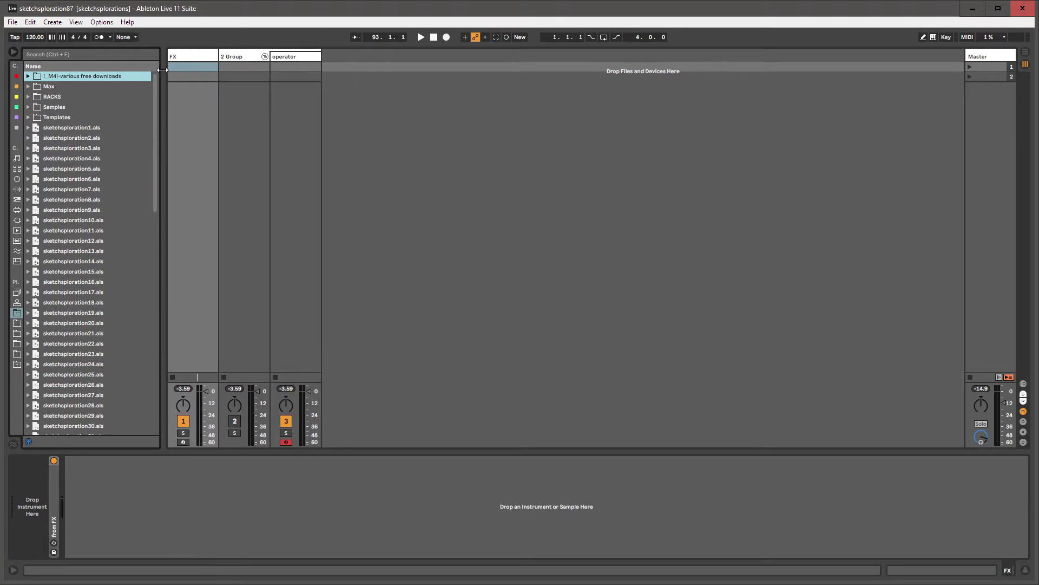
- Expand the !_M4l-various free downloads folder and widen the browser so the full device names are readable
{"action": "left_click", "coordinate": [65, 77]}
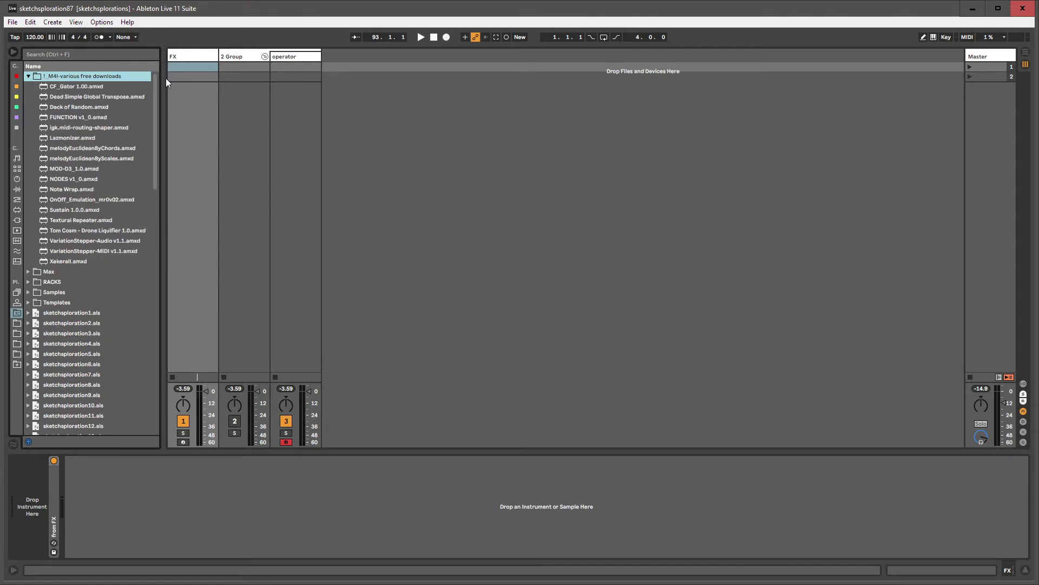
{"action": "left_click_drag", "start_coordinate": [164, 78], "coordinate": [170, 78]}
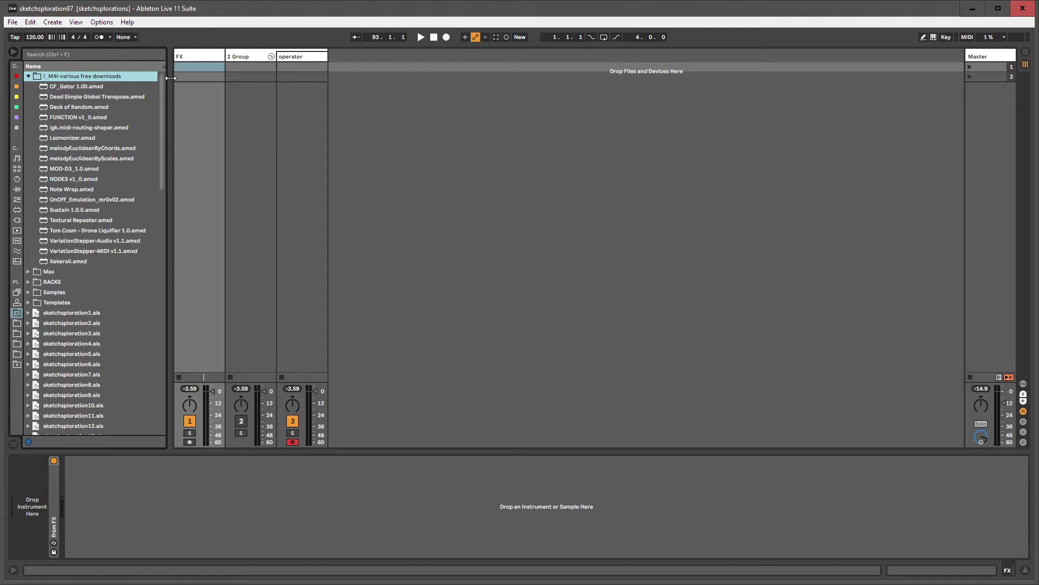
{"action": "left_click_drag", "start_coordinate": [171, 78], "coordinate": [179, 78]}
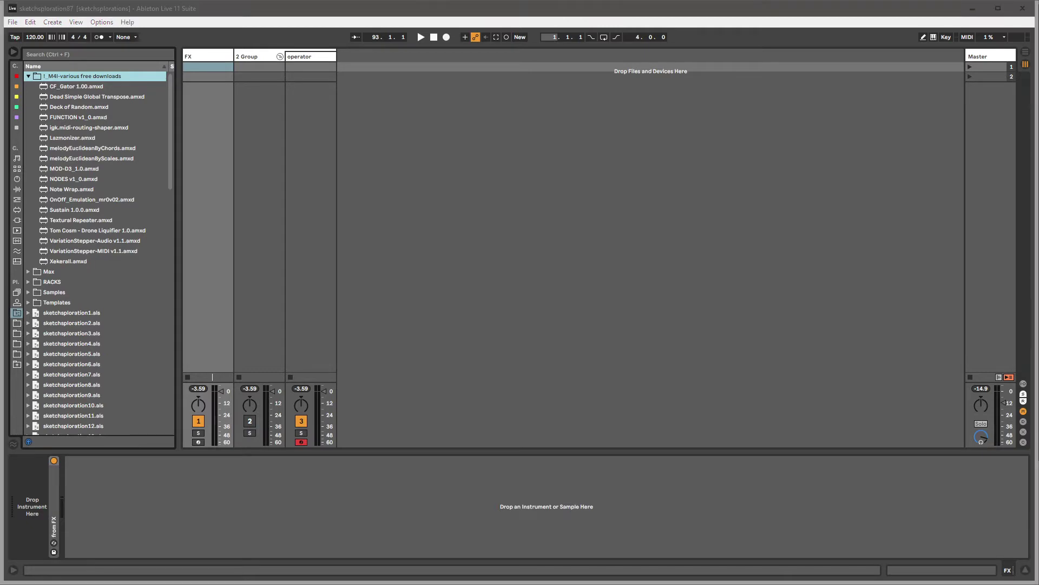
{"action": "left_click", "coordinate": [506, 10]}
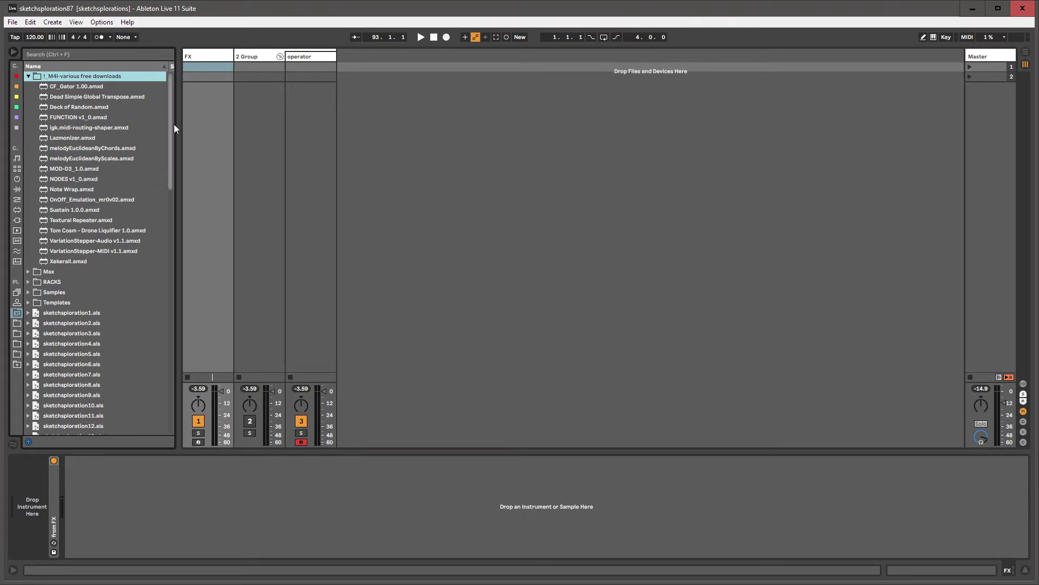
{"action": "scroll", "coordinate": [174, 124], "scroll_direction": "down", "scroll_amount": 2}
{"action": "scroll", "coordinate": [171, 134], "scroll_direction": "up", "scroll_amount": 2}
- Look through the added sample and Max device folders, including a.fp effects, a.dynamics, a.distortion and fav
{"action": "left_click", "coordinate": [17, 323]}
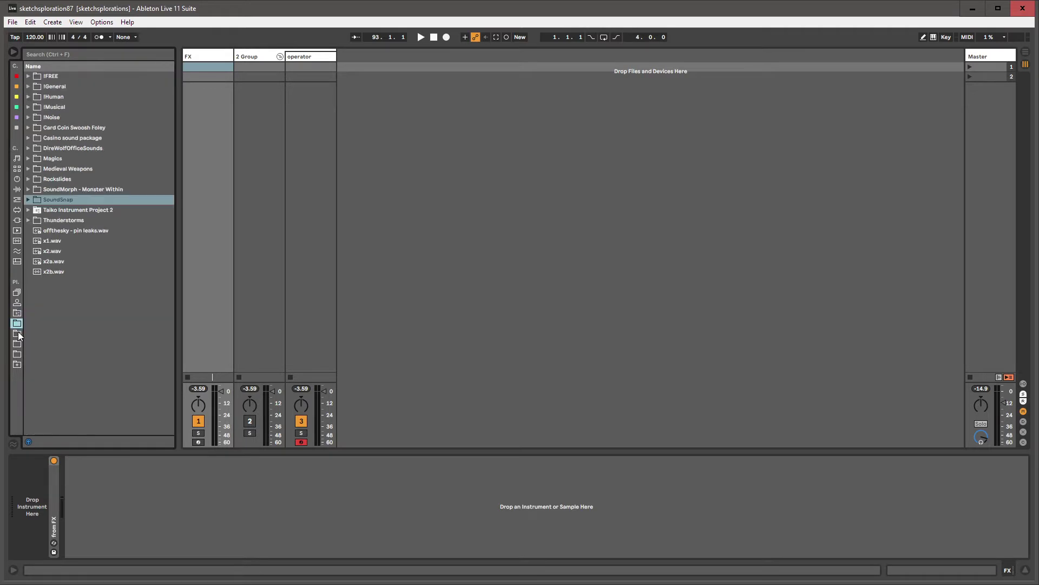
{"action": "left_click", "coordinate": [17, 333]}
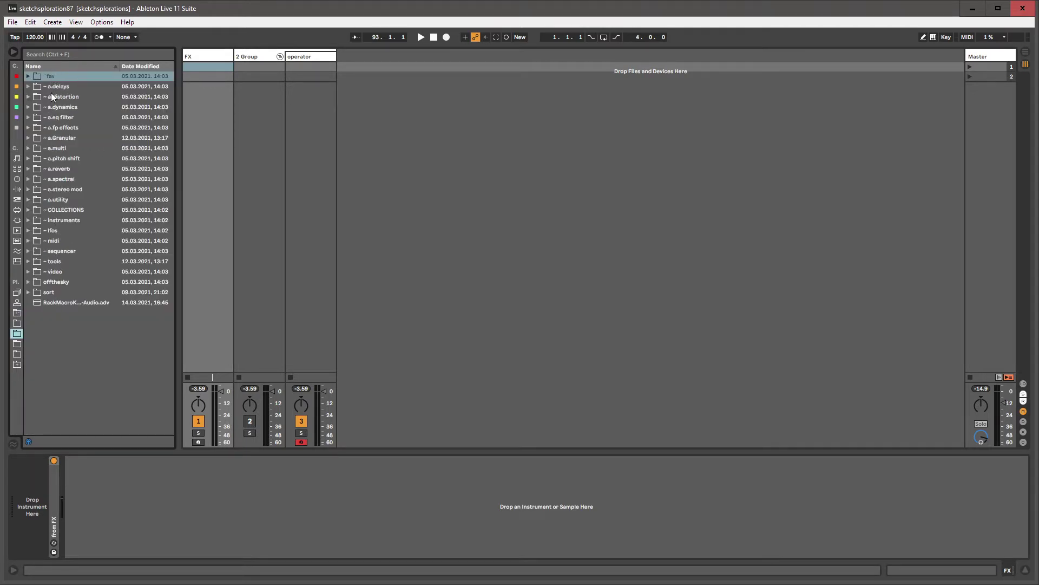
{"action": "left_click", "coordinate": [54, 129]}
{"action": "left_click", "coordinate": [28, 127]}
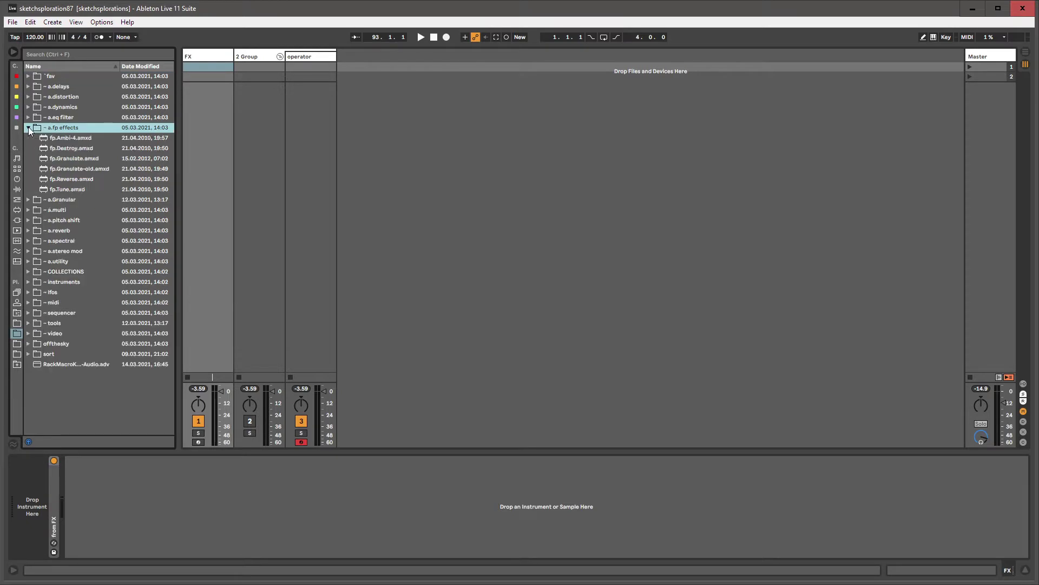
{"action": "left_click", "coordinate": [31, 118]}
{"action": "left_click", "coordinate": [28, 106]}
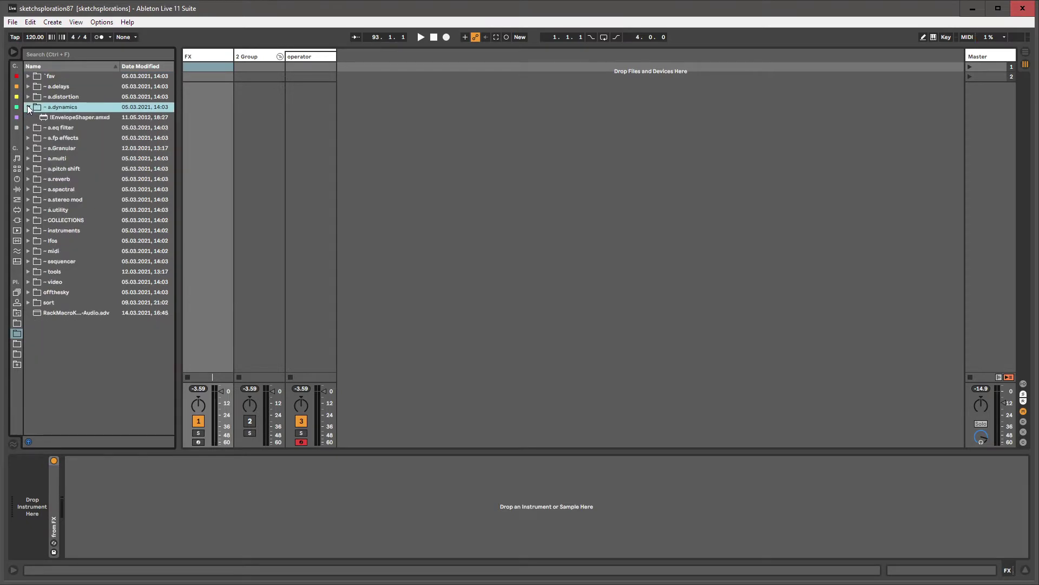
{"action": "left_click", "coordinate": [28, 96]}
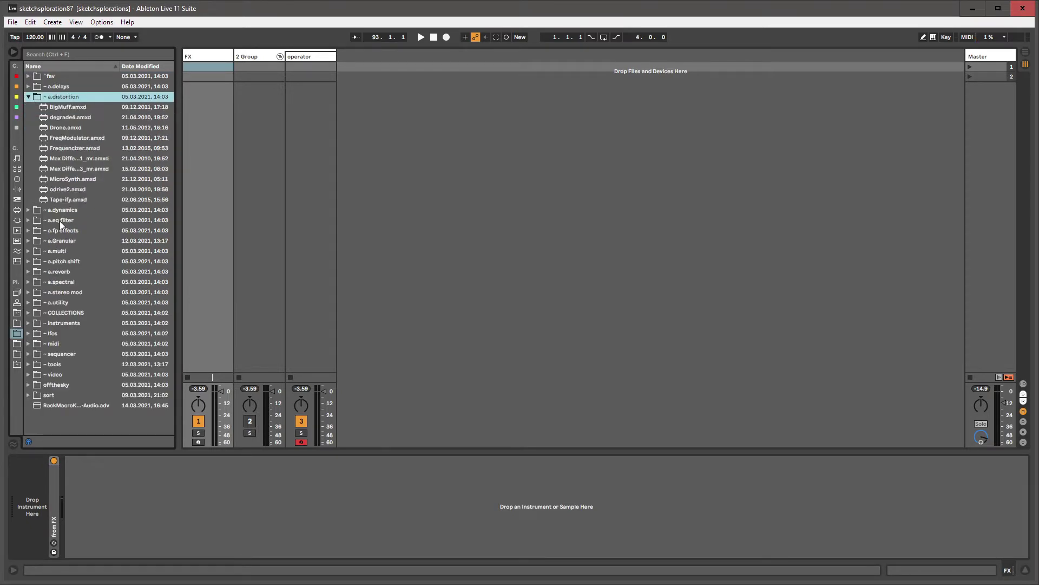
{"action": "left_click", "coordinate": [29, 97]}
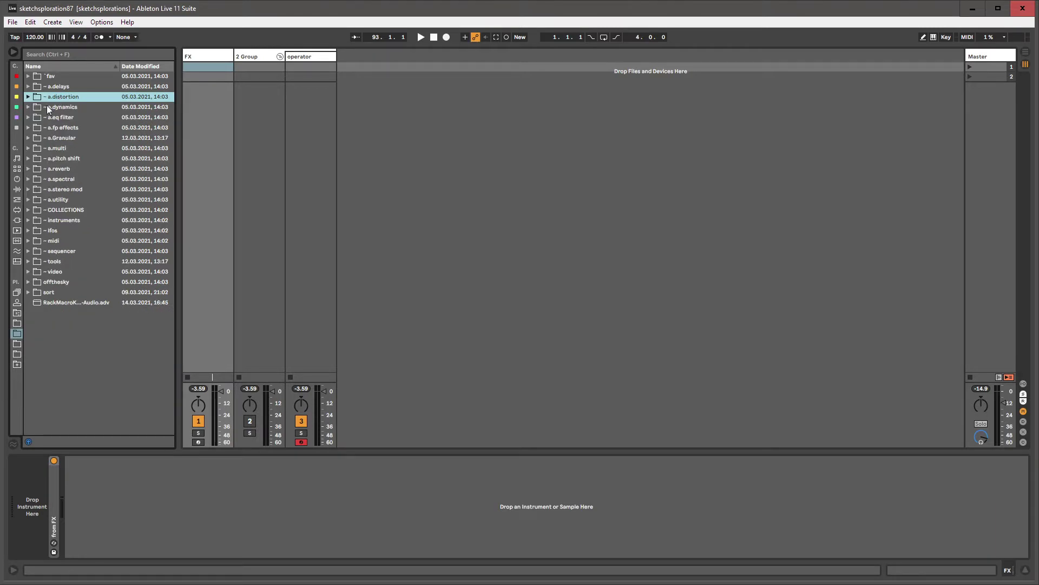
{"action": "left_click", "coordinate": [28, 76]}
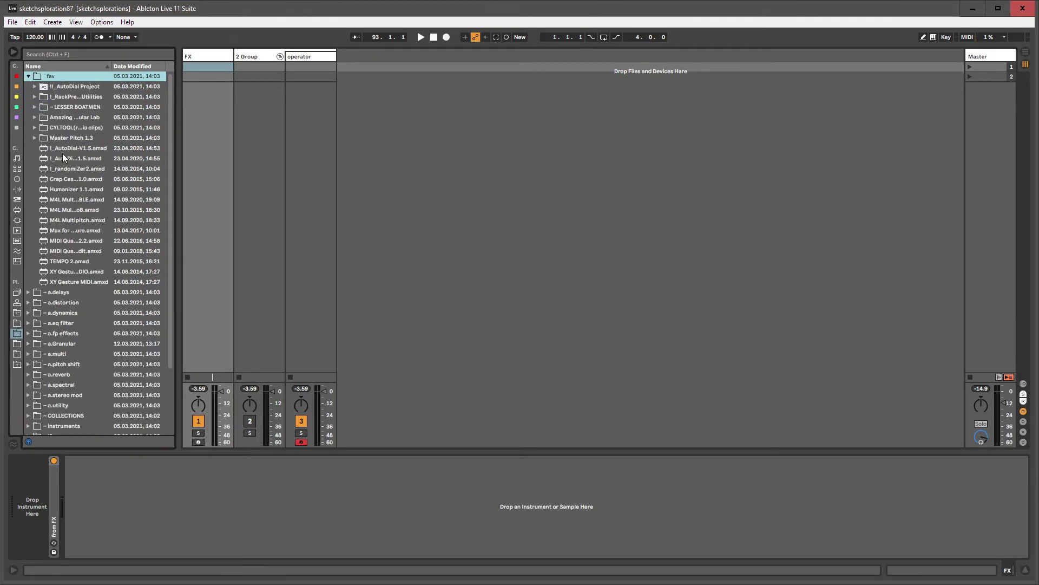
{"action": "left_click", "coordinate": [28, 75]}
- Examine the contents of the COLLECTIONS and offthesky device folders, collapsing each one again
{"action": "left_click", "coordinate": [28, 210]}
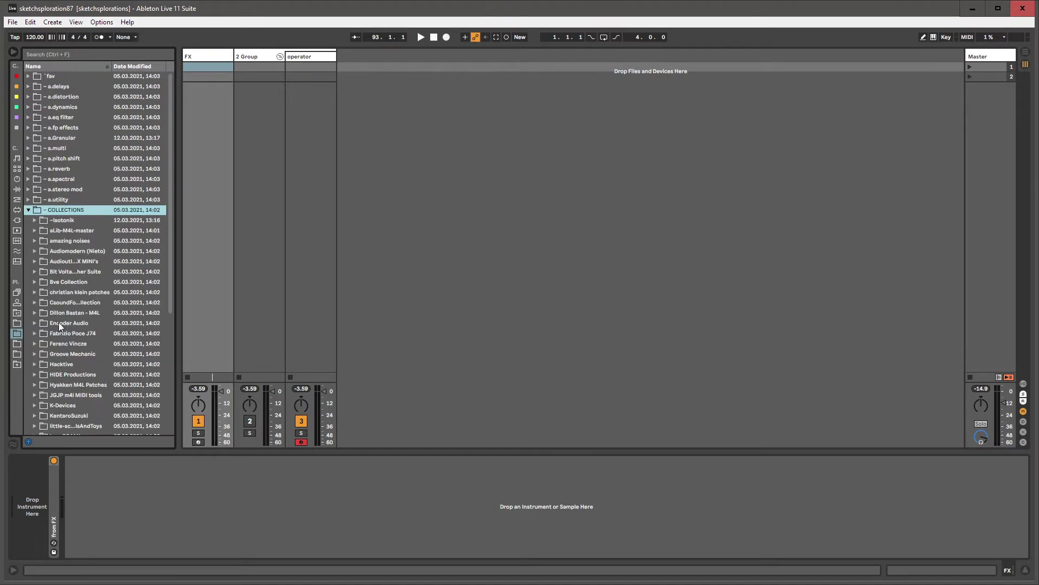
{"action": "scroll", "coordinate": [62, 344], "scroll_direction": "down", "scroll_amount": 4}
{"action": "scroll", "coordinate": [61, 344], "scroll_direction": "up", "scroll_amount": 2}
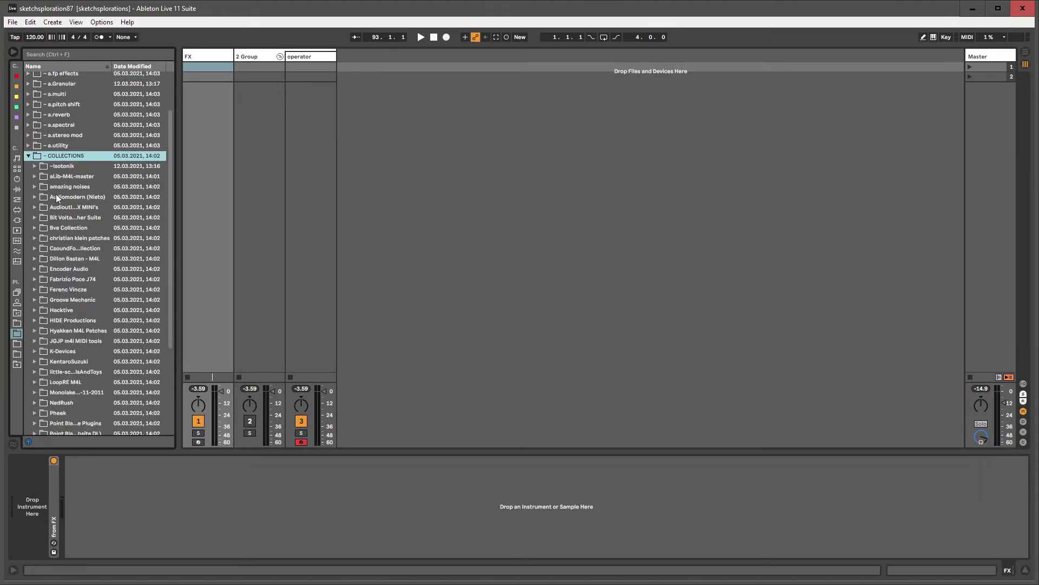
{"action": "left_click", "coordinate": [29, 157]}
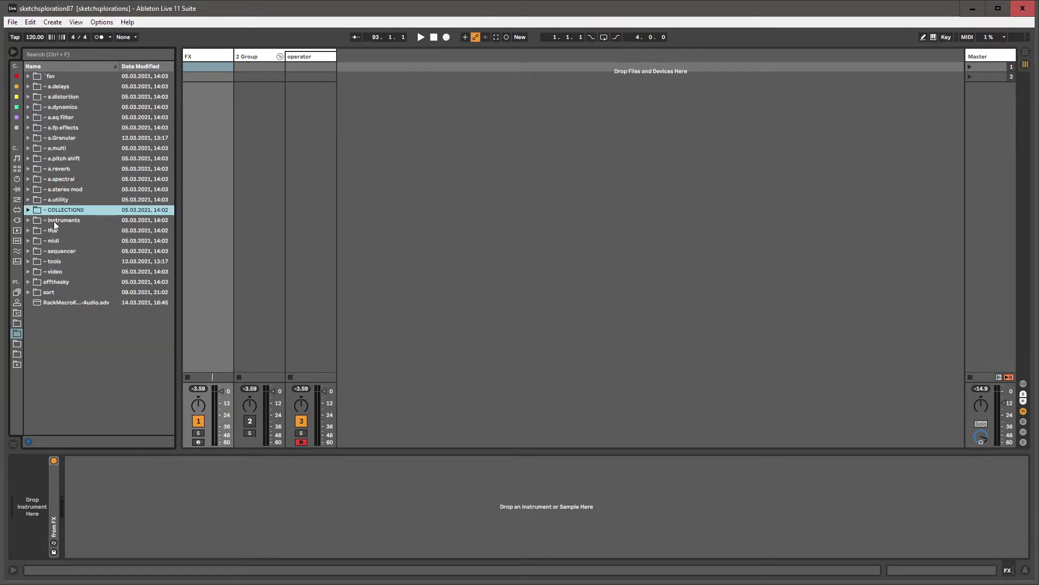
{"action": "left_click", "coordinate": [51, 282]}
{"action": "left_click", "coordinate": [27, 281]}
{"action": "scroll", "coordinate": [59, 311], "scroll_direction": "down", "scroll_amount": 4}
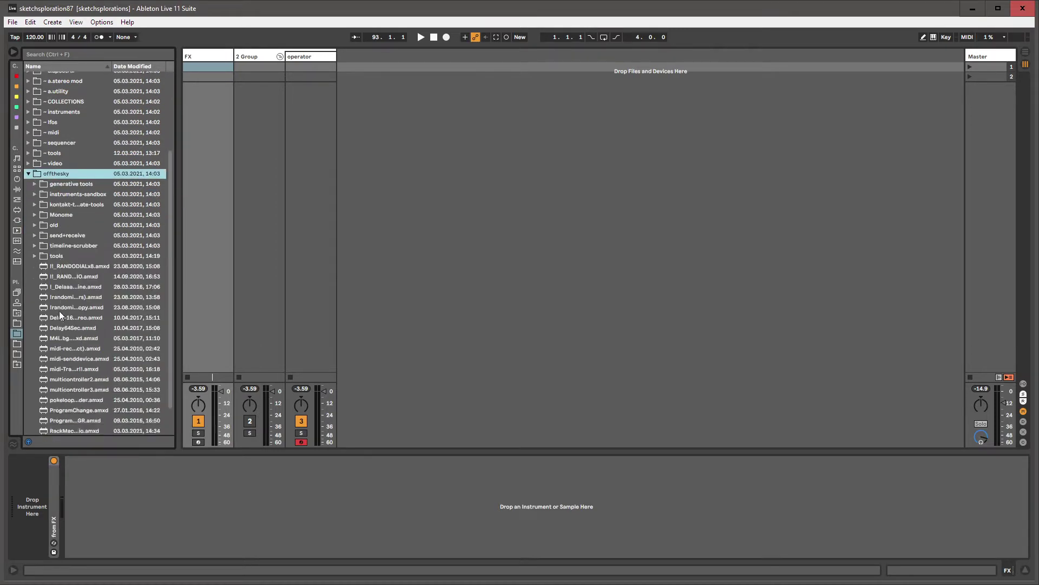
{"action": "scroll", "coordinate": [35, 255], "scroll_direction": "up", "scroll_amount": 2}
{"action": "left_click", "coordinate": [28, 240]}
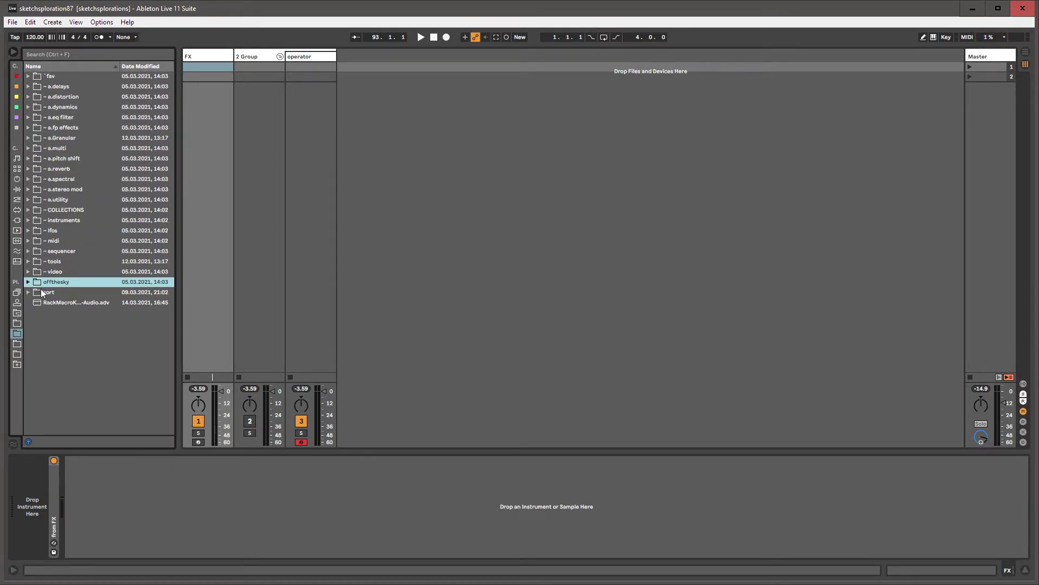
- Examine the devices in the tools folder and collapse it again
{"action": "left_click", "coordinate": [47, 271]}
{"action": "left_click", "coordinate": [28, 261]}
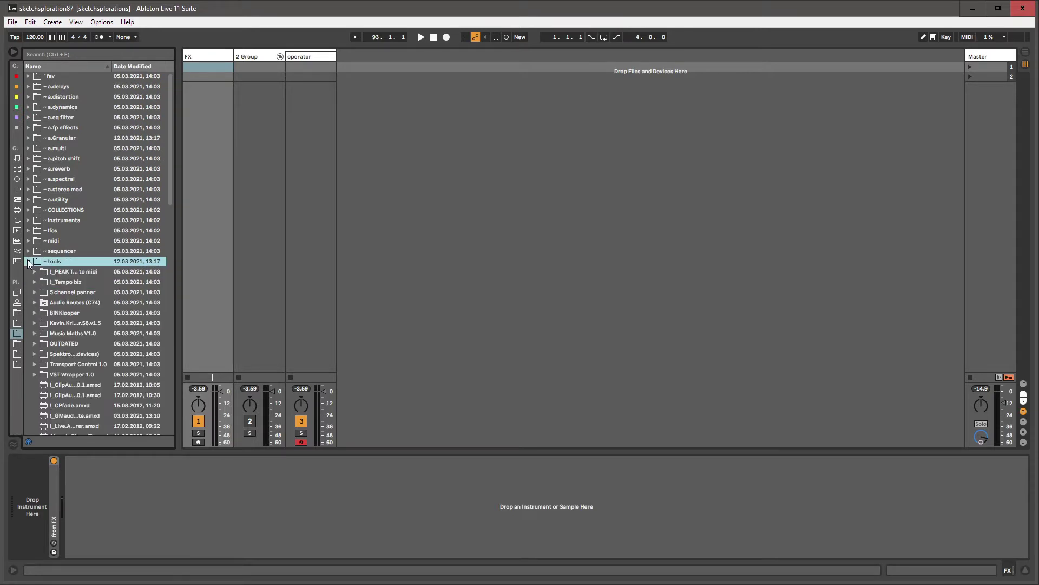
{"action": "scroll", "coordinate": [70, 238], "scroll_direction": "down", "scroll_amount": 10}
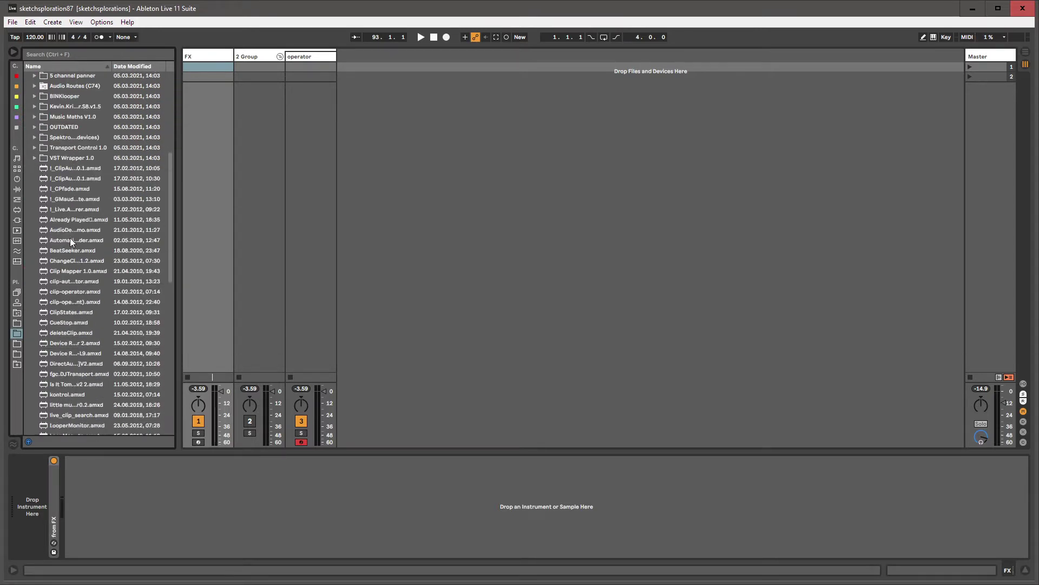
{"action": "scroll", "coordinate": [69, 238], "scroll_direction": "up", "scroll_amount": 10}
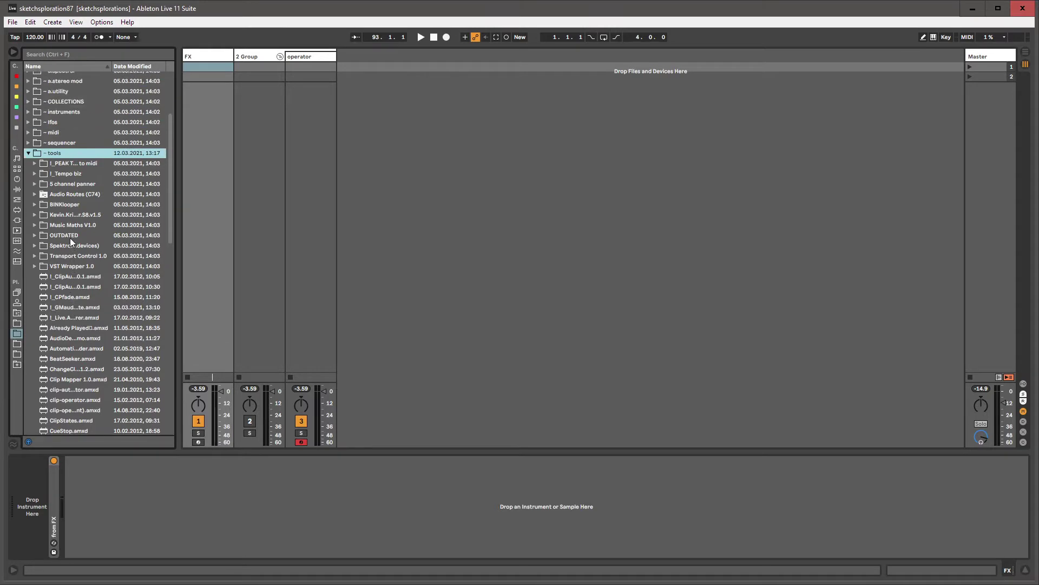
{"action": "scroll", "coordinate": [70, 240], "scroll_direction": "up", "scroll_amount": 1}
{"action": "left_click", "coordinate": [28, 261]}
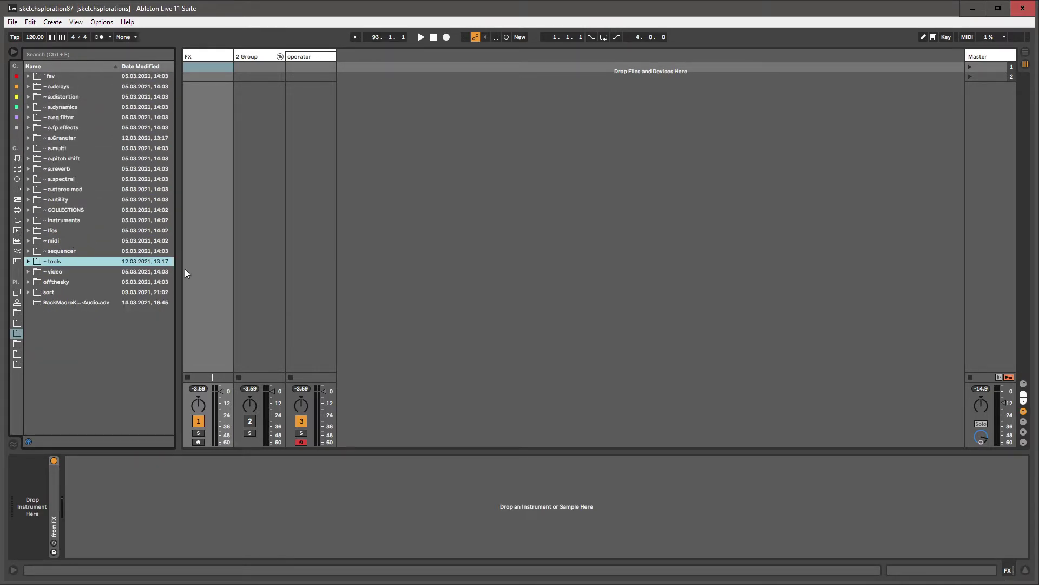
- Narrow the browser slightly and load Xekerall.amxd from the !_M4l-various free downloads folder onto a new MIDI track
{"action": "mouse_move", "coordinate": [177, 270]}
{"action": "left_mouse_down"}
{"action": "mouse_move", "coordinate": [225, 267]}
{"action": "mouse_move", "coordinate": [170, 265]}
{"action": "left_mouse_up"}
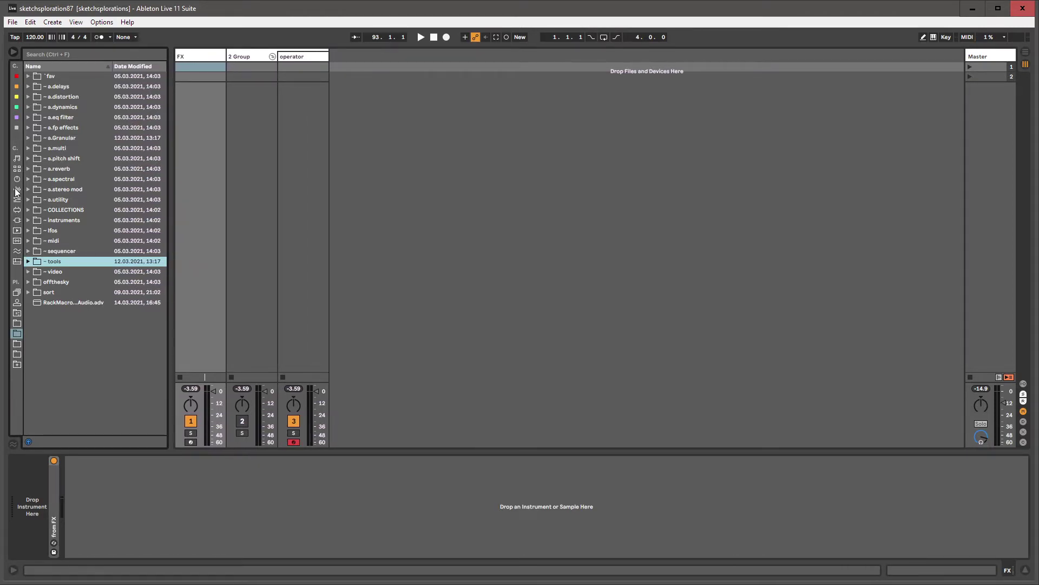
{"action": "left_click", "coordinate": [17, 313]}
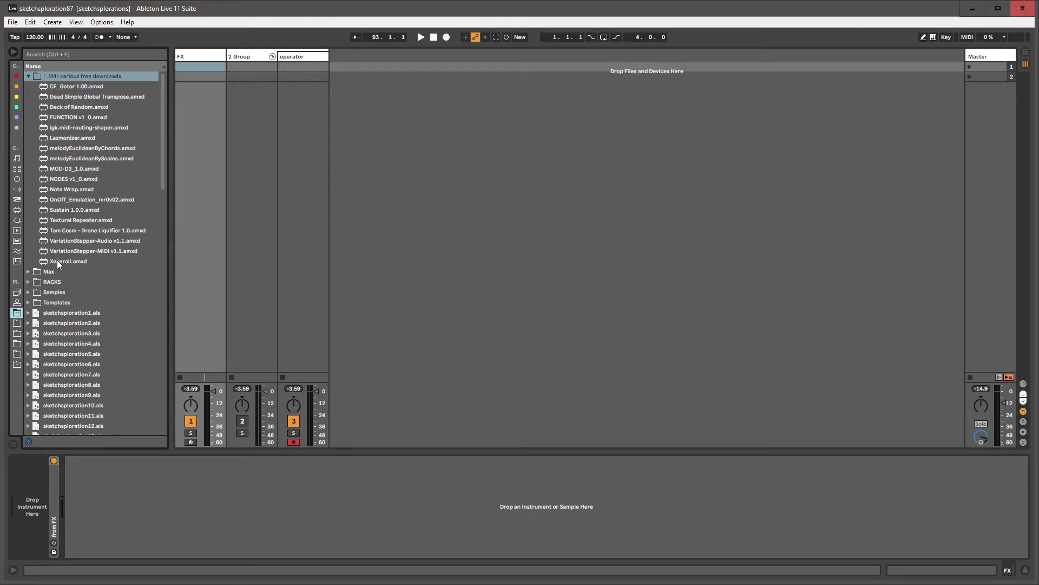
{"action": "left_click_drag", "start_coordinate": [65, 261], "coordinate": [419, 91]}
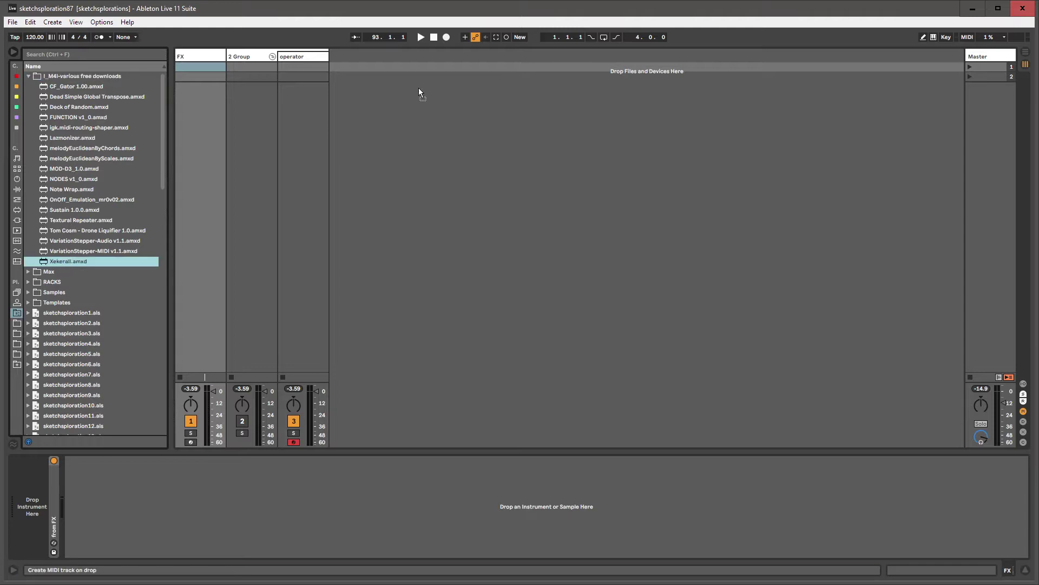
{"action": "left_click_drag", "start_coordinate": [346, 64], "coordinate": [352, 69]}
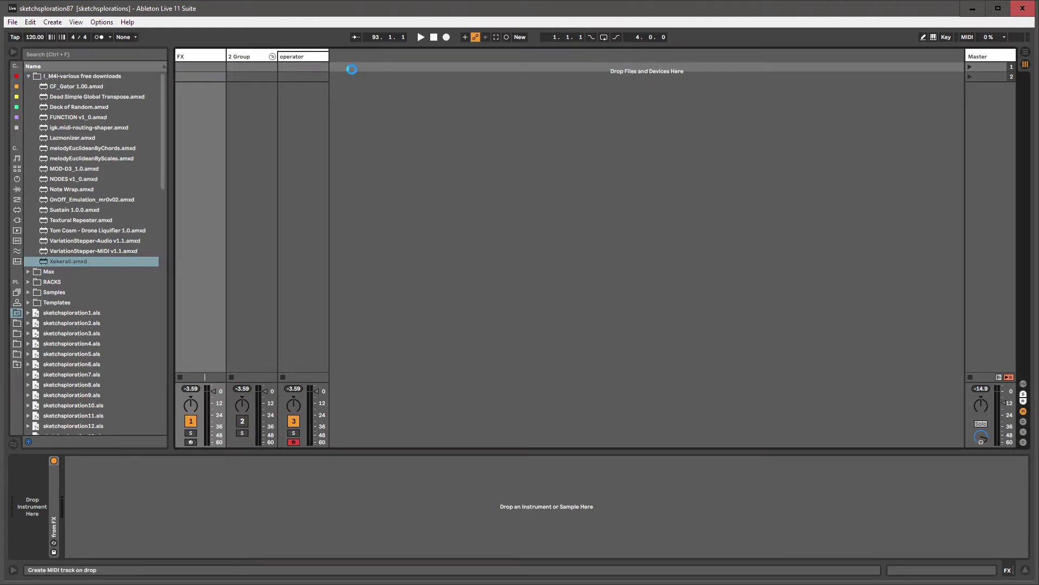
- Start playback and move the Xekerall track into the group, ahead of the operator track
{"action": "key", "text": "space"}
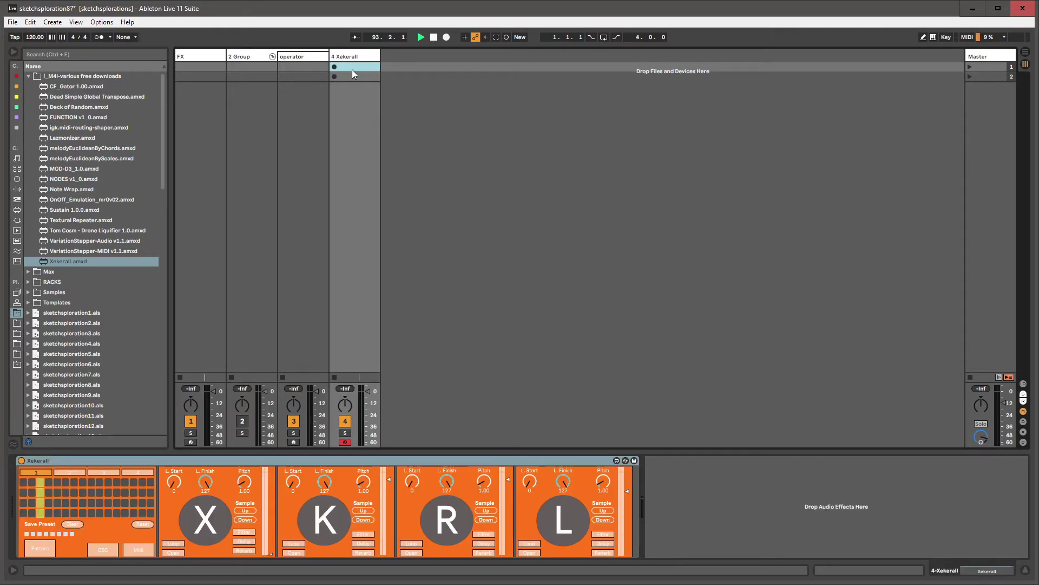
{"action": "left_click_drag", "start_coordinate": [331, 61], "coordinate": [287, 60]}
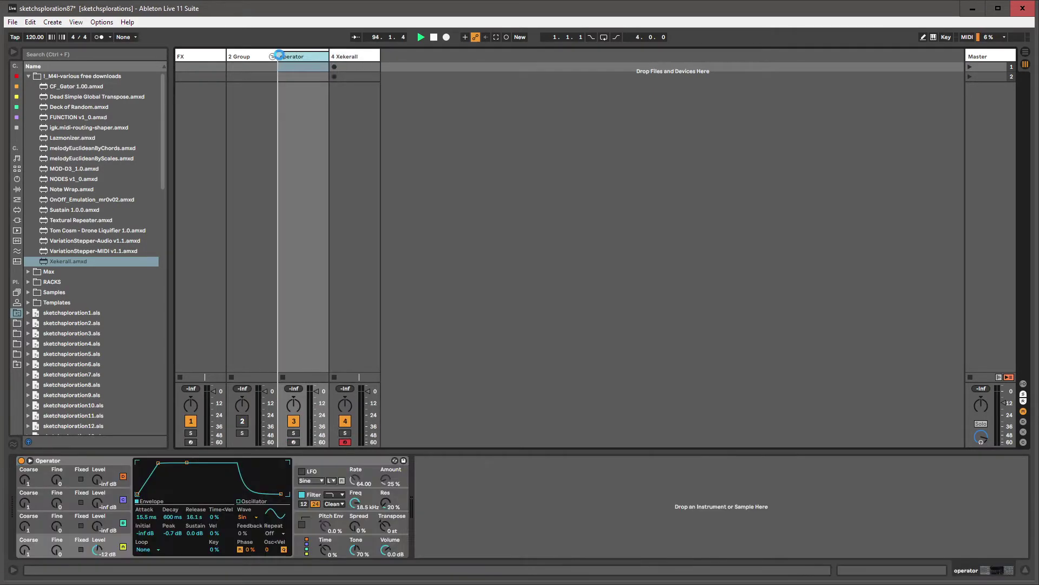
{"action": "left_click", "coordinate": [303, 457]}
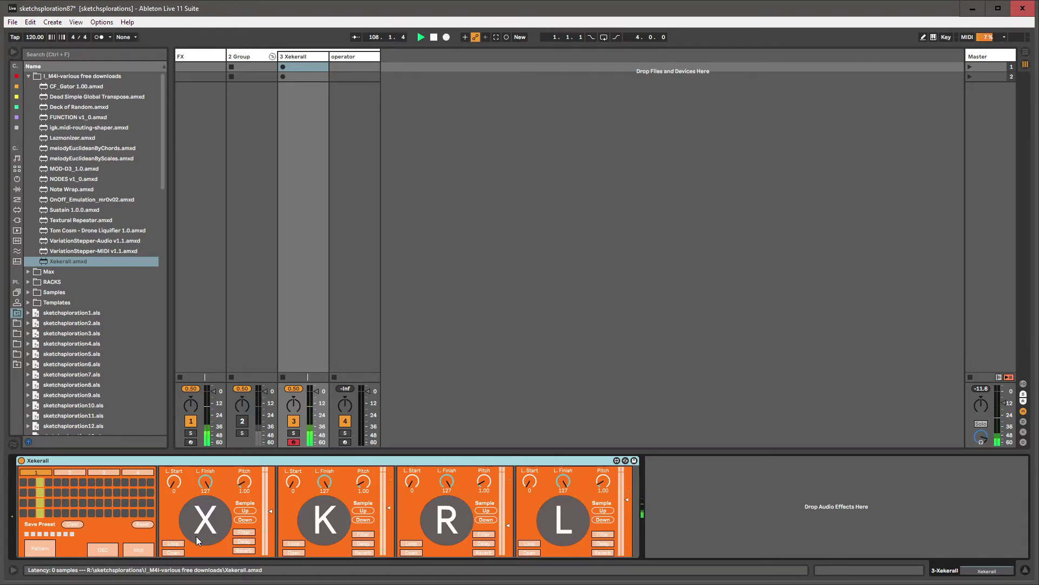
- Capture the played MIDI into a clip on the Xekerall track and shorten its loop to two bars starting at 9.1.1
{"action": "left_click", "coordinate": [495, 37]}
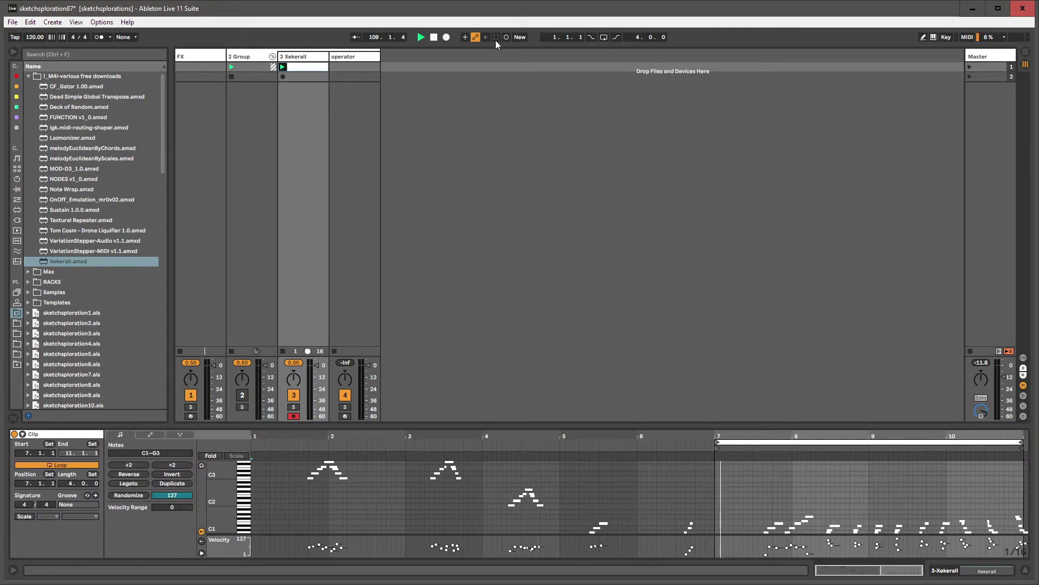
{"action": "left_click_drag", "start_coordinate": [717, 441], "coordinate": [871, 443]}
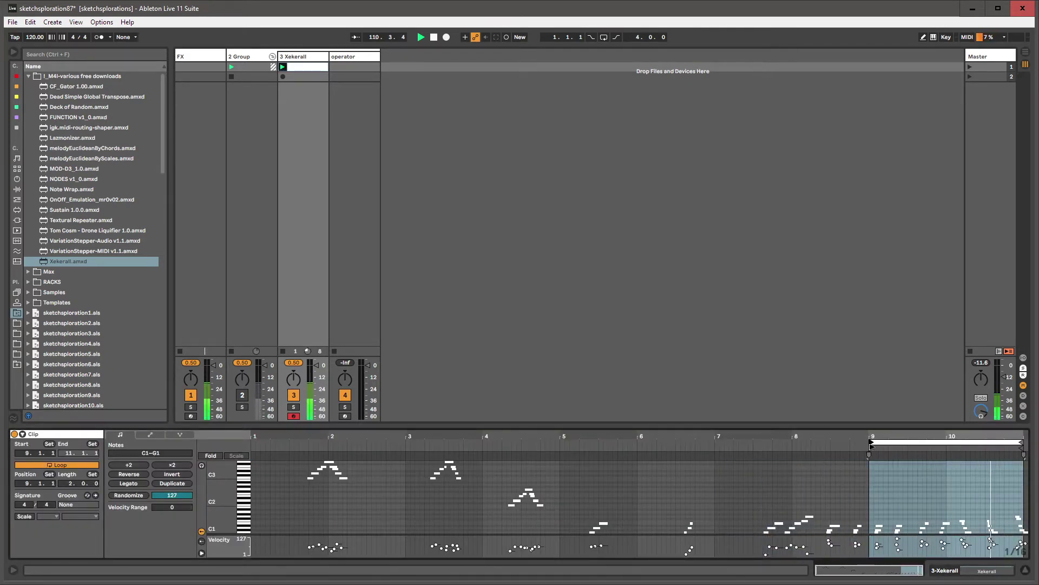
- Try out steps 5–6 in the first row and 9–16 in the third row of the Xekerall sequencer, clearing them again
{"action": "left_click", "coordinate": [302, 56]}
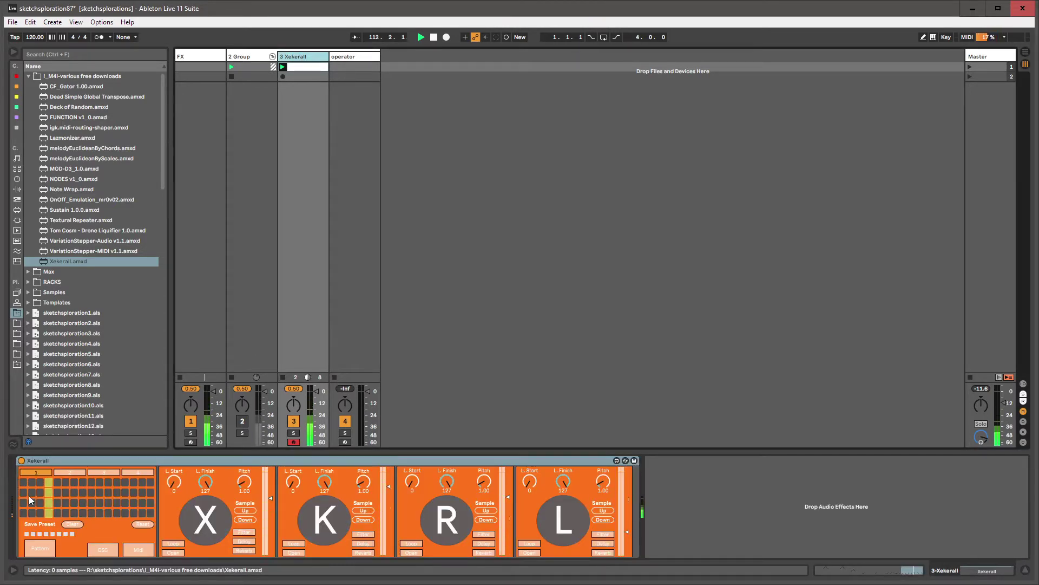
{"action": "left_click", "coordinate": [57, 482]}
{"action": "left_click", "coordinate": [65, 481]}
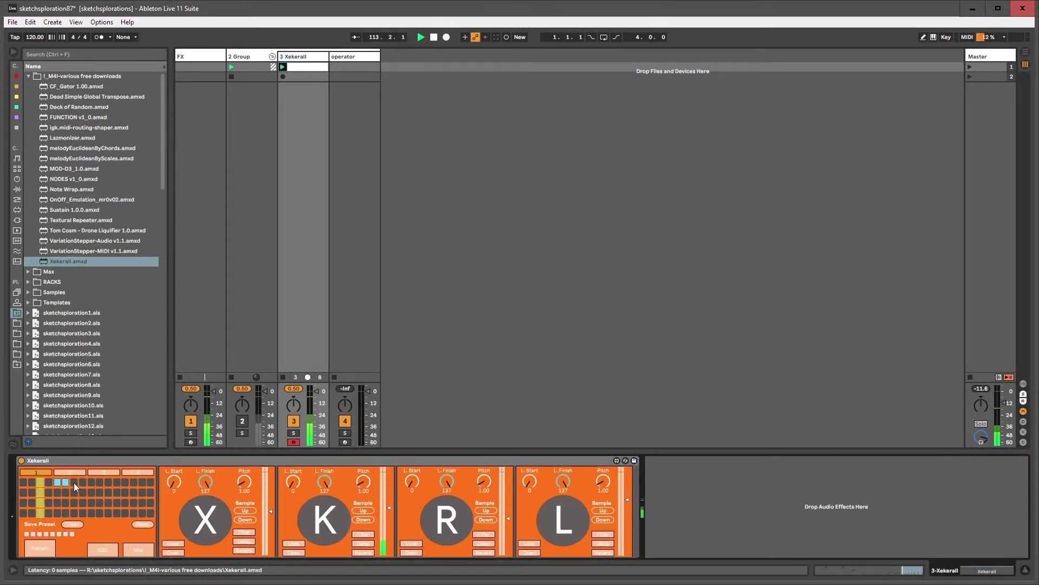
{"action": "left_click_drag", "start_coordinate": [91, 505], "coordinate": [151, 502]}
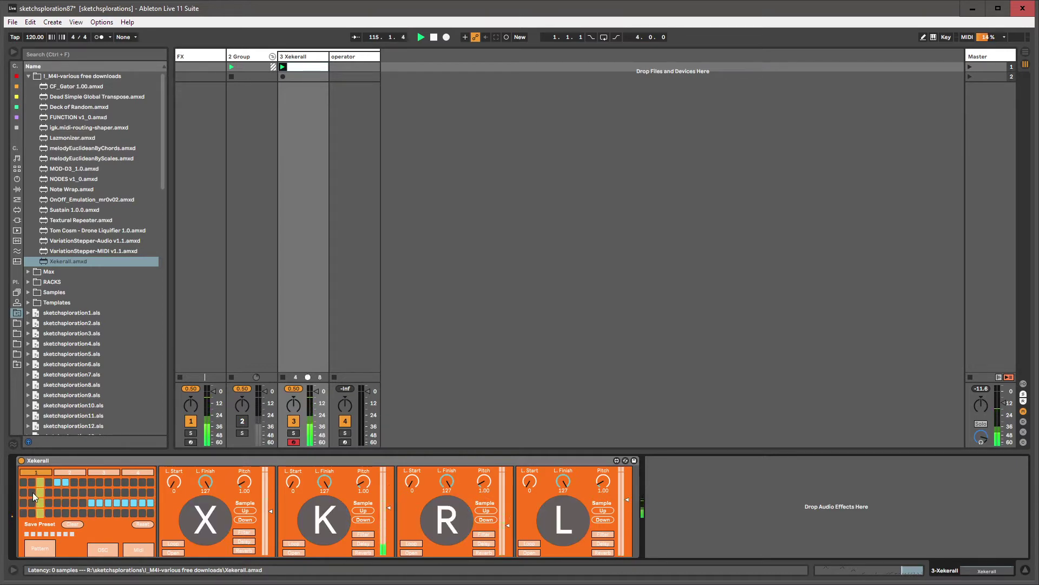
{"action": "mouse_move", "coordinate": [32, 492]}
{"action": "left_mouse_down"}
{"action": "mouse_move", "coordinate": [141, 492]}
{"action": "mouse_move", "coordinate": [35, 489]}
{"action": "left_mouse_up"}
{"action": "mouse_move", "coordinate": [125, 499]}
{"action": "left_mouse_down"}
{"action": "mouse_move", "coordinate": [136, 501]}
{"action": "mouse_move", "coordinate": [82, 501]}
{"action": "mouse_move", "coordinate": [147, 503]}
{"action": "mouse_move", "coordinate": [80, 501]}
{"action": "mouse_move", "coordinate": [66, 482]}
{"action": "left_mouse_up"}
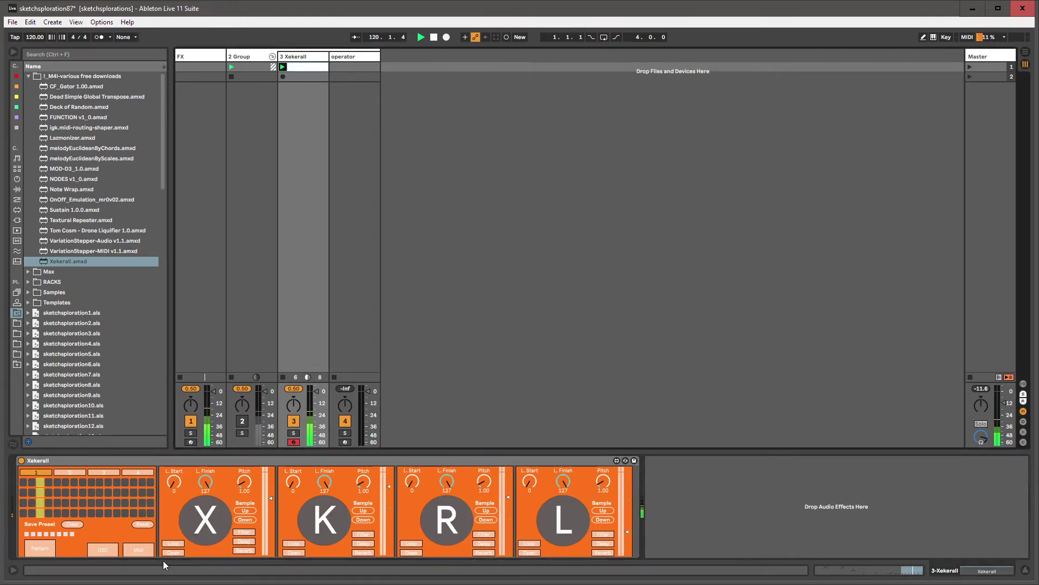
- View Xekerall's MIDI In settings and close them without choosing an input
{"action": "left_click", "coordinate": [139, 549]}
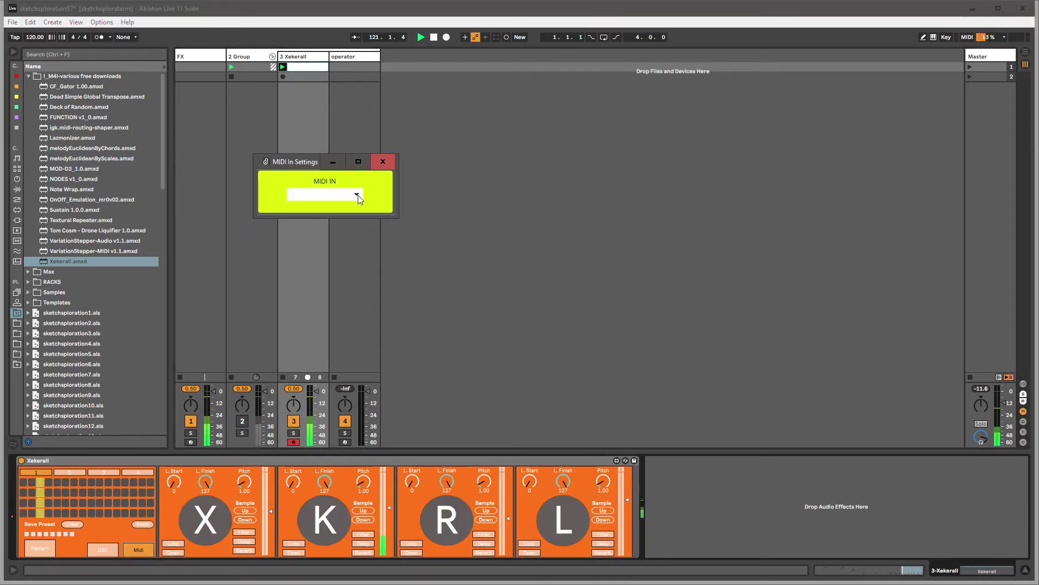
{"action": "left_click", "coordinate": [382, 161]}
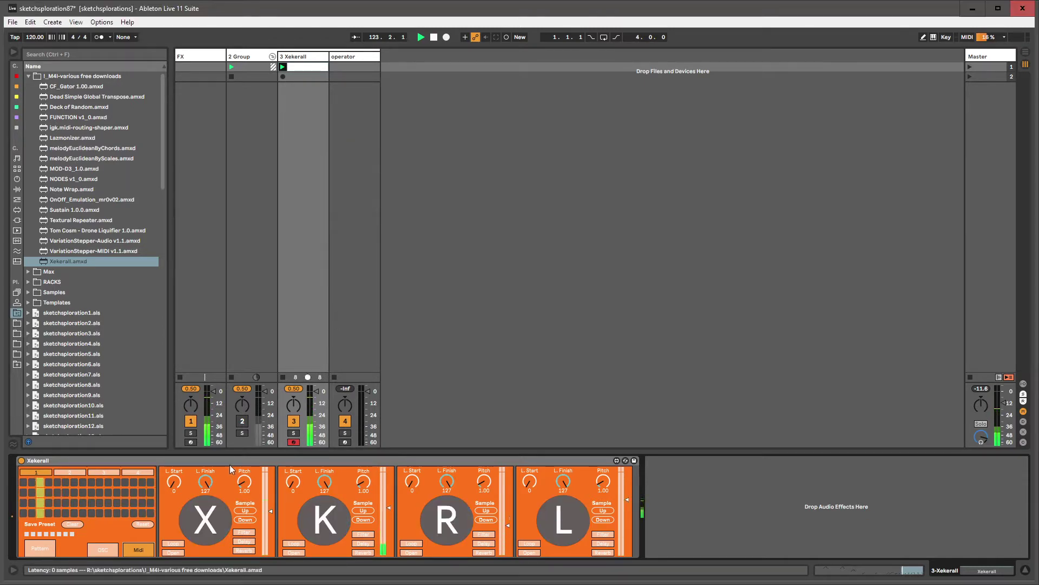
- Look over Xekerall's OSC settings and the captured clip's notes, returning to the device view
{"action": "left_click", "coordinate": [95, 547]}
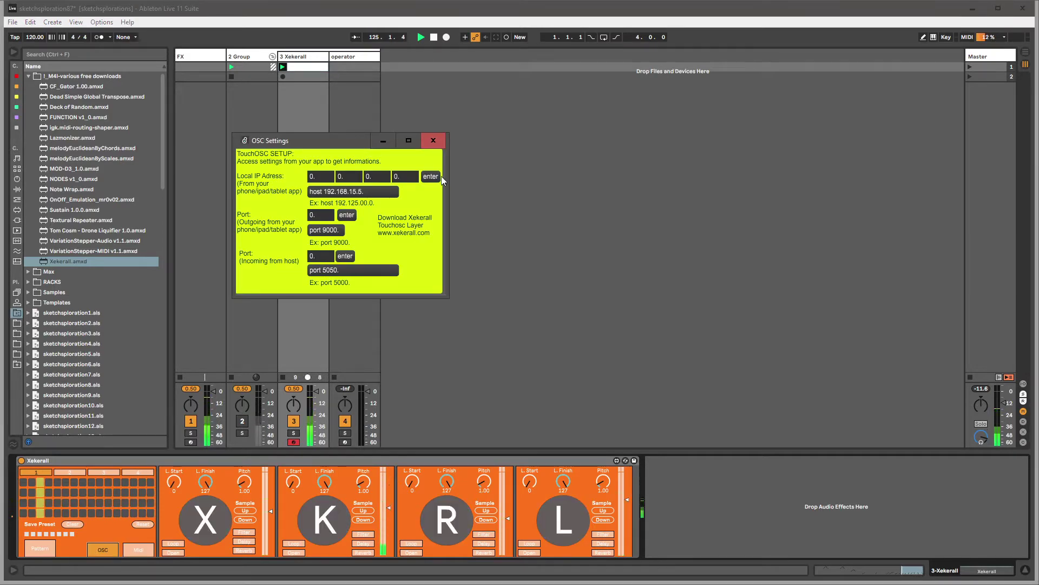
{"action": "left_click", "coordinate": [434, 140]}
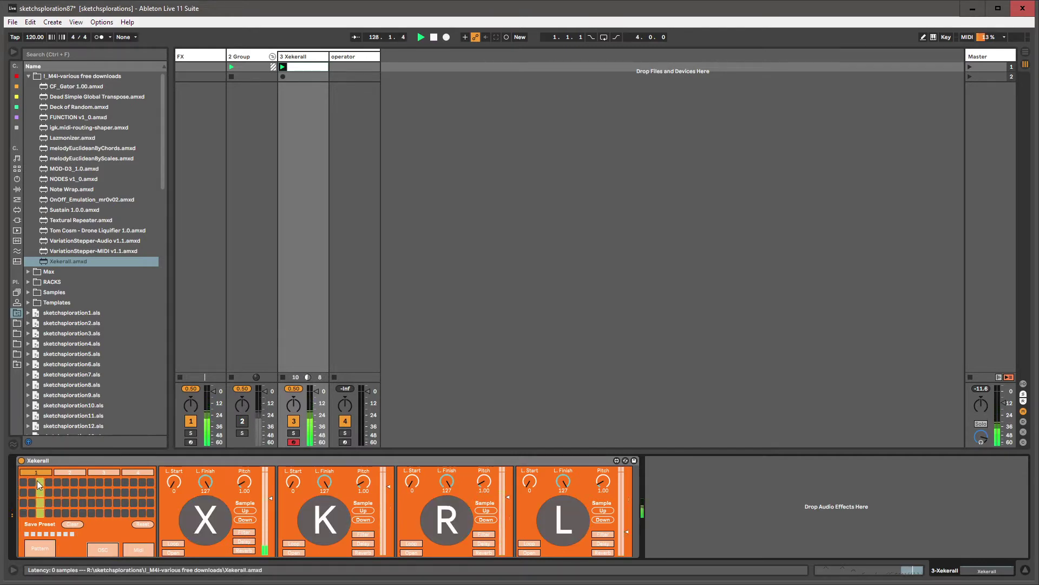
{"action": "double_click", "coordinate": [297, 67]}
{"action": "left_click", "coordinate": [942, 486]}
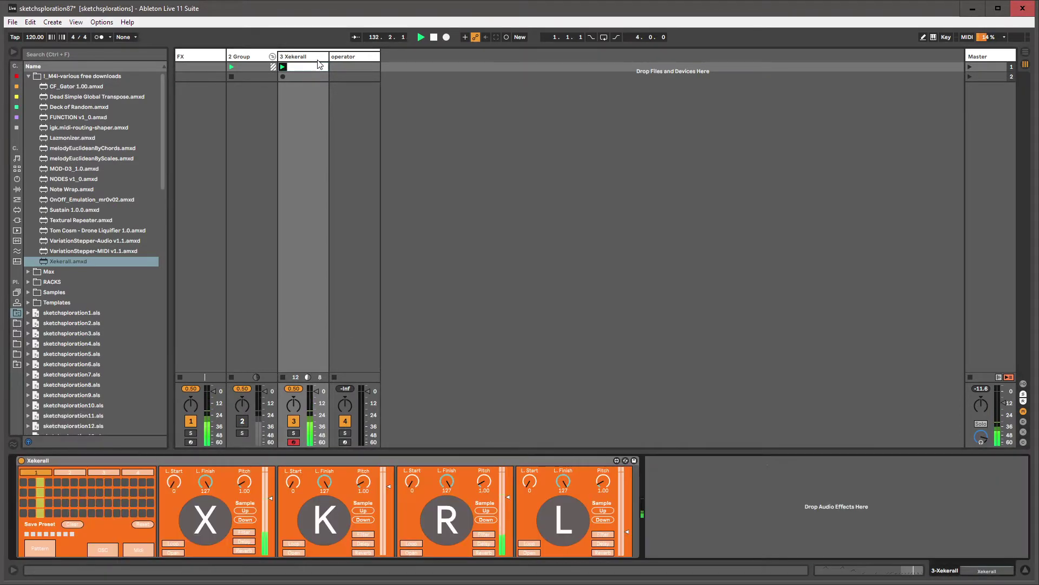
{"action": "key", "text": "shift+Tab"}
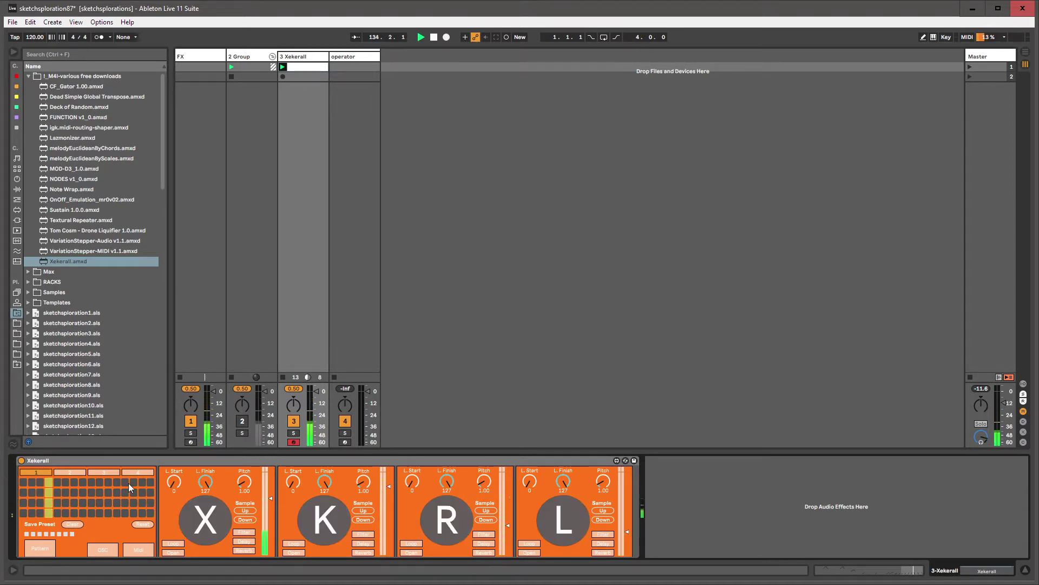
- Switch on steps 1–2 in the first row and 5–6 in the second row of the Xekerall sequencer
{"action": "left_click", "coordinate": [23, 482]}
{"action": "left_click", "coordinate": [31, 482]}
{"action": "left_click", "coordinate": [57, 492]}
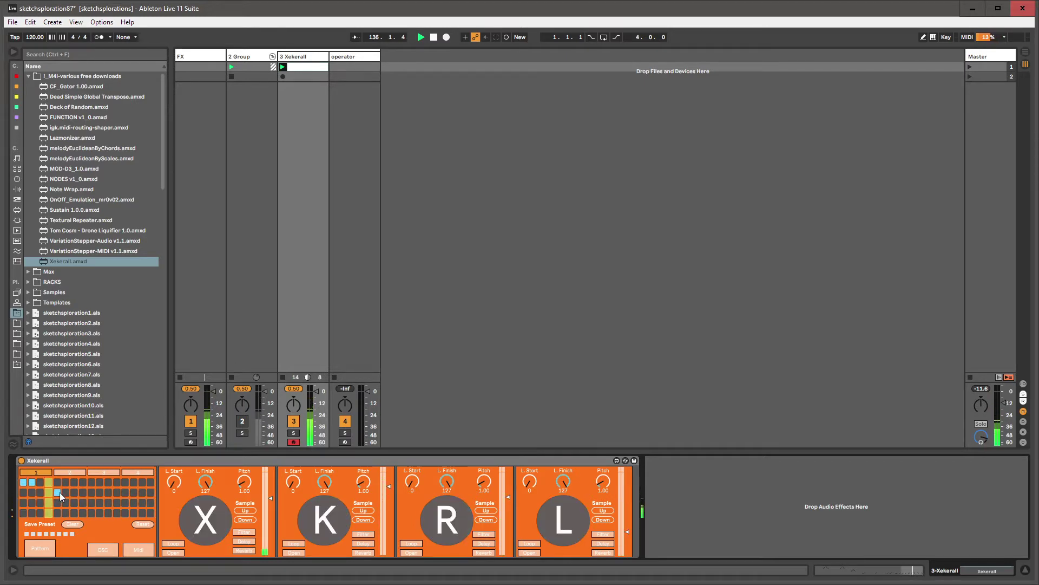
{"action": "left_click", "coordinate": [66, 492]}
{"action": "left_click", "coordinate": [301, 73]}
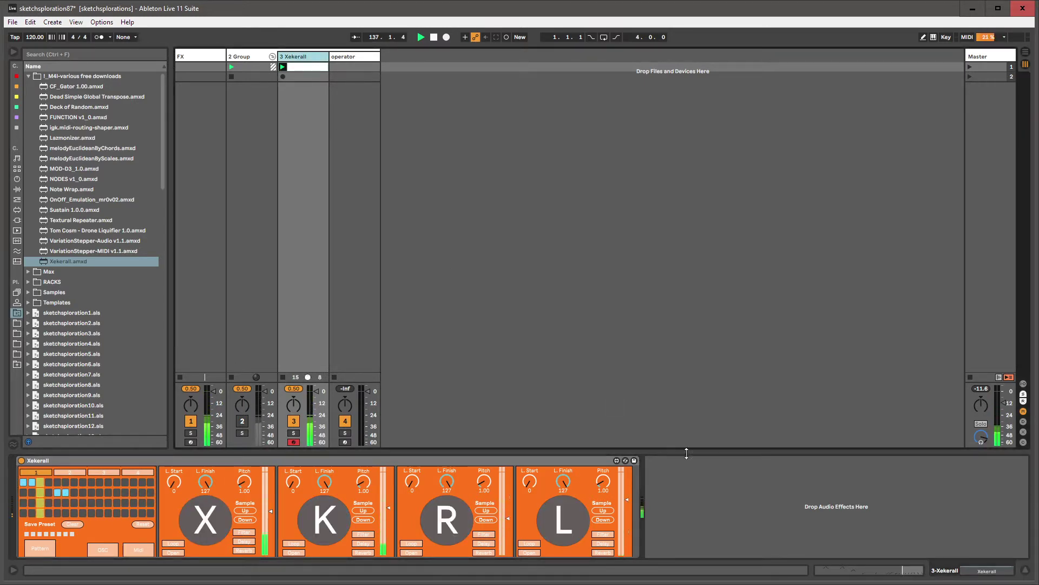
- Set Xekerall to Composer mode, close its pattern window, and switch on step 10 in row three and step 13 in row four
{"action": "left_click", "coordinate": [48, 549]}
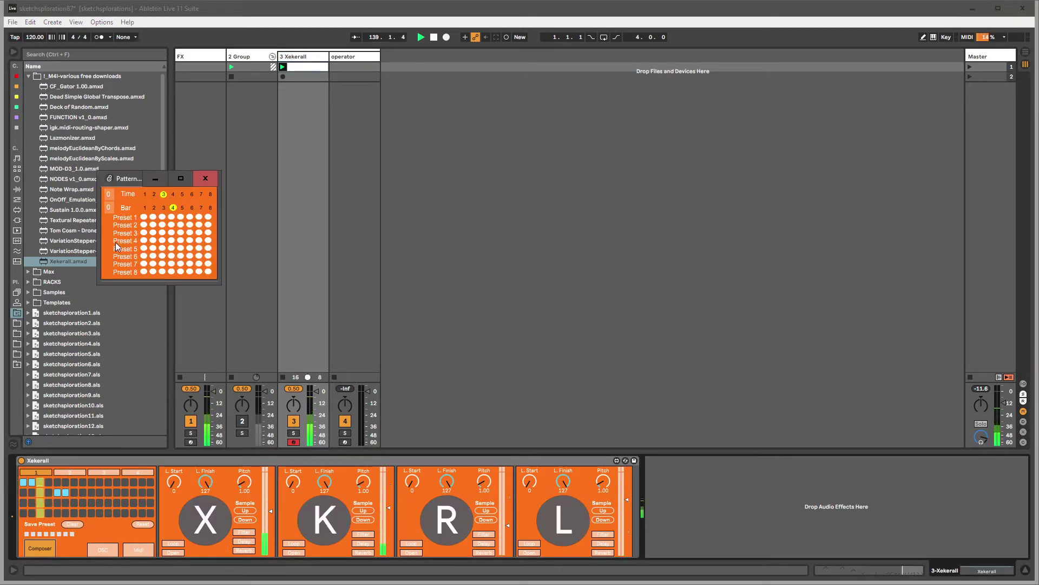
{"action": "left_click", "coordinate": [206, 178]}
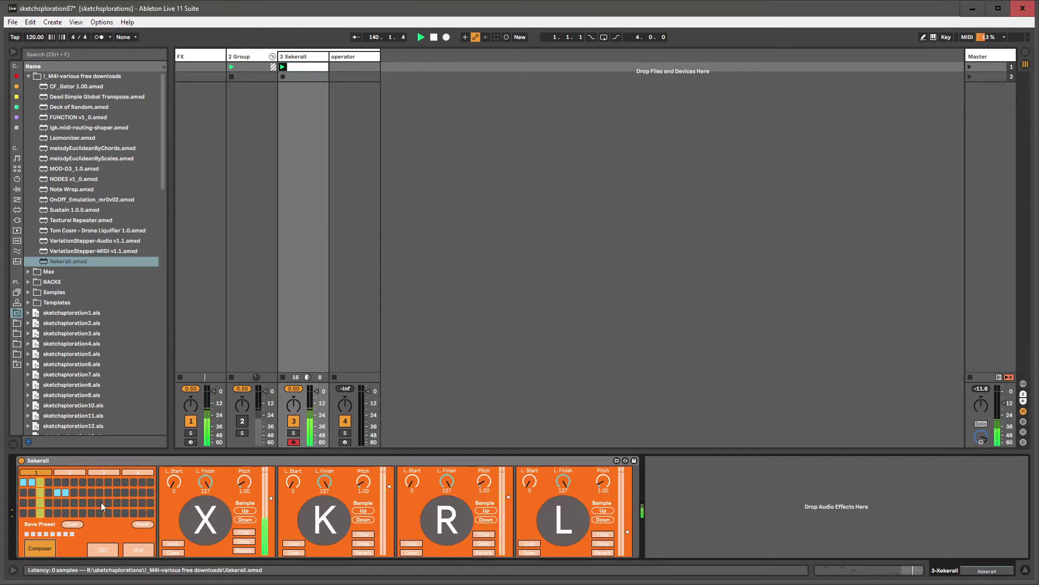
{"action": "left_click", "coordinate": [100, 502]}
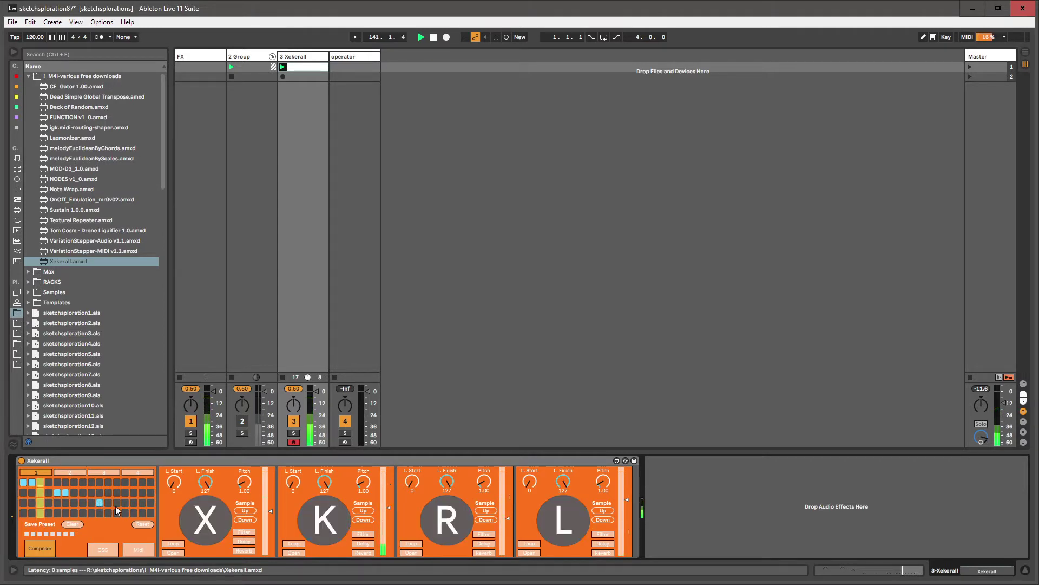
{"action": "left_click", "coordinate": [126, 512]}
- Deactivate all notes in the Xekerall clip and return to the device view
{"action": "left_click", "coordinate": [296, 67]}
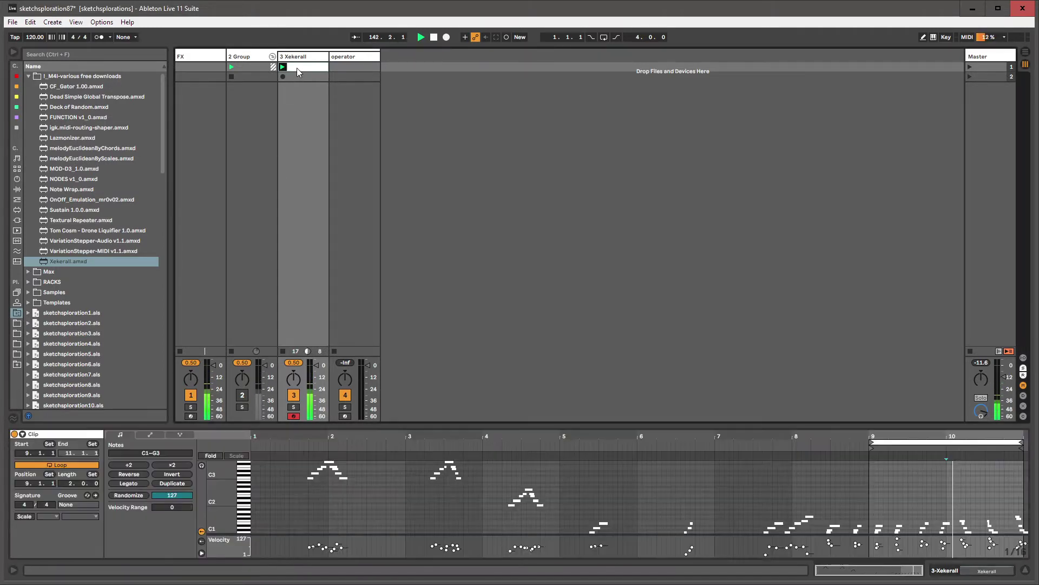
{"action": "left_click", "coordinate": [903, 489]}
{"action": "key", "text": "ctrl+a"}
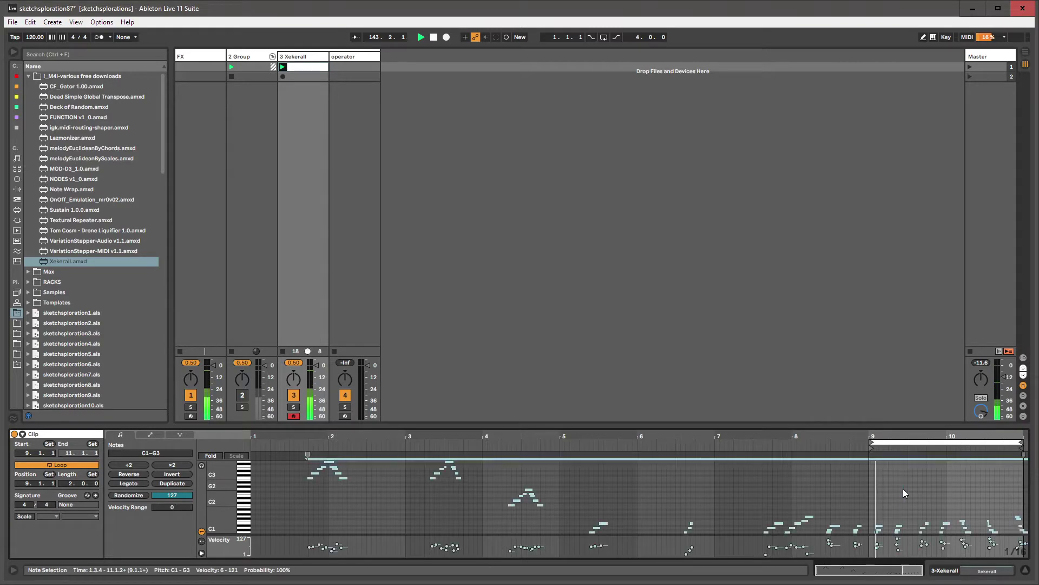
{"action": "key", "text": "0"}
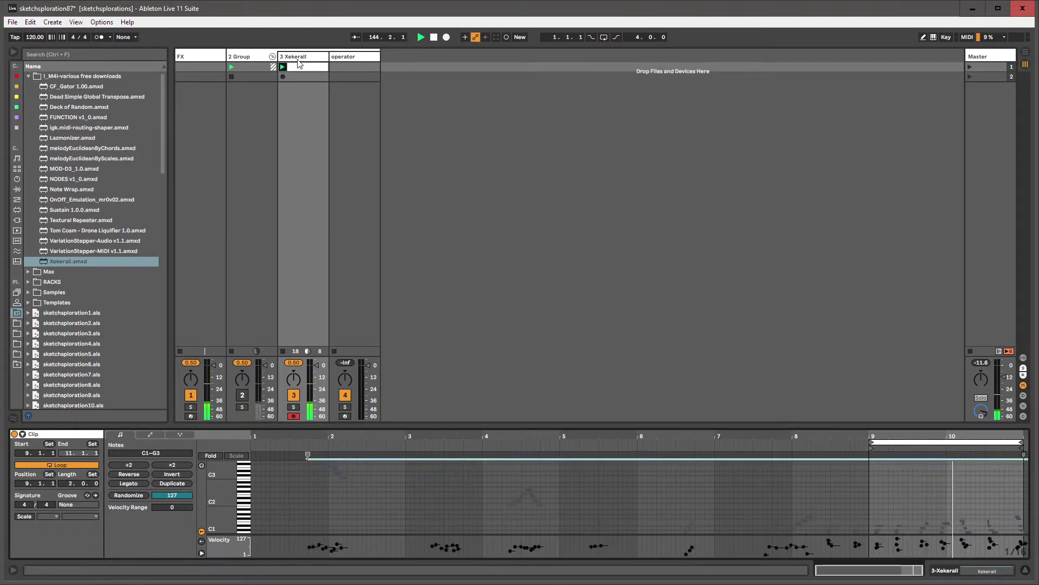
{"action": "key", "text": "shift+Tab"}
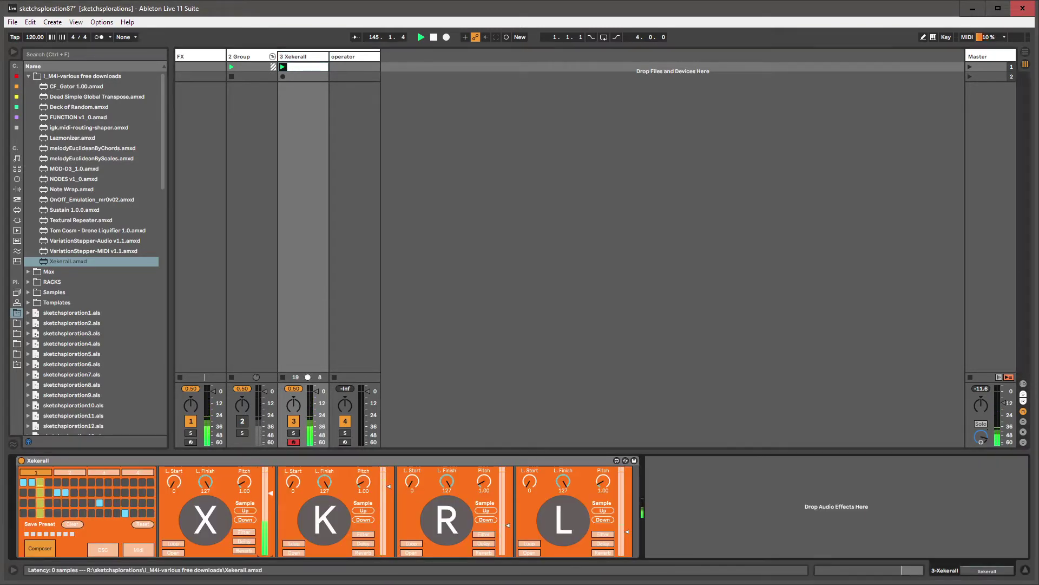
- Add steps 3, 4, 9 and 15 in row four, 9 in row one, and 13 and 15 in row two, and save preset 1
{"action": "left_click", "coordinate": [32, 513]}
{"action": "left_click", "coordinate": [32, 513]}
{"action": "left_click", "coordinate": [49, 512]}
{"action": "left_click", "coordinate": [40, 513]}
{"action": "left_click", "coordinate": [92, 513]}
{"action": "left_click", "coordinate": [91, 482]}
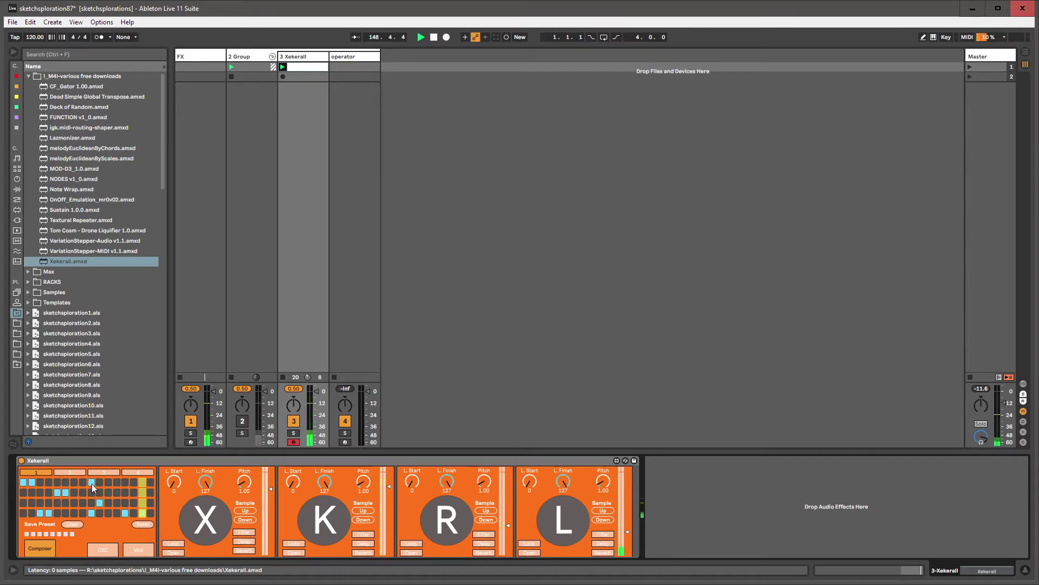
{"action": "left_click", "coordinate": [125, 492]}
{"action": "left_click", "coordinate": [133, 493]}
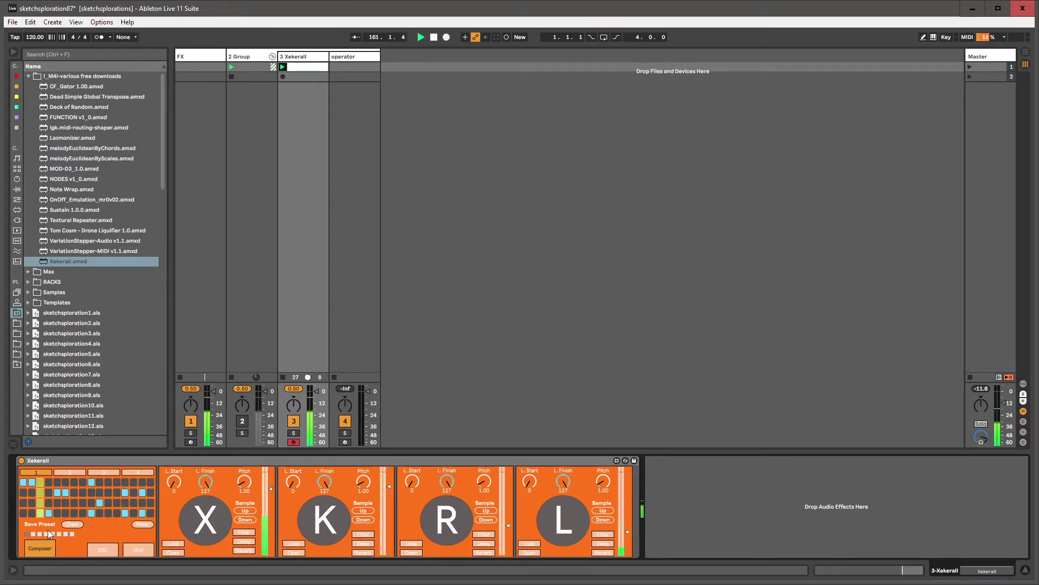
- Enable steps 4–5 in row one and 7–8 in row three, and clear step 2 in row one and 5–6 in row two
{"action": "left_click", "coordinate": [49, 482]}
{"action": "left_click", "coordinate": [57, 482]}
{"action": "left_click", "coordinate": [33, 482]}
{"action": "left_click", "coordinate": [57, 493]}
{"action": "left_click", "coordinate": [65, 492]}
{"action": "left_click", "coordinate": [74, 502]}
{"action": "left_click", "coordinate": [82, 503]}
{"action": "left_click", "coordinate": [91, 502]}
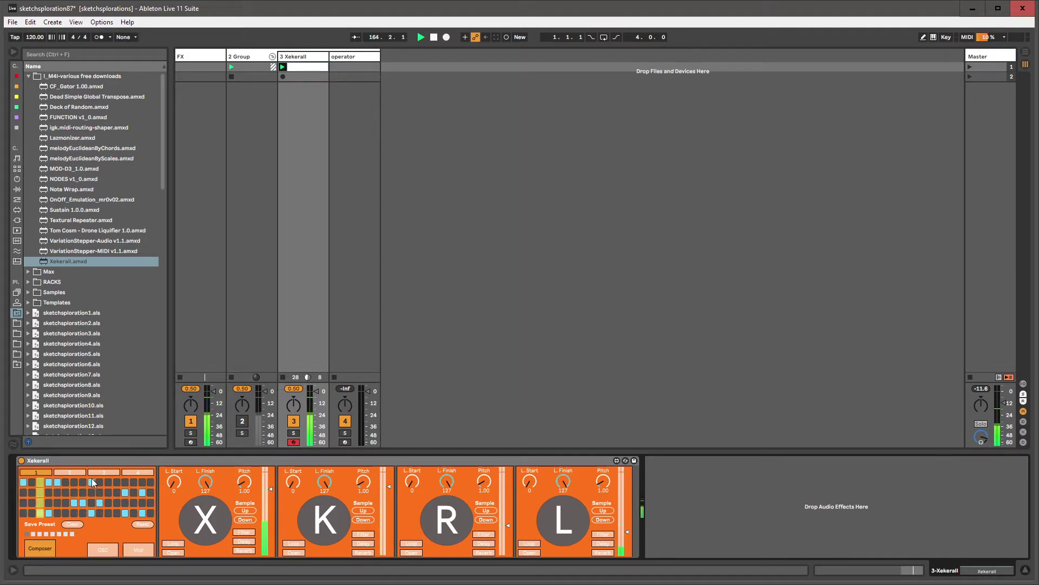
- Replace step 9 in row one with 12–15, clear row two, and swap step 13 for 11 in row four
{"action": "left_click", "coordinate": [117, 481]}
{"action": "left_click", "coordinate": [125, 482]}
{"action": "left_click", "coordinate": [134, 482]}
{"action": "left_click", "coordinate": [125, 492]}
{"action": "left_click", "coordinate": [108, 513]}
{"action": "left_click", "coordinate": [125, 513]}
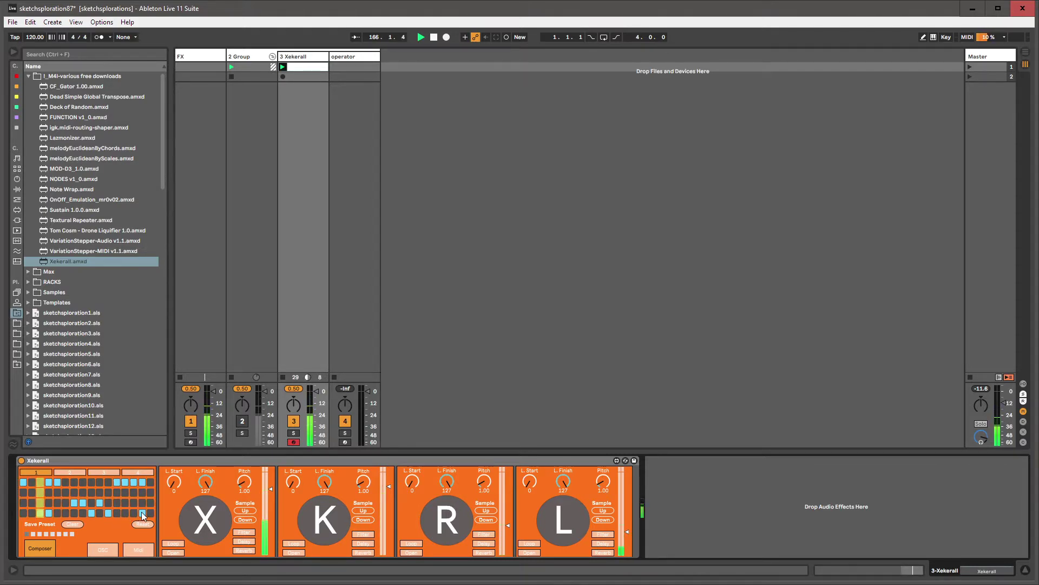
- Move row three's step 10 up to row two, enable step 16 in row three, and add more steps in row two, including 13
{"action": "left_click", "coordinate": [150, 502]}
{"action": "left_click", "coordinate": [100, 502]}
{"action": "left_click", "coordinate": [100, 492]}
{"action": "left_click", "coordinate": [49, 492]}
{"action": "left_click", "coordinate": [125, 492]}
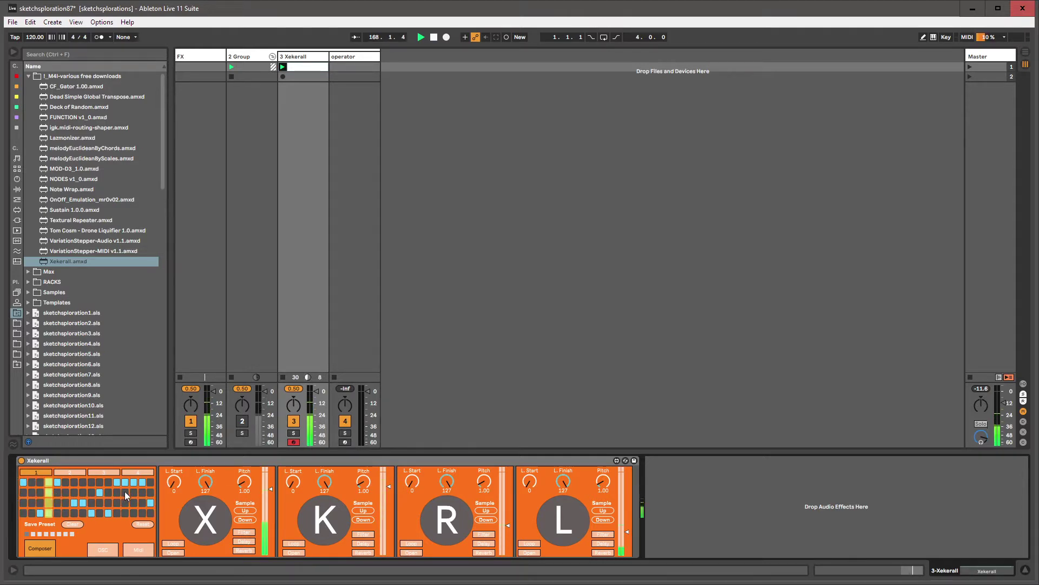
{"action": "left_click", "coordinate": [65, 492]}
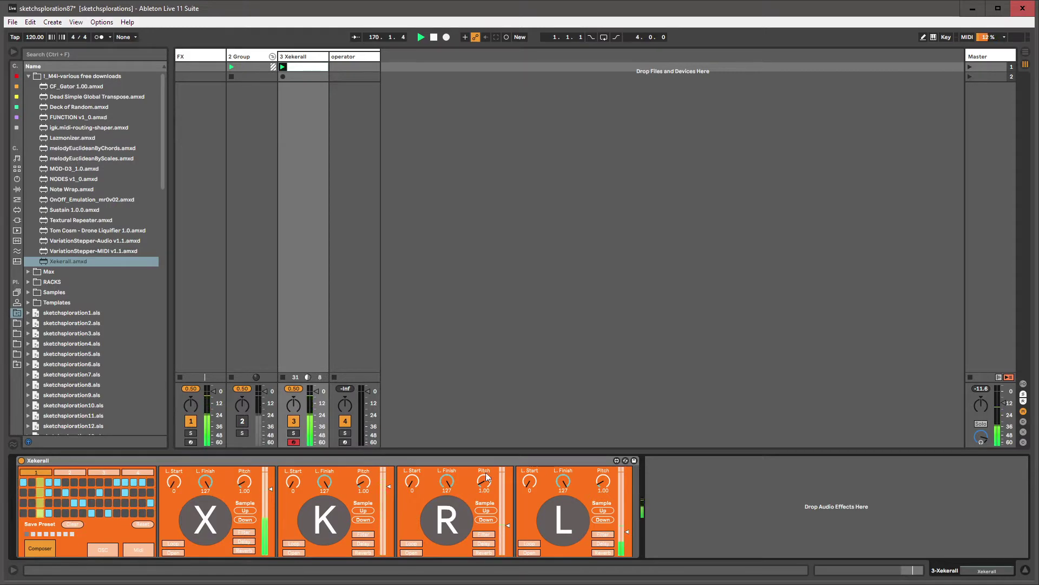
- Clear step 4 in rows two and four, enable step 2 in row two, and save the pattern as preset 2
{"action": "left_click", "coordinate": [230, 461]}
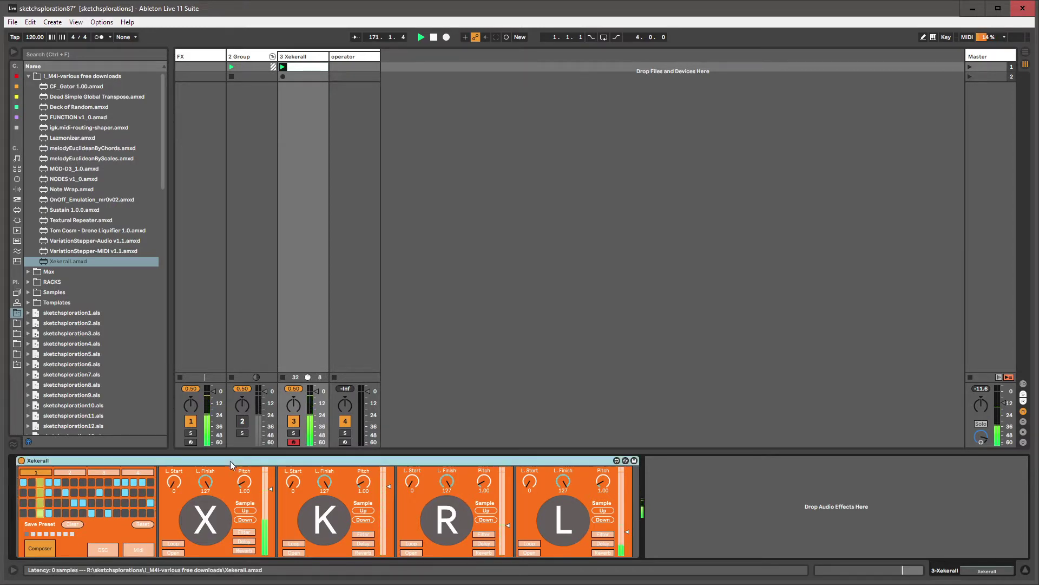
{"action": "left_click", "coordinate": [48, 513]}
{"action": "left_click", "coordinate": [49, 492]}
{"action": "left_click", "coordinate": [31, 493]}
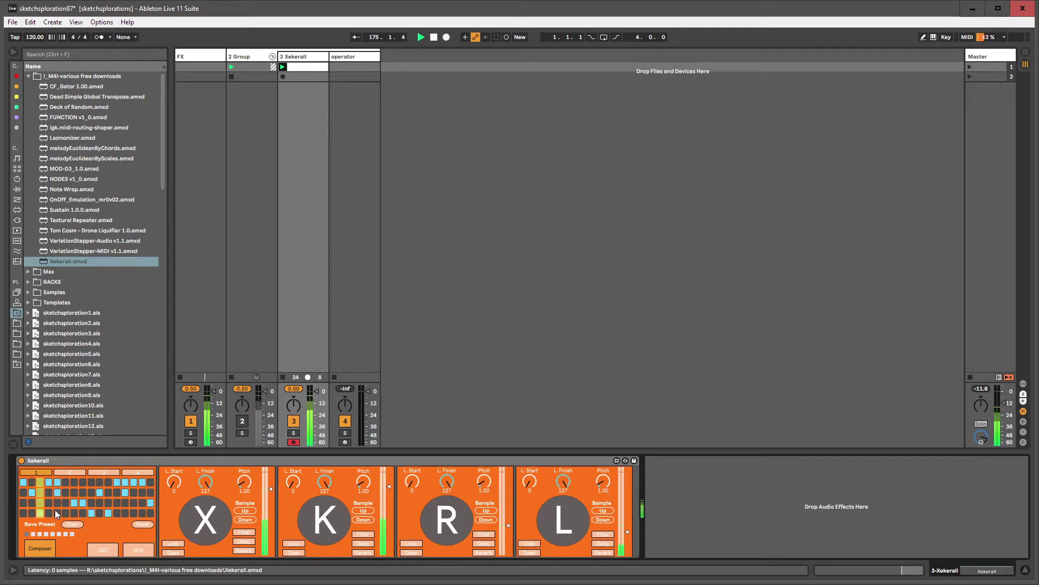
{"action": "left_click", "coordinate": [33, 533]}
- Vary the pattern with steps 9–12 in row one, 14–16 in row two, and only 8 and 16 in row three
{"action": "left_click", "coordinate": [82, 502]}
{"action": "left_click", "coordinate": [108, 512]}
{"action": "left_click", "coordinate": [83, 501]}
{"action": "left_click", "coordinate": [125, 493]}
{"action": "left_click_drag", "start_coordinate": [142, 483], "coordinate": [91, 482]}
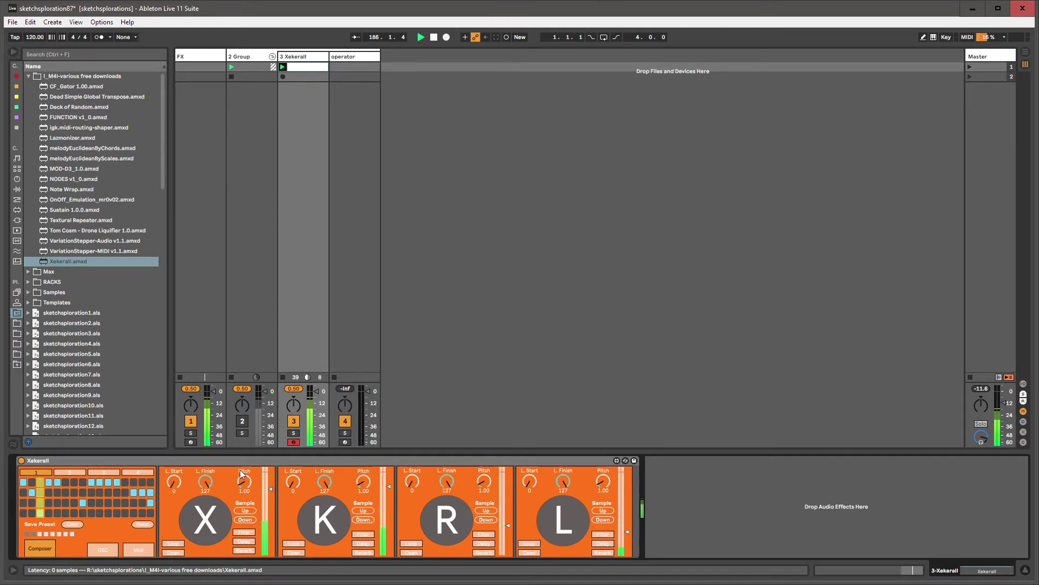
- Thin out row one by clearing steps 5 and 11–12, and add steps 6–7 in row two and 11, 12 and 15 in row three
{"action": "left_click", "coordinate": [396, 519]}
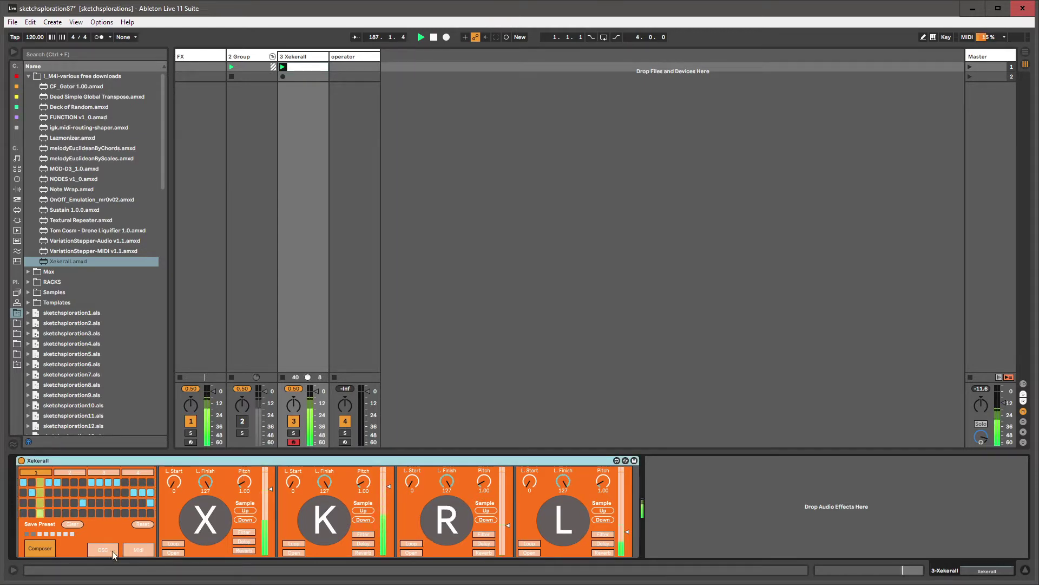
{"action": "left_click", "coordinate": [57, 482]}
{"action": "left_click", "coordinate": [74, 492]}
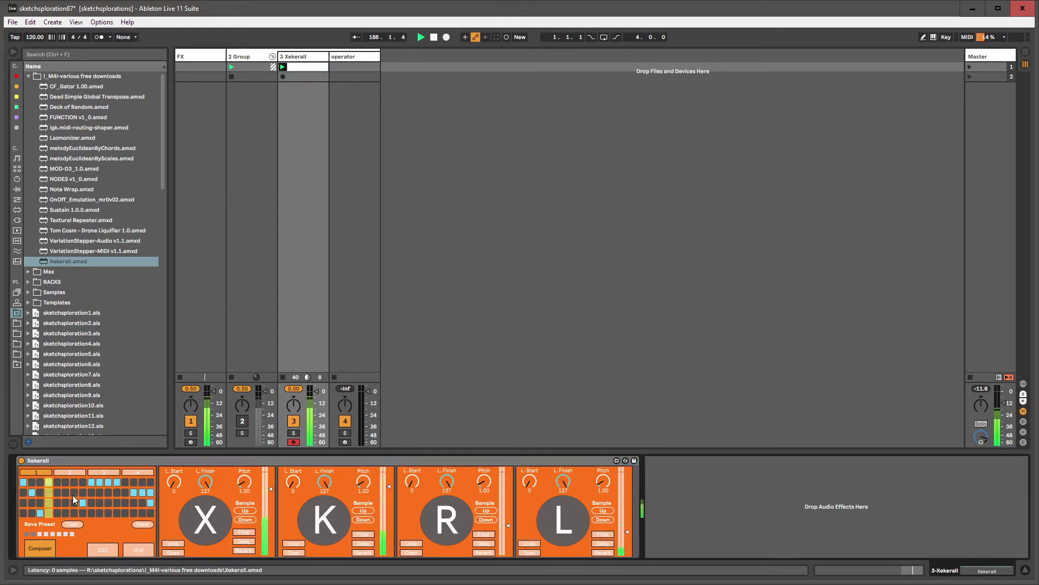
{"action": "left_click", "coordinate": [66, 492]}
{"action": "left_click", "coordinate": [109, 482]}
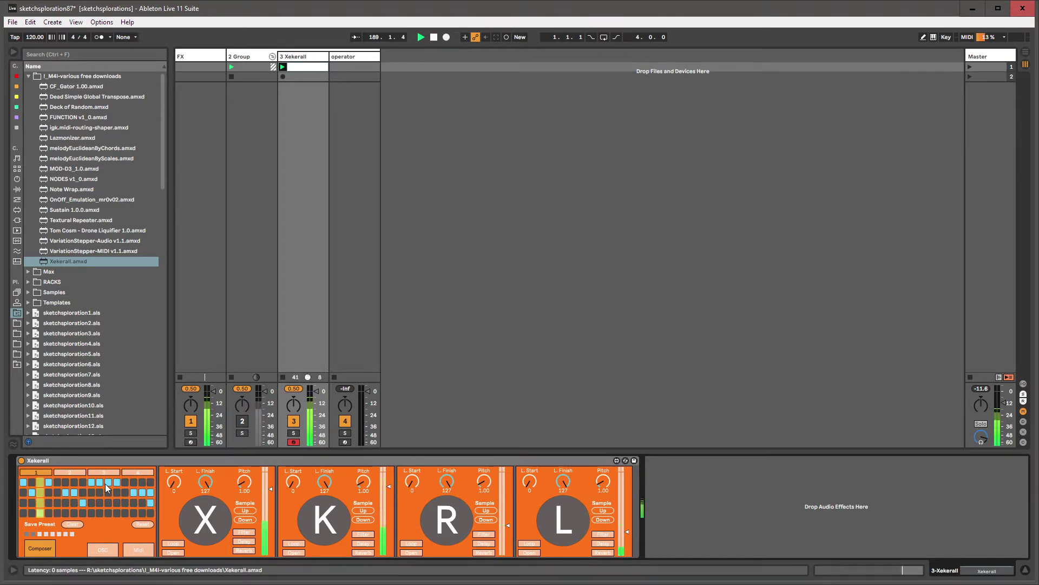
{"action": "left_click", "coordinate": [108, 502]}
{"action": "left_click", "coordinate": [117, 503]}
{"action": "left_click", "coordinate": [134, 501]}
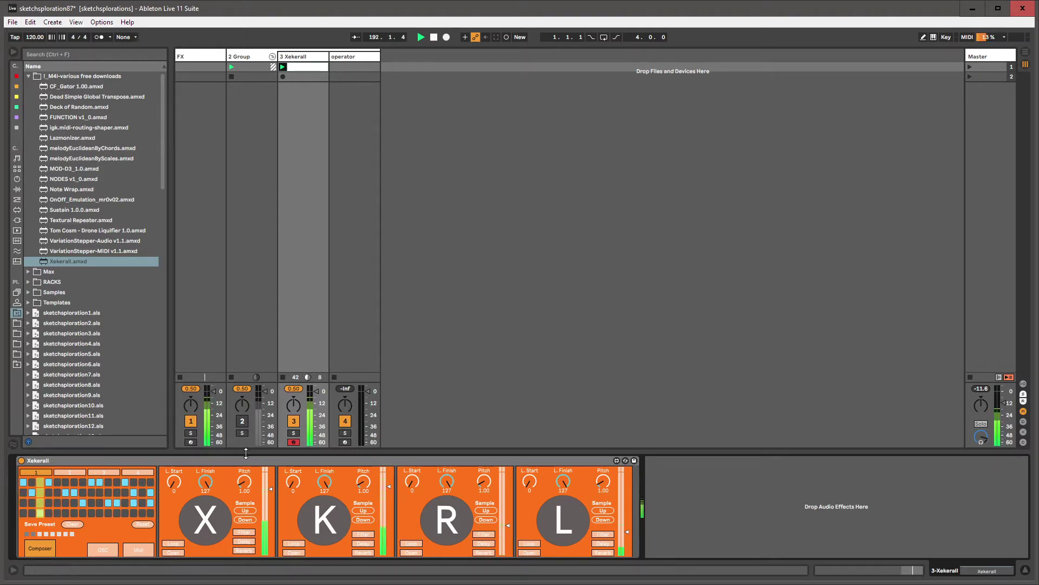
- Add steps 5 and 11 in row four, clear step 9 in row one and 11 and 16 in row three, and save preset 3
{"action": "left_click", "coordinate": [93, 503]}
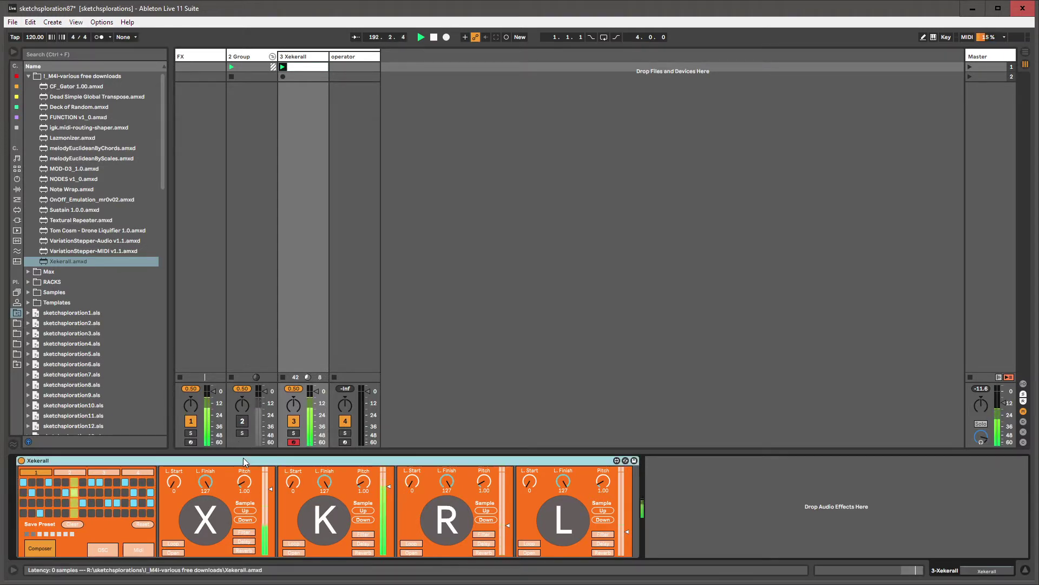
{"action": "left_click", "coordinate": [107, 512]}
{"action": "left_click", "coordinate": [90, 482]}
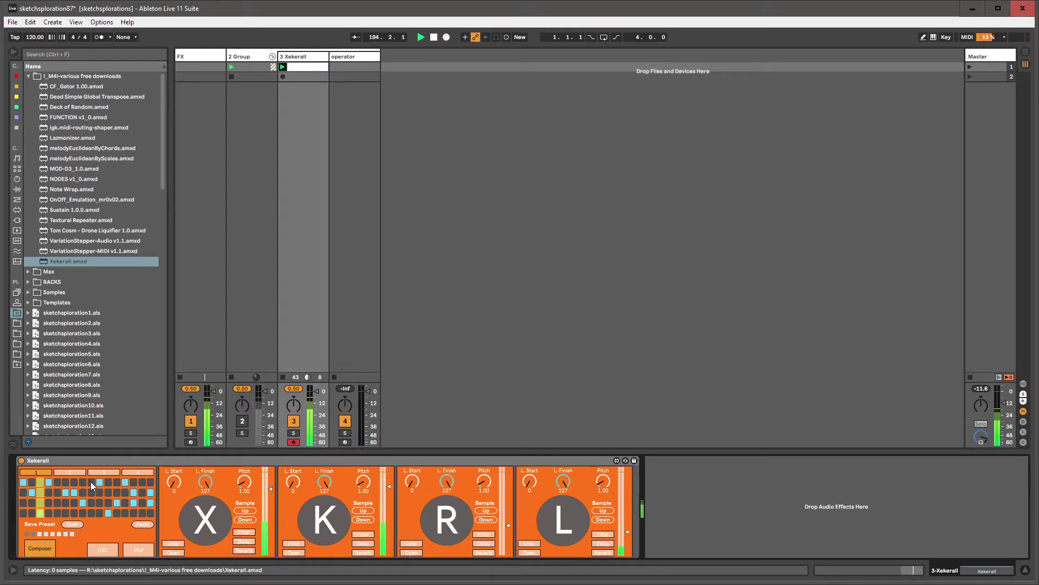
{"action": "left_click", "coordinate": [57, 512]}
{"action": "left_click", "coordinate": [65, 493]}
{"action": "left_click", "coordinate": [150, 502]}
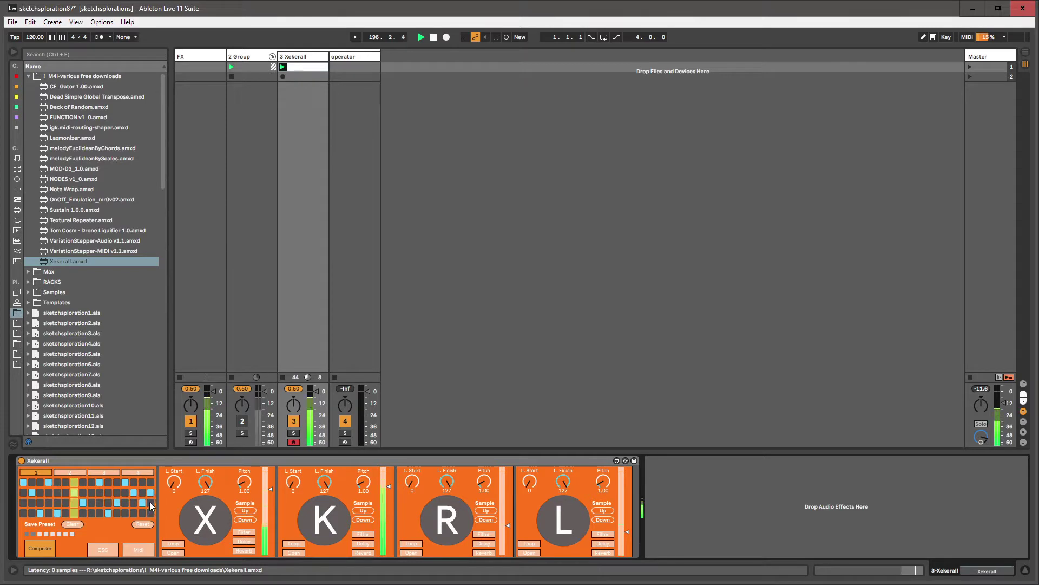
- Audition the saved Xekerall patterns by switching between presets 1, 2 and 3, ending on preset 1
{"action": "left_click", "coordinate": [26, 534]}
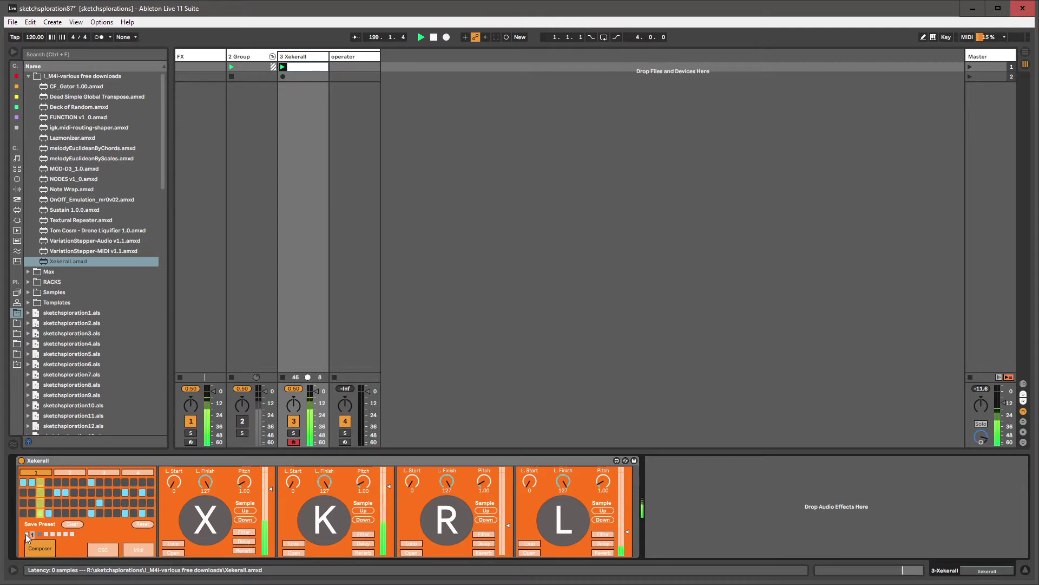
{"action": "left_click", "coordinate": [38, 534]}
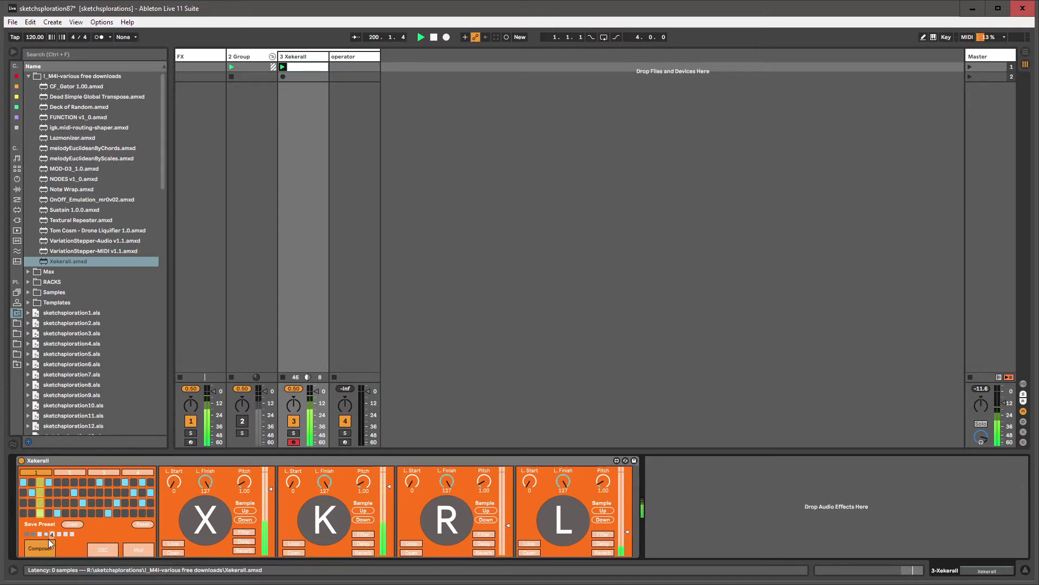
{"action": "left_click", "coordinate": [31, 534]}
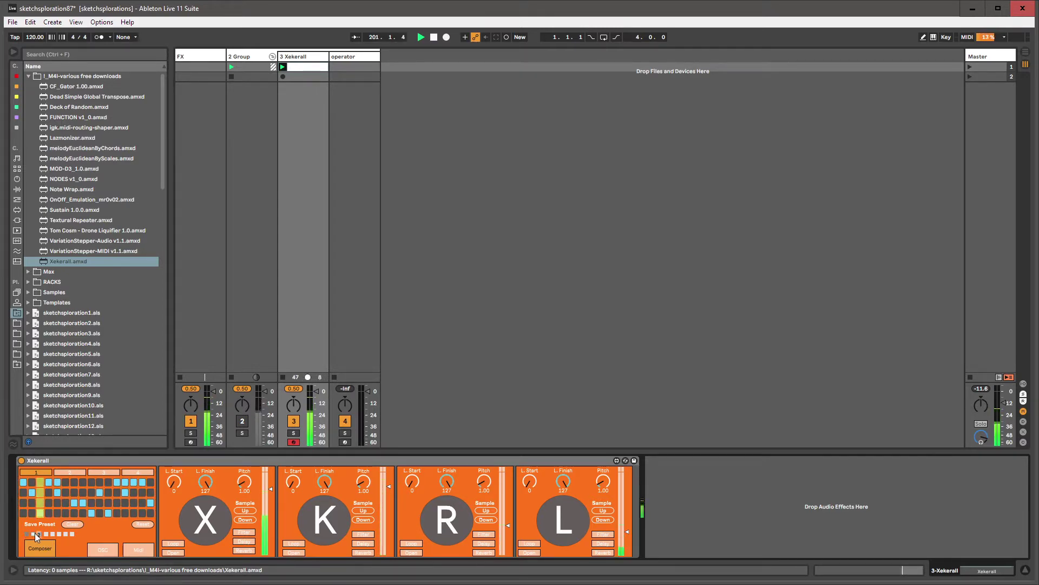
{"action": "left_click", "coordinate": [33, 534]}
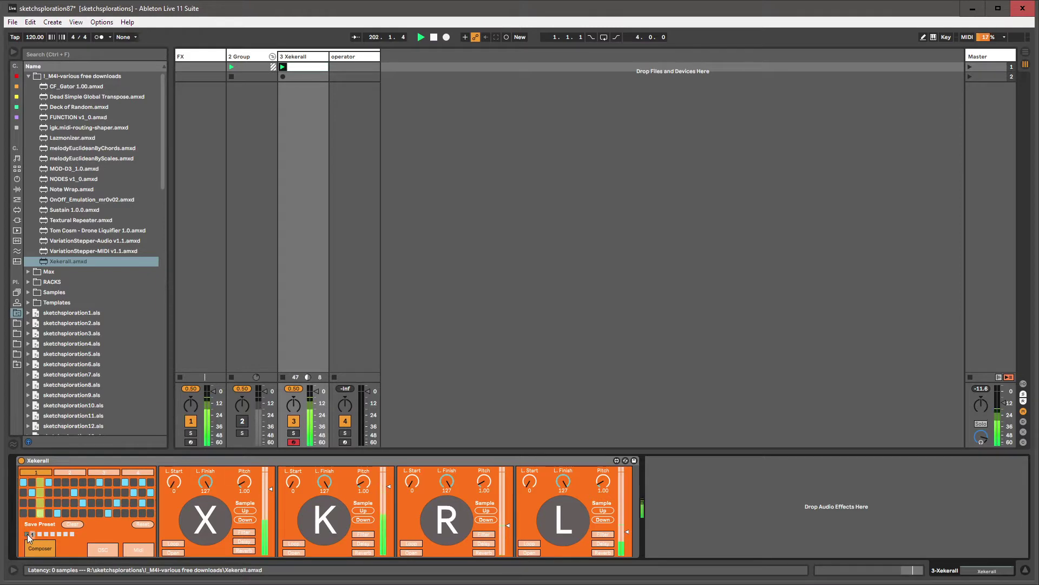
{"action": "left_click", "coordinate": [28, 534]}
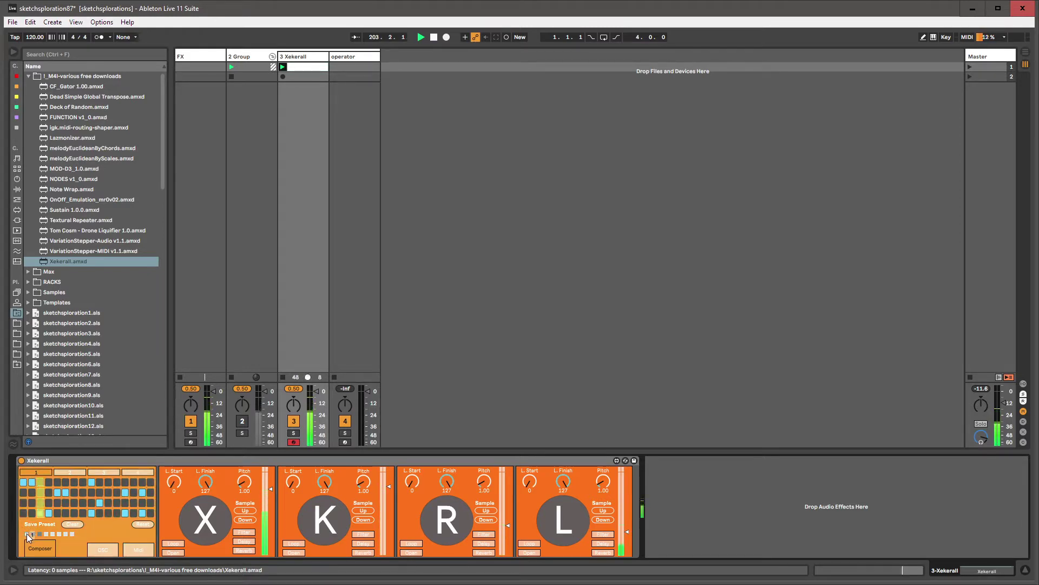
- Add step 2 in the fourth row and fill steps 12–15 in the second row of the preset 1 pattern
{"action": "left_click", "coordinate": [30, 512]}
{"action": "mouse_move", "coordinate": [67, 492]}
{"action": "left_mouse_down"}
{"action": "mouse_move", "coordinate": [167, 491]}
{"action": "mouse_move", "coordinate": [120, 494]}
{"action": "mouse_move", "coordinate": [139, 492]}
{"action": "left_mouse_up"}
{"action": "left_click", "coordinate": [23, 513]}
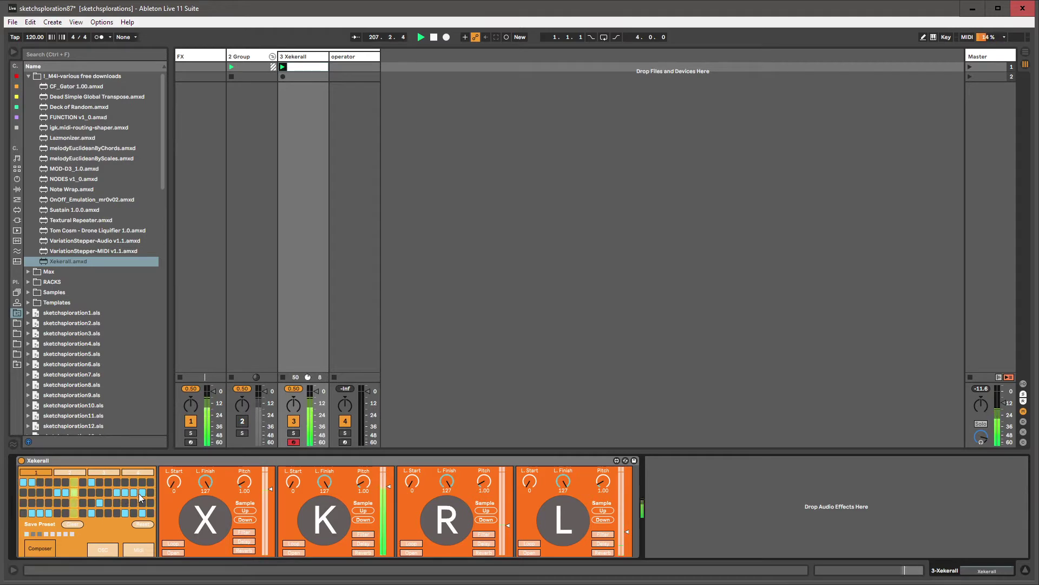
- Save the edited Xekerall pattern as preset 1 and recall another saved preset
{"action": "left_click", "coordinate": [27, 533]}
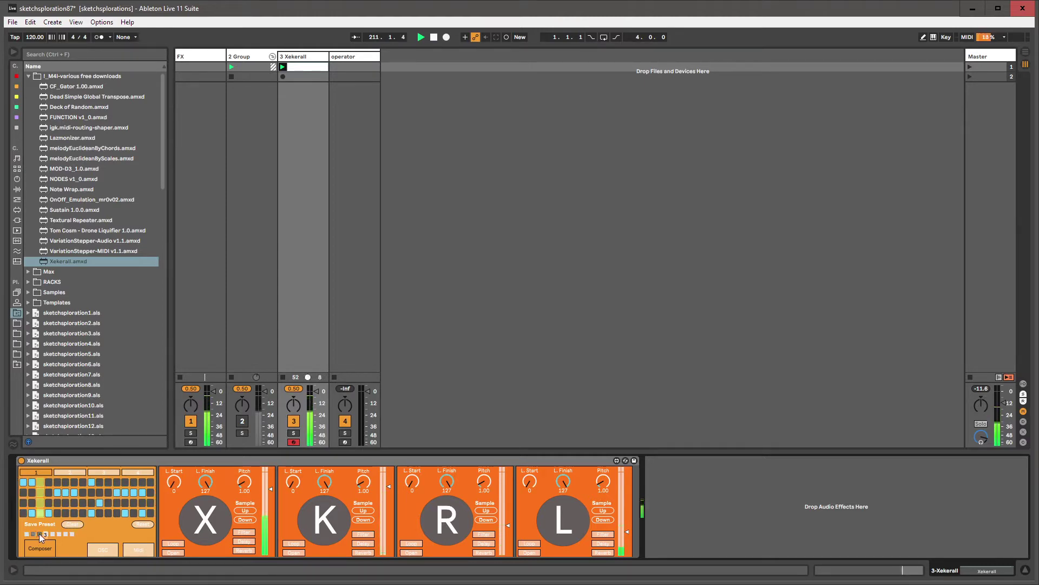
{"action": "left_click", "coordinate": [32, 542]}
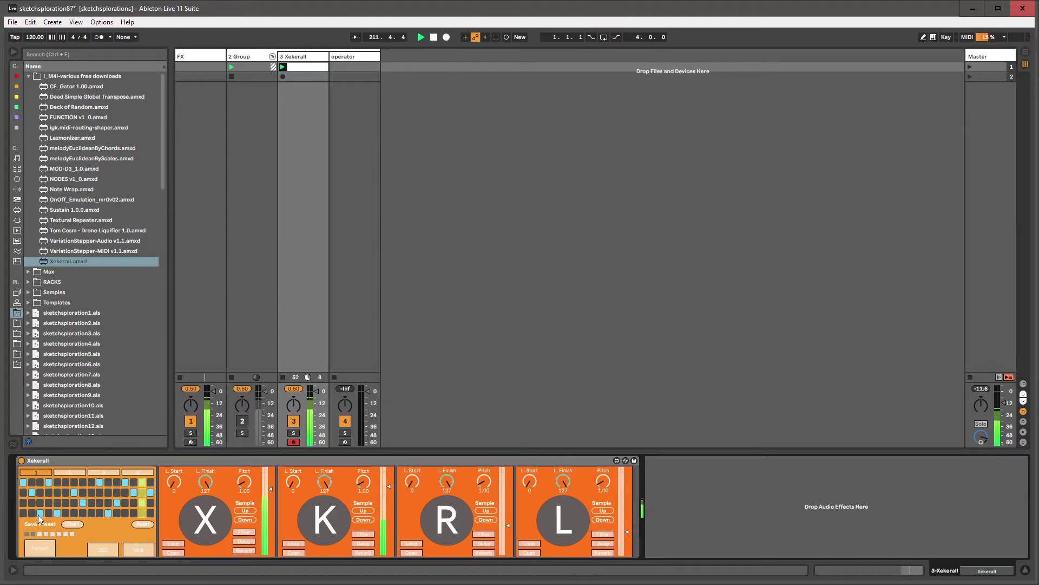
- Open the pattern composer and assign preset 1 to bar 1, preset 2 to bar 2 and preset 3 to bar 3
{"action": "left_click", "coordinate": [41, 550]}
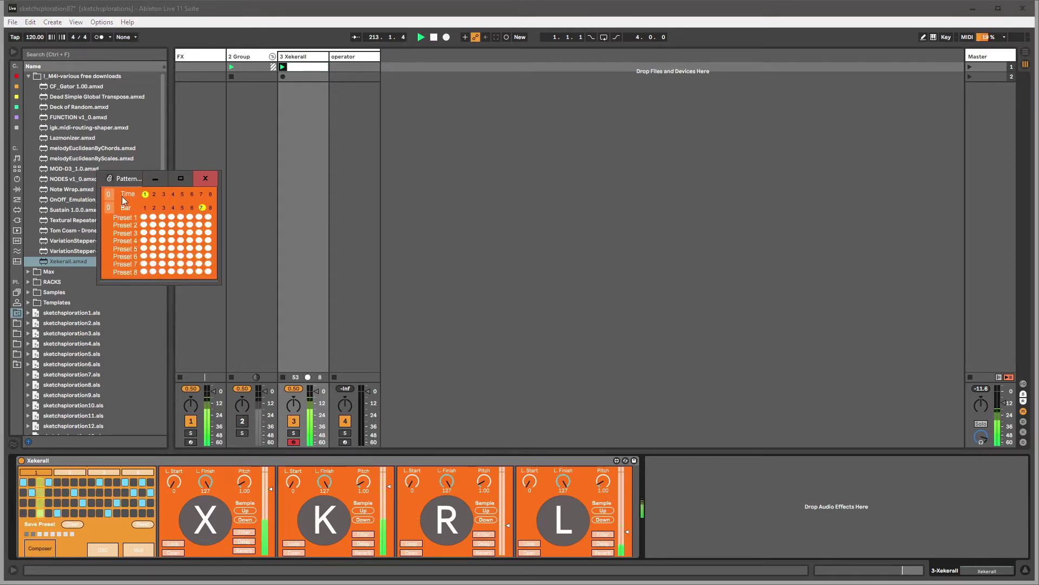
{"action": "left_click", "coordinate": [144, 217]}
{"action": "left_click", "coordinate": [143, 232]}
{"action": "left_click", "coordinate": [144, 217]}
{"action": "left_click", "coordinate": [153, 224]}
{"action": "left_click", "coordinate": [161, 233]}
- Set the composer's Bar value to 2, adjust its Time value, and close the composer window
{"action": "left_click_drag", "start_coordinate": [113, 194], "coordinate": [112, 198]}
{"action": "left_click_drag", "start_coordinate": [109, 194], "coordinate": [107, 202]}
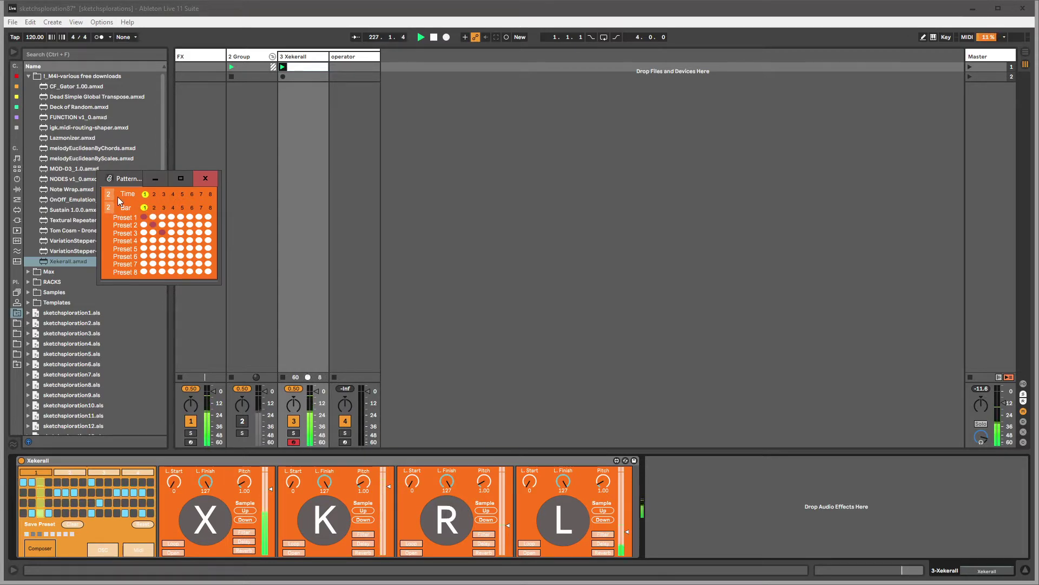
{"action": "left_click_drag", "start_coordinate": [109, 195], "coordinate": [109, 193]}
{"action": "left_click", "coordinate": [37, 545]}
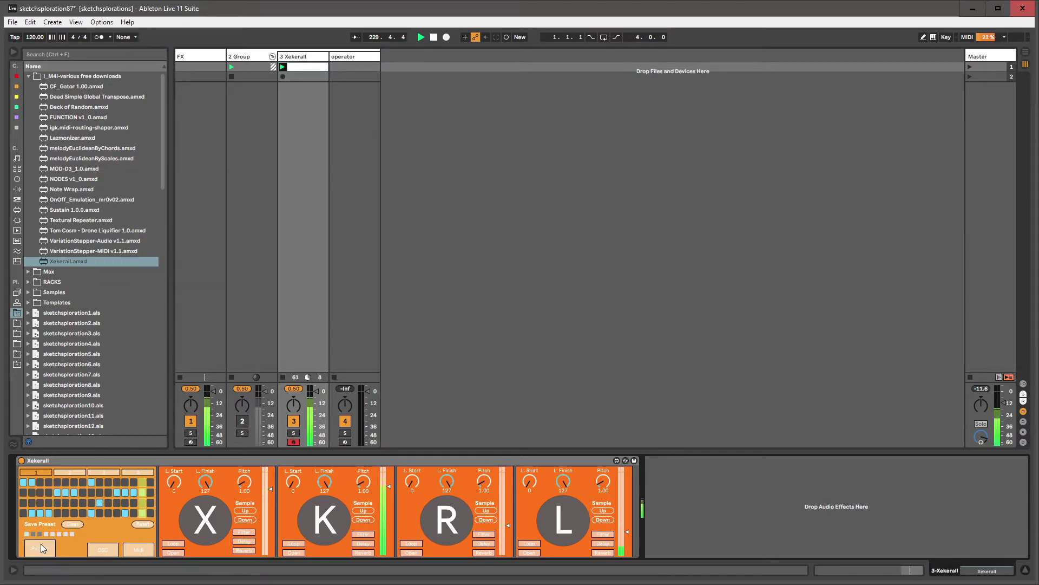
- Set the X voice's pitch to about 0.69 and its L. Finish to 44
{"action": "left_click", "coordinate": [174, 483]}
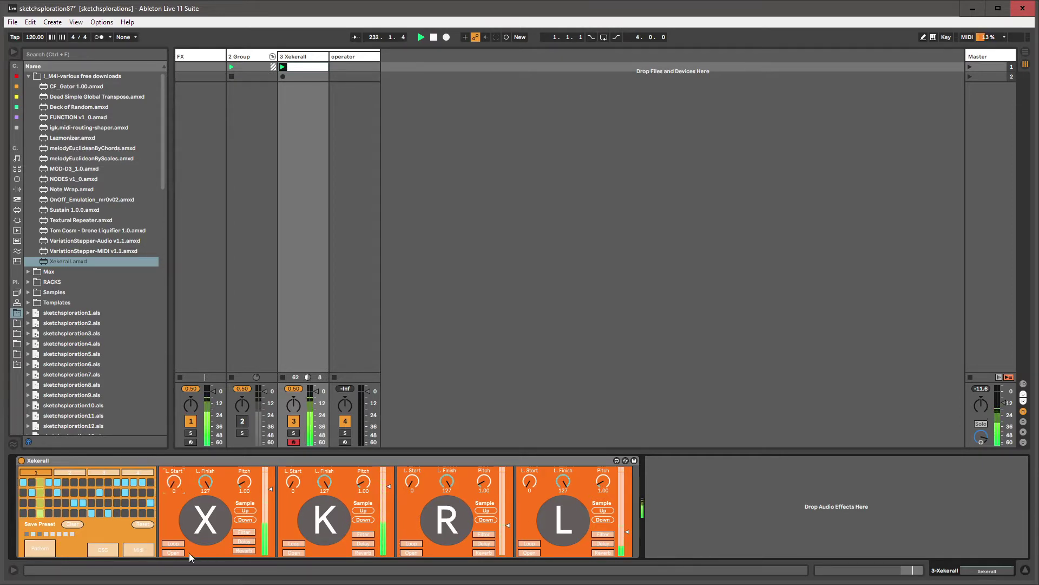
{"action": "left_click_drag", "start_coordinate": [249, 478], "coordinate": [241, 440]}
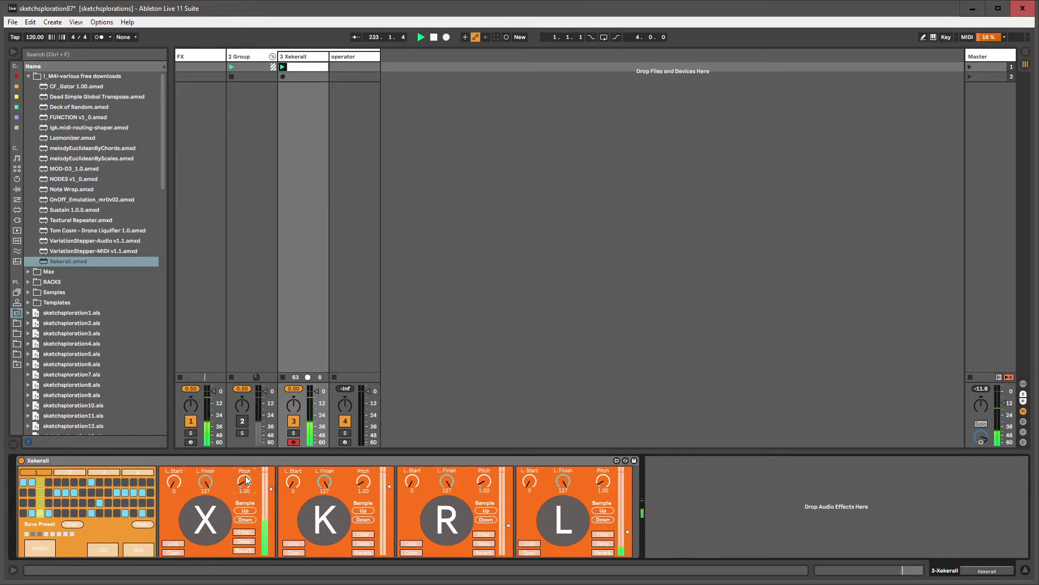
{"action": "left_click_drag", "start_coordinate": [245, 482], "coordinate": [244, 483]}
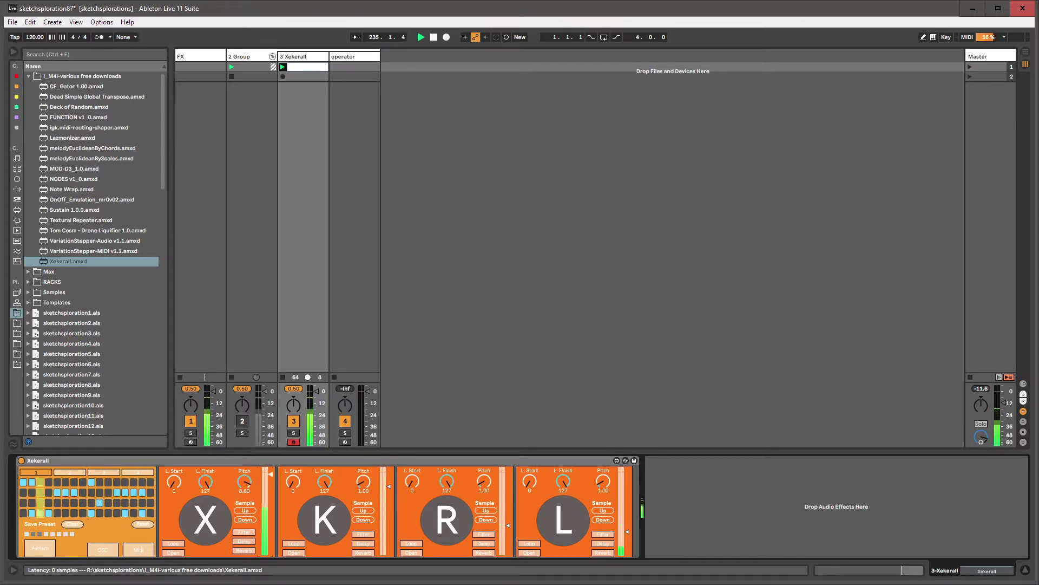
{"action": "left_click_drag", "start_coordinate": [244, 482], "coordinate": [244, 514]}
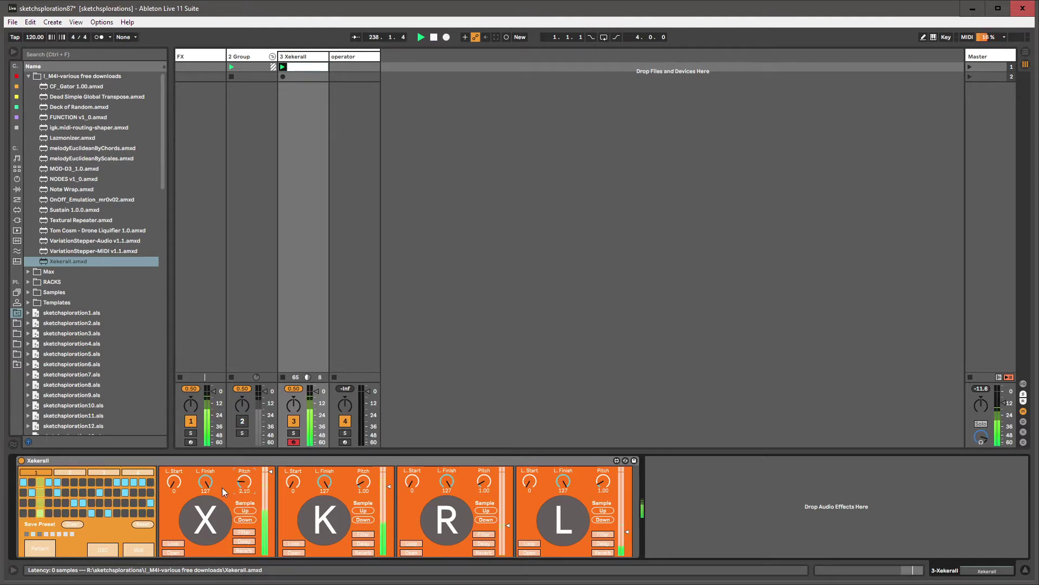
{"action": "left_click_drag", "start_coordinate": [206, 481], "coordinate": [205, 520]}
{"action": "left_click", "coordinate": [207, 483]}
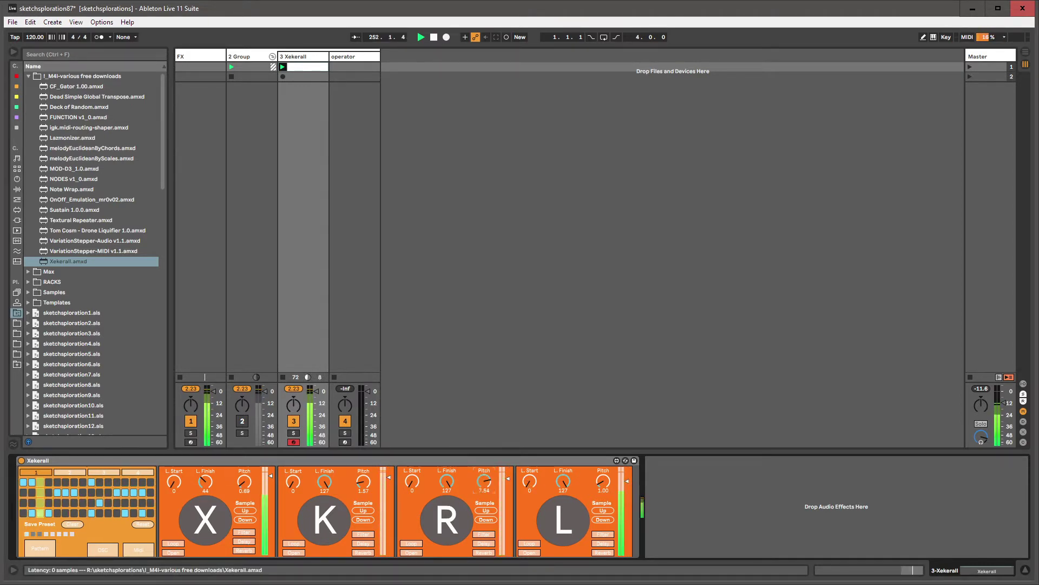
- Group the Xekerall device into an Instrument Rack and show its macro controls
{"action": "left_click", "coordinate": [465, 460]}
{"action": "key", "text": "ctrl+g"}
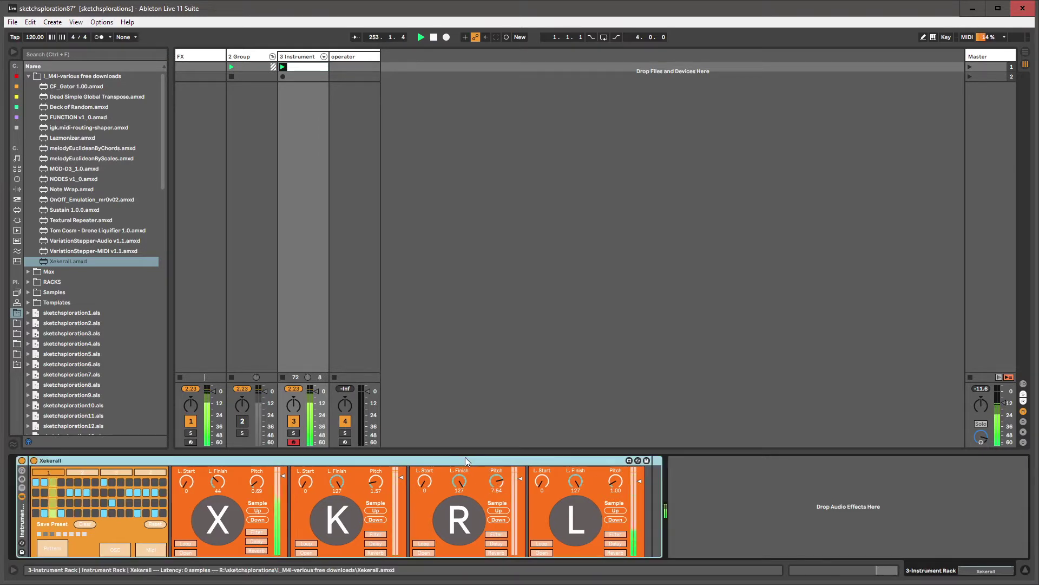
{"action": "left_click", "coordinate": [23, 475]}
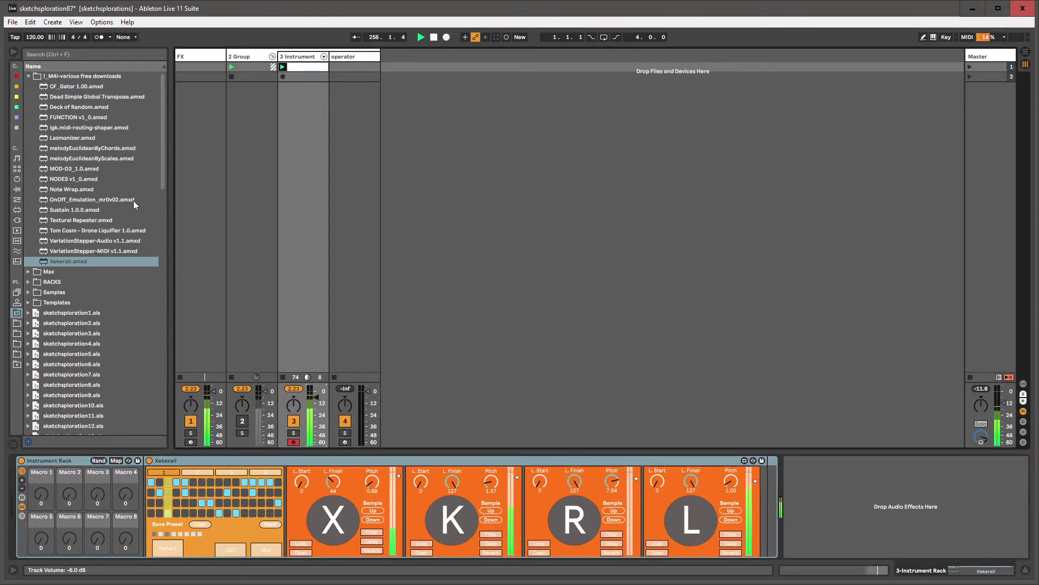
- Widen the browser just enough to show the file Size column
{"action": "left_click_drag", "start_coordinate": [166, 204], "coordinate": [233, 206]}
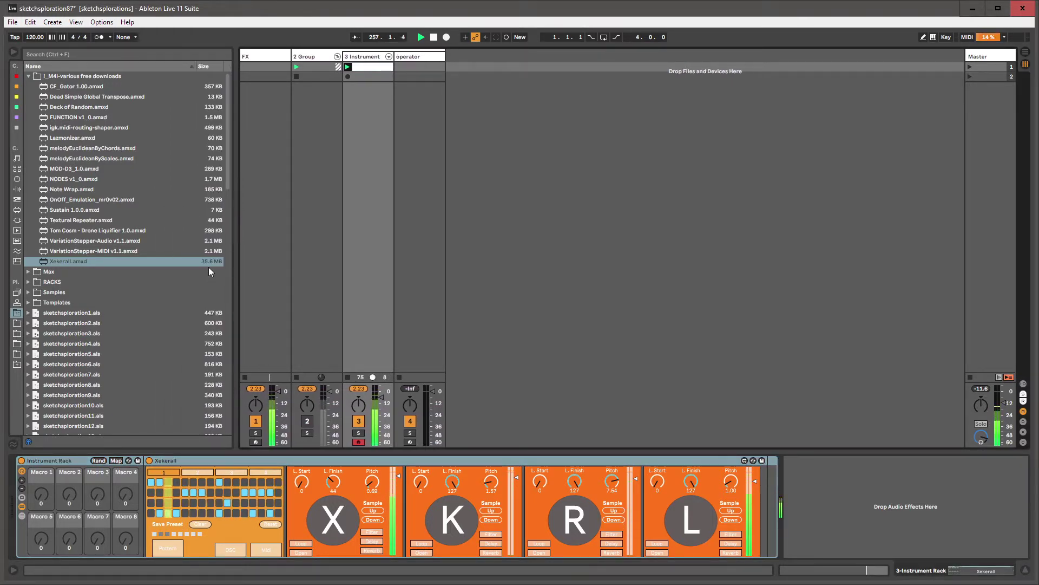
{"action": "left_click_drag", "start_coordinate": [233, 261], "coordinate": [204, 263]}
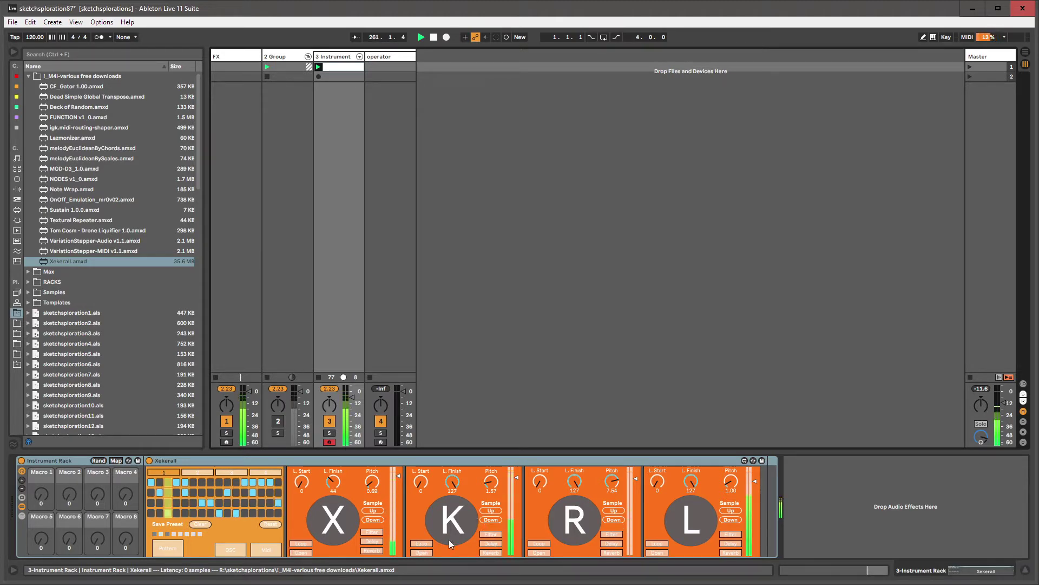
- Look over the X voice's kick sample list and open its Filter, Delay and Reverb windows
{"action": "left_click", "coordinate": [299, 552]}
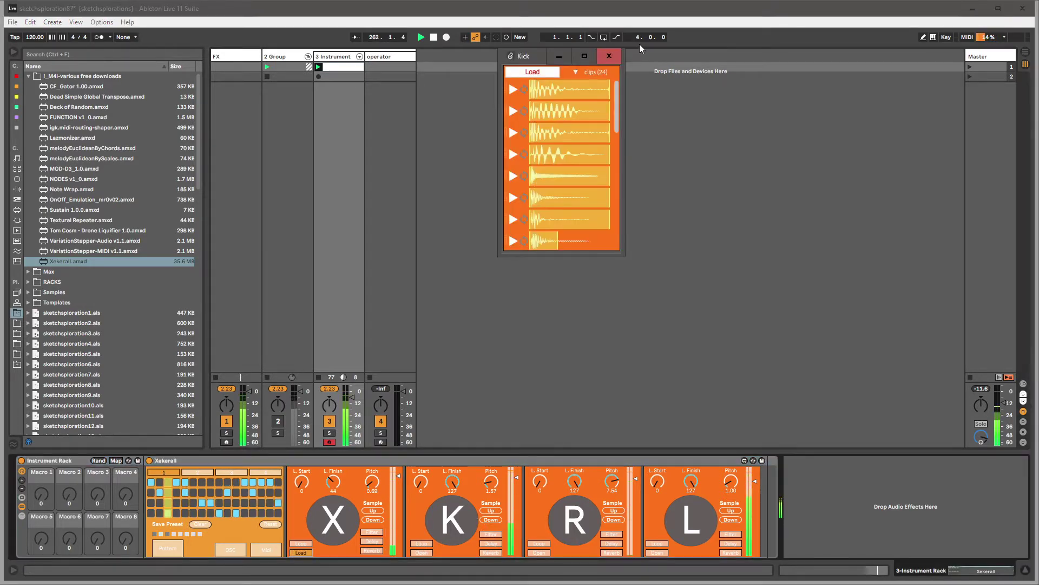
{"action": "left_click", "coordinate": [610, 59]}
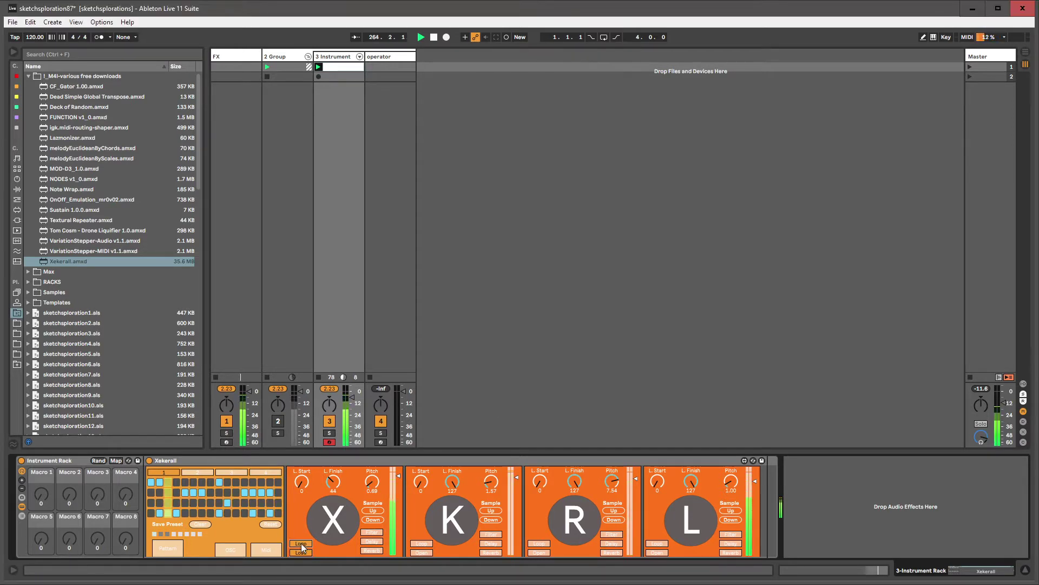
{"action": "left_click", "coordinate": [370, 533]}
{"action": "left_click", "coordinate": [371, 541]}
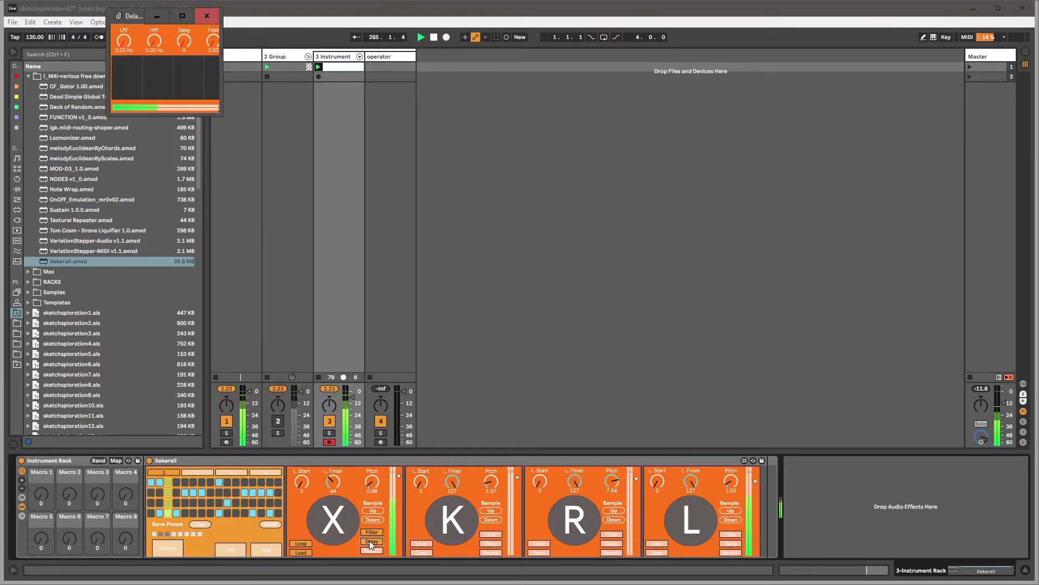
{"action": "left_click", "coordinate": [370, 550]}
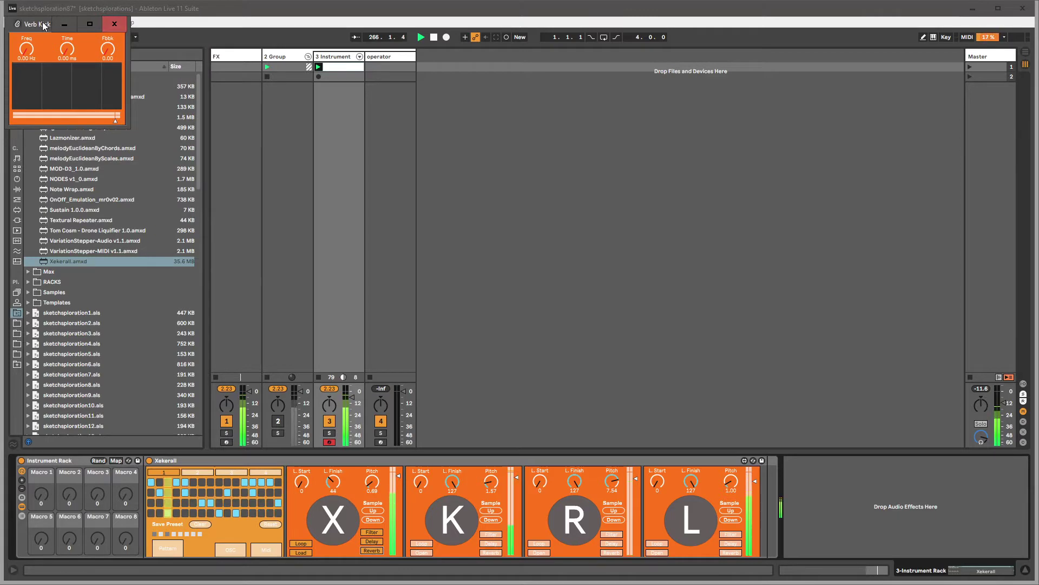
- Move the Verb Kick window over the tracks and set Freq to 1.08 kHz, Time to 14.2 ms and Fdbk to 0.91
{"action": "left_click_drag", "start_coordinate": [42, 17], "coordinate": [310, 157]}
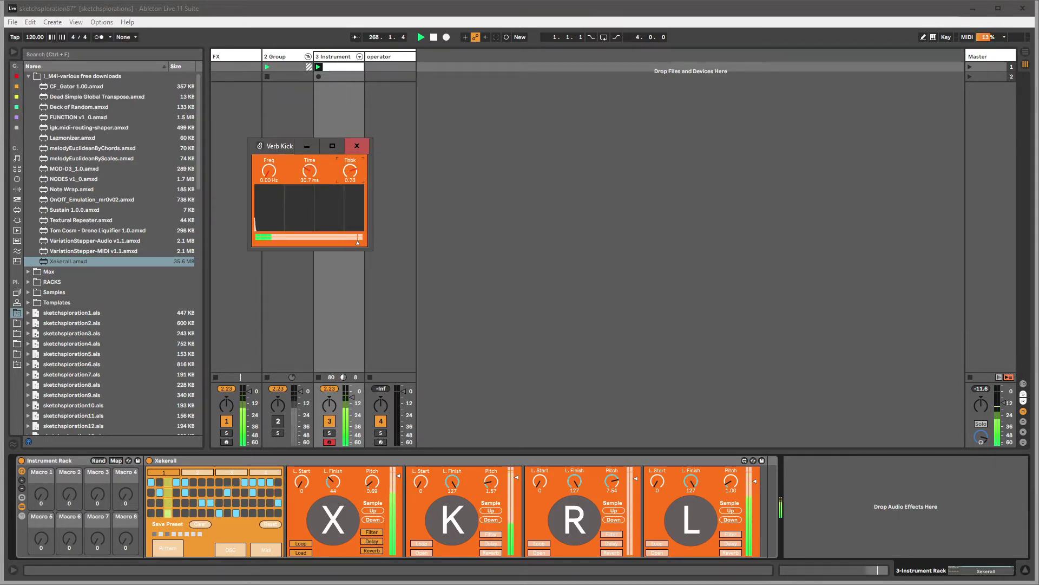
{"action": "left_click_drag", "start_coordinate": [269, 172], "coordinate": [269, 153]}
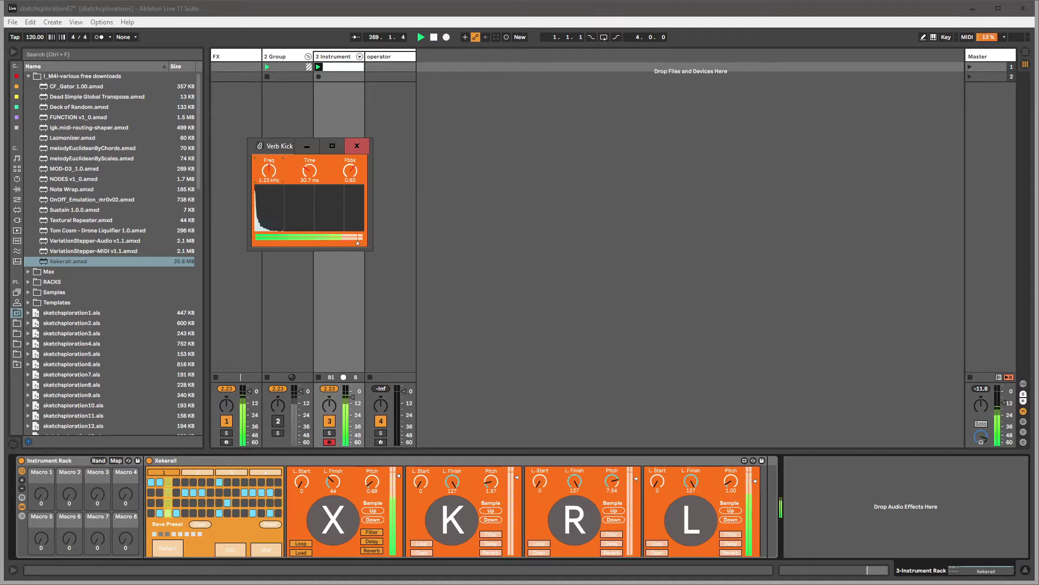
{"action": "left_click_drag", "start_coordinate": [351, 239], "coordinate": [314, 239]}
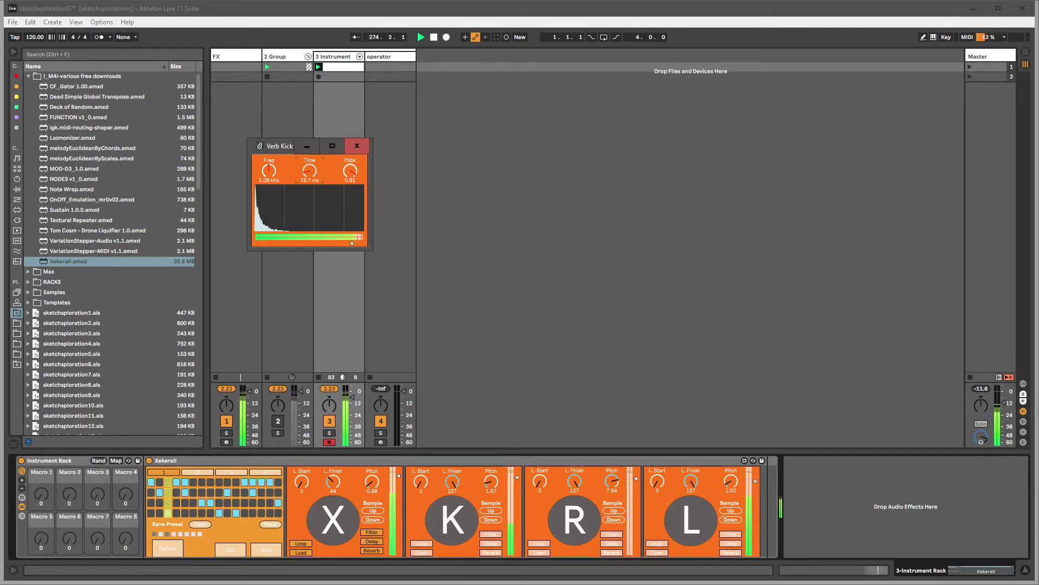
{"action": "left_click_drag", "start_coordinate": [309, 171], "coordinate": [309, 187]}
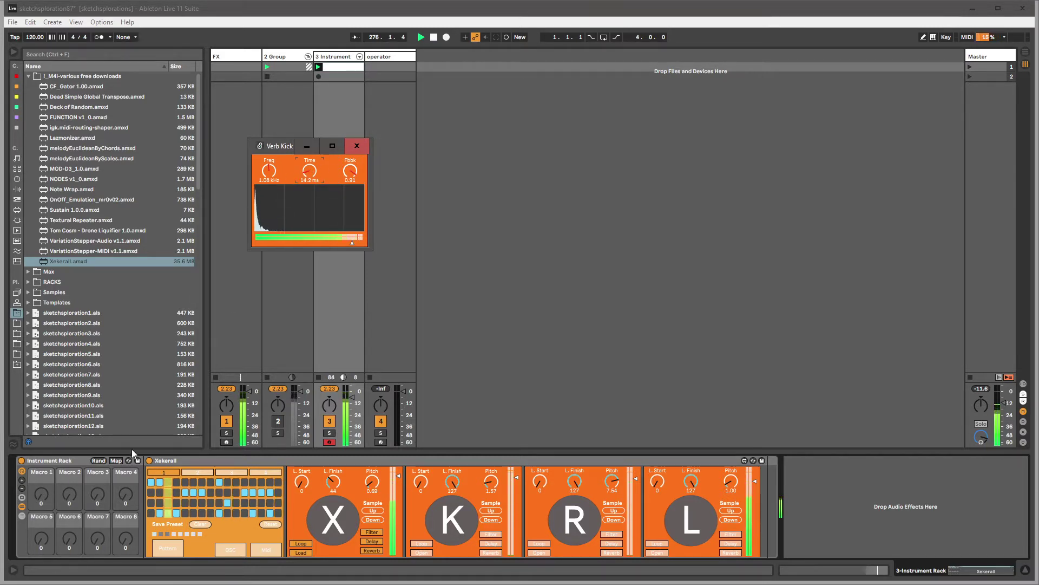
- Map the Verb Kick Time dial to Macro 1 of the rack and set that macro to 3.15 ms
{"action": "left_click", "coordinate": [116, 461]}
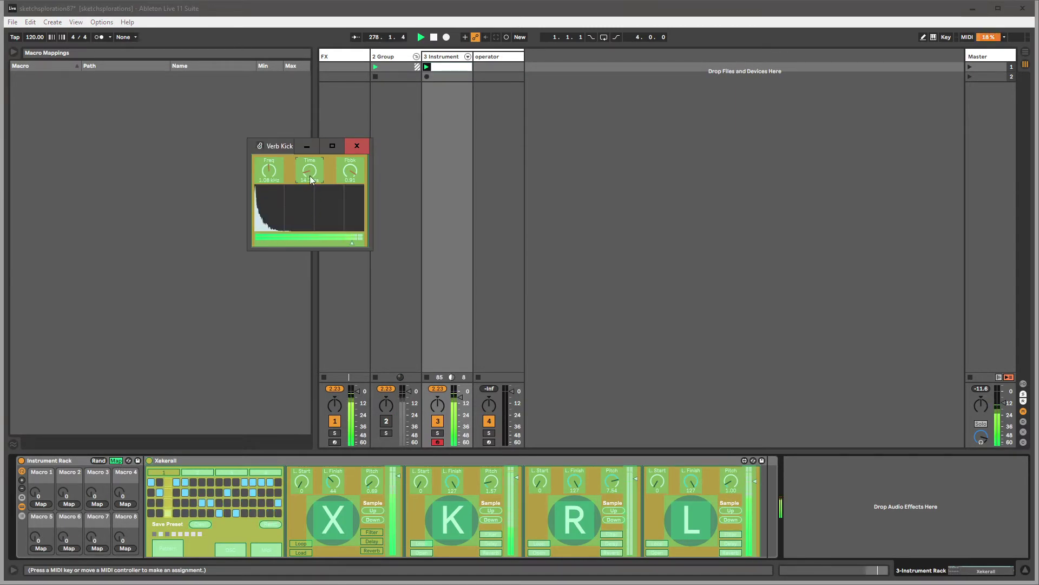
{"action": "left_click", "coordinate": [43, 502]}
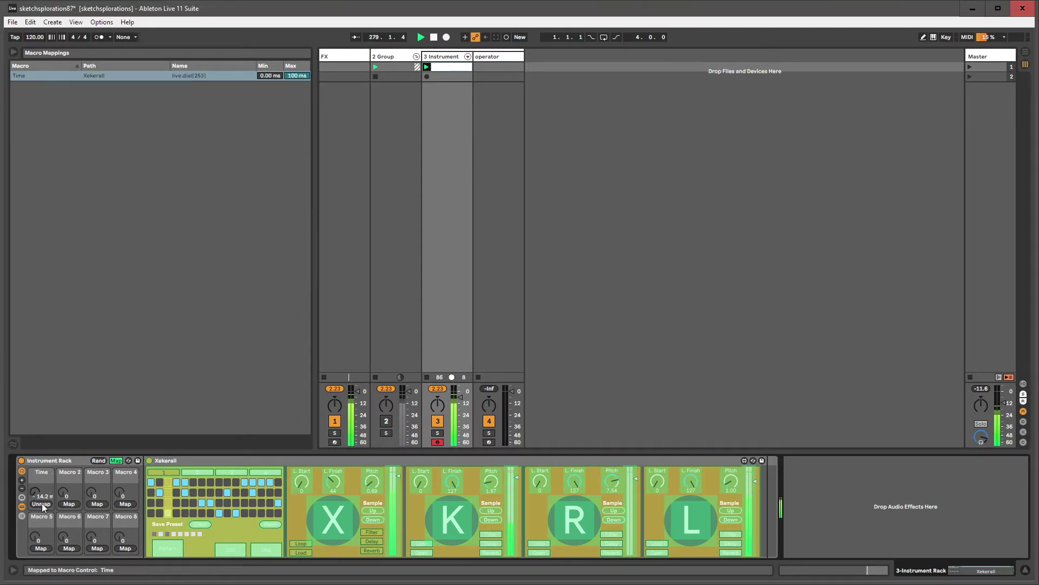
{"action": "left_click_drag", "start_coordinate": [33, 497], "coordinate": [33, 492]}
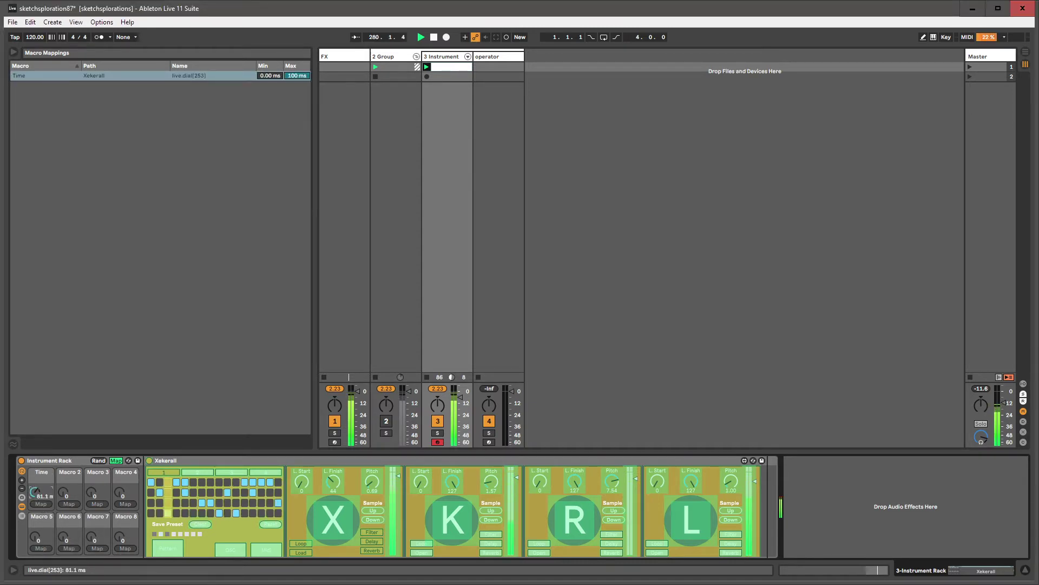
{"action": "left_click", "coordinate": [116, 460]}
{"action": "left_click_drag", "start_coordinate": [45, 499], "coordinate": [44, 506]}
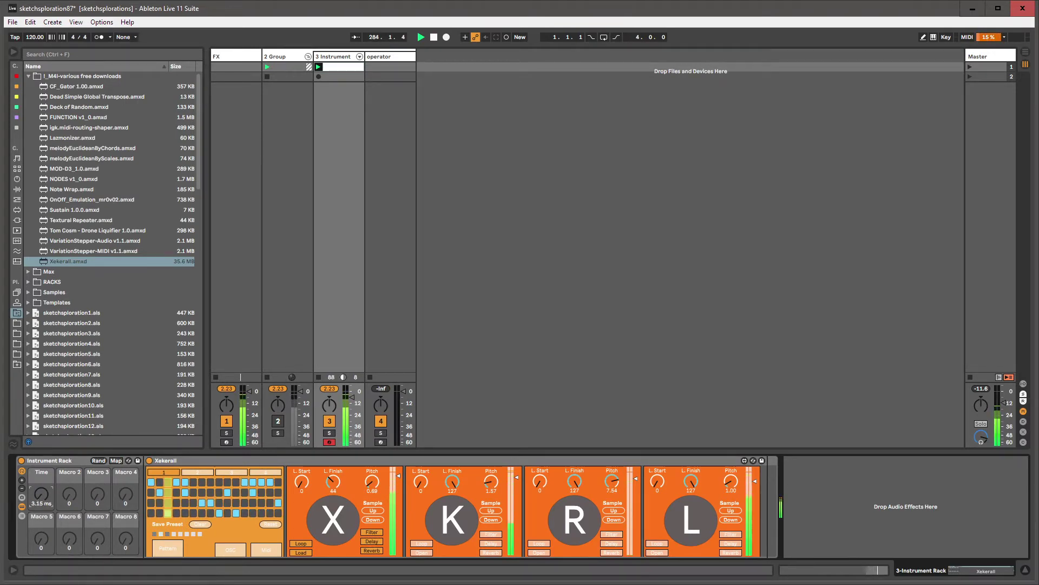
- Raise track 3's volume to about -5.3 dB, and increase the X voice's L. Finish and Pitch
{"action": "left_click", "coordinate": [343, 460]}
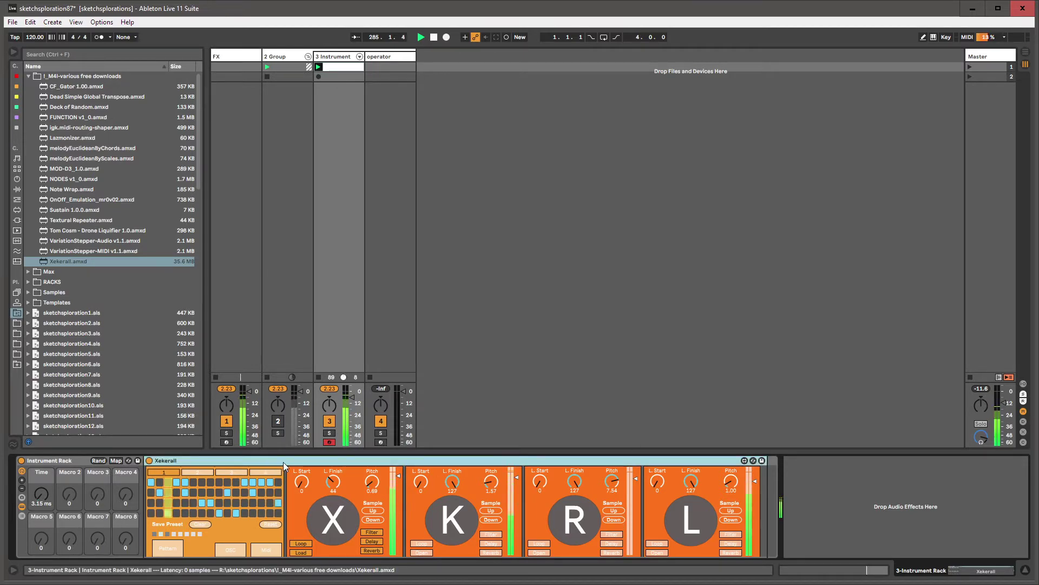
{"action": "left_click_drag", "start_coordinate": [357, 399], "coordinate": [356, 397]}
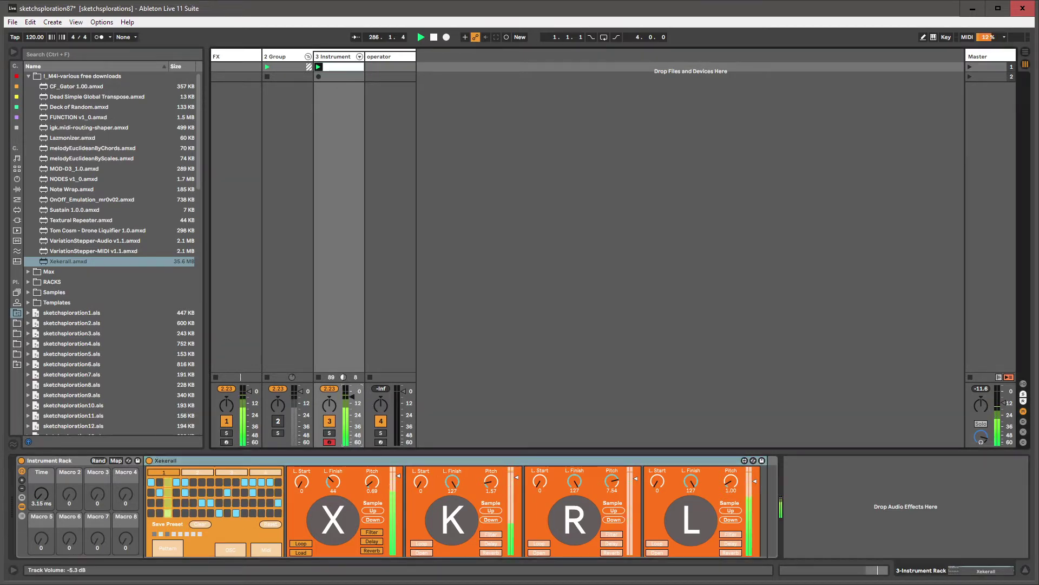
{"action": "left_click_drag", "start_coordinate": [335, 489], "coordinate": [335, 501]}
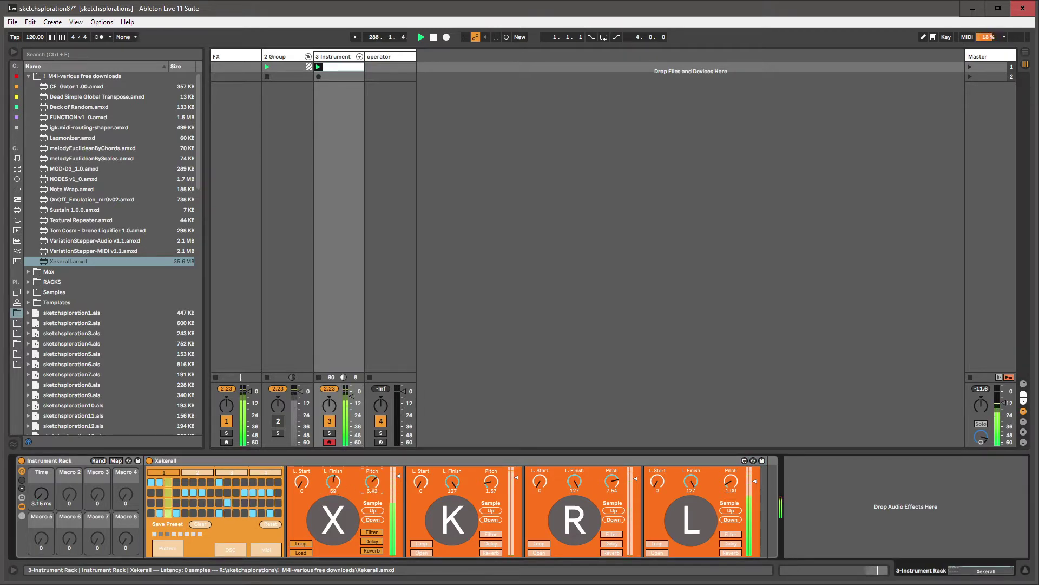
- Reopen the X voice's kick sample window and place it just beside the operator track
{"action": "left_click", "coordinate": [299, 552]}
{"action": "left_click_drag", "start_coordinate": [522, 57], "coordinate": [521, 96]}
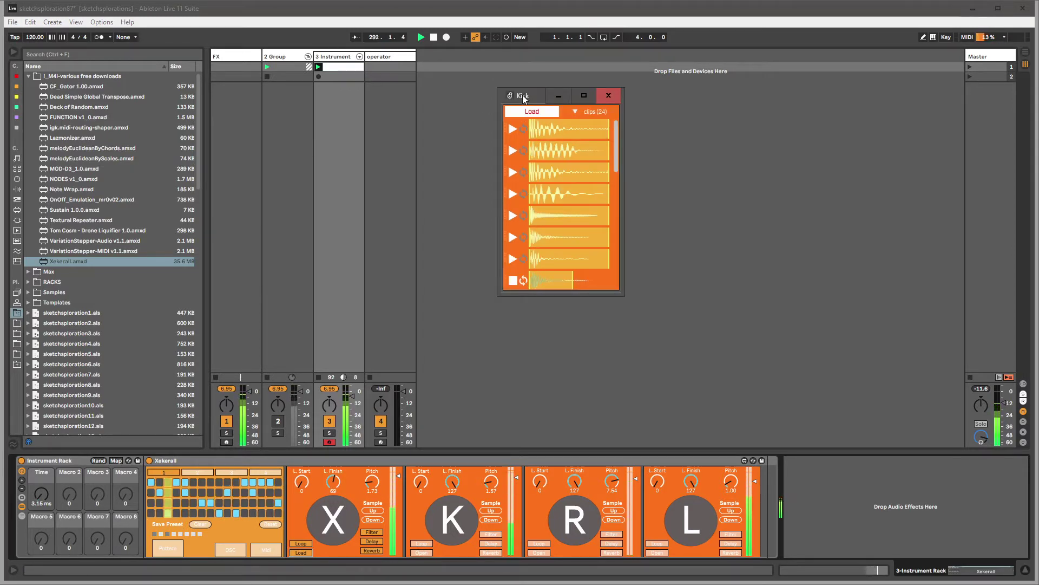
{"action": "left_click_drag", "start_coordinate": [527, 103], "coordinate": [451, 85]}
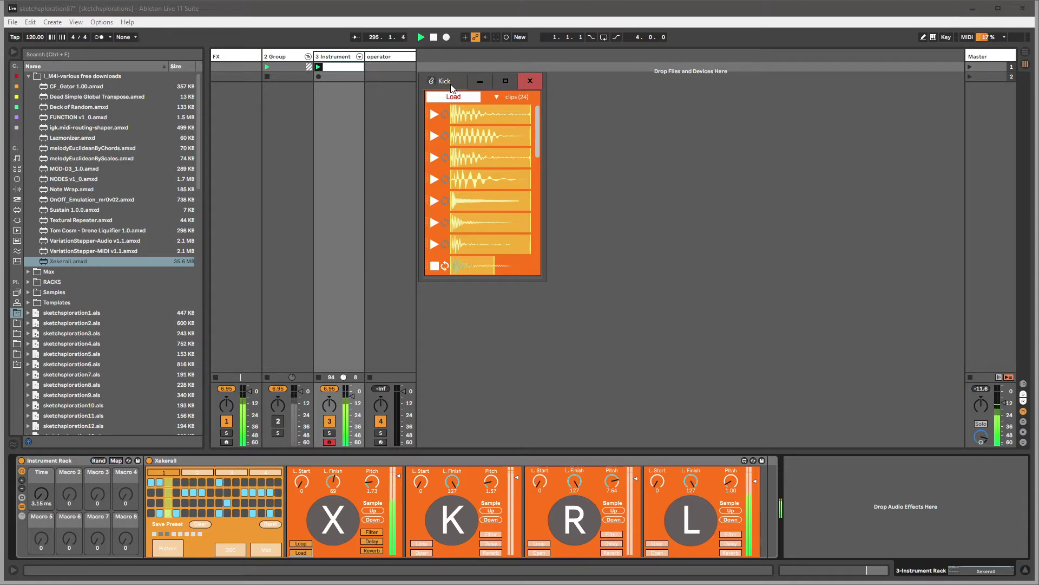
{"action": "left_click", "coordinate": [442, 13]}
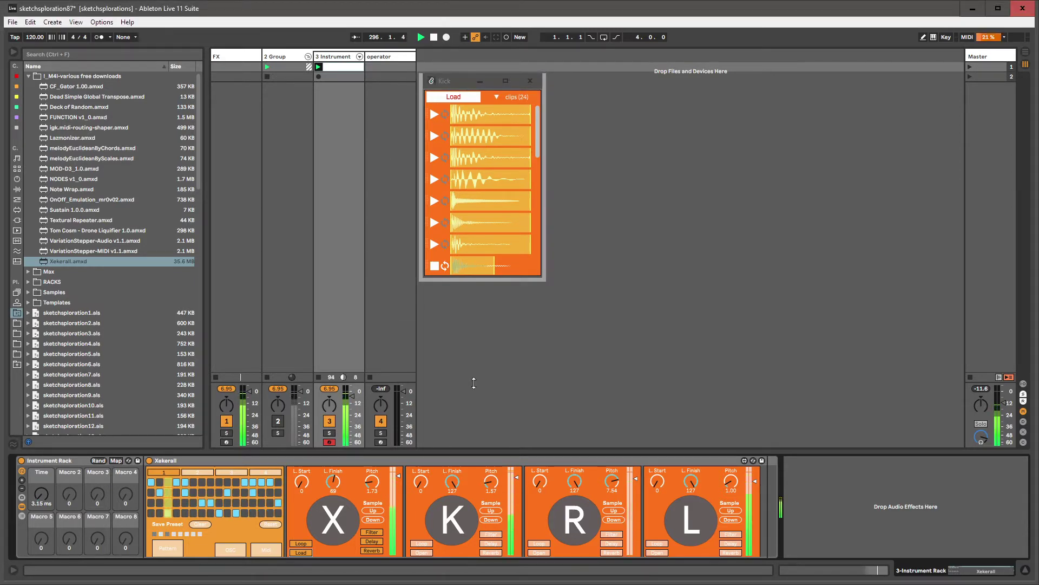
- Bring back the Verb Kick window and move it to the empty area below and beside the kick sample window
{"action": "left_click", "coordinate": [377, 458]}
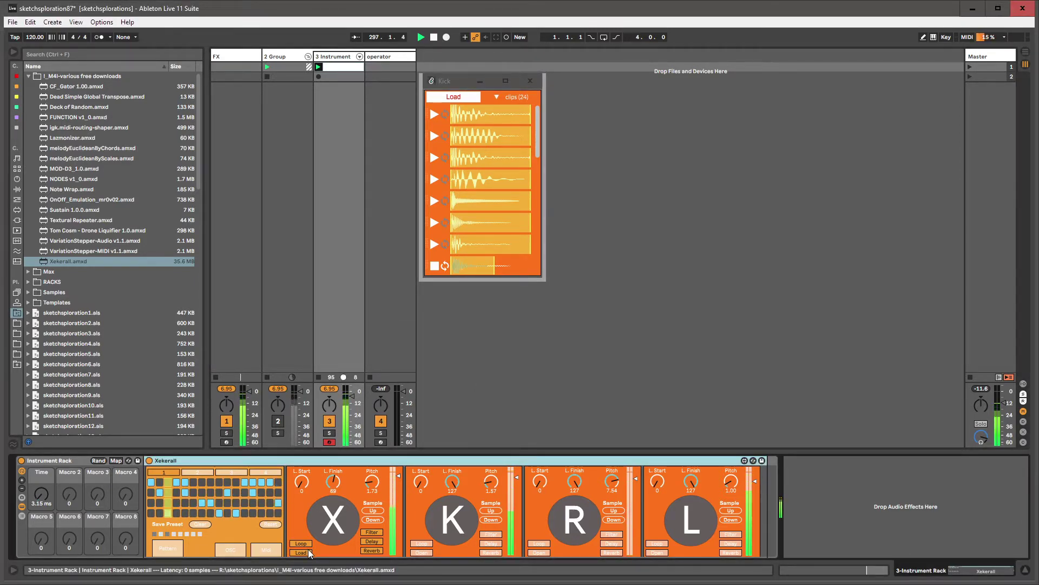
{"action": "key", "text": "alt+Tab"}
{"action": "key", "text": "Tab"}
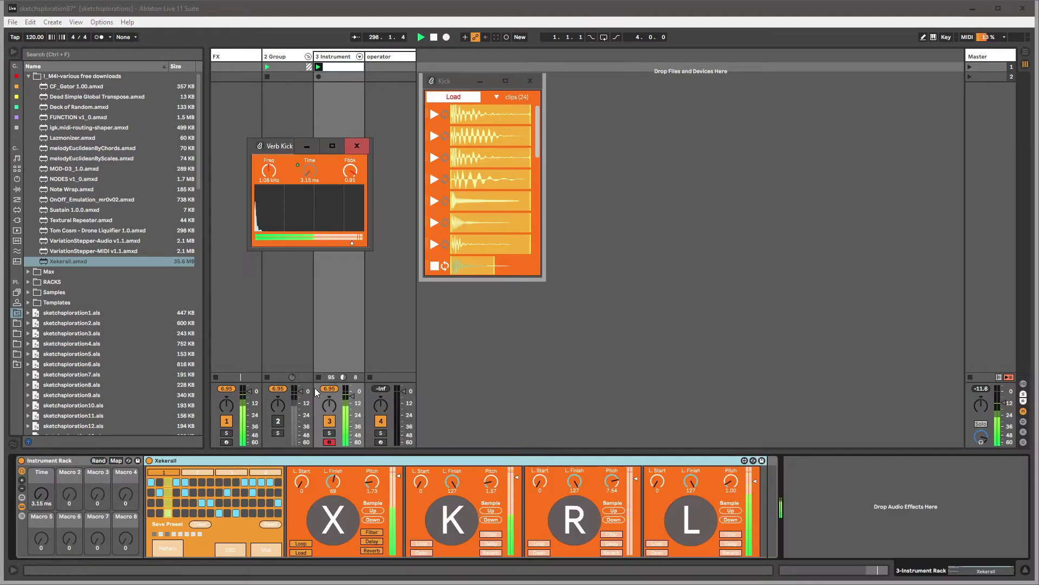
{"action": "left_click_drag", "start_coordinate": [278, 151], "coordinate": [596, 290]}
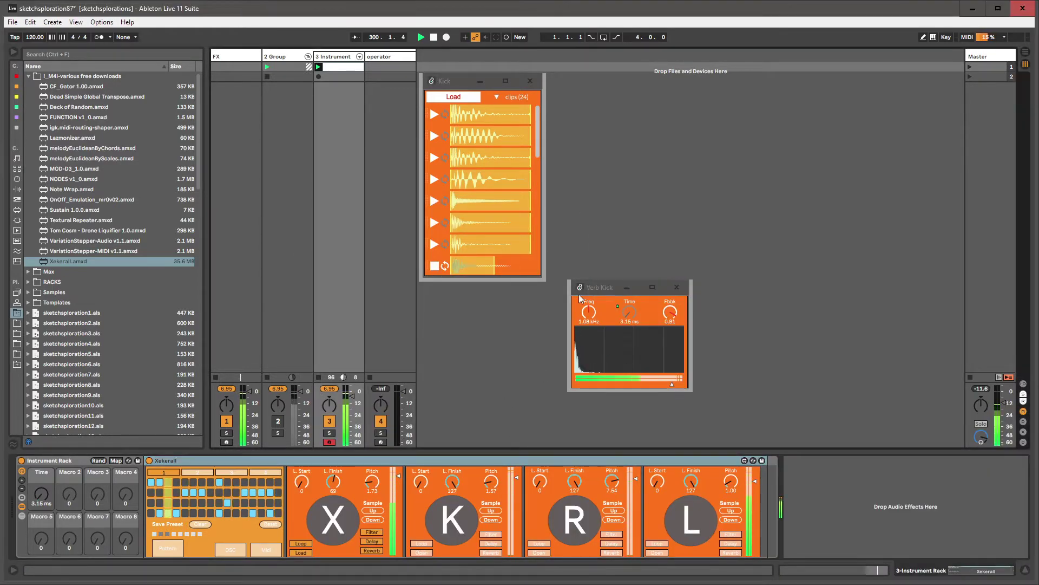
- Place the Verb Kick window directly below the kick sample window, and bring the kick Delay window onto the empty track area
{"action": "left_click_drag", "start_coordinate": [602, 289], "coordinate": [454, 299]}
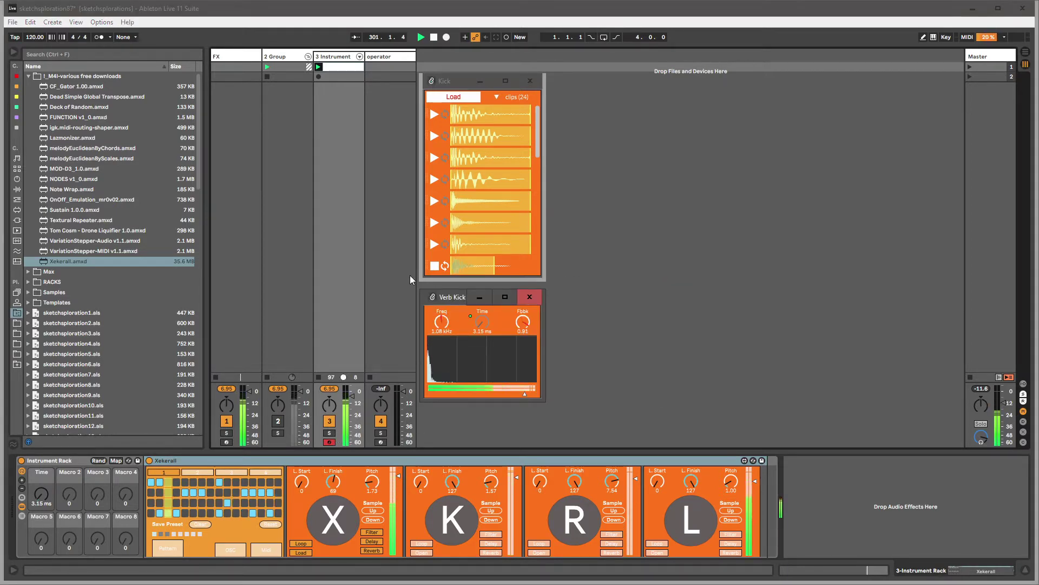
{"action": "key", "text": "alt+Tab"}
{"action": "key", "text": "alt+Tab"}
{"action": "key", "text": "alt+Tab"}
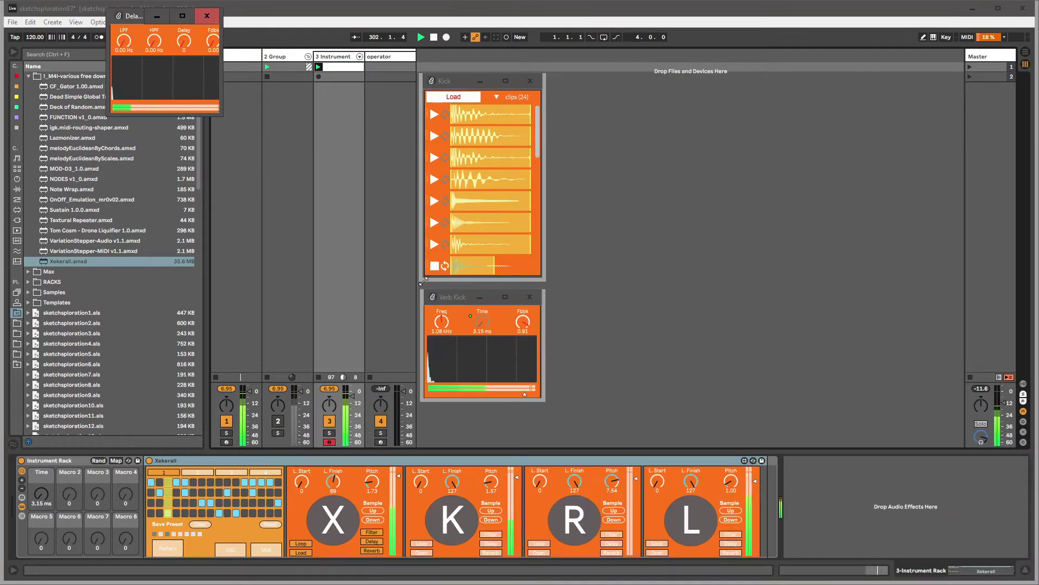
{"action": "left_click_drag", "start_coordinate": [136, 19], "coordinate": [273, 218]}
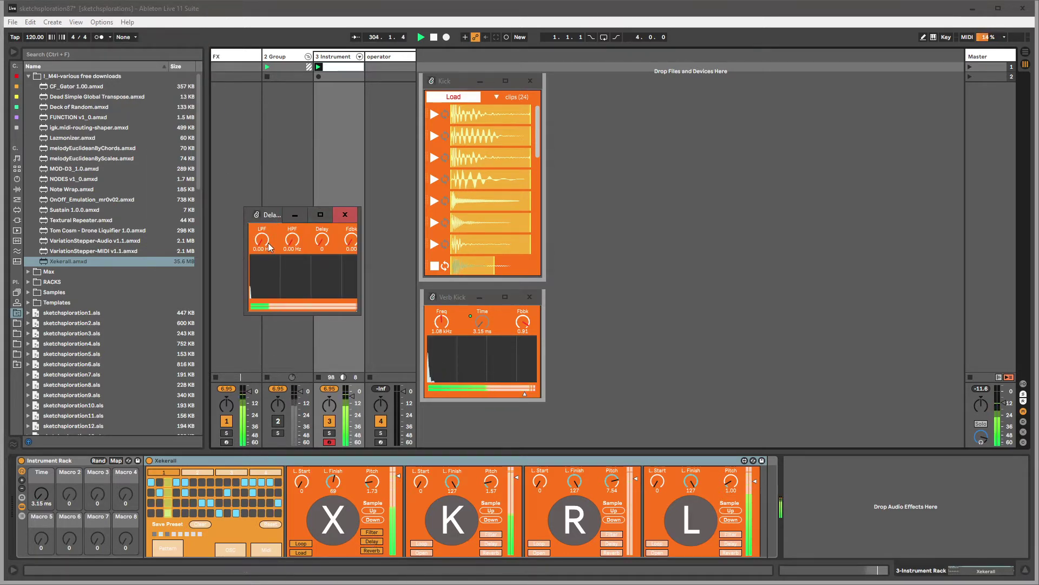
- Set the kick delay's LPF to 8.47 kHz, Delay to 15 and feedback to 0.68, and the Verb Kick Time to 7.87 ms
{"action": "left_click_drag", "start_coordinate": [262, 240], "coordinate": [262, 222]}
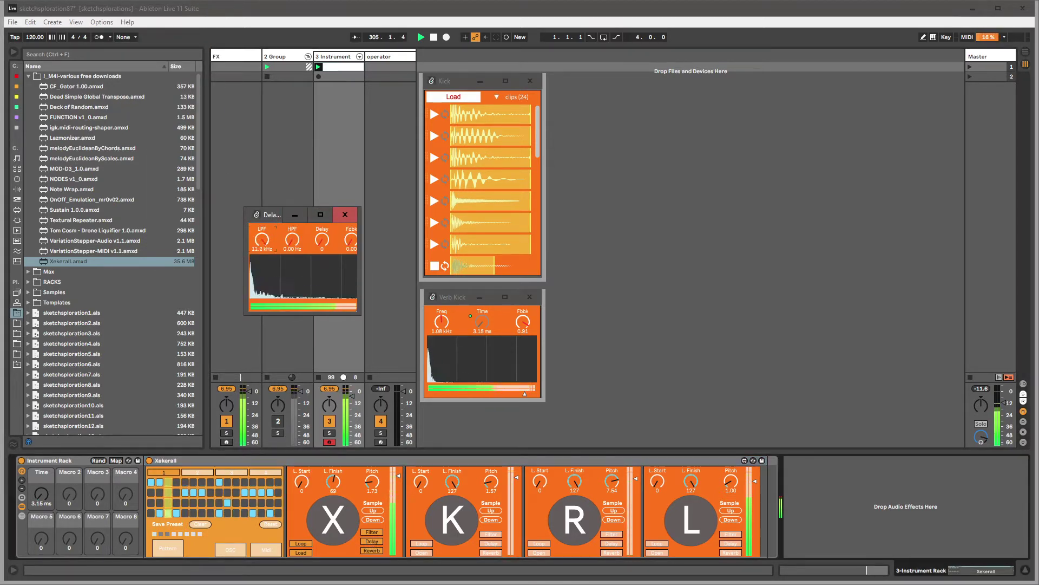
{"action": "left_click_drag", "start_coordinate": [349, 245], "coordinate": [326, 237]}
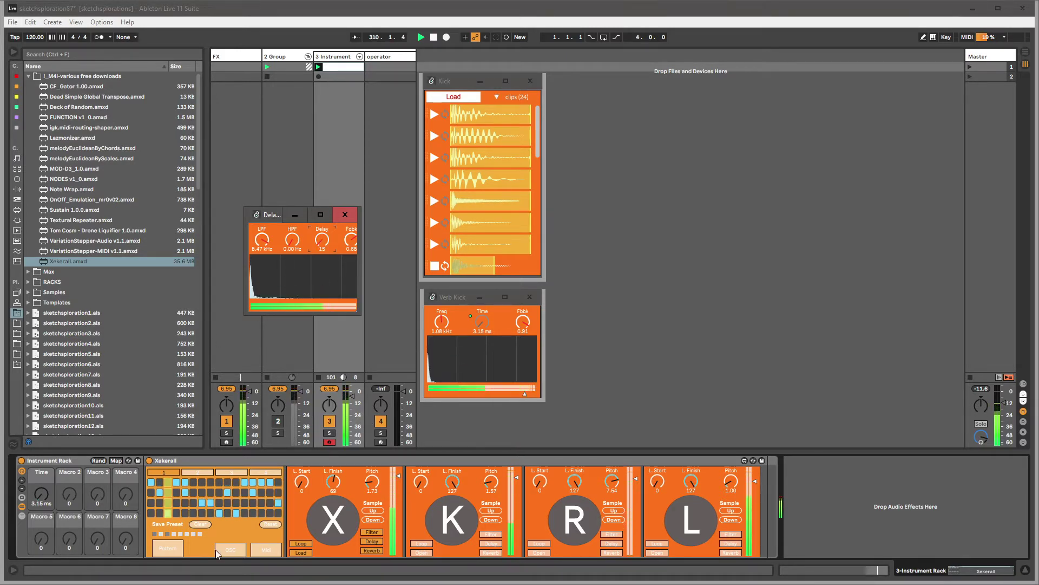
{"action": "left_click_drag", "start_coordinate": [482, 322], "coordinate": [482, 317]}
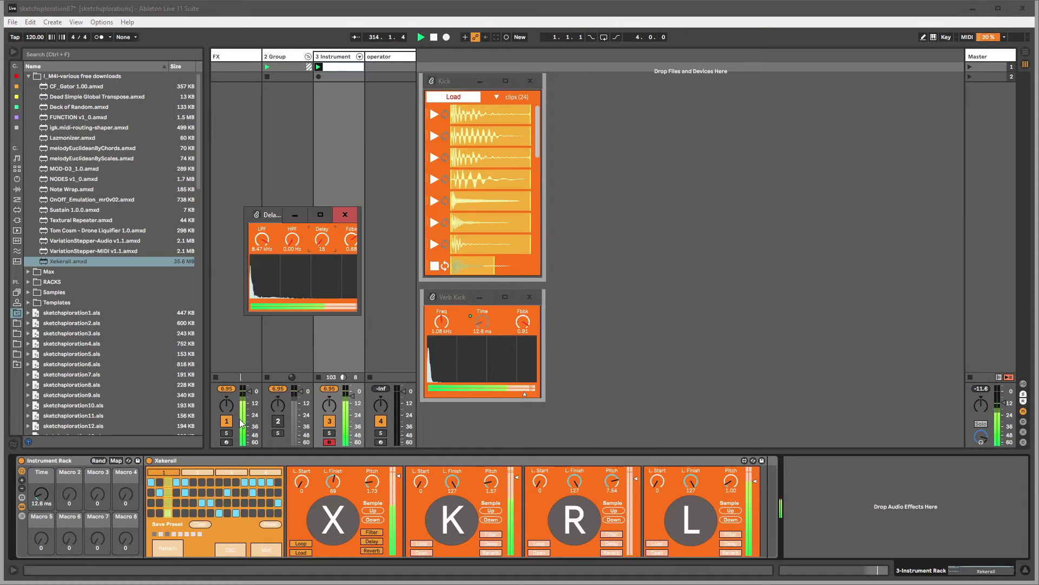
{"action": "left_click_drag", "start_coordinate": [481, 322], "coordinate": [481, 327]}
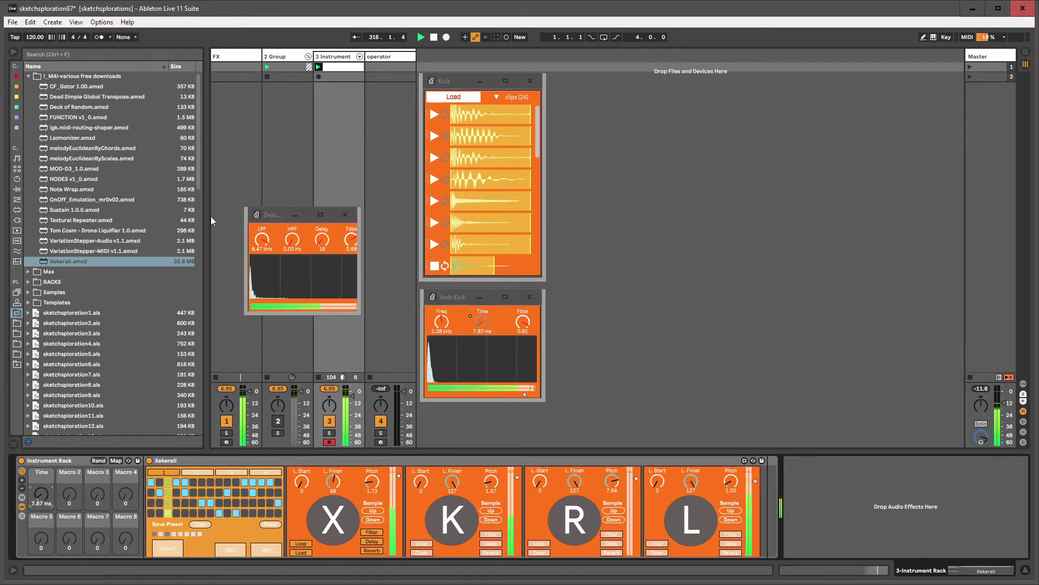
- Move the Delay window beside the Verb Kick window and try out the rack's Time macro
{"action": "left_click_drag", "start_coordinate": [273, 216], "coordinate": [585, 281]}
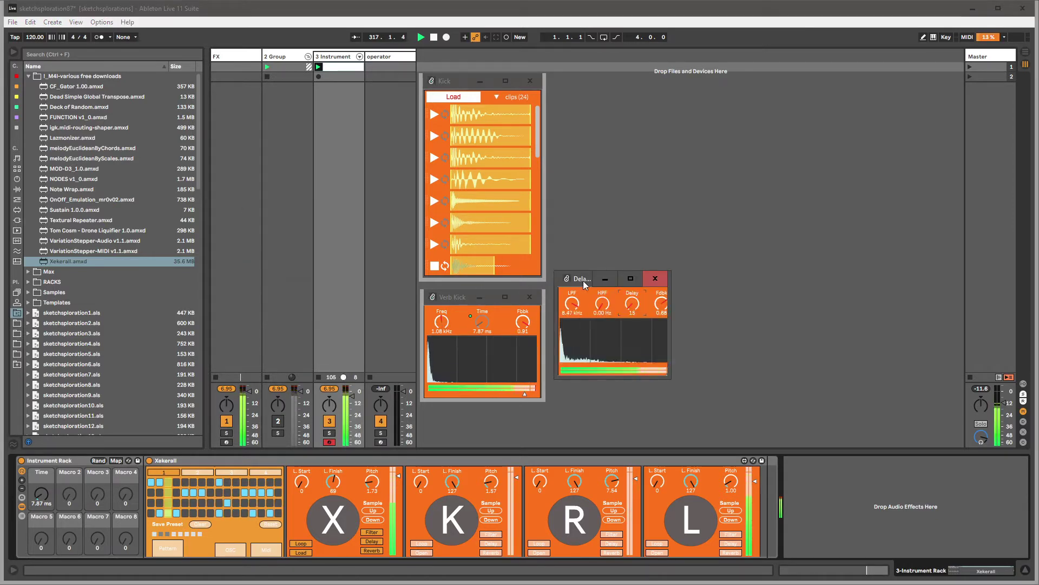
{"action": "left_click", "coordinate": [453, 297]}
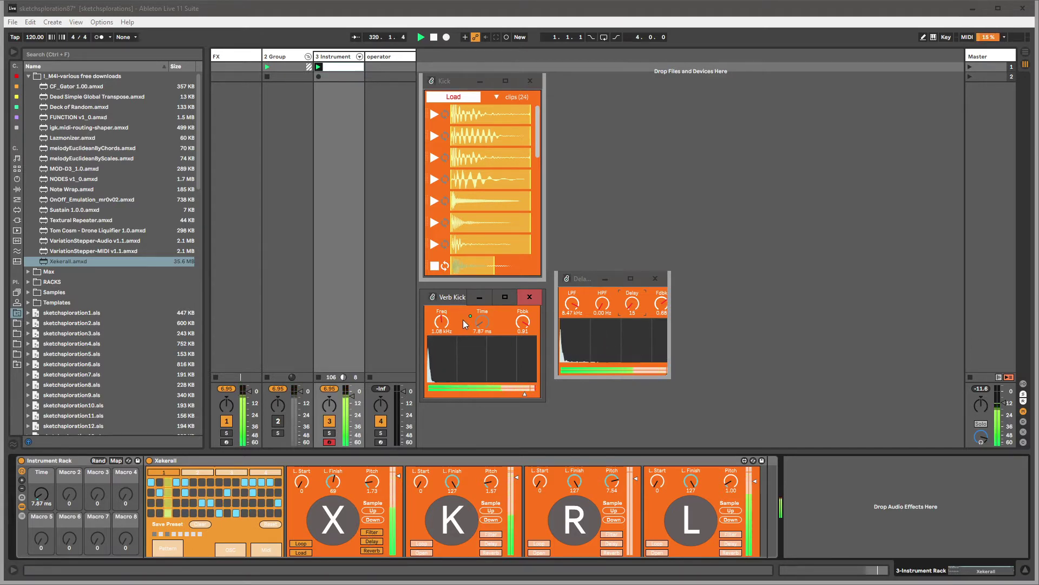
{"action": "mouse_move", "coordinate": [43, 493]}
{"action": "left_mouse_down"}
{"action": "mouse_move", "coordinate": [43, 471]}
{"action": "mouse_move", "coordinate": [44, 499]}
{"action": "left_mouse_up"}
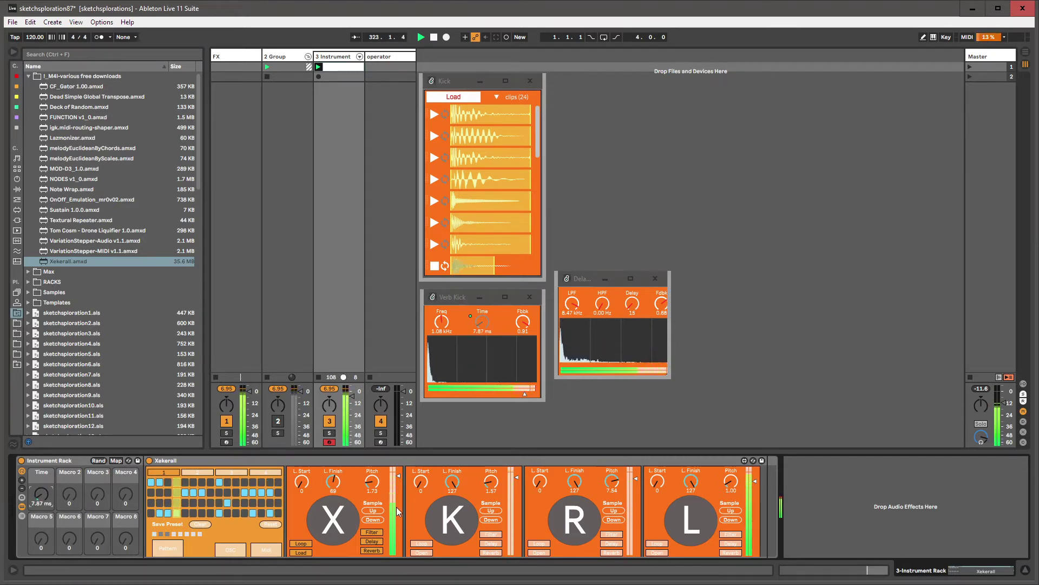
- Open the K voice's snare sample window, look at its file-loading dialog, and leave it without loading a file
{"action": "left_click", "coordinate": [423, 552]}
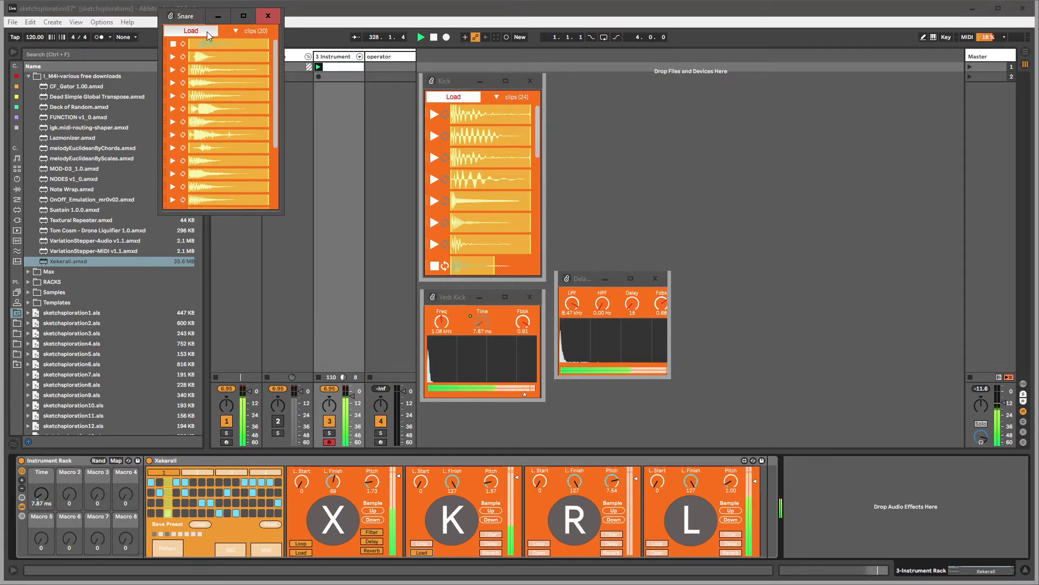
{"action": "left_click", "coordinate": [237, 30]}
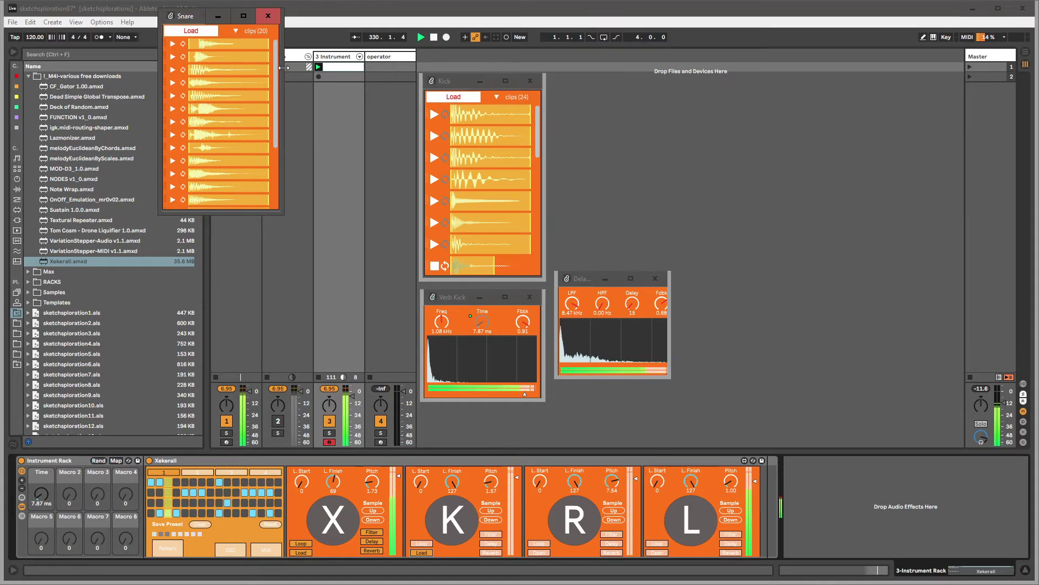
{"action": "left_click", "coordinate": [237, 31]}
{"action": "left_click", "coordinate": [199, 30]}
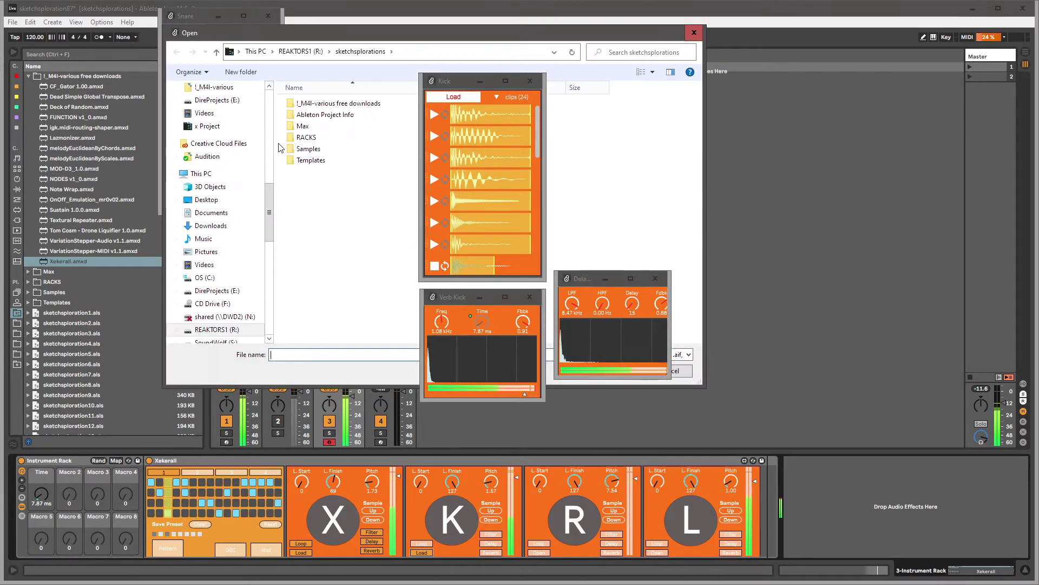
{"action": "left_click", "coordinate": [683, 370]}
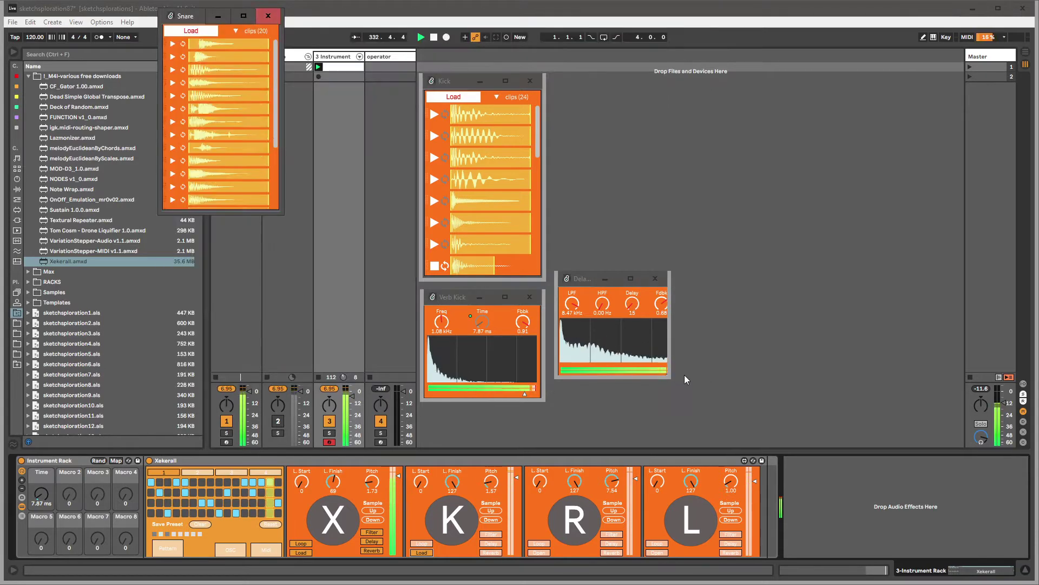
{"action": "left_click", "coordinate": [1000, 413]}
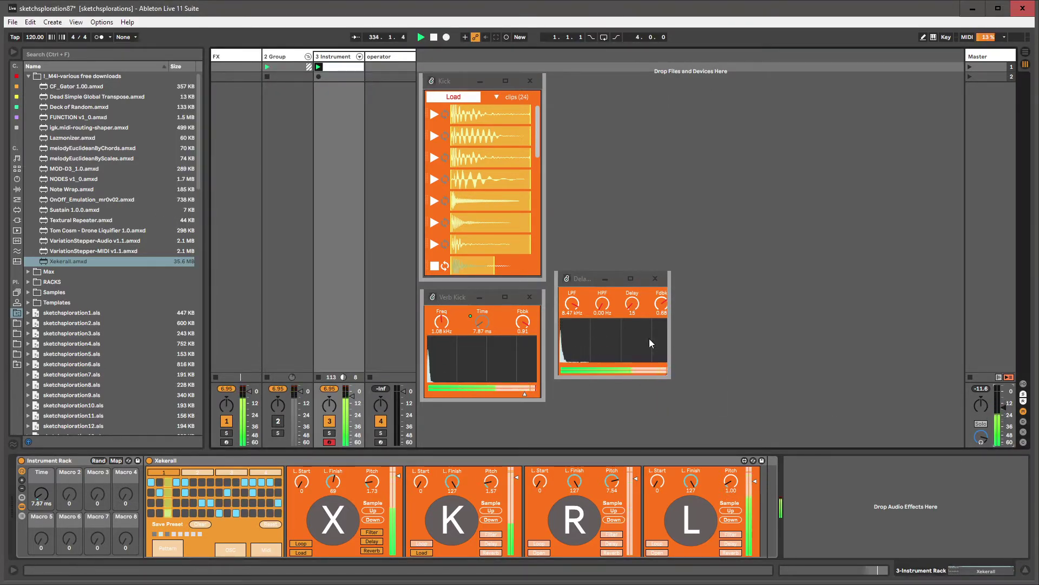
- Nudge the kick sample window slightly and set the rack's Time macro to 6.30 ms
{"action": "left_click", "coordinate": [453, 81]}
{"action": "left_click_drag", "start_coordinate": [455, 82], "coordinate": [458, 83]}
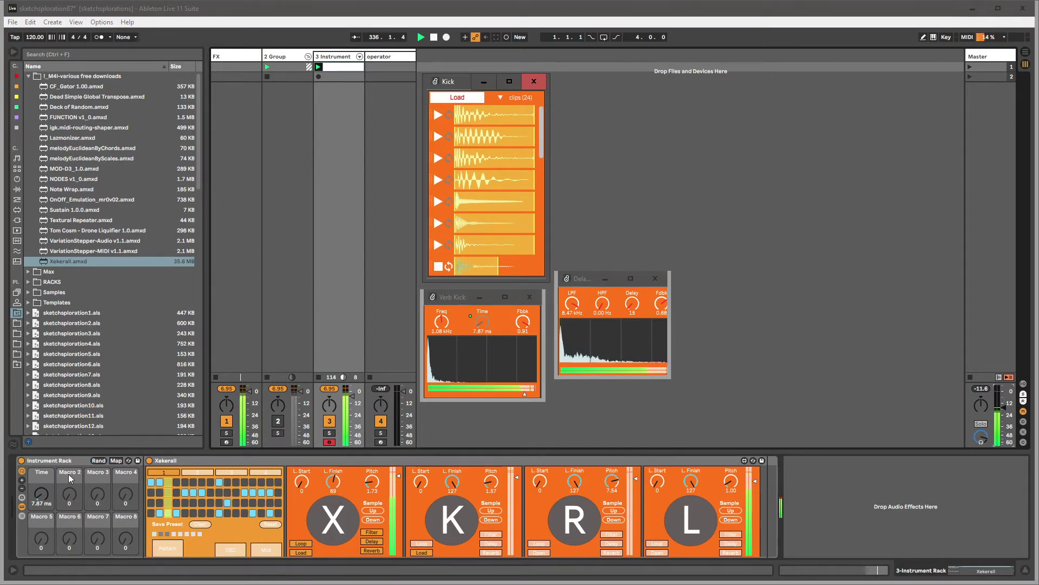
{"action": "left_click_drag", "start_coordinate": [41, 493], "coordinate": [41, 478]}
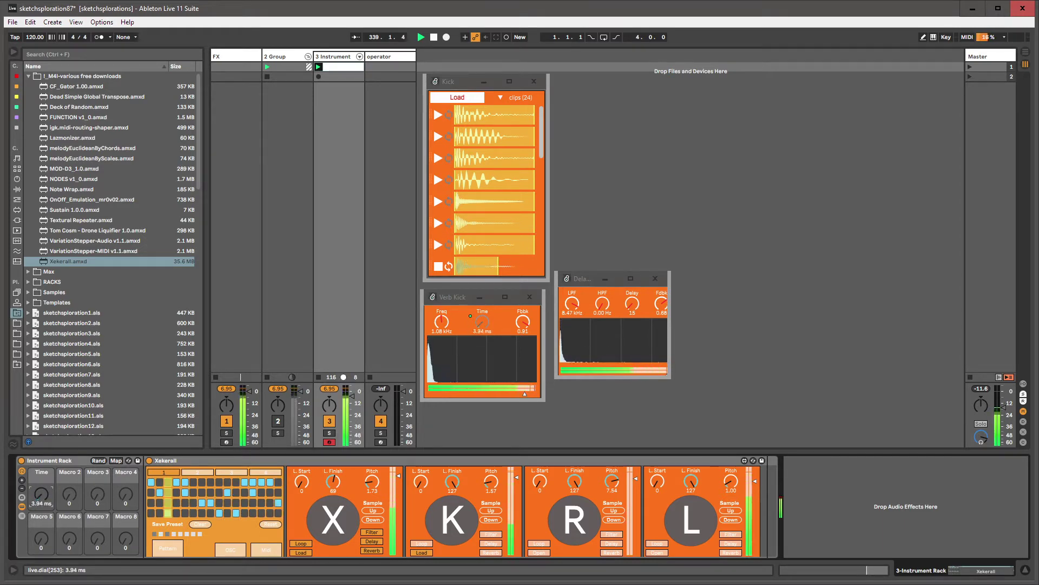
{"action": "left_click", "coordinate": [440, 464]}
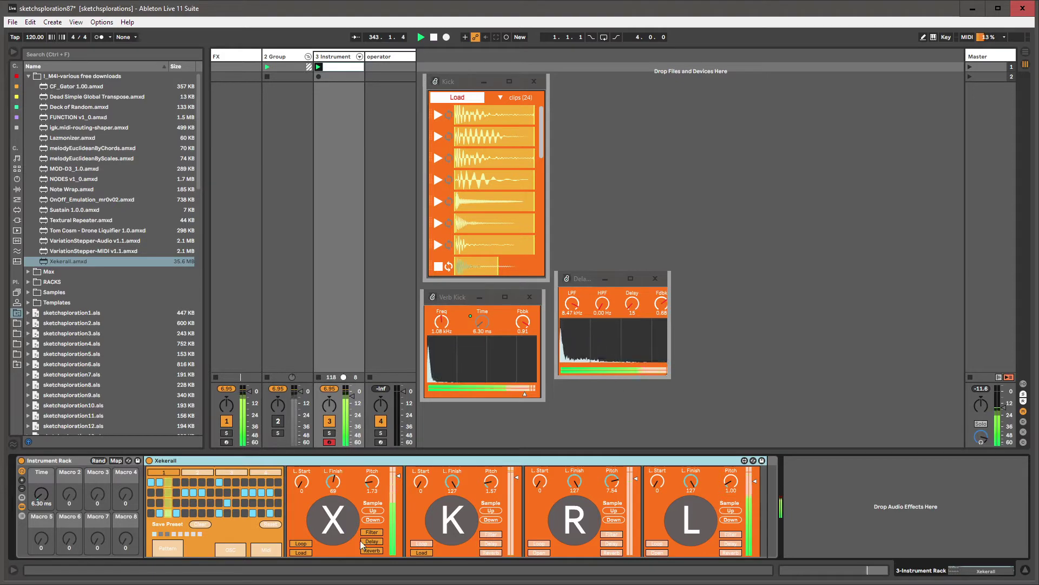
- Reopen the K voice's snare sample window, step its sample down, and place the window over the first three tracks
{"action": "left_click", "coordinate": [422, 552]}
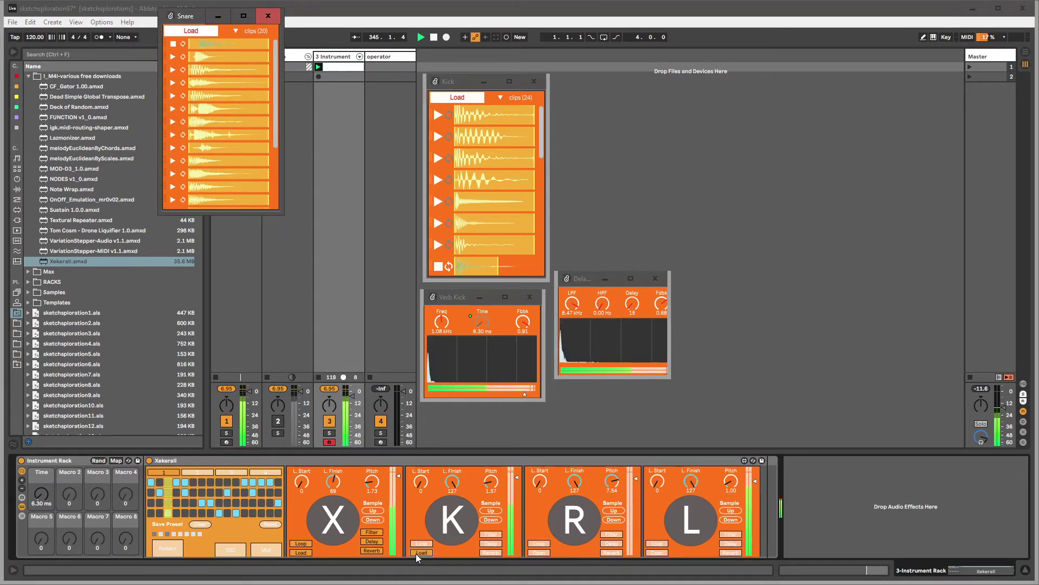
{"action": "left_click", "coordinate": [416, 553]}
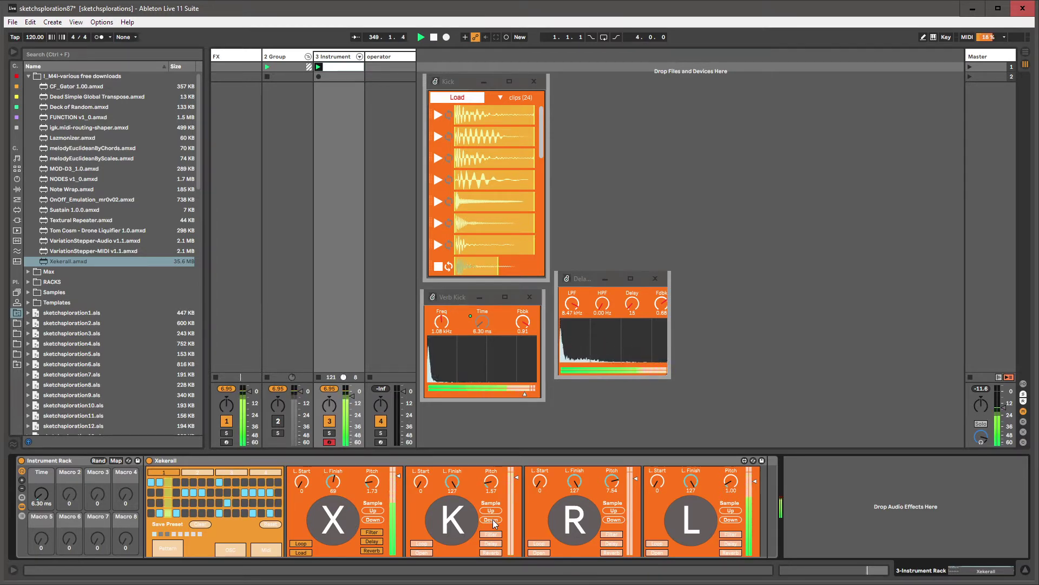
{"action": "left_click", "coordinate": [421, 552]}
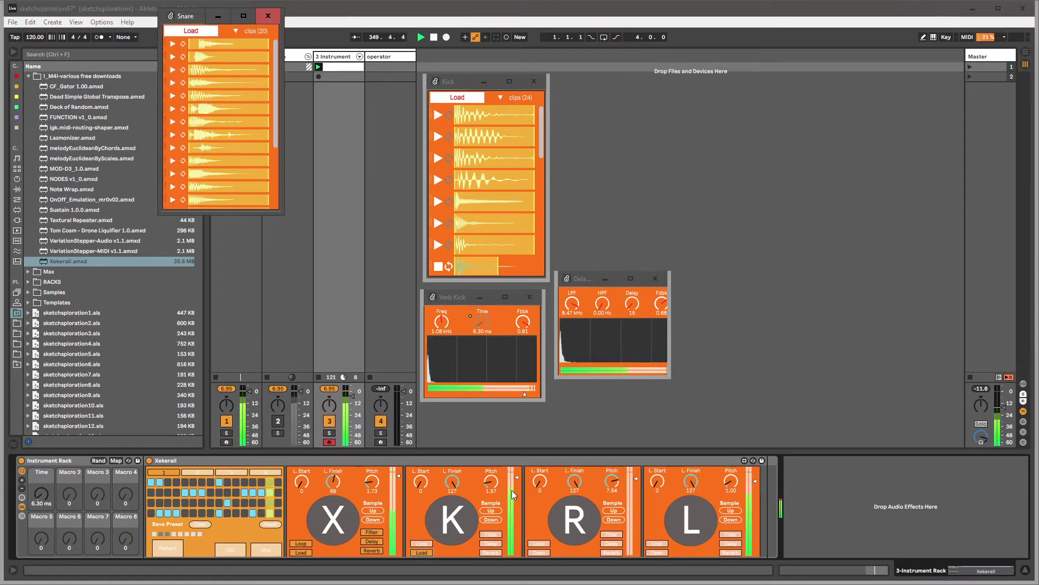
{"action": "left_click", "coordinate": [489, 517]}
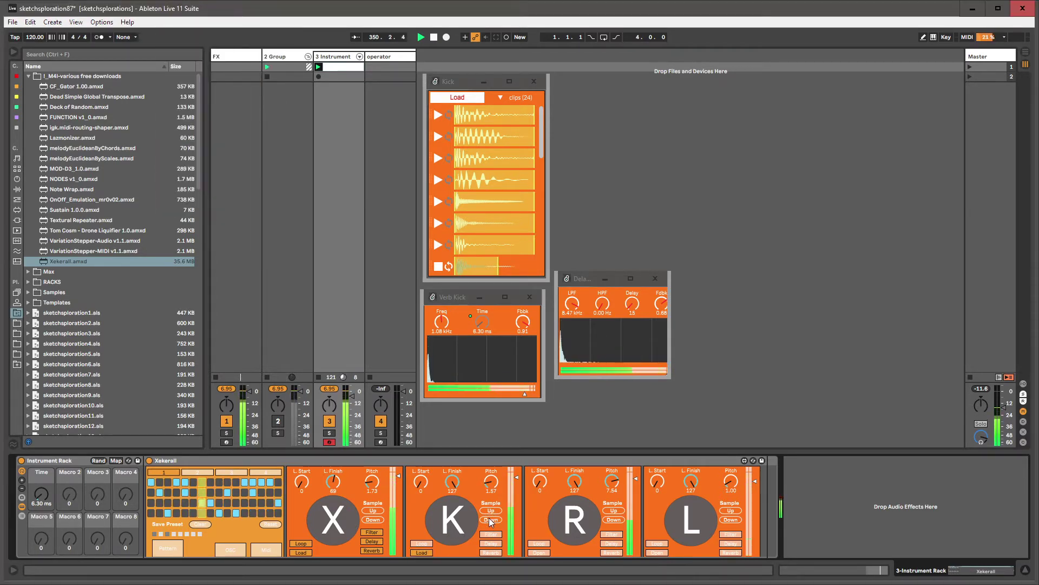
{"action": "left_click", "coordinate": [421, 552]}
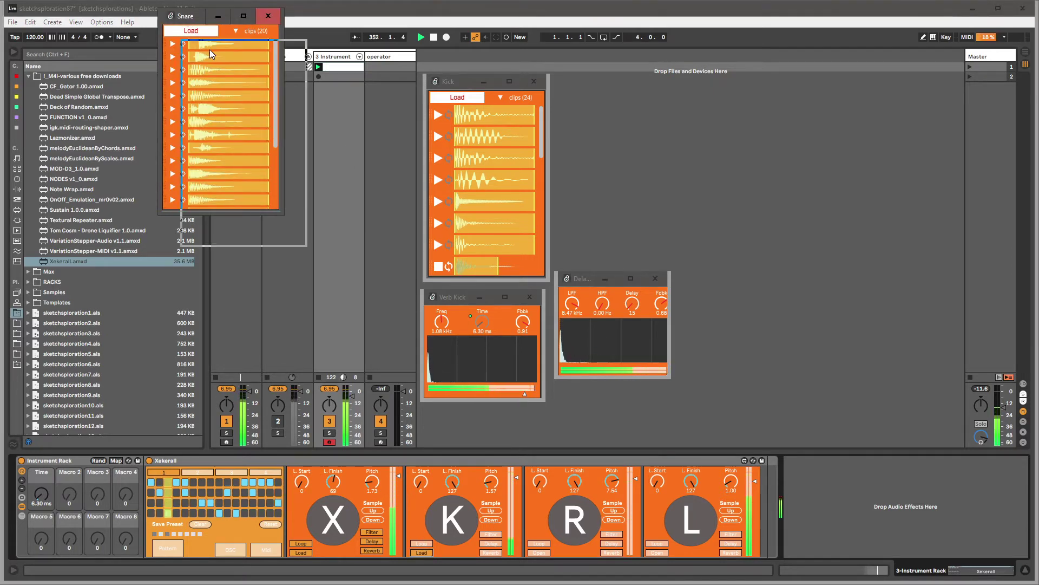
{"action": "left_click_drag", "start_coordinate": [210, 50], "coordinate": [253, 121]}
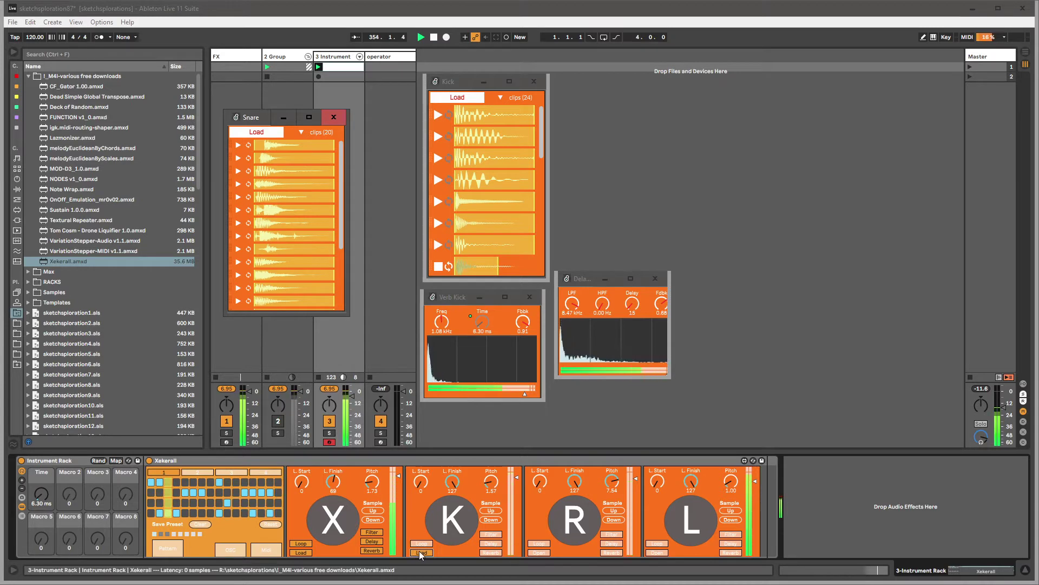
- Reveal the end of the snare sample list, and set the K voice's L. Start to 42, Pitch to 0.00 and a lower L. Finish
{"action": "mouse_move", "coordinate": [489, 485]}
{"action": "left_mouse_down"}
{"action": "mouse_move", "coordinate": [489, 465]}
{"action": "mouse_move", "coordinate": [491, 501]}
{"action": "mouse_move", "coordinate": [491, 466]}
{"action": "mouse_move", "coordinate": [491, 490]}
{"action": "mouse_move", "coordinate": [491, 476]}
{"action": "left_mouse_up"}
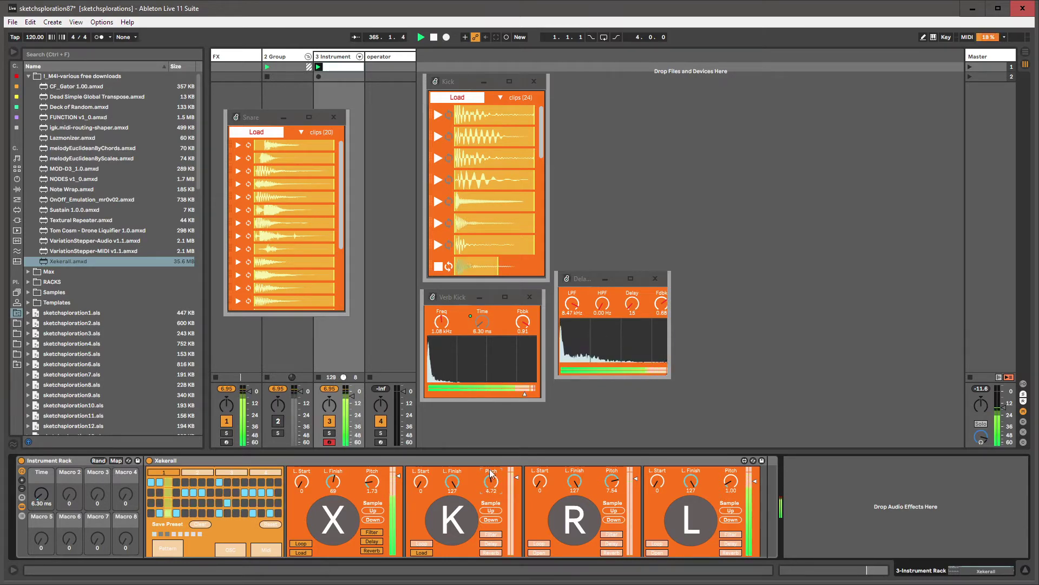
{"action": "left_click_drag", "start_coordinate": [340, 186], "coordinate": [342, 245]}
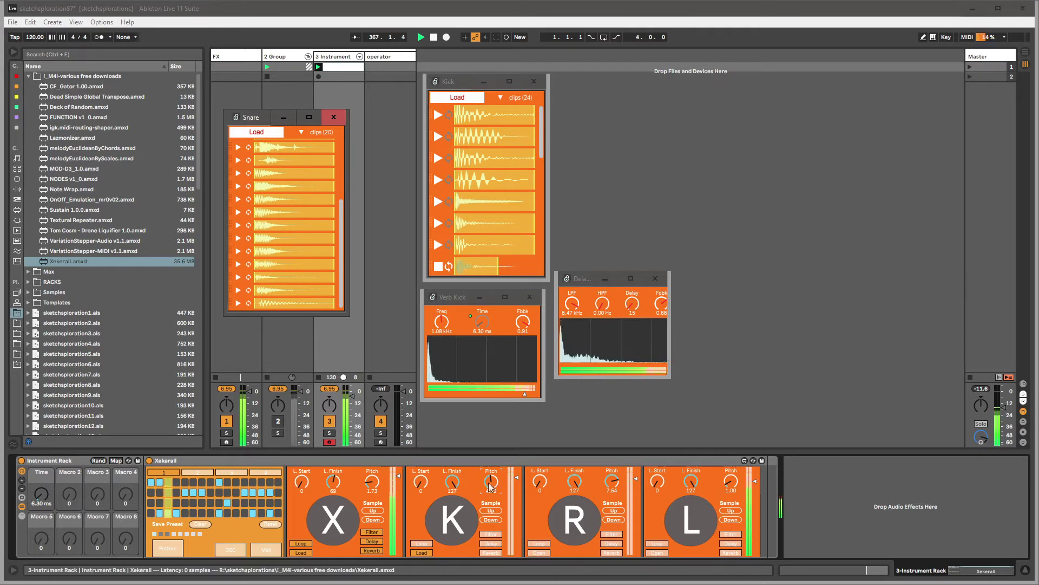
{"action": "left_click_drag", "start_coordinate": [491, 481], "coordinate": [420, 466]}
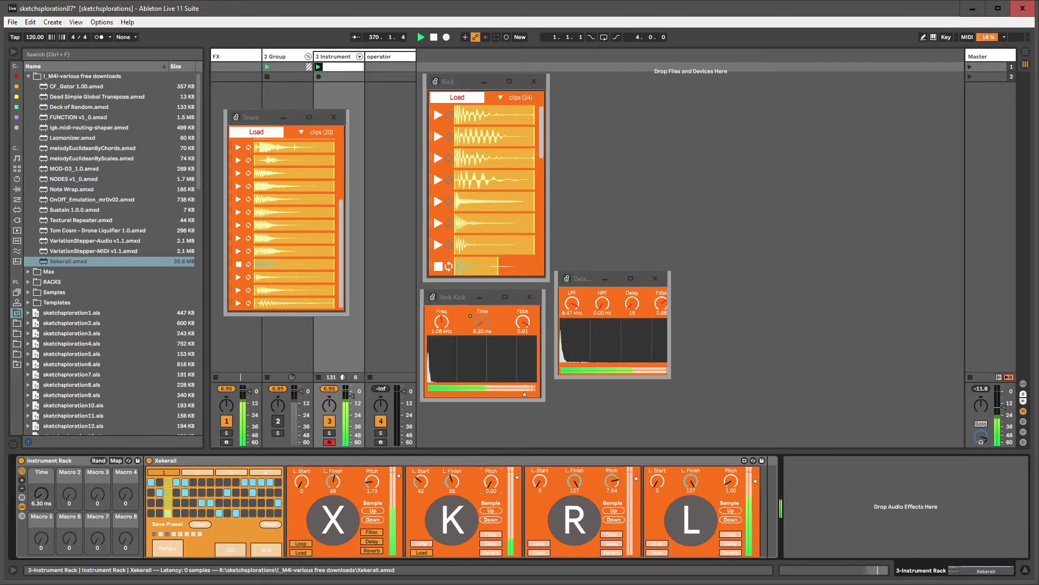
- Raise the K voice's Pitch to 6.54 and set the X voice's Pitch to 1.87
{"action": "left_click_drag", "start_coordinate": [492, 484], "coordinate": [493, 482]}
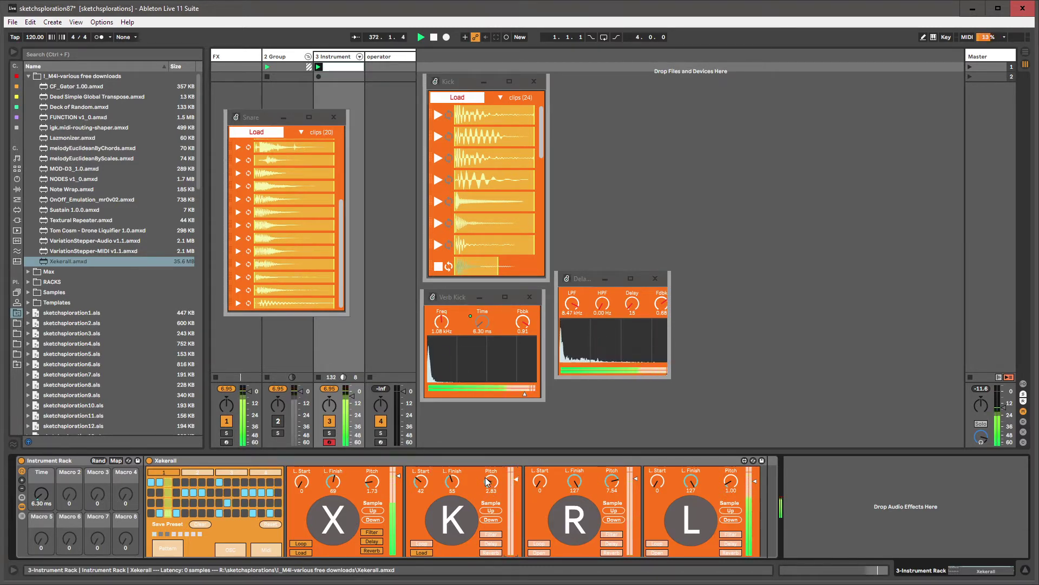
{"action": "left_click_drag", "start_coordinate": [488, 481], "coordinate": [491, 457]}
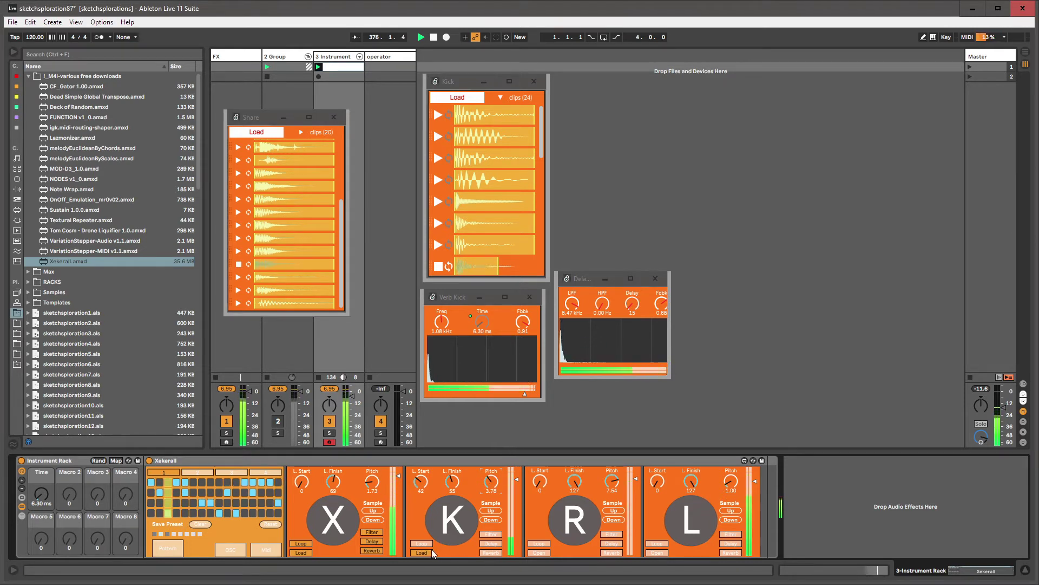
{"action": "left_click_drag", "start_coordinate": [372, 482], "coordinate": [372, 480]}
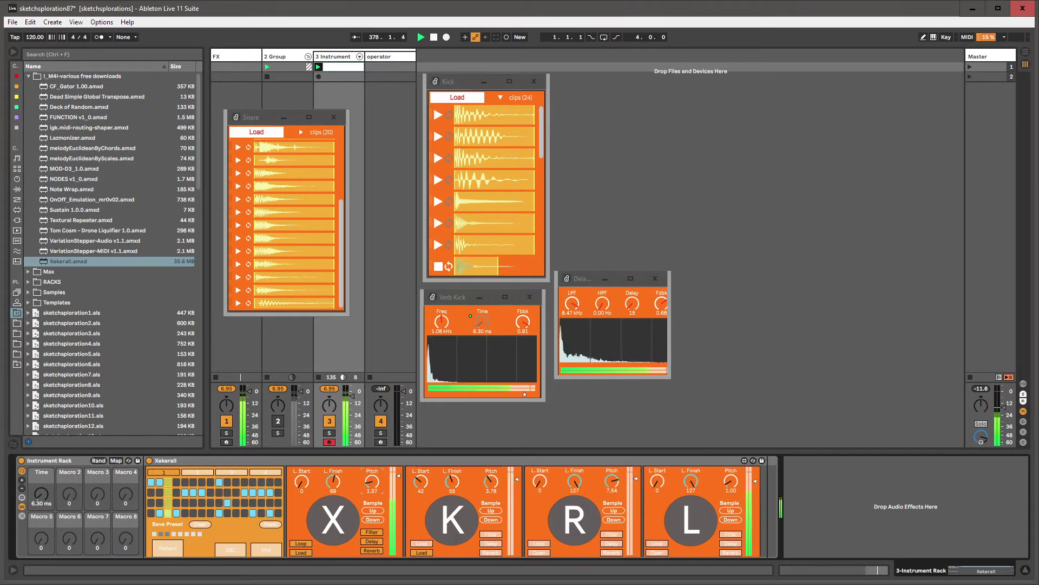
{"action": "left_click_drag", "start_coordinate": [491, 482], "coordinate": [491, 466]}
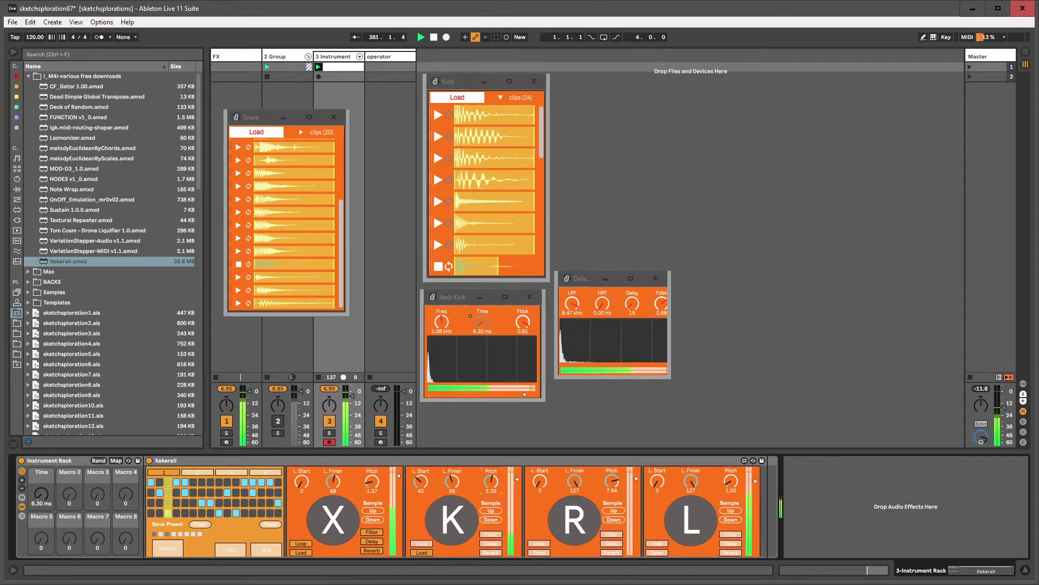
{"action": "left_click_drag", "start_coordinate": [492, 481], "coordinate": [491, 471]}
{"action": "mouse_move", "coordinate": [494, 487]}
{"action": "left_mouse_down"}
{"action": "mouse_move", "coordinate": [492, 501]}
{"action": "mouse_move", "coordinate": [492, 476]}
{"action": "mouse_move", "coordinate": [492, 509]}
{"action": "mouse_move", "coordinate": [492, 487]}
{"action": "left_mouse_up"}
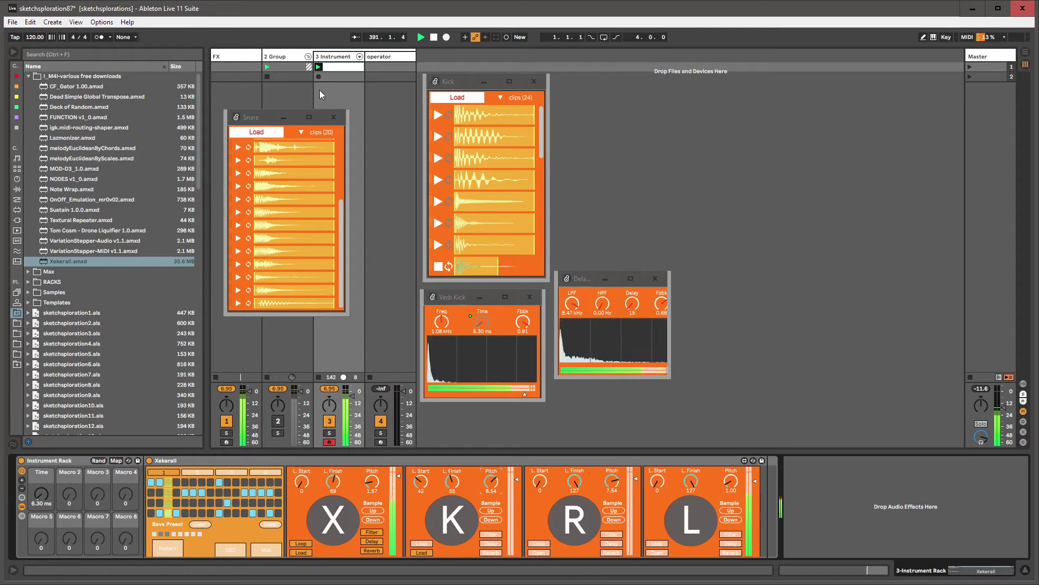
- Close the snare and kick sample windows
{"action": "left_click", "coordinate": [343, 119]}
{"action": "left_click", "coordinate": [533, 81]}
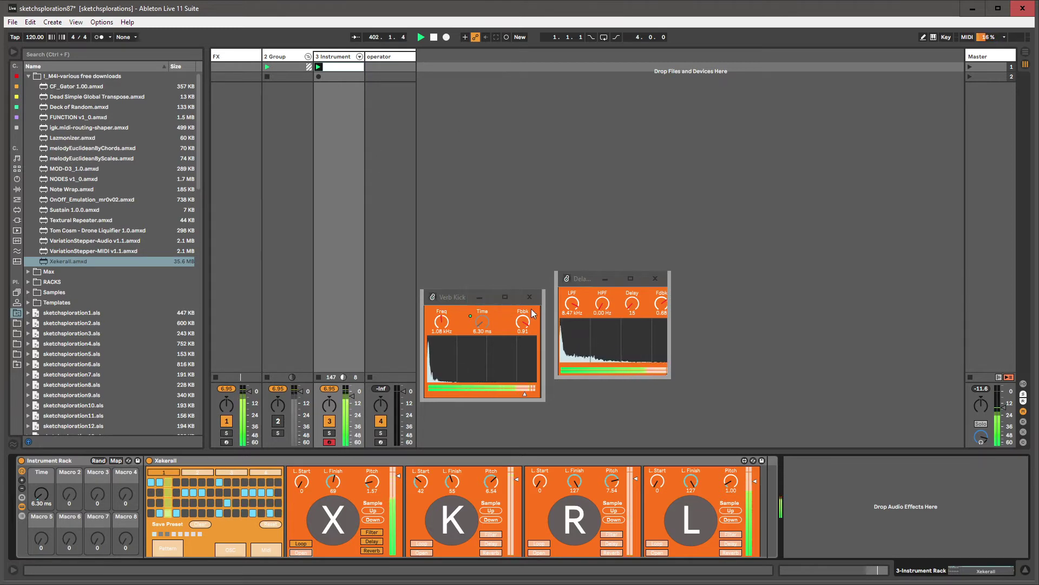
{"action": "left_click", "coordinate": [297, 551]}
{"action": "left_click", "coordinate": [298, 551]}
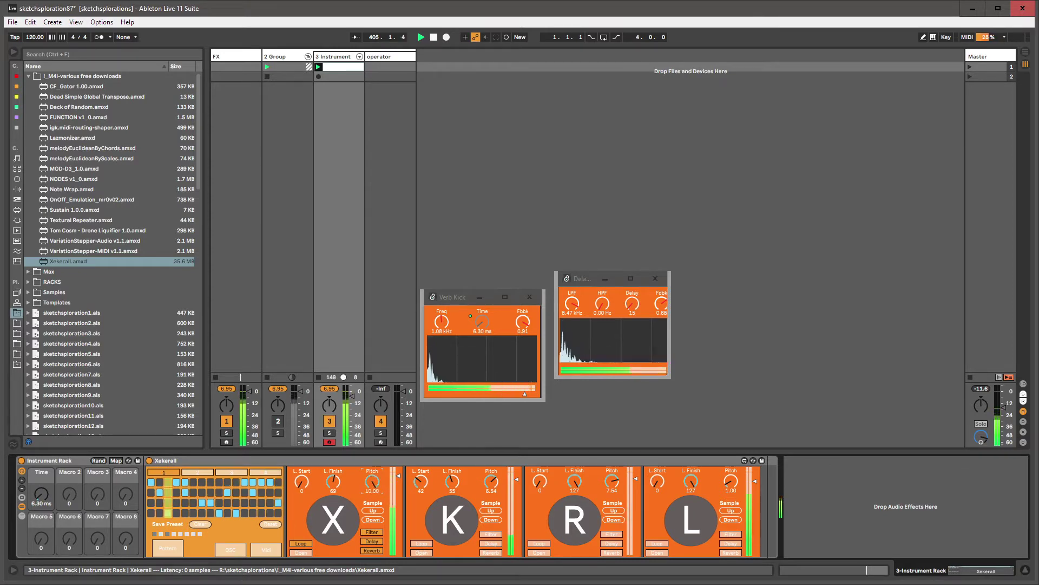
- Turn on the K voice's Delay, adjust a dial in its window, and return to the Xekerall device
{"action": "left_click", "coordinate": [491, 543]}
{"action": "left_click_drag", "start_coordinate": [94, 61], "coordinate": [94, 26]}
{"action": "left_click", "coordinate": [421, 501]}
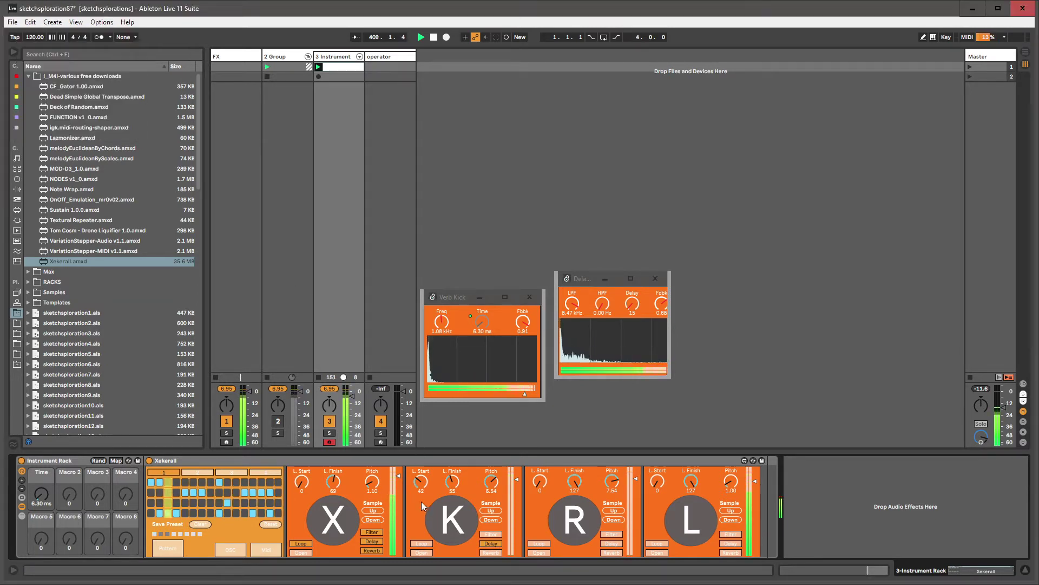
- Switch off the K voice's Delay, and switch the X voice's Filter, Delay and Reverb off and back on
{"action": "left_click", "coordinate": [421, 502]}
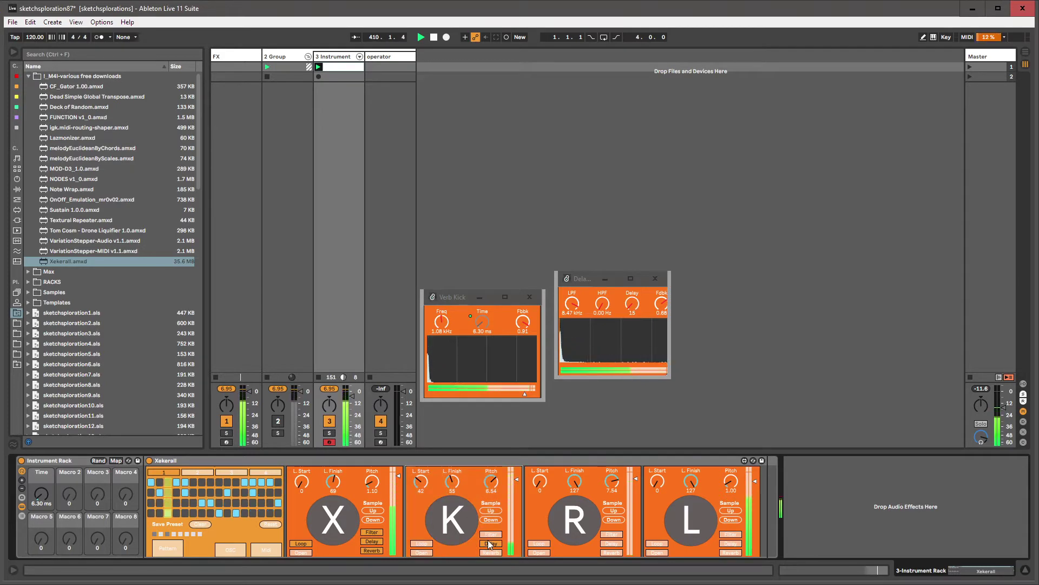
{"action": "left_click", "coordinate": [372, 534]}
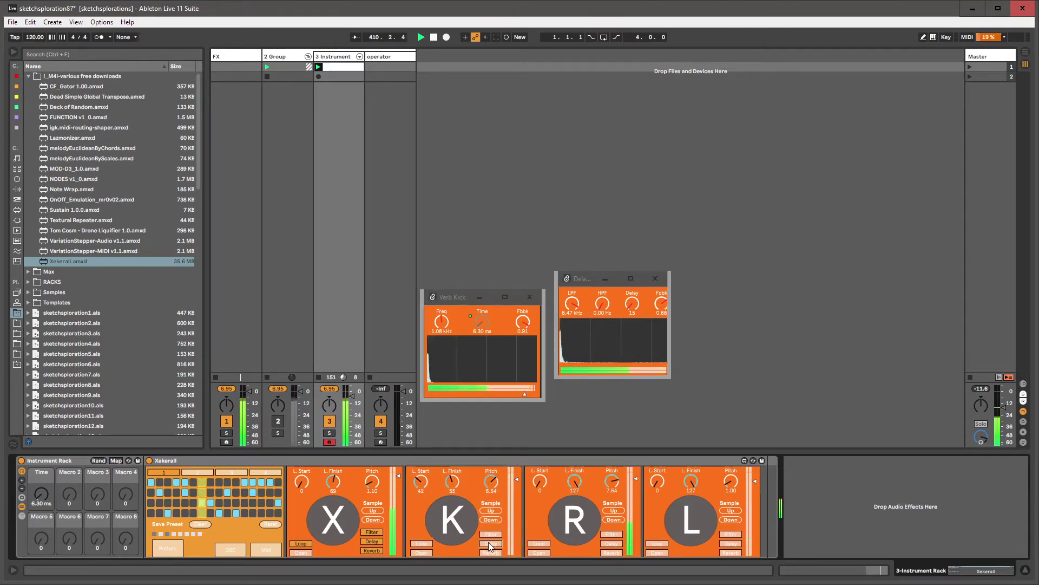
{"action": "left_click", "coordinate": [371, 541]}
{"action": "left_click", "coordinate": [372, 550]}
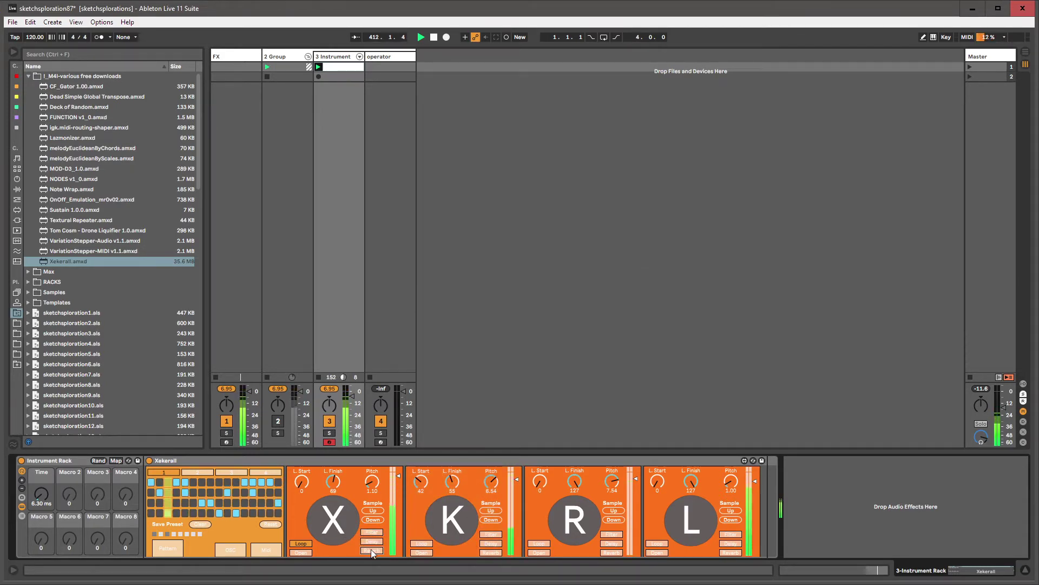
{"action": "left_click", "coordinate": [371, 550]}
{"action": "left_click", "coordinate": [372, 541]}
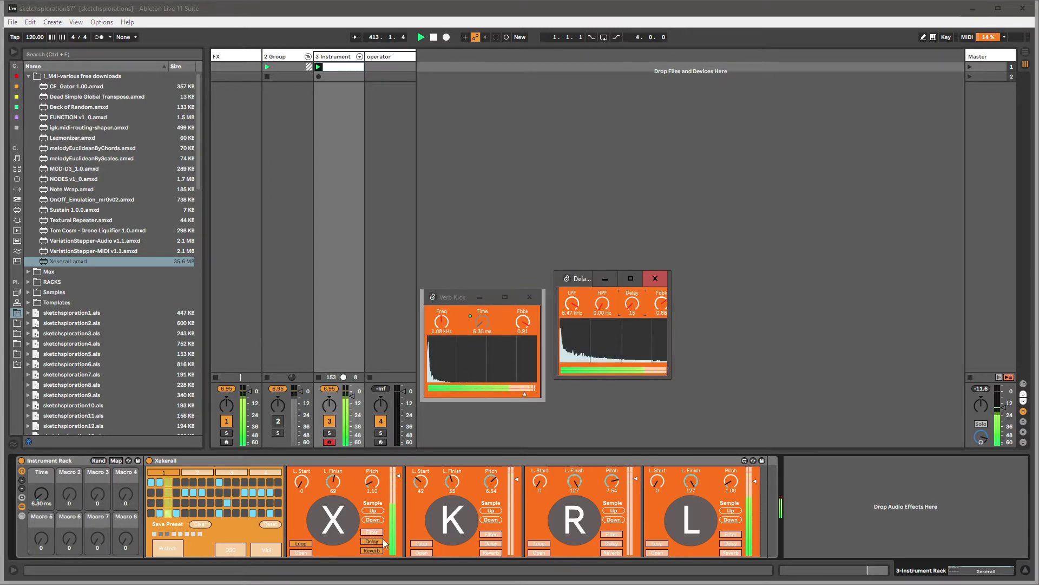
{"action": "left_click", "coordinate": [373, 532]}
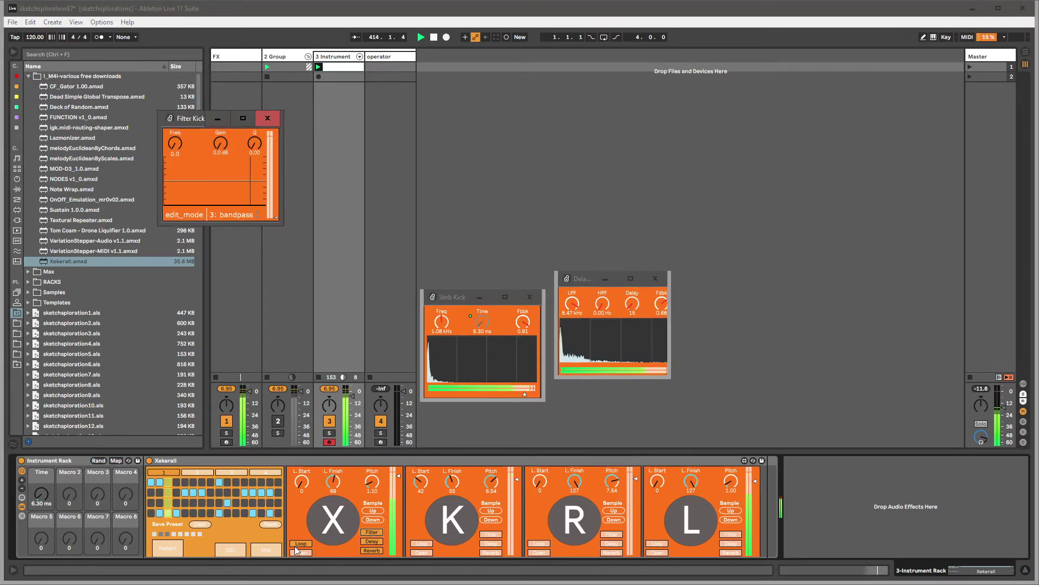
- Turn on the K voice's Filter, Delay and Reverb, and set the snare reverb's Time to 14.2 ms and Fbbk to 1.00
{"action": "left_click", "coordinate": [490, 534]}
{"action": "left_click", "coordinate": [490, 552]}
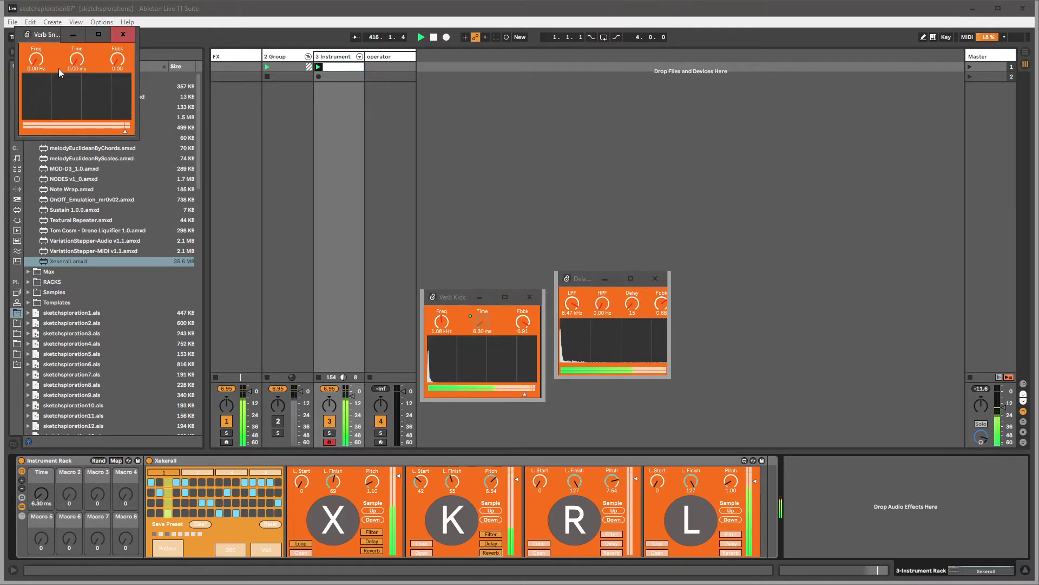
{"action": "left_click_drag", "start_coordinate": [48, 37], "coordinate": [315, 187]}
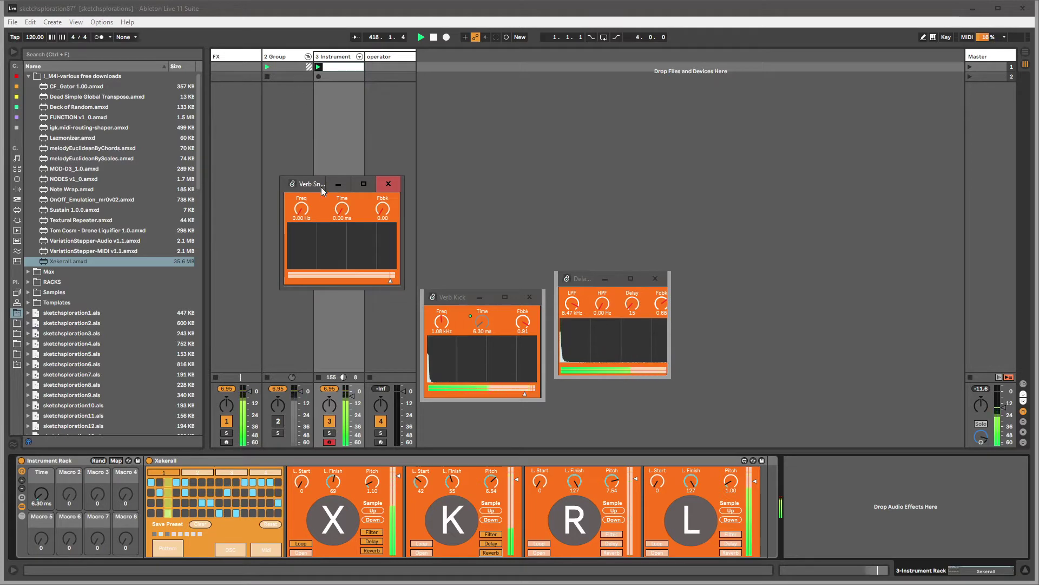
{"action": "left_click_drag", "start_coordinate": [342, 209], "coordinate": [383, 157]}
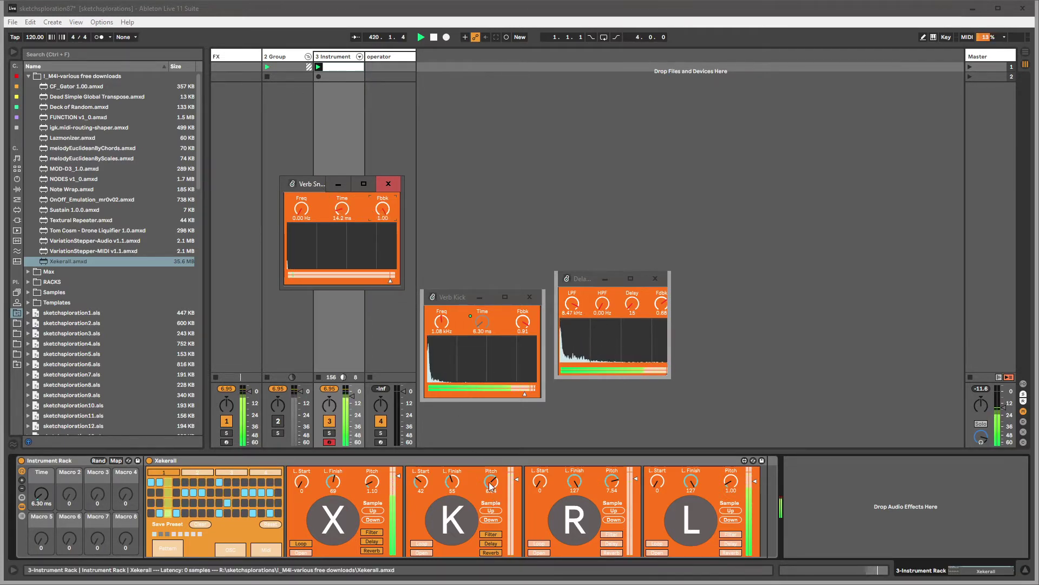
- Adjust the Pitch of the X, R and L voices, try several K voice pitches and set that one to 0.08
{"action": "left_click_drag", "start_coordinate": [491, 485], "coordinate": [491, 509]}
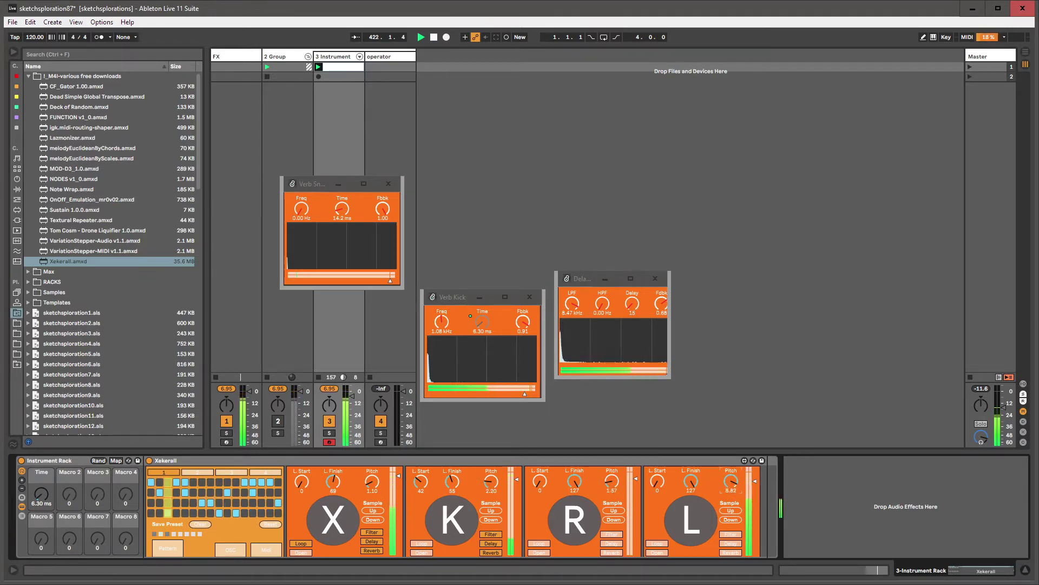
{"action": "mouse_move", "coordinate": [491, 482]}
{"action": "left_mouse_down"}
{"action": "mouse_move", "coordinate": [491, 458]}
{"action": "mouse_move", "coordinate": [500, 482]}
{"action": "left_mouse_up"}
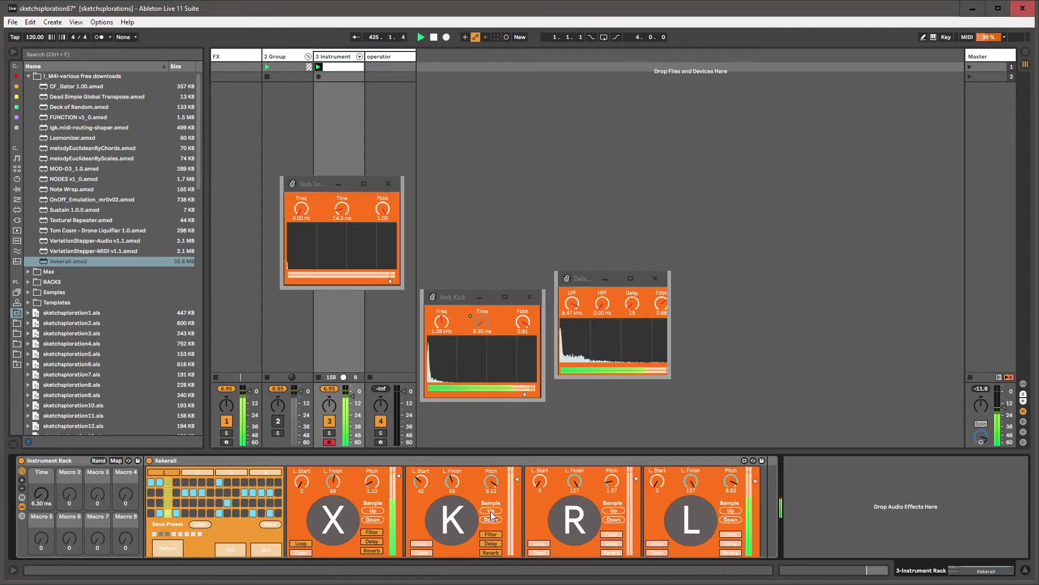
{"action": "left_click_drag", "start_coordinate": [491, 483], "coordinate": [491, 511]}
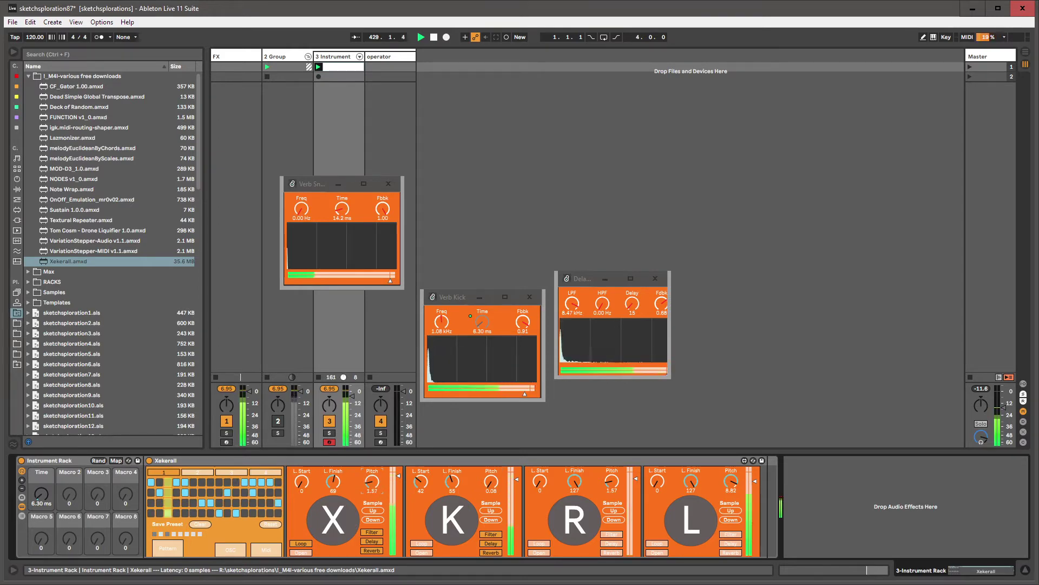
- Open the K voice's Delay window, raise its LPF and HPF cutoffs, and set Delay to 6 with Fdbk at 1.00
{"action": "left_click", "coordinate": [489, 544]}
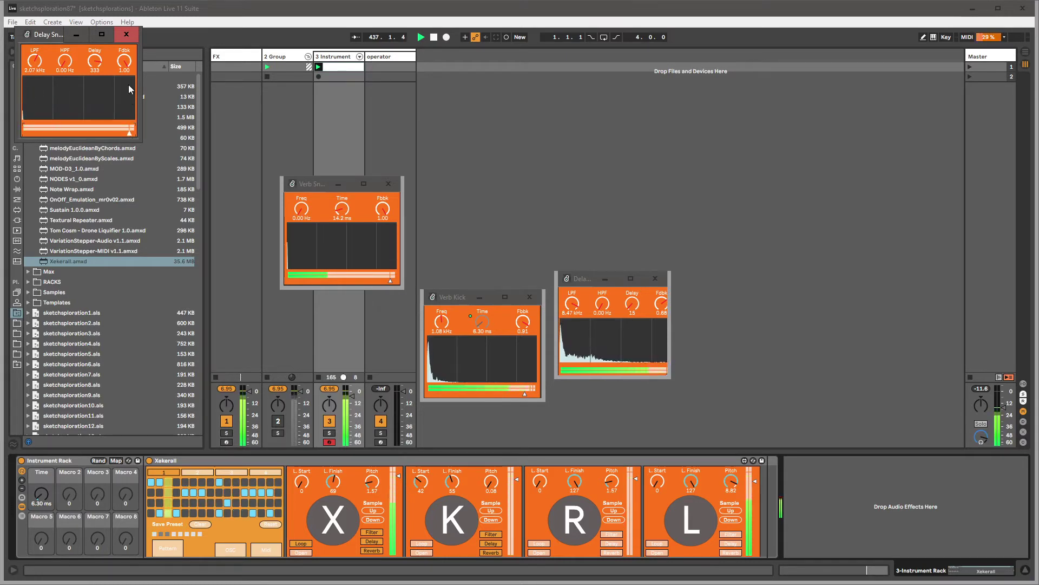
{"action": "left_click_drag", "start_coordinate": [49, 34], "coordinate": [470, 123]}
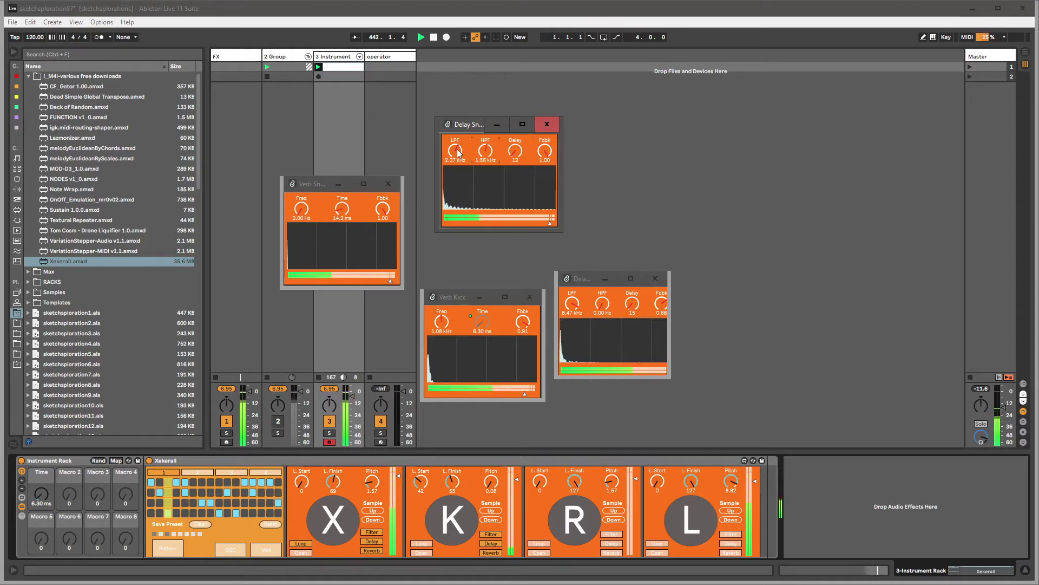
{"action": "left_click_drag", "start_coordinate": [515, 152], "coordinate": [515, 130]}
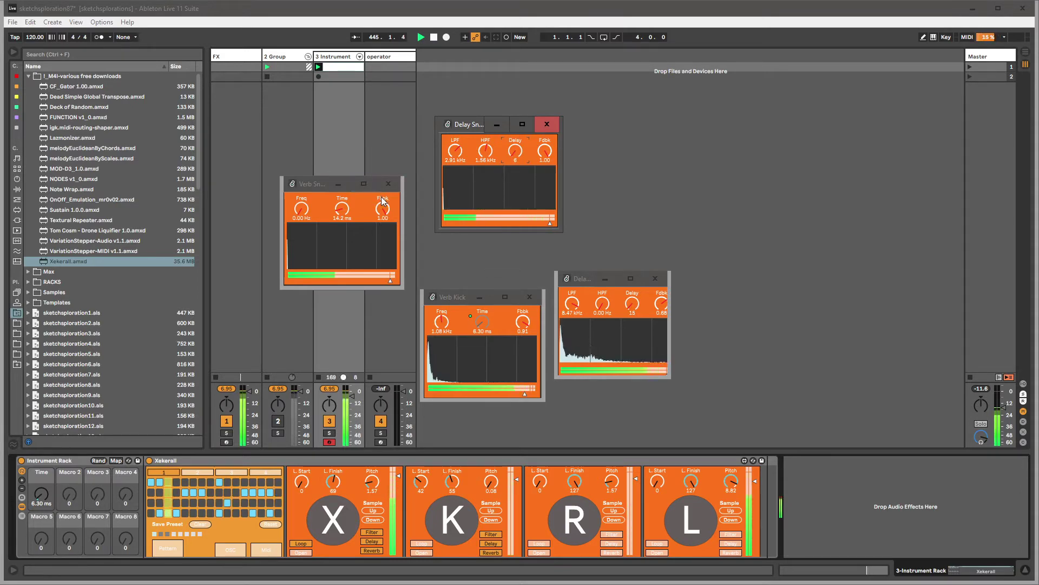
- Set the snare reverb's Freq to 488 Hz and its Time to about 3.9 ms, keeping Fbbk at 1.00
{"action": "left_click_drag", "start_coordinate": [382, 201], "coordinate": [343, 195]}
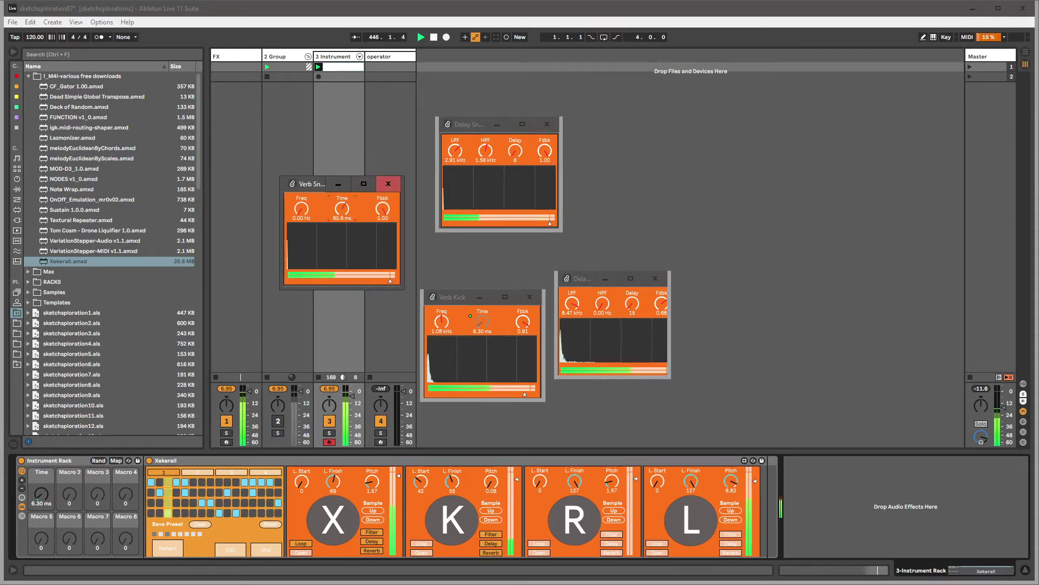
{"action": "mouse_move", "coordinate": [302, 209]}
{"action": "left_mouse_down"}
{"action": "mouse_move", "coordinate": [302, 186]}
{"action": "mouse_move", "coordinate": [301, 199]}
{"action": "left_mouse_up"}
{"action": "left_click", "coordinate": [340, 217]}
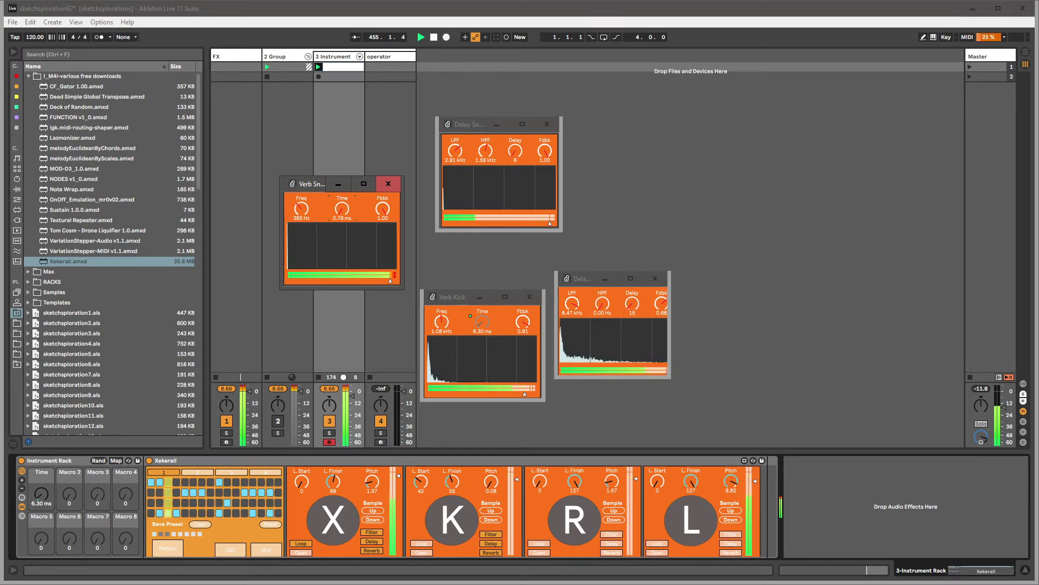
{"action": "left_click_drag", "start_coordinate": [307, 212], "coordinate": [307, 212]}
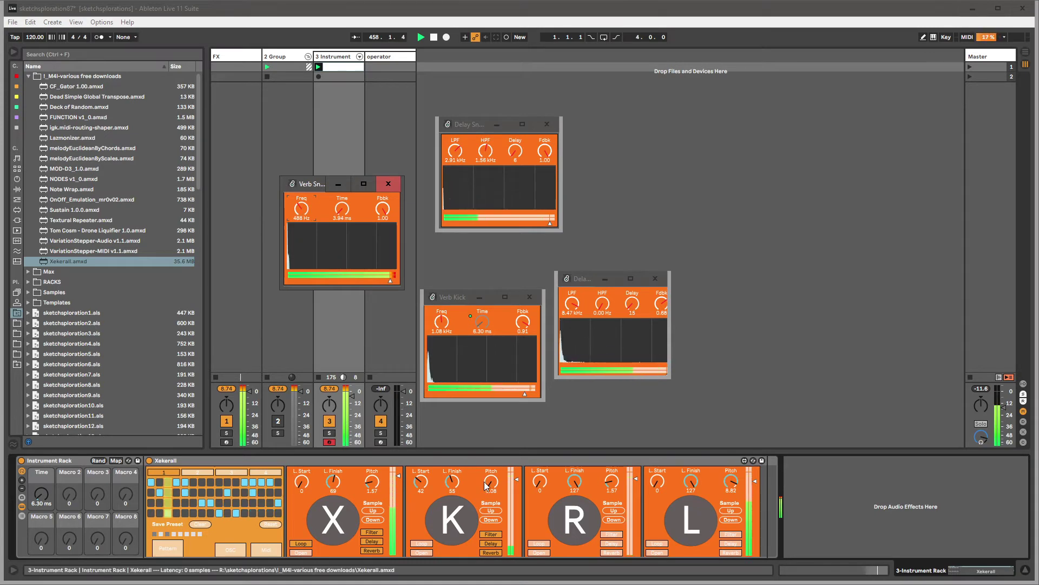
- Raise the K voice's Pitch and close the snare delay, kick reverb and kick delay windows
{"action": "key", "text": "ctrl+alt+p"}
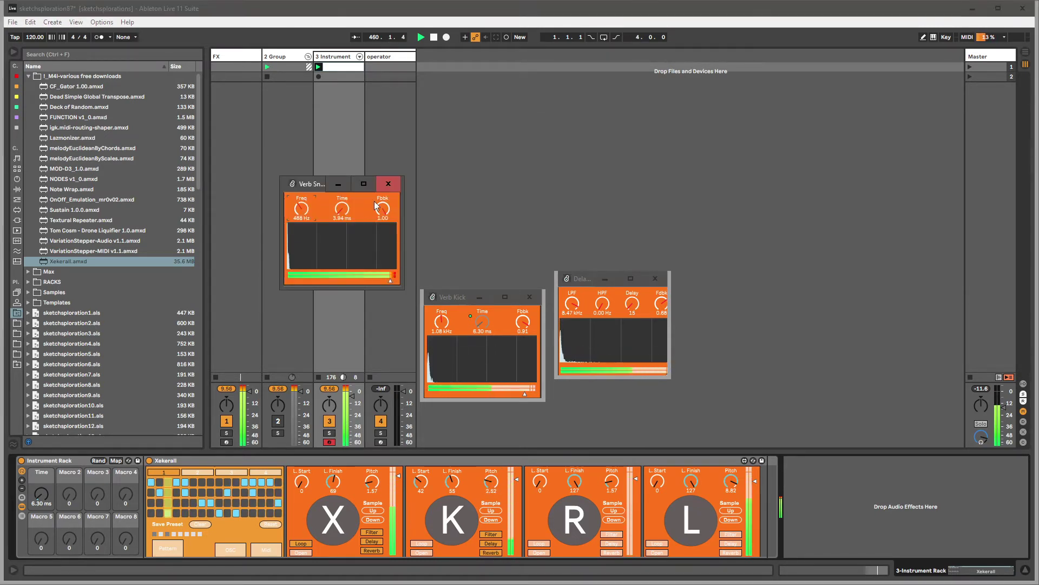
{"action": "left_click", "coordinate": [529, 297]}
{"action": "left_click", "coordinate": [655, 279]}
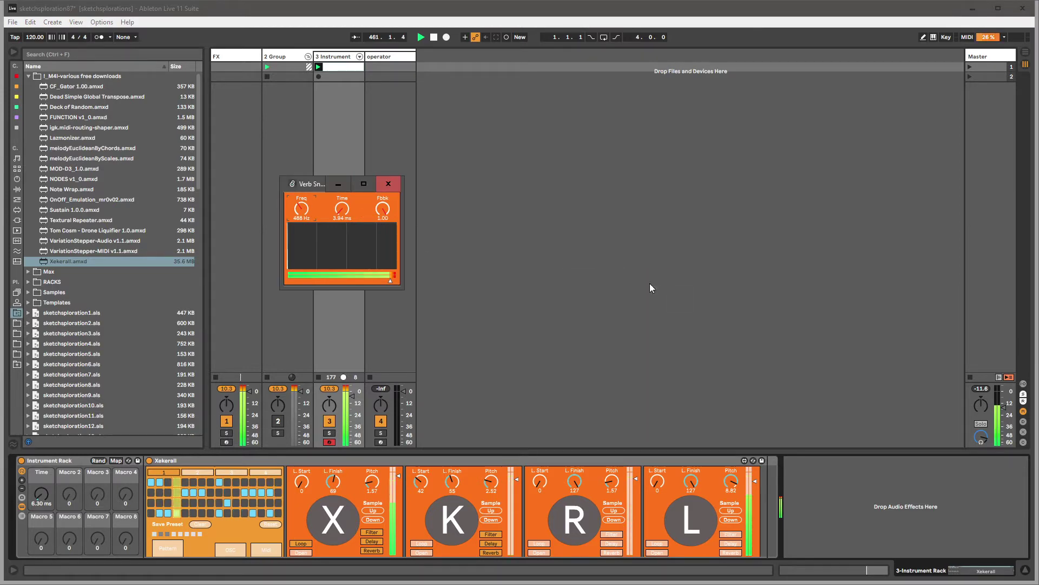
- Examine which Xekerall and snare reverb controls can be mapped in the rack's macro mapping mode, and leave it
{"action": "left_click", "coordinate": [112, 461]}
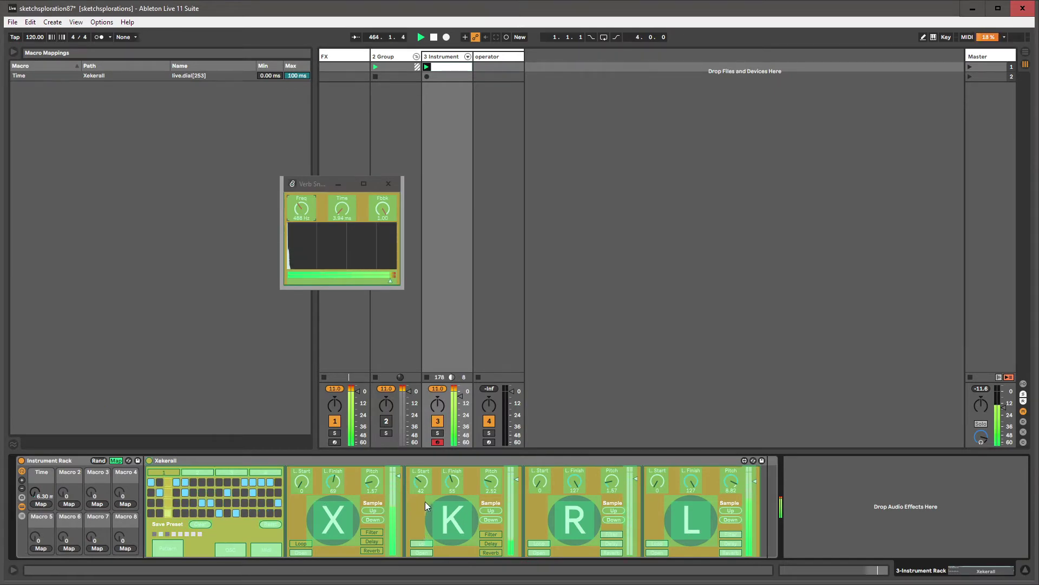
{"action": "left_click", "coordinate": [114, 460]}
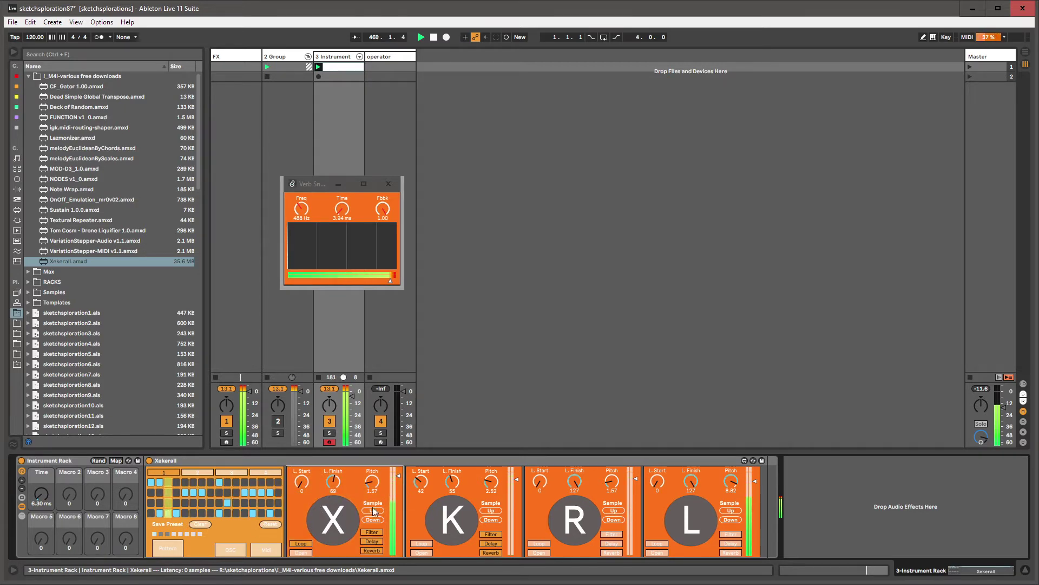
{"action": "left_click", "coordinate": [116, 461]}
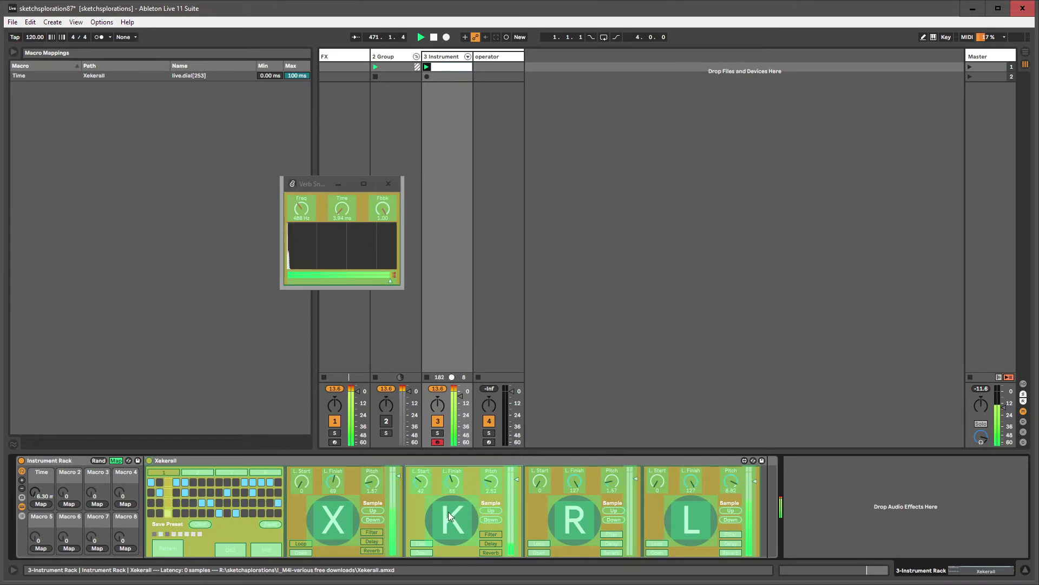
{"action": "left_click", "coordinate": [116, 460]}
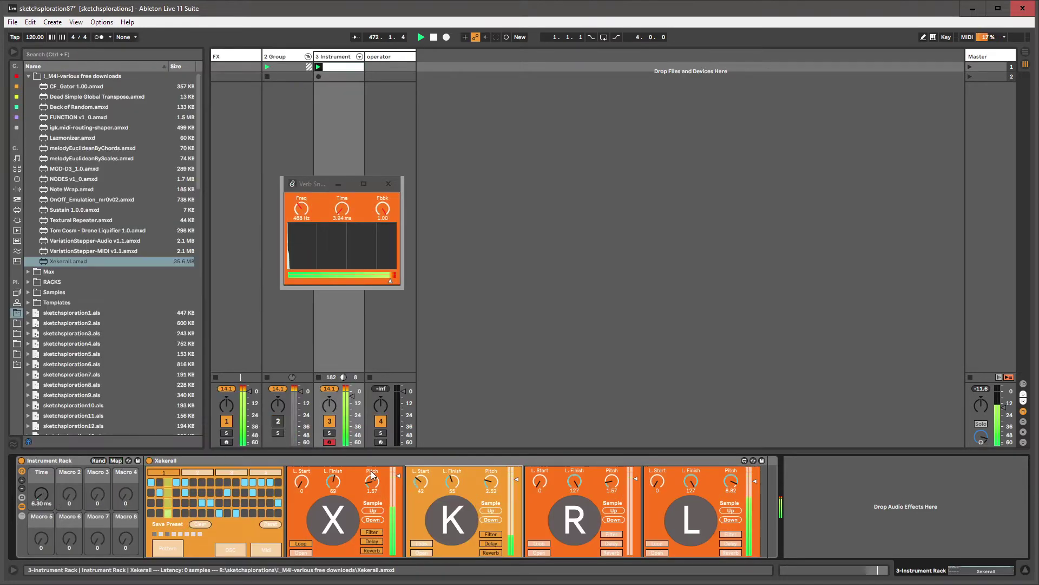
- Turn off the X and K voices' effects, and add an EQ Eight after the instrument rack with its band 1 low cut enabled
{"action": "left_click", "coordinate": [489, 551]}
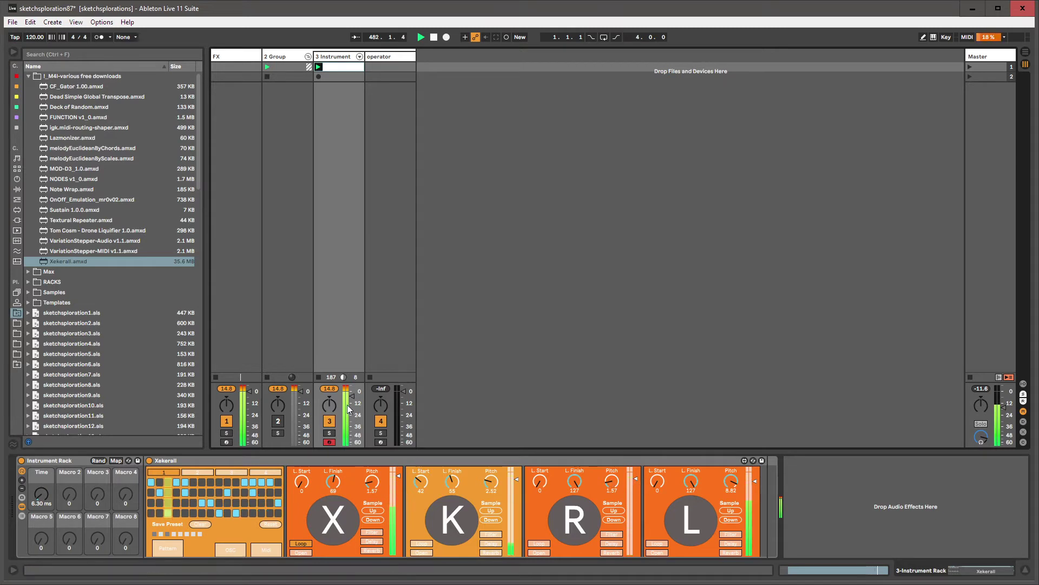
{"action": "double_click", "coordinate": [350, 445]}
{"action": "key", "text": "ctrl+f"}
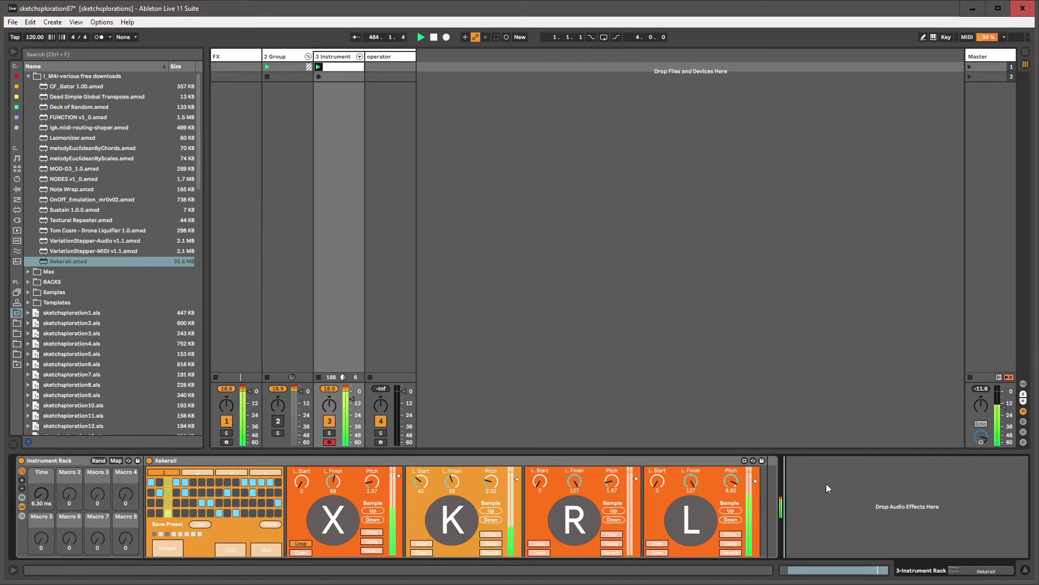
{"action": "type", "text": "eq eight"}
{"action": "key", "text": "Return"}
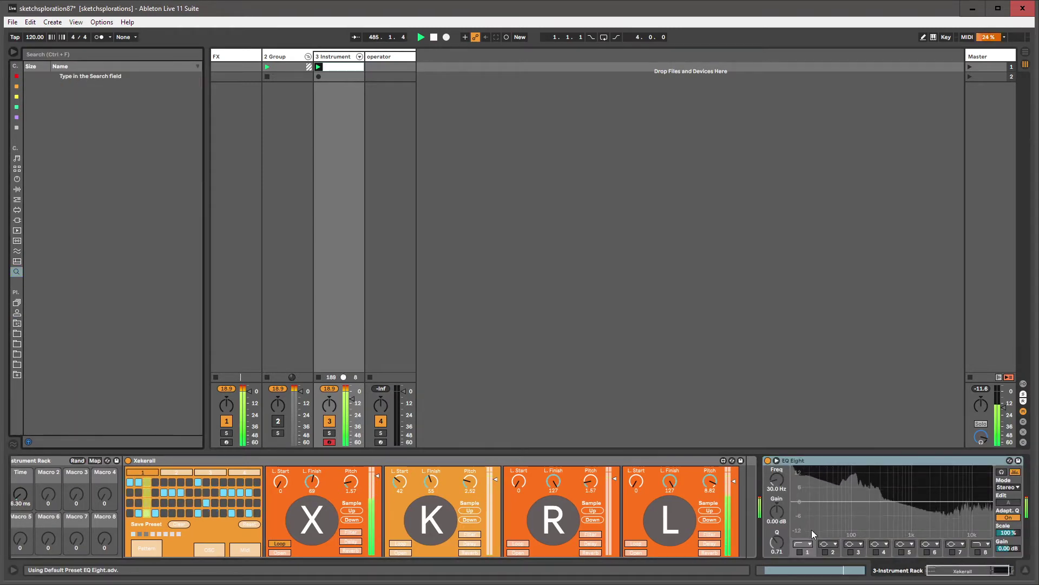
{"action": "left_click", "coordinate": [800, 552]}
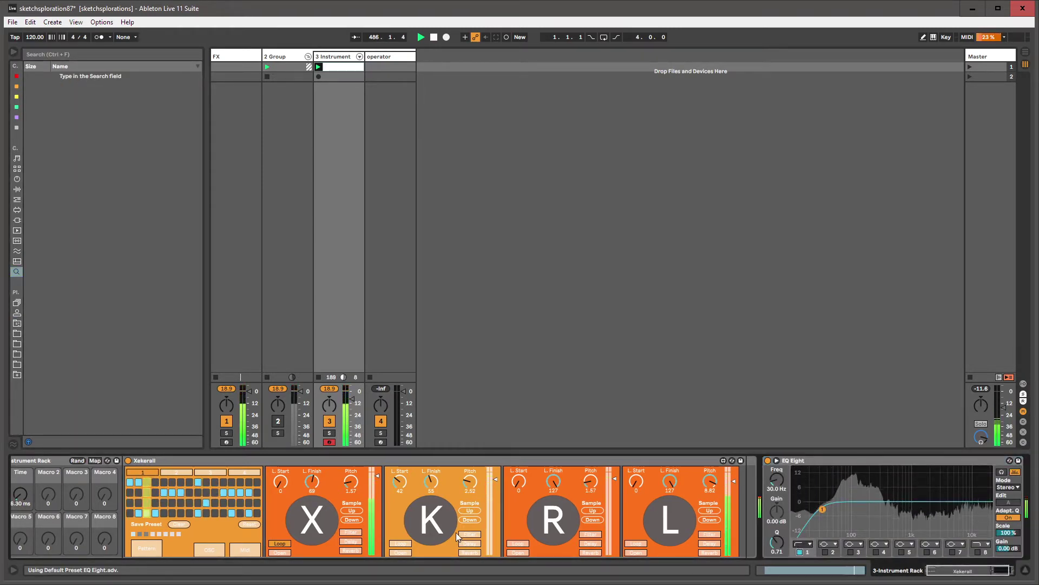
- Map the Sample Up controls of voices K, X, R and L to Macros 2, 3, 4 and 5, and set the Time macro to 20.5 ms
{"action": "left_click", "coordinate": [964, 573]}
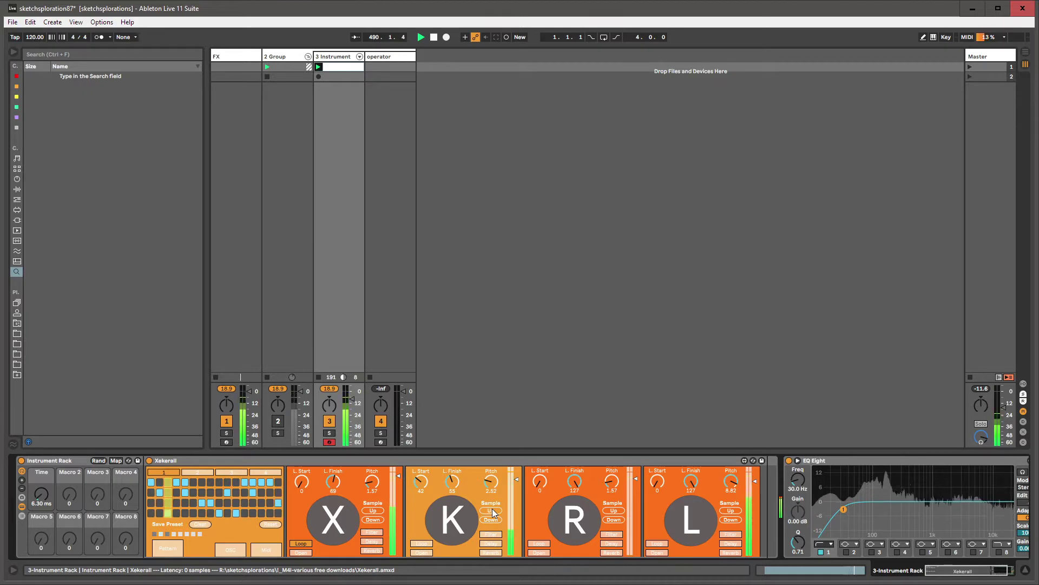
{"action": "left_click", "coordinate": [116, 460]}
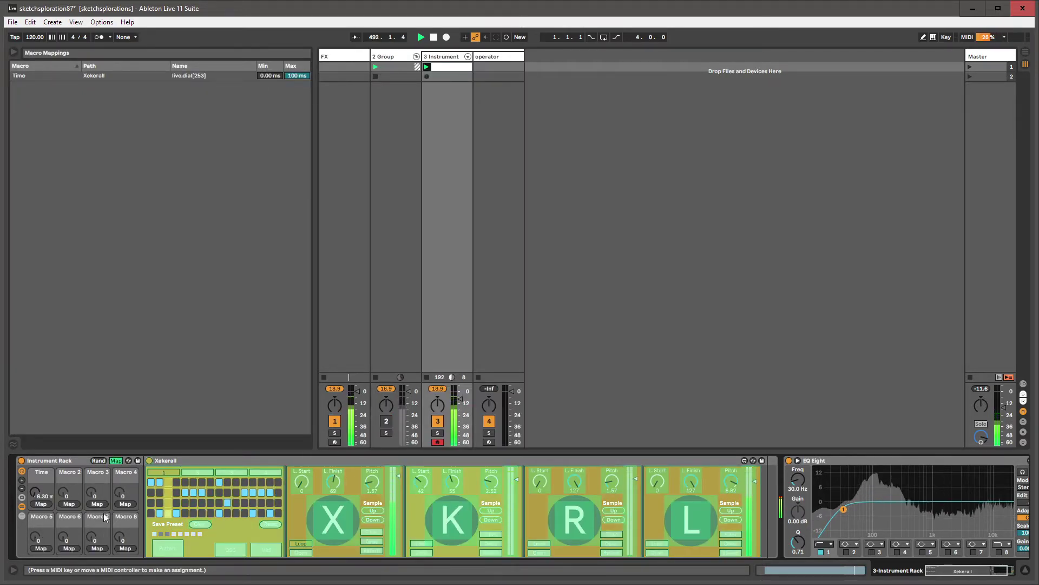
{"action": "left_click", "coordinate": [72, 506]}
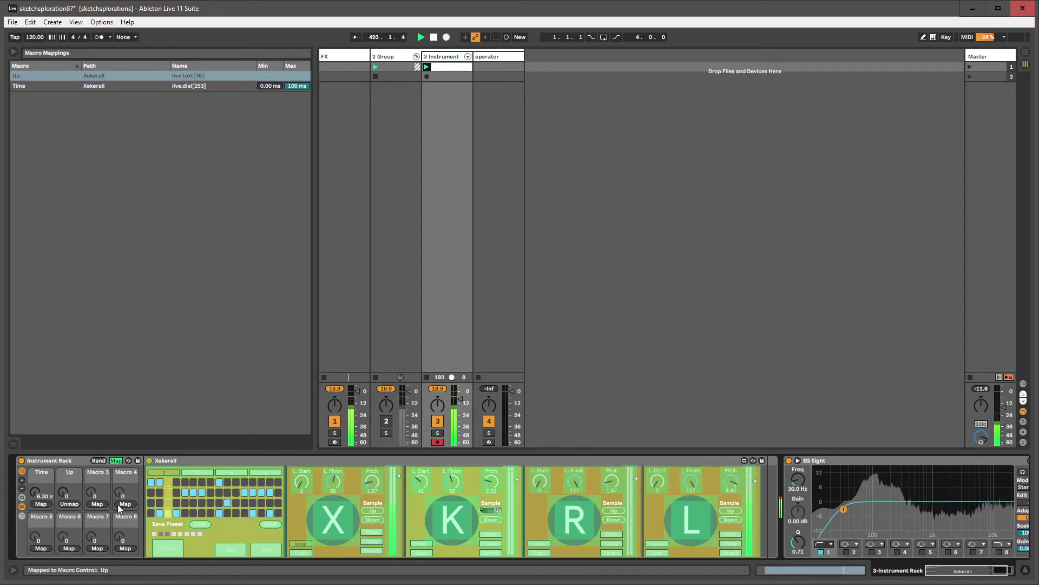
{"action": "left_click", "coordinate": [95, 505]}
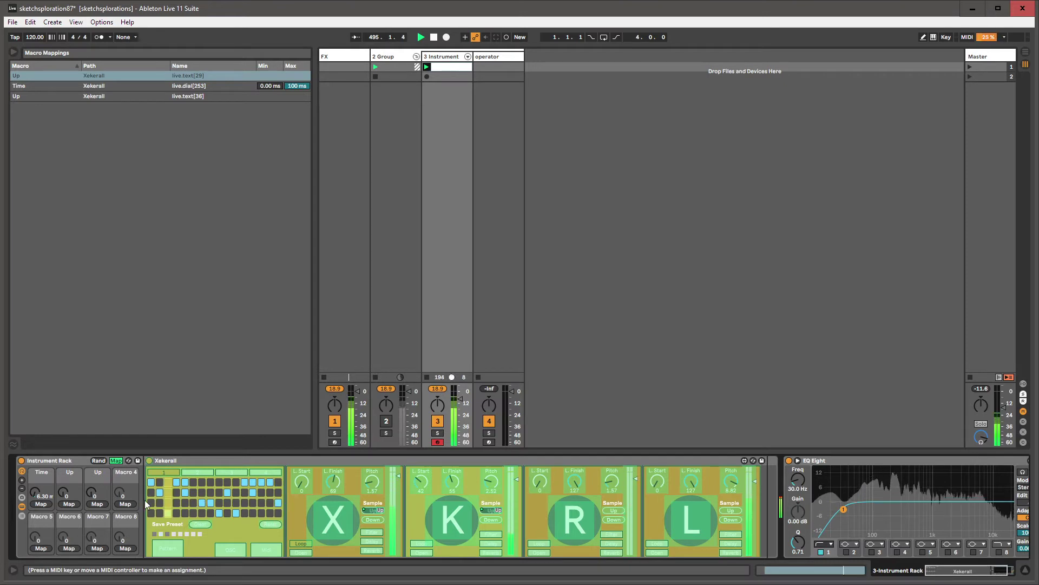
{"action": "left_click", "coordinate": [126, 504]}
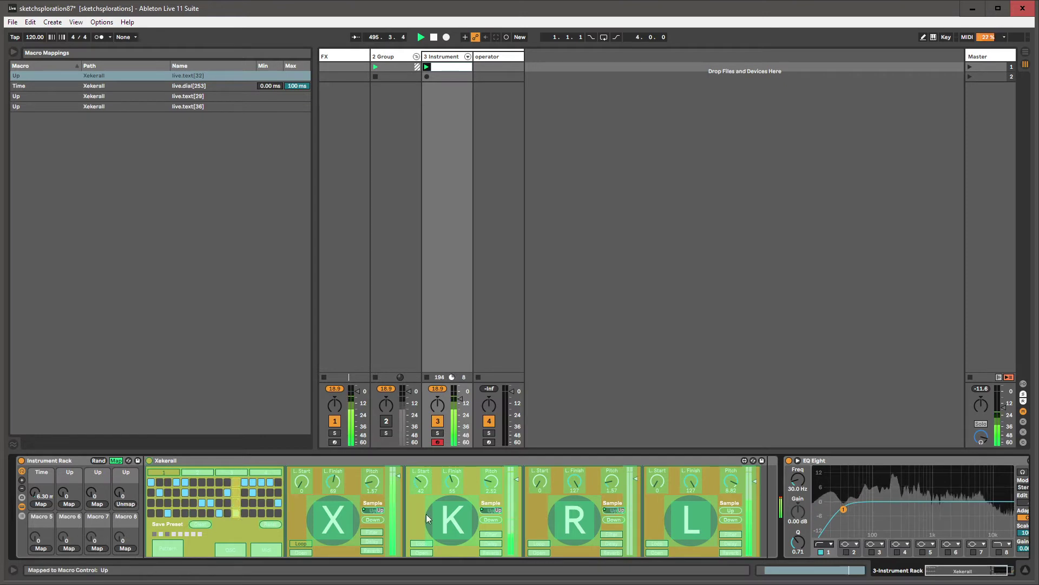
{"action": "left_click", "coordinate": [735, 510]}
{"action": "left_click", "coordinate": [40, 548]}
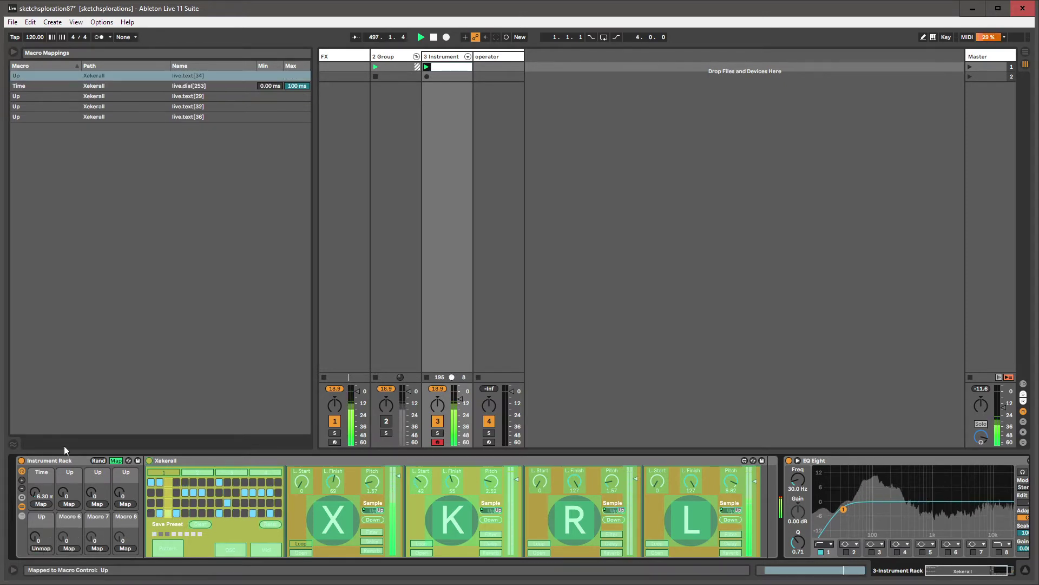
{"action": "left_click", "coordinate": [114, 460]}
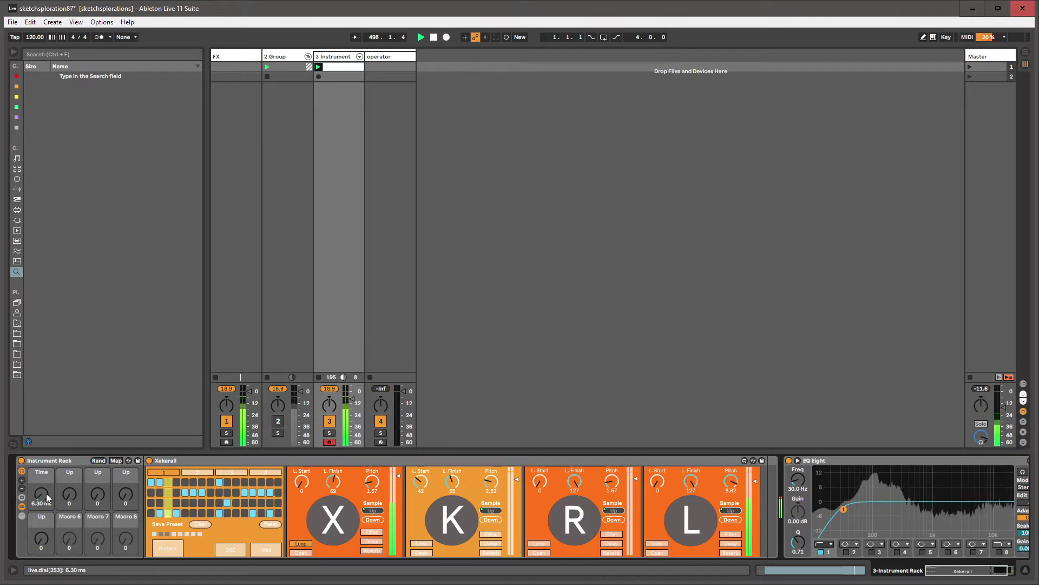
{"action": "mouse_move", "coordinate": [46, 493]}
{"action": "left_mouse_down"}
{"action": "mouse_move", "coordinate": [47, 466]}
{"action": "mouse_move", "coordinate": [47, 480]}
{"action": "left_mouse_up"}
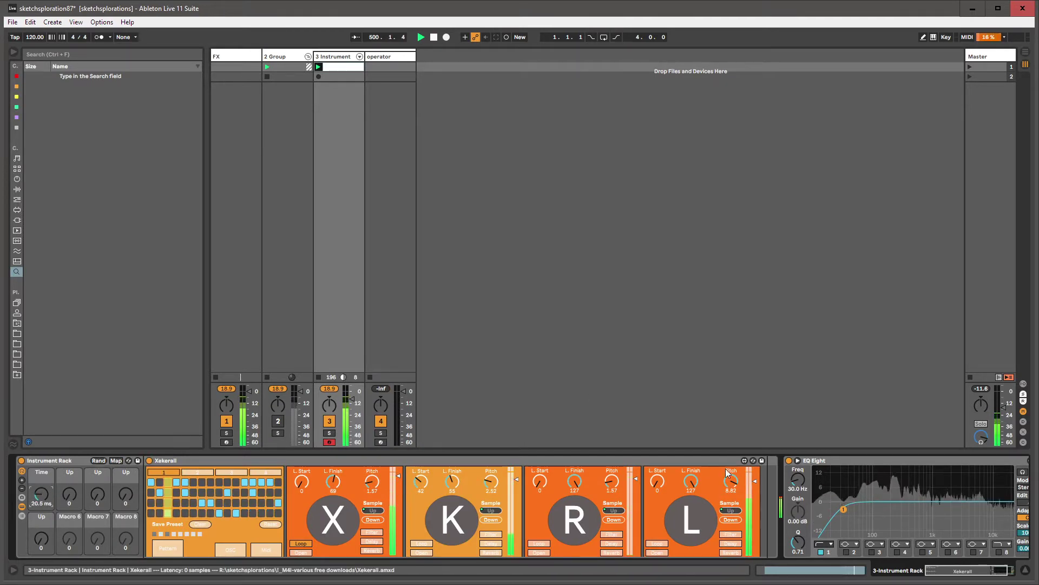
- Compare the sound with EQ Eight and its band 1 low cut off and on, and check the Master track's Limiter
{"action": "left_click", "coordinate": [789, 460]}
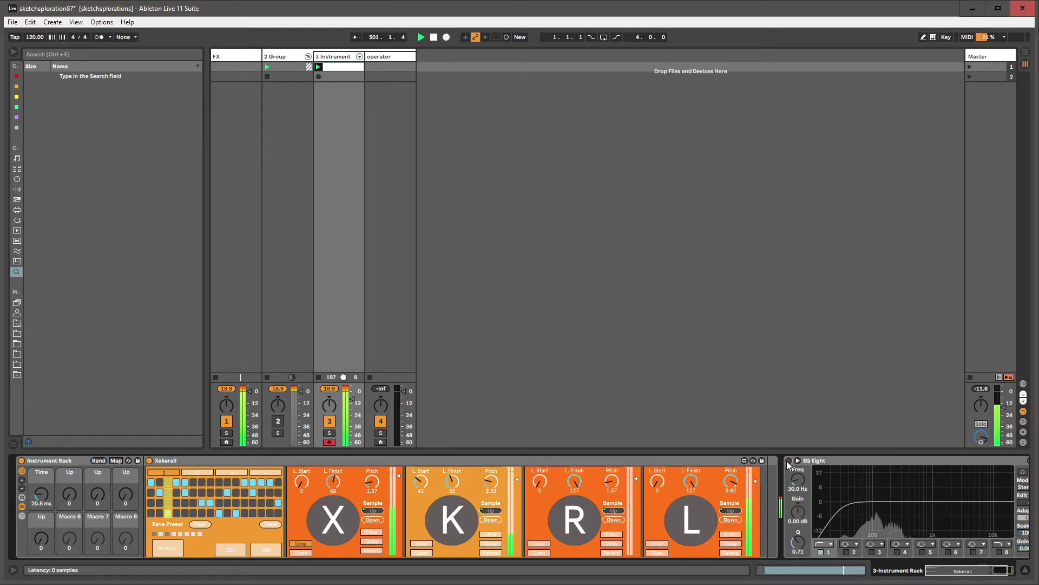
{"action": "left_click", "coordinate": [789, 460]}
{"action": "left_click", "coordinate": [821, 552]}
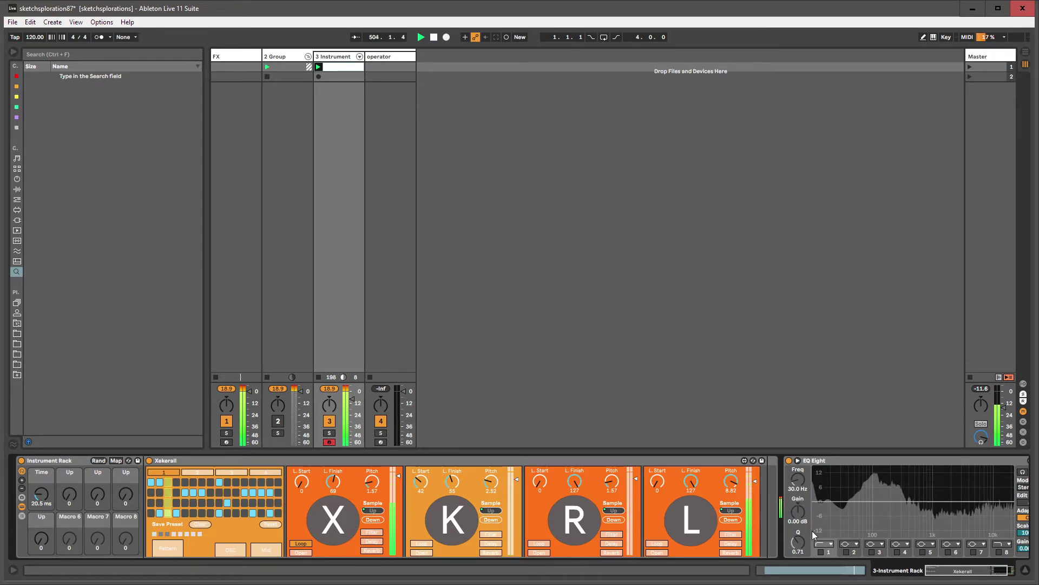
{"action": "left_click", "coordinate": [821, 552]}
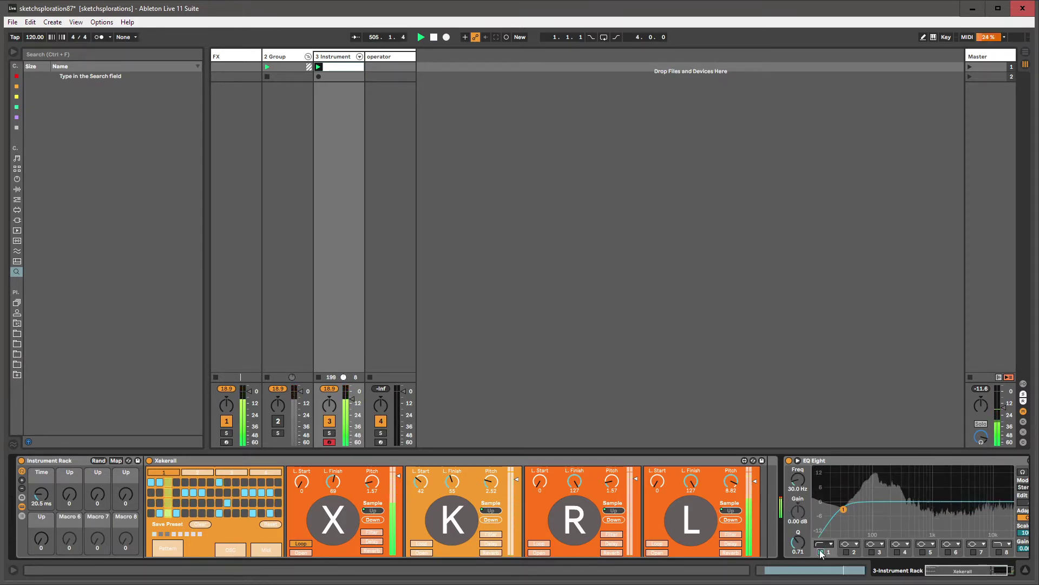
{"action": "left_click", "coordinate": [1006, 58]}
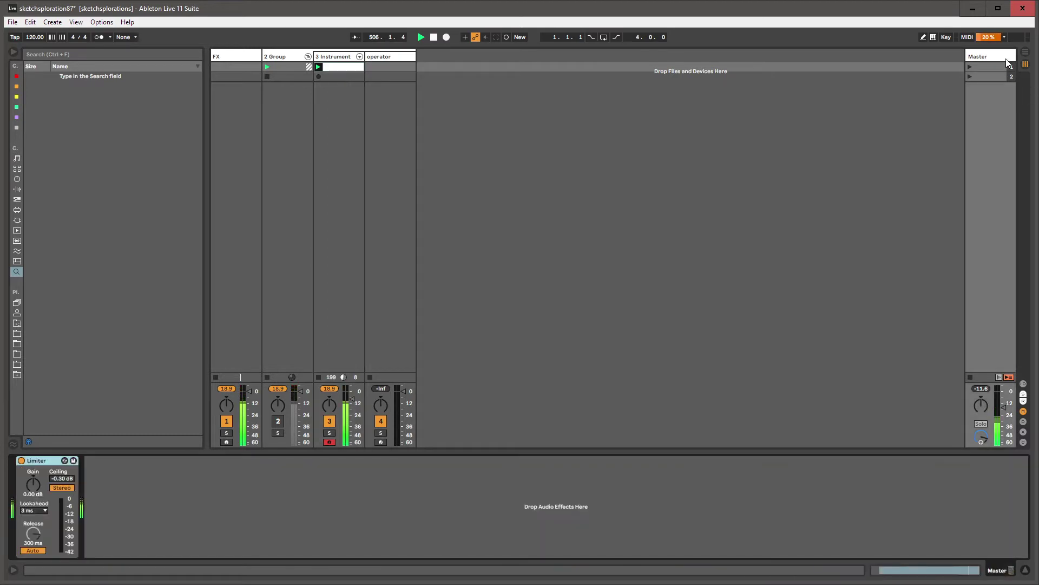
{"action": "left_click", "coordinate": [331, 57]}
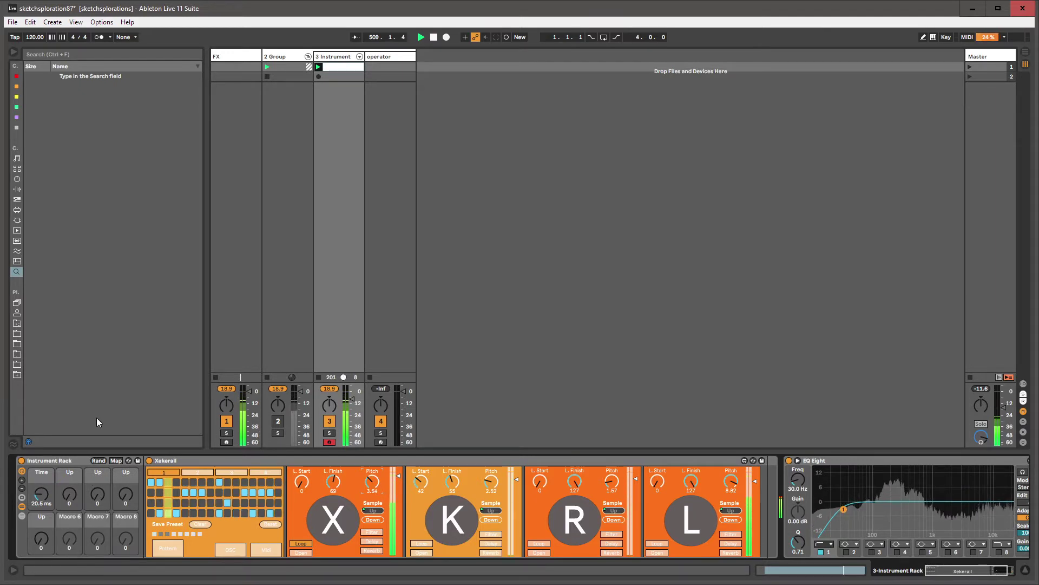
- Randomize the Instrument Rack's mapped macros several times to switch the samples of Xekerall's voices
{"action": "left_click", "coordinate": [98, 460]}
{"action": "left_click", "coordinate": [99, 460]}
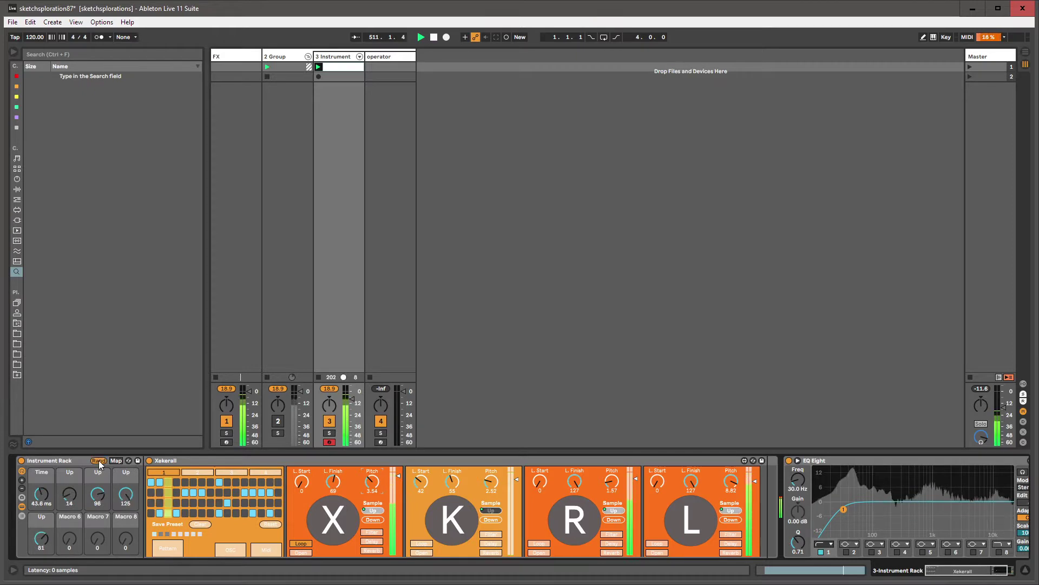
{"action": "left_click", "coordinate": [98, 460]}
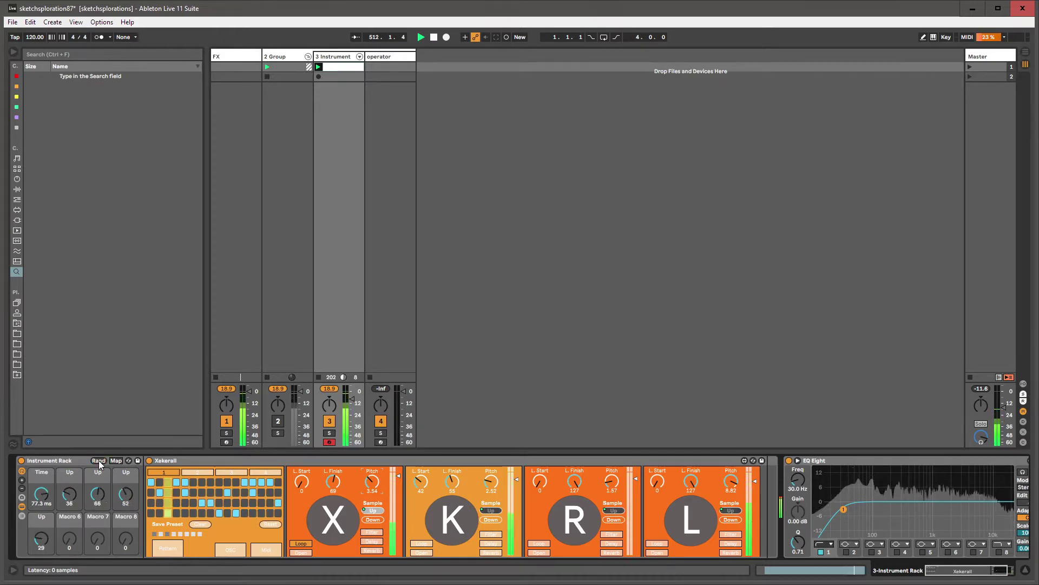
{"action": "left_click", "coordinate": [99, 461]}
{"action": "left_click", "coordinate": [99, 461]}
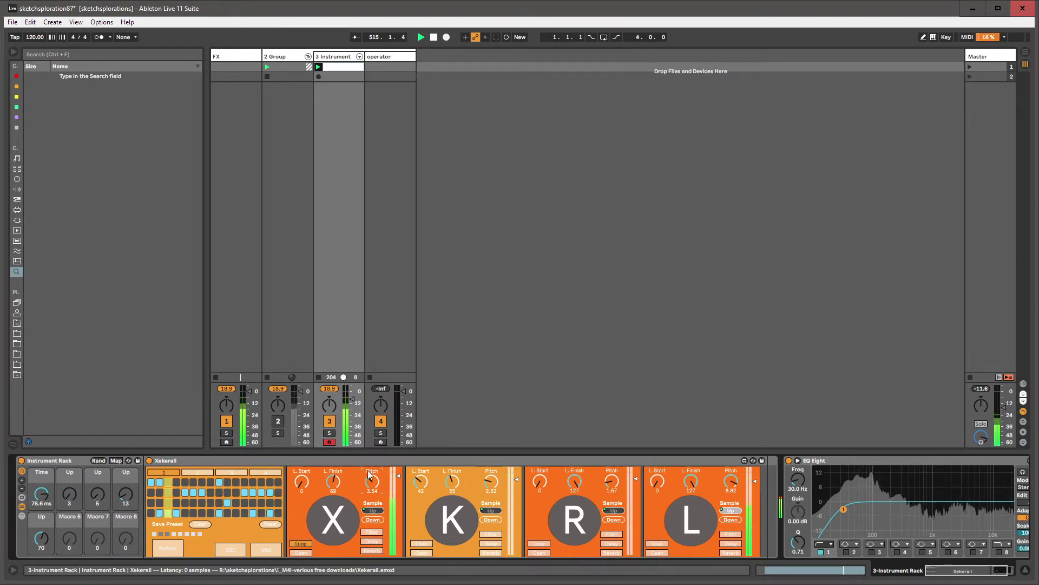
{"action": "left_click", "coordinate": [410, 460]}
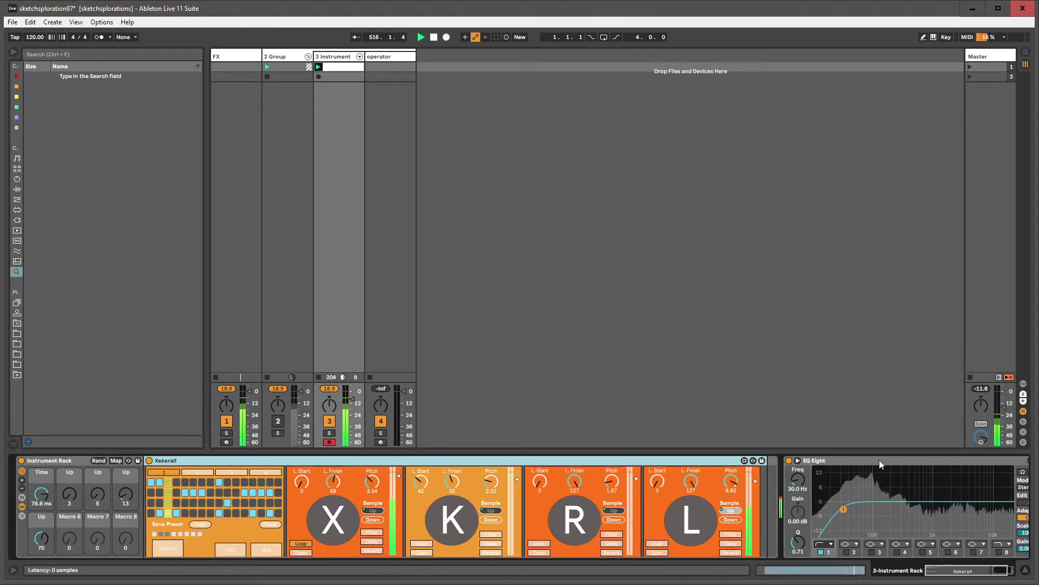
- Lower EQ Eight's band 1 low cut frequency to 15.0 Hz and randomize the rack's macros again
{"action": "left_click_drag", "start_coordinate": [843, 509], "coordinate": [826, 508]}
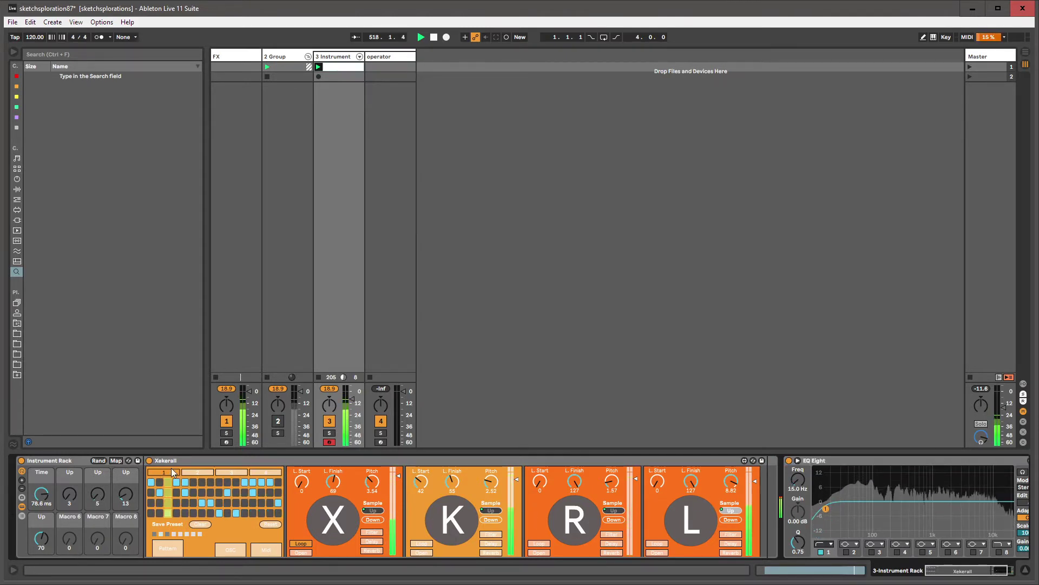
{"action": "left_click", "coordinate": [91, 459]}
{"action": "left_click", "coordinate": [91, 460]}
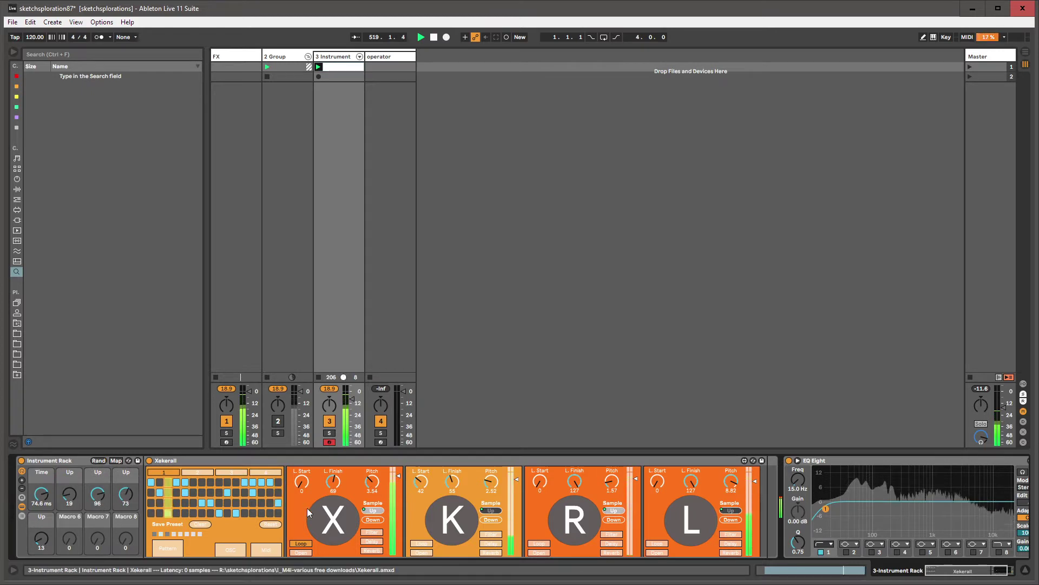
- Open the X voice's Kick sample window, look through the drives in its file browser, and close both without loading a sample
{"action": "left_click", "coordinate": [301, 552]}
{"action": "left_click", "coordinate": [458, 97]}
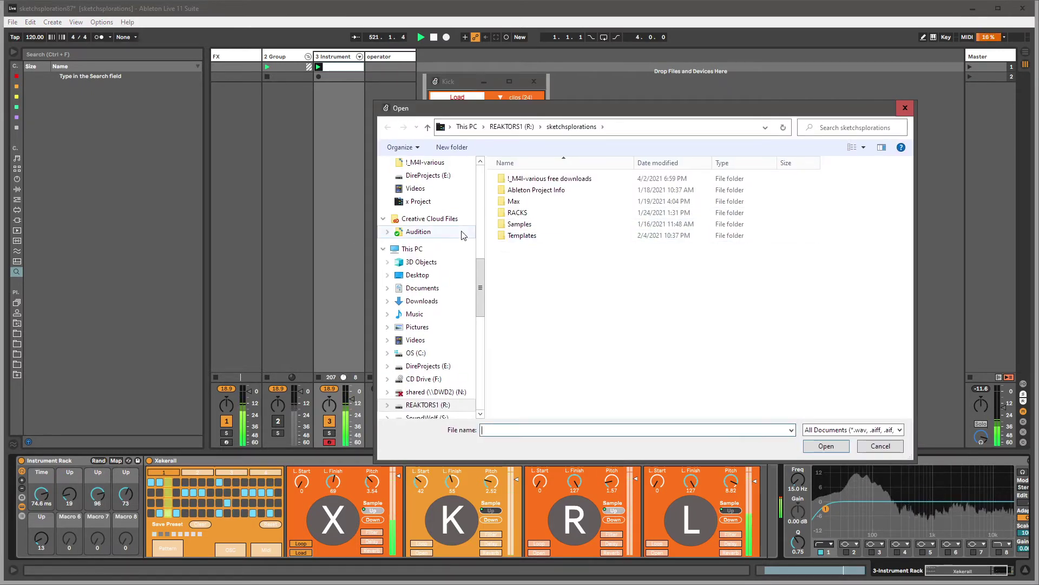
{"action": "left_click_drag", "start_coordinate": [481, 276], "coordinate": [490, 386]}
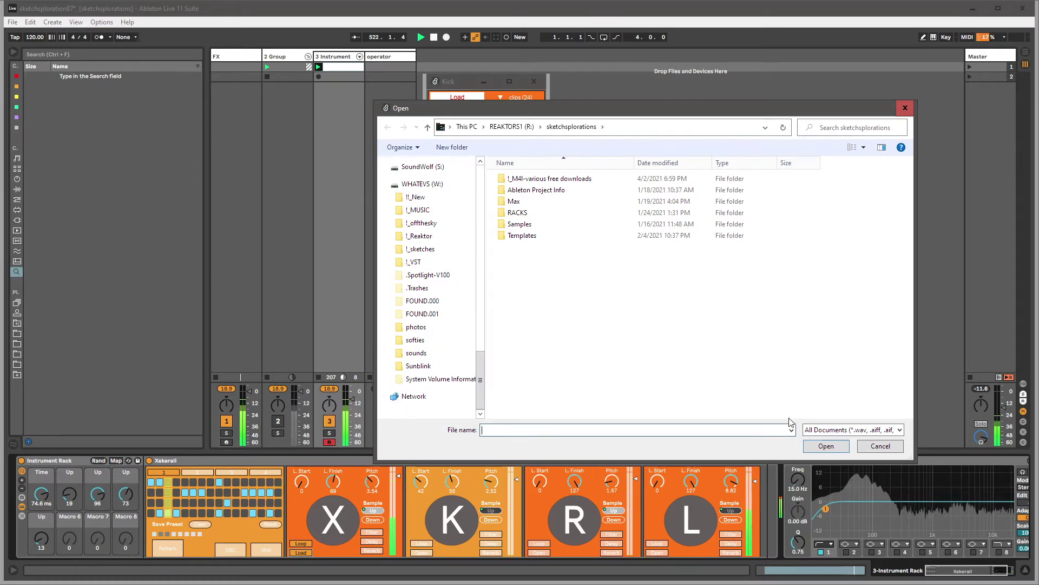
{"action": "left_click", "coordinate": [881, 445]}
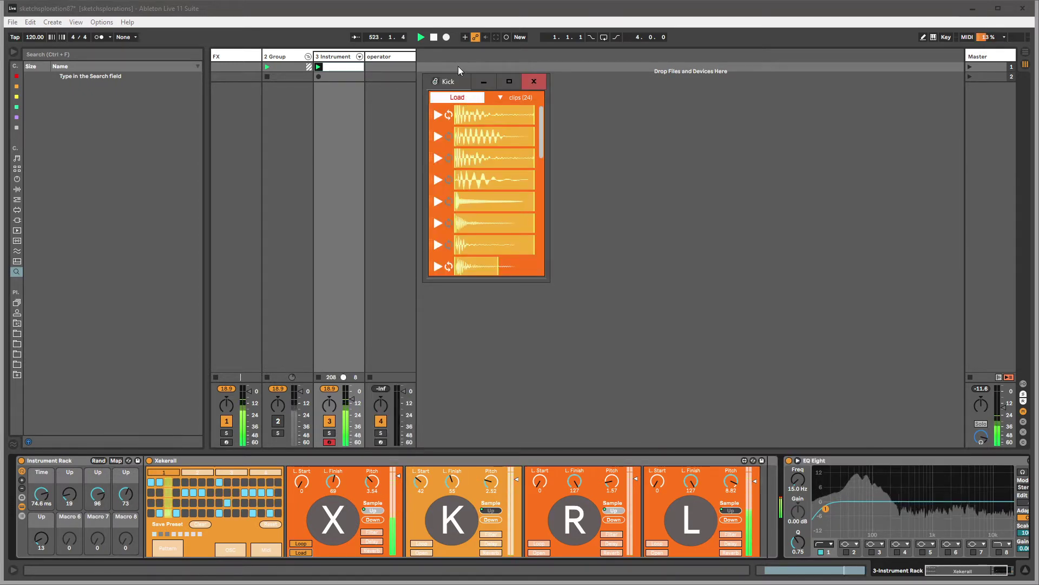
{"action": "left_click_drag", "start_coordinate": [460, 81], "coordinate": [529, 83]}
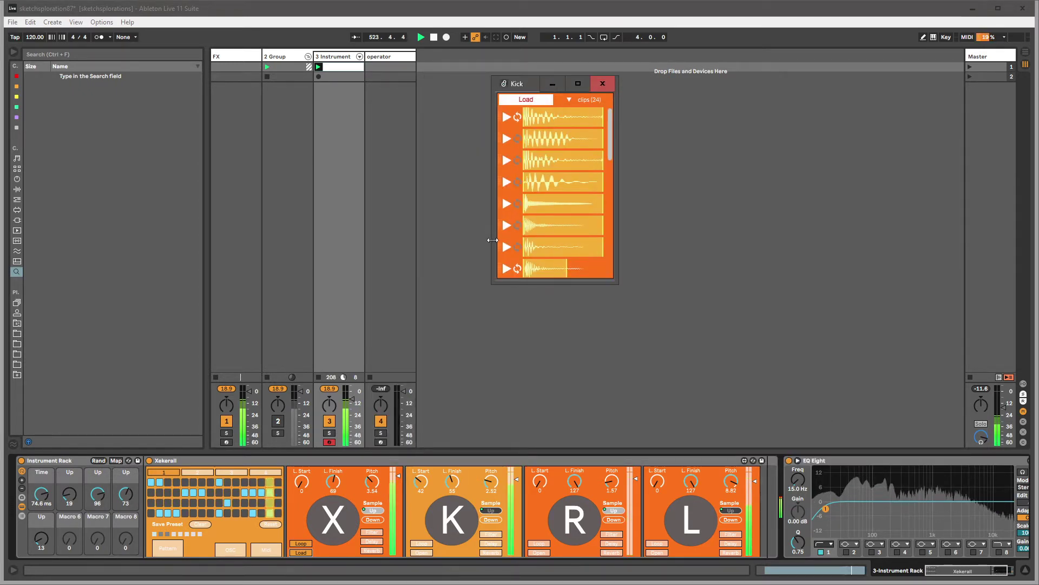
{"action": "left_click", "coordinate": [602, 84]}
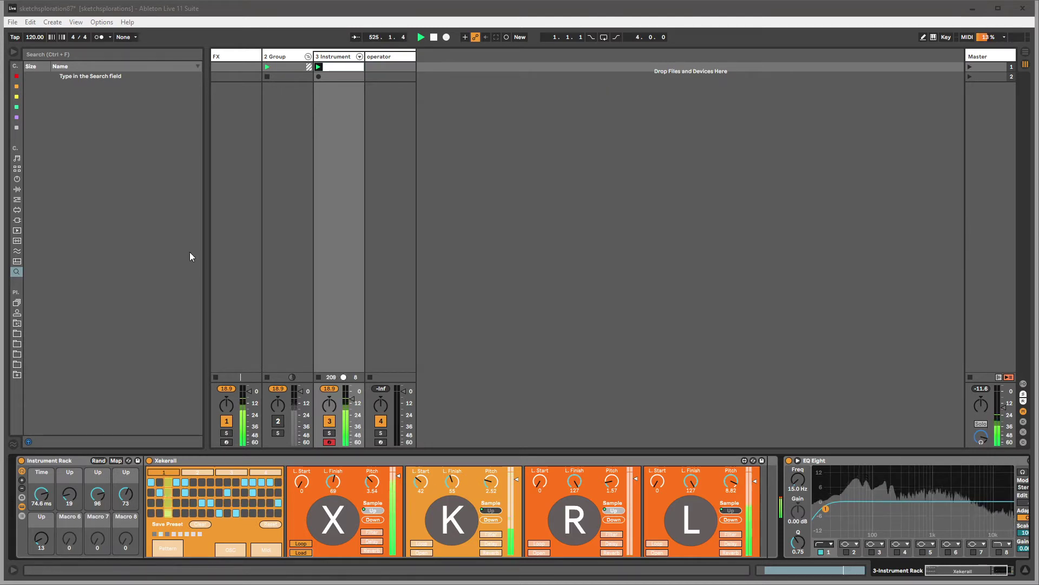
{"action": "left_click", "coordinate": [169, 461]}
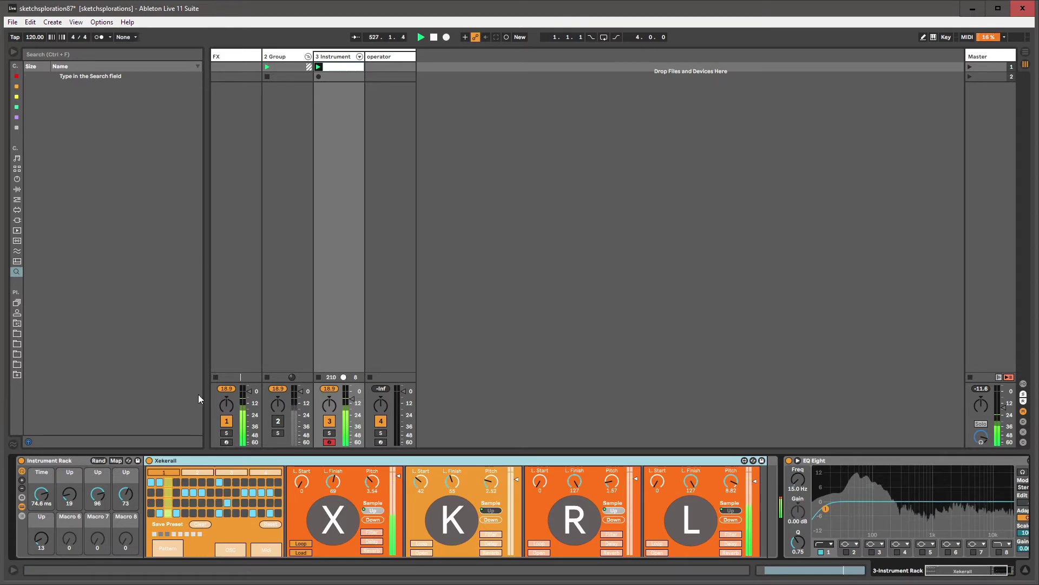
- Randomize the rack's macros once more and clear Xekerall's step pattern
{"action": "left_click", "coordinate": [103, 462]}
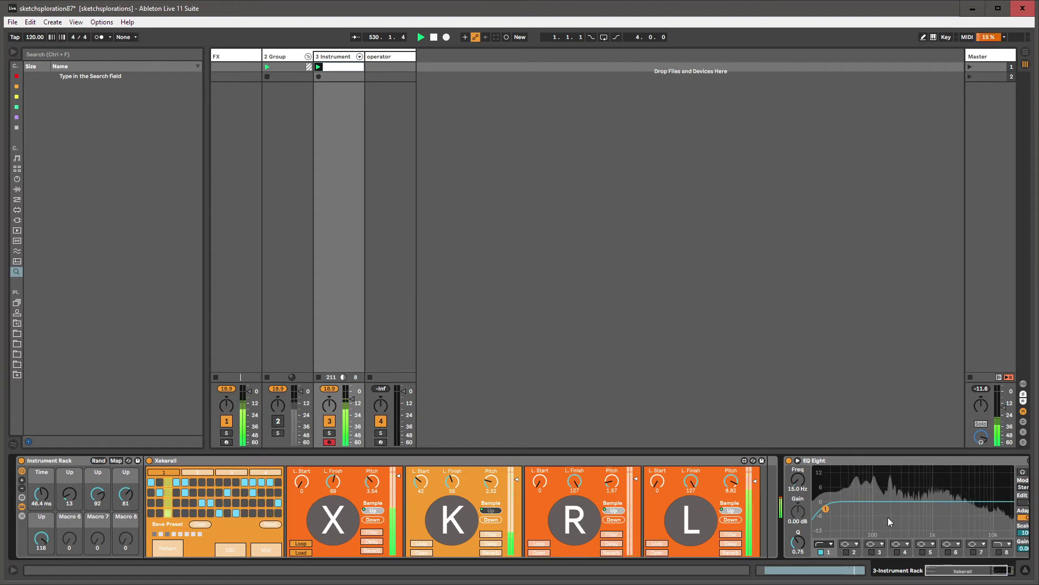
{"action": "mouse_move", "coordinate": [765, 570]}
{"action": "left_mouse_down"}
{"action": "mouse_move", "coordinate": [780, 570]}
{"action": "mouse_move", "coordinate": [762, 573]}
{"action": "left_mouse_up"}
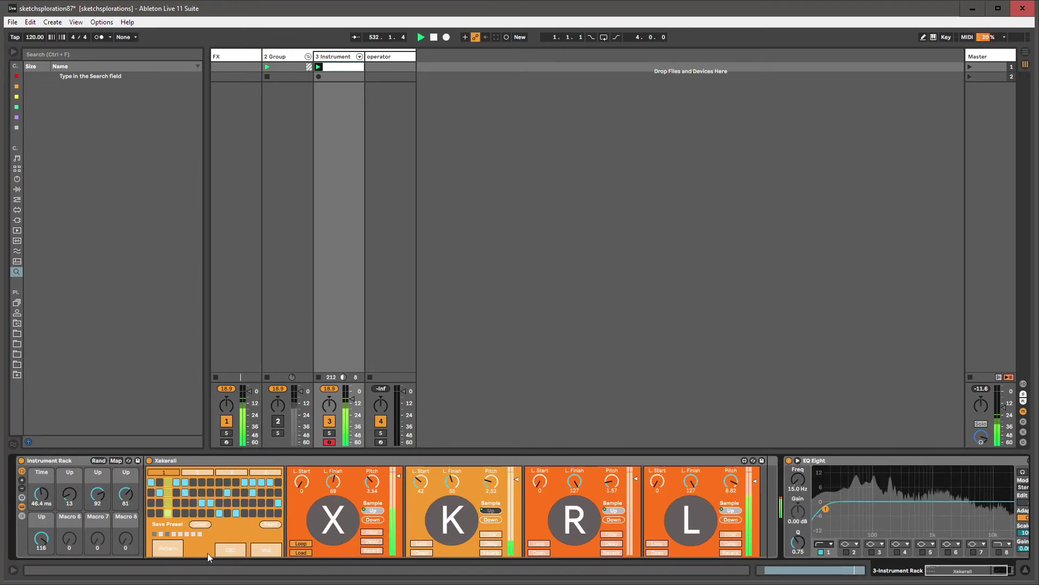
{"action": "left_click", "coordinate": [203, 525]}
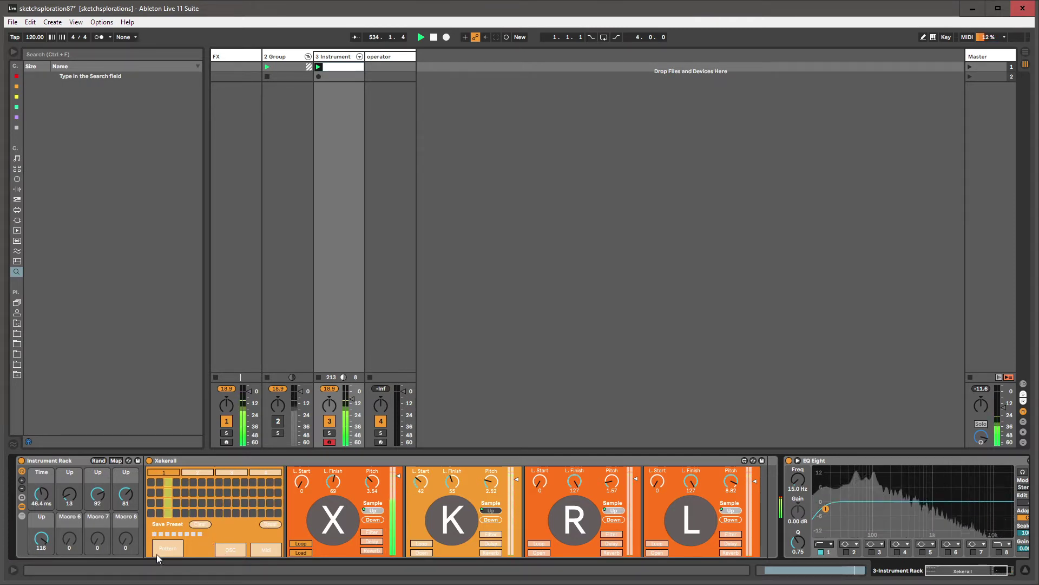
- Inspect the Instrument track's MIDI clip, select the notes in its loop from bar 9 to 11, and return to the track's devices
{"action": "left_click", "coordinate": [337, 67]}
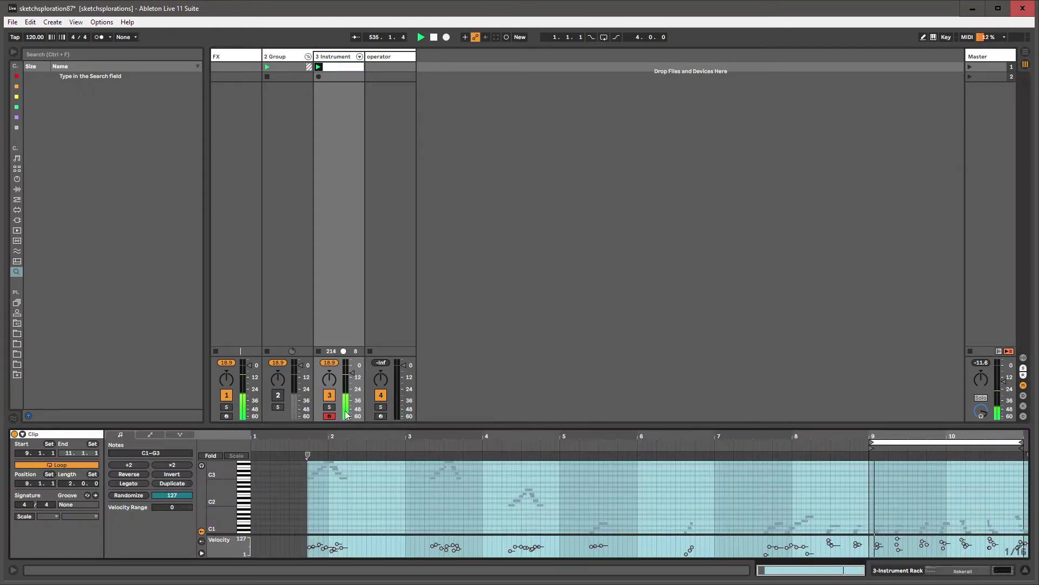
{"action": "left_click", "coordinate": [911, 516]}
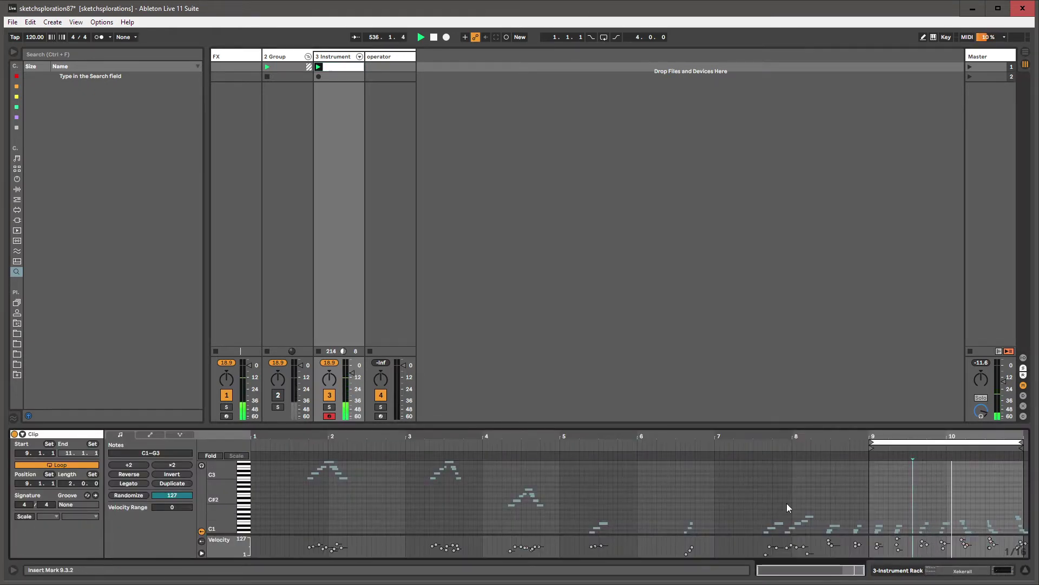
{"action": "left_click_drag", "start_coordinate": [950, 431], "coordinate": [920, 465]}
{"action": "left_click_drag", "start_coordinate": [726, 497], "coordinate": [1029, 534]}
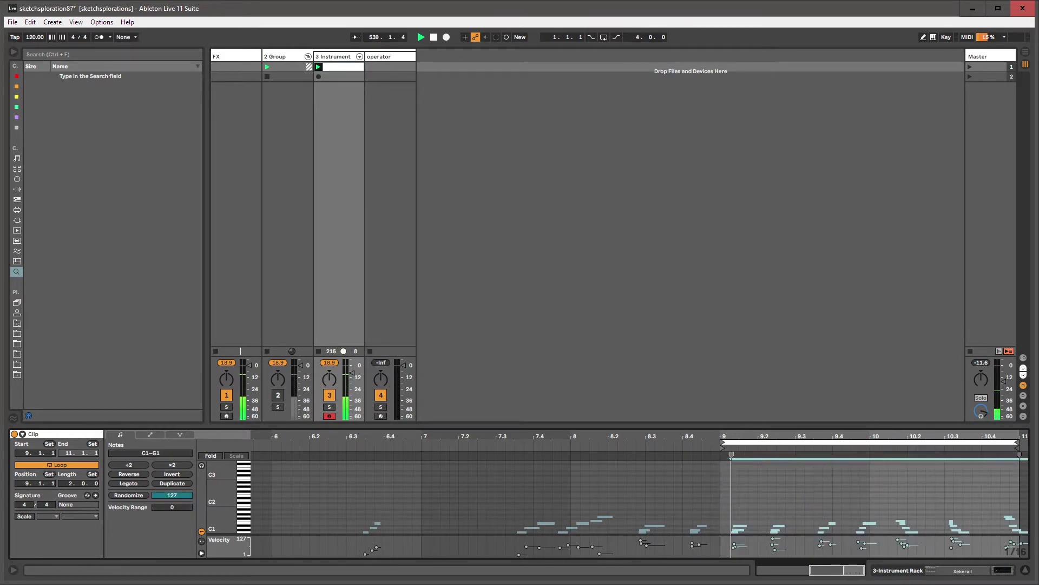
{"action": "left_click", "coordinate": [327, 57]}
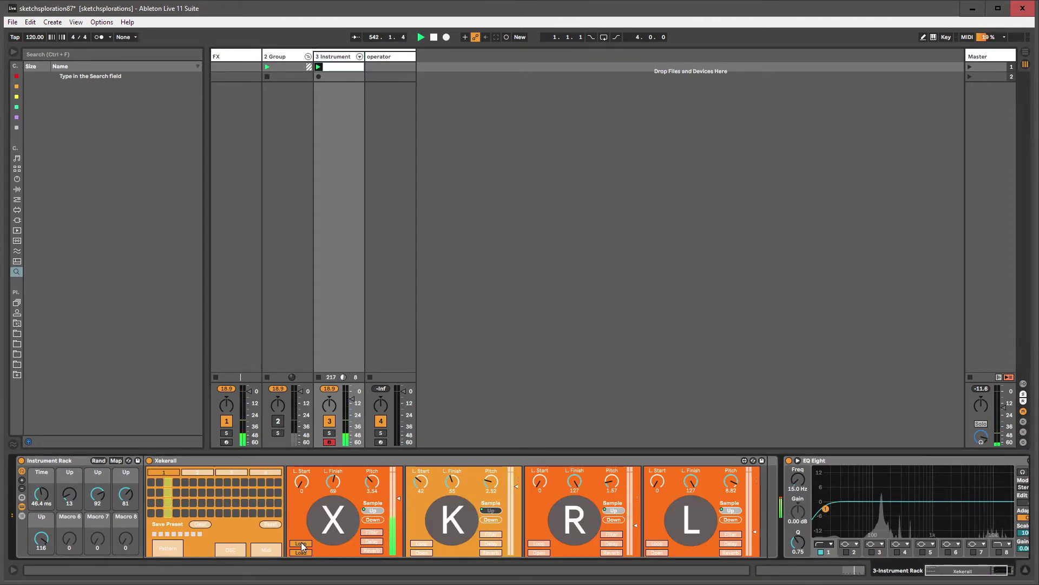
- Turn off the X voice's Loop and compare the sound with EQ Eight off and on
{"action": "left_click", "coordinate": [789, 460]}
{"action": "left_click", "coordinate": [788, 460]}
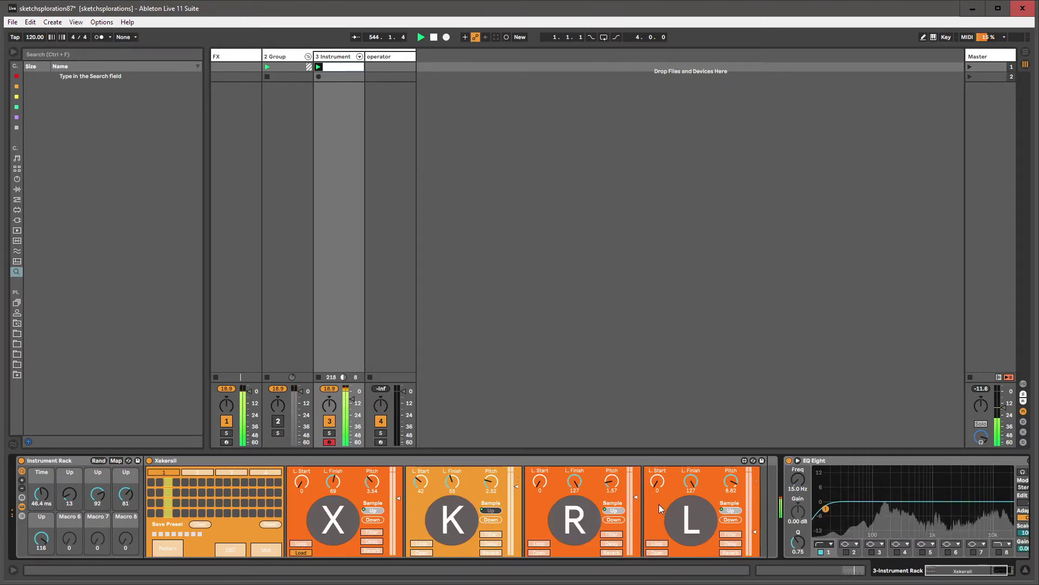
{"action": "left_click", "coordinate": [401, 458]}
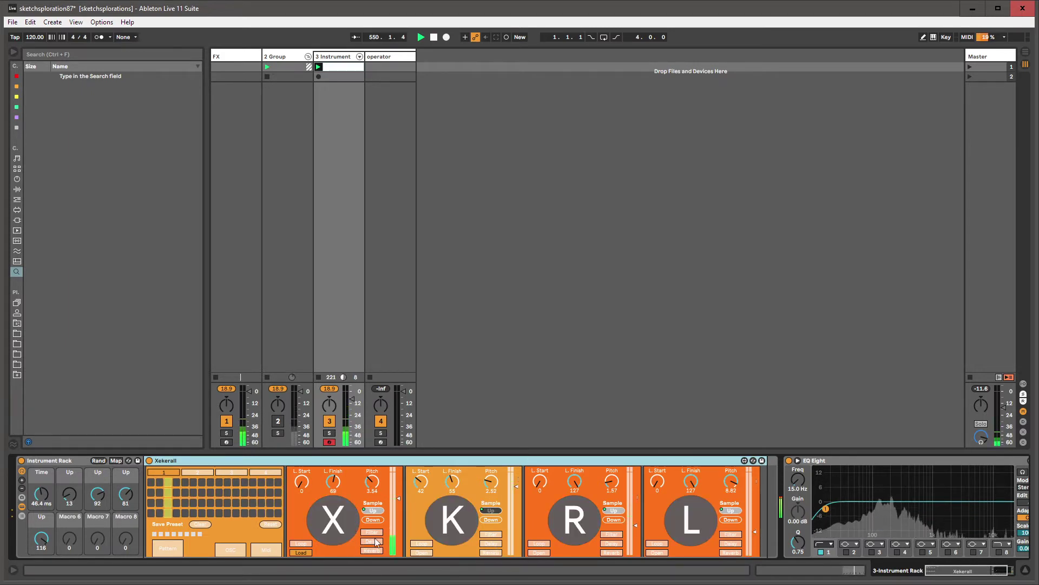
- Lower the feedback of the K voice's delay, set its reverb feedback to 0.00, and close the reverb window
{"action": "left_click", "coordinate": [491, 535]}
{"action": "left_click", "coordinate": [492, 536]}
{"action": "left_click", "coordinate": [492, 543]}
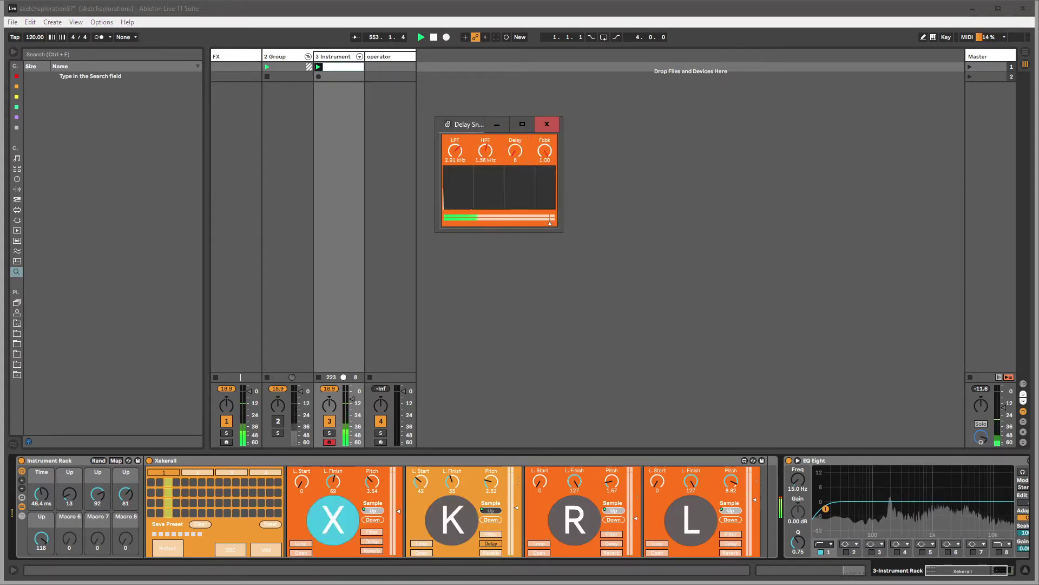
{"action": "left_click_drag", "start_coordinate": [544, 152], "coordinate": [545, 179]}
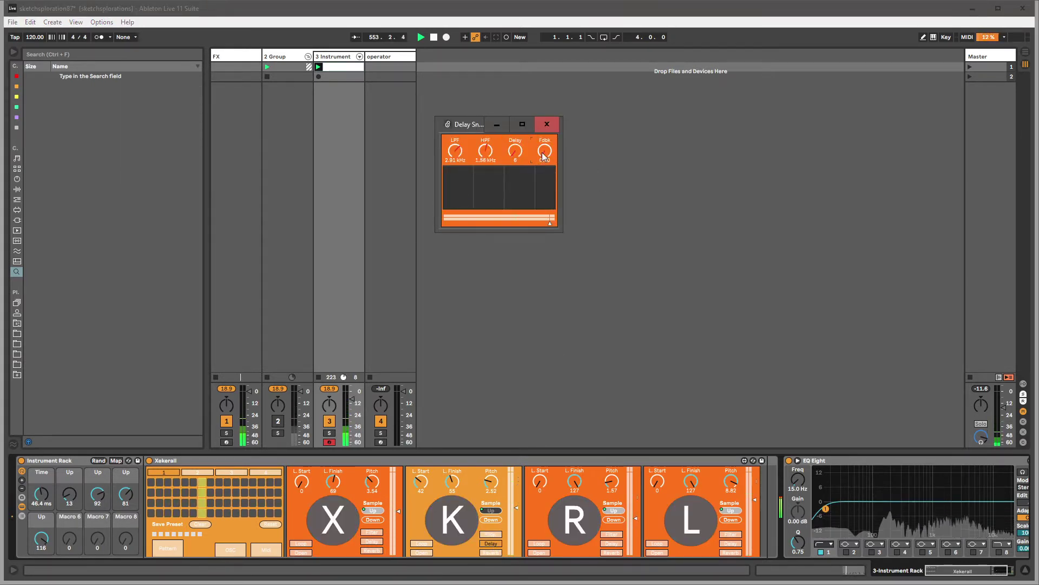
{"action": "left_click", "coordinate": [490, 552]}
{"action": "left_click_drag", "start_coordinate": [381, 216], "coordinate": [381, 242]}
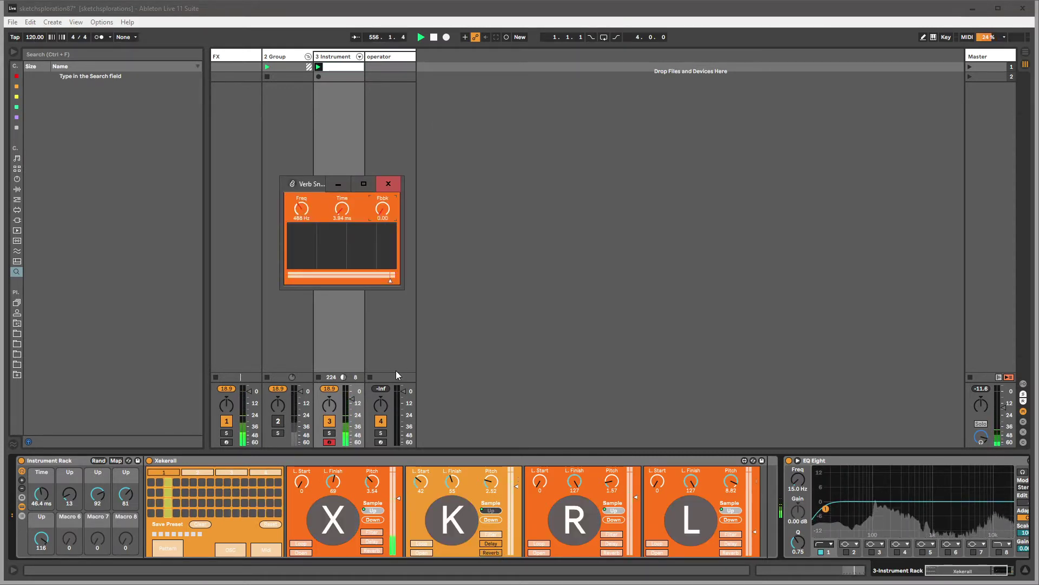
{"action": "left_click", "coordinate": [493, 550]}
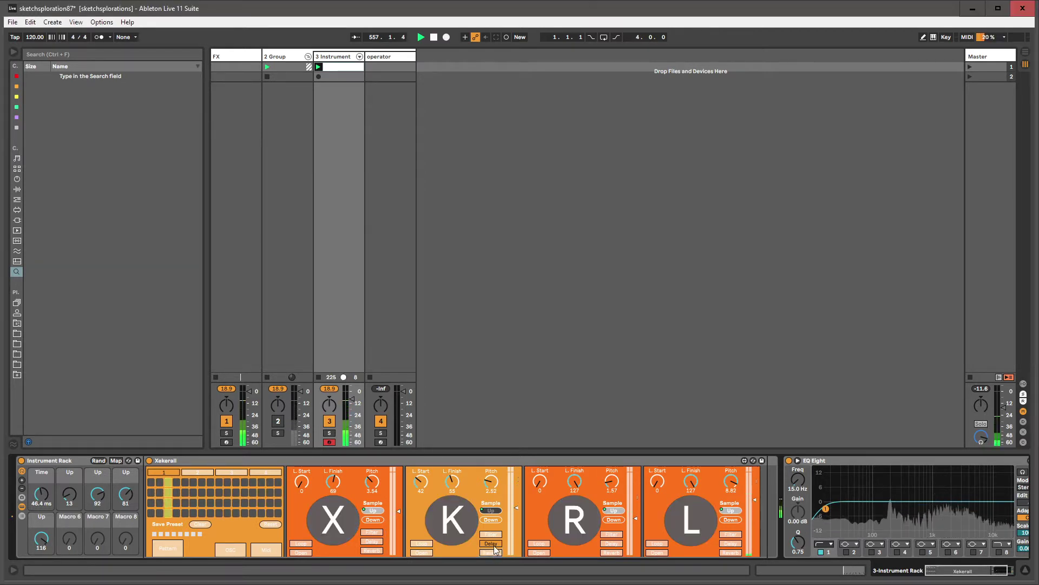
- Delete the Xekerall instrument rack, and save the Live Set with the !_M4l-various free downloads folder showing in the browser
{"action": "left_click", "coordinate": [380, 466]}
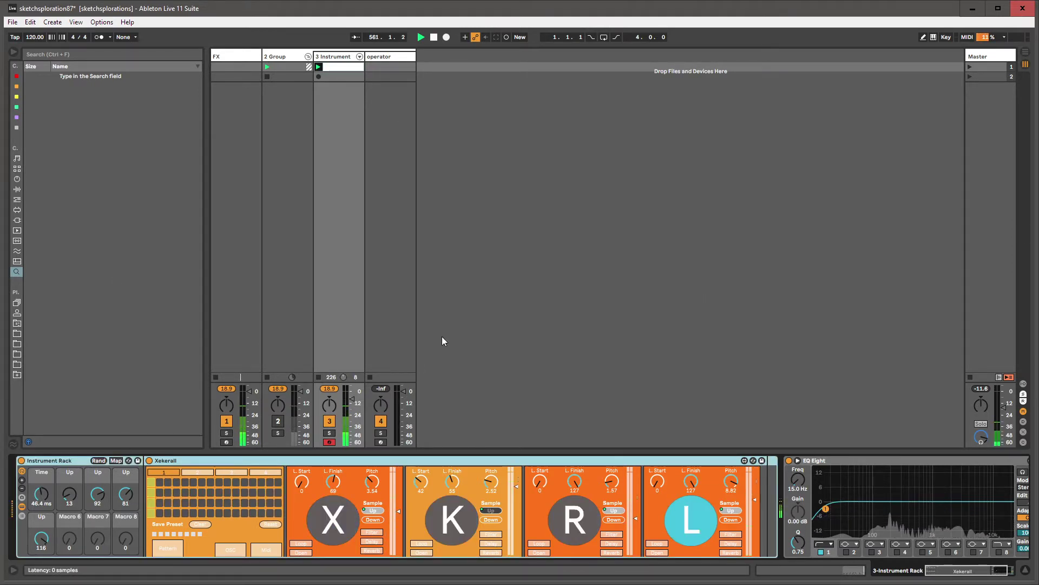
{"action": "key", "text": "Delete"}
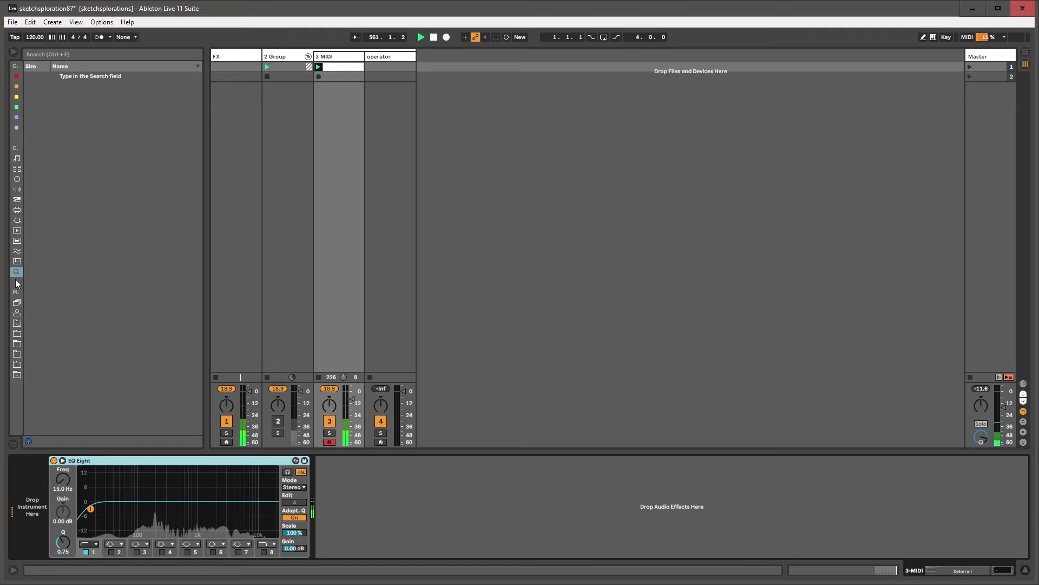
{"action": "left_click", "coordinate": [17, 333]}
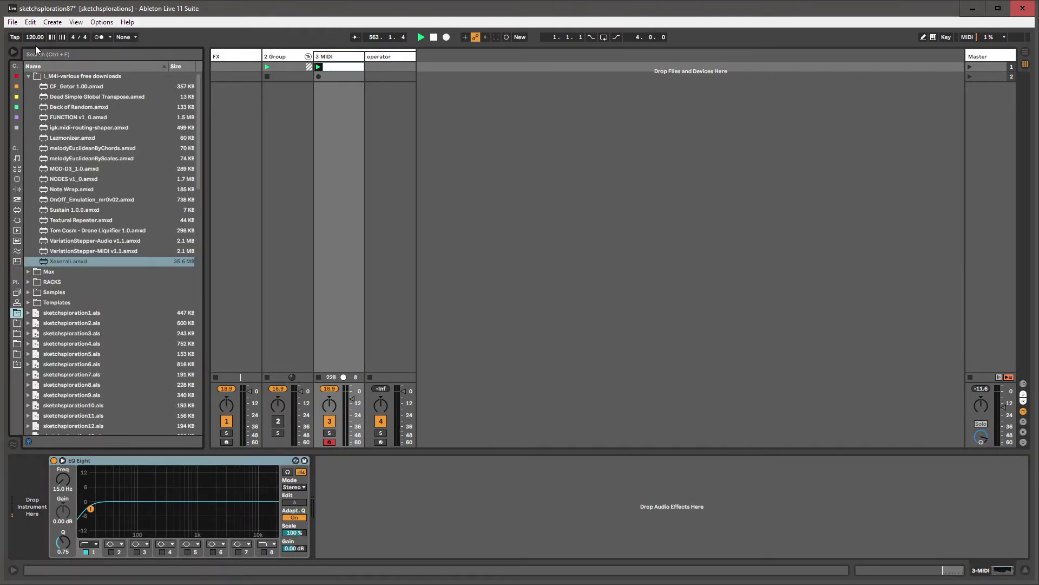
{"action": "left_click", "coordinate": [16, 23]}
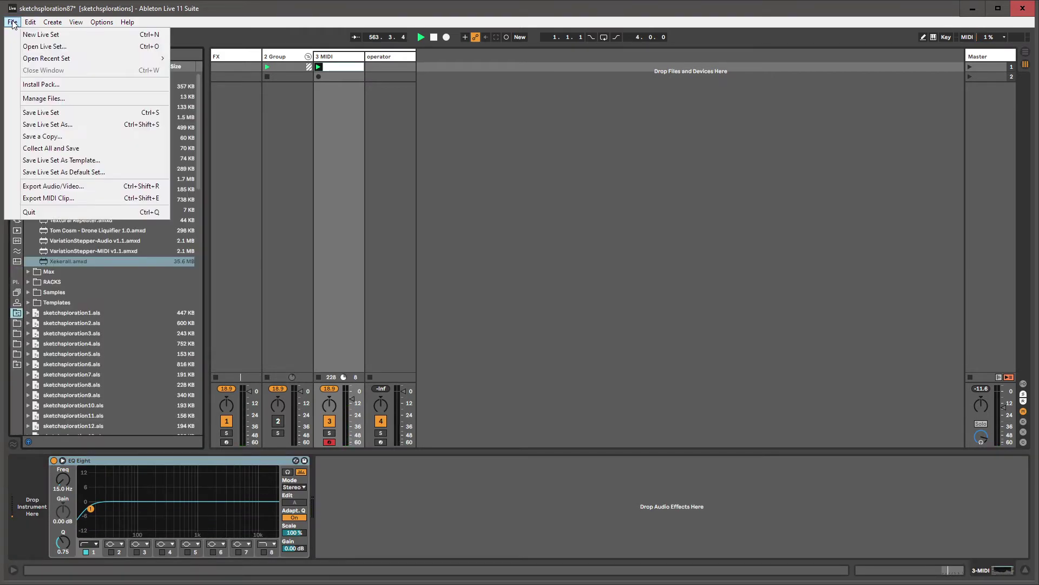
{"action": "left_click", "coordinate": [38, 111]}
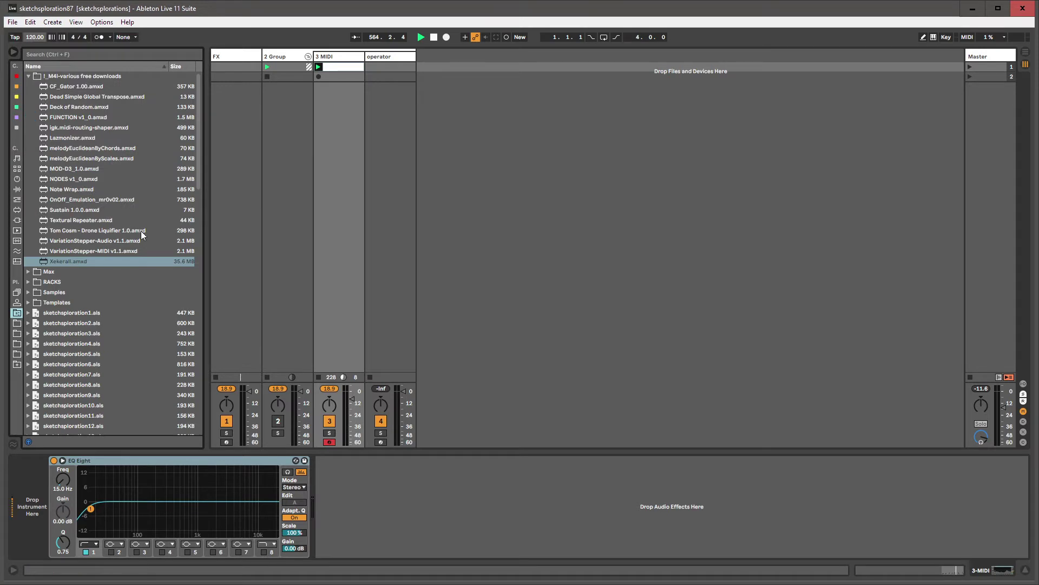
- Load Lazmonizer.amxd onto the MIDI track before EQ Eight, and delete the track's clip
{"action": "left_click", "coordinate": [72, 139]}
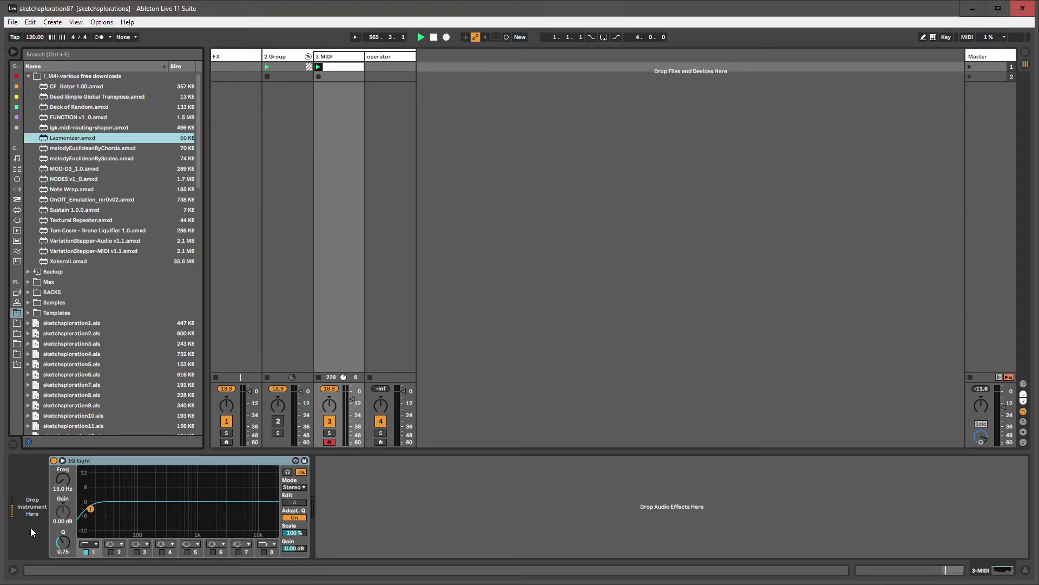
{"action": "left_click_drag", "start_coordinate": [29, 511], "coordinate": [30, 511]}
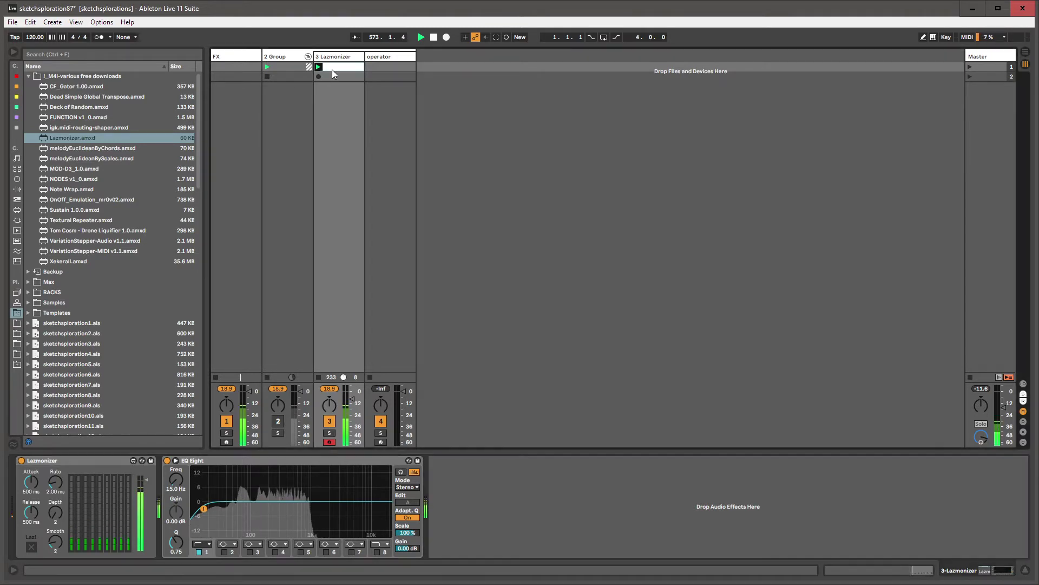
{"action": "key", "text": "Delete"}
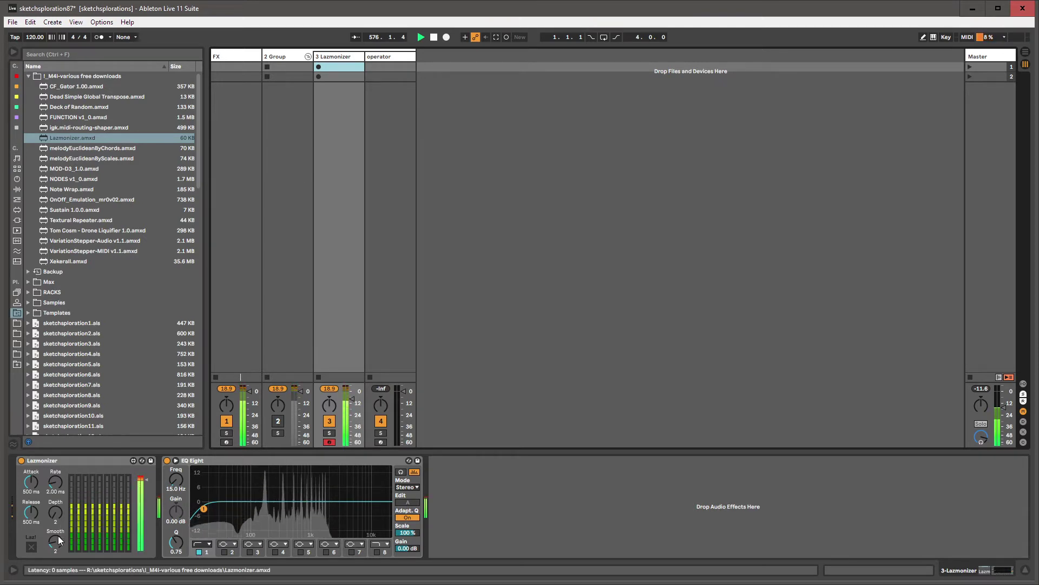
- Set Lazmonizer's Rate to 163 ms, Depth to 42 and Smooth to 94, and switch on the toggle below Release
{"action": "left_click_drag", "start_coordinate": [59, 485], "coordinate": [56, 533]}
{"action": "left_click", "coordinate": [30, 547]}
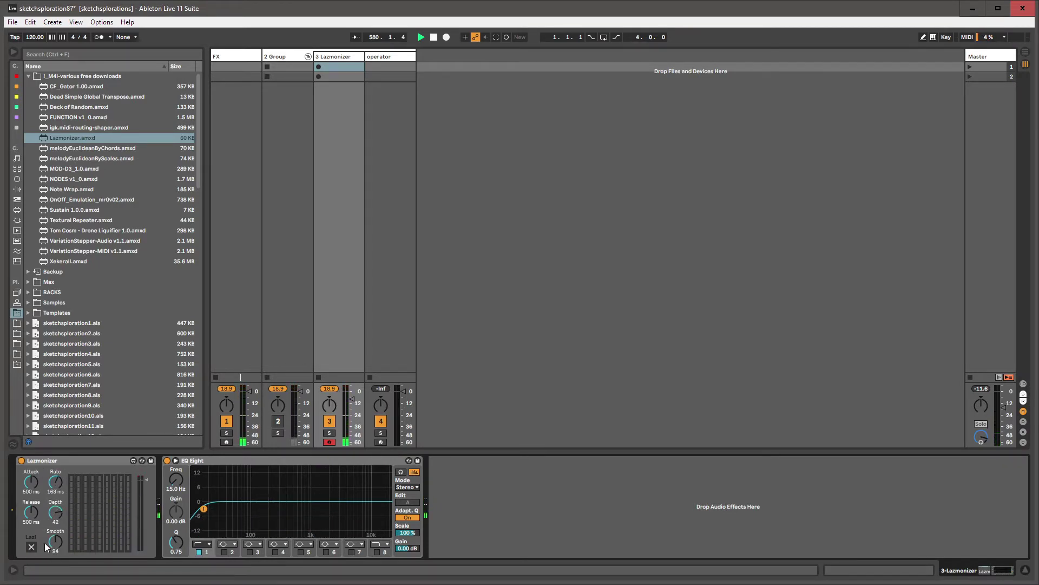
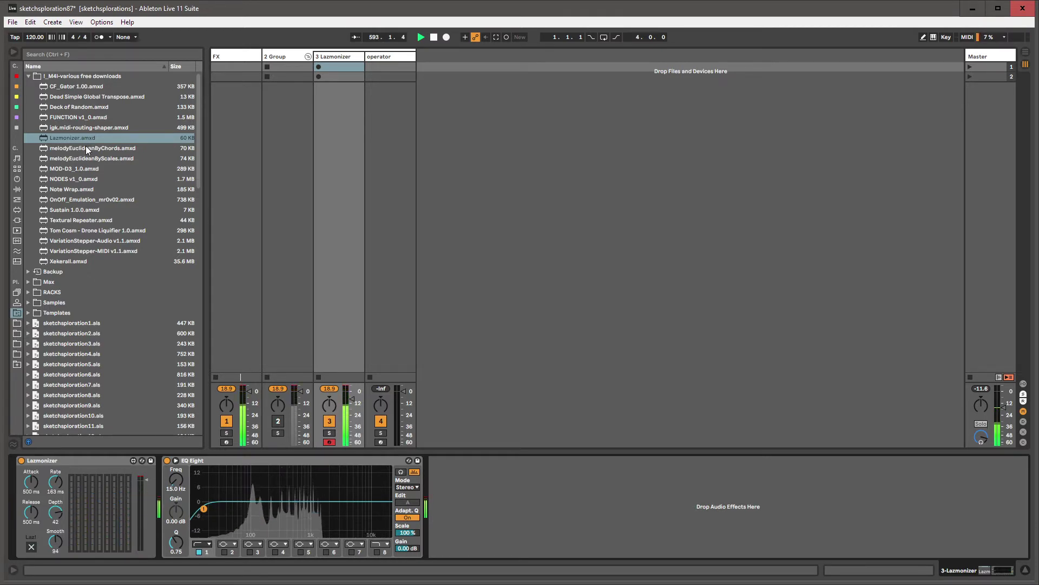
- Load melodyEuclideanByChords.amxd before Lazmonizer, set its octave to -1, and generate a new melody
{"action": "left_click_drag", "start_coordinate": [85, 145], "coordinate": [22, 481]}
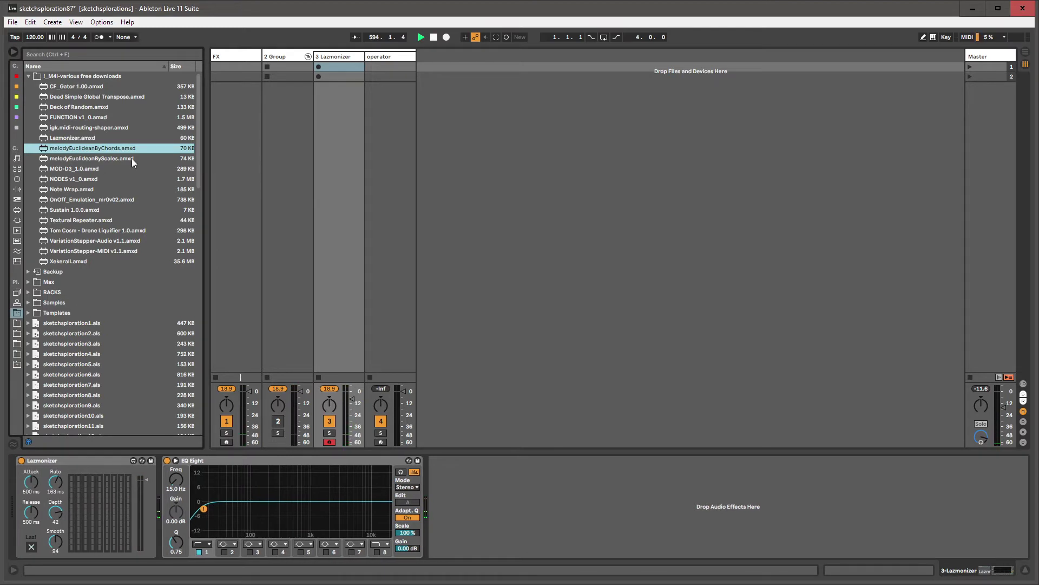
{"action": "left_click_drag", "start_coordinate": [2, 413], "coordinate": [16, 513]}
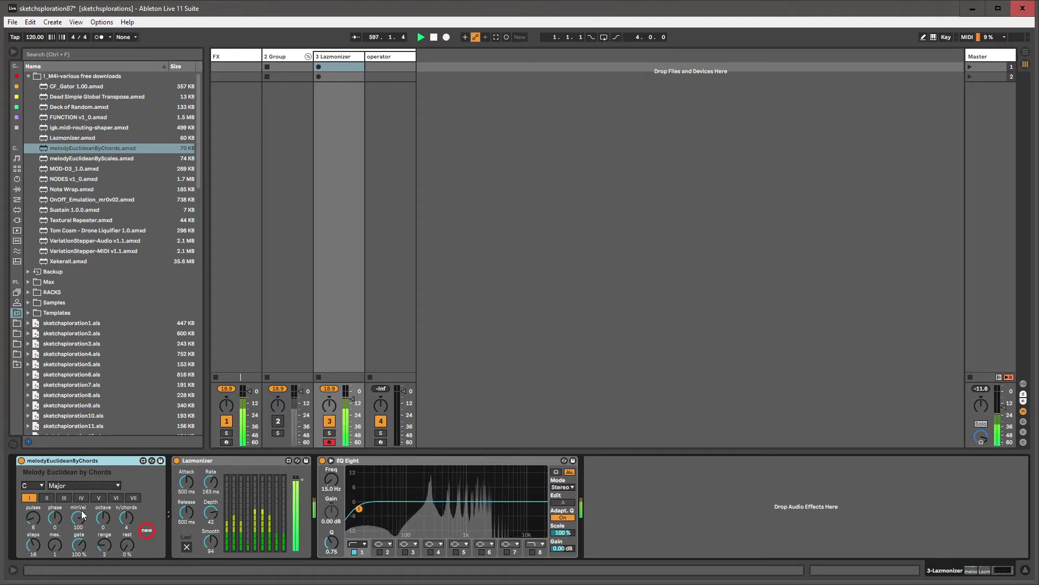
{"action": "left_click_drag", "start_coordinate": [110, 519], "coordinate": [154, 534]}
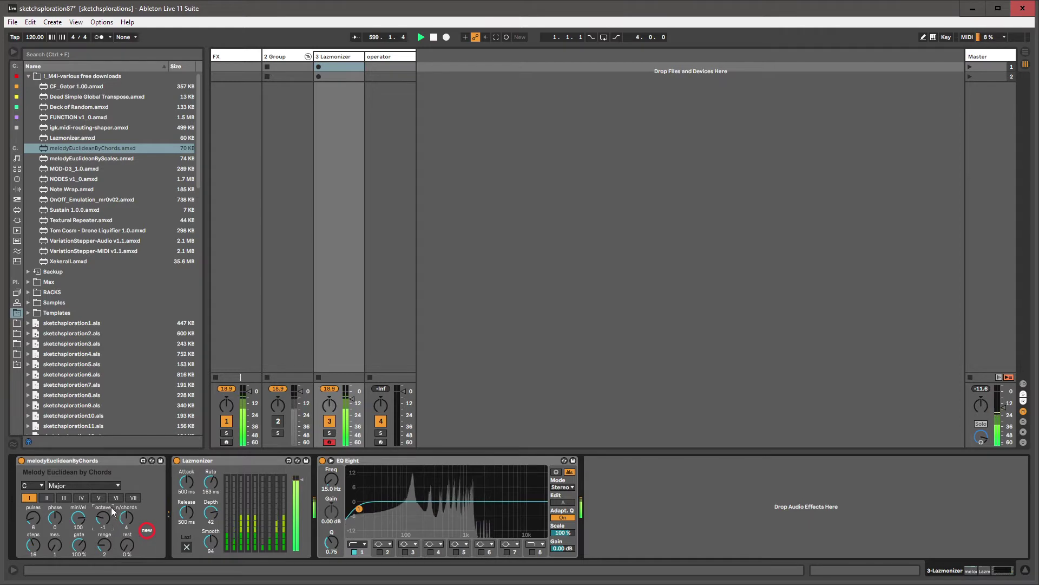
{"action": "left_click", "coordinate": [146, 531]}
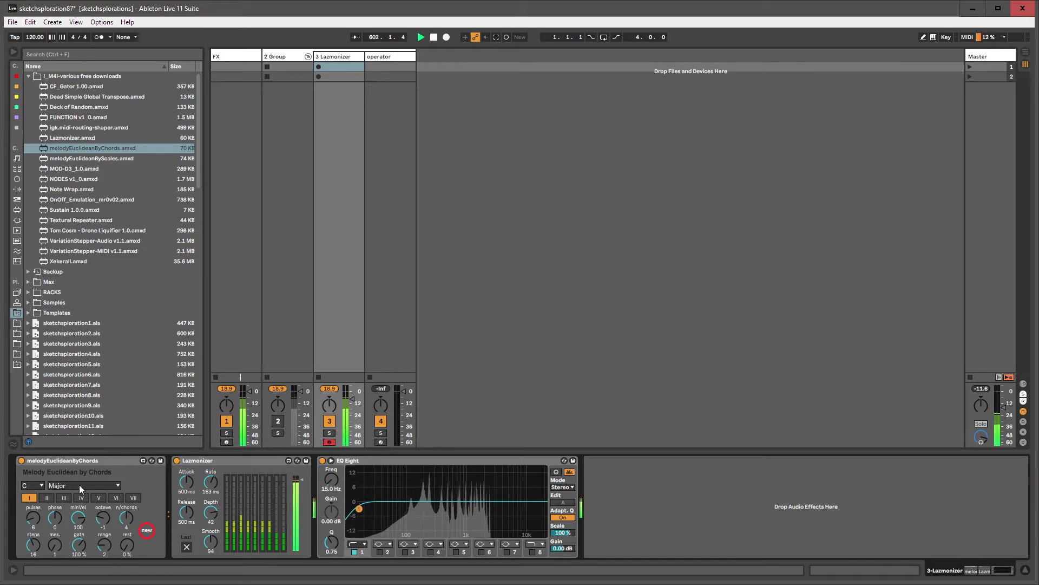
- Set Lazmonizer's Attack to 72.4 ms, Release to 6.95 ms, Rate to 783 ms and Depth to 50, and lower the track's volume
{"action": "left_click", "coordinate": [211, 467]}
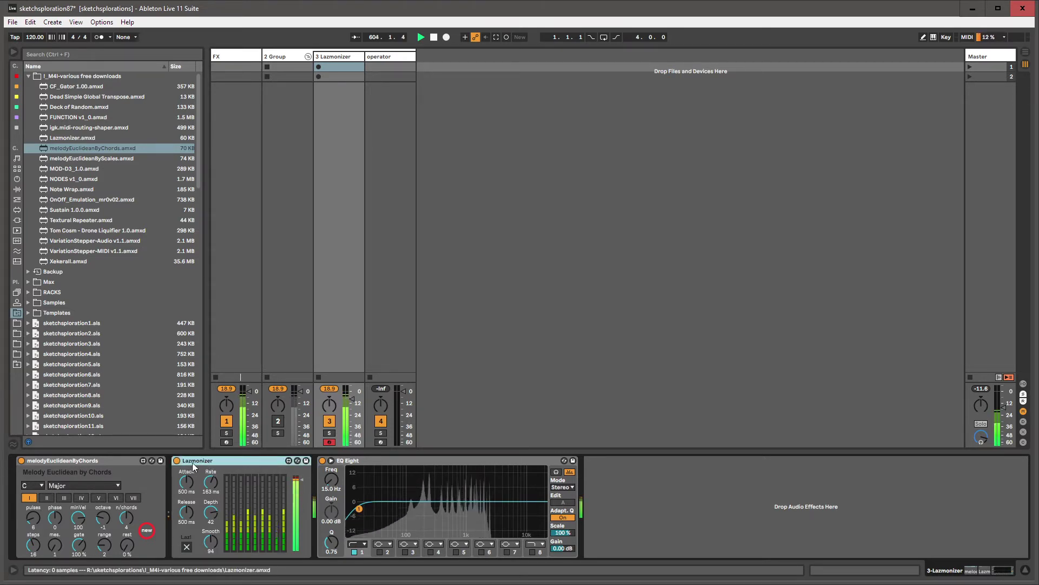
{"action": "left_click_drag", "start_coordinate": [193, 490], "coordinate": [211, 471]}
{"action": "mouse_move", "coordinate": [211, 513]}
{"action": "left_mouse_down"}
{"action": "mouse_move", "coordinate": [210, 500]}
{"action": "mouse_move", "coordinate": [210, 510]}
{"action": "left_mouse_up"}
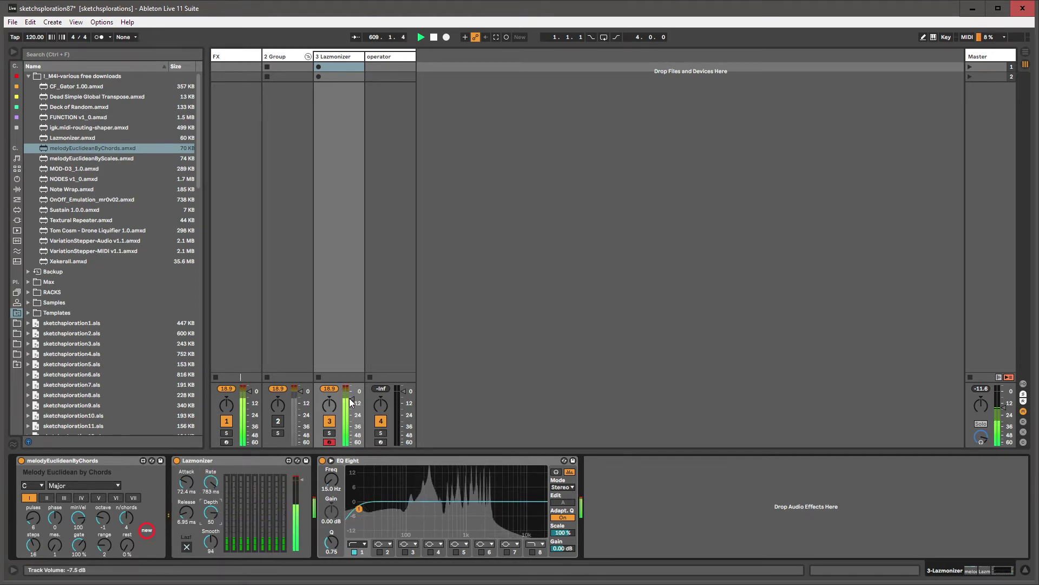
{"action": "left_click_drag", "start_coordinate": [352, 400], "coordinate": [352, 404]}
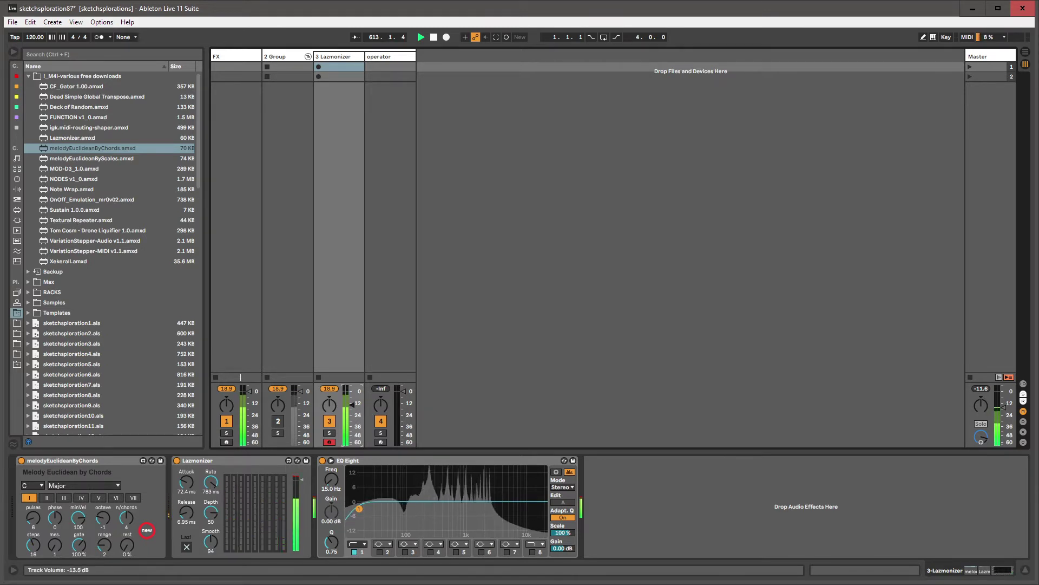
{"action": "left_click_drag", "start_coordinate": [362, 411], "coordinate": [361, 407]}
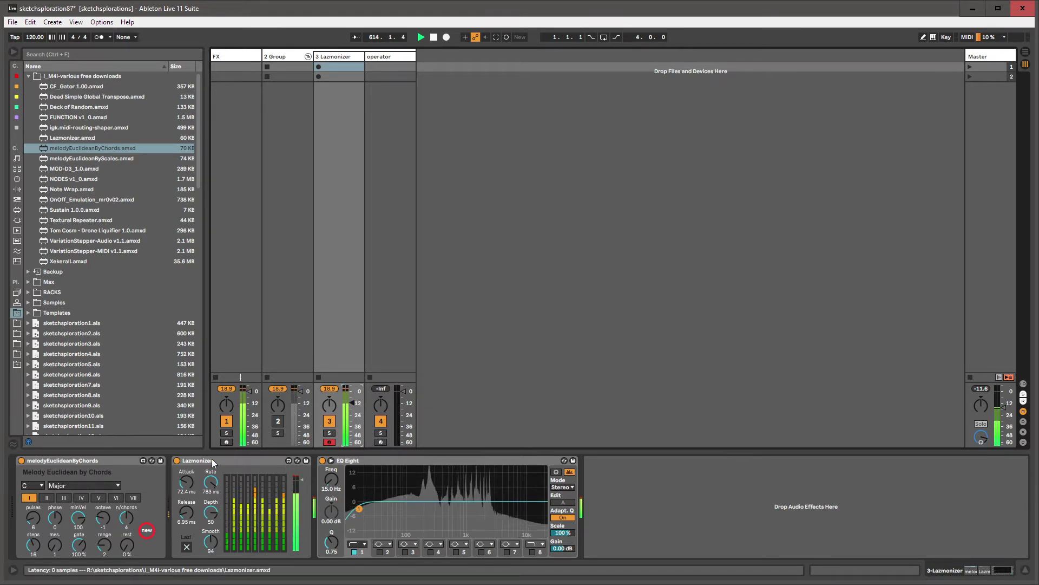
- Go over the three devices in the chain, and set melodyEuclideanByChords to phase 11, minVel 45 and octave -2
{"action": "left_click", "coordinate": [128, 461]}
{"action": "left_click", "coordinate": [243, 461]}
{"action": "left_click", "coordinate": [358, 461]}
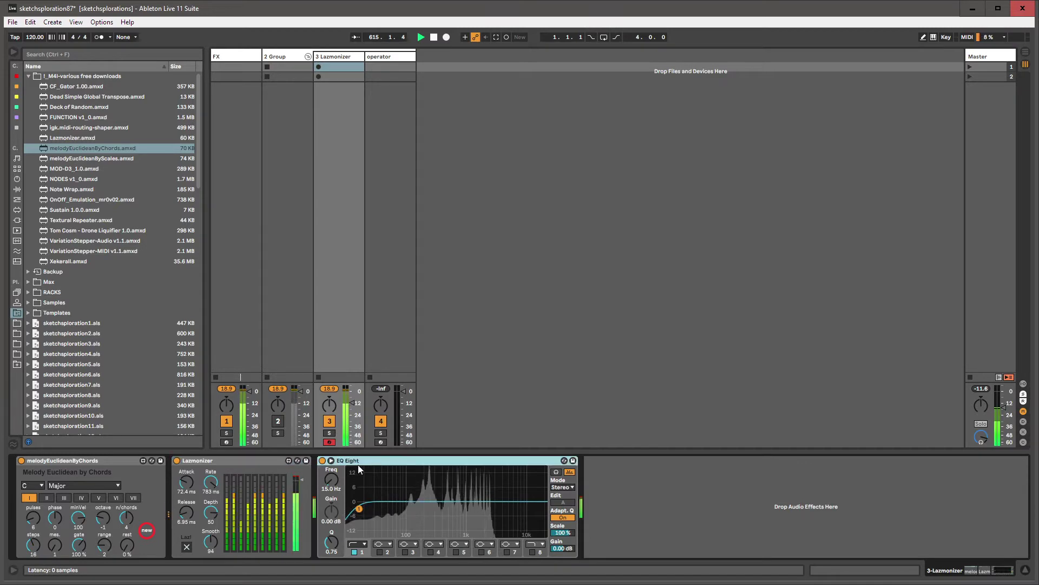
{"action": "left_click_drag", "start_coordinate": [55, 518], "coordinate": [103, 528]}
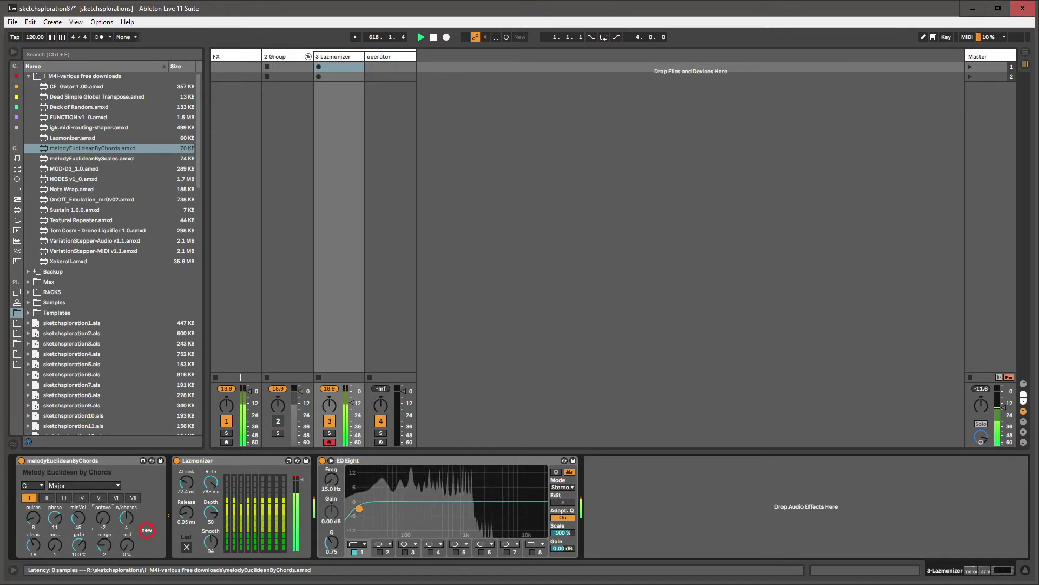
- Look through the devices in the !_M4l-various free downloads folder, including NODES, Note Wrap, Xekerall, Deck of Random and igk.midi-routing-shaper
{"action": "left_click", "coordinate": [77, 178]}
{"action": "left_click", "coordinate": [73, 191]}
{"action": "left_click", "coordinate": [76, 204]}
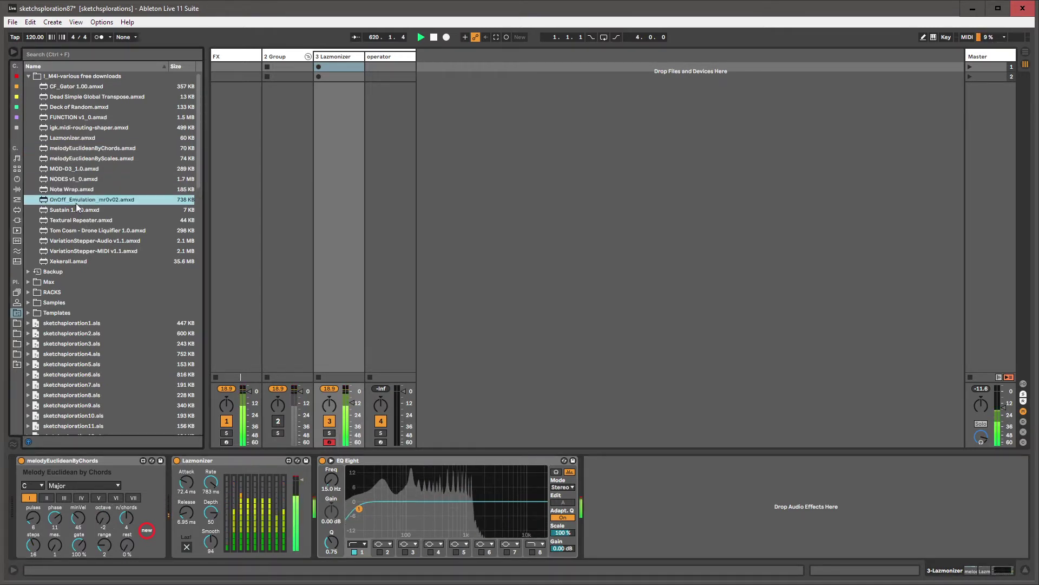
{"action": "left_click", "coordinate": [76, 210]}
{"action": "left_click", "coordinate": [74, 220]}
{"action": "left_click", "coordinate": [75, 251]}
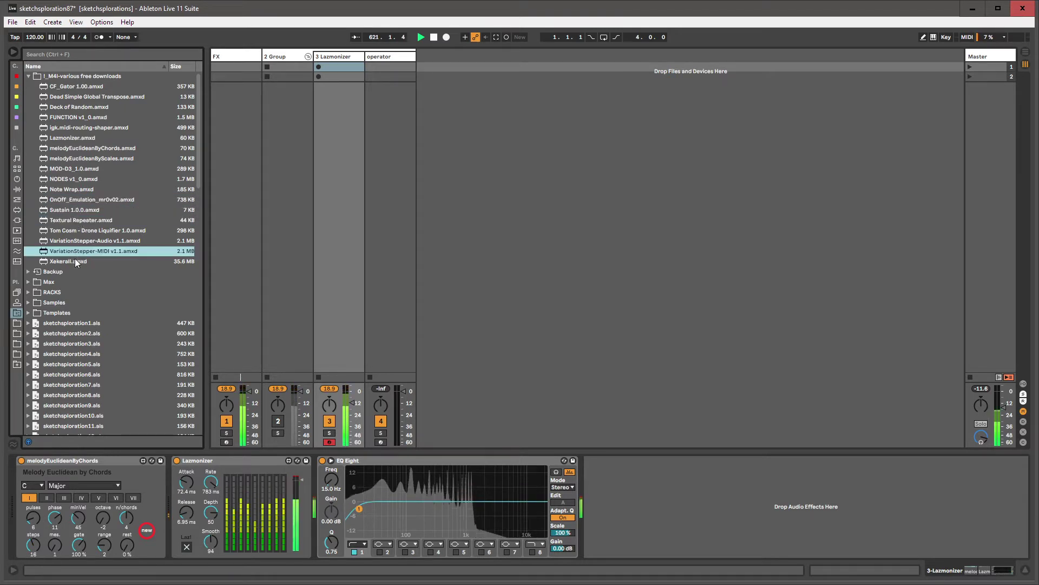
{"action": "left_click", "coordinate": [73, 261]}
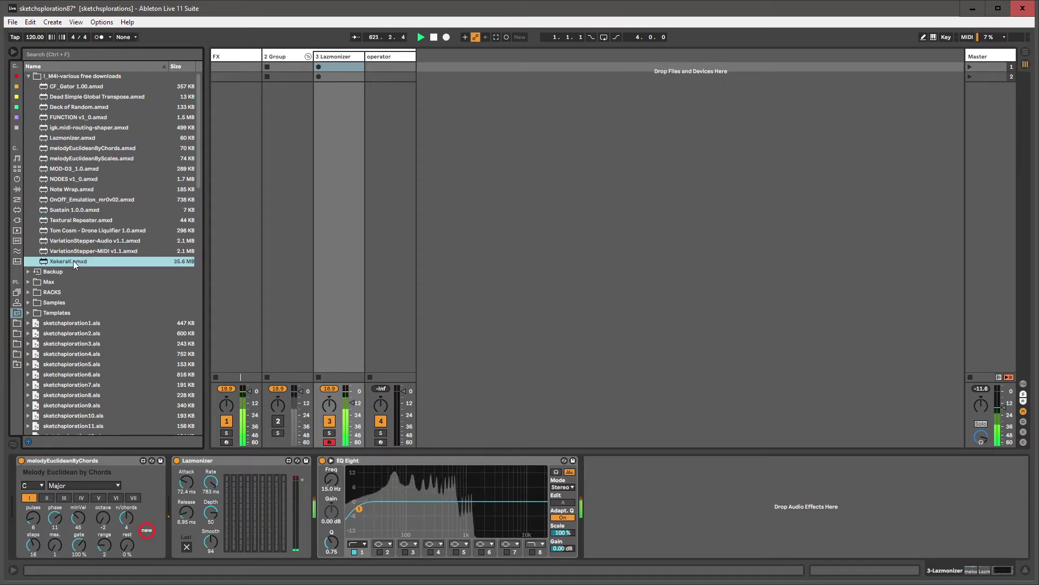
{"action": "left_click", "coordinate": [64, 87]}
{"action": "key", "text": "Down"}
{"action": "key", "text": "Down"}
{"action": "key", "text": "Down"}
{"action": "key", "text": "Down"}
{"action": "key", "text": "Down"}
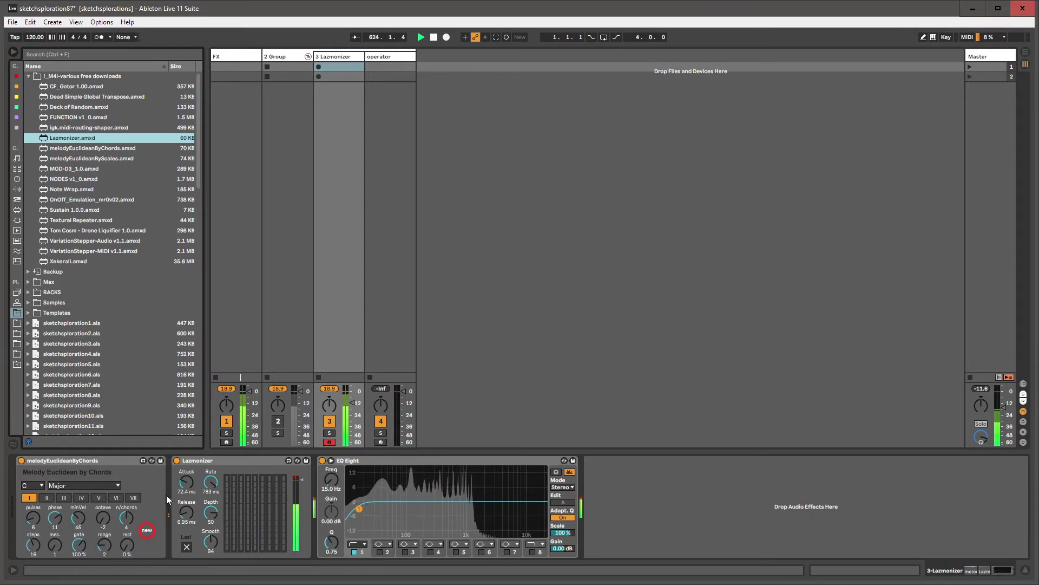
{"action": "left_click", "coordinate": [68, 107]}
{"action": "left_click", "coordinate": [70, 118]}
{"action": "left_click", "coordinate": [71, 128]}
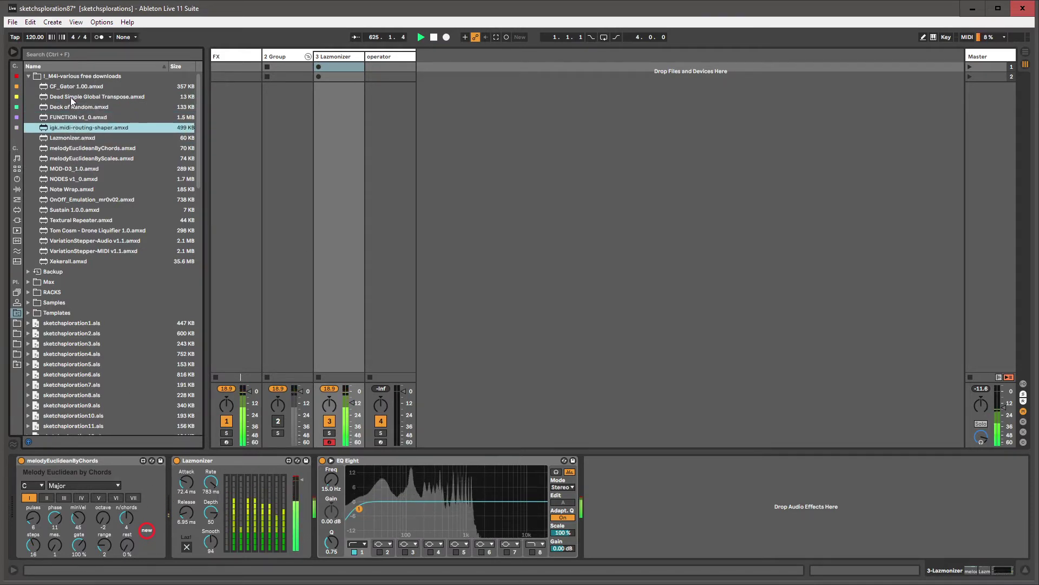
- Load CF_Gator 1.00.amxd after EQ Eight, and raise Lazmonizer's Release to 813 ms
{"action": "left_click", "coordinate": [73, 87]}
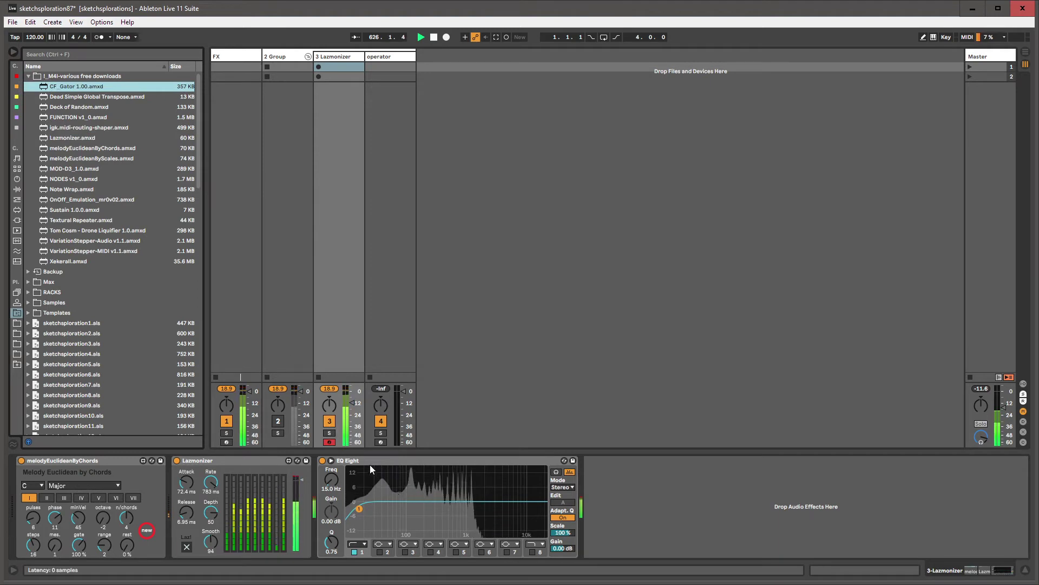
{"action": "left_click_drag", "start_coordinate": [85, 89], "coordinate": [622, 467]}
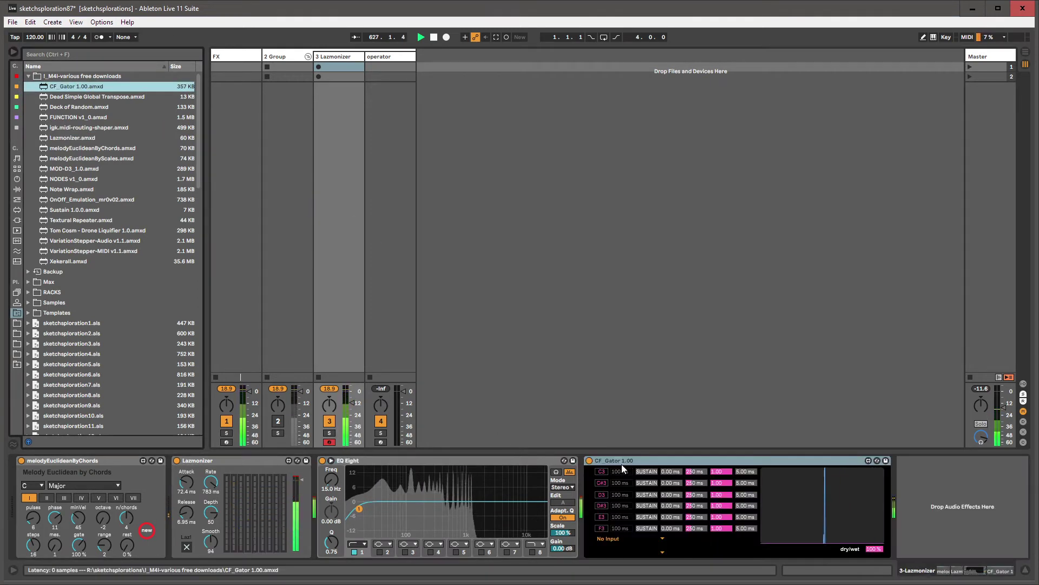
{"action": "left_click", "coordinate": [630, 463]}
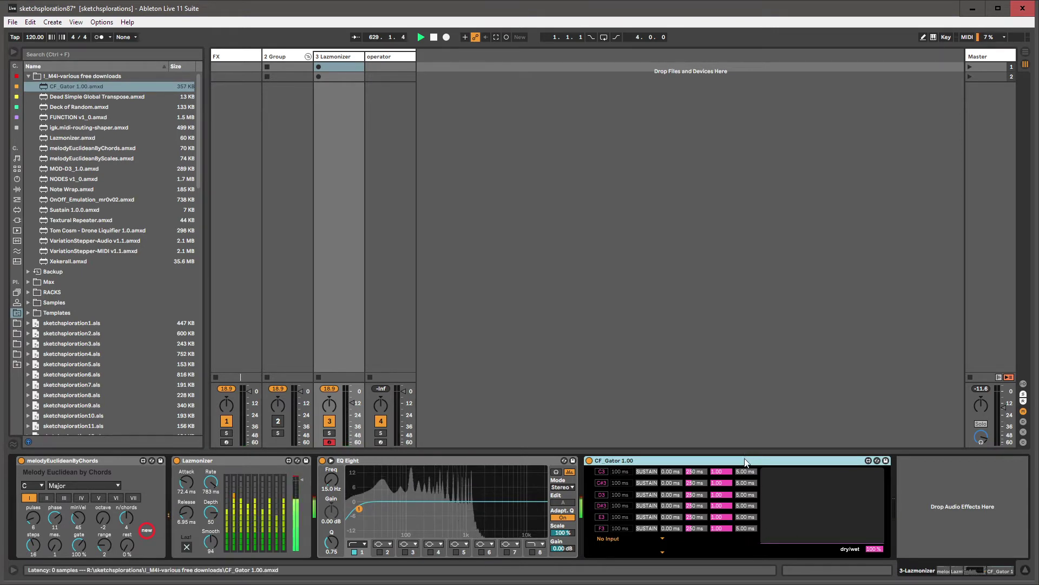
{"action": "left_click_drag", "start_coordinate": [191, 519], "coordinate": [191, 477]}
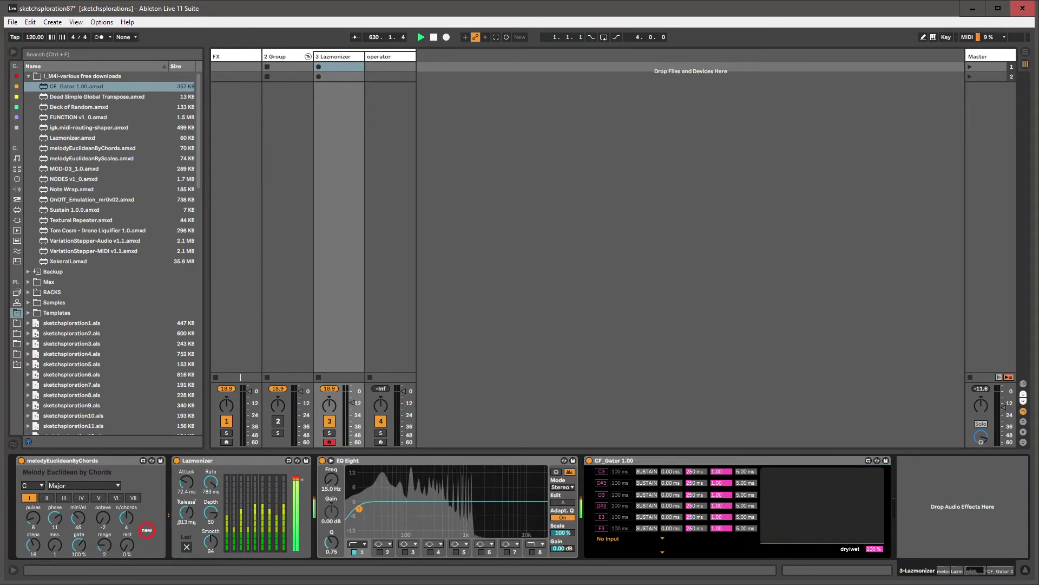
- Route 3-Lazmonizer into CF_Gator's input, trying the Pre FX source point, and delete the operator track
{"action": "left_click", "coordinate": [625, 538]}
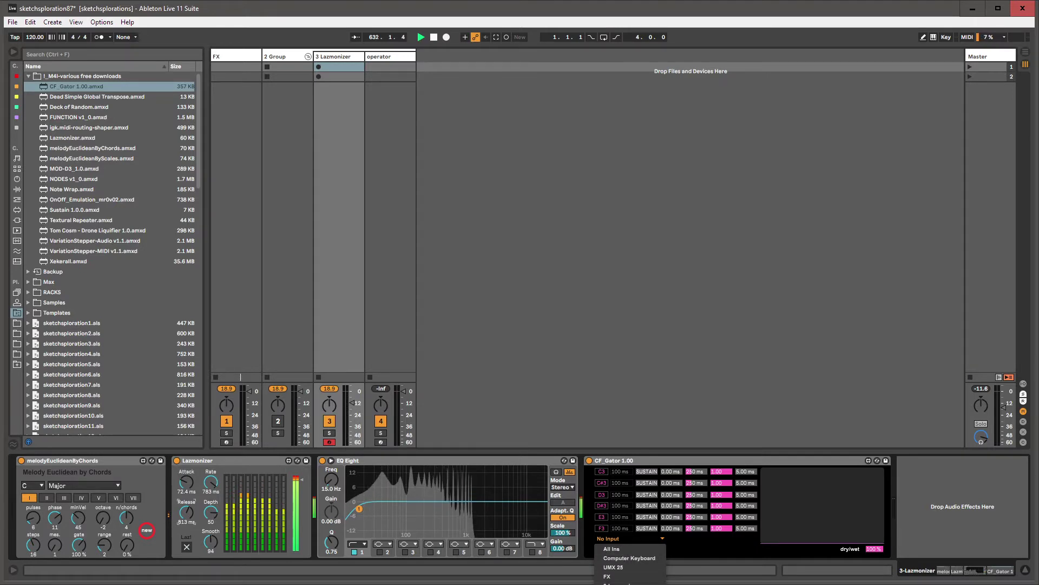
{"action": "left_click", "coordinate": [615, 583]}
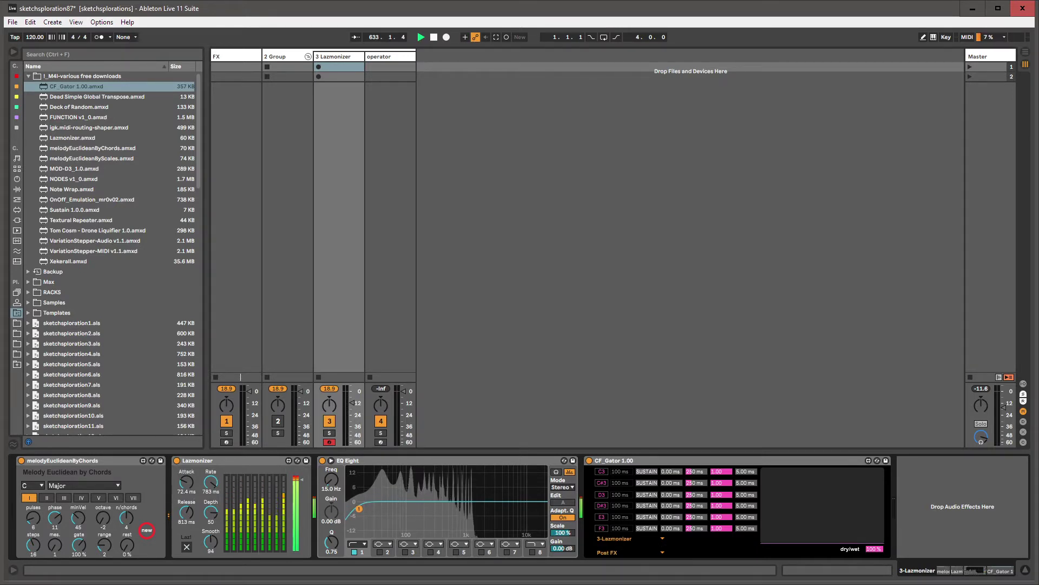
{"action": "left_click", "coordinate": [408, 60]}
{"action": "key", "text": "Delete"}
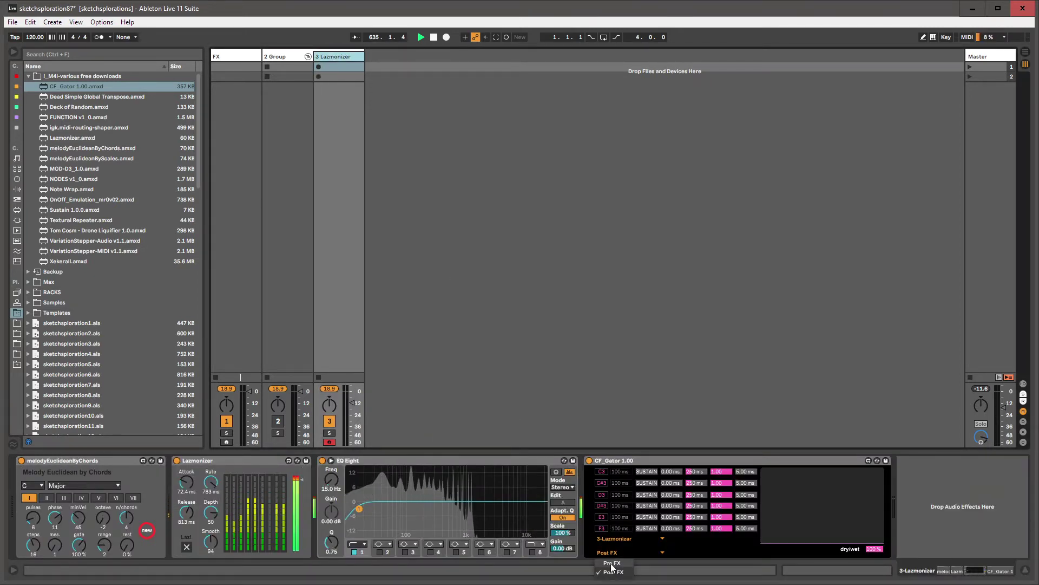
{"action": "left_click", "coordinate": [612, 563]}
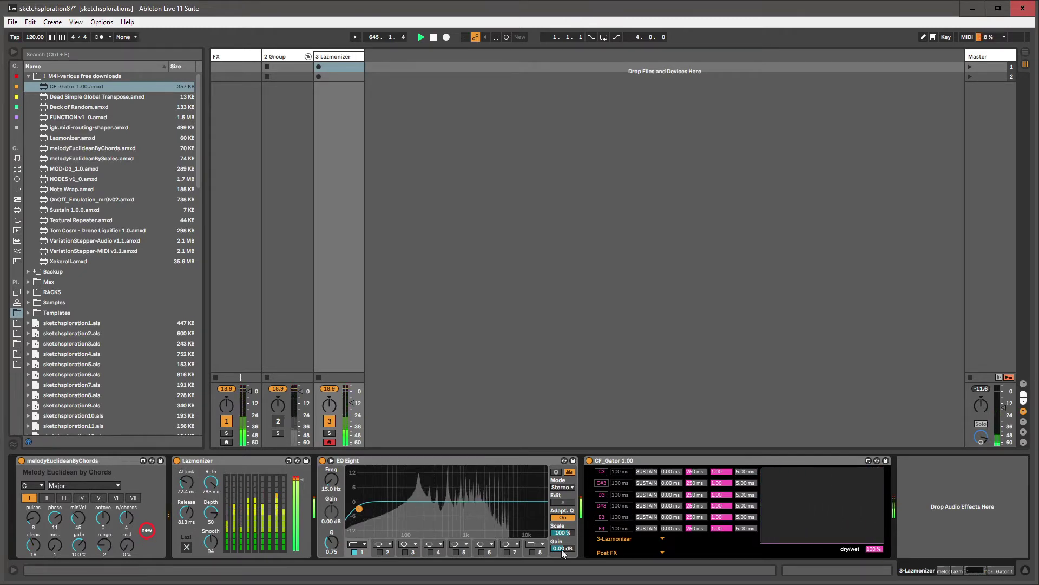
- Audition chords II, V and III in melodyEuclideanByChords, and return to chord I
{"action": "left_click", "coordinate": [46, 497]}
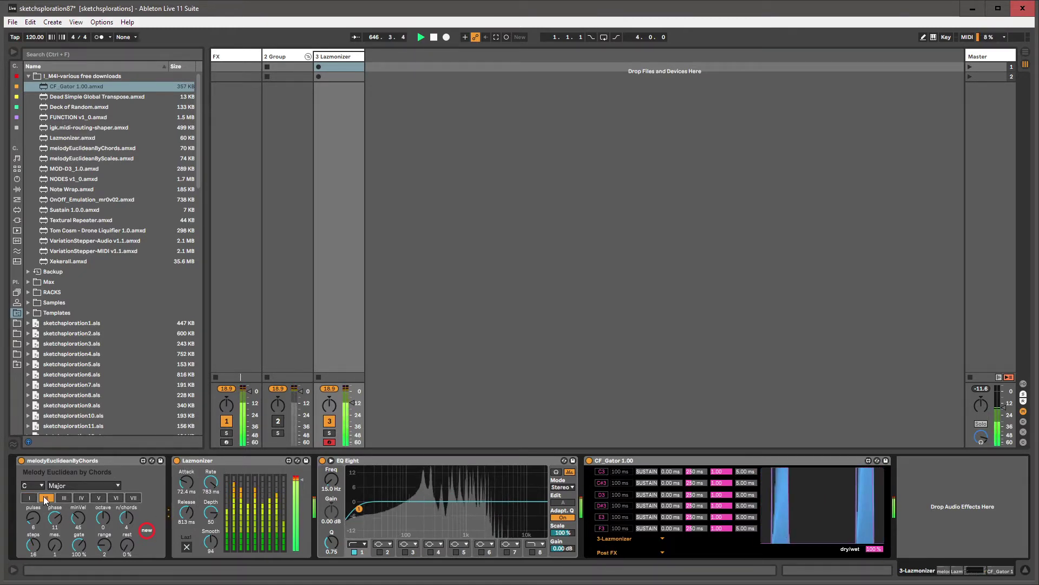
{"action": "left_click", "coordinate": [98, 498]}
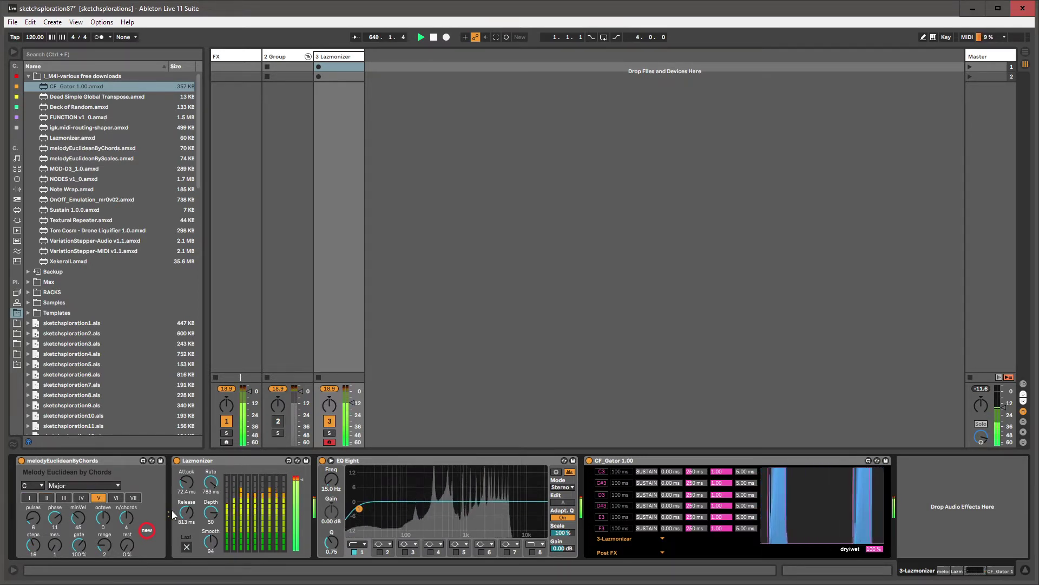
{"action": "left_click", "coordinate": [64, 498]}
{"action": "left_click", "coordinate": [30, 498]}
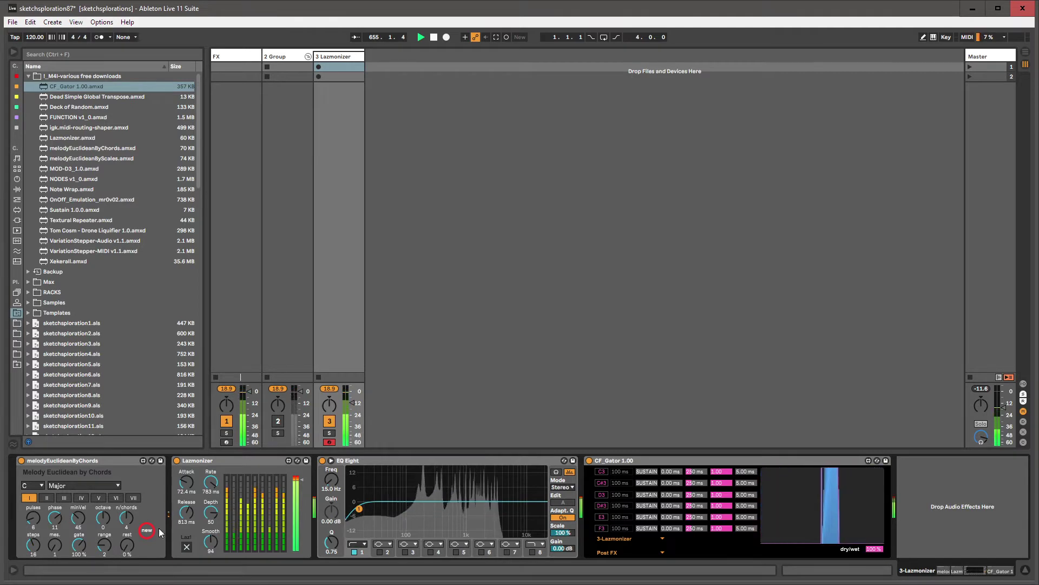
- Insert a MIDI track after the Lazmonizer track, create an empty clip in its first slot, and return to the Lazmonizer track's devices
{"action": "left_click", "coordinate": [620, 557]}
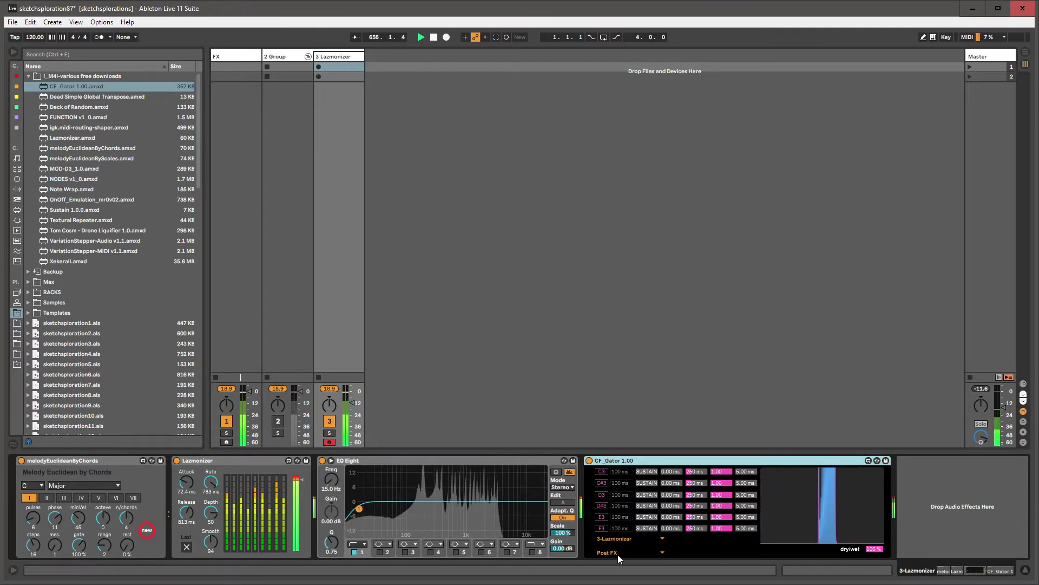
{"action": "left_click", "coordinate": [333, 57]}
{"action": "key", "text": "ctrl+shift+t"}
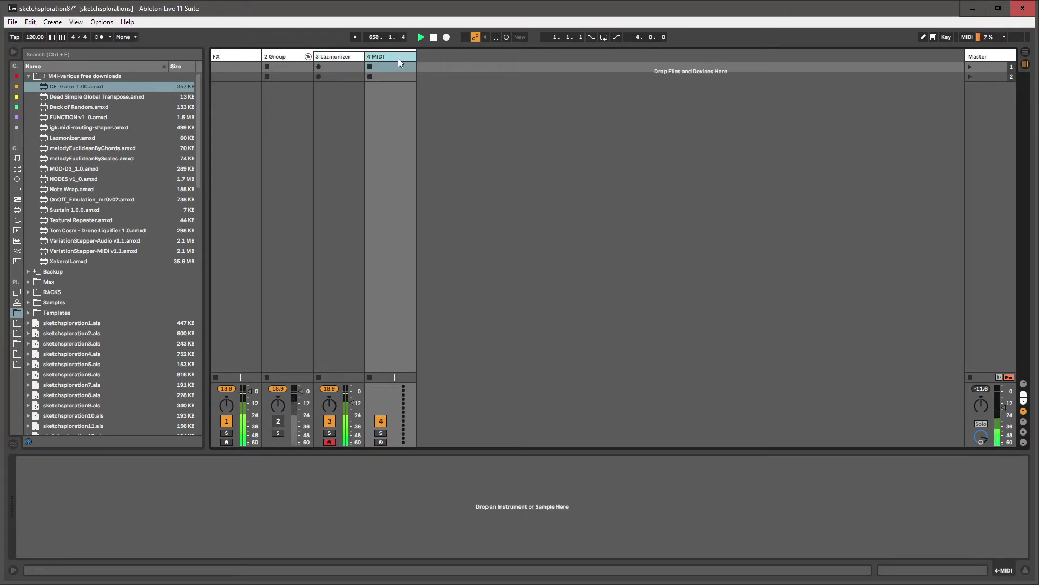
{"action": "double_click", "coordinate": [387, 67]}
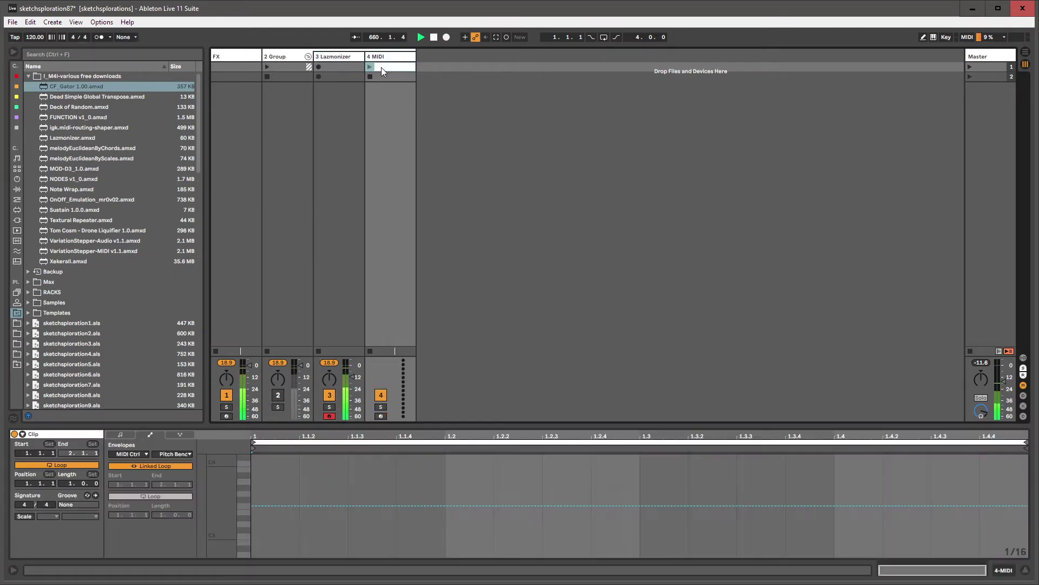
{"action": "key", "text": "Left"}
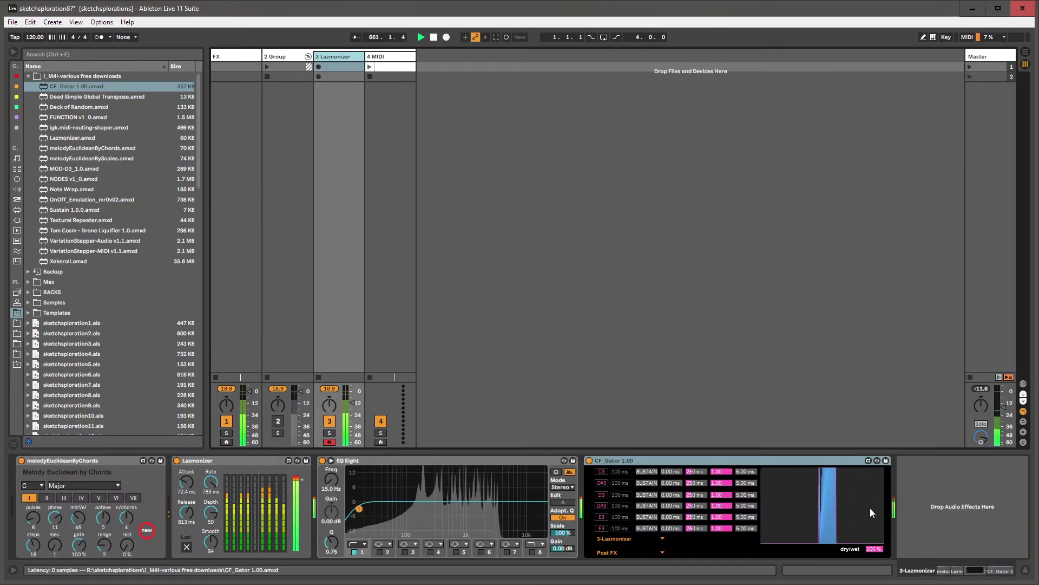
- Load the !-GrainDelay rack after CF_Gator, setting its D<>W to 127 and Pitch to -12.0
{"action": "key", "text": "ctrl+f"}
{"action": "type", "text": "!graindelay"}
{"action": "key", "text": "Return"}
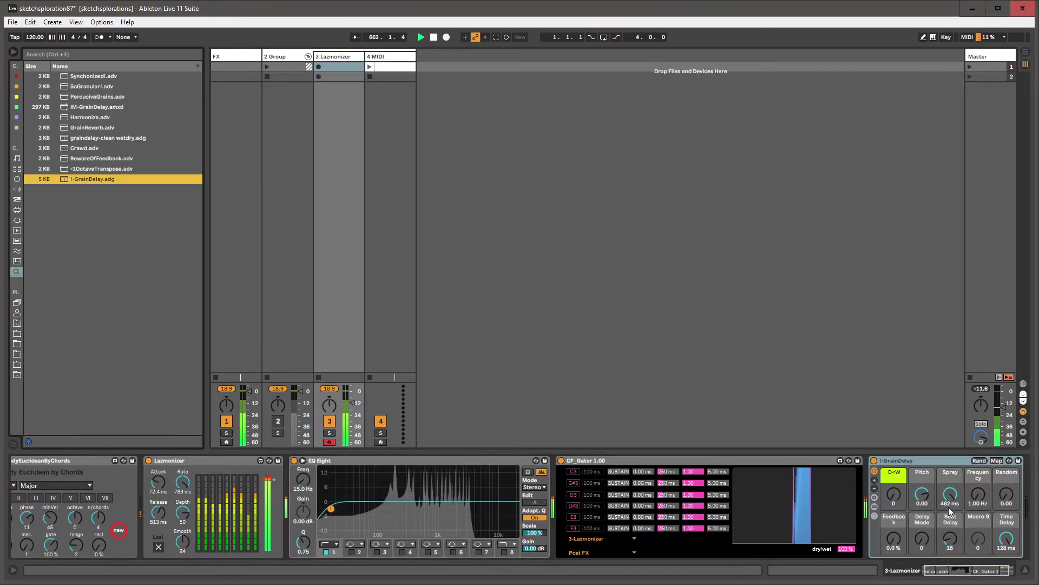
{"action": "key", "text": "Escape"}
{"action": "left_click", "coordinate": [919, 495]}
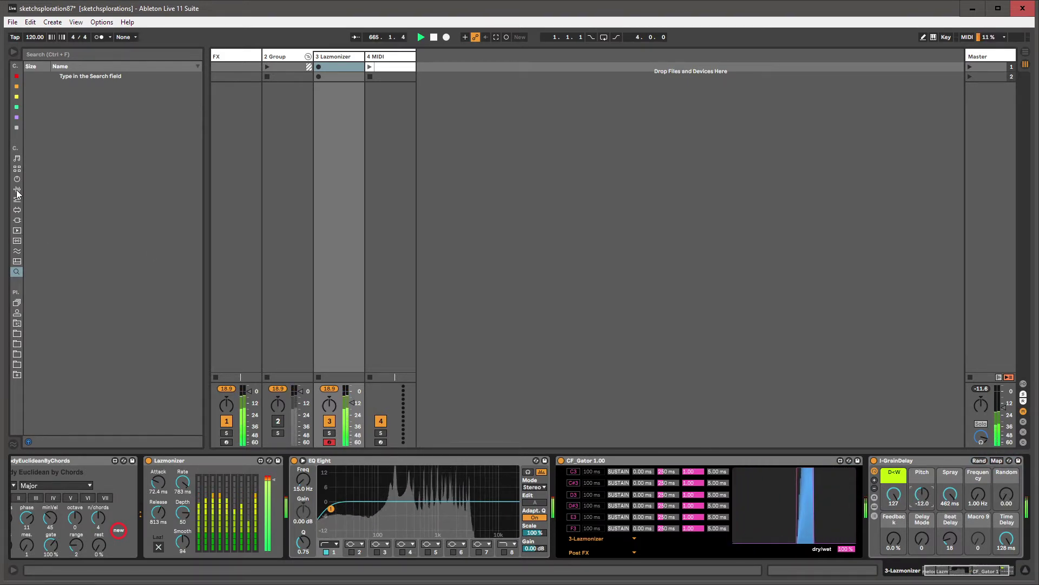
- Set Lazmonizer's Smooth to 194, Rate to 197 ms and Release to 1.75 s
{"action": "left_click", "coordinate": [16, 312]}
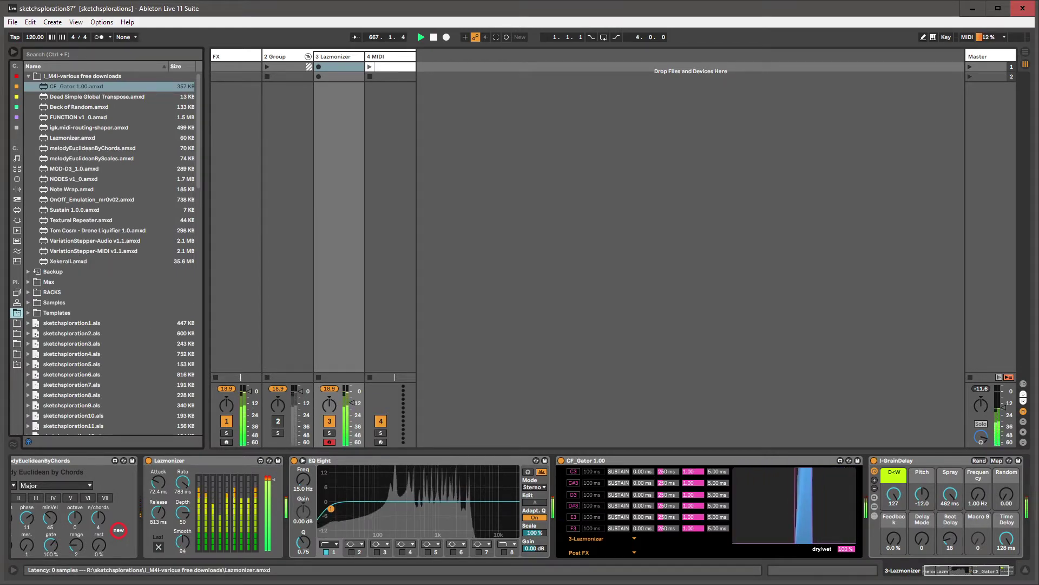
{"action": "left_click_drag", "start_coordinate": [182, 542], "coordinate": [183, 520]}
{"action": "mouse_move", "coordinate": [182, 482]}
{"action": "left_mouse_down"}
{"action": "mouse_move", "coordinate": [182, 507]}
{"action": "mouse_move", "coordinate": [158, 498]}
{"action": "mouse_move", "coordinate": [188, 501]}
{"action": "left_mouse_up"}
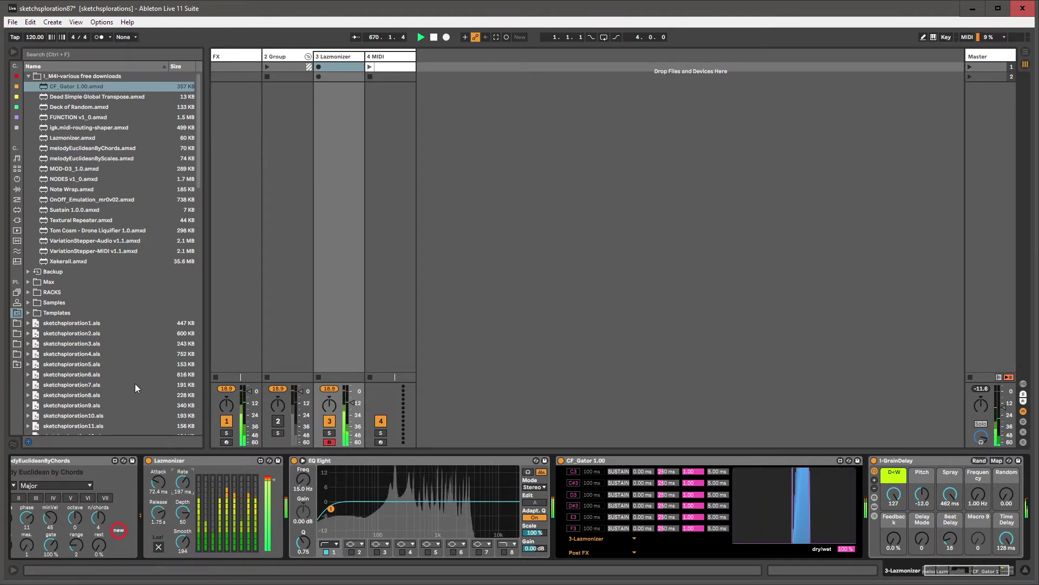
- Load Textural Repeater.amxd from the free downloads folder after !-GrainDelay, and lower its Dry level to -inf dB
{"action": "left_click", "coordinate": [64, 261]}
{"action": "double_click", "coordinate": [89, 221]}
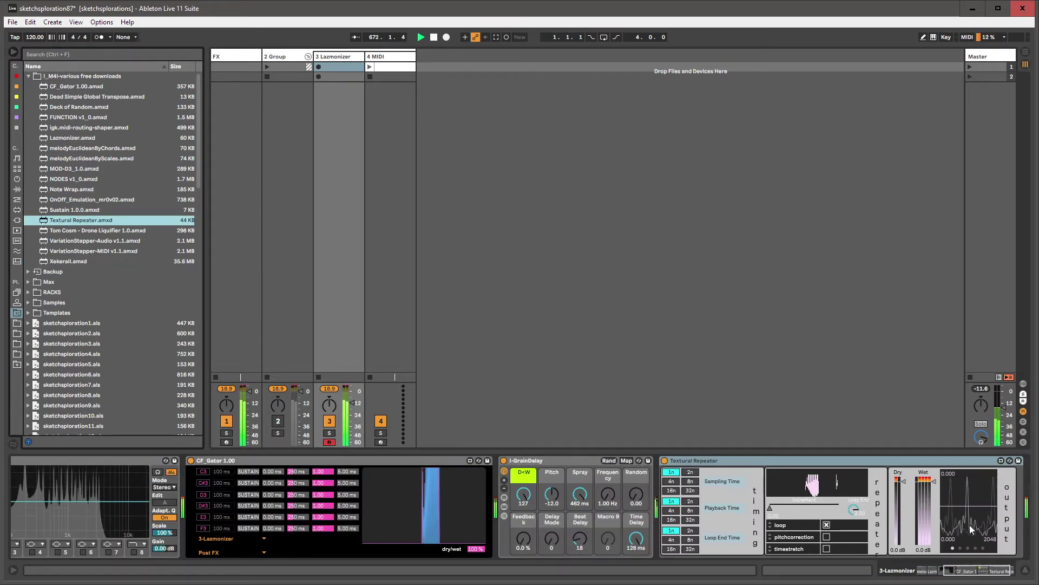
{"action": "left_click", "coordinate": [962, 572]}
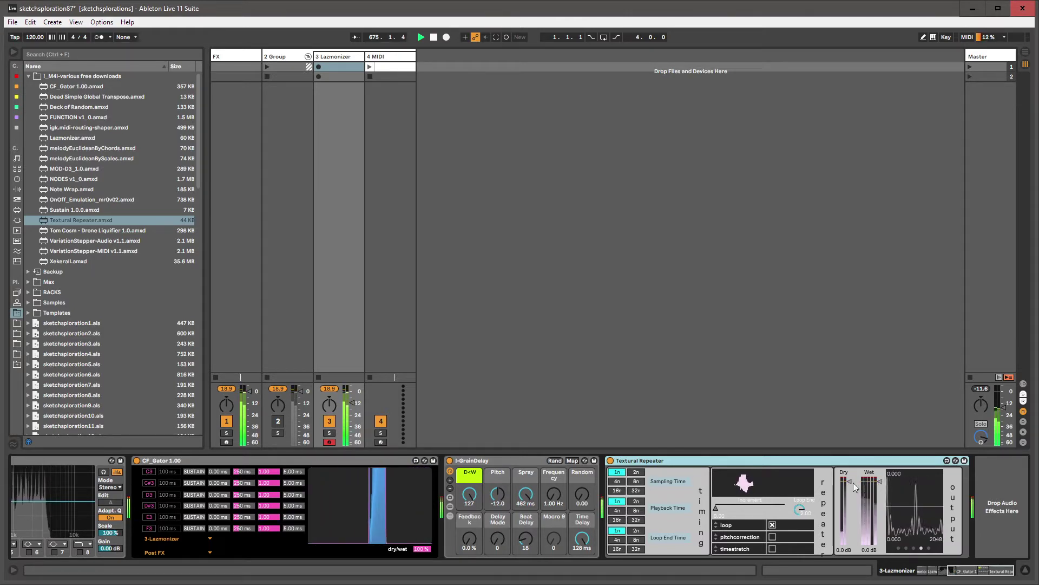
{"action": "left_click_drag", "start_coordinate": [855, 486], "coordinate": [855, 511]}
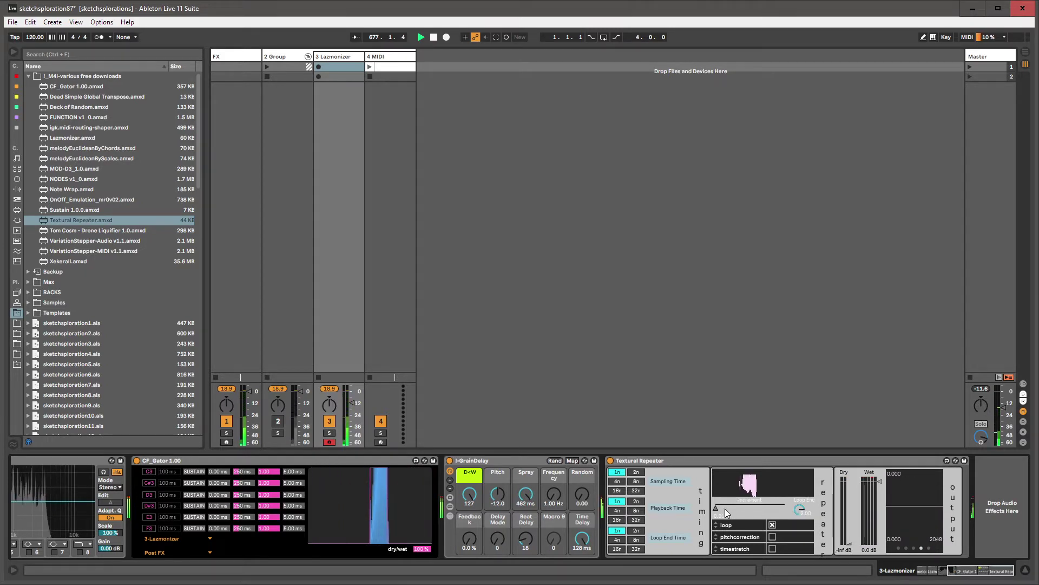
- Replace Textural Repeater's loop parameter with Slur time and set it to 7.13
{"action": "left_click", "coordinate": [730, 526]}
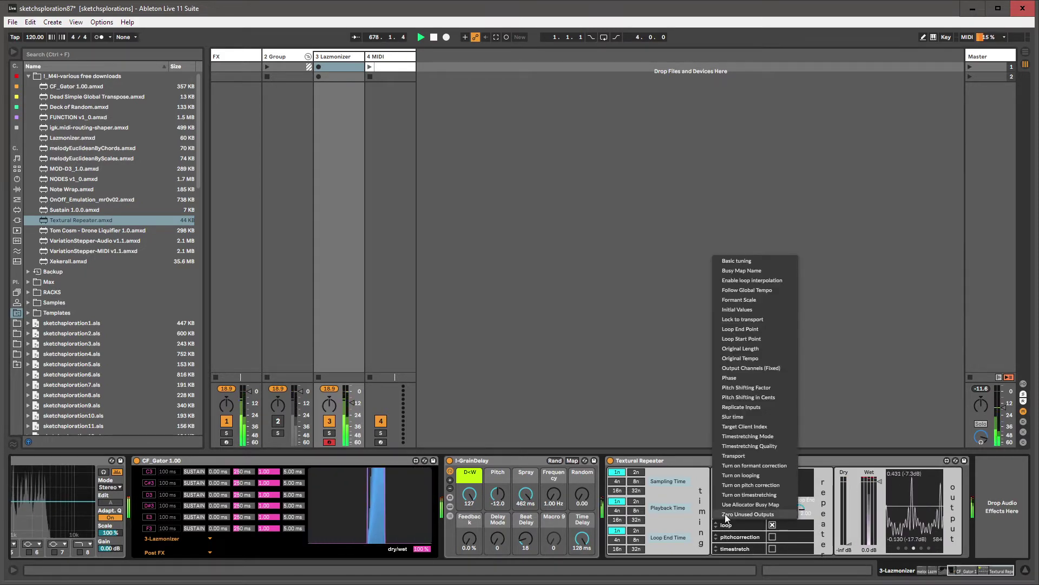
{"action": "left_click", "coordinate": [756, 417]}
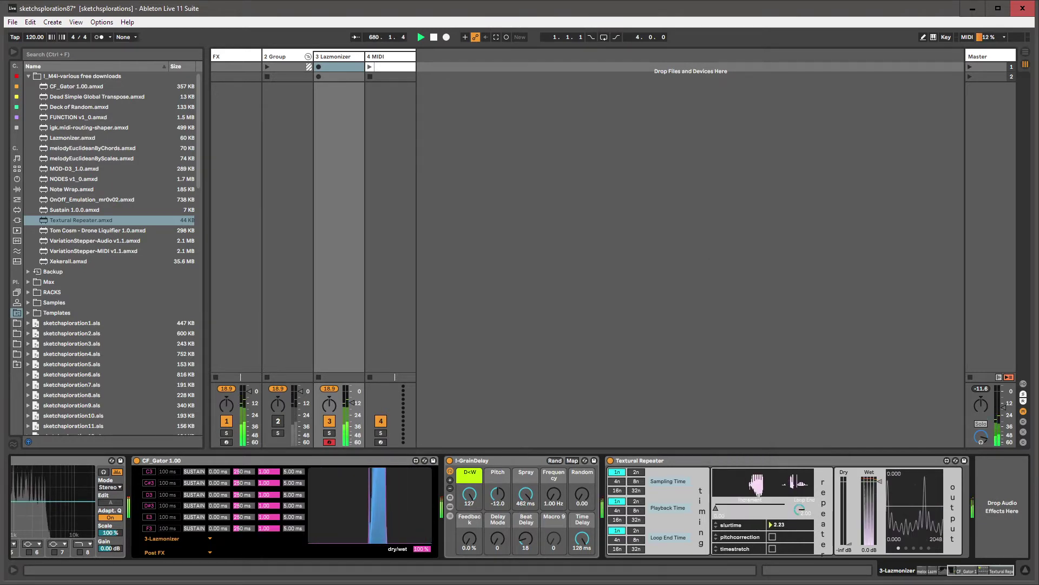
{"action": "left_click", "coordinate": [730, 536]}
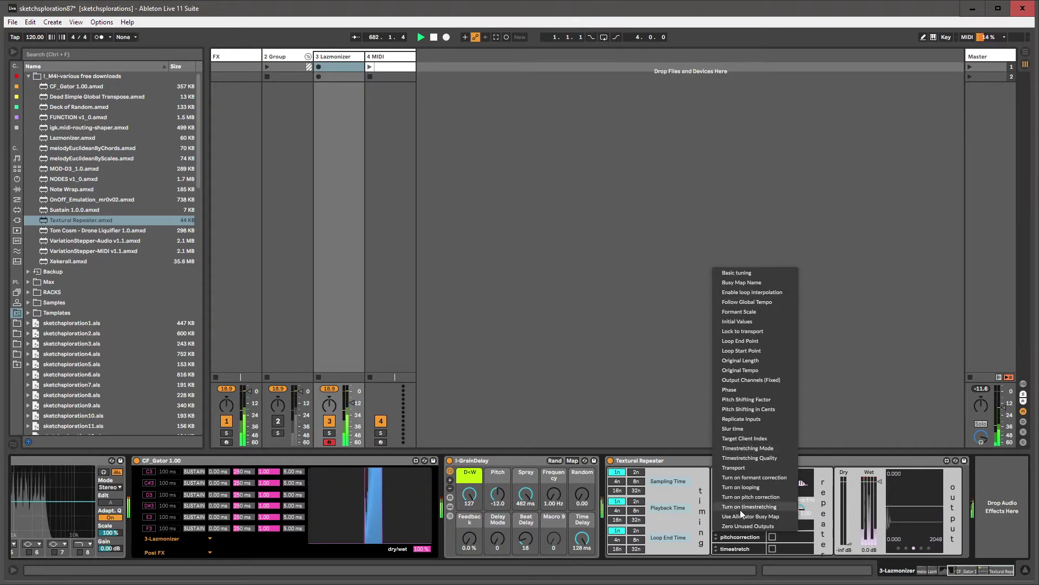
{"action": "left_click", "coordinate": [688, 466]}
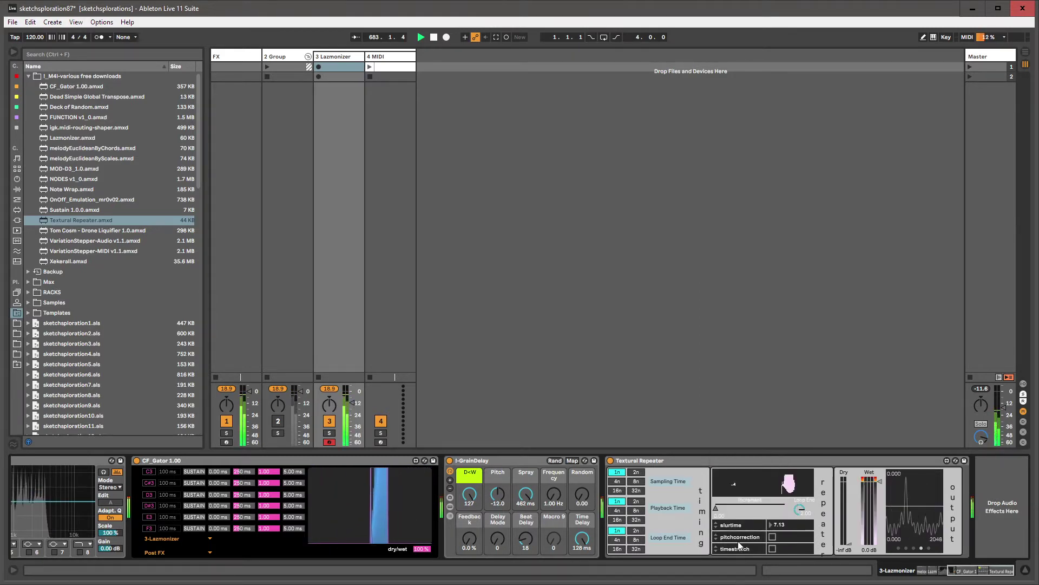
- Replace Textural Repeater's pitchcorrection parameter with Timestretching Quality and set it to good
{"action": "left_click", "coordinate": [739, 544]}
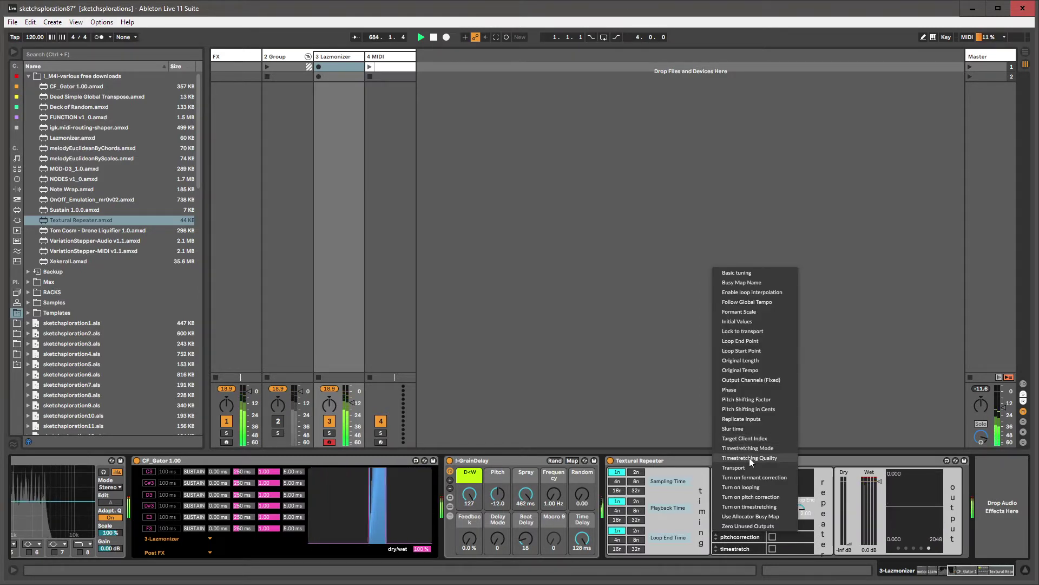
{"action": "left_click", "coordinate": [751, 459]}
{"action": "left_click", "coordinate": [799, 537]}
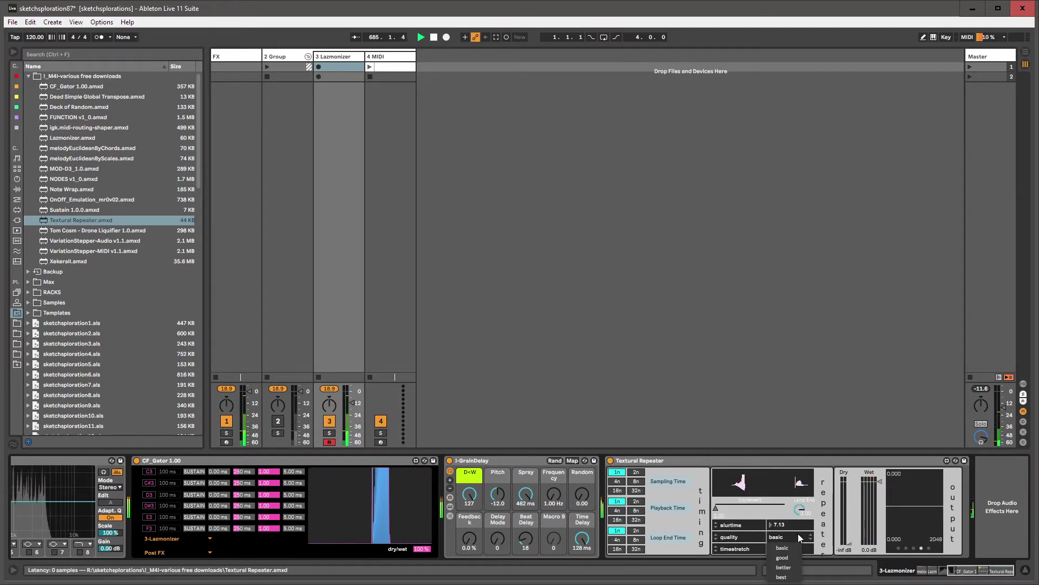
{"action": "left_click", "coordinate": [785, 558]}
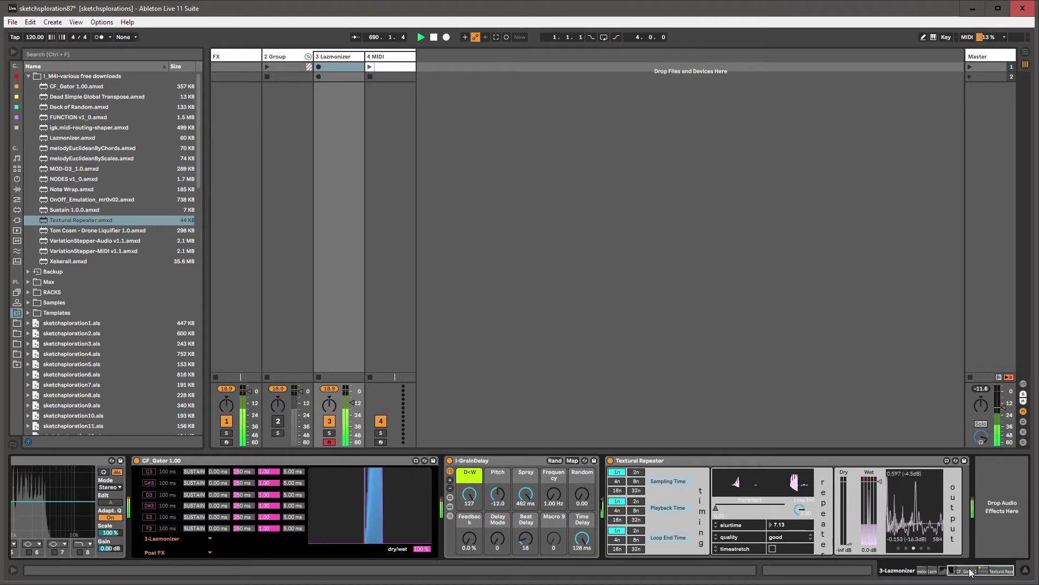
- Set Textural Repeater's Sampling Time to 4n and Playback Time to 2n, enable timestretch, and raise Dry to -1.2 dB
{"action": "left_click", "coordinate": [657, 461]}
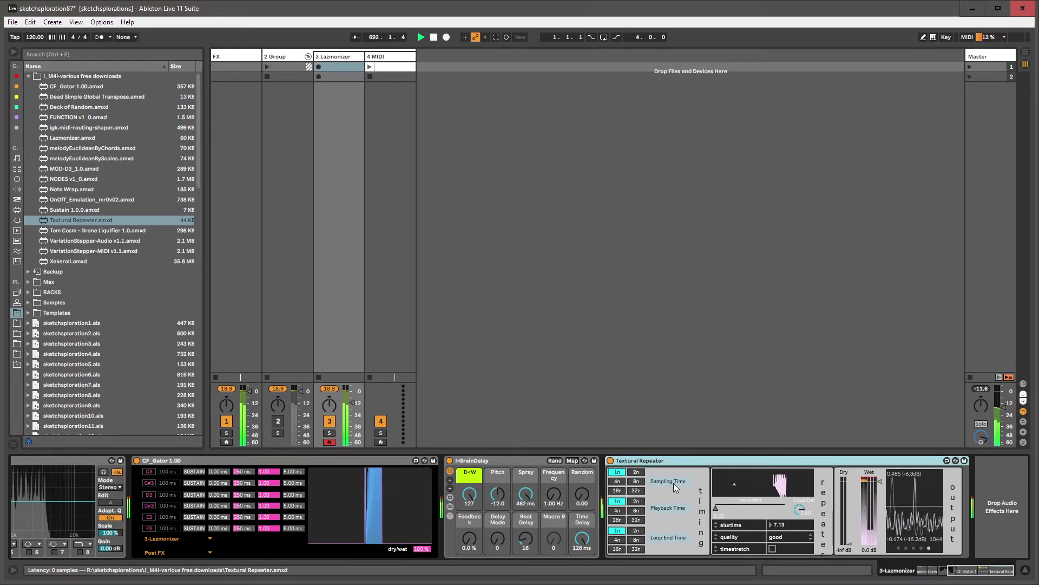
{"action": "left_click", "coordinate": [619, 481]}
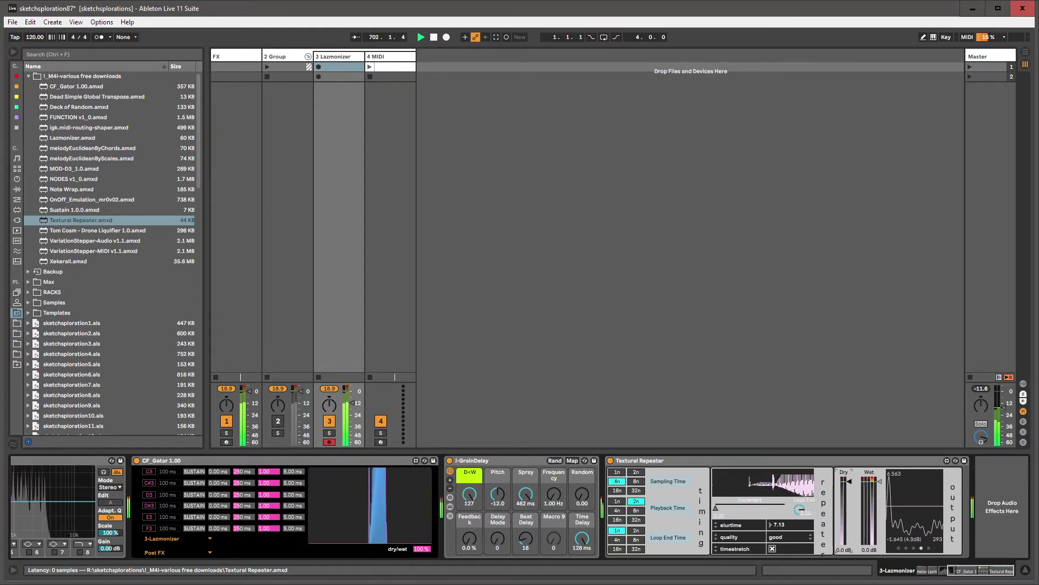
{"action": "left_click_drag", "start_coordinate": [855, 486], "coordinate": [856, 444]}
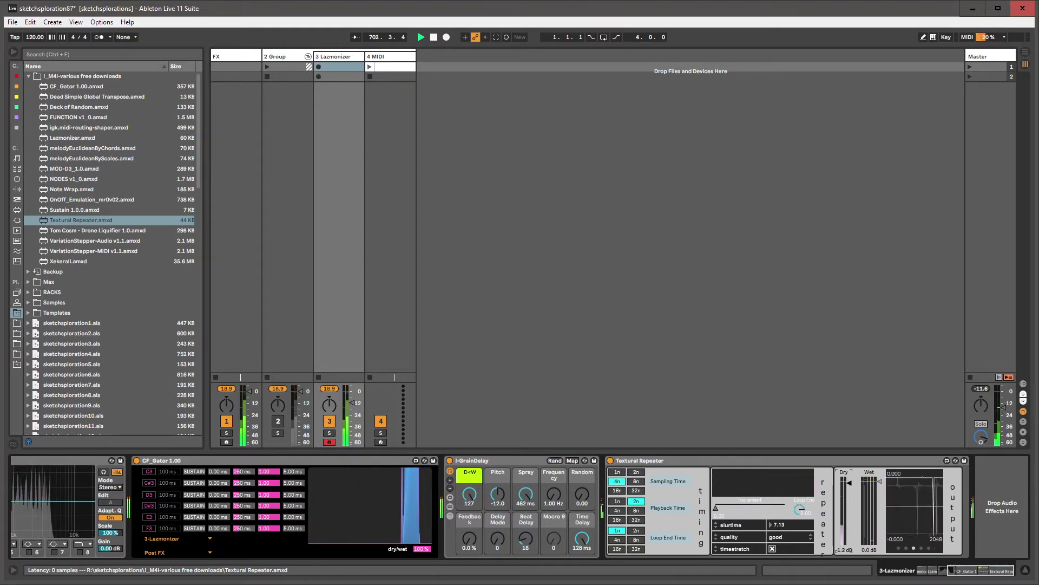
- Add an Audio Effect Rack after Textural Repeater and move Textural Repeater into the rack's W chain
{"action": "left_click", "coordinate": [832, 460]}
{"action": "key", "text": "ctrl+f"}
{"action": "type", "text": "audio effect rack"}
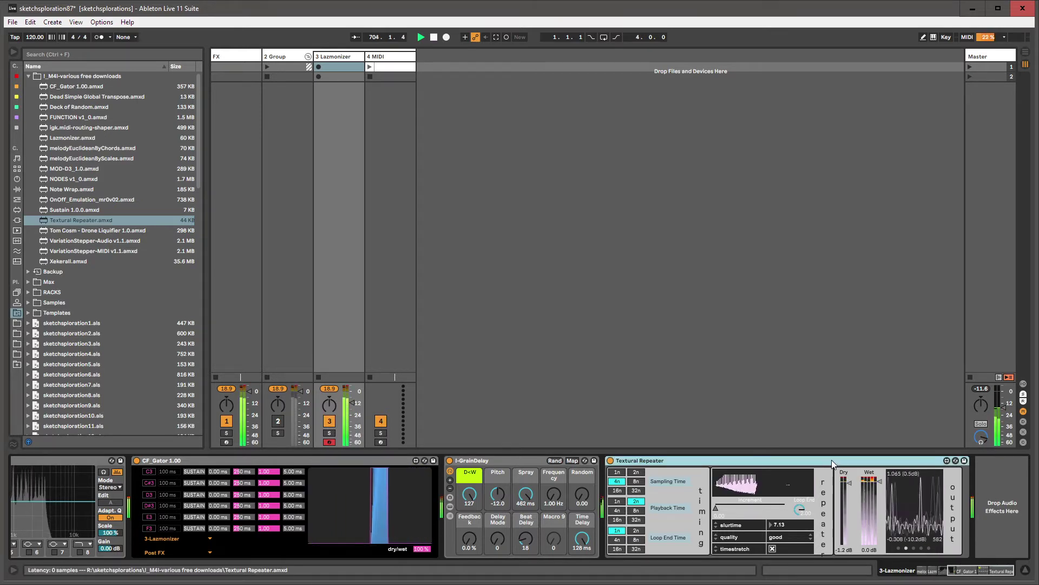
{"action": "key", "text": "Return"}
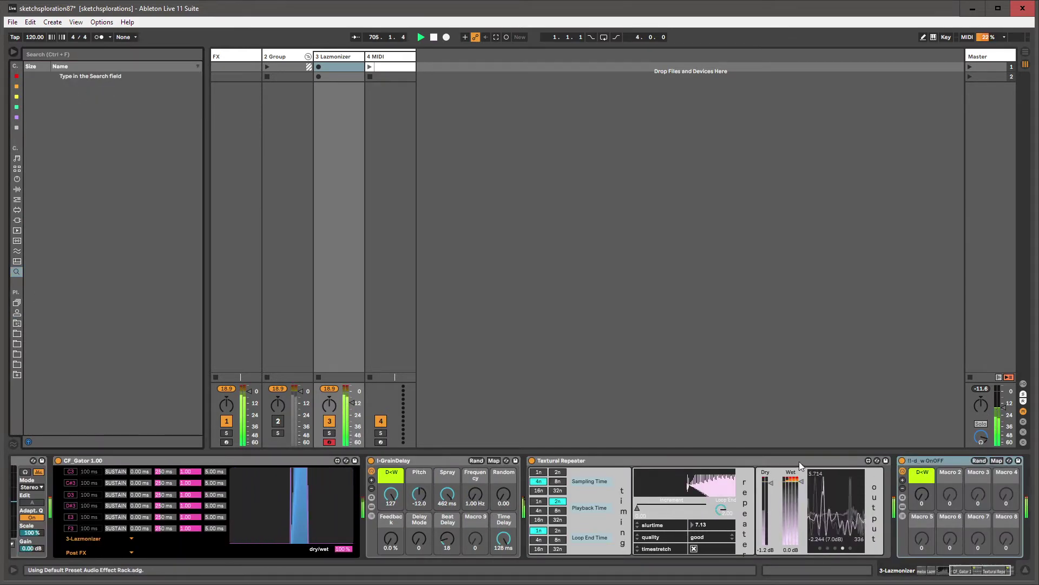
{"action": "left_click", "coordinate": [903, 515]}
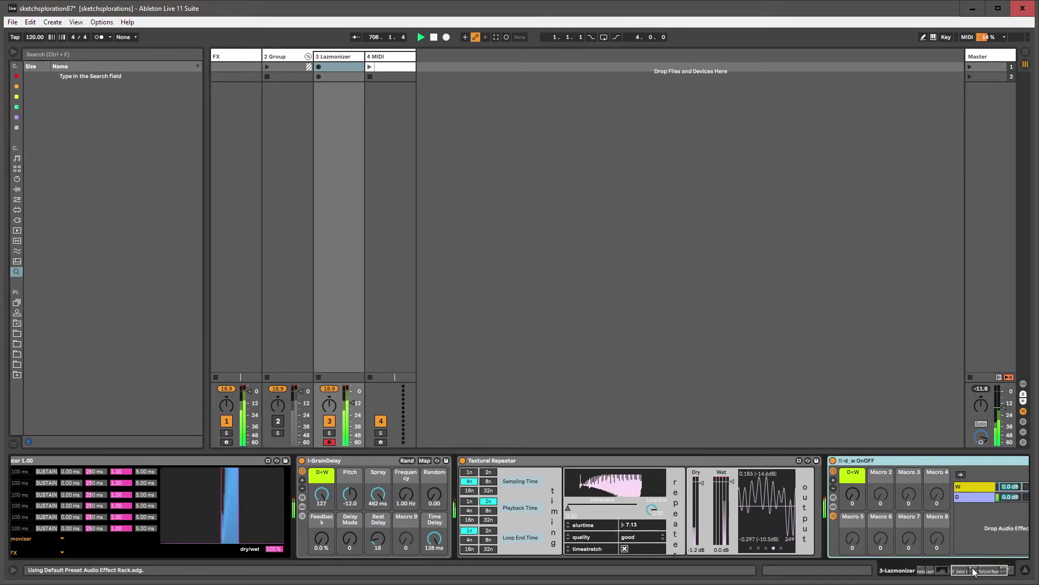
{"action": "left_click", "coordinate": [869, 487]}
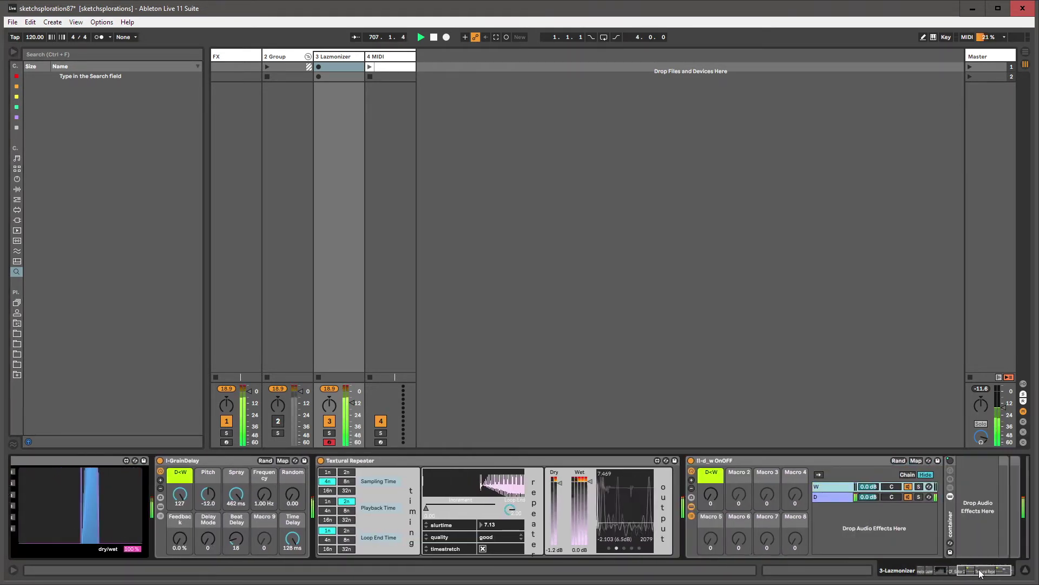
{"action": "left_click_drag", "start_coordinate": [358, 459], "coordinate": [815, 514]}
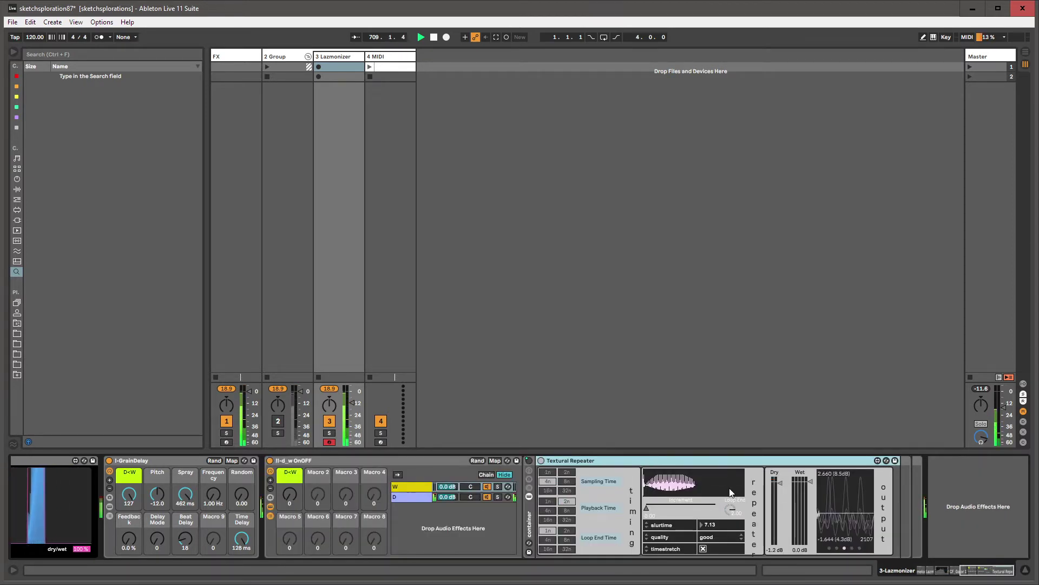
- Lower Textural Repeater's Dry level to -inf dB and raise the enclosing rack's D<>W macro to 73
{"action": "left_click_drag", "start_coordinate": [776, 483], "coordinate": [776, 547]}
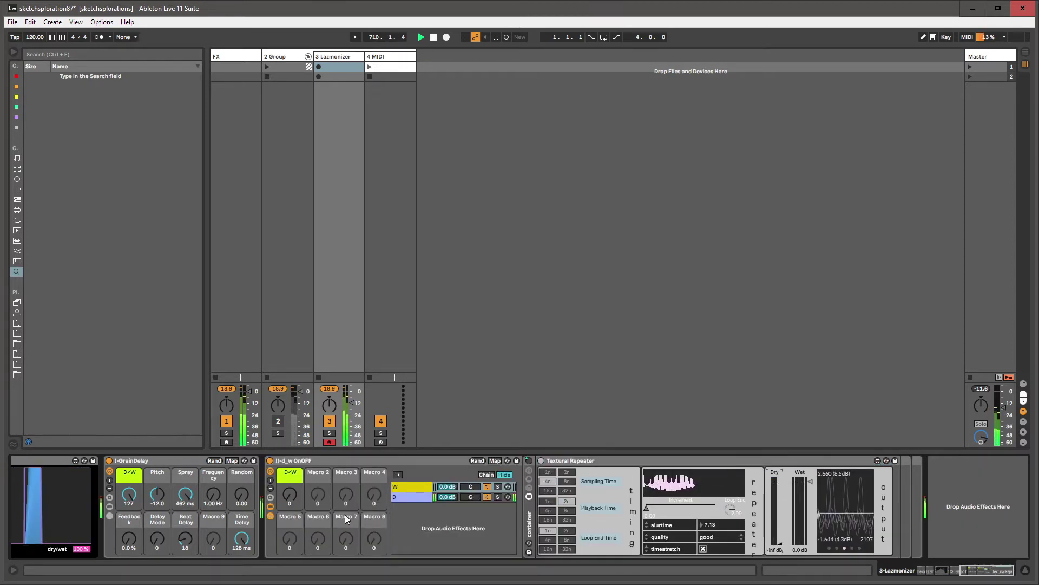
{"action": "left_click_drag", "start_coordinate": [290, 499], "coordinate": [289, 479]}
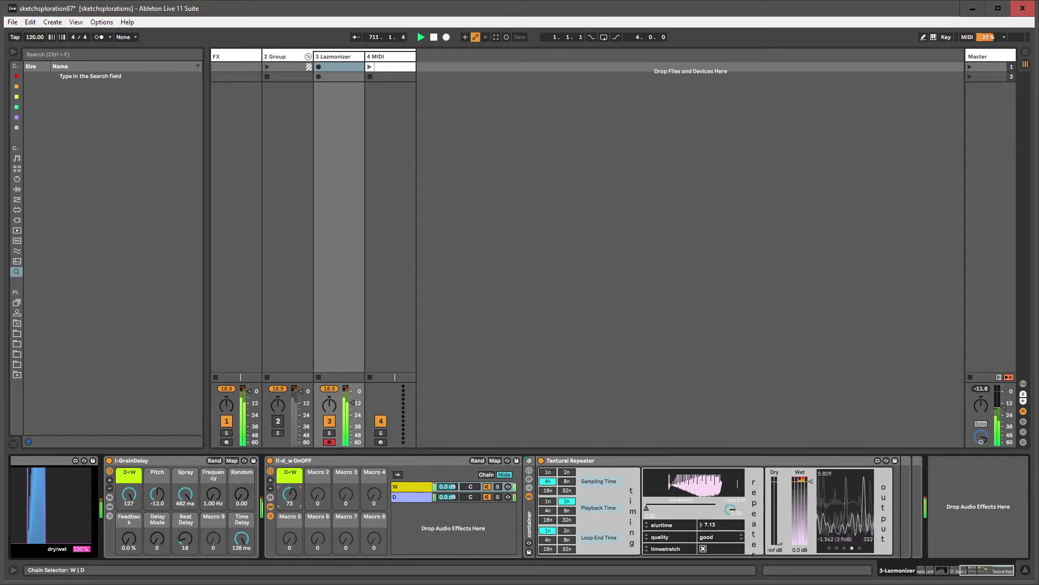
- Switch off CF_Gator and move it to the end of the device chain, after the rack holding Textural Repeater
{"action": "left_click_drag", "start_coordinate": [985, 574], "coordinate": [929, 572]}
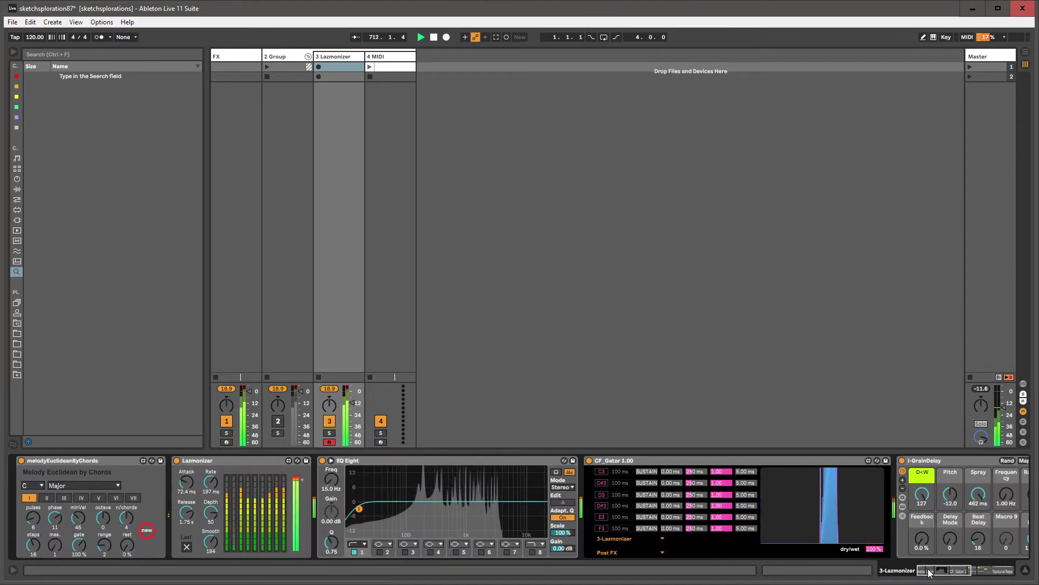
{"action": "left_click", "coordinate": [578, 464]}
{"action": "left_click", "coordinate": [590, 460]}
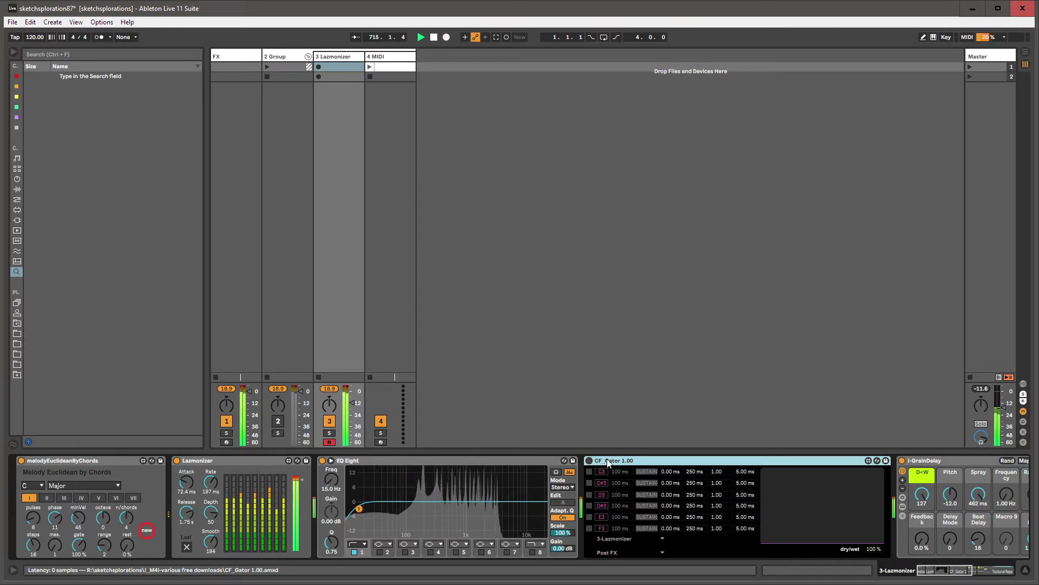
{"action": "scroll", "coordinate": [1022, 481], "scroll_direction": "right", "scroll_amount": 10}
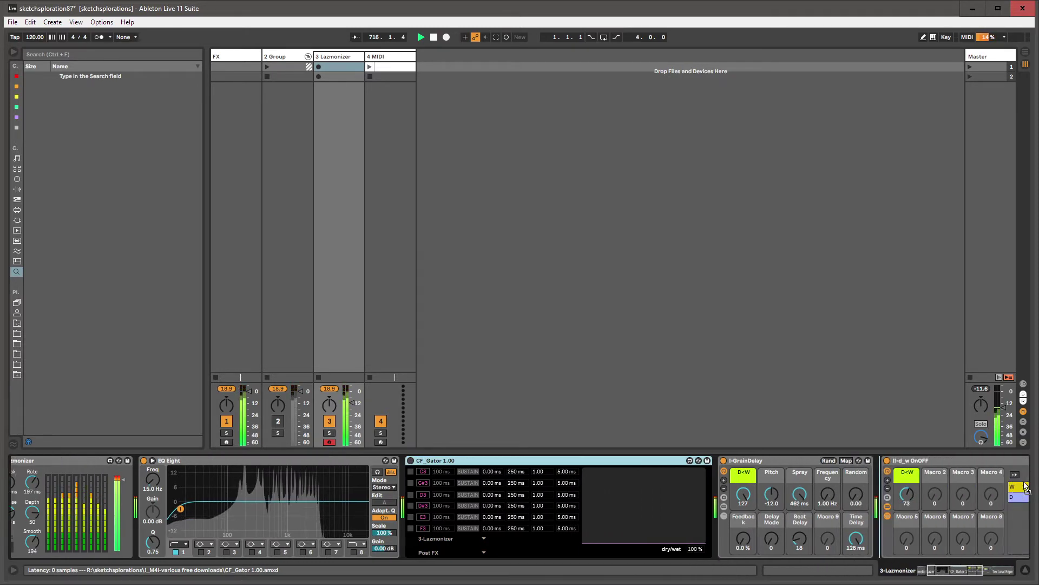
{"action": "scroll", "coordinate": [1022, 481], "scroll_direction": "right", "scroll_amount": 10}
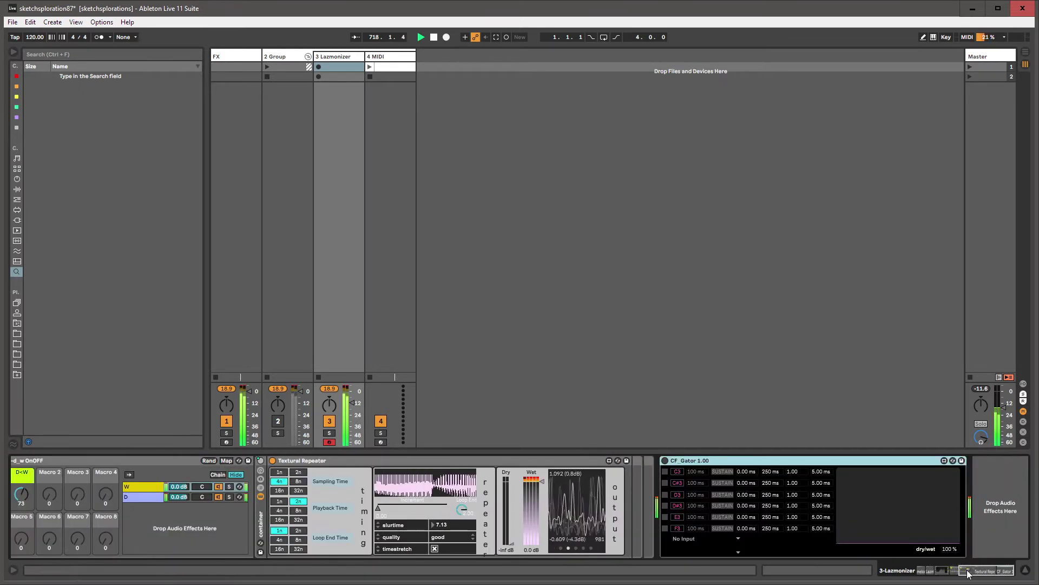
- Lower Textural Repeater's Wet level to -6.3 dB, and switch CF_Gator back on with its dry/wet at about 40%
{"action": "left_click", "coordinate": [477, 459]}
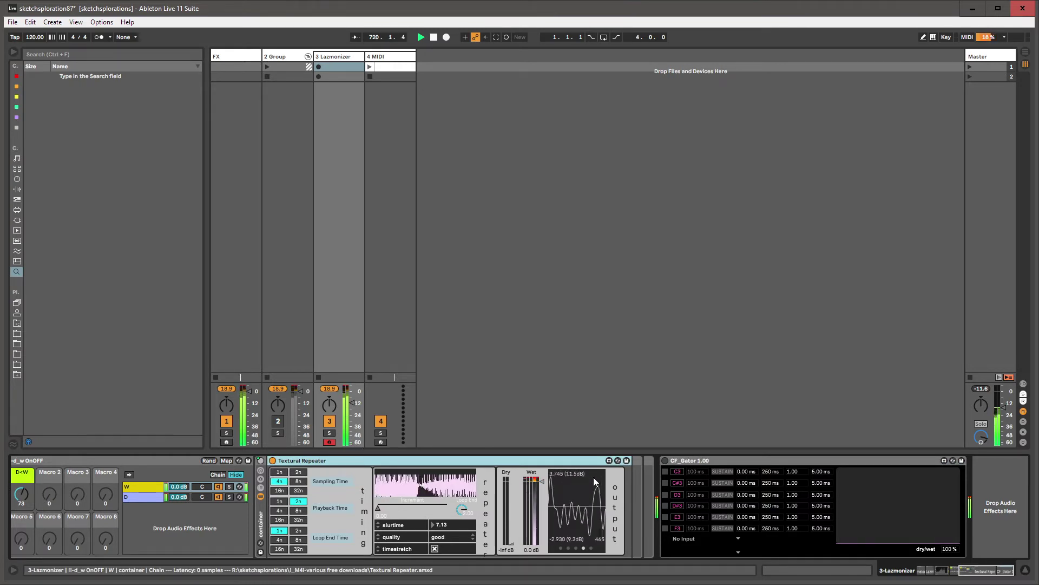
{"action": "left_click_drag", "start_coordinate": [533, 483], "coordinate": [533, 490]}
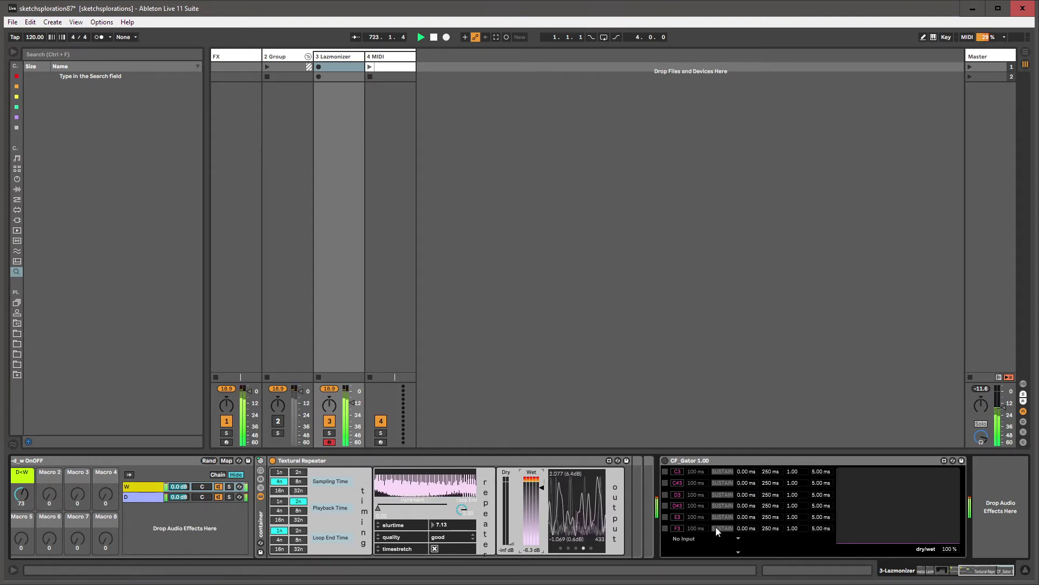
{"action": "left_click", "coordinate": [665, 460]}
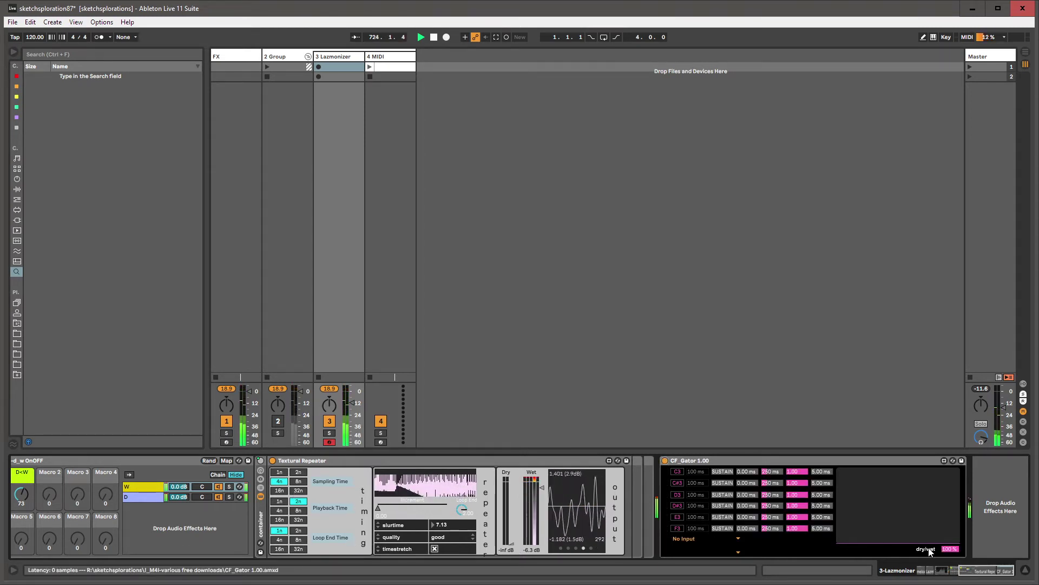
{"action": "left_click_drag", "start_coordinate": [949, 549], "coordinate": [949, 577]}
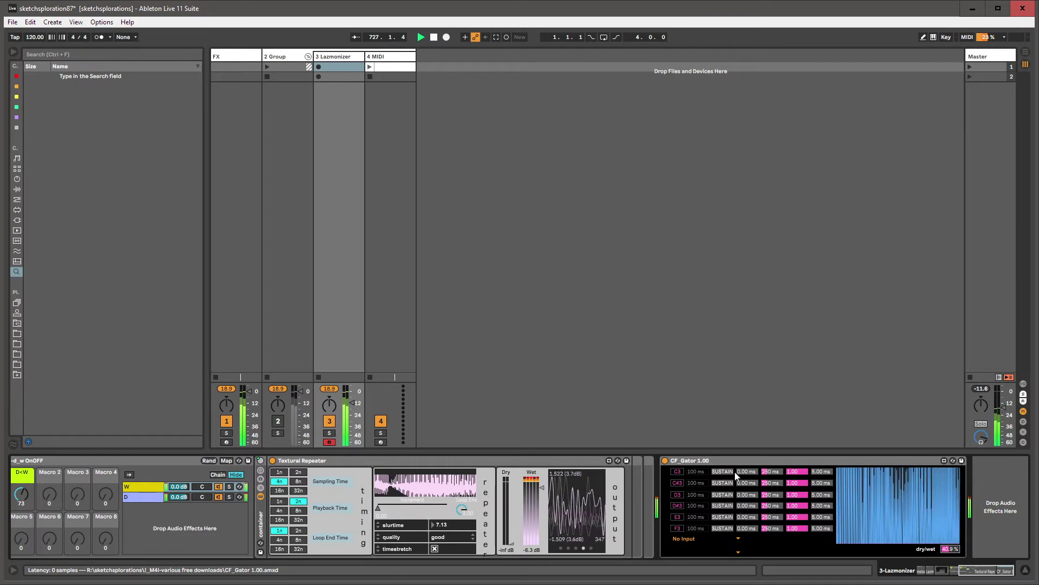
{"action": "left_click", "coordinate": [729, 475]}
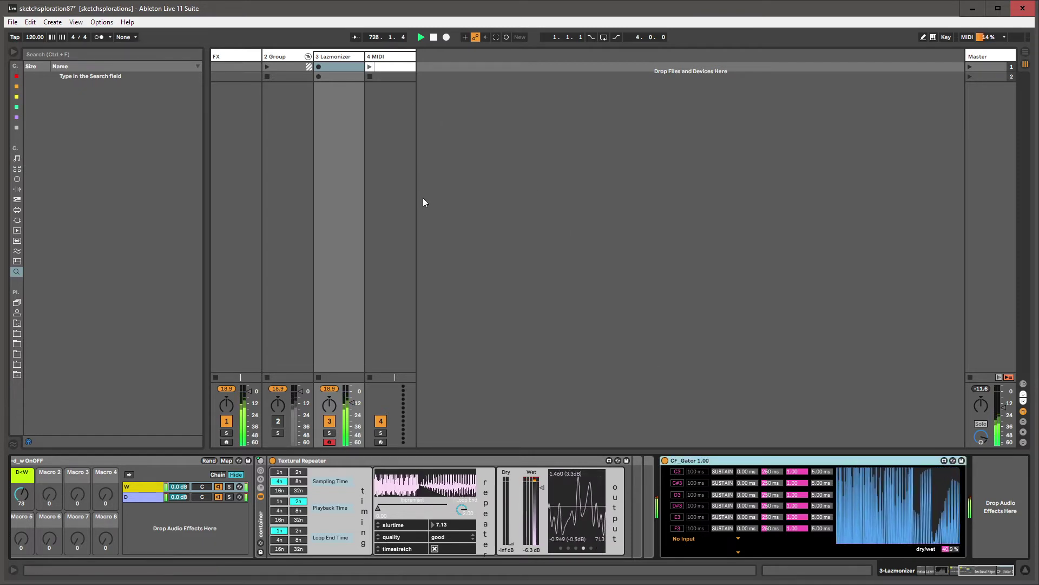
- Delete the clip in the first slot of the 4 MIDI track, and return to the Lazmonizer track's devices
{"action": "left_click", "coordinate": [367, 97]}
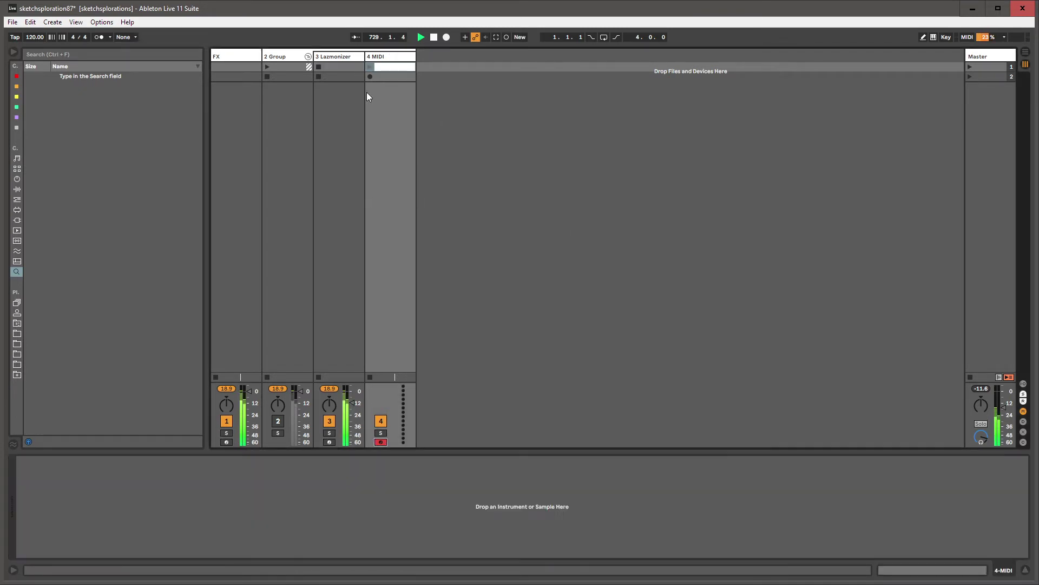
{"action": "left_click", "coordinate": [342, 62]}
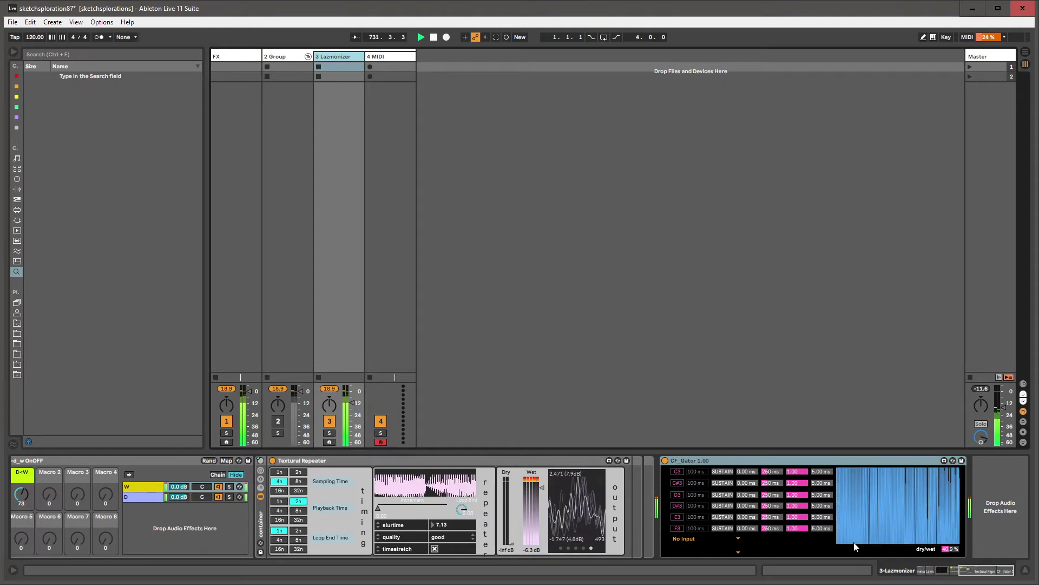
- Narrow the browser, and set CF_Gator's MIDI source to the 4-MIDI track with its tap point at Post FX
{"action": "left_click", "coordinate": [1014, 577]}
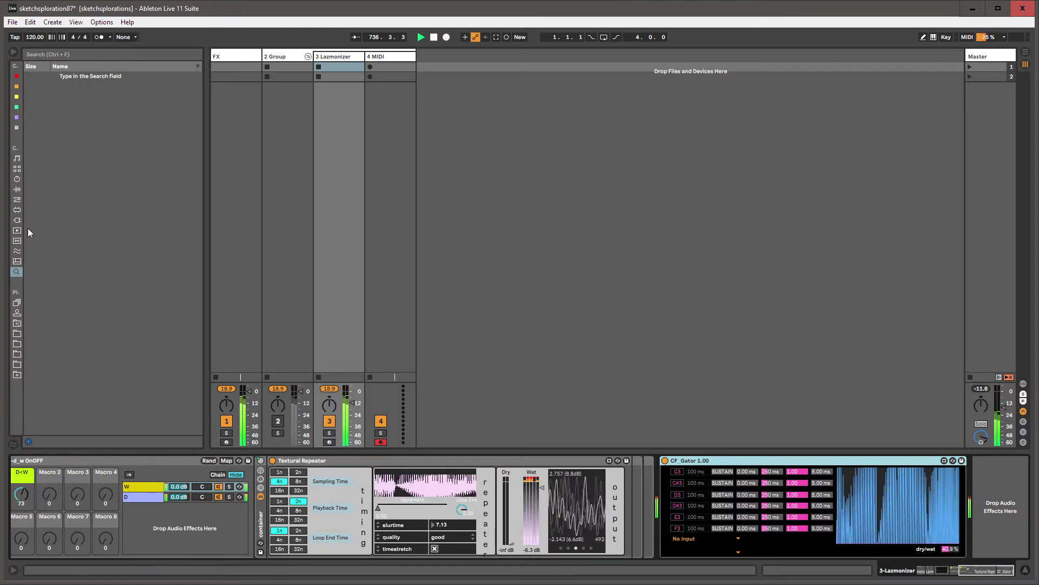
{"action": "left_click_drag", "start_coordinate": [183, 303], "coordinate": [176, 302]}
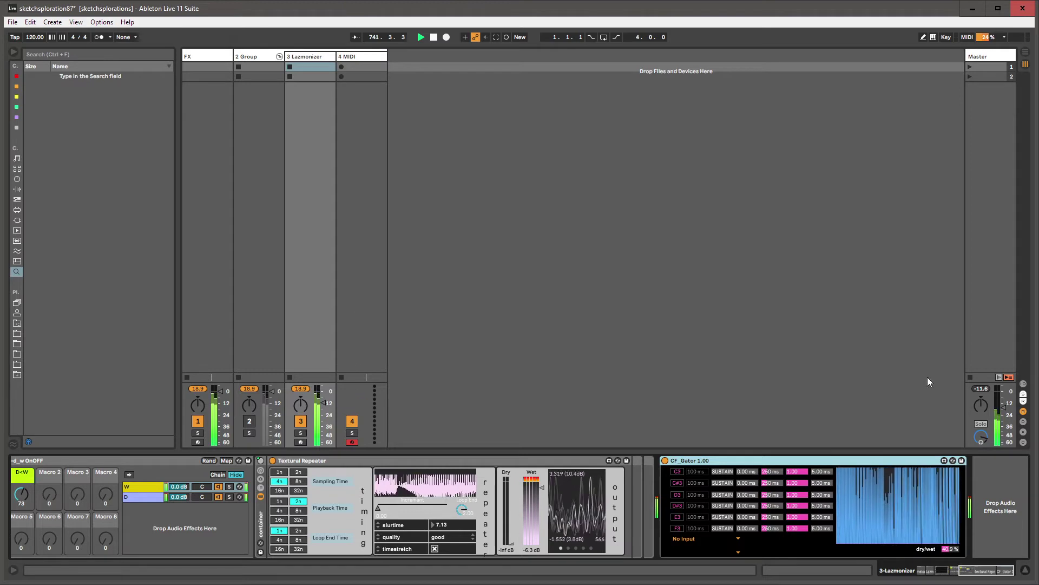
{"action": "left_click", "coordinate": [718, 537]}
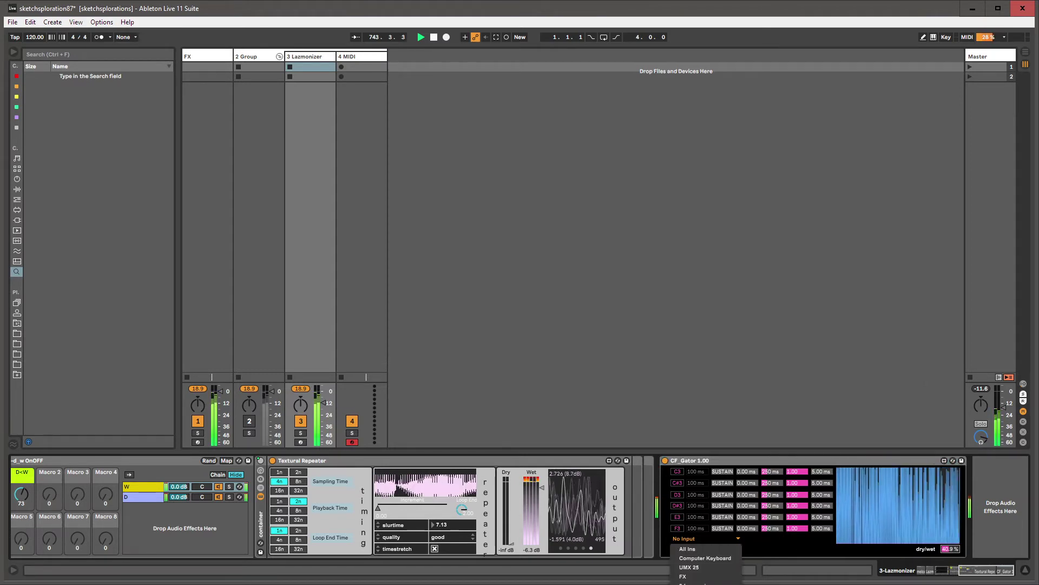
{"action": "left_click", "coordinate": [691, 557]}
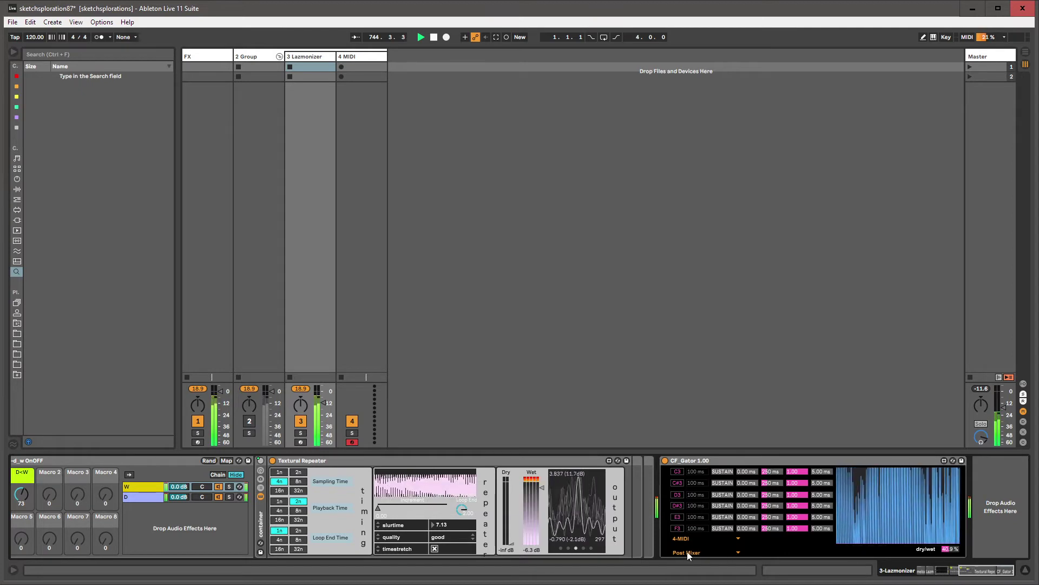
{"action": "left_click", "coordinate": [687, 551]}
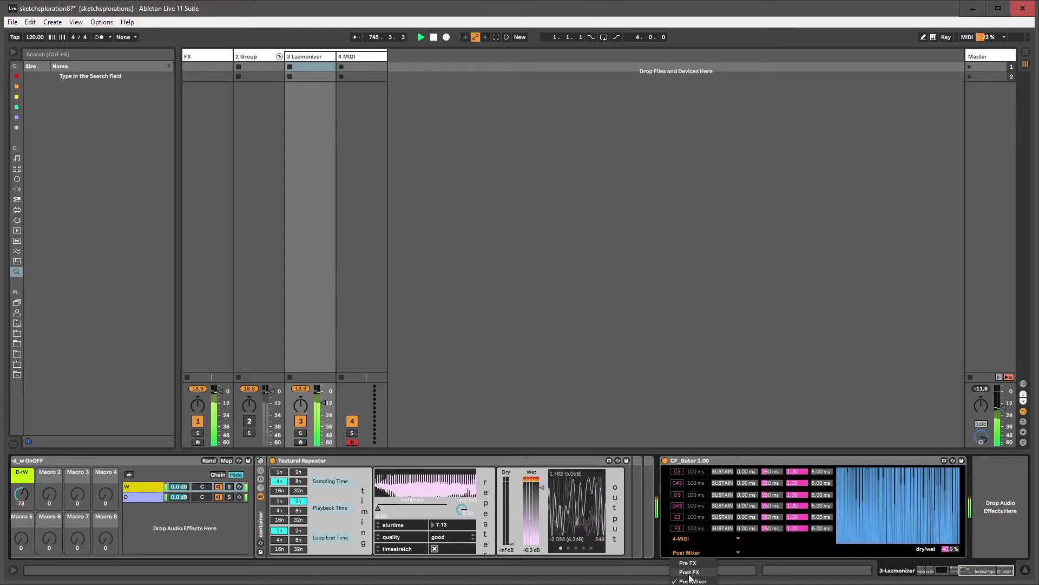
{"action": "left_click", "coordinate": [690, 573]}
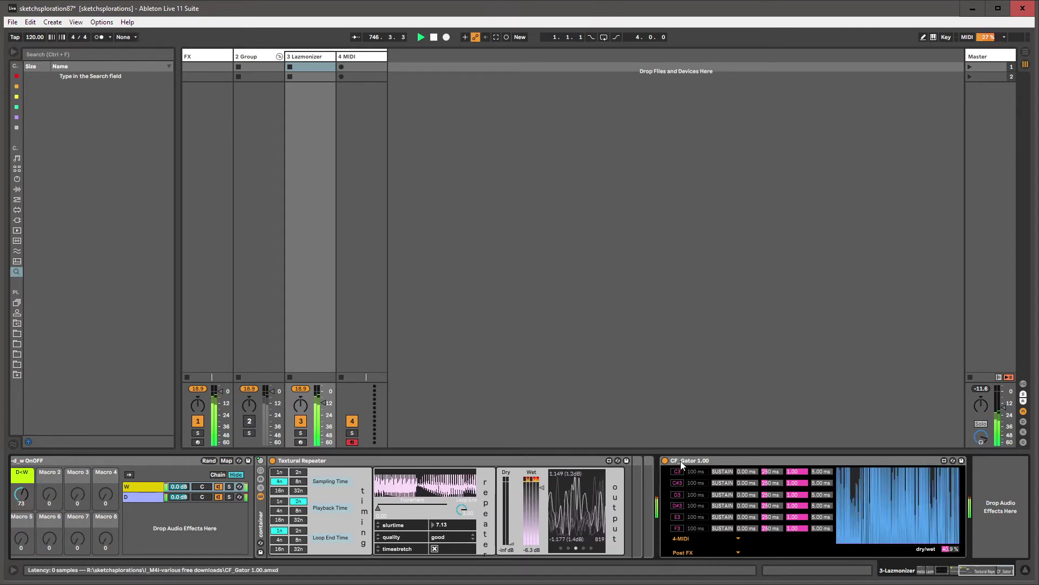
- Raise CF_Gator's dry/wet to 100%, and switch its C3 row to trigger mode with a much longer attack
{"action": "left_click", "coordinate": [682, 504]}
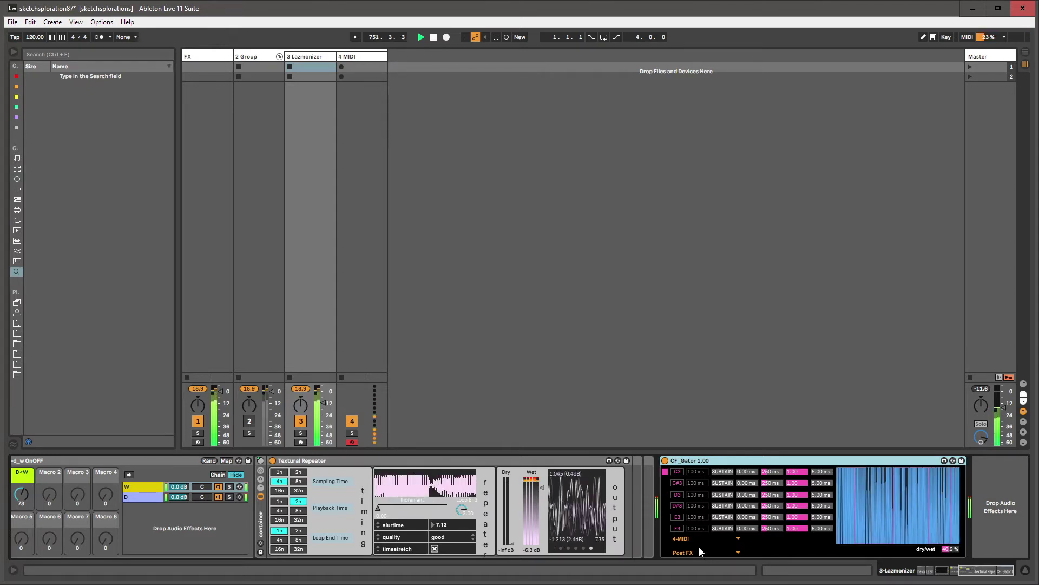
{"action": "left_click_drag", "start_coordinate": [954, 545], "coordinate": [953, 527]}
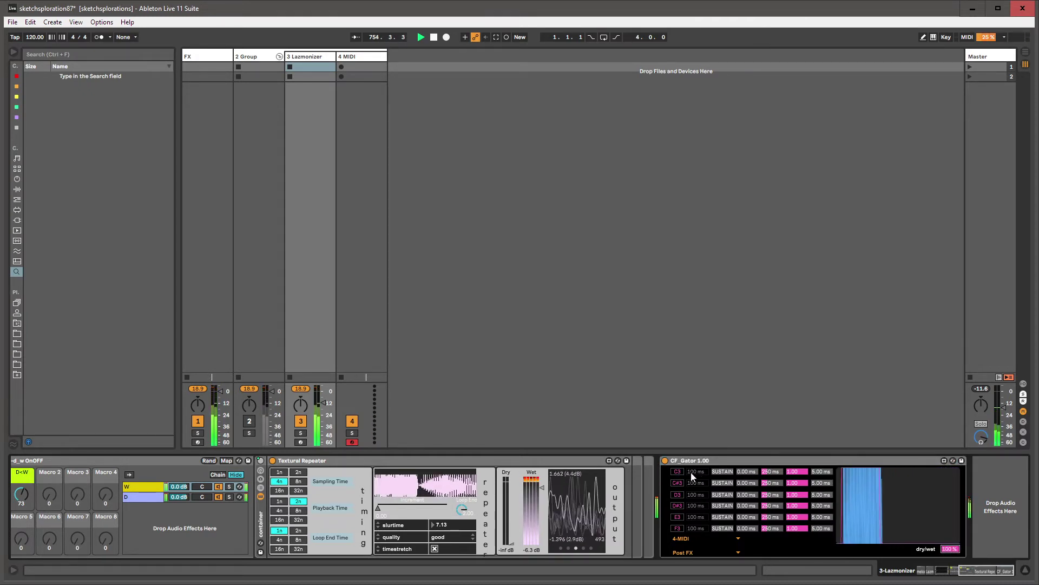
{"action": "left_click_drag", "start_coordinate": [691, 477], "coordinate": [692, 449]}
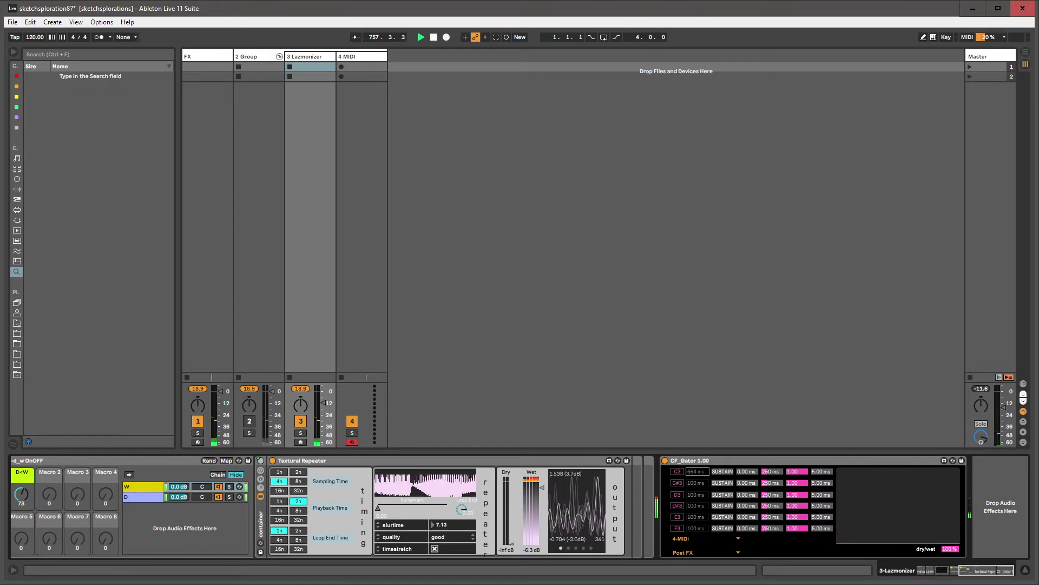
{"action": "left_click_drag", "start_coordinate": [692, 449], "coordinate": [694, 471]}
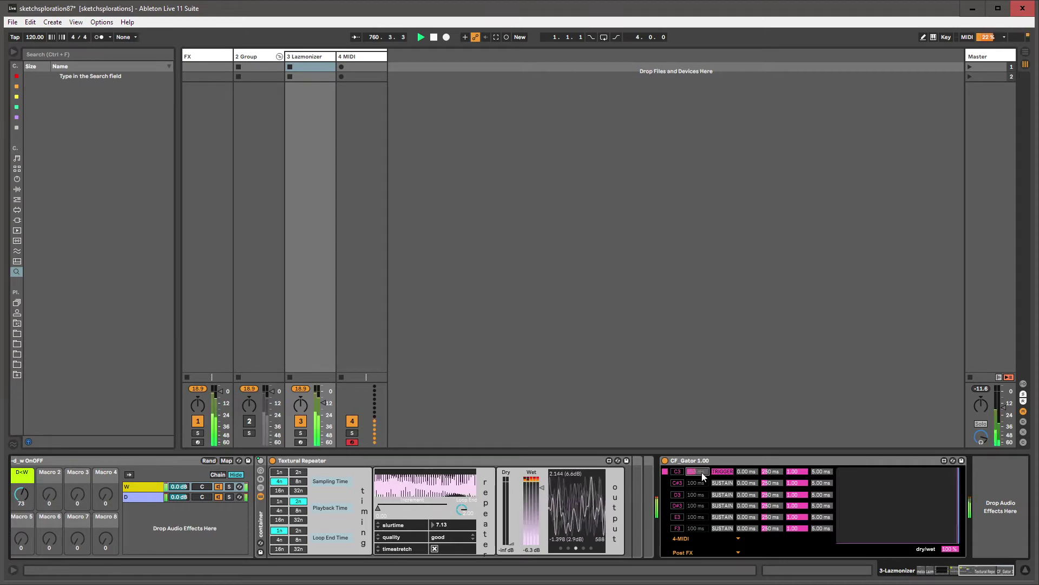
{"action": "left_click_drag", "start_coordinate": [702, 482], "coordinate": [703, 511]}
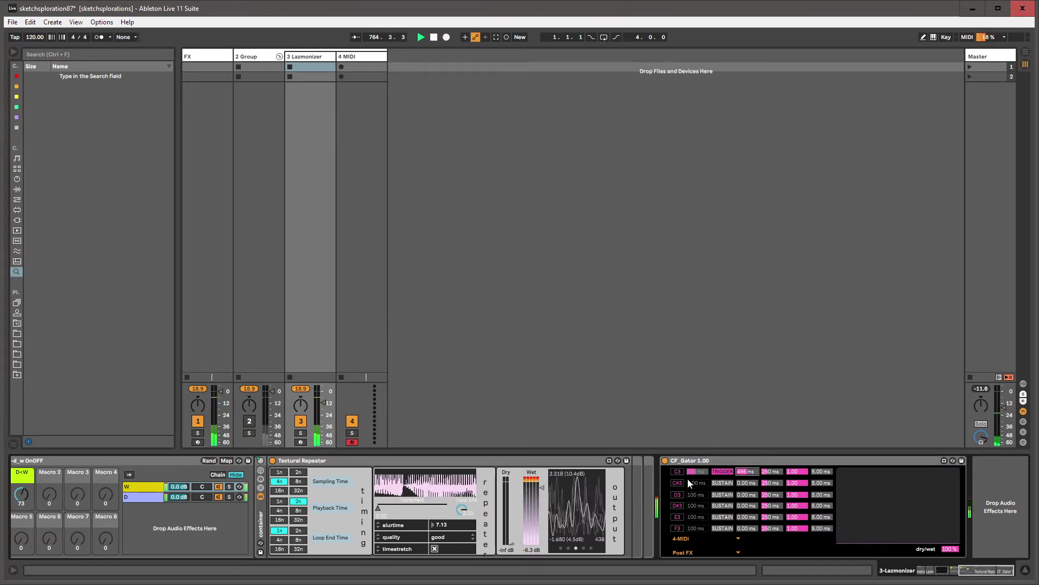
- Lengthen the attack, decay and release of CF_Gator's C#3 row, and switch the row to trigger mode with a shorter trigger time
{"action": "left_click_drag", "start_coordinate": [747, 487], "coordinate": [747, 479]}
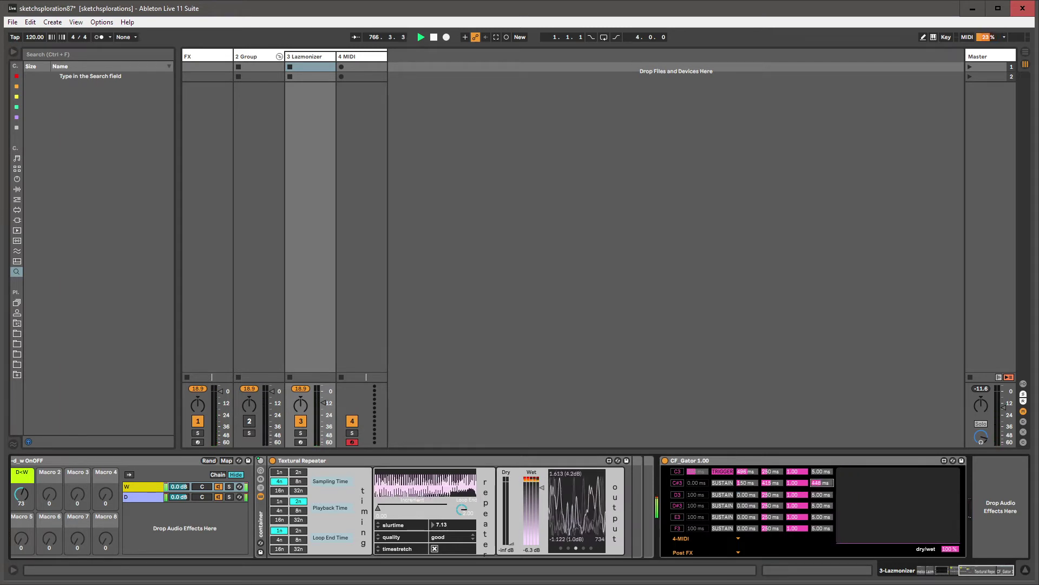
{"action": "left_click", "coordinate": [723, 482]}
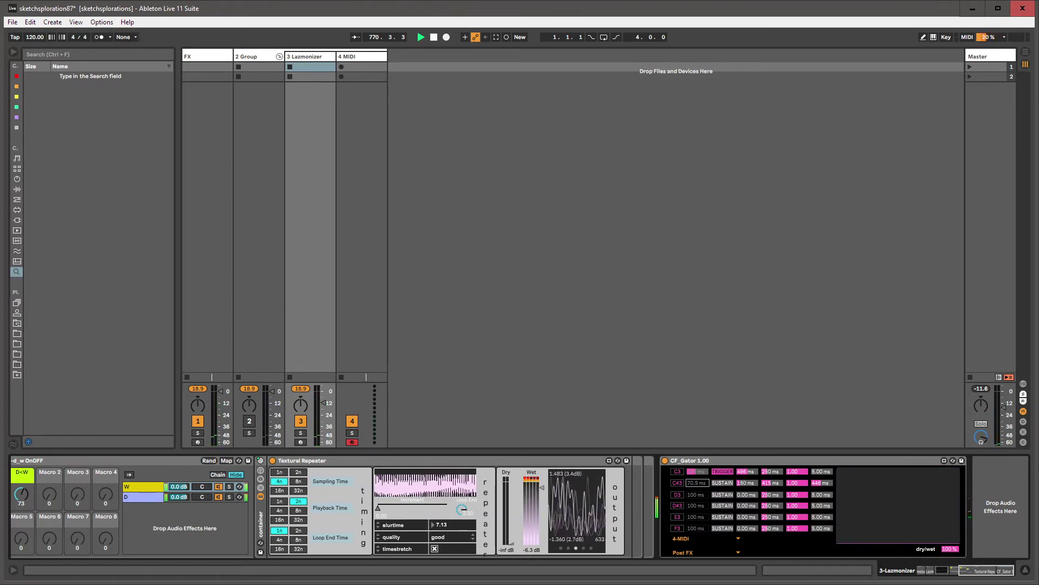
{"action": "left_click_drag", "start_coordinate": [697, 483], "coordinate": [701, 485]}
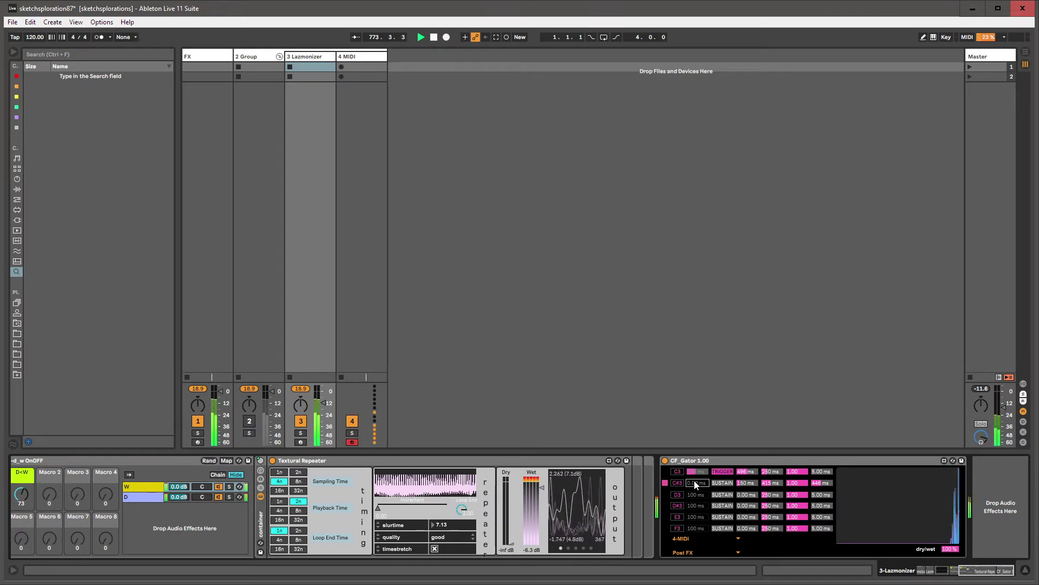
{"action": "left_click", "coordinate": [712, 483]}
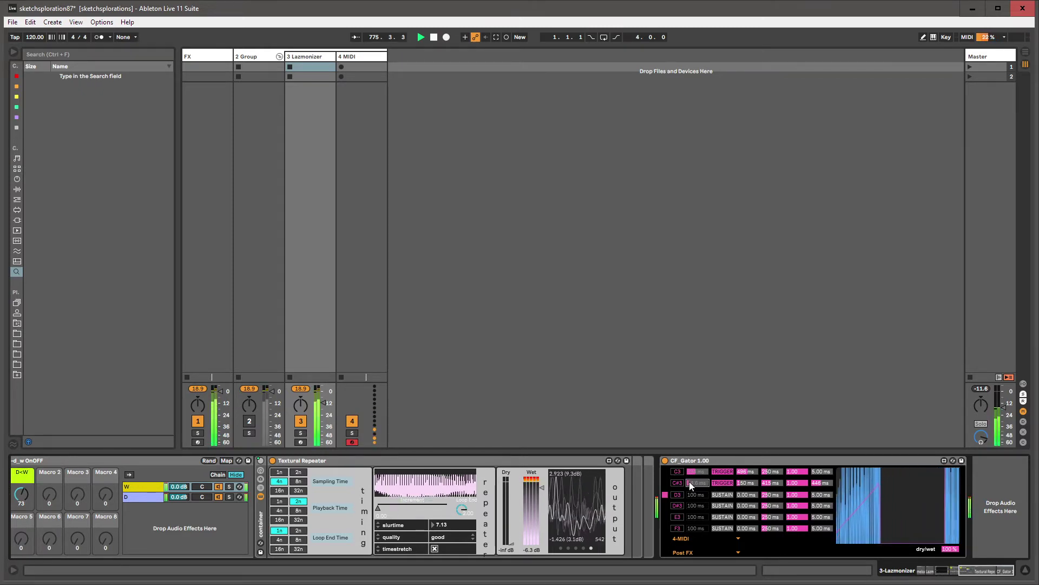
{"action": "left_click_drag", "start_coordinate": [689, 481], "coordinate": [690, 471]}
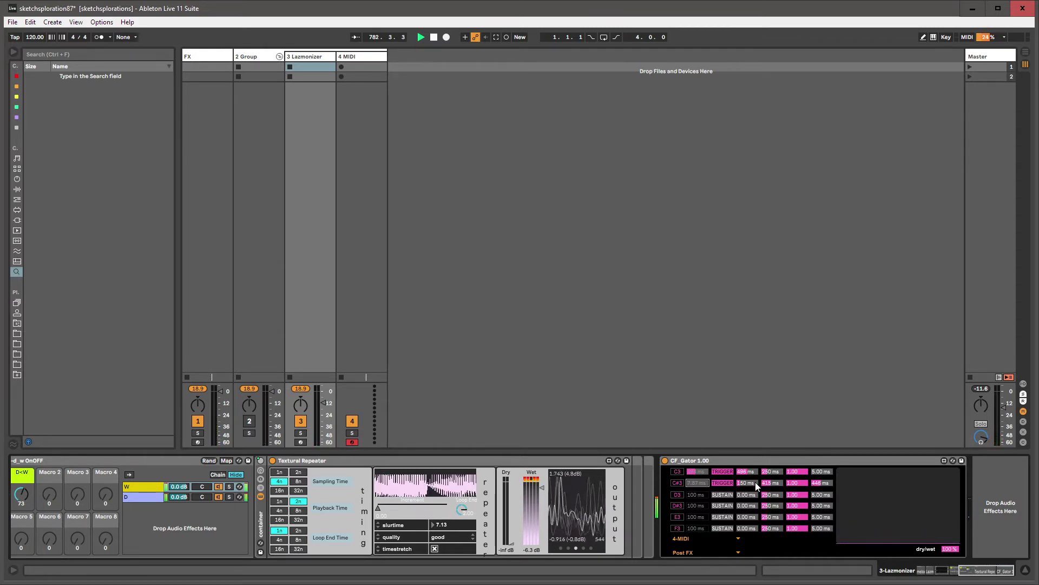
- Set the C#3 row's decay to 148 ms, return it to sustain mode, and set the C3 row's release to 52.2 ms
{"action": "left_click", "coordinate": [771, 483]}
{"action": "left_click_drag", "start_coordinate": [771, 483], "coordinate": [771, 486]}
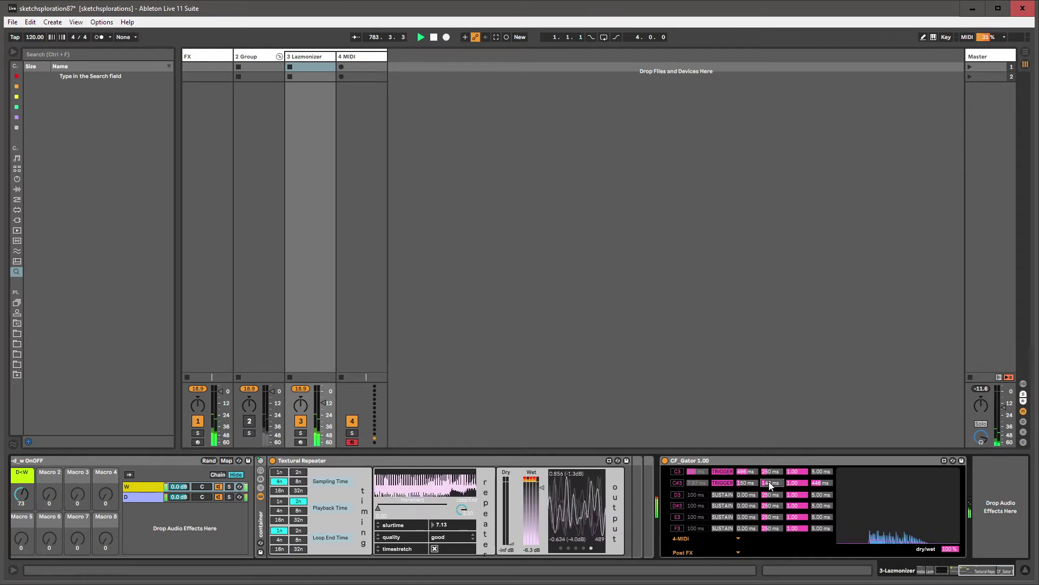
{"action": "left_click", "coordinate": [697, 483]}
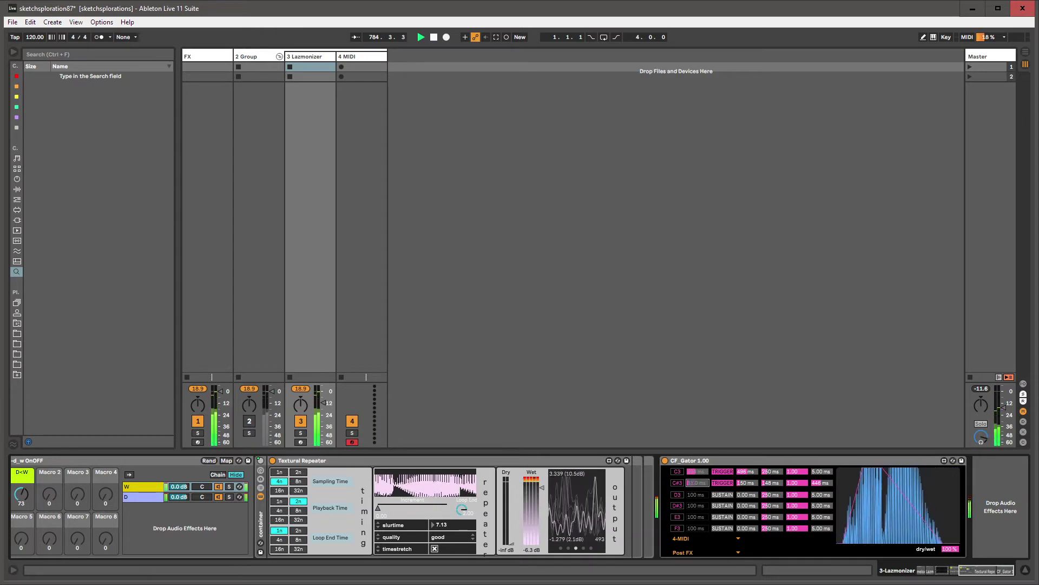
{"action": "mouse_move", "coordinate": [697, 482]}
{"action": "left_mouse_down"}
{"action": "mouse_move", "coordinate": [696, 474]}
{"action": "mouse_move", "coordinate": [697, 487]}
{"action": "left_mouse_up"}
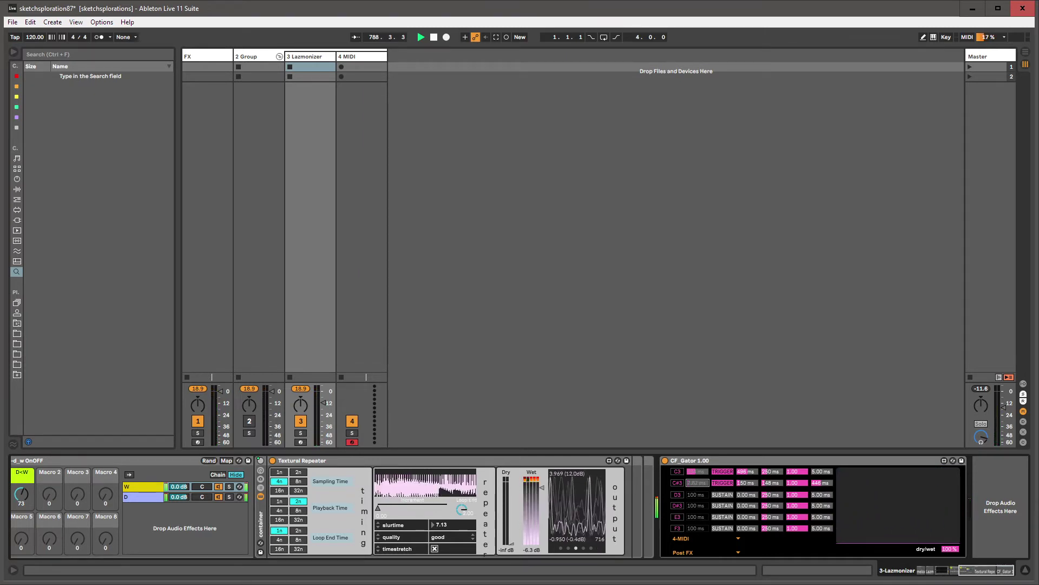
{"action": "left_click_drag", "start_coordinate": [697, 486], "coordinate": [697, 488]}
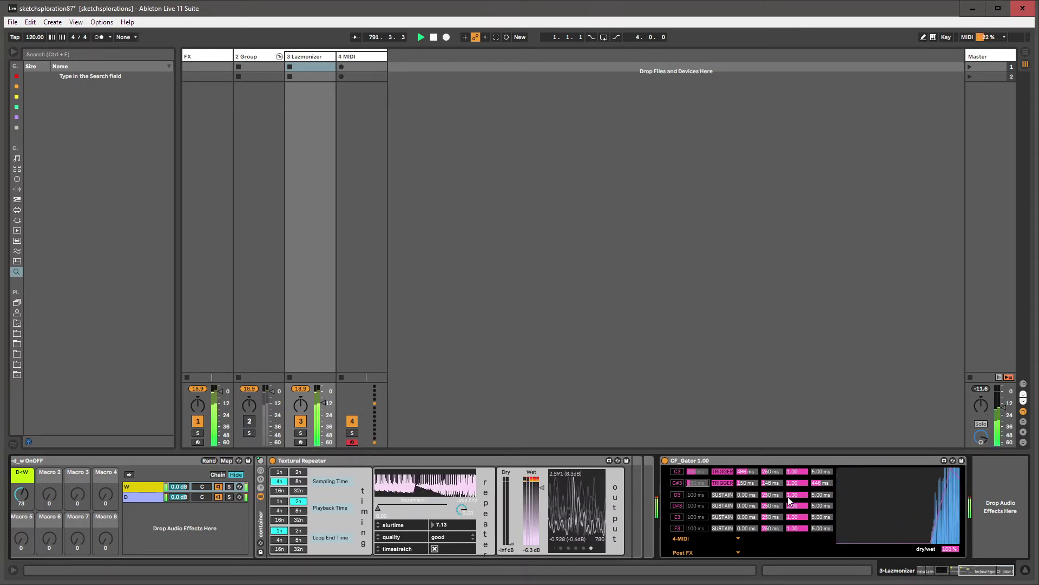
{"action": "left_click", "coordinate": [718, 485]}
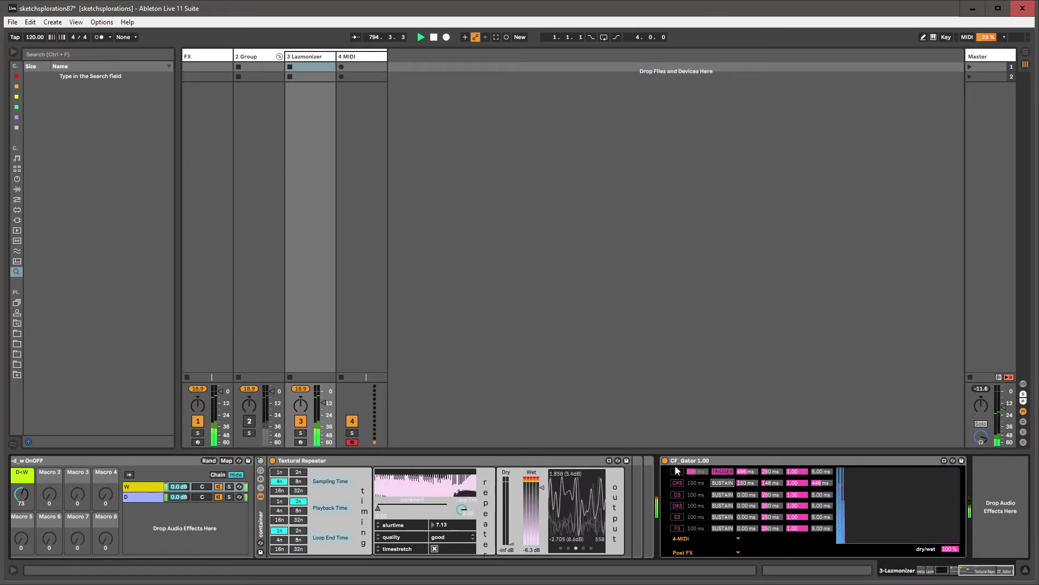
{"action": "left_click_drag", "start_coordinate": [816, 484], "coordinate": [706, 495]}
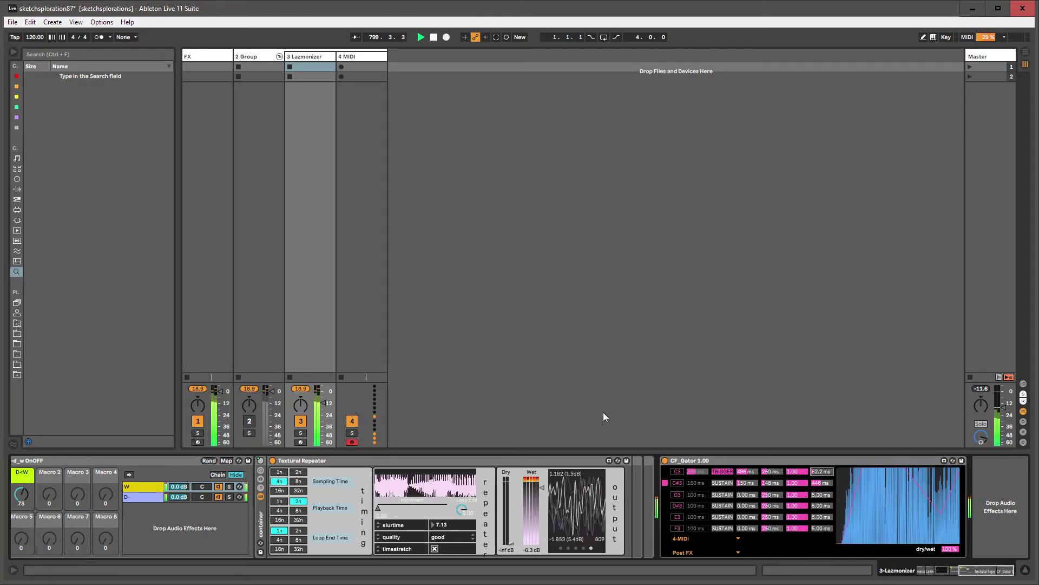
- Record a clip in the first slot of the 4 MIDI track, and lower CF_Gator's dry/wet to about 81%
{"action": "left_click", "coordinate": [342, 67]}
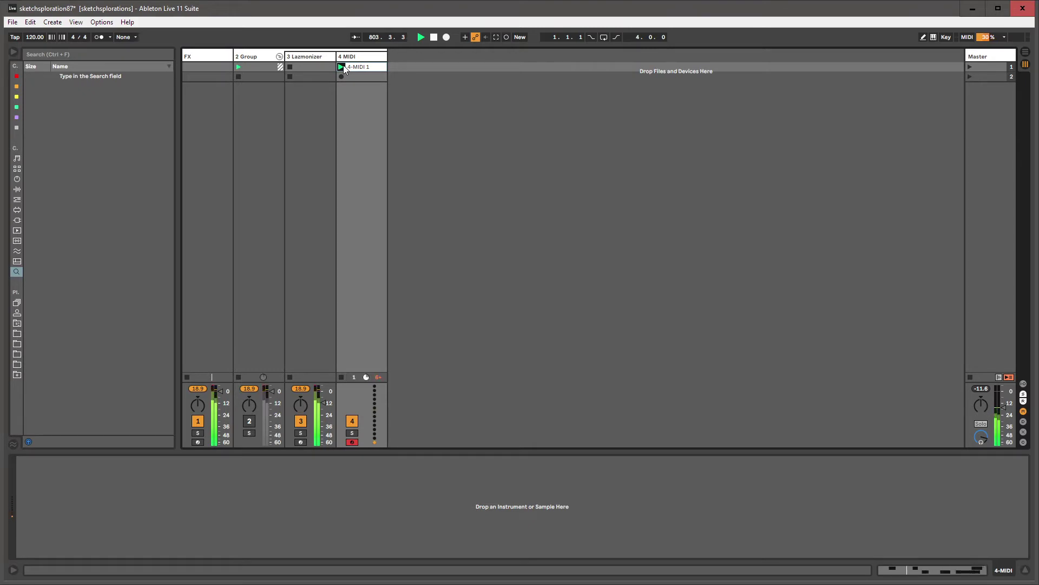
{"action": "left_click", "coordinate": [317, 57]}
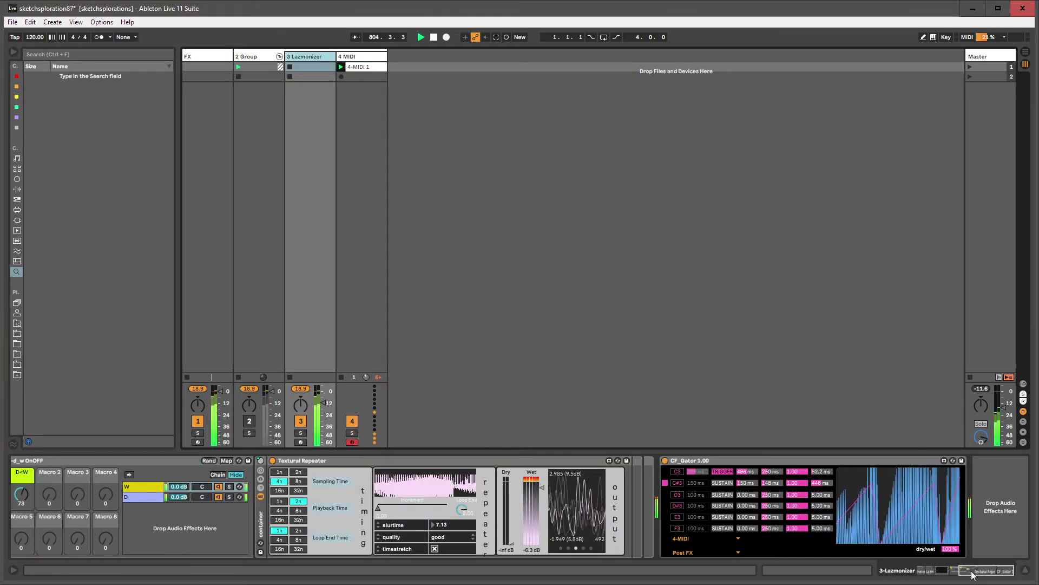
{"action": "left_click_drag", "start_coordinate": [946, 576], "coordinate": [932, 571]}
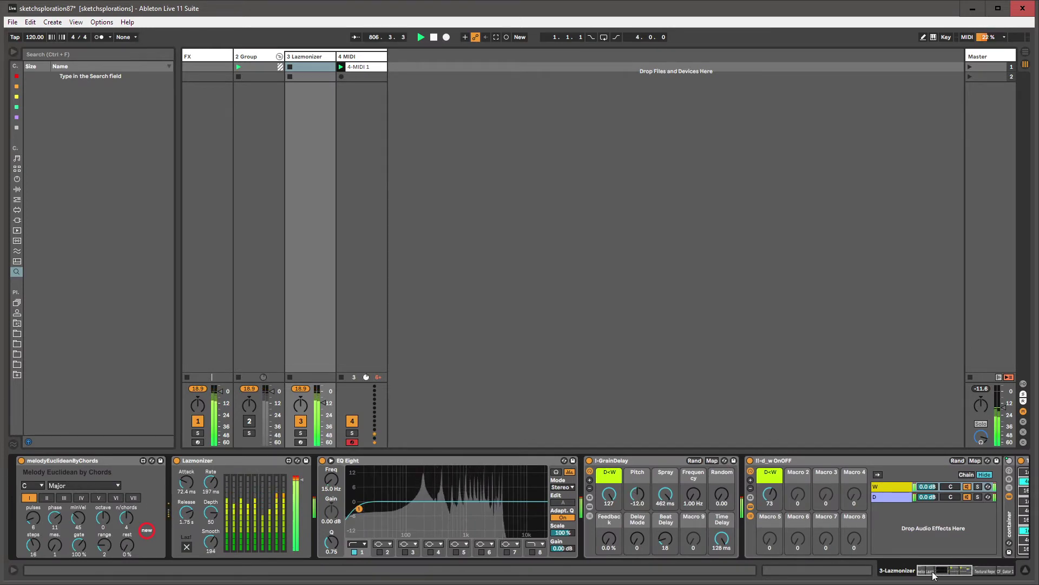
{"action": "left_click_drag", "start_coordinate": [927, 568], "coordinate": [1023, 578]}
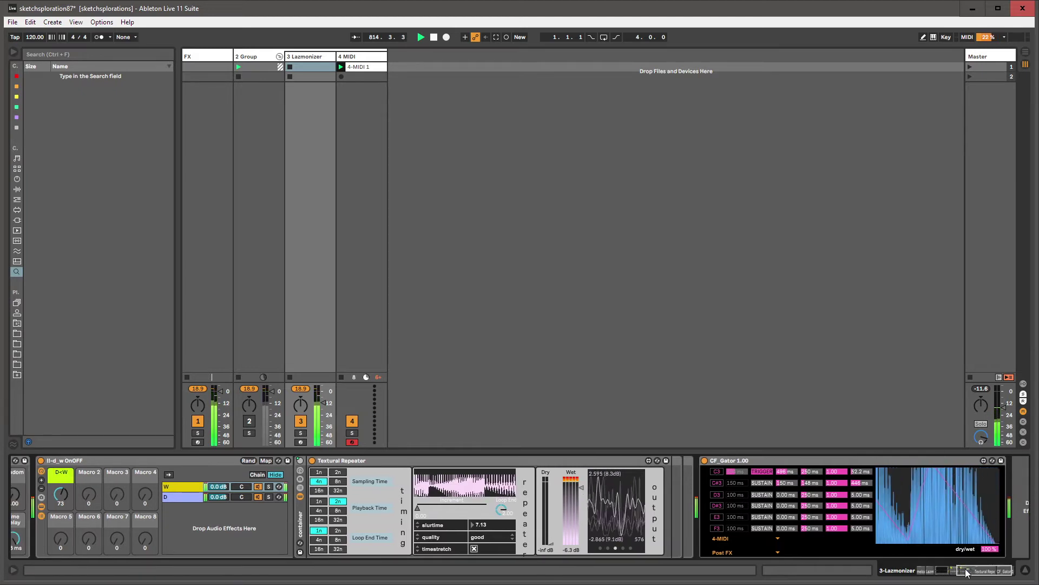
{"action": "mouse_move", "coordinate": [948, 551]}
{"action": "left_mouse_down"}
{"action": "mouse_move", "coordinate": [948, 583]}
{"action": "mouse_move", "coordinate": [951, 550]}
{"action": "left_mouse_up"}
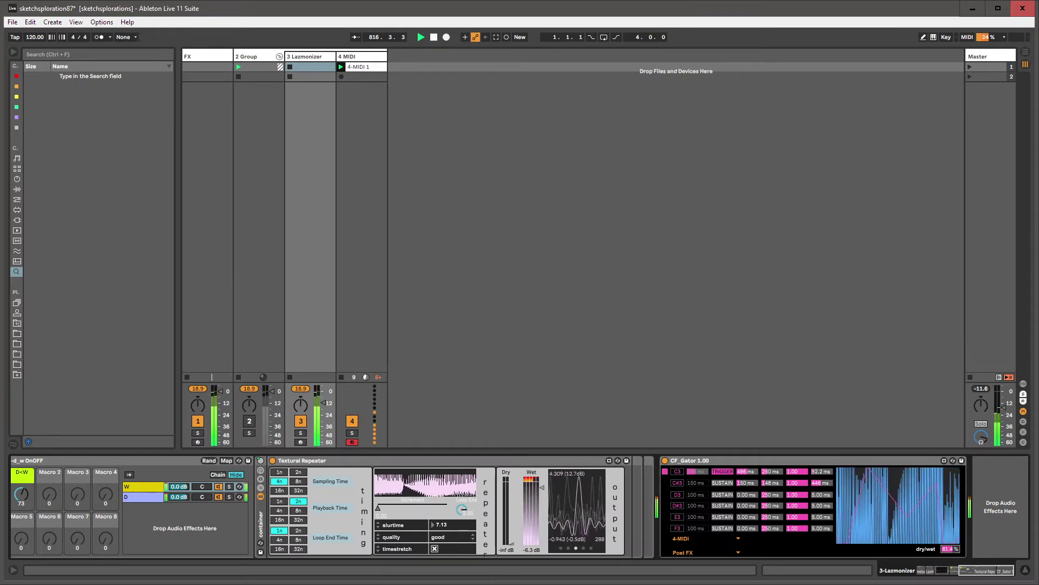
- Swap the Lazmonizer instrument for Operator with its default preset, keeping the rest of the device chain
{"action": "scroll", "coordinate": [649, 506], "scroll_direction": "up", "scroll_amount": 10}
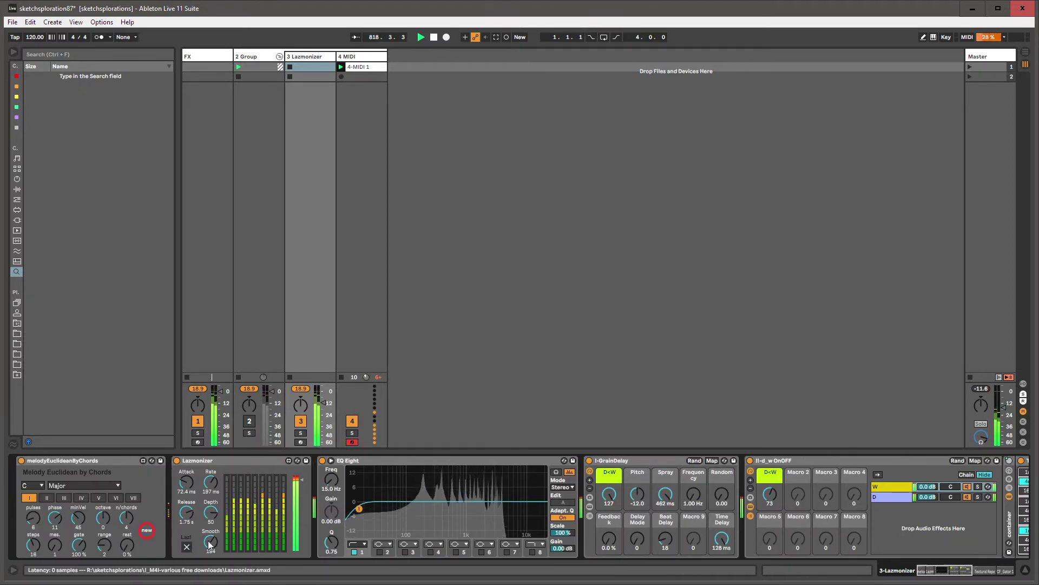
{"action": "left_click", "coordinate": [215, 467]}
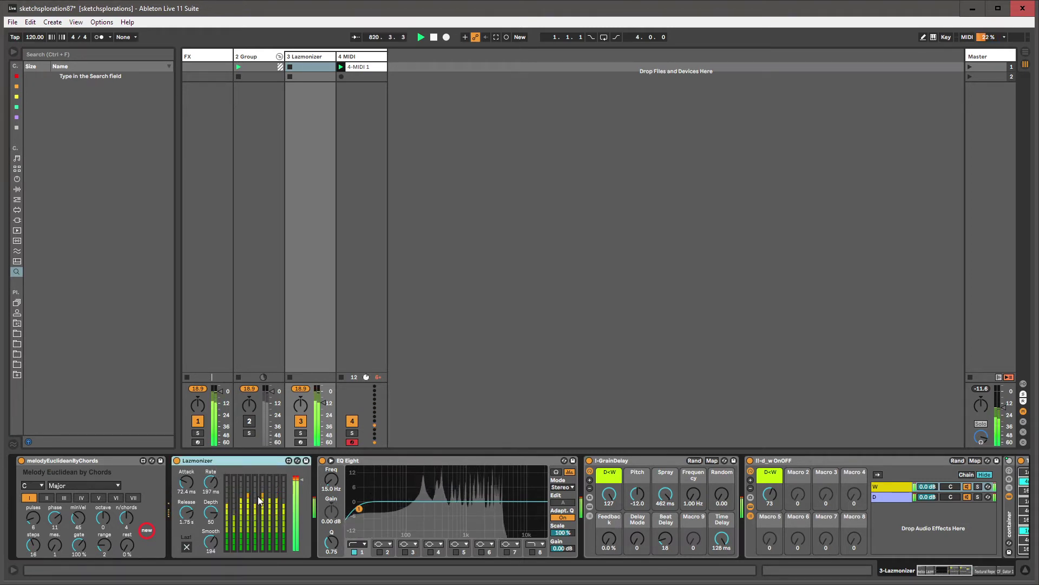
{"action": "left_click", "coordinate": [297, 461]}
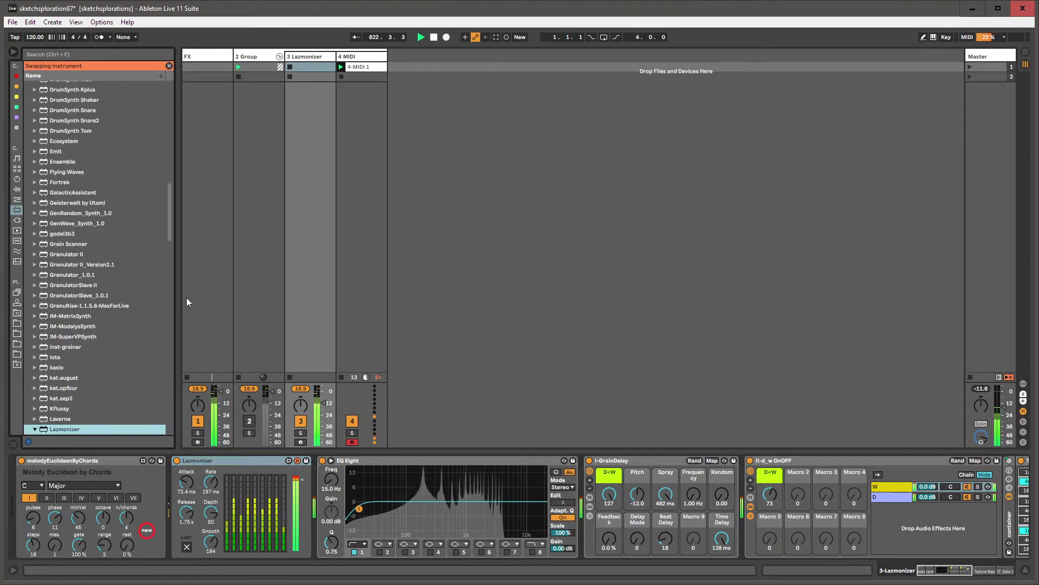
{"action": "left_click", "coordinate": [17, 178]}
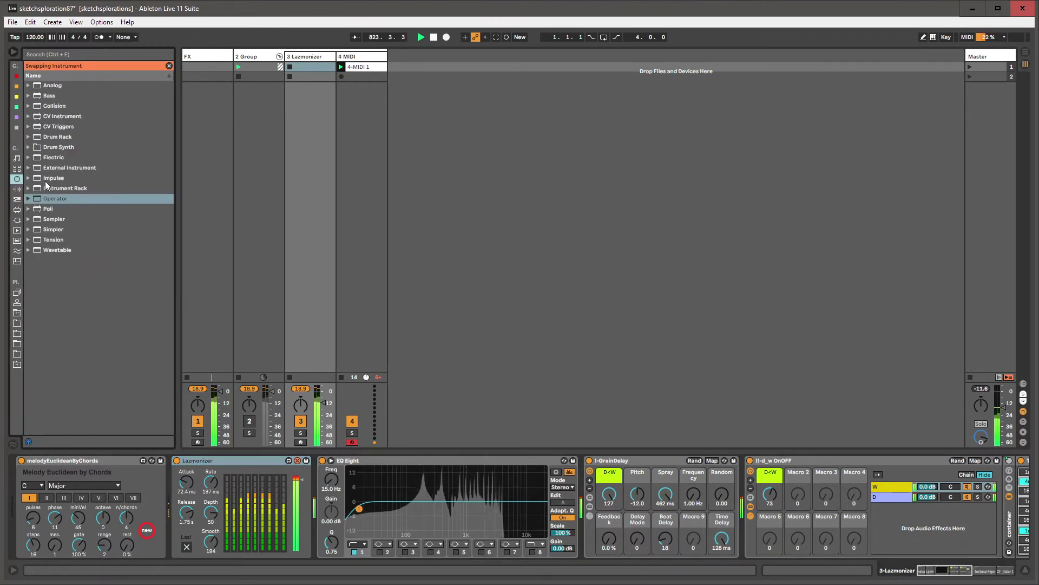
{"action": "double_click", "coordinate": [46, 198]}
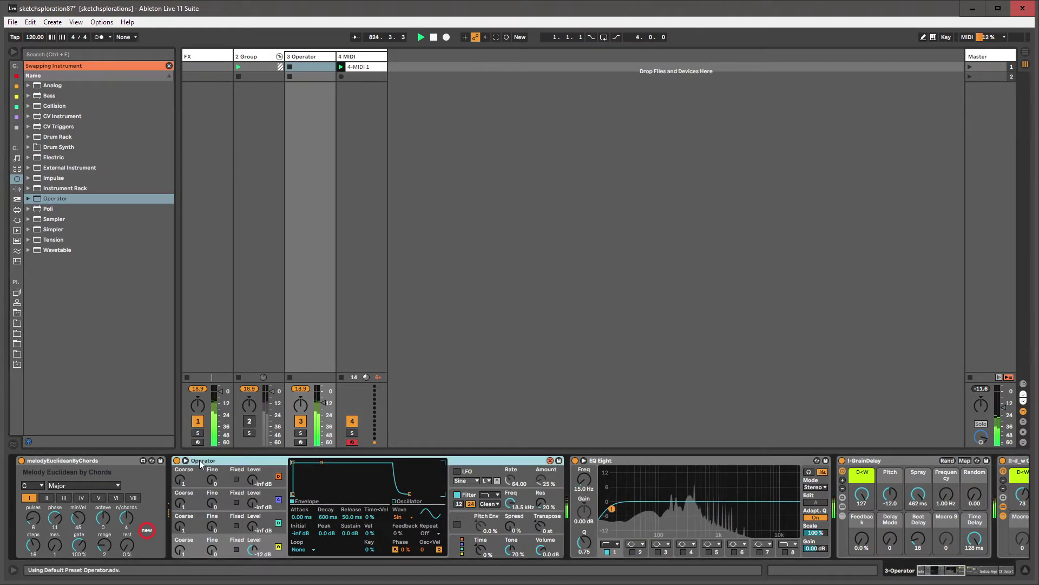
- Set Operator's oscillator A envelope to 810 ms decay and -9.7 dB sustain, and raise the oscillator's level to 0.0 dB
{"action": "left_click_drag", "start_coordinate": [323, 462], "coordinate": [323, 470]}
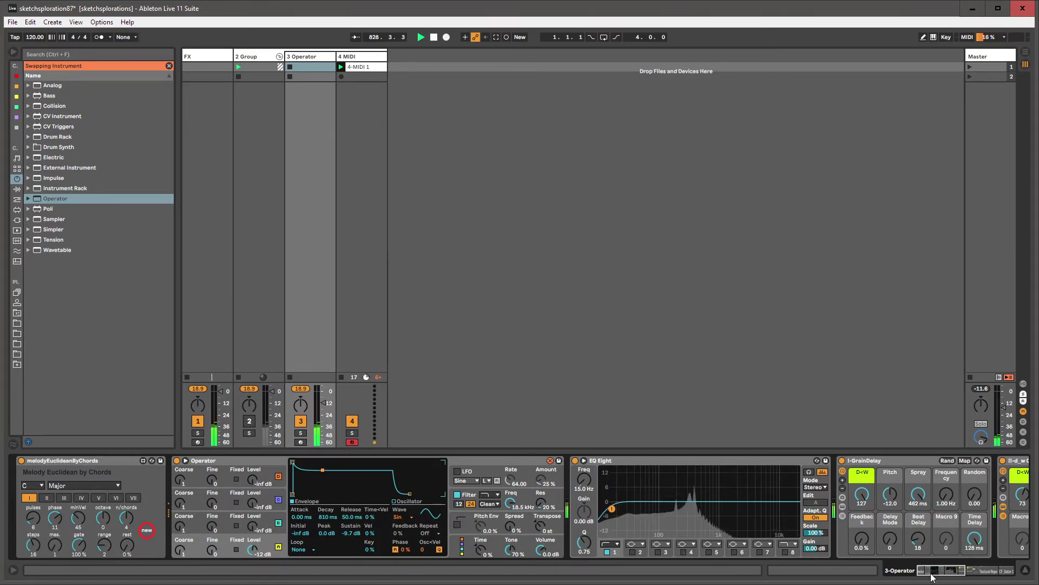
{"action": "left_click_drag", "start_coordinate": [923, 569], "coordinate": [668, 581]}
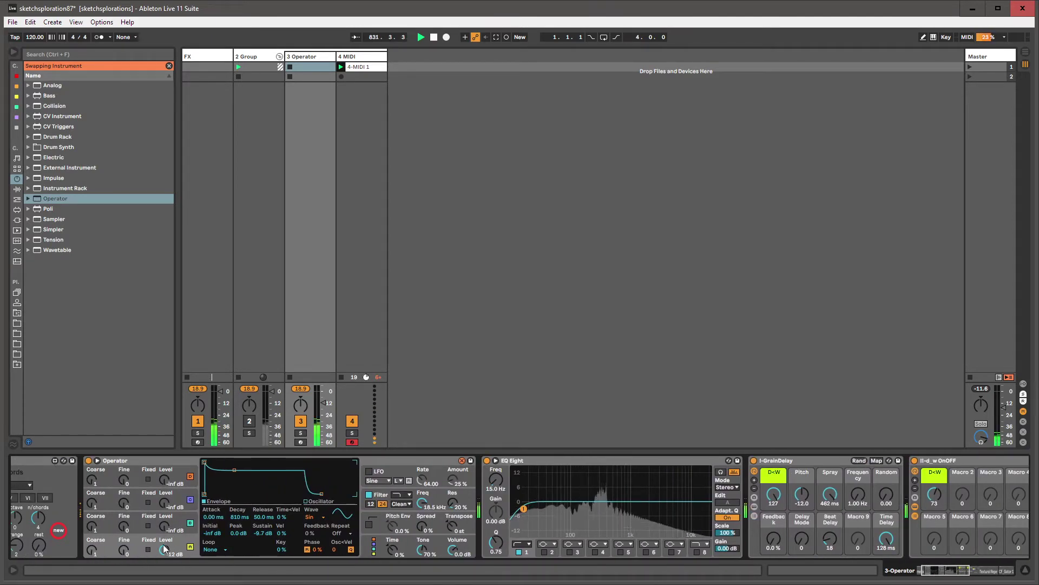
{"action": "left_click", "coordinate": [927, 568]}
{"action": "left_click", "coordinate": [922, 572]}
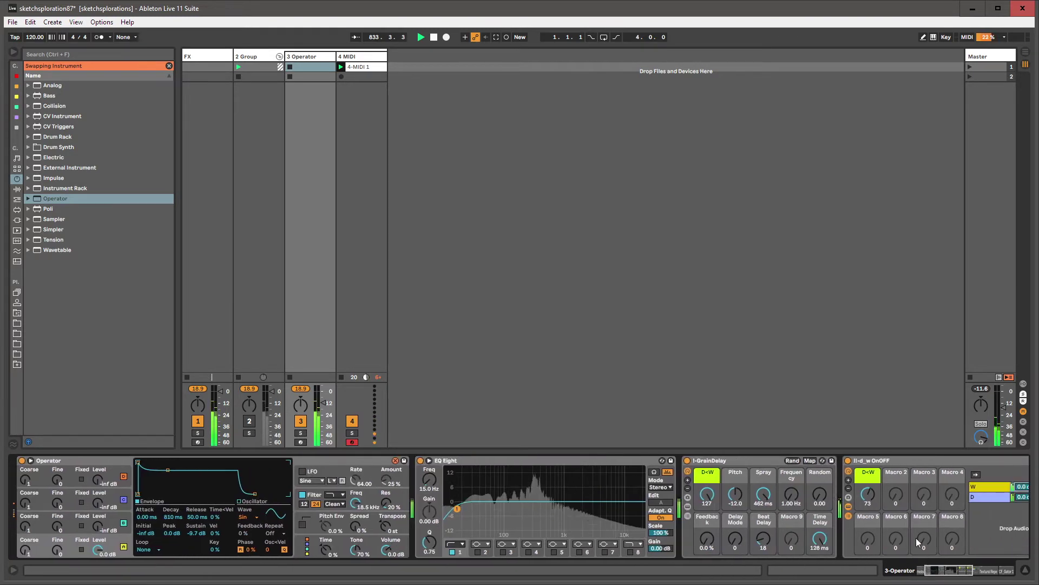
- Set the !-GrainDelay rack's Pitch to 0.00, and give Operator's oscillator A envelope a 0.49 ms attack and about 3.83 s release
{"action": "left_click", "coordinate": [734, 493]}
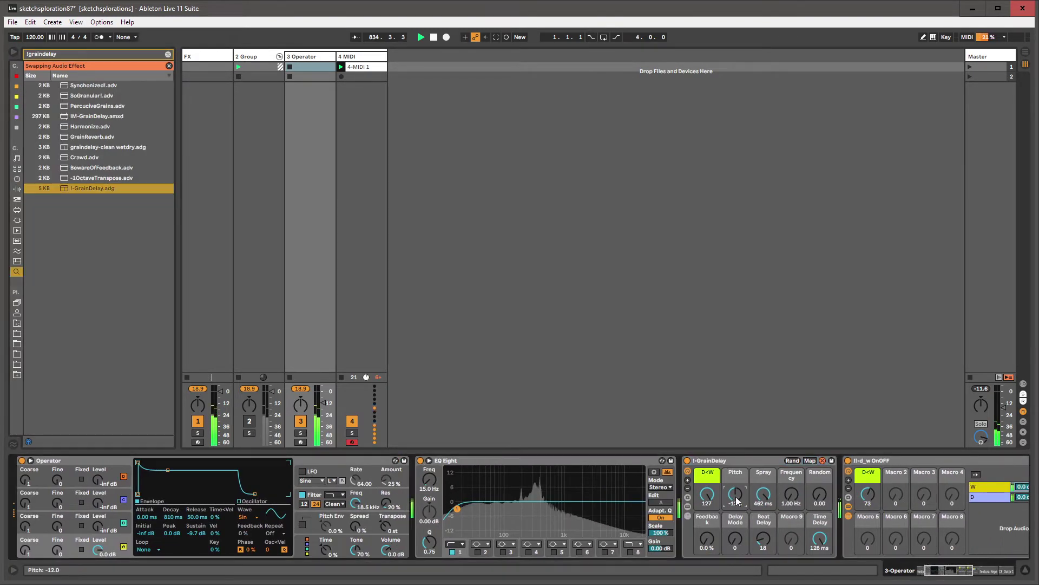
{"action": "left_click", "coordinate": [922, 570]}
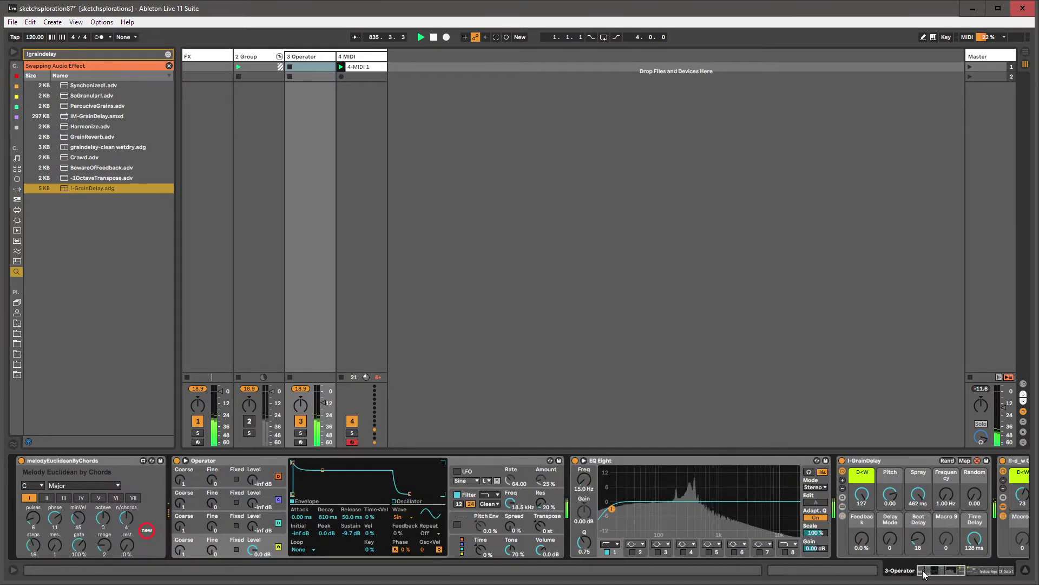
{"action": "left_click", "coordinate": [296, 464]}
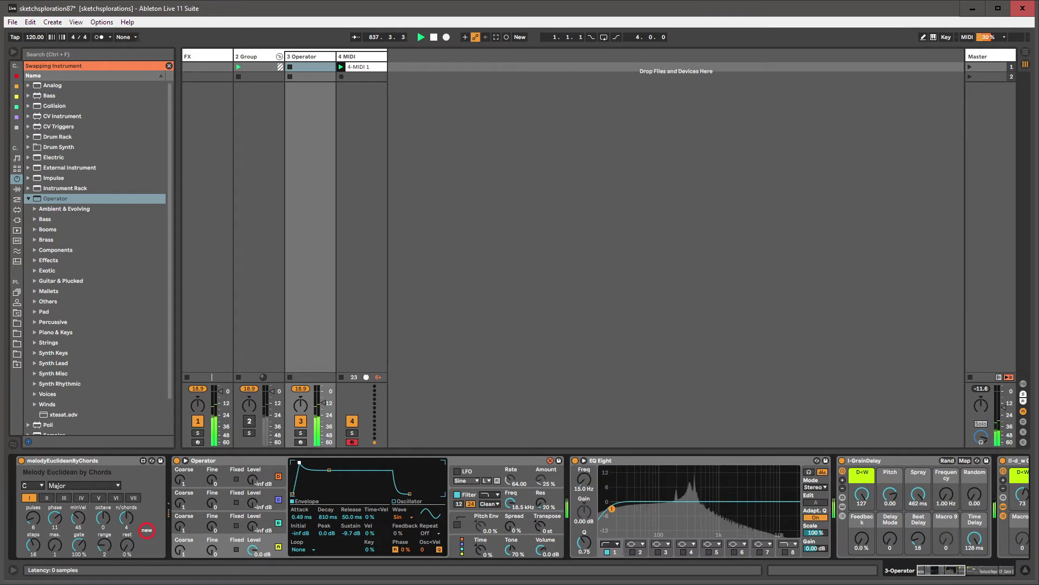
{"action": "left_click", "coordinate": [550, 461]}
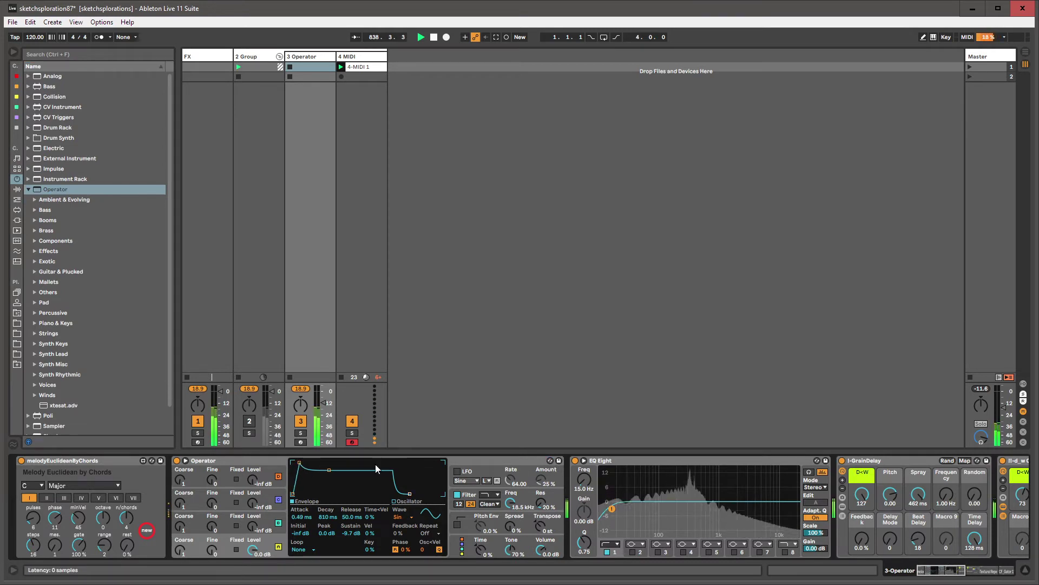
{"action": "left_click_drag", "start_coordinate": [410, 493], "coordinate": [430, 493]}
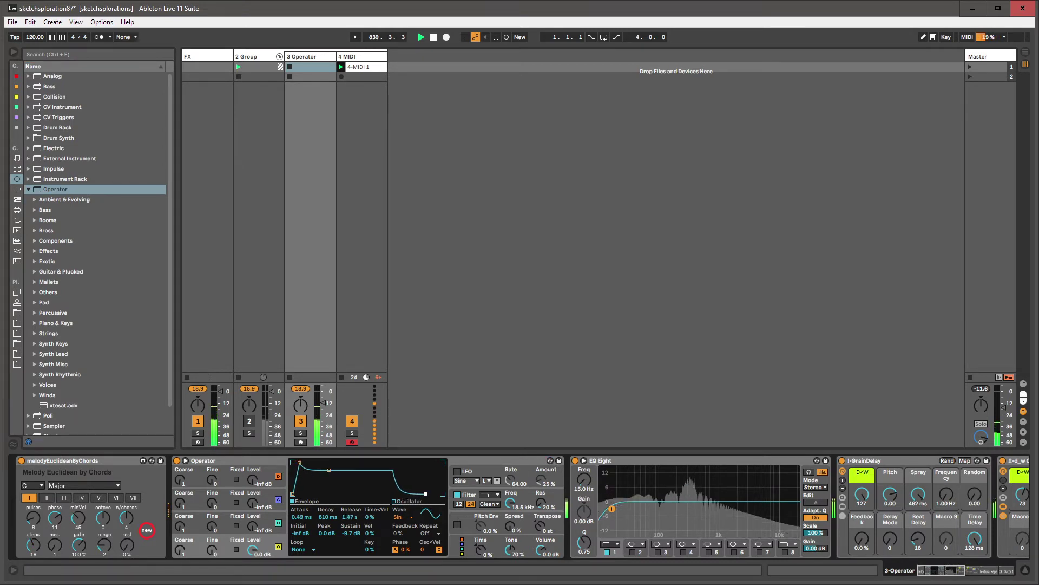
- Raise the 3 Operator track's volume slightly and try adjusting the coarse tuning of Operator's oscillator A
{"action": "left_click_drag", "start_coordinate": [323, 403], "coordinate": [323, 397]}
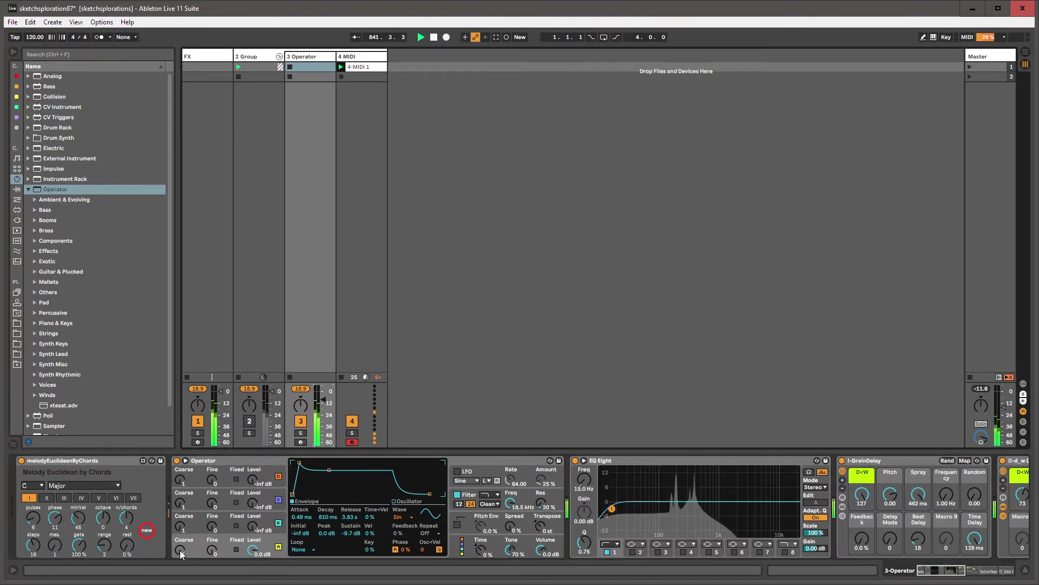
{"action": "left_click_drag", "start_coordinate": [180, 550], "coordinate": [180, 544]}
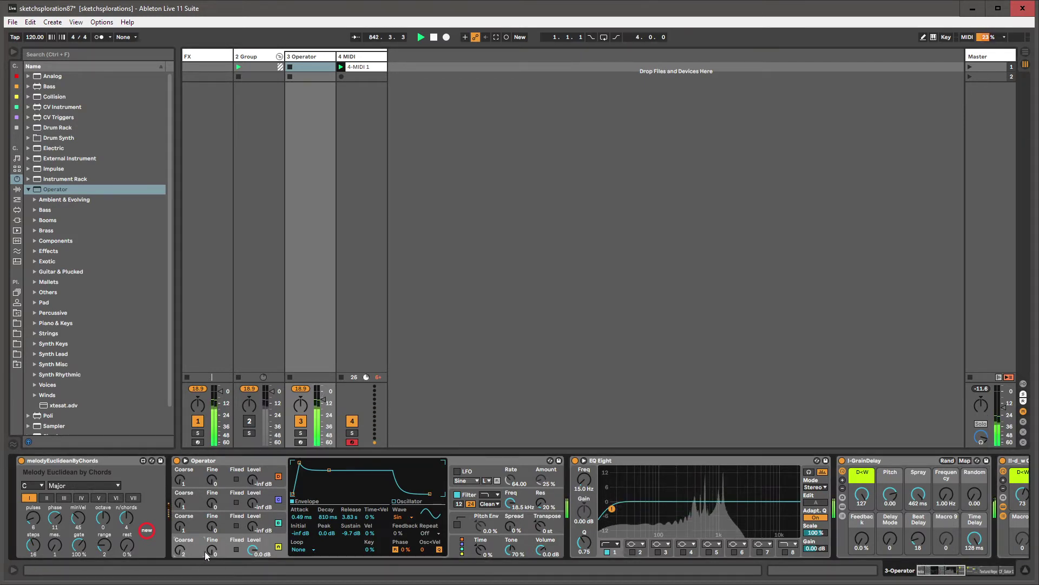
{"action": "key", "text": "Down"}
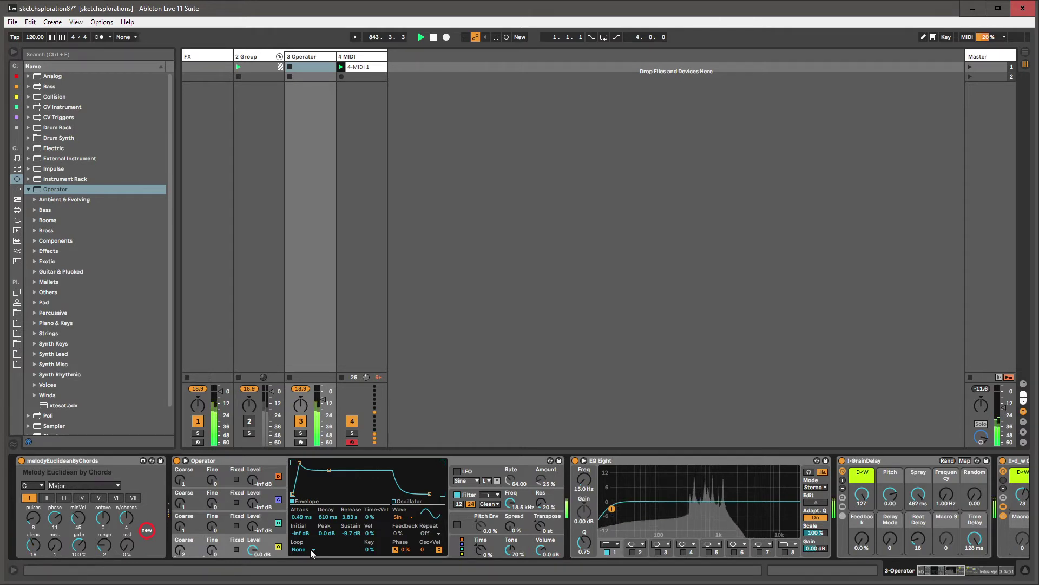
{"action": "mouse_move", "coordinate": [938, 575]}
{"action": "left_mouse_down"}
{"action": "mouse_move", "coordinate": [958, 578]}
{"action": "mouse_move", "coordinate": [935, 577]}
{"action": "left_mouse_up"}
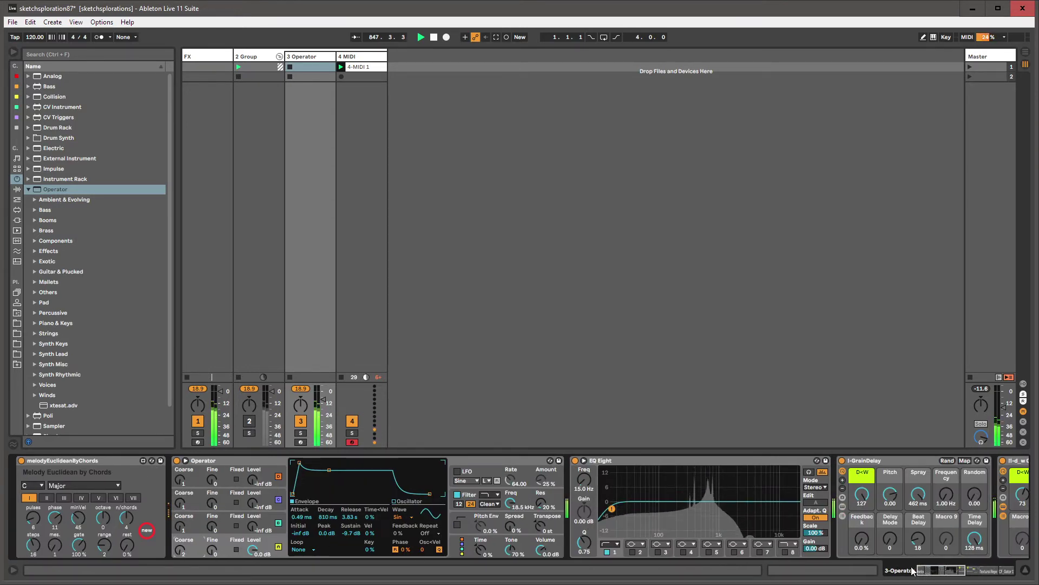
{"action": "left_click_drag", "start_coordinate": [941, 575], "coordinate": [959, 576]}
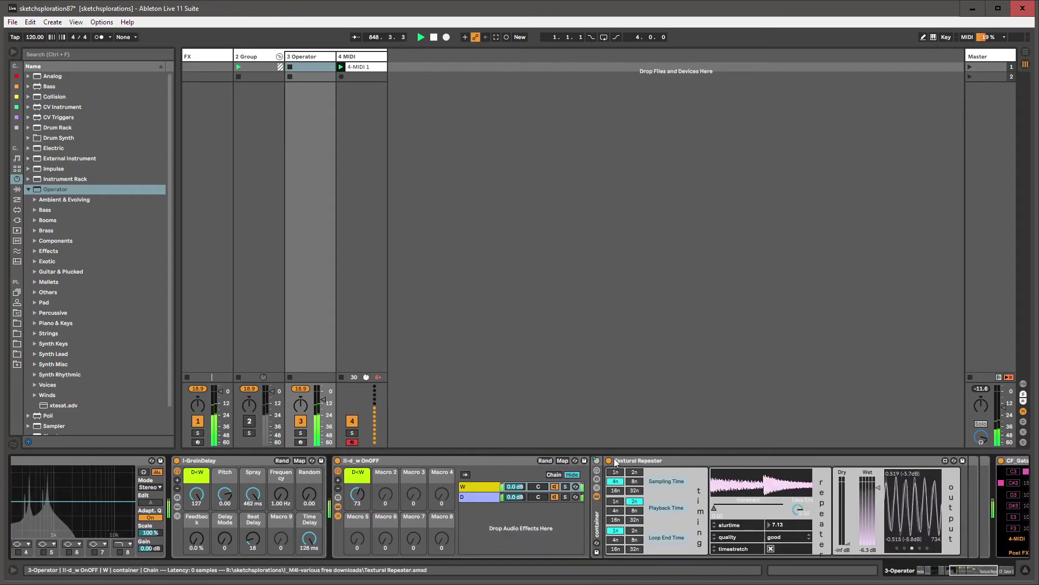
{"action": "left_click", "coordinate": [647, 461]}
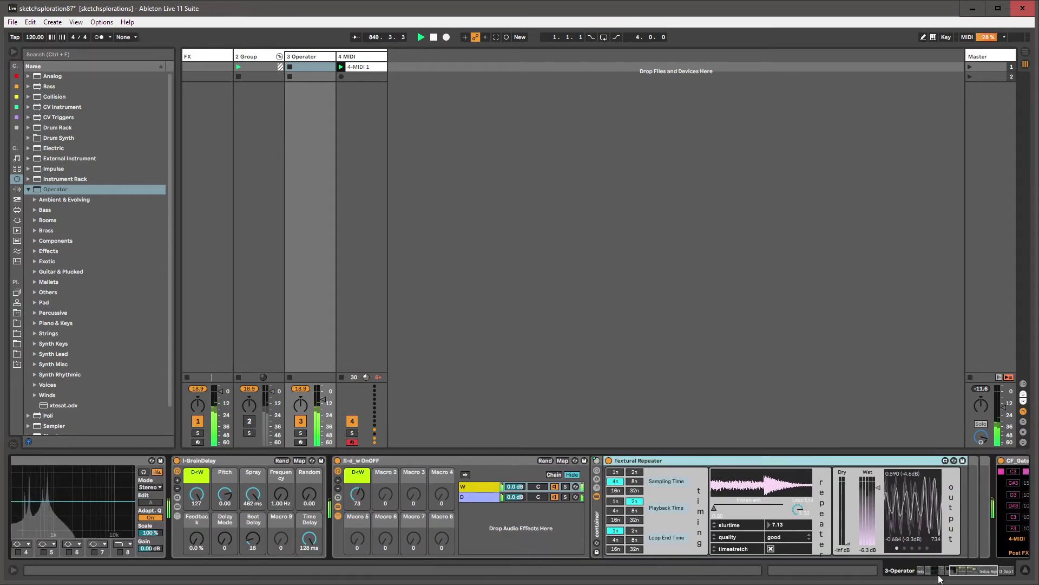
{"action": "scroll", "coordinate": [379, 503], "scroll_direction": "left", "scroll_amount": 10}
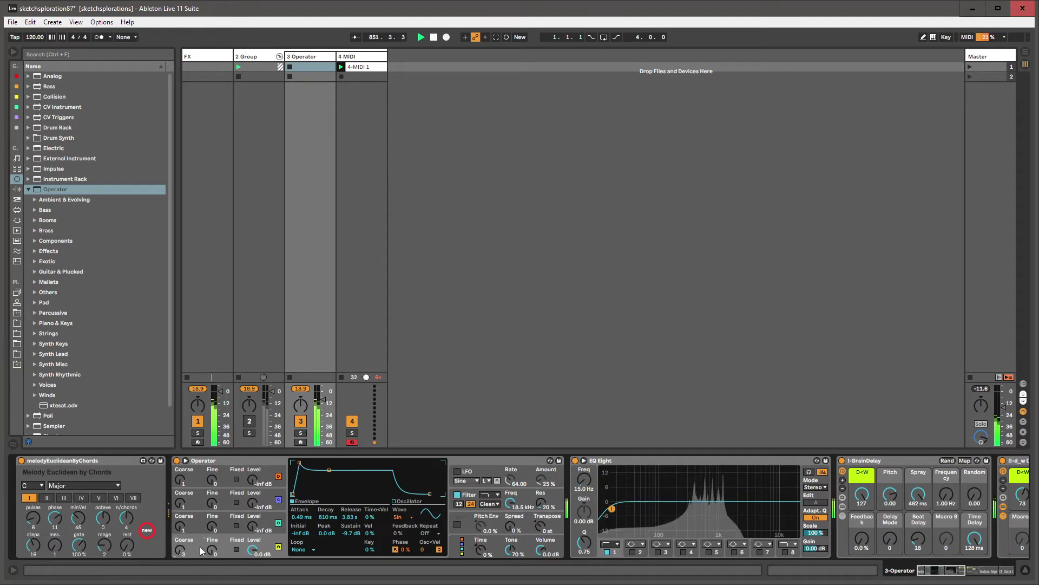
- Look through the free VST plug-ins folder, including the glitch, buffer and beatbash plug-ins in its !_Many subfolder
{"action": "left_click", "coordinate": [17, 220]}
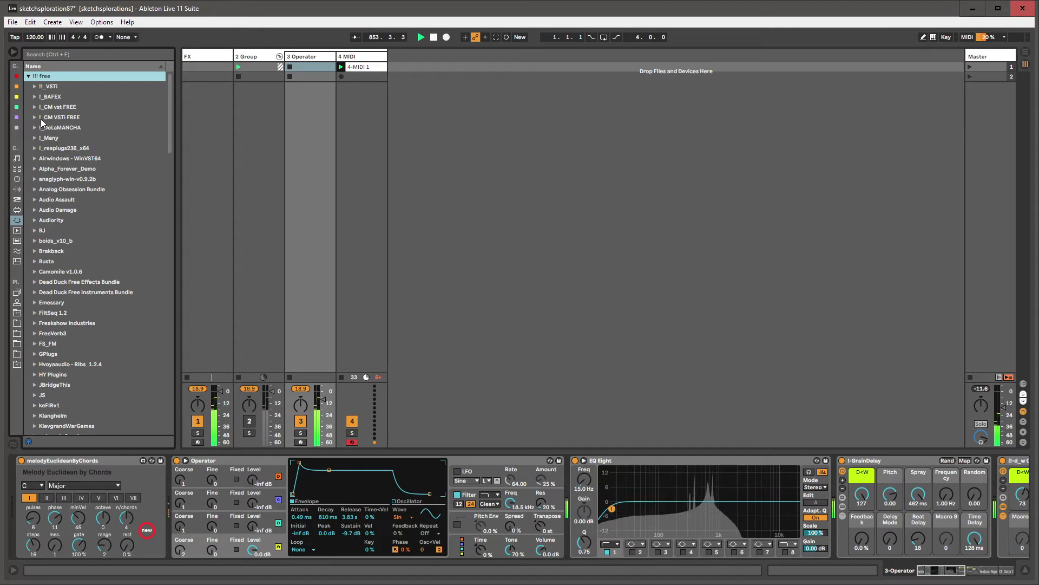
{"action": "scroll", "coordinate": [42, 217], "scroll_direction": "down", "scroll_amount": 3}
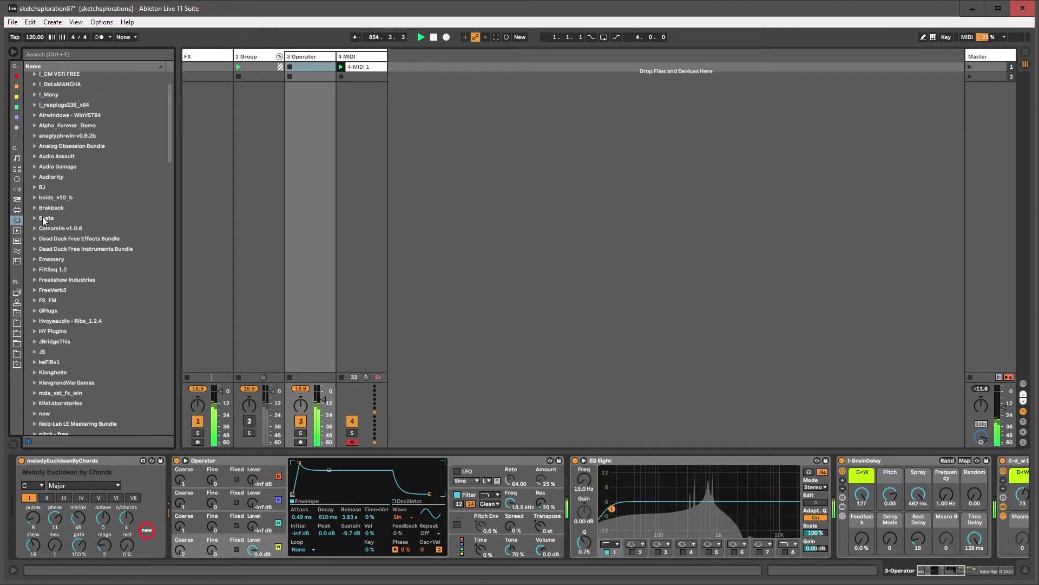
{"action": "scroll", "coordinate": [42, 216], "scroll_direction": "up", "scroll_amount": 3}
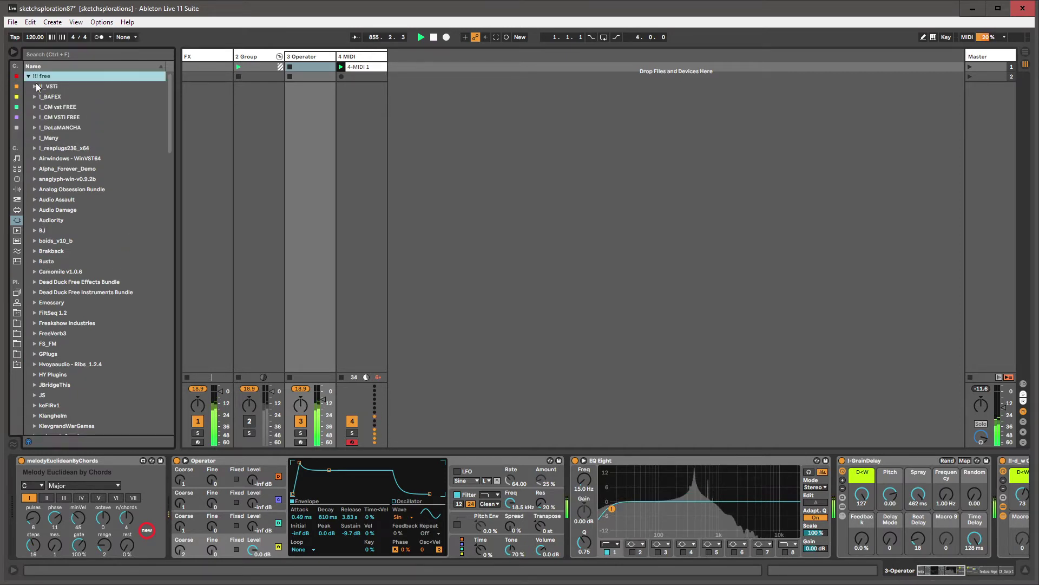
{"action": "left_click", "coordinate": [35, 137]}
{"action": "left_click", "coordinate": [48, 231]}
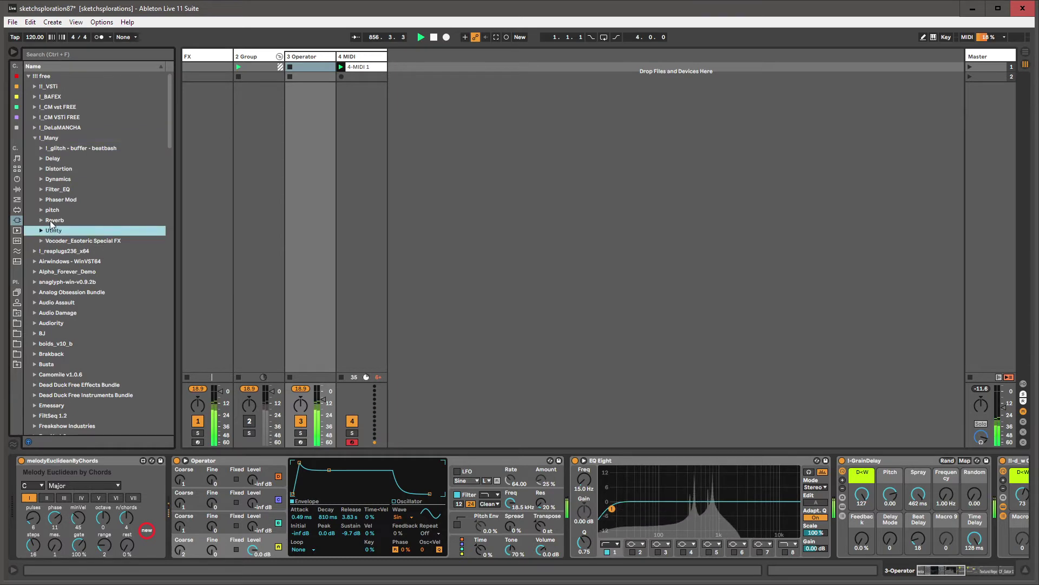
{"action": "left_click", "coordinate": [44, 149]}
{"action": "left_click", "coordinate": [42, 149]}
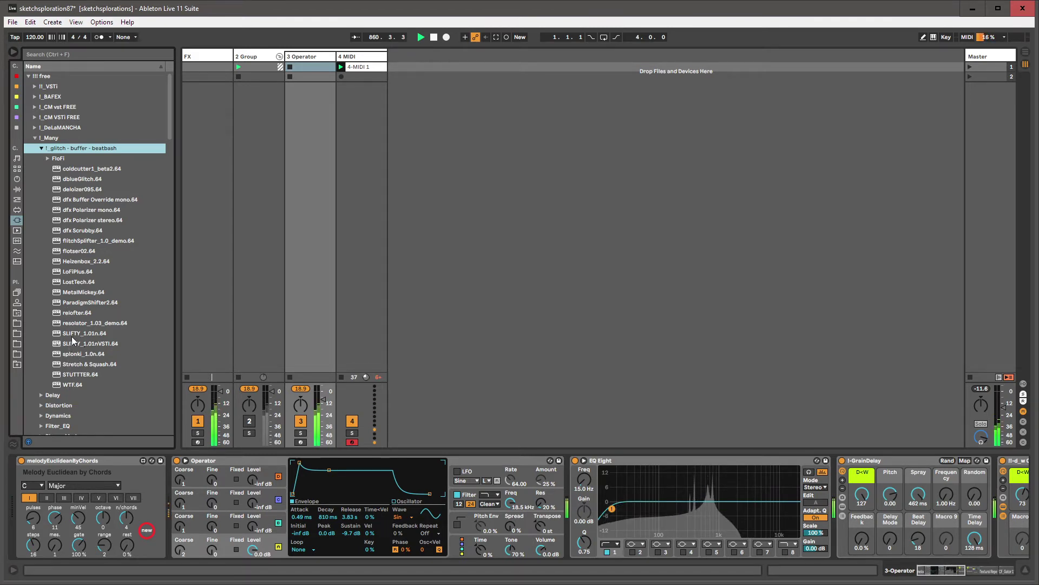
{"action": "left_click", "coordinate": [35, 138]}
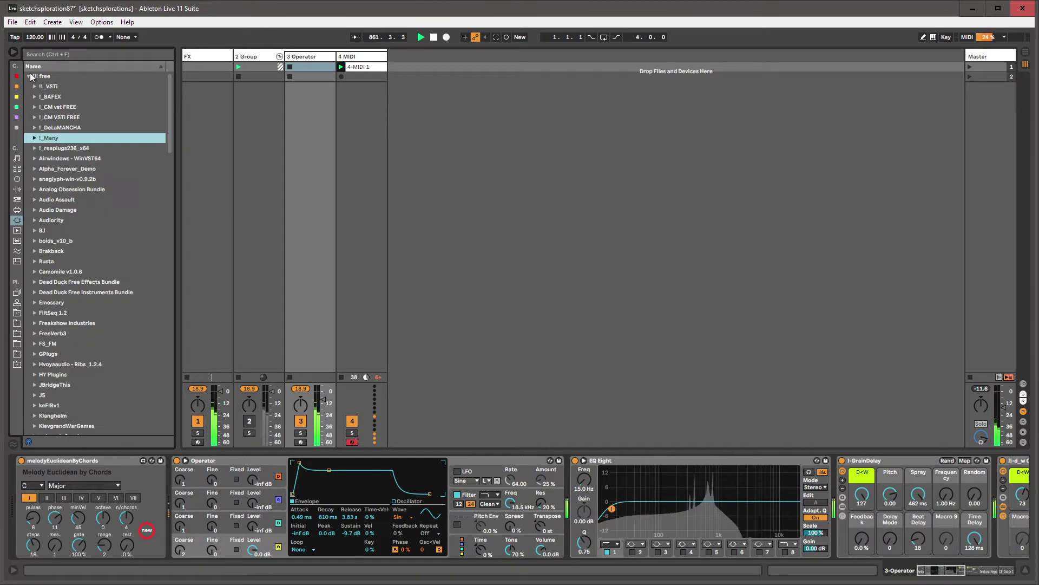
{"action": "key", "text": "Left"}
{"action": "key", "text": "Left"}
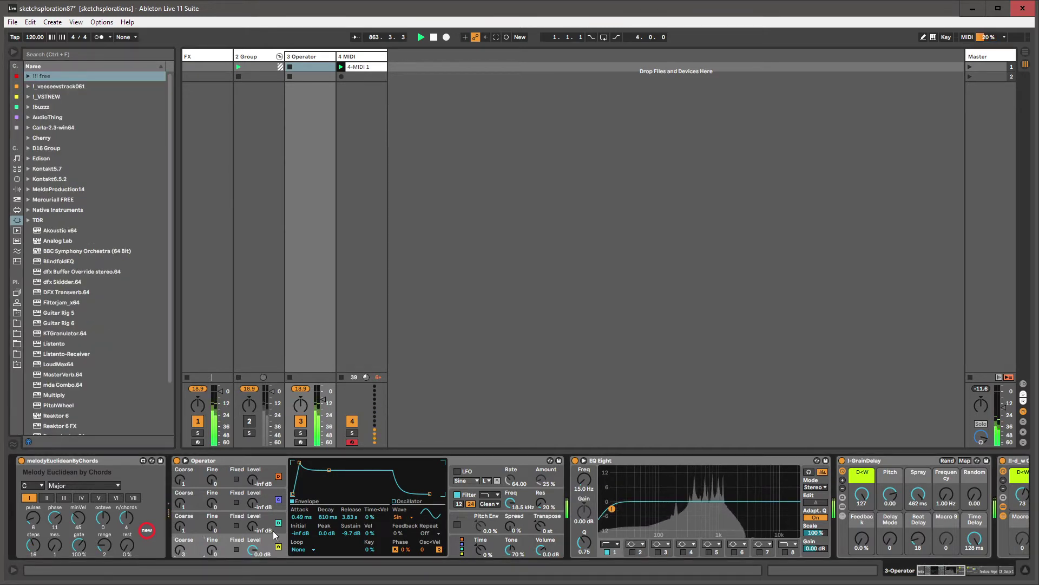
- Insert the Overdrive audio effect directly after Textural Repeater in the device chain
{"action": "left_click_drag", "start_coordinate": [923, 571], "coordinate": [969, 570]}
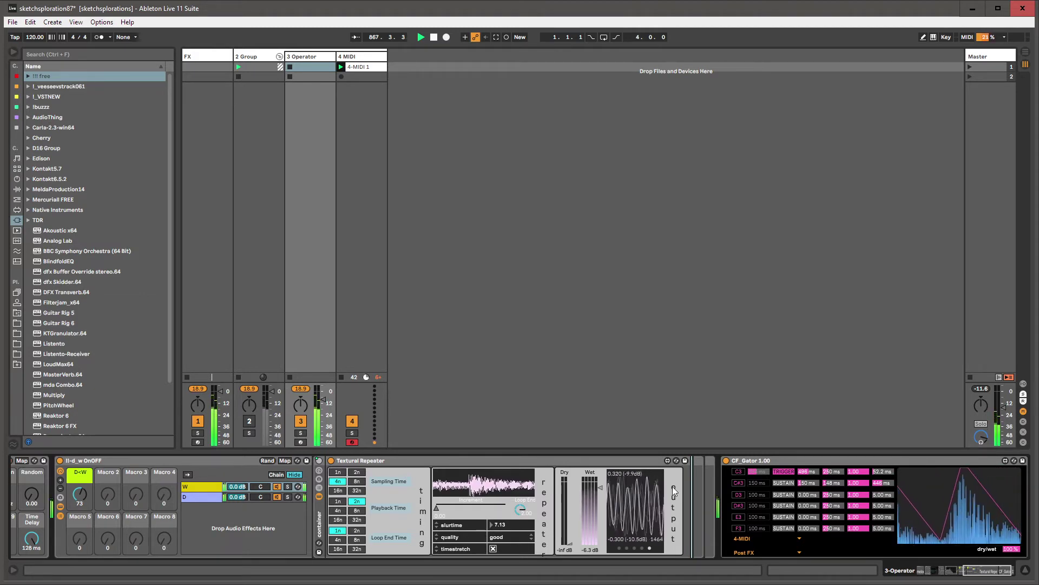
{"action": "left_click", "coordinate": [16, 179]}
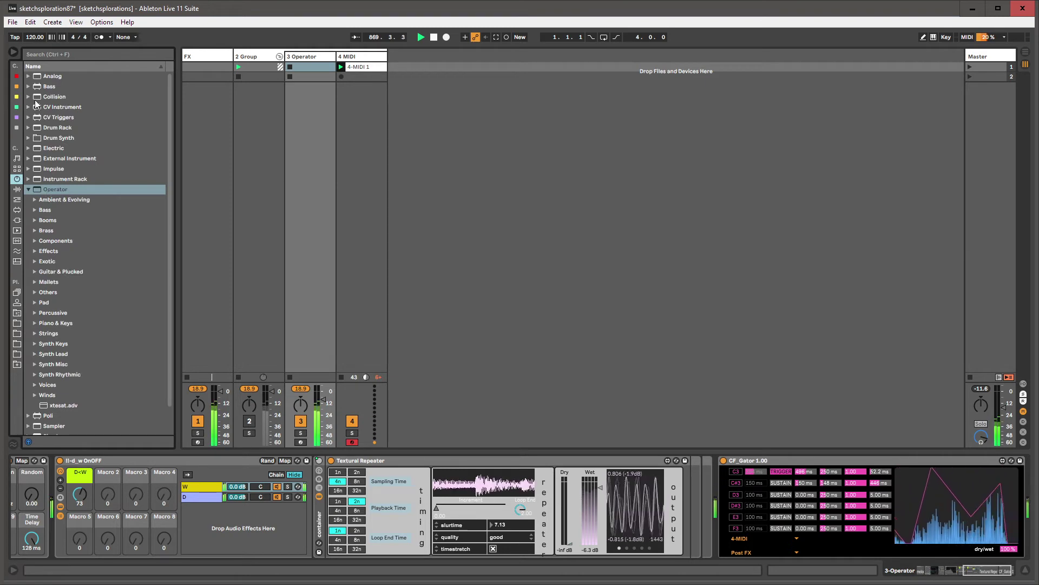
{"action": "left_click", "coordinate": [28, 189]}
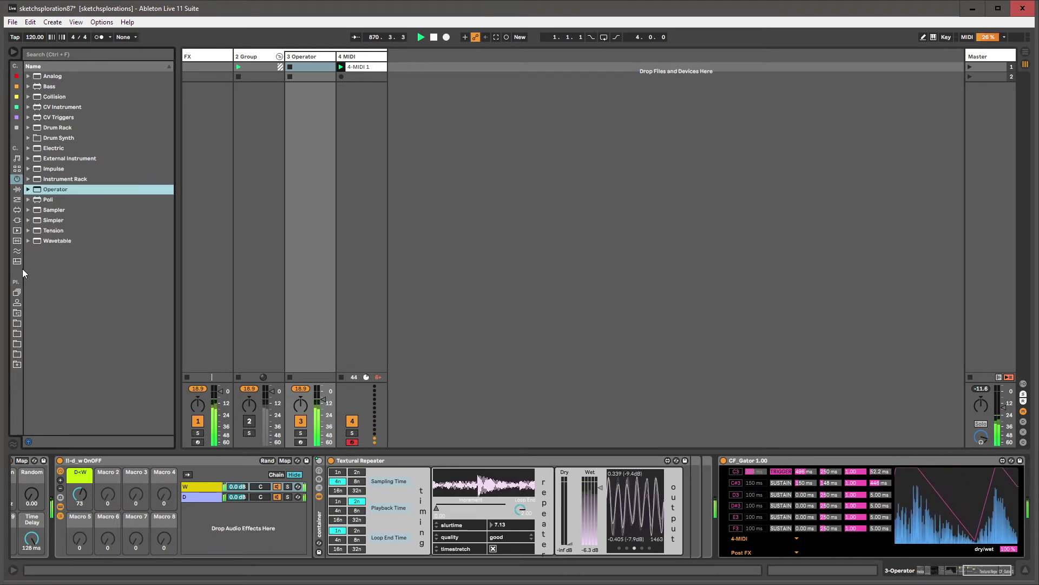
{"action": "left_click", "coordinate": [15, 128]}
{"action": "left_click_drag", "start_coordinate": [50, 285], "coordinate": [733, 489]}
- Set Overdrive to 6.64 kHz frequency, 3.86 bandwidth, 75% drive, 14% tone, 58% dynamics and 47% dry/wet
{"action": "left_click_drag", "start_coordinate": [735, 553], "coordinate": [736, 486]}
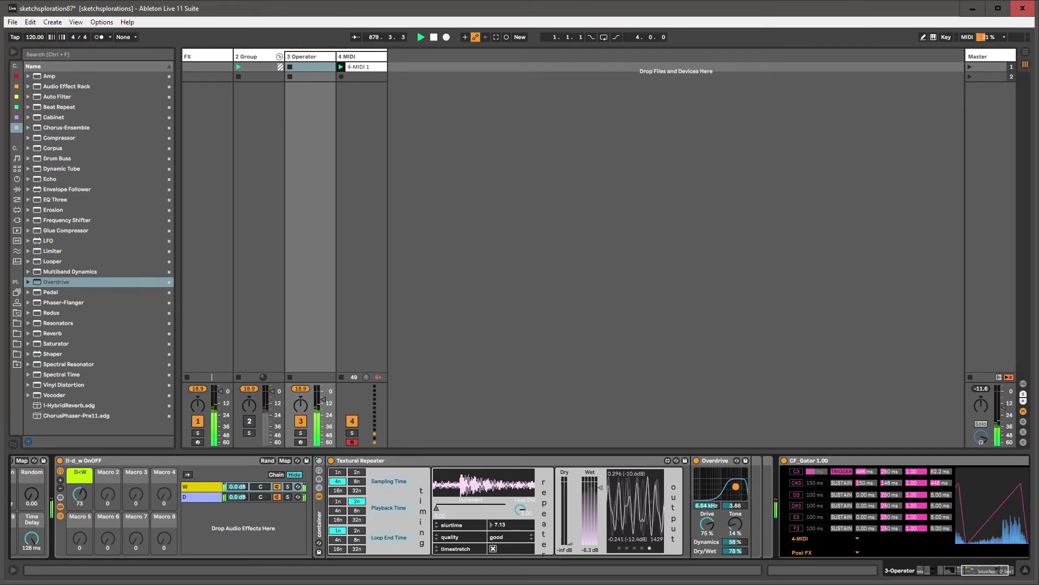
{"action": "left_click_drag", "start_coordinate": [742, 549], "coordinate": [742, 566]}
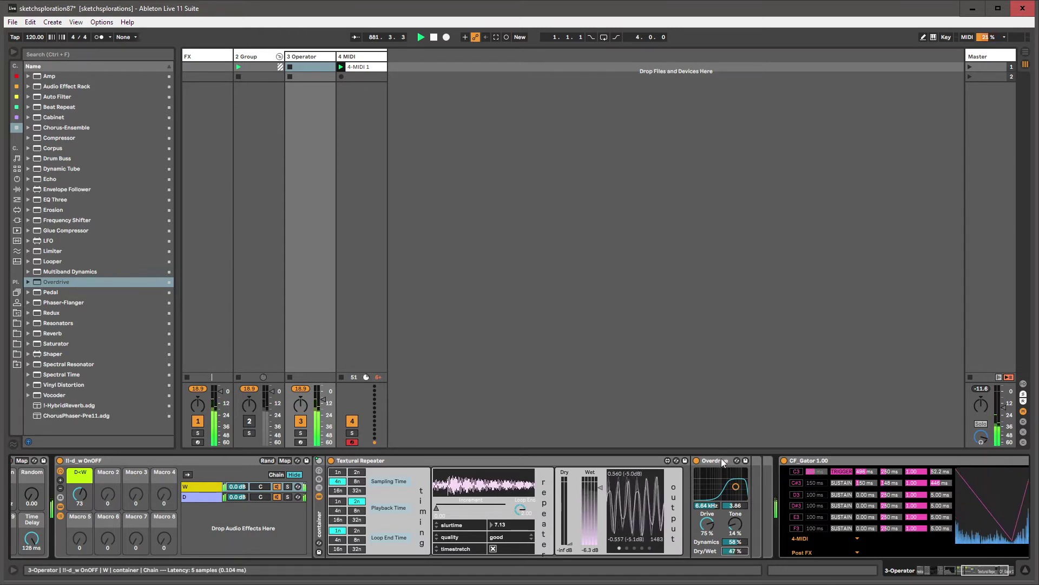
{"action": "left_click_drag", "start_coordinate": [743, 566], "coordinate": [738, 552]}
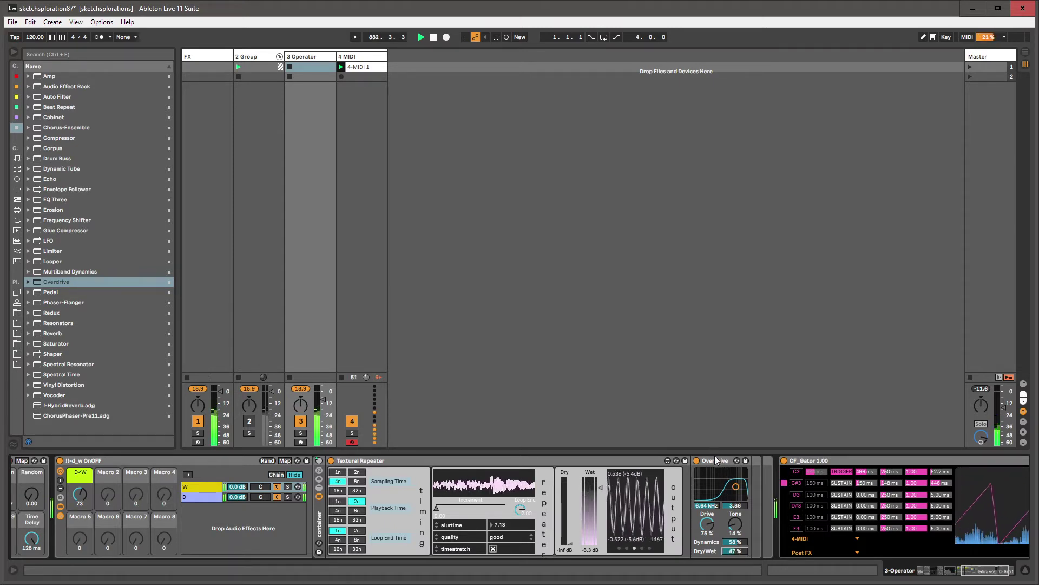
- Group Overdrive into an Audio Effect Rack with a duplicated chain, setting the copy's Overdrive to 198 Hz, 6.52 bandwidth and 7% drive
{"action": "key", "text": "ctrl+g"}
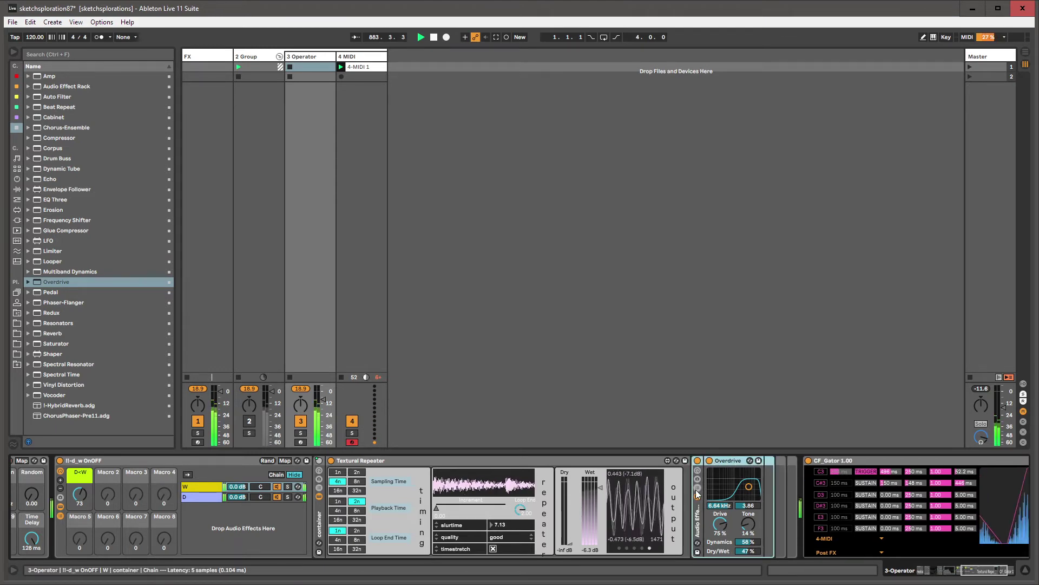
{"action": "left_click_drag", "start_coordinate": [966, 578], "coordinate": [977, 576]}
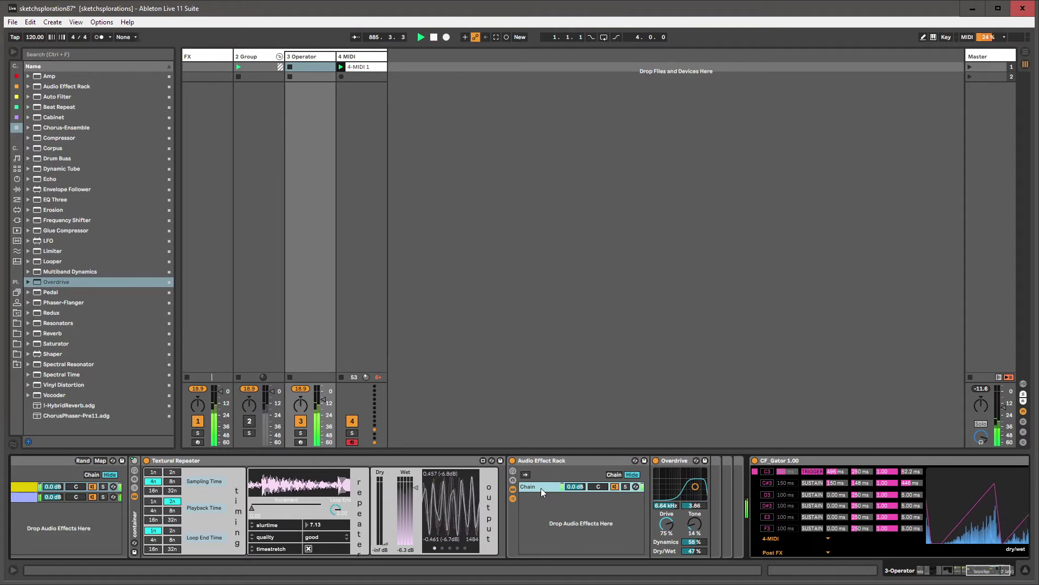
{"action": "key", "text": "ctrl+d"}
{"action": "left_click_drag", "start_coordinate": [654, 500], "coordinate": [627, 493]}
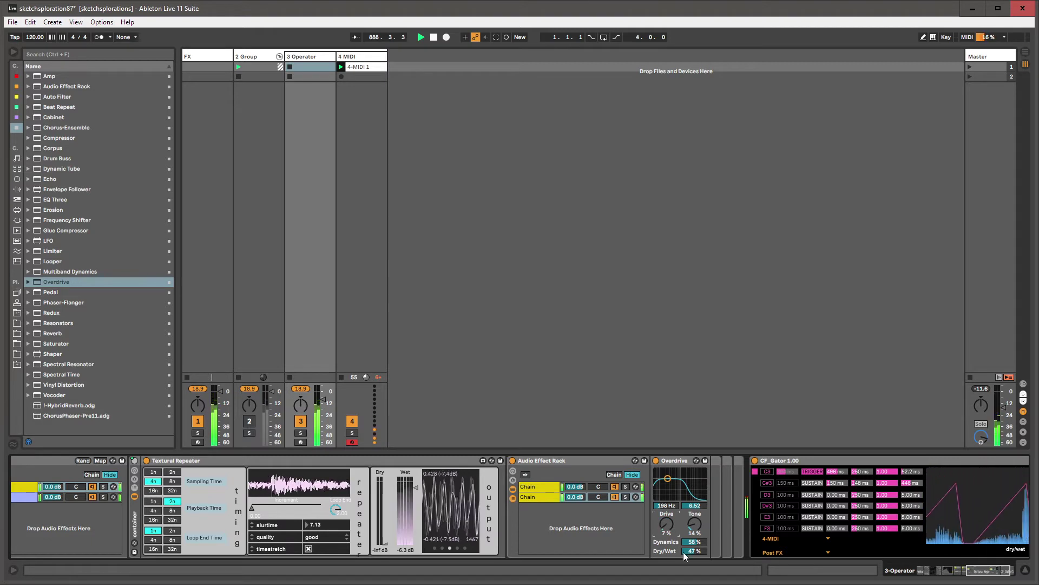
- Set the first chain's Overdrive to 13.2 kHz frequency, 4.40 bandwidth, 39% tone and 100% dry/wet
{"action": "left_click", "coordinate": [549, 486]}
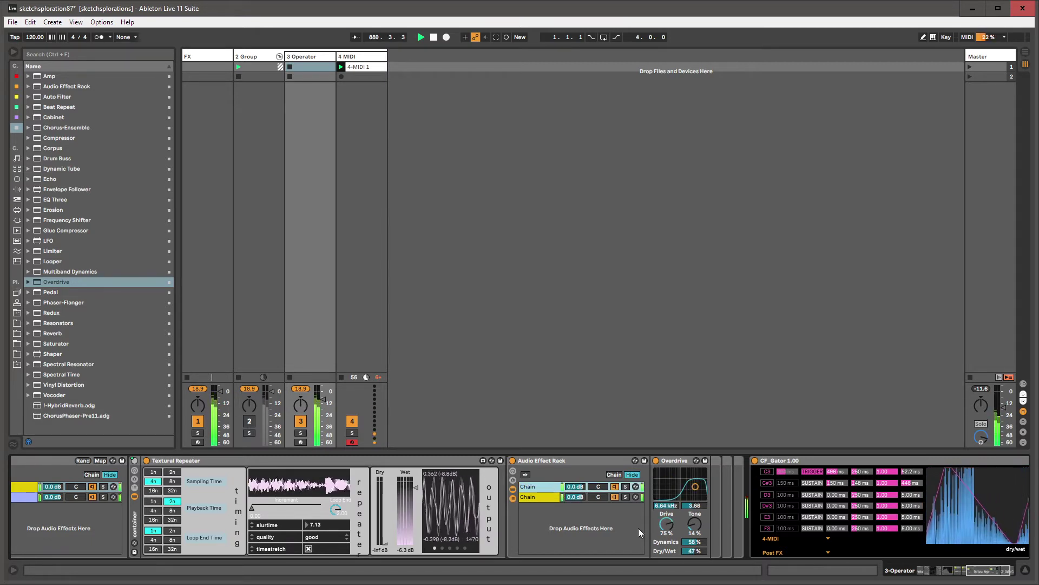
{"action": "left_click_drag", "start_coordinate": [694, 550], "coordinate": [694, 549]}
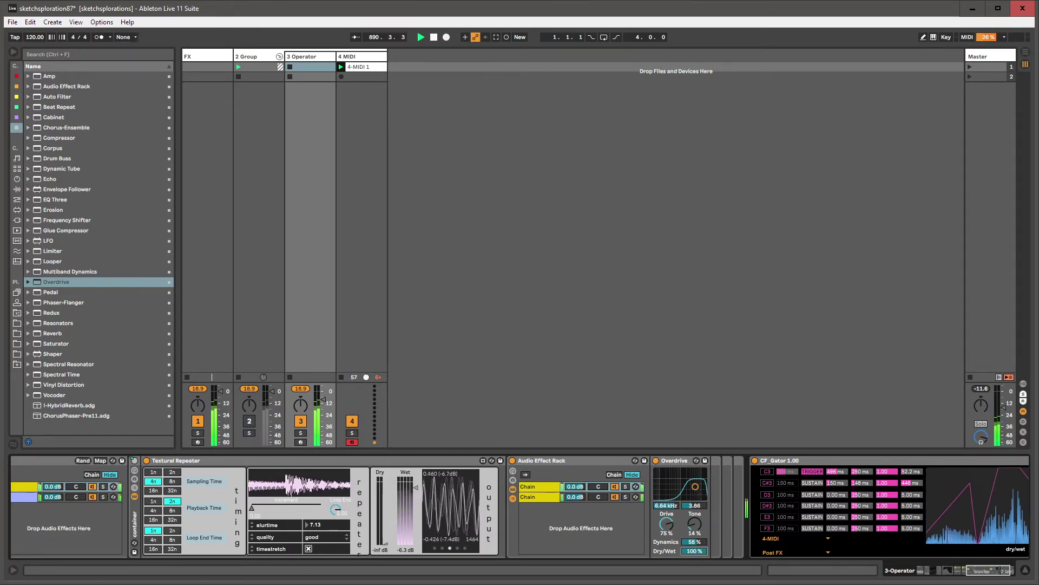
{"action": "left_click", "coordinate": [548, 497]}
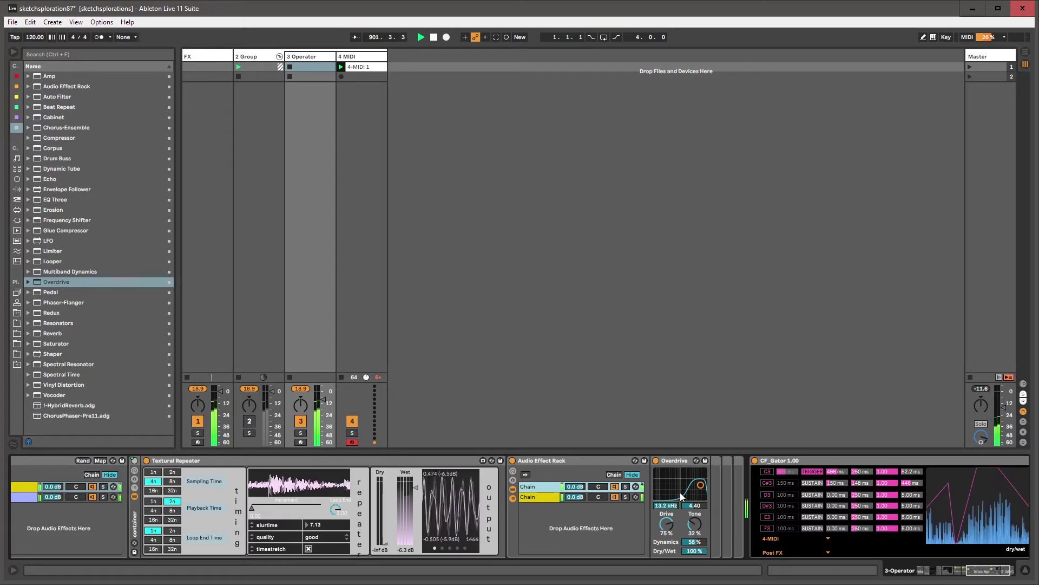
{"action": "left_click_drag", "start_coordinate": [690, 520], "coordinate": [689, 490]}
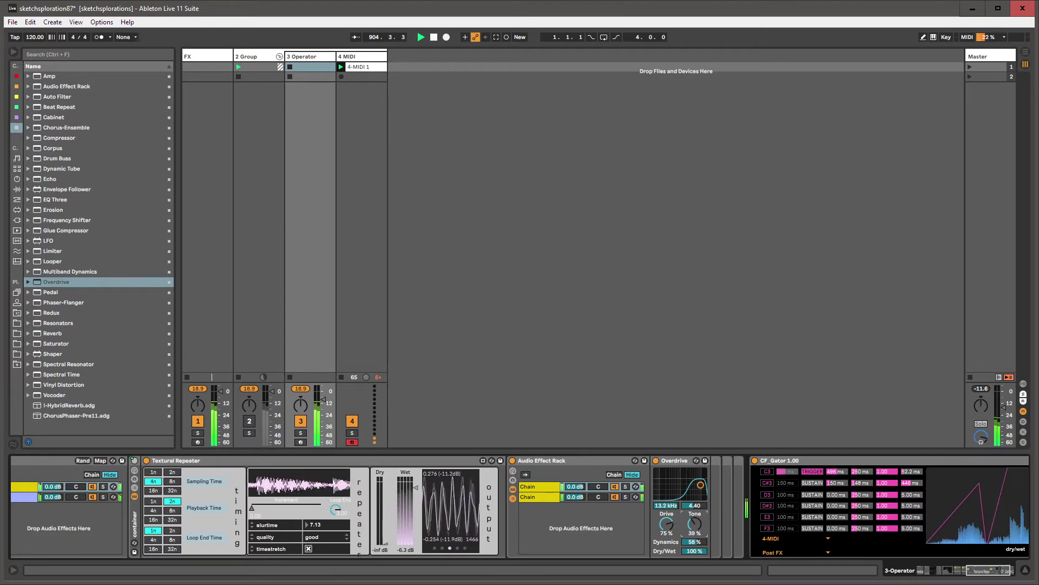
- Collapse the !-GrainDelay and !!-d_w OnOFF racks in the 3 Operator track's device chain
{"action": "left_click_drag", "start_coordinate": [973, 573], "coordinate": [915, 575]}
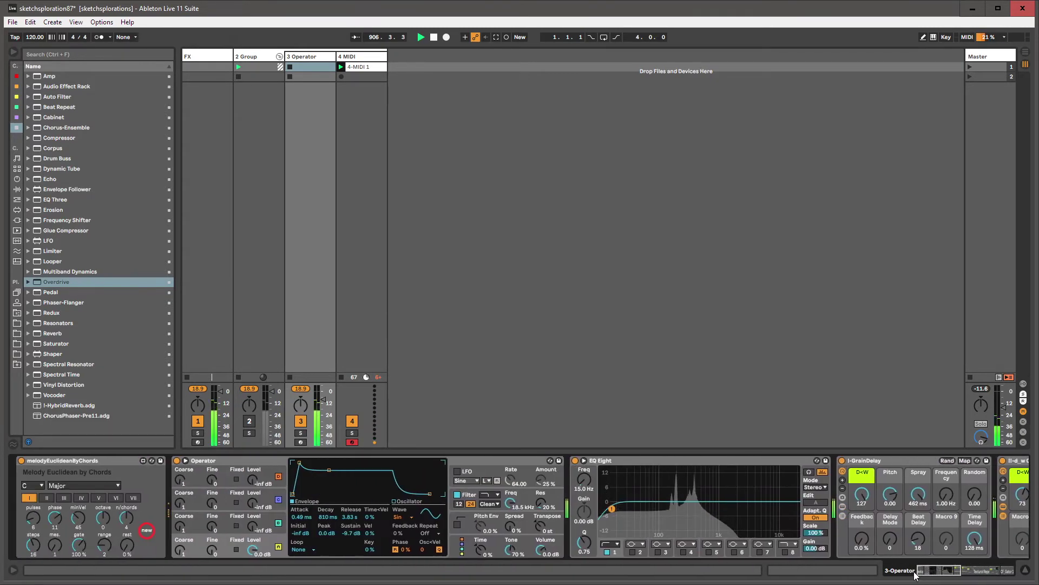
{"action": "double_click", "coordinate": [862, 462]}
{"action": "double_click", "coordinate": [865, 462]}
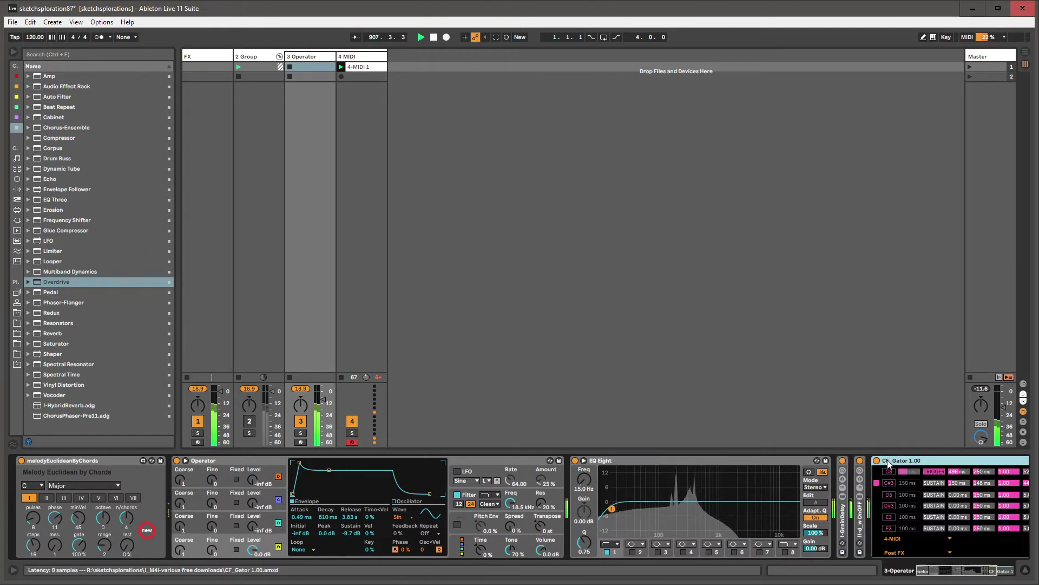
{"action": "left_click", "coordinate": [842, 510]}
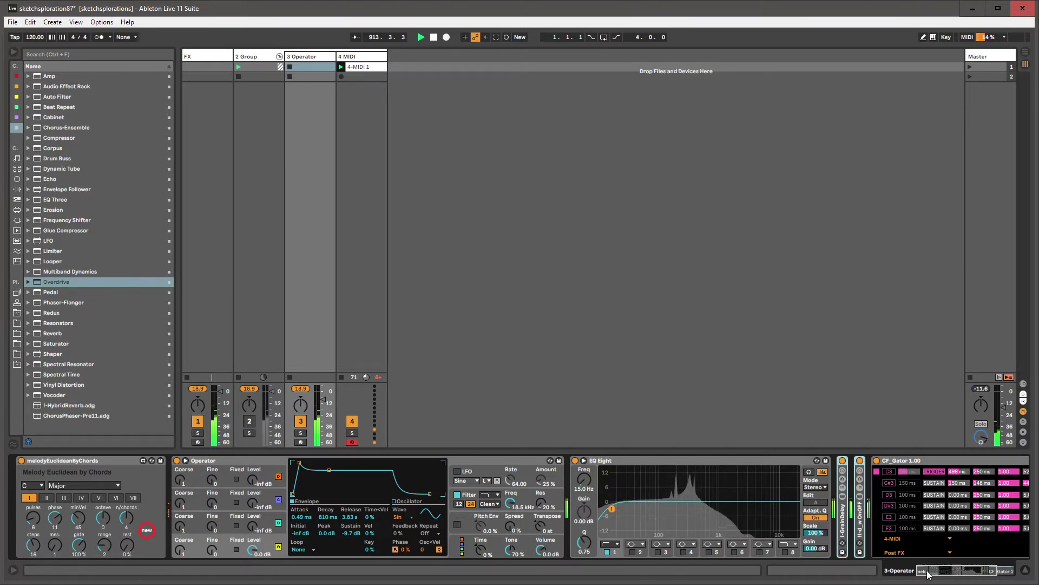
- Load Note Wrap.amxd from the free downloads folder onto the 3 Operator track, between melodyEuclideanByChords and Operator
{"action": "mouse_move", "coordinate": [929, 573]}
{"action": "left_mouse_down"}
{"action": "mouse_move", "coordinate": [947, 573]}
{"action": "mouse_move", "coordinate": [919, 572]}
{"action": "left_mouse_up"}
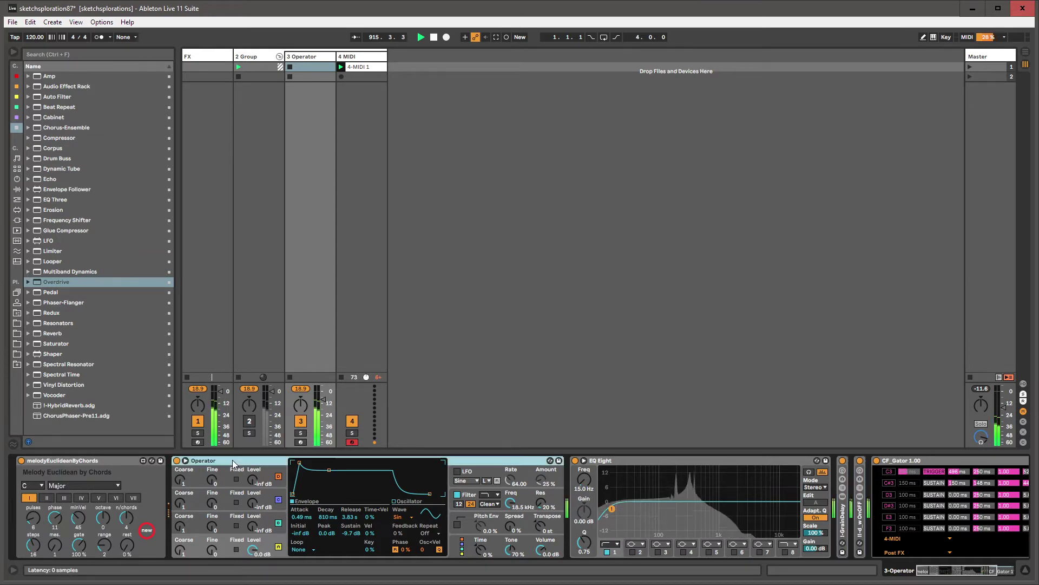
{"action": "left_click", "coordinate": [116, 459]}
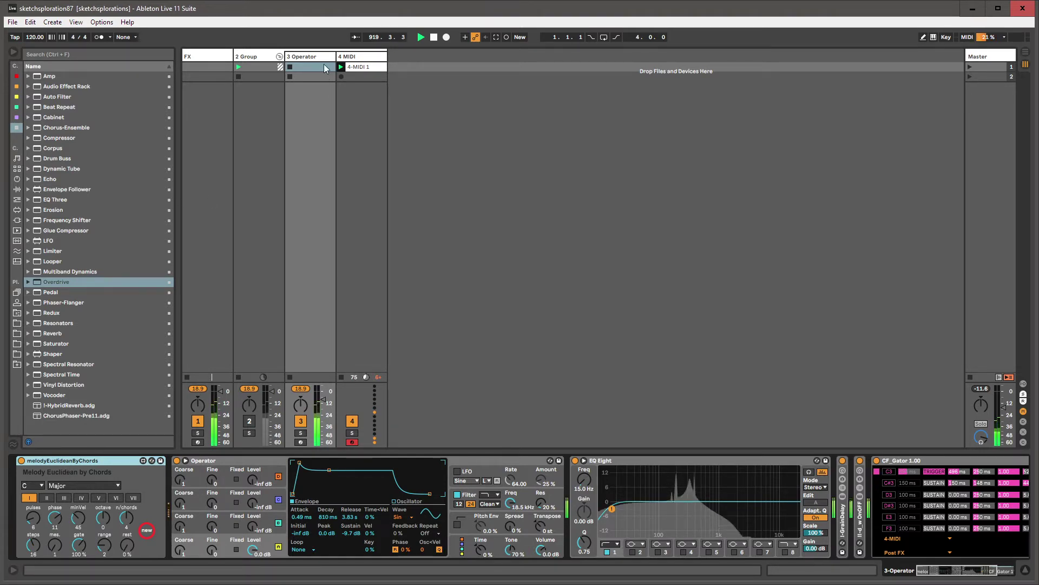
{"action": "left_click", "coordinate": [362, 268]}
{"action": "left_click", "coordinate": [311, 179]}
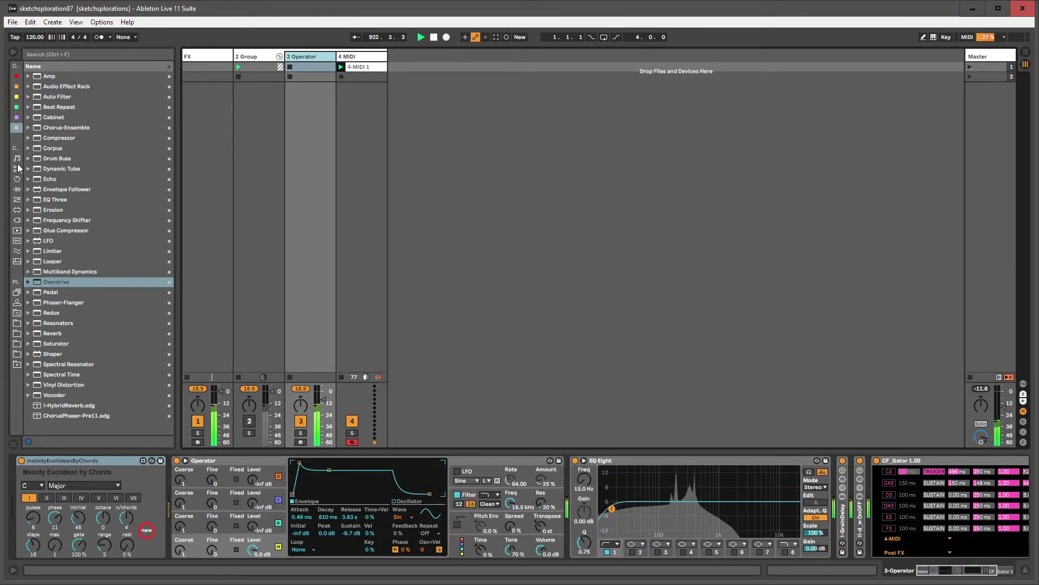
{"action": "left_click", "coordinate": [16, 313]}
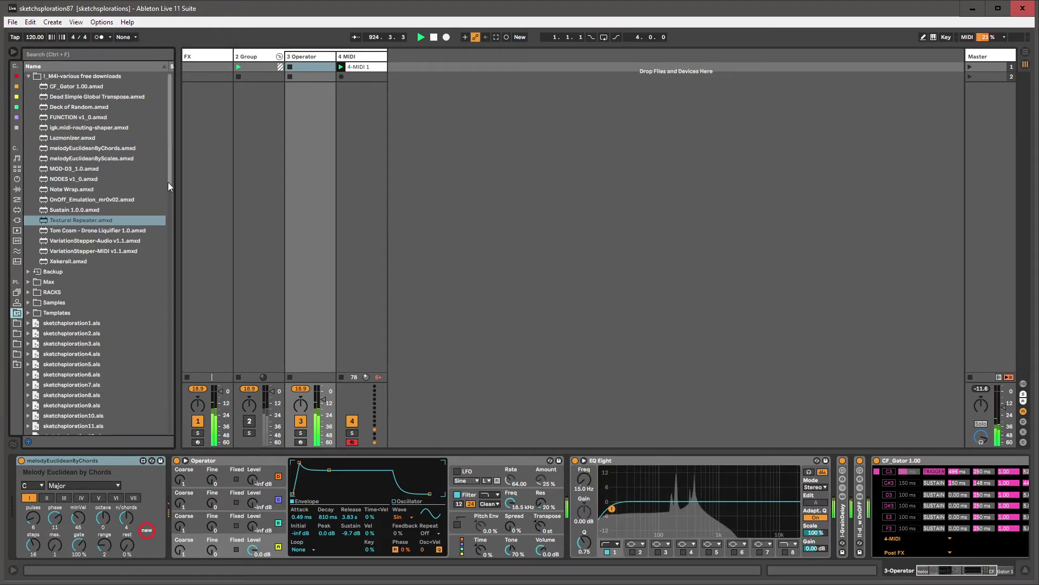
{"action": "left_click_drag", "start_coordinate": [64, 188], "coordinate": [173, 480]}
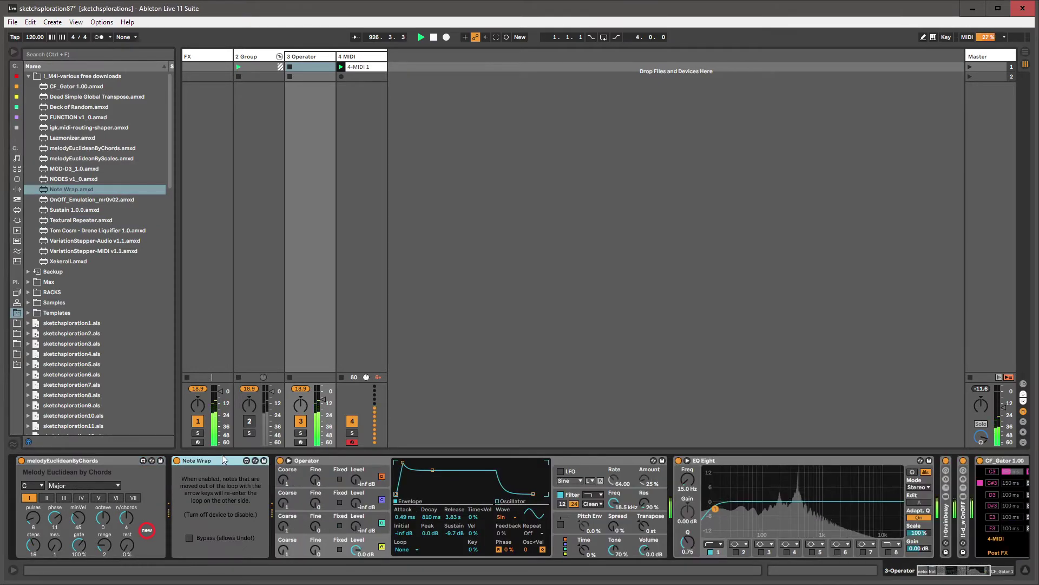
- Create a MIDI clip in the Operator track's first slot with sixteenth notes A3 at 1.1.2, F3 at 1.2.3 and 1.3.3, and F#3 at 1.4.2
{"action": "double_click", "coordinate": [318, 69]}
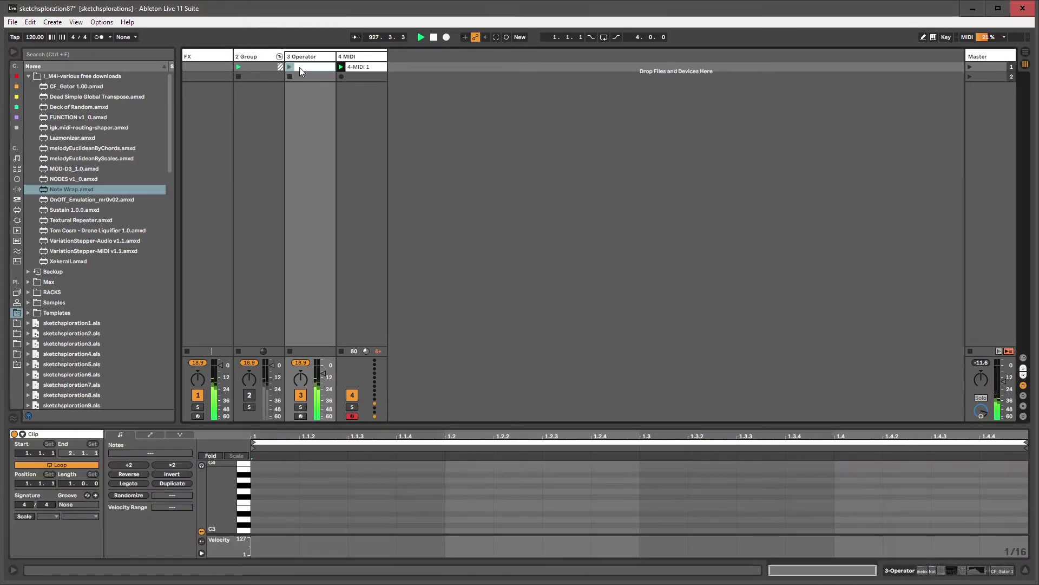
{"action": "left_click", "coordinate": [303, 56]}
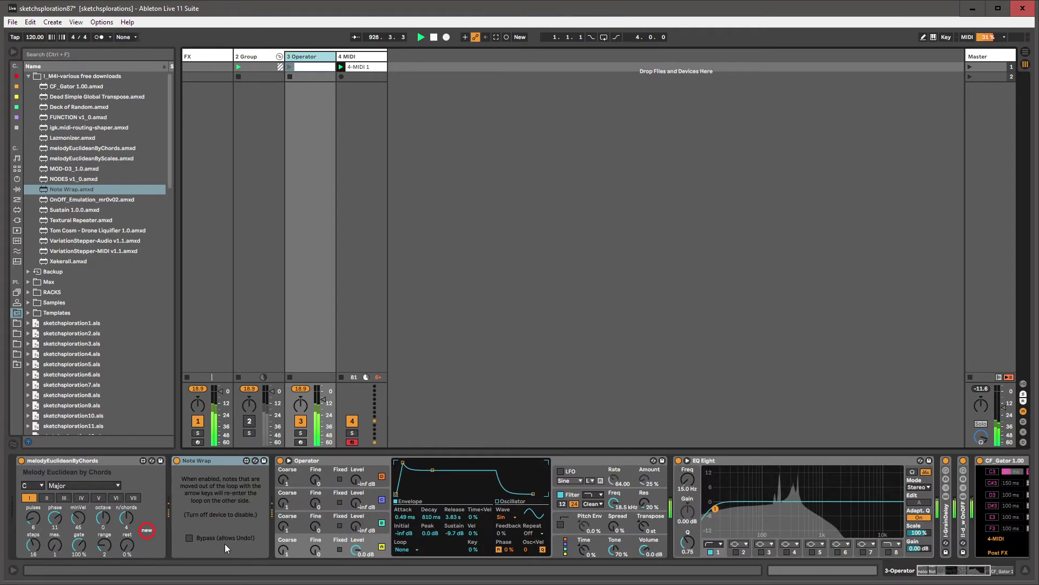
{"action": "left_click", "coordinate": [311, 67]}
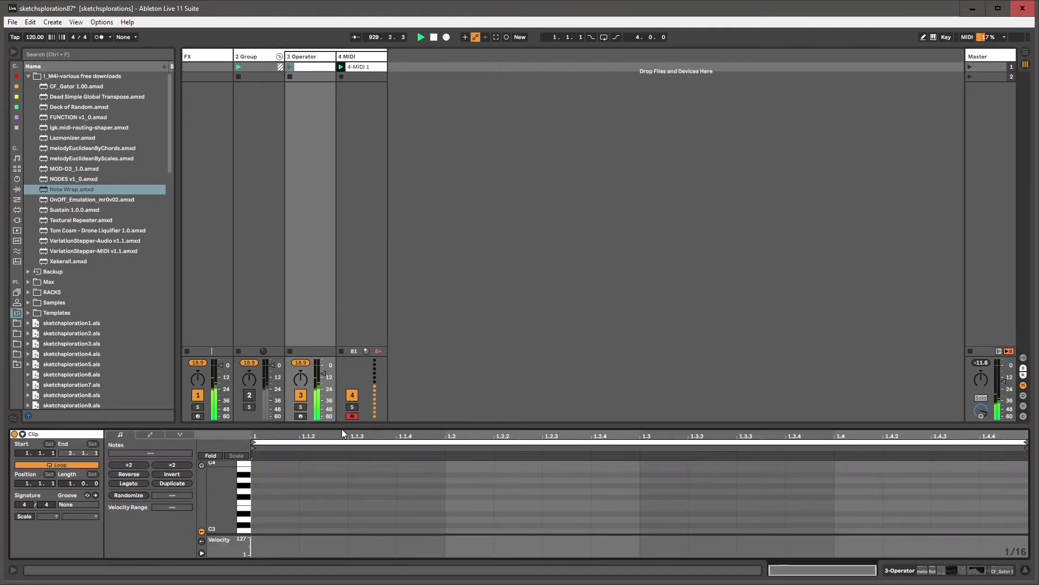
{"action": "double_click", "coordinate": [321, 479]}
{"action": "double_click", "coordinate": [558, 502]}
{"action": "double_click", "coordinate": [897, 497]}
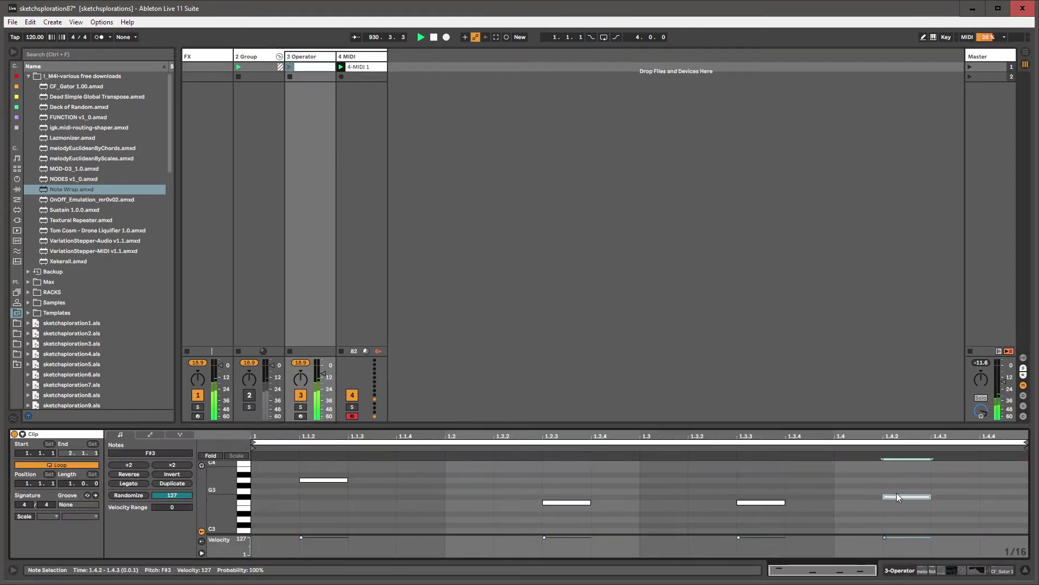
- Lengthen the F#3 note to the end of the bar and add a long A#3 note from 1.2.1 to 1.4.2
{"action": "key", "text": "shift+Right"}
{"action": "key", "text": "shift+Right"}
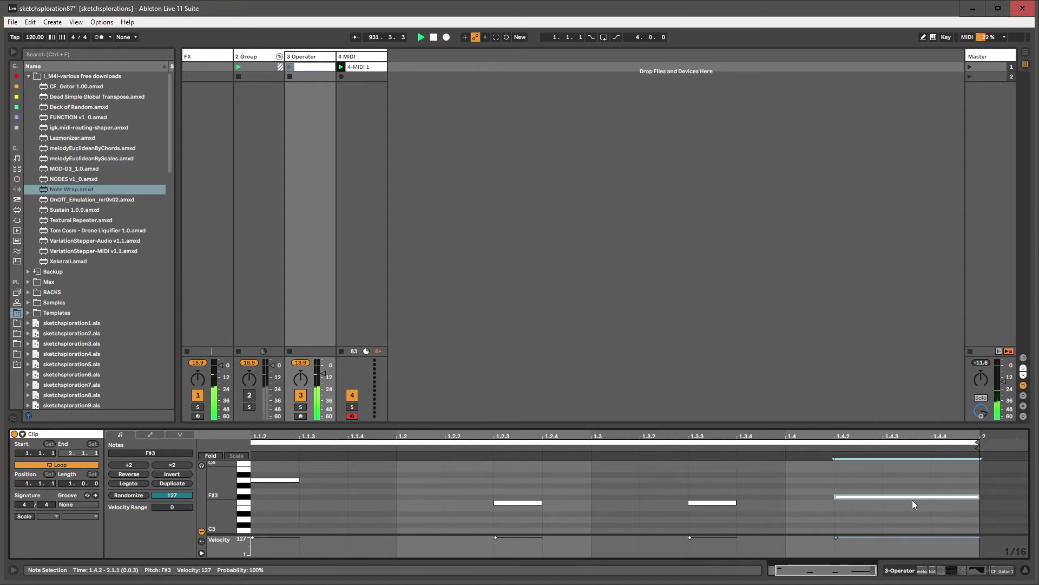
{"action": "double_click", "coordinate": [441, 476]}
{"action": "left_click_drag", "start_coordinate": [445, 475], "coordinate": [834, 476]}
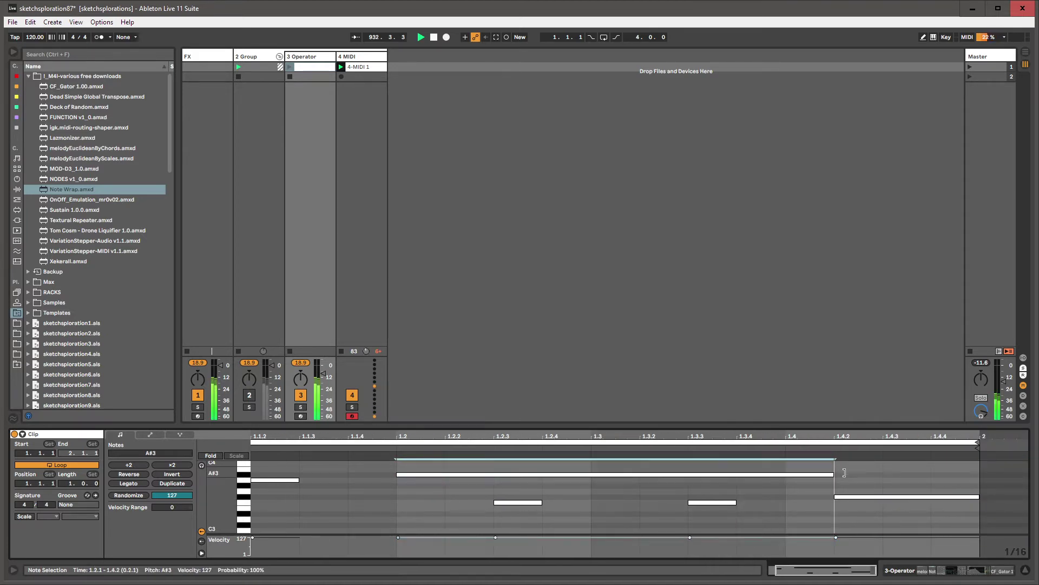
{"action": "left_click", "coordinate": [328, 149]}
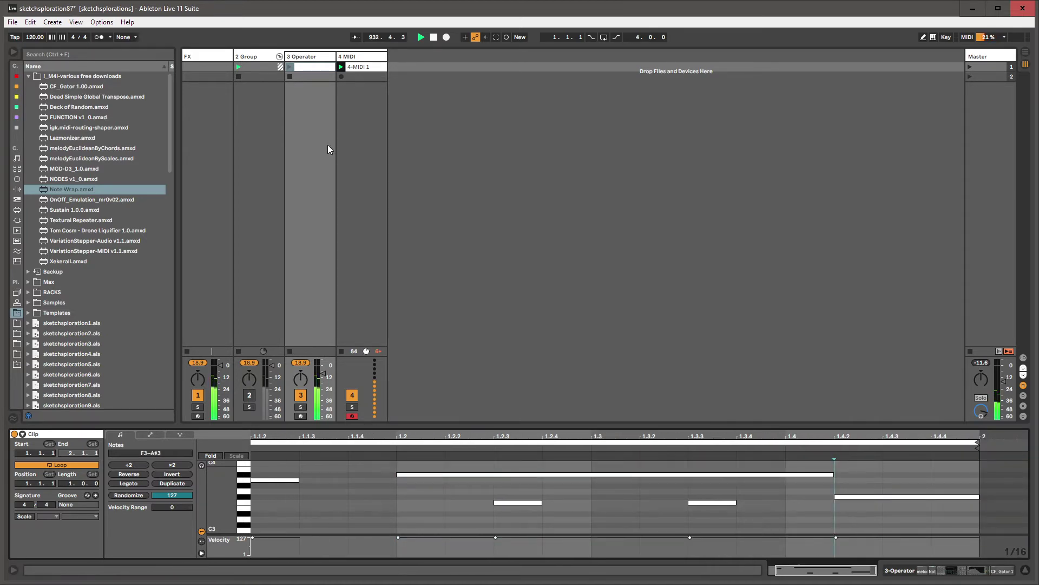
- Select all notes in the clip and nudge them repeatedly left and right across the loop boundaries
{"action": "double_click", "coordinate": [317, 435]}
{"action": "key", "text": "ctrl+a"}
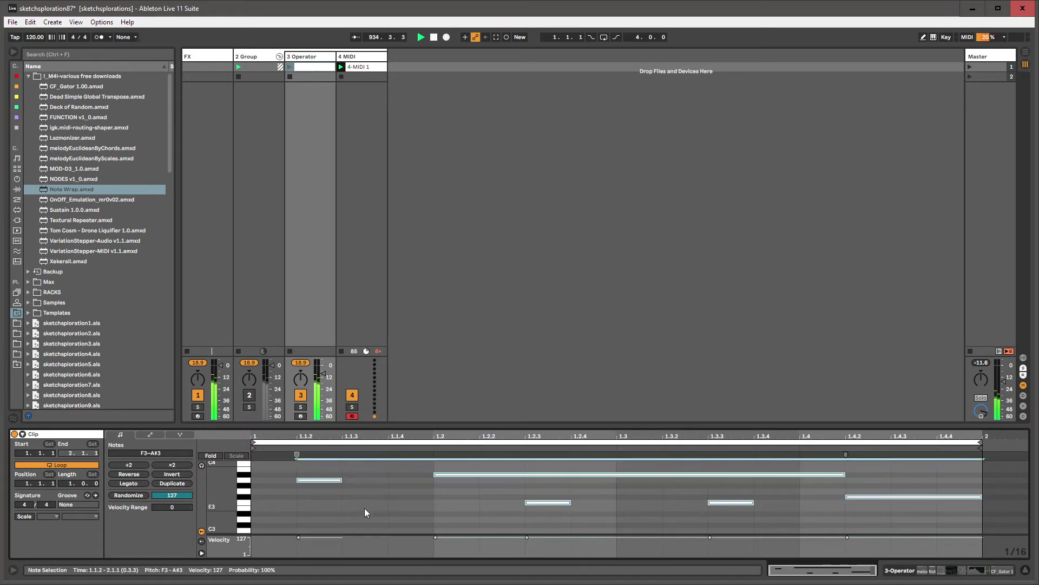
{"action": "key", "text": "Left"}
{"action": "key", "text": "Left"}
{"action": "key", "text": "Left"}
{"action": "key", "text": "Left"}
{"action": "key", "text": "Right"}
{"action": "key", "text": "Right"}
{"action": "key", "text": "Right"}
{"action": "key", "text": "Right"}
{"action": "key", "text": "Right"}
{"action": "key", "text": "Right"}
{"action": "key", "text": "Right"}
{"action": "key", "text": "Right"}
{"action": "key", "text": "Right"}
{"action": "key", "text": "Right"}
{"action": "key", "text": "Right"}
{"action": "key", "text": "Right"}
{"action": "key", "text": "Right"}
{"action": "key", "text": "Right"}
{"action": "key", "text": "Right"}
{"action": "key", "text": "Right"}
{"action": "key", "text": "Right"}
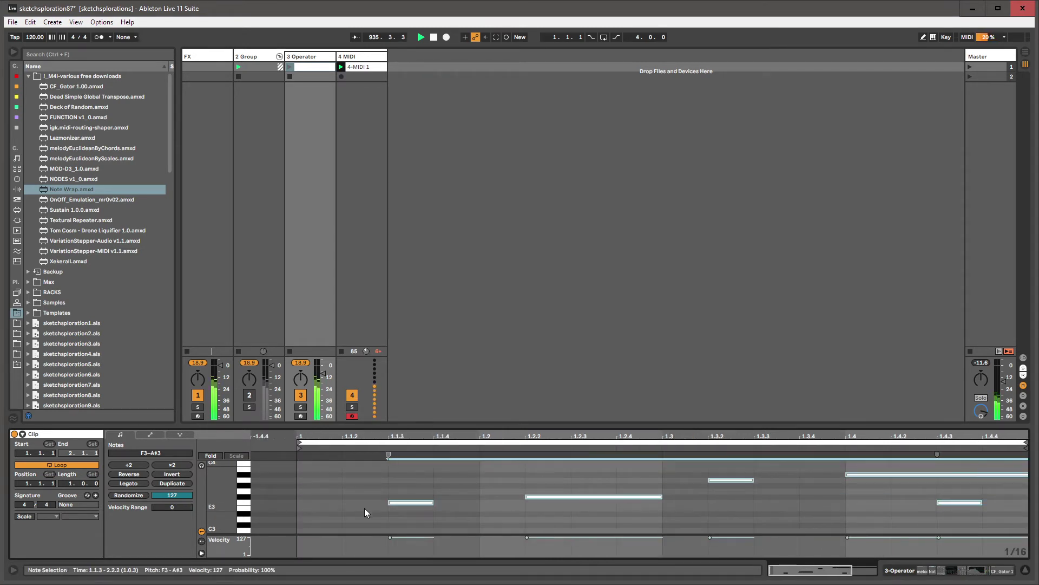
{"action": "key", "text": "Right"}
{"action": "key", "text": "Right"}
{"action": "key", "text": "Right"}
{"action": "key", "text": "Right"}
{"action": "key", "text": "Right"}
{"action": "key", "text": "Right"}
{"action": "key", "text": "Right"}
{"action": "key", "text": "Right"}
{"action": "key", "text": "Right"}
{"action": "key", "text": "Right"}
{"action": "key", "text": "Right"}
{"action": "key", "text": "Right"}
{"action": "key", "text": "Right"}
{"action": "key", "text": "Right"}
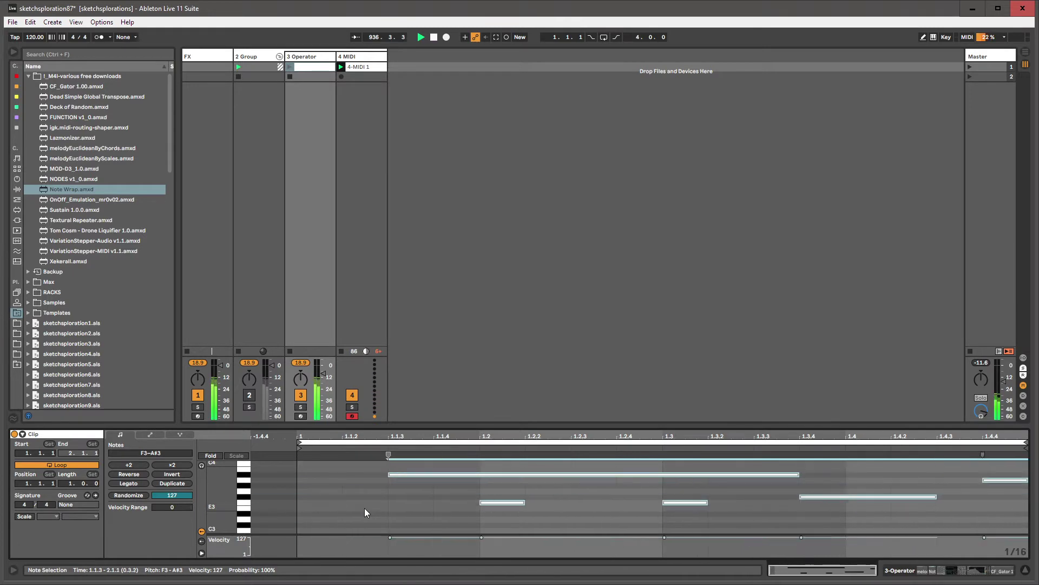
- Compare the Operator track's clip with its device chain and delete the Note Wrap device
{"action": "left_click", "coordinate": [306, 66]}
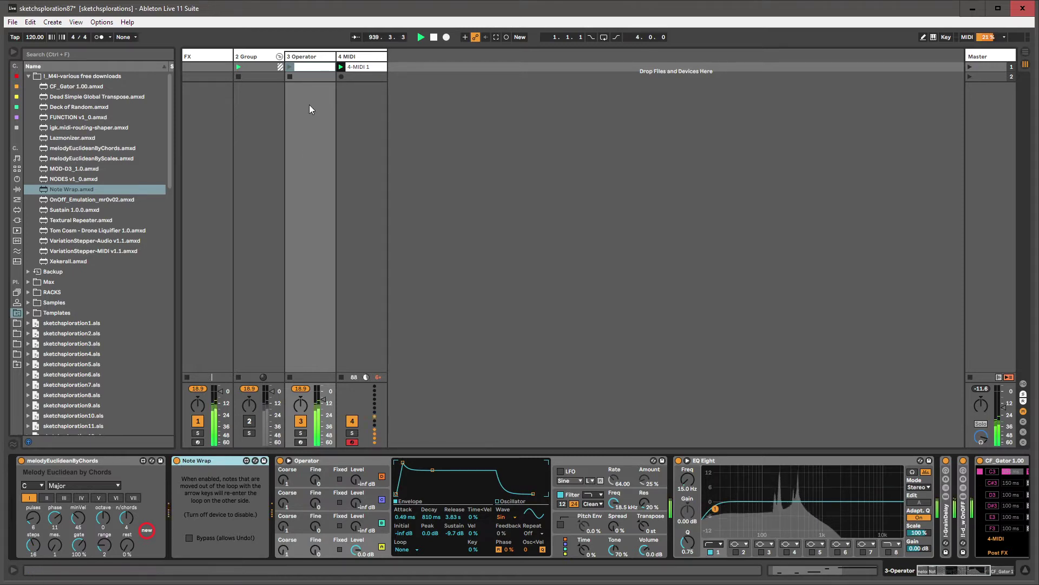
{"action": "left_click", "coordinate": [308, 68]}
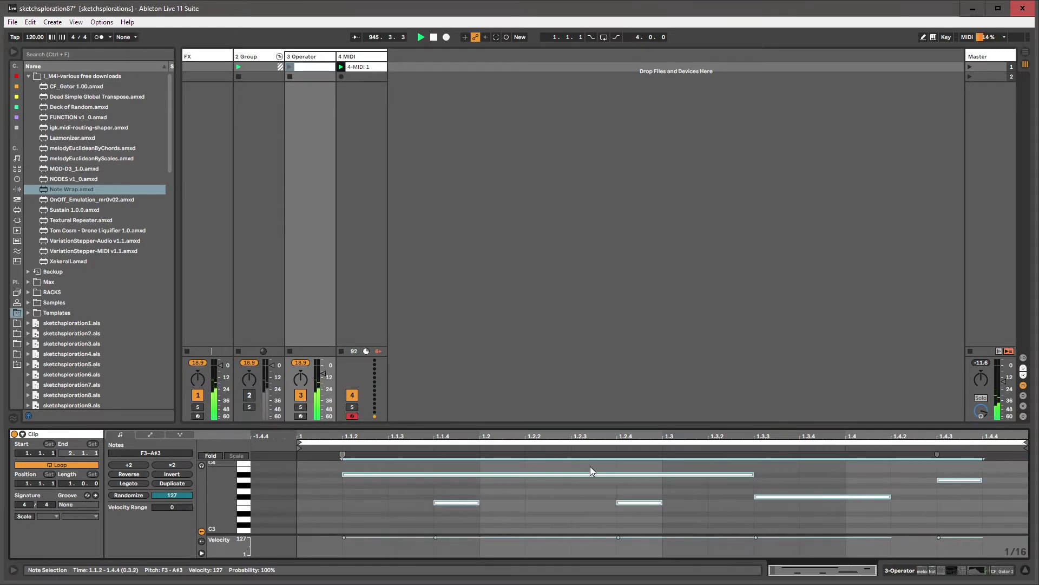
{"action": "left_click", "coordinate": [329, 57]}
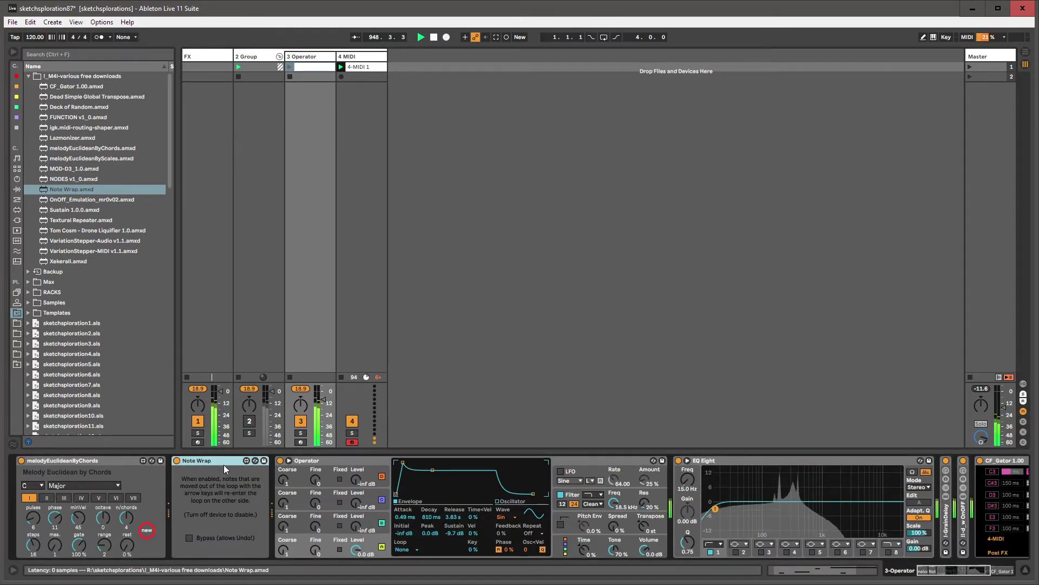
{"action": "key", "text": "Delete"}
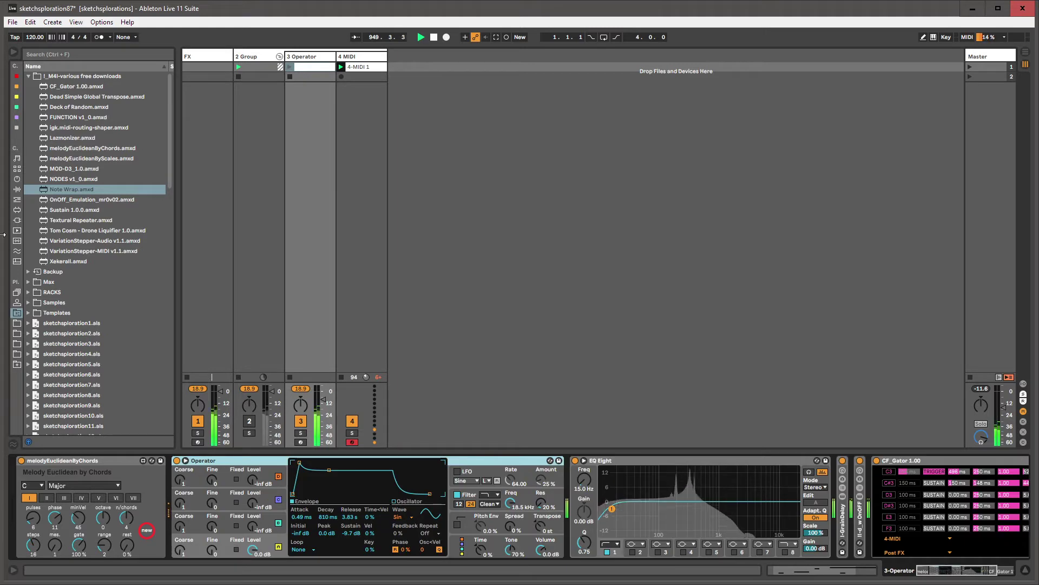
- Load Dead Simple Global Transpose.amxd onto the Operator track, between melodyEuclideanByChords and Operator
{"action": "left_click", "coordinate": [83, 178]}
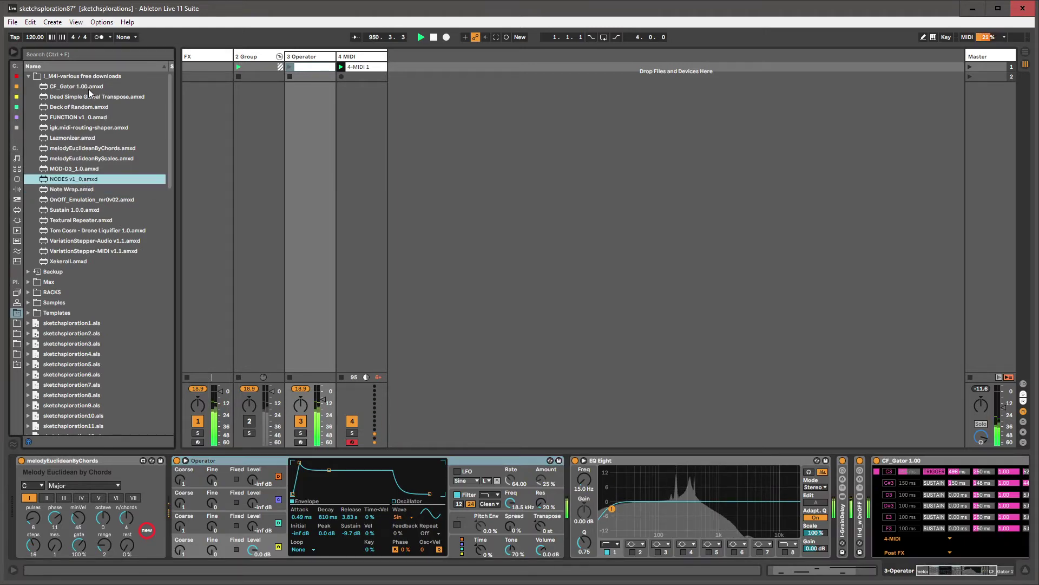
{"action": "left_click", "coordinate": [80, 259]}
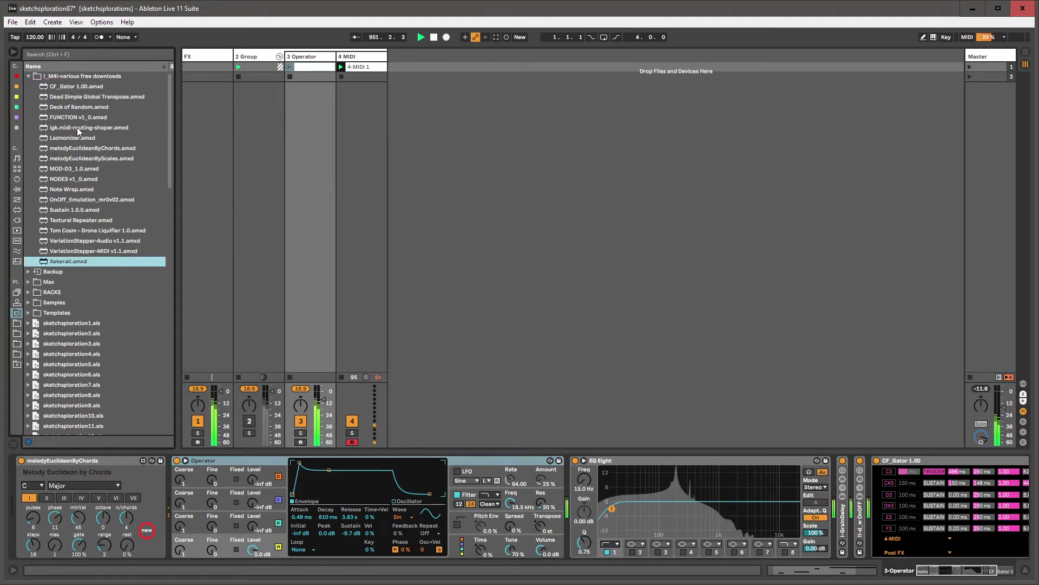
{"action": "left_click", "coordinate": [76, 87]}
{"action": "left_click", "coordinate": [77, 98]}
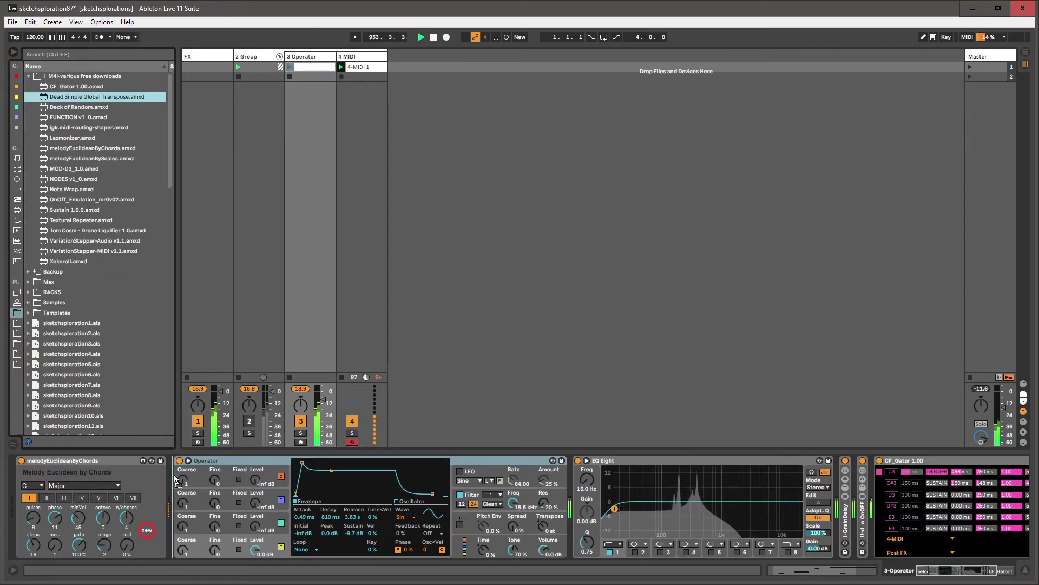
{"action": "left_click_drag", "start_coordinate": [174, 478], "coordinate": [176, 480]}
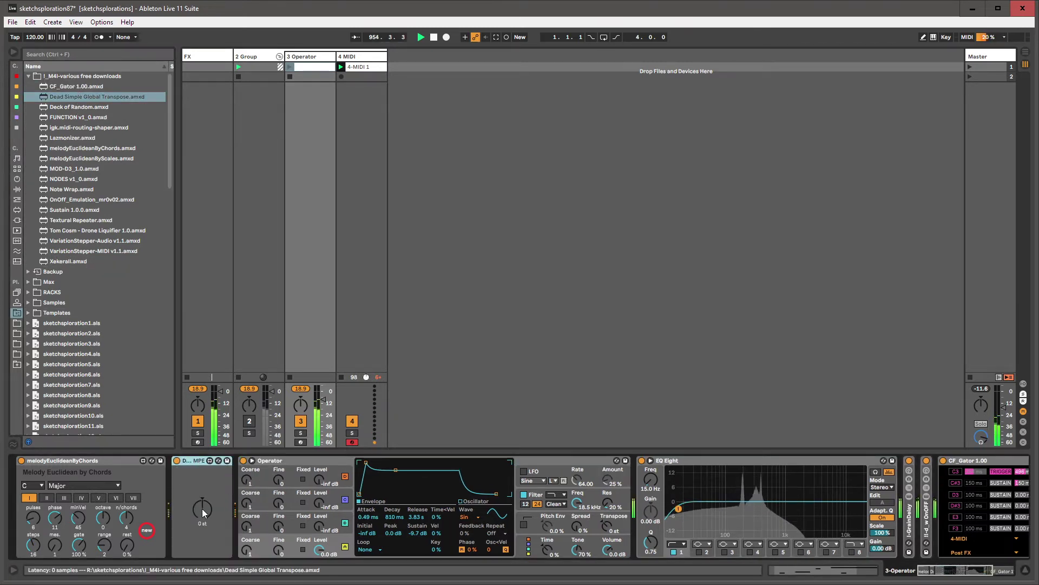
- Insert a new MIDI track after 4 MIDI and load Dead Simple Global Transpose.amxd onto it
{"action": "left_click", "coordinate": [359, 57]}
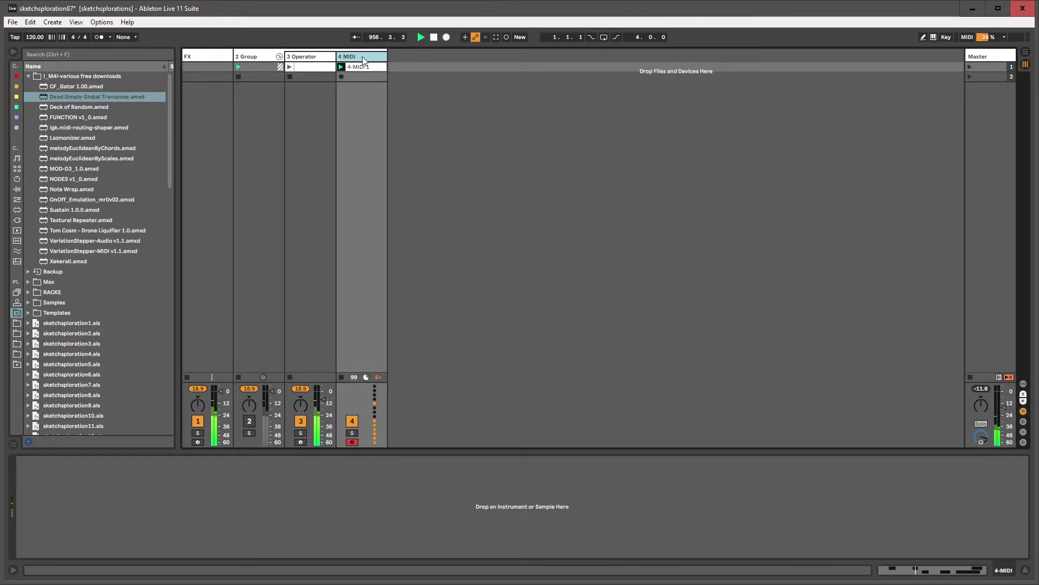
{"action": "key", "text": "ctrl+shift+t"}
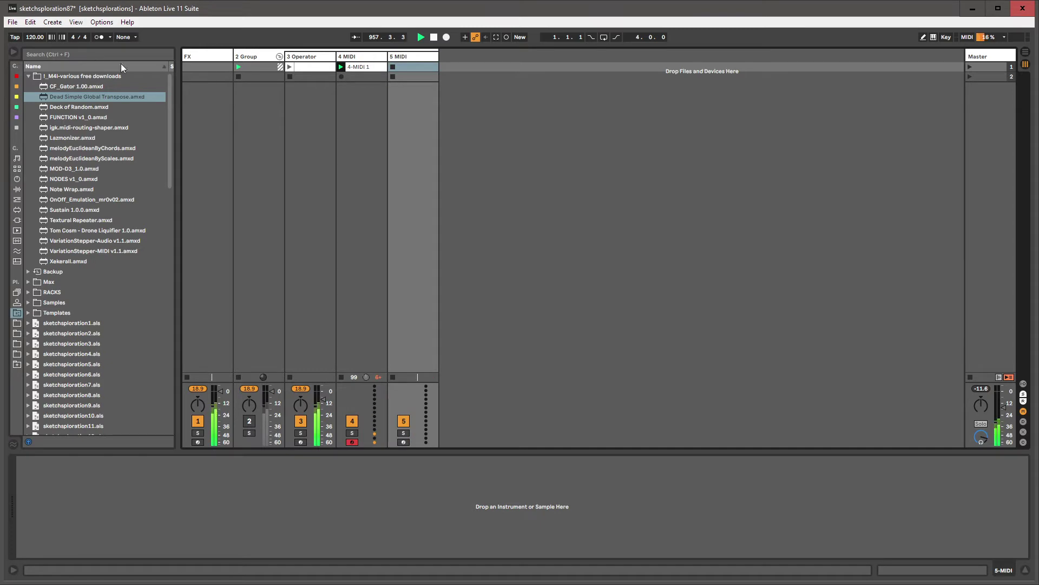
{"action": "left_click_drag", "start_coordinate": [88, 100], "coordinate": [417, 72]}
- Turn the transpose on 5 MIDI up to +2 st and back to 0 st, comparing it with the Operator track's device
{"action": "left_click", "coordinate": [323, 67]}
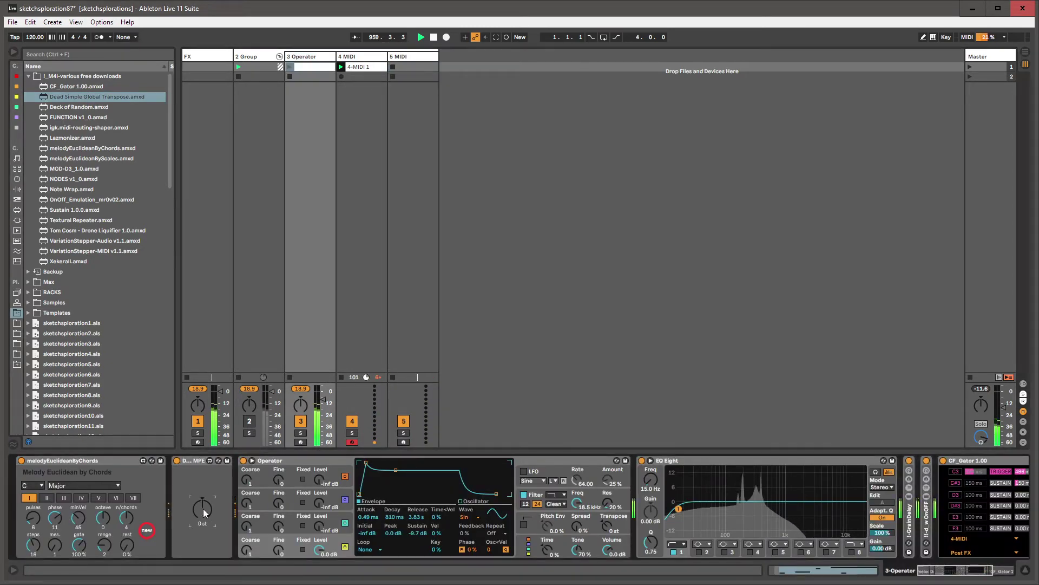
{"action": "left_click", "coordinate": [407, 56]}
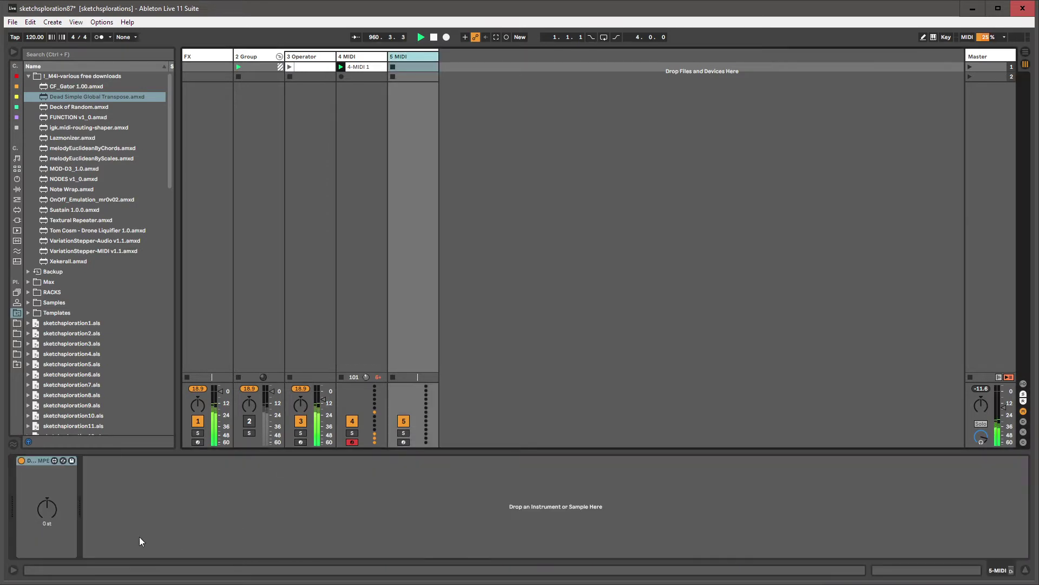
{"action": "left_click", "coordinate": [44, 511]}
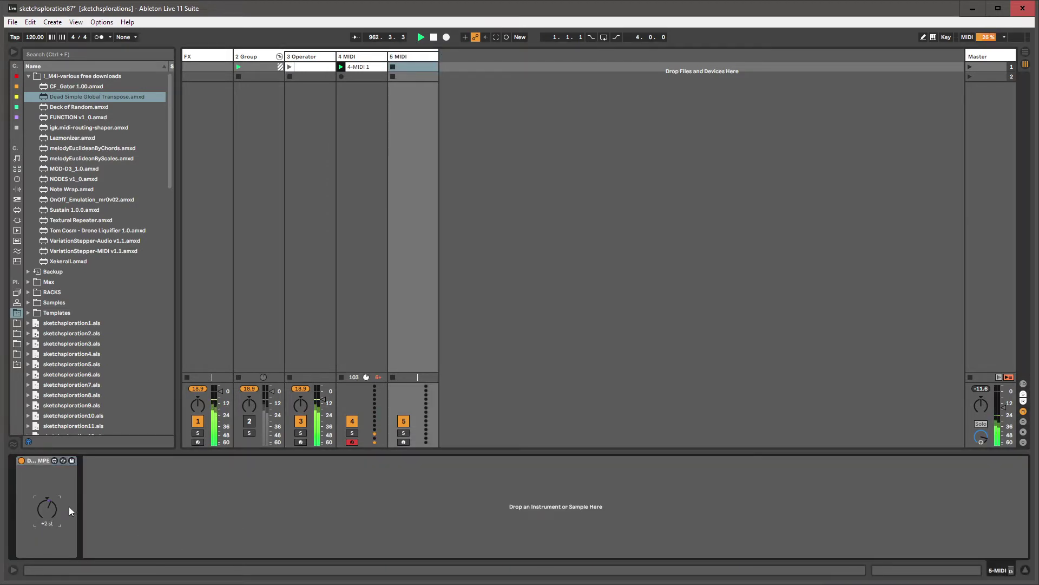
{"action": "key", "text": "Down"}
{"action": "left_click", "coordinate": [324, 55]}
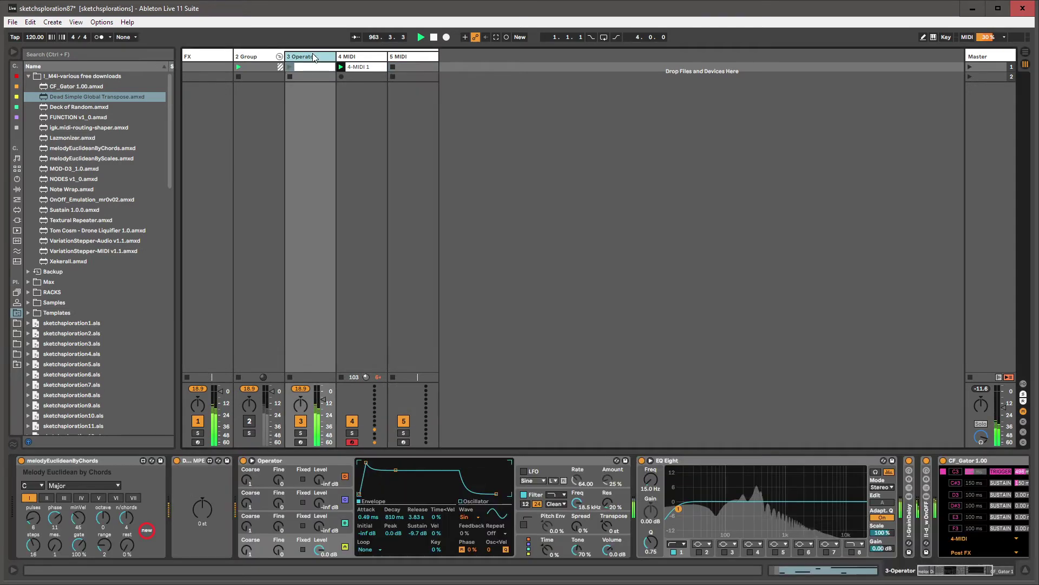
{"action": "left_click", "coordinate": [194, 461]}
- Set the transpose device on 5 MIDI to +1 st and copy the device onto a new MIDI track
{"action": "left_click", "coordinate": [403, 56]}
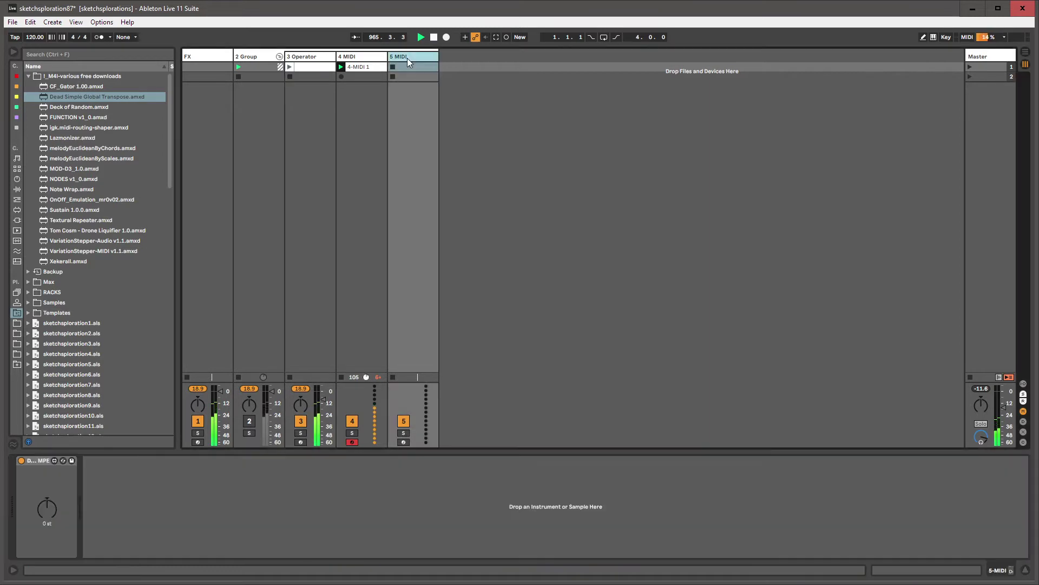
{"action": "left_click", "coordinate": [48, 521]}
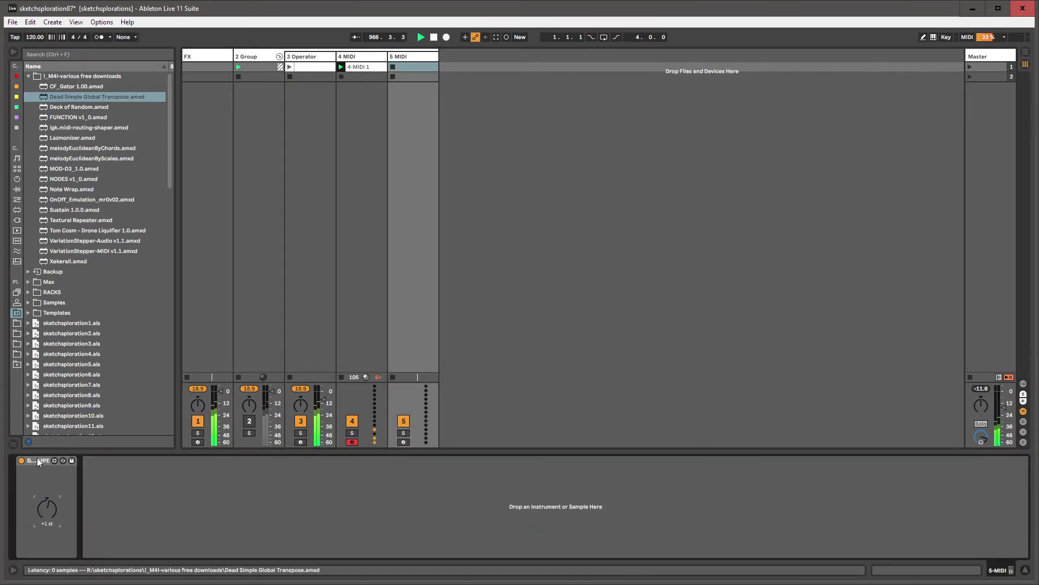
{"action": "left_click_drag", "start_coordinate": [38, 460], "coordinate": [457, 145]}
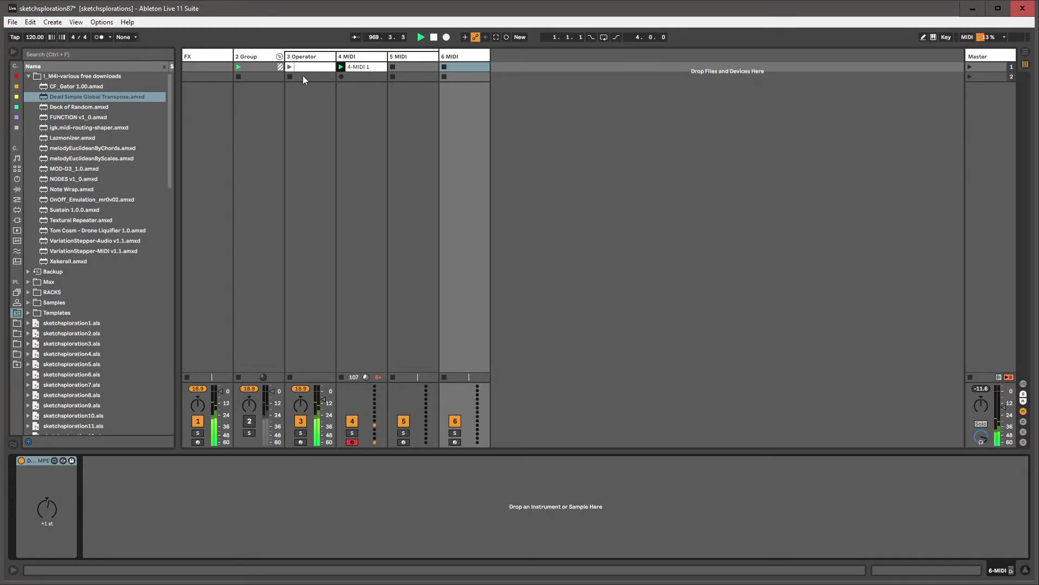
- Set the transpose device on the Operator track to +2 st and check the instances on 5 MIDI and 6 MIDI
{"action": "left_click", "coordinate": [354, 68]}
{"action": "left_click", "coordinate": [314, 66]}
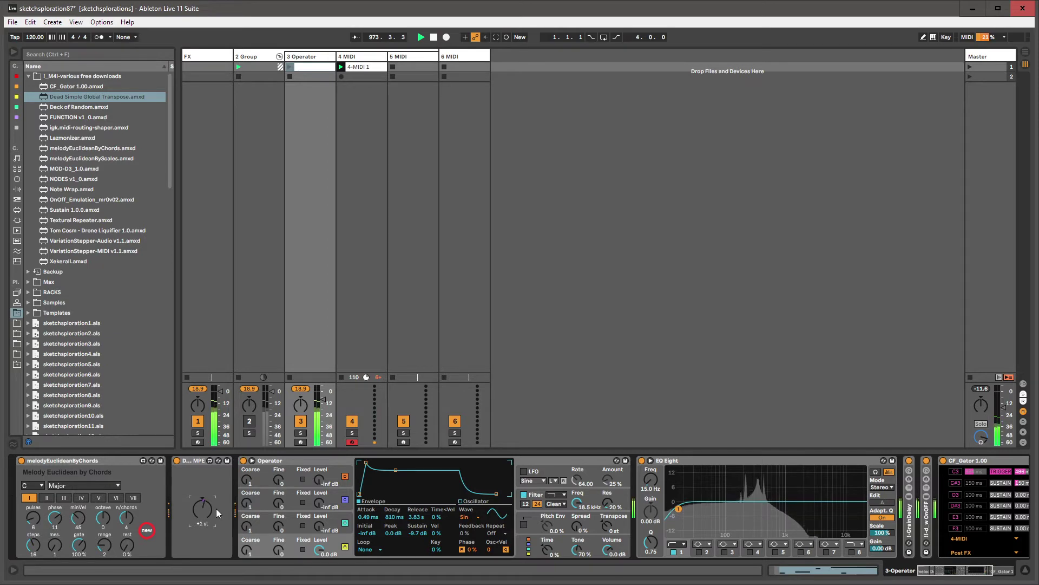
{"action": "left_click", "coordinate": [403, 57]}
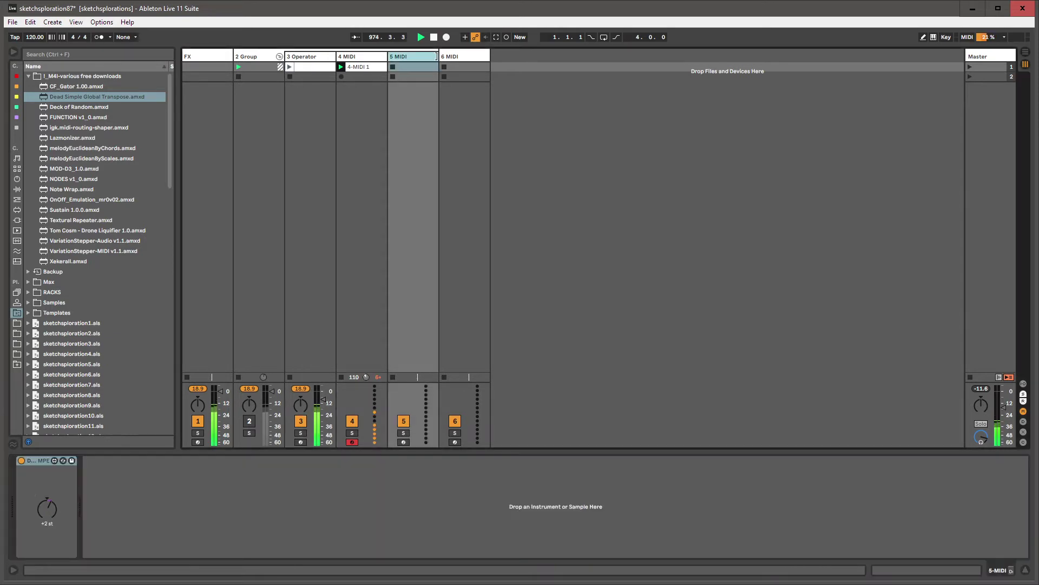
{"action": "left_click", "coordinate": [457, 57]}
{"action": "left_click", "coordinate": [308, 57]}
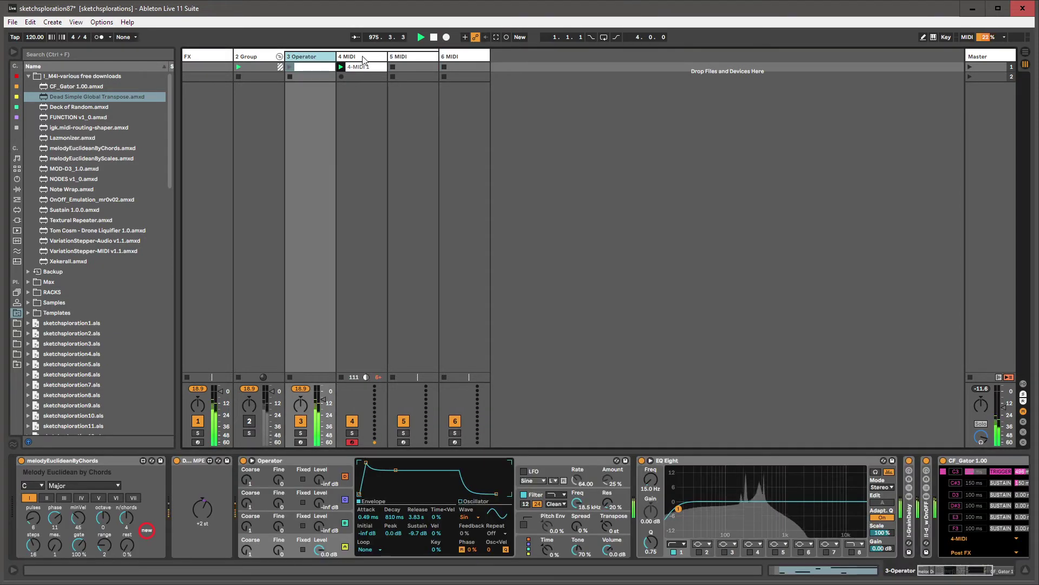
- Delete the copied Dead Simple Global Transpose device from the 6 MIDI track
{"action": "key", "text": "Right"}
{"action": "left_click", "coordinate": [464, 57]}
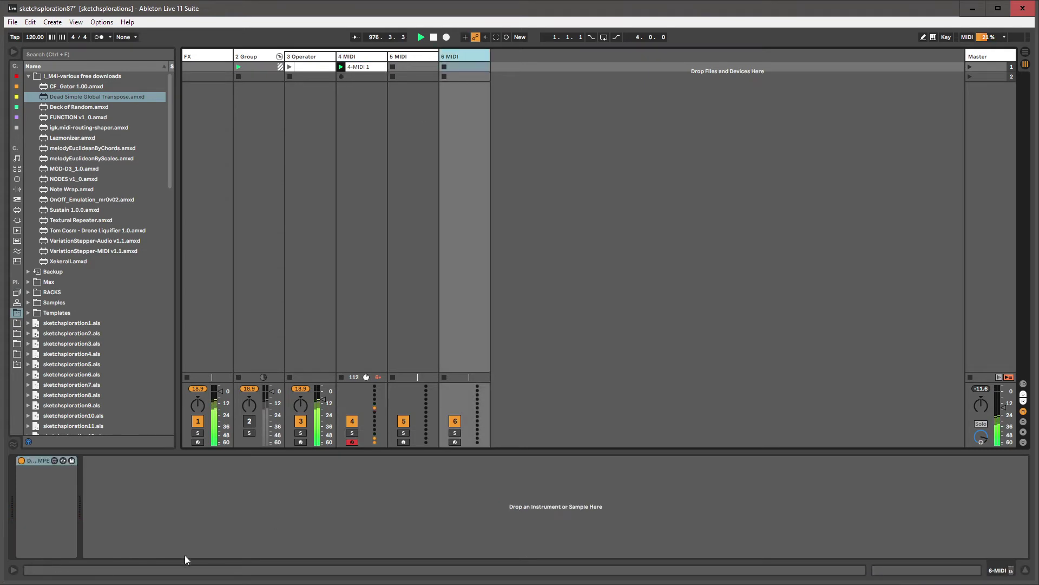
{"action": "left_click", "coordinate": [35, 474]}
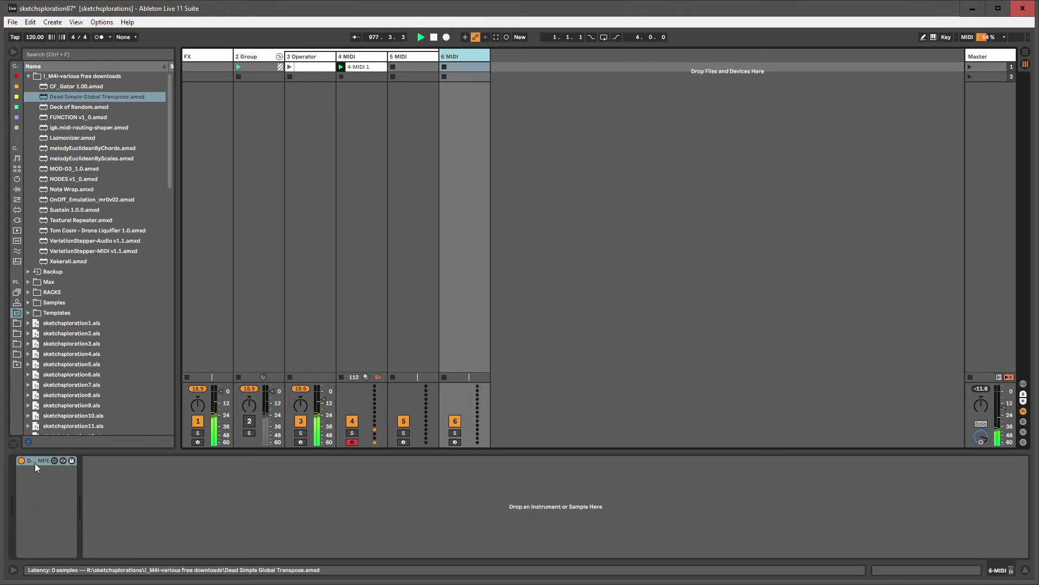
{"action": "key", "text": "Delete"}
- Load a fresh Dead Simple Global Transpose.amxd from the browser onto 6 MIDI and set it to +3 st
{"action": "left_click", "coordinate": [450, 68]}
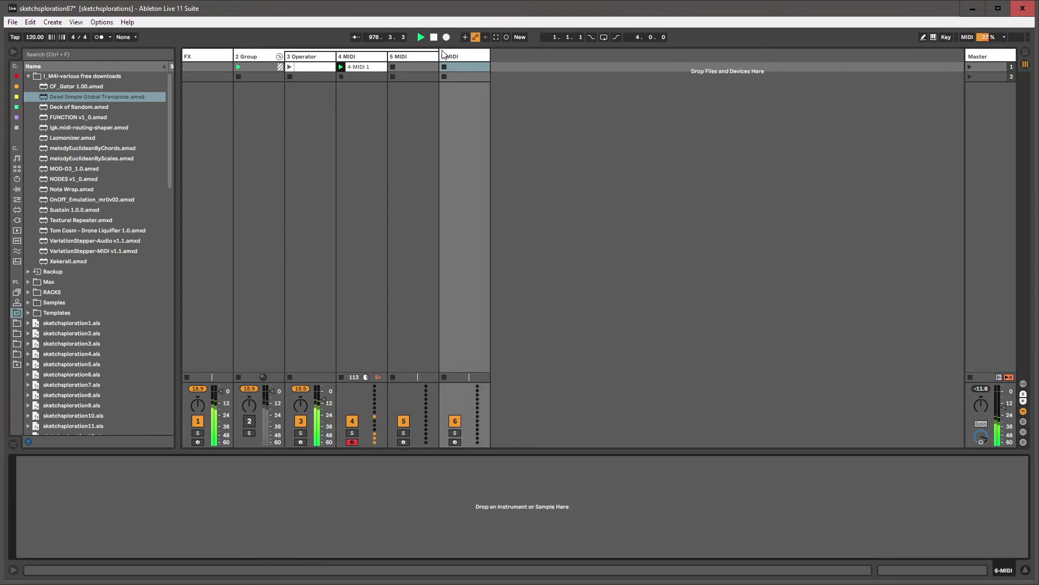
{"action": "left_click", "coordinate": [401, 57]}
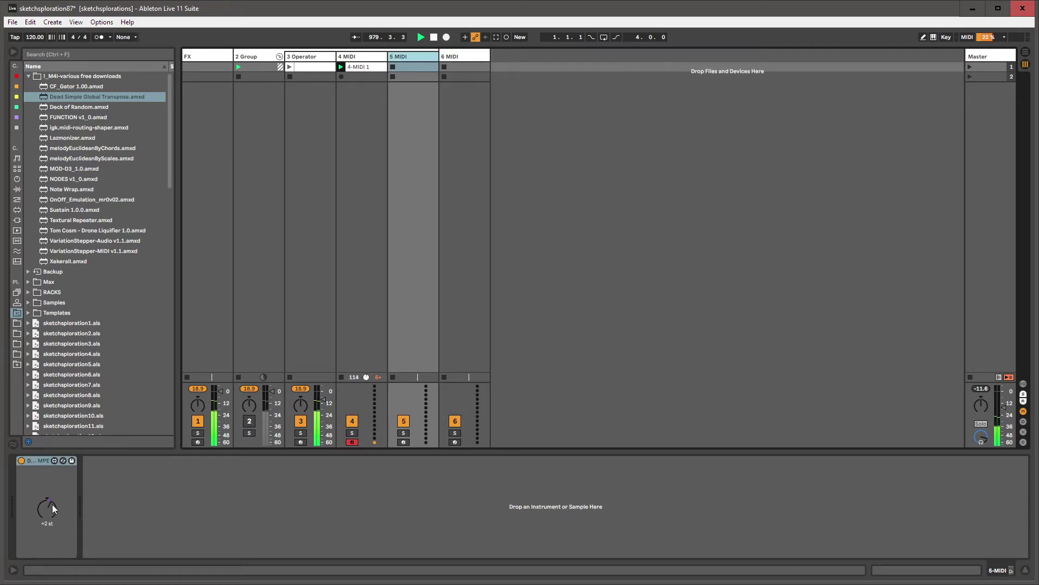
{"action": "left_click", "coordinate": [477, 63]}
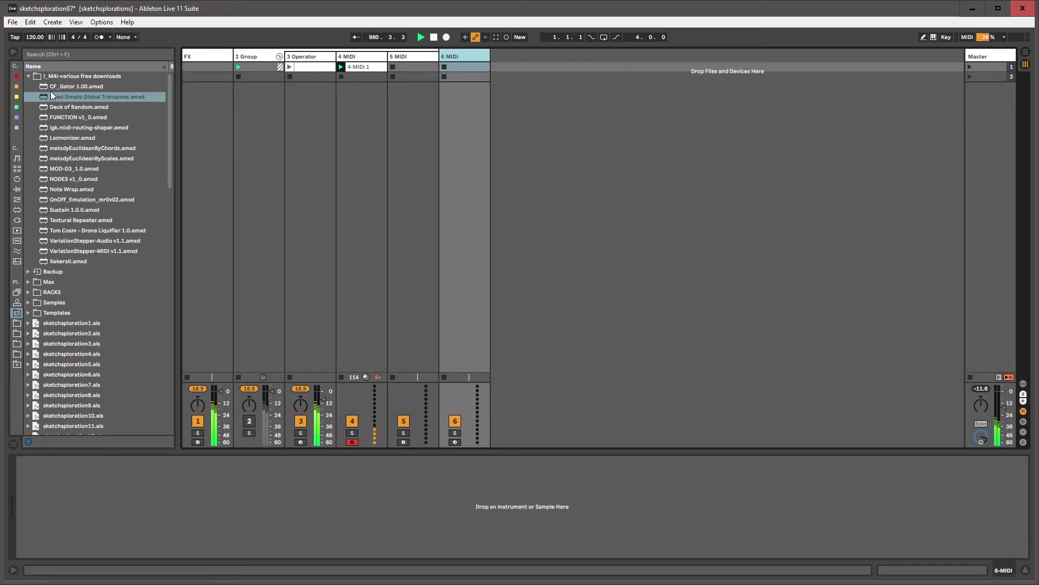
{"action": "left_click_drag", "start_coordinate": [52, 96], "coordinate": [71, 511]}
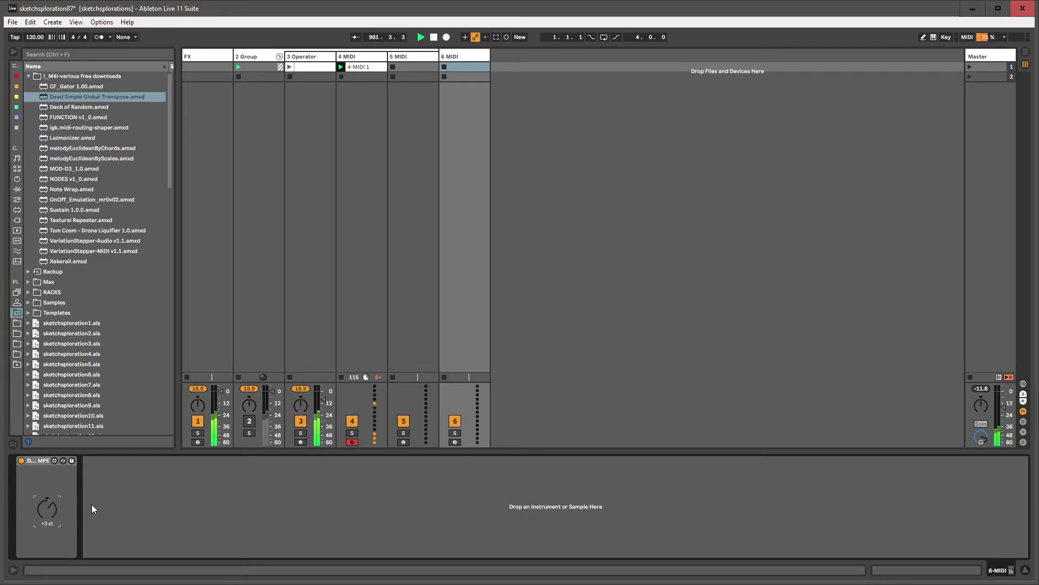
- Set the transpose device on the Operator track to +4 st and compare it with the instances on 5 MIDI and 6 MIDI
{"action": "left_click", "coordinate": [402, 59]}
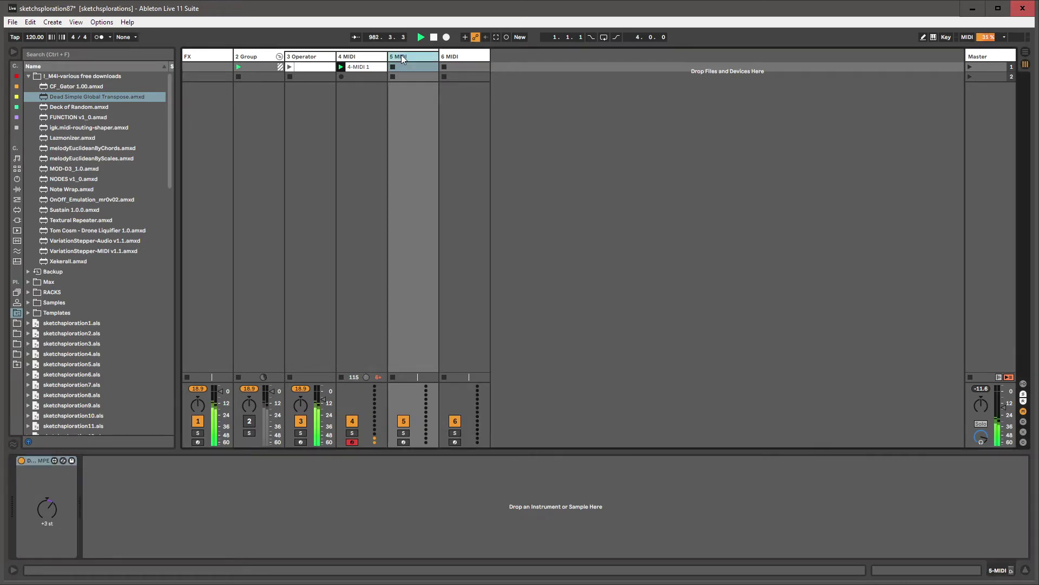
{"action": "left_click", "coordinate": [361, 62]}
{"action": "left_click", "coordinate": [328, 64]}
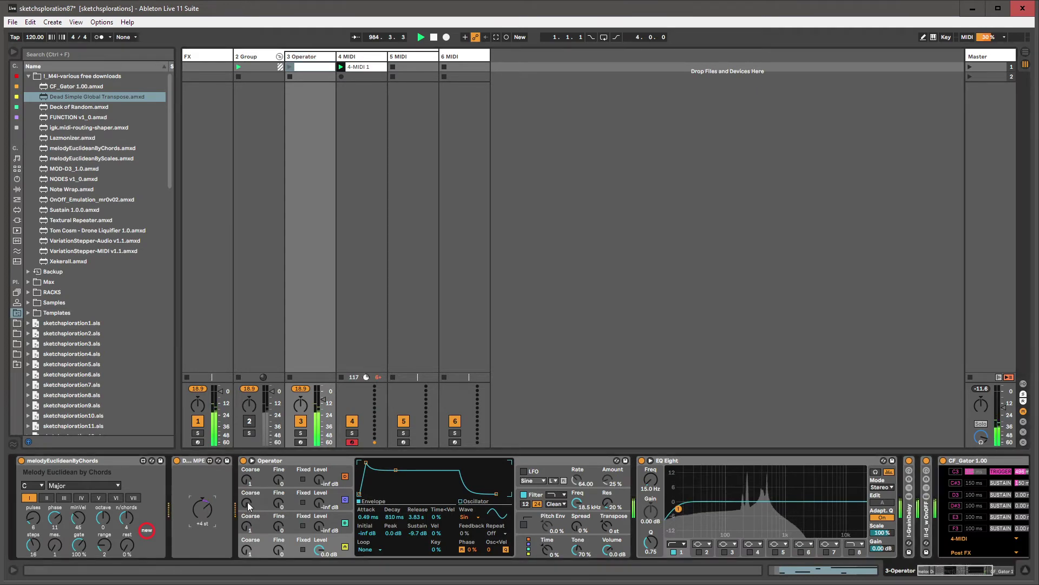
{"action": "left_click", "coordinate": [452, 60]}
{"action": "left_click", "coordinate": [355, 63]}
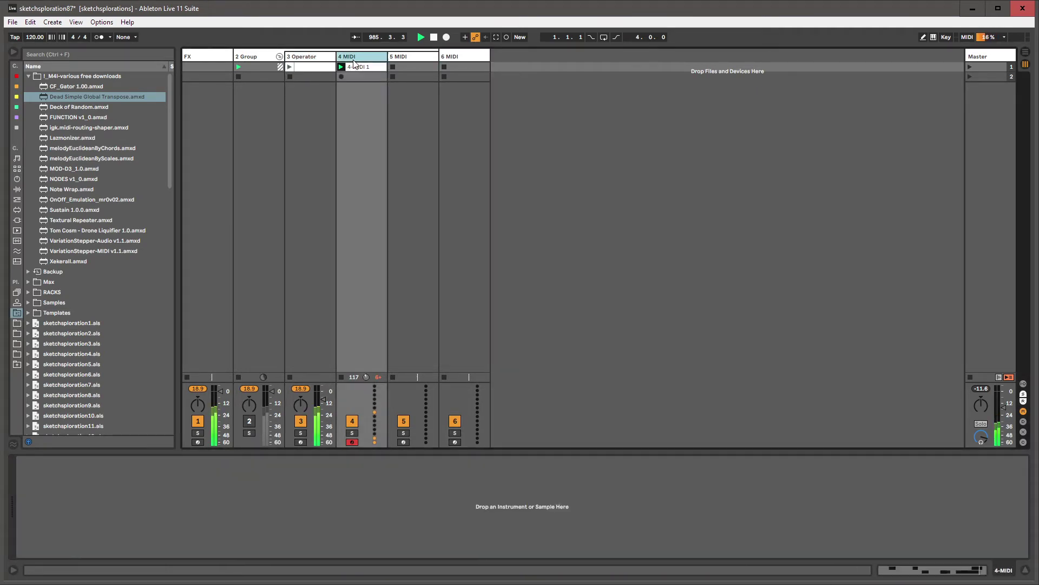
{"action": "left_click", "coordinate": [321, 61]}
{"action": "key", "text": "Right"}
{"action": "key", "text": "Right"}
{"action": "key", "text": "Right"}
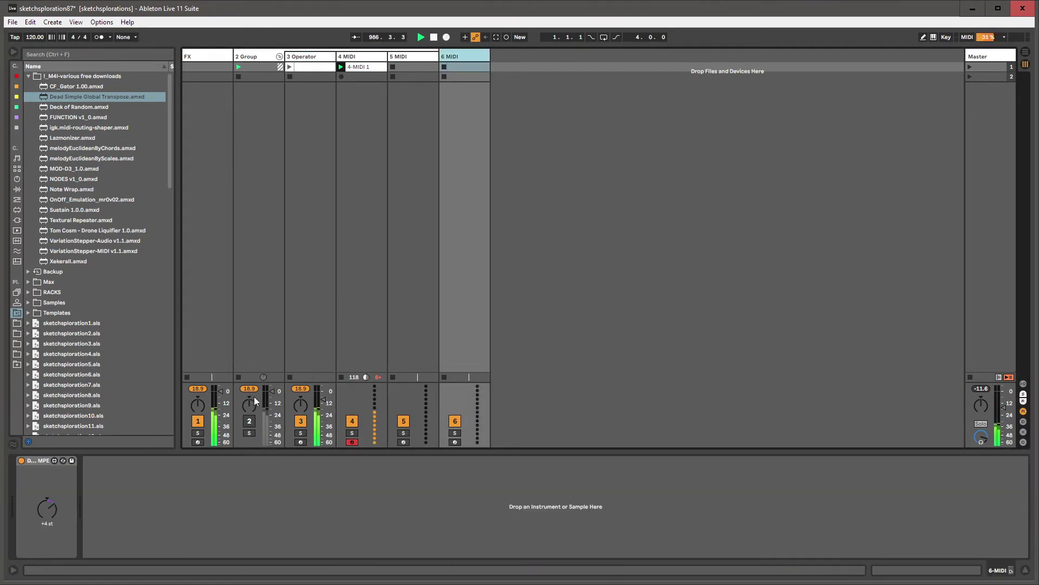
{"action": "left_click", "coordinate": [45, 513]}
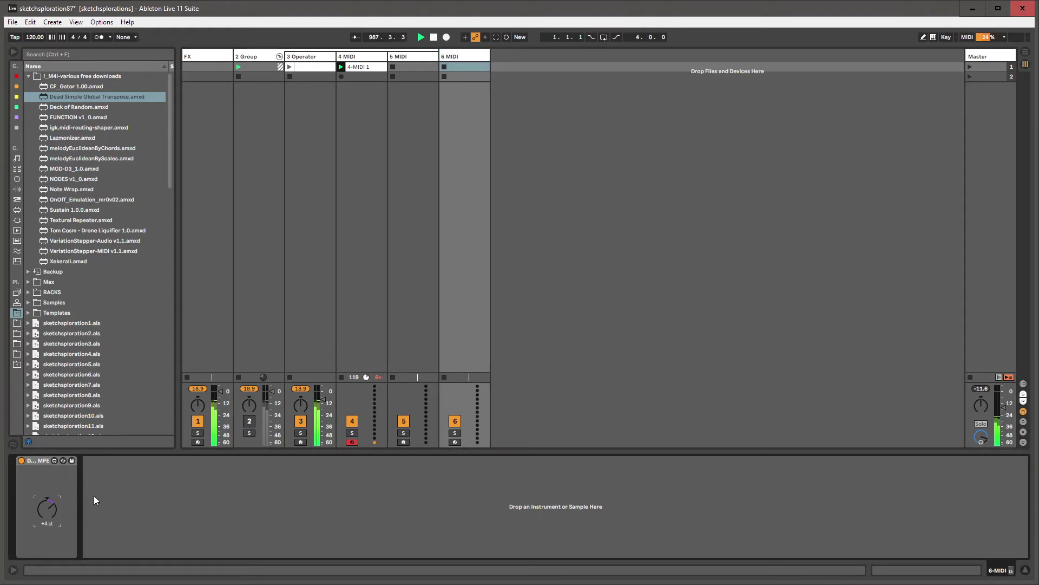
{"action": "left_click", "coordinate": [41, 462]}
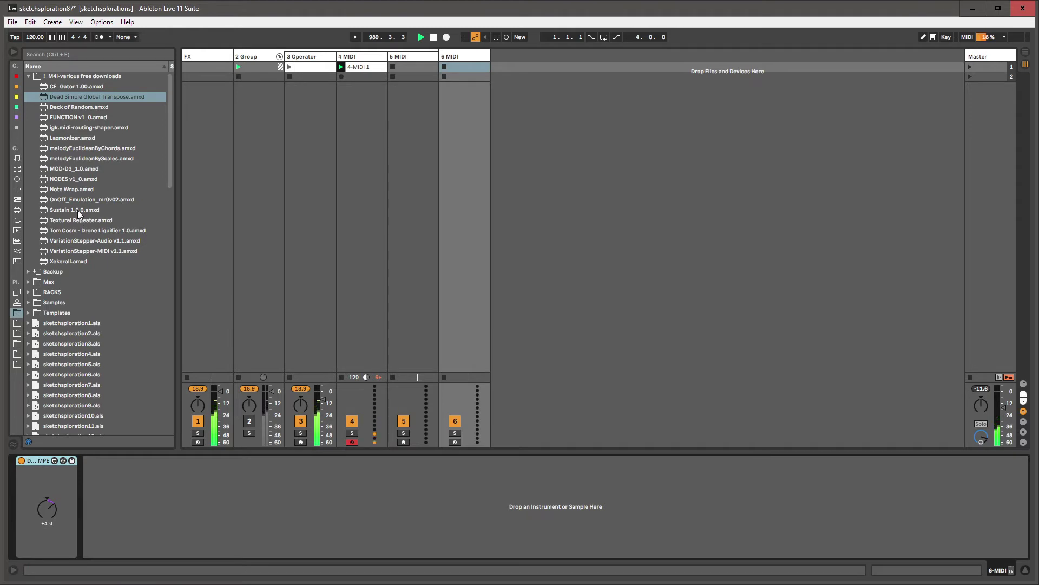
- Expand the Max folder, its Midi subfolder and Master Pitch 1.3 to examine the pitch devices inside
{"action": "left_click", "coordinate": [48, 282]}
{"action": "key", "text": "Right"}
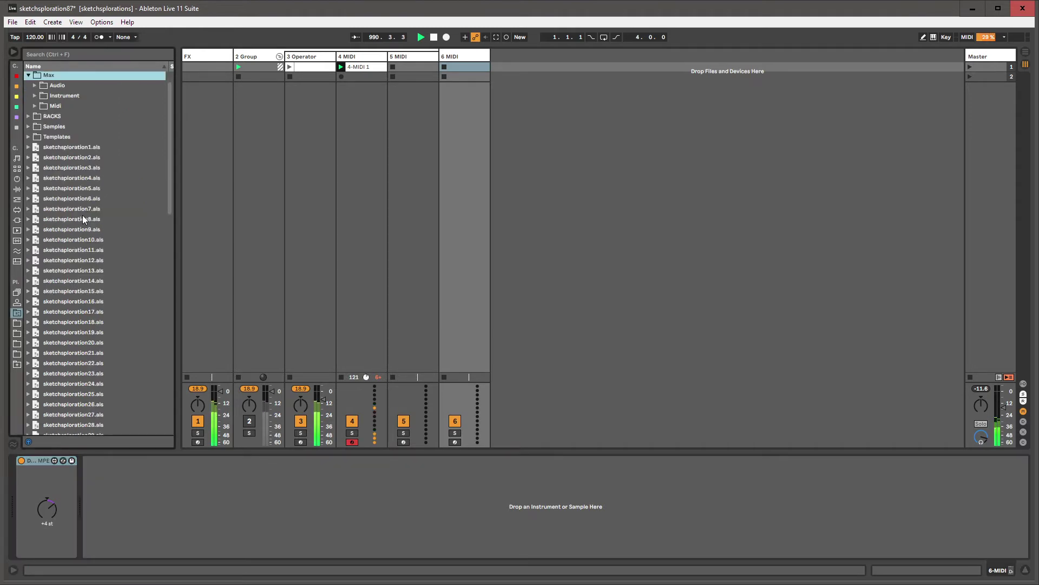
{"action": "key", "text": "Down"}
{"action": "key", "text": "Down"}
{"action": "key", "text": "Down"}
{"action": "key", "text": "Right"}
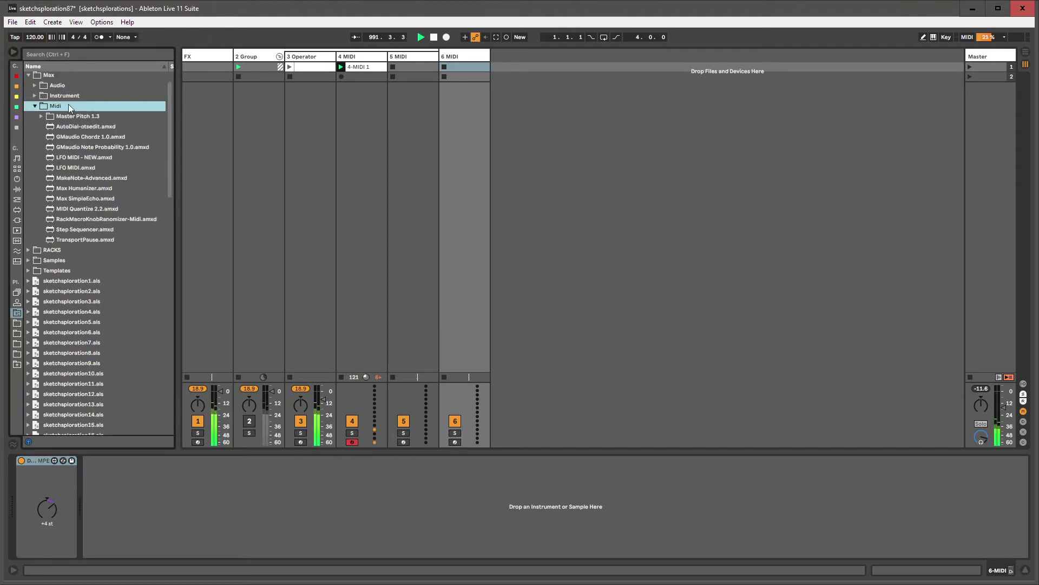
{"action": "key", "text": "Down"}
{"action": "key", "text": "Right"}
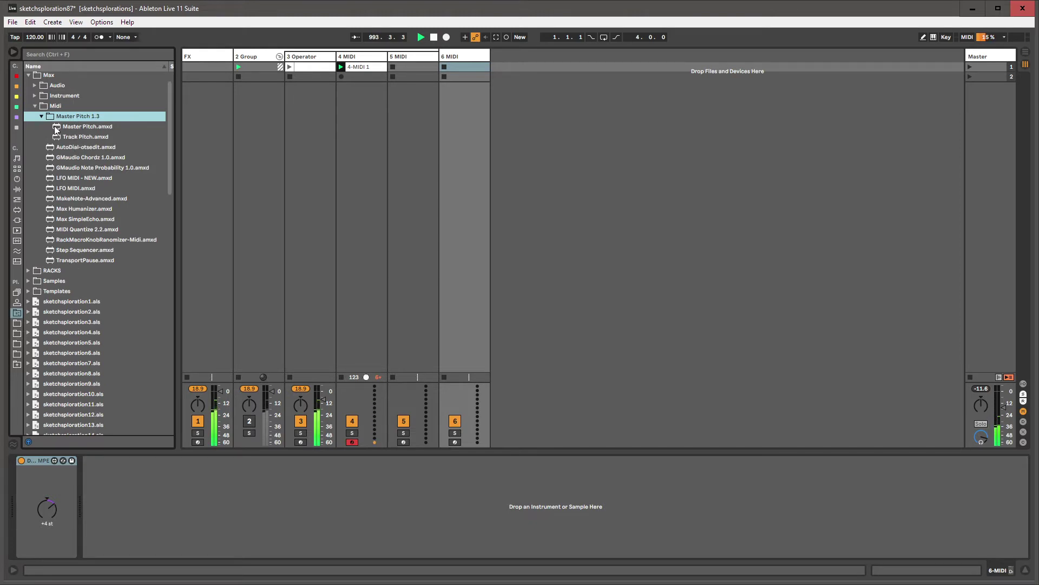
- Collapse the Master Pitch 1.3, Midi and Max folders in the browser
{"action": "key", "text": "Left"}
{"action": "key", "text": "Left"}
{"action": "key", "text": "Left"}
{"action": "key", "text": "Left"}
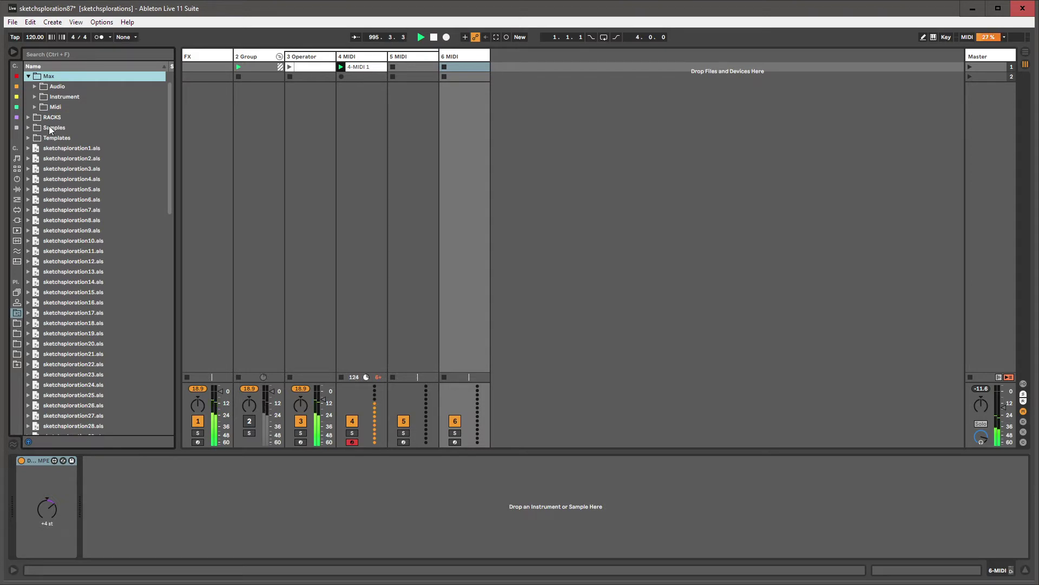
{"action": "key", "text": "Left"}
- Reset the transpose on 6 MIDI to 0 st, then try +2 st on the Operator track and return it to 0 st
{"action": "left_click", "coordinate": [42, 512]}
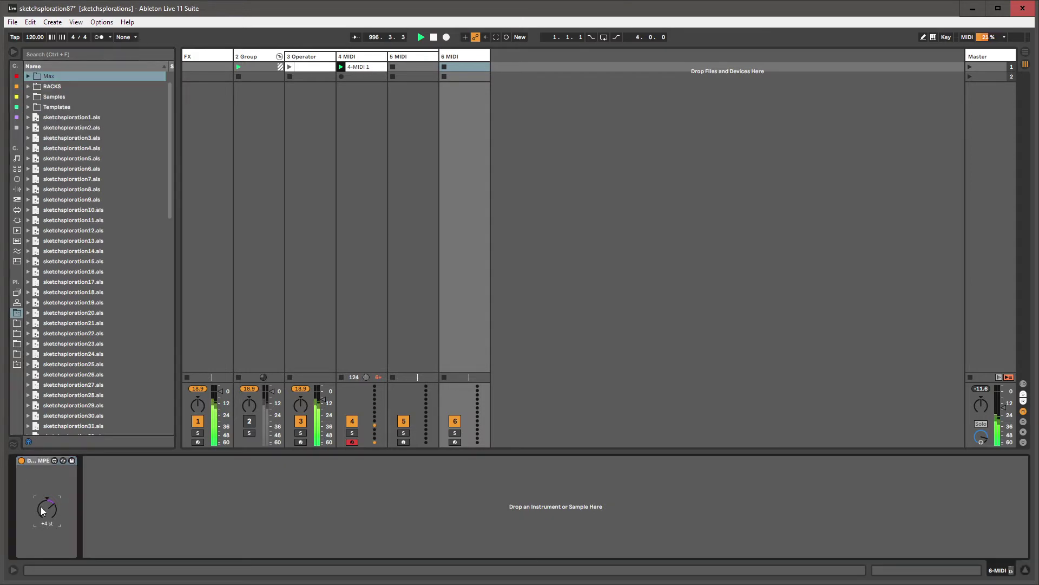
{"action": "left_click", "coordinate": [319, 57]}
{"action": "left_click", "coordinate": [344, 58]}
{"action": "left_click", "coordinate": [320, 59]}
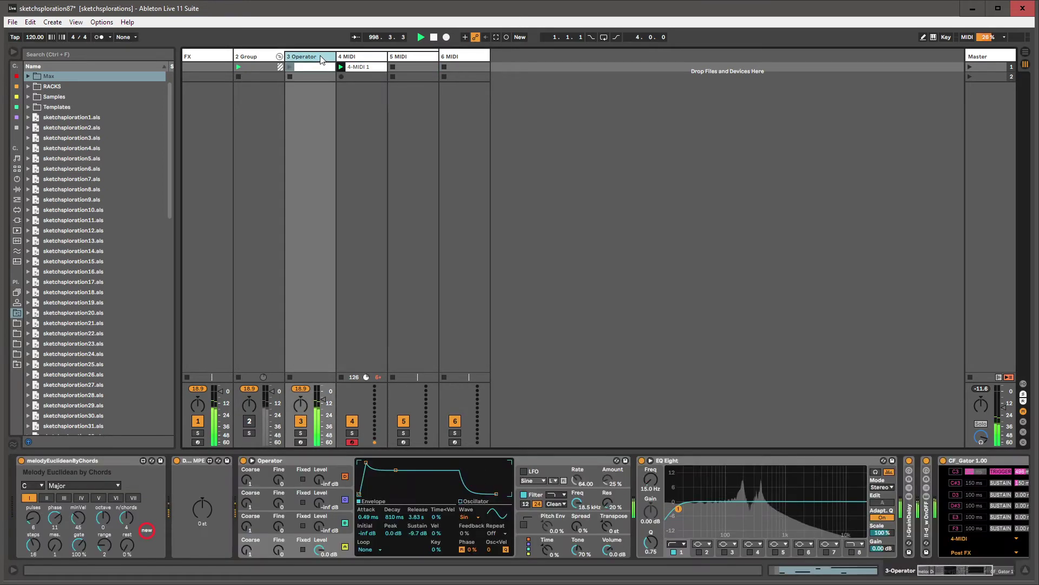
{"action": "left_click_drag", "start_coordinate": [202, 509], "coordinate": [202, 504]}
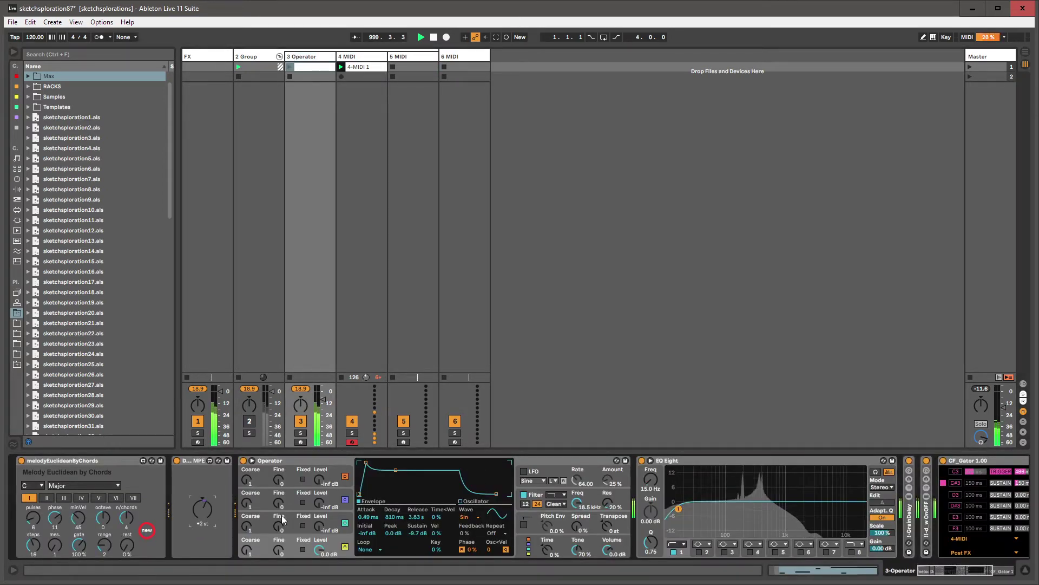
- Delete the 6 MIDI track and rename the 5 MIDI track to MAsterPitch
{"action": "left_click", "coordinate": [456, 56]}
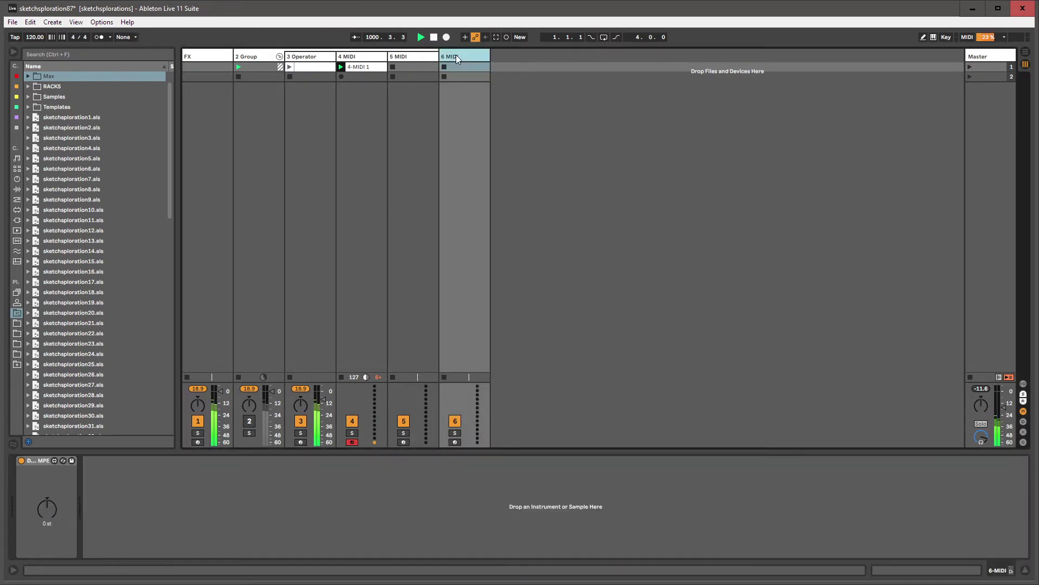
{"action": "key", "text": "Delete"}
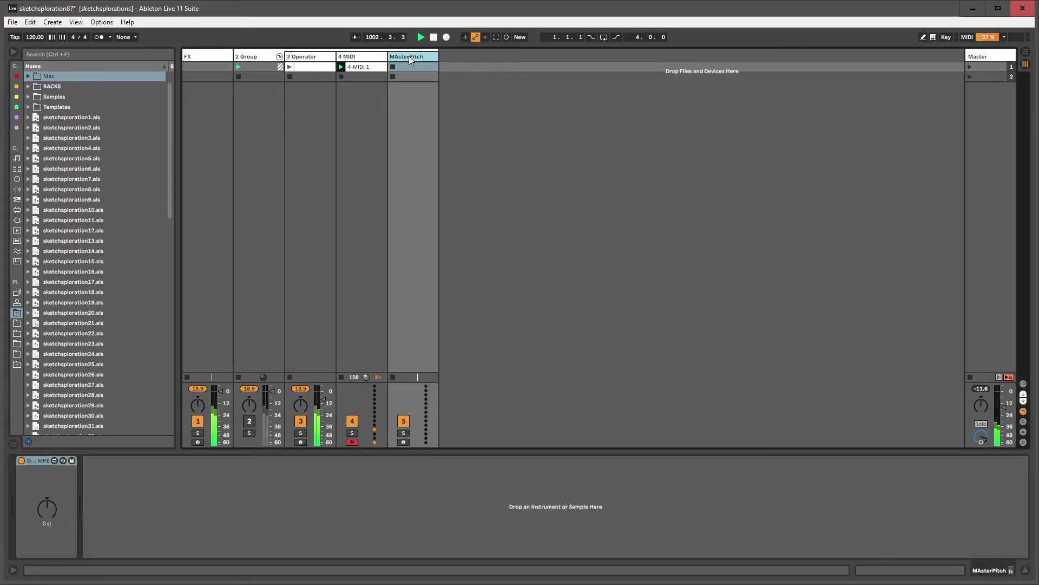
{"action": "type", "text": "ch"}
{"action": "key", "text": "Return"}
- Review the device chain on the Operator track, from the Operator instrument to the two folded devices after EQ Eight
{"action": "key", "text": "Left"}
{"action": "key", "text": "Left"}
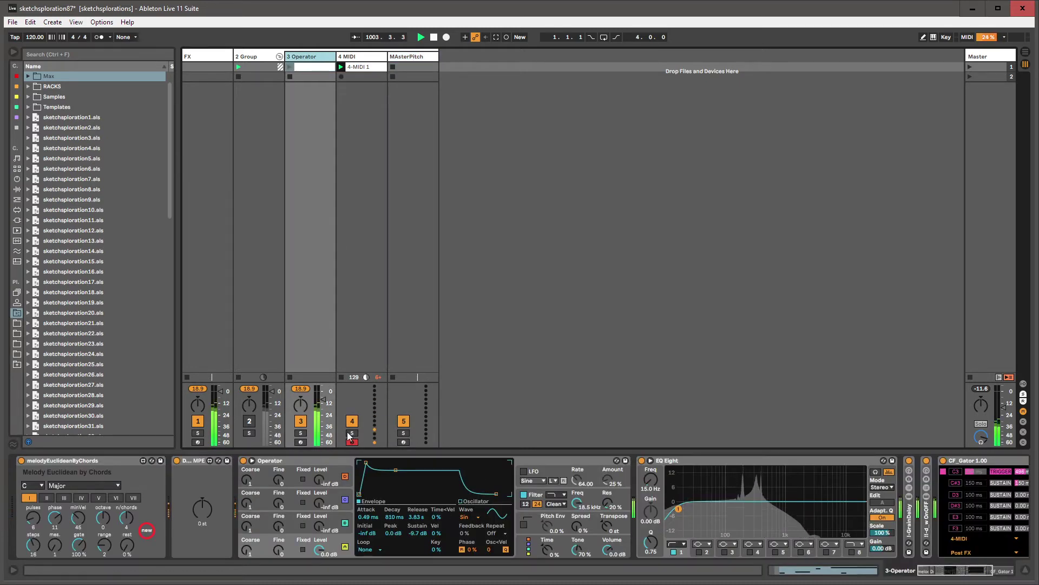
{"action": "left_click", "coordinate": [295, 463]}
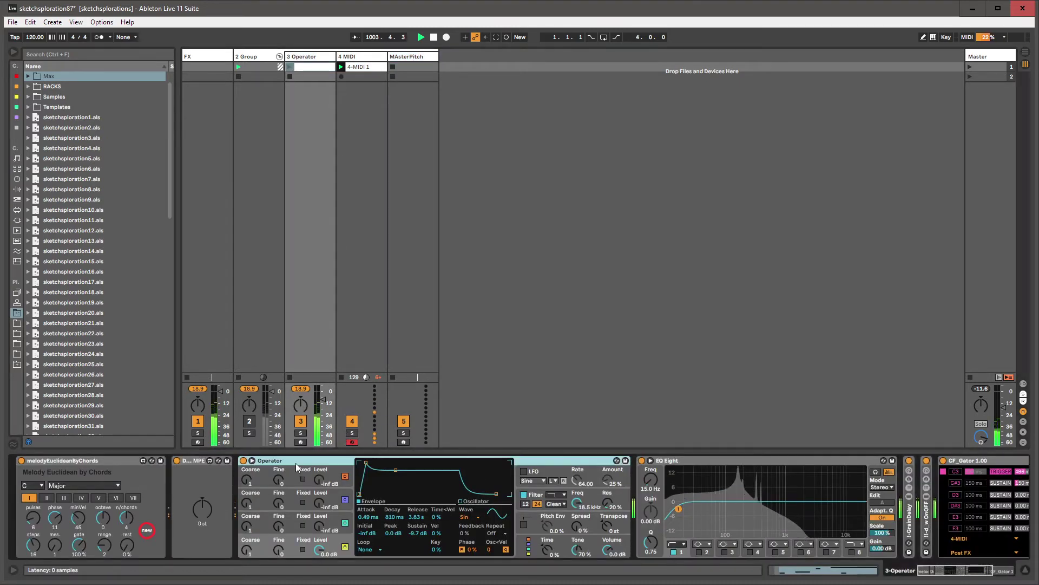
{"action": "left_click", "coordinate": [910, 519]}
{"action": "left_click", "coordinate": [928, 522]}
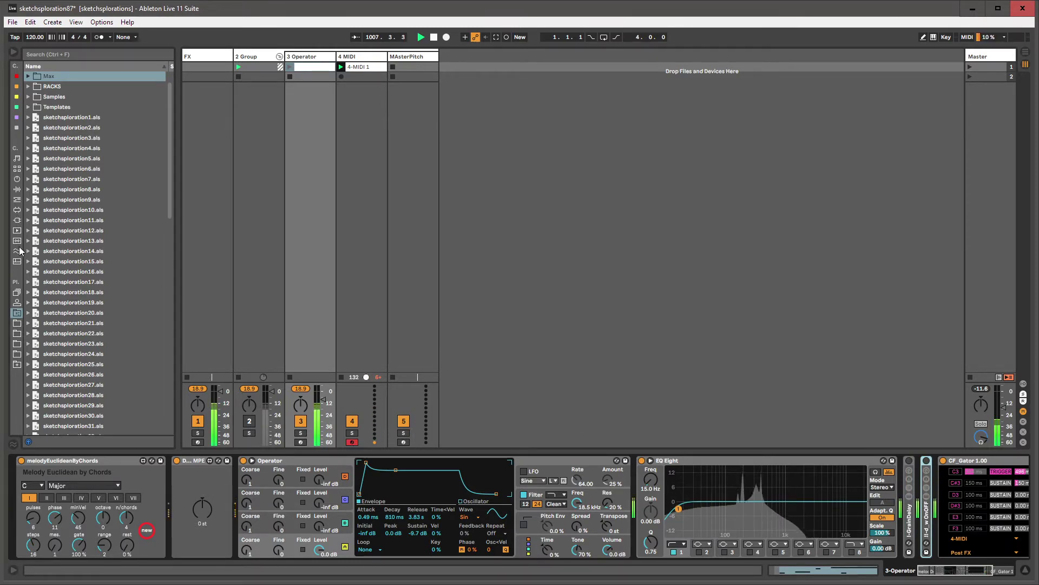
{"action": "left_click", "coordinate": [16, 322]}
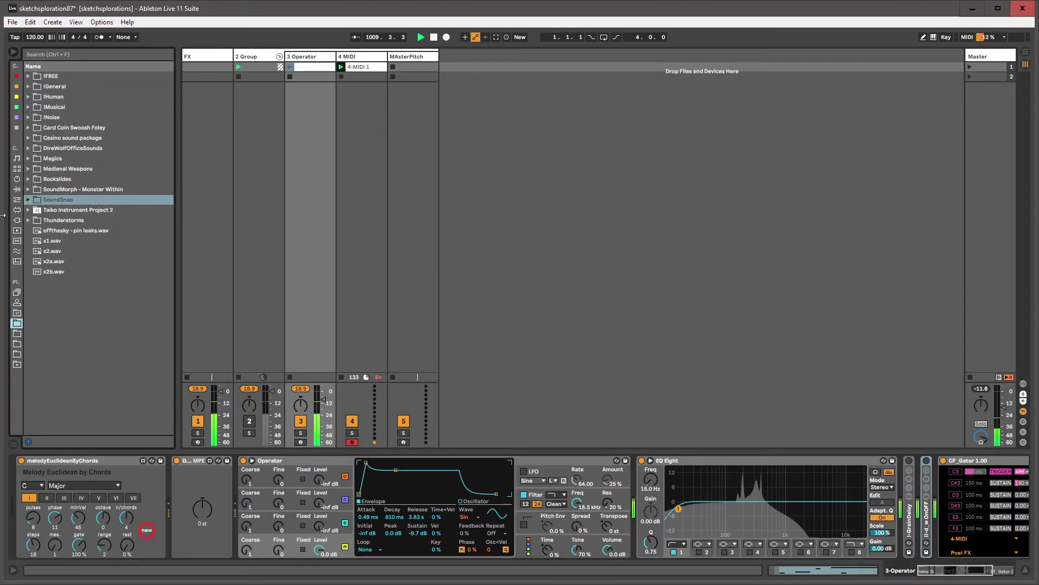
{"action": "left_click", "coordinate": [17, 189]}
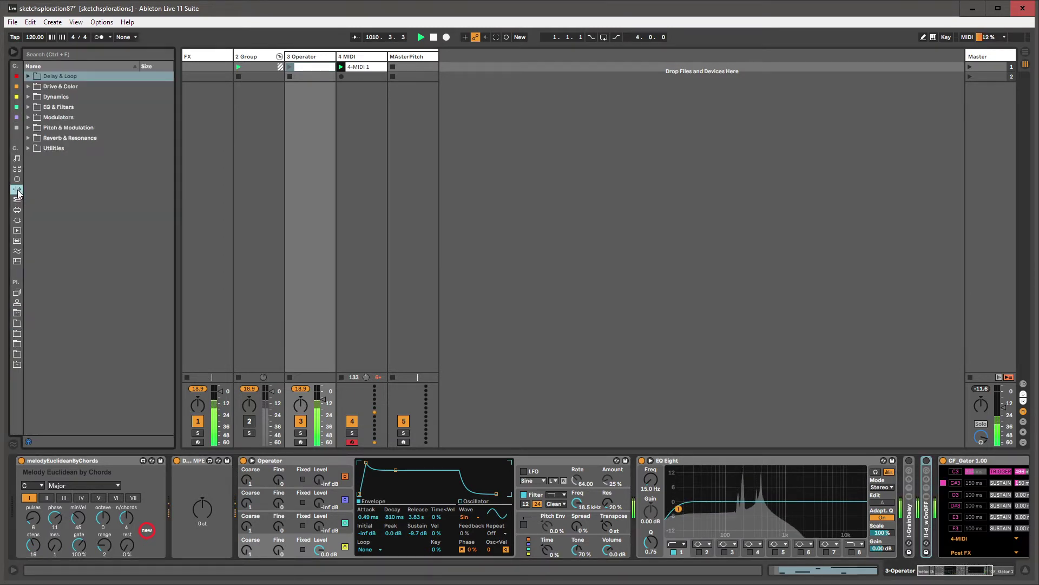
{"action": "left_click", "coordinate": [17, 314]}
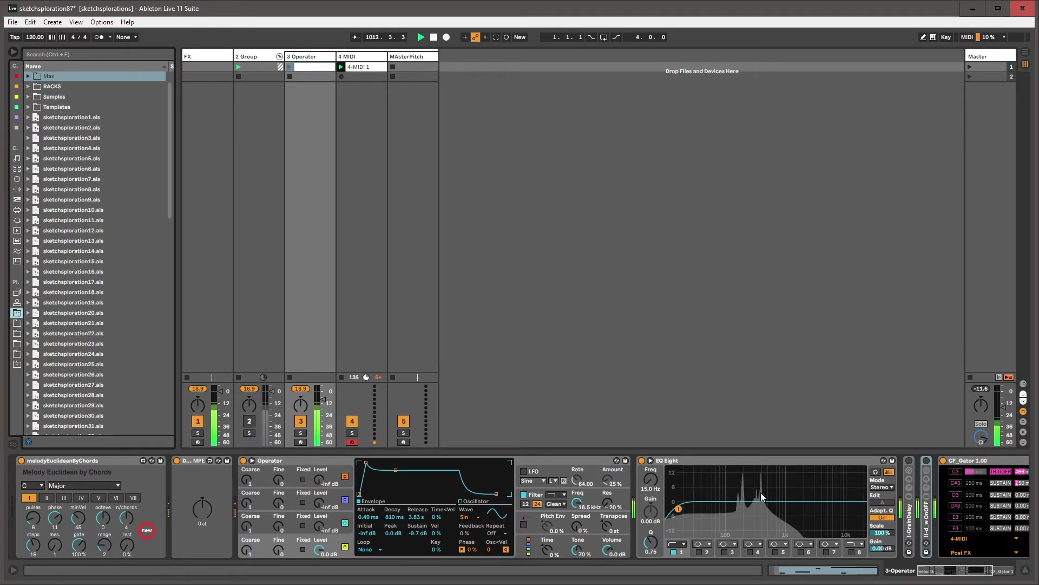
{"action": "left_click", "coordinate": [16, 241]}
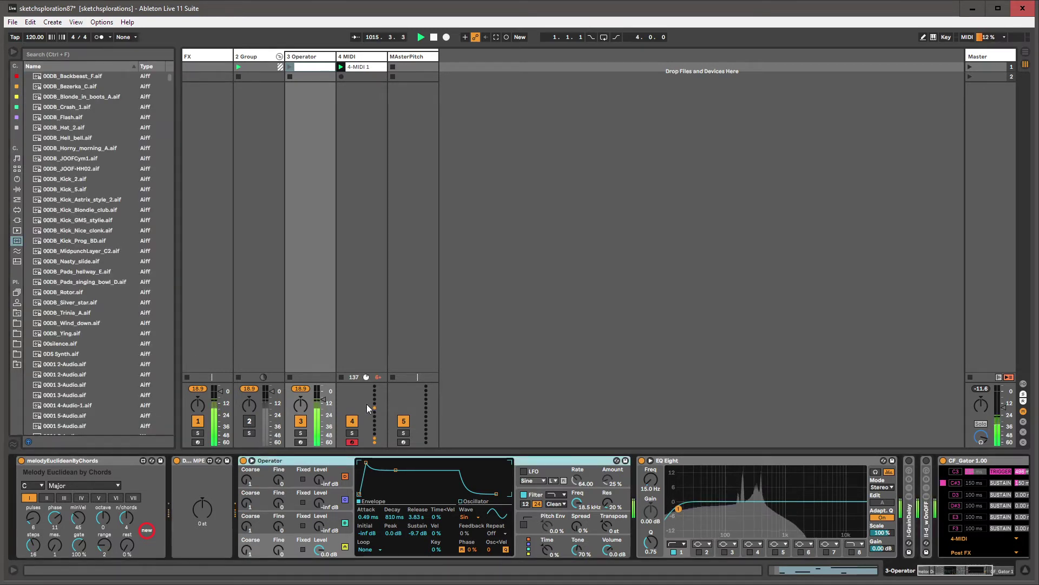
- Load Deck of Random.amxd from the M4l-various free downloads folder between the transpose device and Operator
{"action": "left_click", "coordinate": [17, 313]}
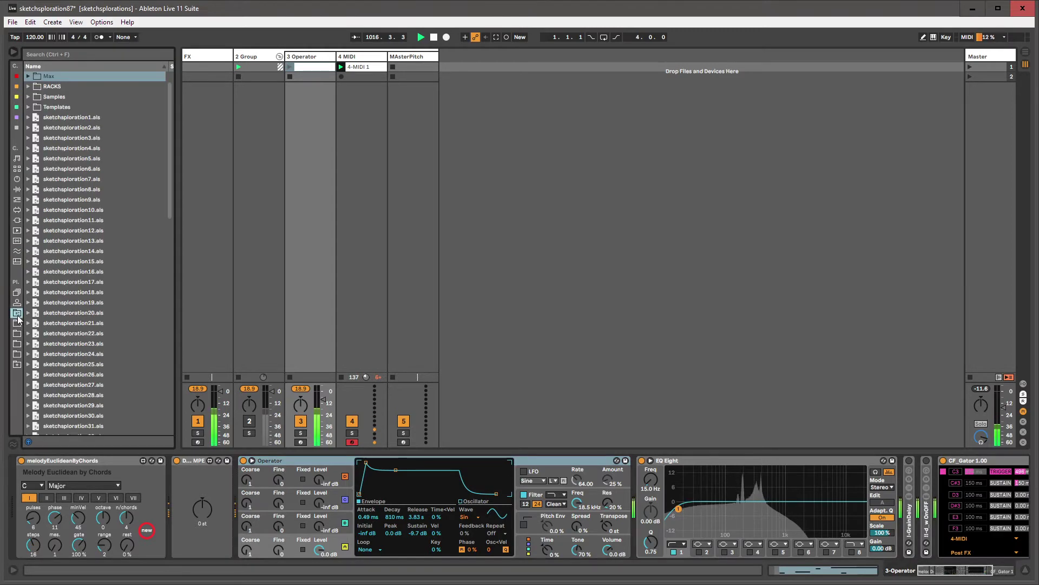
{"action": "scroll", "coordinate": [67, 266], "scroll_direction": "up", "scroll_amount": 1}
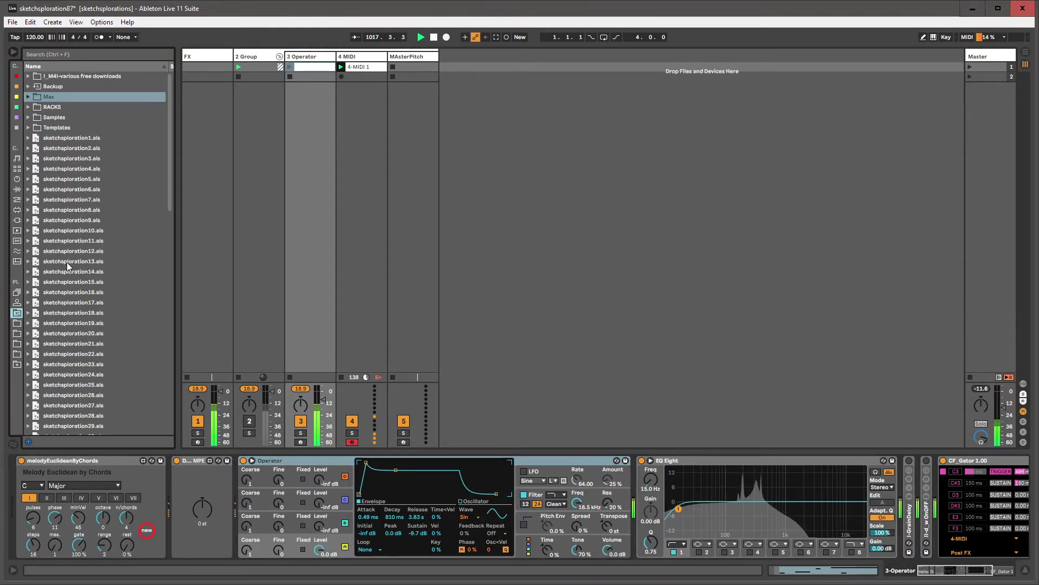
{"action": "left_click", "coordinate": [28, 76]}
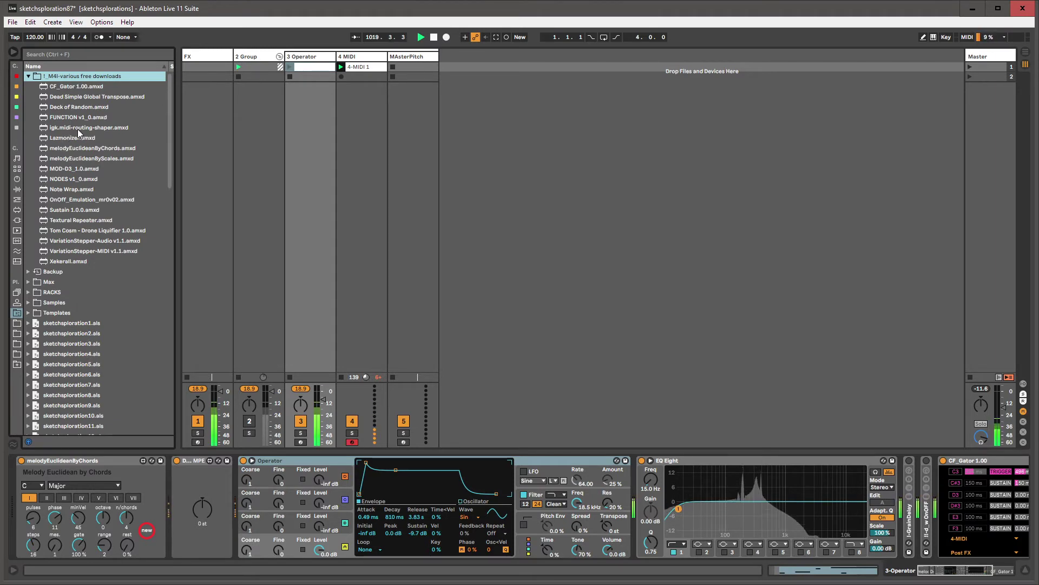
{"action": "left_click", "coordinate": [83, 86]}
{"action": "left_click", "coordinate": [84, 96]}
{"action": "left_click", "coordinate": [84, 106]}
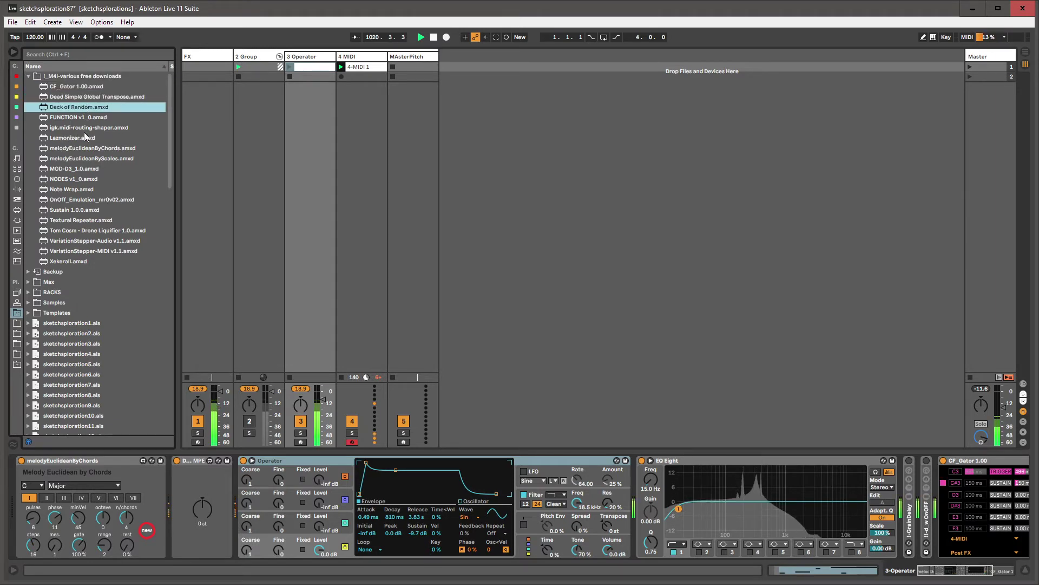
{"action": "left_click_drag", "start_coordinate": [236, 499], "coordinate": [239, 499]}
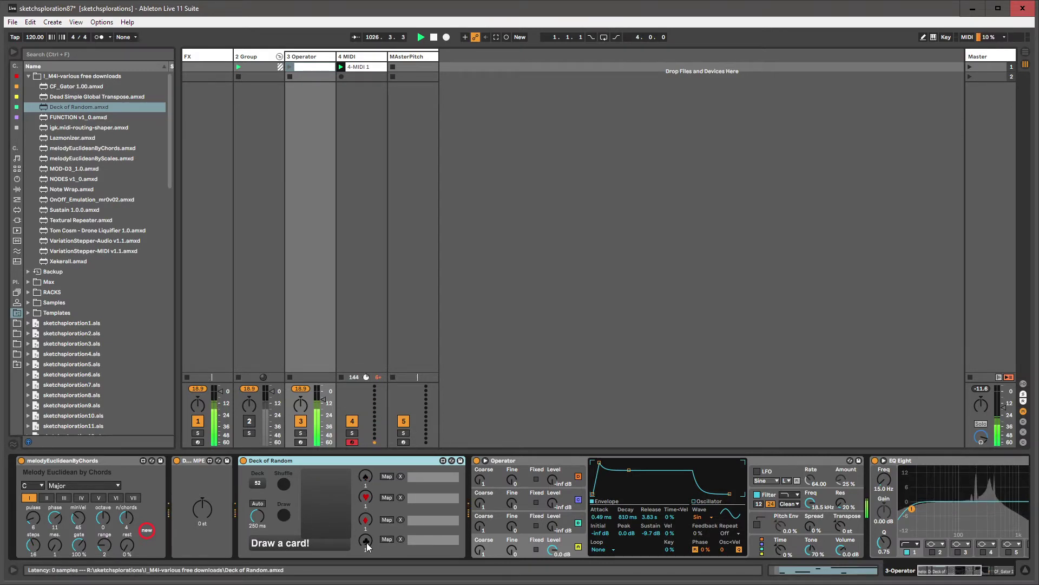
- Draw several cards manually in the Deck of Random device
{"action": "left_click", "coordinate": [284, 516]}
{"action": "left_click", "coordinate": [284, 515]}
{"action": "left_click", "coordinate": [284, 516]}
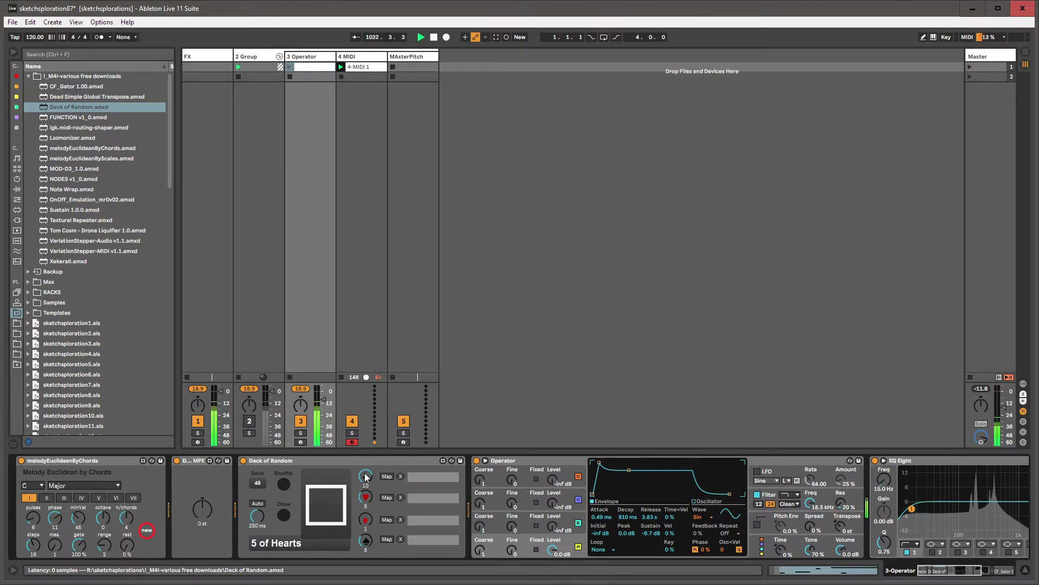
{"action": "left_click", "coordinate": [283, 515]}
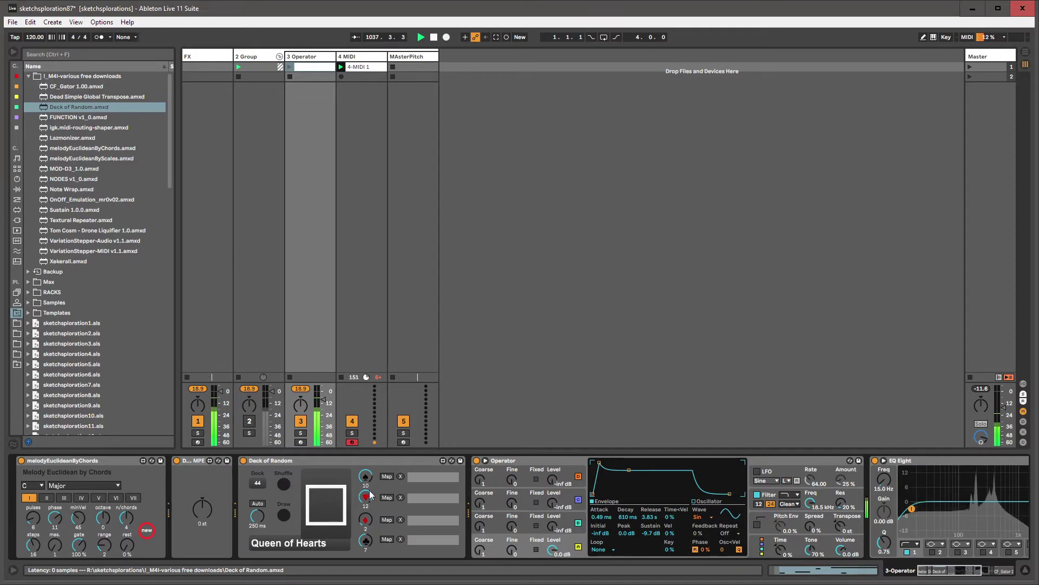
- Draw two more cards in the Deck of Random device
{"action": "left_click", "coordinate": [285, 517]}
{"action": "left_click", "coordinate": [285, 518]}
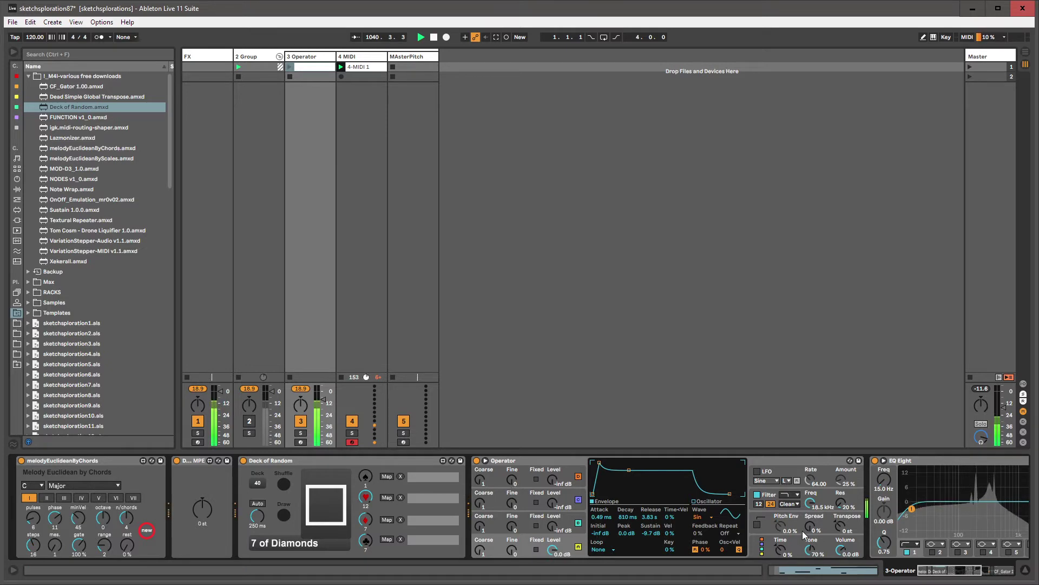
- Map Deck of Random's four suit outputs to Operator's LFO Rate, LFO Amt, Ae Attack and Ae Sustain, with the LFO enabled
{"action": "left_click_drag", "start_coordinate": [937, 575], "coordinate": [940, 575]}
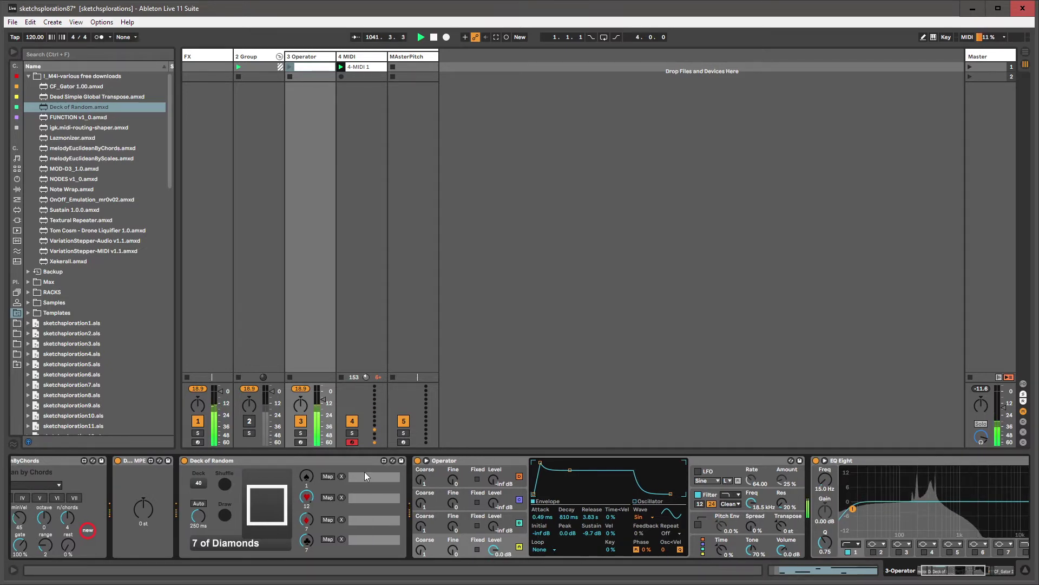
{"action": "left_click", "coordinate": [327, 477]}
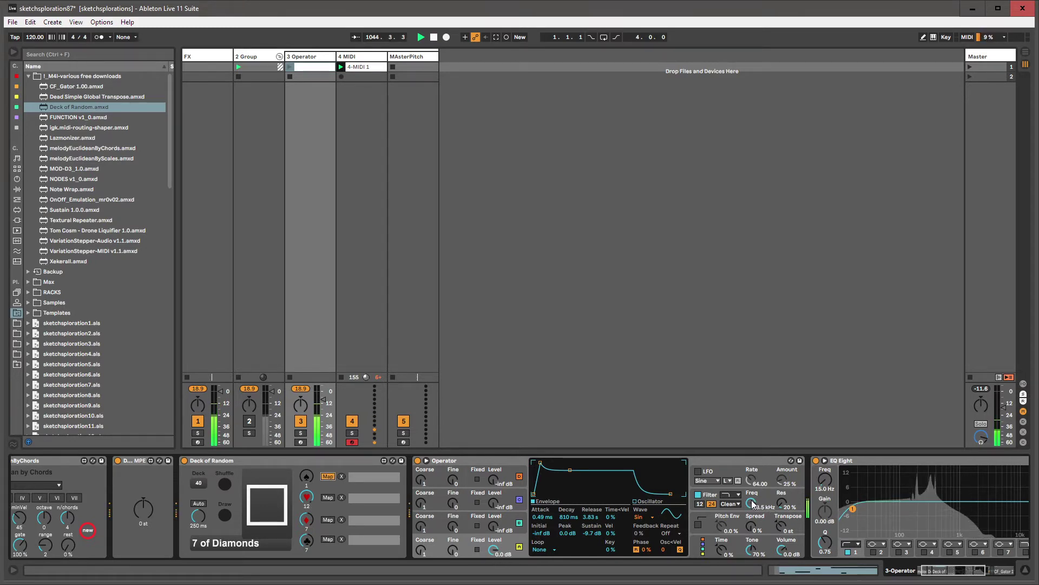
{"action": "left_click", "coordinate": [751, 480]}
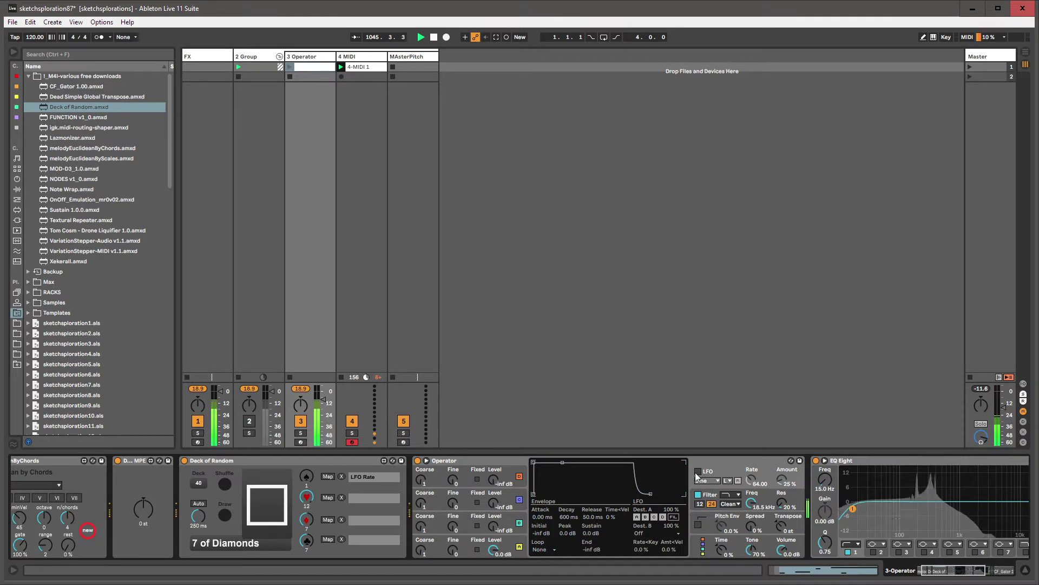
{"action": "left_click", "coordinate": [328, 497]}
{"action": "left_click", "coordinate": [783, 480]}
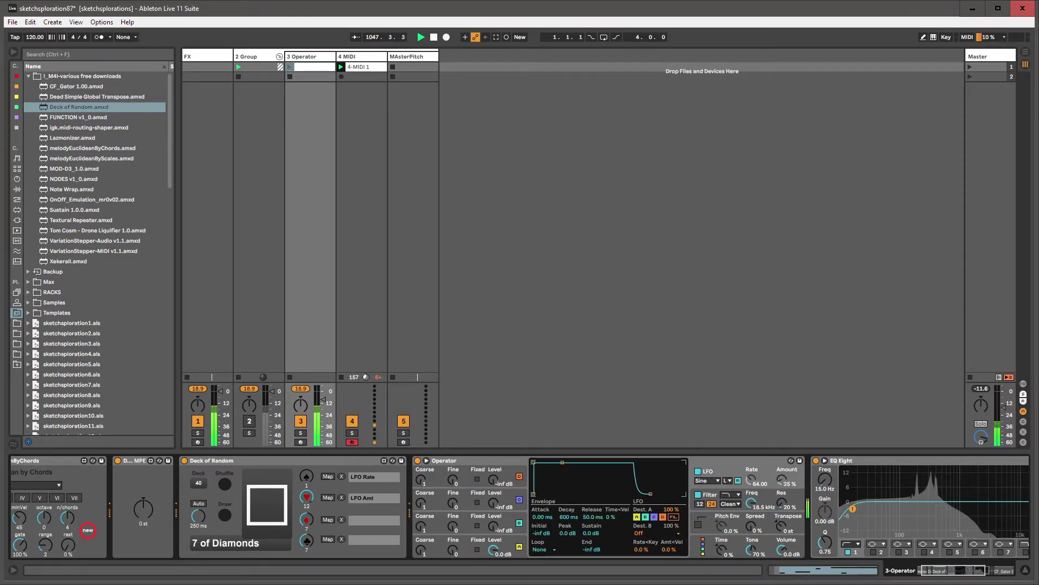
{"action": "left_click", "coordinate": [469, 542]}
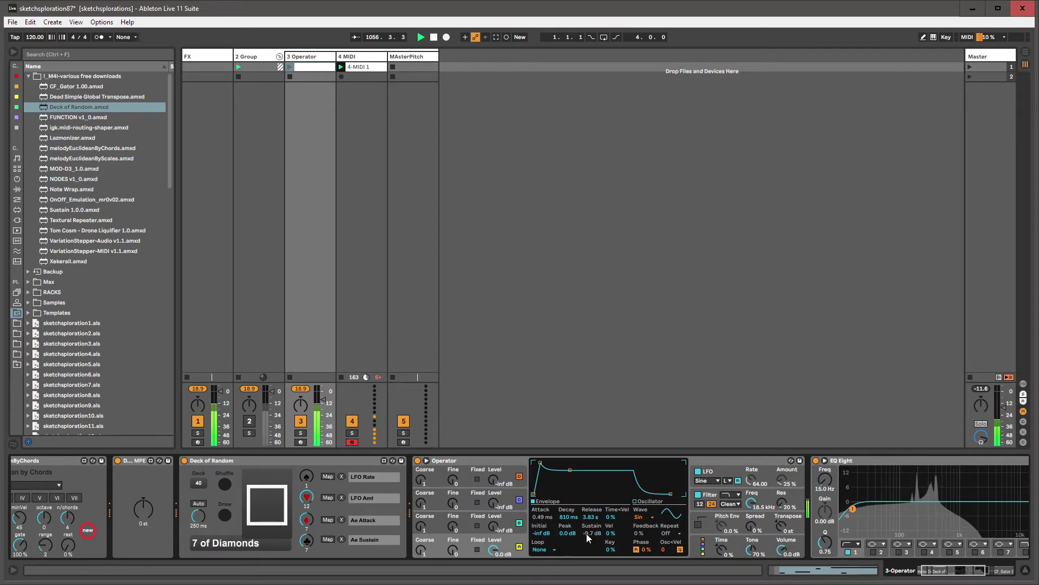
- Draw one card manually, then enable Deck of Random's Auto drawing with an interval of 1.00 s
{"action": "left_click", "coordinate": [224, 516]}
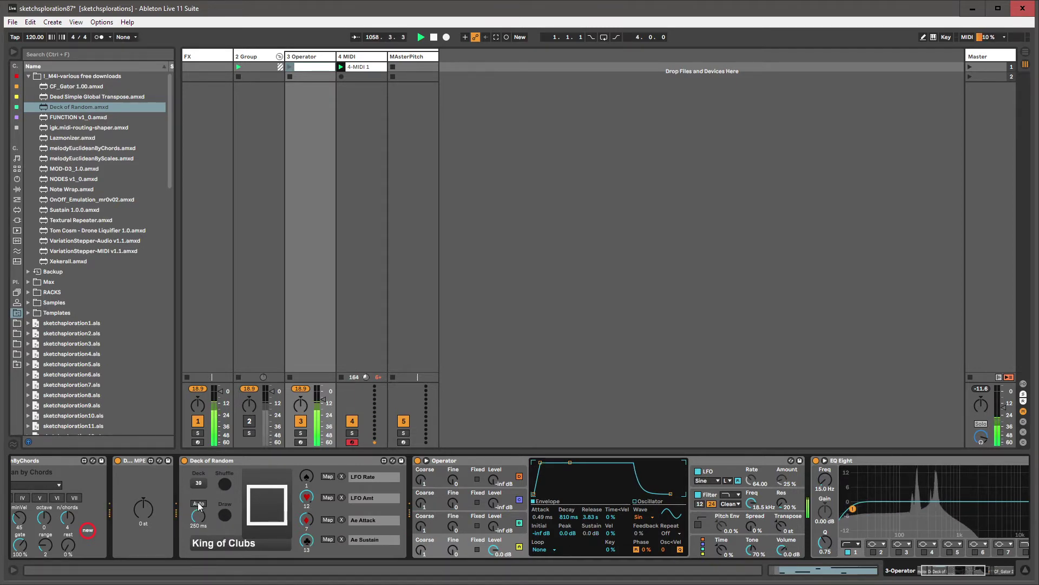
{"action": "left_click", "coordinate": [199, 504]}
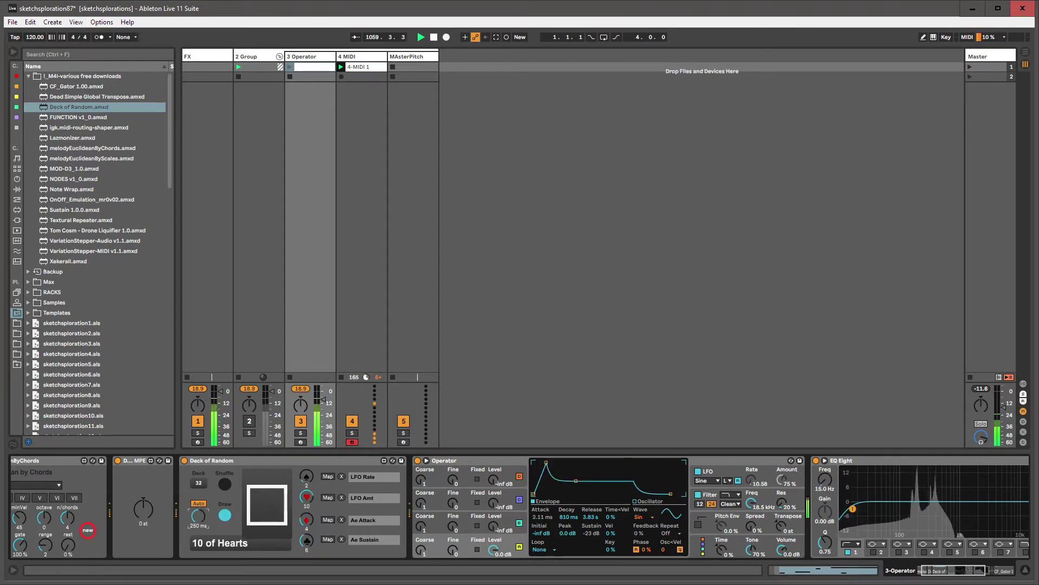
{"action": "left_click_drag", "start_coordinate": [199, 516], "coordinate": [199, 501]}
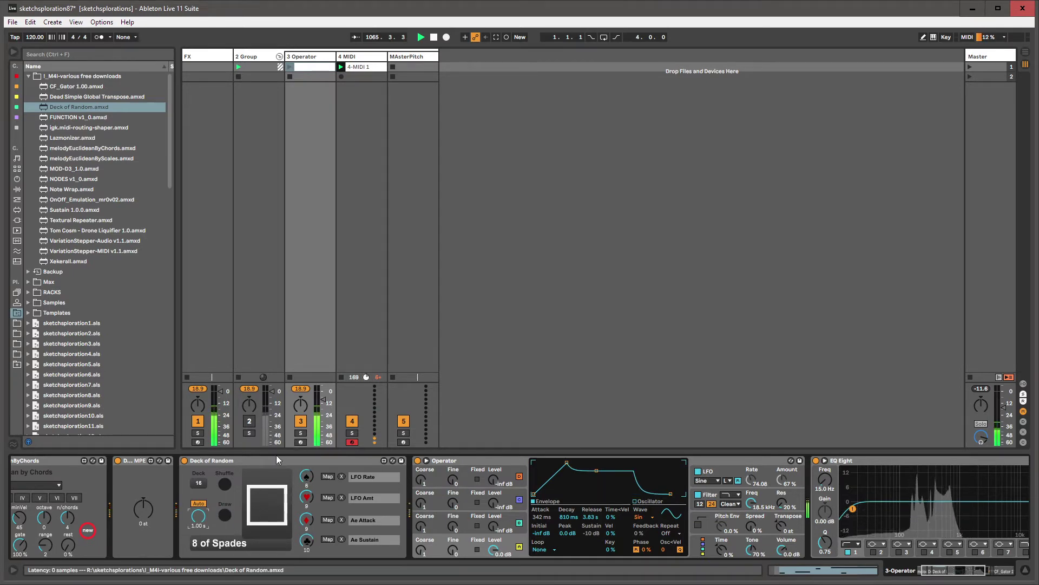
- Load FUNCTION v1_0.amxd between Operator and EQ Eight on the Operator track
{"action": "left_click", "coordinate": [73, 119]}
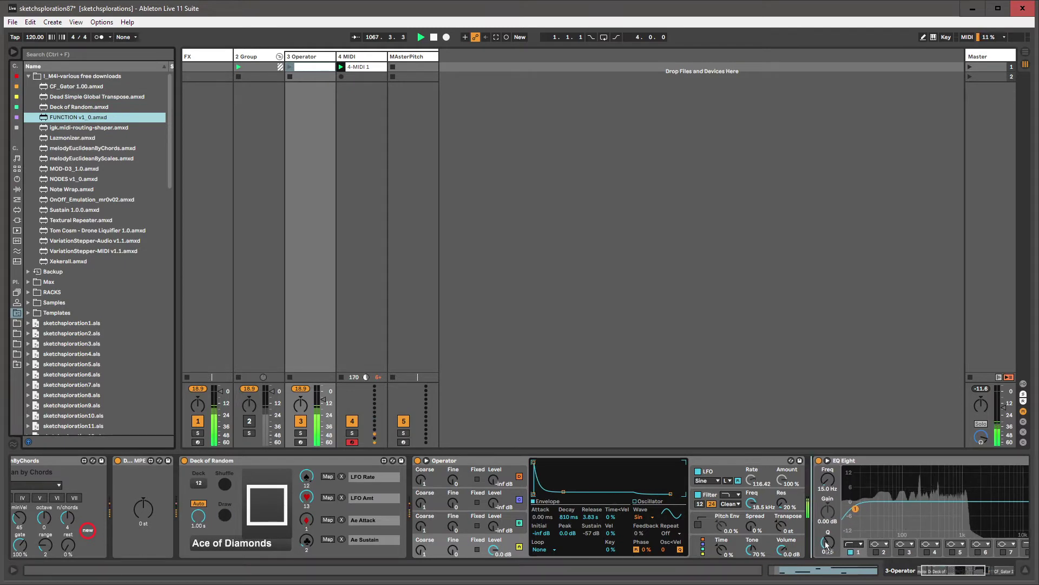
{"action": "left_click_drag", "start_coordinate": [826, 543], "coordinate": [825, 541]}
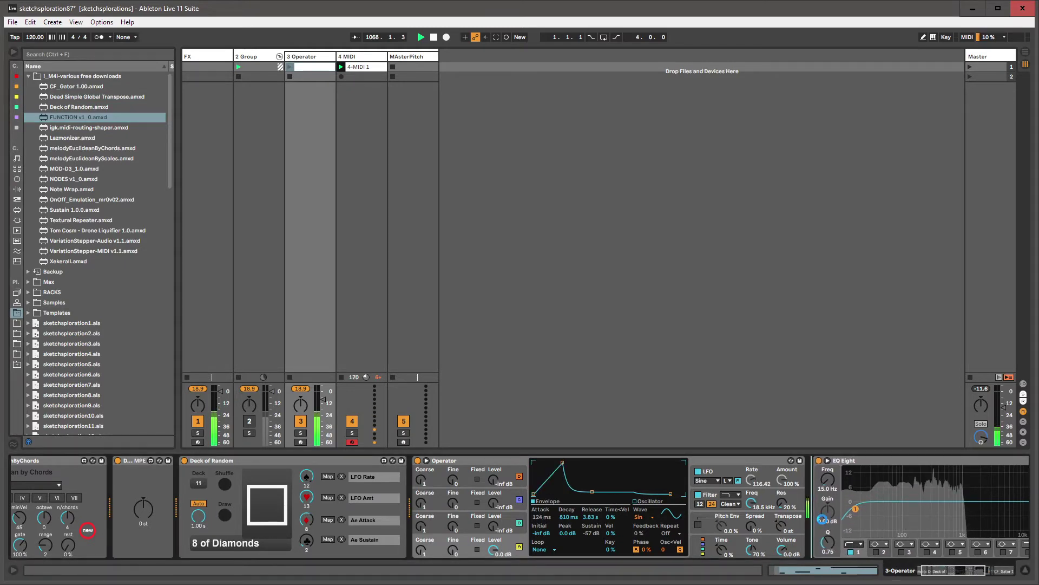
{"action": "left_click_drag", "start_coordinate": [938, 571], "coordinate": [949, 571]}
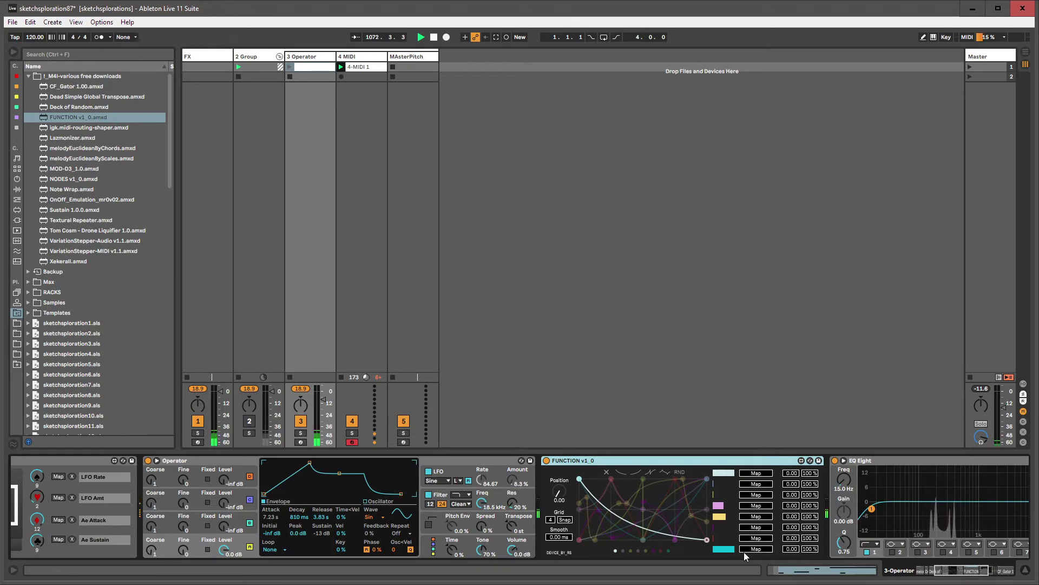
- Sweep FUNCTION's Position and switch through its curves up to the last, cyan one, leaving Position at 24.41
{"action": "left_click_drag", "start_coordinate": [564, 496], "coordinate": [563, 464]}
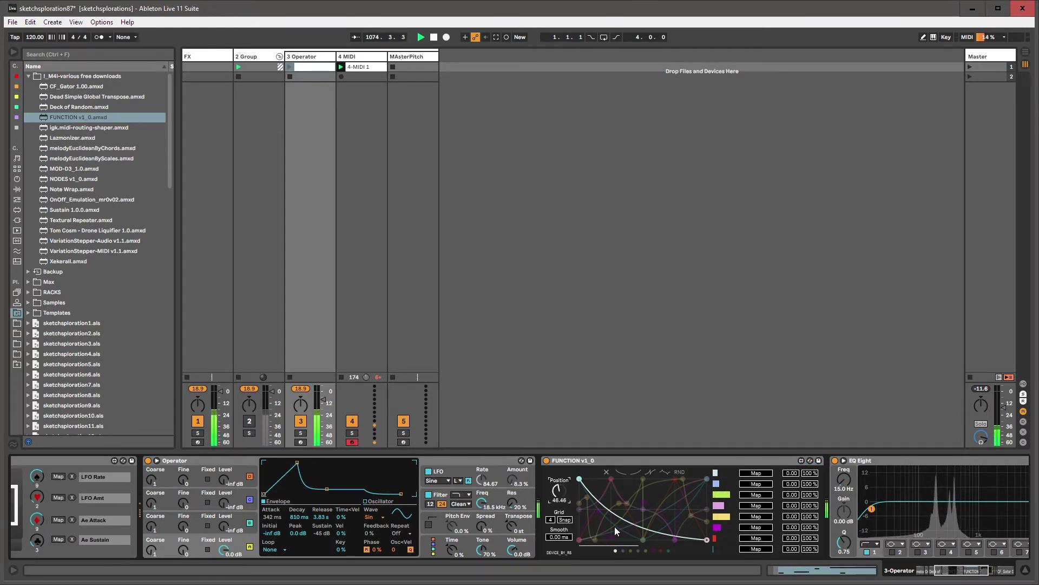
{"action": "left_click", "coordinate": [623, 550]}
{"action": "left_click", "coordinate": [631, 550]}
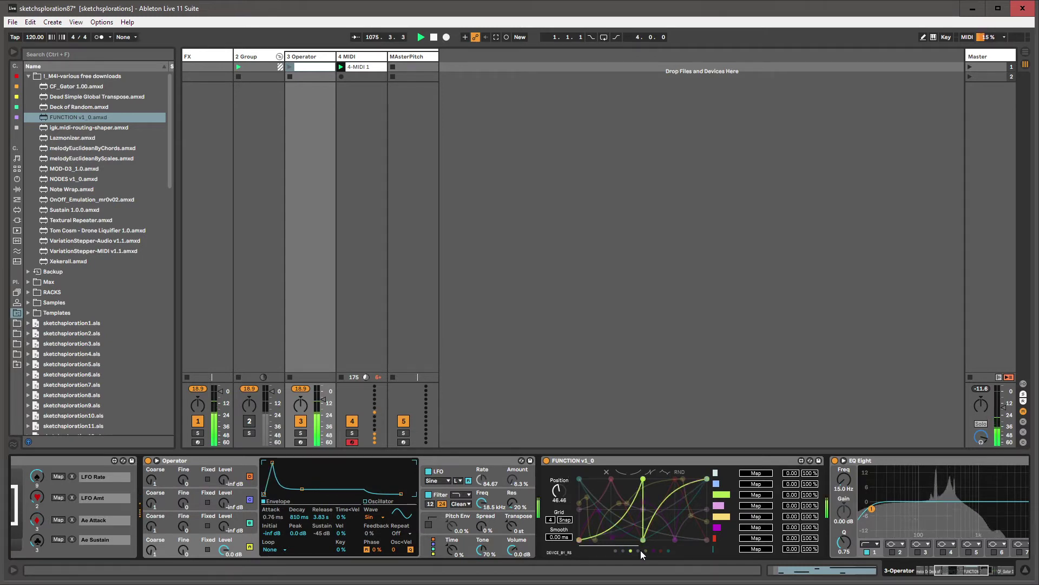
{"action": "left_click", "coordinate": [639, 550]}
{"action": "left_click", "coordinate": [647, 550]}
{"action": "left_click", "coordinate": [654, 550]}
{"action": "left_click", "coordinate": [661, 550]}
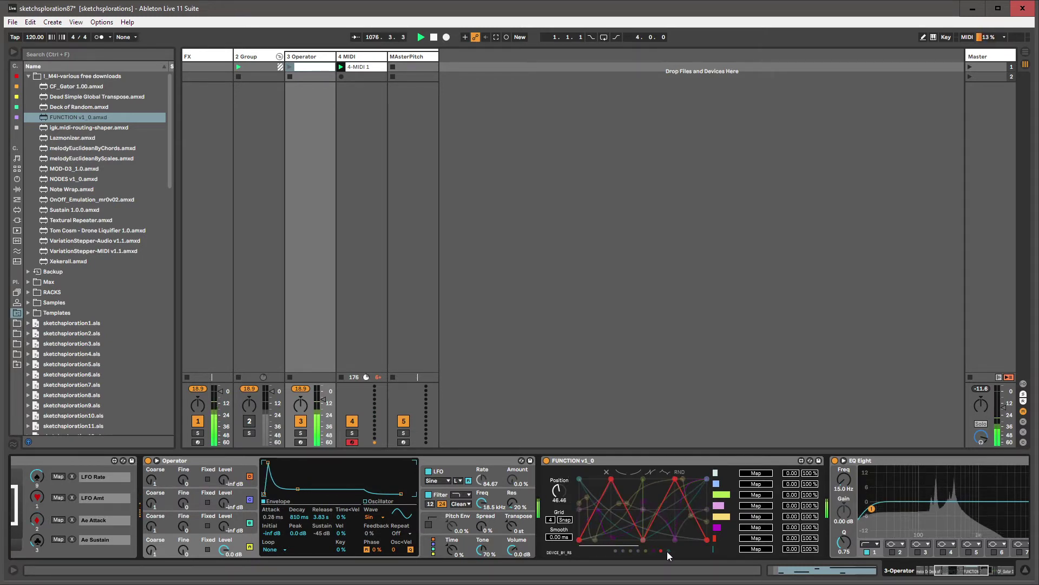
{"action": "left_click", "coordinate": [669, 551]}
{"action": "left_click_drag", "start_coordinate": [559, 490], "coordinate": [559, 480]}
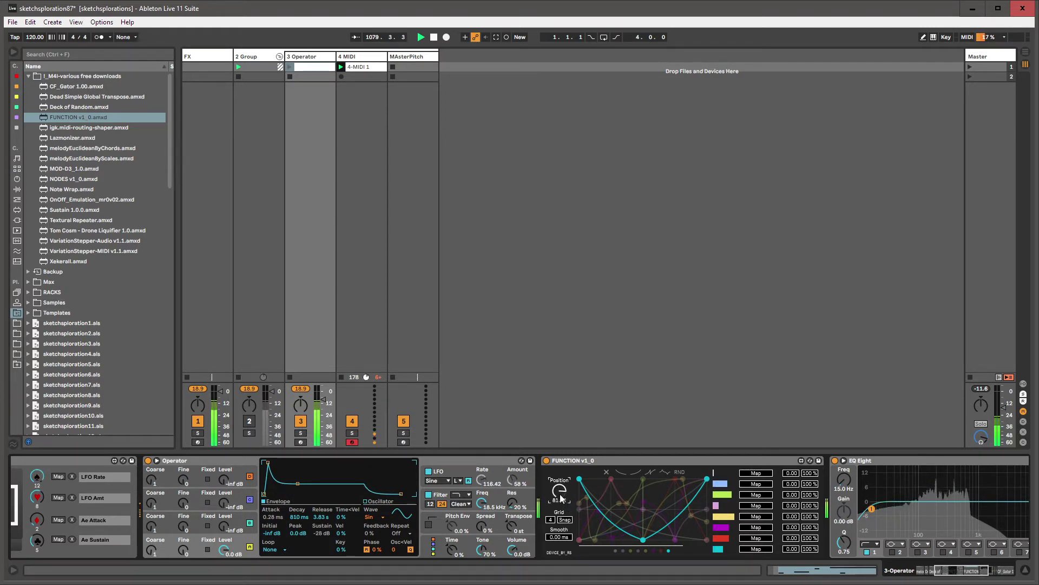
{"action": "left_click_drag", "start_coordinate": [561, 499], "coordinate": [561, 526]}
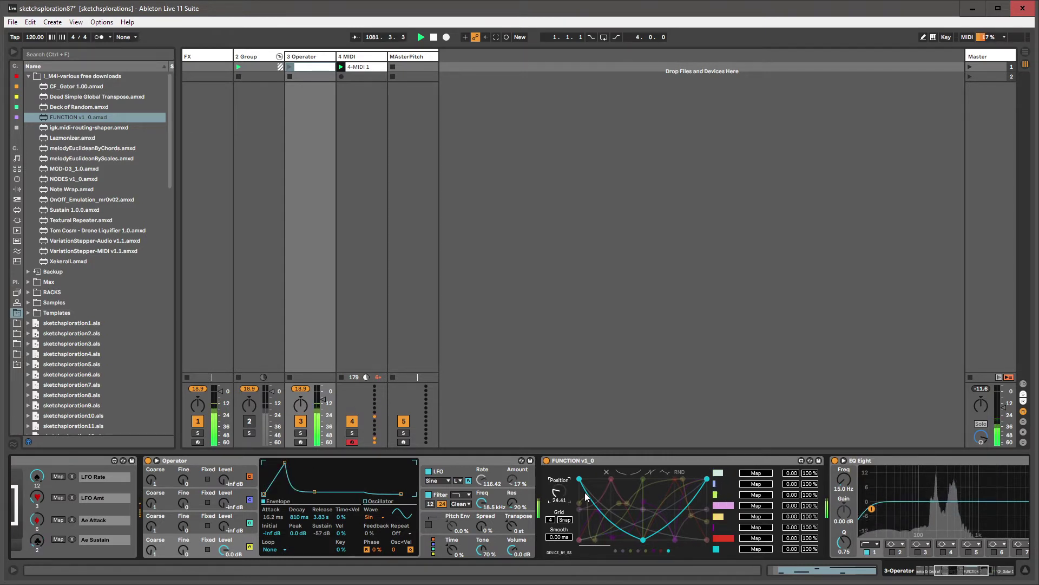
- Try a minimum of 24.4 on FUNCTION's first output and return it to 0.00
{"action": "left_click", "coordinate": [955, 571]}
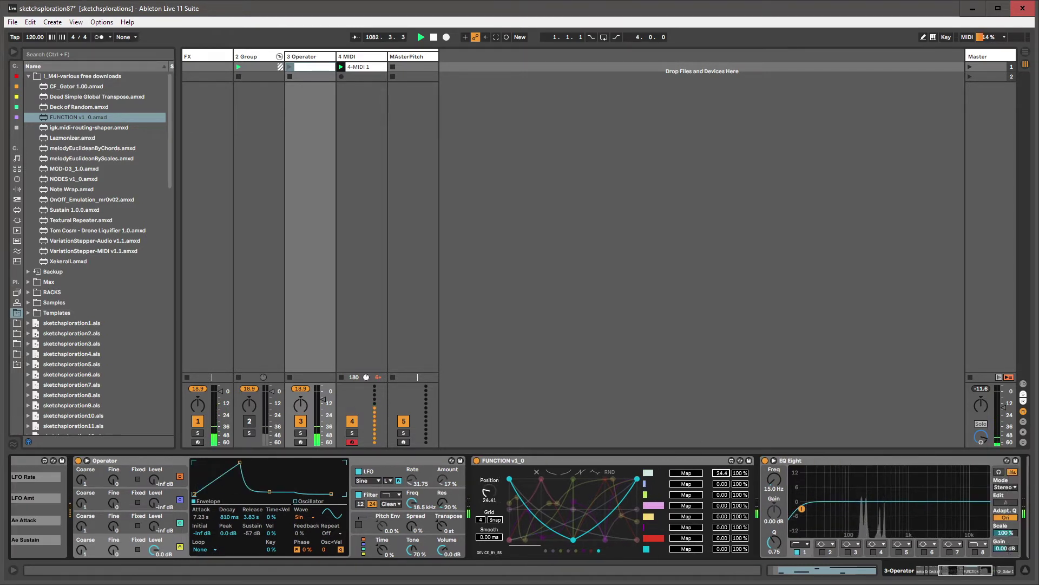
{"action": "left_click_drag", "start_coordinate": [724, 474], "coordinate": [746, 504]}
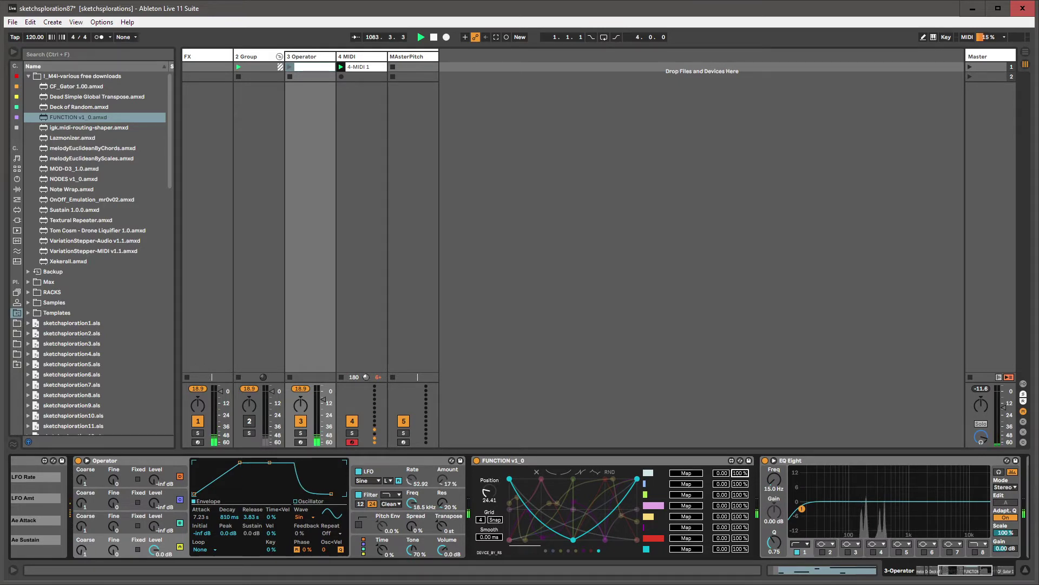
{"action": "left_click", "coordinate": [723, 474]}
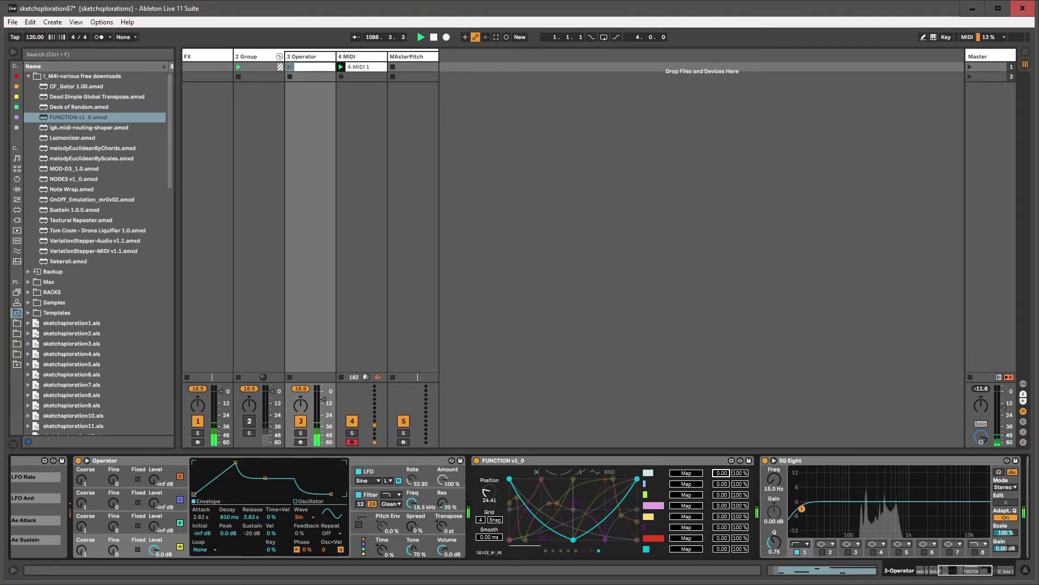
{"action": "left_click", "coordinate": [715, 474]}
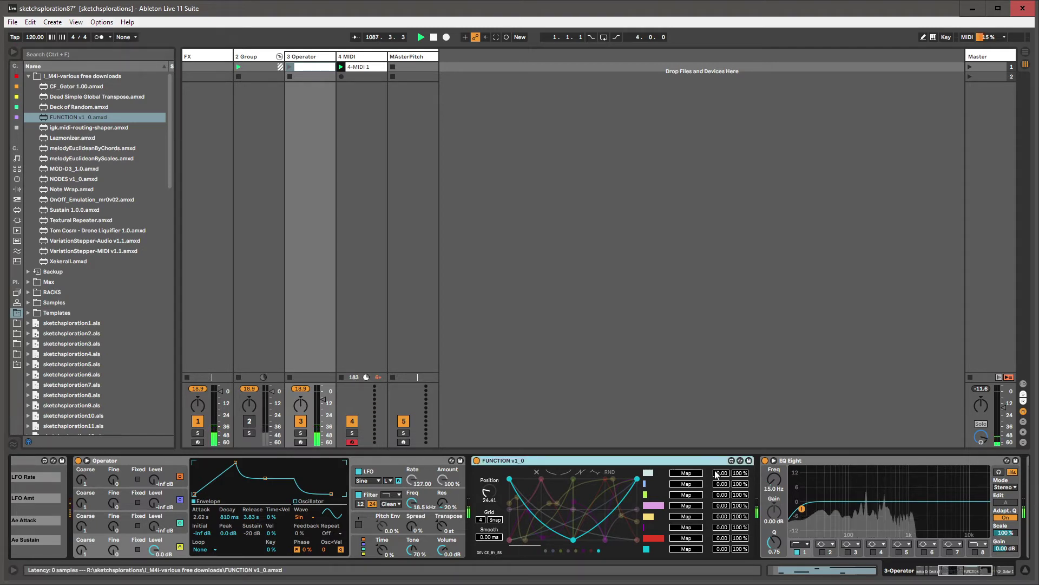
- Group FUNCTION v1_0 into an Audio Effect Rack and expand the rack to 16 macros with macro mapping active
{"action": "key", "text": "ctrl+g"}
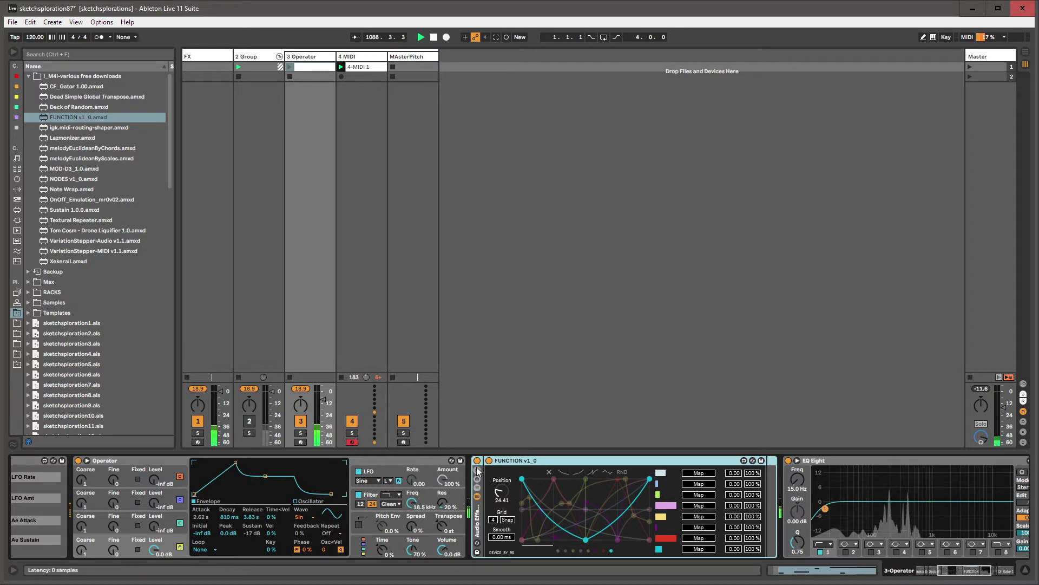
{"action": "left_click", "coordinate": [571, 460]}
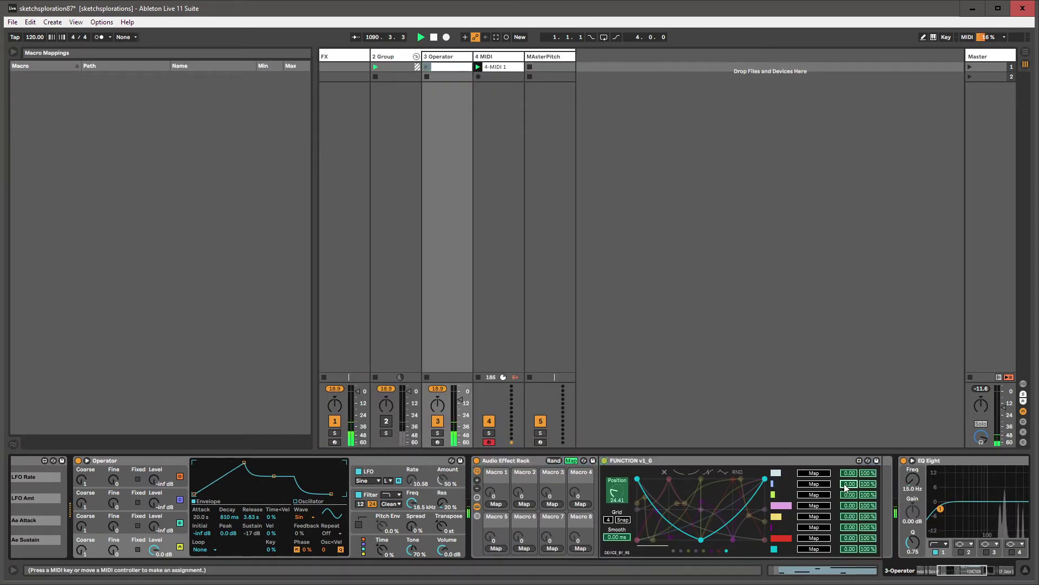
{"action": "left_click", "coordinate": [571, 461]}
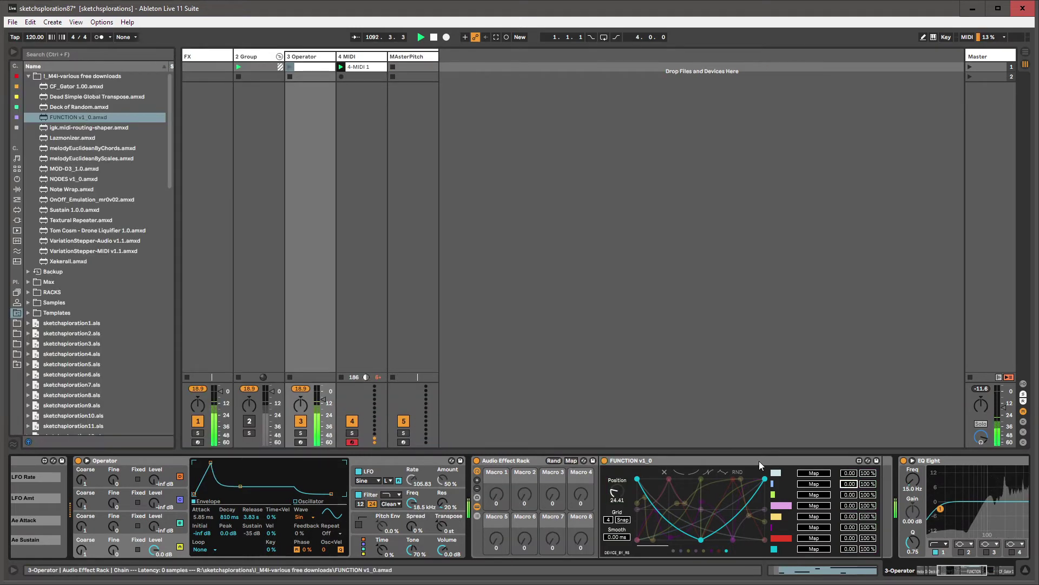
{"action": "left_click", "coordinate": [569, 461]}
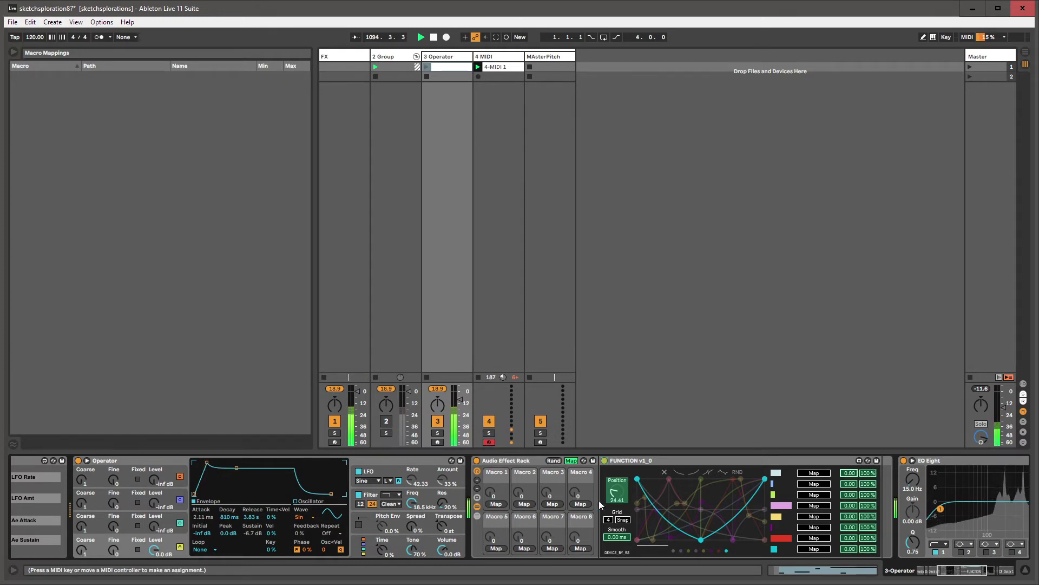
{"action": "left_click", "coordinate": [477, 479]}
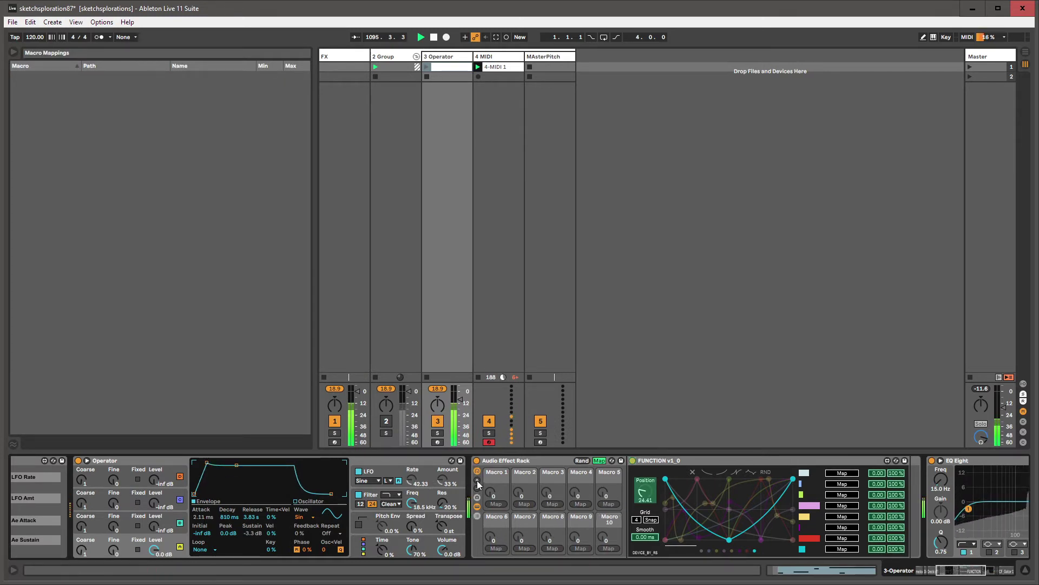
{"action": "left_click", "coordinate": [476, 479]}
{"action": "left_click", "coordinate": [477, 480]}
{"action": "left_click", "coordinate": [477, 480]}
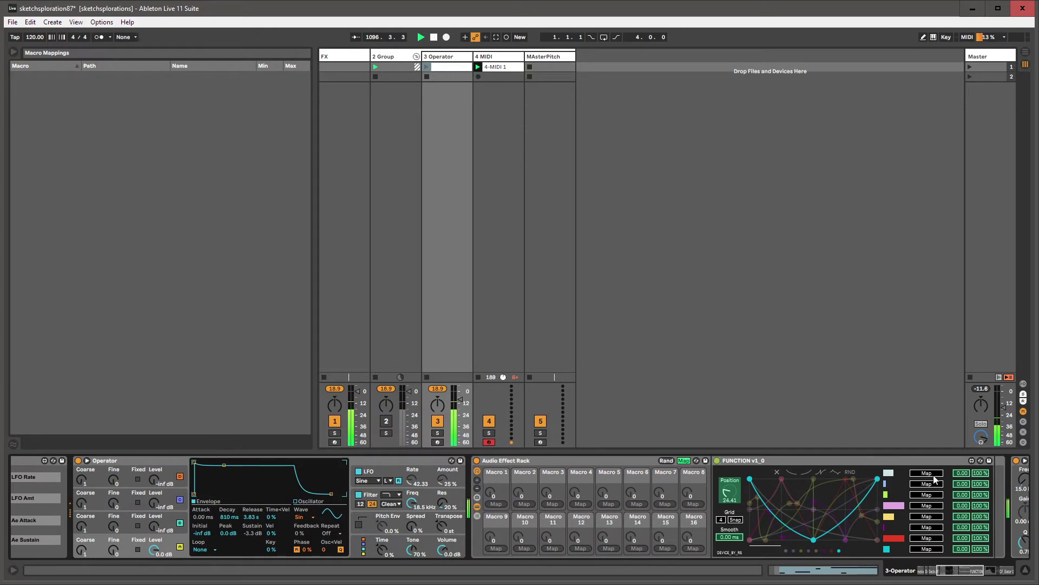
- Map the minimum and maximum of FUNCTION's first and second outputs to Macros 1 through 4
{"action": "left_click", "coordinate": [495, 504]}
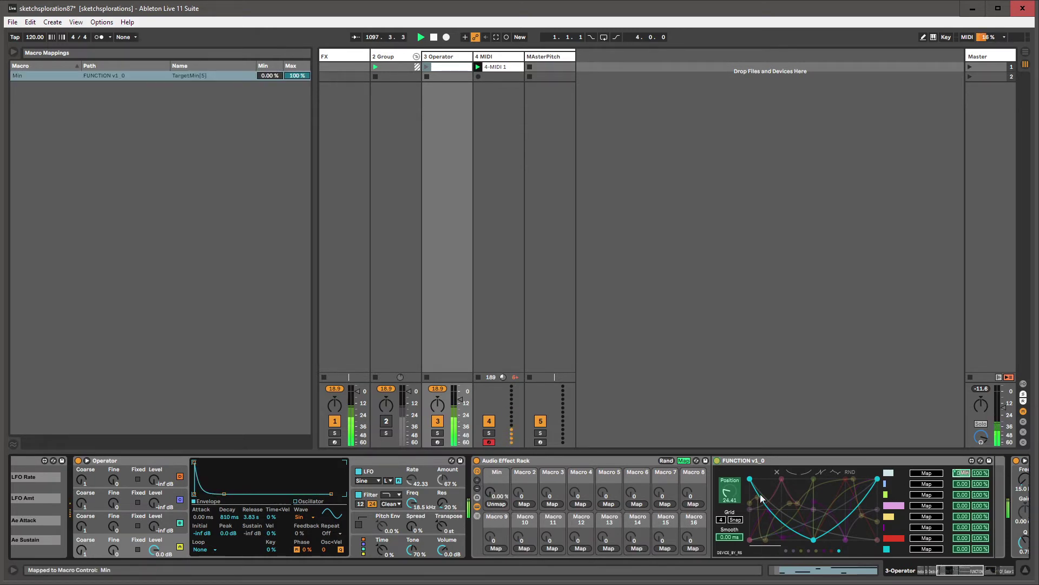
{"action": "left_click", "coordinate": [526, 504]}
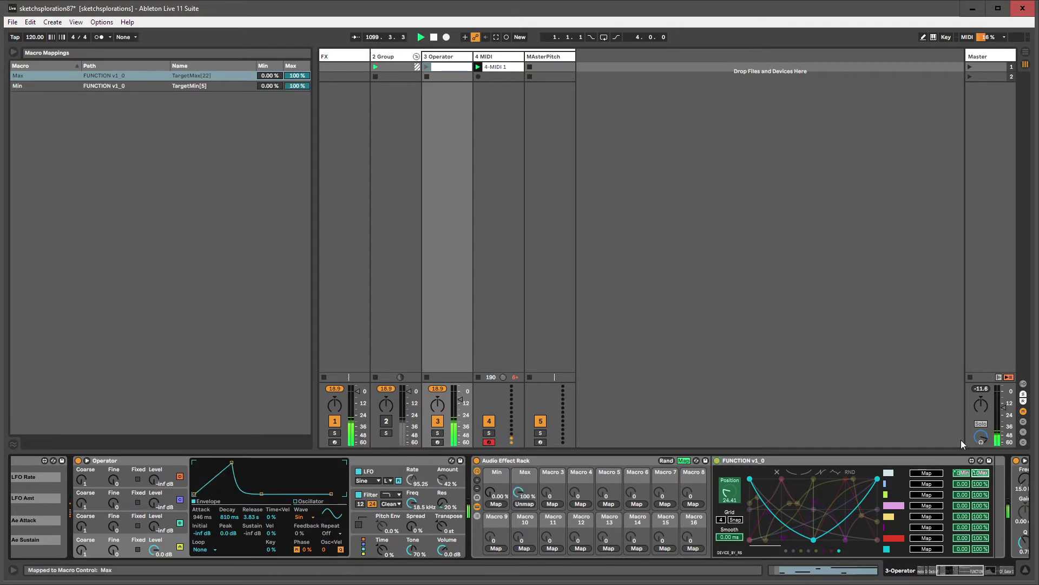
{"action": "left_click", "coordinate": [552, 504]}
{"action": "left_click", "coordinate": [962, 484]}
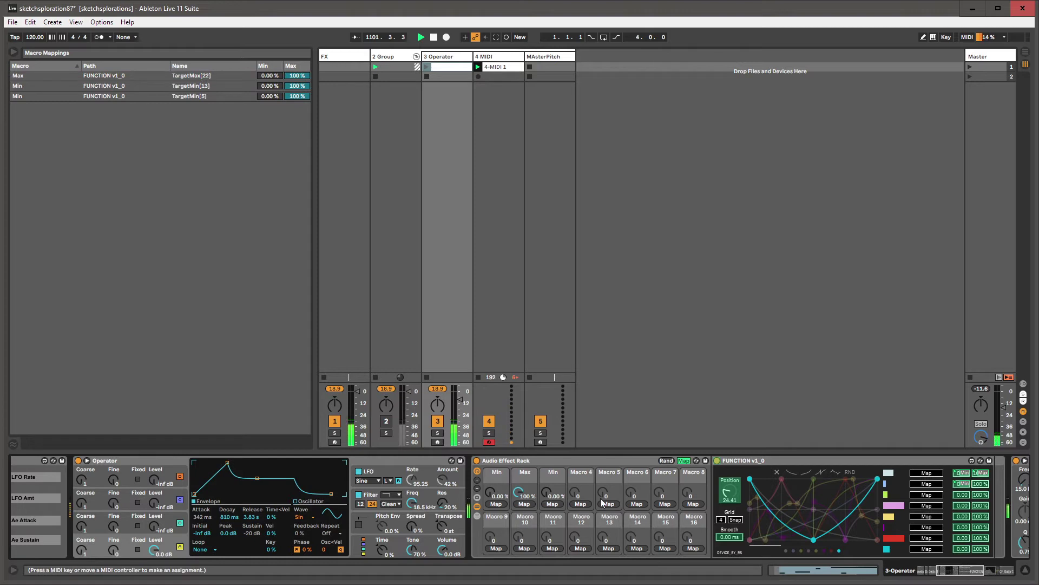
{"action": "left_click", "coordinate": [580, 504]}
{"action": "left_click", "coordinate": [981, 484]}
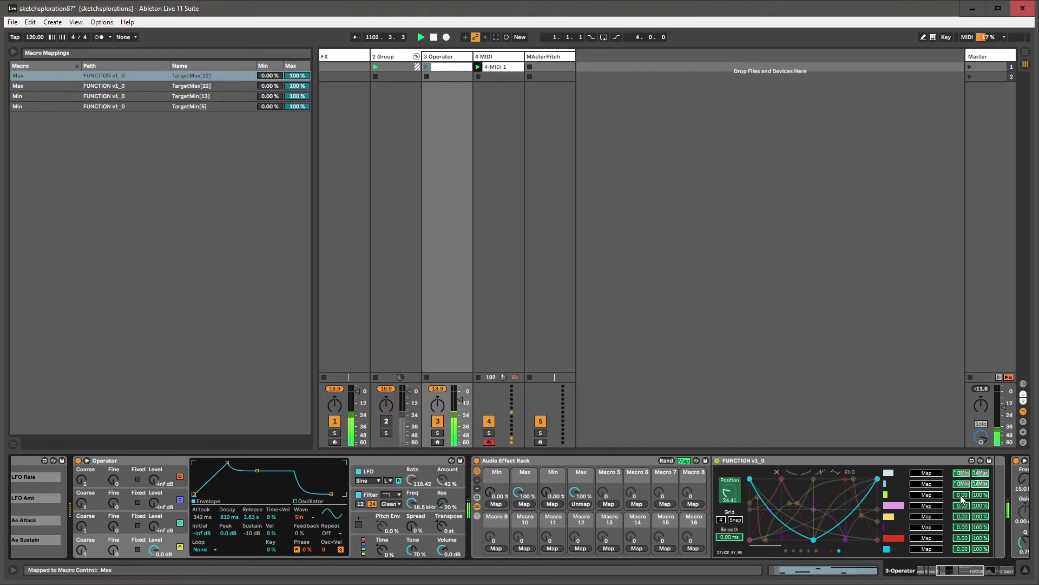
- Map the minimum and maximum of FUNCTION's third and fourth outputs to Macros 5 through 8
{"action": "left_click", "coordinate": [608, 504]}
{"action": "left_click", "coordinate": [962, 494]}
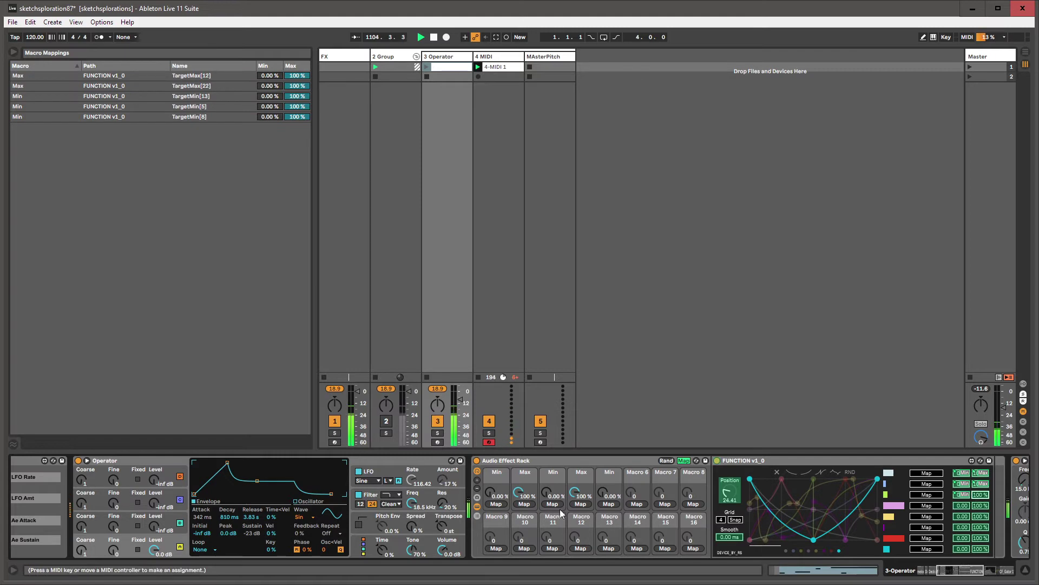
{"action": "left_click", "coordinate": [637, 504]}
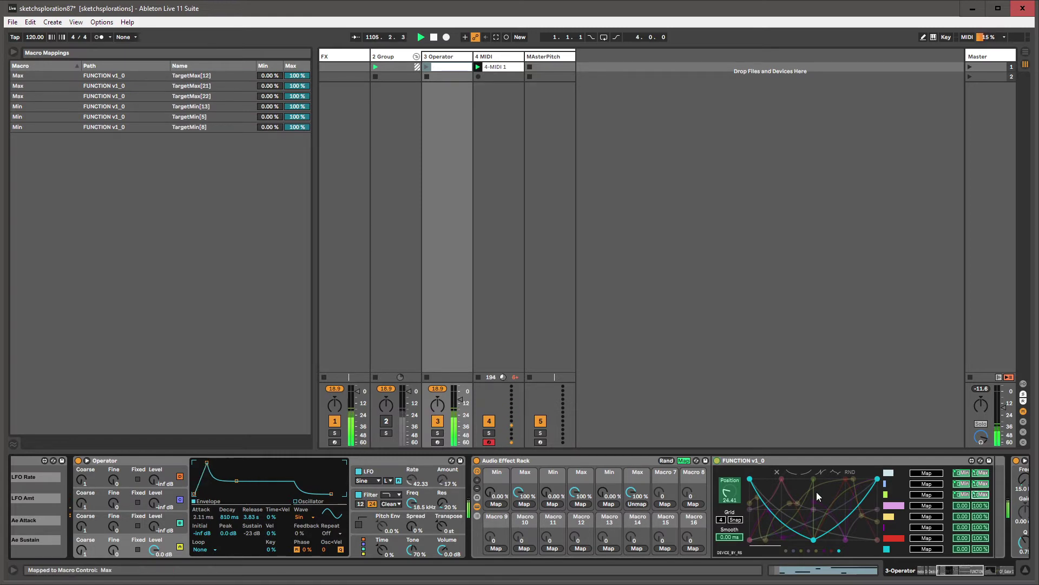
{"action": "left_click", "coordinate": [962, 505]}
{"action": "left_click", "coordinate": [663, 503]}
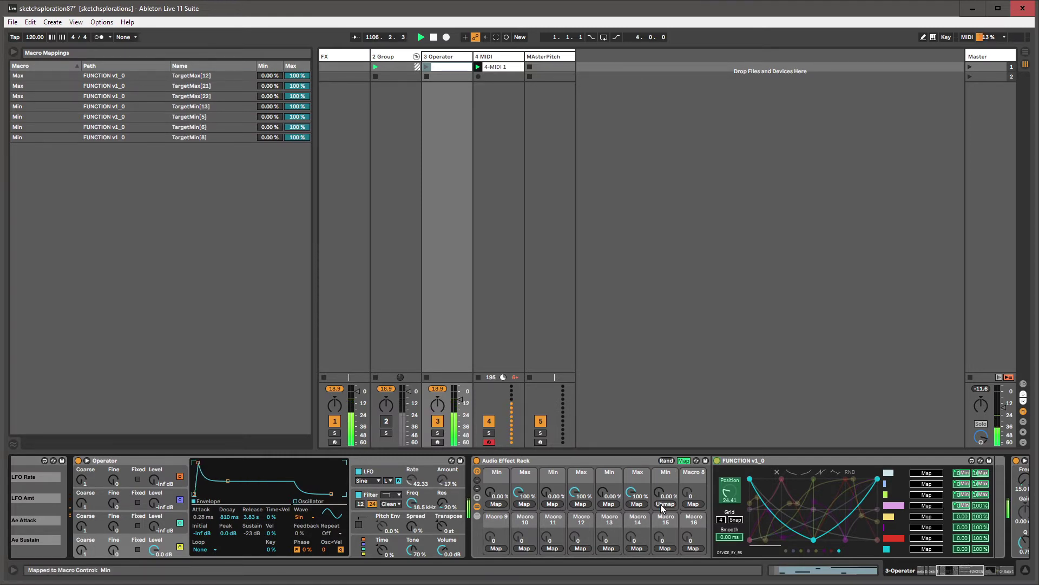
{"action": "left_click", "coordinate": [968, 506]}
{"action": "left_click", "coordinate": [696, 506]}
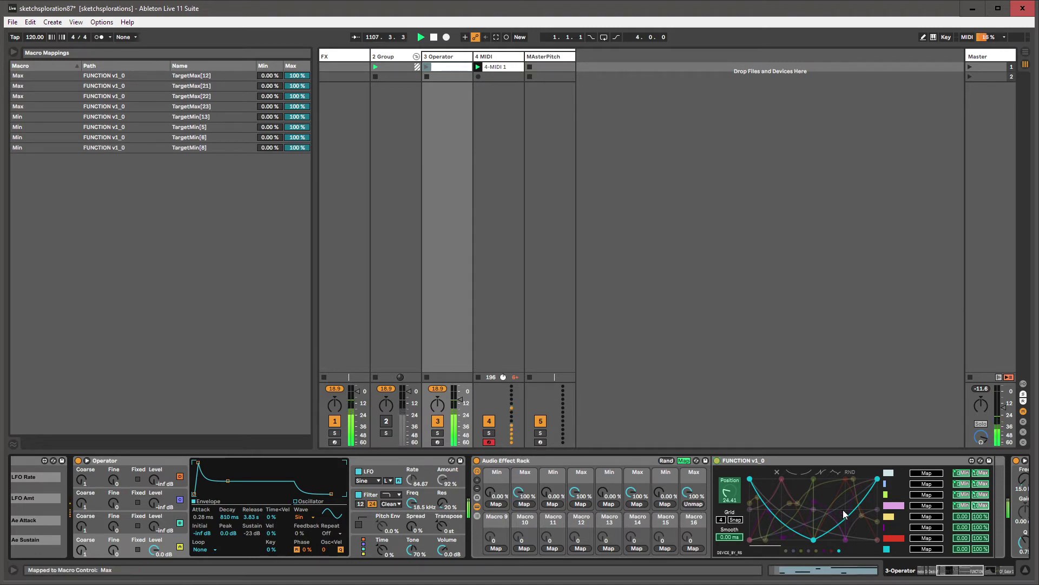
- Map the minimum and maximum of FUNCTION's fifth and sixth outputs to Macros 9 through 12
{"action": "left_click", "coordinate": [961, 516]}
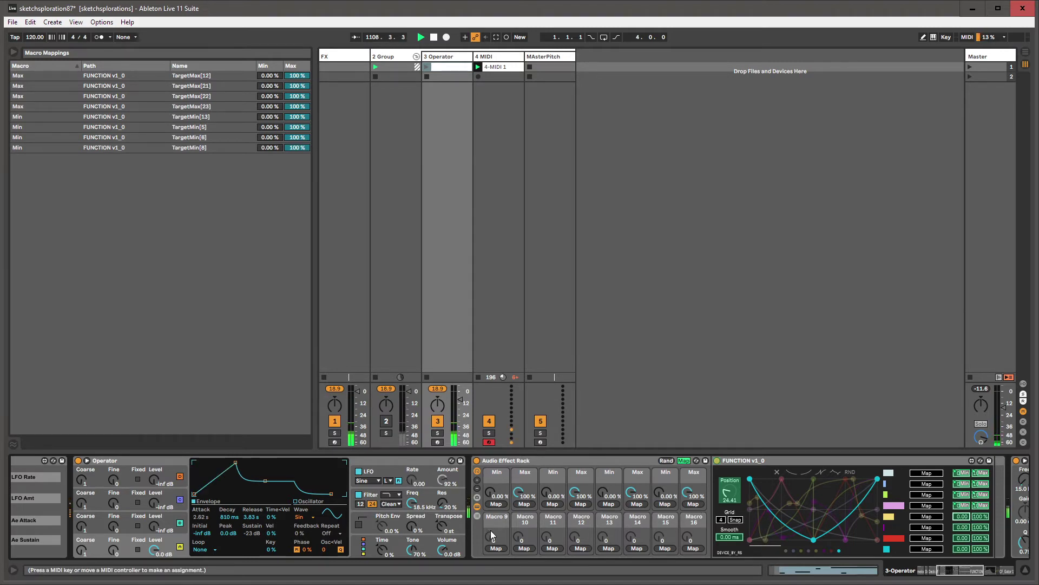
{"action": "left_click", "coordinate": [492, 547]}
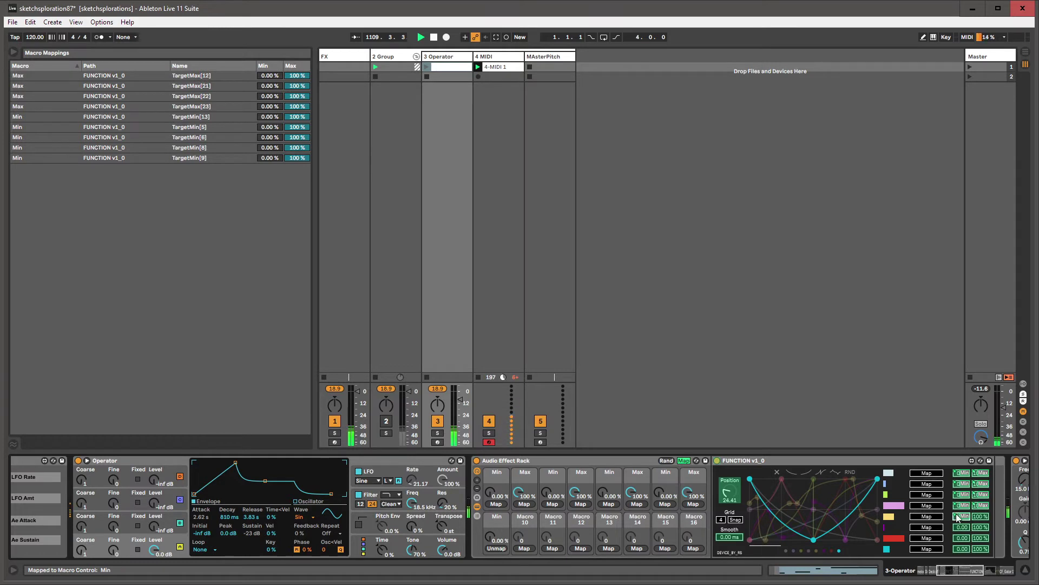
{"action": "left_click", "coordinate": [980, 516]}
{"action": "left_click", "coordinate": [525, 547]}
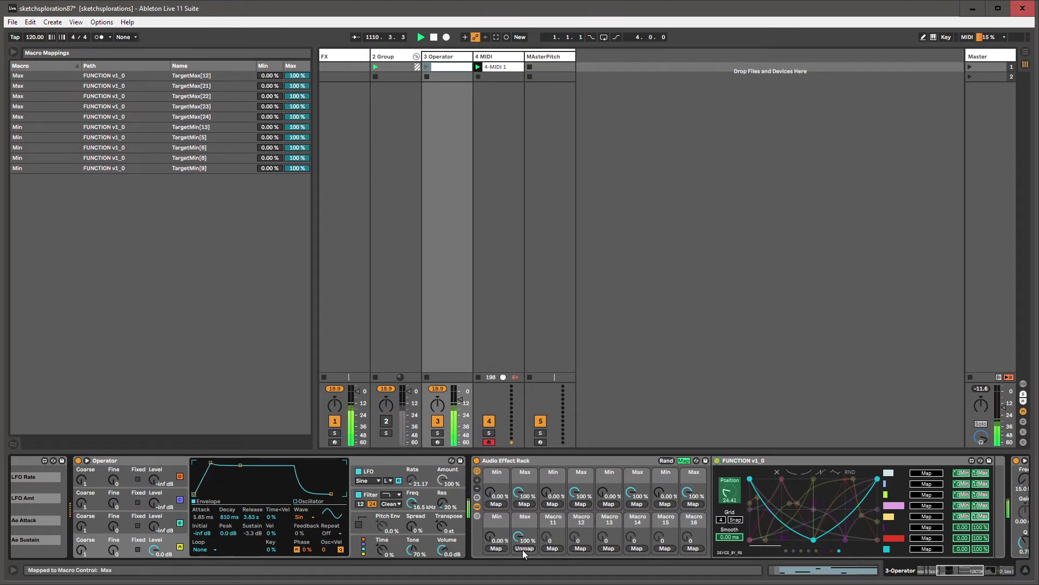
{"action": "left_click", "coordinate": [964, 528]}
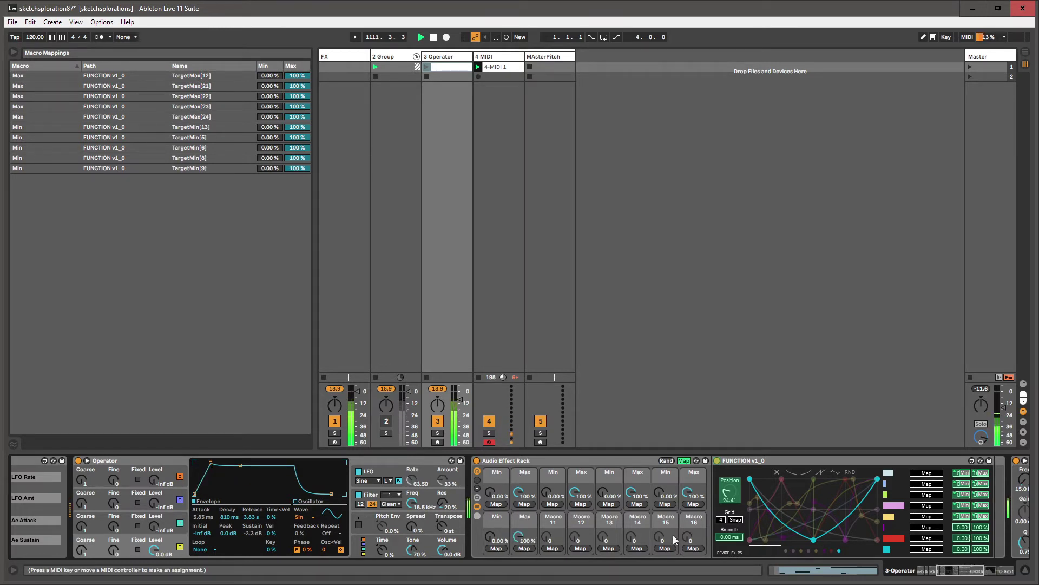
{"action": "left_click", "coordinate": [553, 548]}
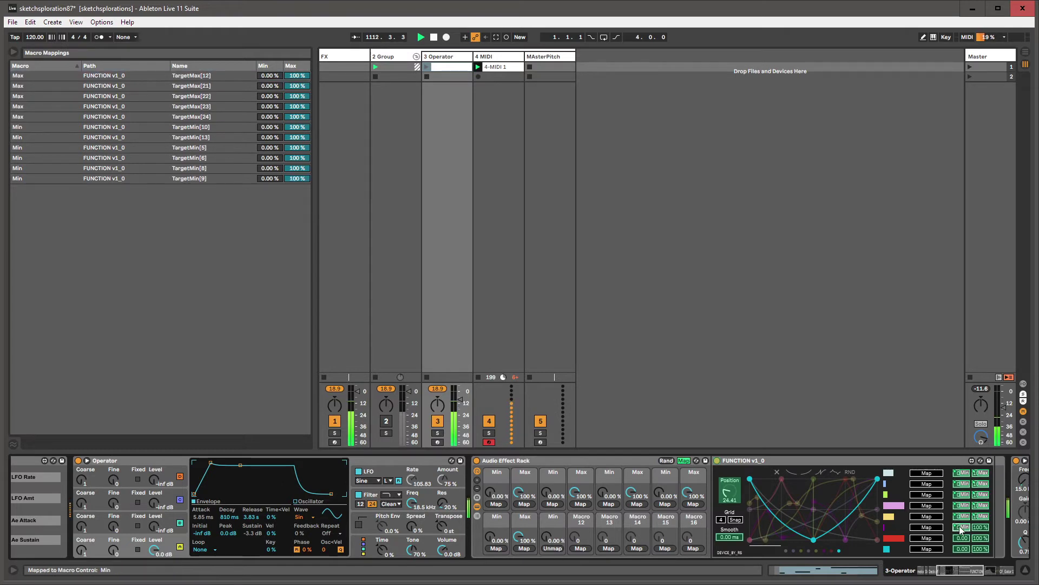
{"action": "left_click", "coordinate": [980, 528]}
{"action": "left_click", "coordinate": [581, 548]}
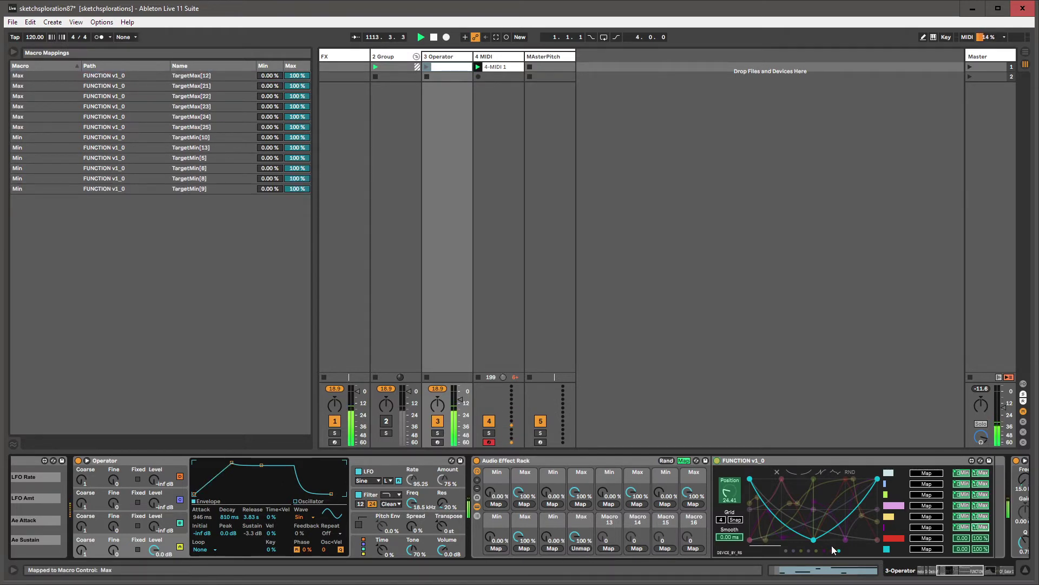
- Map the minimum and maximum of FUNCTION's seventh and eighth outputs to Macros 13 through 16, and set FUNCTION's Position to 13.39
{"action": "left_click", "coordinate": [962, 538]}
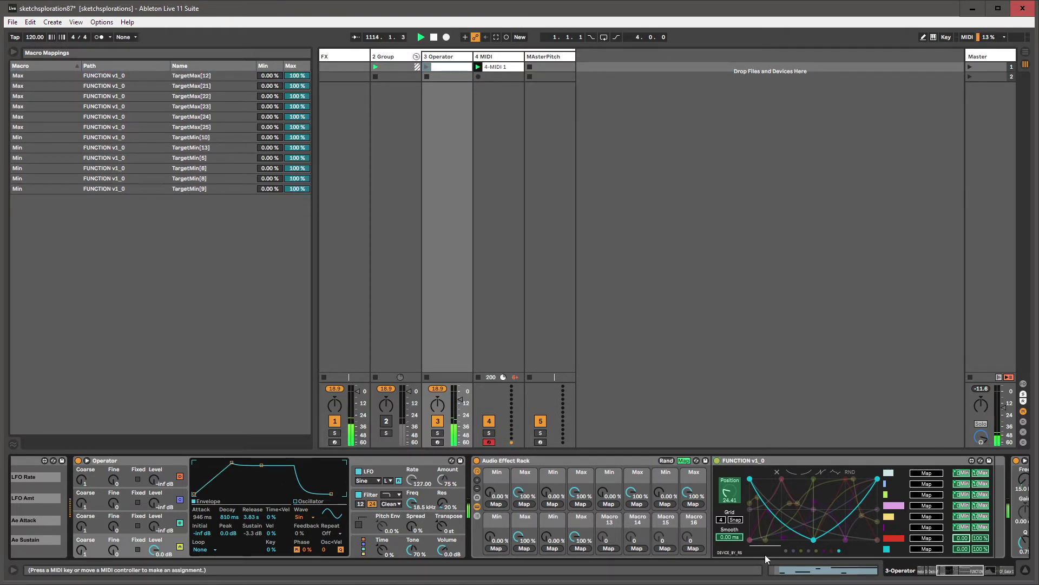
{"action": "left_click", "coordinate": [609, 548]}
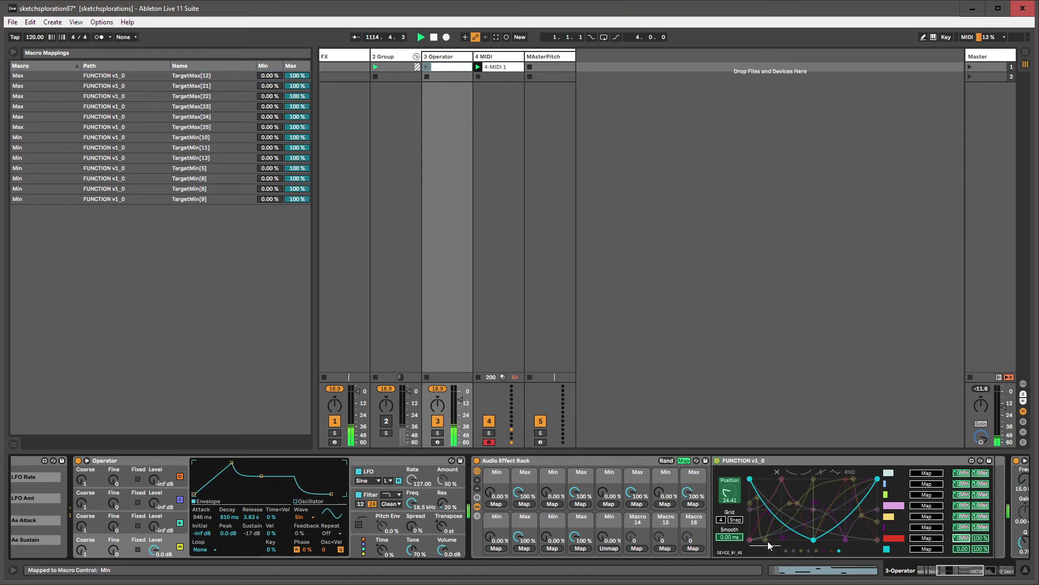
{"action": "left_click", "coordinate": [989, 537]}
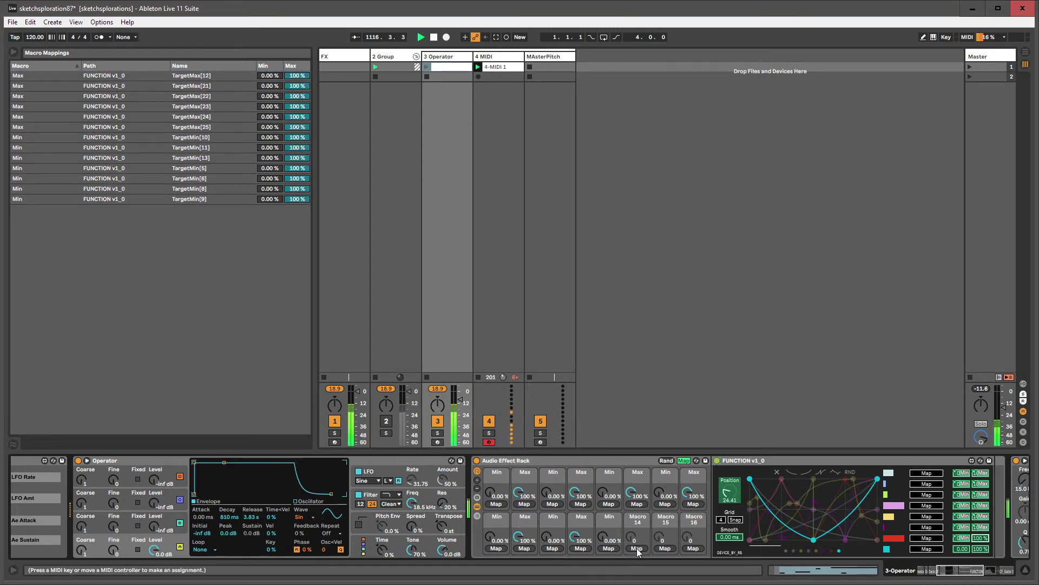
{"action": "left_click", "coordinate": [637, 548]}
{"action": "left_click", "coordinate": [962, 550]}
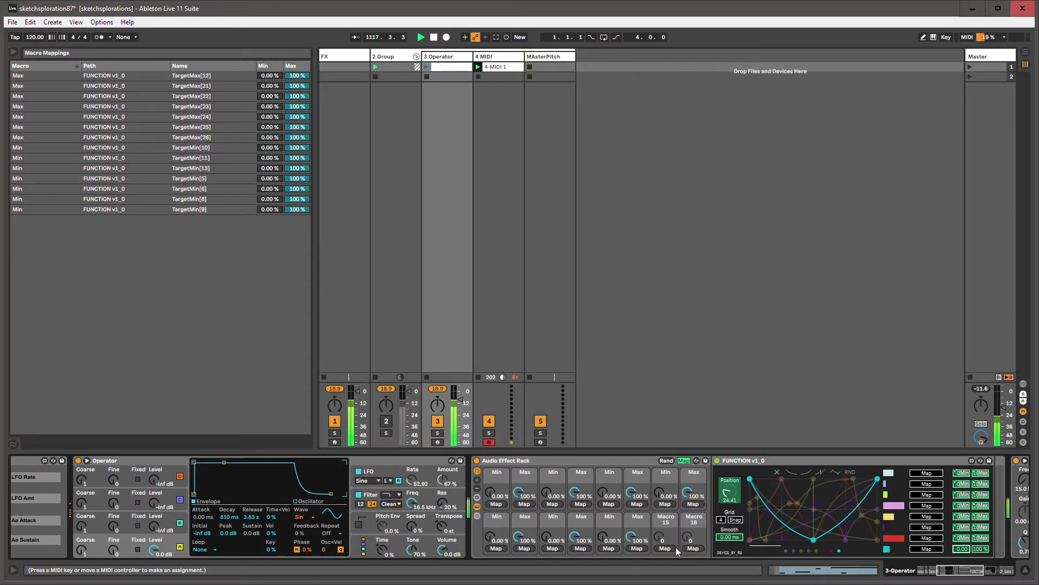
{"action": "left_click", "coordinate": [674, 548]}
{"action": "left_click", "coordinate": [981, 548]}
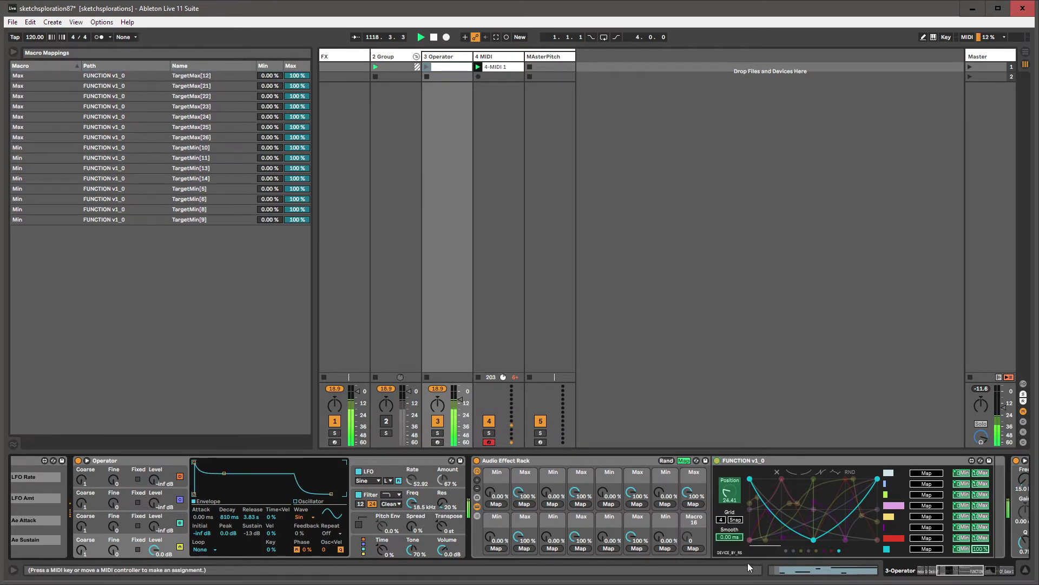
{"action": "left_click", "coordinate": [693, 548]}
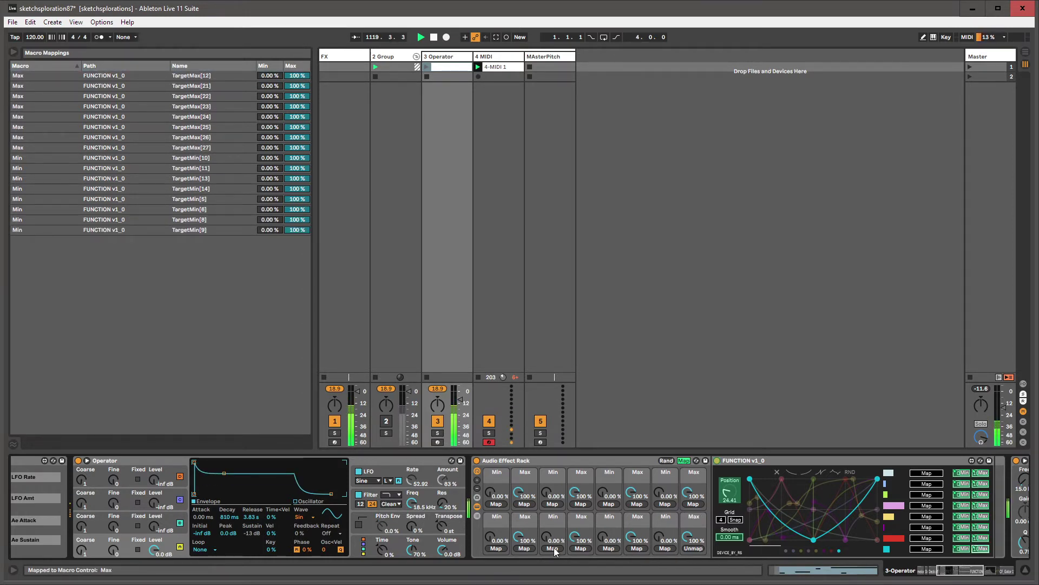
{"action": "left_click", "coordinate": [682, 460]}
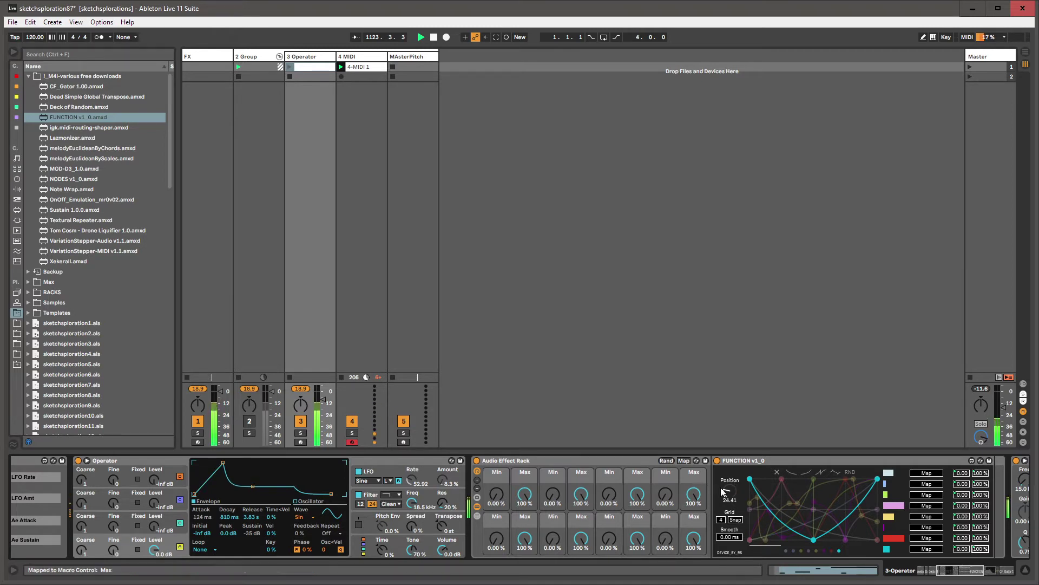
{"action": "left_click_drag", "start_coordinate": [726, 494], "coordinate": [726, 512]}
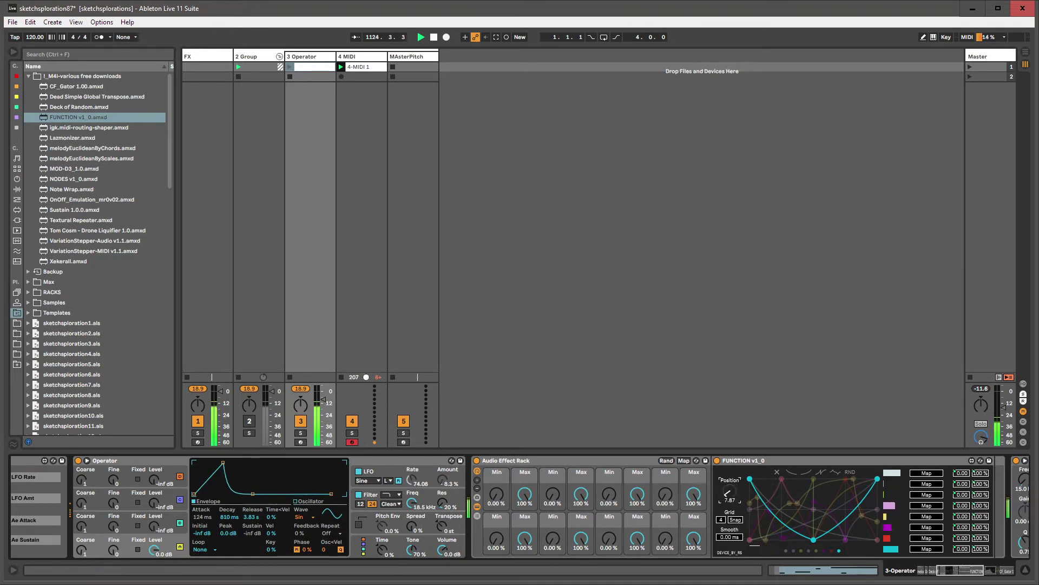
- Insert an LFO device between Operator and the Audio Effect Rack and set its waveform to Random
{"action": "left_click", "coordinate": [16, 210]}
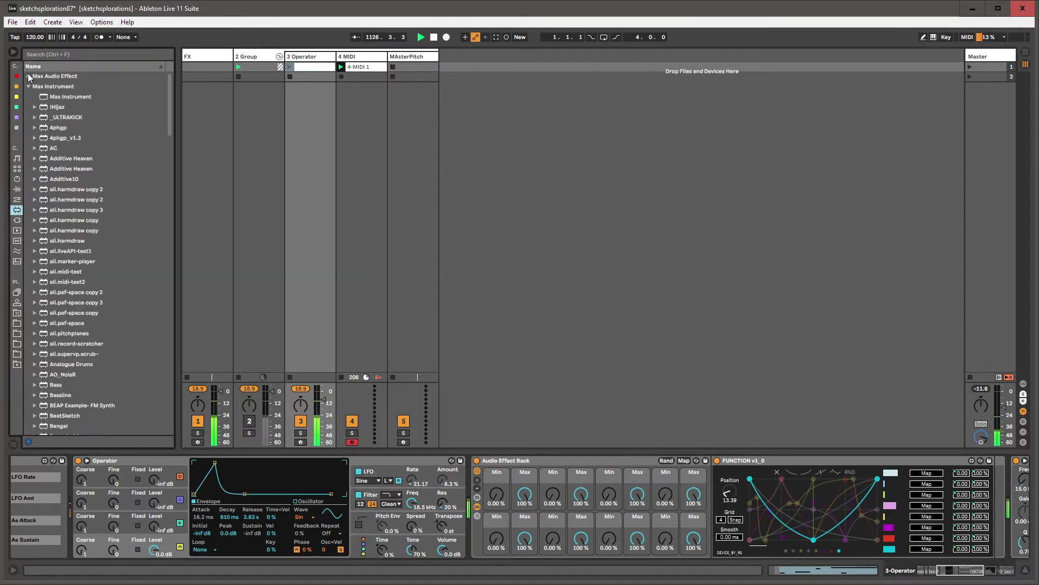
{"action": "left_click", "coordinate": [29, 87]}
{"action": "left_click", "coordinate": [29, 87]}
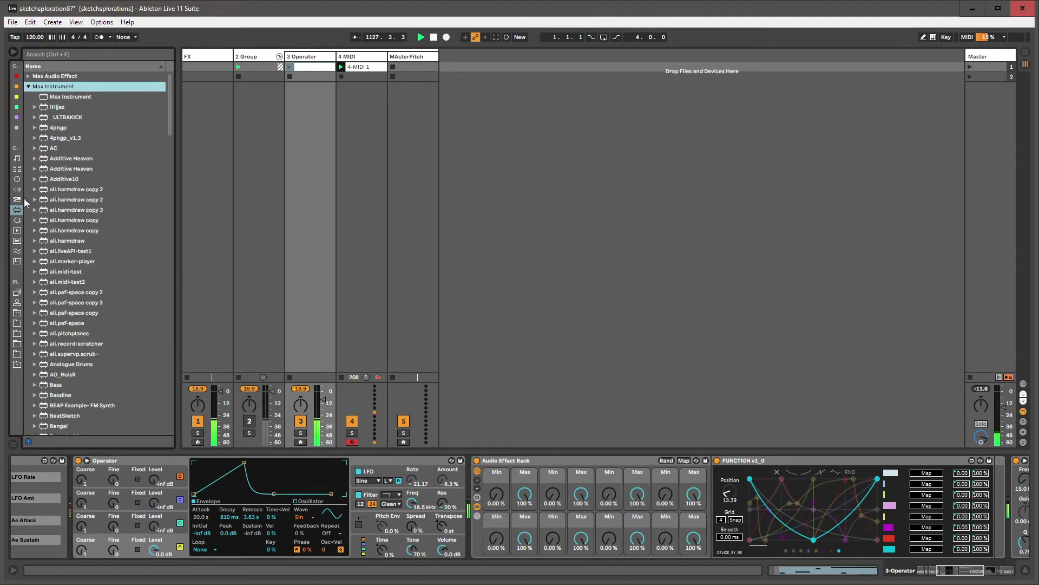
{"action": "left_click", "coordinate": [17, 179]}
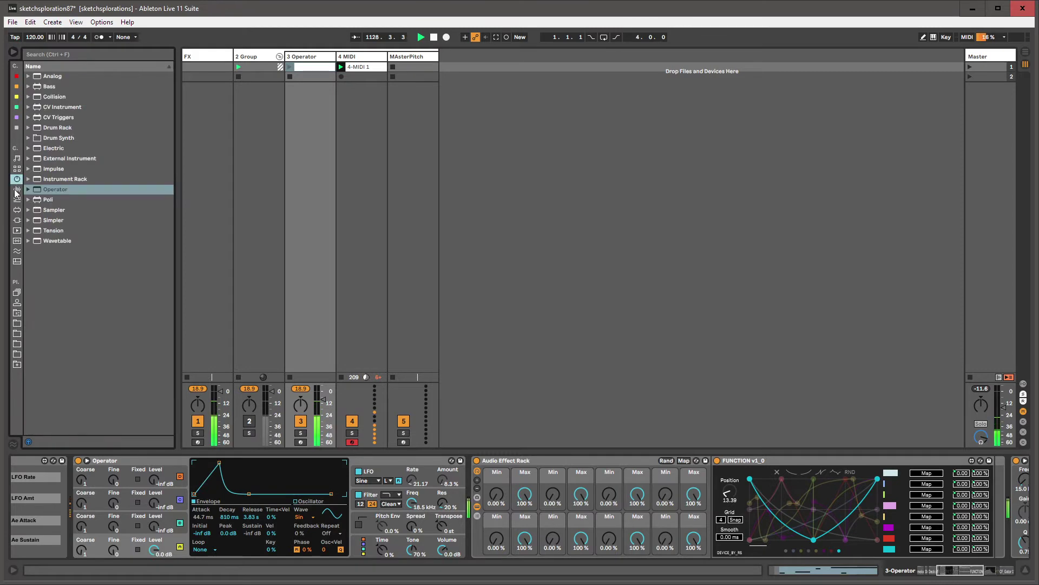
{"action": "left_click", "coordinate": [17, 190]}
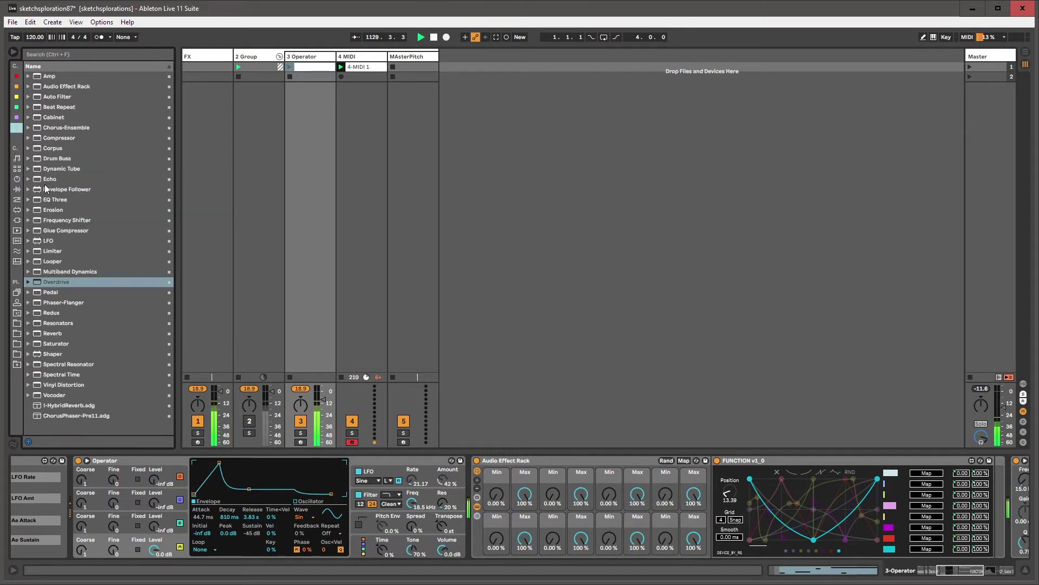
{"action": "left_click_drag", "start_coordinate": [48, 240], "coordinate": [465, 498]}
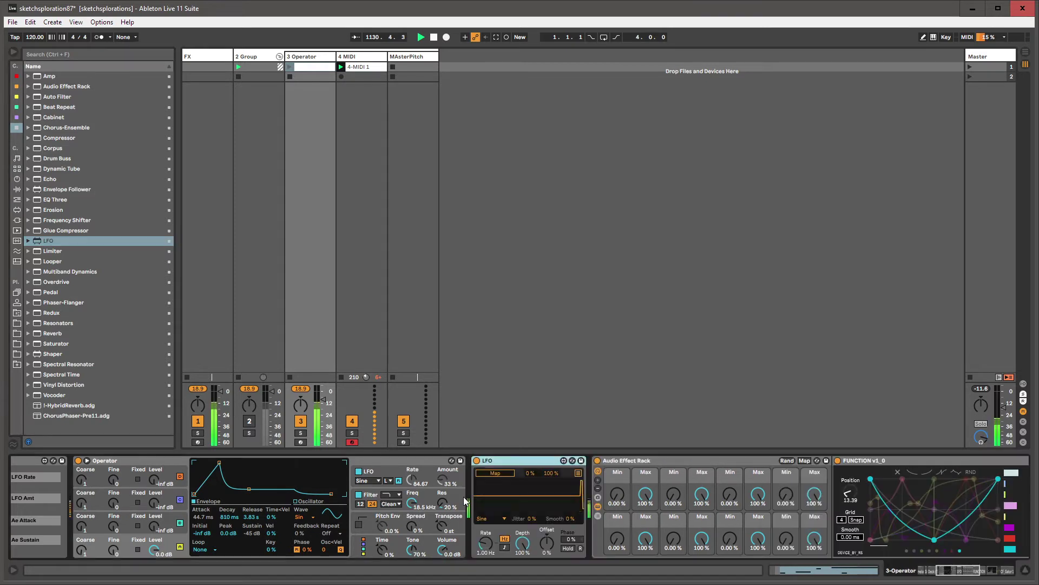
{"action": "left_click", "coordinate": [491, 521]}
{"action": "left_click", "coordinate": [490, 559]}
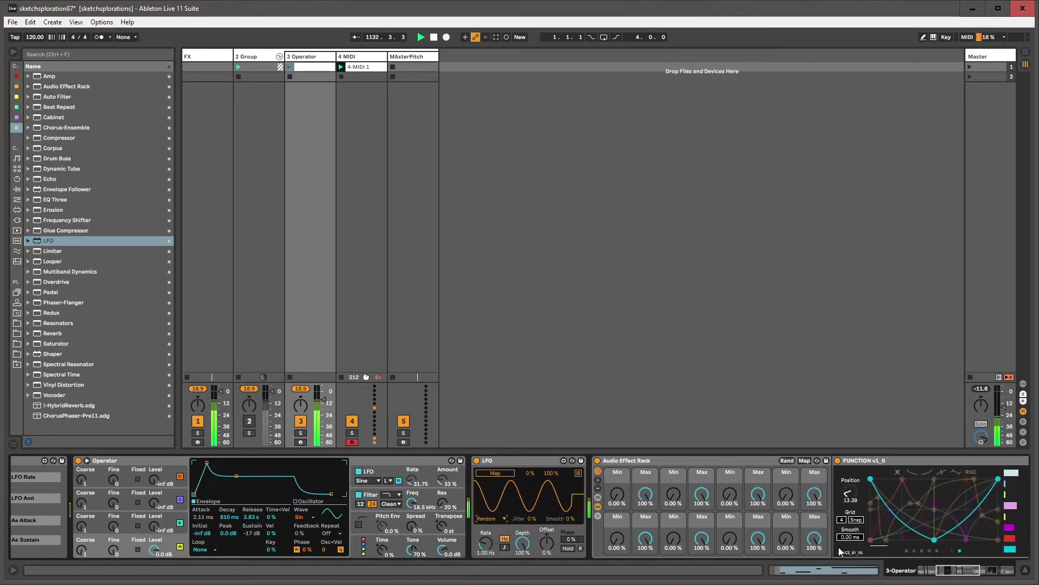
- Open the LFO's list of mapping slots, try a 38% to 80% range in the first slot, and restore 0% and 100%
{"action": "scroll", "coordinate": [841, 551], "scroll_direction": "right", "scroll_amount": 3}
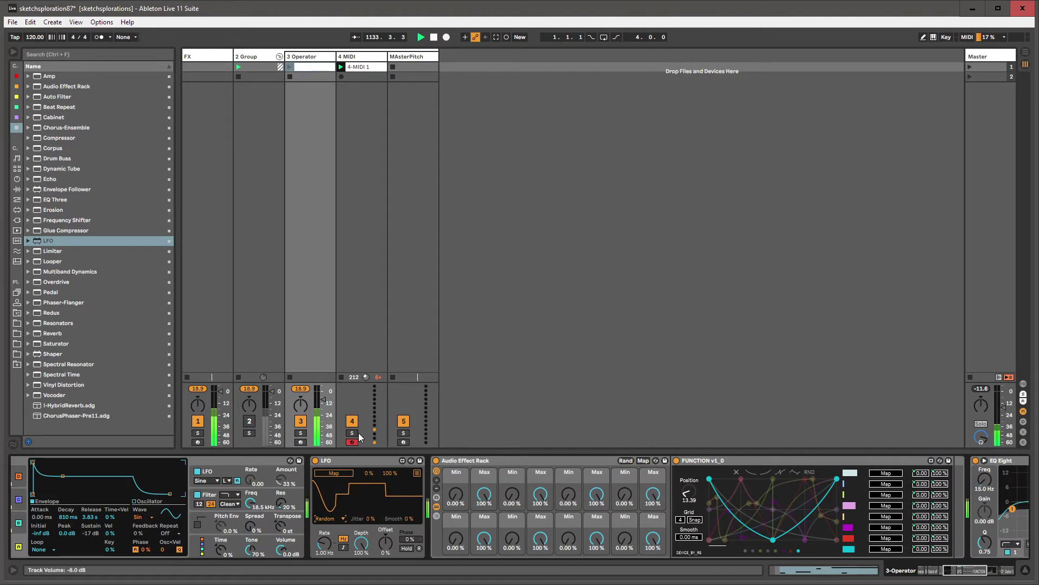
{"action": "left_click", "coordinate": [417, 472]}
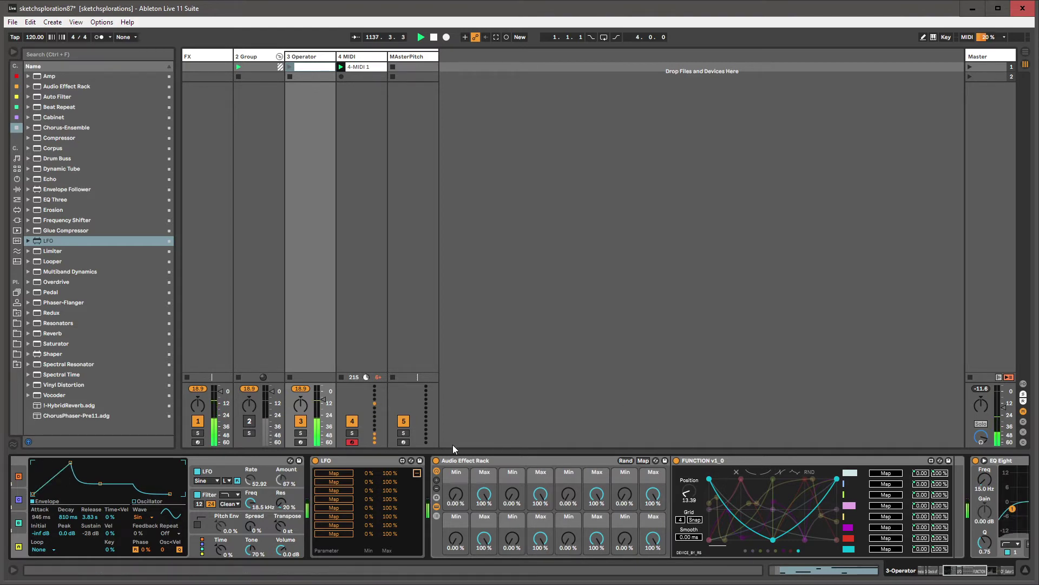
{"action": "left_click_drag", "start_coordinate": [392, 477], "coordinate": [392, 484]}
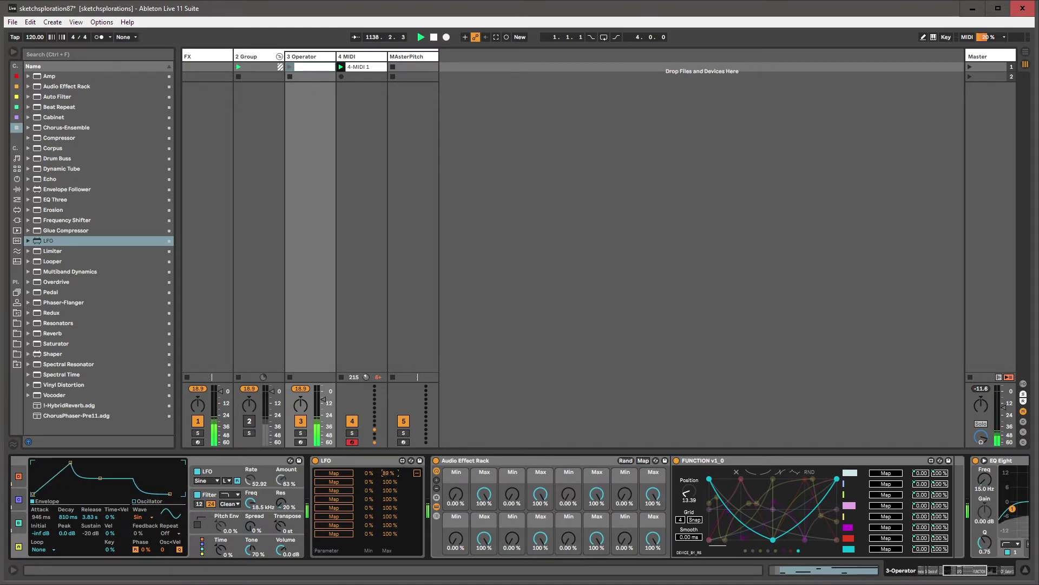
{"action": "left_click", "coordinate": [332, 464]}
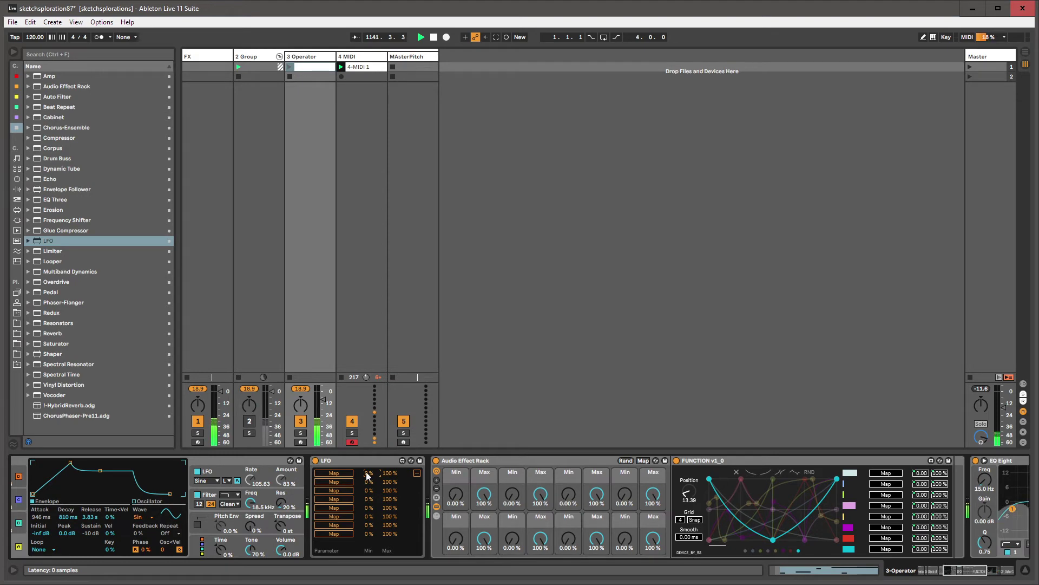
{"action": "left_click_drag", "start_coordinate": [367, 473], "coordinate": [367, 471]}
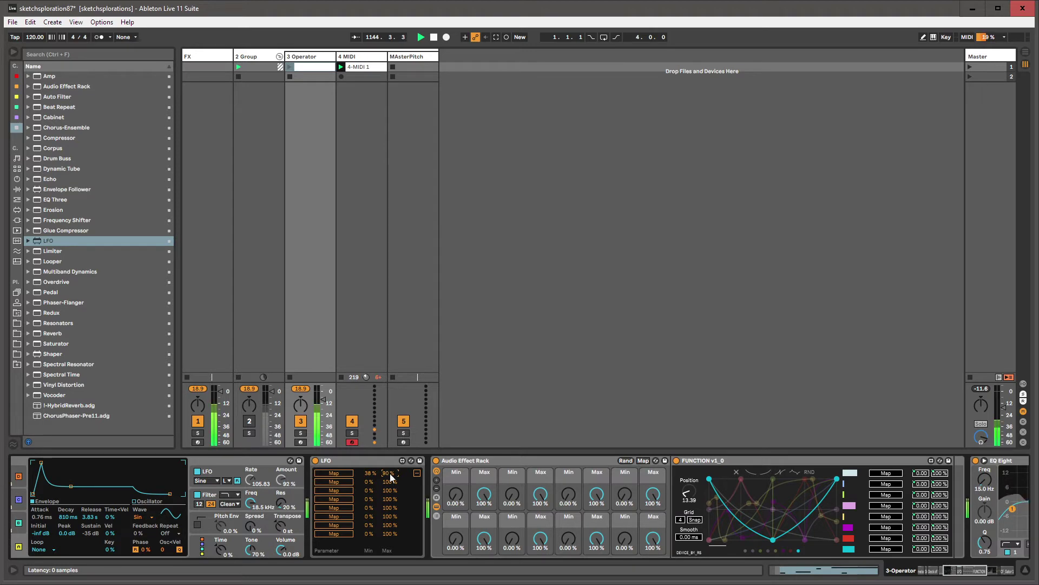
{"action": "left_click_drag", "start_coordinate": [390, 476], "coordinate": [376, 476]}
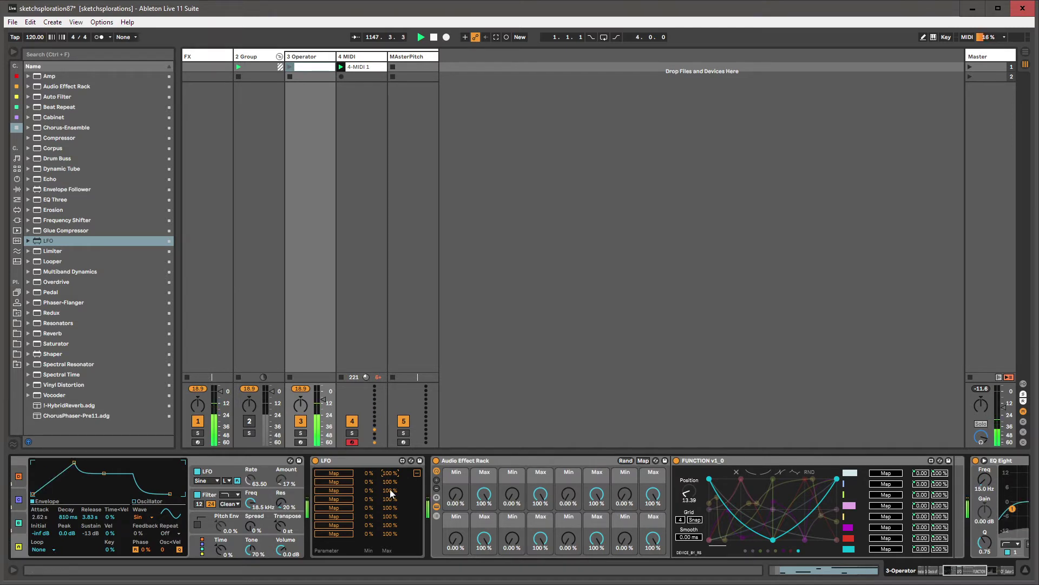
- Map the LFO's first slot to FUNCTION's Position and return to the LFO's waveform view
{"action": "left_click", "coordinate": [349, 473]}
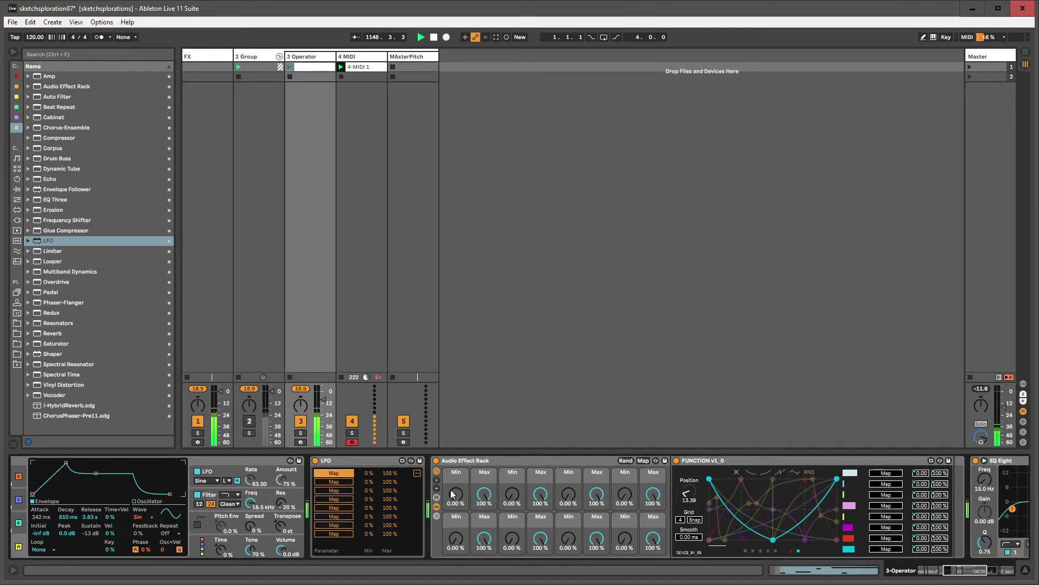
{"action": "left_click", "coordinate": [683, 494]}
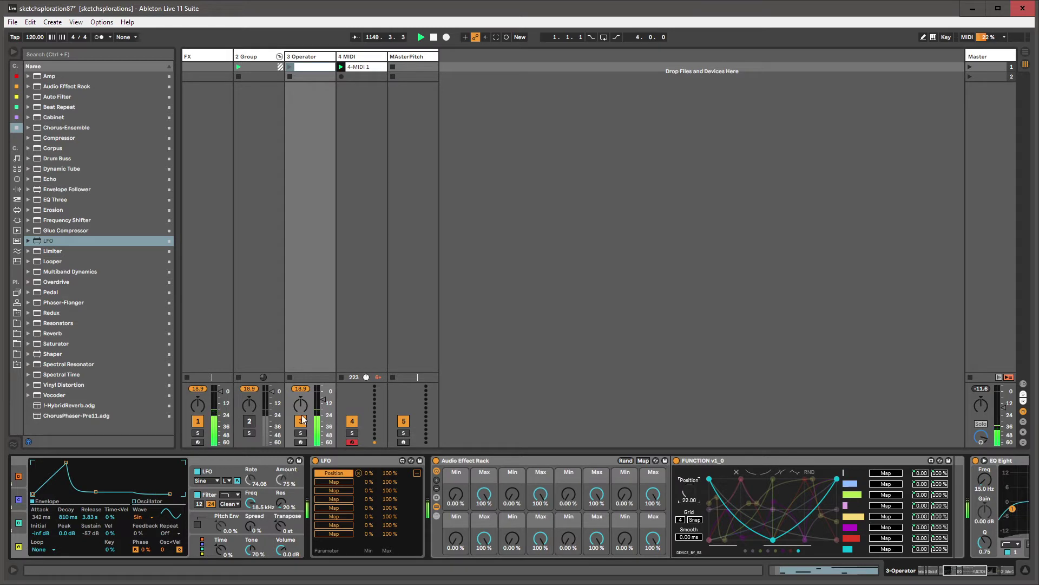
{"action": "left_click", "coordinate": [417, 472]}
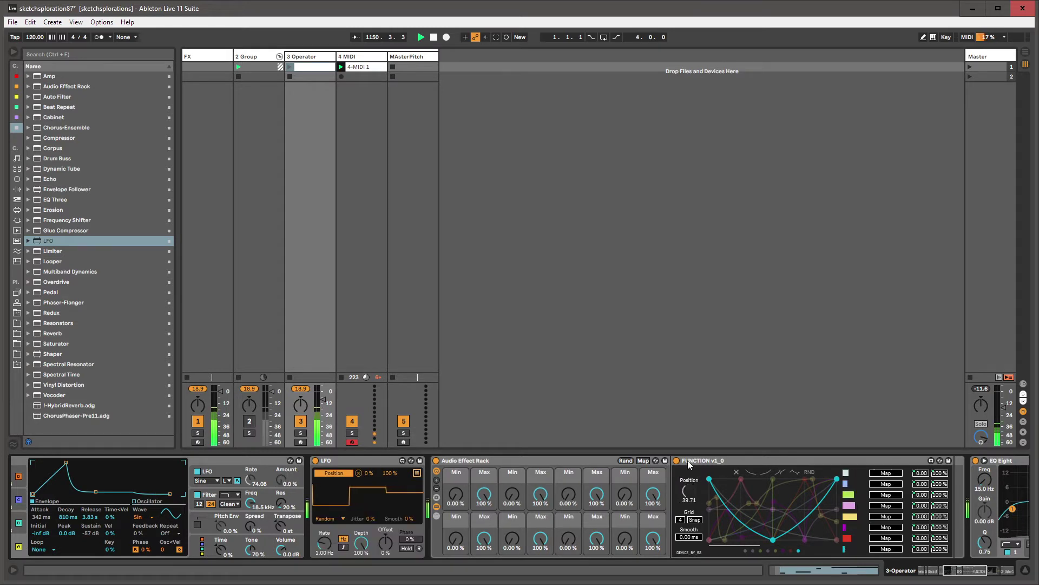
- Clear FUNCTION's eighth curve, generate random curves, and select the first curve
{"action": "left_click", "coordinate": [735, 472]}
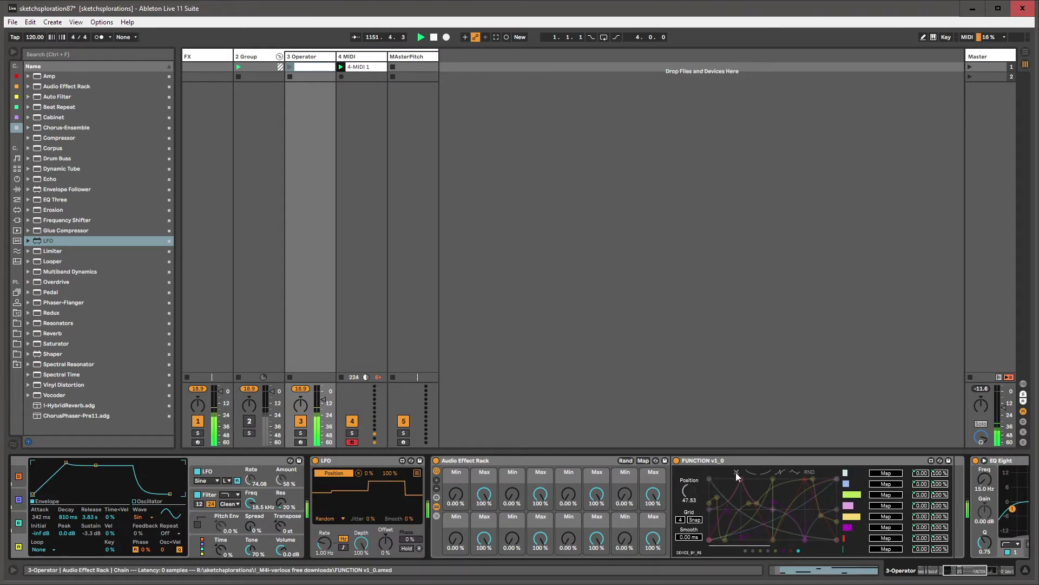
{"action": "left_click", "coordinate": [810, 472]}
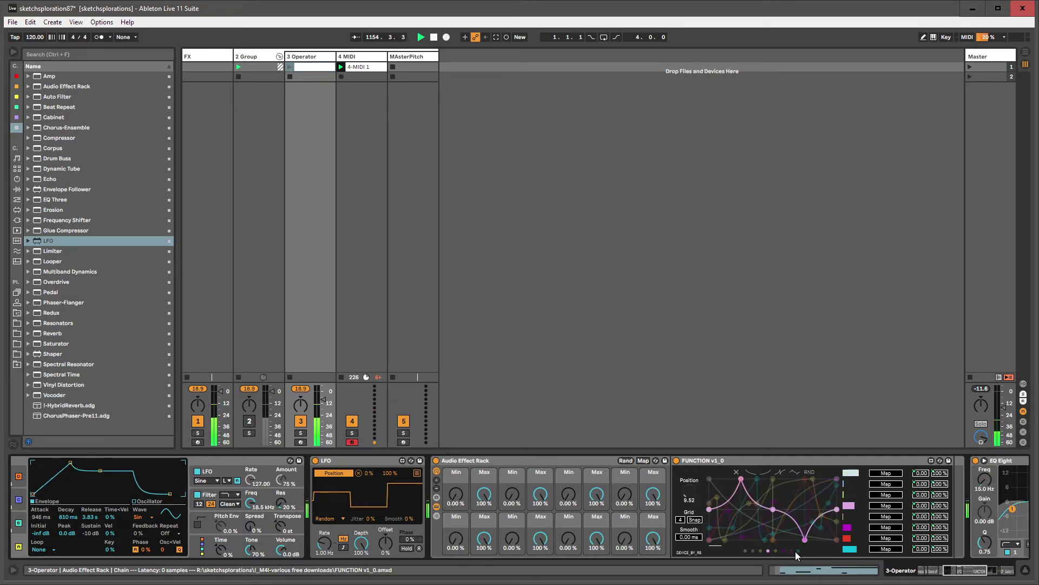
{"action": "left_click", "coordinate": [744, 550]}
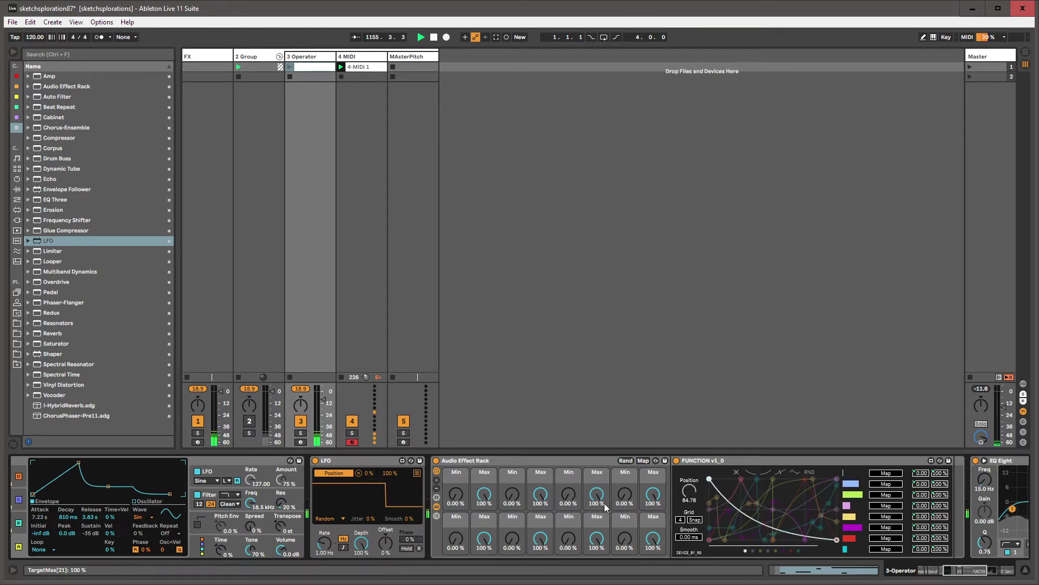
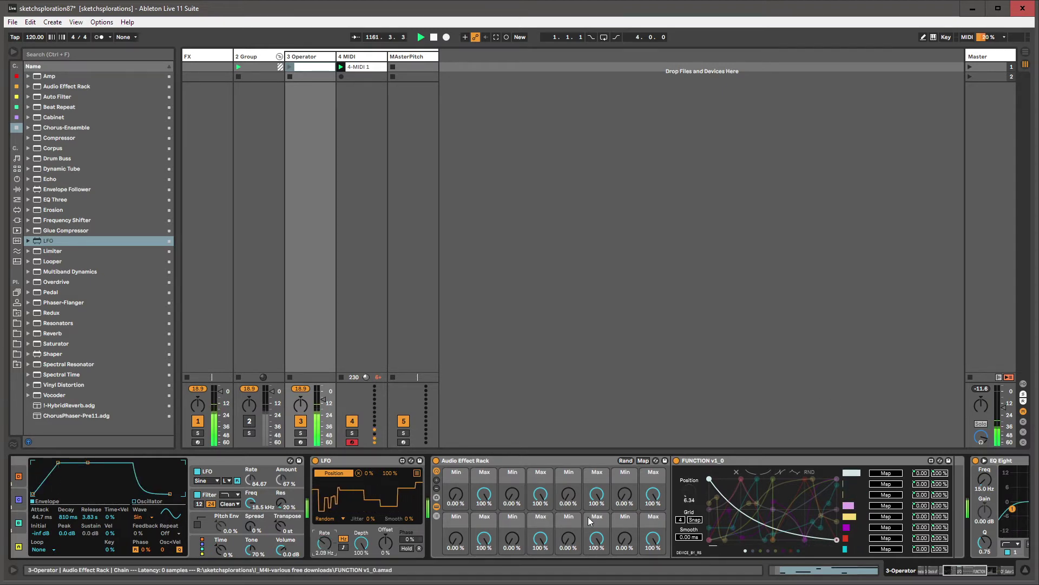
- Look through the MIDI and INSTRUMENTS subfolders of the RACKS folder for a device that randomizes rack macros
{"action": "left_click", "coordinate": [944, 573]}
{"action": "left_click_drag", "start_coordinate": [944, 572], "coordinate": [960, 572]}
{"action": "left_click", "coordinate": [734, 461]}
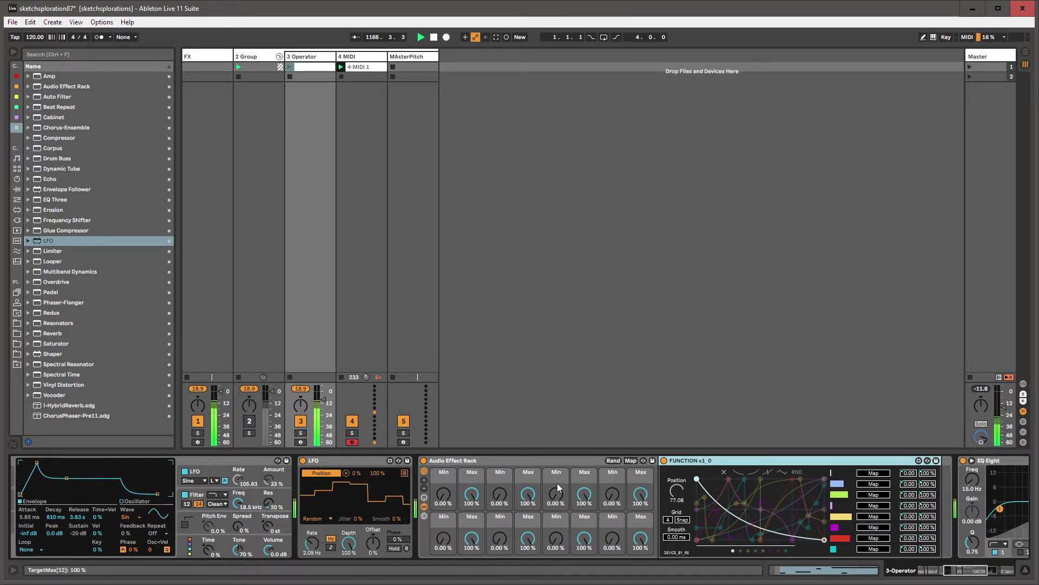
{"action": "left_click", "coordinate": [512, 461]}
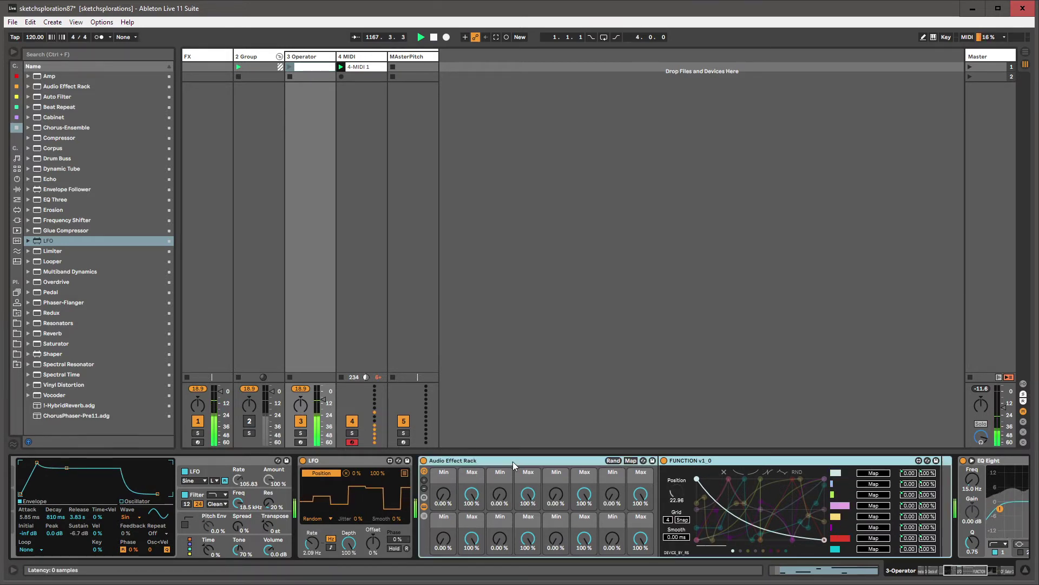
{"action": "left_click", "coordinate": [17, 312]}
{"action": "left_click", "coordinate": [28, 76]}
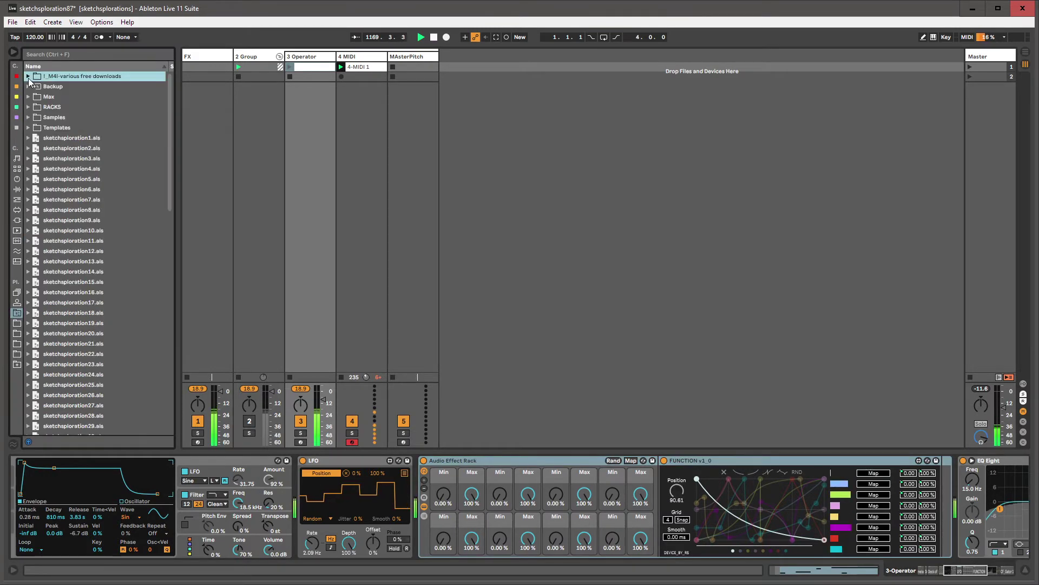
{"action": "left_click", "coordinate": [28, 107]}
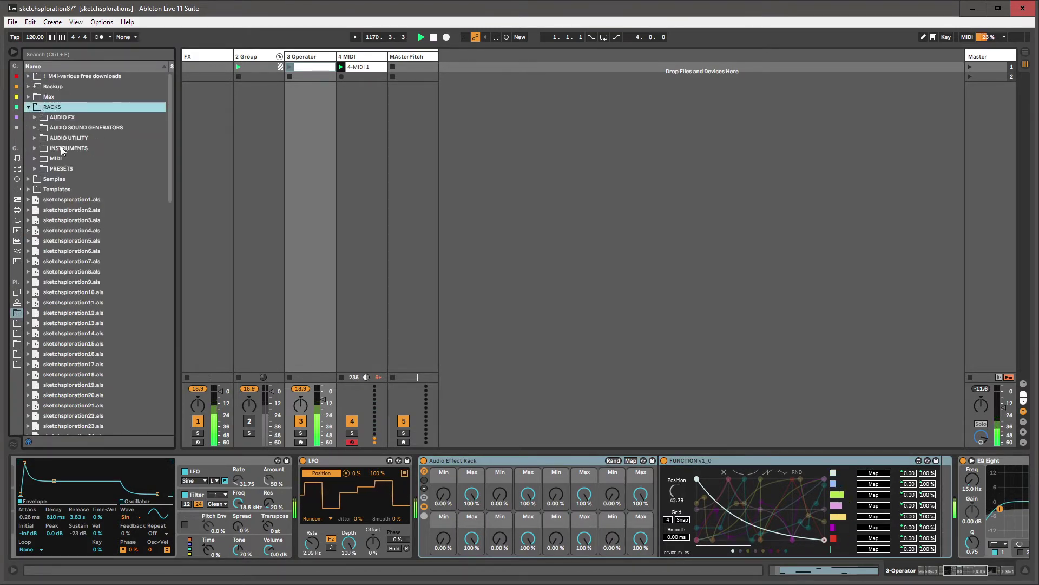
{"action": "left_click", "coordinate": [36, 158]}
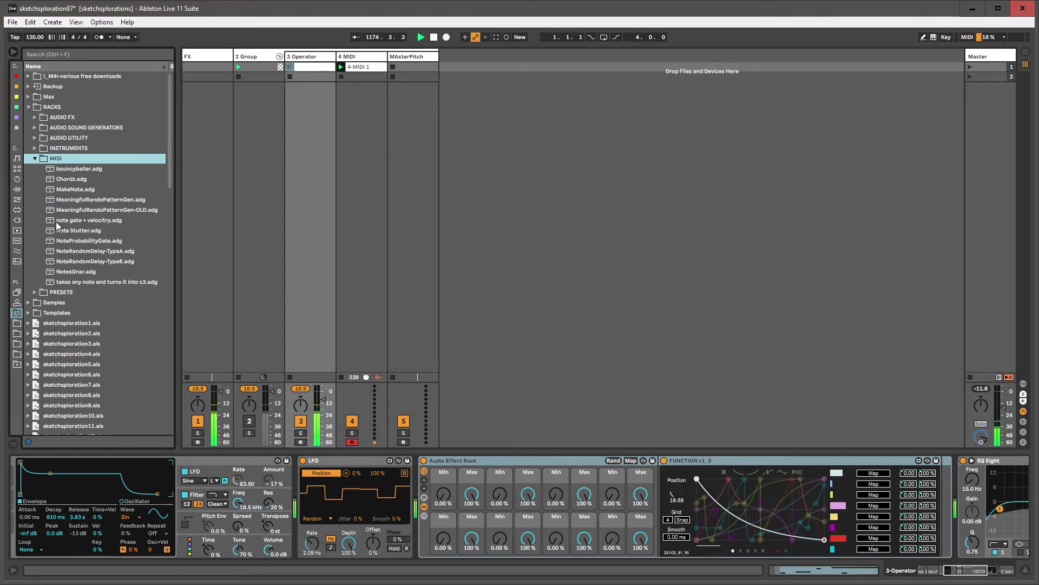
{"action": "left_click", "coordinate": [35, 158]}
{"action": "left_click", "coordinate": [35, 148]}
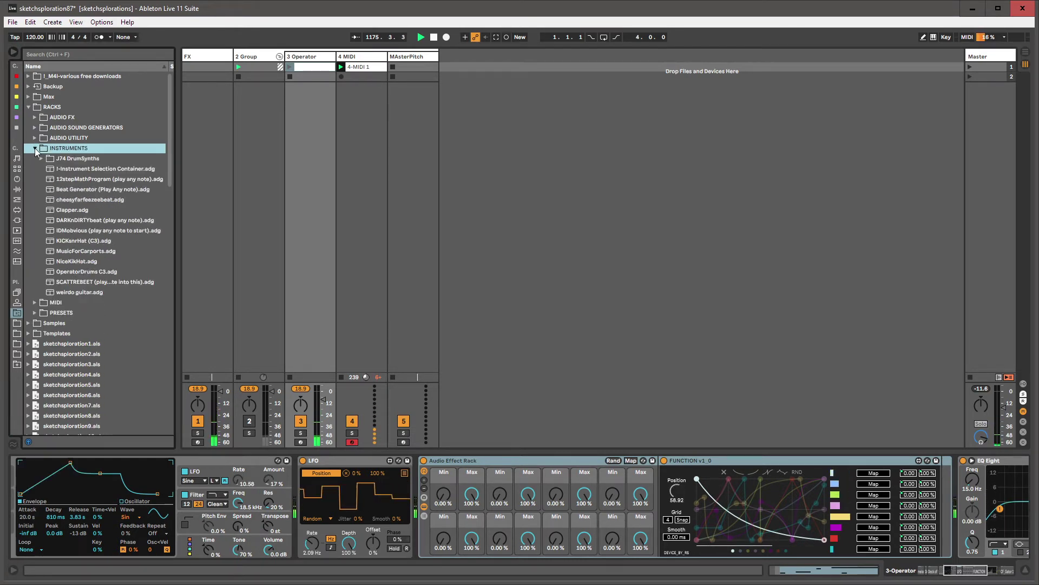
{"action": "left_click", "coordinate": [29, 107]}
- Try RackMacroKnobRanomizer-Midi from the Max folder, and insert RackMacroKnobRanomizer-Audio between the LFO and the Audio Effect Rack instead
{"action": "left_click", "coordinate": [42, 98]}
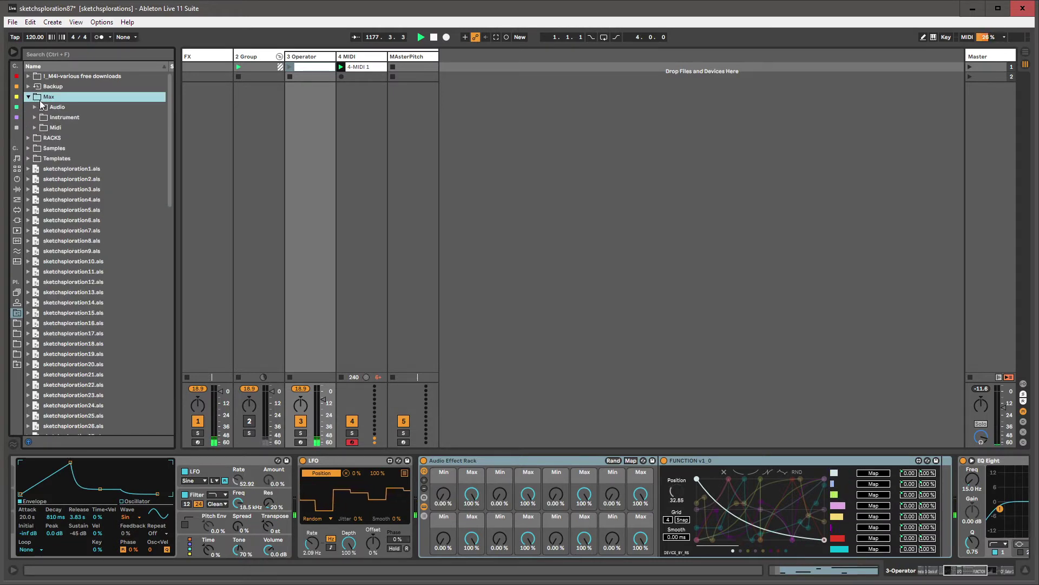
{"action": "left_click", "coordinate": [35, 127]}
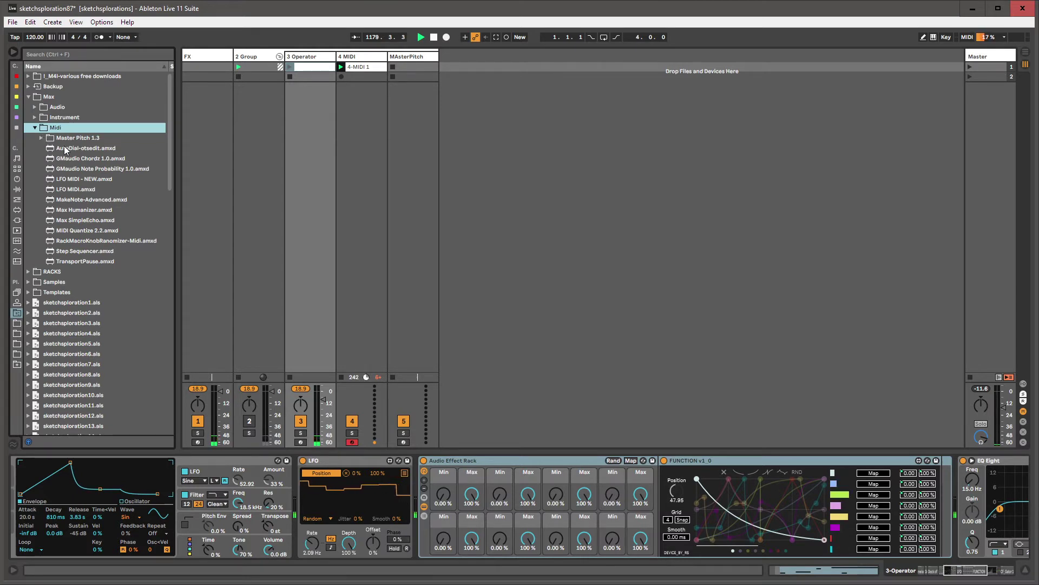
{"action": "left_click", "coordinate": [83, 243]}
{"action": "left_click_drag", "start_coordinate": [82, 246], "coordinate": [420, 470]}
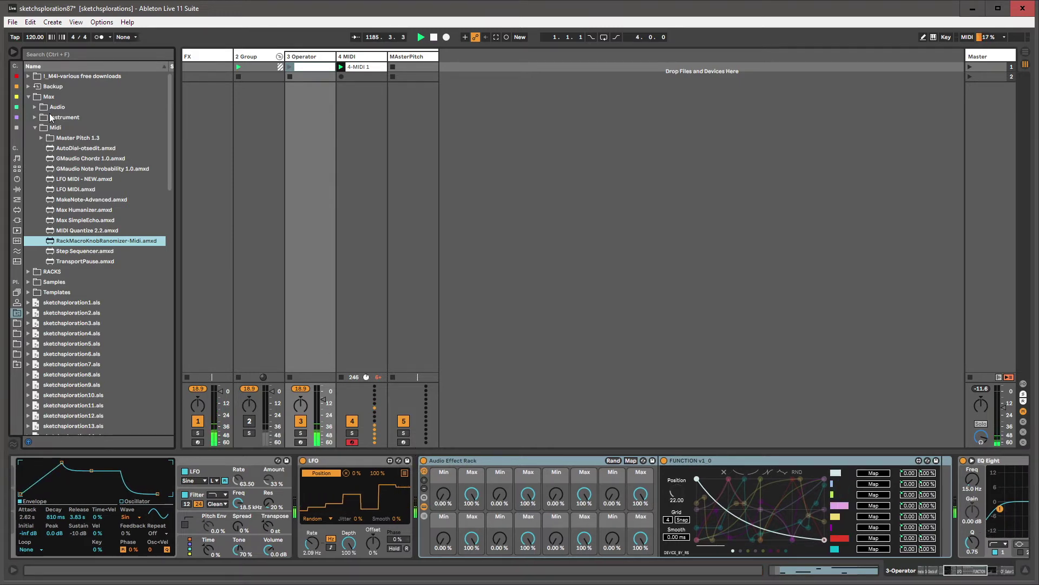
{"action": "left_click", "coordinate": [35, 109]}
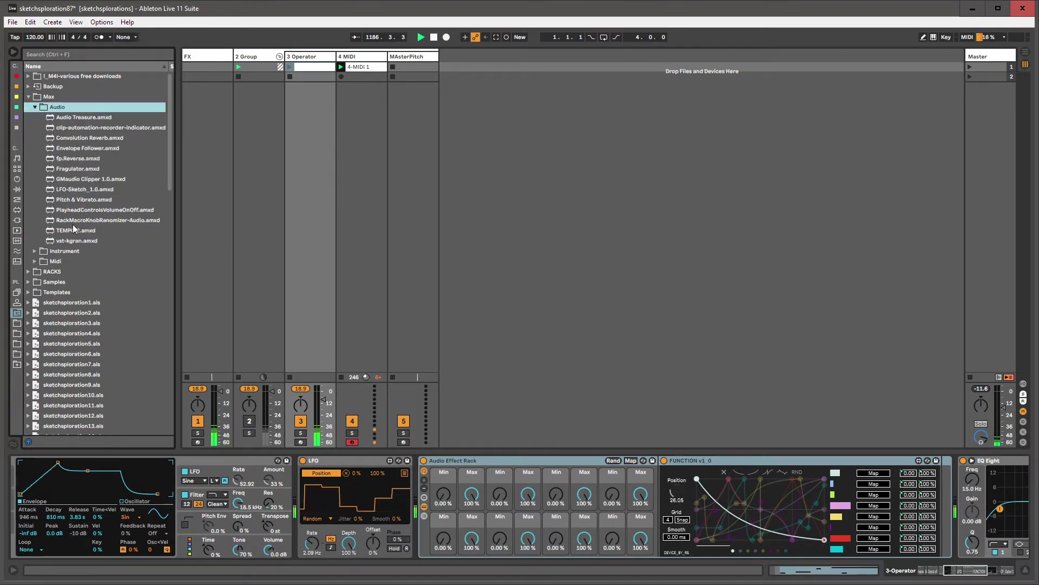
{"action": "left_click_drag", "start_coordinate": [78, 224], "coordinate": [418, 495]}
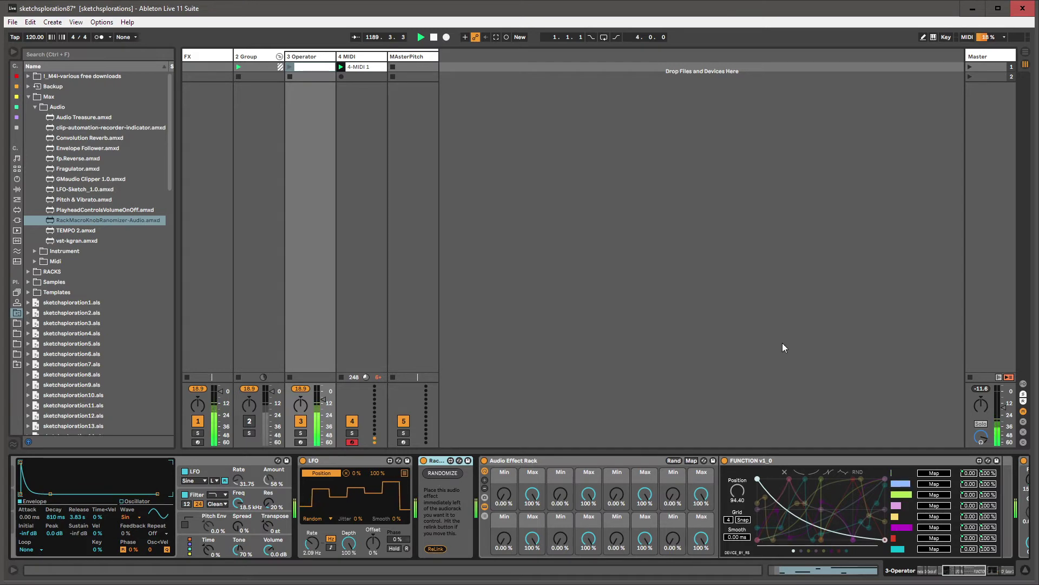
- Try mapping FUNCTION's first output to the macro randomizer's RANDOMIZE control, and remove that mapping
{"action": "left_click", "coordinate": [925, 475]}
{"action": "left_click", "coordinate": [454, 473]}
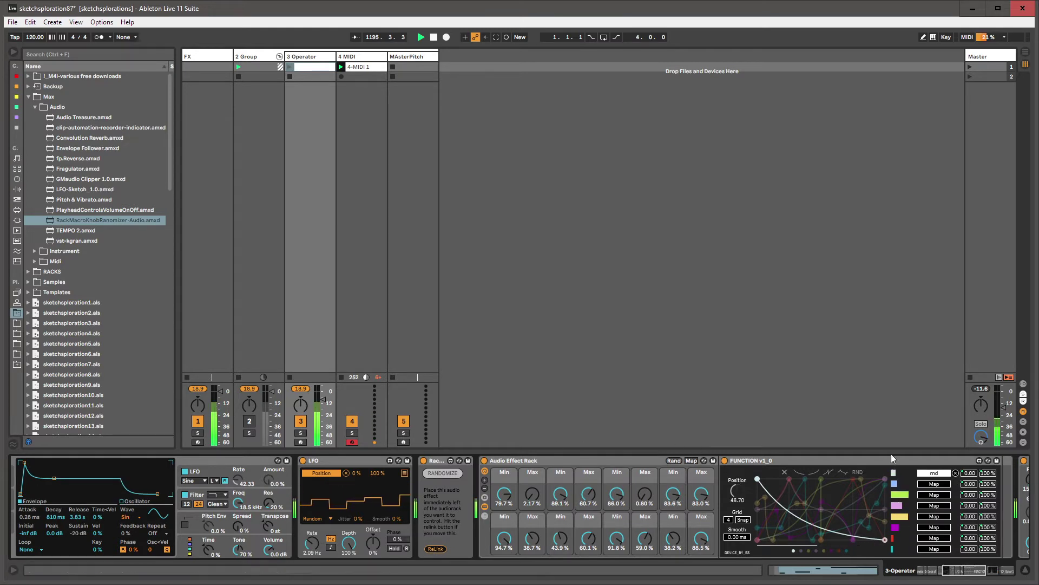
{"action": "left_click", "coordinate": [956, 473]}
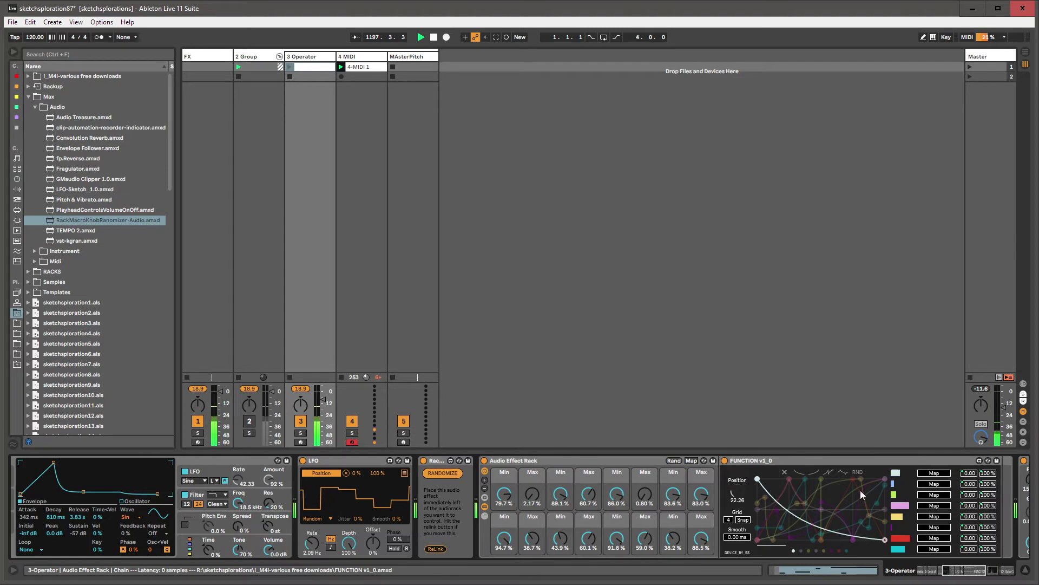
- Map the LFO's second slot to the macro randomizer's RANDOMIZE control and return to the LFO's waveform view
{"action": "left_click", "coordinate": [404, 472]}
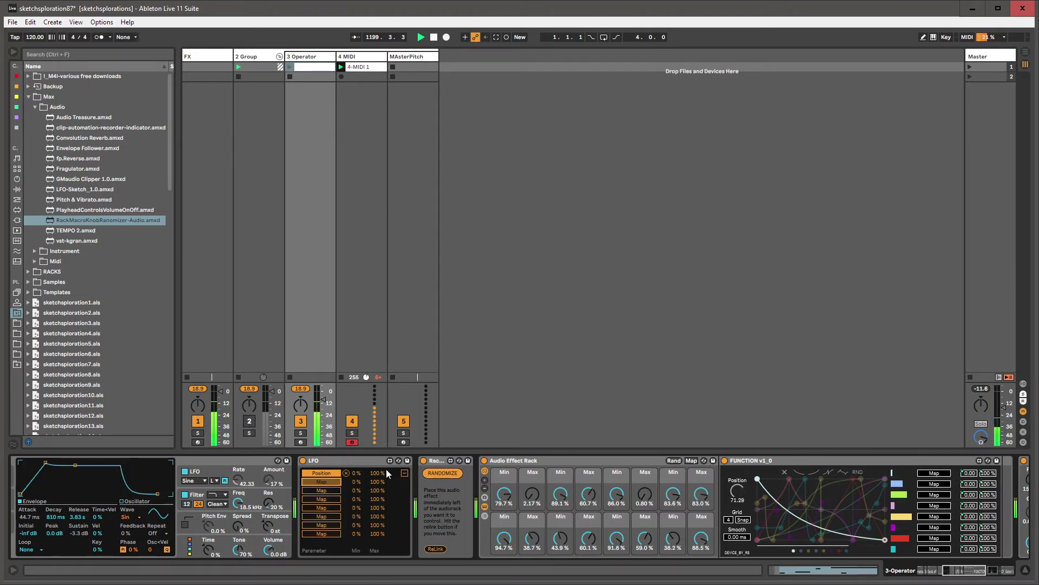
{"action": "left_click", "coordinate": [458, 472]}
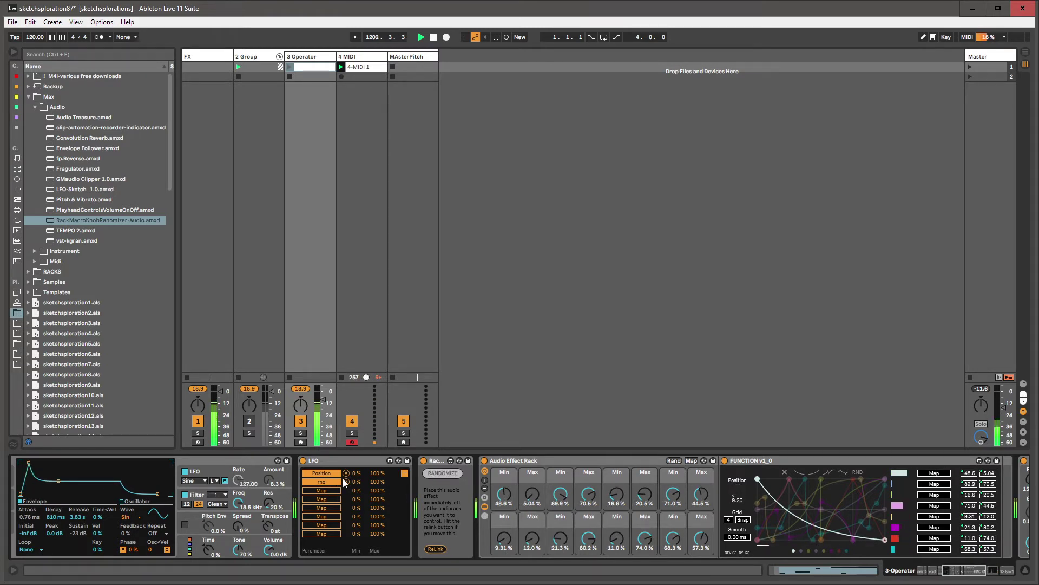
{"action": "left_click", "coordinate": [405, 472]}
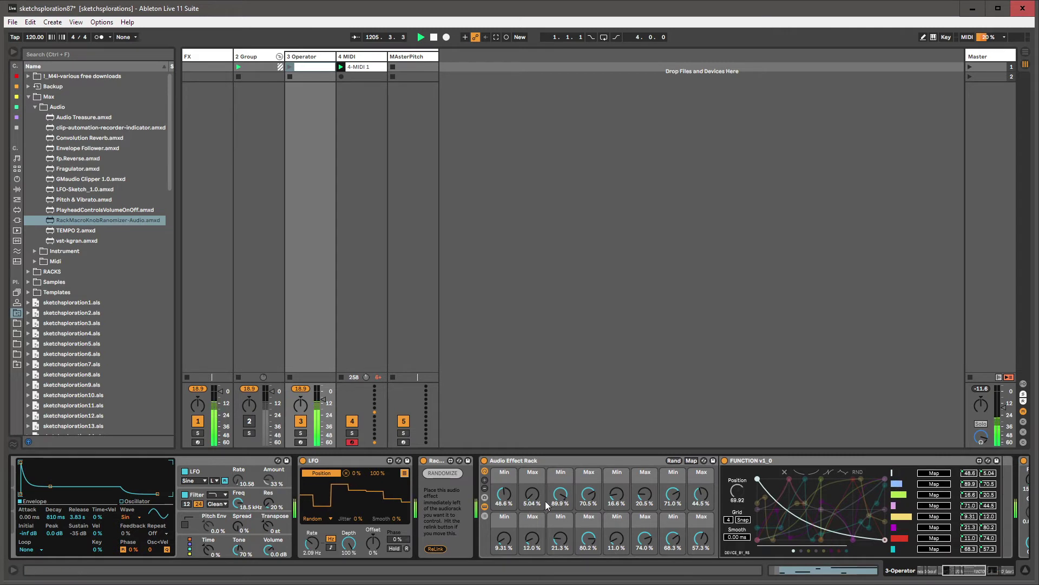
- Try the Bin waveform on the LFO, restore Random, and check the LFO's mapping slots
{"action": "left_click", "coordinate": [321, 516]}
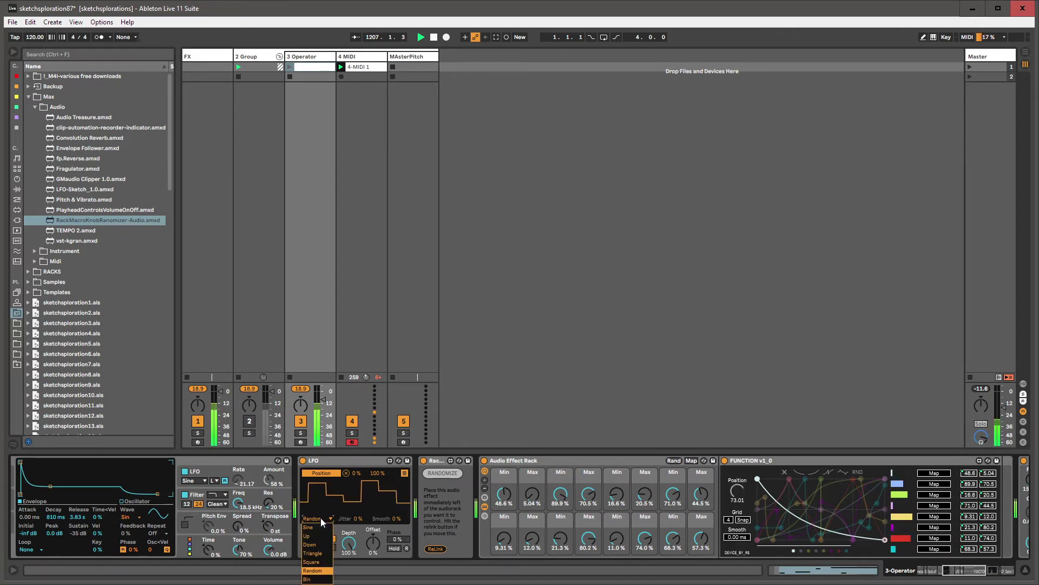
{"action": "left_click", "coordinate": [318, 579]}
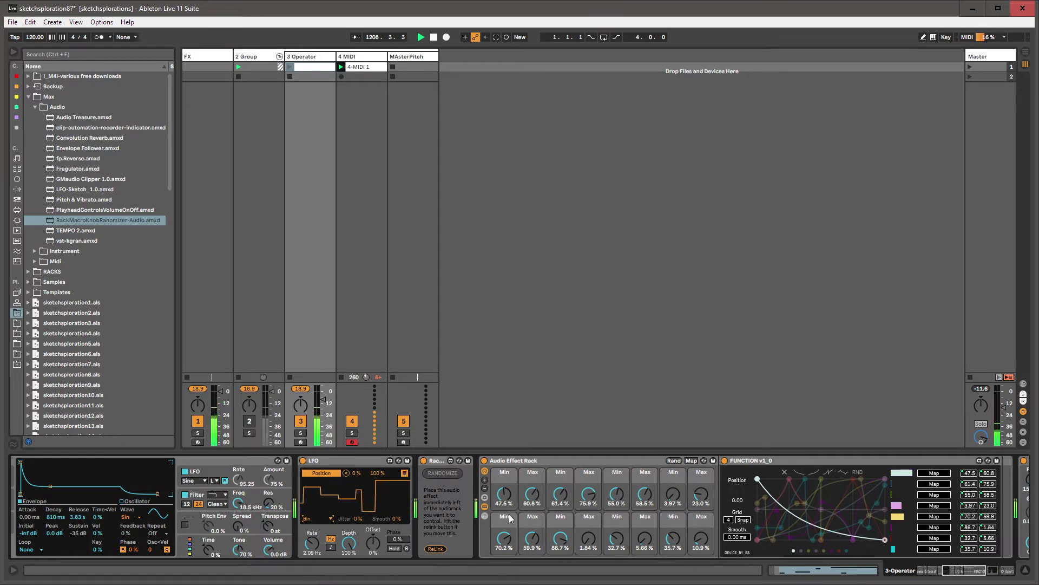
{"action": "left_click", "coordinate": [448, 473]}
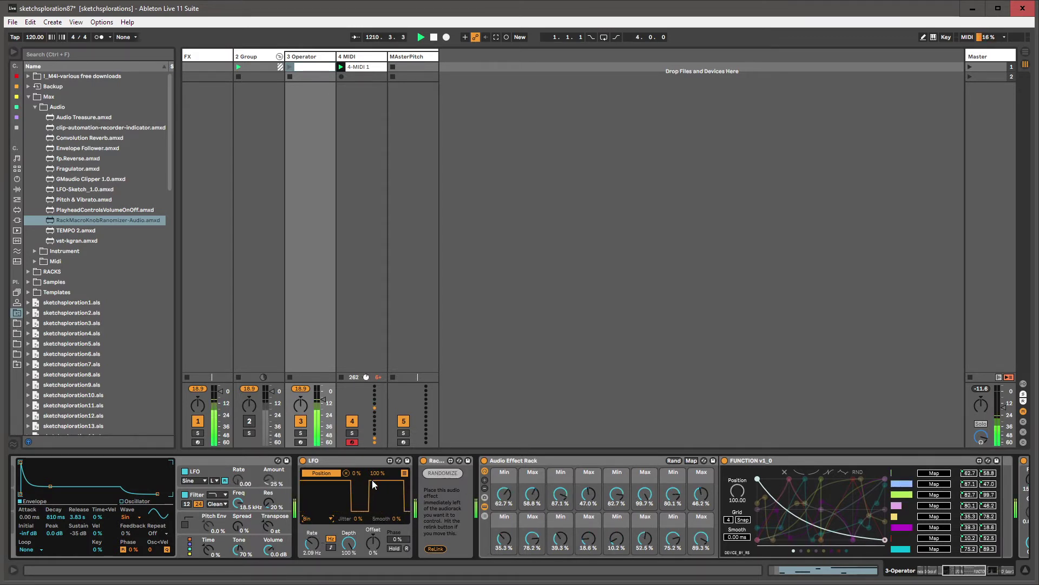
{"action": "left_click", "coordinate": [311, 519]}
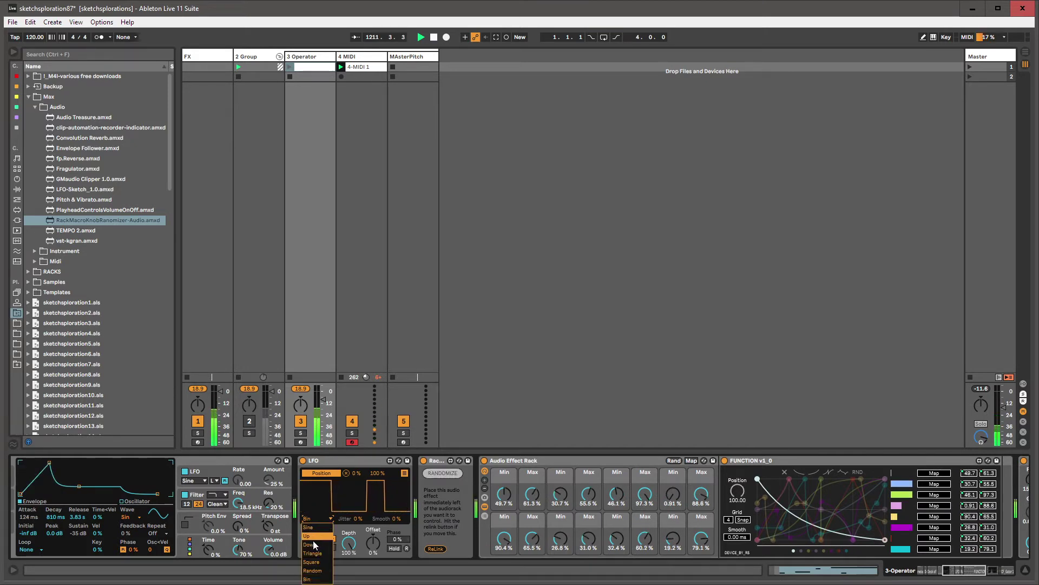
{"action": "left_click", "coordinate": [312, 571]}
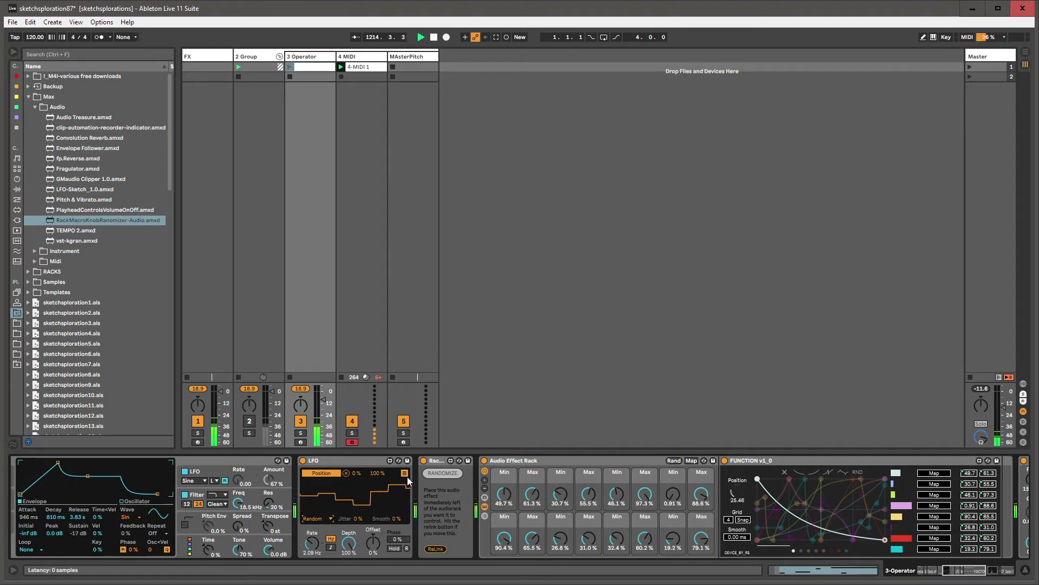
{"action": "left_click", "coordinate": [390, 460]}
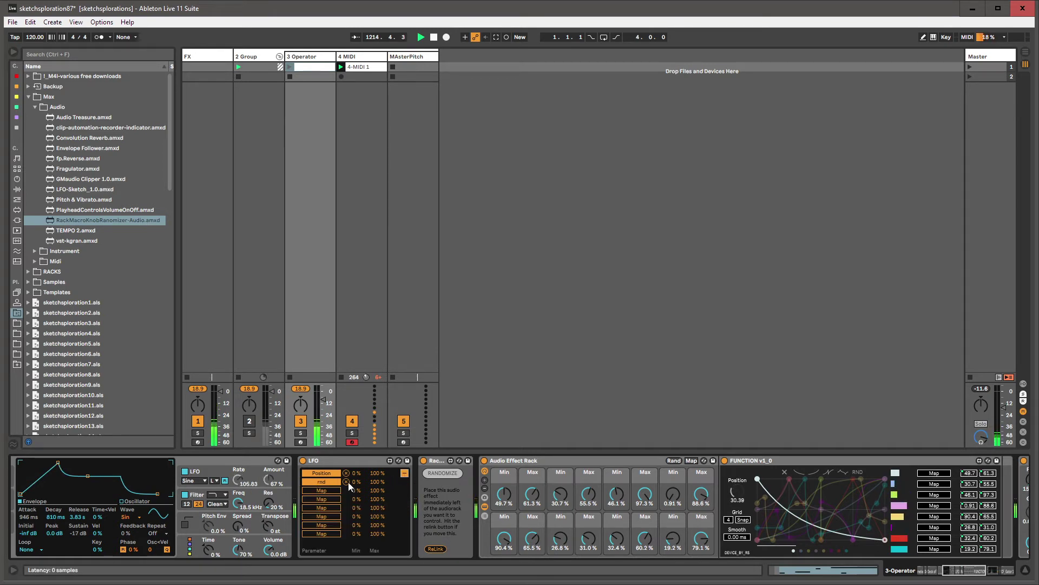
{"action": "left_click", "coordinate": [405, 473]}
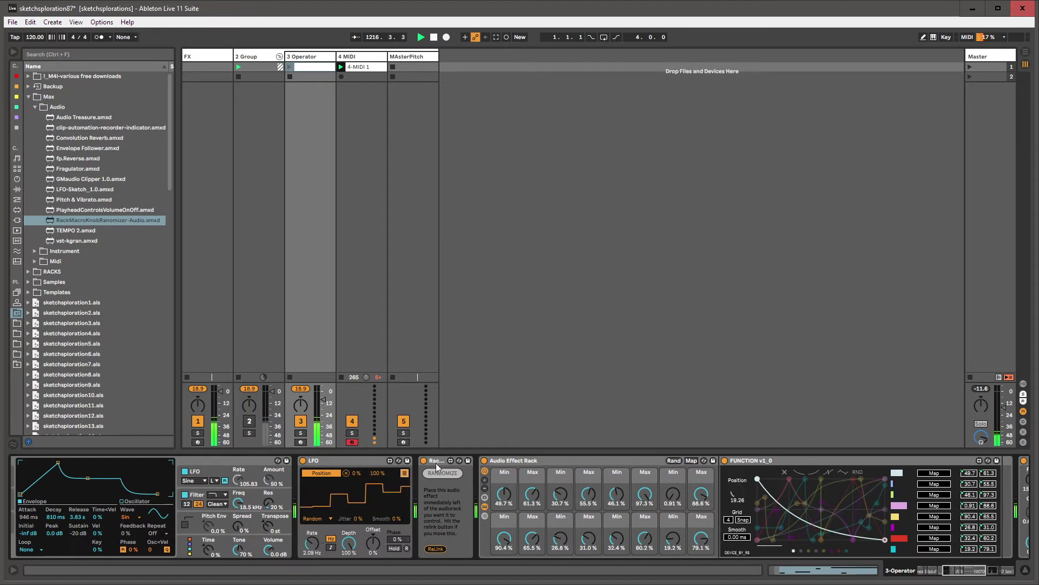
- Duplicate the LFO device and switch the copy's rate to tempo sync
{"action": "left_click", "coordinate": [380, 463]}
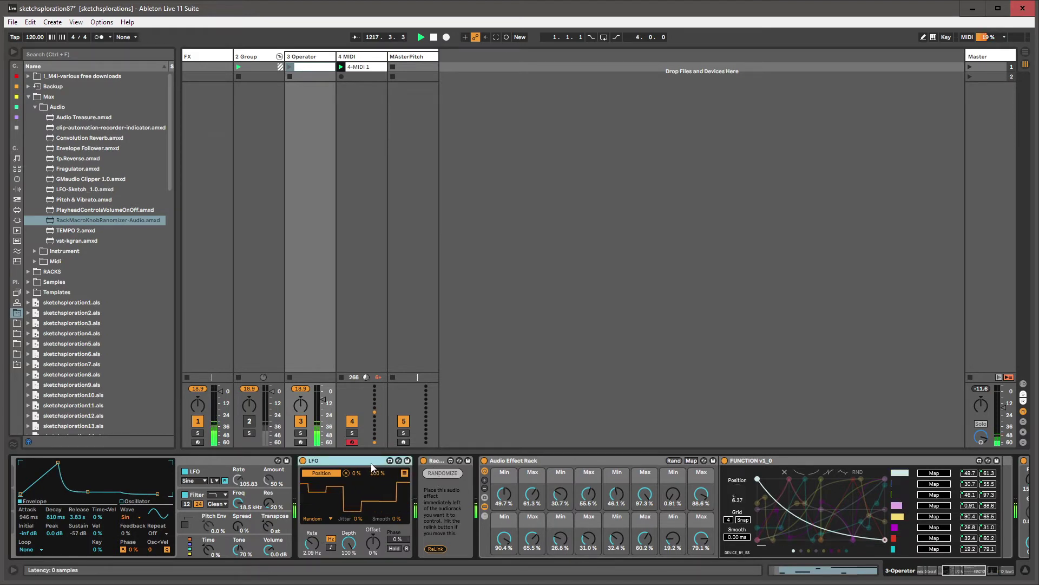
{"action": "key", "text": "ctrl+d"}
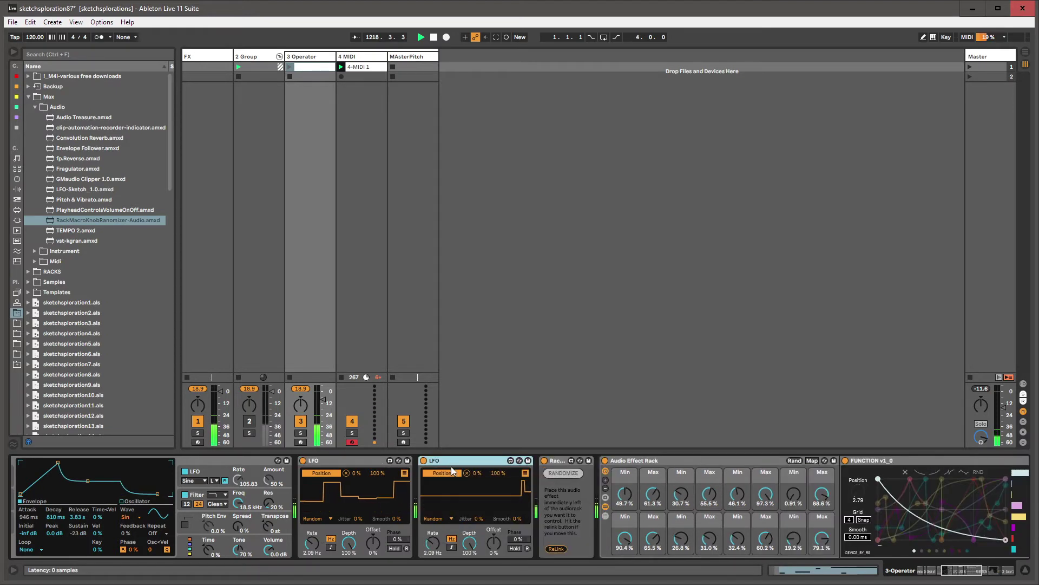
{"action": "left_click", "coordinate": [452, 547]}
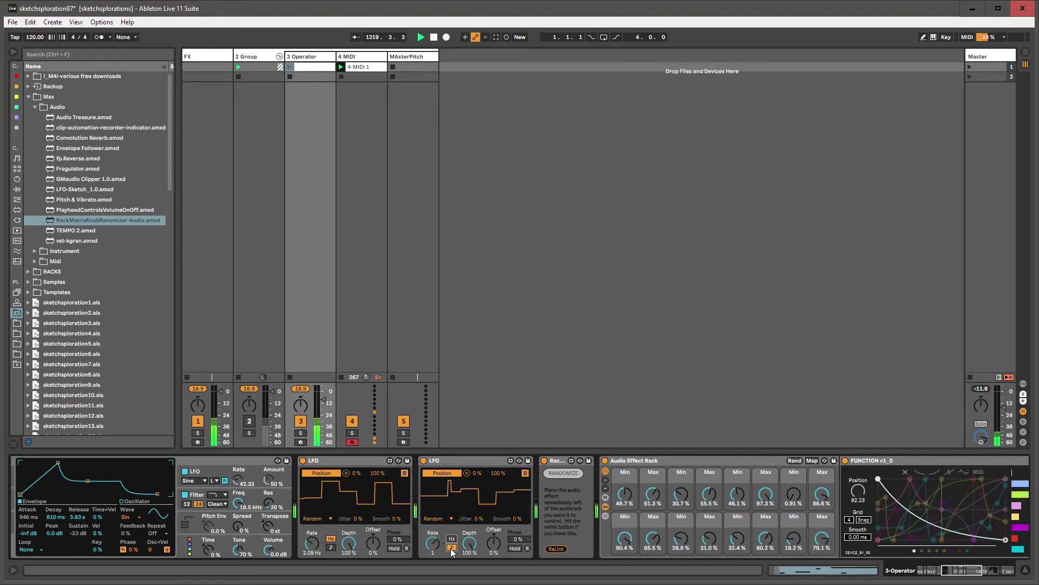
- Remove the duplicate LFO's Position mapping and set its waveform to Bin
{"action": "left_click", "coordinate": [466, 472]}
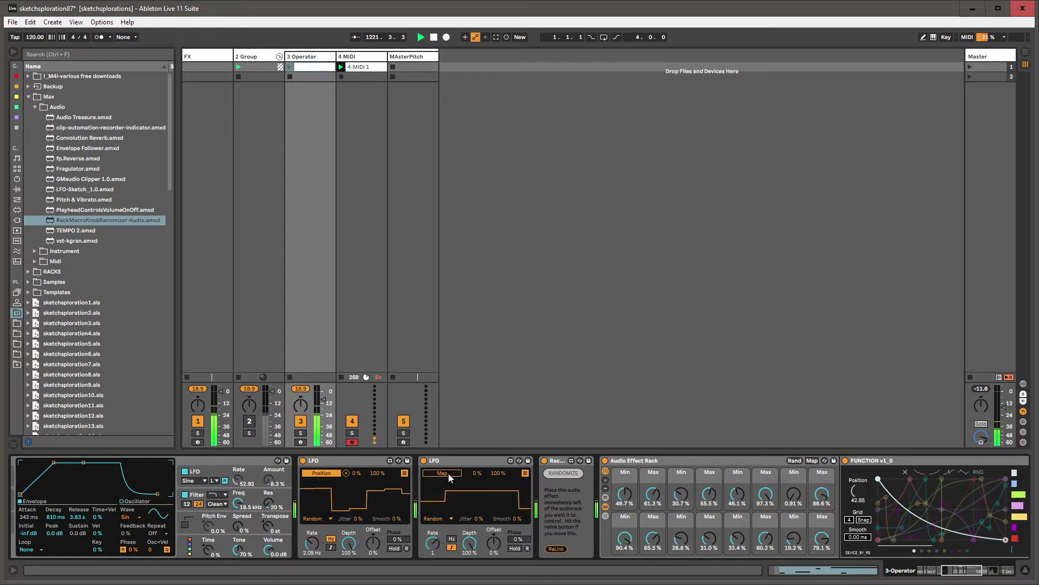
{"action": "left_click", "coordinate": [443, 517]}
{"action": "left_click", "coordinate": [430, 579]}
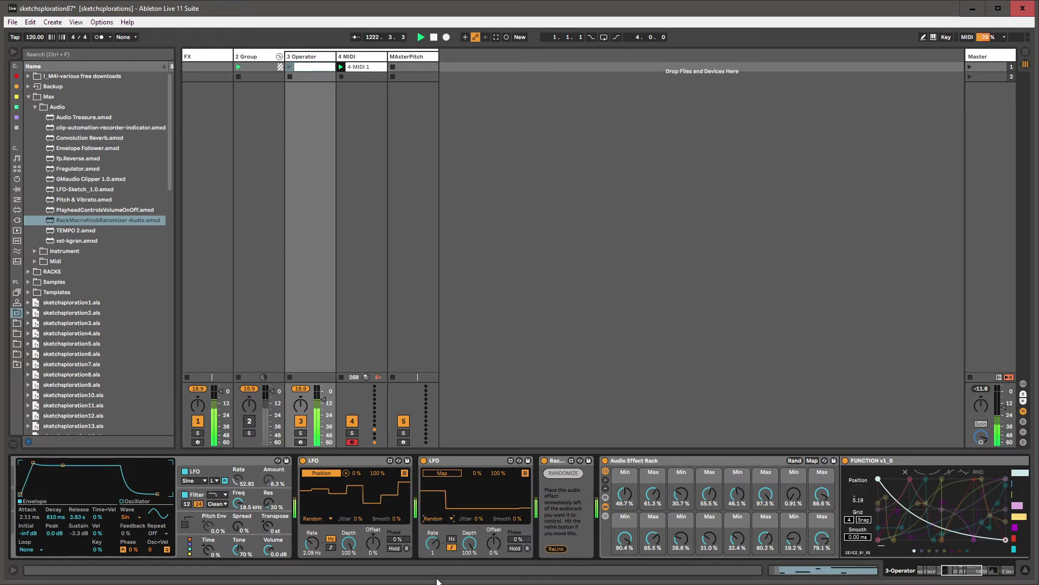
- Map the duplicate LFO's first slot to RANDOMIZE and remove the RANDOMIZE mapping from the original LFO
{"action": "left_click", "coordinate": [443, 476]}
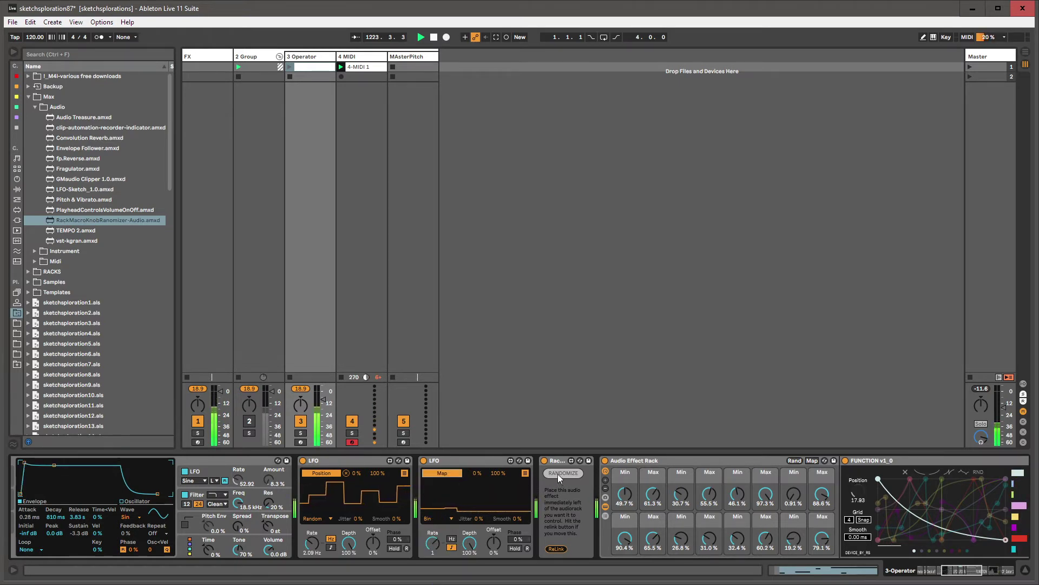
{"action": "left_click", "coordinate": [558, 473]}
{"action": "left_click", "coordinate": [404, 473]}
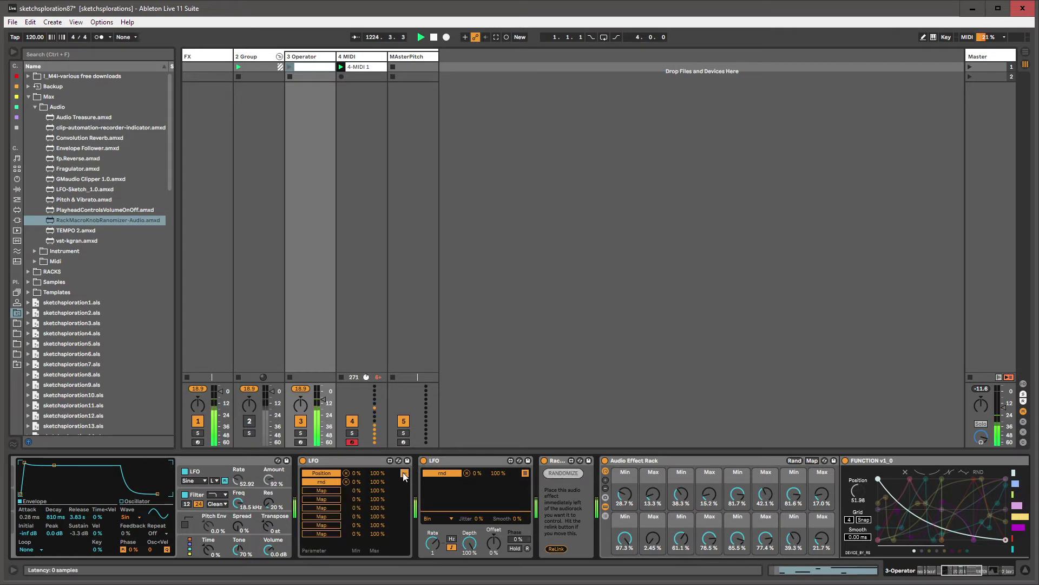
{"action": "left_click", "coordinate": [346, 481]}
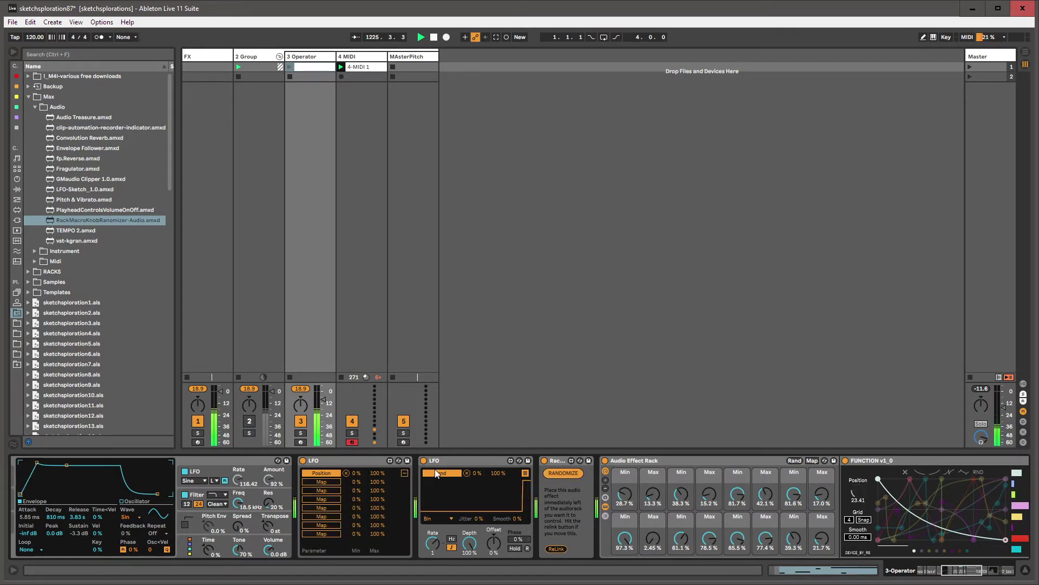
- Clear both of the duplicate LFO's mappings, remap its first slot to RANDOMIZE, and return to its waveform view
{"action": "left_click", "coordinate": [525, 474]}
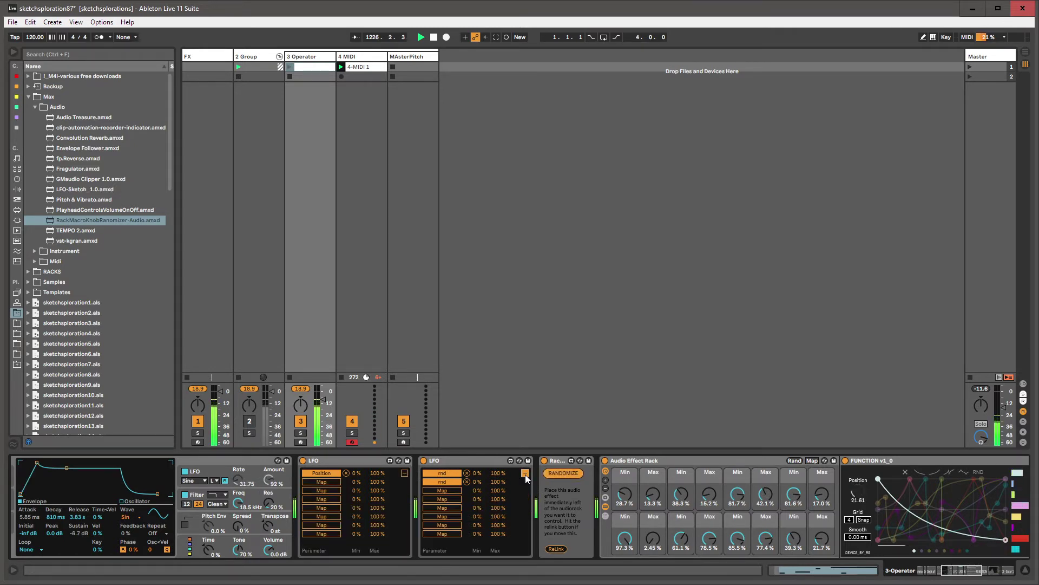
{"action": "left_click", "coordinate": [468, 481]}
{"action": "left_click", "coordinate": [467, 473]}
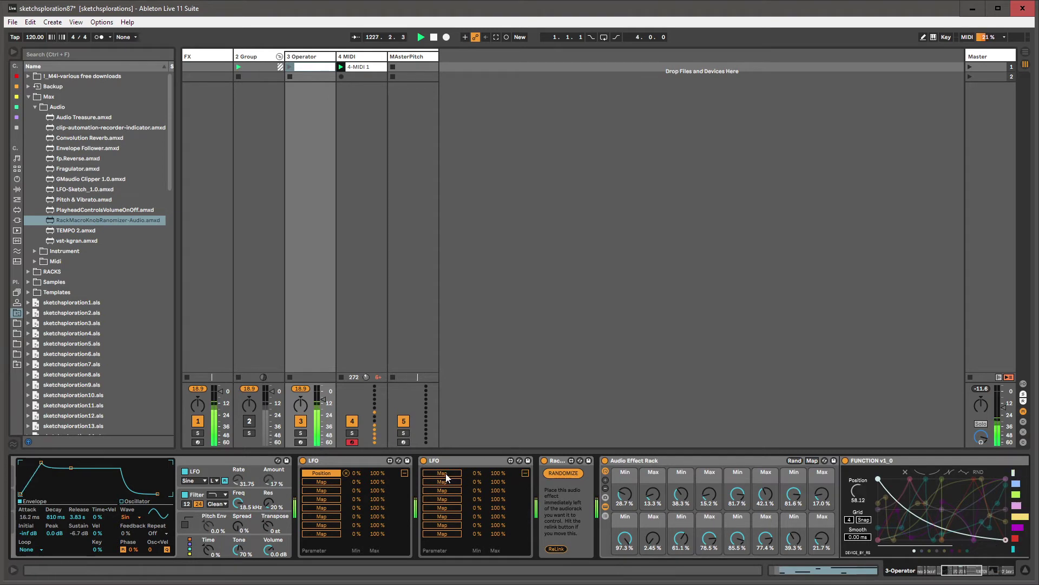
{"action": "left_click", "coordinate": [552, 474]}
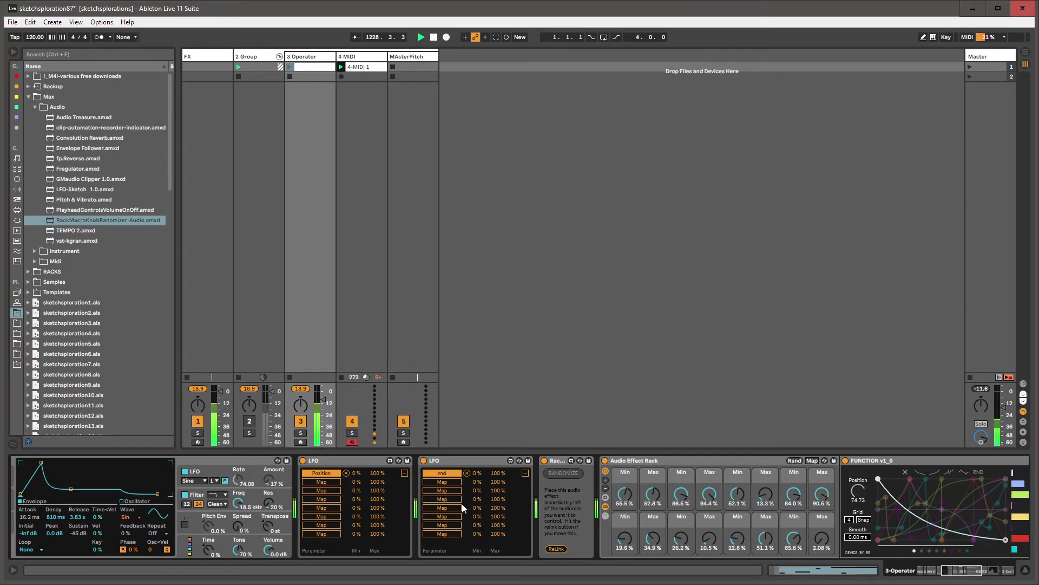
{"action": "left_click", "coordinate": [525, 474]}
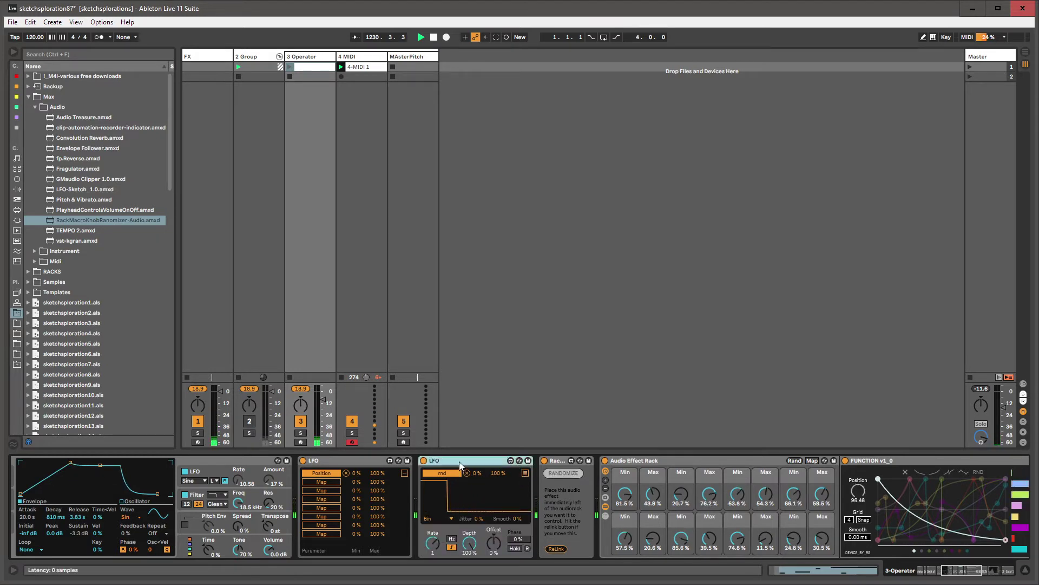
- Show the waveform view of the LFO driving Position and set the RANDOMIZE LFO's rate to 1/2
{"action": "left_click", "coordinate": [375, 461]}
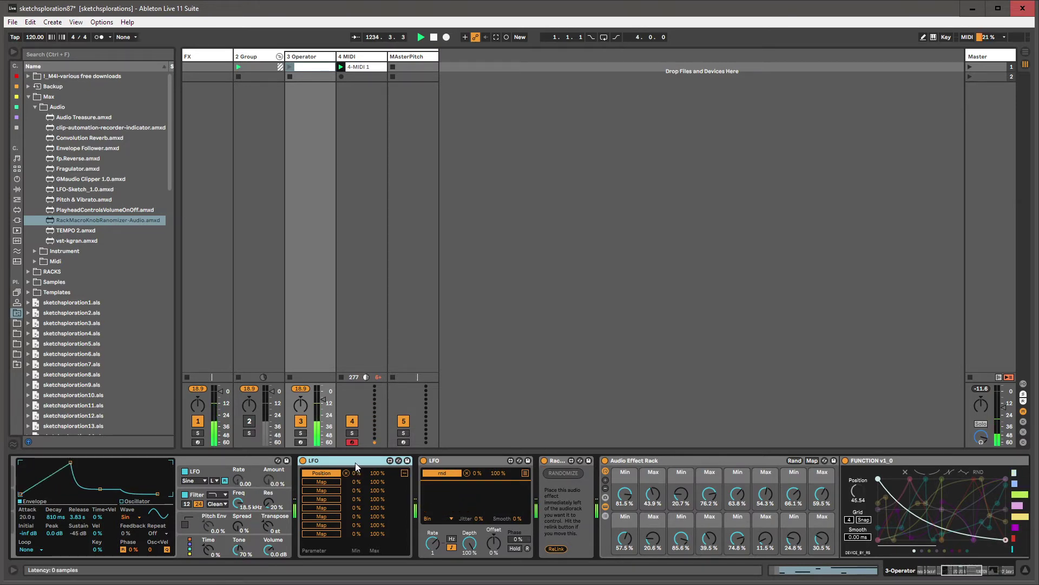
{"action": "left_click", "coordinate": [404, 472]}
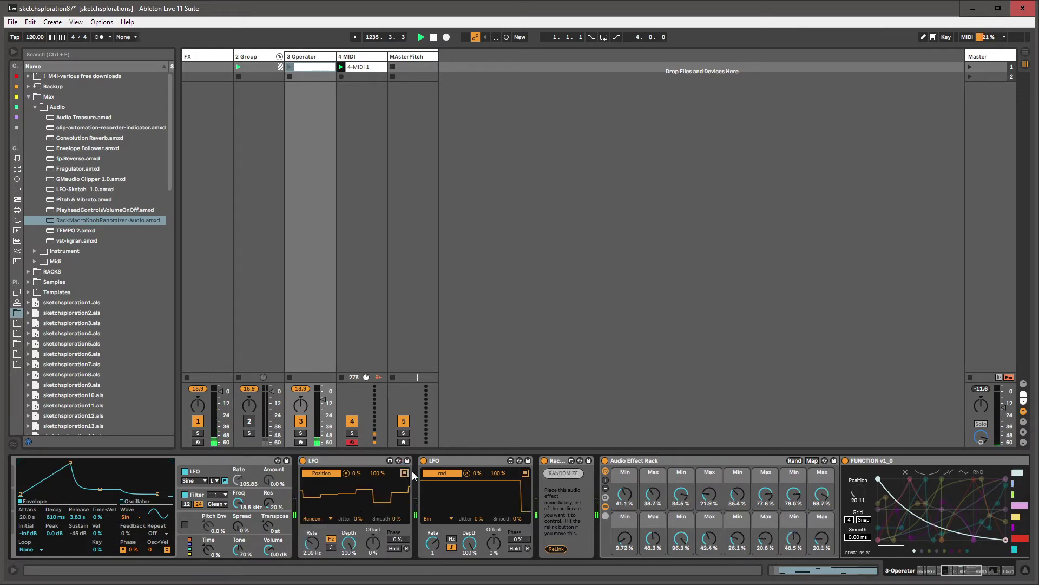
{"action": "left_click", "coordinate": [472, 458]}
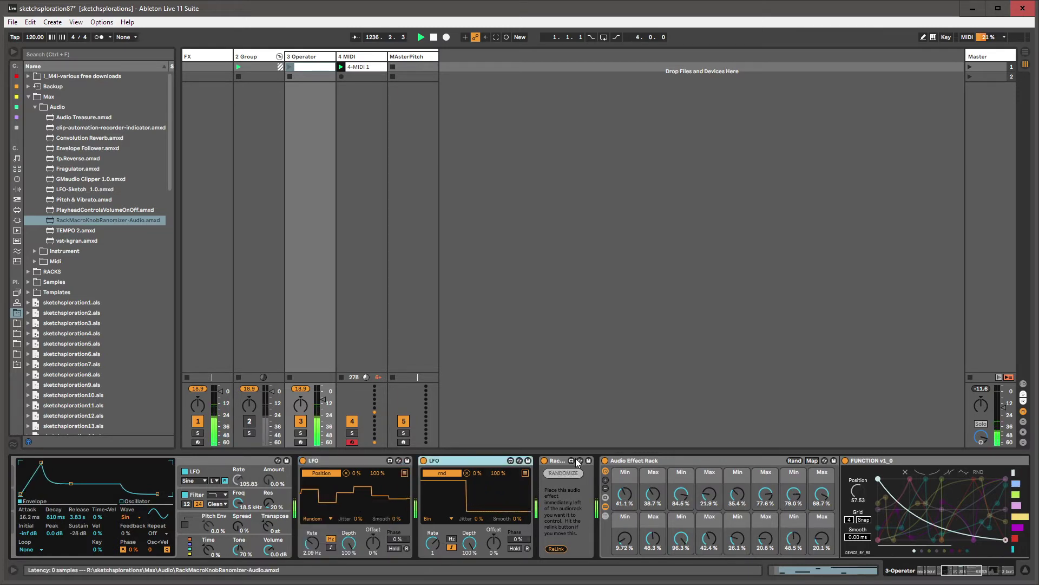
{"action": "left_click", "coordinate": [634, 461]}
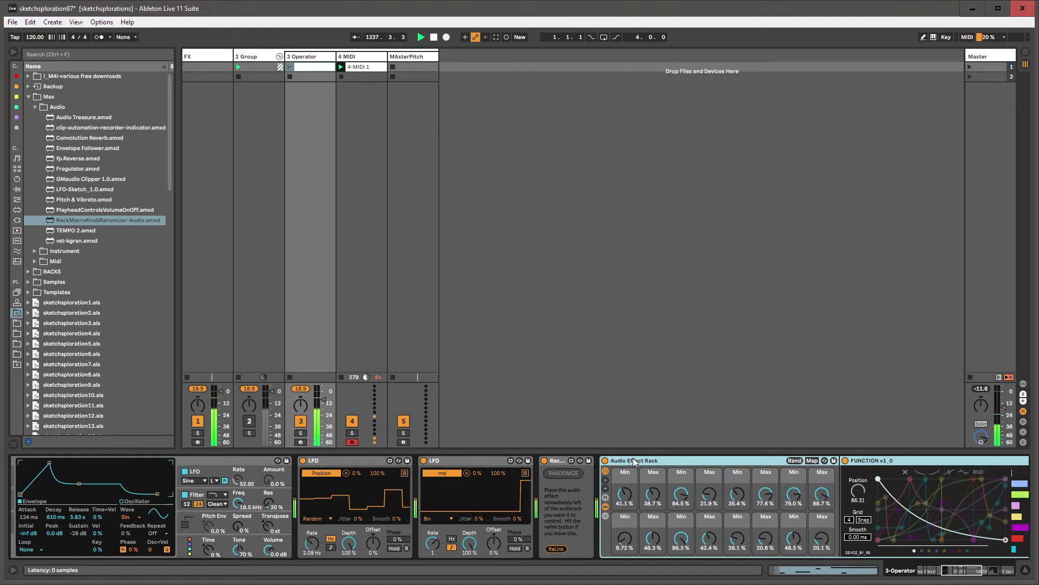
{"action": "left_click_drag", "start_coordinate": [433, 541], "coordinate": [431, 547]}
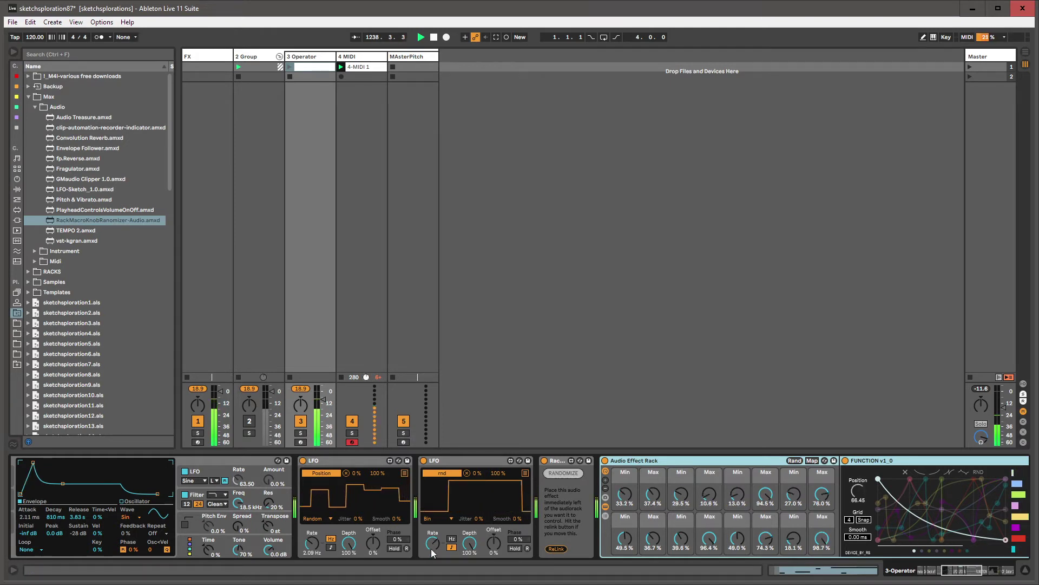
{"action": "key", "text": "Up"}
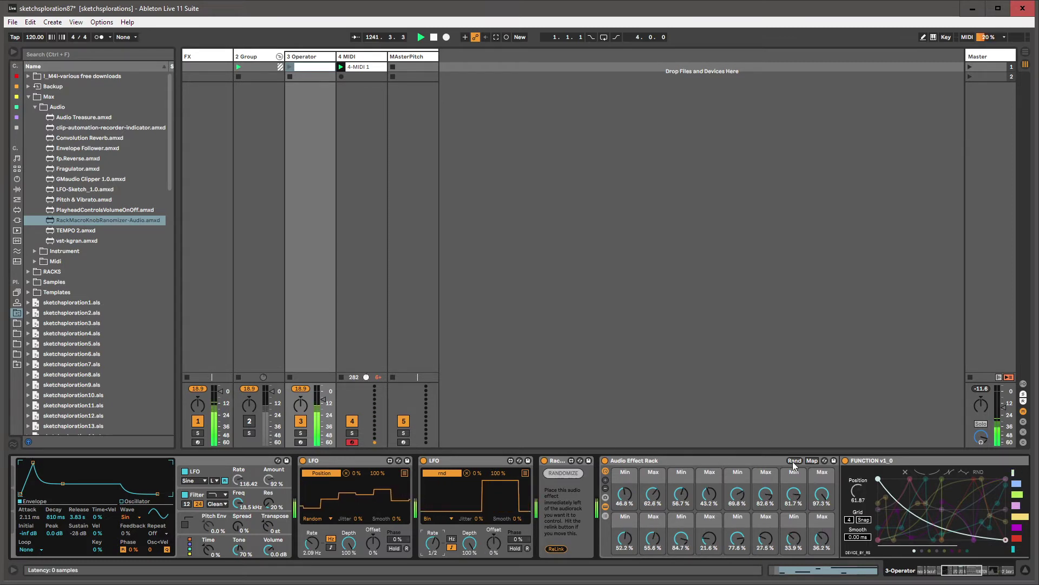
- Hide the rack's macro controls and map FUNCTION's first two outputs to Operator's Filter Freq and Filter Res
{"action": "left_click", "coordinate": [605, 472]}
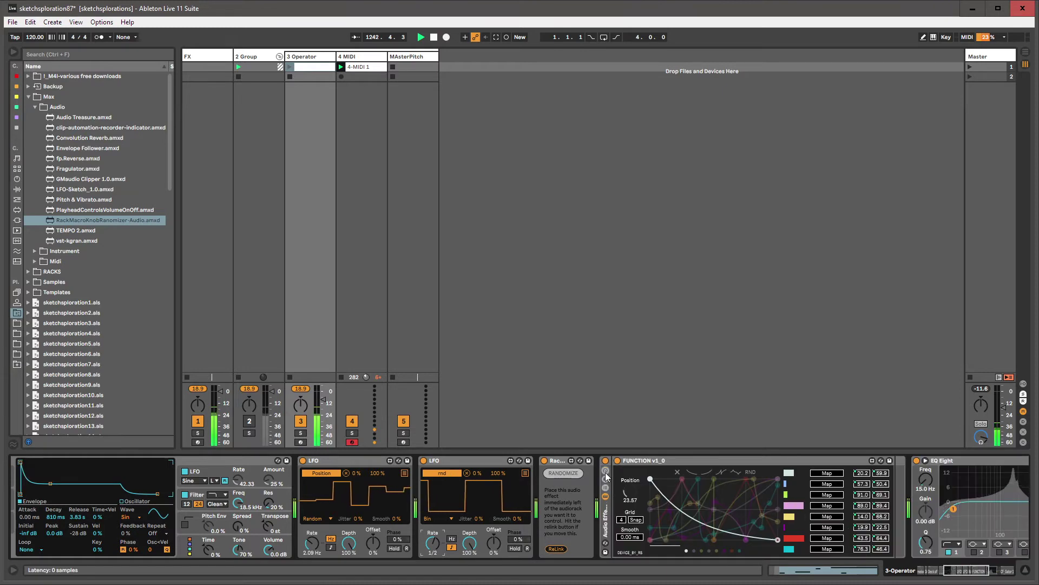
{"action": "left_click", "coordinate": [825, 474]}
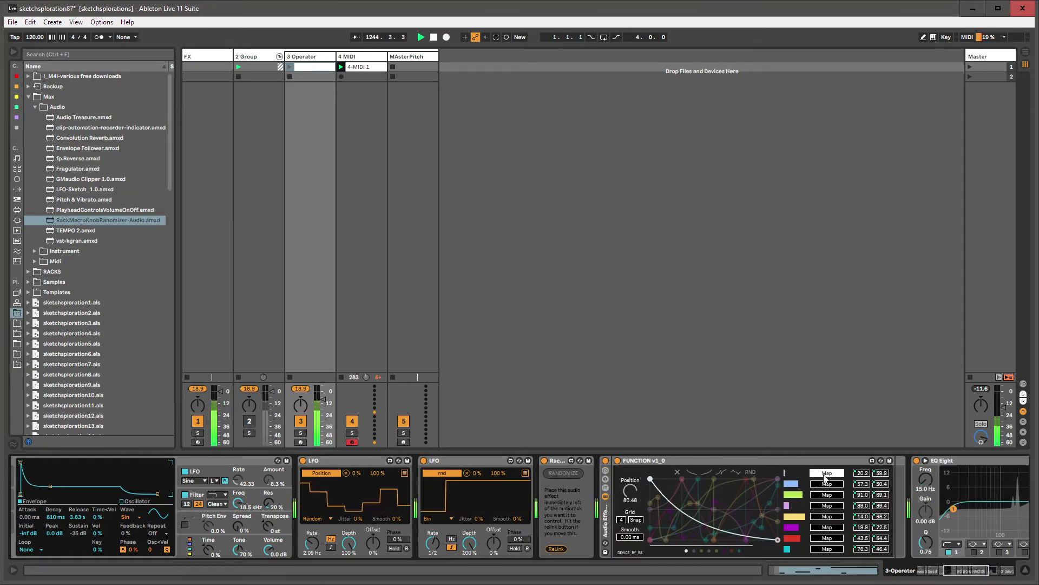
{"action": "left_click", "coordinate": [238, 503]}
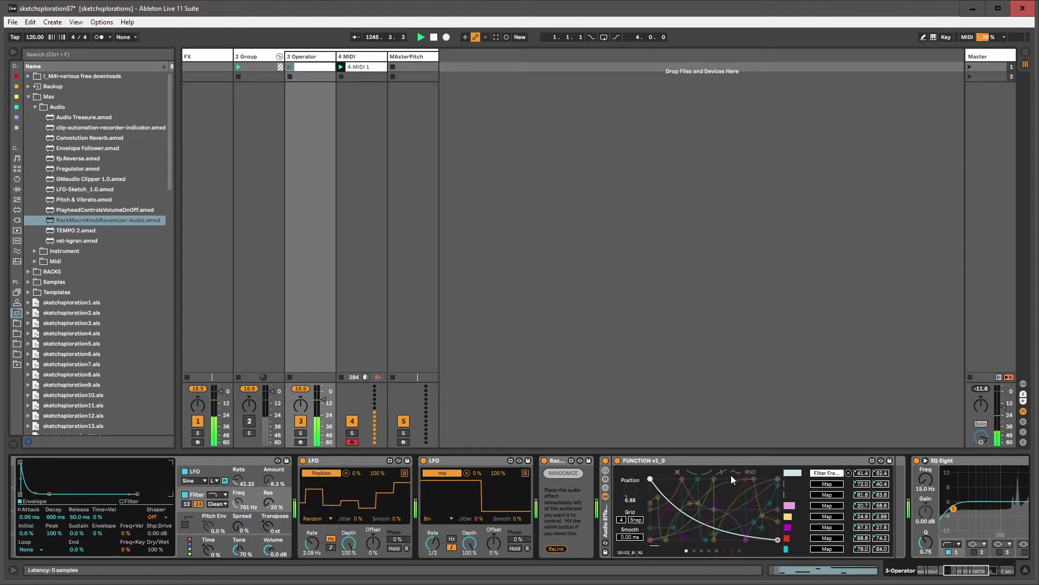
{"action": "left_click", "coordinate": [827, 484]}
{"action": "left_click", "coordinate": [269, 502]}
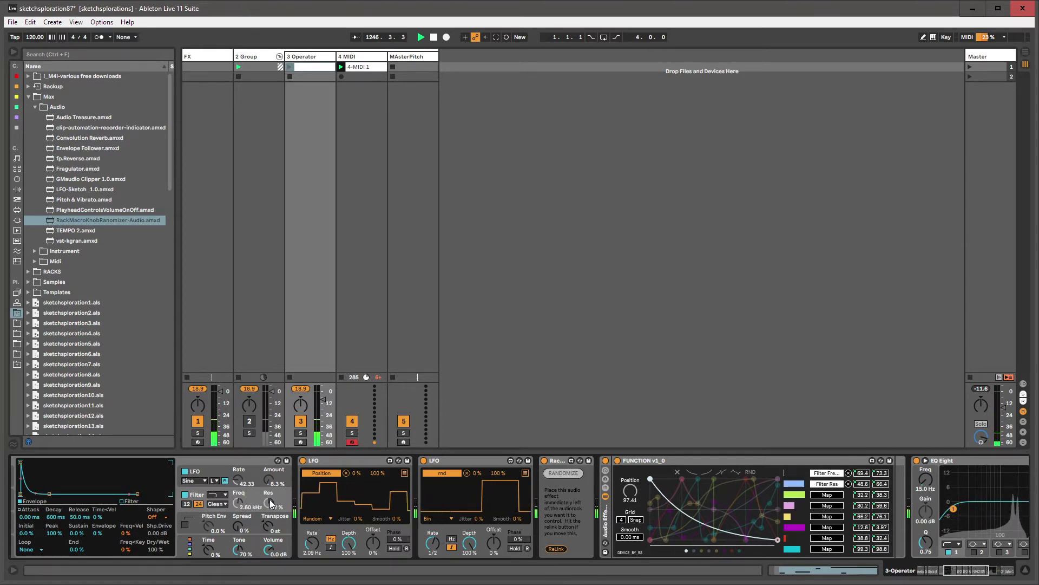
- Map FUNCTION's third to seventh outputs to Operator's Osc-B Level, Osc-C Level, Be Attack, Be Sustain and Osc-B Wave
{"action": "left_click", "coordinate": [945, 571]}
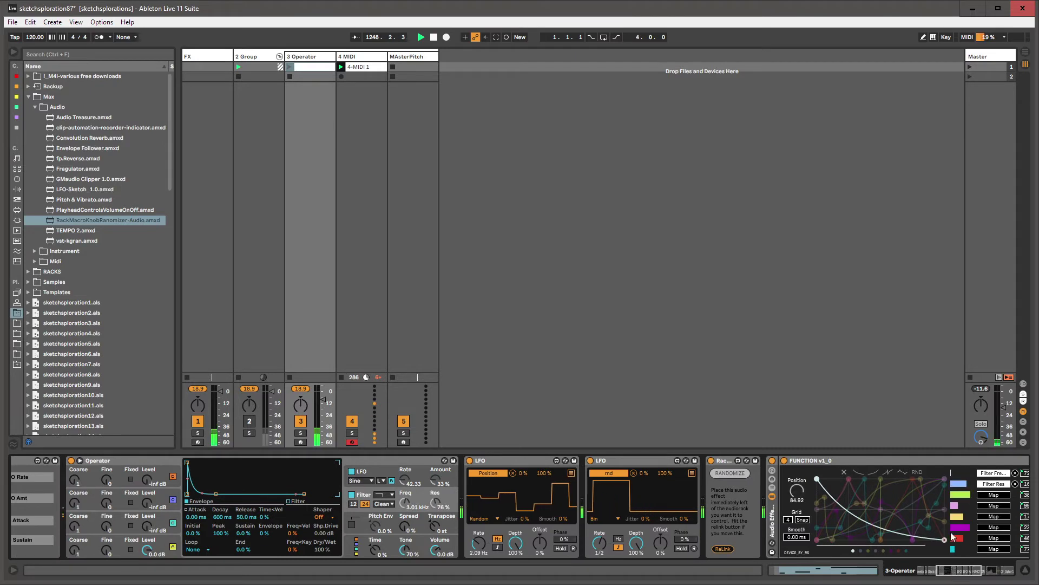
{"action": "left_click", "coordinate": [994, 494]}
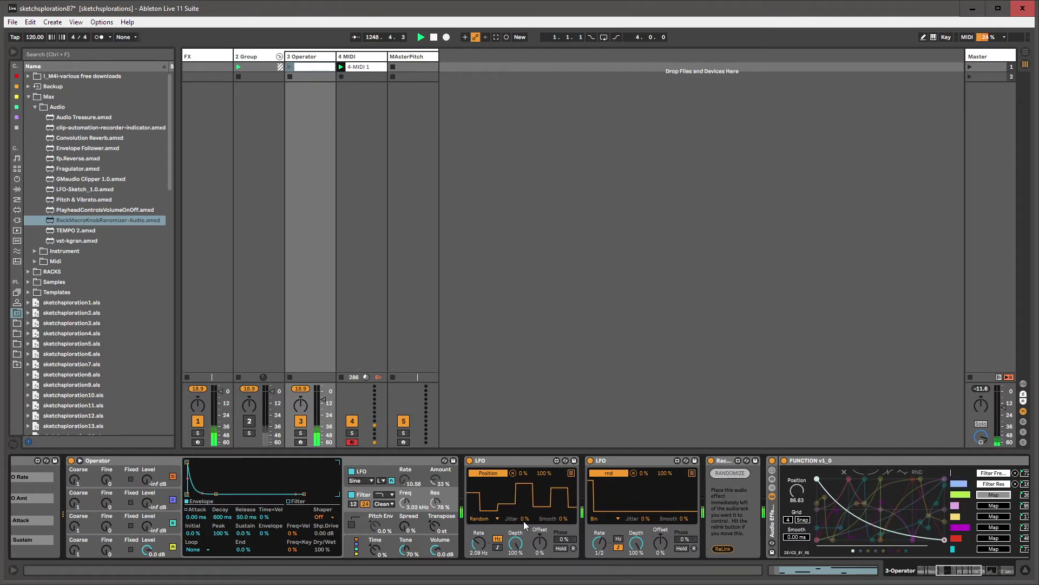
{"action": "left_click", "coordinate": [160, 527]}
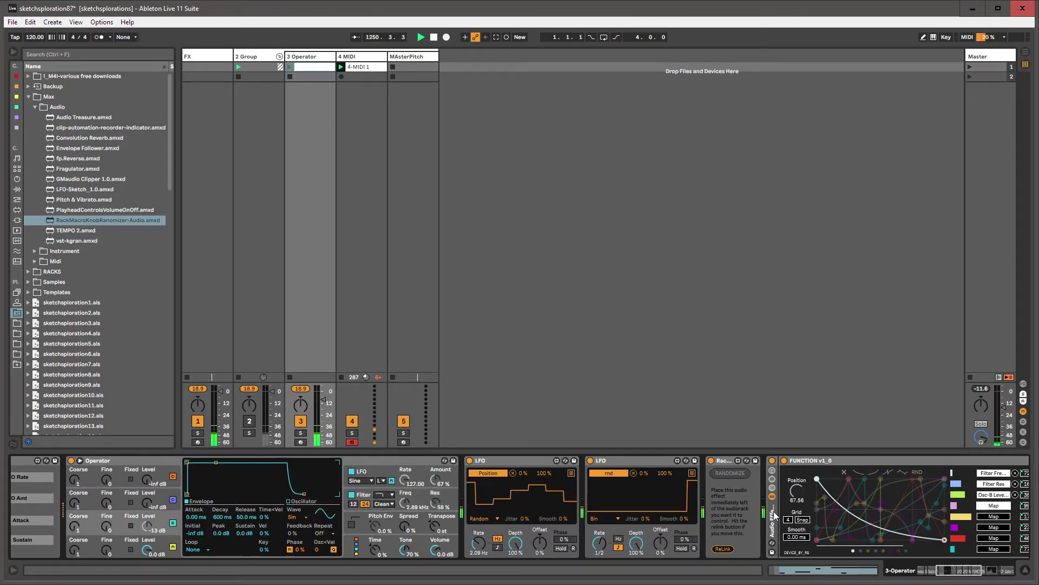
{"action": "left_click", "coordinate": [144, 503]}
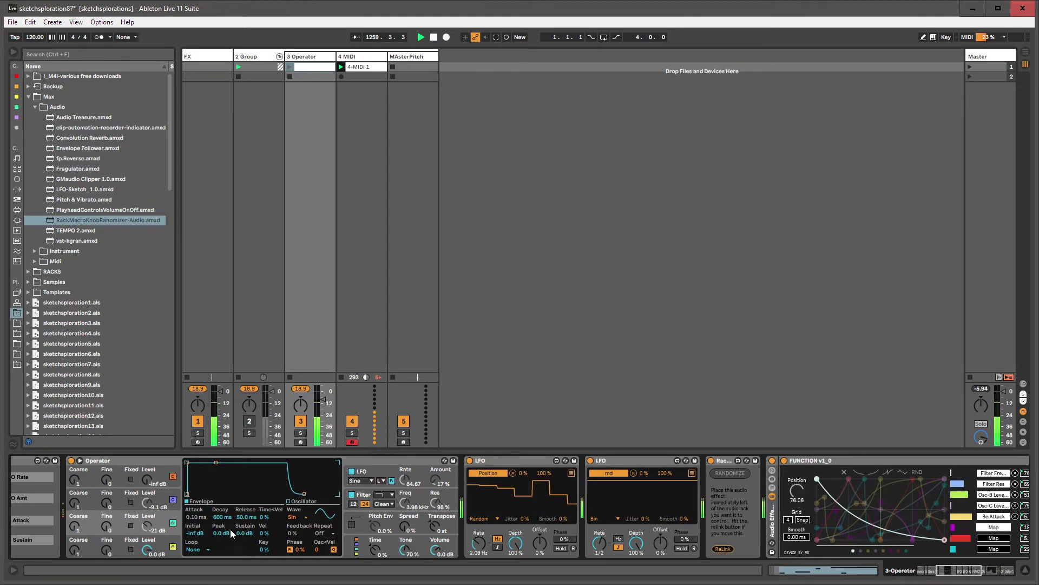
{"action": "left_click", "coordinate": [245, 533]}
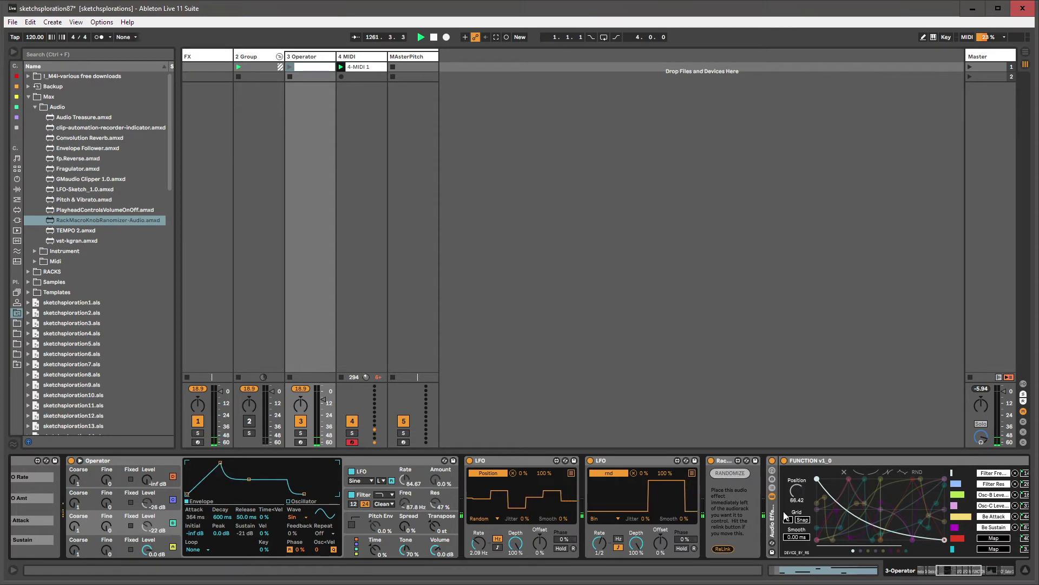
{"action": "left_click", "coordinate": [294, 499]}
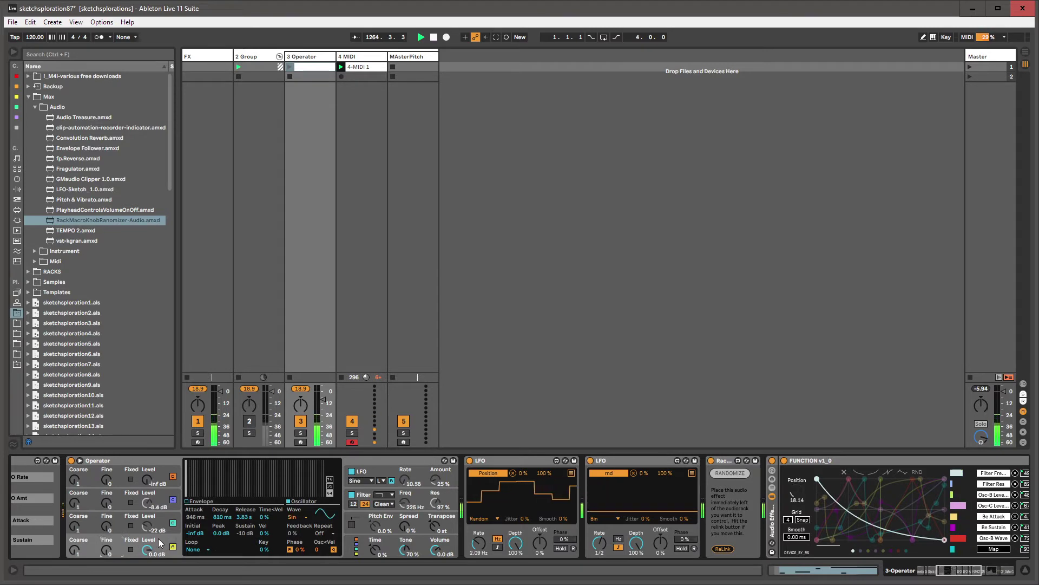
- Map FUNCTION's eighth output to the Position LFO's Smooth and raise FUNCTION's own Smooth time to about 260 ms
{"action": "left_click", "coordinate": [204, 510]}
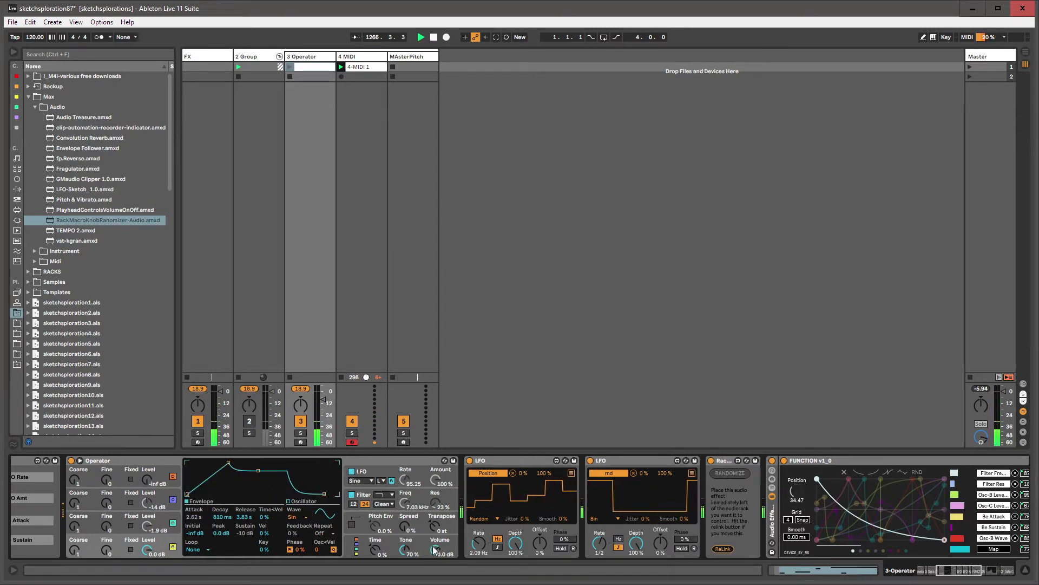
{"action": "left_click", "coordinate": [368, 549]}
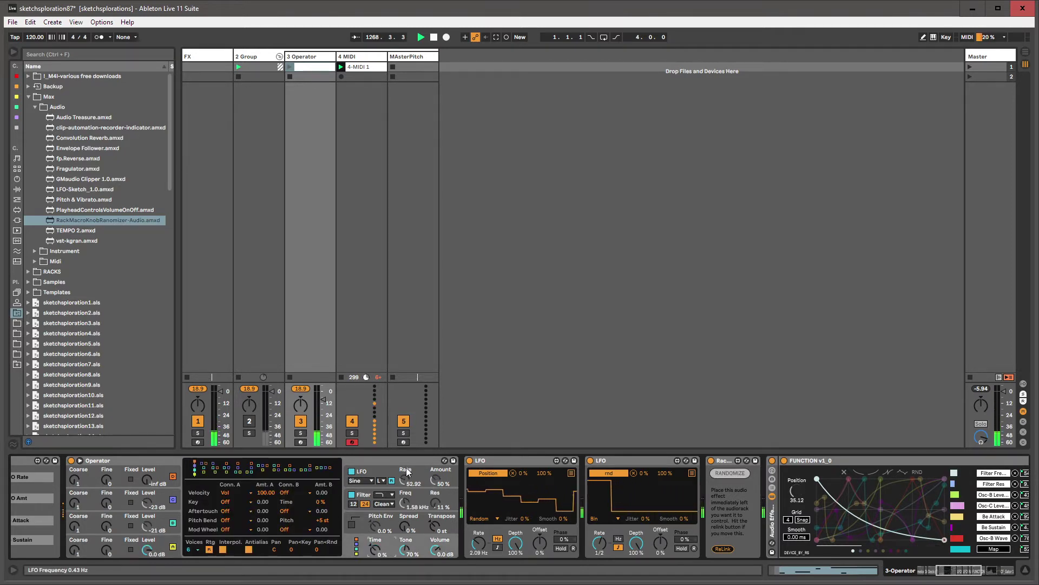
{"action": "left_click", "coordinate": [383, 481]}
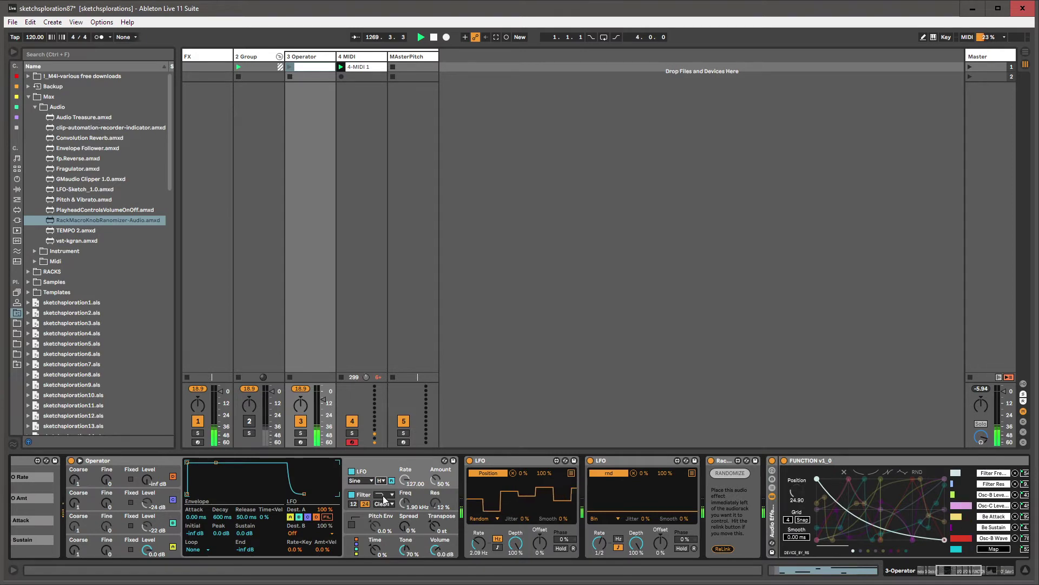
{"action": "left_click", "coordinate": [937, 563]}
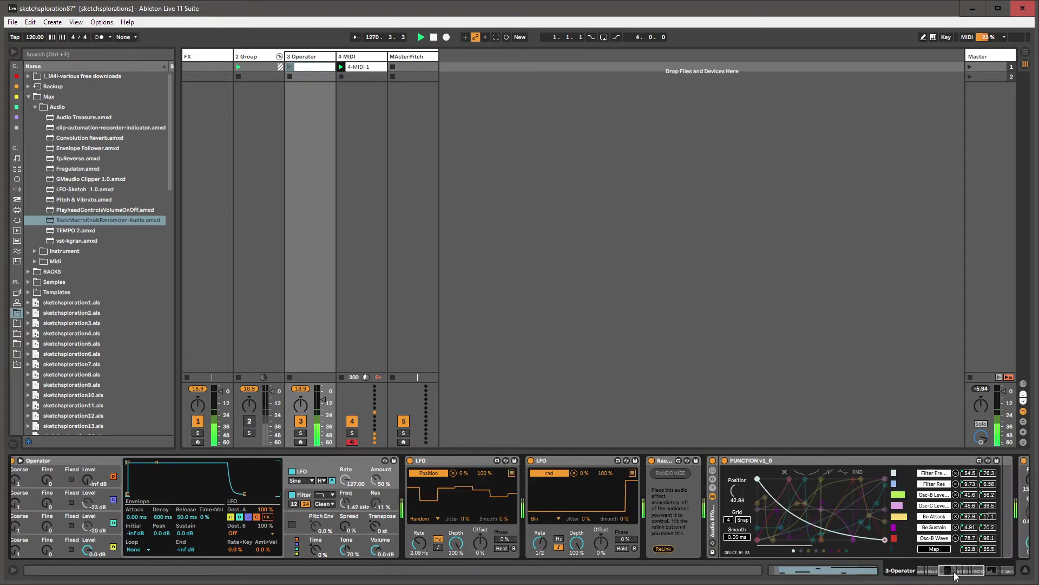
{"action": "left_click", "coordinate": [776, 550]}
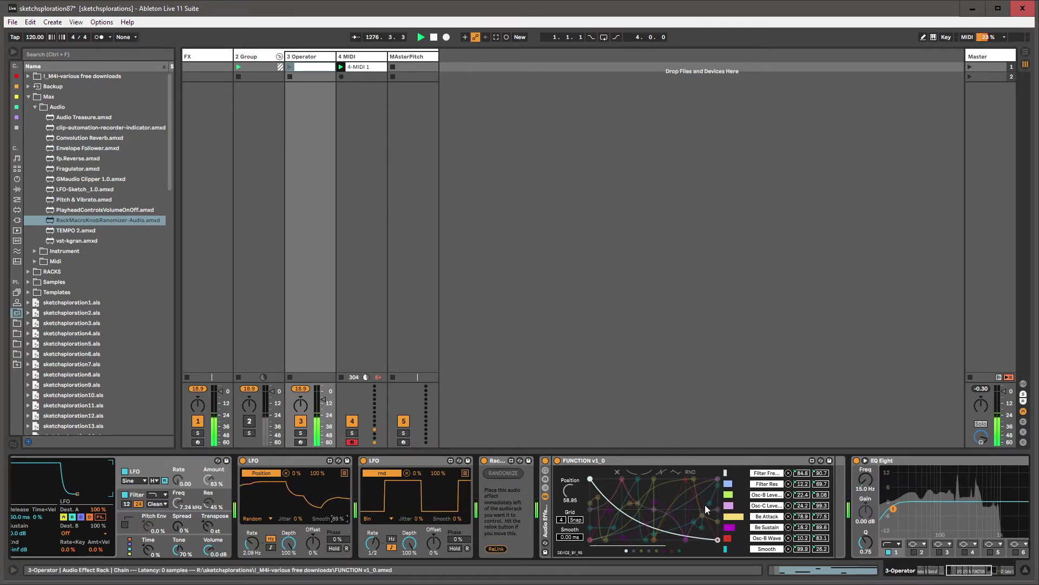
{"action": "left_click_drag", "start_coordinate": [570, 538], "coordinate": [569, 487]}
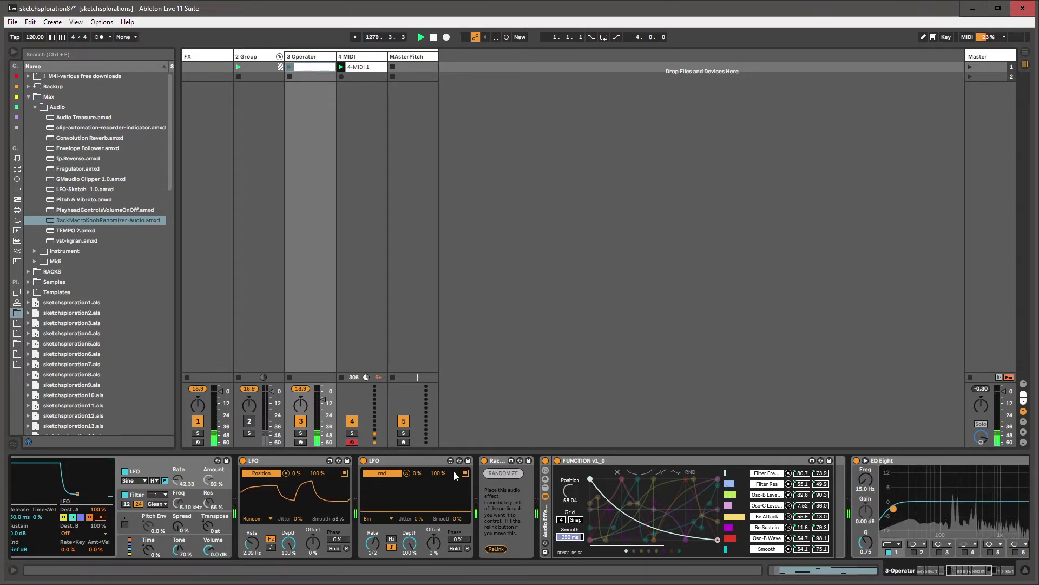
- Collapse the LFO driving Position and the Audio Effect Rack that holds FUNCTION
{"action": "left_click", "coordinate": [277, 461]}
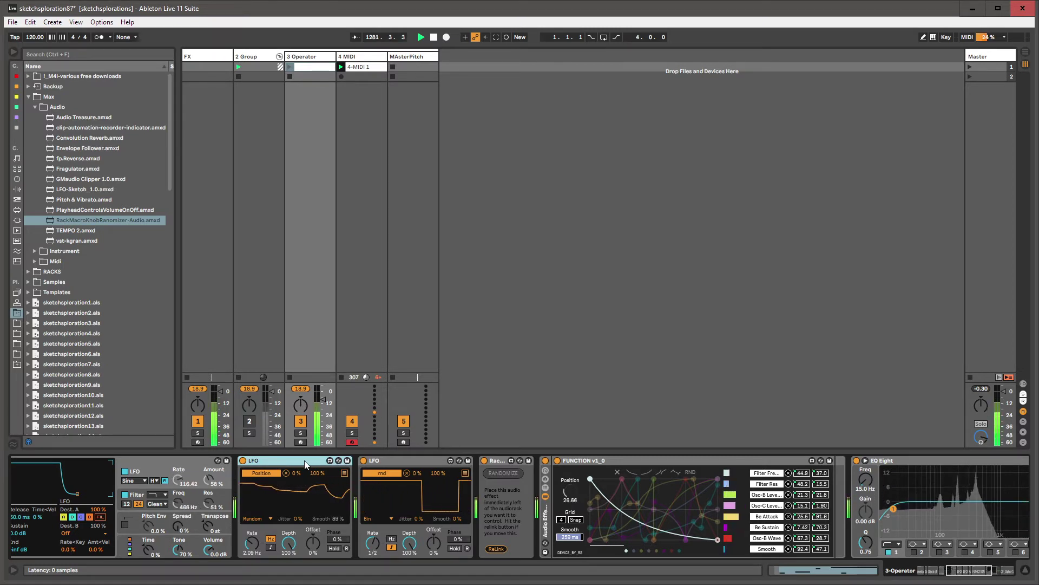
{"action": "left_click", "coordinate": [589, 460]}
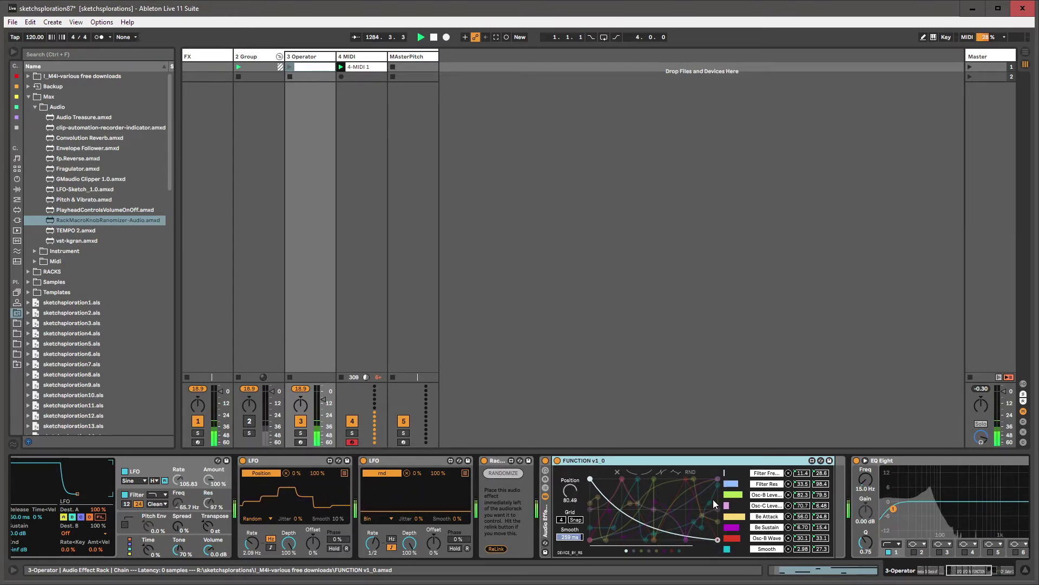
{"action": "double_click", "coordinate": [283, 460]}
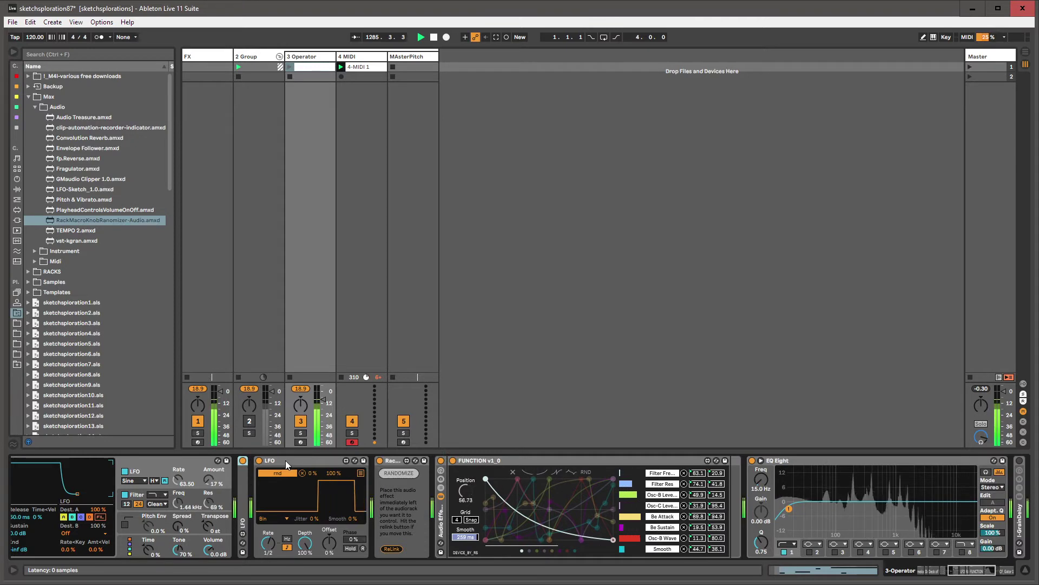
{"action": "double_click", "coordinate": [442, 512]}
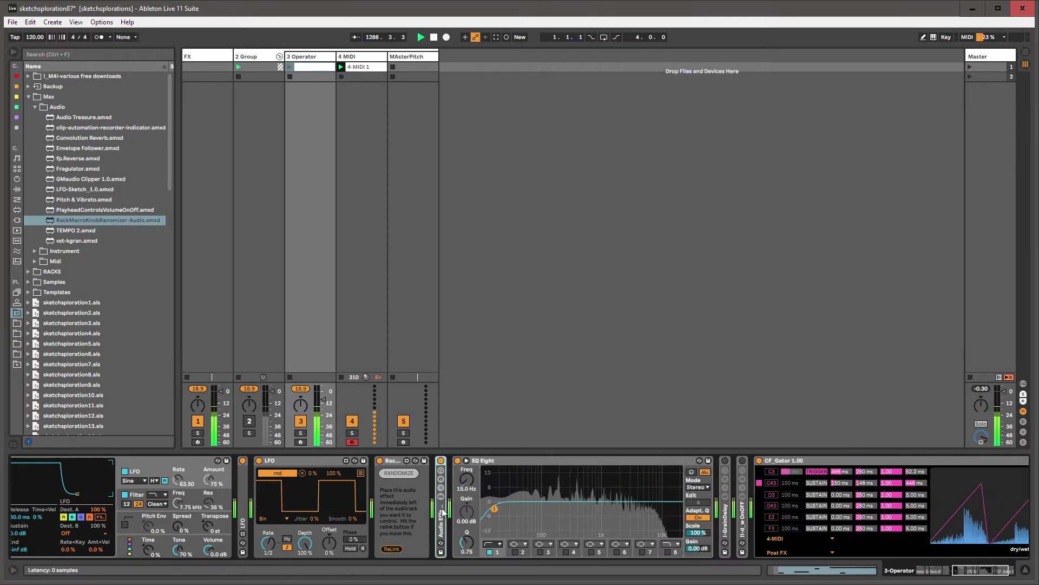
- Look into the I-GrainDelay rack and collapse it again, then expand the d_w OnOFF rack with its Textural Repeater chain
{"action": "double_click", "coordinate": [726, 476]}
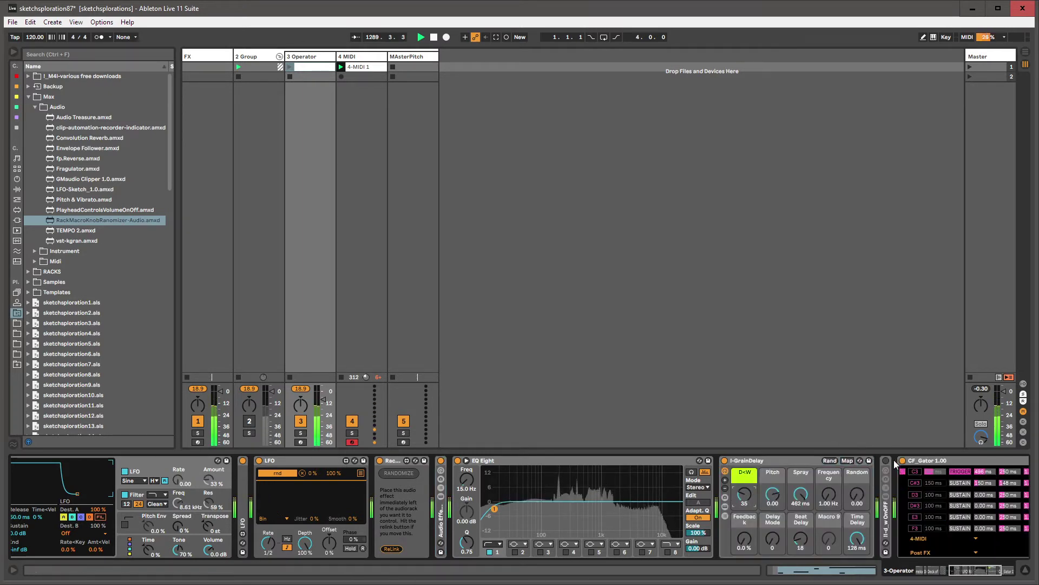
{"action": "double_click", "coordinate": [785, 460]}
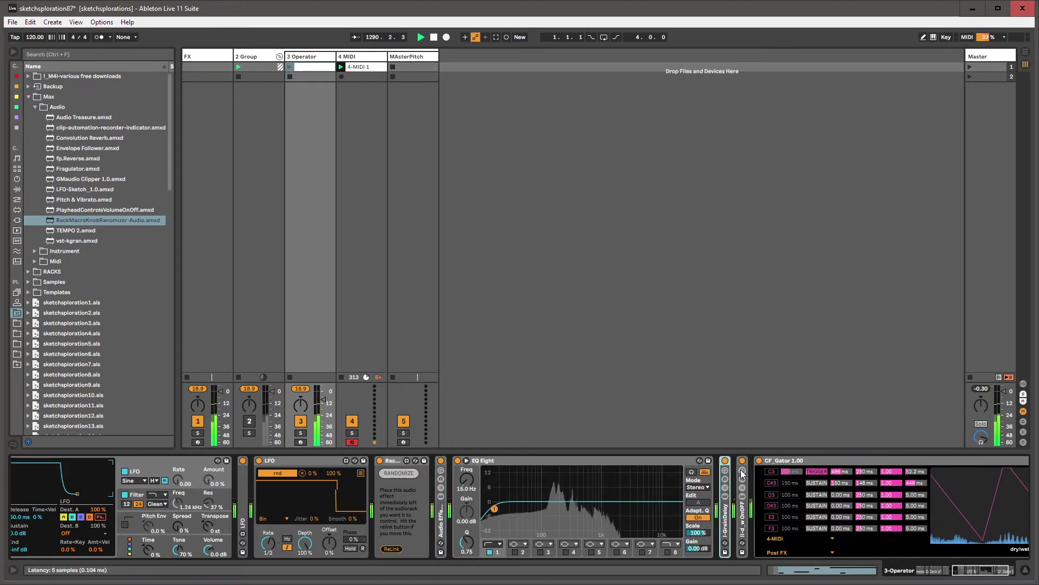
{"action": "double_click", "coordinate": [739, 509]}
{"action": "left_click", "coordinate": [973, 573]}
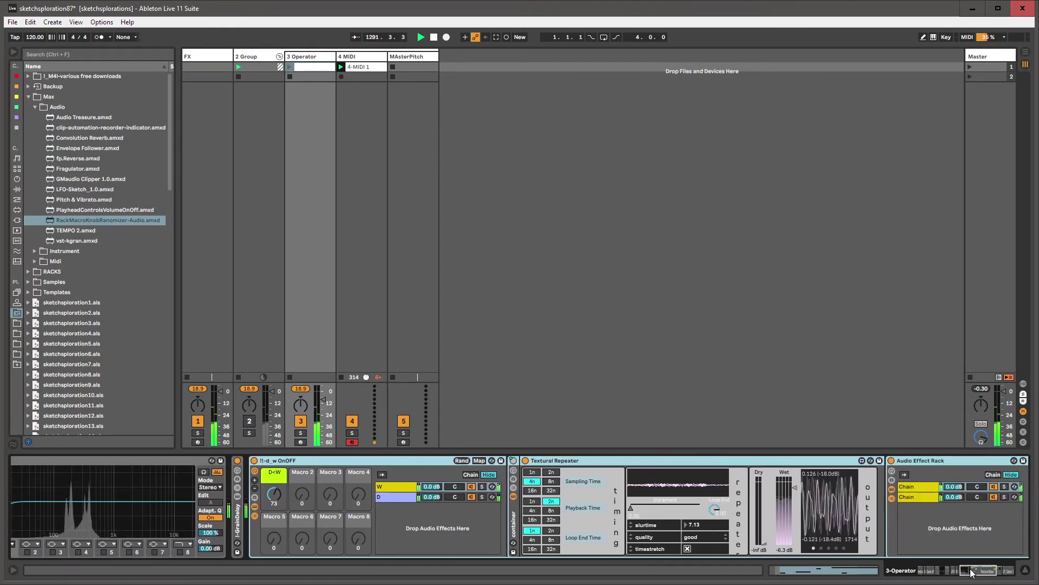
{"action": "left_click", "coordinate": [973, 572]}
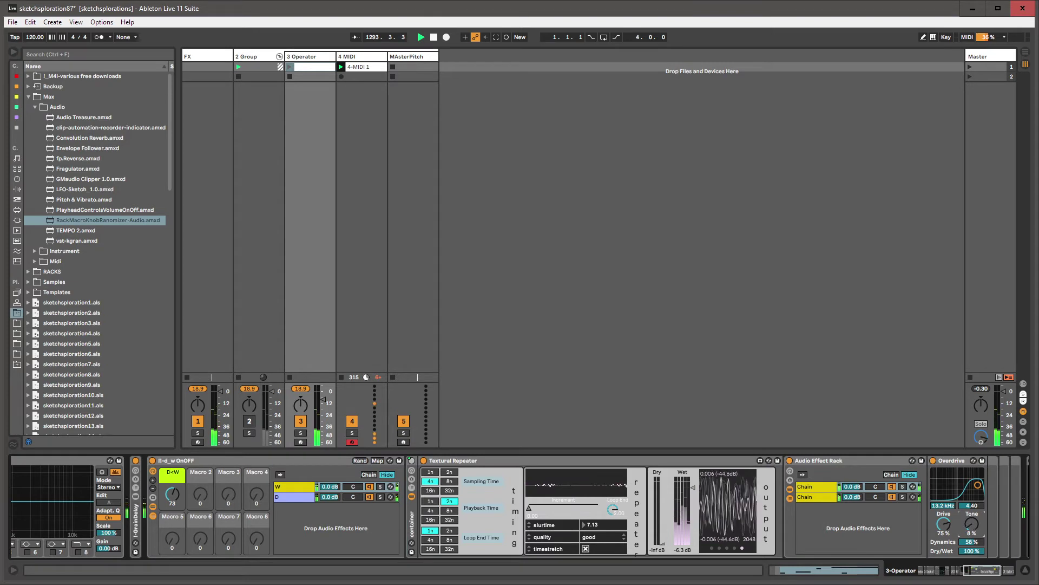
- Rename the first chain of the Audio Effect Rack after Textural Repeater to "high" and move it below the other chain
{"action": "left_click", "coordinate": [819, 486]}
{"action": "key", "text": "ctrl+r"}
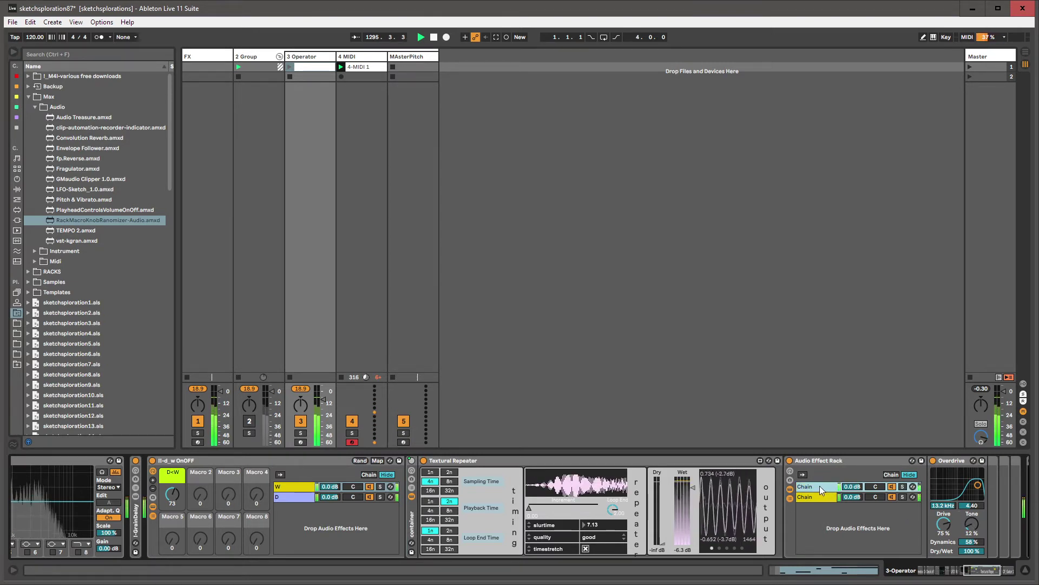
{"action": "type", "text": "high"}
{"action": "key", "text": "Return"}
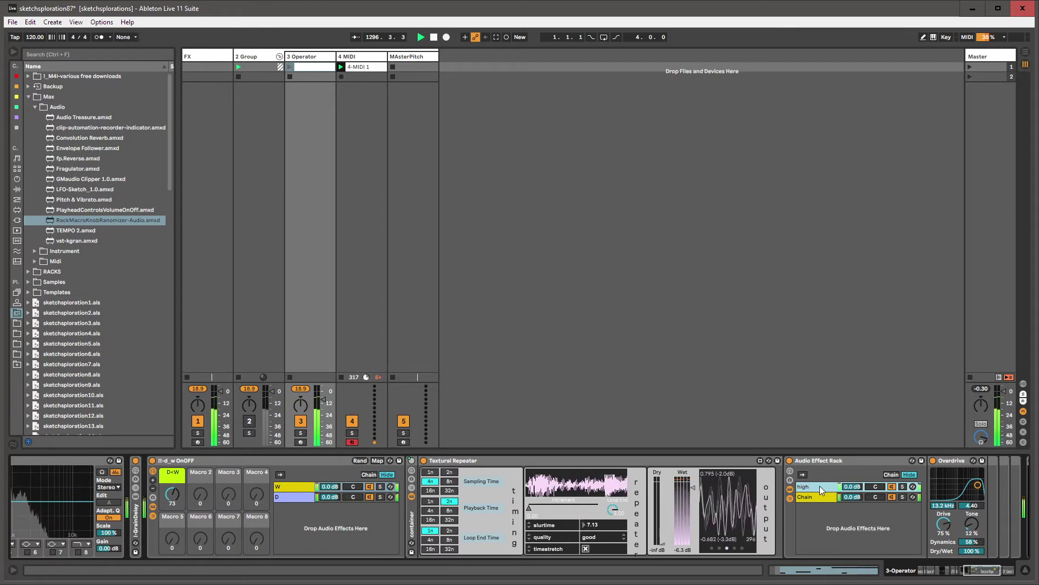
{"action": "left_click_drag", "start_coordinate": [820, 485], "coordinate": [822, 522]}
{"action": "left_click", "coordinate": [995, 574]}
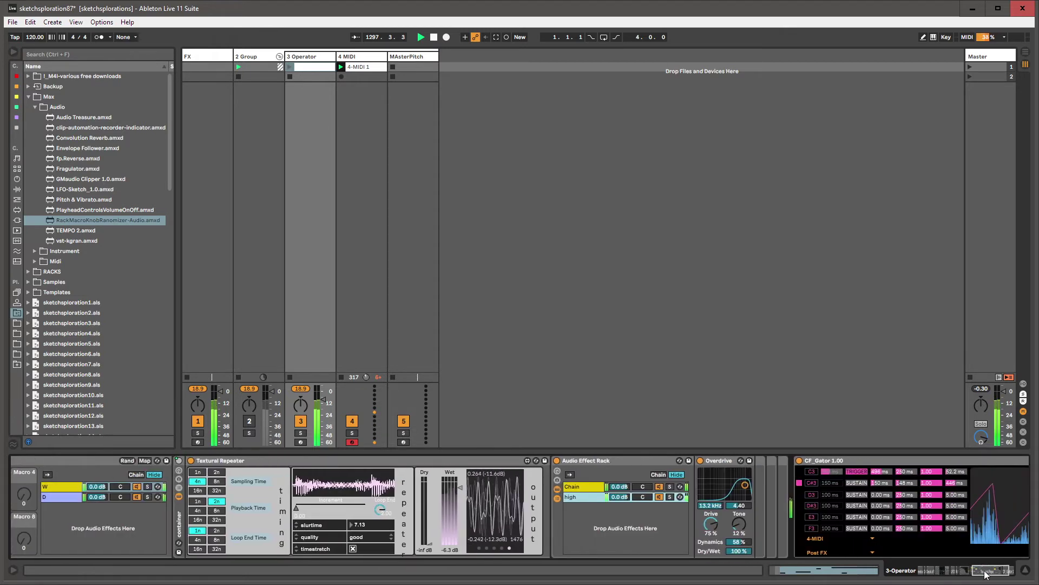
{"action": "left_click_drag", "start_coordinate": [983, 548], "coordinate": [983, 582]}
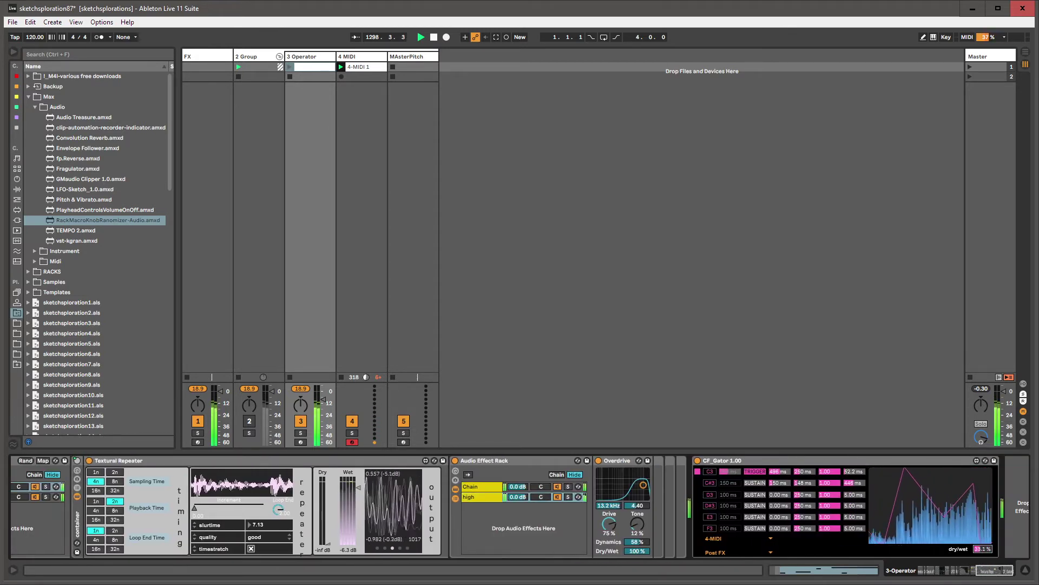
{"action": "left_click", "coordinate": [926, 577]}
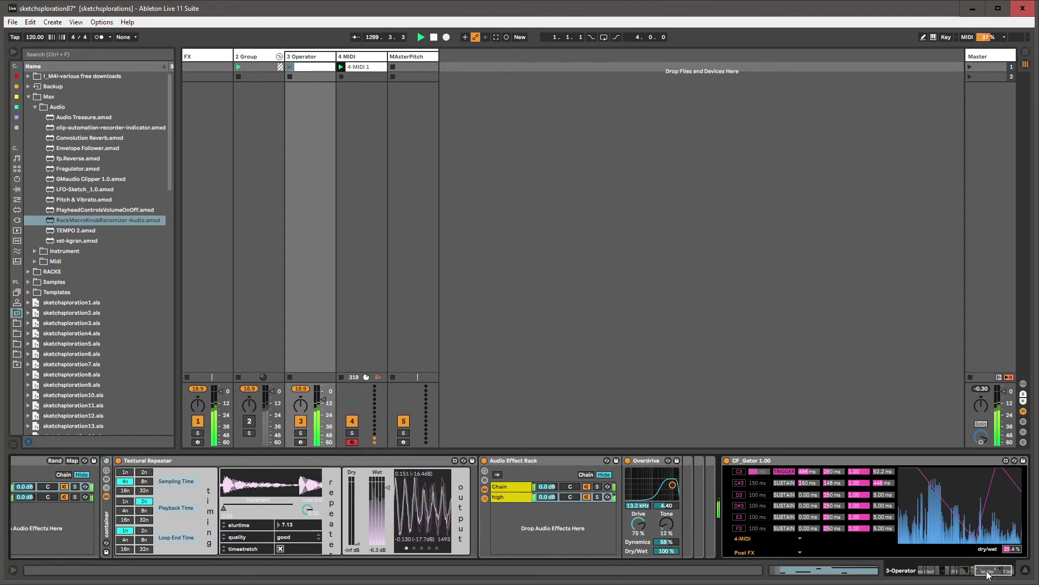
- View the start of the Operator track's device chain, look into the 4 MIDI track, and return to the Operator track
{"action": "mouse_move", "coordinate": [928, 578]}
{"action": "left_mouse_down"}
{"action": "mouse_move", "coordinate": [946, 573]}
{"action": "mouse_move", "coordinate": [927, 572]}
{"action": "left_mouse_up"}
{"action": "left_click", "coordinate": [513, 461]}
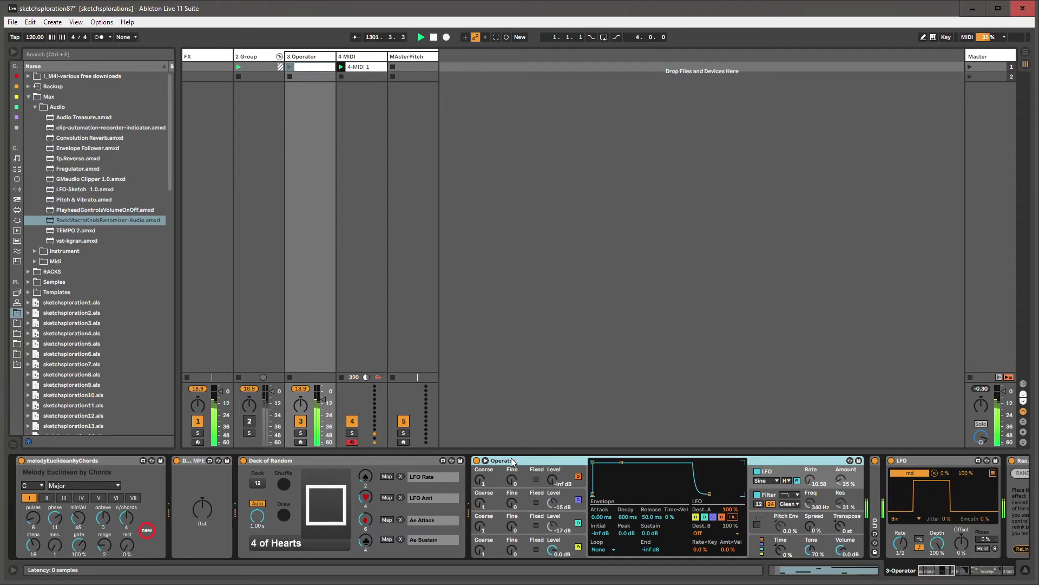
{"action": "left_click", "coordinate": [321, 57]}
{"action": "left_click", "coordinate": [367, 57]}
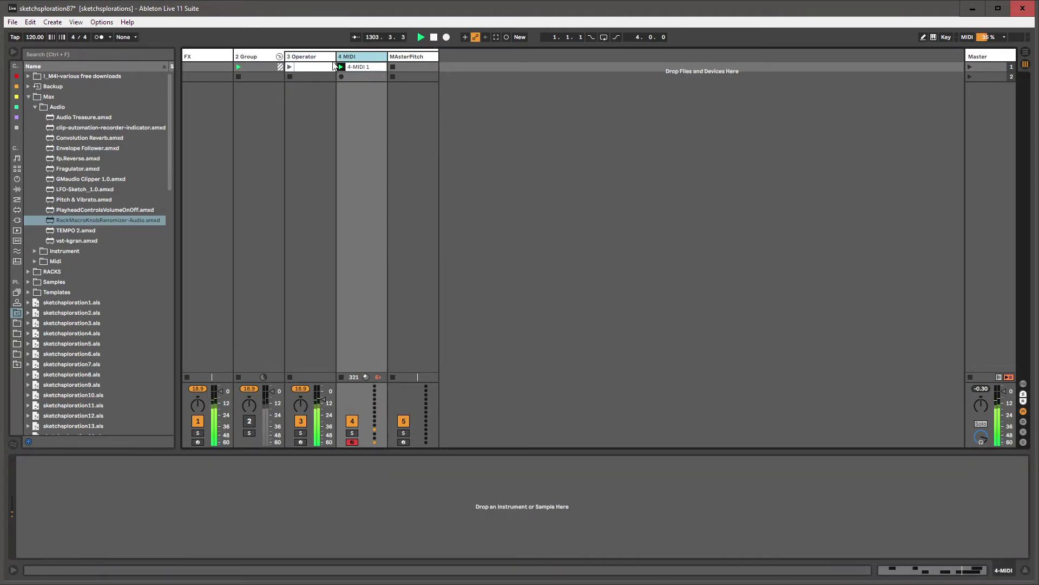
{"action": "left_click", "coordinate": [300, 57]}
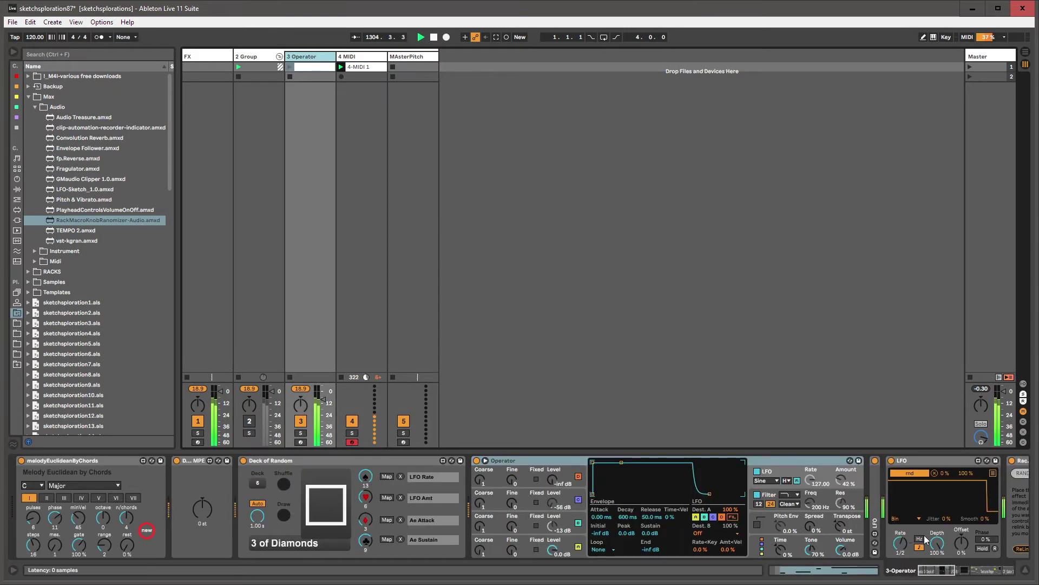
- Deactivate CF_Gator at the end of the Operator chain and reactivate it to compare the sound
{"action": "left_click", "coordinate": [928, 569]}
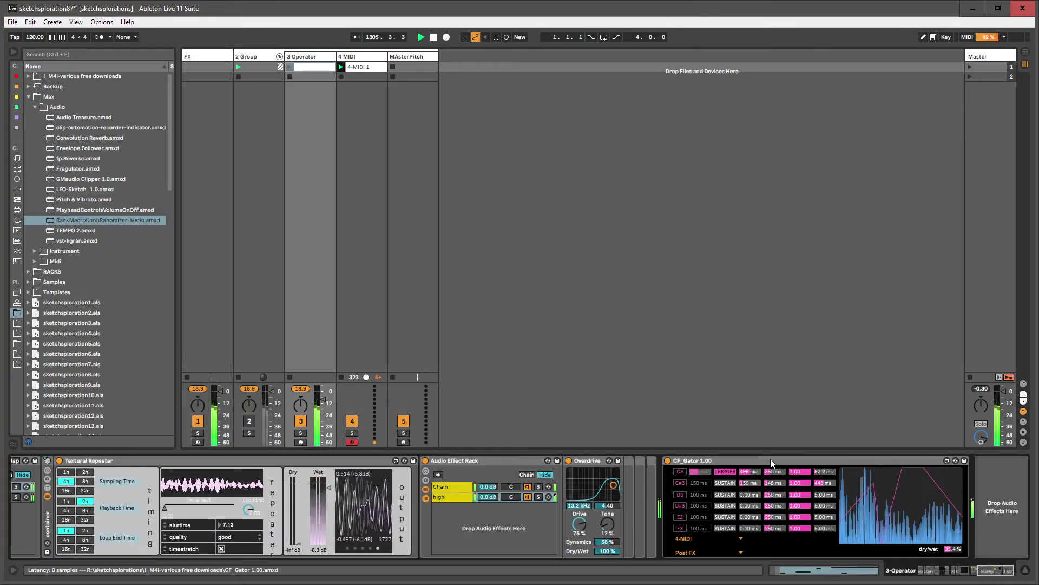
{"action": "key", "text": "0"}
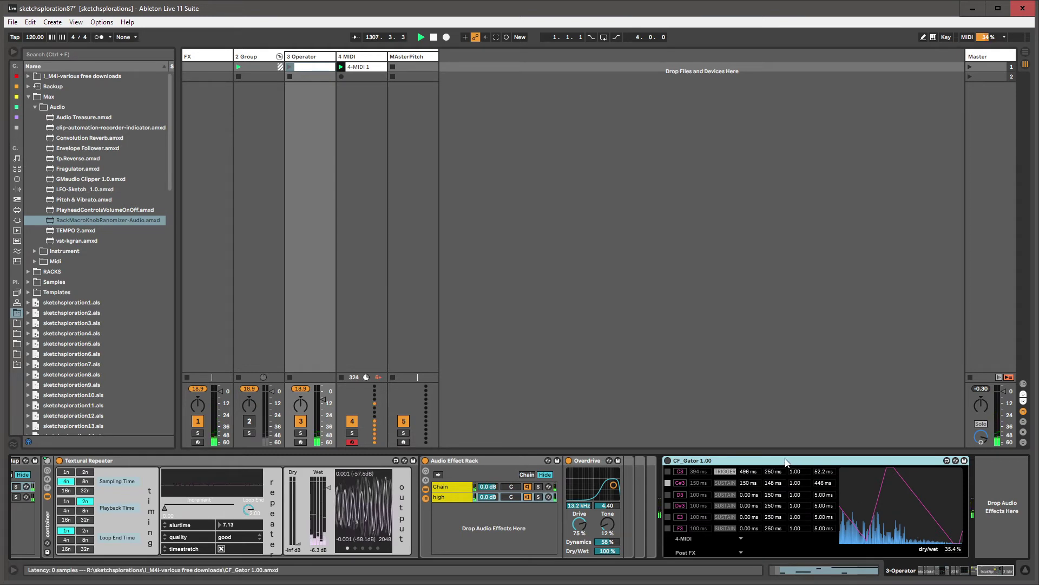
{"action": "key", "text": "0"}
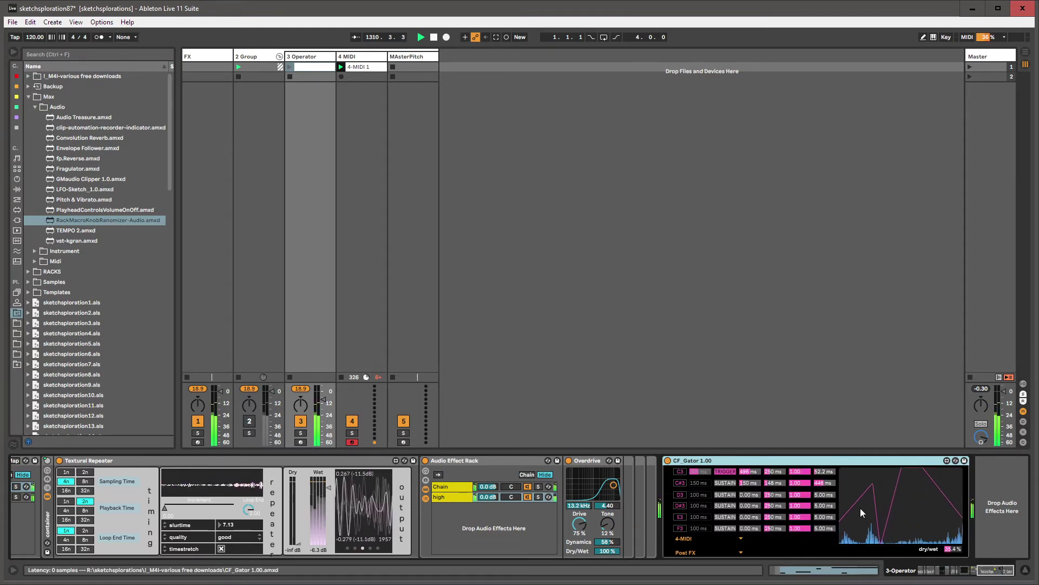
- Lower the Operator track's volume slightly and delete the Deck of Random device from its chain
{"action": "left_click_drag", "start_coordinate": [1001, 581], "coordinate": [944, 580]}
{"action": "double_click", "coordinate": [366, 461]}
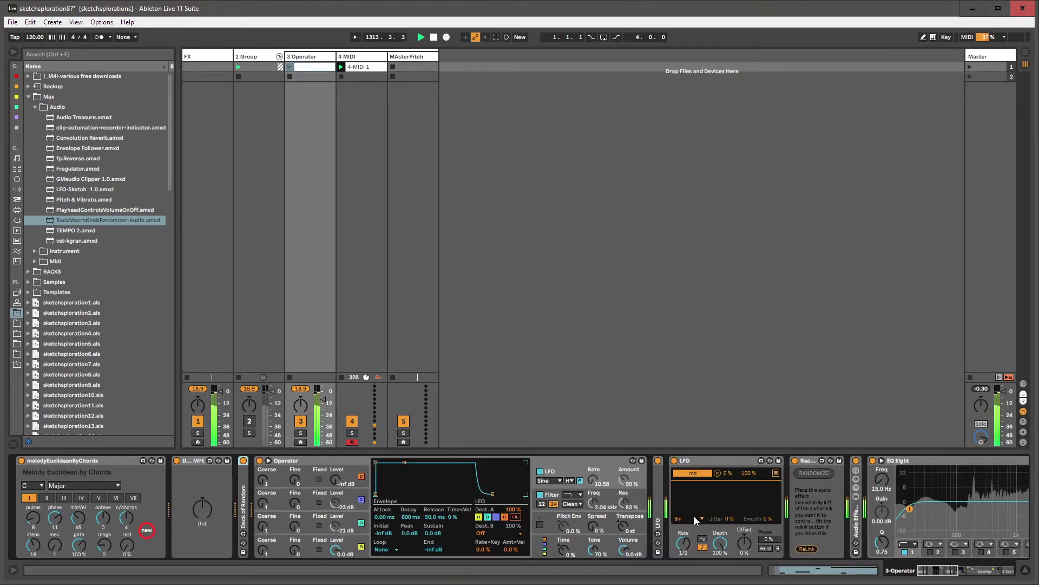
{"action": "double_click", "coordinate": [245, 473]}
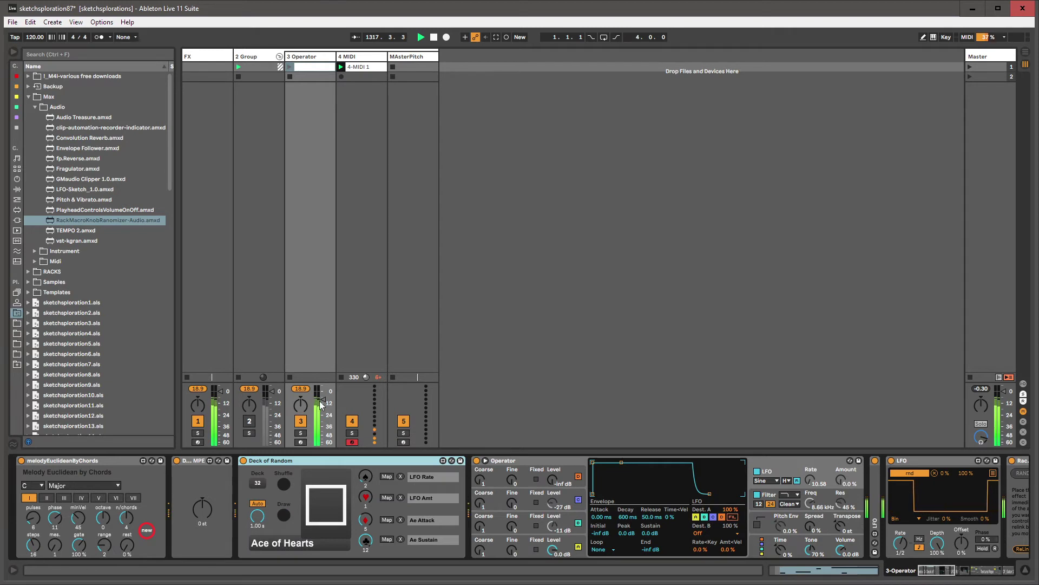
{"action": "left_click_drag", "start_coordinate": [321, 405], "coordinate": [323, 407]}
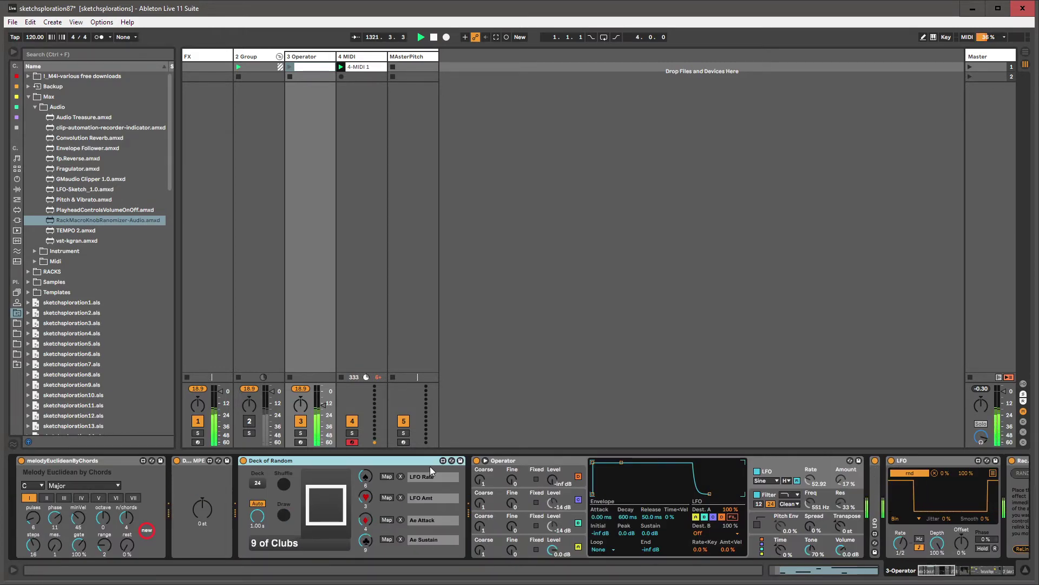
{"action": "key", "text": "Delete"}
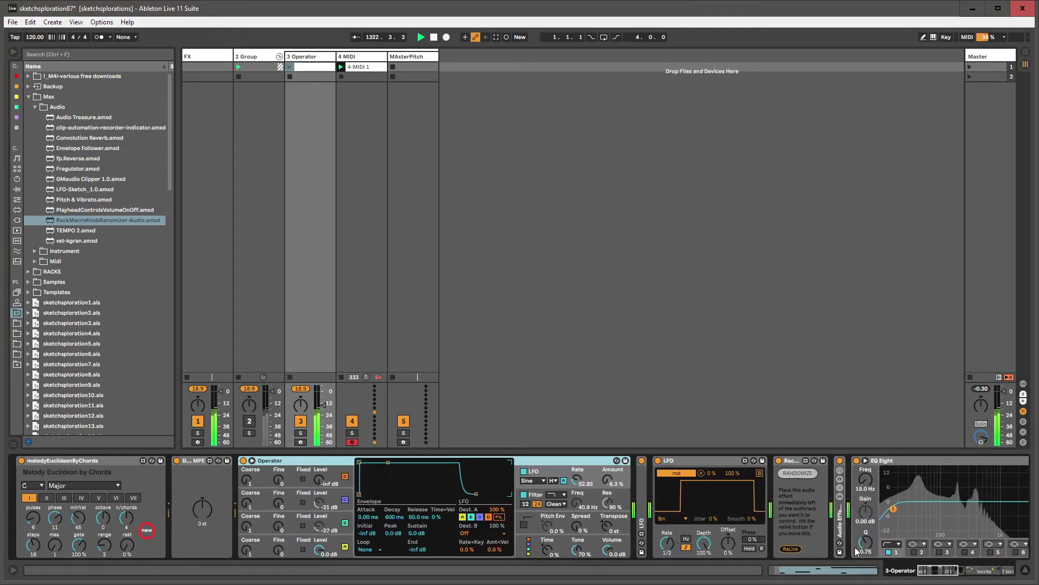
- Expand the folded Audio Effect Rack holding FUNCTION and duplicate it together with its macro randomizer
{"action": "left_click_drag", "start_coordinate": [935, 578], "coordinate": [943, 579]}
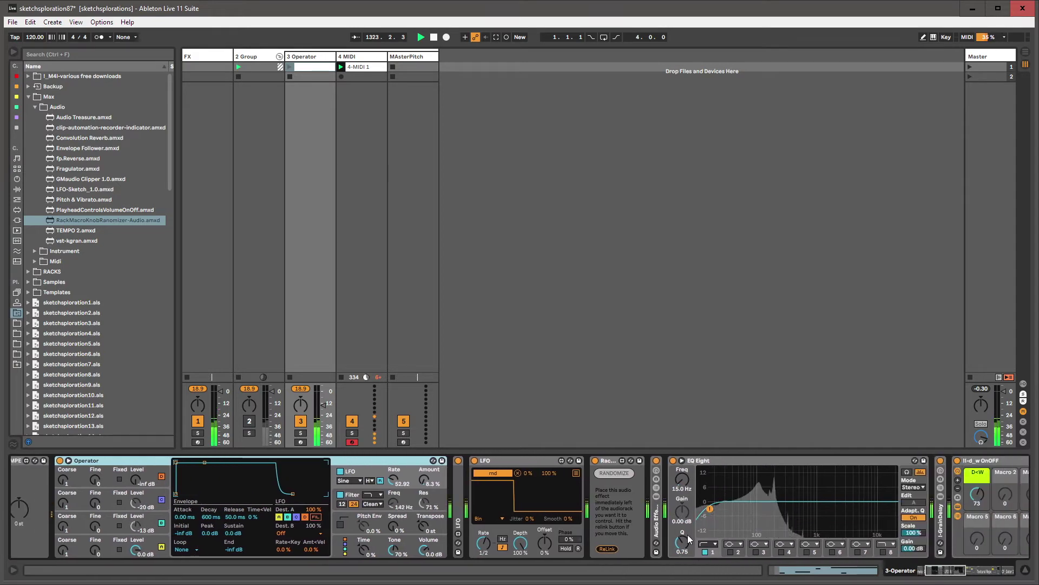
{"action": "left_click", "coordinate": [659, 521]}
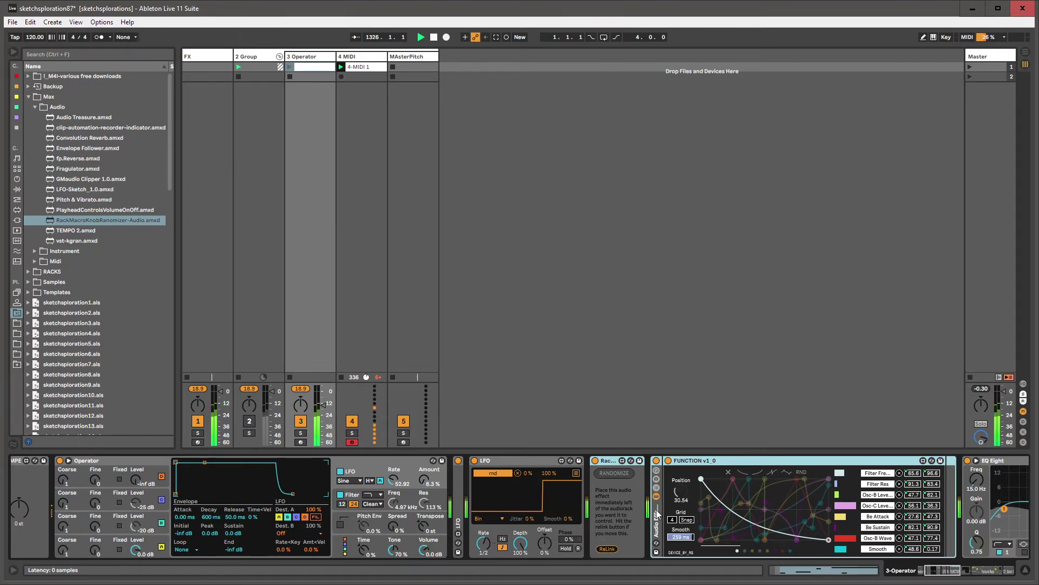
{"action": "key", "text": "ctrl+d"}
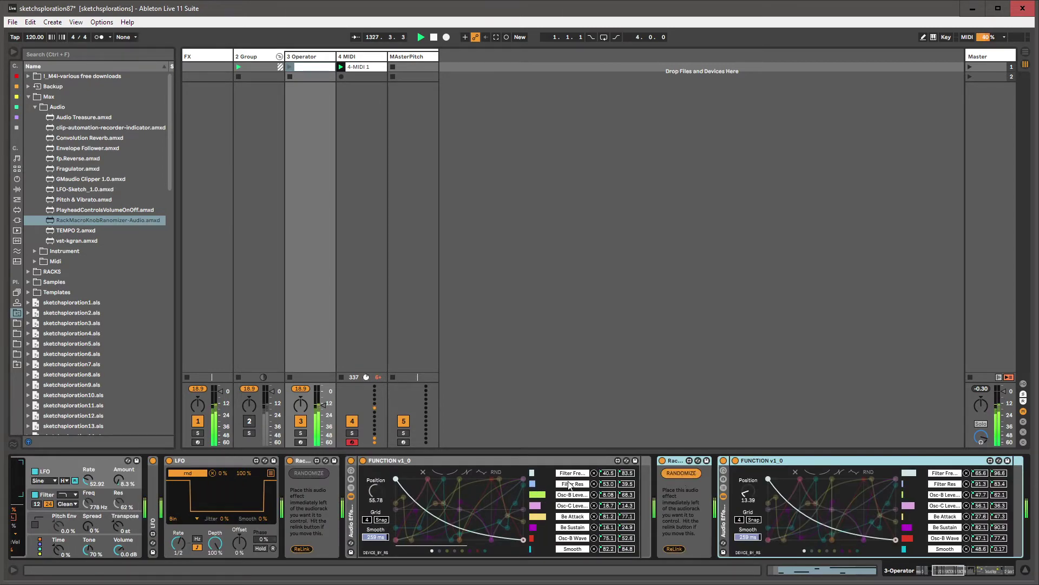
- Map the rnd LFO's second output to the duplicated randomizer's Randomize control
{"action": "left_click", "coordinate": [271, 473]}
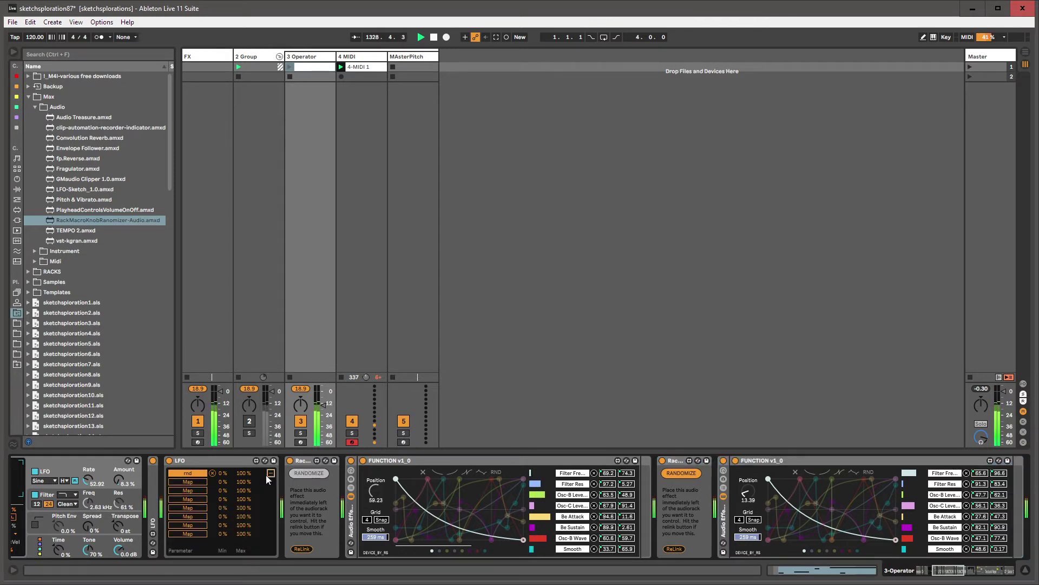
{"action": "left_click", "coordinate": [196, 484]}
{"action": "left_click", "coordinate": [671, 473]}
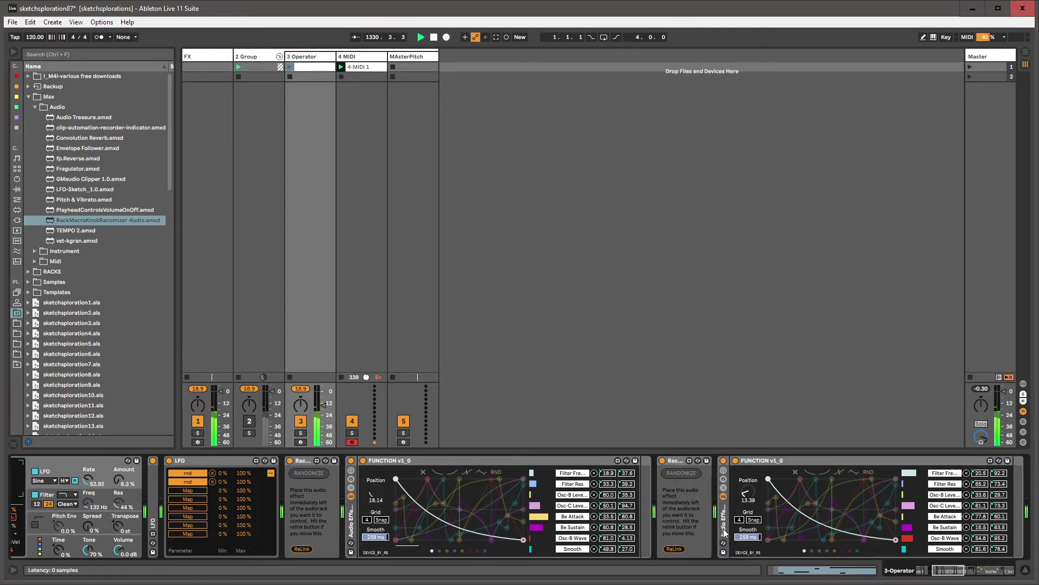
- Check the duplicated rack's macros, set the second FUNCTION's Position to 25.98, and clear all eight of its output mappings
{"action": "left_click", "coordinate": [724, 472]}
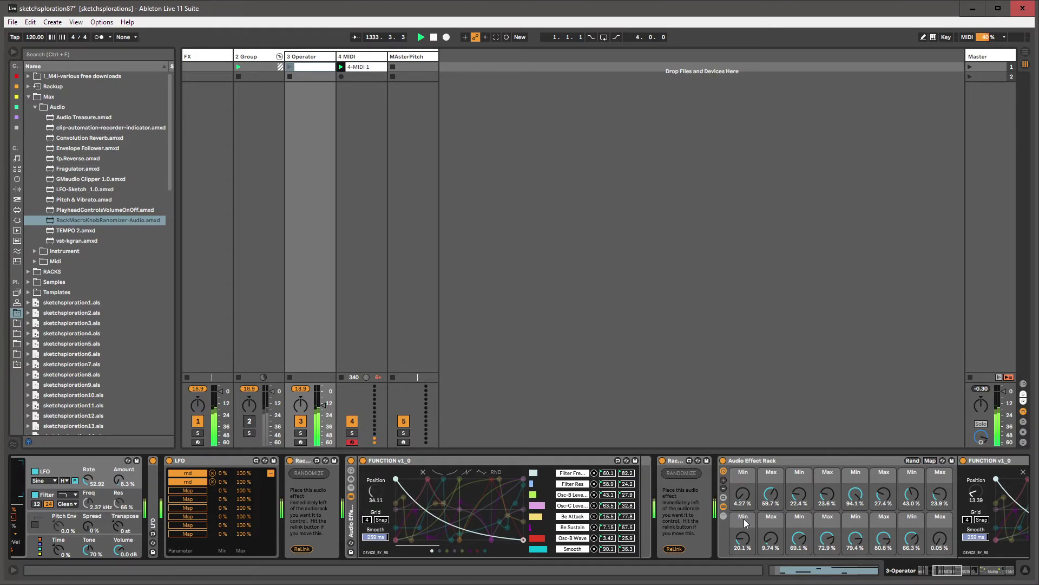
{"action": "left_click", "coordinate": [724, 472]}
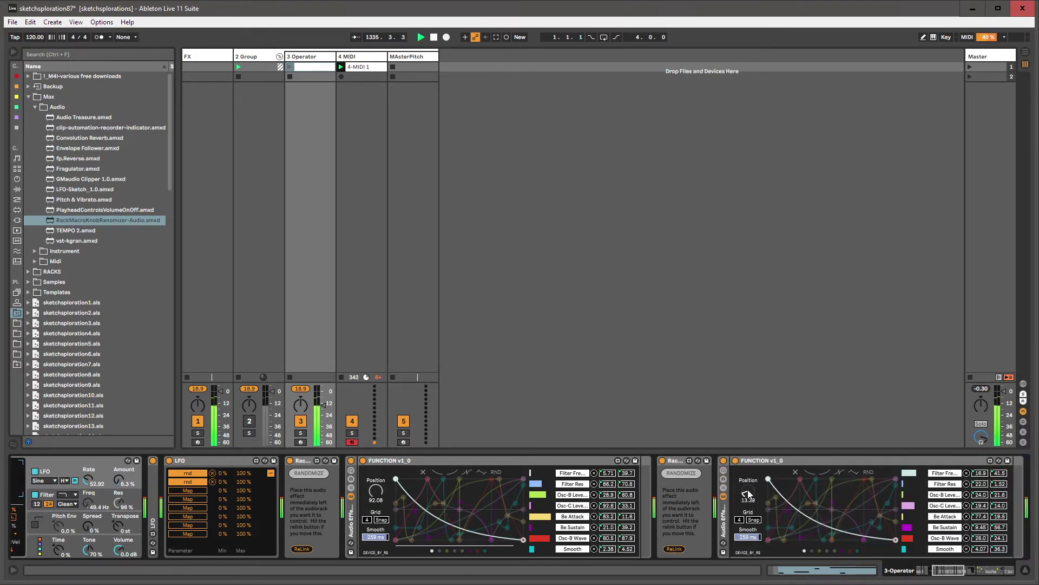
{"action": "left_click", "coordinate": [748, 493]}
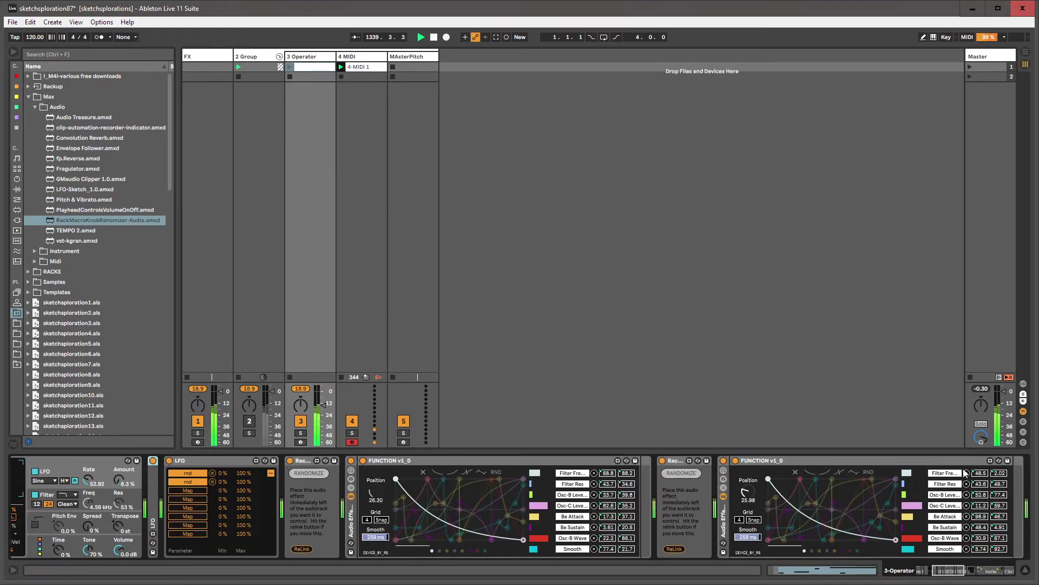
{"action": "left_click", "coordinate": [967, 484]}
{"action": "left_click", "coordinate": [967, 506]}
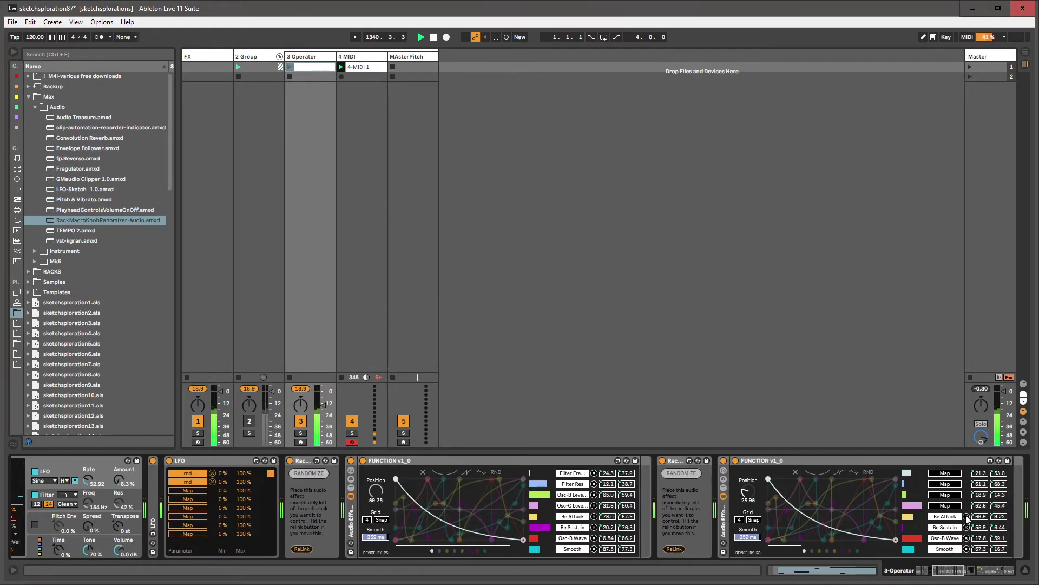
{"action": "left_click", "coordinate": [968, 548]}
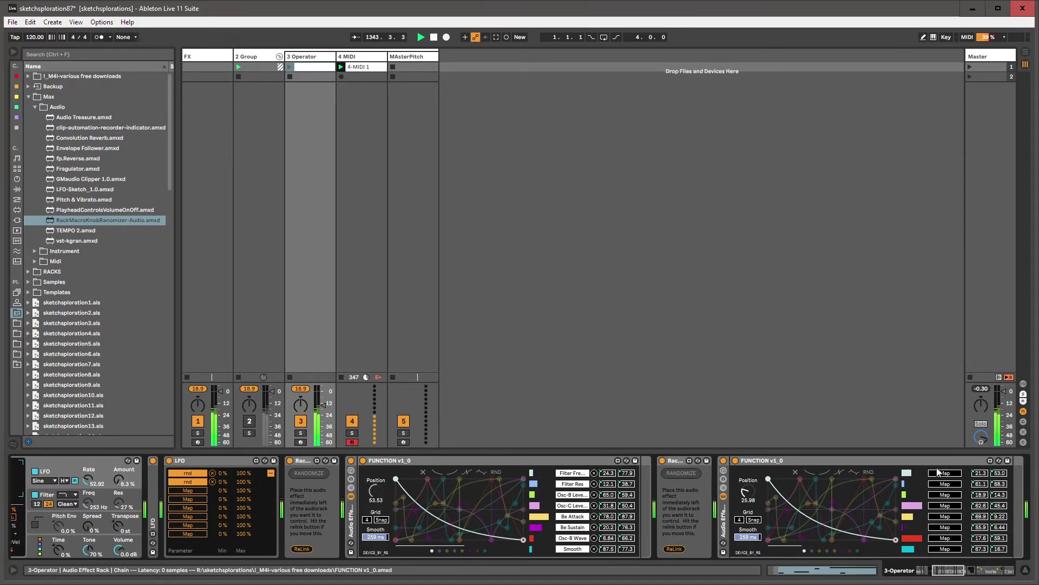
- Map the second FUNCTION's first three outputs to Operator's LFO Rate, Operator's LFO Amount and the first FUNCTION's Smooth time
{"action": "left_click", "coordinate": [927, 572]}
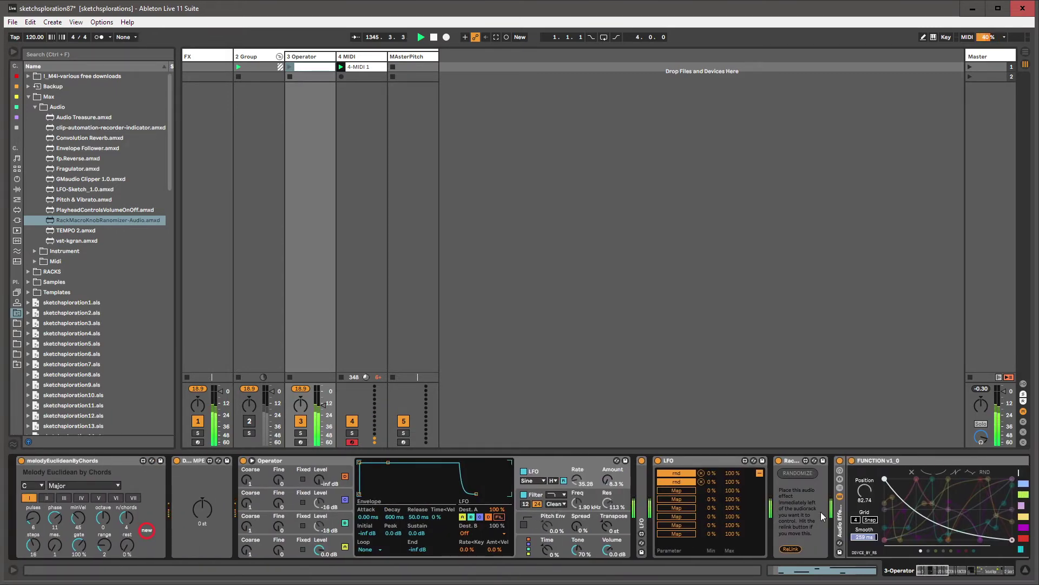
{"action": "left_click_drag", "start_coordinate": [933, 574], "coordinate": [909, 574]}
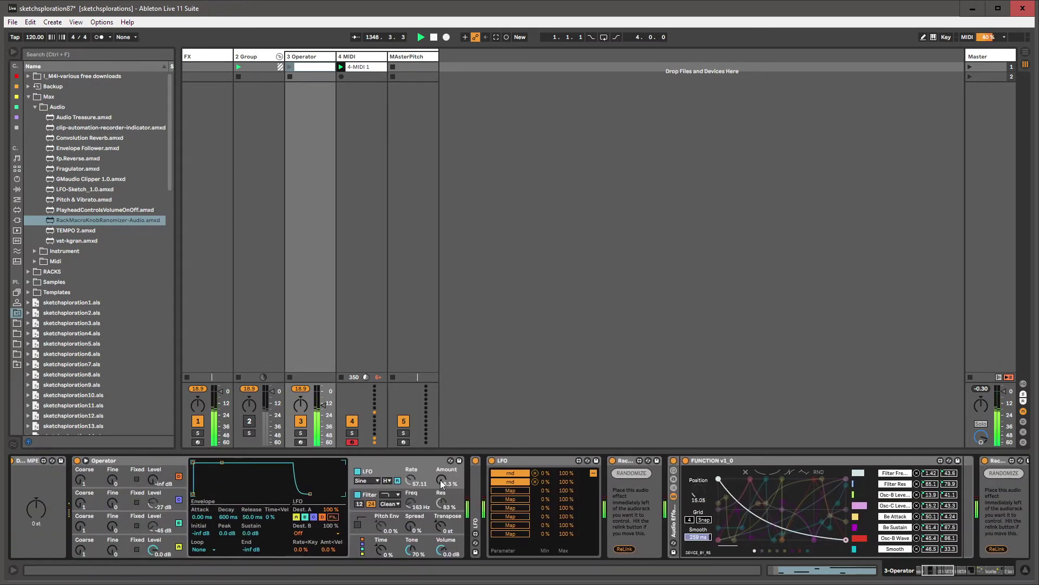
{"action": "scroll", "coordinate": [856, 520], "scroll_direction": "down", "scroll_amount": 8}
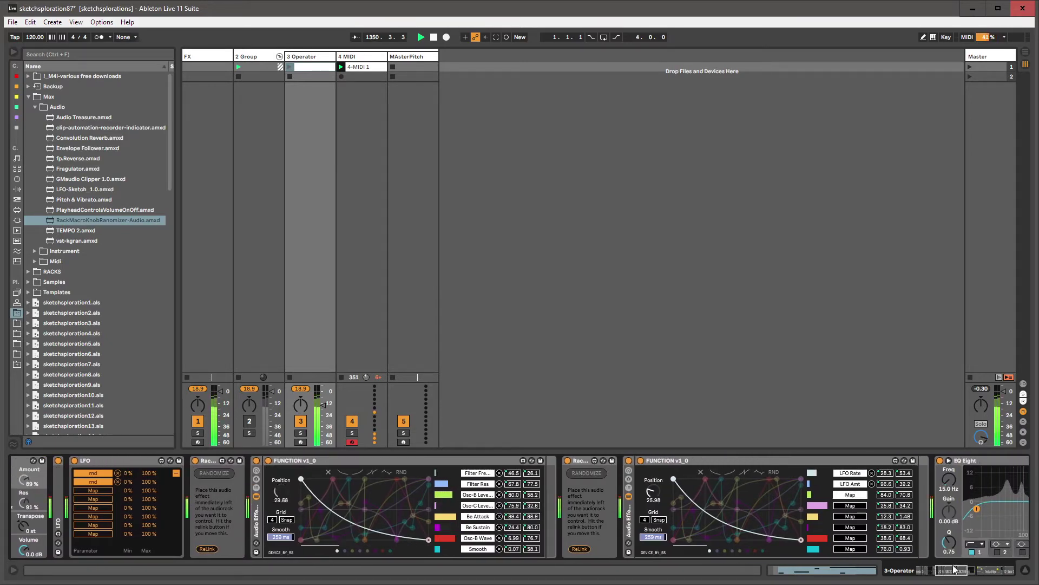
{"action": "left_click_drag", "start_coordinate": [961, 573], "coordinate": [946, 574]}
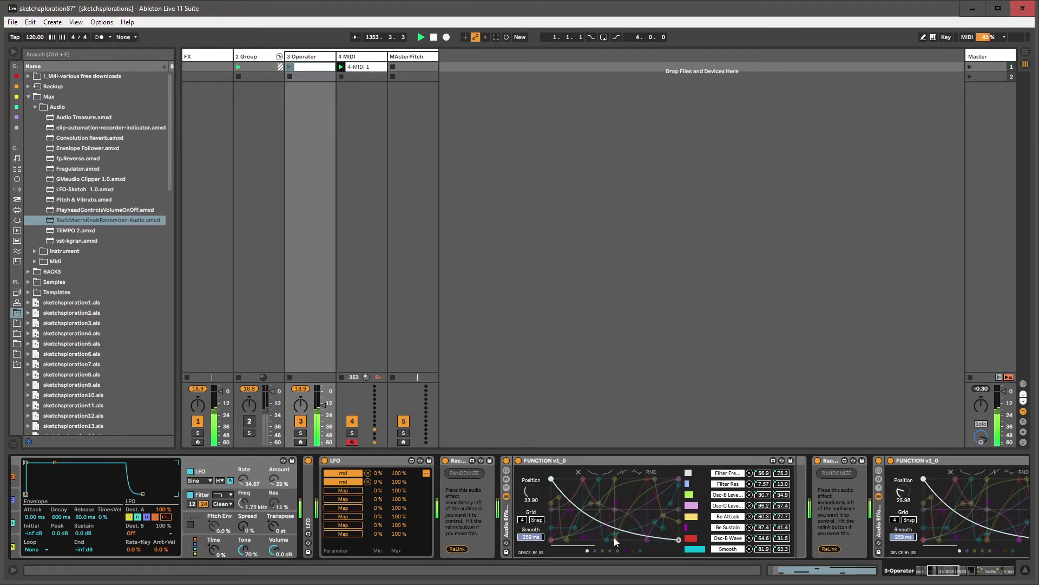
{"action": "left_click", "coordinate": [530, 537]}
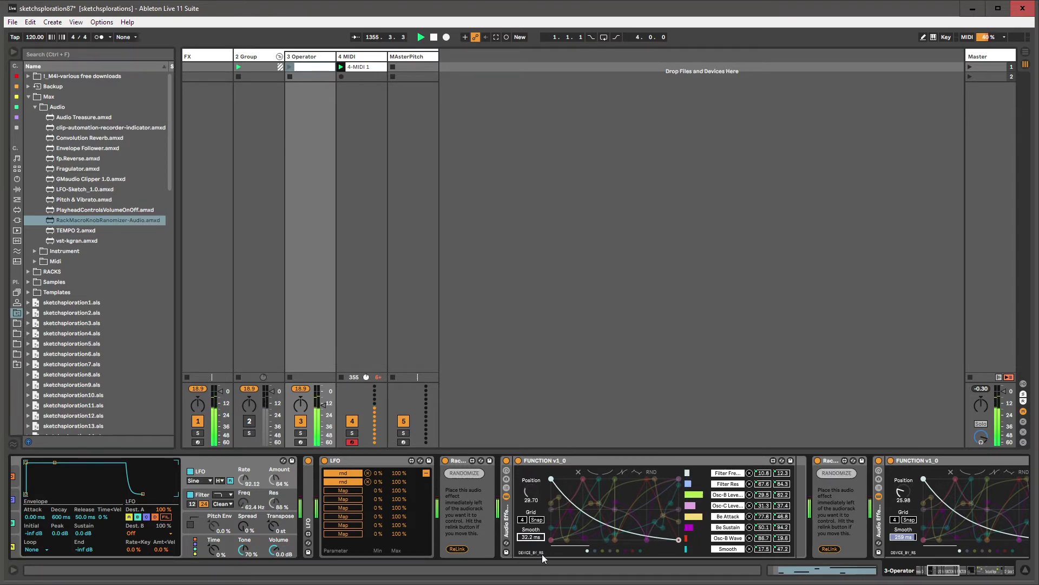
- Set the d_w OnOFF rack's D<W macro to 21 and hide the rack's chains and devices
{"action": "left_click", "coordinate": [977, 575]}
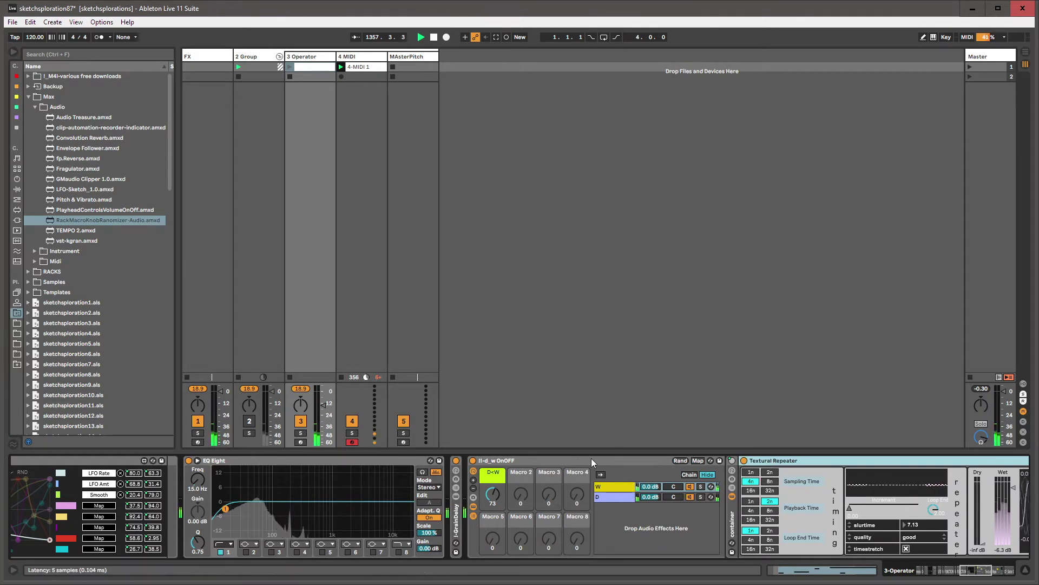
{"action": "left_click", "coordinate": [505, 470]}
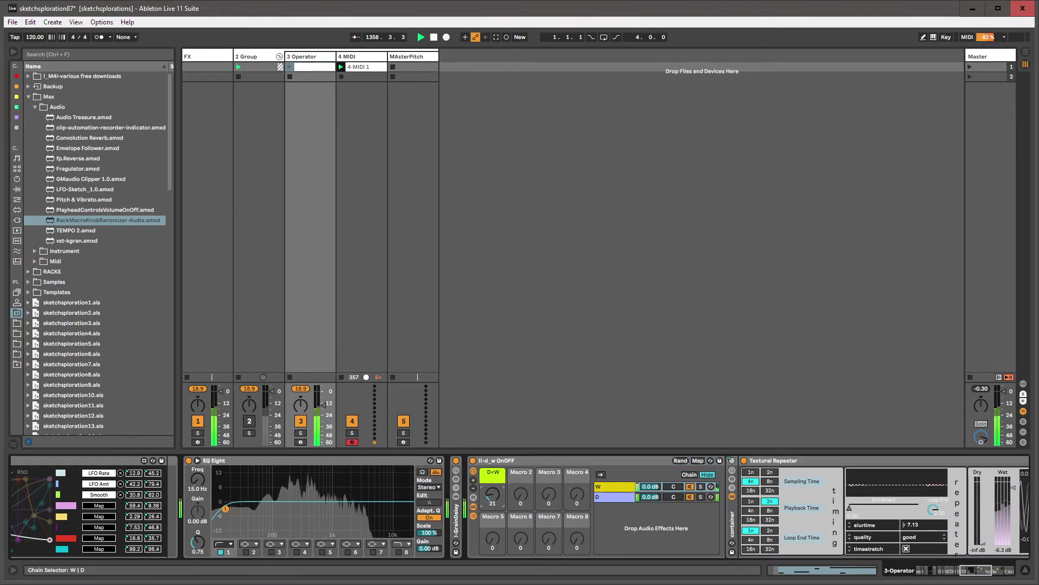
{"action": "left_click", "coordinate": [473, 497]}
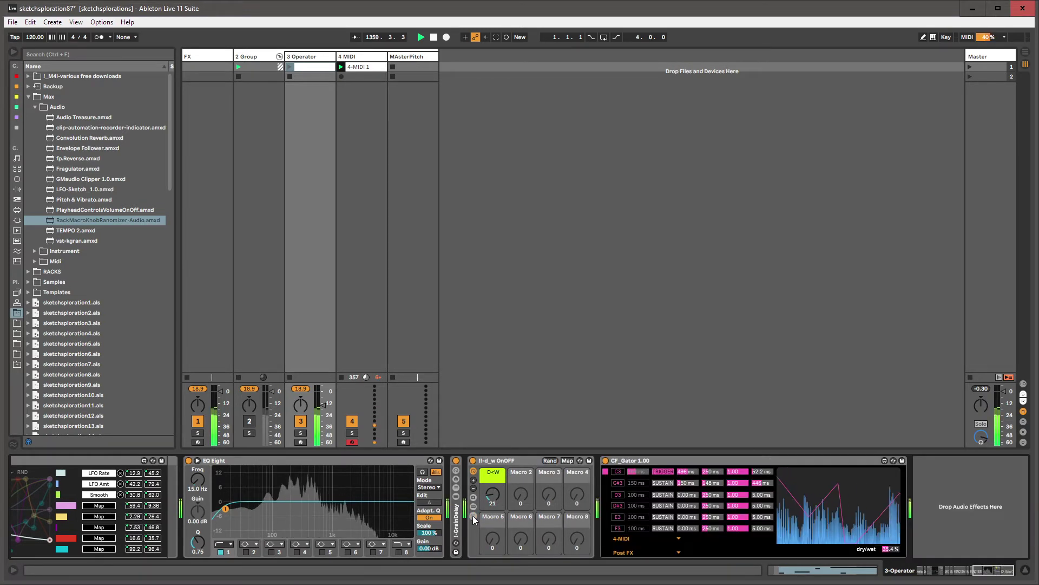
- Switch off and delete CF_Gator from the Operator chain, and delete the 4 MIDI track
{"action": "left_click", "coordinate": [606, 460]}
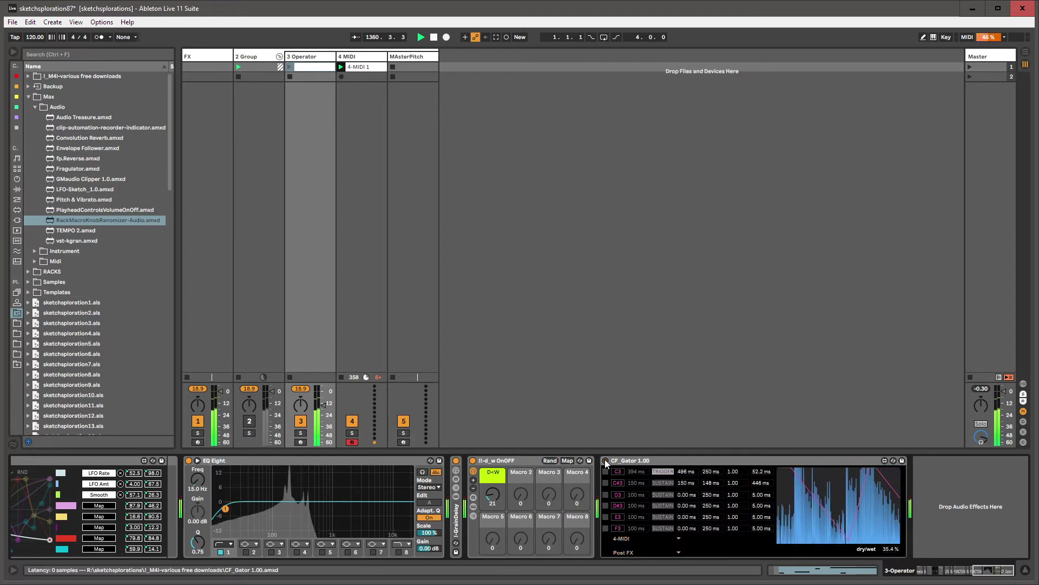
{"action": "left_click", "coordinate": [607, 460]}
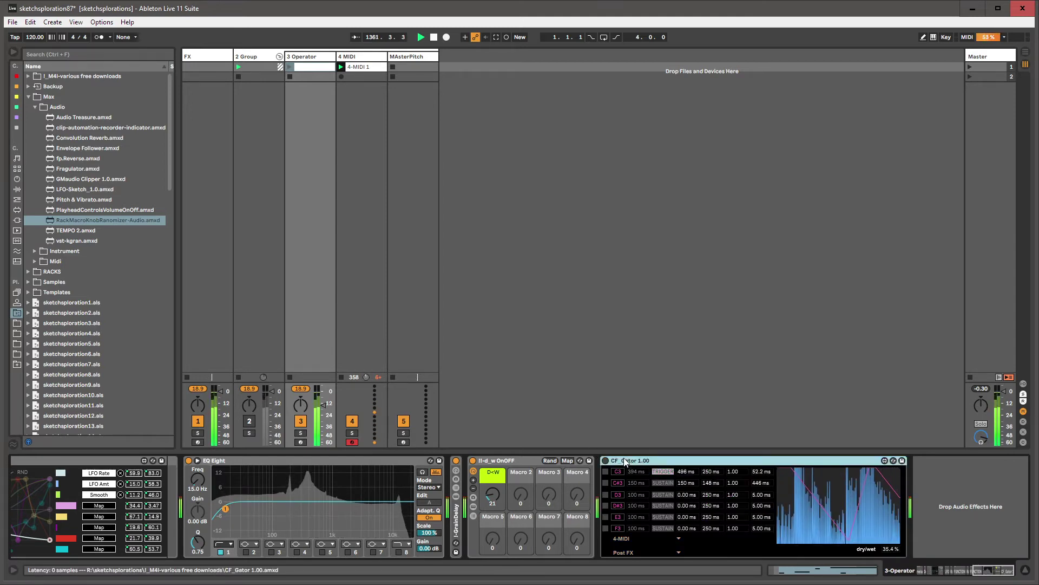
{"action": "key", "text": "Delete"}
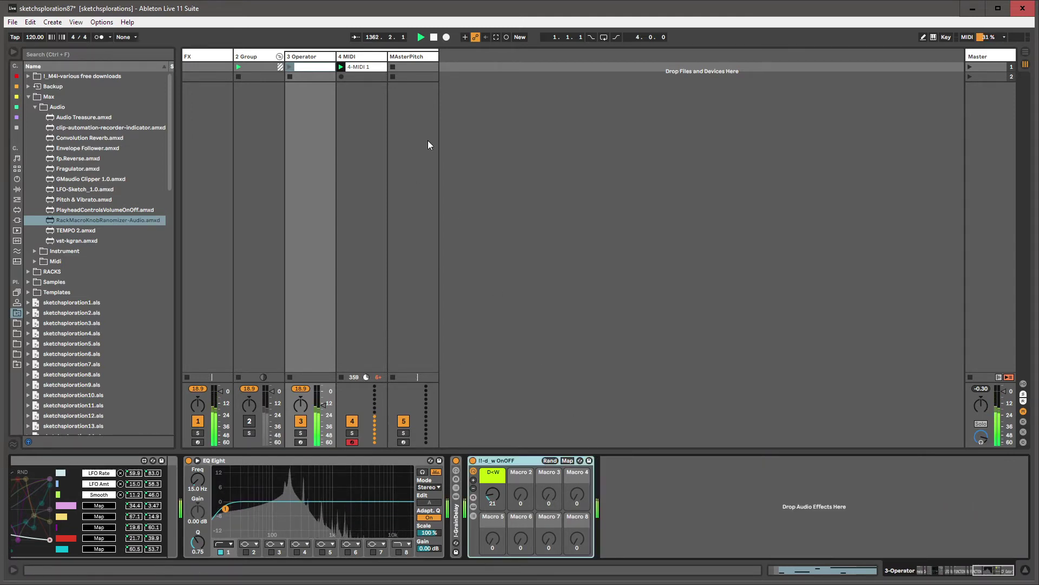
{"action": "left_click", "coordinate": [381, 57]}
{"action": "key", "text": "Delete"}
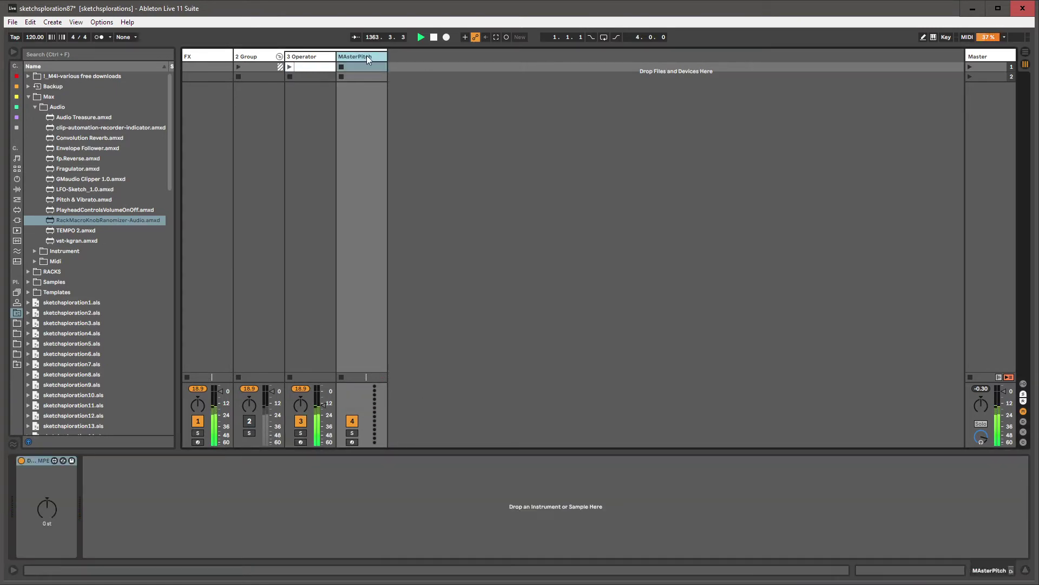
- Set the MAsterPitch track's pitch device to +1 st and return to the FUNCTION devices on the Operator track
{"action": "left_click", "coordinate": [355, 69]}
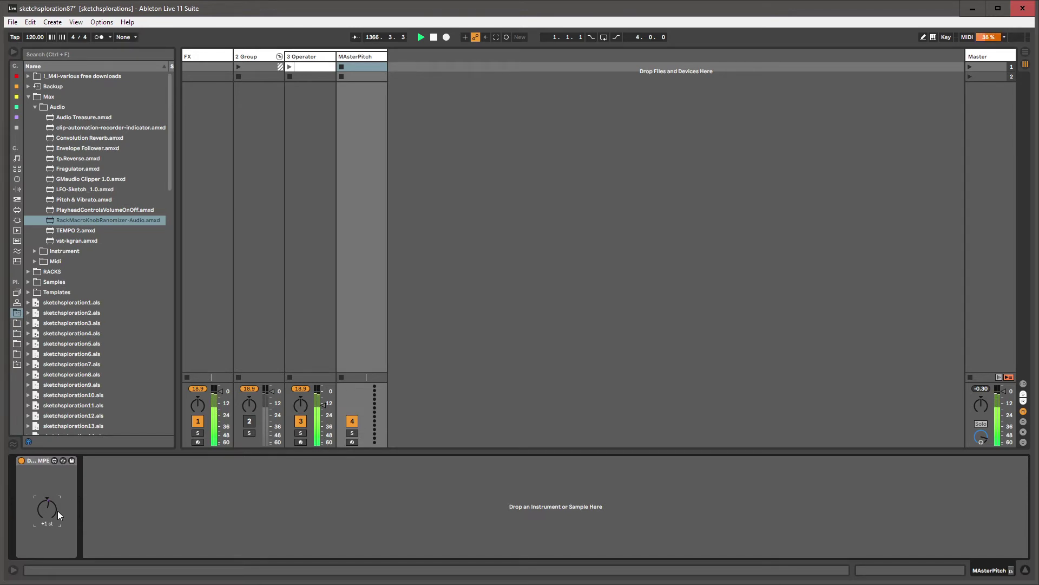
{"action": "left_click", "coordinate": [307, 66]}
{"action": "left_click", "coordinate": [308, 56]}
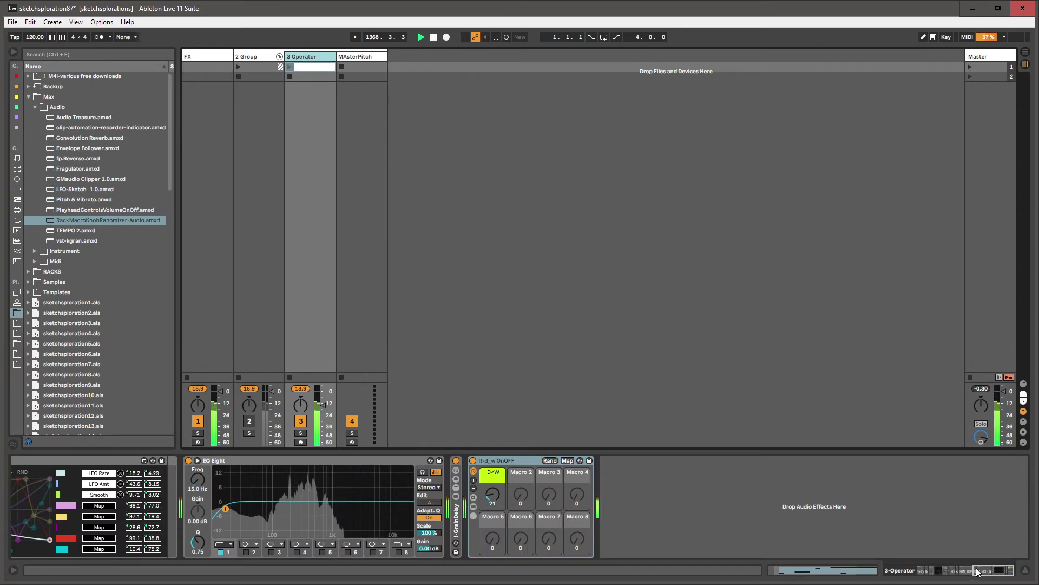
{"action": "left_click_drag", "start_coordinate": [978, 571], "coordinate": [965, 575]}
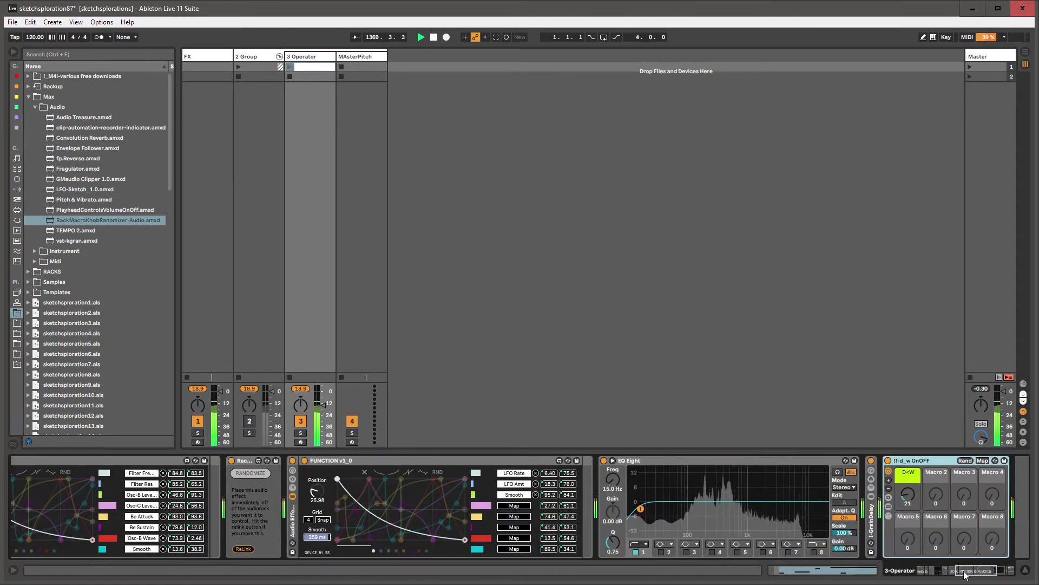
- Unfold the GrainDelay rack and show the d_w OnOFF rack's chains and the W chain's devices
{"action": "scroll", "coordinate": [677, 518], "scroll_direction": "down", "scroll_amount": 4}
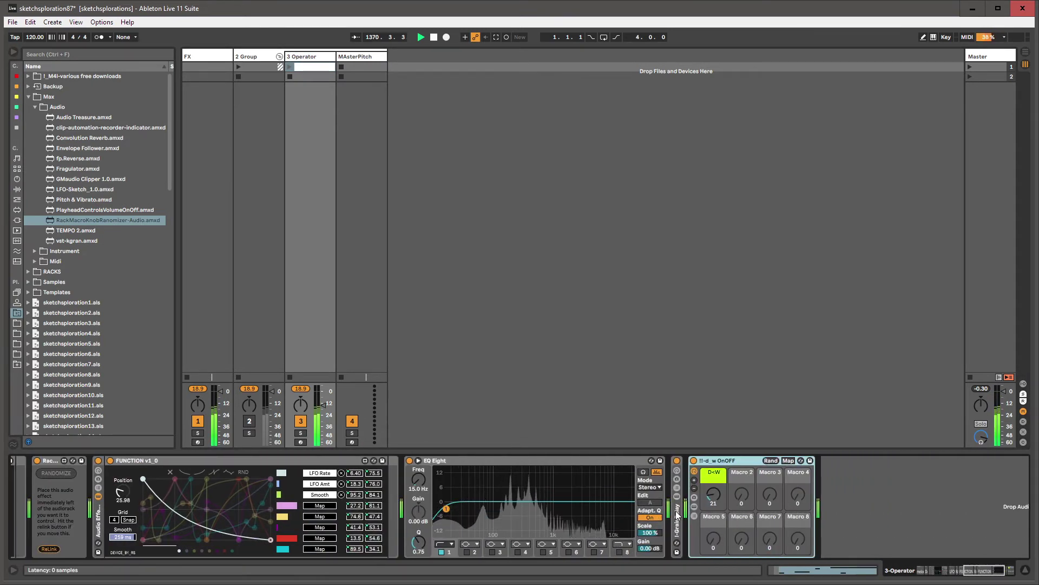
{"action": "double_click", "coordinate": [677, 515]}
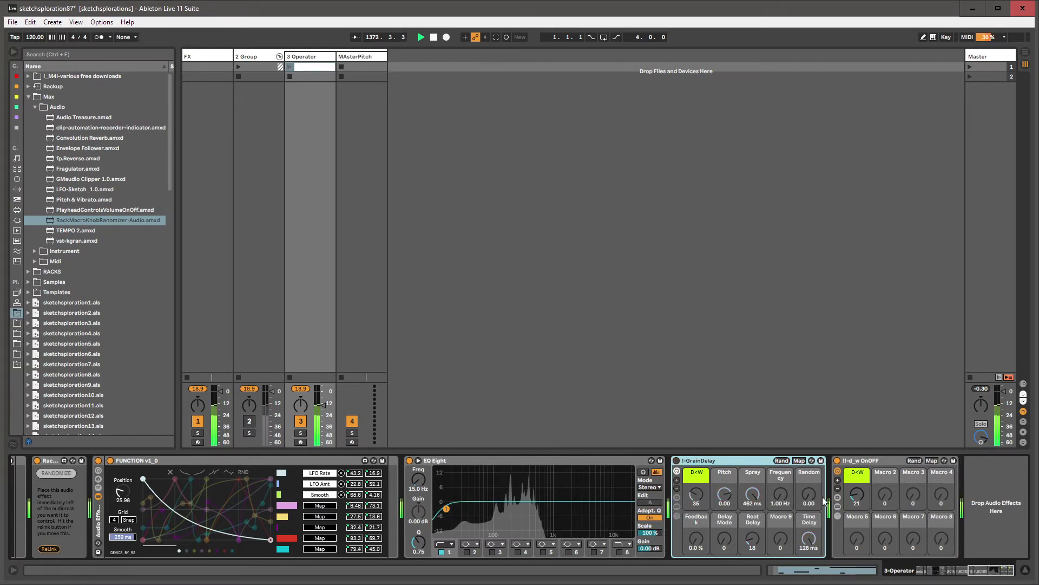
{"action": "left_click", "coordinate": [837, 515]}
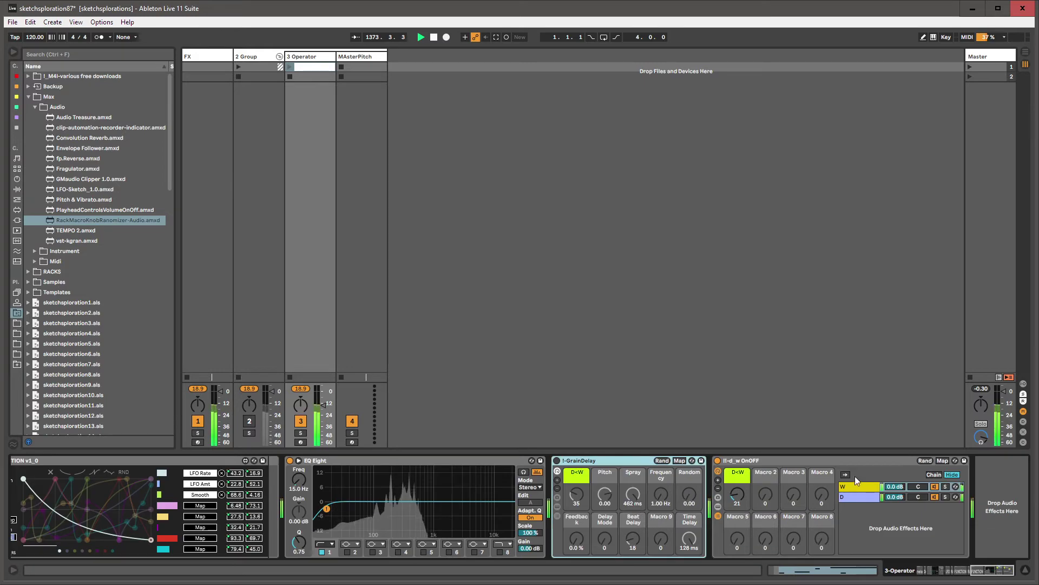
{"action": "left_click", "coordinate": [855, 572]}
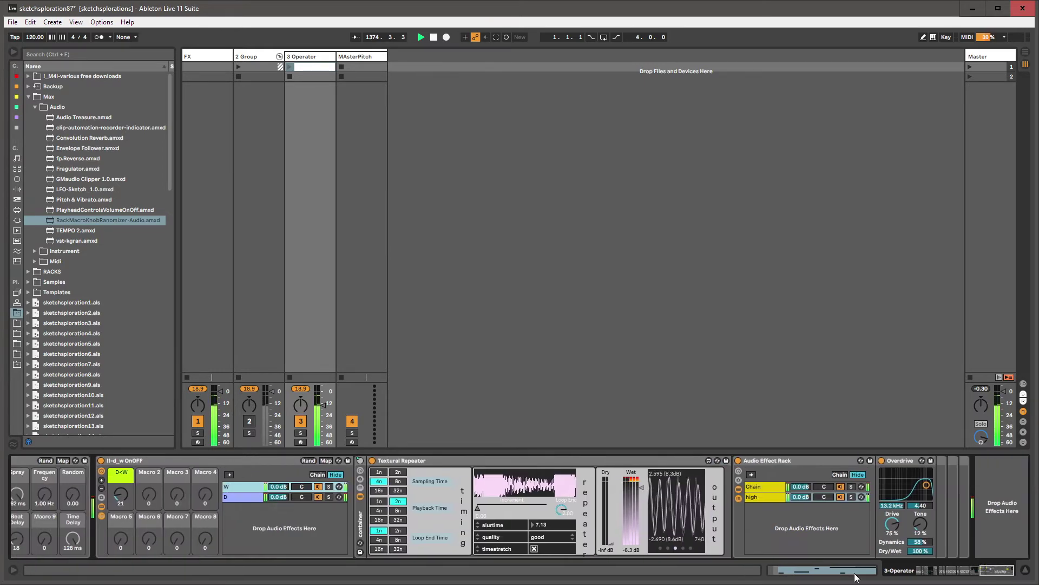
{"action": "left_click_drag", "start_coordinate": [999, 574], "coordinate": [909, 580]}
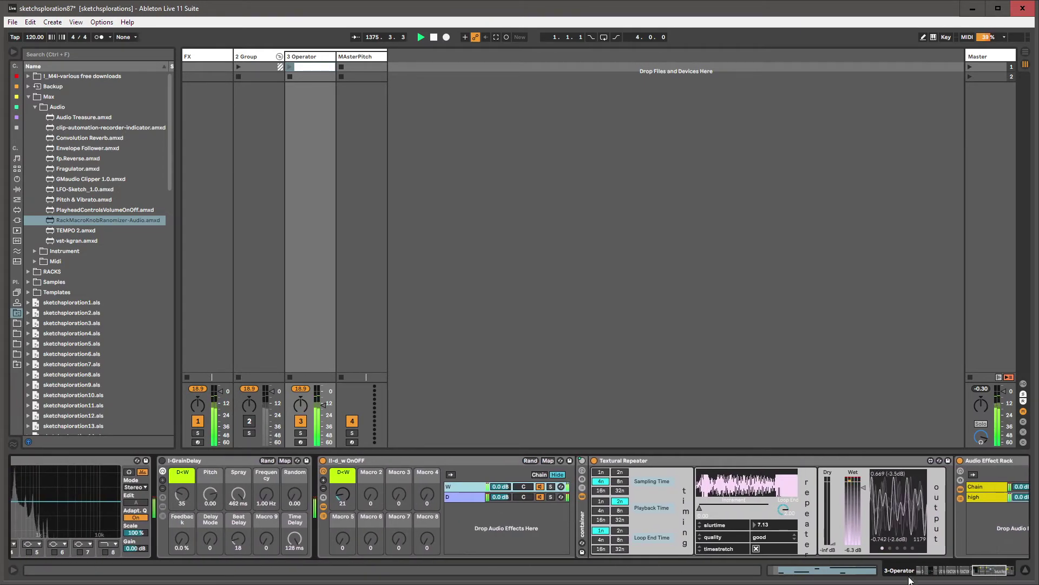
{"action": "left_click", "coordinate": [988, 576]}
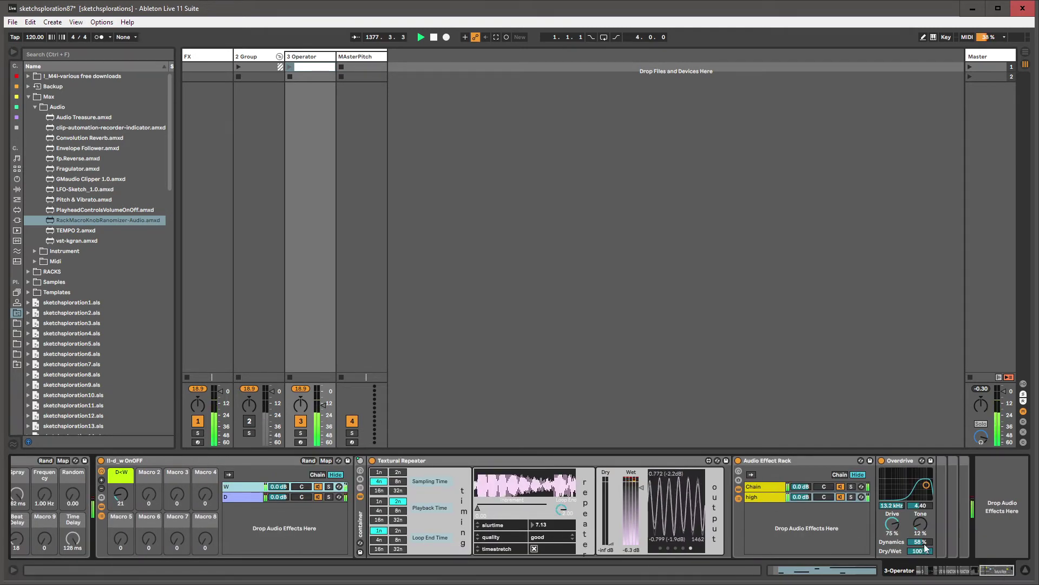
- In the nested Audio Effect Rack's Chain, set Overdrive to 65.9 Hz with bandwidth 7.41 and drive 22 %
{"action": "left_click", "coordinate": [771, 499]}
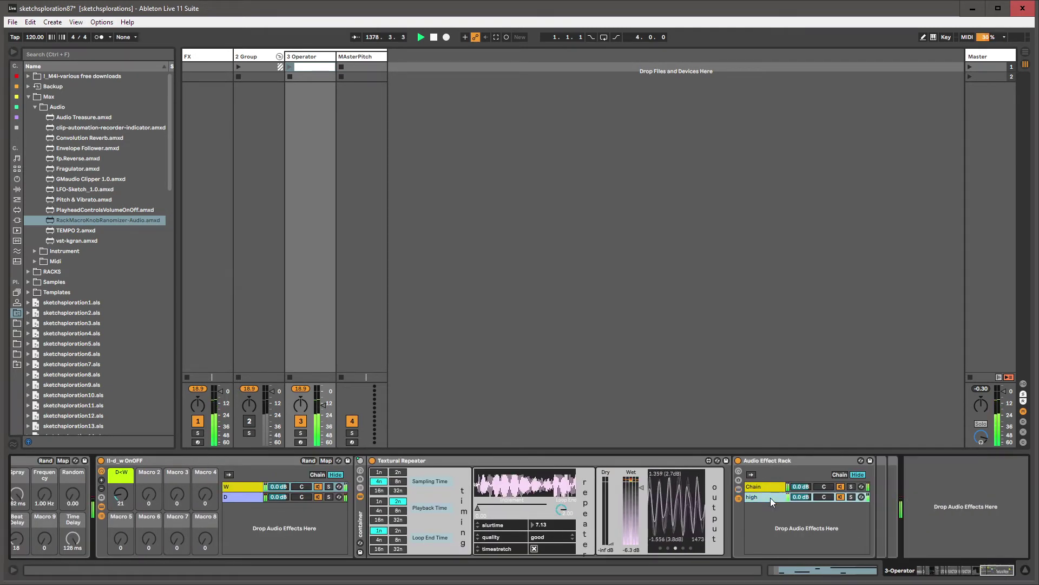
{"action": "left_click", "coordinate": [771, 498]}
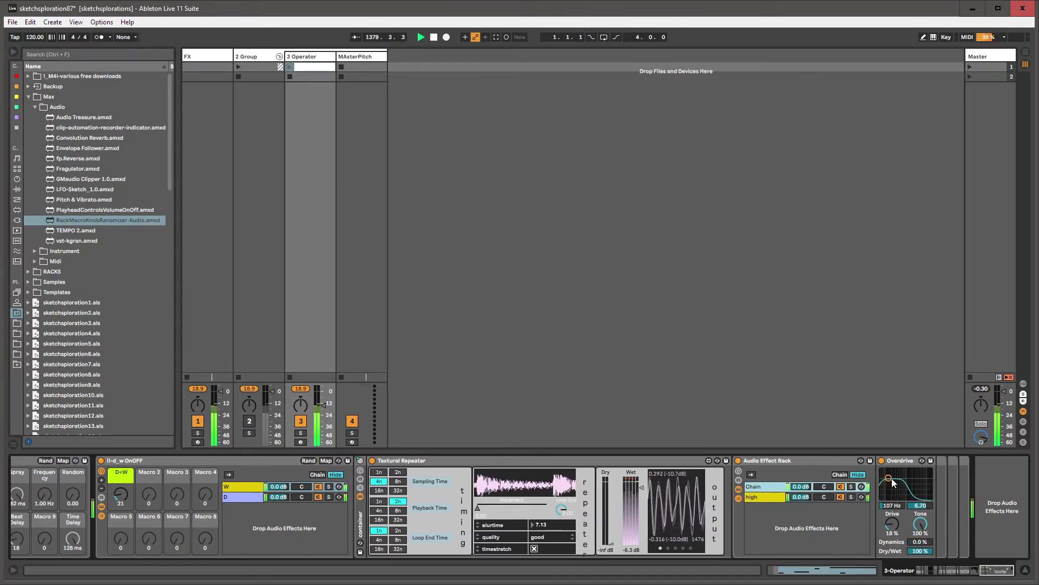
{"action": "left_click_drag", "start_coordinate": [892, 481], "coordinate": [885, 479]}
{"action": "left_click_drag", "start_coordinate": [892, 528], "coordinate": [892, 523]}
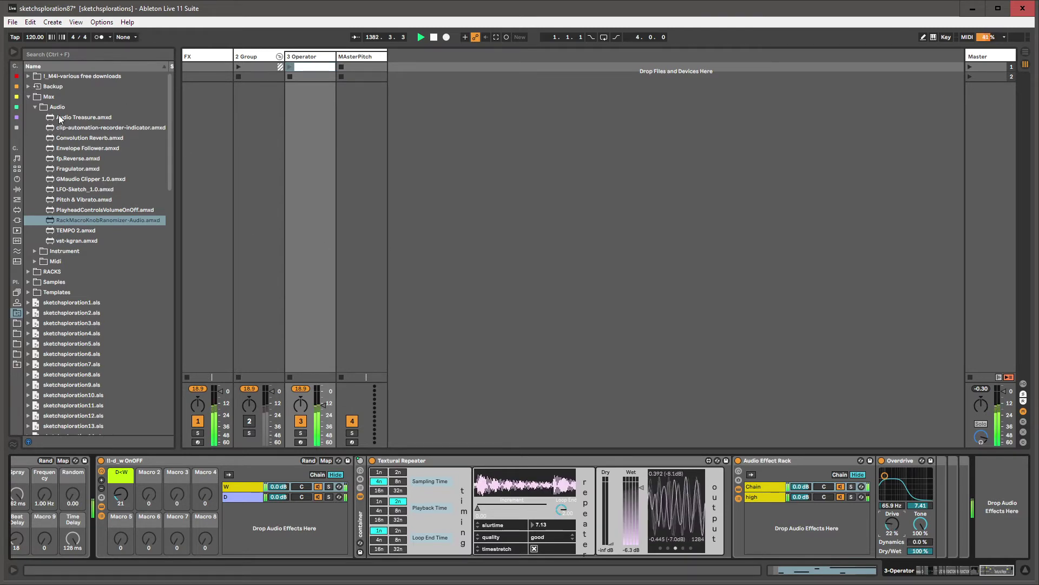
- Look through the M4l-various free downloads folder and the a.Granular folder in the browser, collapsing each folder again
{"action": "left_click", "coordinate": [34, 107]}
{"action": "left_click", "coordinate": [28, 96]}
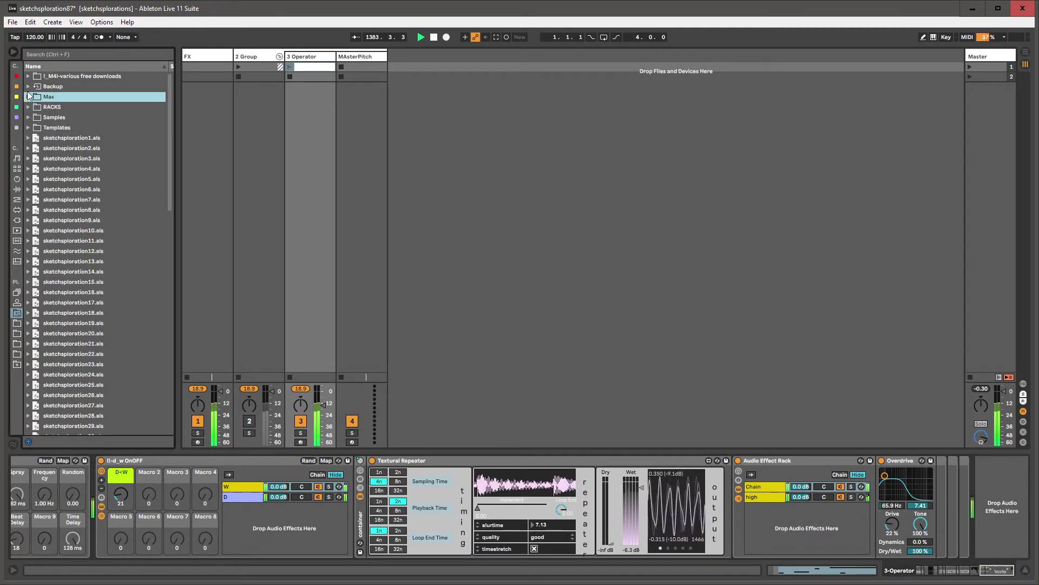
{"action": "left_click", "coordinate": [29, 77]}
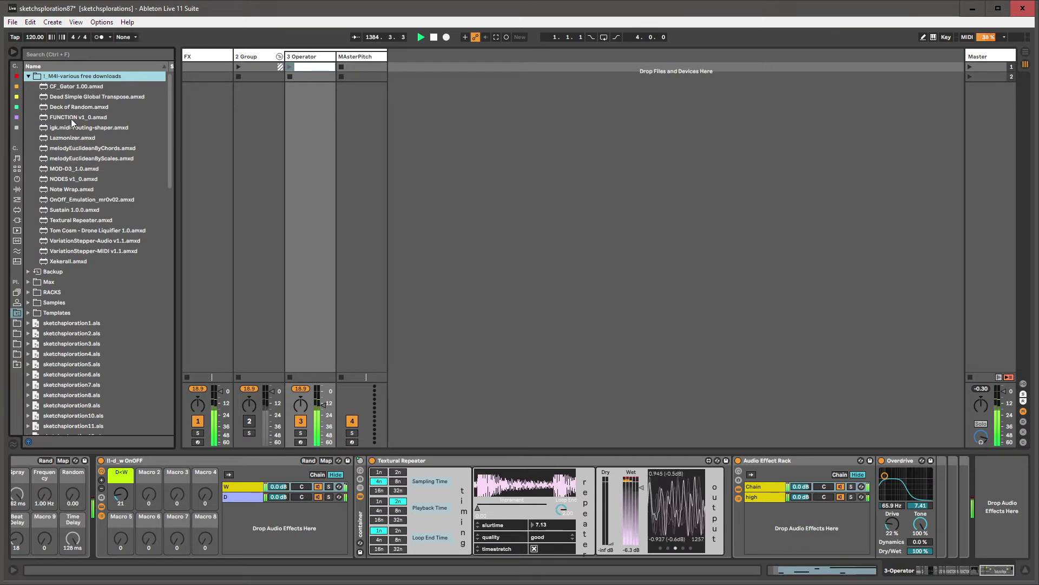
{"action": "left_click", "coordinate": [28, 77]}
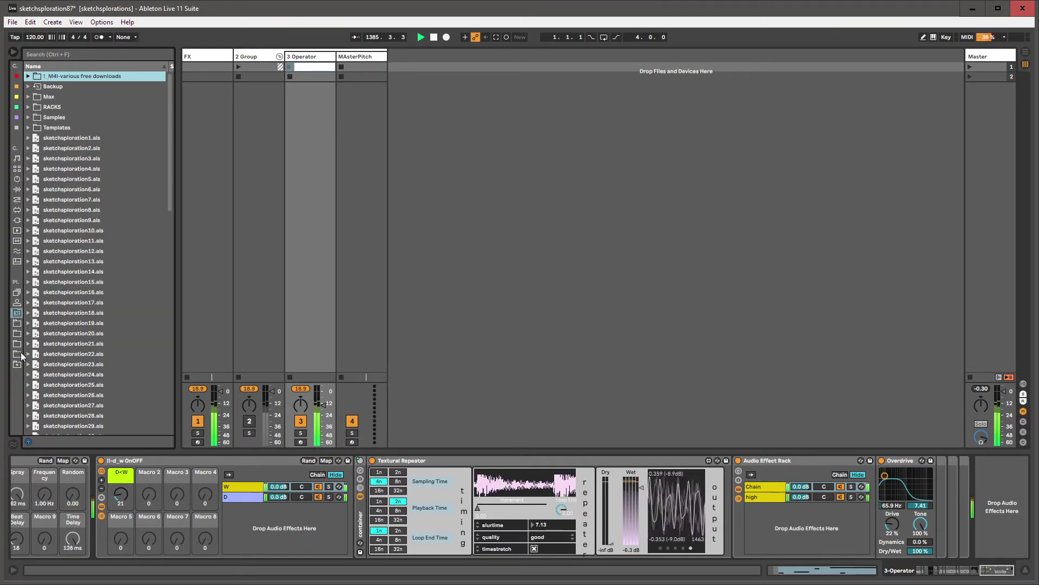
{"action": "left_click", "coordinate": [19, 333]}
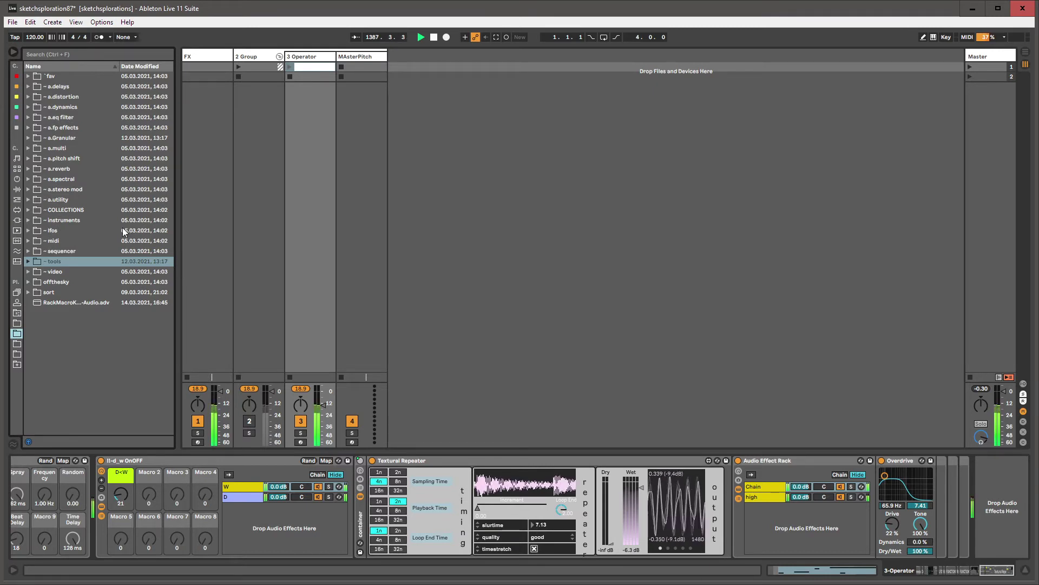
{"action": "left_click", "coordinate": [61, 139]}
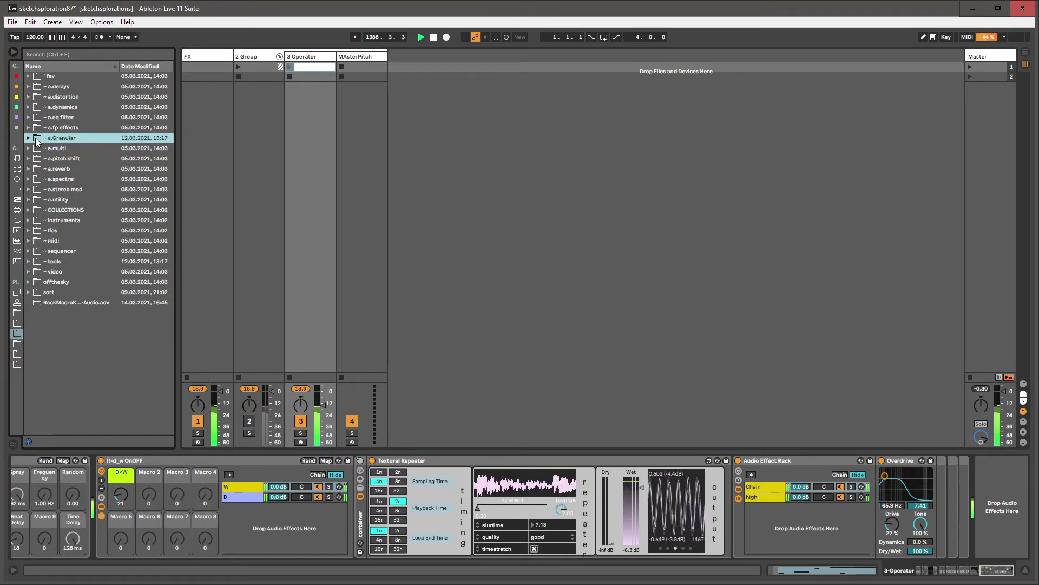
{"action": "left_click", "coordinate": [28, 138]}
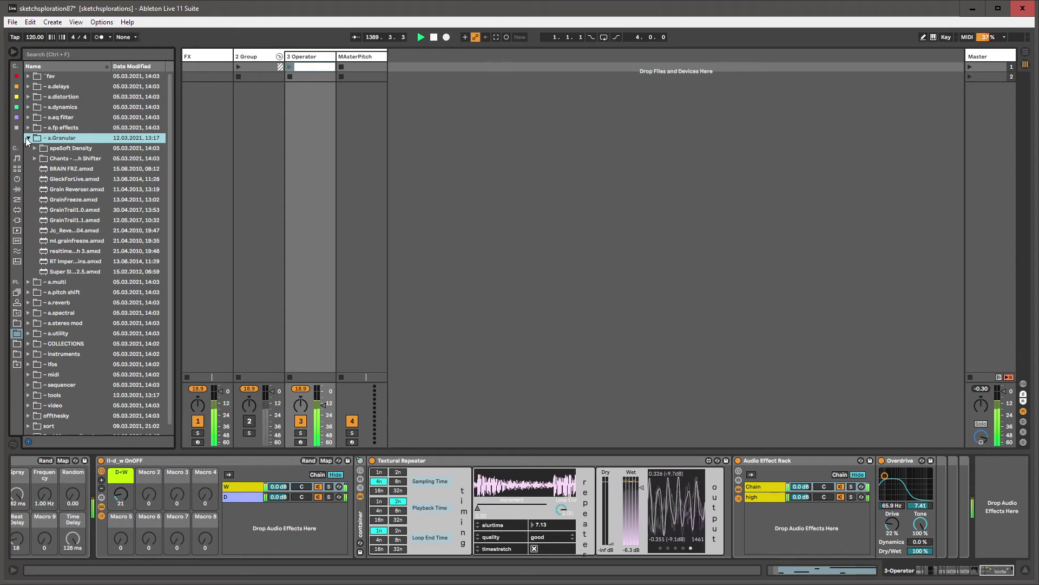
{"action": "left_click", "coordinate": [28, 139]}
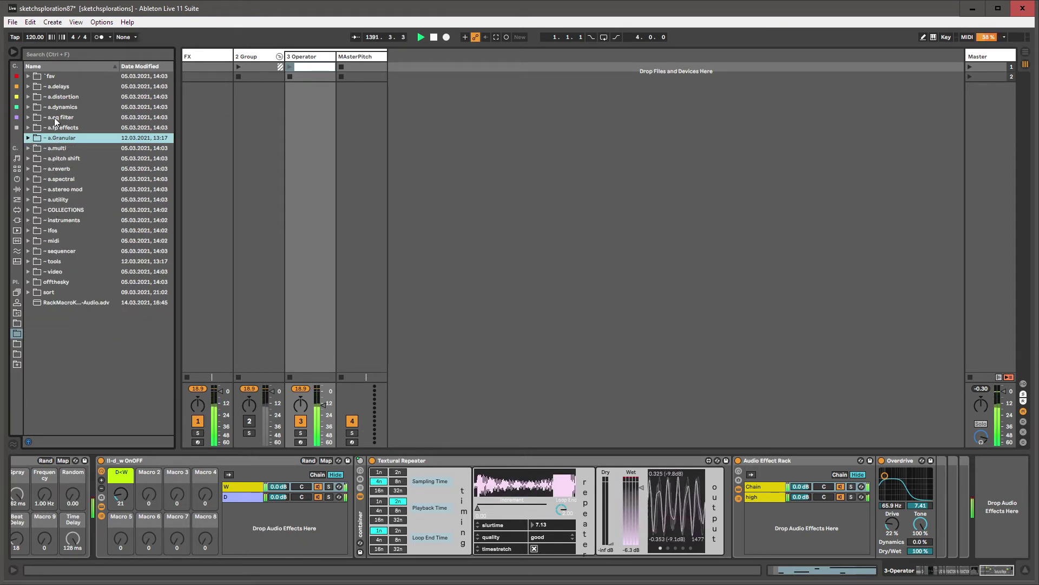
- Open the lfos folder in the browser and try to rename 3X paramseq.amxd to !_3X paramseq
{"action": "left_click", "coordinate": [52, 231]}
{"action": "left_click", "coordinate": [28, 231]}
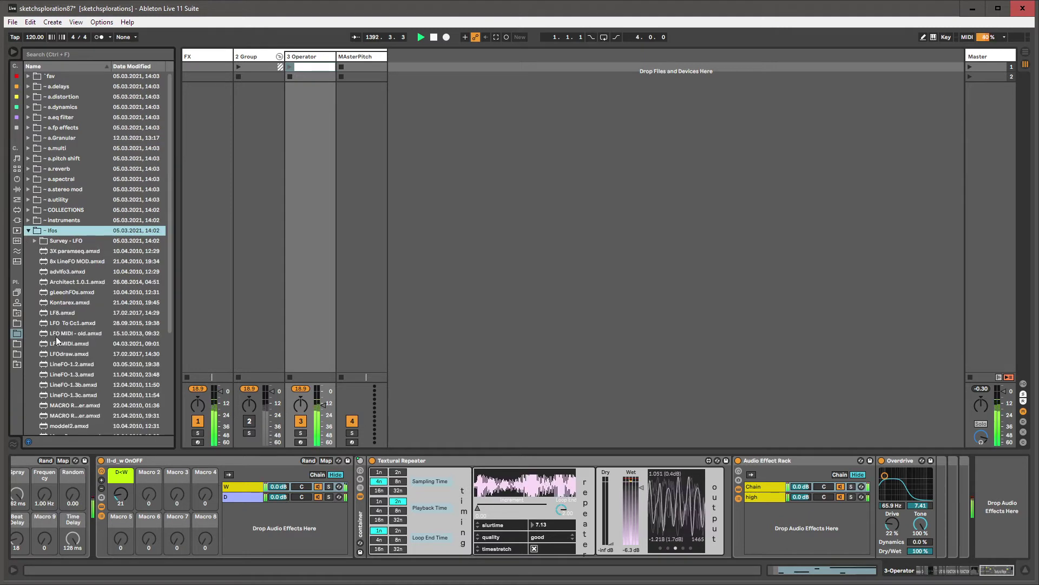
{"action": "scroll", "coordinate": [87, 313], "scroll_direction": "down", "scroll_amount": 5}
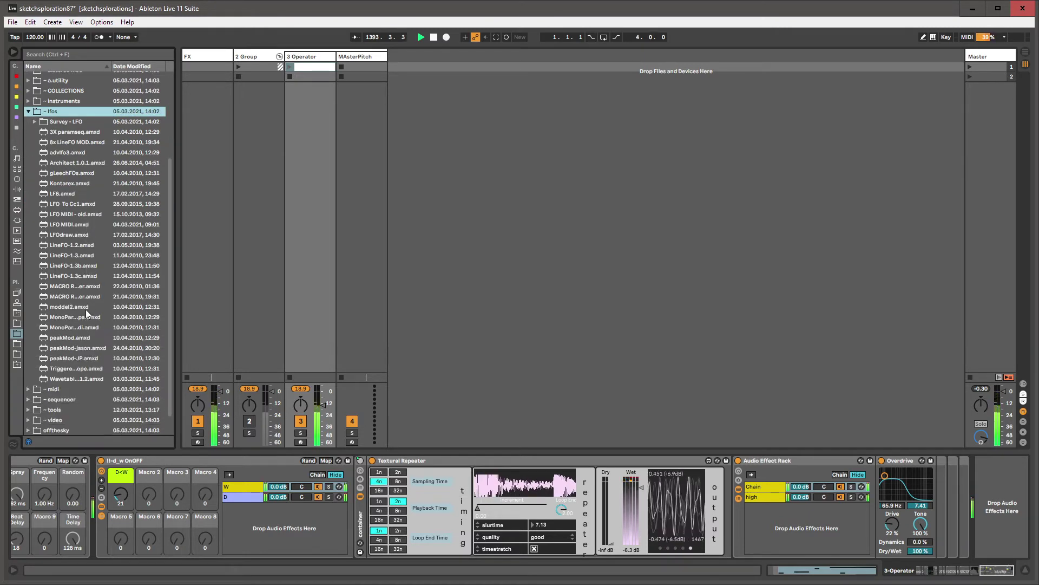
{"action": "scroll", "coordinate": [87, 313], "scroll_direction": "up", "scroll_amount": 2}
{"action": "left_click", "coordinate": [54, 175]}
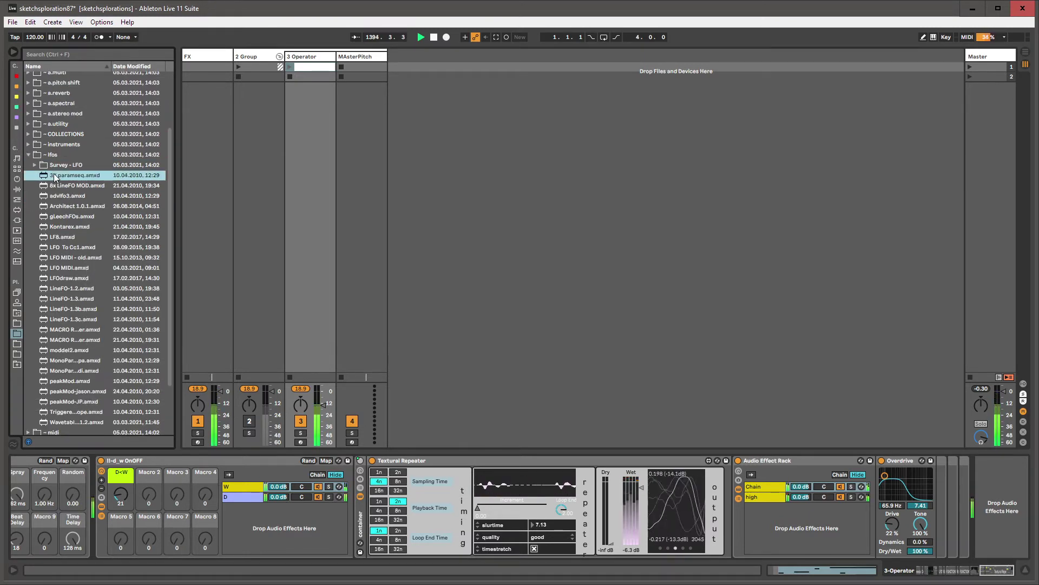
{"action": "right_click", "coordinate": [54, 176]}
{"action": "left_click", "coordinate": [63, 188]}
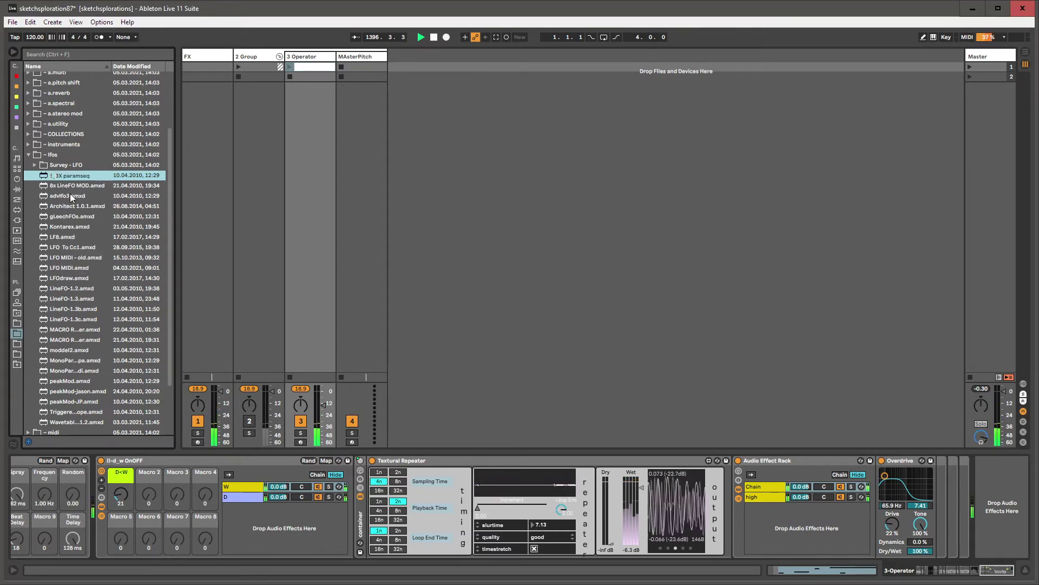
{"action": "type", "text": "!"}
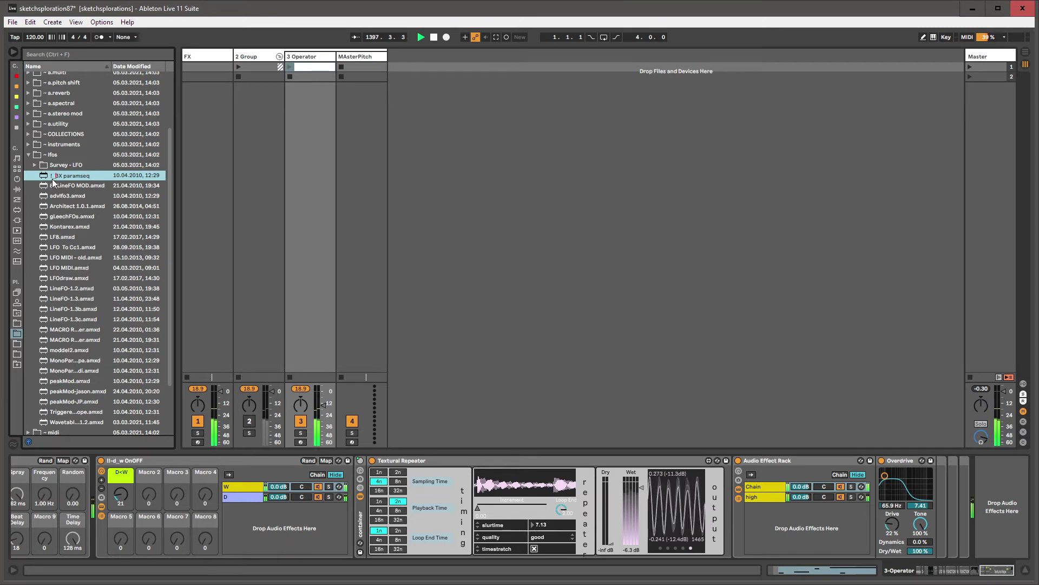
- Rename LineFO-1.2.amxd in the lfos folder to !_LineFO-1.2
{"action": "right_click", "coordinate": [63, 293]}
{"action": "left_click", "coordinate": [76, 305]}
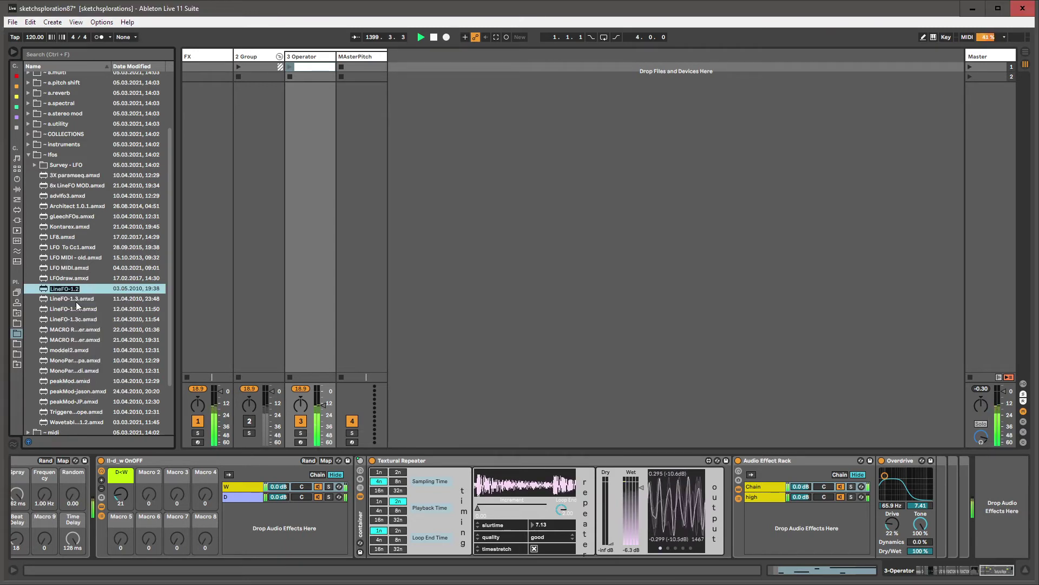
{"action": "type", "text": "!_"}
{"action": "key", "text": "Return"}
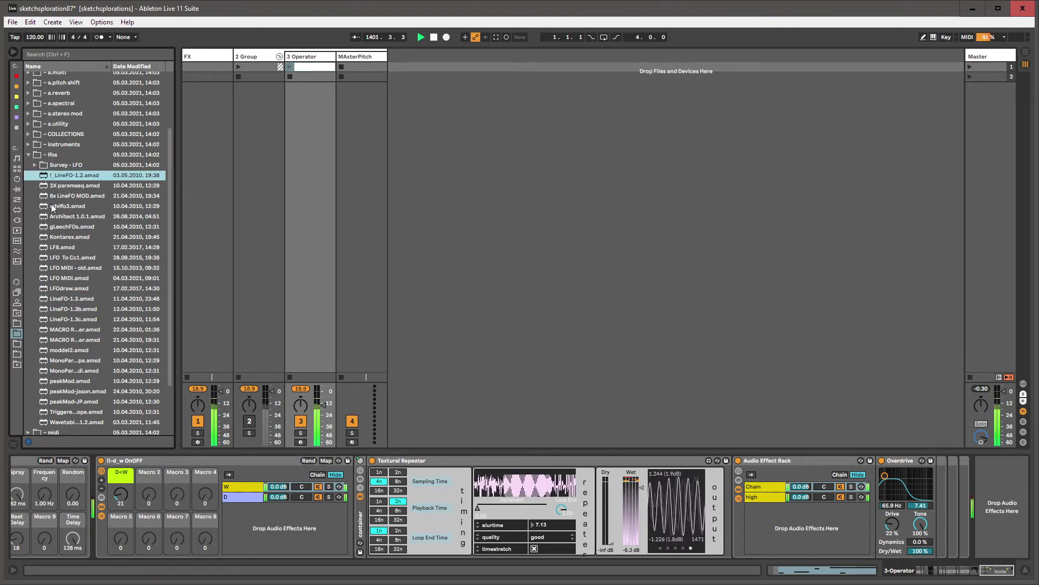
- Remove the !_ prefix from the LineFO device file, naming it LineFO-1.2 again
{"action": "right_click", "coordinate": [58, 176]}
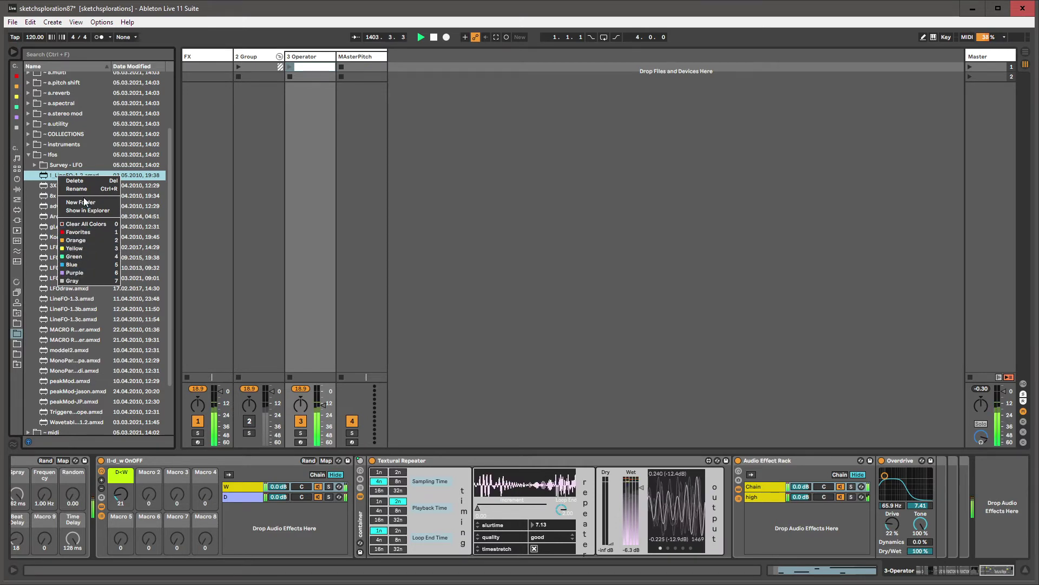
{"action": "left_click", "coordinate": [43, 178]}
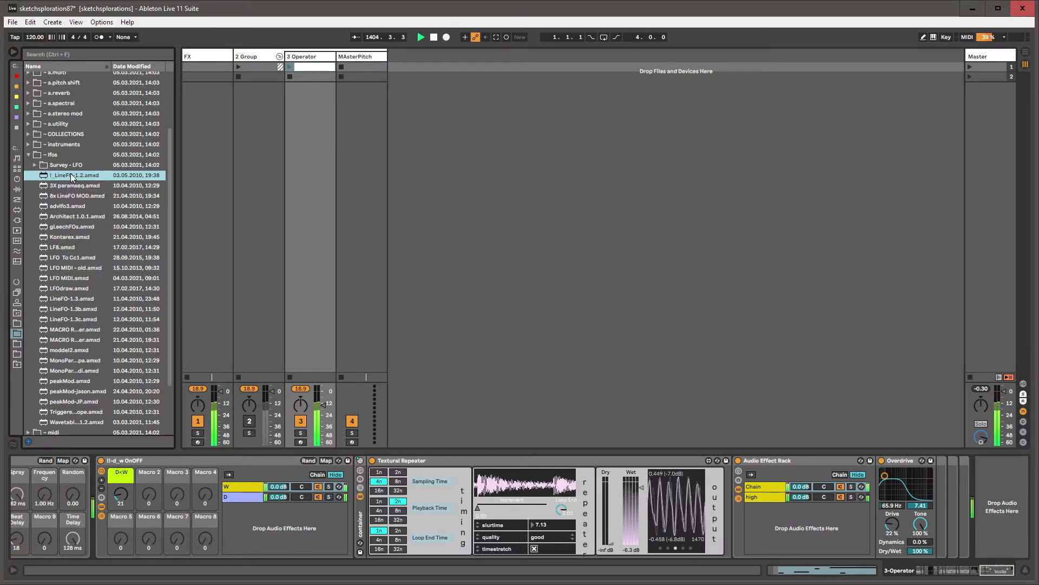
{"action": "right_click", "coordinate": [72, 178]}
{"action": "left_click", "coordinate": [53, 177]}
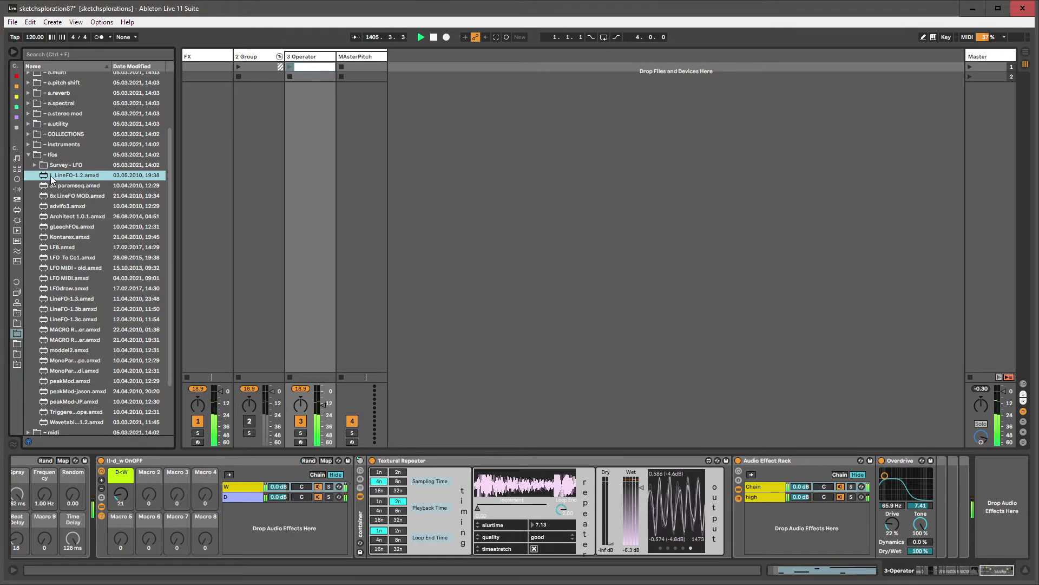
{"action": "right_click", "coordinate": [51, 177]}
{"action": "left_click", "coordinate": [59, 189]}
{"action": "key", "text": "Home"}
{"action": "key", "text": "Delete"}
{"action": "key", "text": "Delete"}
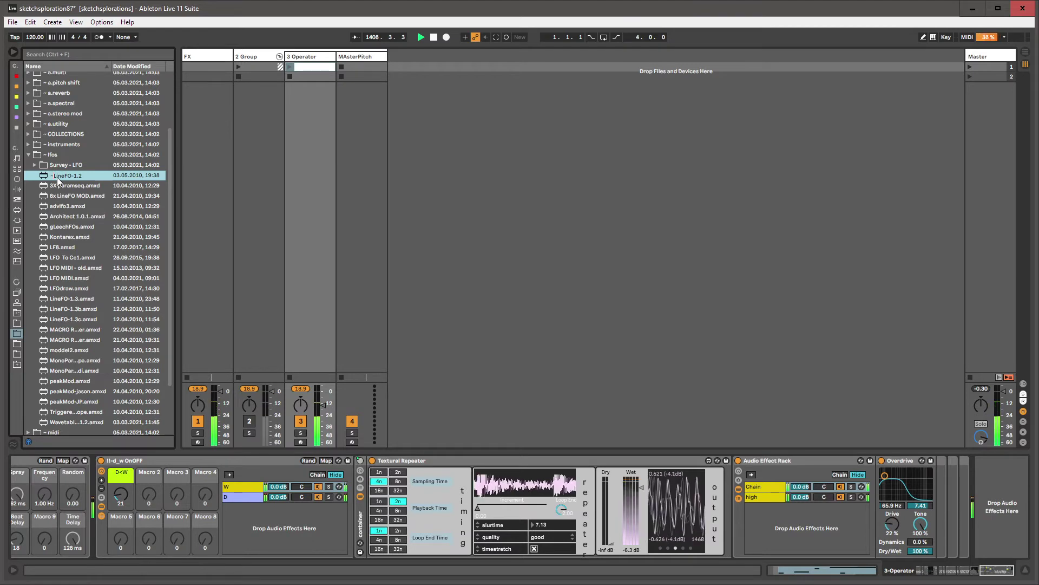
{"action": "key", "text": "Return"}
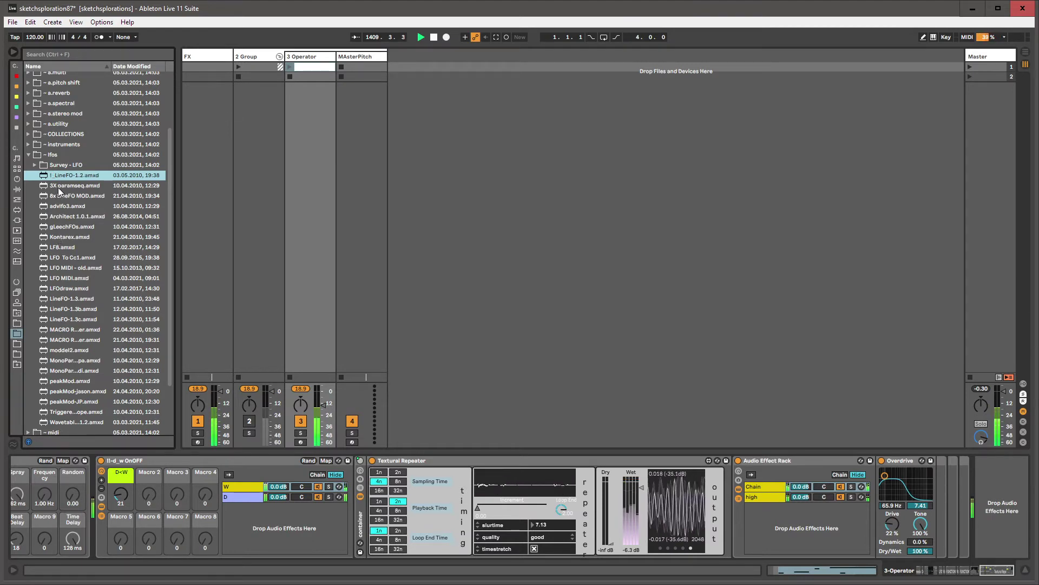
{"action": "key", "text": "ctrl+r"}
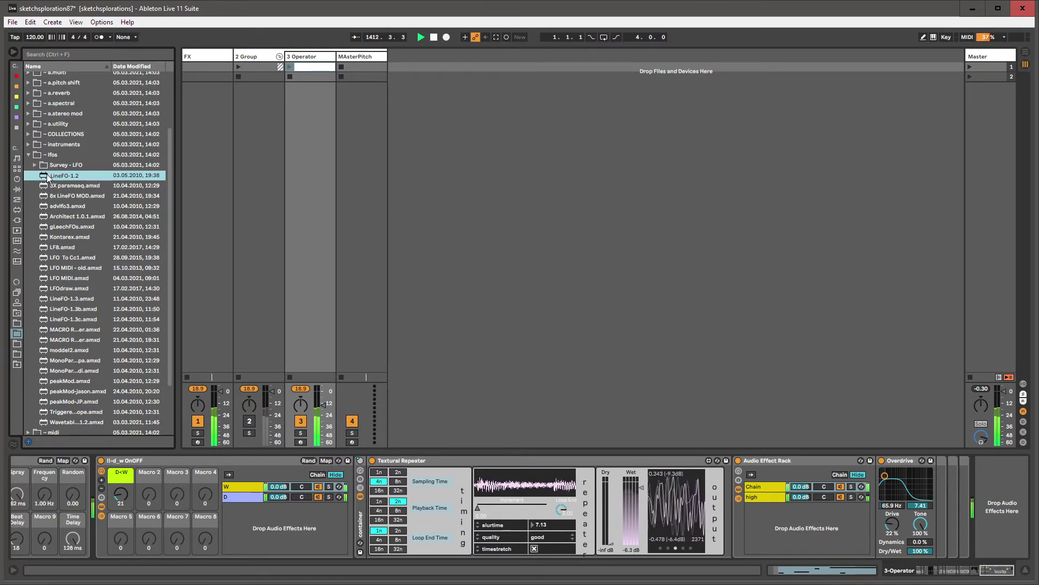
{"action": "key", "text": "Return"}
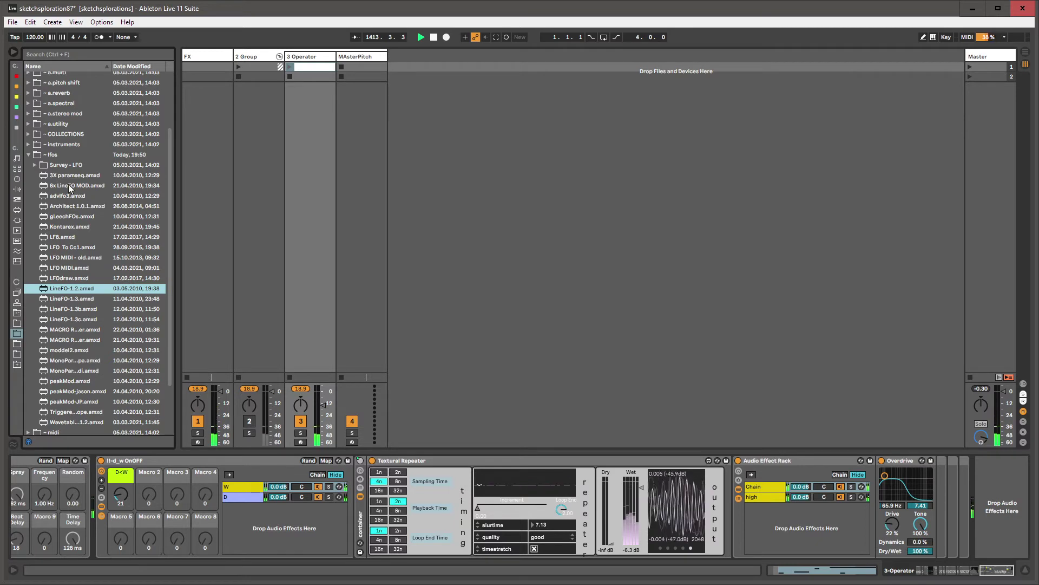
- Look through the fav folder's devices with the browser widened to show full names, and collapse the folder
{"action": "scroll", "coordinate": [69, 189], "scroll_direction": "up", "scroll_amount": 3}
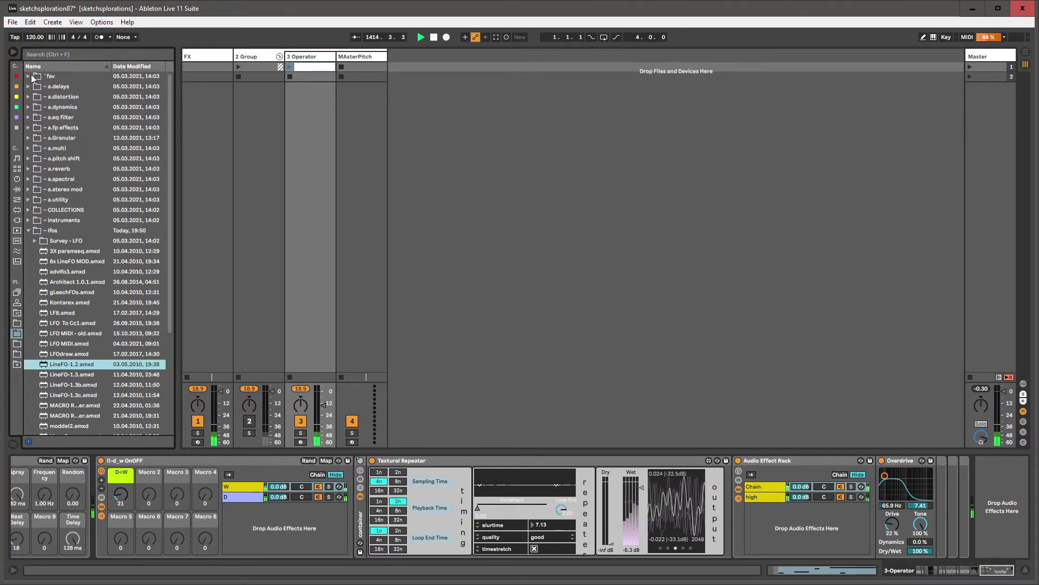
{"action": "left_click", "coordinate": [28, 76]}
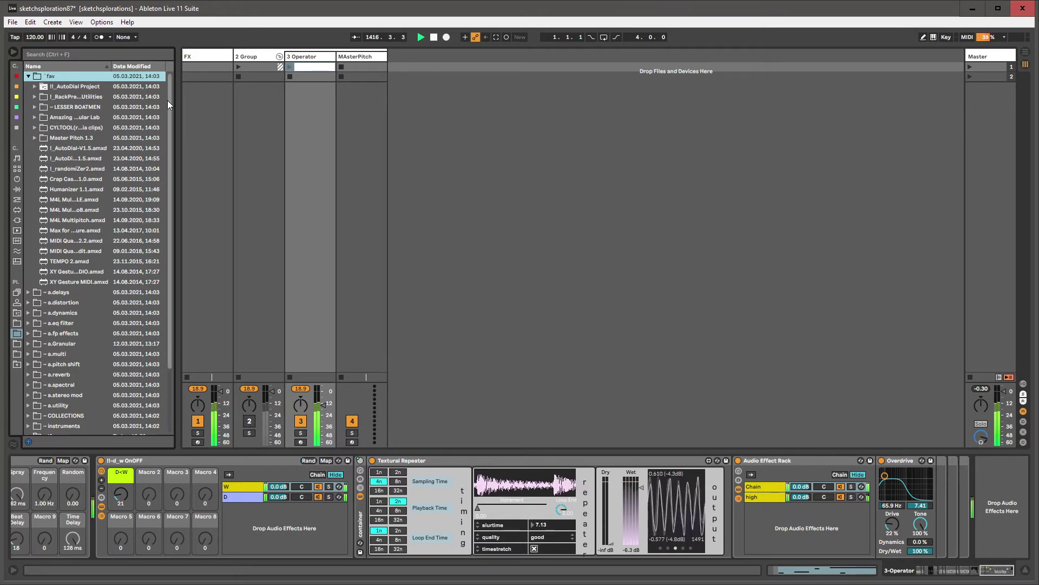
{"action": "left_click_drag", "start_coordinate": [176, 102], "coordinate": [235, 103]}
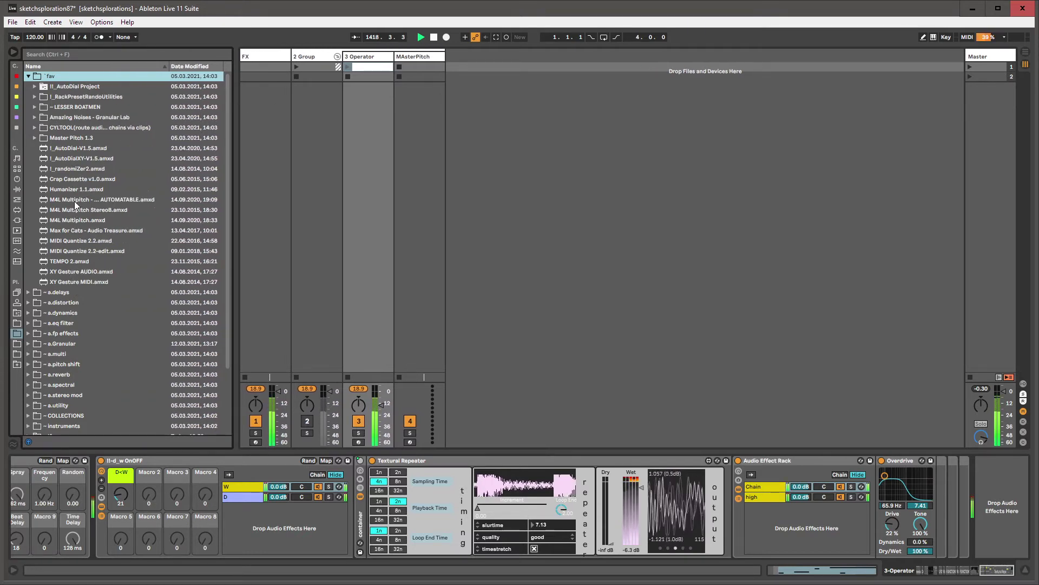
{"action": "left_click", "coordinate": [50, 96]}
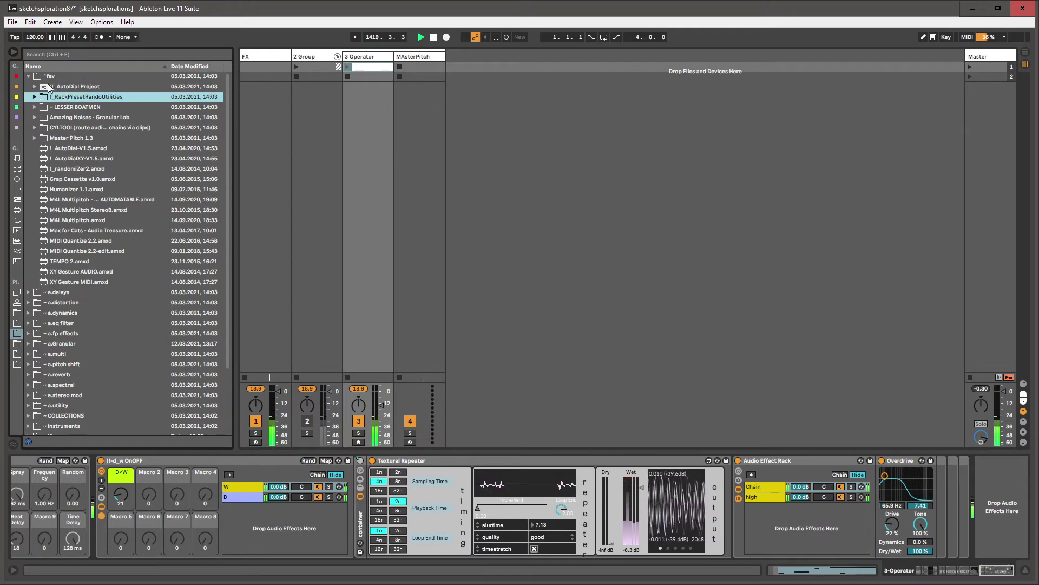
{"action": "left_click", "coordinate": [28, 76]}
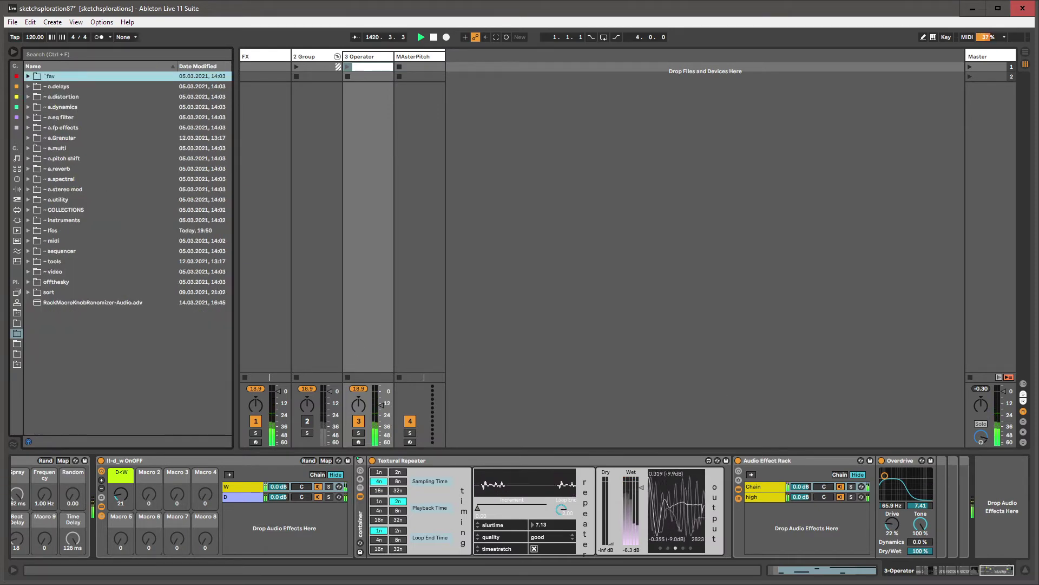
- Look through the Audio and Midi subfolders of the project's Max folder in the browser, collapsing each one
{"action": "left_click", "coordinate": [978, 571]}
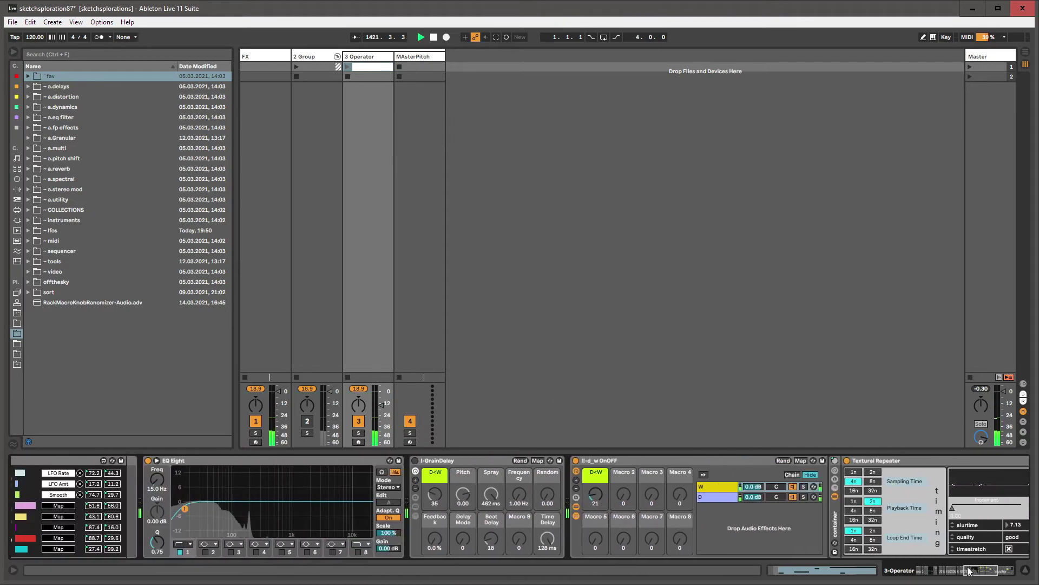
{"action": "left_click", "coordinate": [17, 313]}
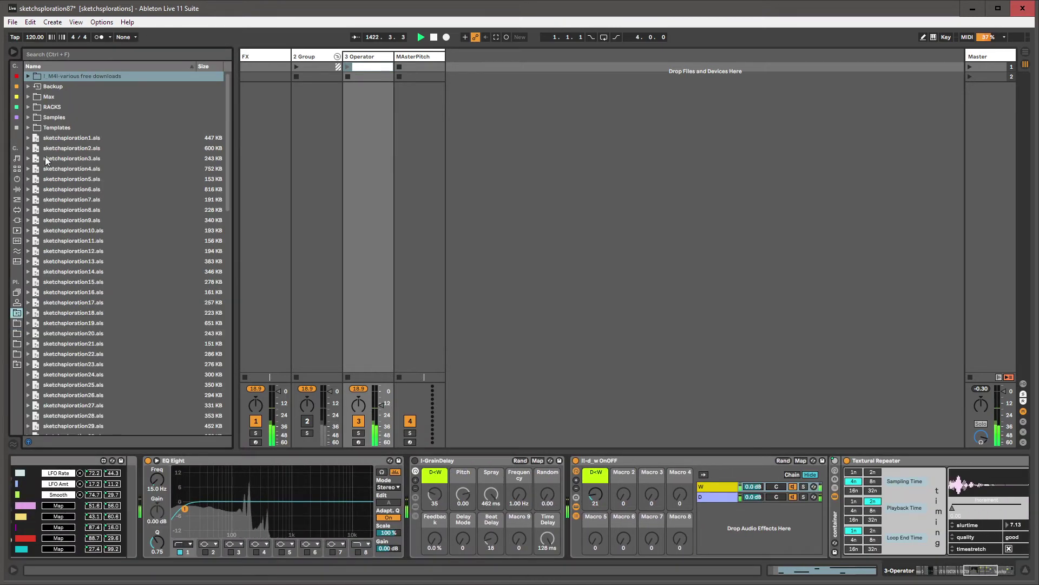
{"action": "left_click", "coordinate": [28, 96]}
{"action": "left_click", "coordinate": [33, 107]}
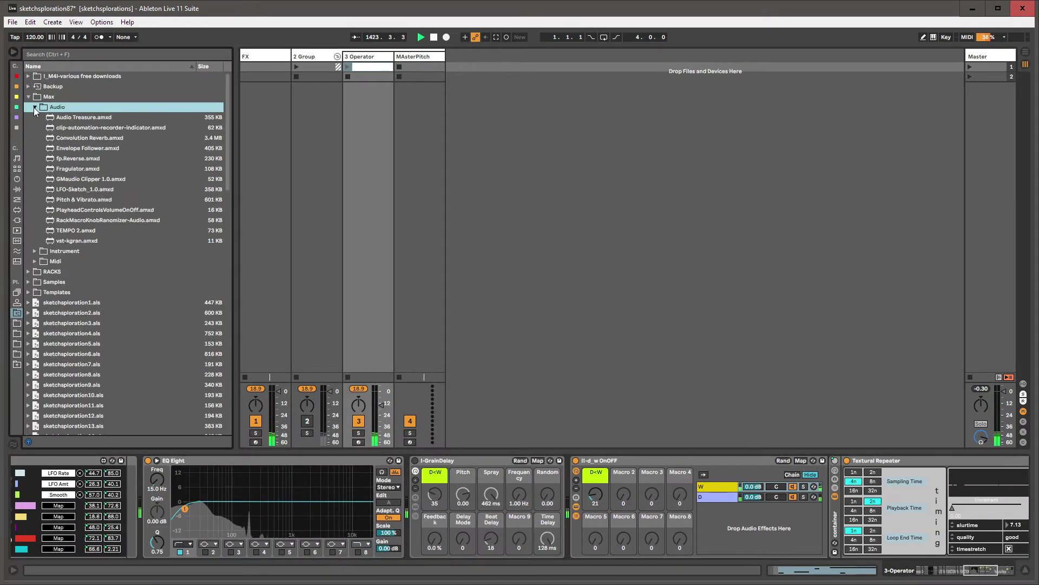
{"action": "left_click", "coordinate": [33, 106]}
{"action": "left_click", "coordinate": [34, 127]}
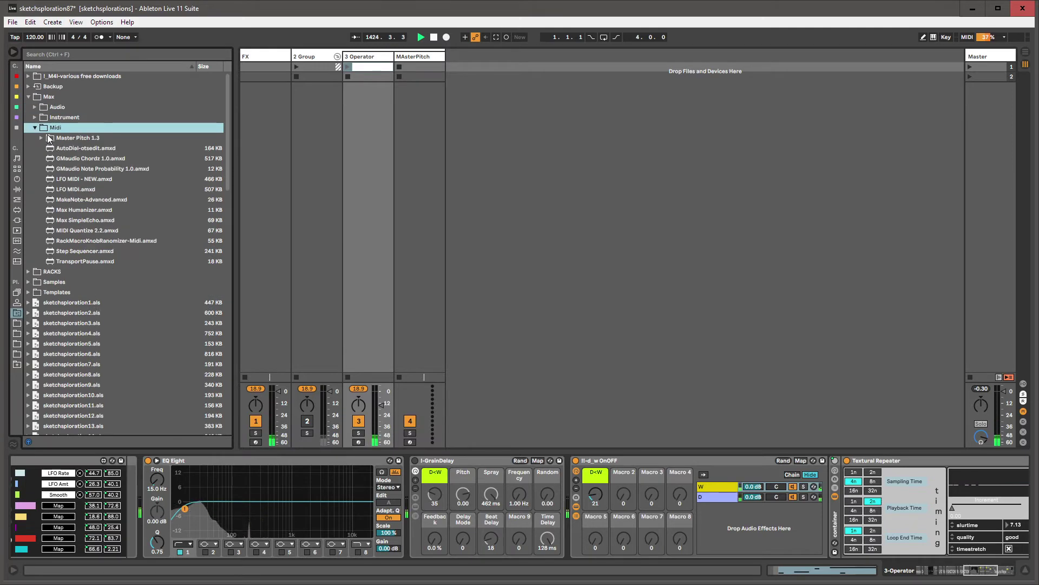
{"action": "left_click", "coordinate": [34, 127]}
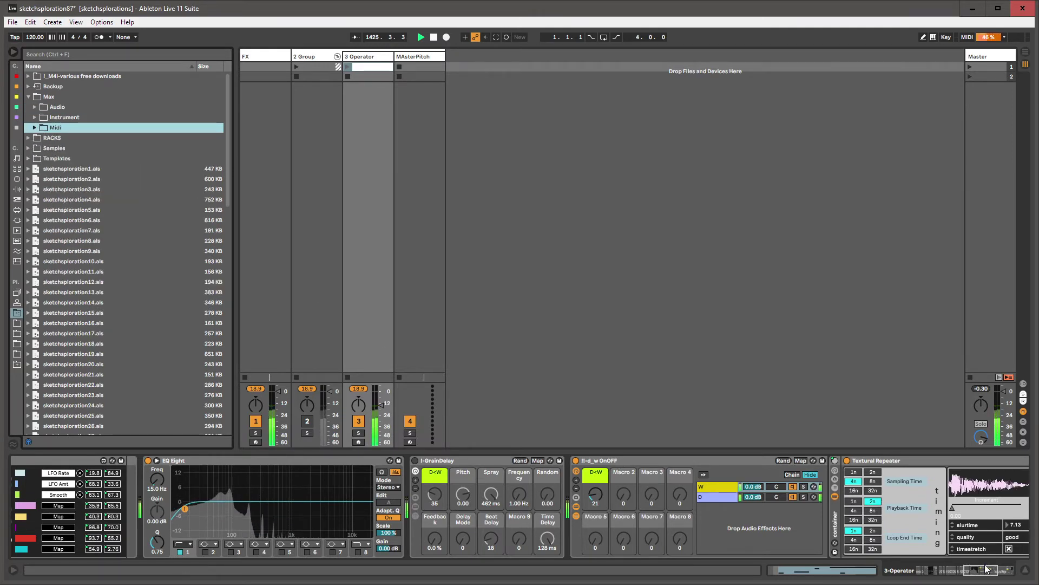
- Map Operator's Time parameter to the fourth output of the second FUNCTION device
{"action": "mouse_move", "coordinate": [987, 569]}
{"action": "left_mouse_down"}
{"action": "mouse_move", "coordinate": [933, 573]}
{"action": "mouse_move", "coordinate": [988, 573]}
{"action": "left_mouse_up"}
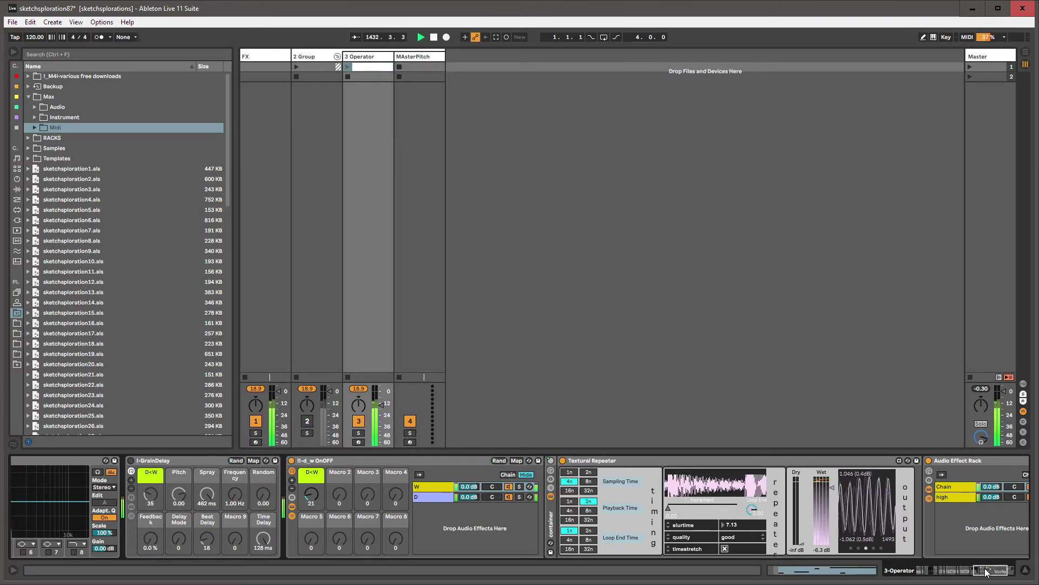
{"action": "left_click_drag", "start_coordinate": [986, 572], "coordinate": [984, 572]}
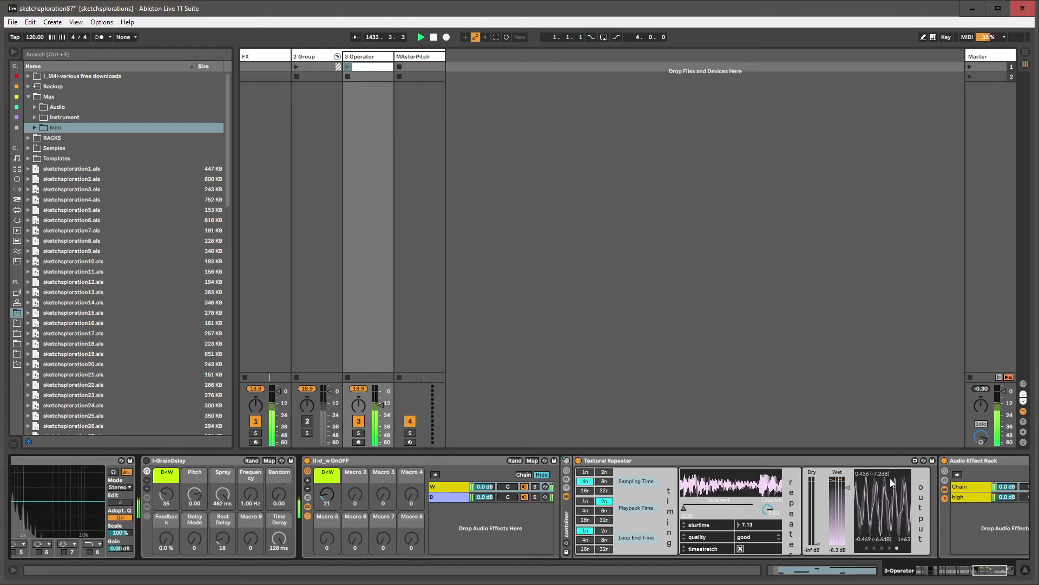
{"action": "left_click_drag", "start_coordinate": [991, 572], "coordinate": [935, 572]}
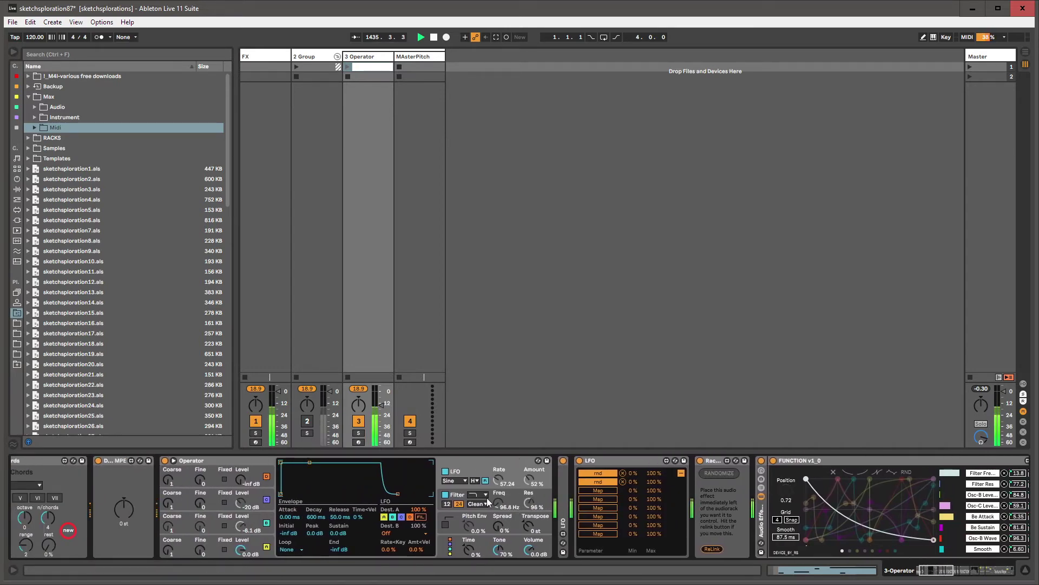
{"action": "left_click", "coordinate": [462, 550]}
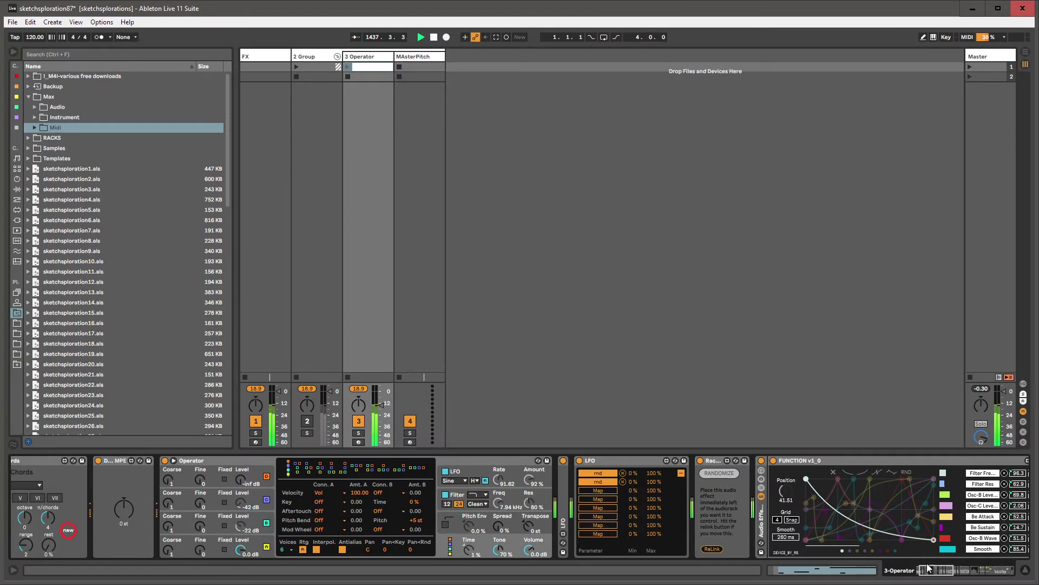
{"action": "left_click_drag", "start_coordinate": [928, 566], "coordinate": [940, 572]}
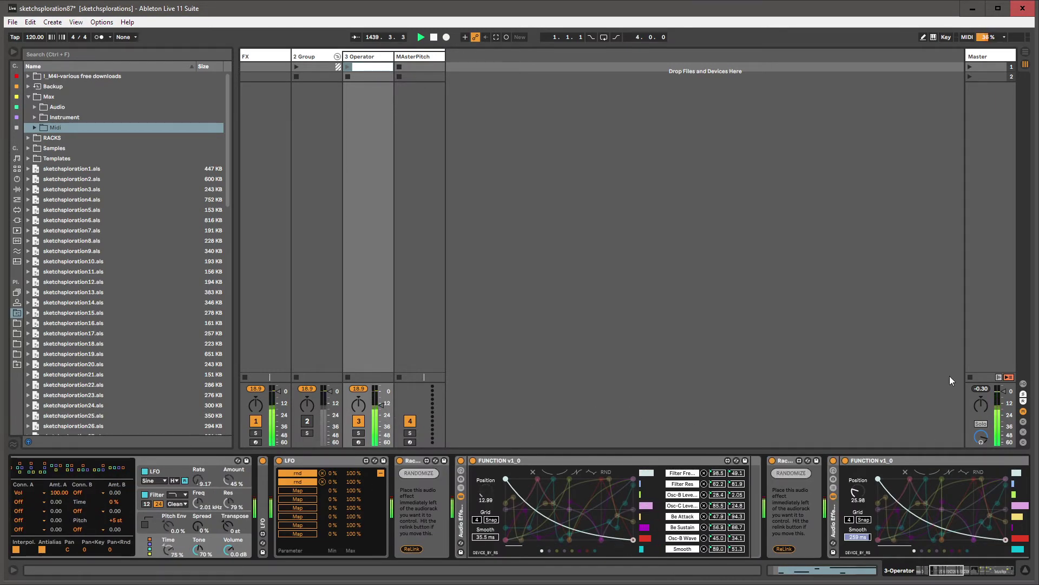
- Lower the master volume slightly and save the Live Set
{"action": "left_click_drag", "start_coordinate": [1000, 398], "coordinate": [1001, 409]}
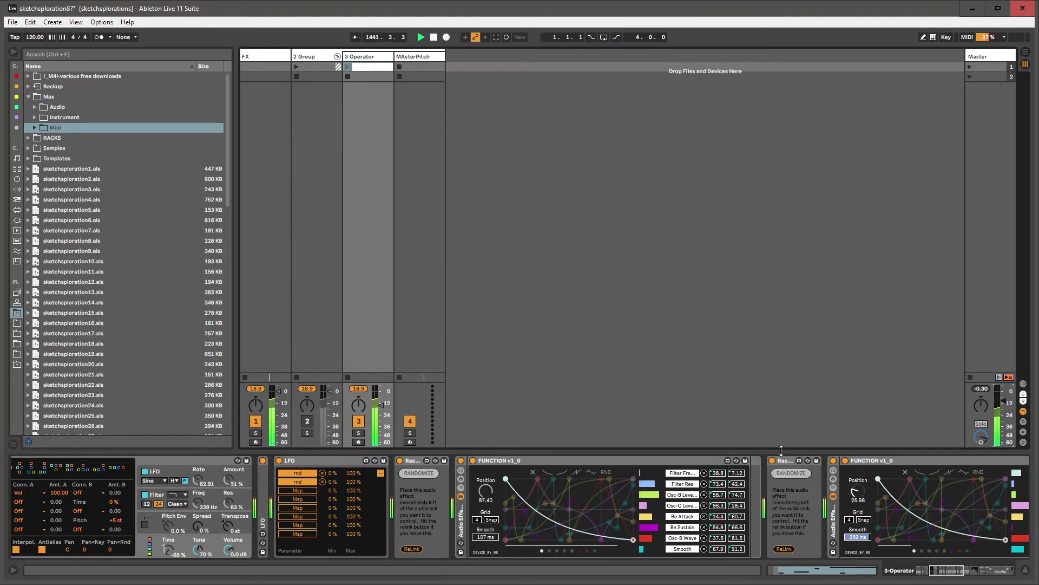
{"action": "mouse_move", "coordinate": [940, 573]}
{"action": "left_mouse_down"}
{"action": "mouse_move", "coordinate": [994, 574]}
{"action": "mouse_move", "coordinate": [932, 560]}
{"action": "left_mouse_up"}
{"action": "key", "text": "ctrl+s"}
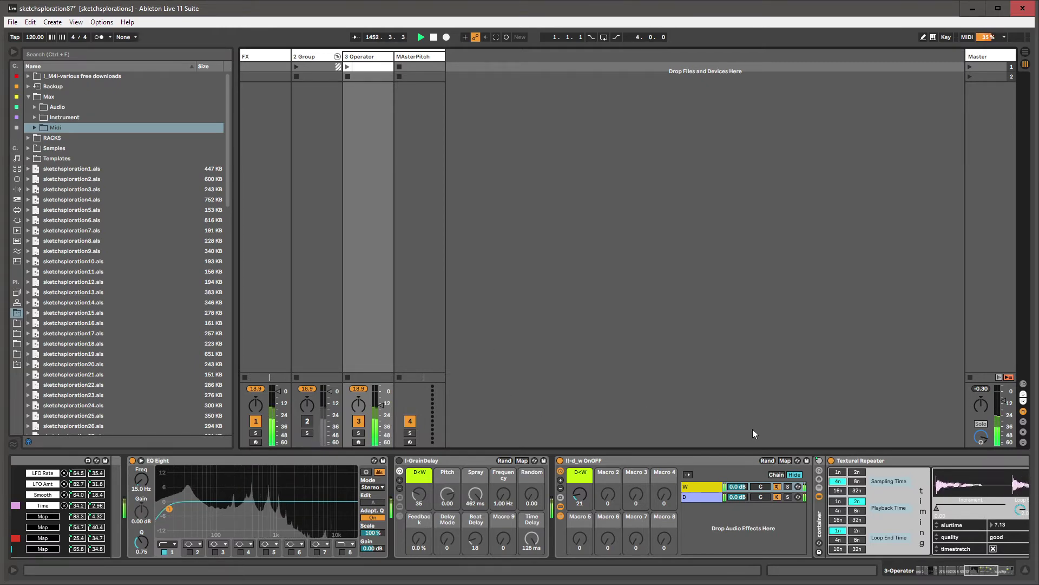
- Map the level of Operator's oscillator A to the fifth output of the second FUNCTION device
{"action": "left_click_drag", "start_coordinate": [978, 571], "coordinate": [931, 571]}
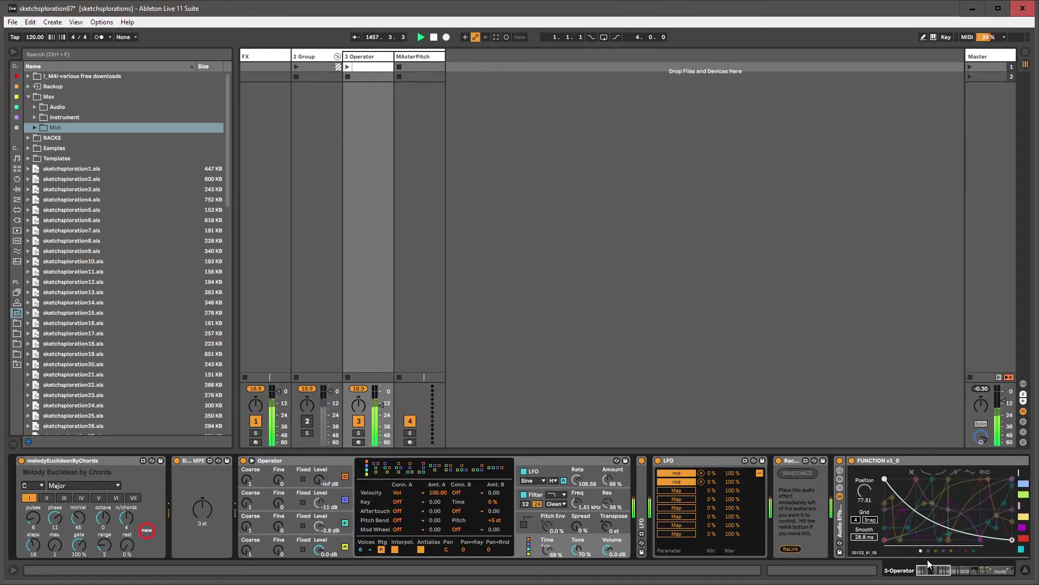
{"action": "left_click_drag", "start_coordinate": [929, 566], "coordinate": [940, 571]}
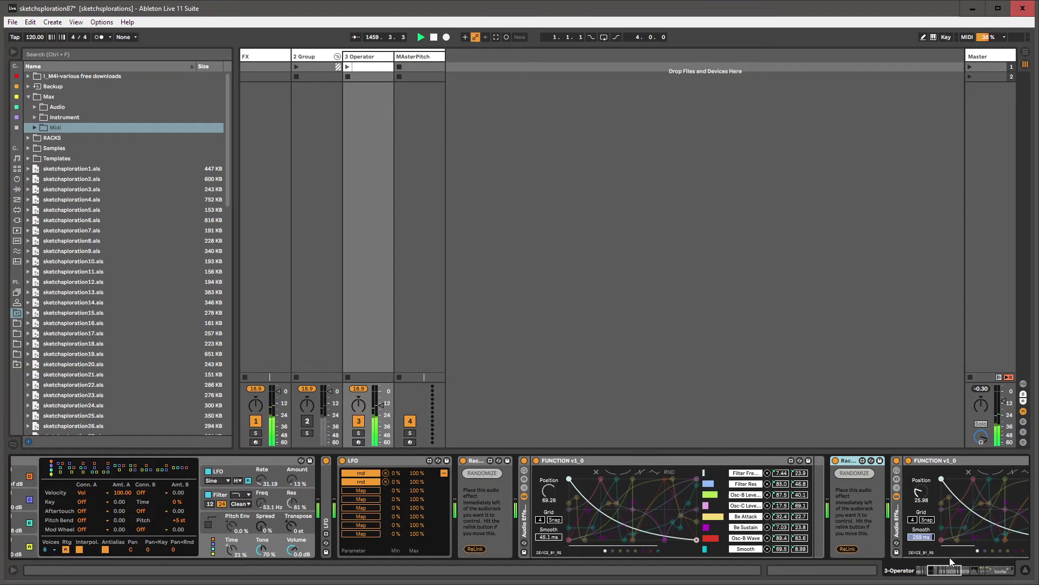
{"action": "left_click_drag", "start_coordinate": [953, 575], "coordinate": [965, 571]}
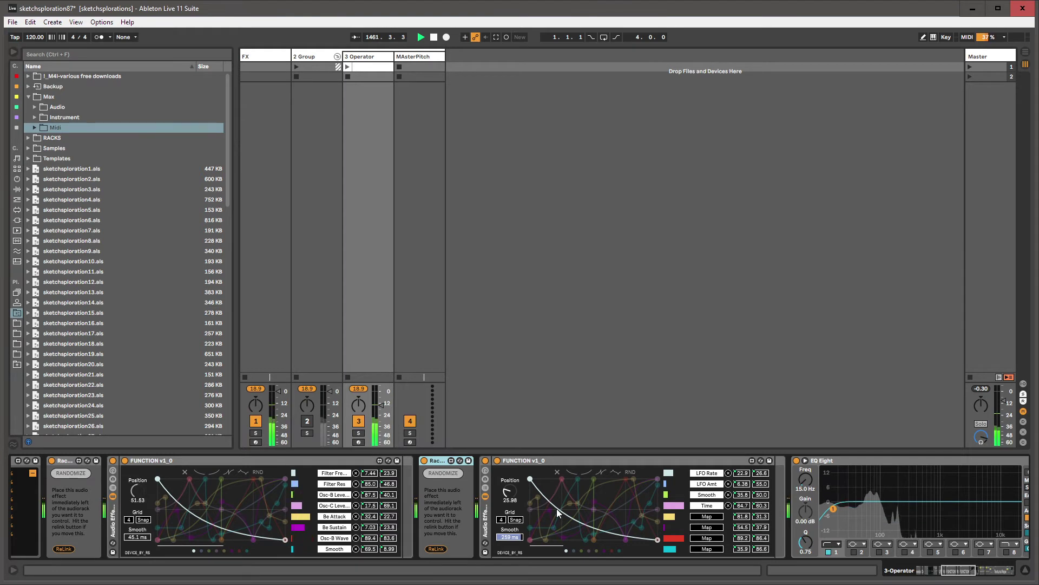
{"action": "left_click", "coordinate": [535, 461]}
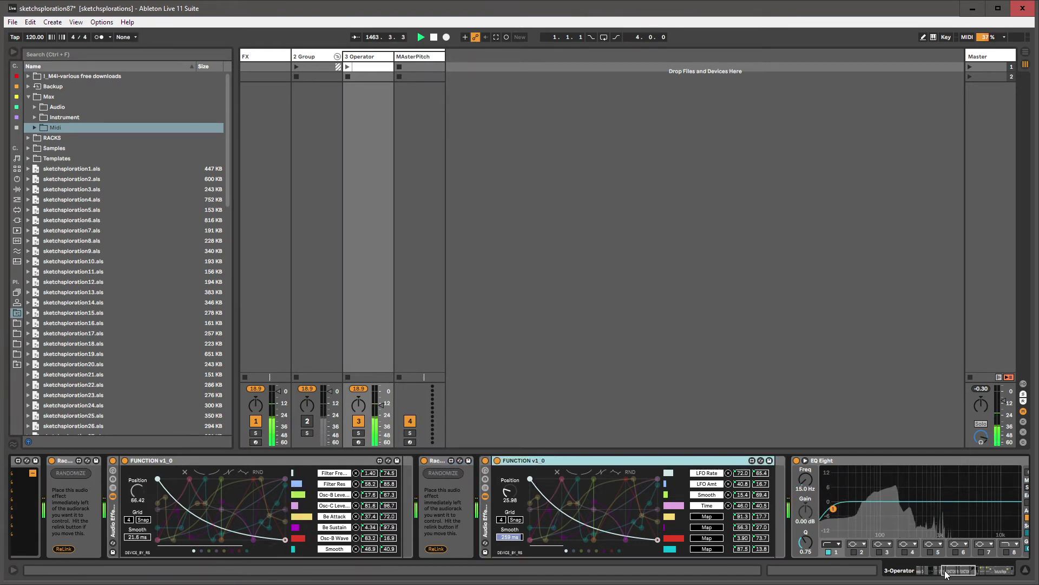
{"action": "left_click_drag", "start_coordinate": [946, 573], "coordinate": [939, 573]}
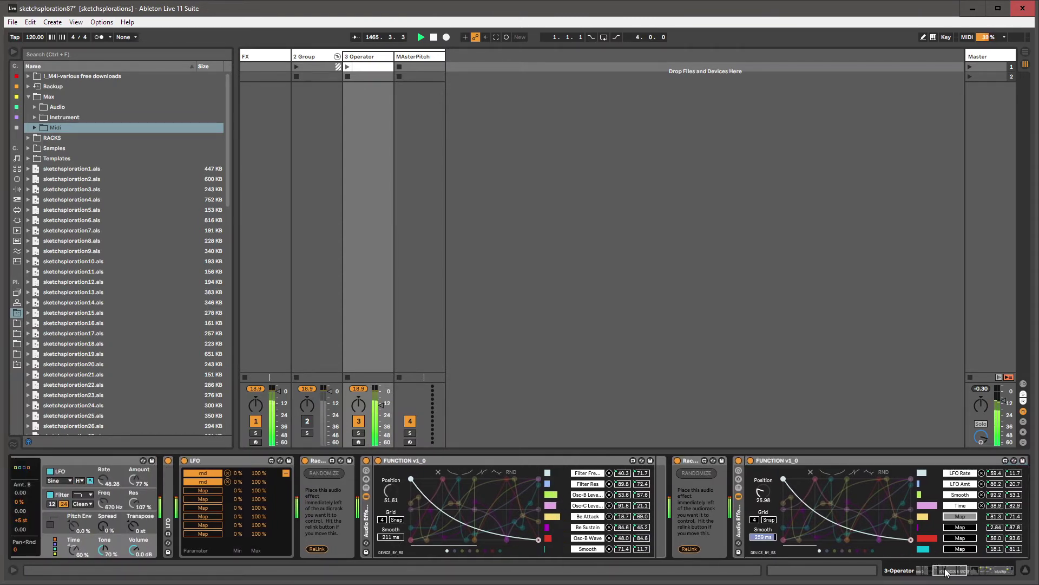
{"action": "left_click_drag", "start_coordinate": [939, 573], "coordinate": [927, 571]}
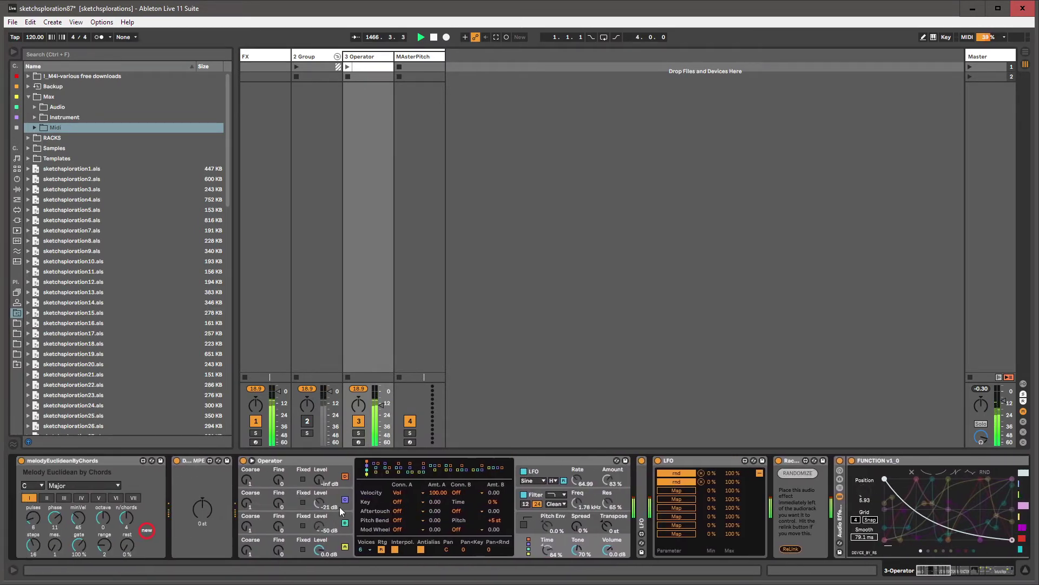
{"action": "left_click", "coordinate": [336, 543]}
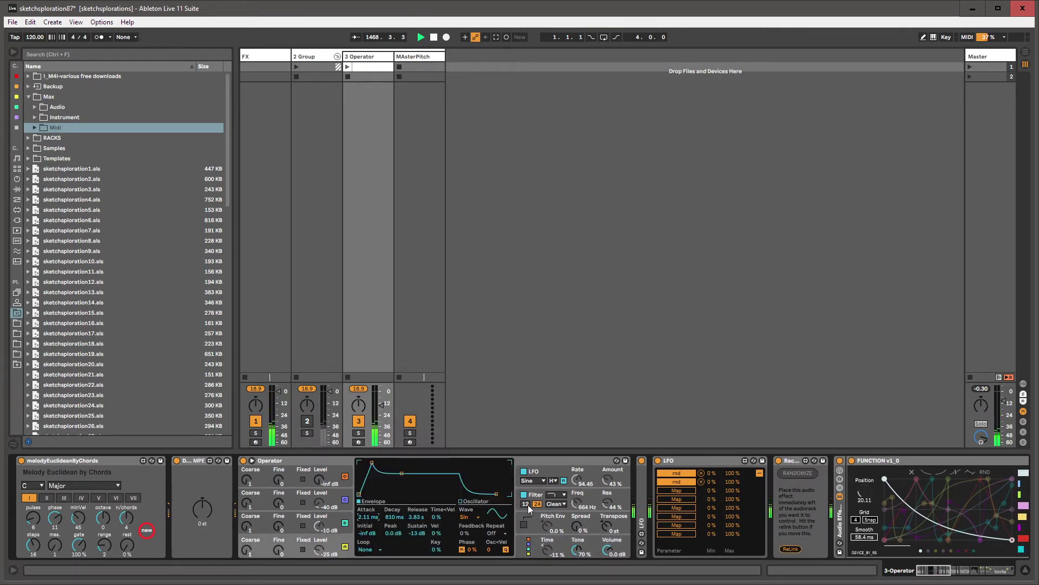
- Try mapping oscillator A's envelope sustain to the second FUNCTION's sixth output, and clear that mapping
{"action": "left_click_drag", "start_coordinate": [927, 573], "coordinate": [952, 572]}
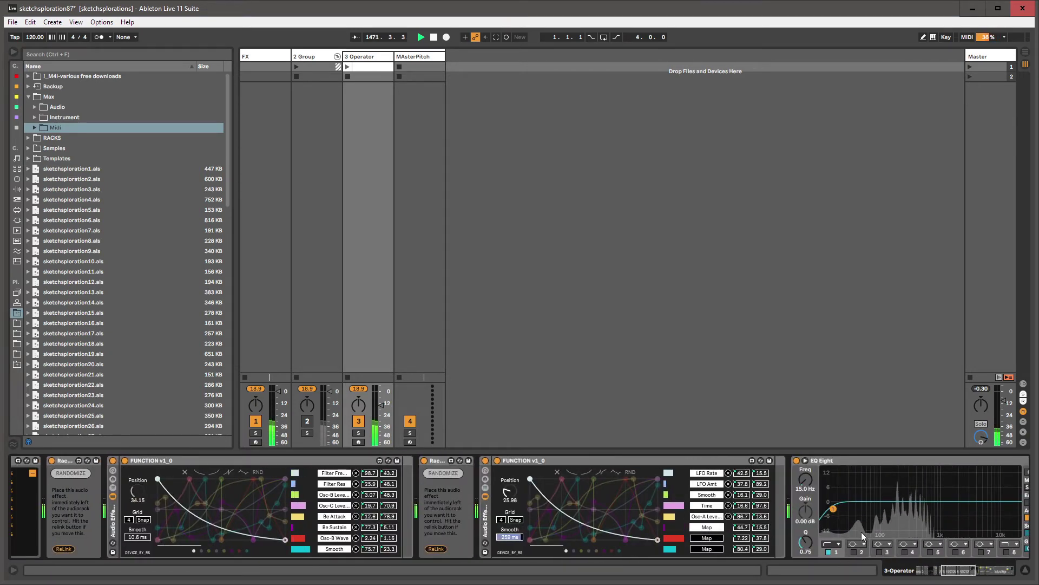
{"action": "left_click_drag", "start_coordinate": [951, 573], "coordinate": [932, 575]}
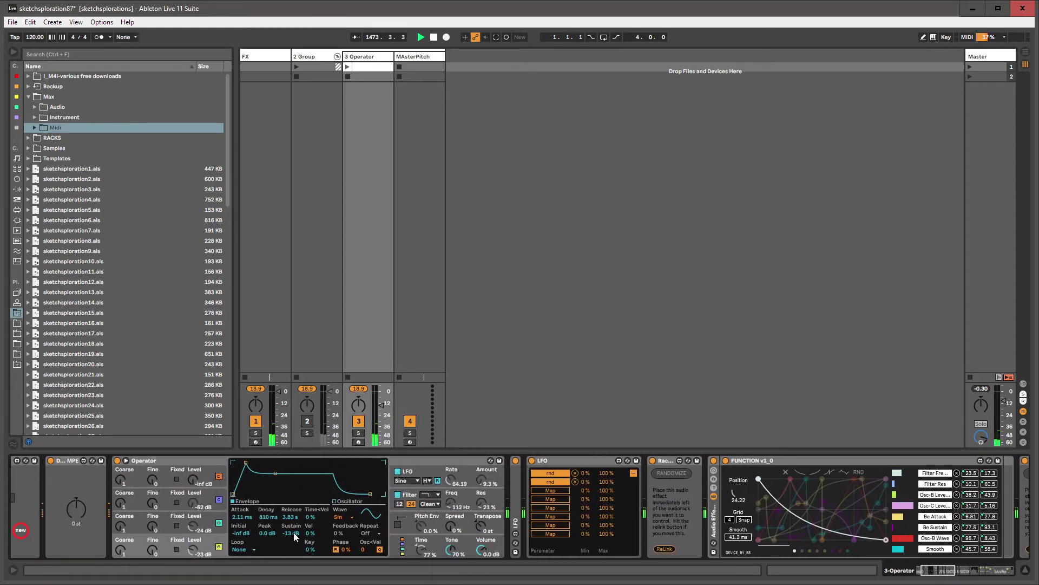
{"action": "left_click_drag", "start_coordinate": [293, 531], "coordinate": [294, 563]}
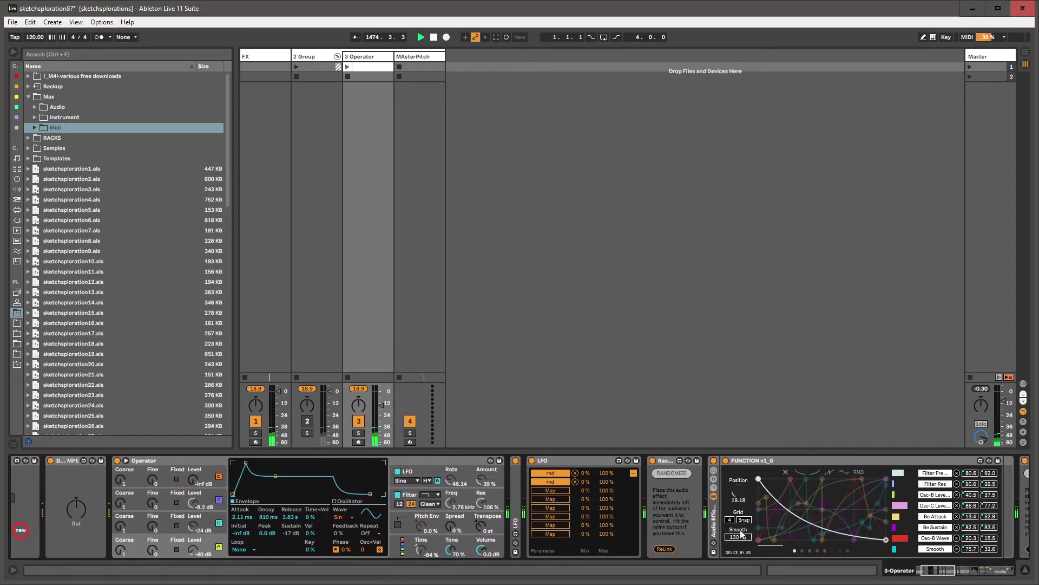
{"action": "key", "text": "ctrl+d"}
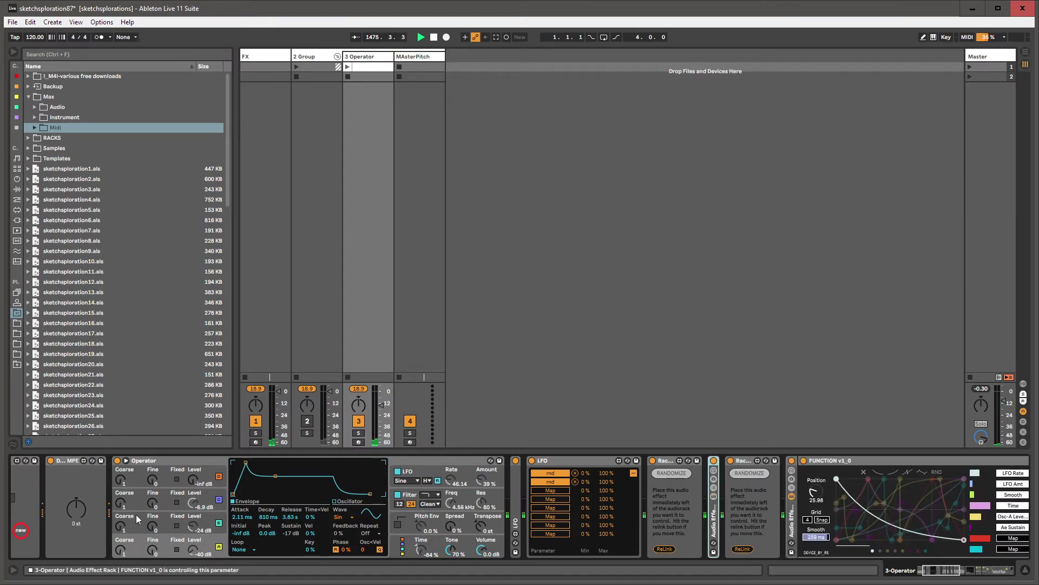
{"action": "left_click_drag", "start_coordinate": [954, 569], "coordinate": [964, 569]}
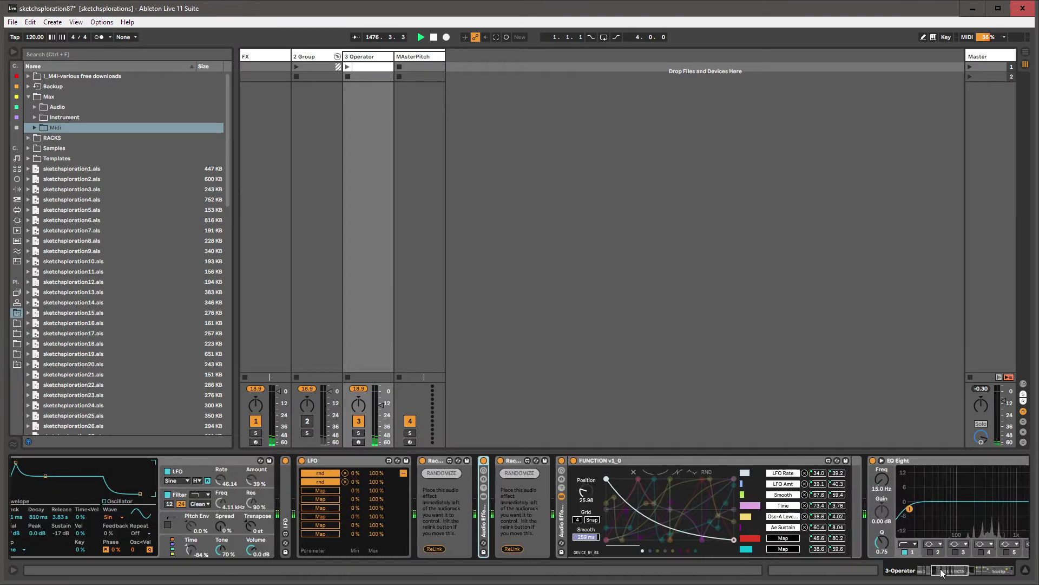
{"action": "left_click", "coordinate": [790, 527]}
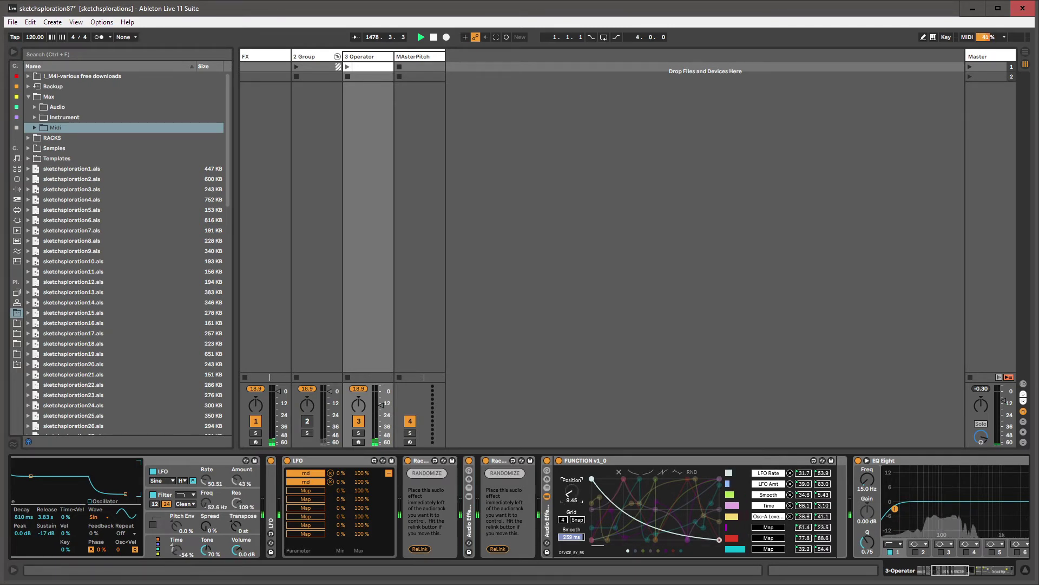
- Clear the second FUNCTION's Osc-A Level mapping and reassign the first FUNCTION's Osc-B Wave output to the second FUNCTION's Position
{"action": "left_click", "coordinate": [481, 518]}
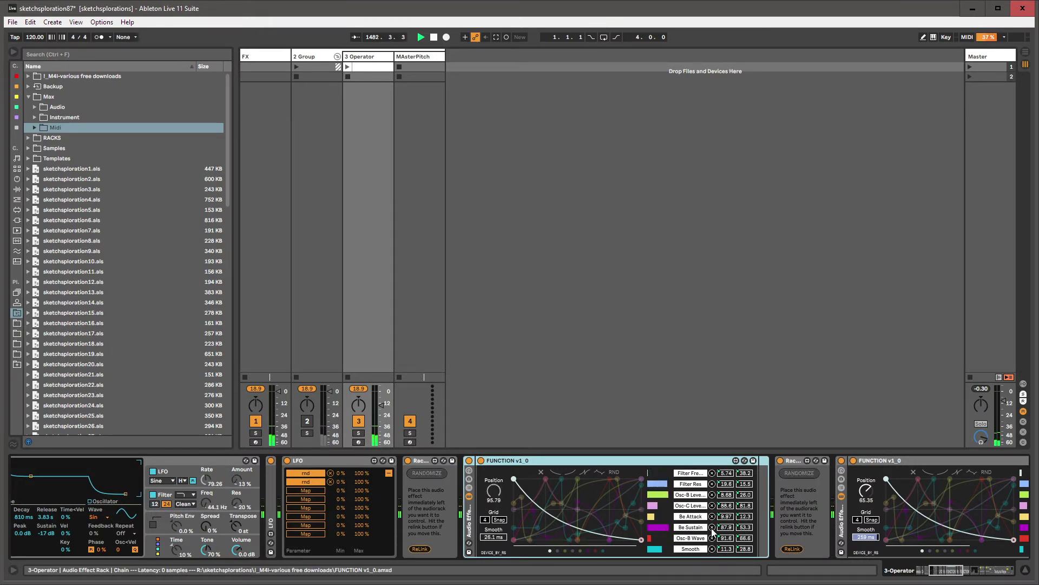
{"action": "left_click_drag", "start_coordinate": [956, 573], "coordinate": [967, 575]}
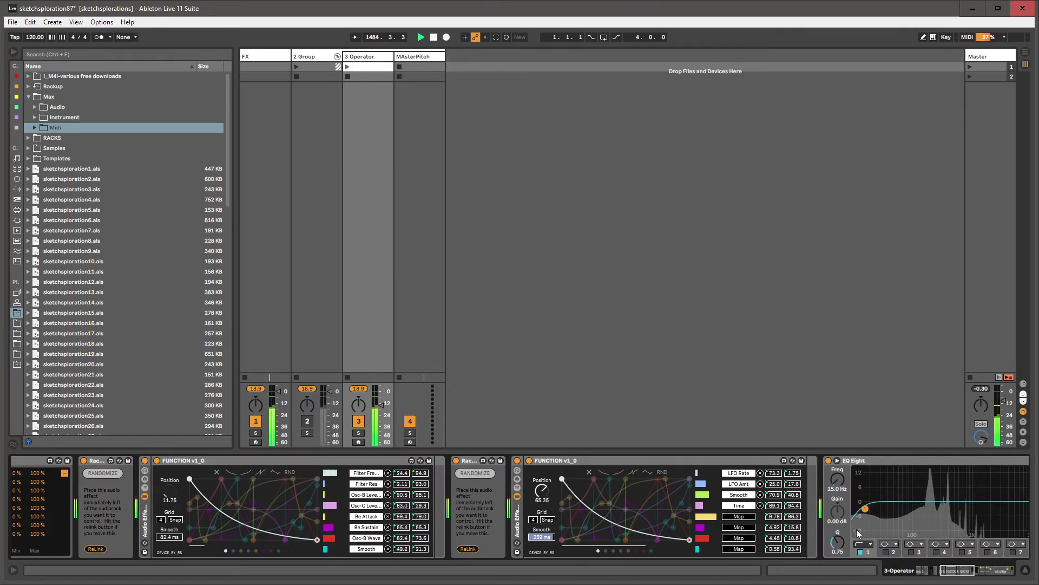
{"action": "left_click", "coordinate": [953, 573]}
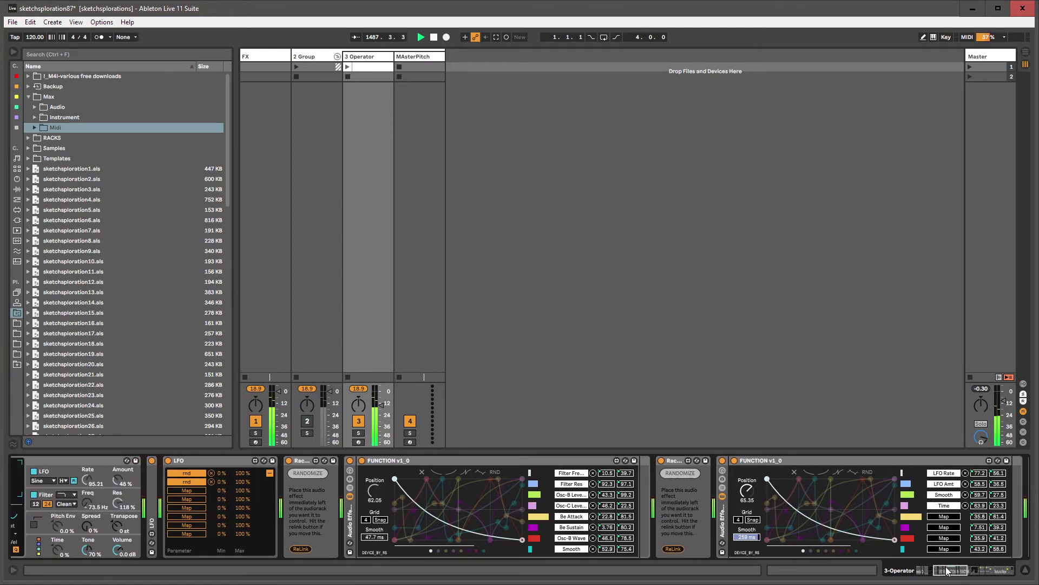
{"action": "left_click_drag", "start_coordinate": [948, 570], "coordinate": [942, 570]}
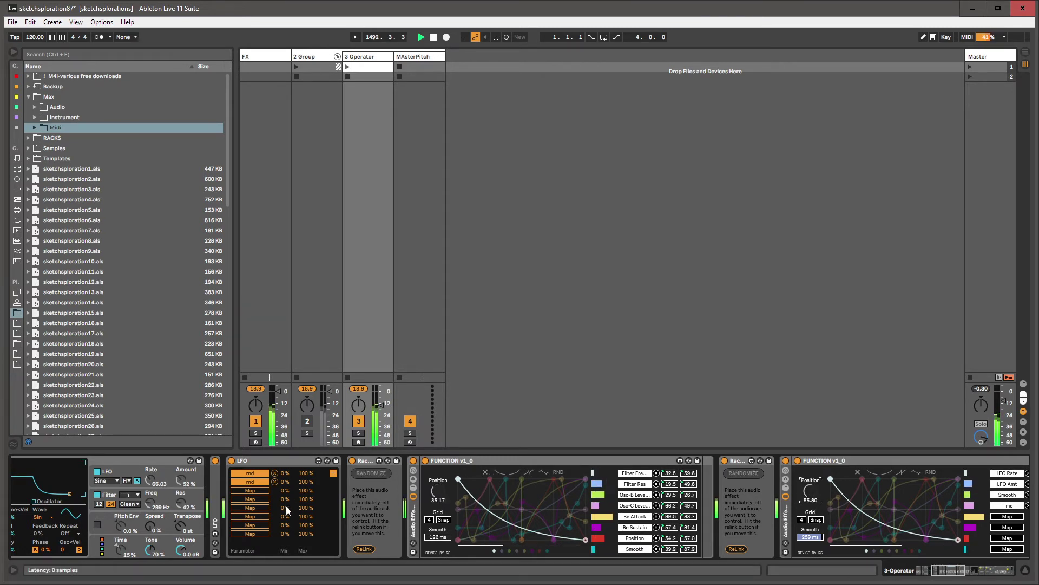
- Map the waveform of Operator's oscillator A to the fifth output of the second FUNCTION device
{"action": "mouse_move", "coordinate": [938, 575]}
{"action": "left_mouse_down"}
{"action": "mouse_move", "coordinate": [950, 576]}
{"action": "mouse_move", "coordinate": [933, 575]}
{"action": "left_mouse_up"}
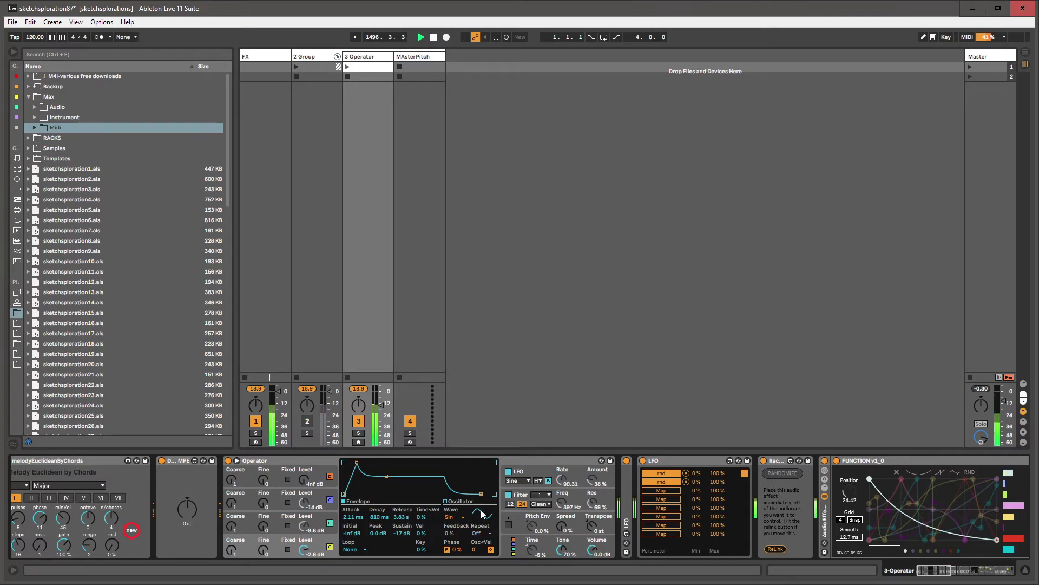
{"action": "left_click", "coordinate": [454, 517]}
{"action": "left_click", "coordinate": [453, 549]}
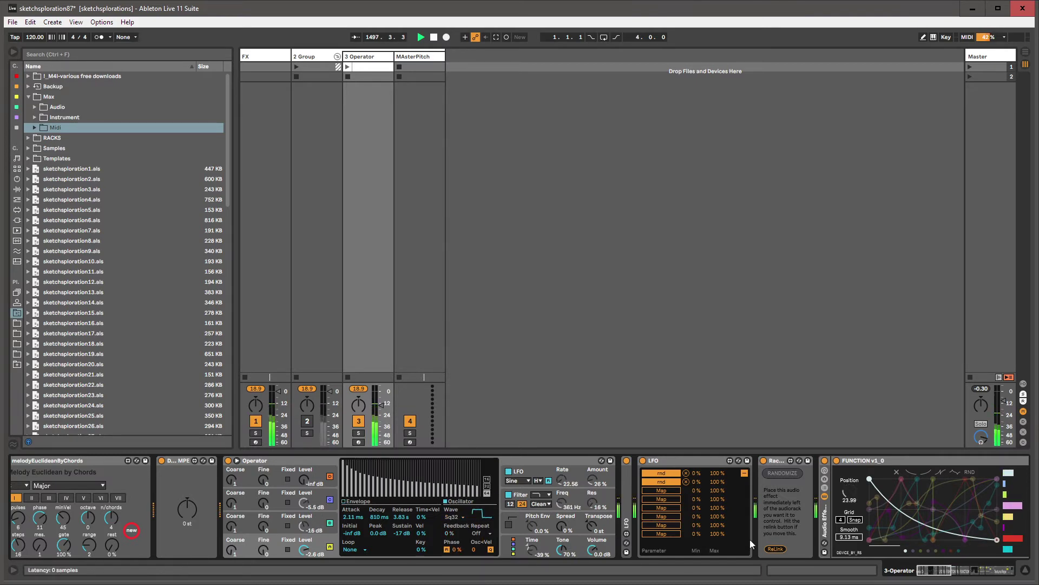
- Map the waveform of Operator's oscillator C to the sixth output of the second FUNCTION device
{"action": "left_click_drag", "start_coordinate": [923, 575], "coordinate": [947, 575]}
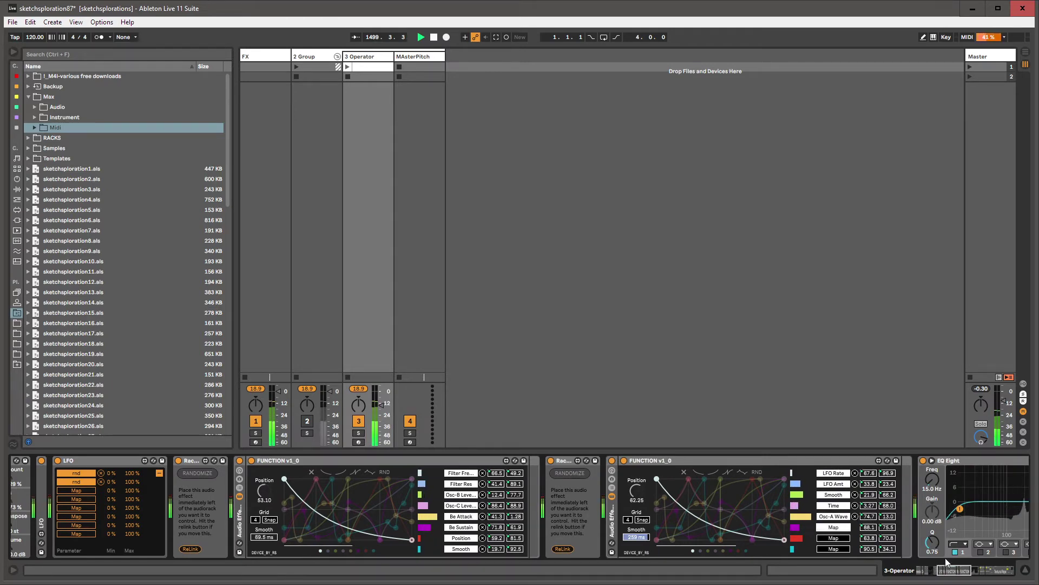
{"action": "left_click_drag", "start_coordinate": [956, 575], "coordinate": [866, 576]}
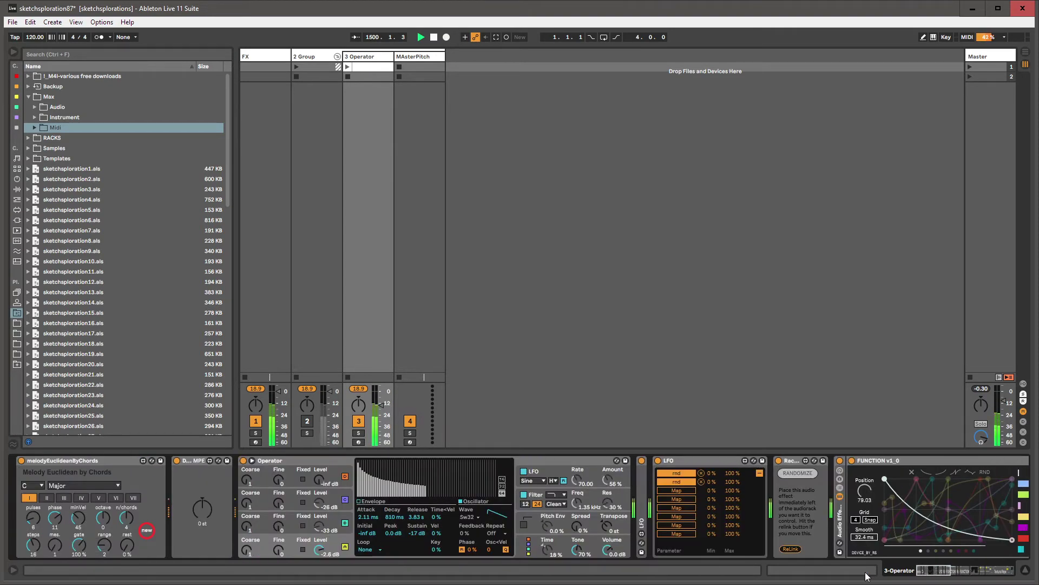
{"action": "left_click", "coordinate": [345, 490]}
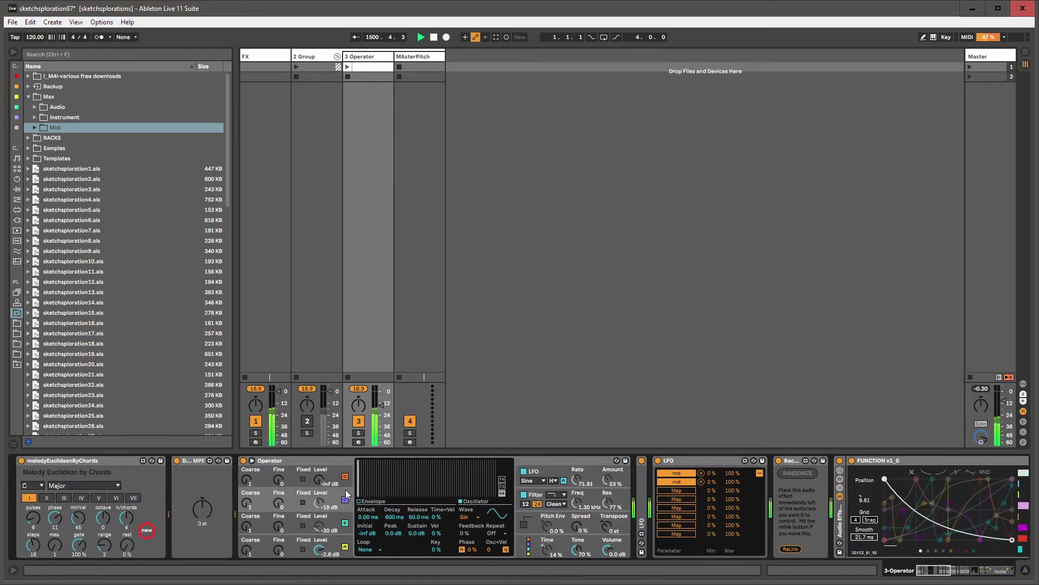
{"action": "left_click", "coordinate": [467, 516]}
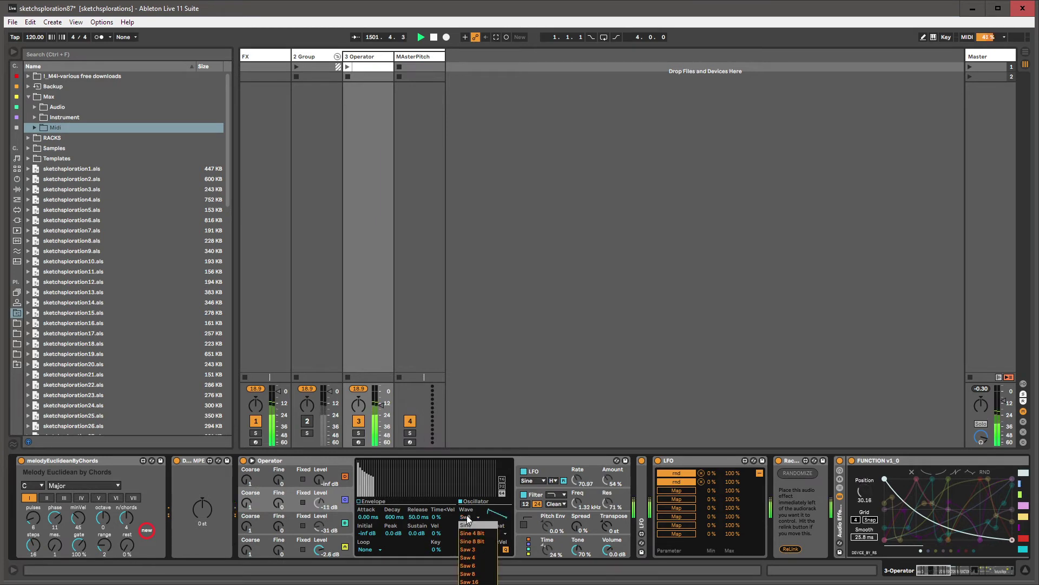
{"action": "left_click", "coordinate": [453, 459]}
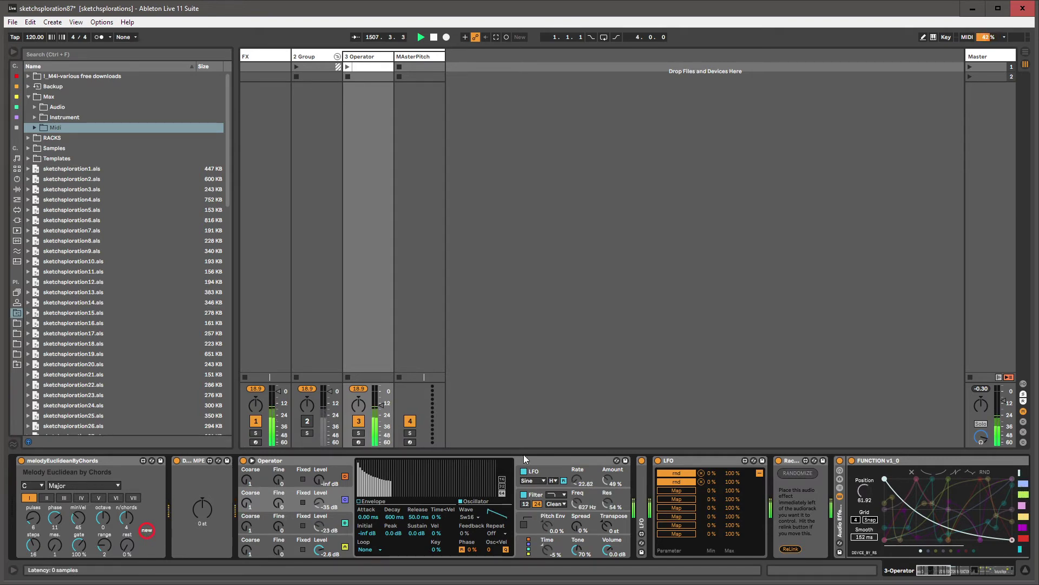
{"action": "mouse_move", "coordinate": [926, 573]}
{"action": "left_mouse_down"}
{"action": "mouse_move", "coordinate": [945, 566]}
{"action": "mouse_move", "coordinate": [928, 569]}
{"action": "left_mouse_up"}
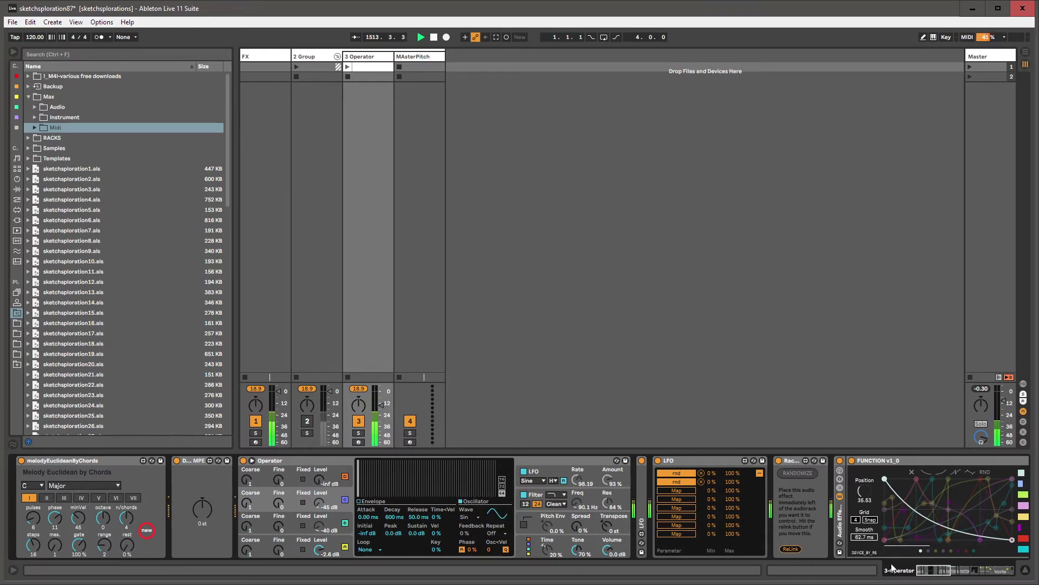
{"action": "left_click_drag", "start_coordinate": [938, 574], "coordinate": [956, 577]}
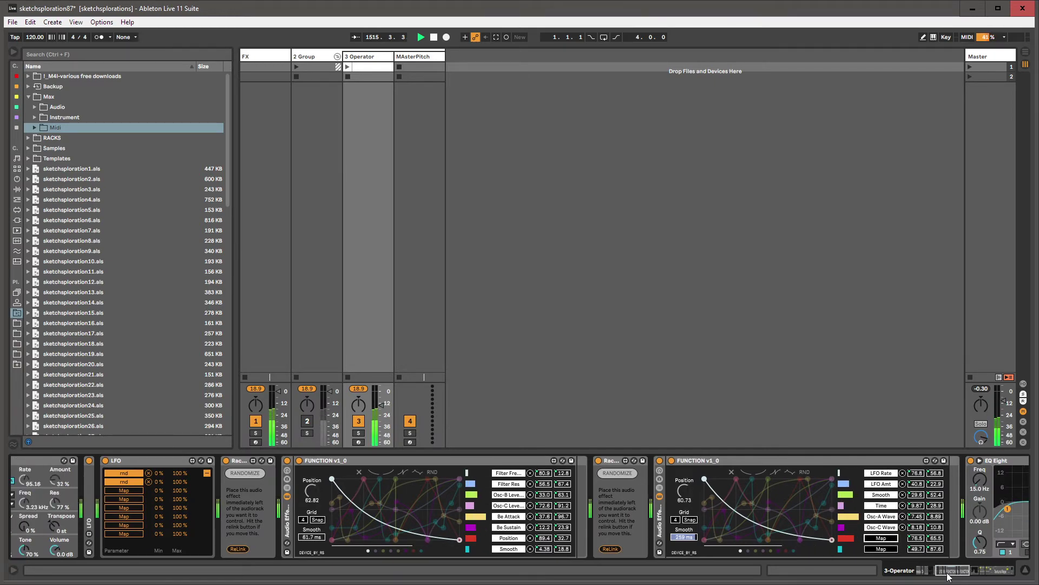
{"action": "left_click_drag", "start_coordinate": [956, 577], "coordinate": [878, 575]}
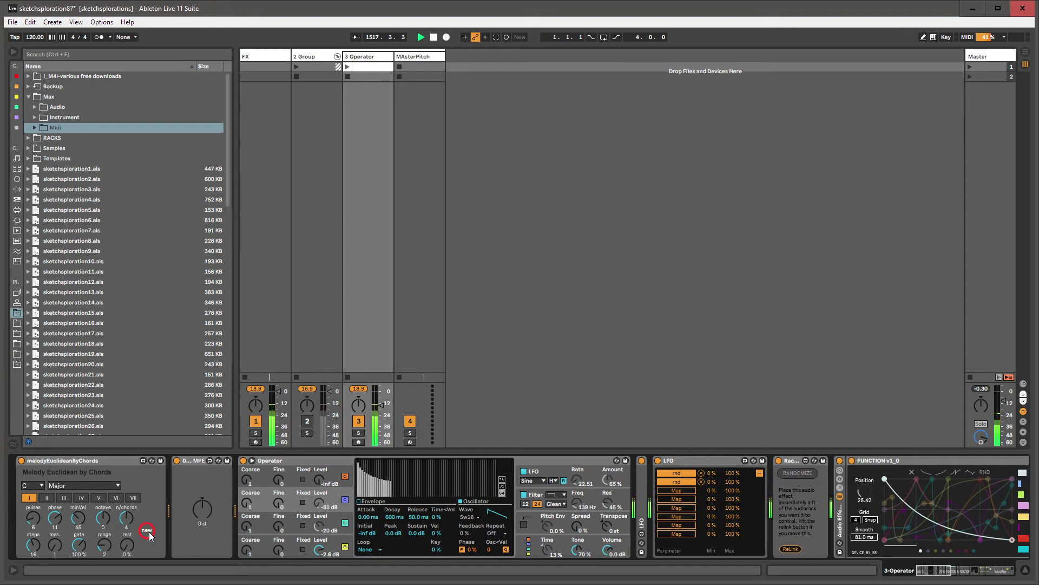
- Group the melodyEuclideanByChords device into a MIDI Effect Rack and map its scale selection to Macro 1
{"action": "left_click", "coordinate": [83, 459]}
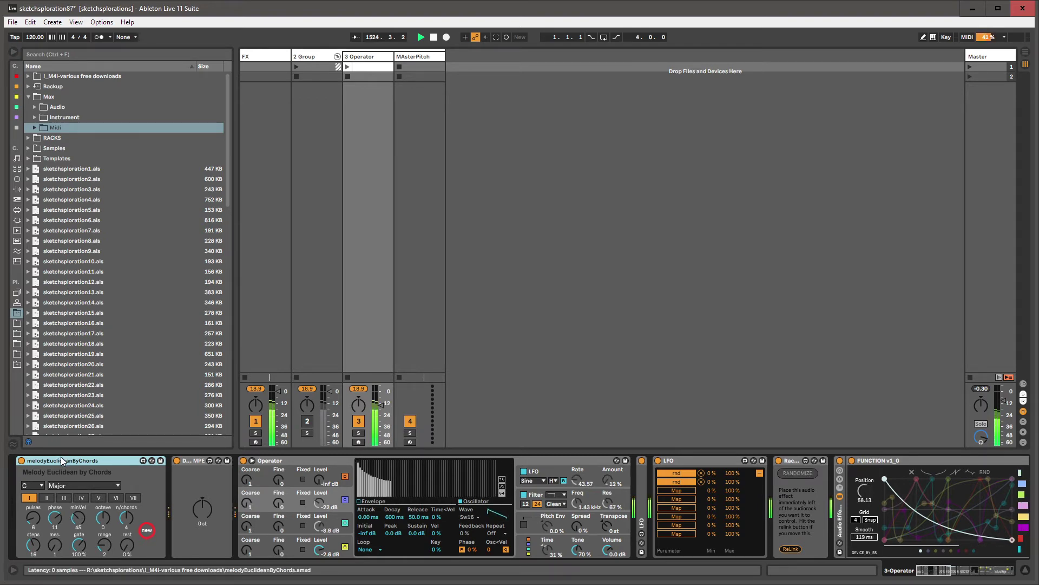
{"action": "key", "text": "ctrl+g"}
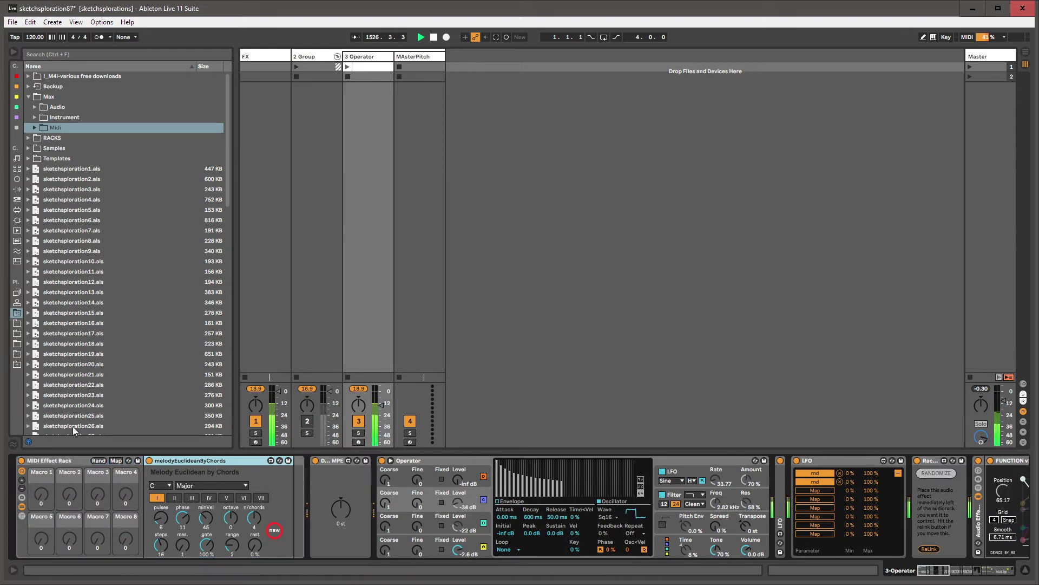
{"action": "left_click", "coordinate": [116, 460]}
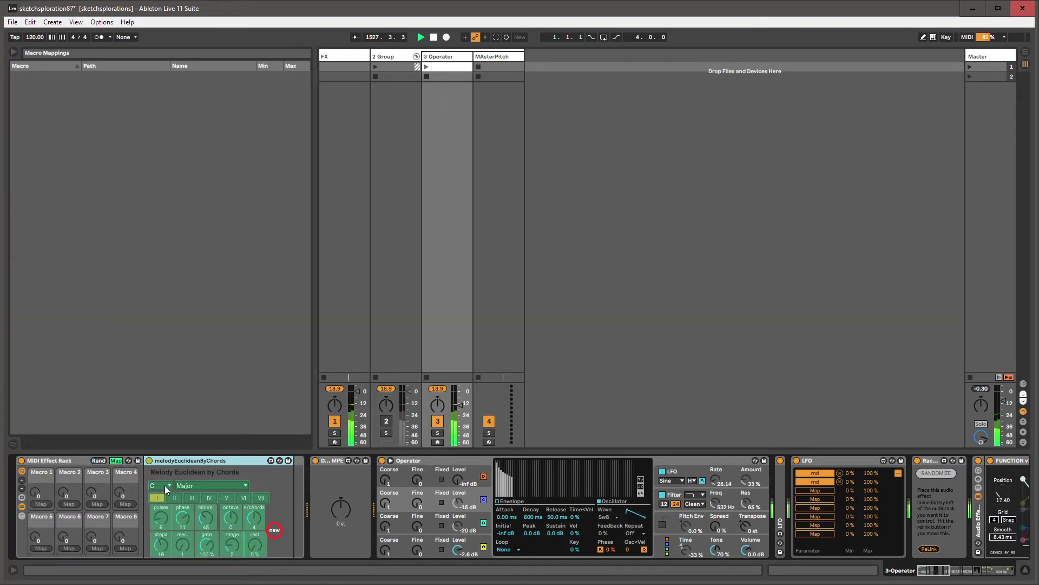
{"action": "left_click", "coordinate": [46, 504]}
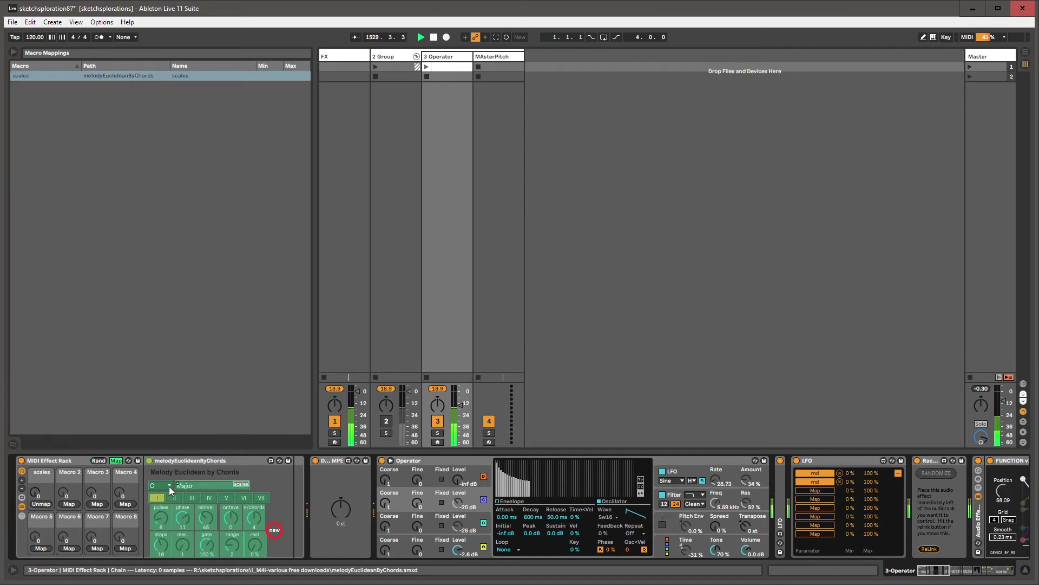
- Look at the pitch device on the MAsterPitch track and return to the Operator track's MIDI Effect Rack
{"action": "left_click", "coordinate": [340, 517]}
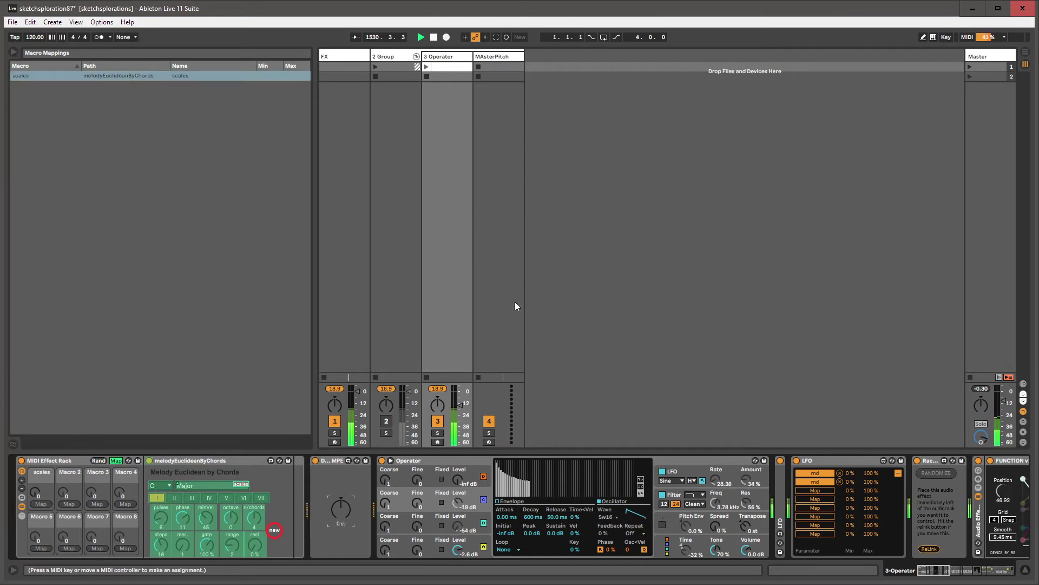
{"action": "left_click", "coordinate": [499, 56]}
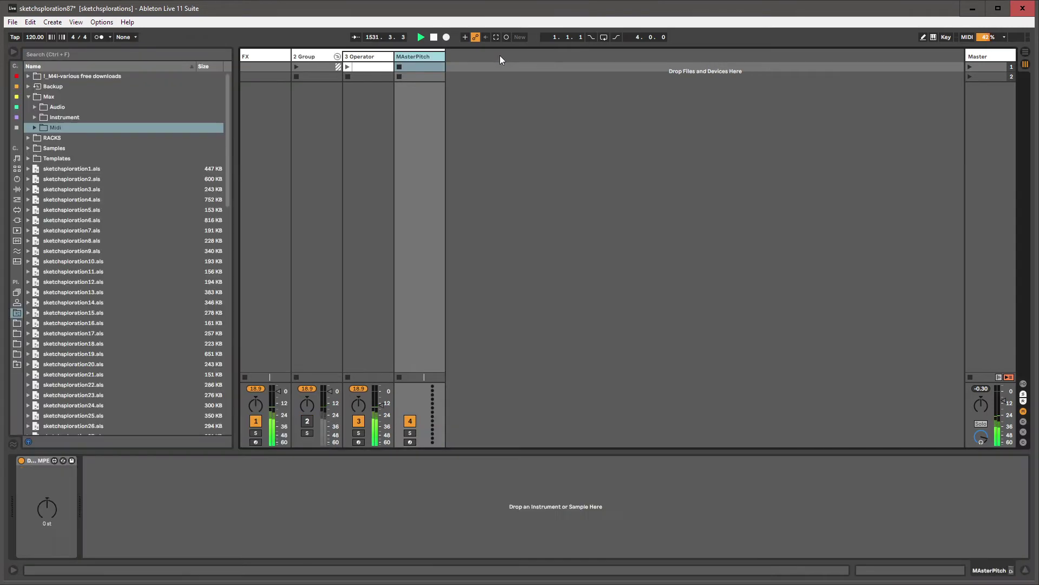
{"action": "left_click", "coordinate": [360, 61]}
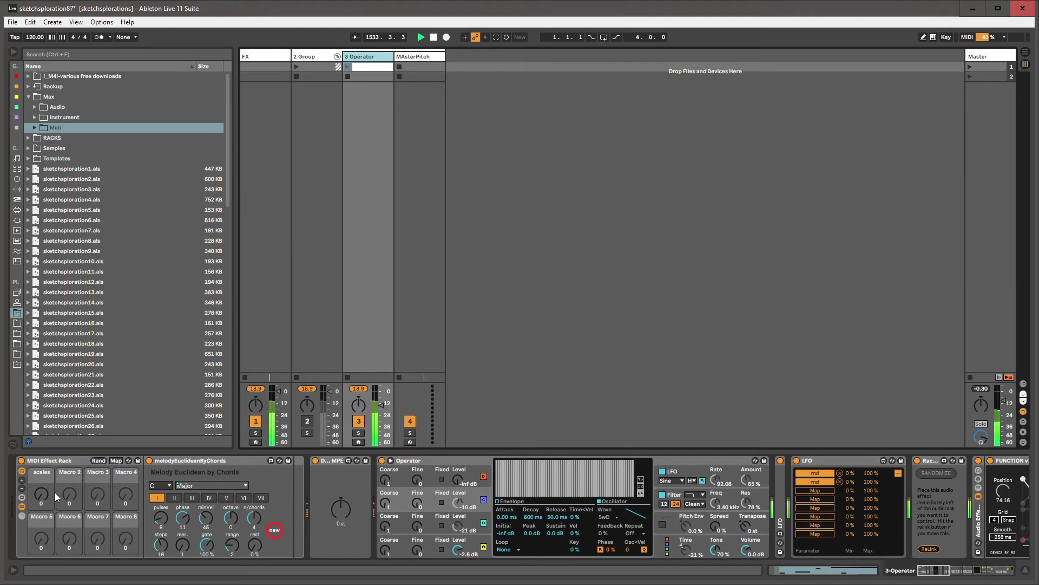
{"action": "left_click", "coordinate": [39, 494]}
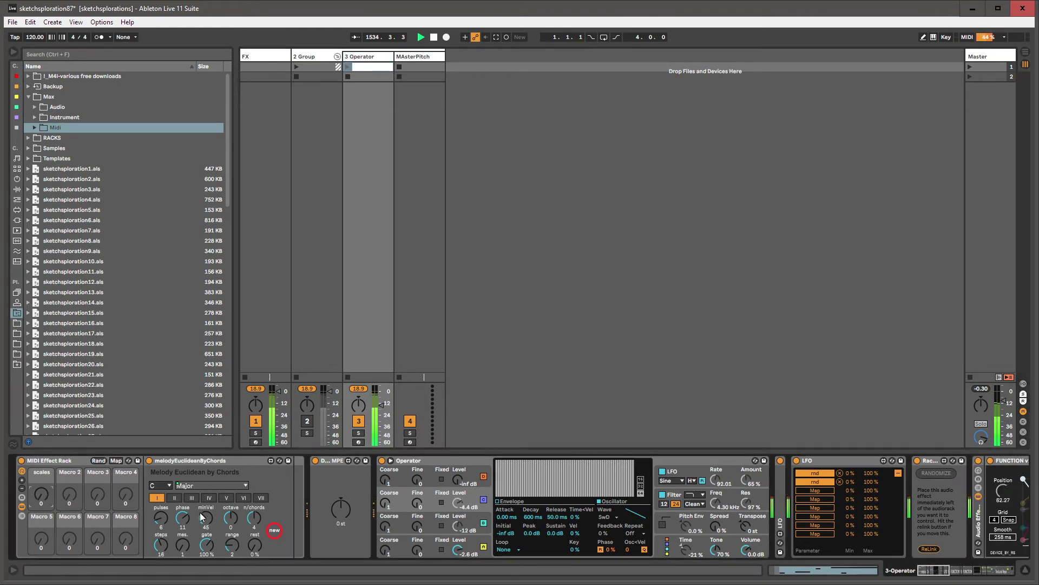
- Map melodyEuclideanByChords' phase, minVel and octave to Macros 2, 3 and 4 of the MIDI Effect Rack
{"action": "left_click", "coordinate": [116, 461]}
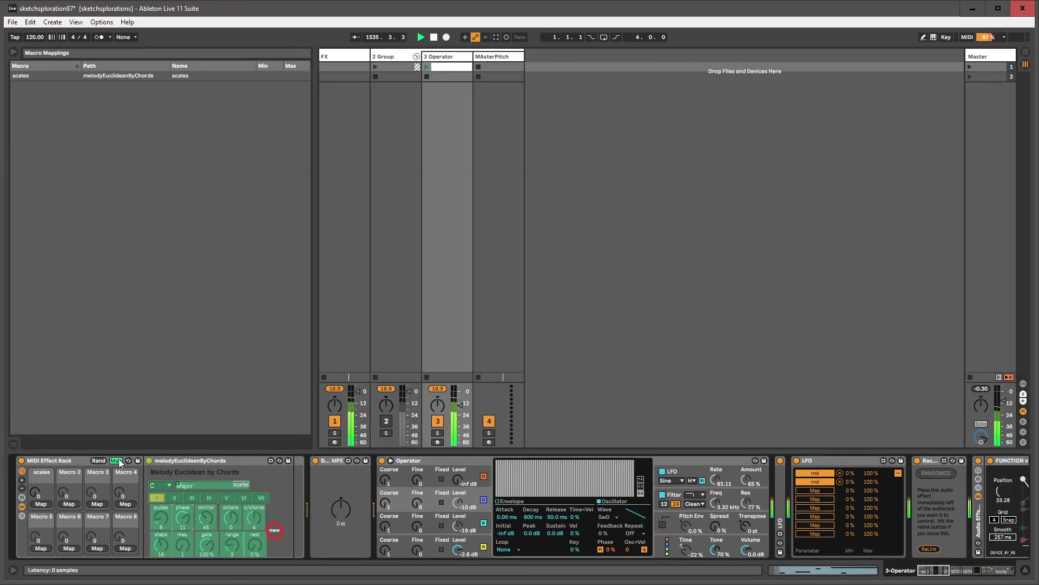
{"action": "left_click", "coordinate": [183, 518]}
{"action": "left_click", "coordinate": [69, 503]}
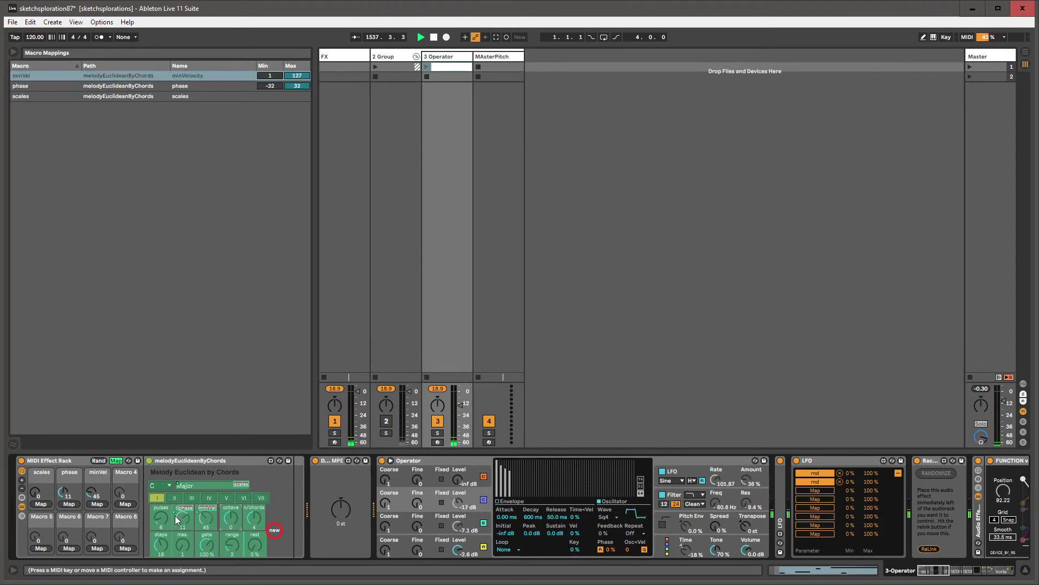
{"action": "left_click", "coordinate": [123, 506]}
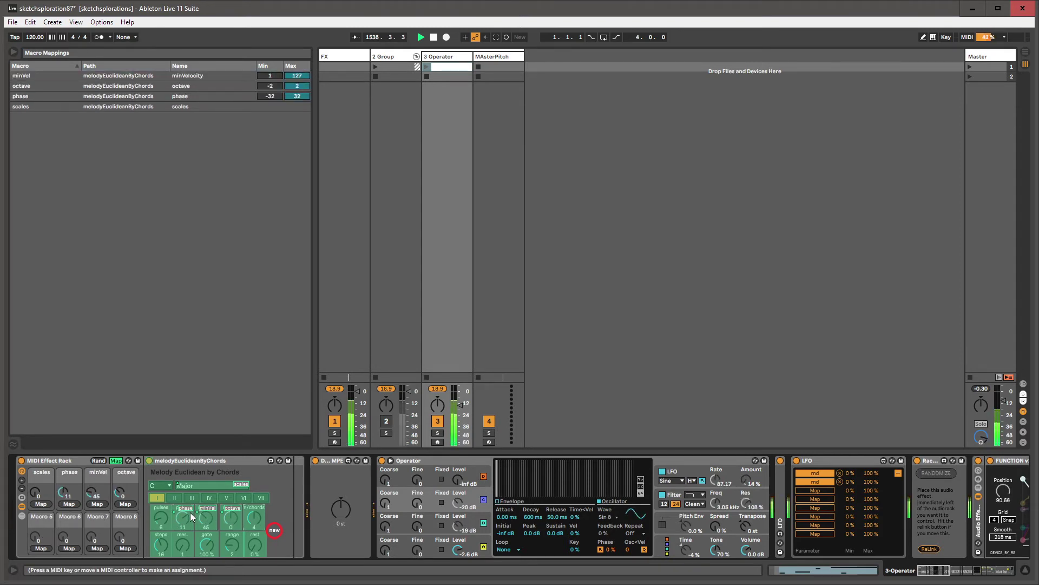
- Map melodyEuclideanByChords' n/chords, steps, pulses and mes. parameters to Macros 5 through 8 and leave macro mapping mode
{"action": "left_click", "coordinate": [37, 548]}
{"action": "left_click", "coordinate": [168, 553]}
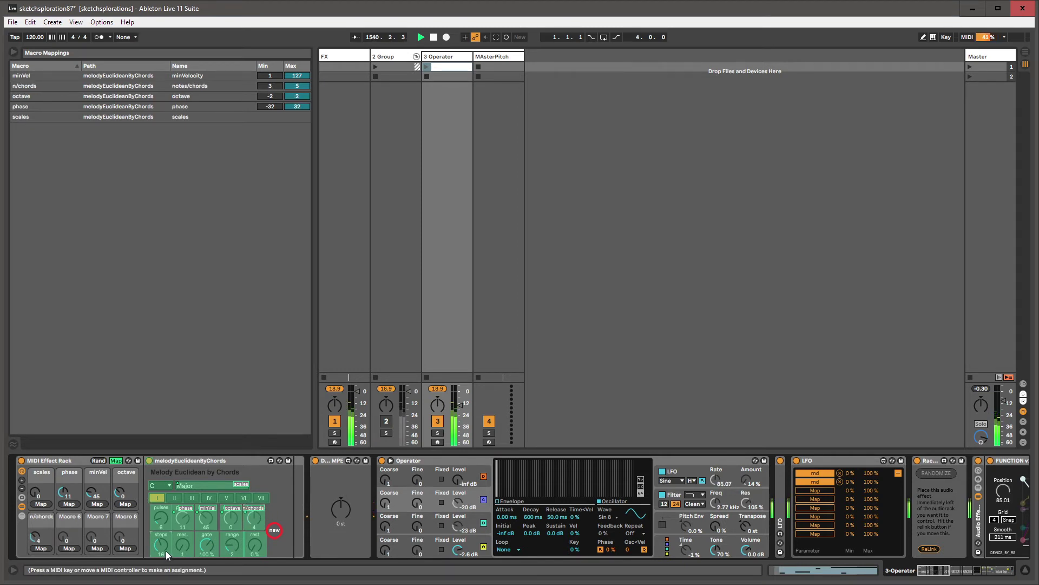
{"action": "left_click", "coordinate": [68, 548]}
{"action": "left_click", "coordinate": [162, 514]}
{"action": "left_click", "coordinate": [95, 548]}
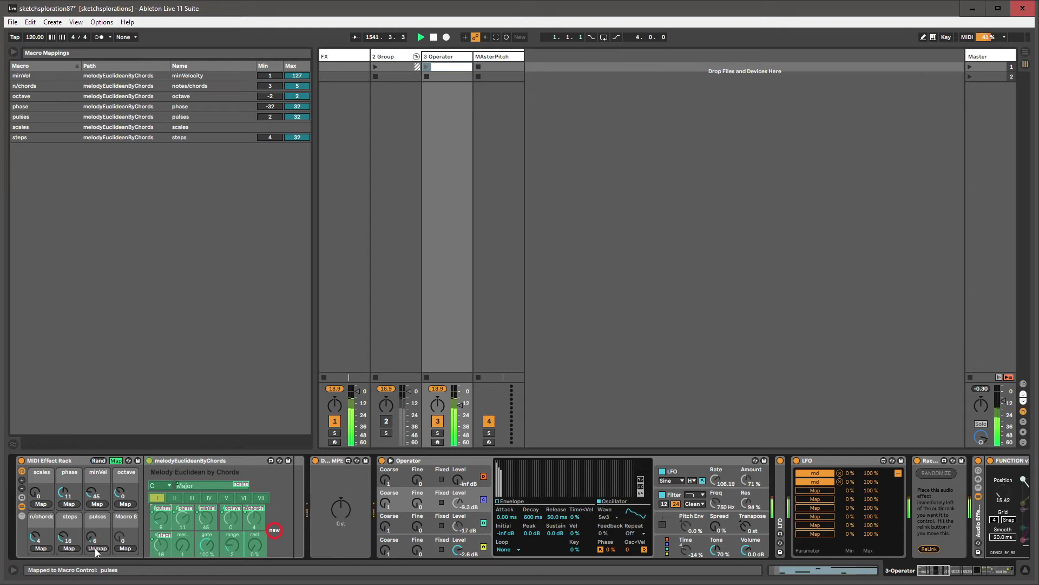
{"action": "left_click", "coordinate": [124, 548]}
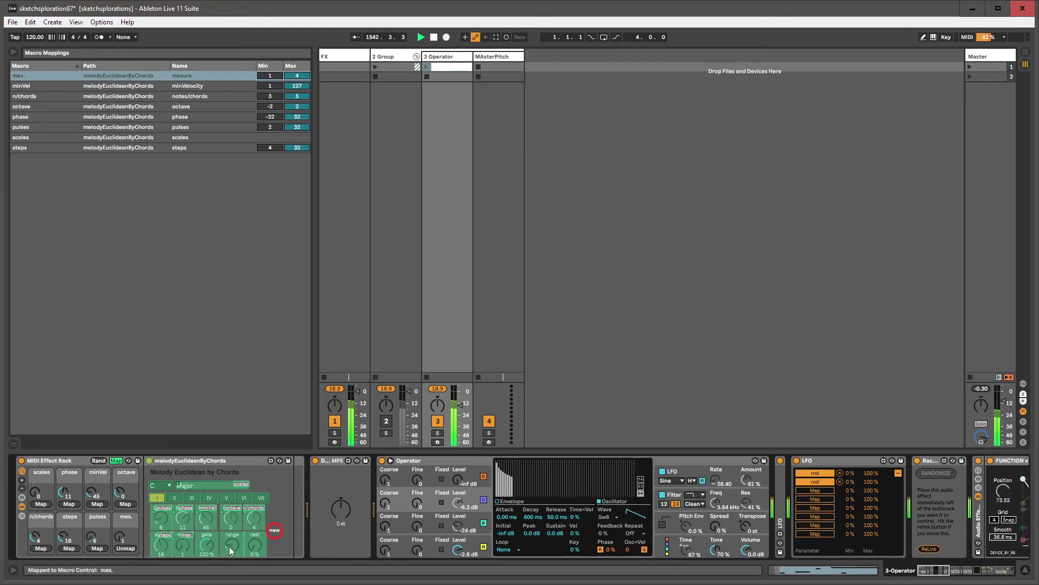
{"action": "left_click", "coordinate": [115, 460]}
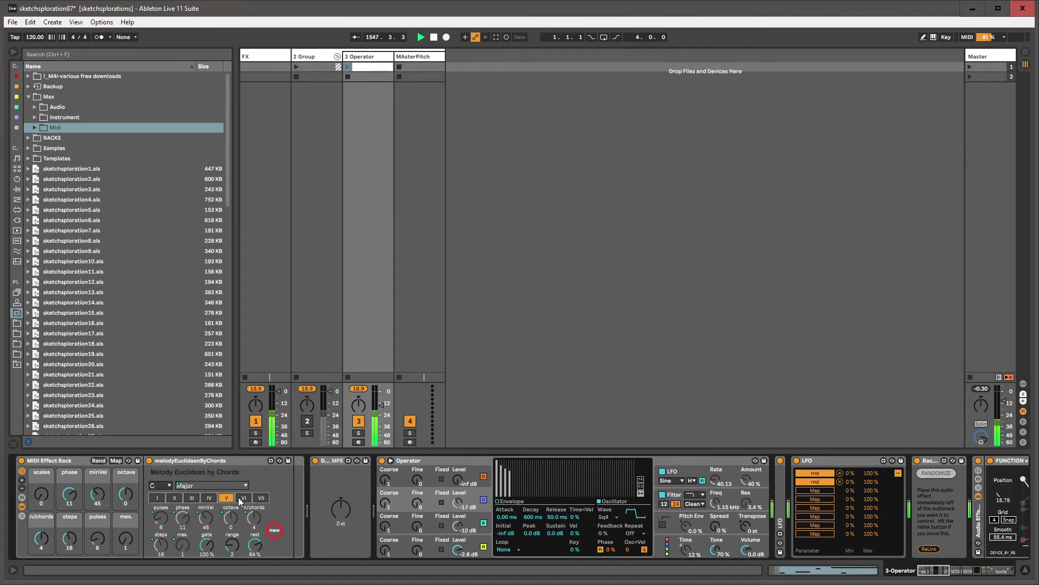
- Expand the MIDI Effect Rack to ten macros and map the degree and rest parameters to Macros 9 and 10
{"action": "left_click", "coordinate": [22, 480]}
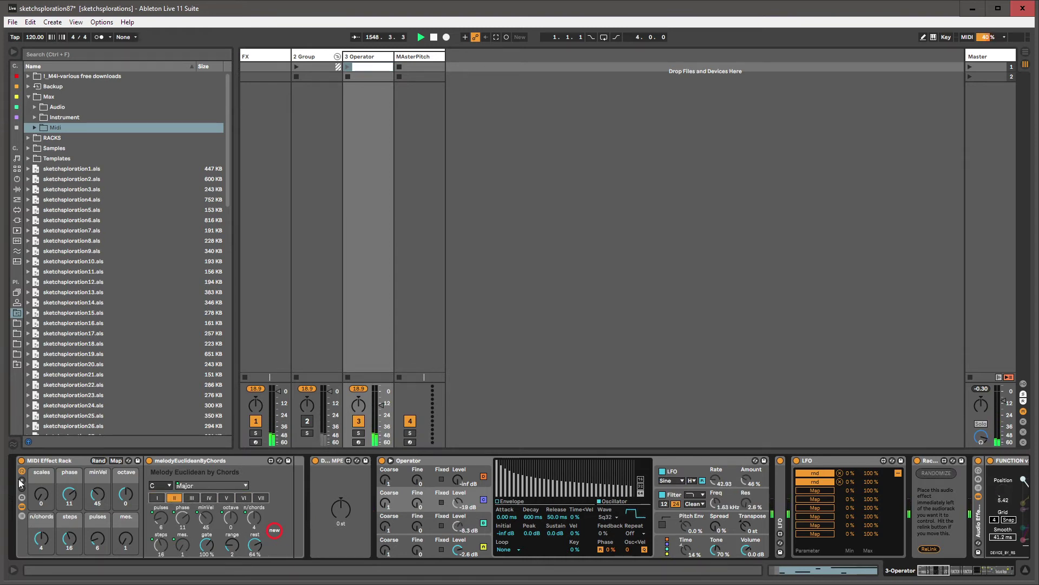
{"action": "left_click", "coordinate": [144, 461]}
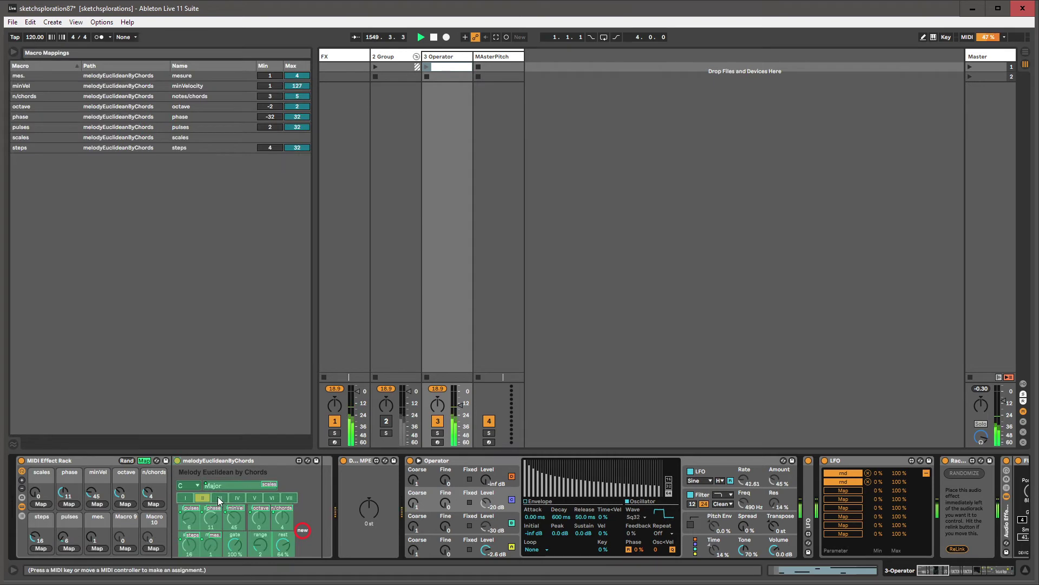
{"action": "left_click", "coordinate": [125, 548]}
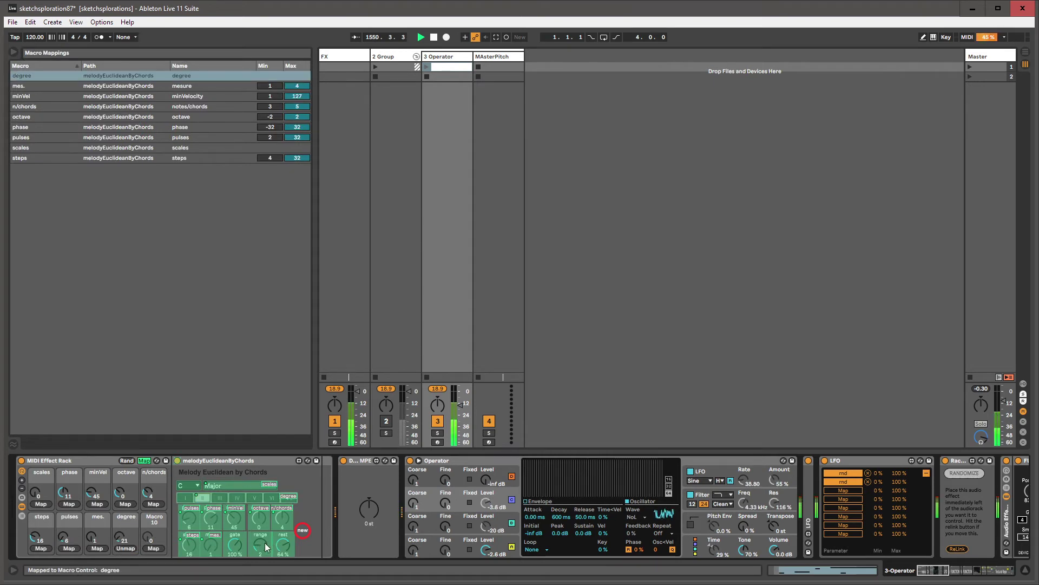
{"action": "left_click", "coordinate": [155, 548]}
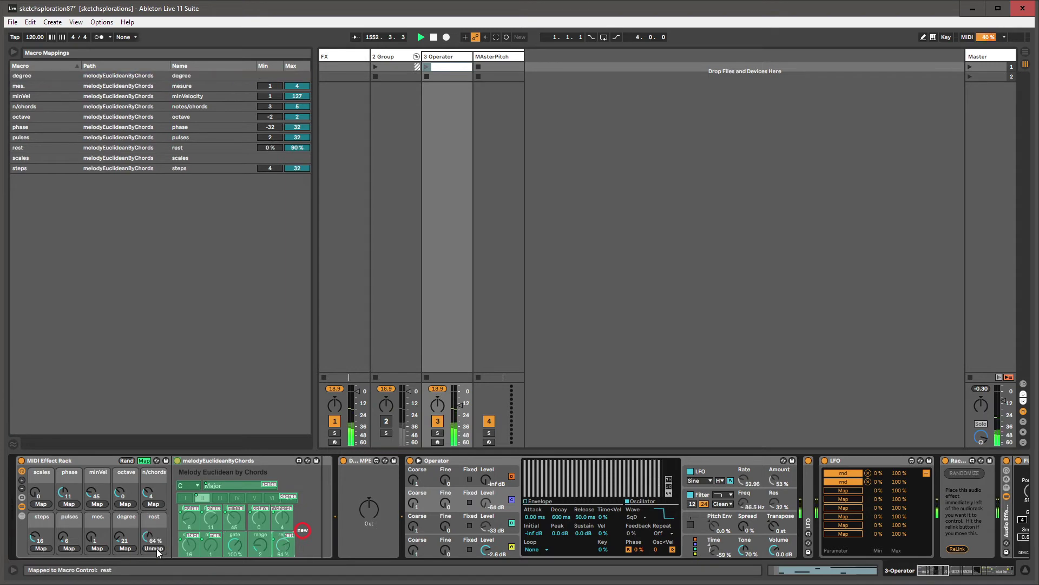
{"action": "left_click", "coordinate": [144, 460]}
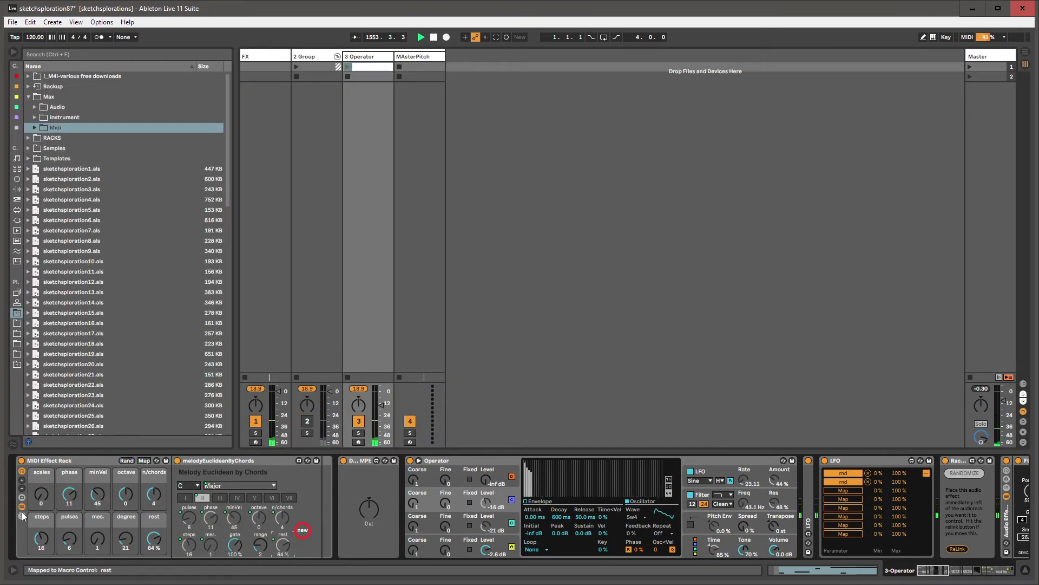
- Insert VariationStepper-MIDI v1.1 from the free downloads folder ahead of the MIDI Effect Rack and store the rack's first macro variation
{"action": "left_click", "coordinate": [28, 76]}
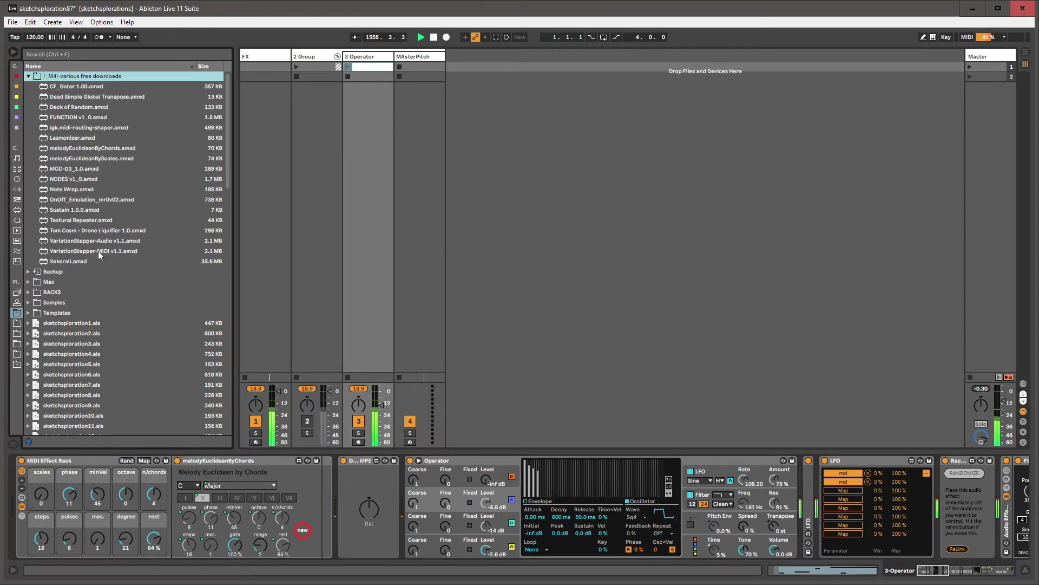
{"action": "left_click_drag", "start_coordinate": [98, 251], "coordinate": [13, 482]}
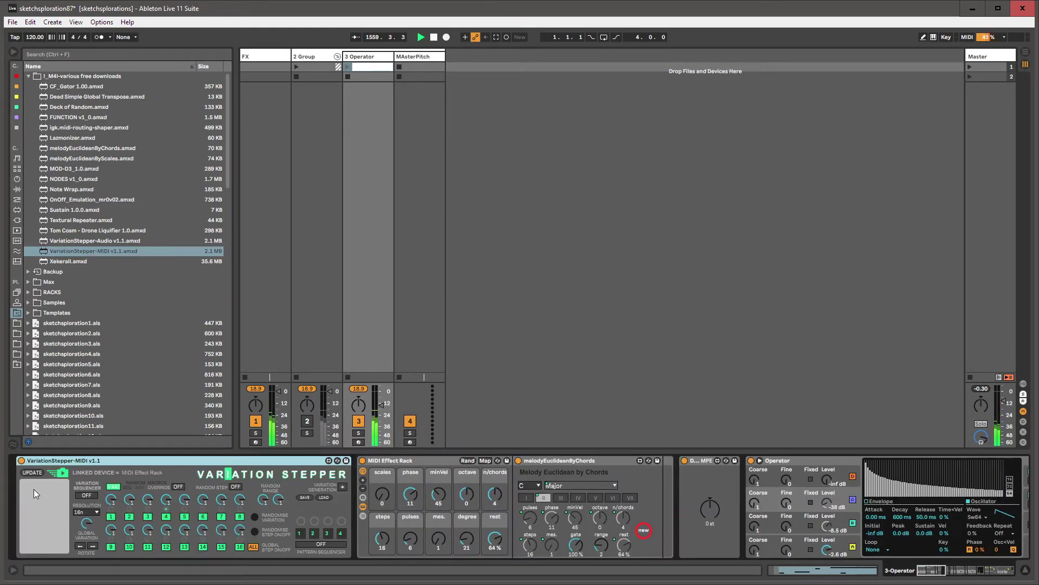
{"action": "left_click", "coordinate": [363, 497]}
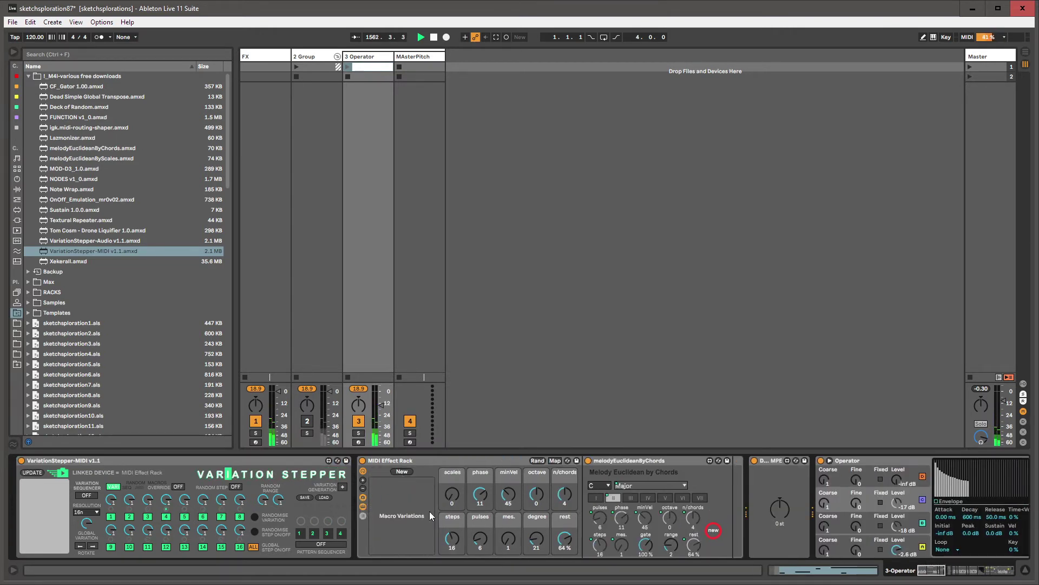
{"action": "left_click", "coordinate": [401, 471]}
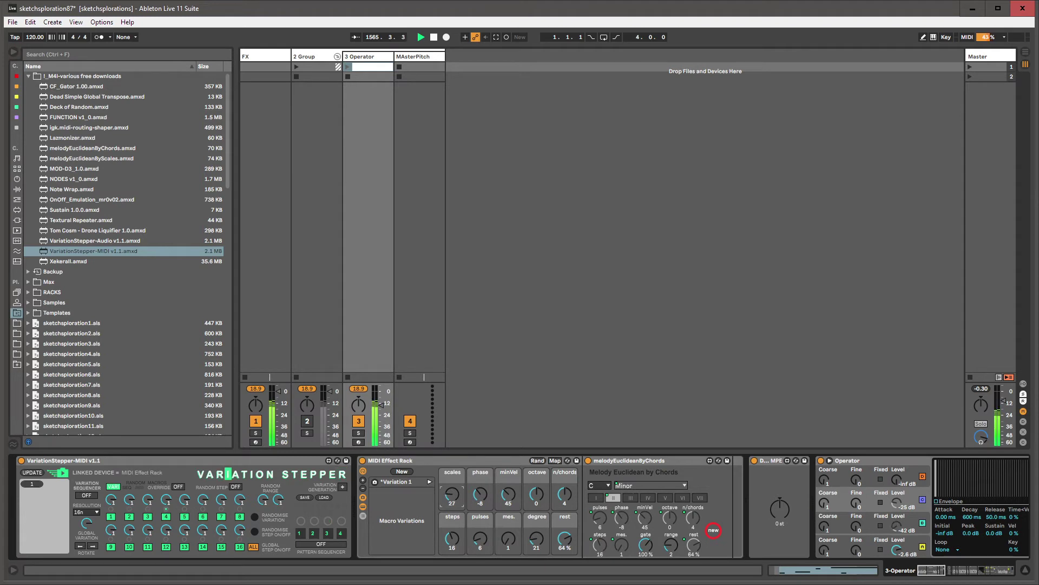
- Set the rack macros to scales 27, phase -8, minVel 64, octave 1, steps 14, pulses 18, mes. 3, degree 51, rest 71% and store a second variation
{"action": "left_click_drag", "start_coordinate": [509, 499], "coordinate": [537, 490]}
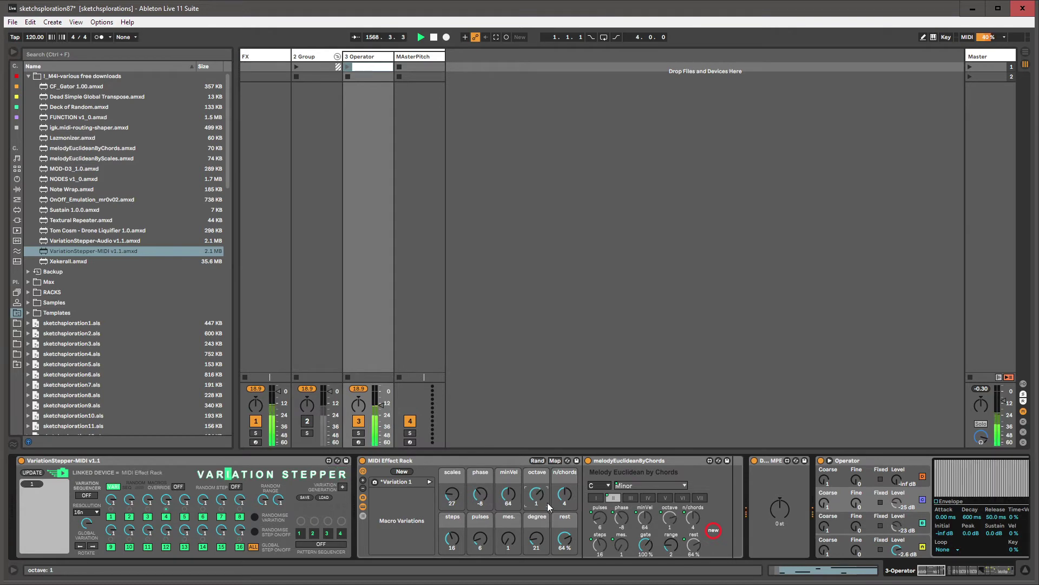
{"action": "mouse_move", "coordinate": [452, 538]}
{"action": "left_mouse_down"}
{"action": "mouse_move", "coordinate": [452, 551]}
{"action": "mouse_move", "coordinate": [475, 539]}
{"action": "mouse_move", "coordinate": [445, 532]}
{"action": "left_mouse_up"}
{"action": "left_click_drag", "start_coordinate": [565, 539], "coordinate": [508, 533]}
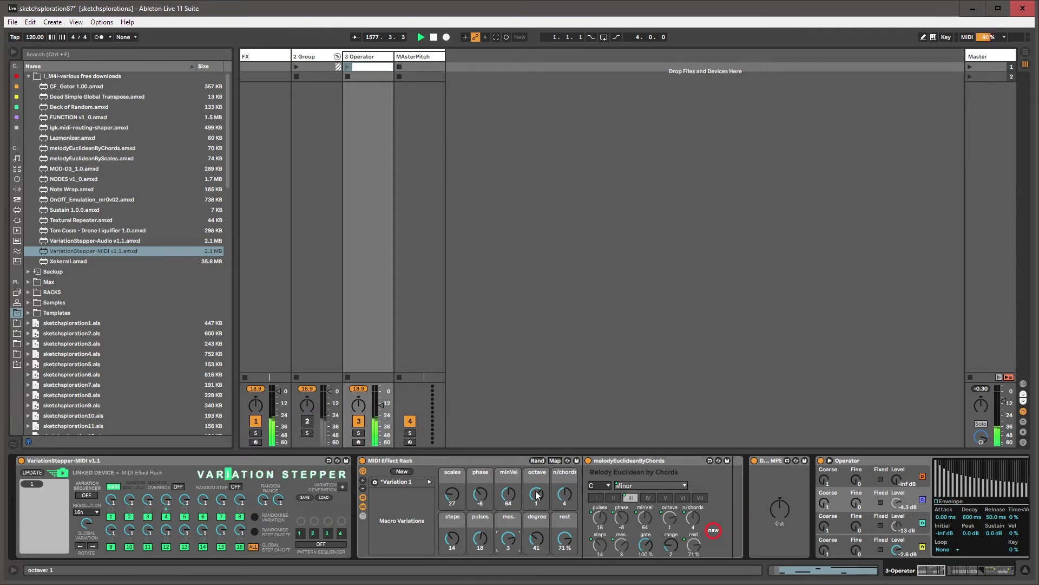
{"action": "left_click_drag", "start_coordinate": [536, 539], "coordinate": [537, 540]}
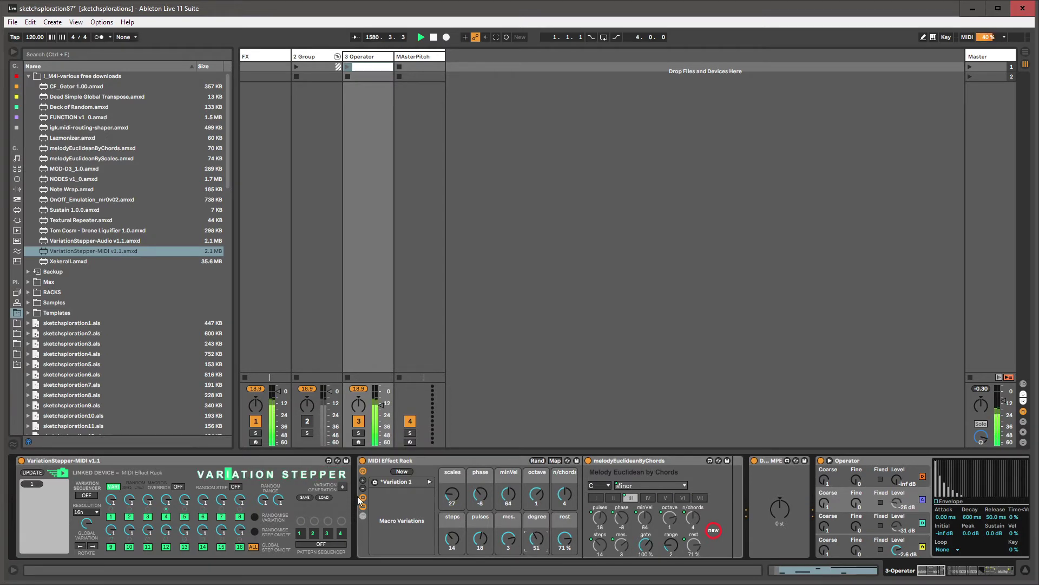
{"action": "left_click", "coordinate": [401, 471]}
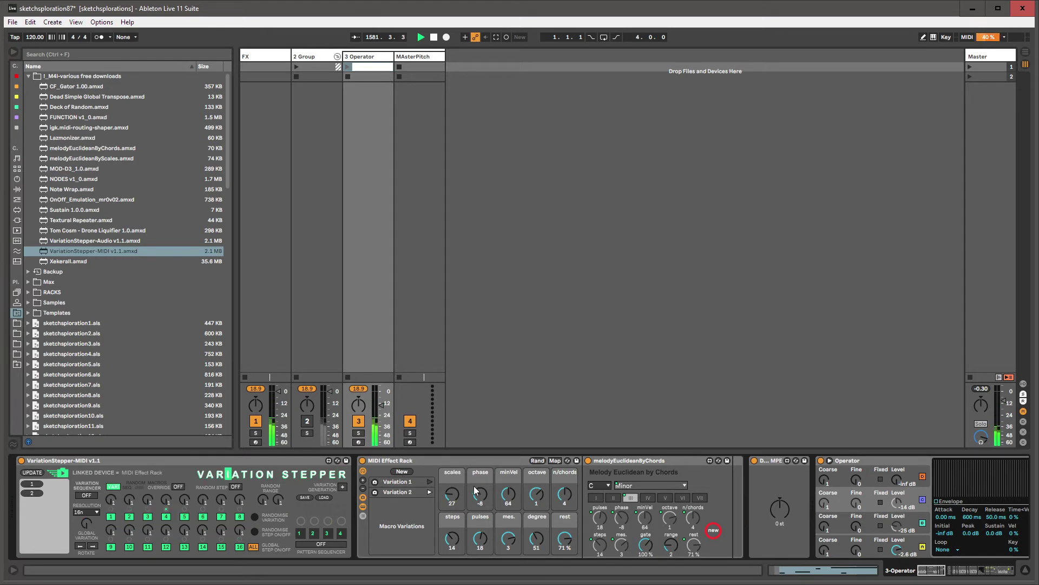
- Set the rack macros to octave -1, minVel 87, pulses 29, steps 29 and rest 35%, and store a third variation
{"action": "left_click_drag", "start_coordinate": [533, 493], "coordinate": [508, 483]}
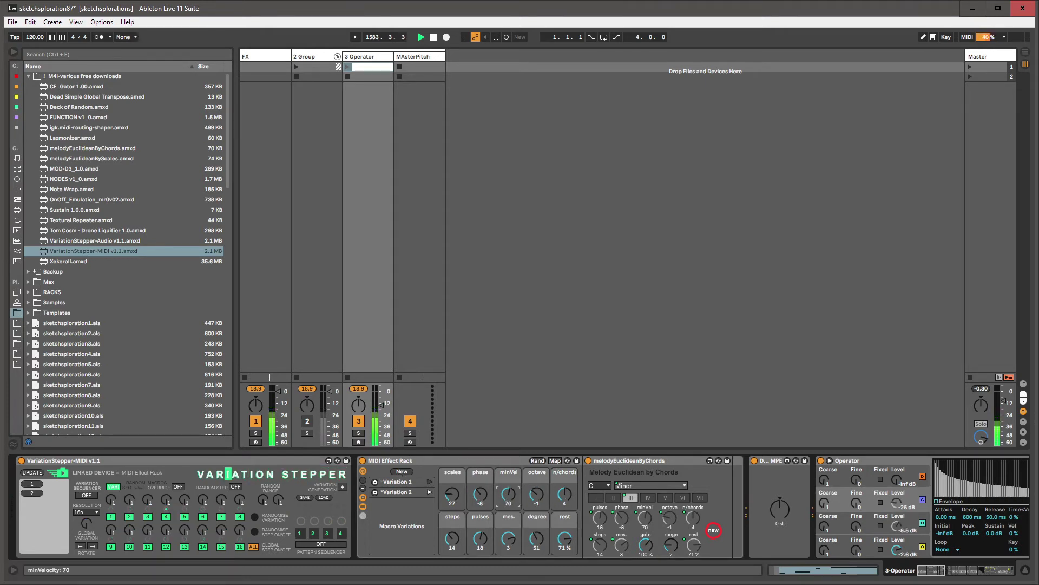
{"action": "left_click", "coordinate": [483, 534]}
{"action": "left_click_drag", "start_coordinate": [481, 537], "coordinate": [458, 539]}
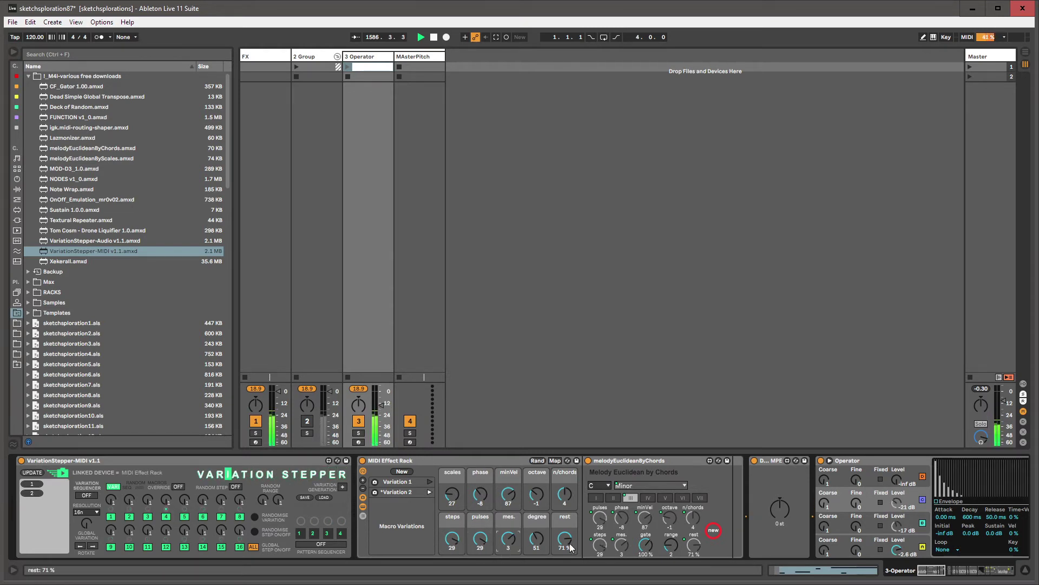
{"action": "left_click_drag", "start_coordinate": [565, 539], "coordinate": [564, 551]}
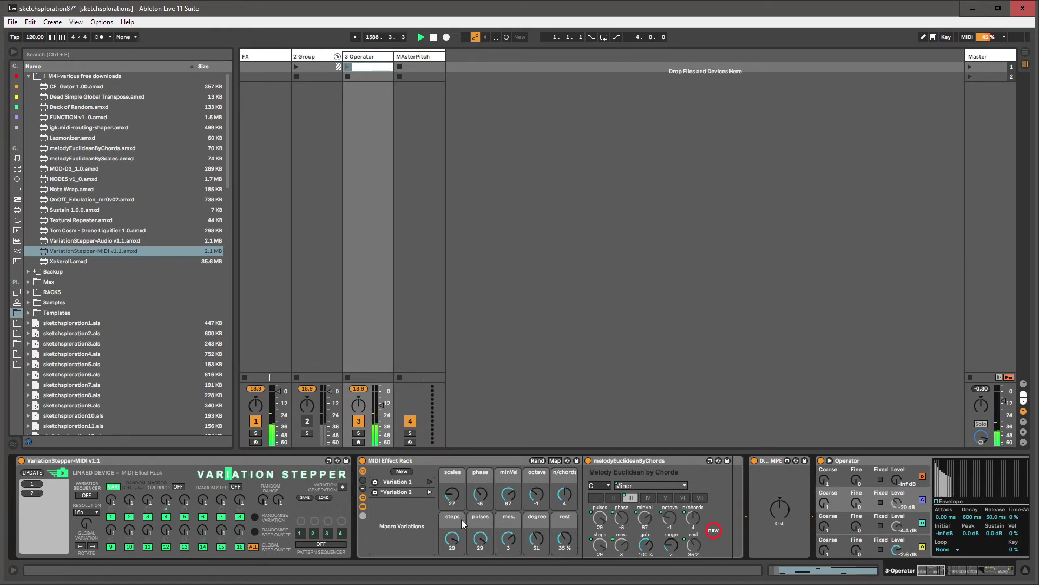
{"action": "left_click", "coordinate": [401, 472]}
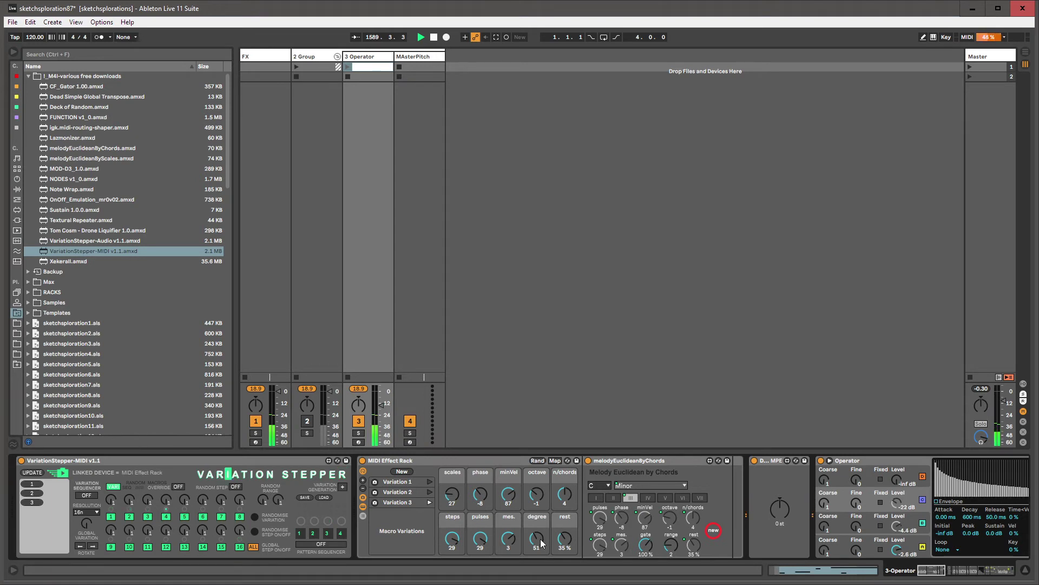
- Store two new MIDI Effect Rack variations: one with a higher degree and octave 0, another with the scales macro set to Lydian
{"action": "left_click_drag", "start_coordinate": [538, 560], "coordinate": [540, 543]}
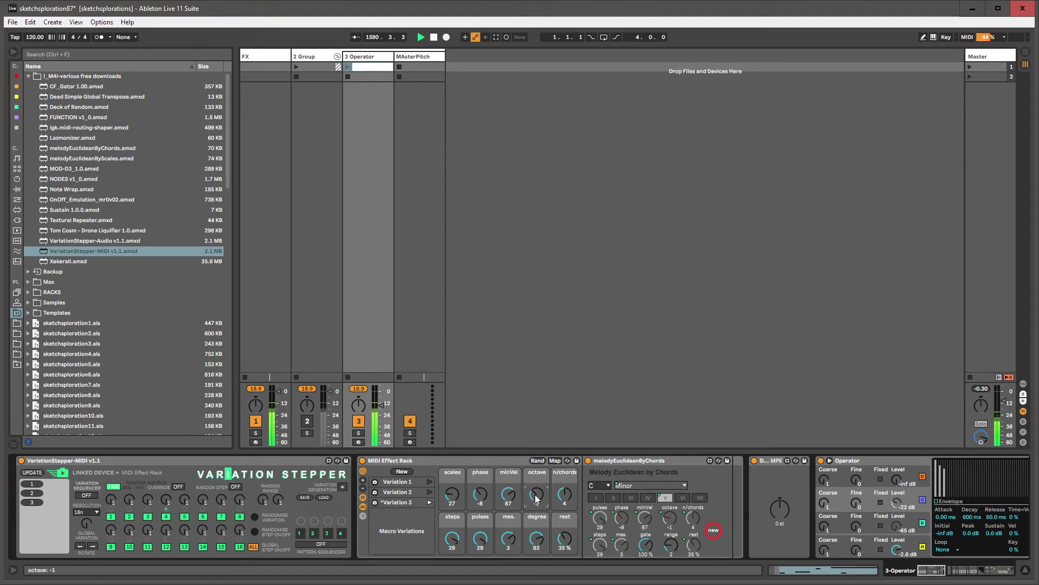
{"action": "left_click_drag", "start_coordinate": [536, 494], "coordinate": [537, 490]}
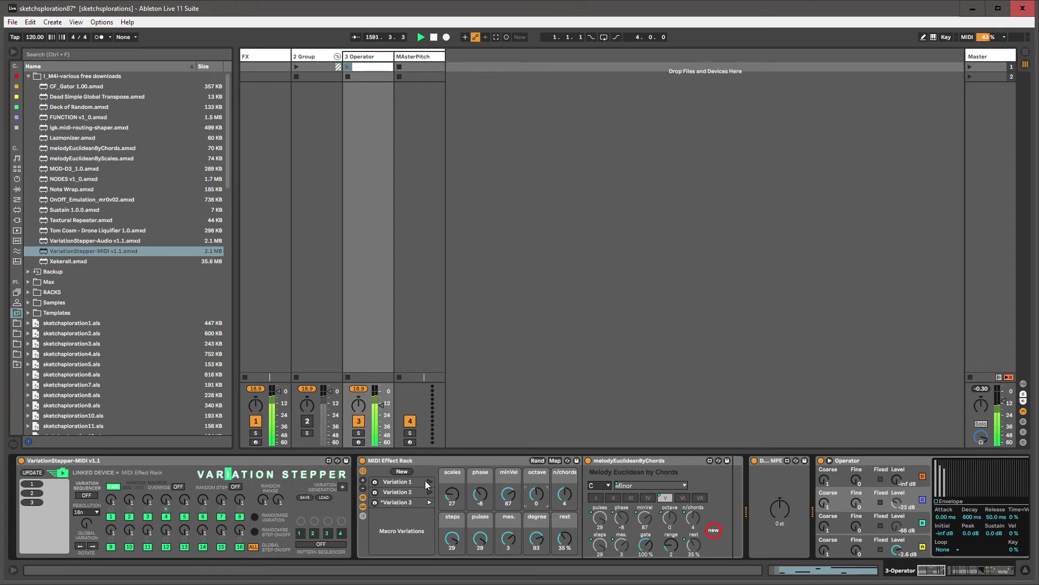
{"action": "left_click", "coordinate": [402, 471]}
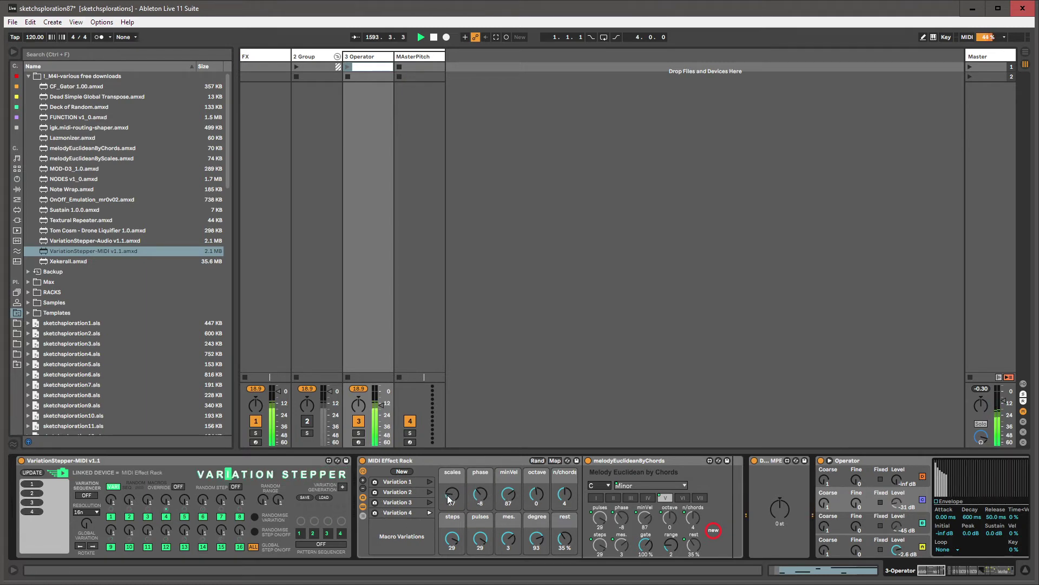
{"action": "mouse_move", "coordinate": [449, 499]}
{"action": "left_mouse_down"}
{"action": "mouse_move", "coordinate": [449, 483]}
{"action": "mouse_move", "coordinate": [452, 499]}
{"action": "left_mouse_up"}
{"action": "left_click", "coordinate": [399, 470]}
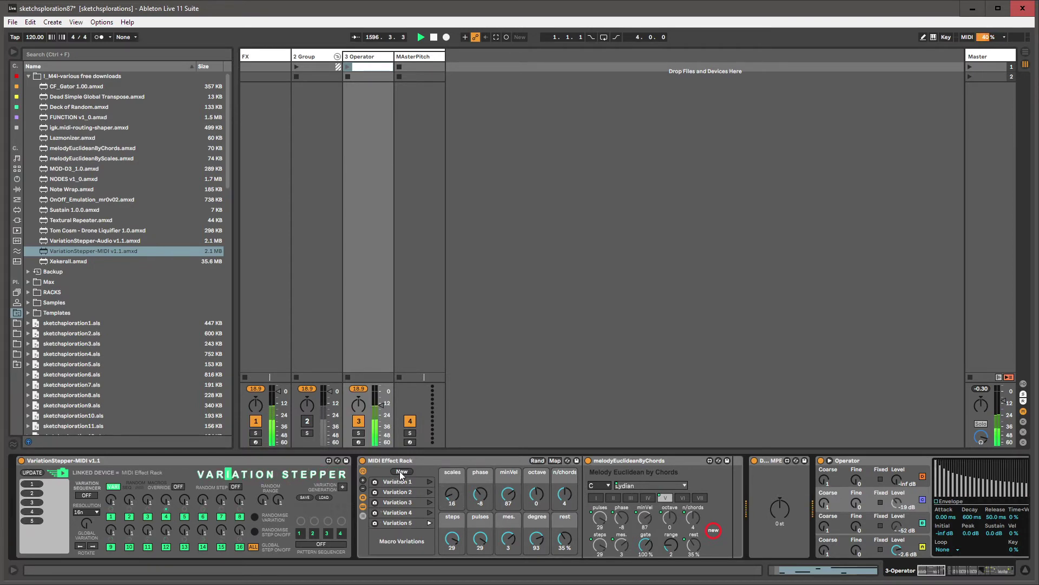
- Randomise the MIDI Effect Rack's macros twice, storing each result as a new variation
{"action": "left_click", "coordinate": [538, 461]}
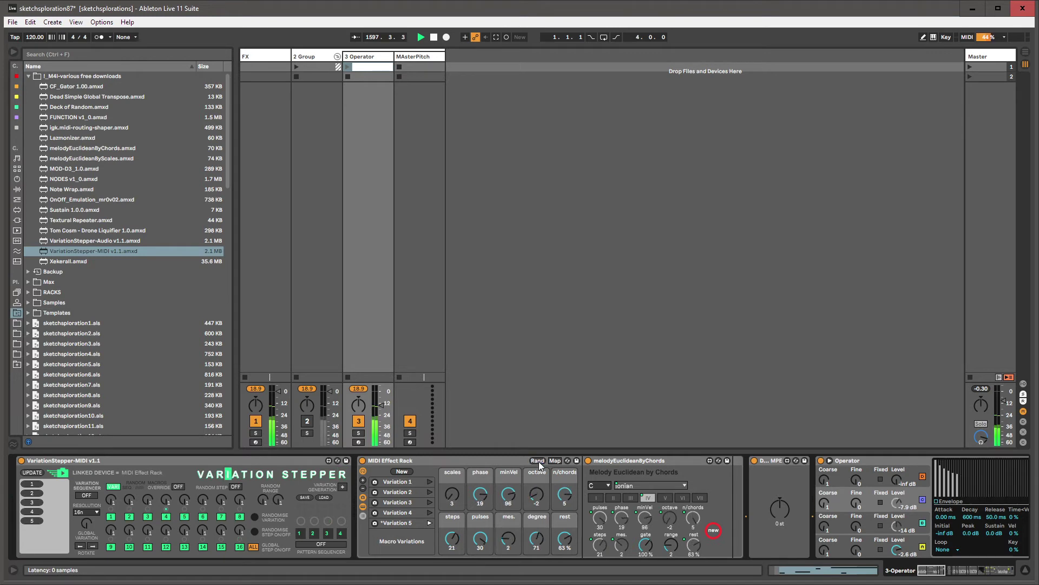
{"action": "left_click", "coordinate": [411, 471]}
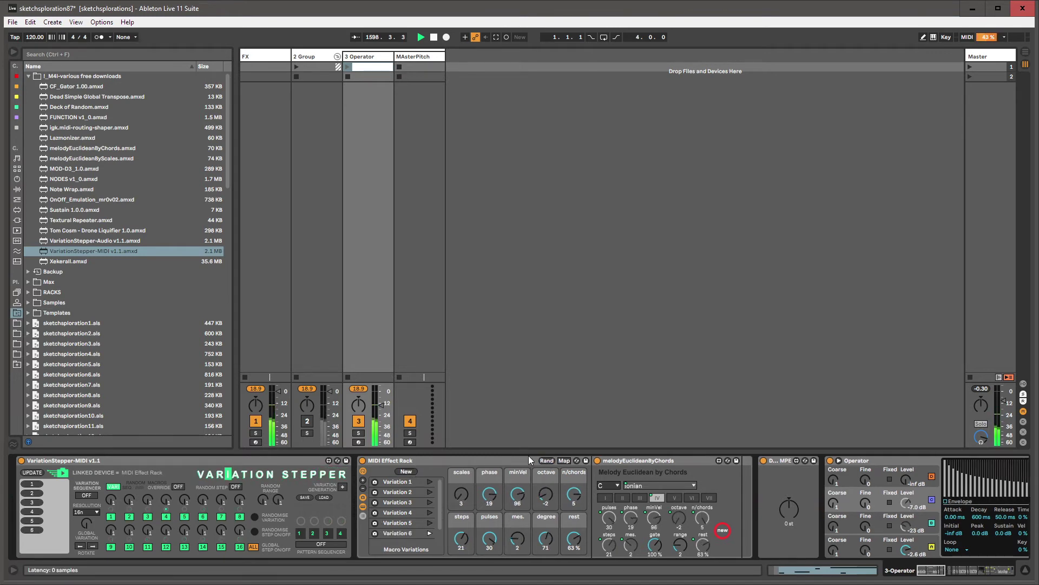
{"action": "left_click", "coordinate": [546, 460]}
{"action": "left_click", "coordinate": [405, 471]}
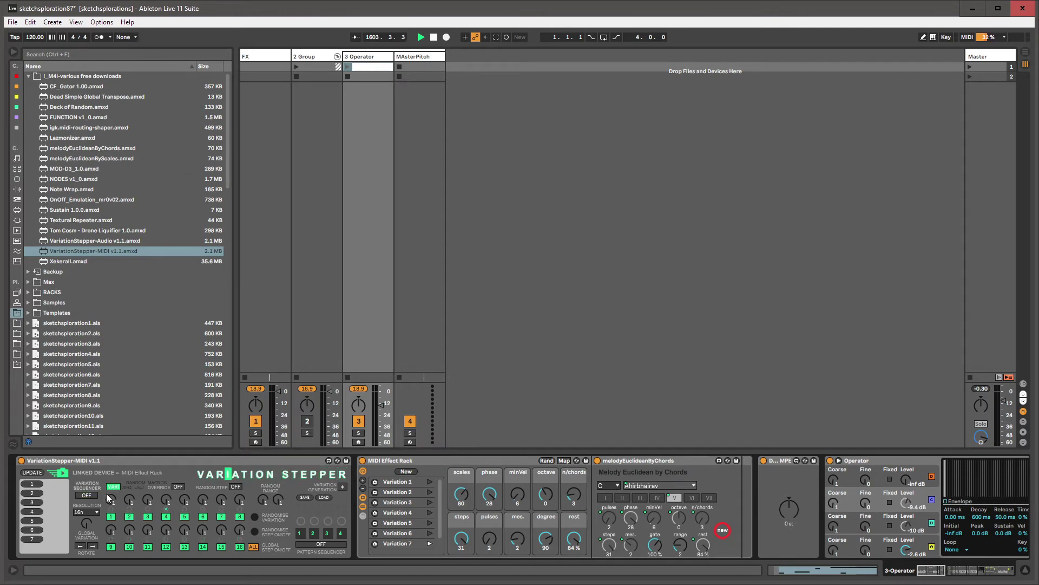
- Turn on the variation sequencer and its random step option in Variation Stepper
{"action": "left_click", "coordinate": [86, 496]}
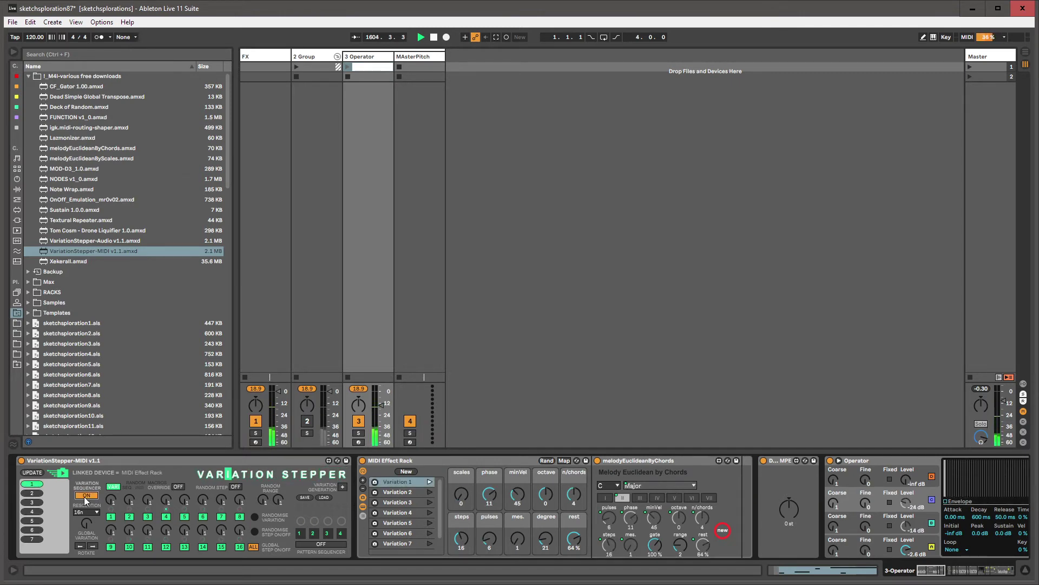
{"action": "left_click", "coordinate": [236, 487]}
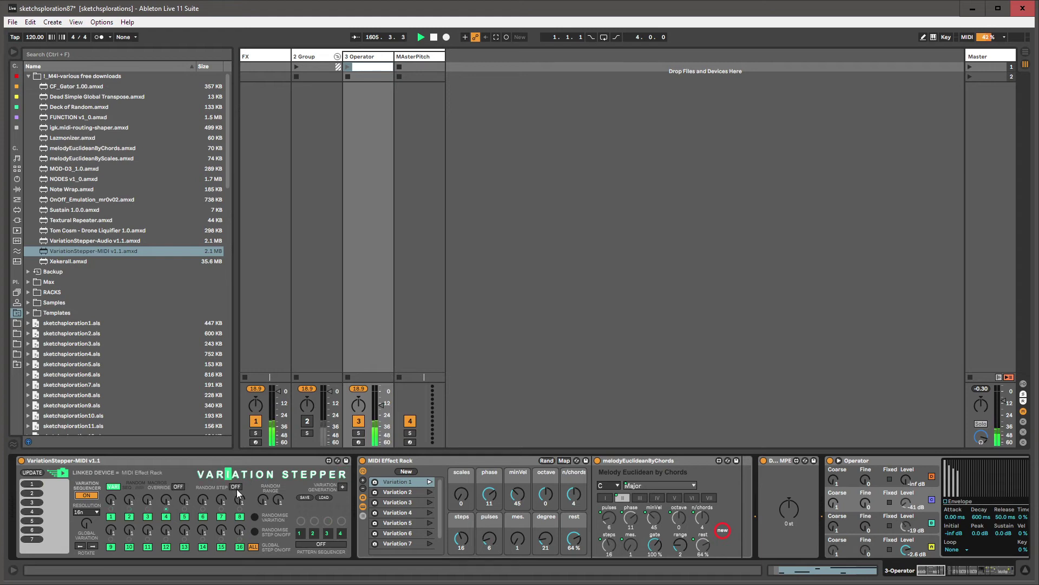
{"action": "left_click", "coordinate": [236, 487]}
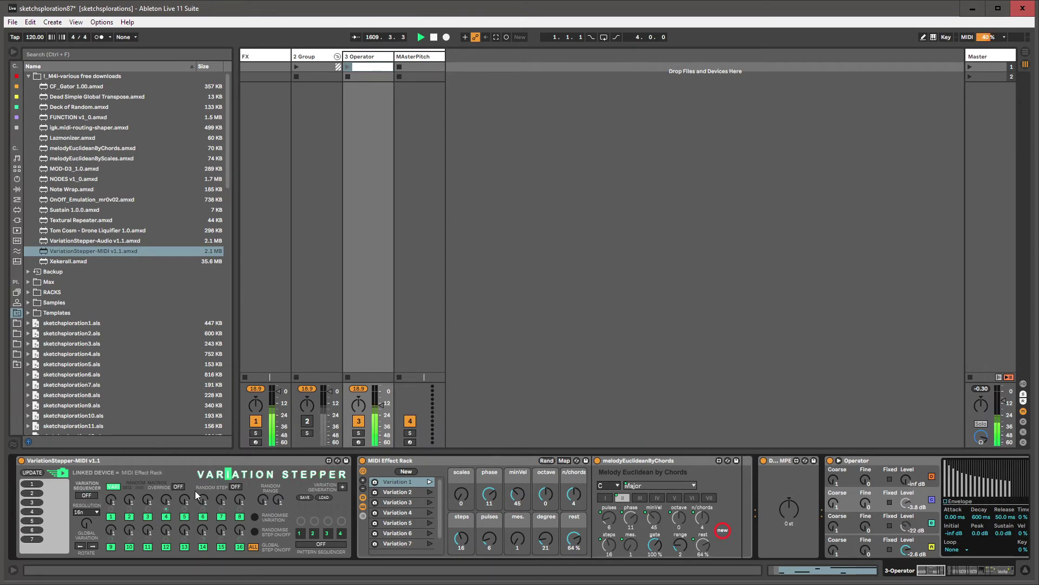
{"action": "left_click", "coordinate": [88, 495]}
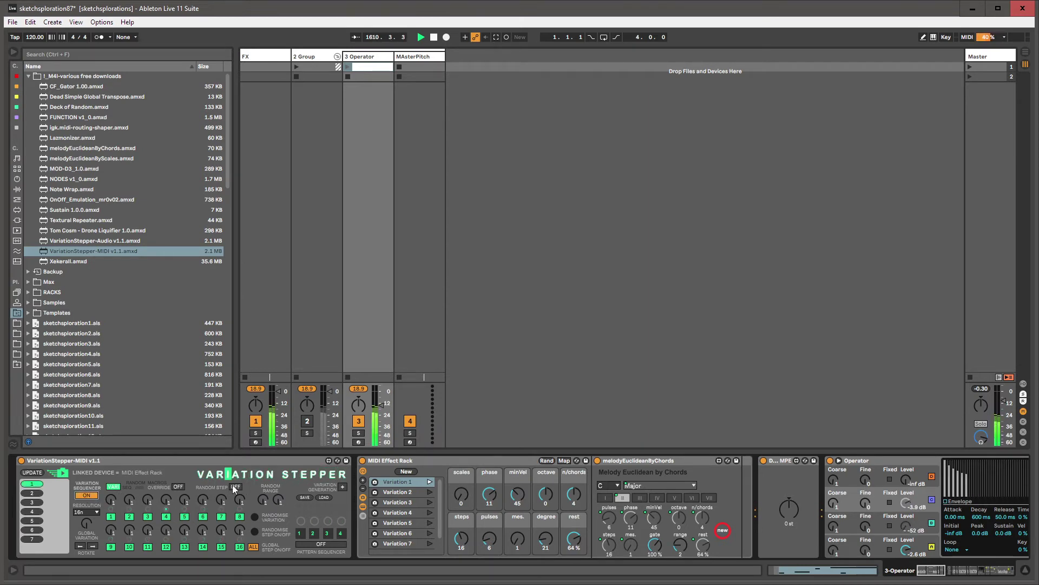
{"action": "left_click", "coordinate": [236, 487]}
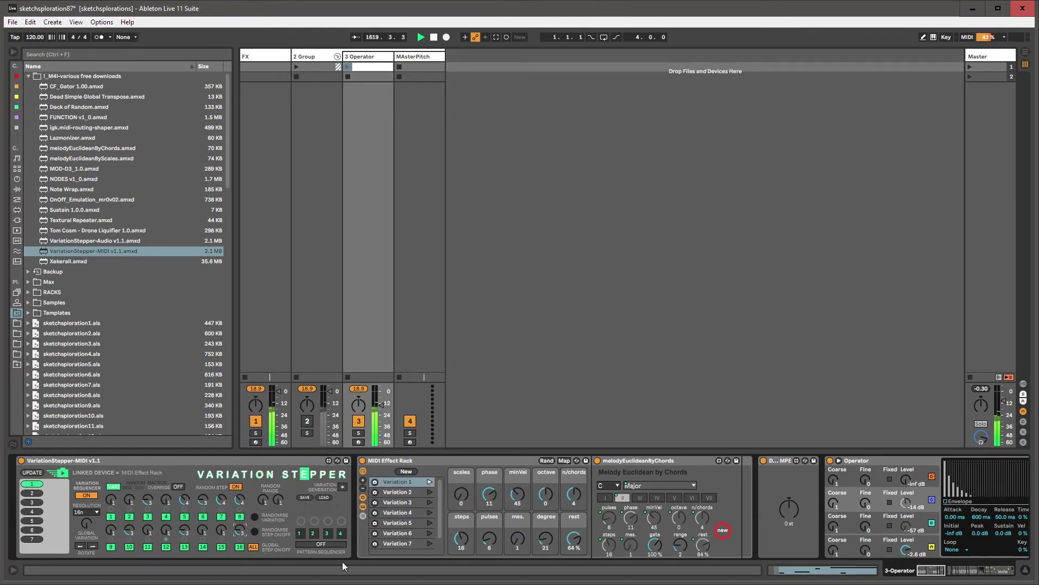
{"action": "left_click", "coordinate": [110, 536]}
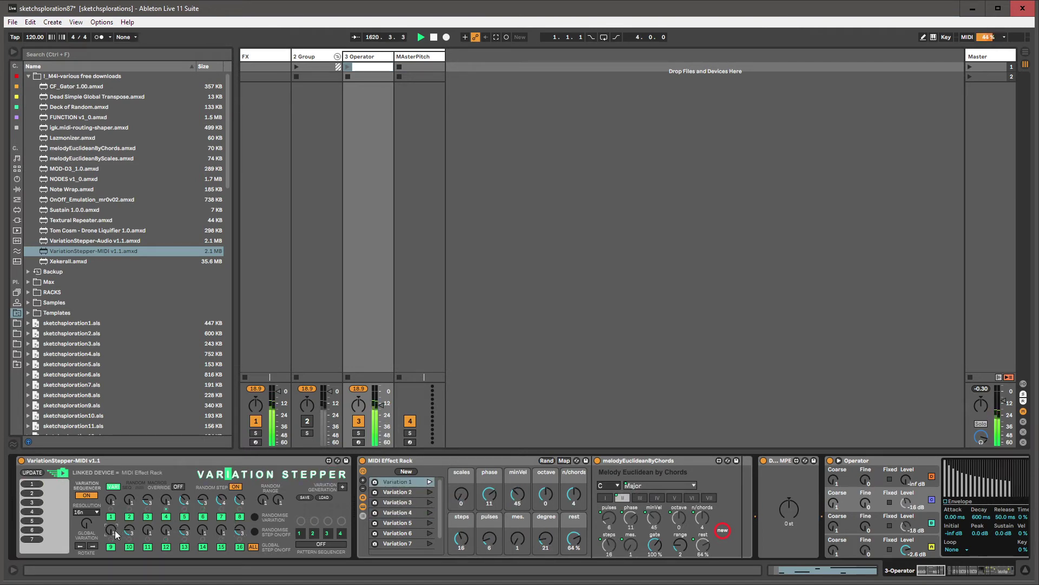
{"action": "left_click", "coordinate": [152, 529]}
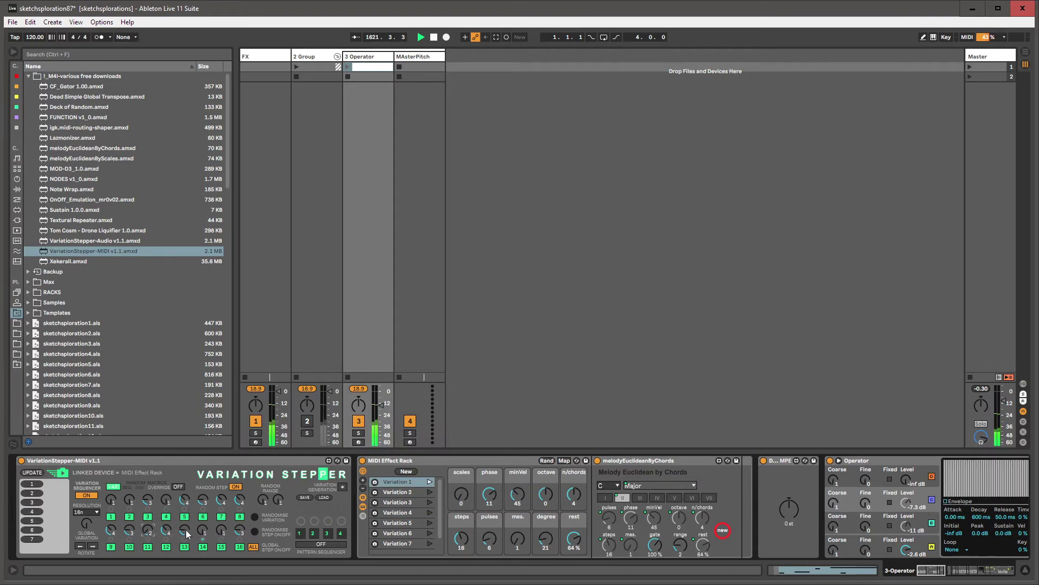
{"action": "left_click", "coordinate": [204, 531]}
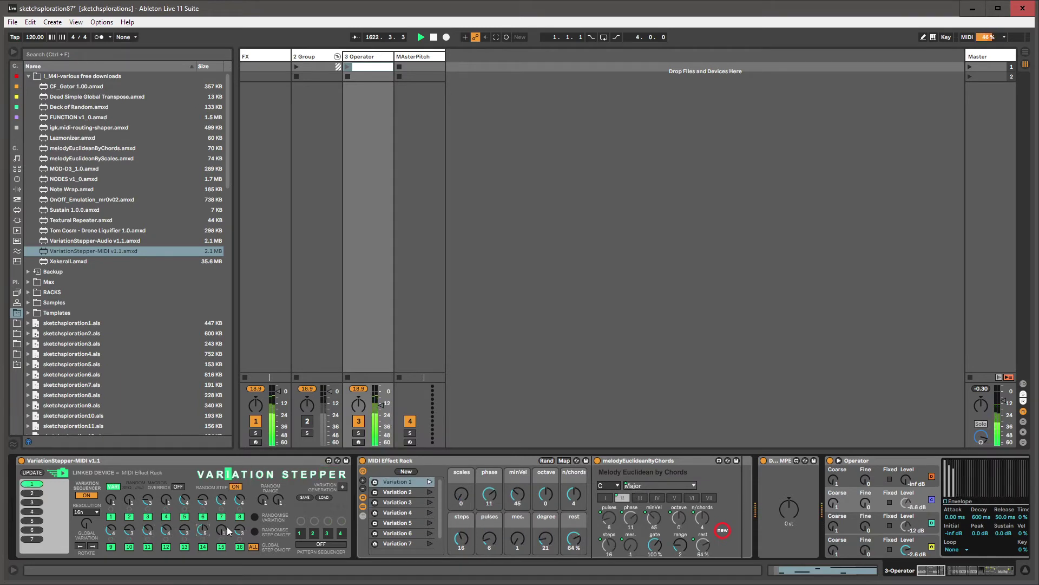
{"action": "left_click", "coordinate": [89, 511]}
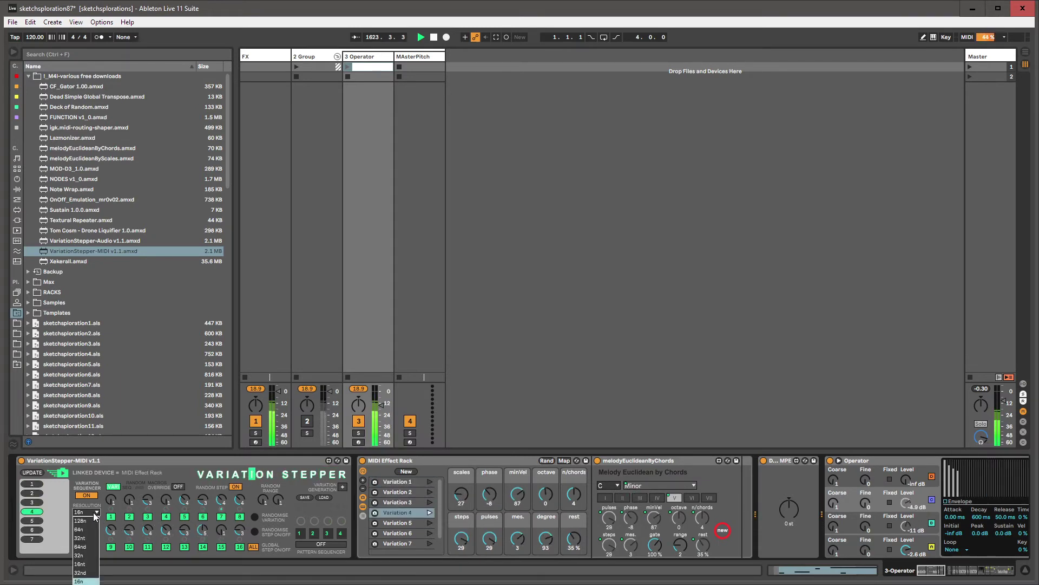
{"action": "left_click", "coordinate": [89, 506]}
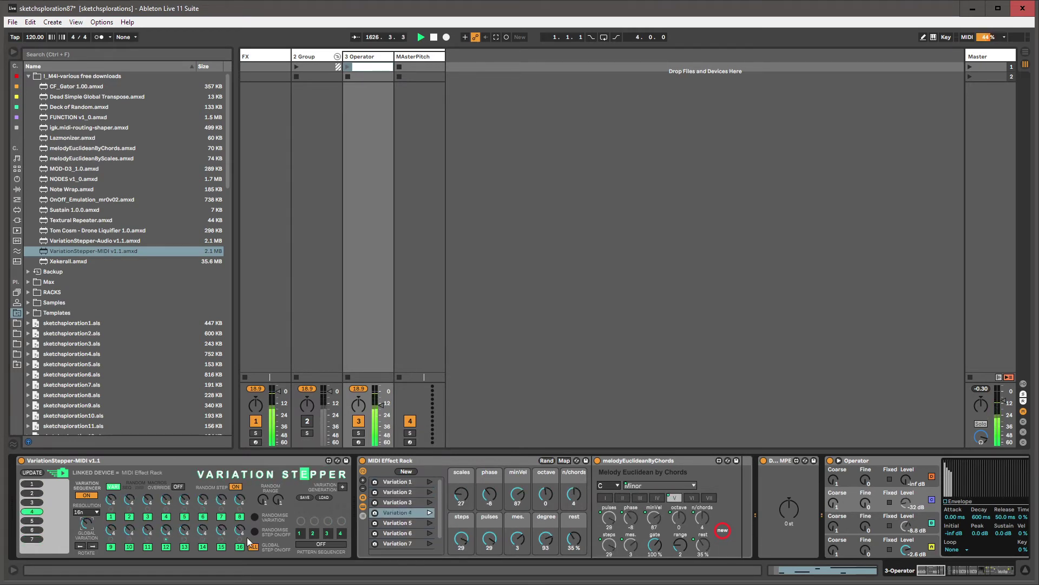
- Raise the upper limit of Variation Stepper's random range and set the sequencer resolution to 8n
{"action": "left_click_drag", "start_coordinate": [279, 500], "coordinate": [279, 487]}
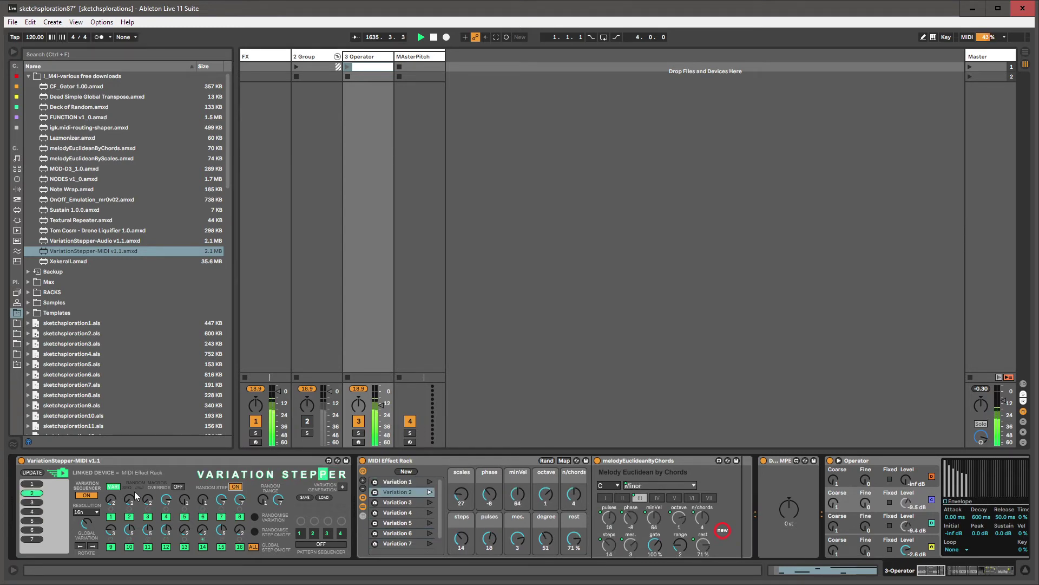
{"action": "left_click", "coordinate": [91, 512]}
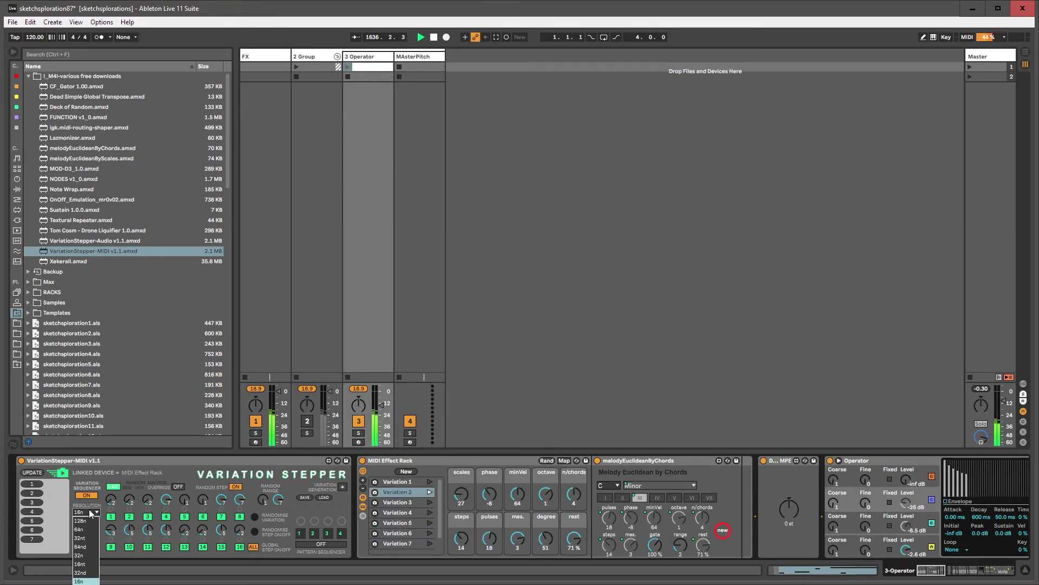
{"action": "left_click", "coordinate": [97, 573]}
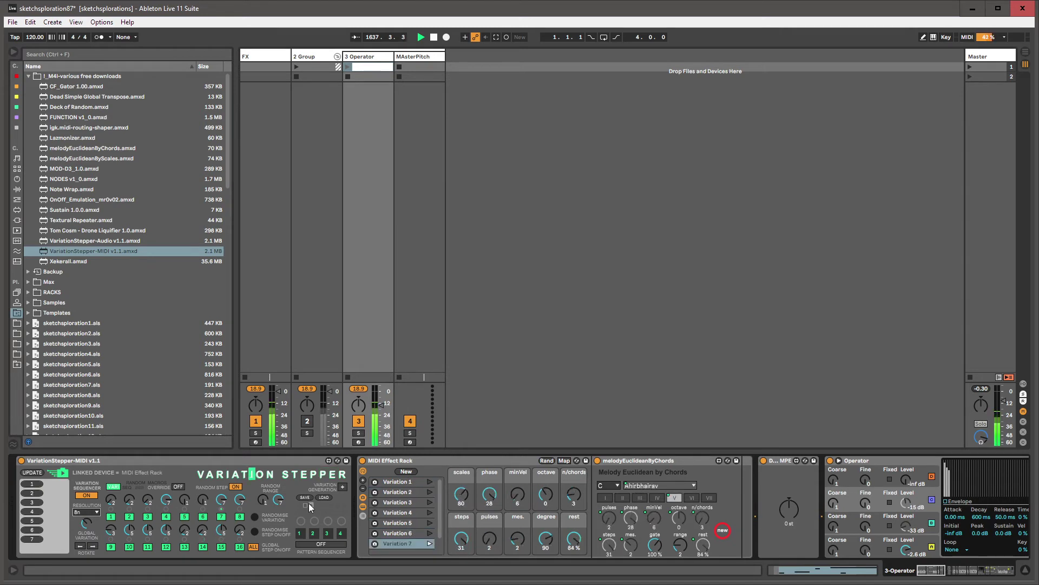
- Fold the MIDI Effect Rack so only its list of variations stays in view
{"action": "left_click", "coordinate": [284, 460]}
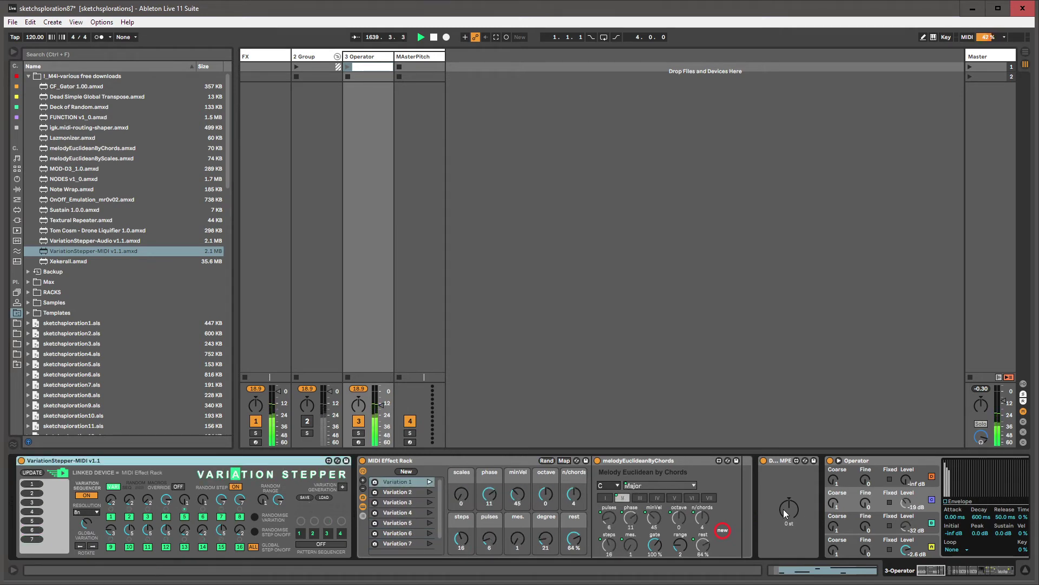
{"action": "left_click", "coordinate": [382, 462]}
{"action": "double_click", "coordinate": [382, 461]}
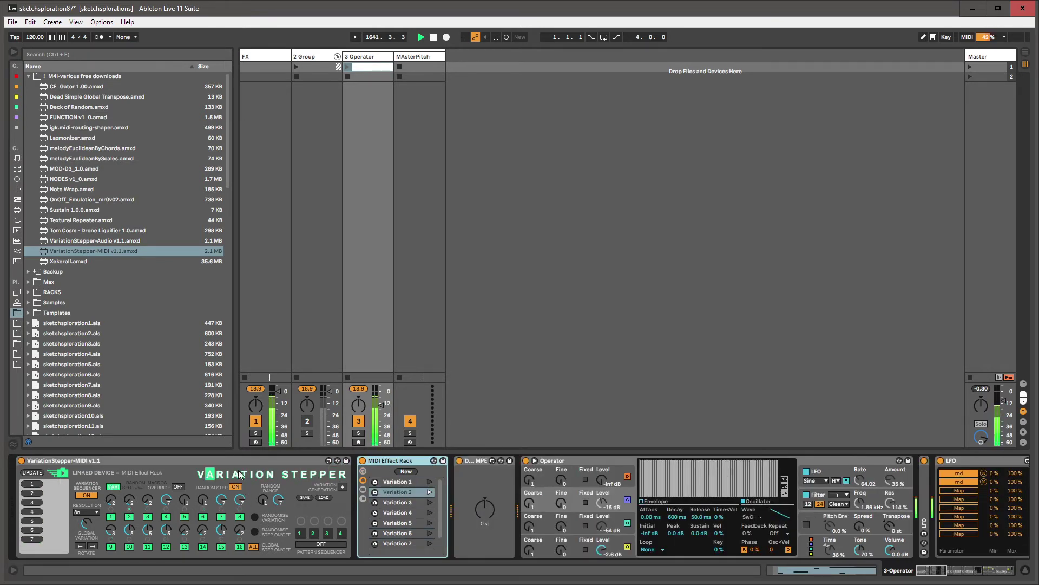
- Randomise which Variation Stepper steps are on or off and collapse the device
{"action": "left_click", "coordinate": [233, 538]}
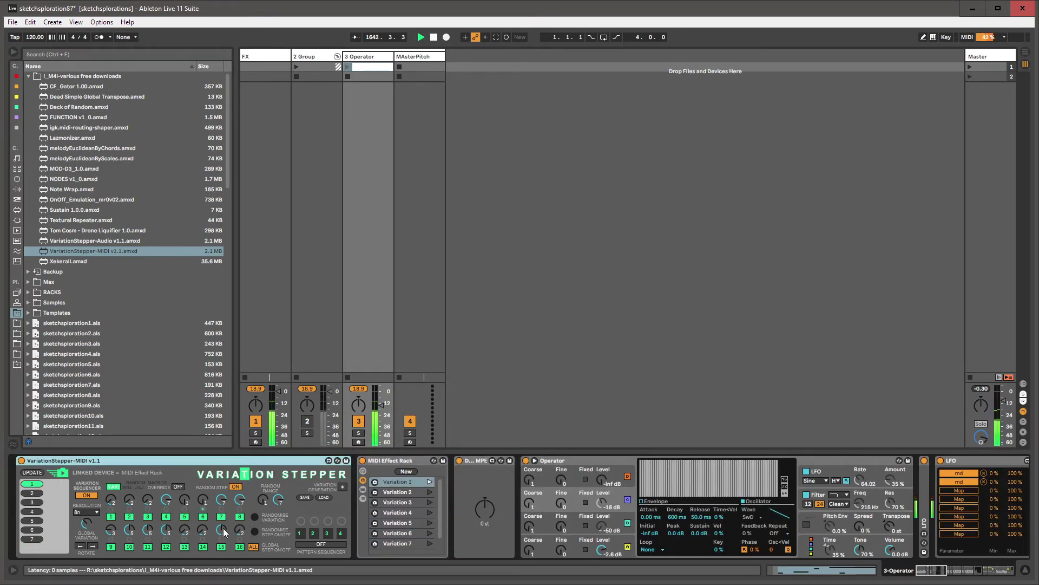
{"action": "left_click", "coordinate": [255, 532]}
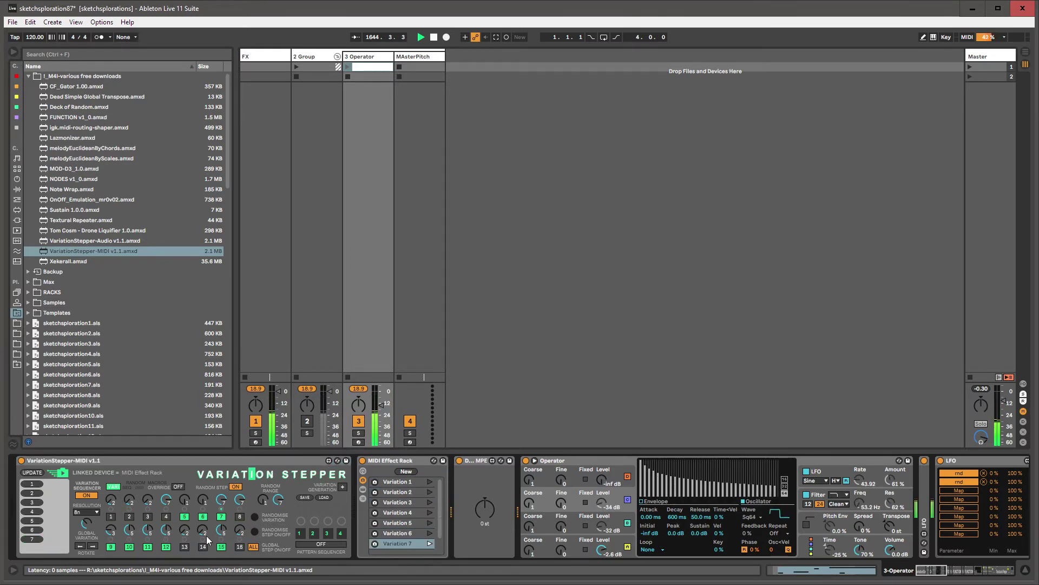
{"action": "left_click", "coordinate": [119, 463]}
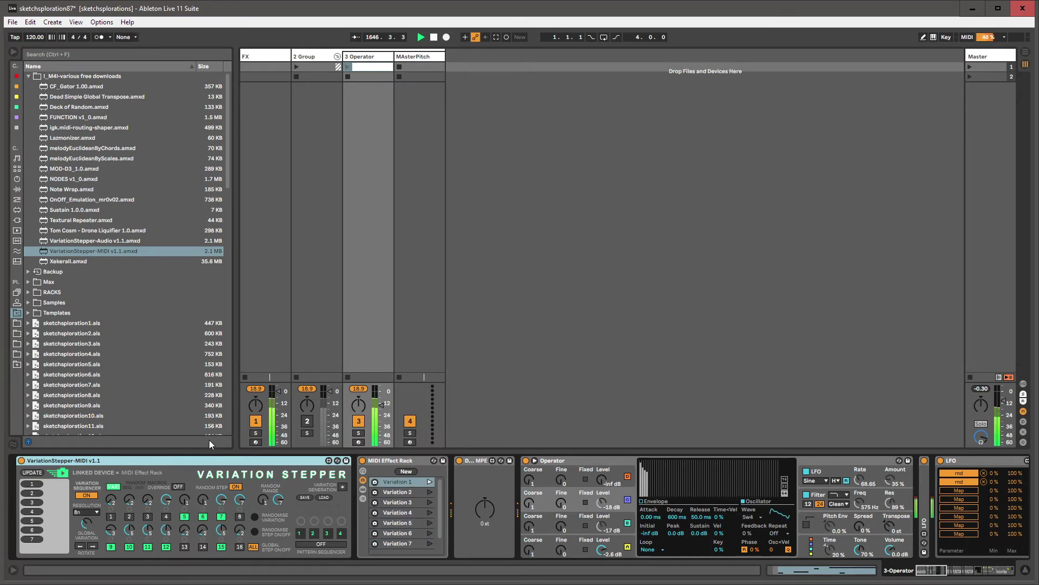
{"action": "double_click", "coordinate": [129, 463]}
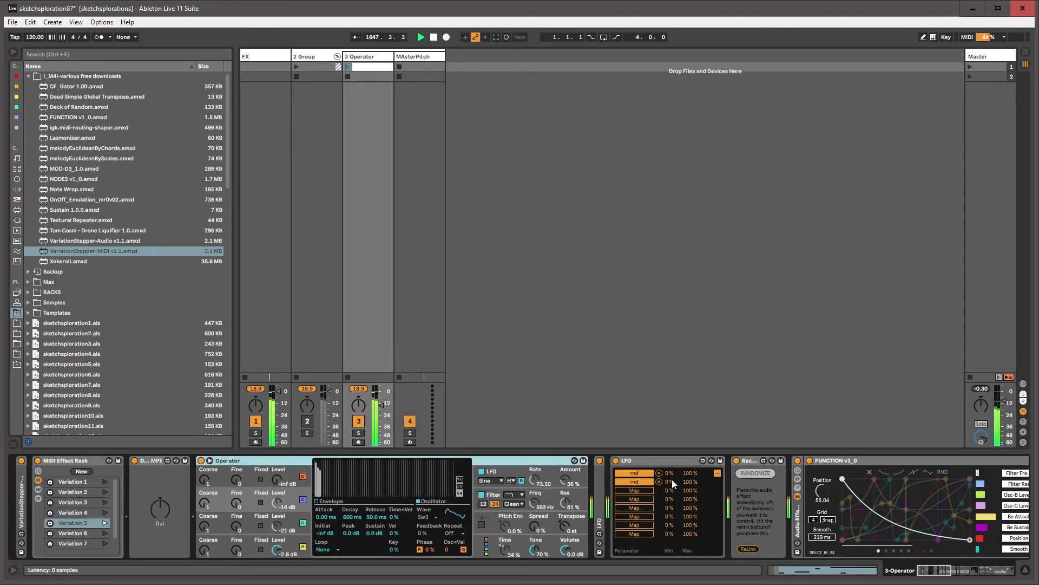
- Raise the increment slider of the Textural Repeater in the !!-d_w OnOFF rack's container chain
{"action": "left_click_drag", "start_coordinate": [926, 573], "coordinate": [981, 575]}
{"action": "left_click", "coordinate": [897, 461]}
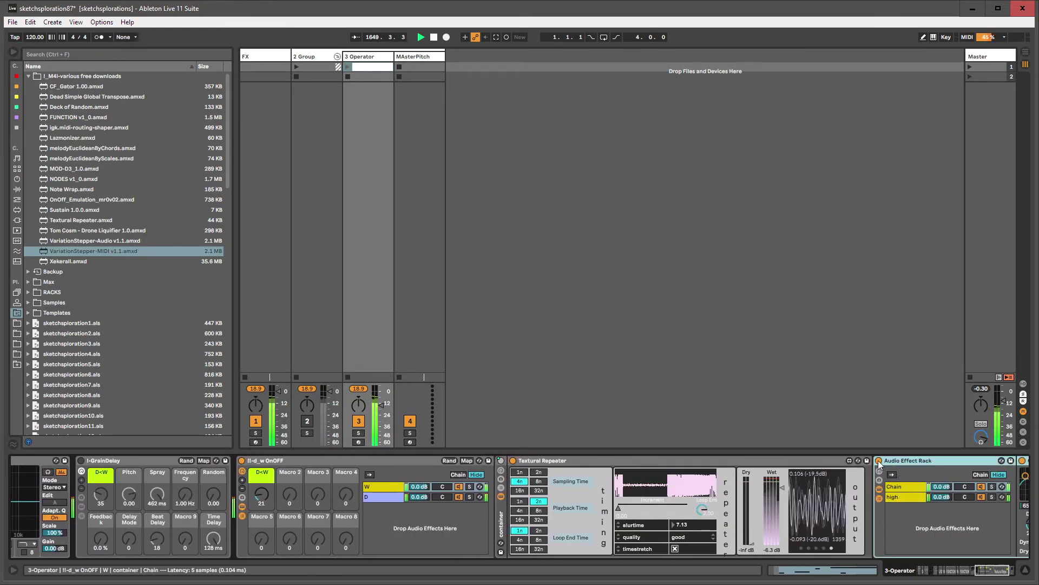
{"action": "scroll", "coordinate": [812, 471], "scroll_direction": "down", "scroll_amount": 3}
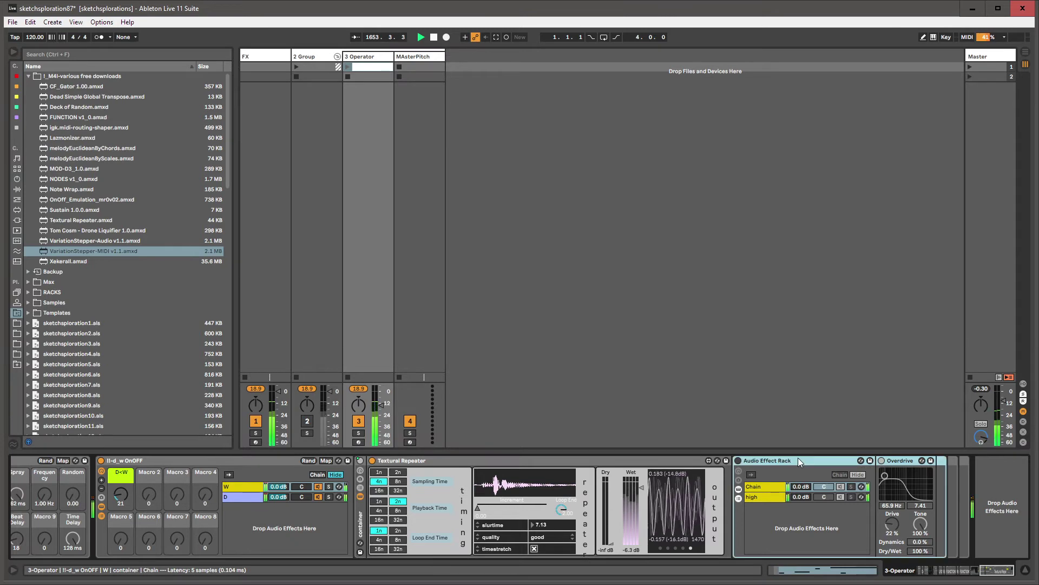
{"action": "left_click", "coordinate": [618, 462]}
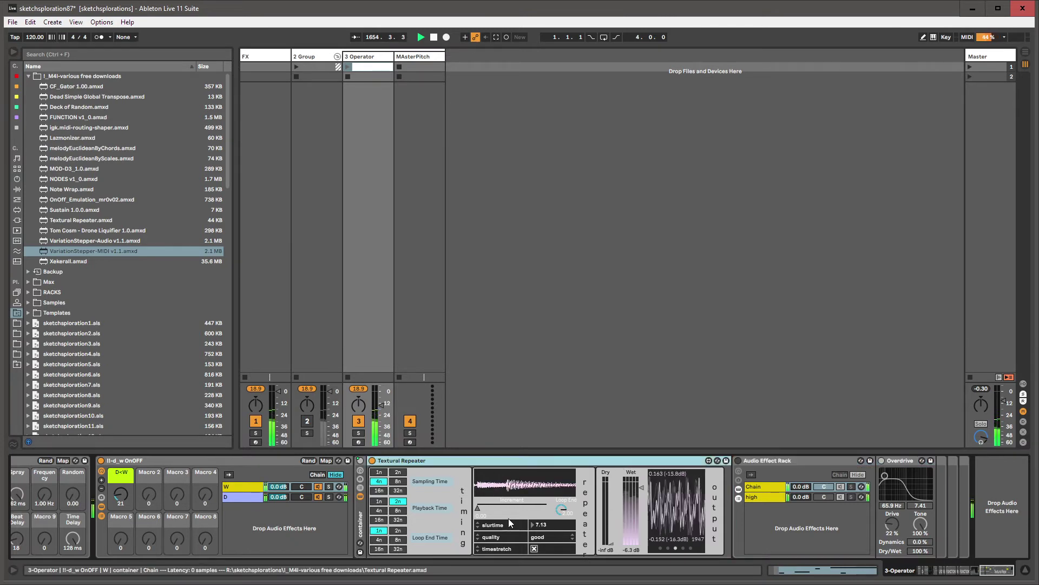
{"action": "left_click", "coordinate": [562, 510]}
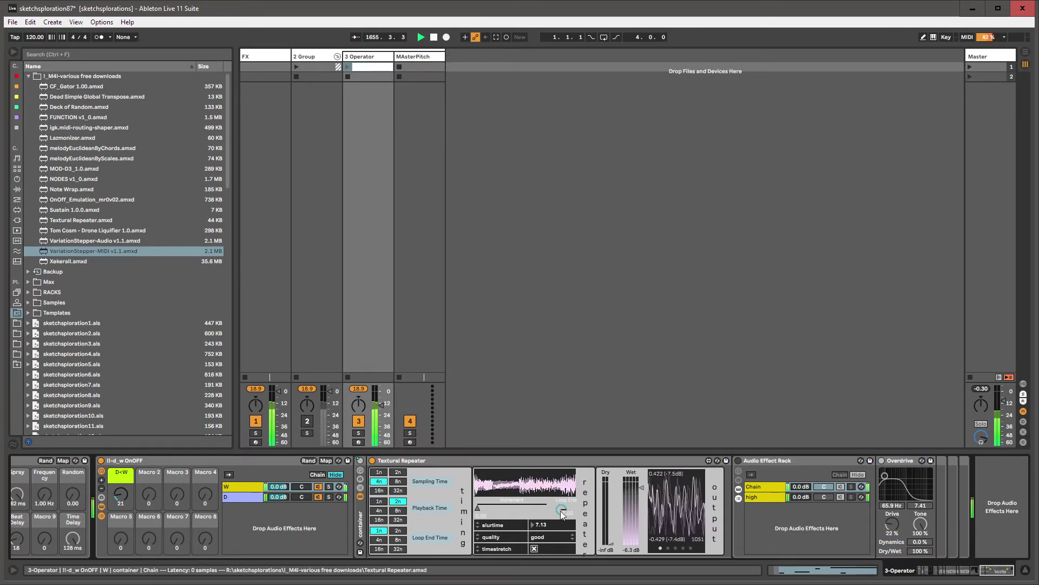
{"action": "left_click_drag", "start_coordinate": [481, 508], "coordinate": [490, 508]}
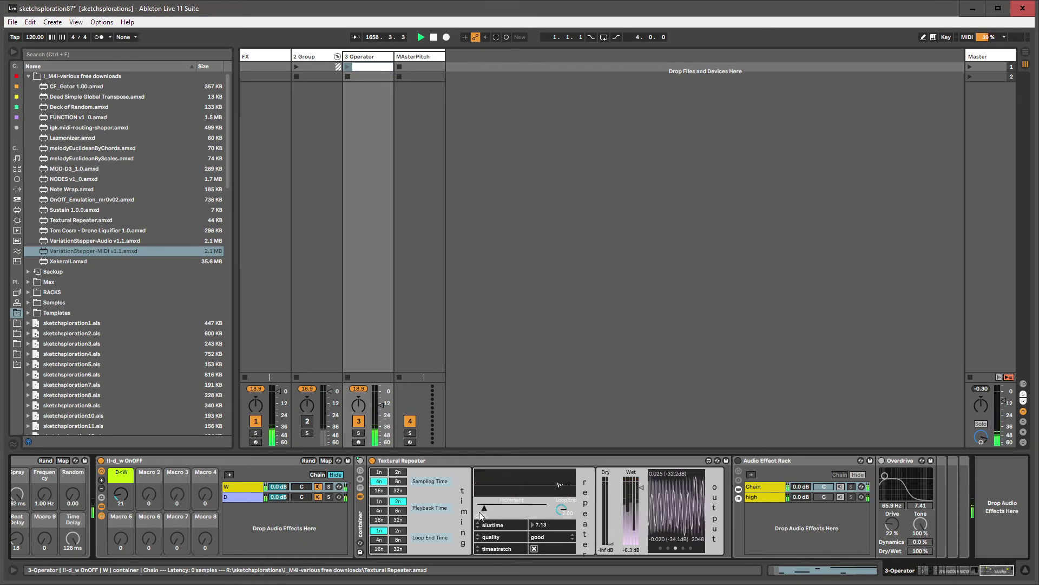
{"action": "left_click_drag", "start_coordinate": [479, 511], "coordinate": [491, 508]}
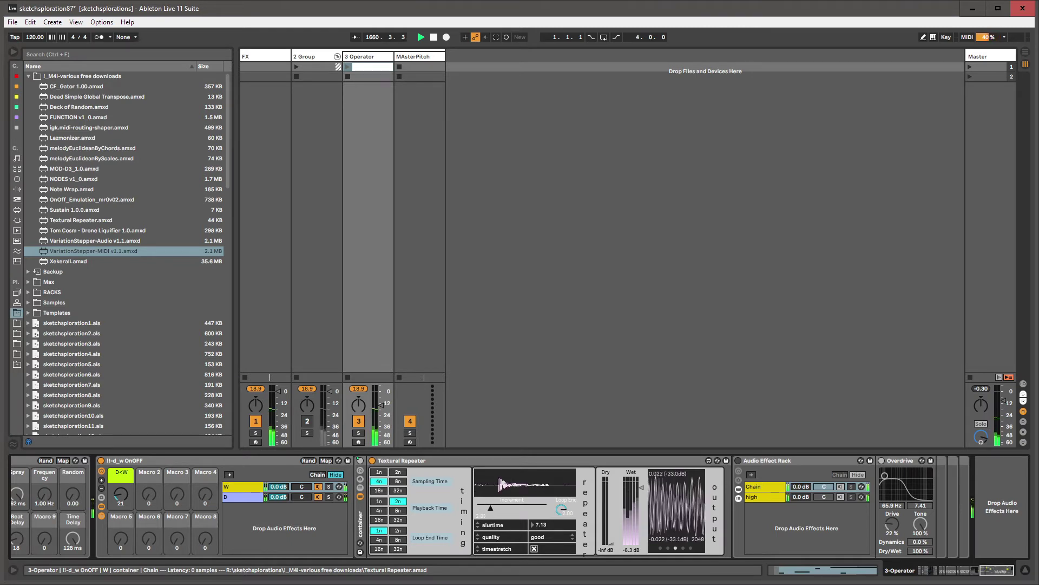
{"action": "mouse_move", "coordinate": [491, 508]}
{"action": "left_mouse_down"}
{"action": "mouse_move", "coordinate": [513, 508]}
{"action": "mouse_move", "coordinate": [504, 509]}
{"action": "left_mouse_up"}
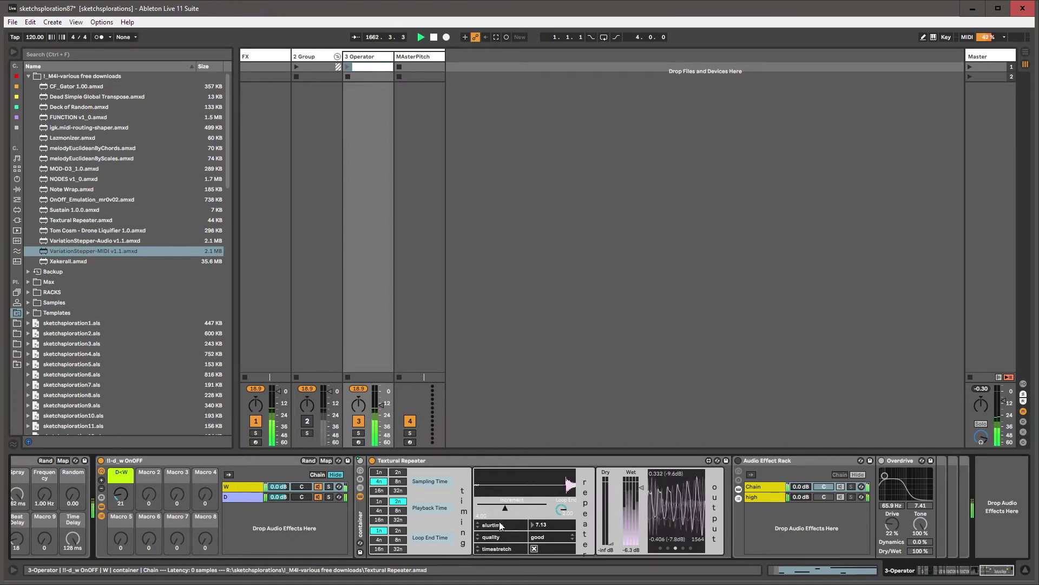
- Change the Textural Repeater's slurtime parameter slot to Pitch Shifting Factor and set its value to 3.3
{"action": "left_click", "coordinate": [498, 525]}
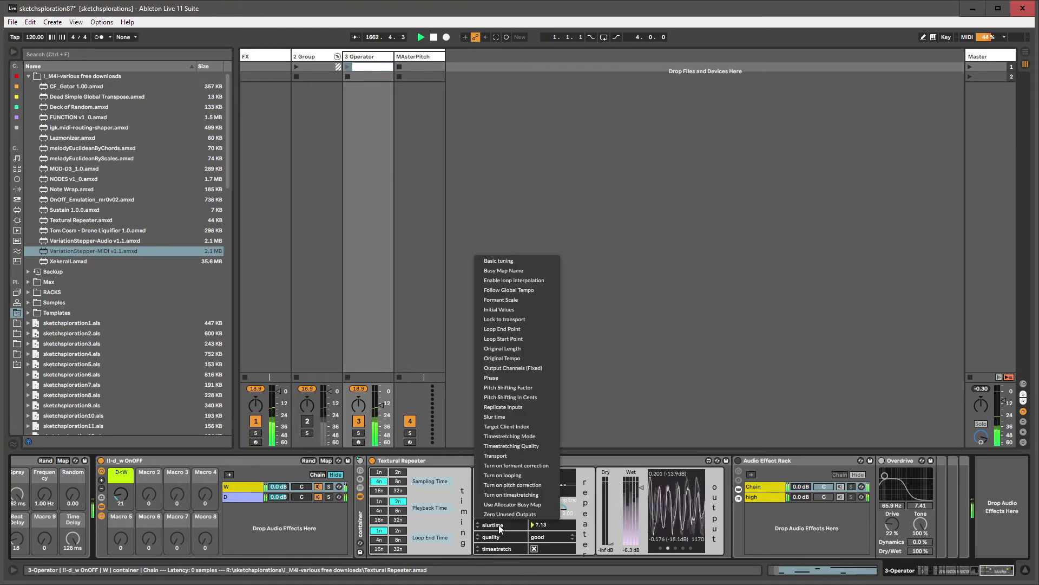
{"action": "left_click", "coordinate": [503, 387]}
{"action": "left_click", "coordinate": [541, 524]}
{"action": "type", "text": "4.4"}
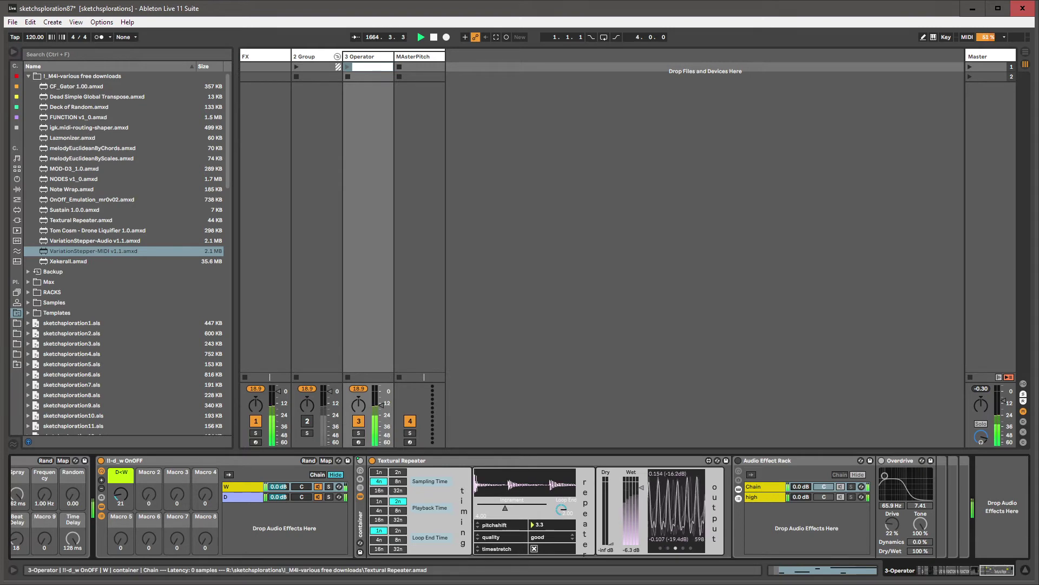
- Set the Textural Repeater's quality to basic and lower its increment slider
{"action": "key", "text": "Return"}
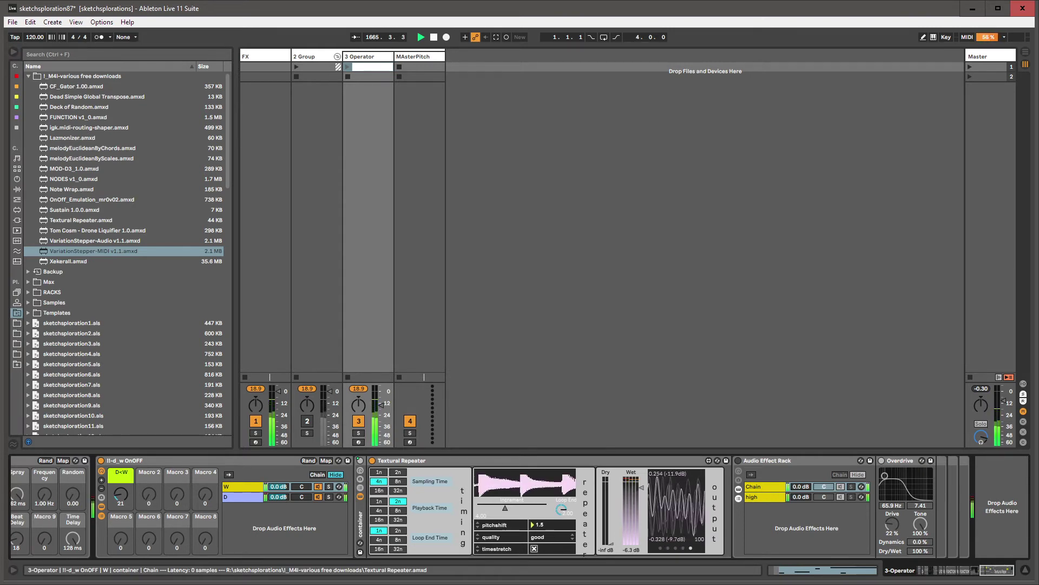
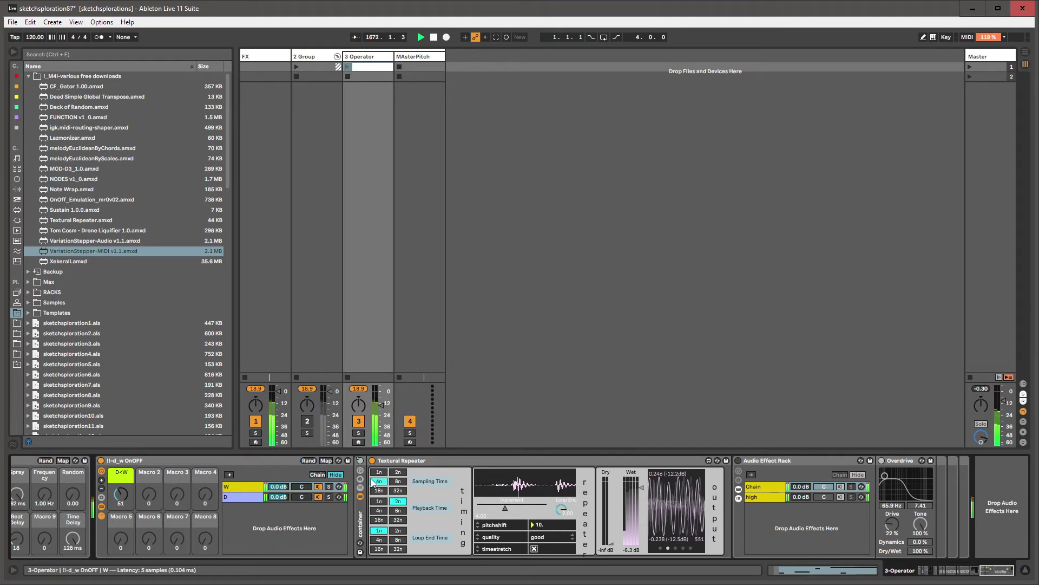
{"action": "left_click", "coordinate": [547, 536]}
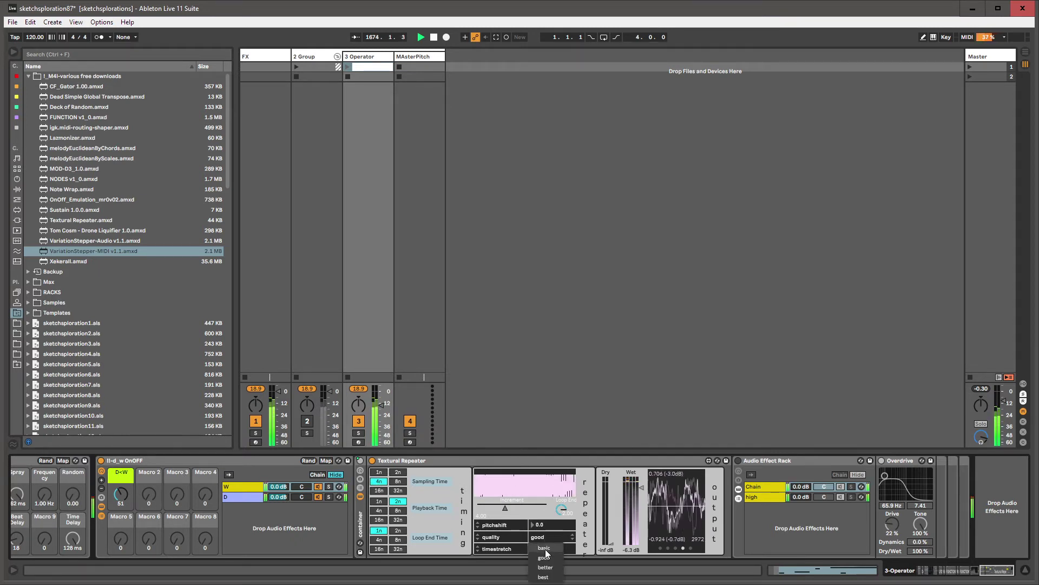
{"action": "left_click", "coordinate": [545, 549]}
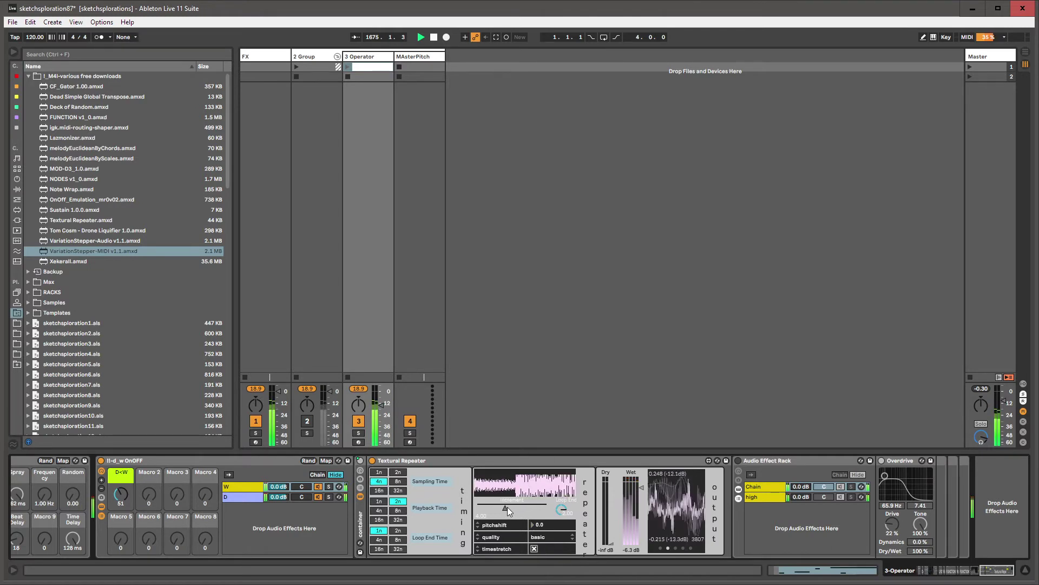
{"action": "left_click_drag", "start_coordinate": [505, 509], "coordinate": [484, 510]}
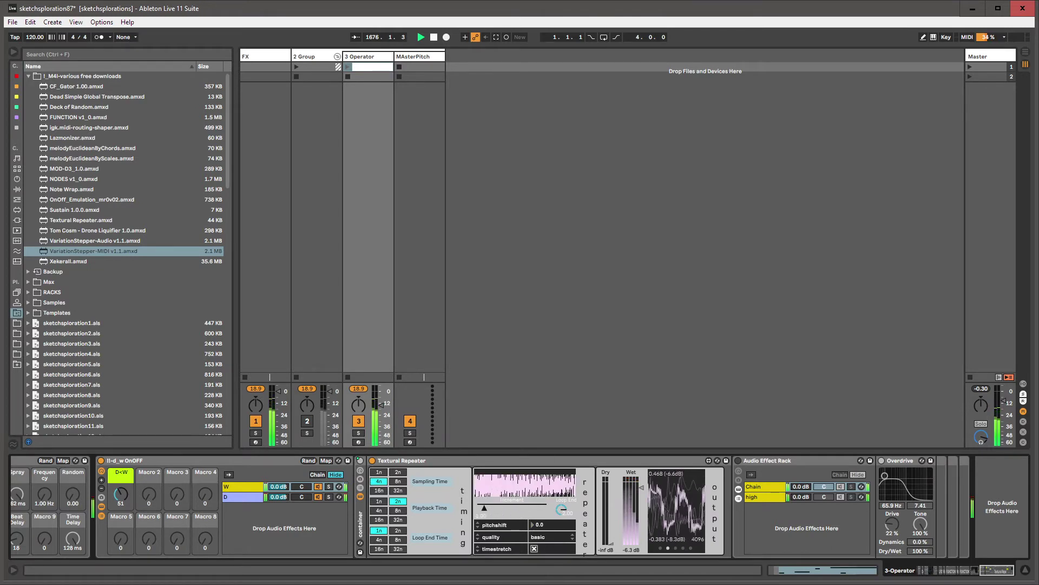
- Switch the Textural Repeater's pitchshift parameter slot to Busy Map Name, to Zero Unused Outputs, and finally to Transport
{"action": "left_click", "coordinate": [469, 462]}
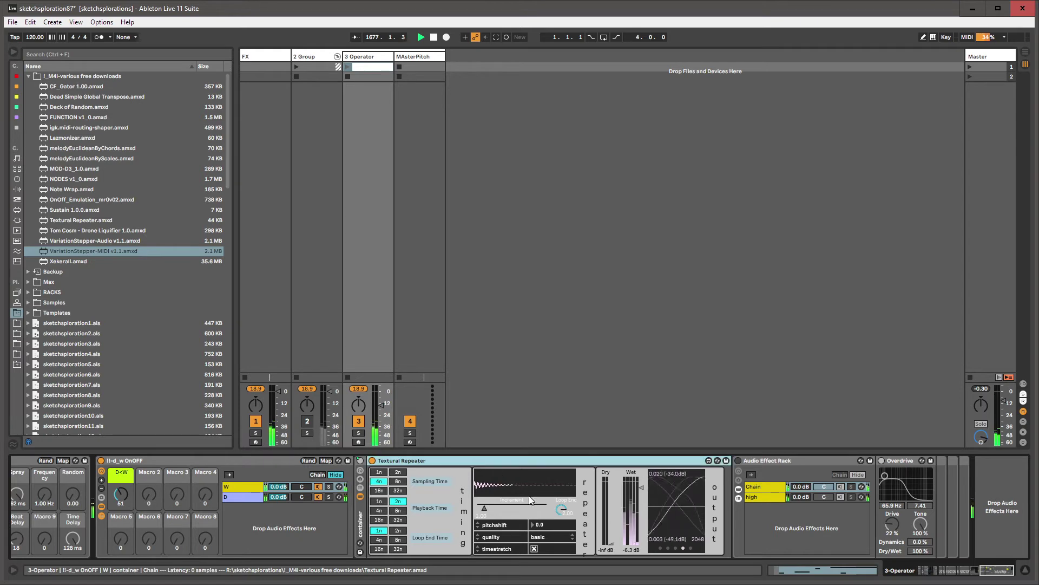
{"action": "left_click", "coordinate": [494, 525]}
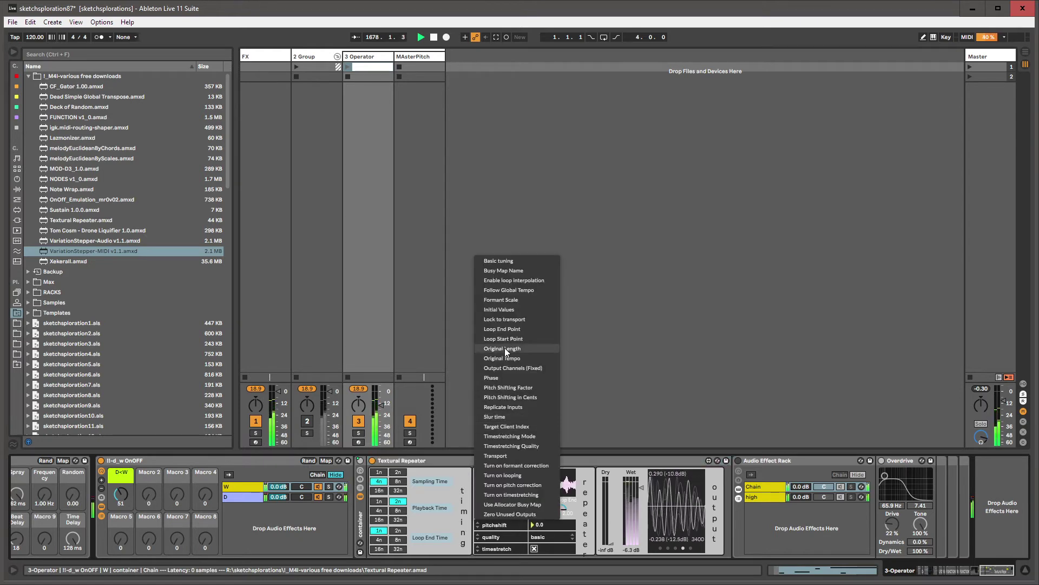
{"action": "left_click", "coordinate": [516, 270]}
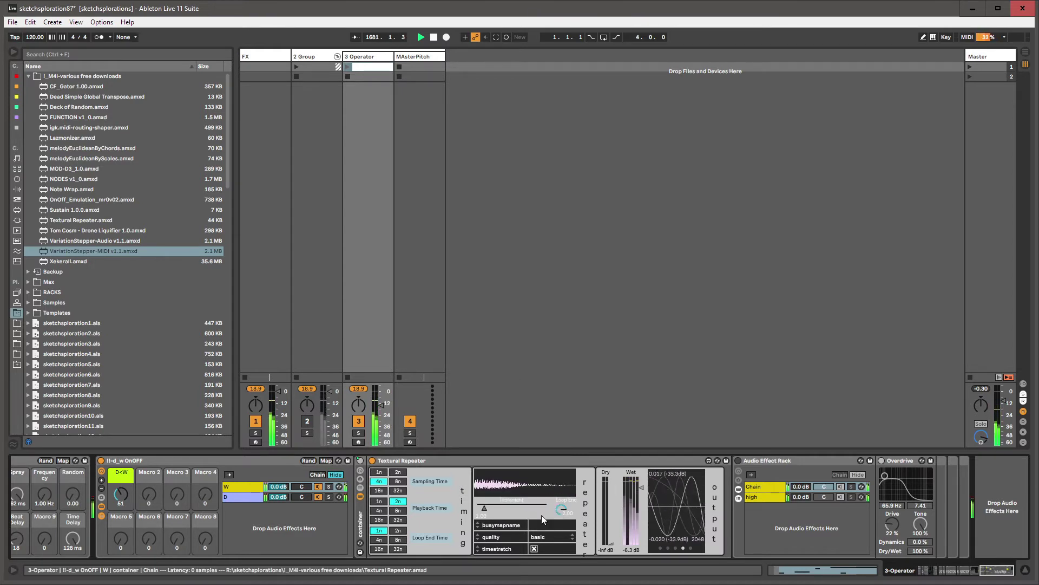
{"action": "left_click", "coordinate": [500, 527]}
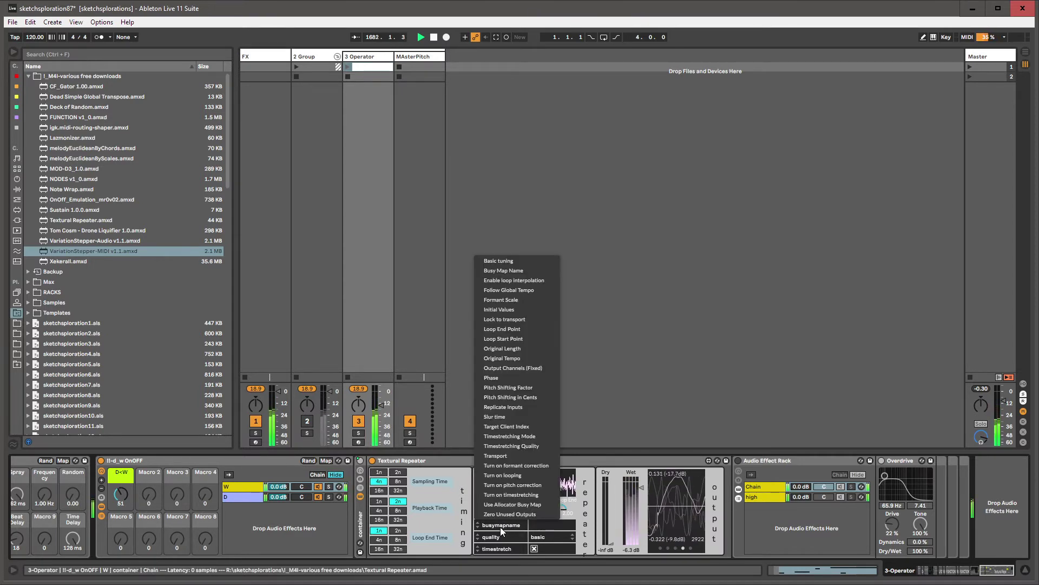
{"action": "left_click", "coordinate": [501, 514]}
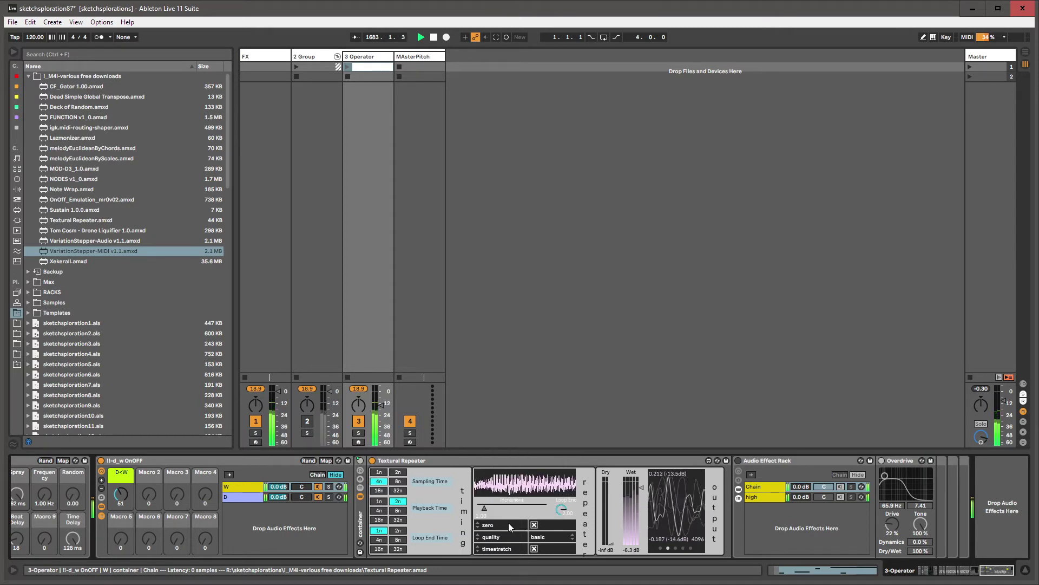
{"action": "left_click", "coordinate": [509, 523]}
{"action": "left_click", "coordinate": [516, 455]}
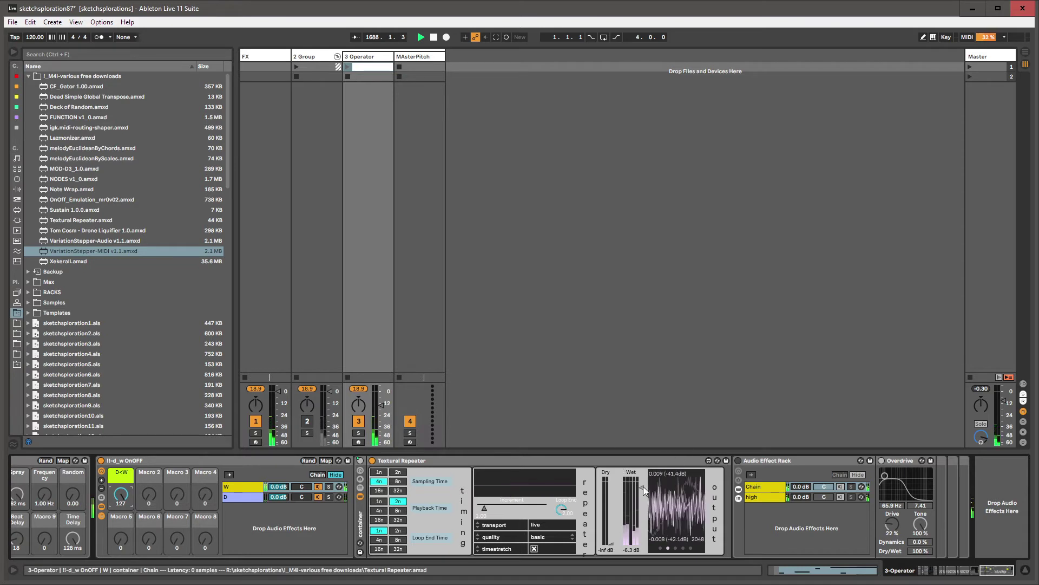
- Raise the Textural Repeater's wet level to 6.0 dB and increase its increment slider
{"action": "left_click_drag", "start_coordinate": [643, 488], "coordinate": [643, 476]}
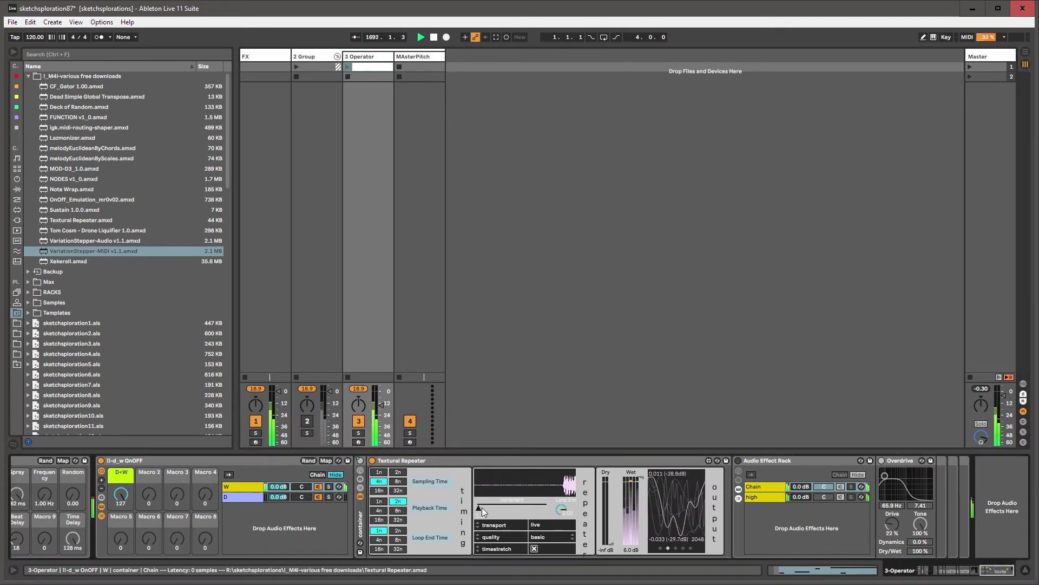
{"action": "left_click_drag", "start_coordinate": [481, 508], "coordinate": [488, 530]}
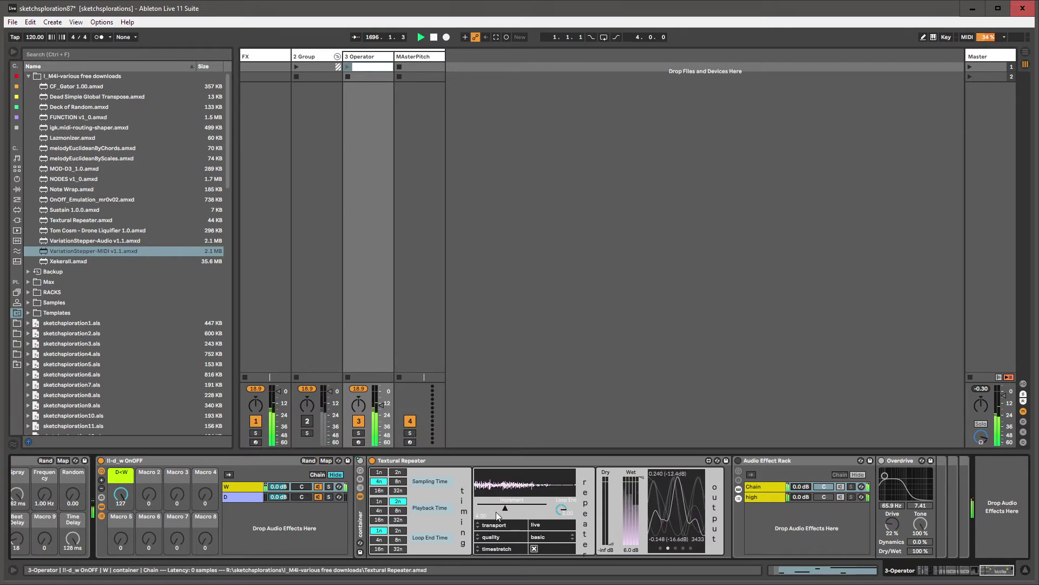
- Restart playback and change the Textural Repeater's transport parameter slot to Pitch Shifting Factor with a value of 2
{"action": "left_click", "coordinate": [506, 526]}
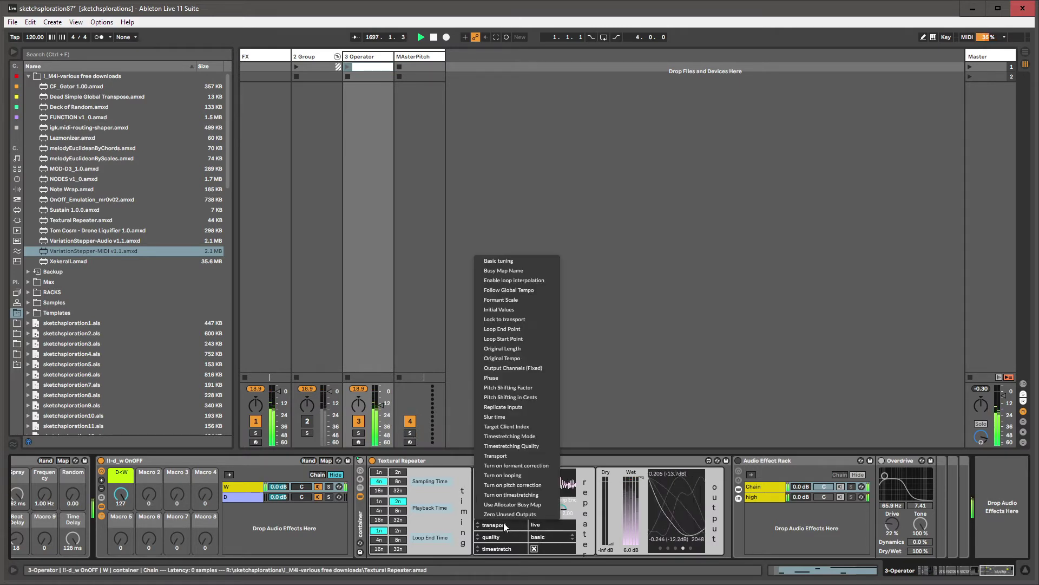
{"action": "left_click", "coordinate": [433, 43]}
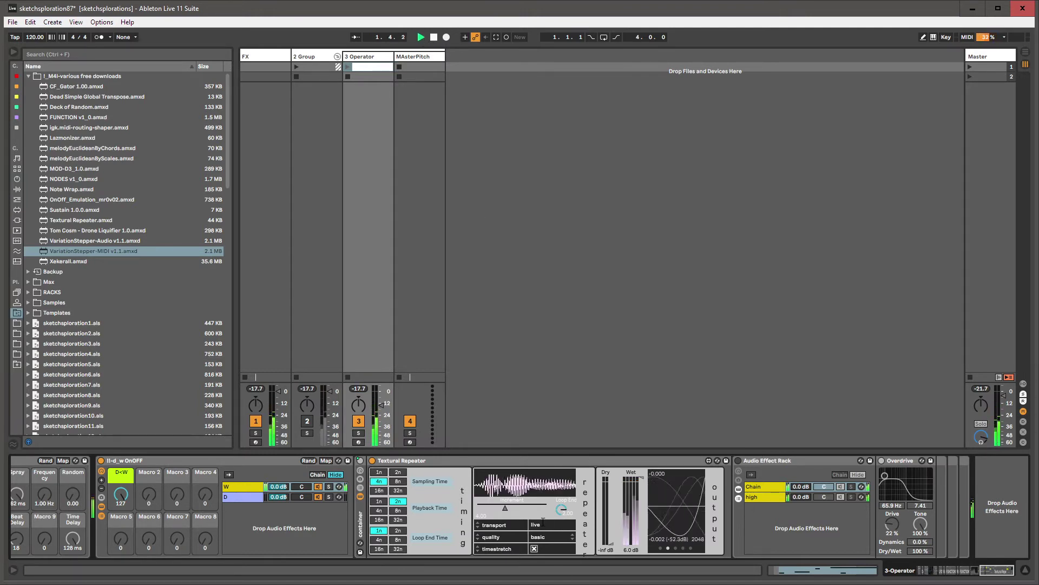
{"action": "left_click", "coordinate": [518, 526]}
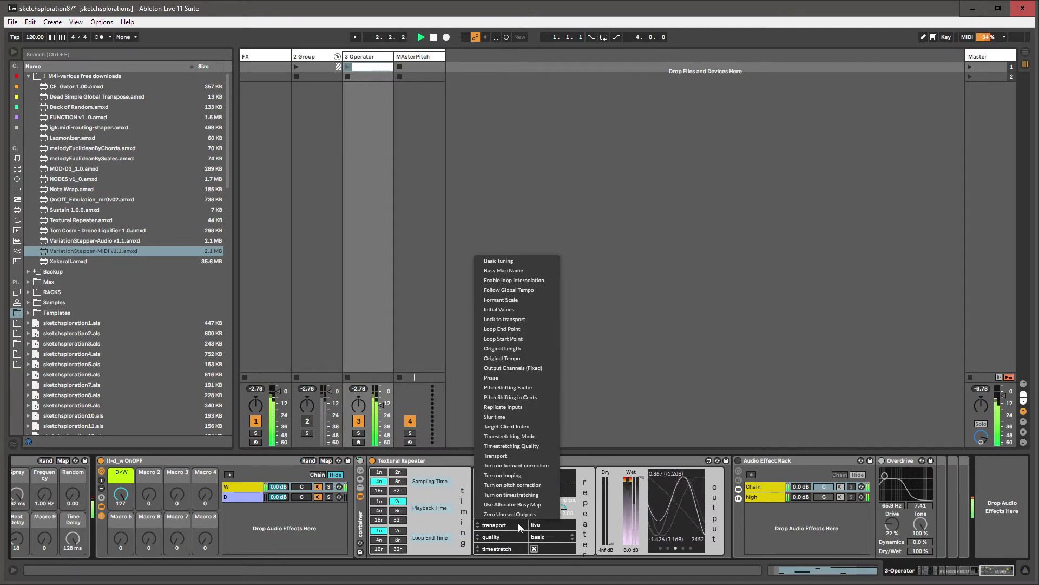
{"action": "left_click", "coordinate": [515, 388]}
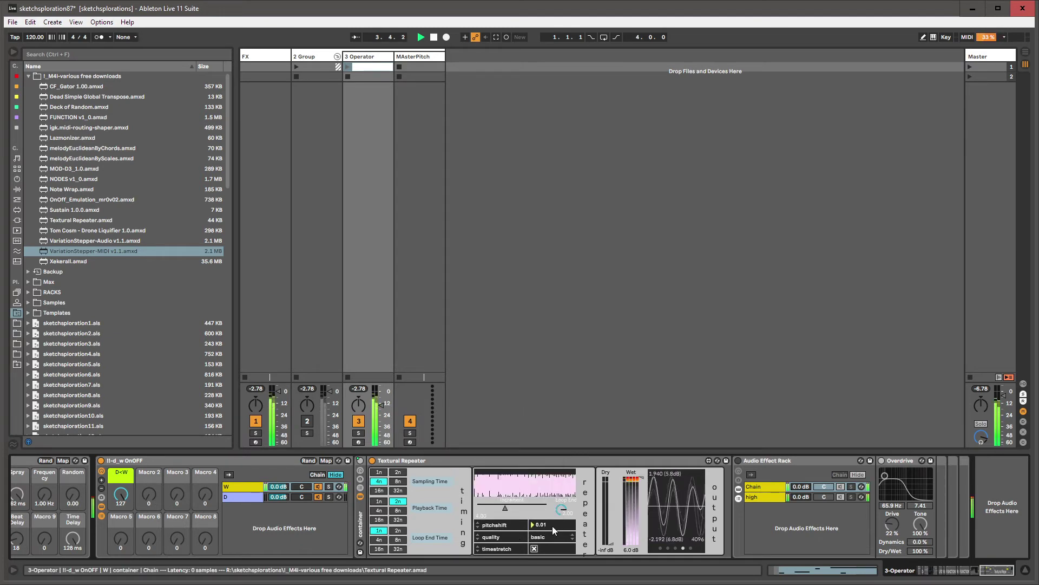
{"action": "left_click_drag", "start_coordinate": [553, 525], "coordinate": [552, 524]}
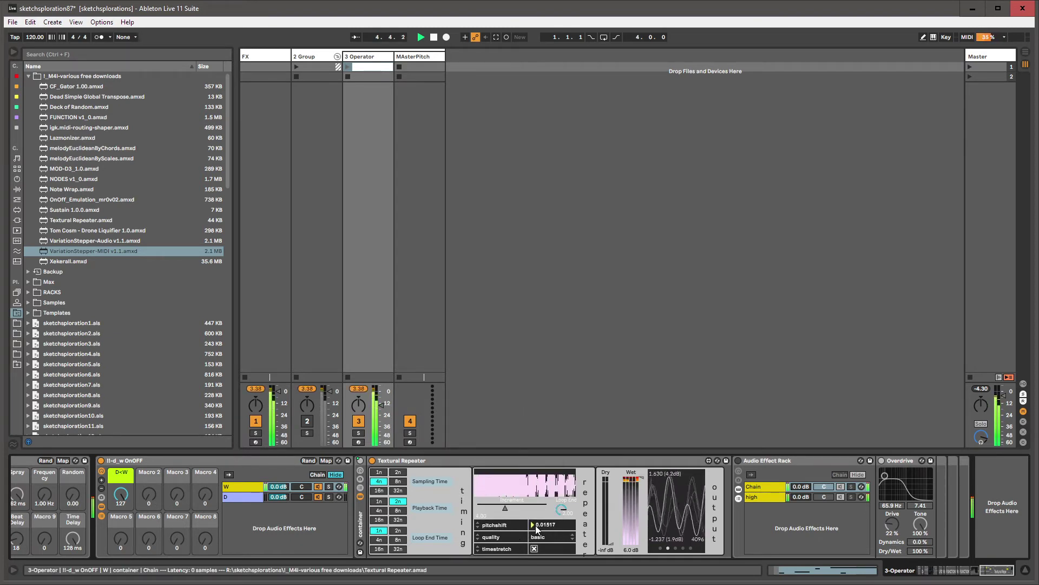
{"action": "left_click_drag", "start_coordinate": [536, 524], "coordinate": [536, 522]}
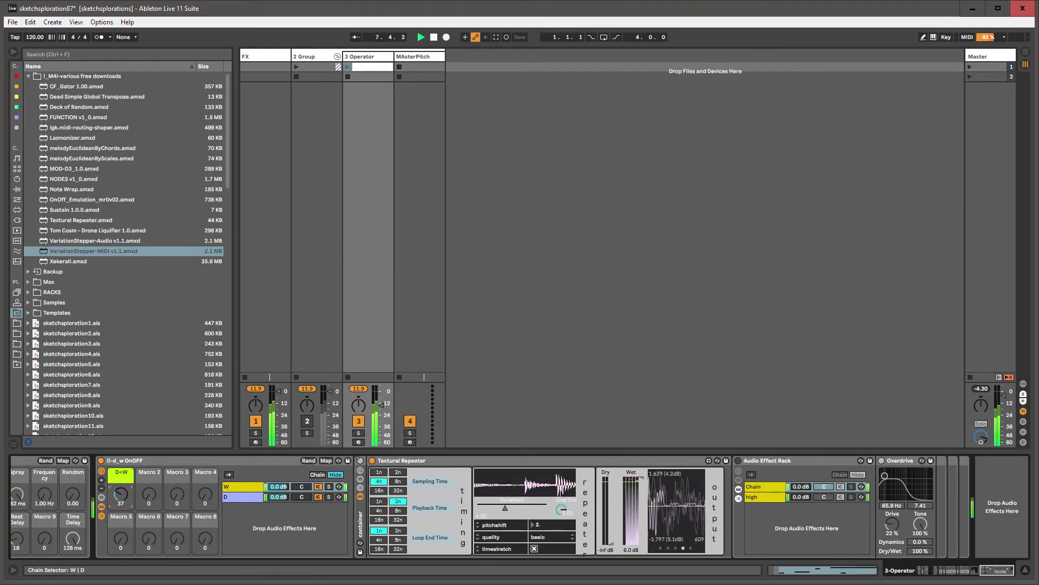
- Delete the !!-d_w OnOFF rack, the Audio Effect Rack following it and the GrainDelay rack from the 3 Operator track
{"action": "left_click_drag", "start_coordinate": [999, 571], "coordinate": [993, 571]}
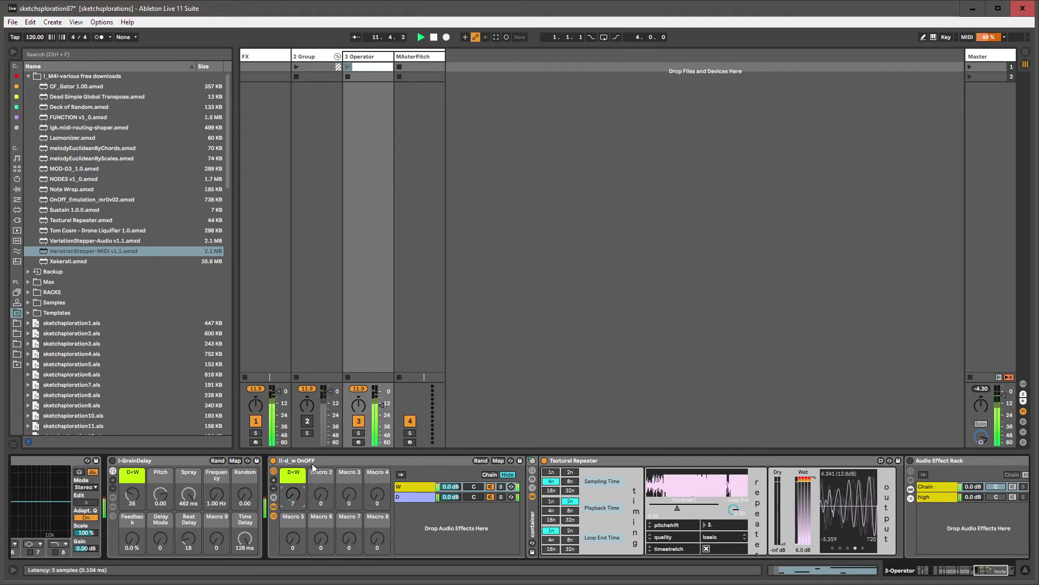
{"action": "left_click_drag", "start_coordinate": [988, 572], "coordinate": [606, 528]}
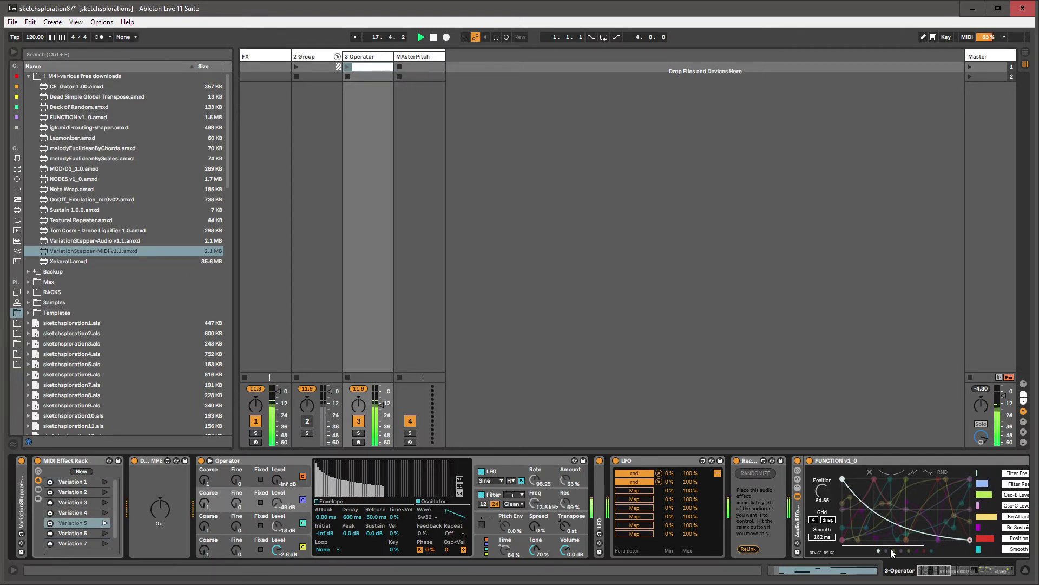
{"action": "left_click_drag", "start_coordinate": [928, 569], "coordinate": [991, 570]}
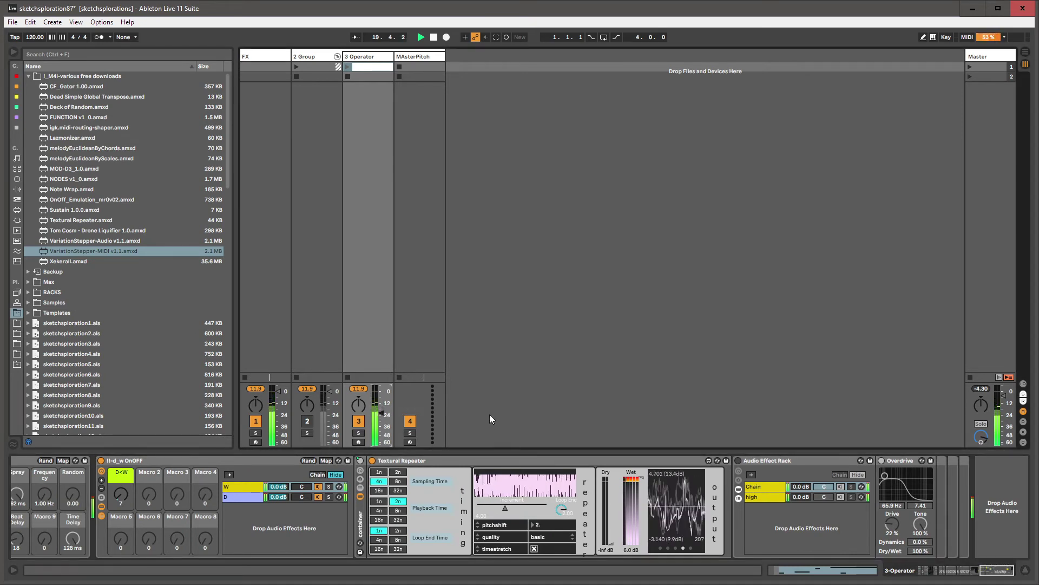
{"action": "left_click", "coordinate": [771, 459]}
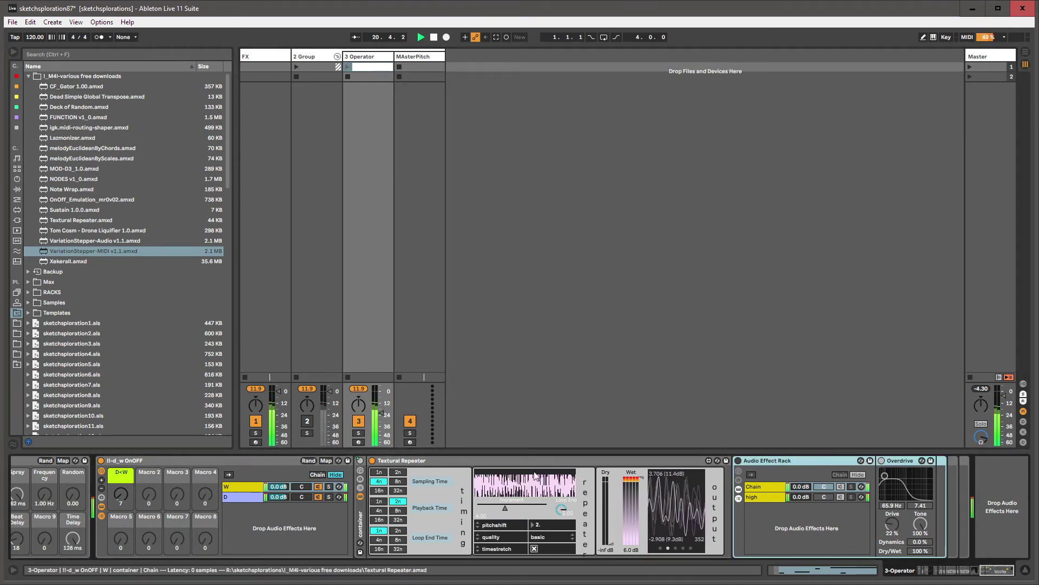
{"action": "left_click", "coordinate": [130, 460], "text": "shift"}
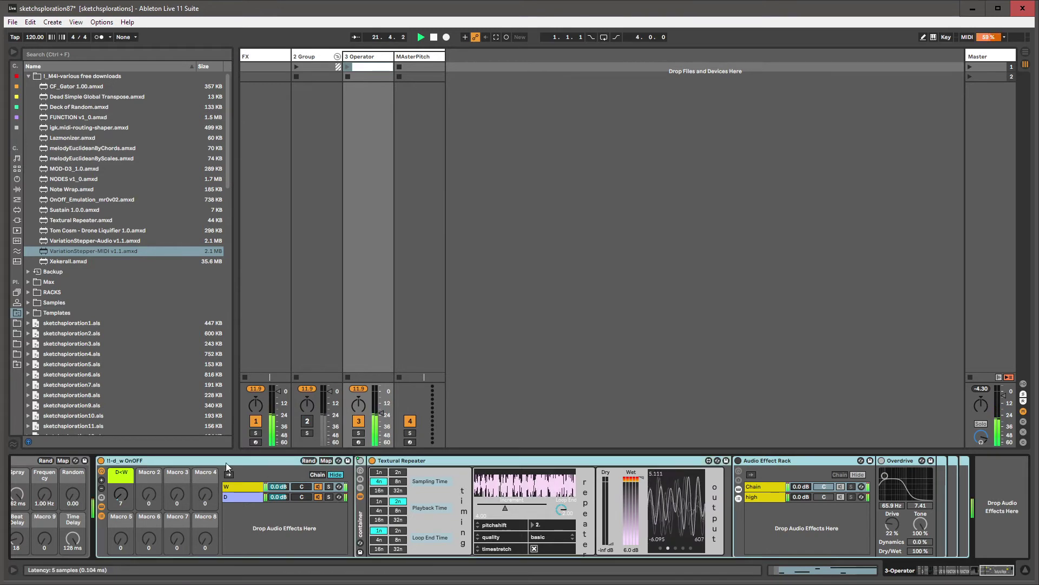
{"action": "key", "text": "Delete"}
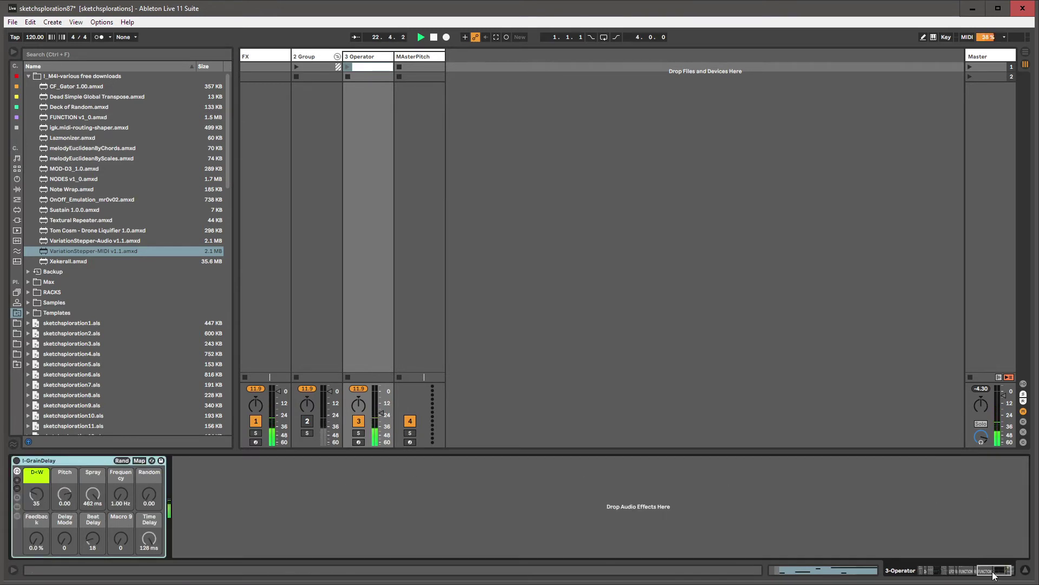
{"action": "left_click_drag", "start_coordinate": [994, 575], "coordinate": [961, 575]}
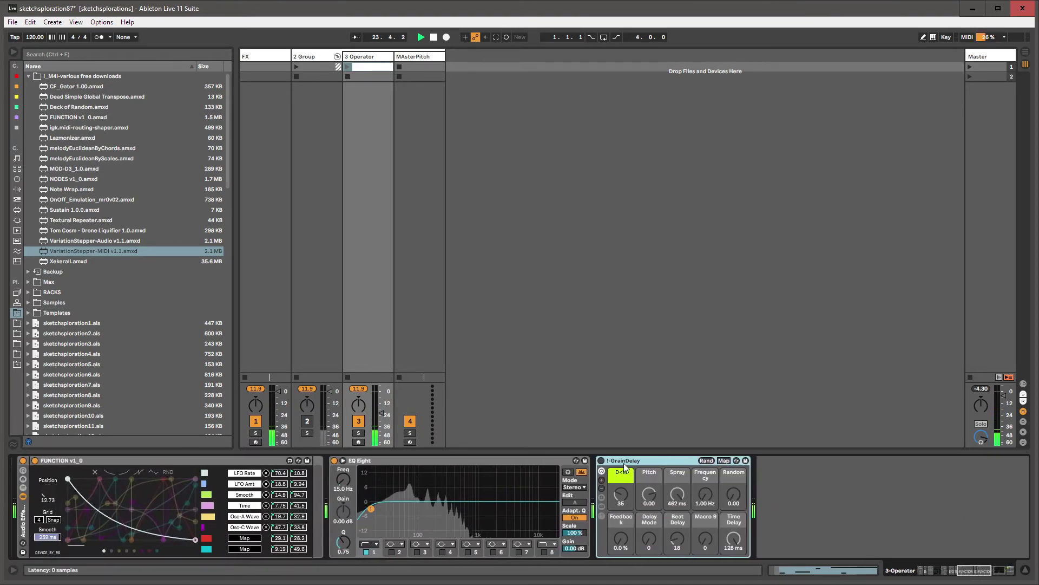
{"action": "key", "text": "Delete"}
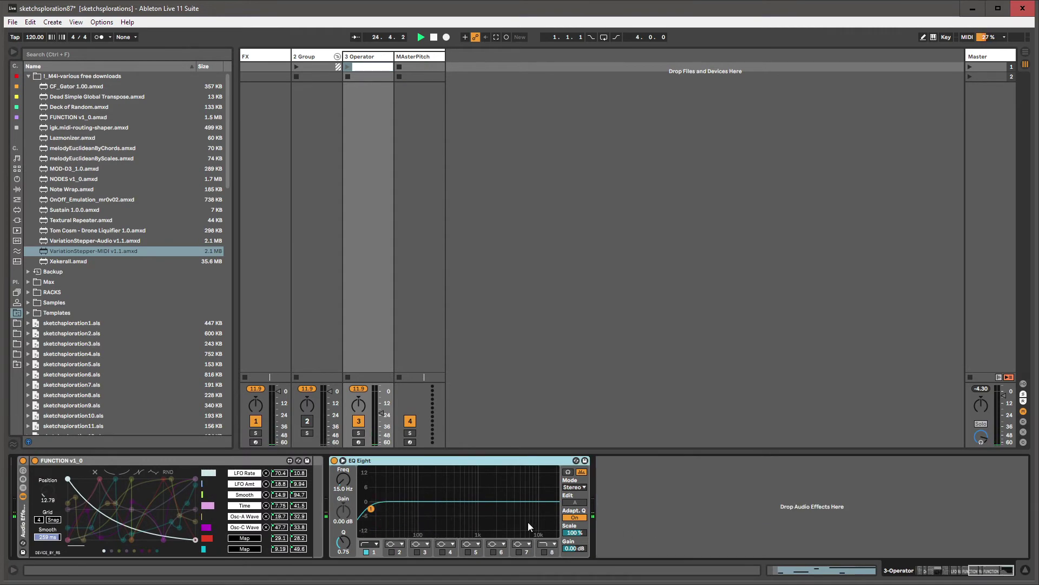
- Fold the first Audio Effect Rack after the LFO on the 3 Operator track so its FUNCTION device is hidden
{"action": "left_click", "coordinate": [968, 572]}
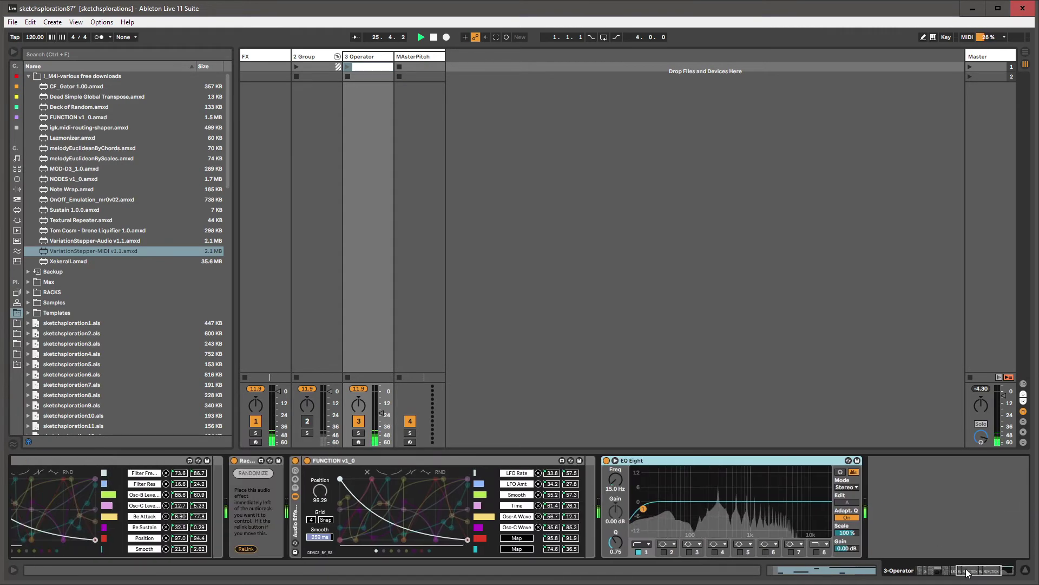
{"action": "left_click_drag", "start_coordinate": [968, 573], "coordinate": [927, 572]}
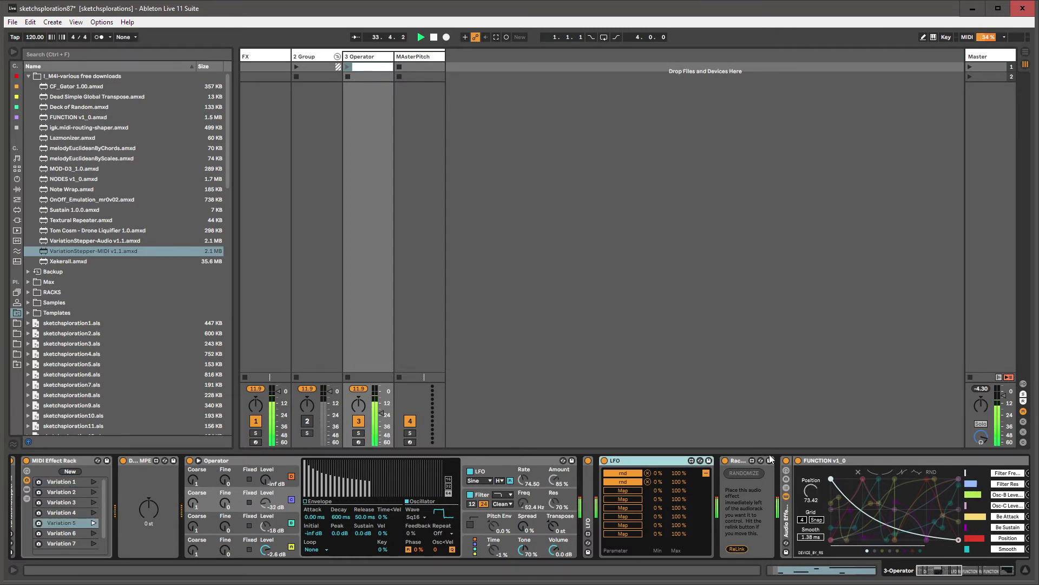
{"action": "double_click", "coordinate": [786, 509]}
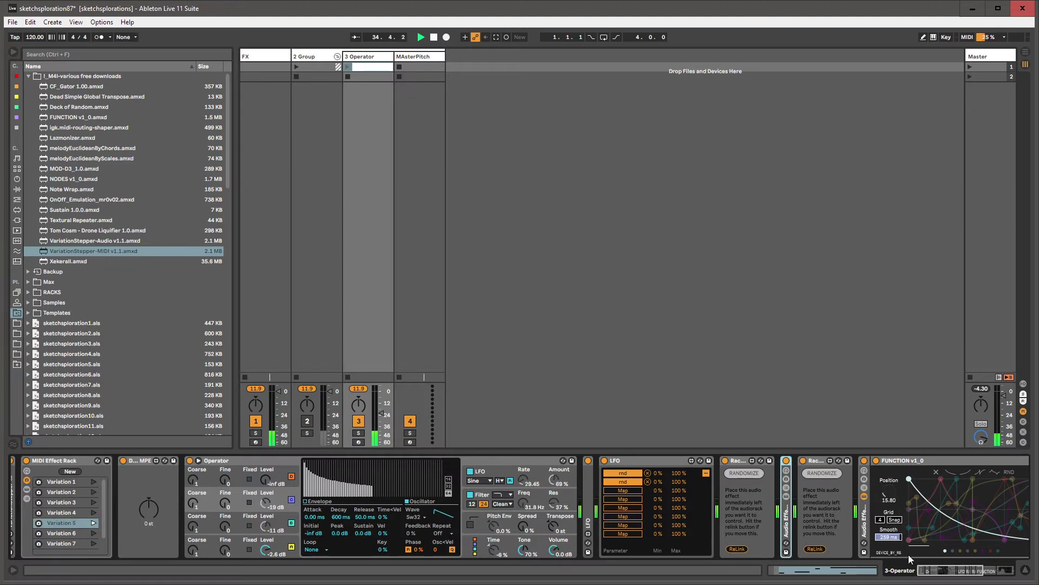
{"action": "mouse_move", "coordinate": [929, 570]}
{"action": "left_mouse_down"}
{"action": "mouse_move", "coordinate": [953, 572]}
{"action": "mouse_move", "coordinate": [930, 574]}
{"action": "left_mouse_up"}
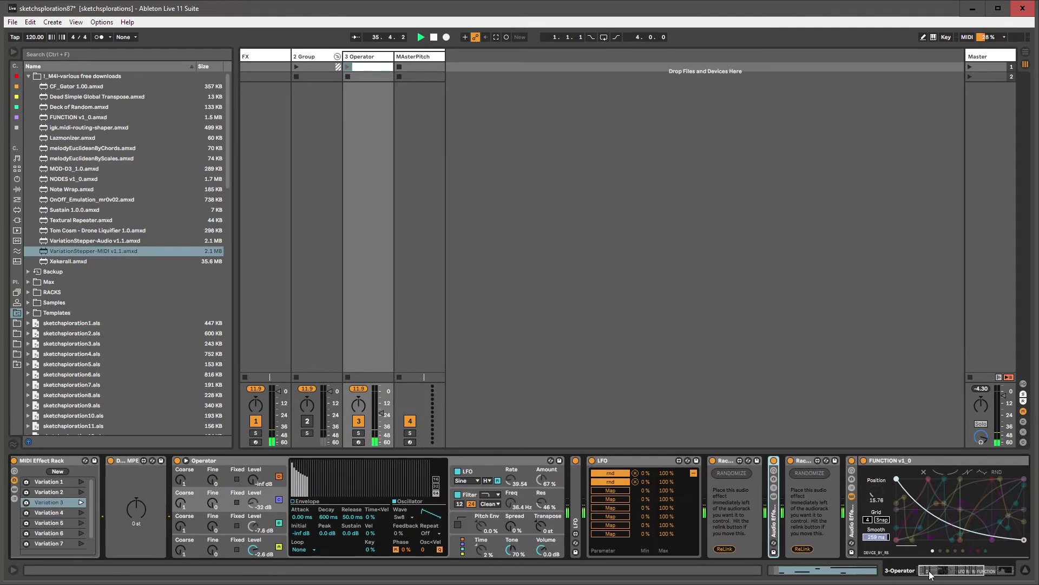
{"action": "left_click", "coordinate": [933, 573]}
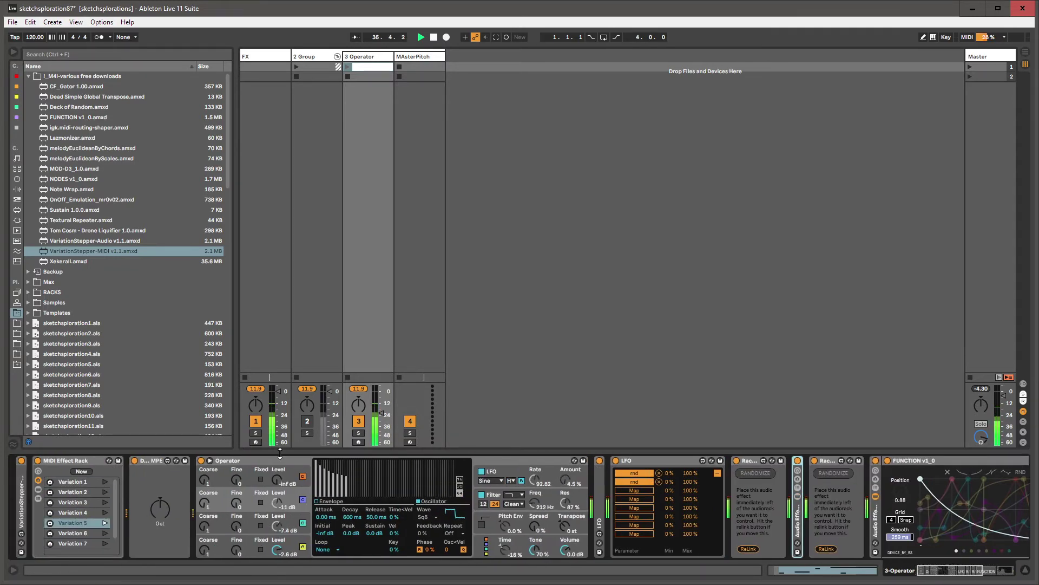
- Create an empty MIDI clip in the MAsterPitch track's first slot and show that track's device chain
{"action": "left_click", "coordinate": [264, 461]}
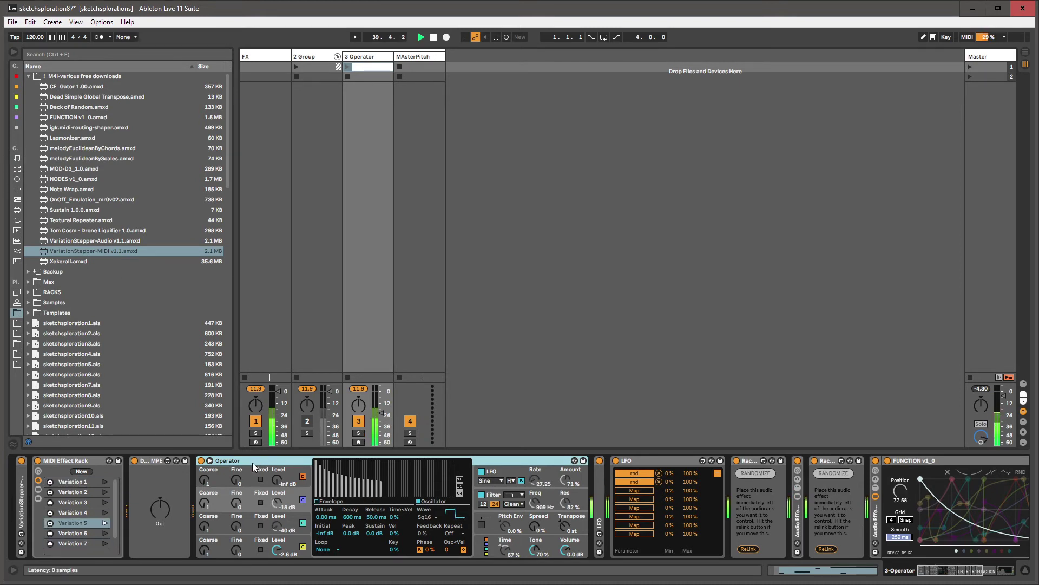
{"action": "double_click", "coordinate": [422, 67]}
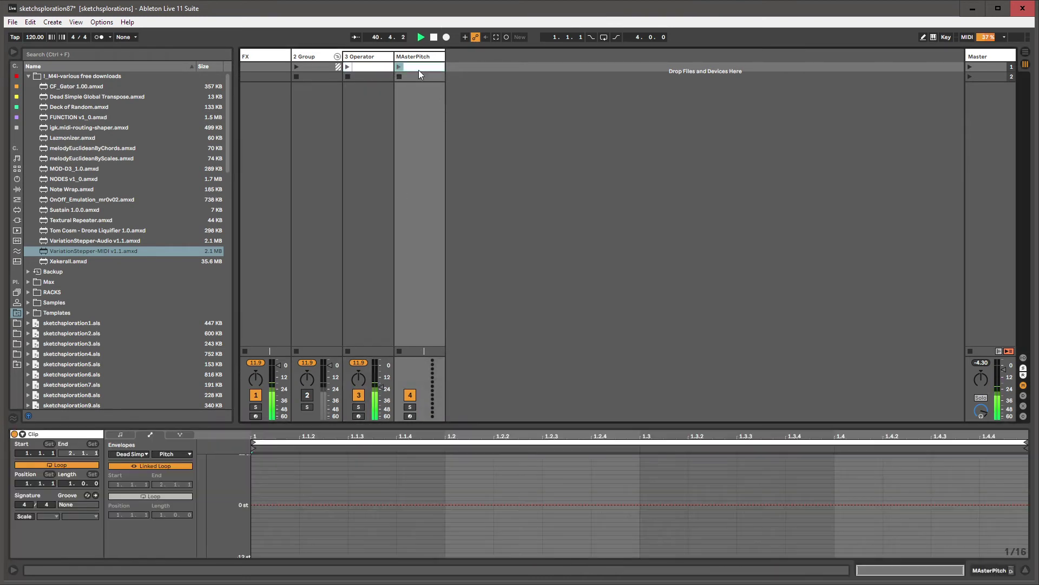
{"action": "left_click", "coordinate": [404, 58]}
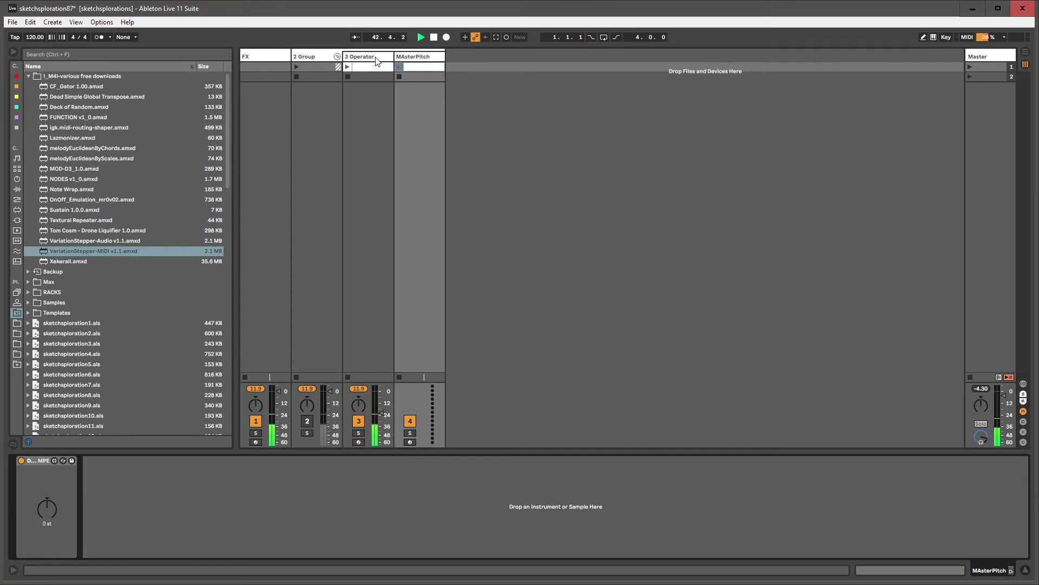
- Compare the 3 Operator and MAsterPitch transpose devices, and try the MAsterPitch pitch control, returning it to 0 st
{"action": "left_click", "coordinate": [377, 58]}
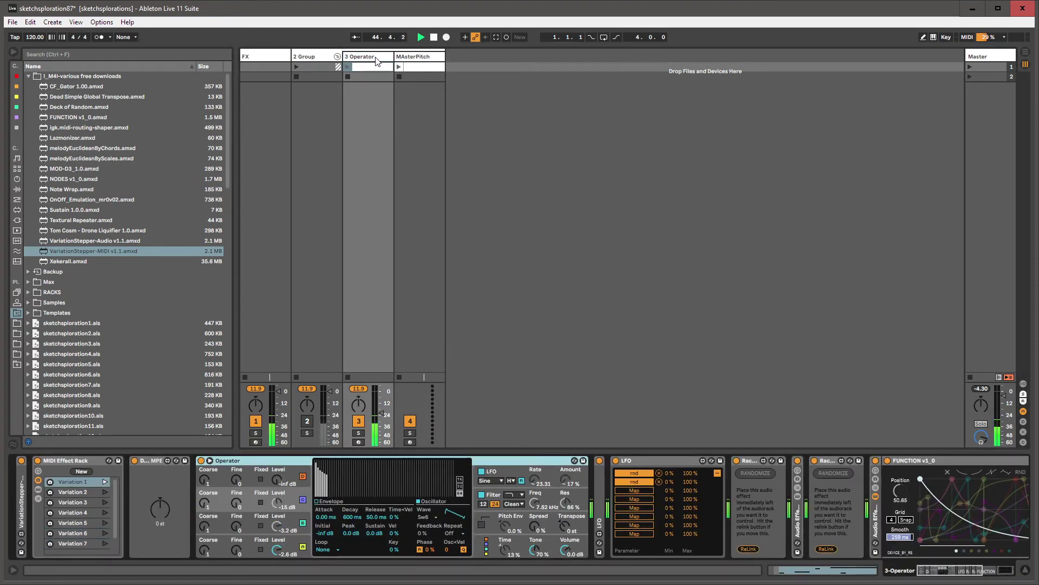
{"action": "left_click", "coordinate": [414, 61]}
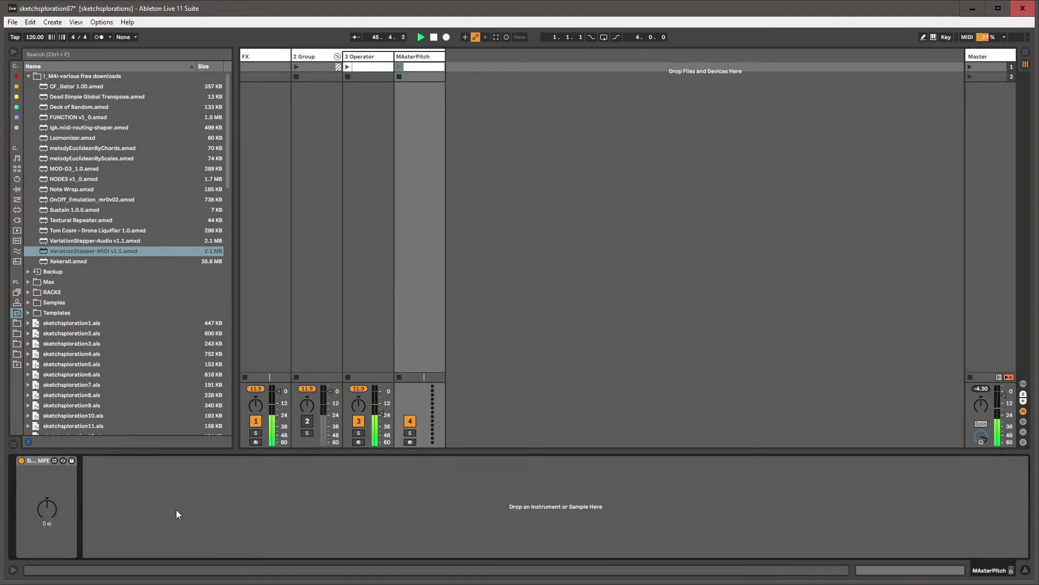
{"action": "left_click_drag", "start_coordinate": [47, 502], "coordinate": [53, 509]}
{"action": "mouse_move", "coordinate": [54, 511]}
{"action": "left_mouse_down"}
{"action": "mouse_move", "coordinate": [54, 501]}
{"action": "mouse_move", "coordinate": [52, 520]}
{"action": "left_mouse_up"}
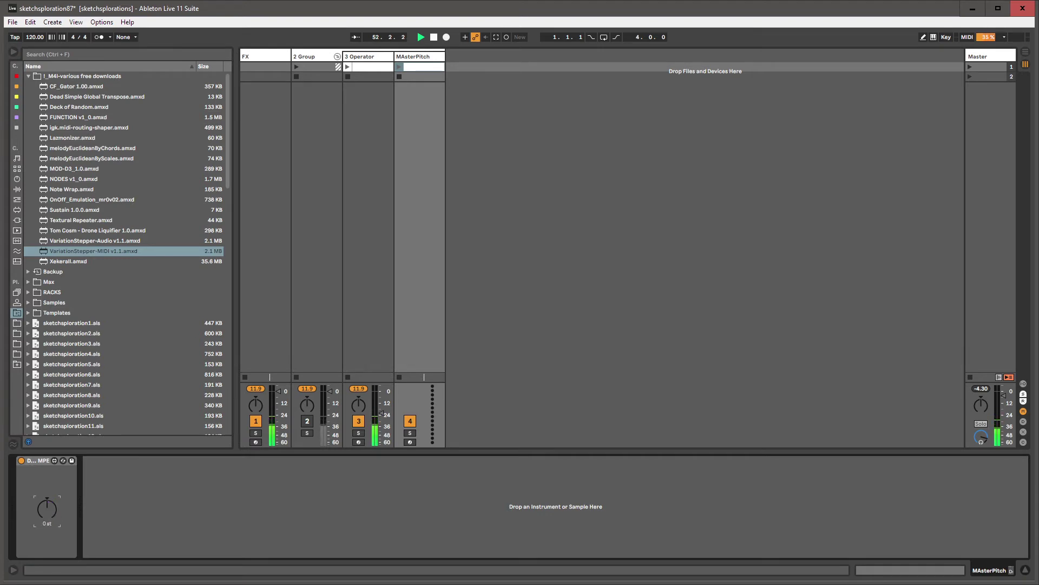
- Launch the MAsterPitch clip and show its envelope for the Dead Simple Global Transpose pitch
{"action": "left_click", "coordinate": [399, 67]}
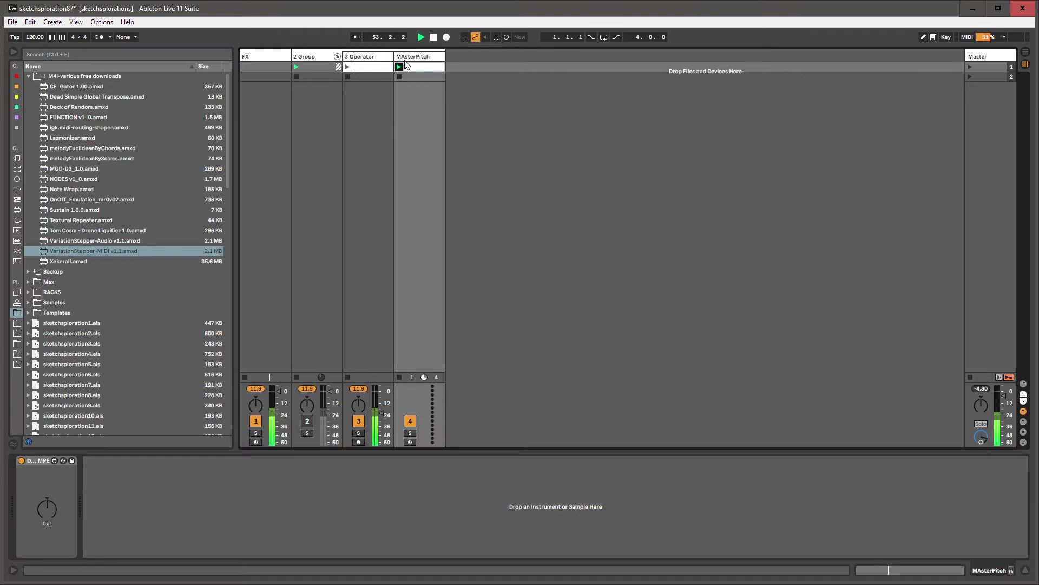
{"action": "right_click", "coordinate": [48, 512]}
{"action": "left_click", "coordinate": [57, 531]}
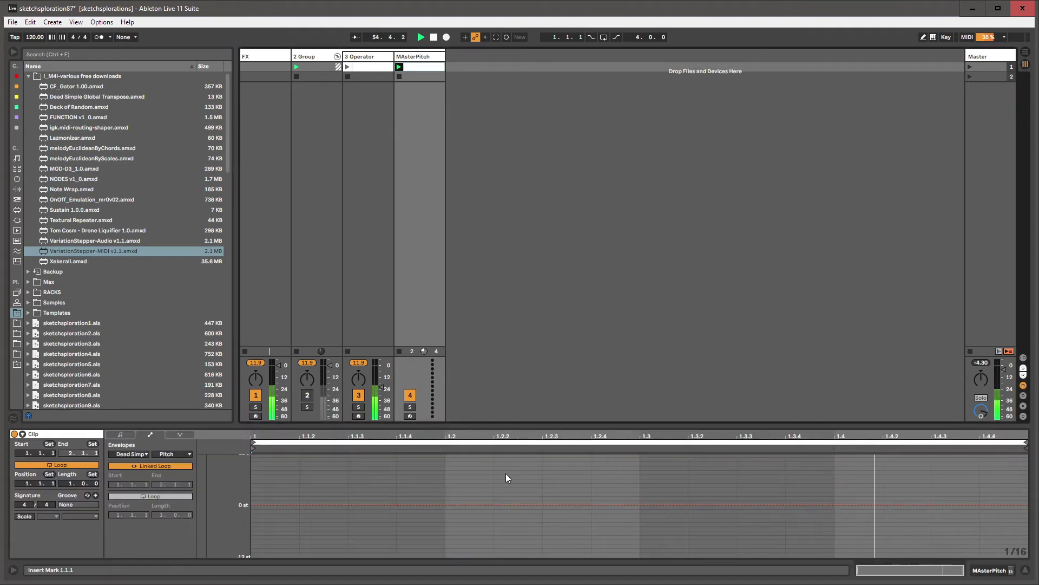
- Unlink the pitch envelope's loop, set its length to 9.0.0 and raise the pitch to +7 st from about bar 5
{"action": "left_click", "coordinate": [145, 465]}
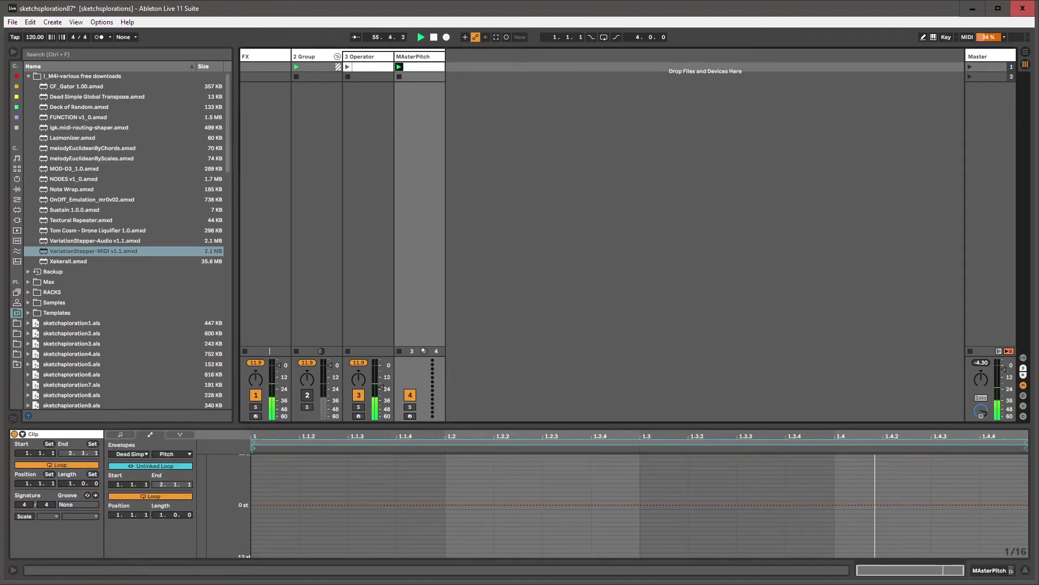
{"action": "left_click_drag", "start_coordinate": [162, 515], "coordinate": [162, 493]}
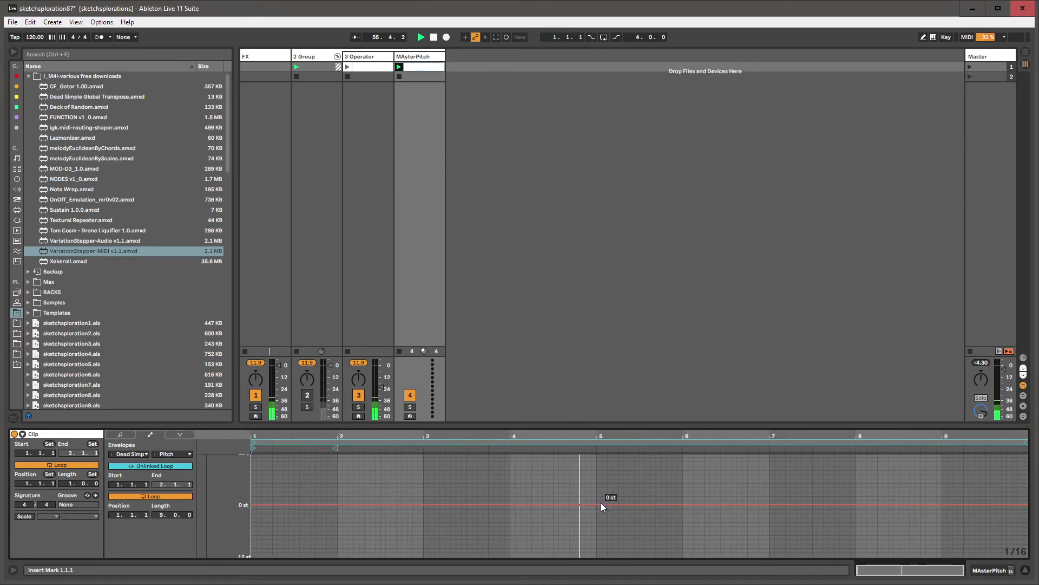
{"action": "left_click_drag", "start_coordinate": [601, 503], "coordinate": [601, 475]}
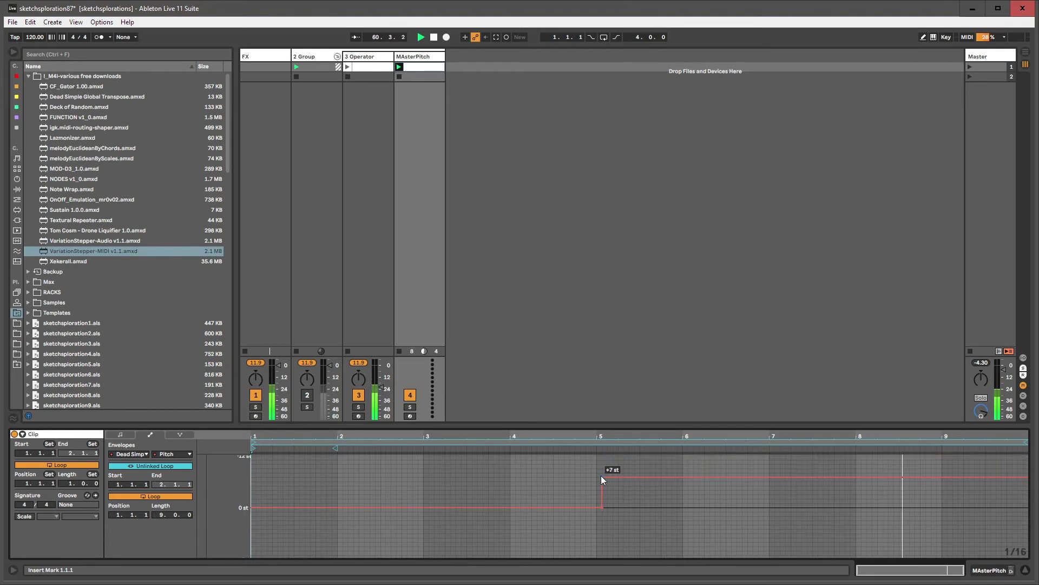
- Launch the 3 Operator clip and check the transpose device on the 3 Operator and MAsterPitch tracks
{"action": "left_click", "coordinate": [412, 56]}
{"action": "left_click", "coordinate": [382, 67]}
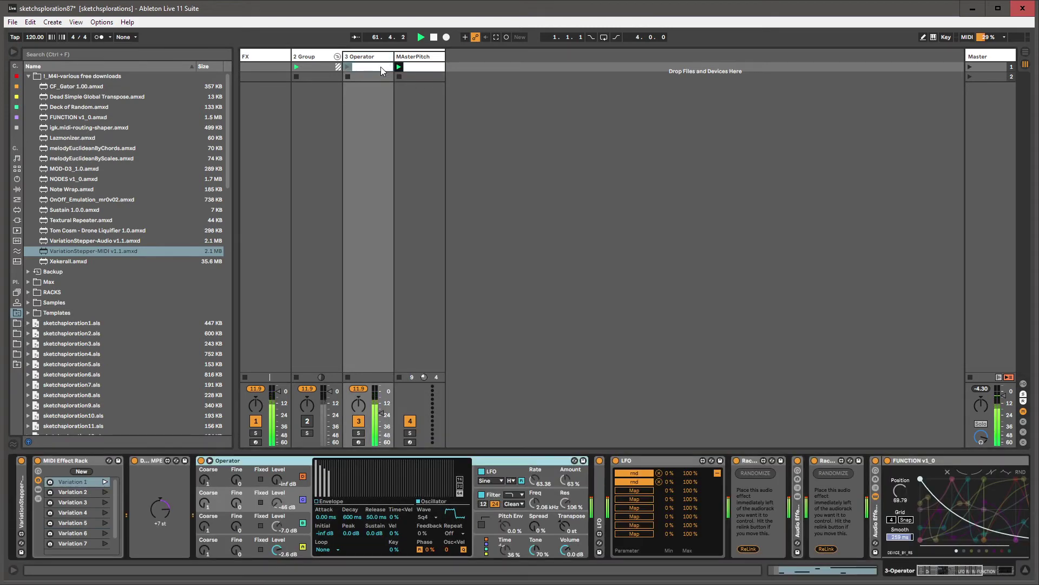
{"action": "left_click", "coordinate": [348, 66]}
{"action": "left_click", "coordinate": [415, 58]}
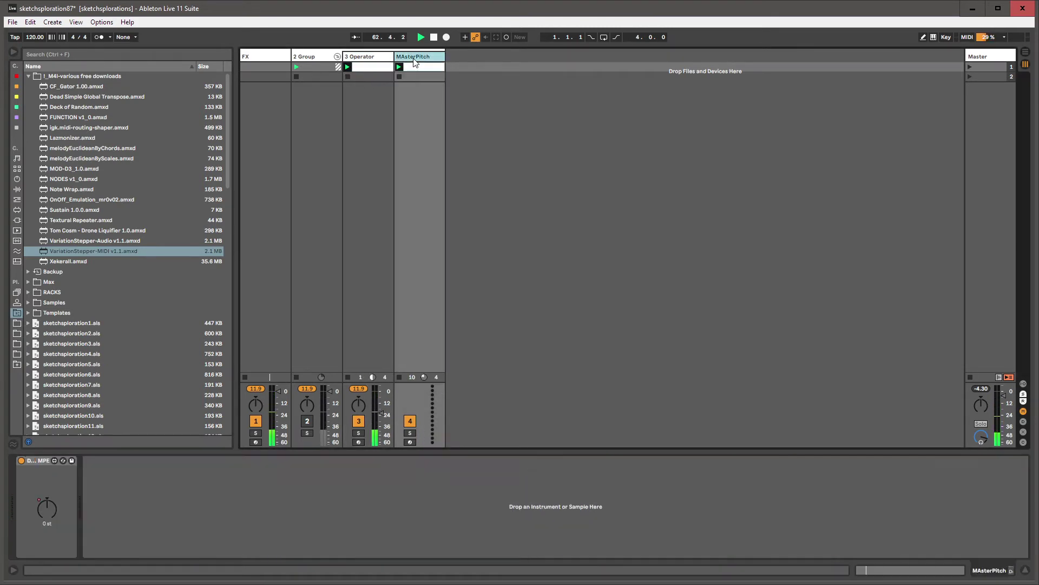
- Add breakpoints to the MAsterPitch clip's pitch envelope after bar 6, sloping to 0 st at the end of bar 9
{"action": "left_click", "coordinate": [433, 65]}
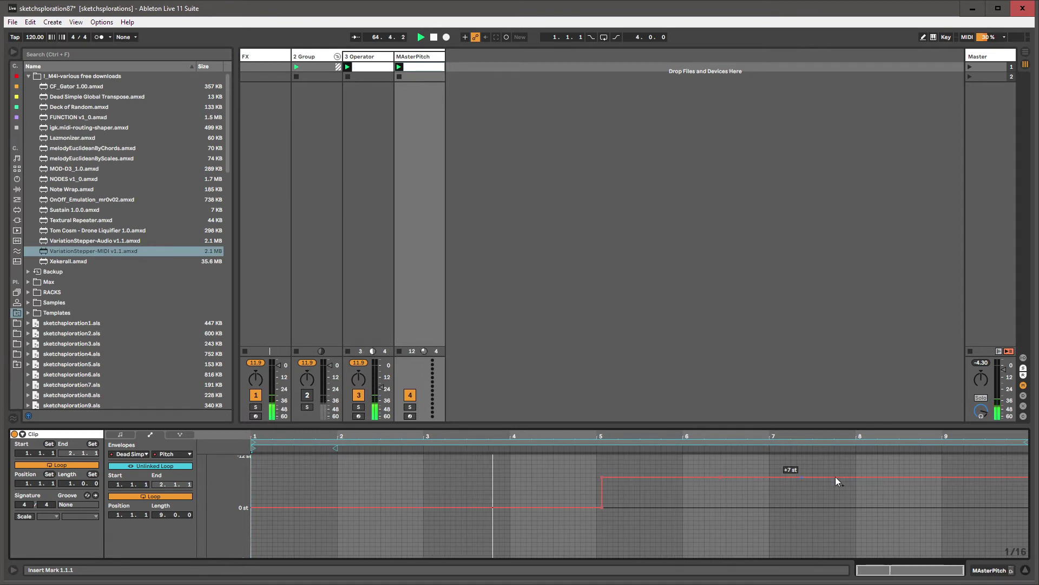
{"action": "left_click_drag", "start_coordinate": [1009, 480], "coordinate": [1010, 506]}
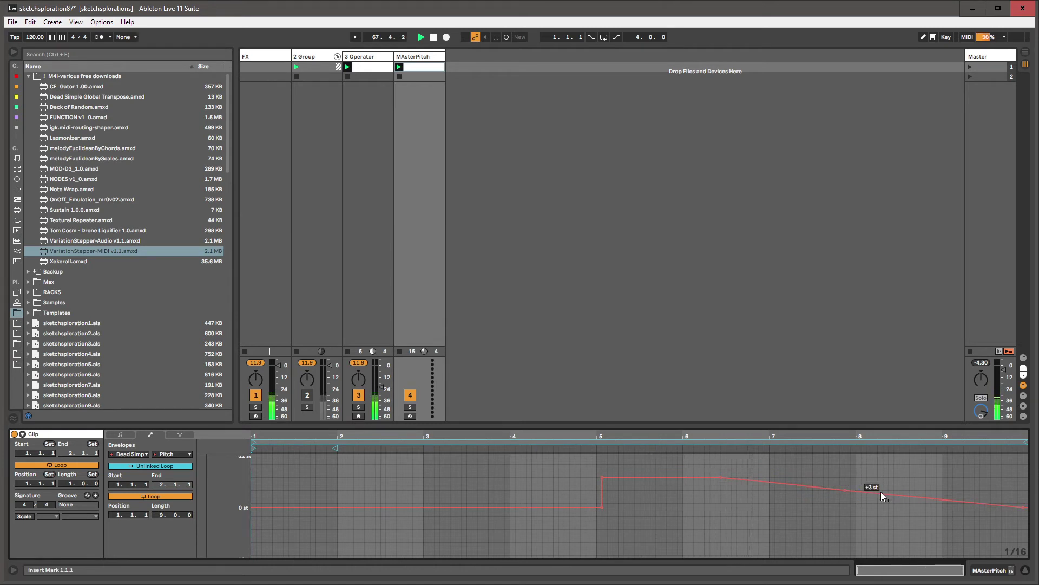
{"action": "left_click_drag", "start_coordinate": [881, 492], "coordinate": [963, 481]}
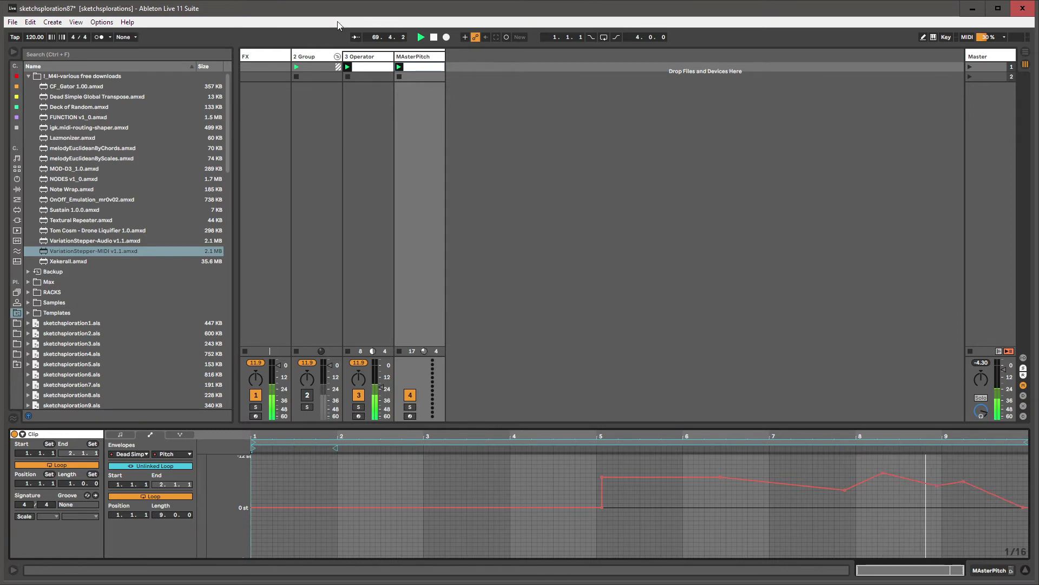
- Inspect the device chains of the FX and 3 Operator tracks while the pitch envelope plays
{"action": "double_click", "coordinate": [360, 56]}
{"action": "left_click", "coordinate": [276, 53]}
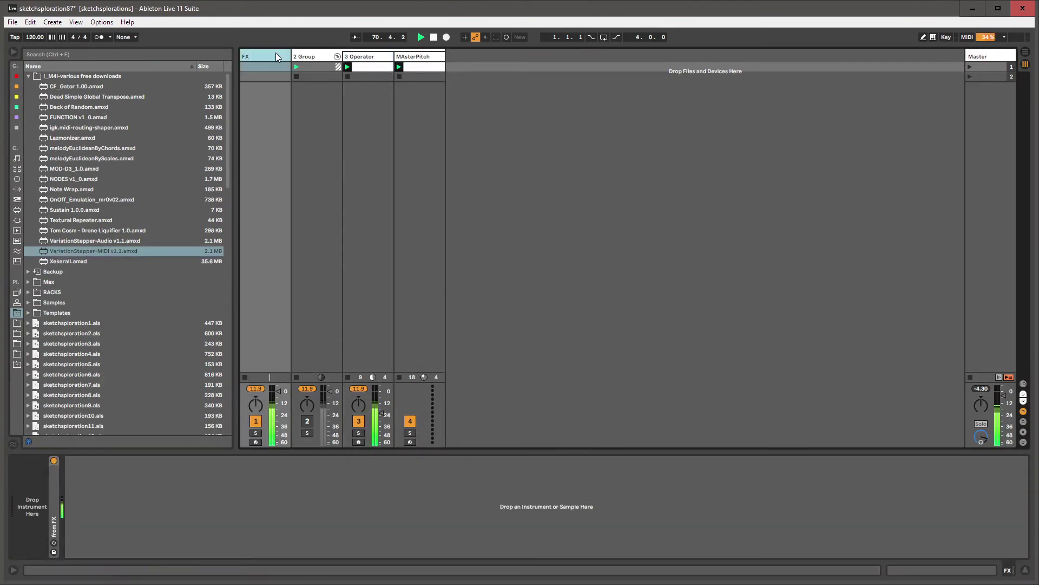
{"action": "left_click", "coordinate": [347, 59]}
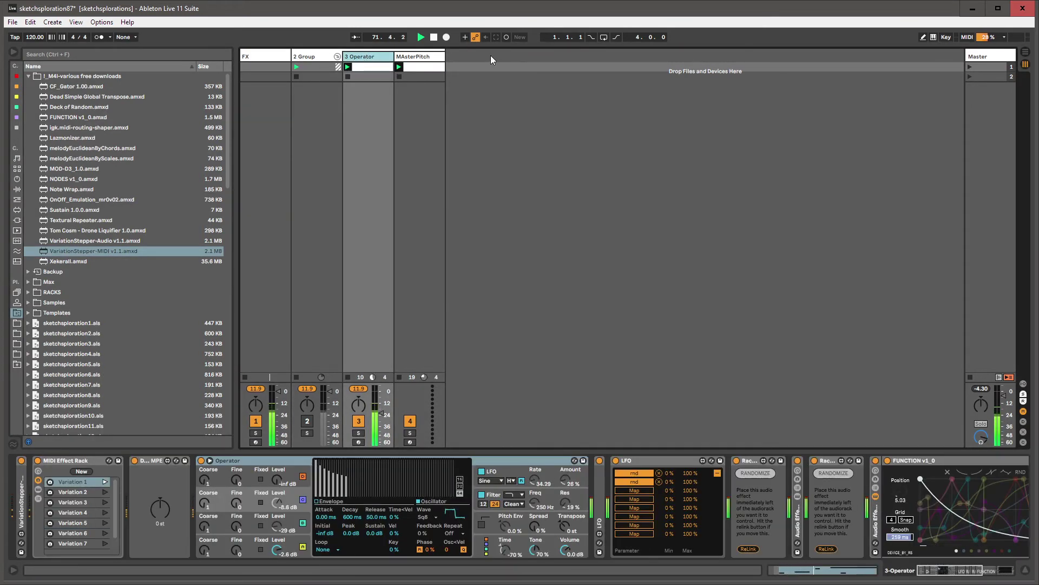
- Remove the sloping breakpoints from the MAsterPitch pitch envelope and draw a 0 st section from about mid-bar 6 to mid-bar 8
{"action": "left_click", "coordinate": [422, 66]}
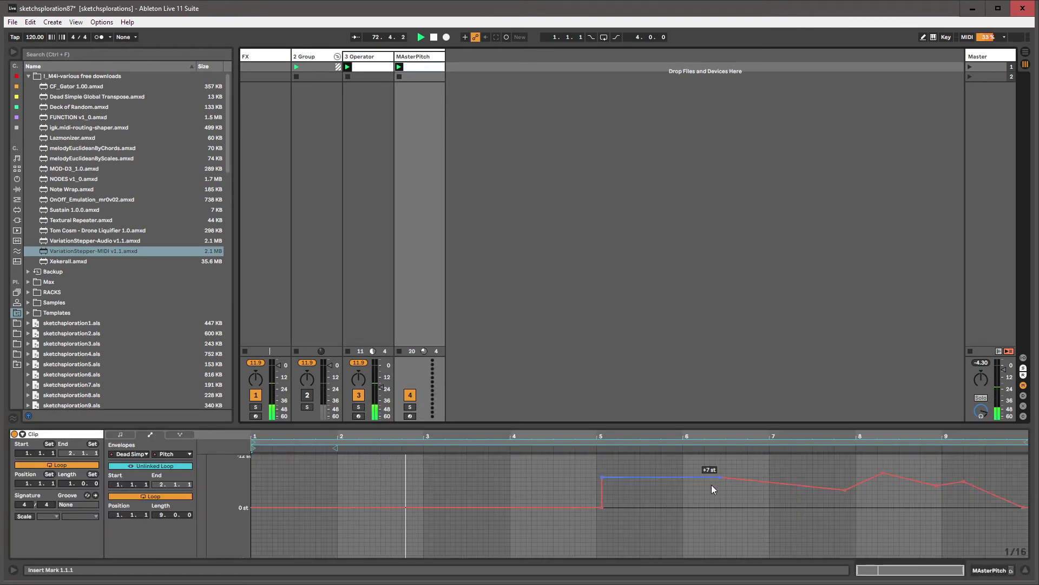
{"action": "left_click_drag", "start_coordinate": [712, 485], "coordinate": [989, 479]}
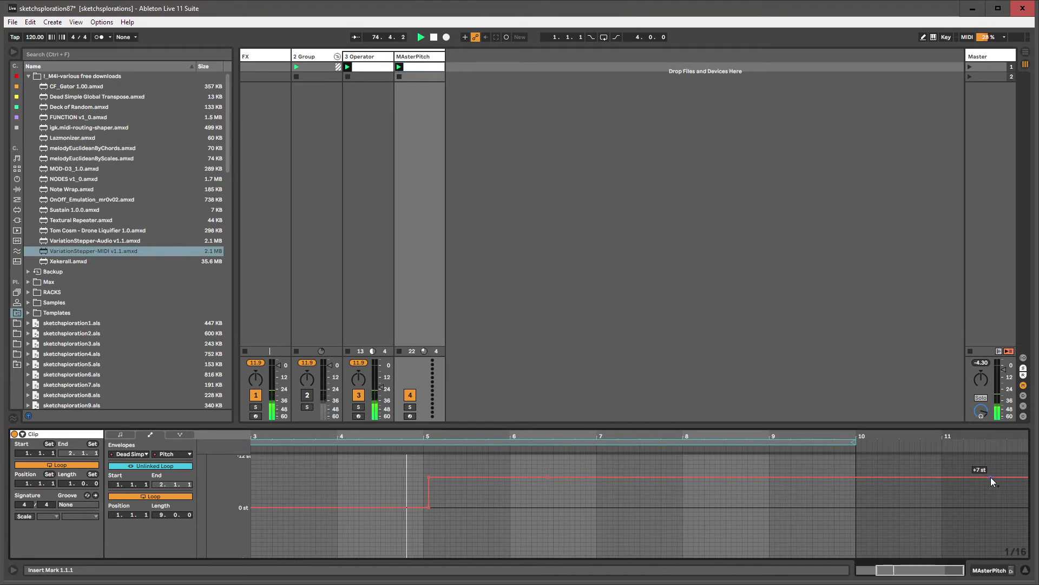
{"action": "key", "text": "b"}
{"action": "mouse_move", "coordinate": [554, 507]}
{"action": "left_mouse_down"}
{"action": "mouse_move", "coordinate": [717, 503]}
{"action": "mouse_move", "coordinate": [702, 507]}
{"action": "left_mouse_up"}
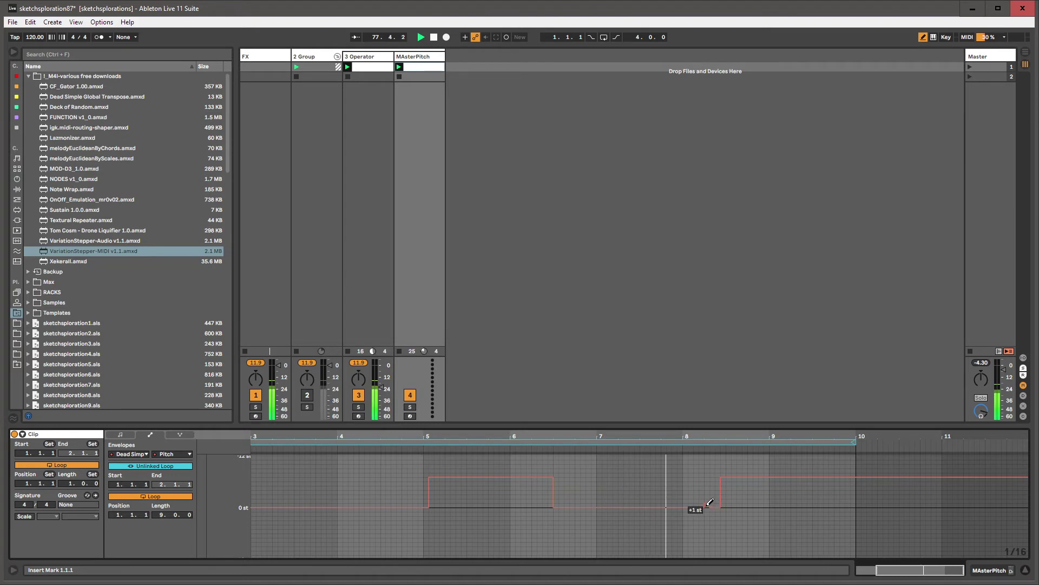
{"action": "key", "text": "b"}
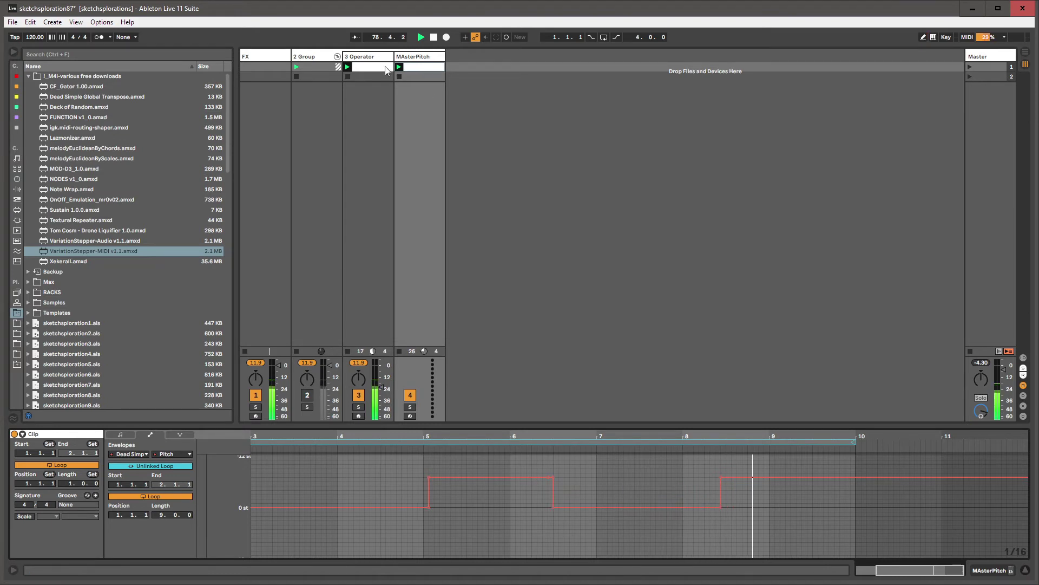
- Fold the remaining LFO, both rack macro randomizers and the rack containing FUNCTION on the 3 Operator track
{"action": "left_click", "coordinate": [368, 56]}
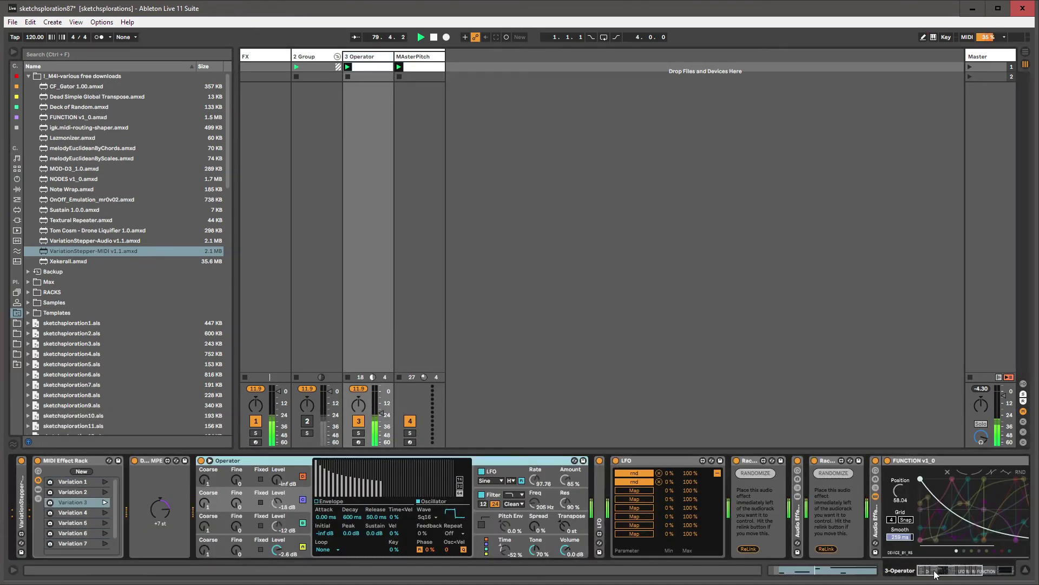
{"action": "double_click", "coordinate": [640, 461]}
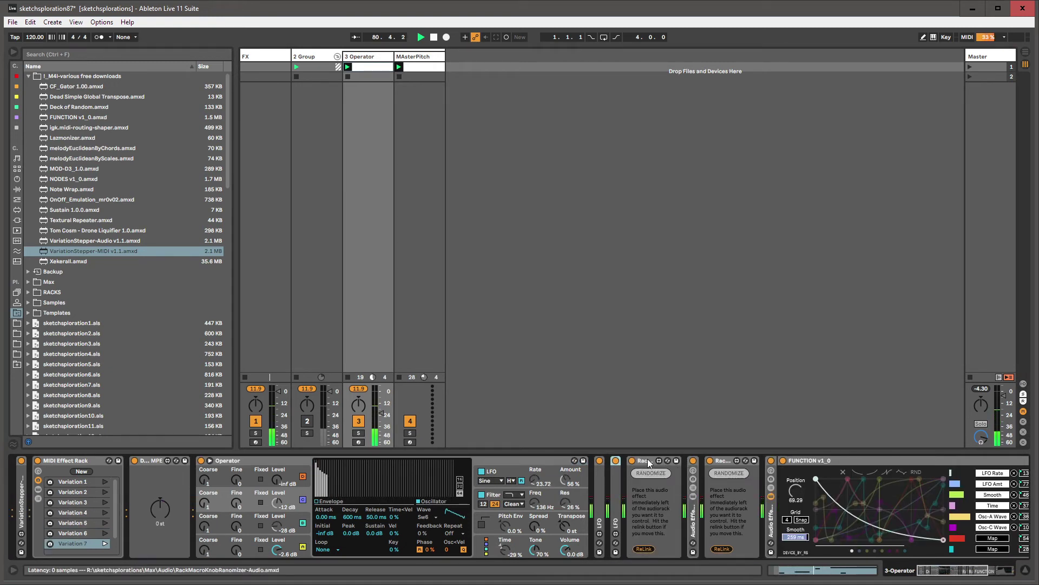
{"action": "double_click", "coordinate": [645, 461]}
{"action": "double_click", "coordinate": [677, 461]}
{"action": "double_click", "coordinate": [720, 461]}
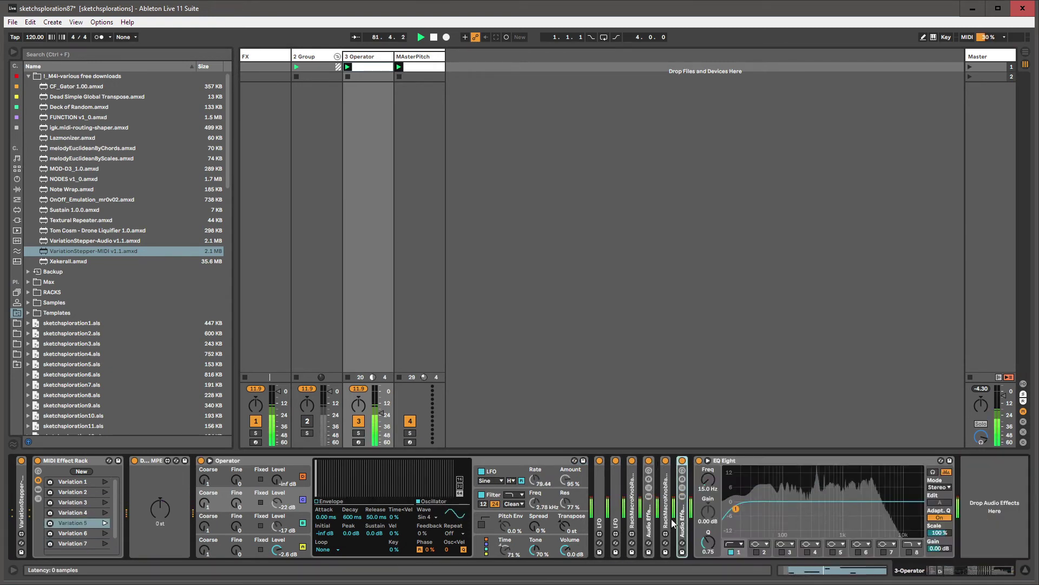
{"action": "left_click", "coordinate": [218, 462]}
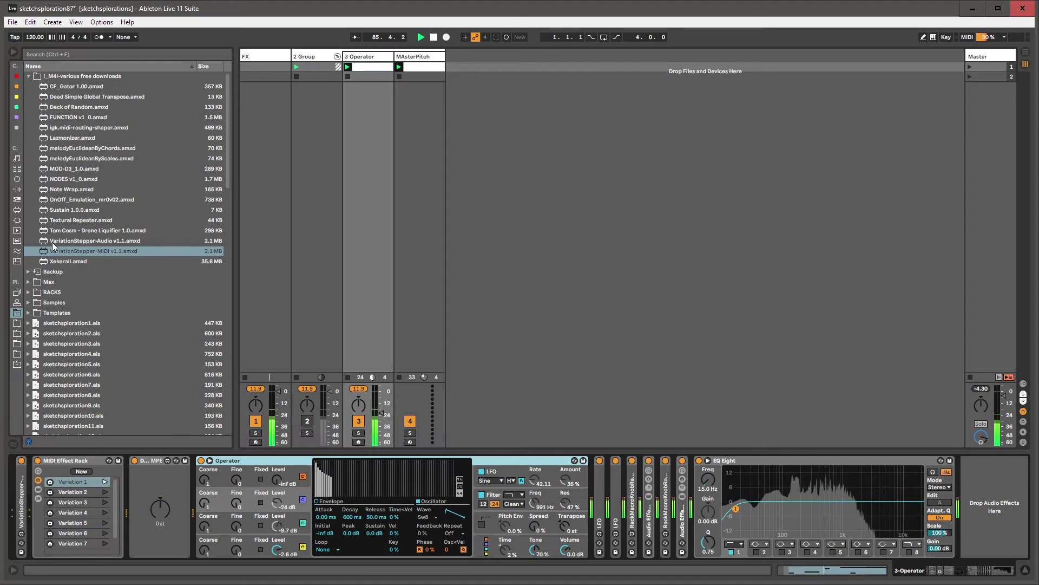
- Create a new MIDI track with Sustain 1.0.0.amxd and add Operator after it
{"action": "left_click", "coordinate": [76, 230]}
{"action": "left_click", "coordinate": [73, 221]}
{"action": "key", "text": "Up"}
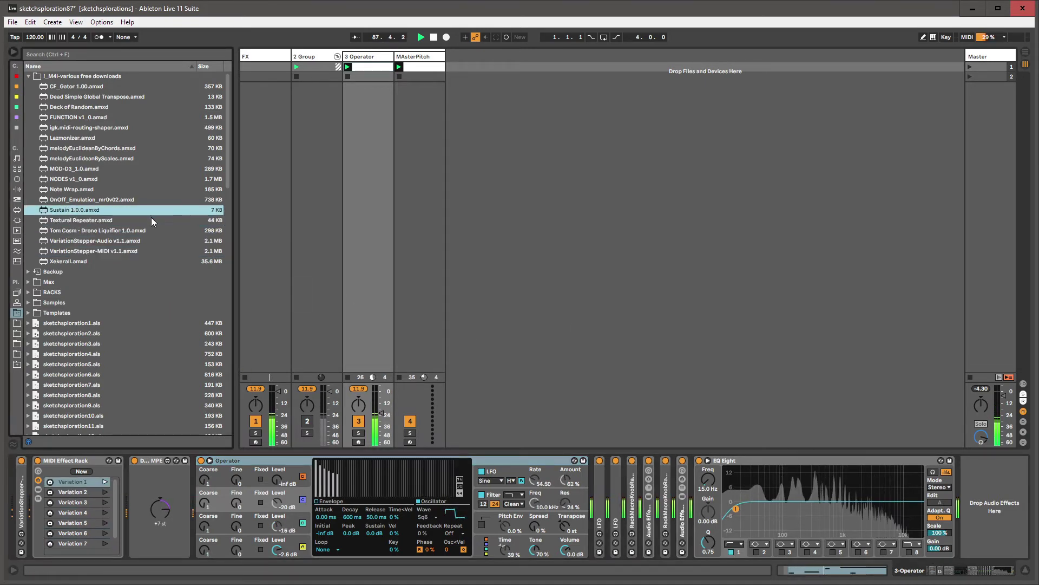
{"action": "left_click_drag", "start_coordinate": [252, 161], "coordinate": [457, 77]}
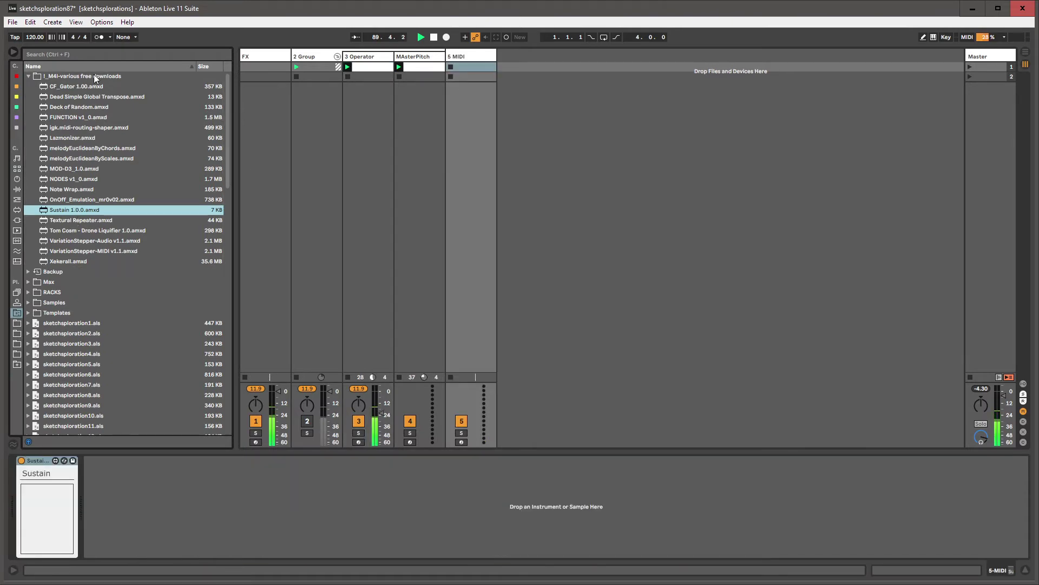
{"action": "left_click", "coordinate": [17, 180]}
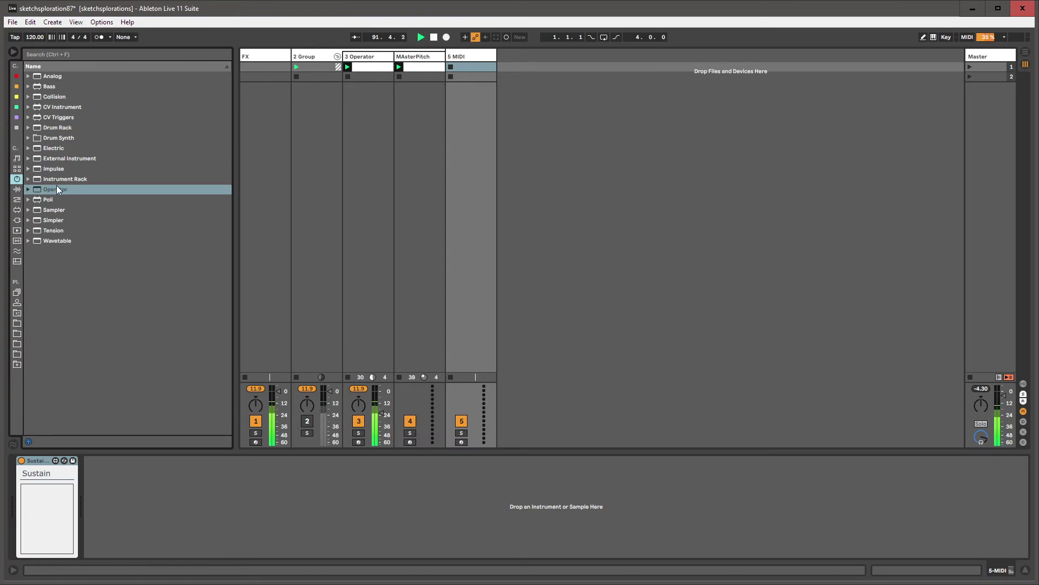
{"action": "left_click_drag", "start_coordinate": [57, 186], "coordinate": [138, 531]}
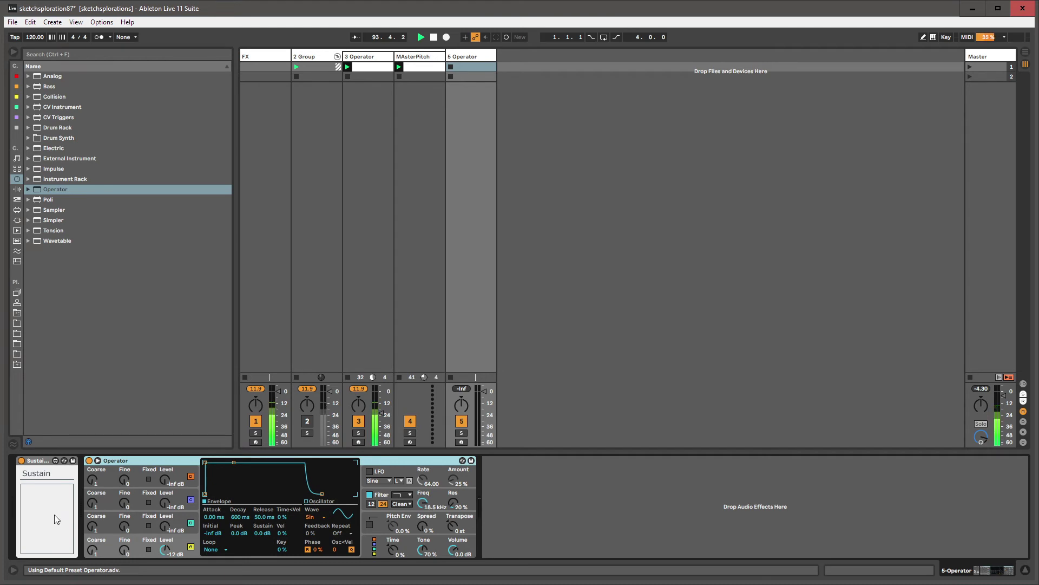
- Try the Sustain device's pad and arm the 5 Operator track for recording
{"action": "left_click", "coordinate": [40, 515]}
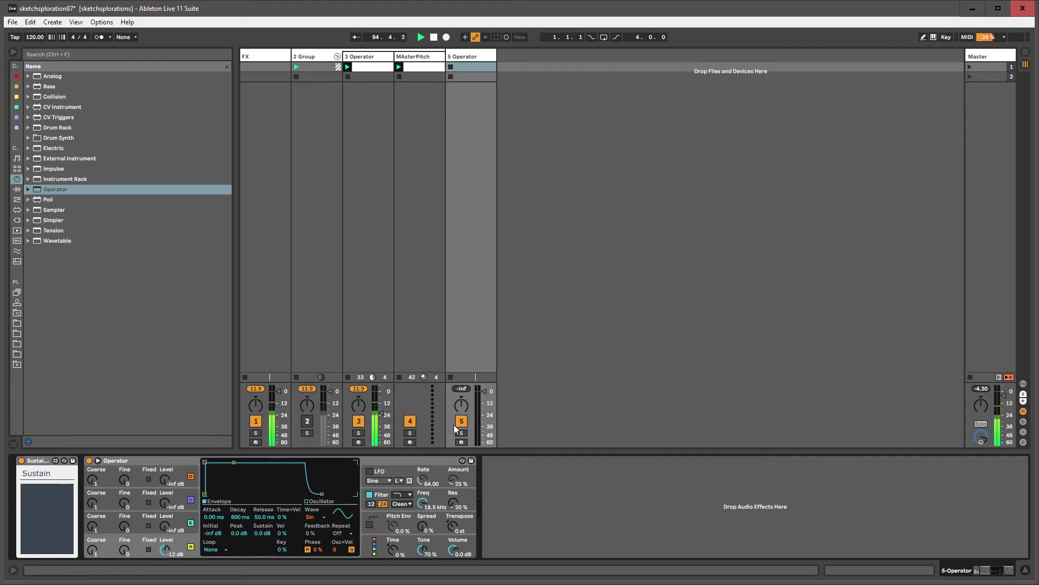
{"action": "left_click", "coordinate": [460, 443]}
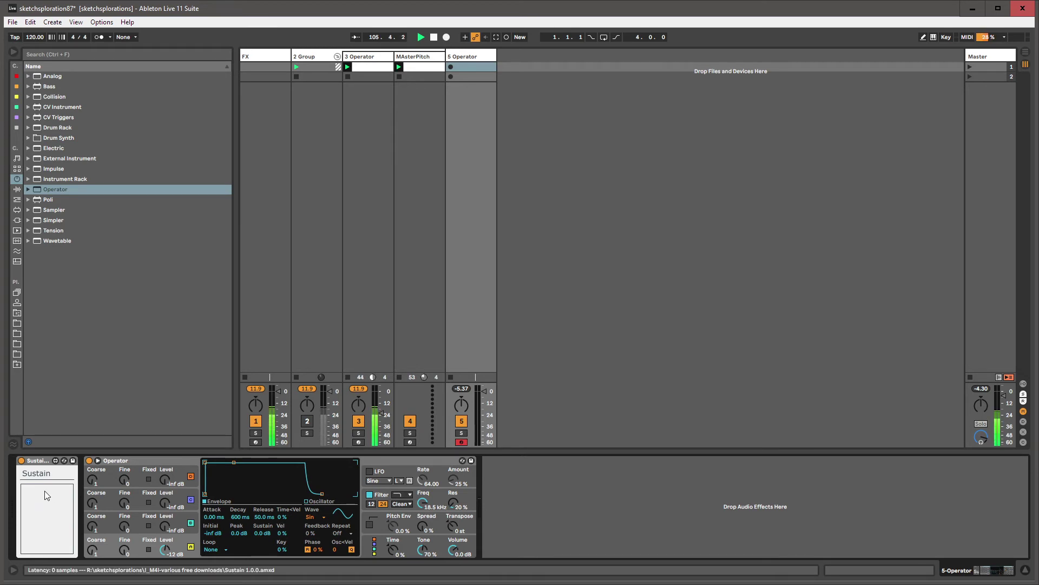
{"action": "left_click", "coordinate": [130, 460]}
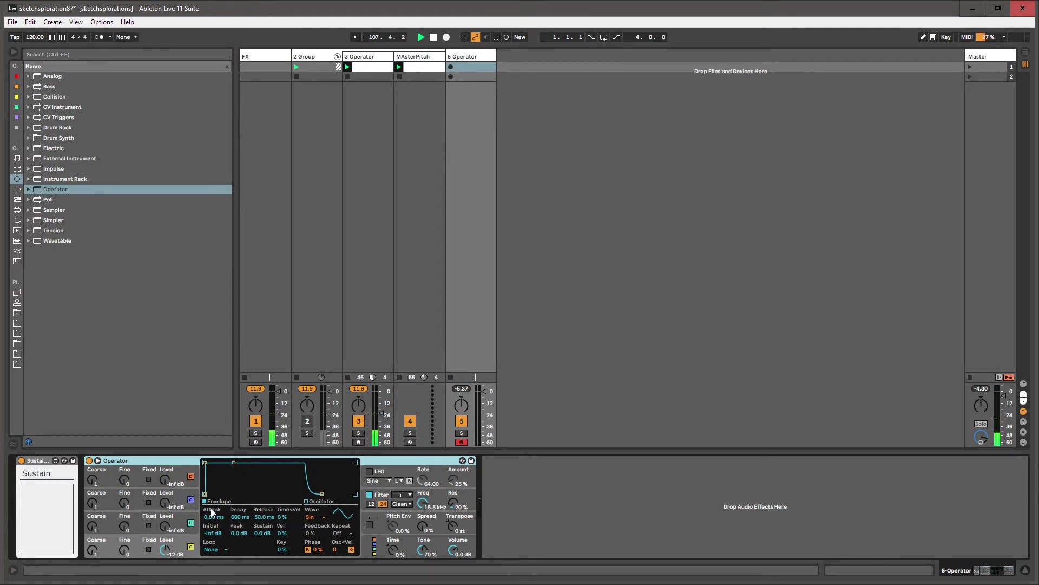
- Examine the Sustain pad's automation options and its assignment in MIDI mapping mode
{"action": "right_click", "coordinate": [44, 508]}
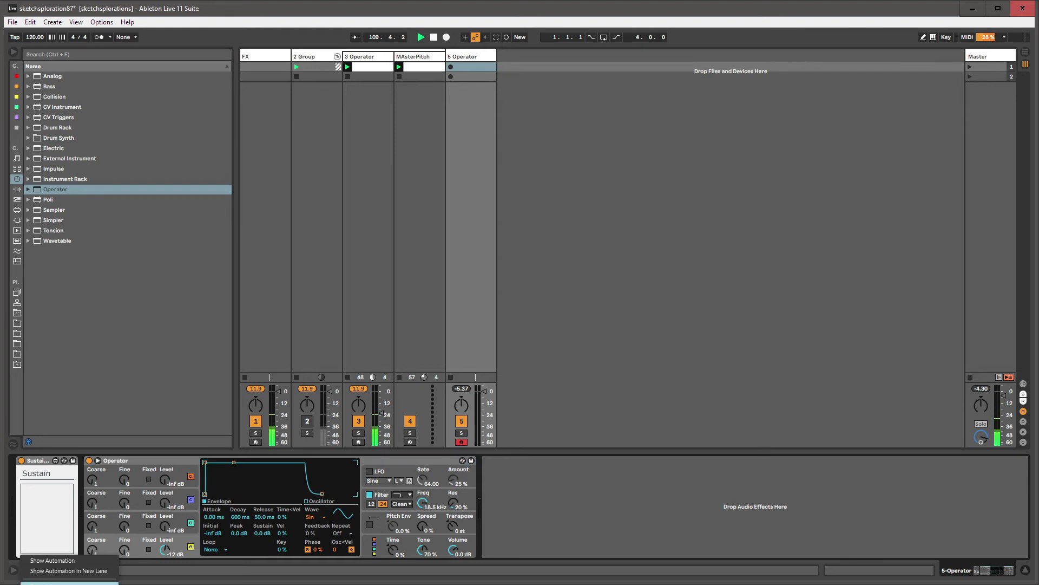
{"action": "left_click", "coordinate": [44, 461]}
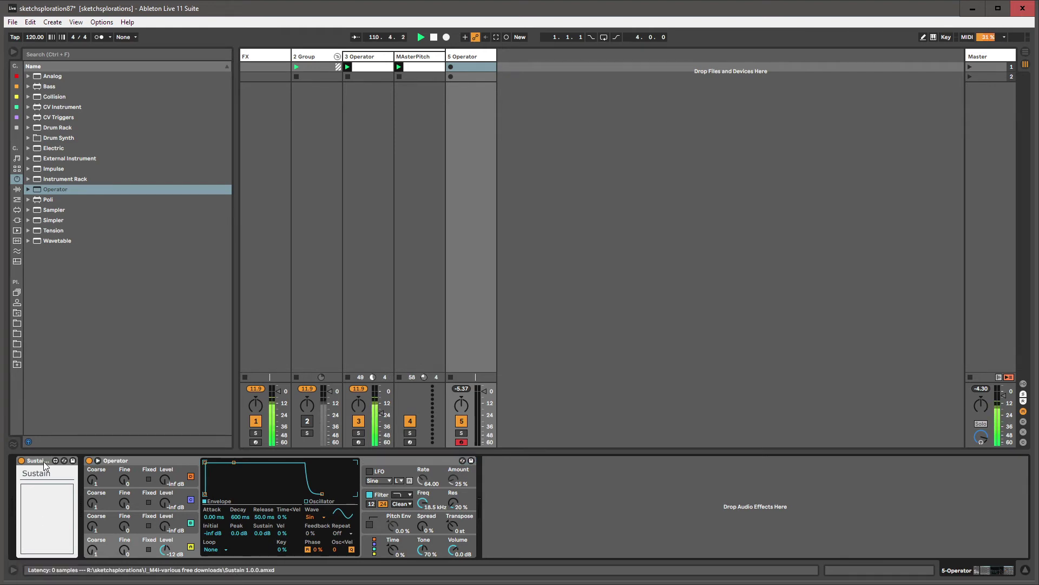
{"action": "key", "text": "ctrl+m"}
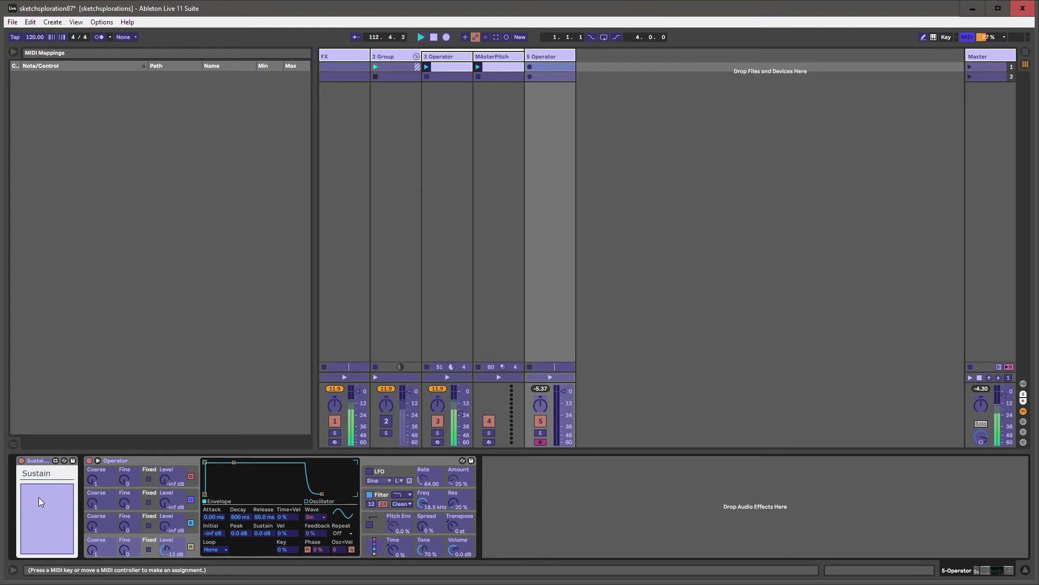
{"action": "key", "text": "ctrl+m"}
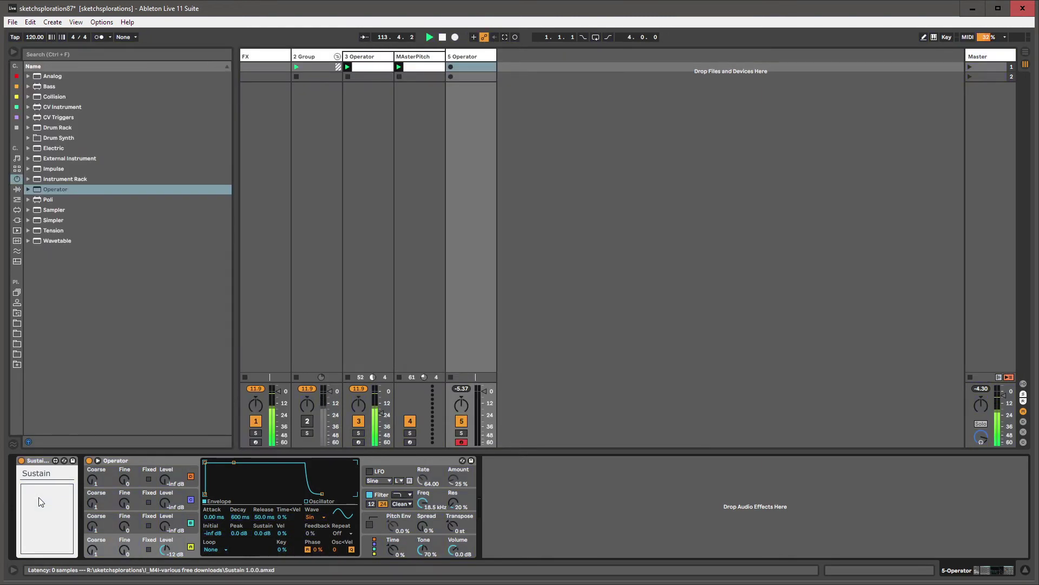
{"action": "left_click", "coordinate": [39, 461]}
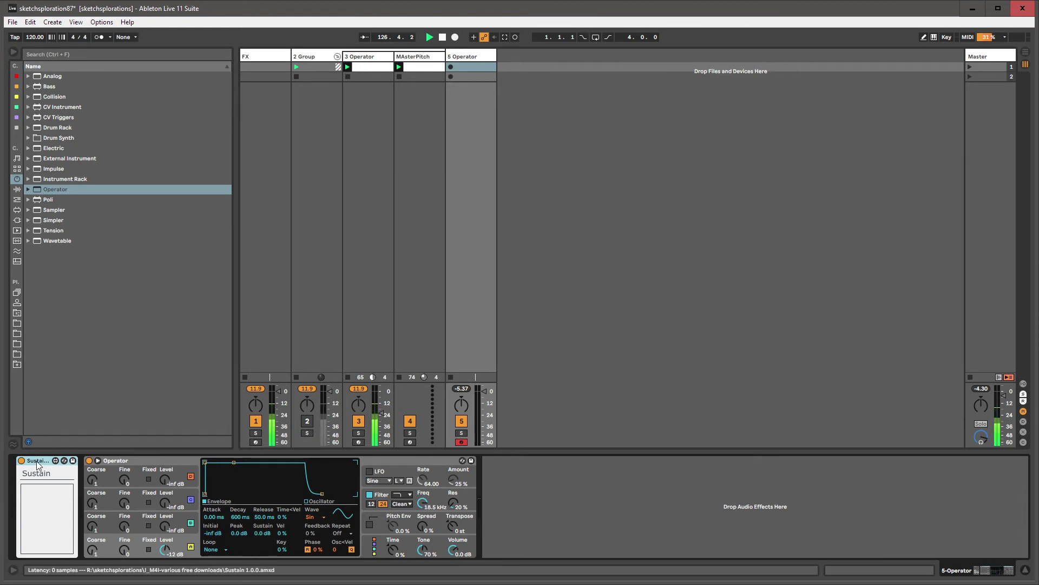
- Delete the Sustain device from the 5 Operator track
{"action": "left_click", "coordinate": [91, 468]}
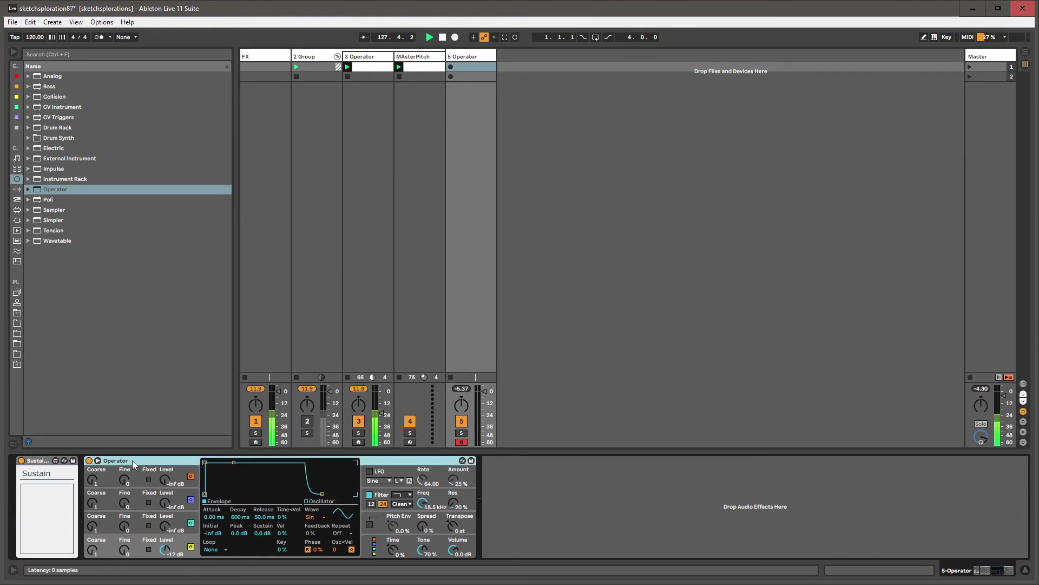
{"action": "left_click", "coordinate": [44, 464]}
{"action": "key", "text": "Delete"}
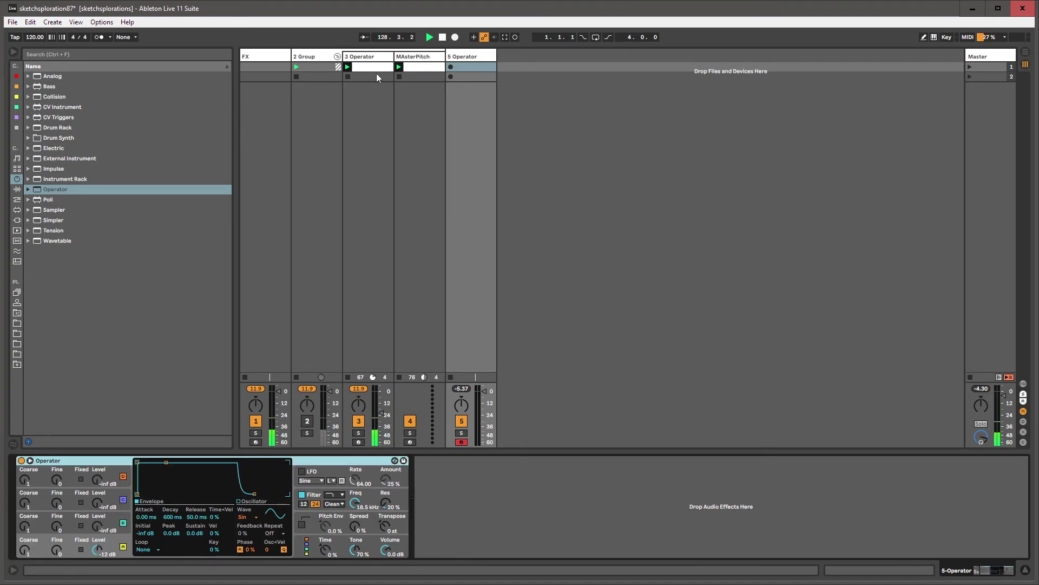
- Insert Sustain 1.0.0.amxd directly before Operator on the 3 Operator track and try its pad
{"action": "left_click", "coordinate": [362, 61]}
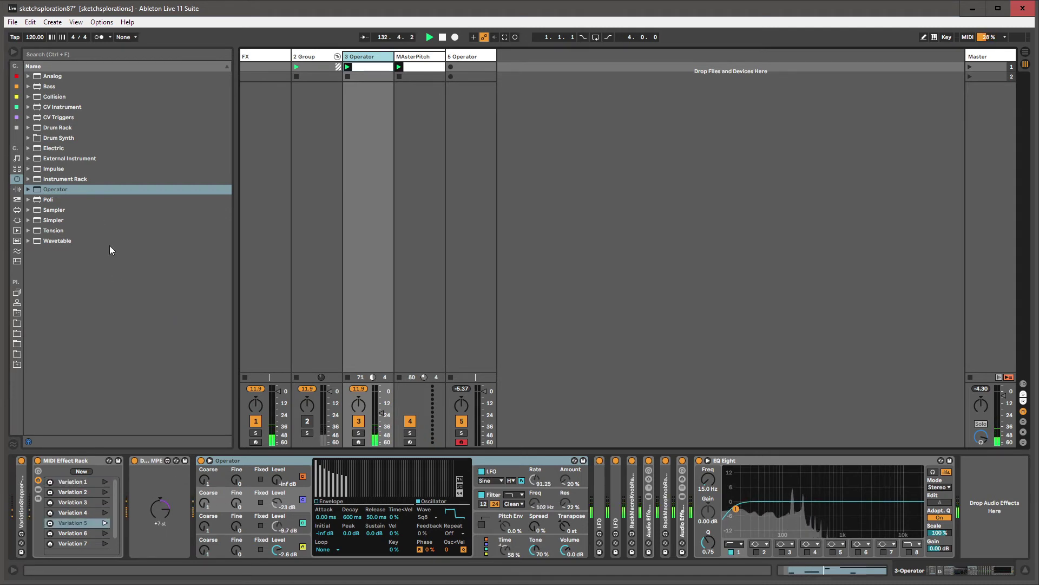
{"action": "left_click", "coordinate": [17, 312]}
{"action": "left_click_drag", "start_coordinate": [61, 211], "coordinate": [194, 489]}
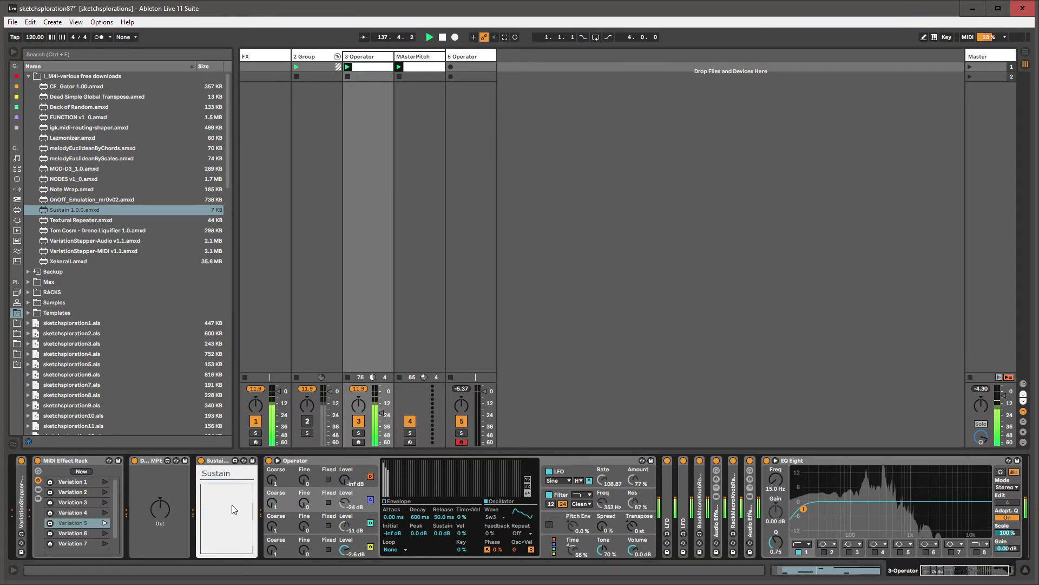
{"action": "left_click", "coordinate": [231, 509]}
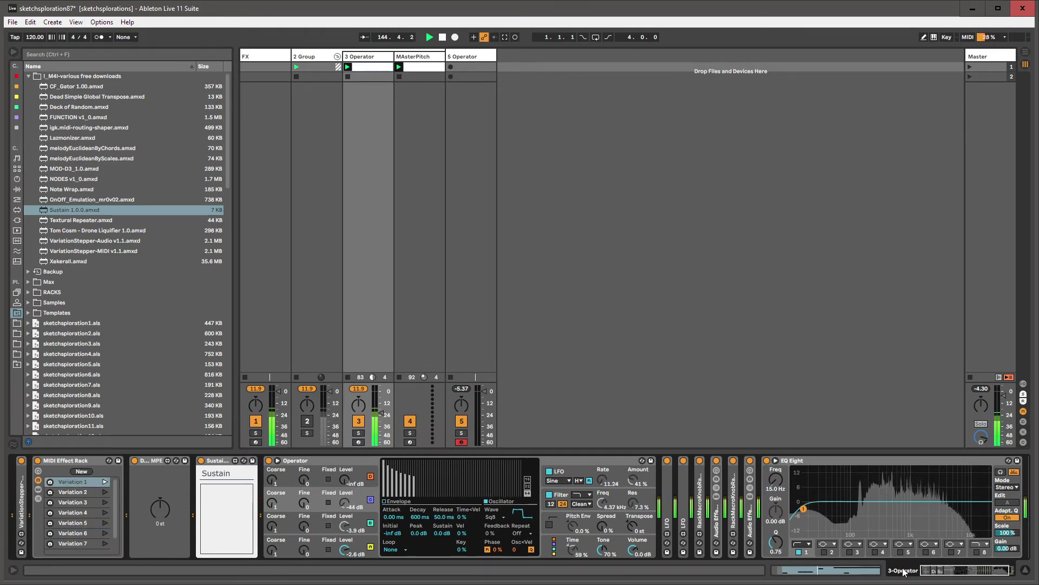
- Examine the unfolded FUNCTION device on the 3 Operator track and fold it again
{"action": "double_click", "coordinate": [713, 518]}
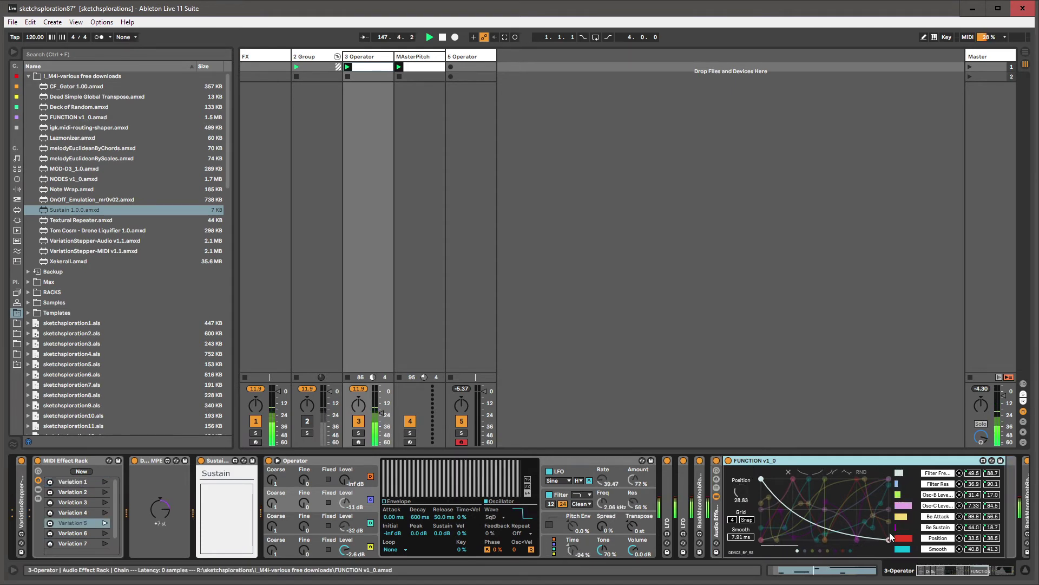
{"action": "double_click", "coordinate": [716, 495]}
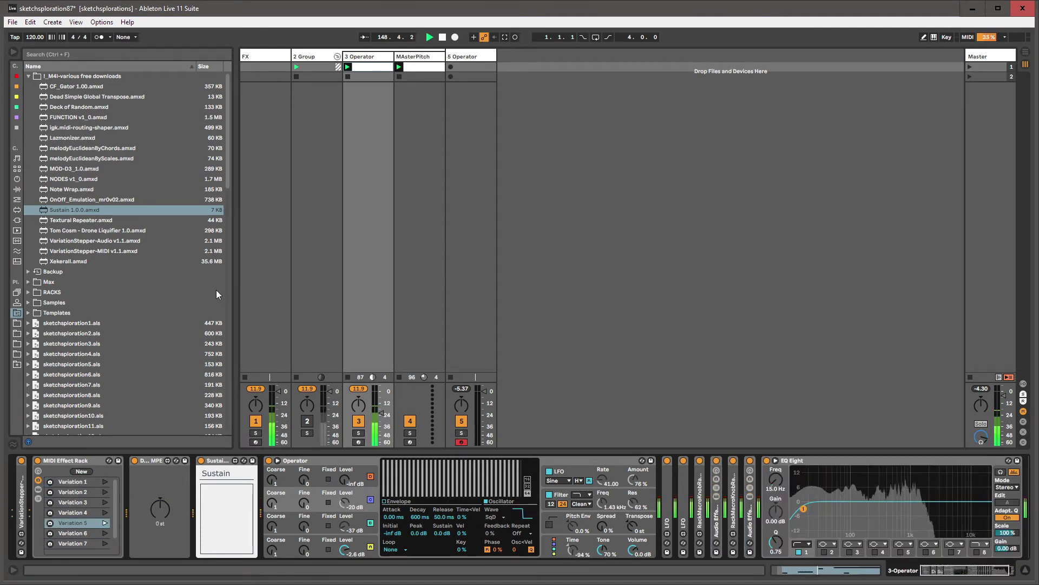
- Add OnOff_Emulation_mr0v02.amxd after Operator on the 5 Operator track and raise its In-Level to about -4.1 dB
{"action": "left_click", "coordinate": [89, 199]}
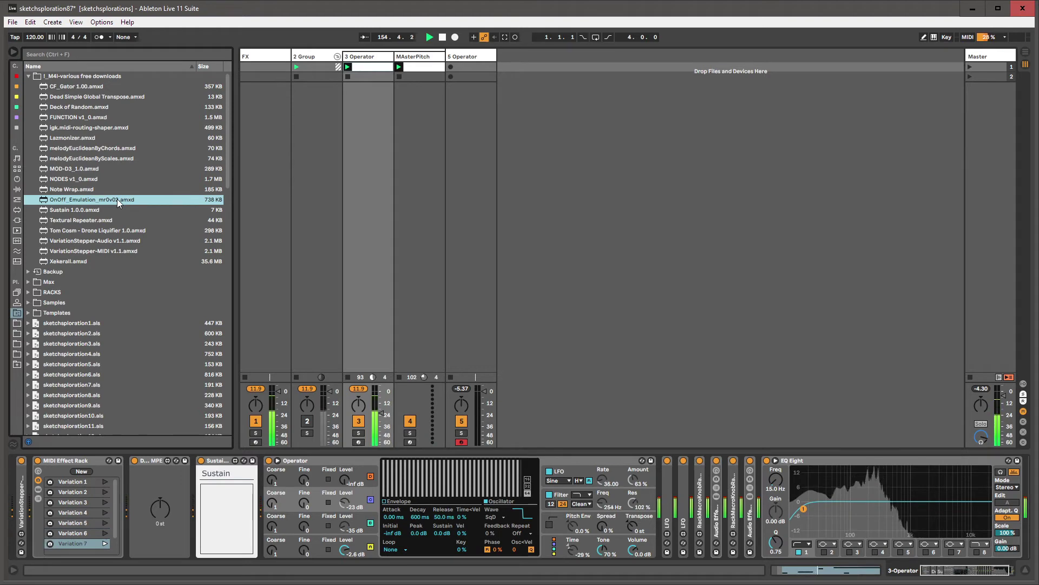
{"action": "left_click", "coordinate": [473, 75]}
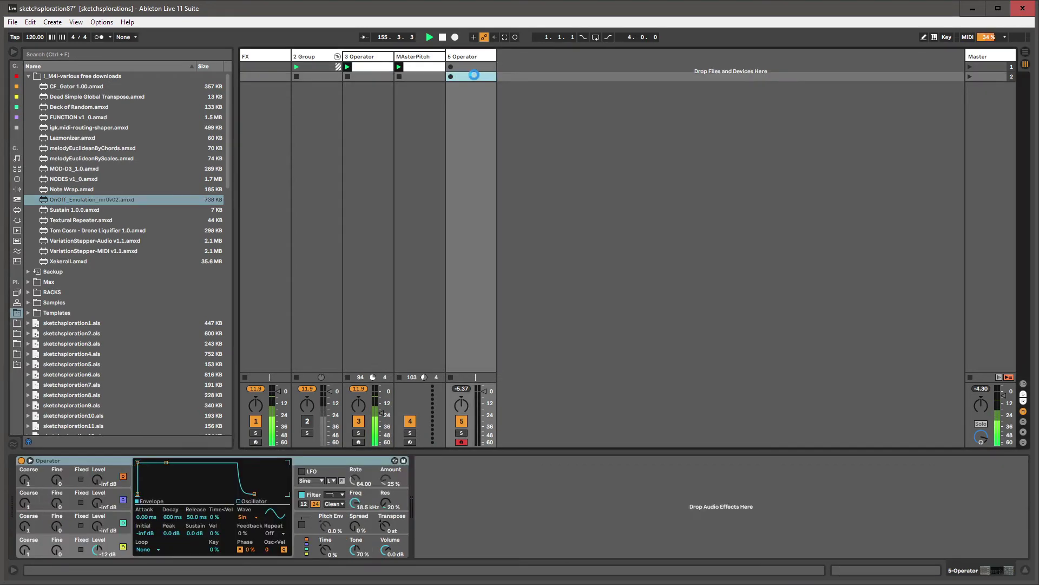
{"action": "left_click", "coordinate": [448, 459]}
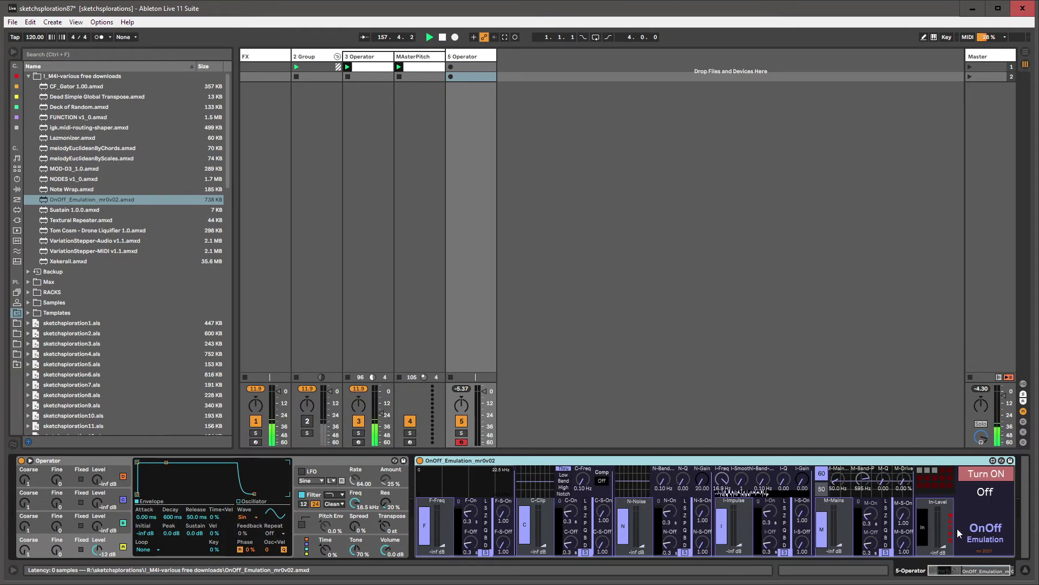
{"action": "left_click_drag", "start_coordinate": [942, 540], "coordinate": [942, 521]}
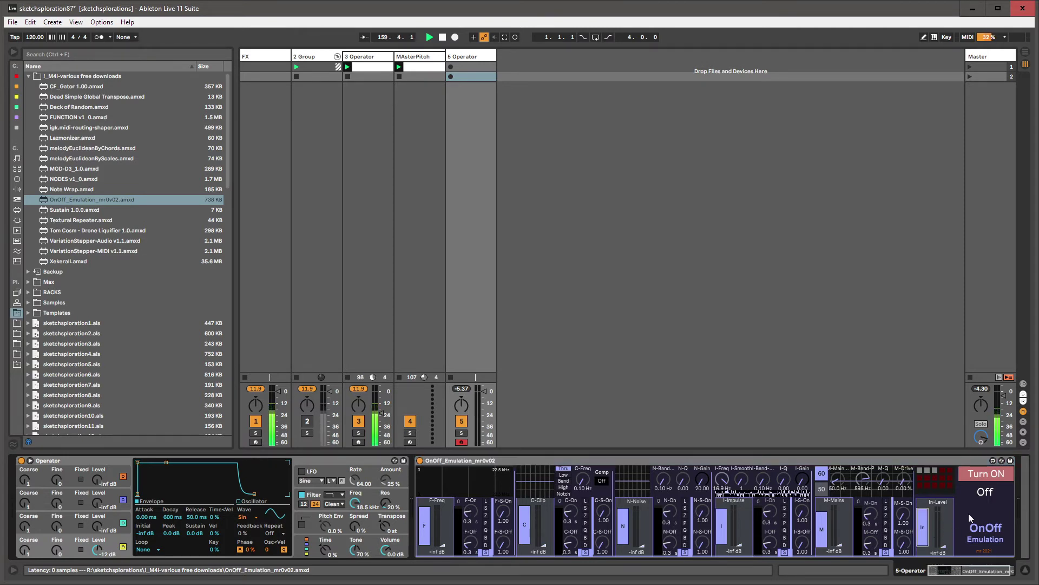
- Switch the OnOff Emulation on and off repeatedly to audition its power-up and power-down noise
{"action": "left_click", "coordinate": [983, 474]}
{"action": "left_click", "coordinate": [983, 474]}
{"action": "left_click", "coordinate": [983, 474]}
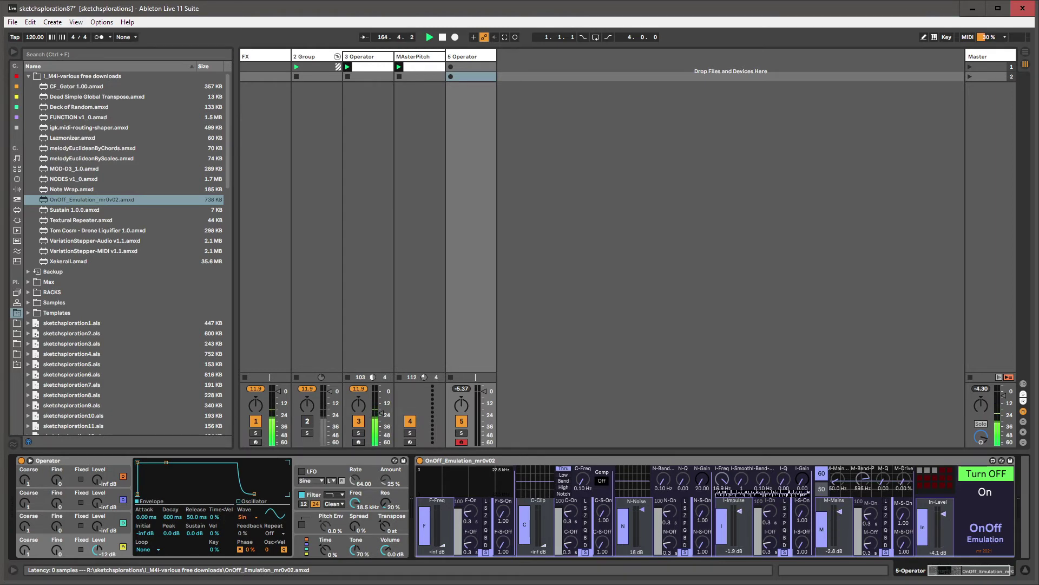
{"action": "left_click", "coordinate": [983, 477]}
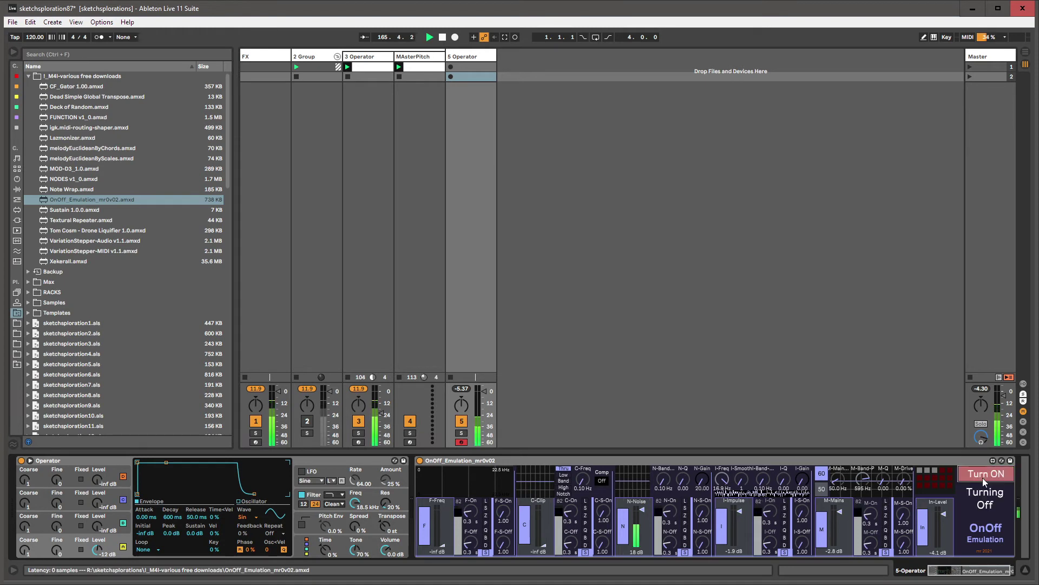
{"action": "left_click", "coordinate": [981, 476]}
{"action": "left_click", "coordinate": [981, 477]}
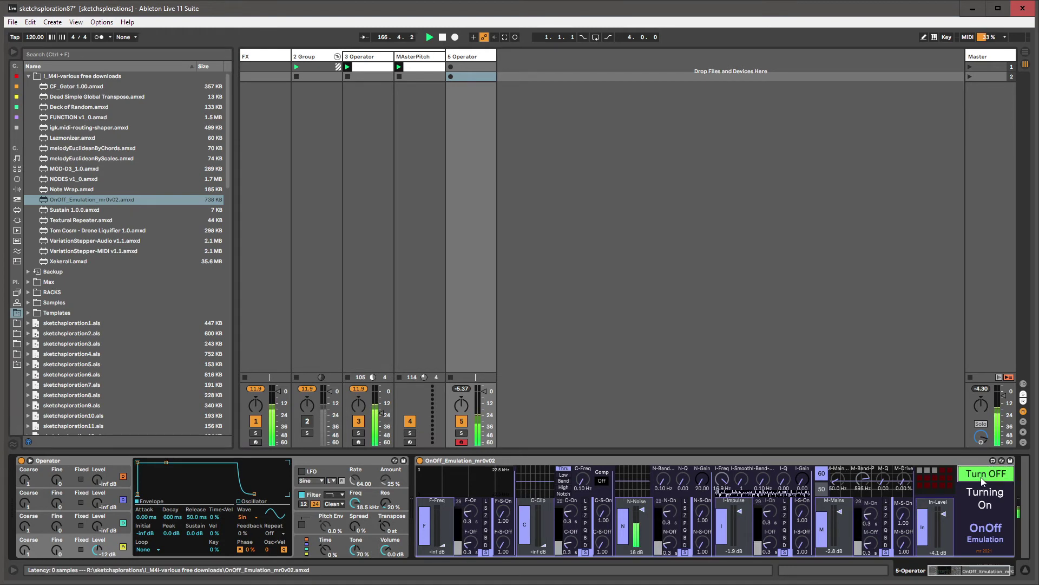
- Find the Utility effect, add it after the OnOff Emulation and raise its gain to 17.2 dB
{"action": "left_click", "coordinate": [17, 179]}
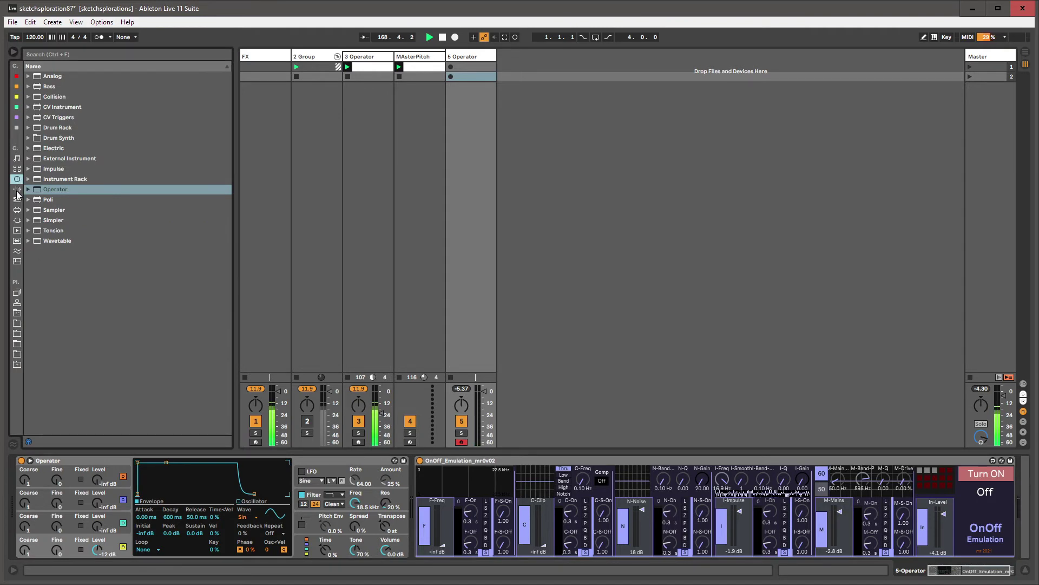
{"action": "left_click", "coordinate": [18, 190]}
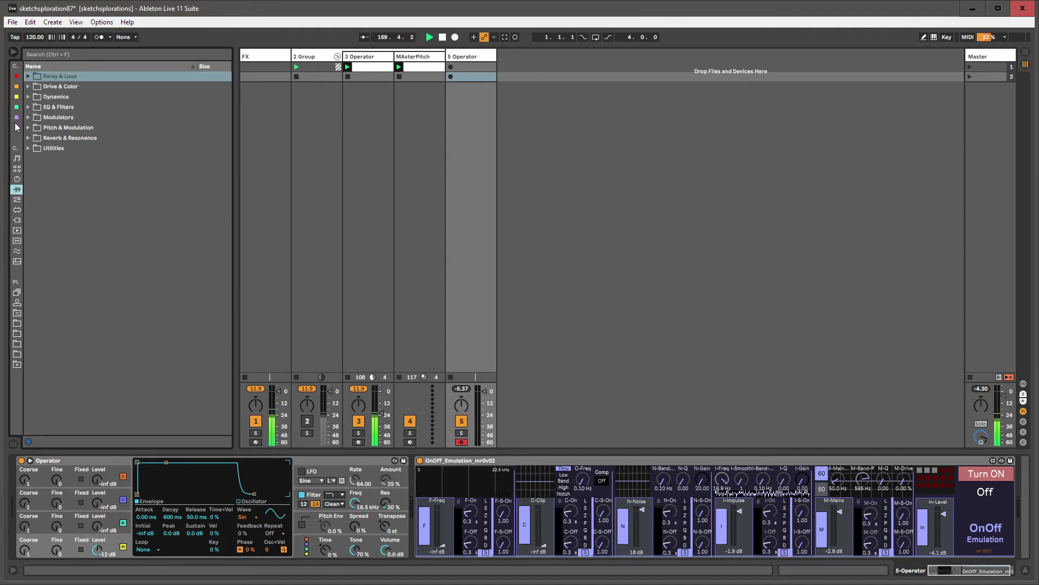
{"action": "left_click", "coordinate": [16, 127]}
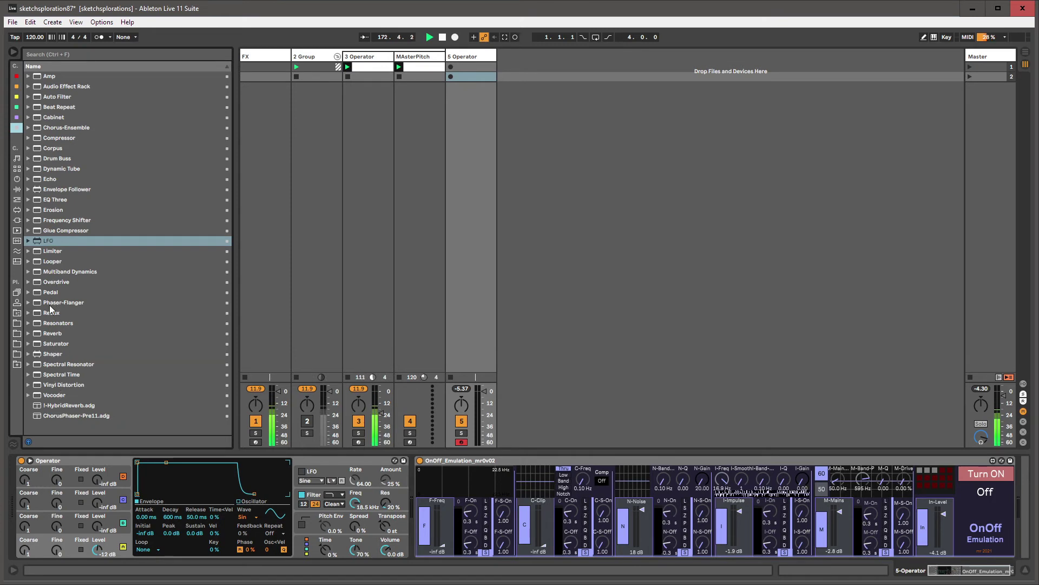
{"action": "key", "text": "ctrl+f"}
{"action": "type", "text": "utility"}
{"action": "key", "text": "Down"}
{"action": "key", "text": "Return"}
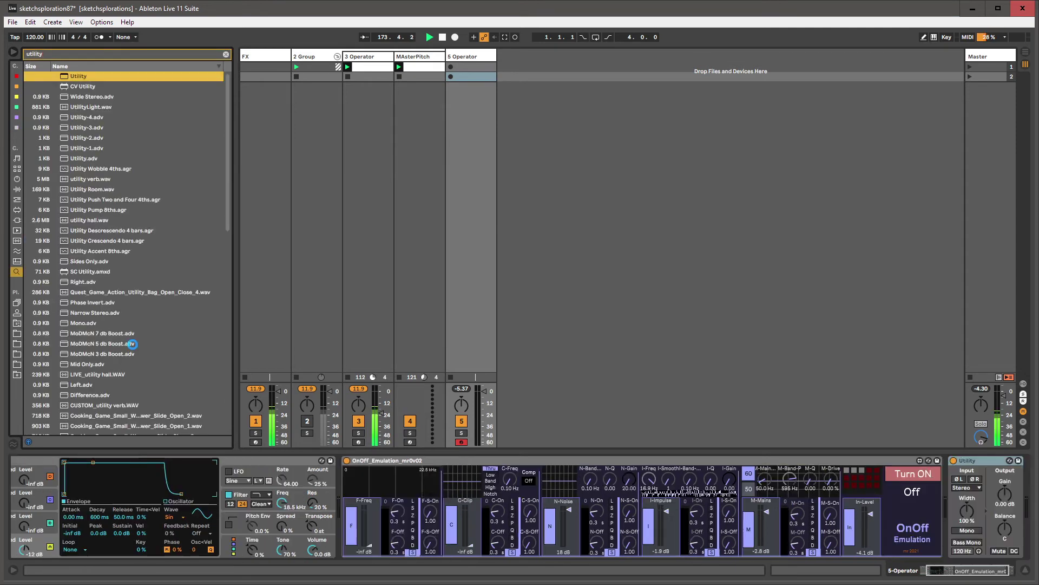
{"action": "key", "text": "Escape"}
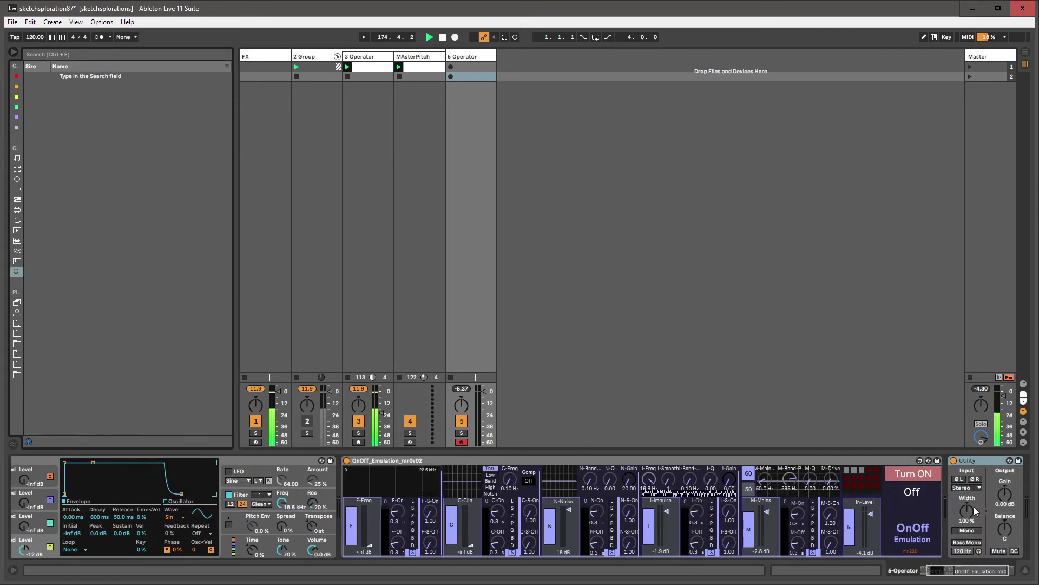
{"action": "left_click_drag", "start_coordinate": [1007, 500], "coordinate": [1007, 479]}
- Audition the OnOff Emulation through the boosted Utility by toggling its power, and raise its N-Gain to 69.61
{"action": "left_click", "coordinate": [923, 475]}
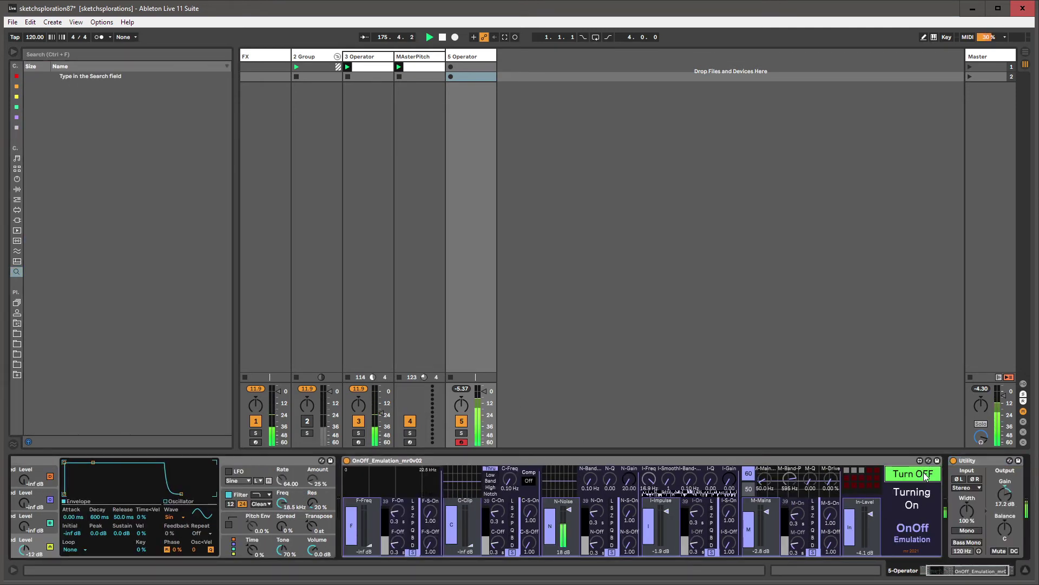
{"action": "left_click", "coordinate": [925, 476]}
{"action": "left_click", "coordinate": [926, 477]}
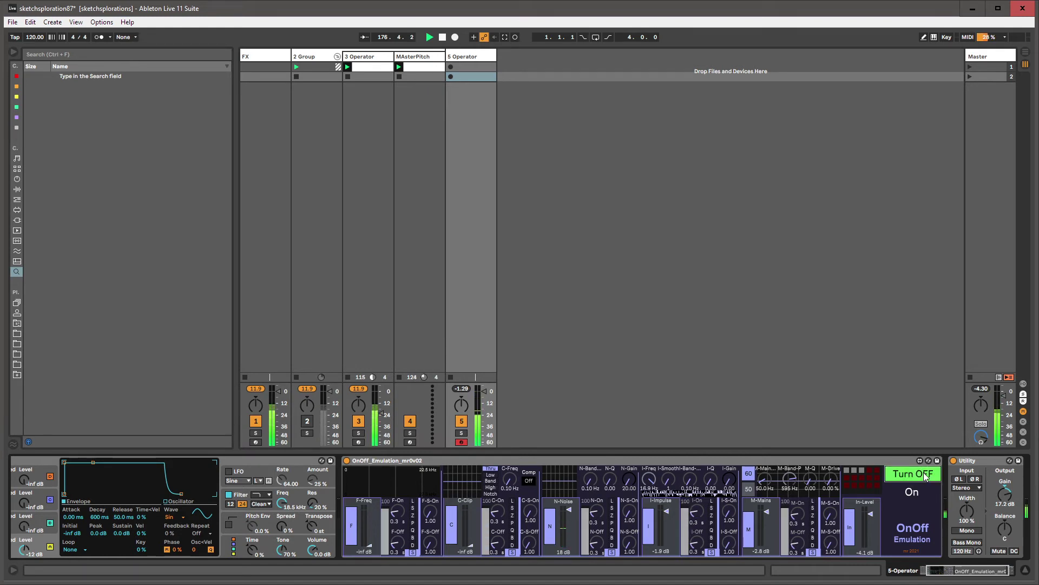
{"action": "left_click", "coordinate": [926, 477]}
{"action": "left_click", "coordinate": [924, 476]}
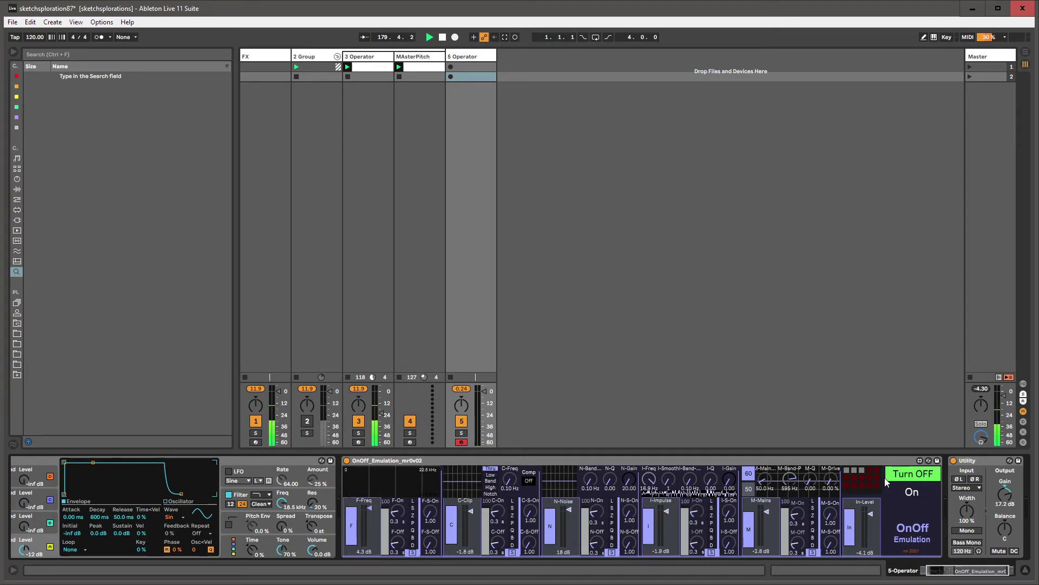
{"action": "left_click", "coordinate": [902, 477]}
{"action": "left_click", "coordinate": [902, 476]}
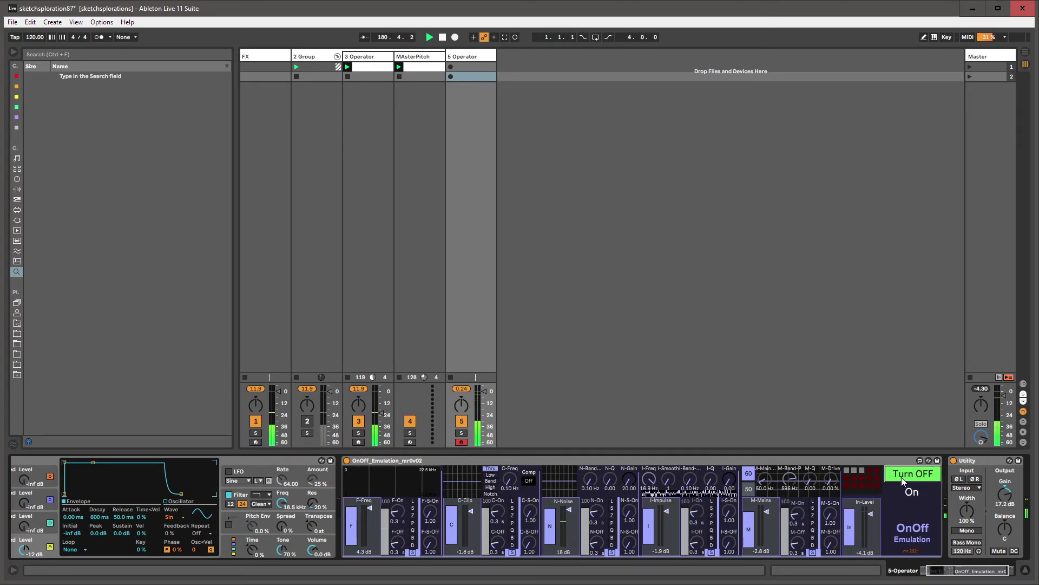
{"action": "left_click", "coordinate": [901, 477]}
{"action": "left_click", "coordinate": [902, 476]}
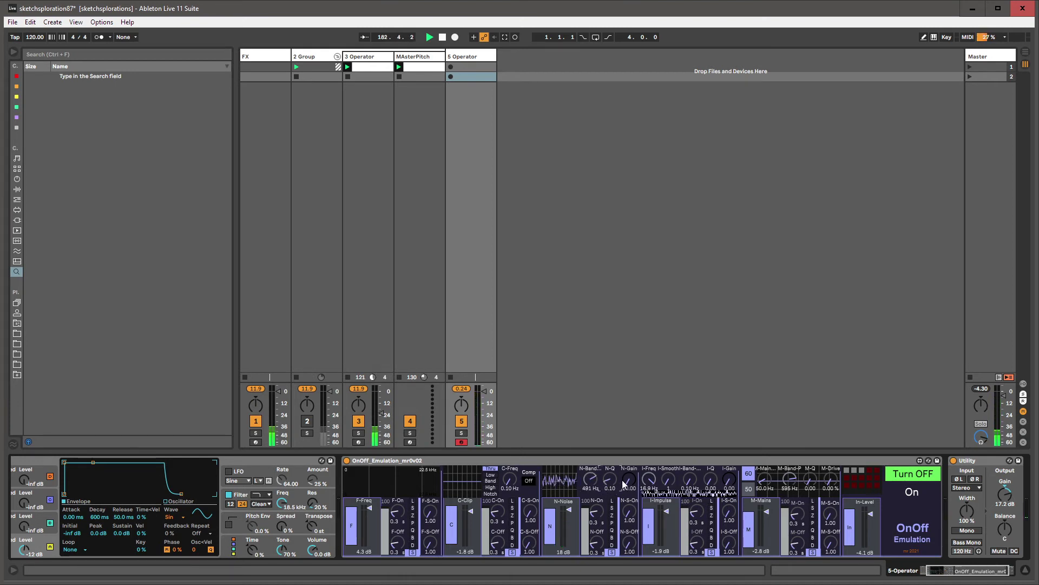
{"action": "left_click_drag", "start_coordinate": [623, 483], "coordinate": [623, 455]}
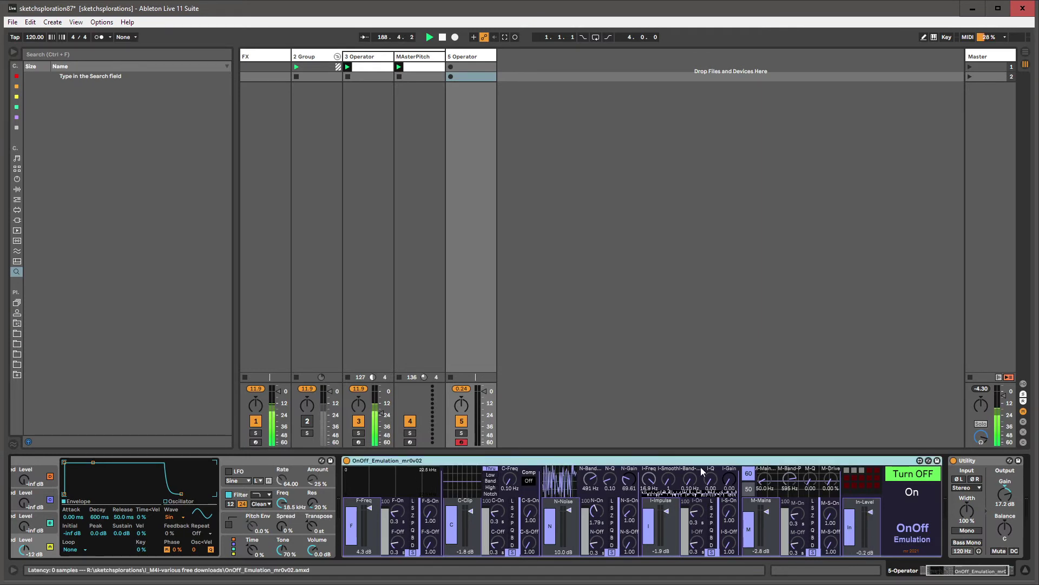
- Delete the OnOff Emulation and Utility devices from the 5 Operator track
{"action": "key", "text": "Delete"}
{"action": "key", "text": "Delete"}
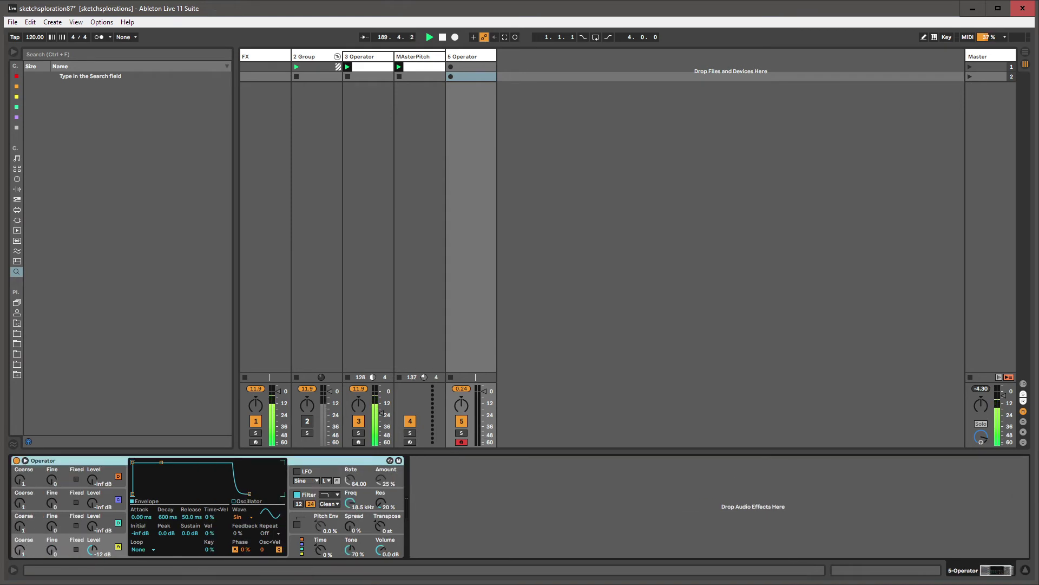
{"action": "left_click_drag", "start_coordinate": [1004, 574], "coordinate": [988, 574]}
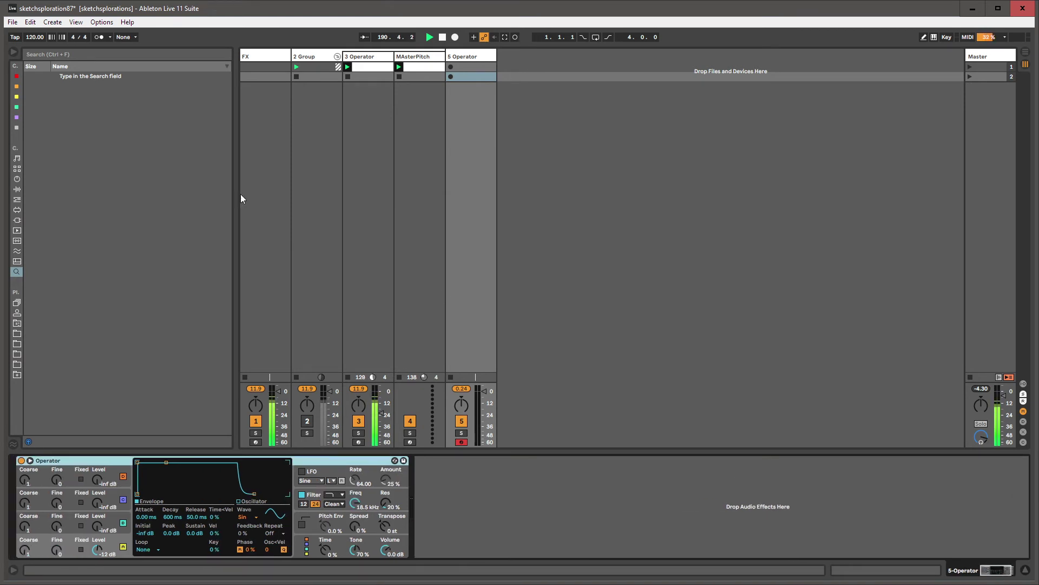
- Look through the free Max for Live downloads and add NODES v1_0.amxd after Operator on the 5 Operator track
{"action": "left_click", "coordinate": [17, 323]}
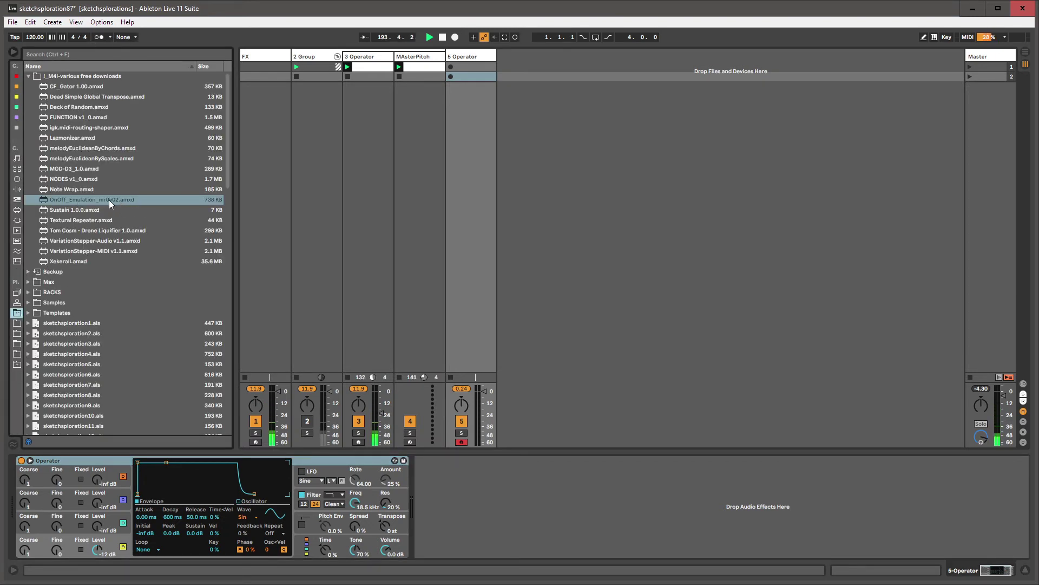
{"action": "left_click", "coordinate": [66, 189]}
{"action": "left_click", "coordinate": [69, 198]}
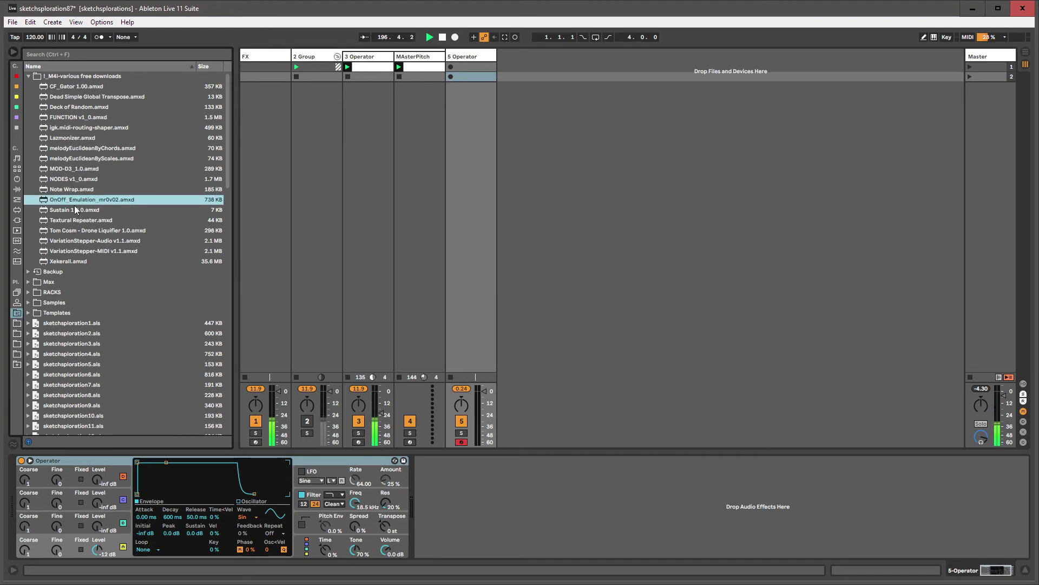
{"action": "left_click", "coordinate": [73, 190]}
{"action": "left_click", "coordinate": [73, 180]}
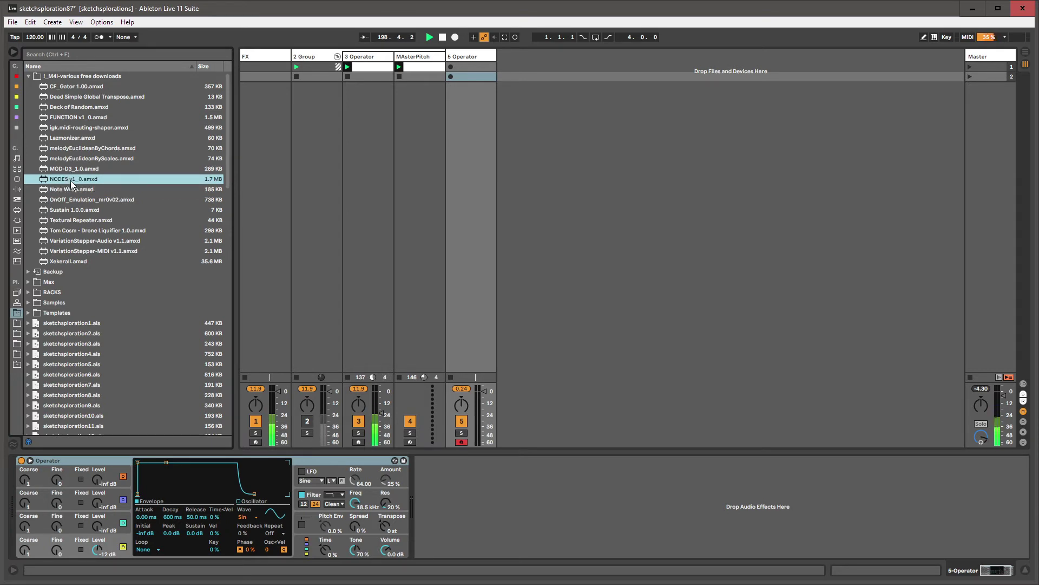
{"action": "left_click", "coordinate": [74, 168]}
{"action": "left_click", "coordinate": [76, 159]}
{"action": "left_click", "coordinate": [76, 148]}
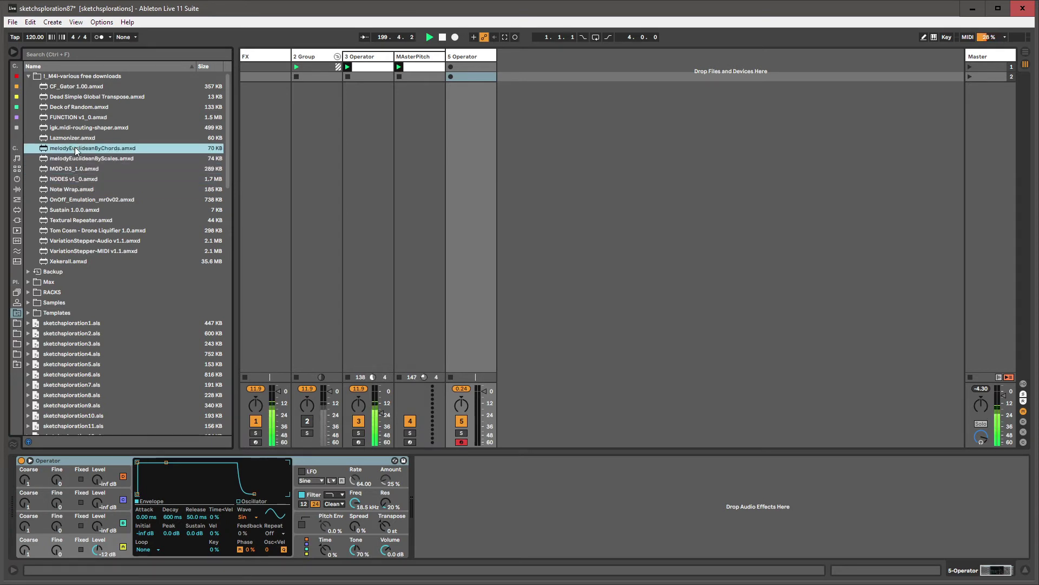
{"action": "left_click", "coordinate": [70, 178]}
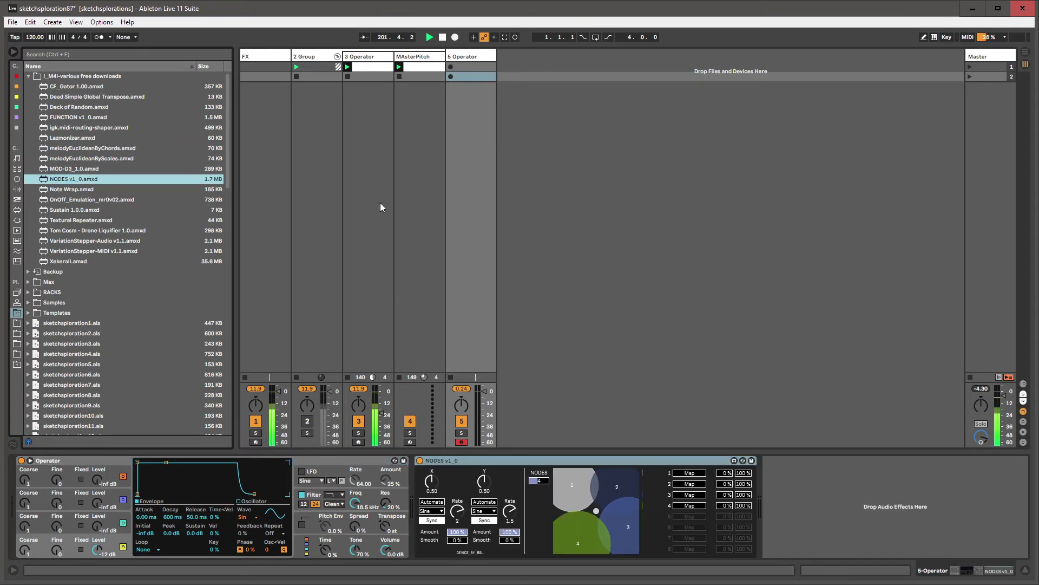
- Compare the device chains of the 3 Operator, MAsterPitch and 5 Operator tracks, ending on 3 Operator
{"action": "left_click", "coordinate": [371, 77]}
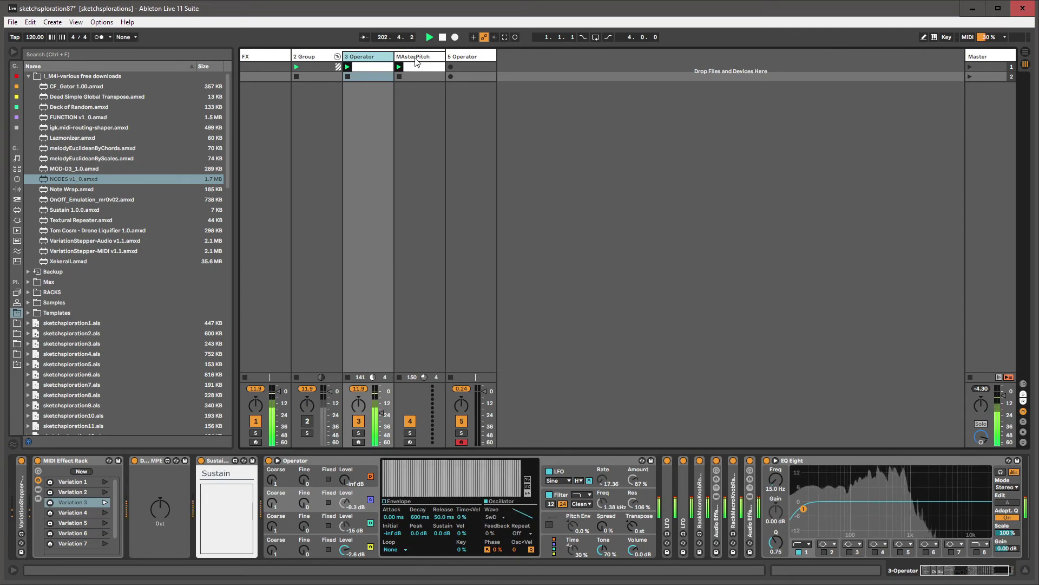
{"action": "left_click", "coordinate": [416, 58]}
{"action": "left_click", "coordinate": [473, 66]}
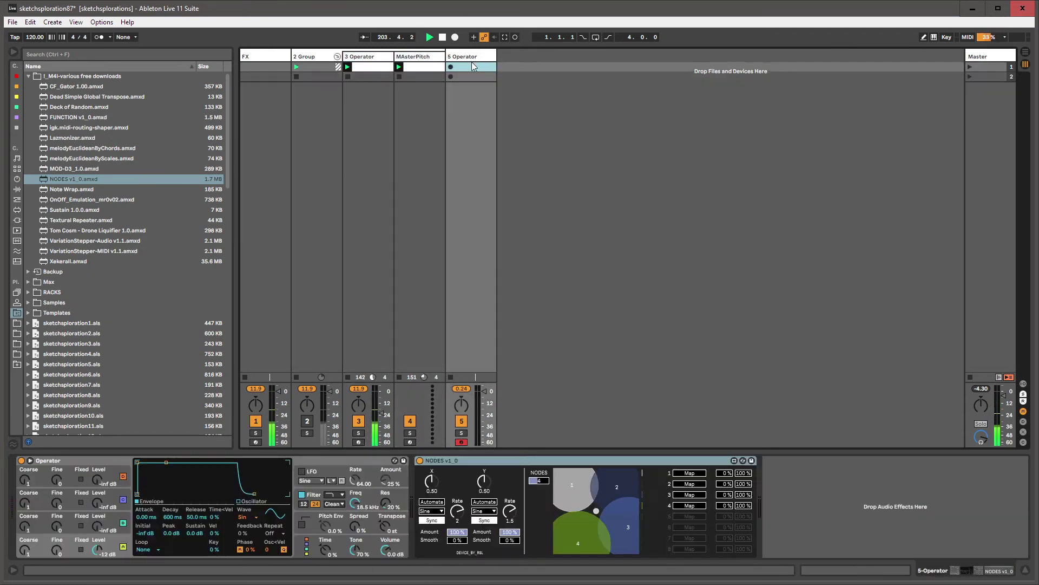
{"action": "key", "text": "Left"}
{"action": "key", "text": "Left"}
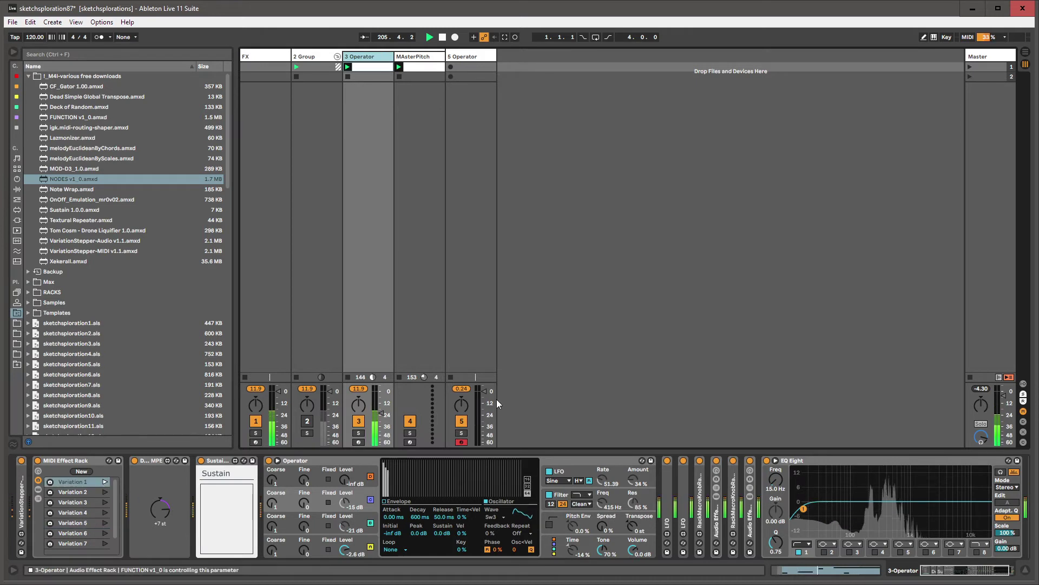
- Load the !-HybridReverb.adg rack from the collection at the end of the 3 Operator track's device chain
{"action": "left_click", "coordinate": [28, 76]}
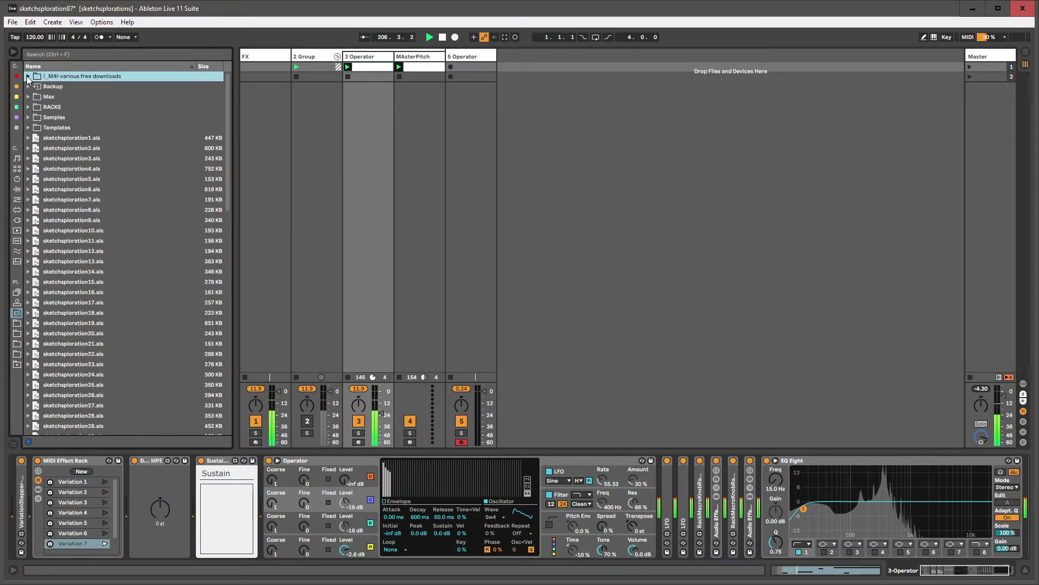
{"action": "left_click", "coordinate": [17, 127]}
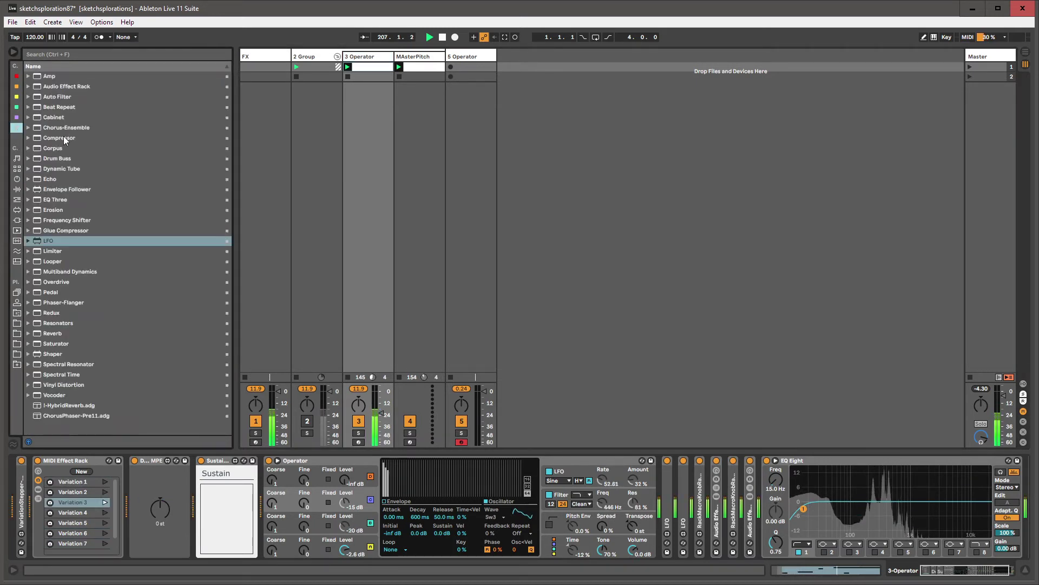
{"action": "left_click", "coordinate": [62, 405]}
{"action": "double_click", "coordinate": [62, 405]}
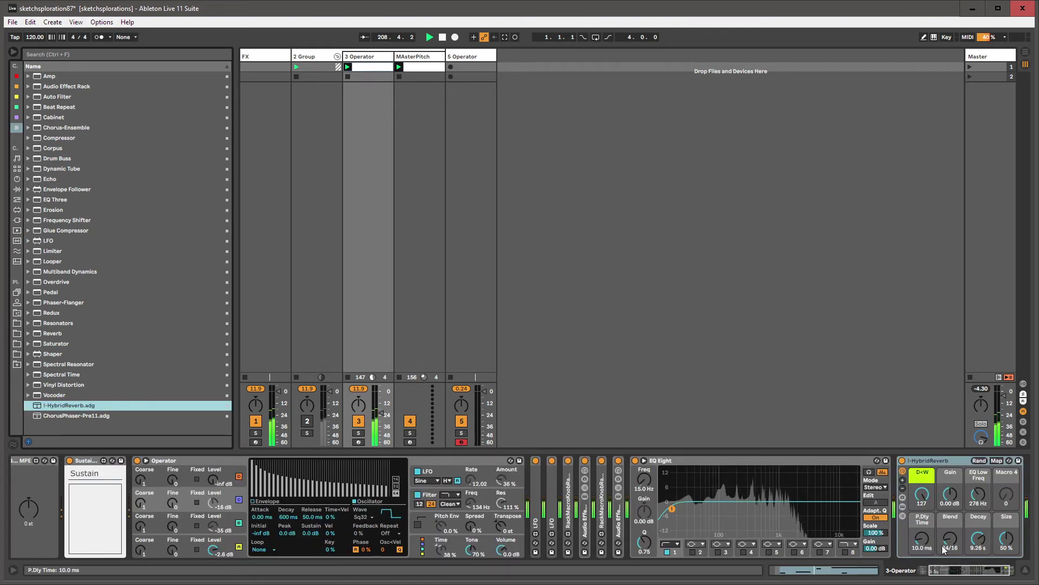
- Set the !-HybridReverb rack's Blend to 100/0 and reveal the Hybrid Reverb device in its W chain
{"action": "left_click_drag", "start_coordinate": [954, 572], "coordinate": [958, 573]}
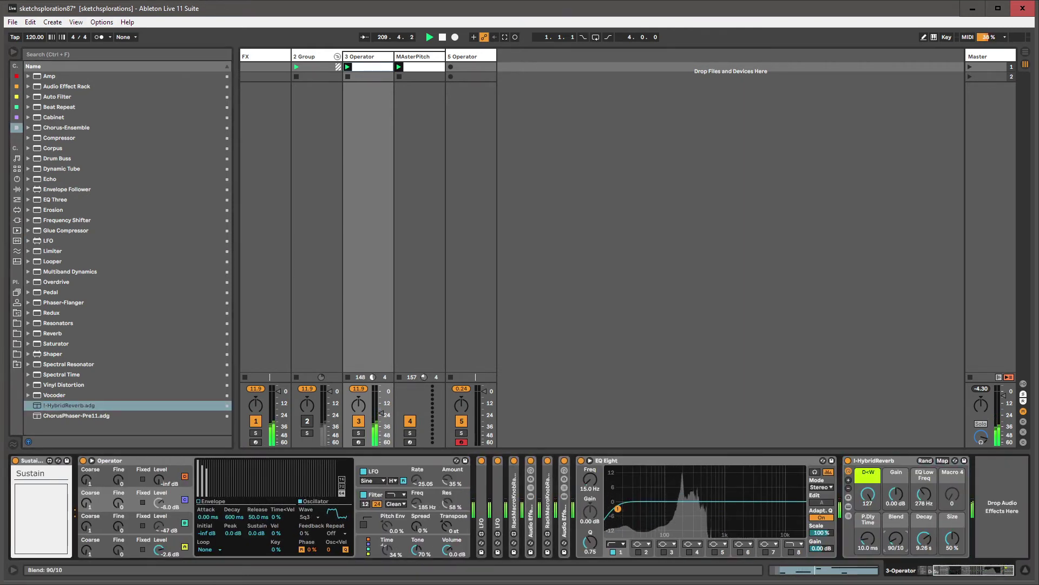
{"action": "left_click", "coordinate": [848, 516]}
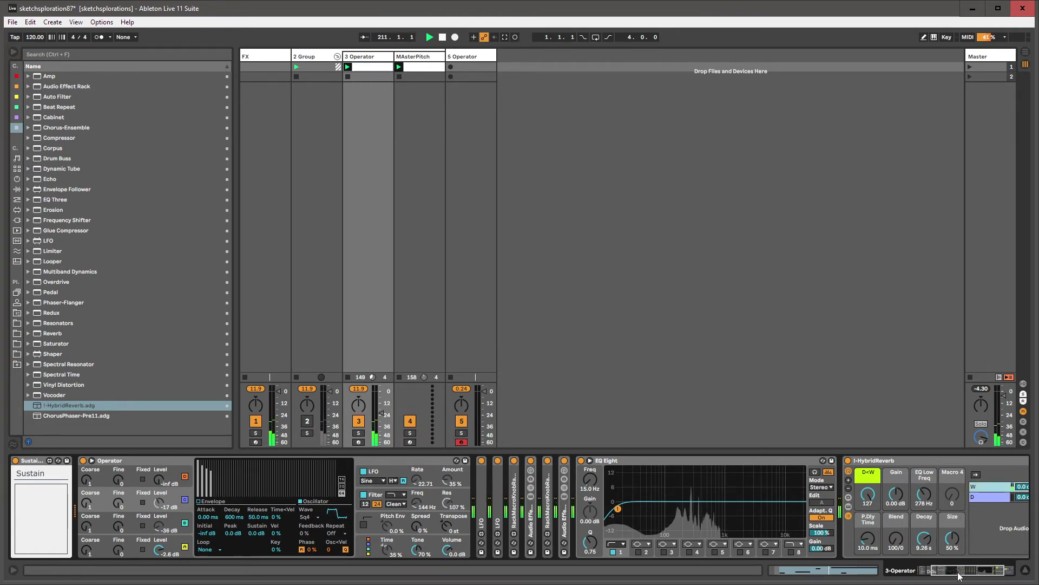
{"action": "left_click_drag", "start_coordinate": [958, 575], "coordinate": [1007, 573]}
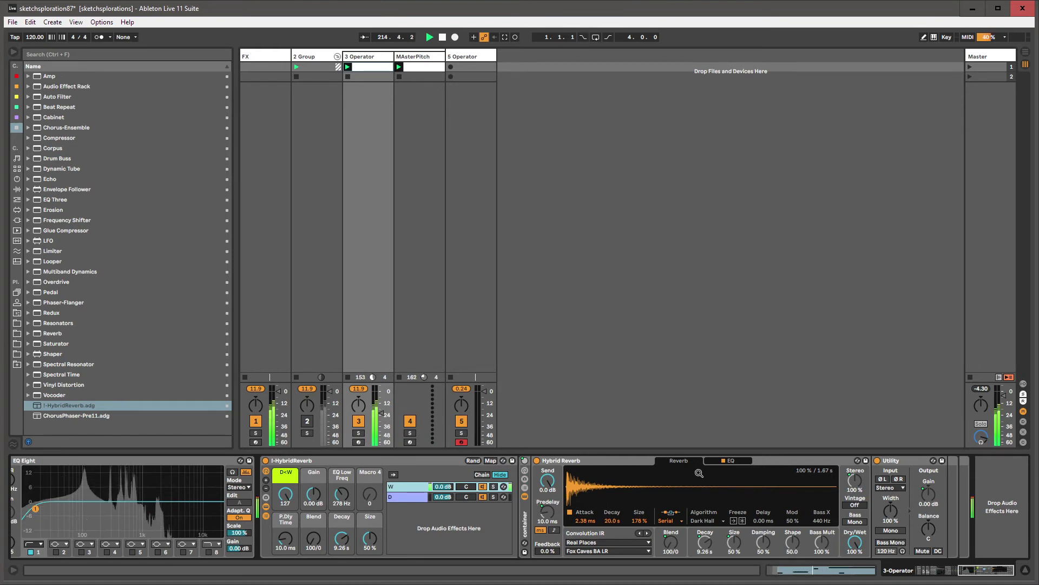
{"action": "left_click", "coordinate": [681, 464]}
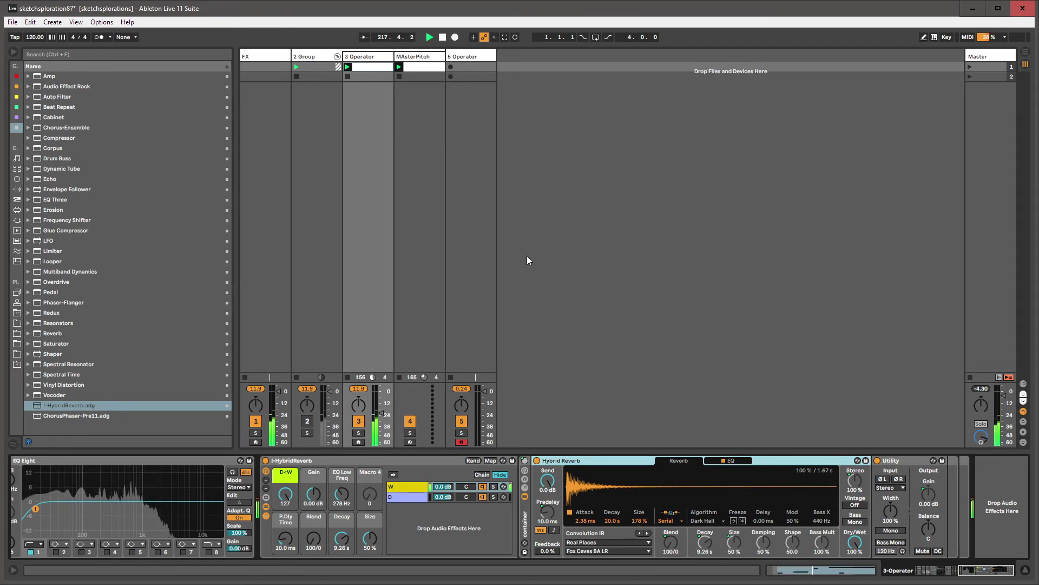
{"action": "left_click", "coordinate": [411, 489]}
{"action": "left_click", "coordinate": [591, 460]}
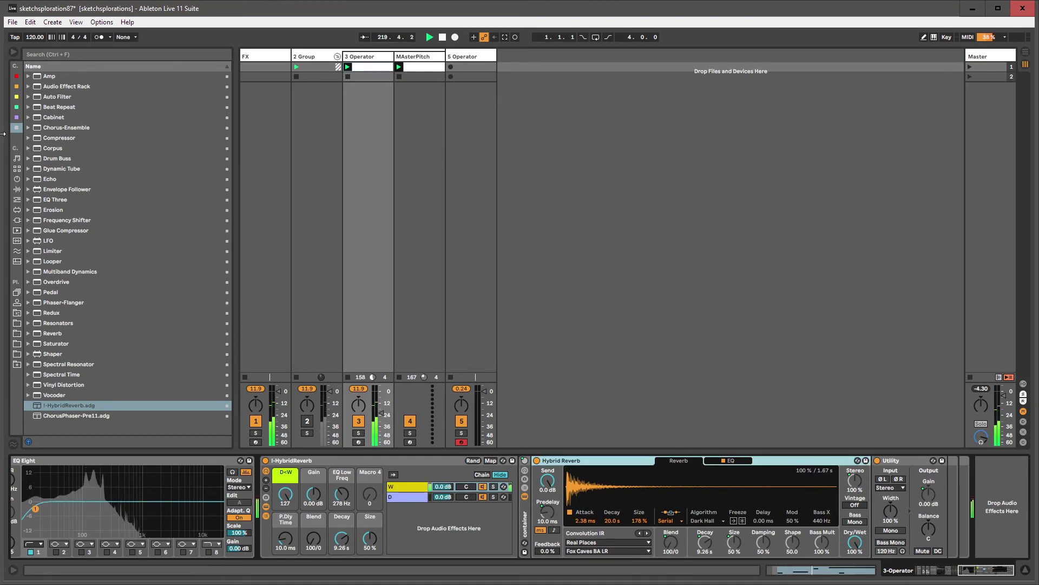
- Find Guitar Rig 5 among the plug-ins and add it after the !-HybridReverb rack on the 3 Operator track
{"action": "left_click", "coordinate": [18, 221]}
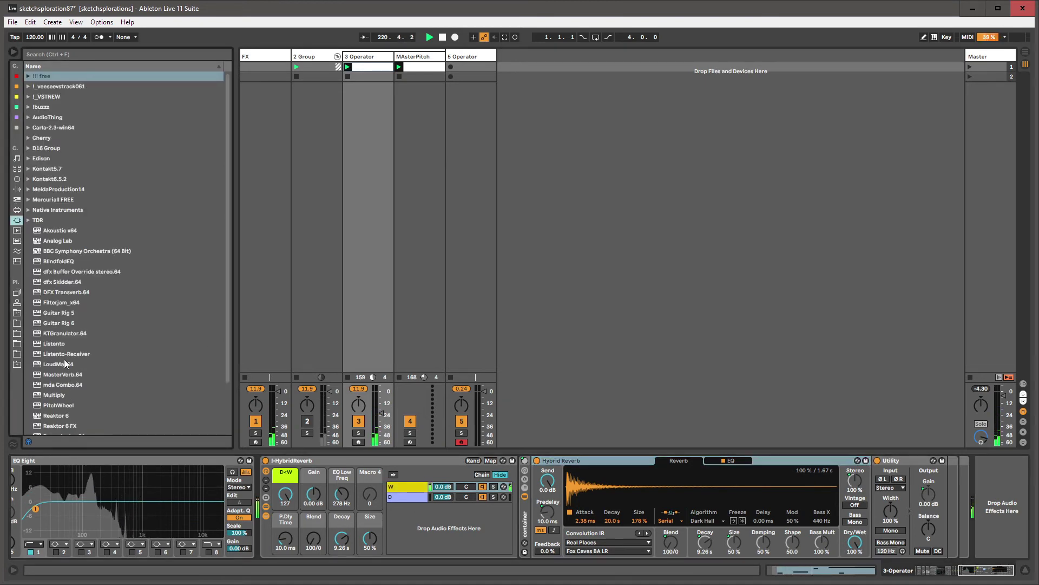
{"action": "scroll", "coordinate": [64, 364], "scroll_direction": "down", "scroll_amount": 2}
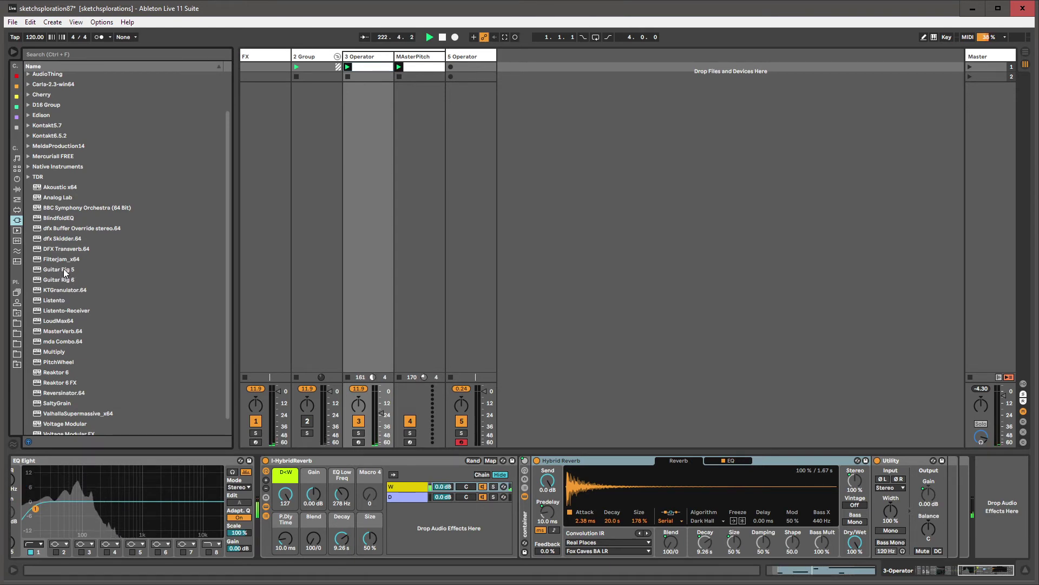
{"action": "scroll", "coordinate": [66, 371], "scroll_direction": "down", "scroll_amount": 1}
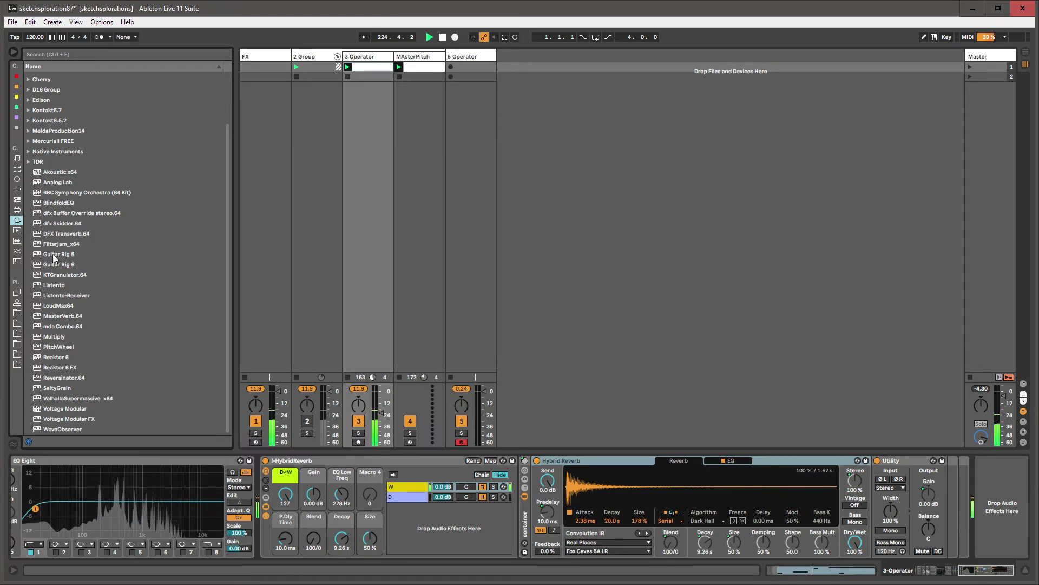
{"action": "left_click_drag", "start_coordinate": [55, 258], "coordinate": [359, 278]}
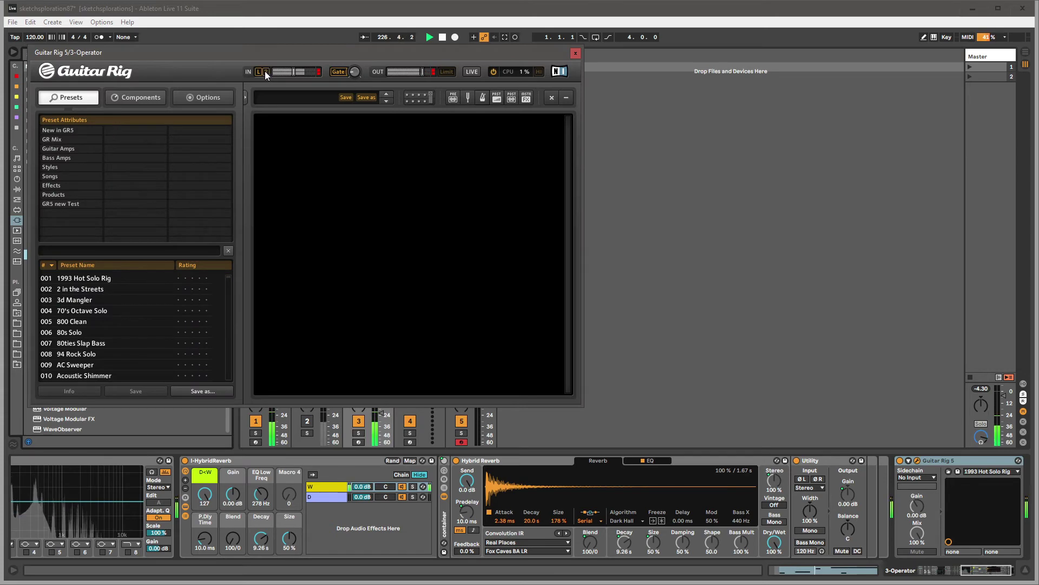
- Audition Guitar Rig presets from Almost Clean, Alternative Crunch and Area 51 through Arpeggio Delays to Billy Modern Sharp - MC
{"action": "scroll", "coordinate": [87, 335], "scroll_direction": "down", "scroll_amount": 5}
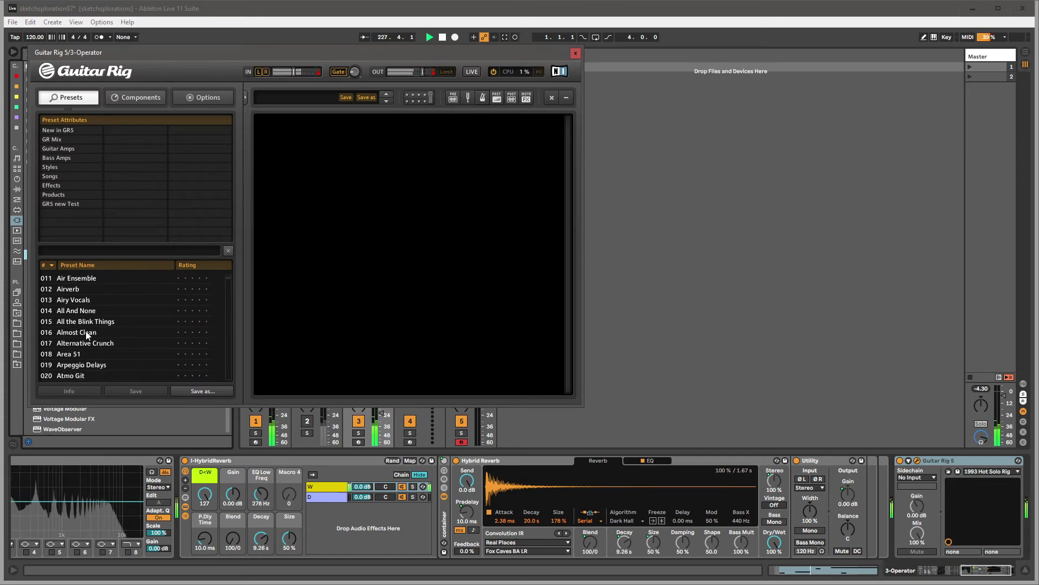
{"action": "left_click", "coordinate": [87, 333]}
{"action": "left_click", "coordinate": [86, 341]}
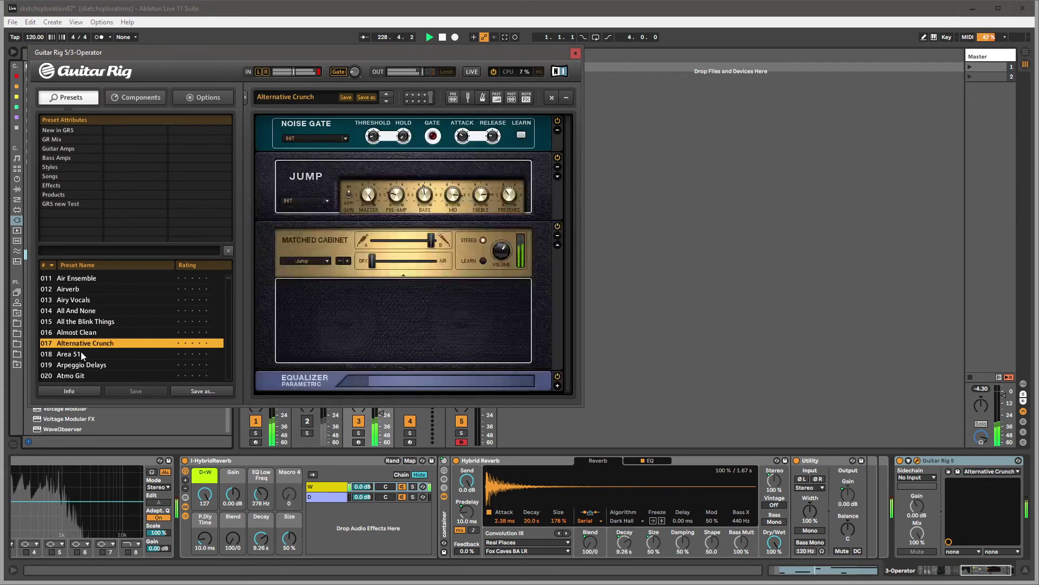
{"action": "left_click", "coordinate": [80, 353]}
{"action": "left_click", "coordinate": [81, 366]}
{"action": "scroll", "coordinate": [82, 347], "scroll_direction": "down", "scroll_amount": 6}
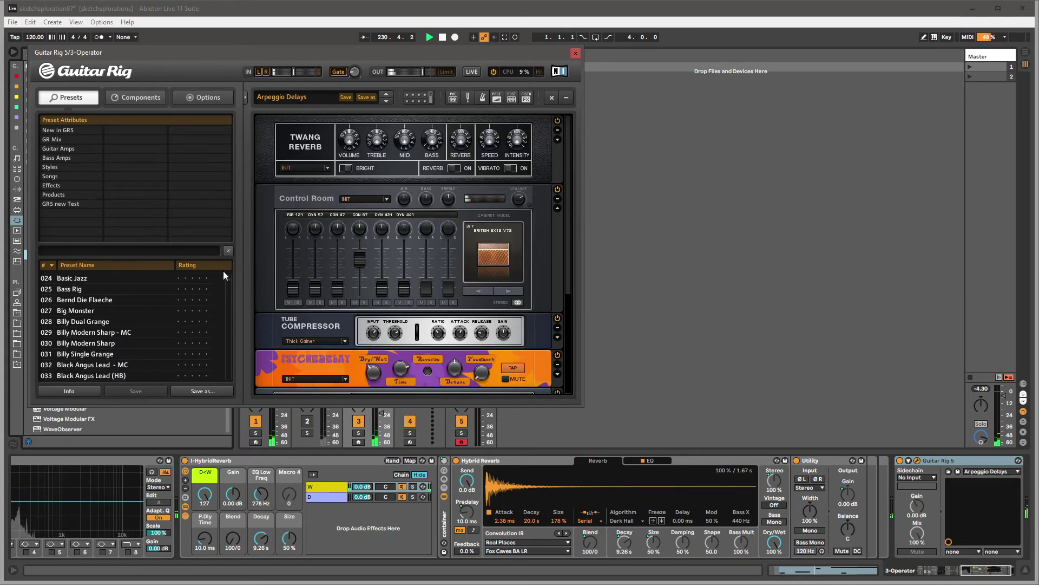
{"action": "left_click", "coordinate": [76, 300]}
{"action": "left_click", "coordinate": [75, 332]}
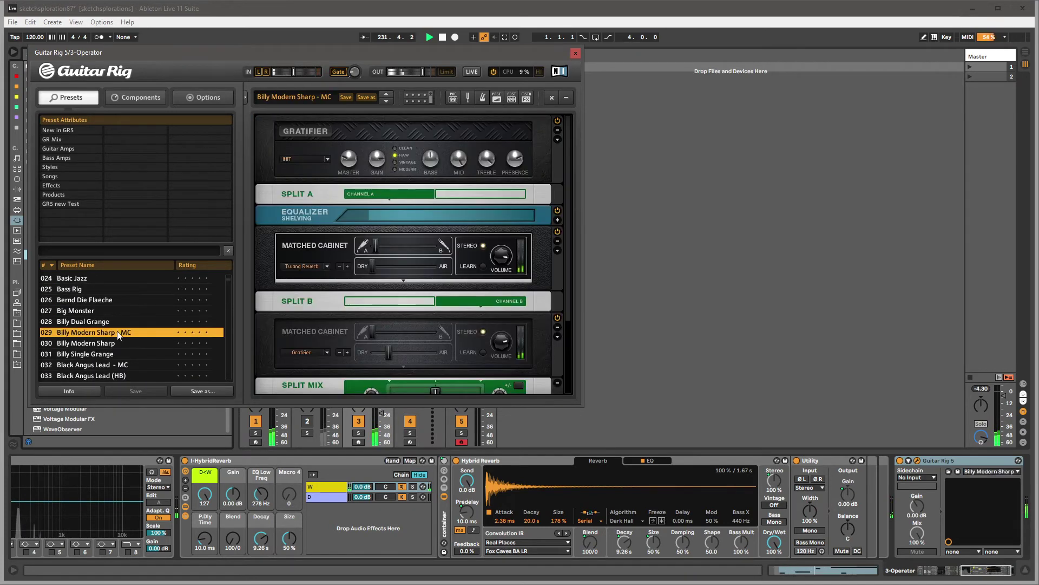
- Audition presets at the start of the Guitar Rig list, including 1993 Hot Solo Rig, 80ties Slap Bass and 800 Clean, ending on 70's Octave Solo
{"action": "left_click_drag", "start_coordinate": [228, 278], "coordinate": [228, 266]}
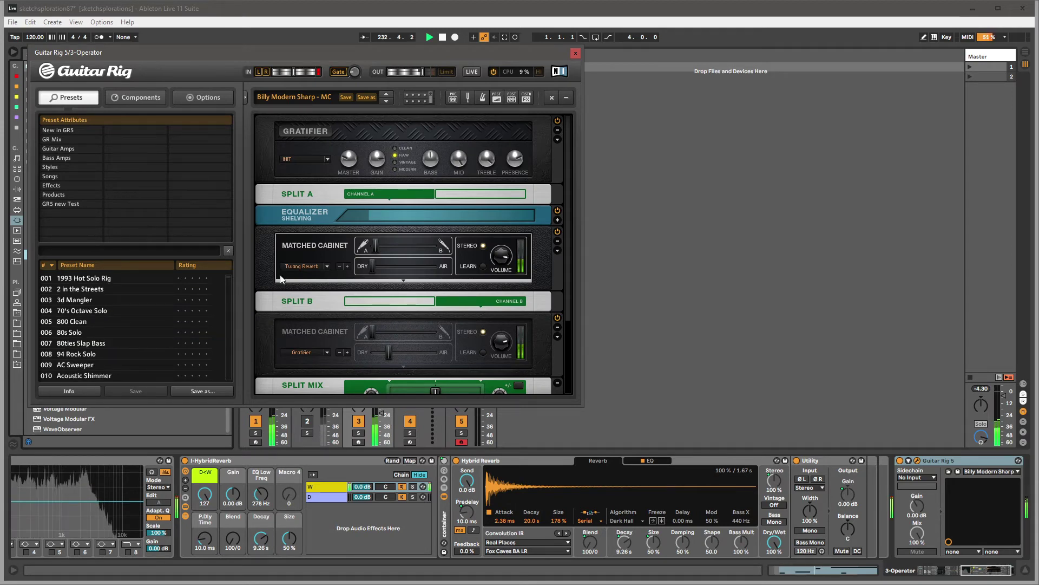
{"action": "left_click", "coordinate": [87, 279]}
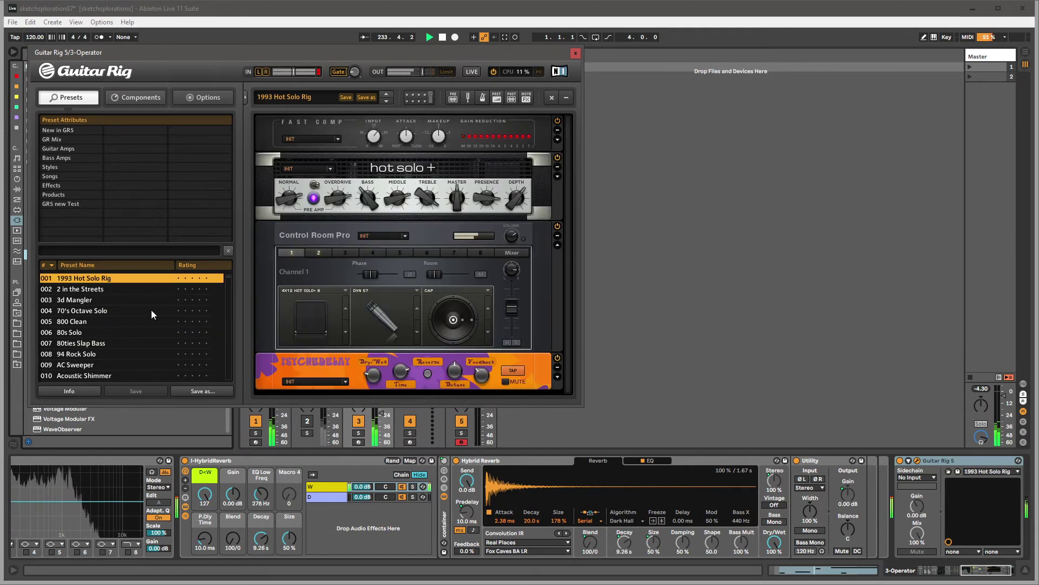
{"action": "left_click", "coordinate": [104, 312]}
{"action": "left_click", "coordinate": [90, 342]}
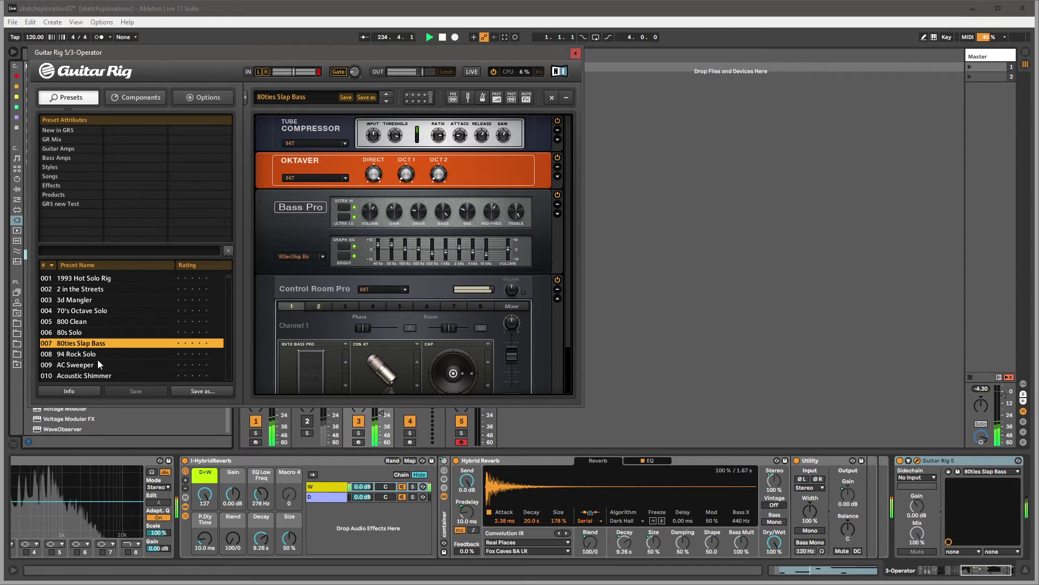
{"action": "left_click", "coordinate": [97, 364]}
{"action": "left_click", "coordinate": [90, 332]}
{"action": "left_click", "coordinate": [91, 320]}
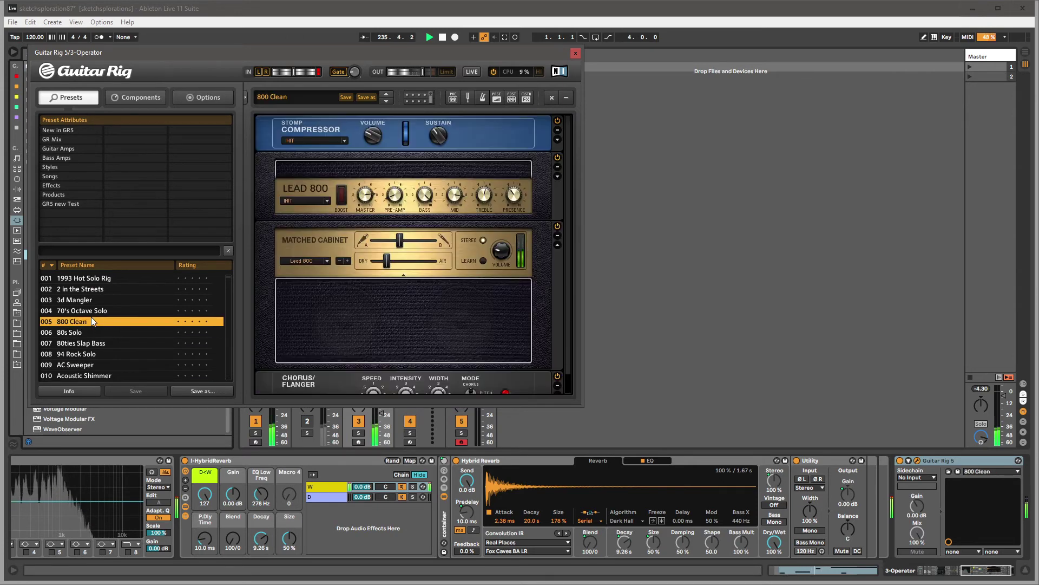
{"action": "left_click", "coordinate": [94, 312]}
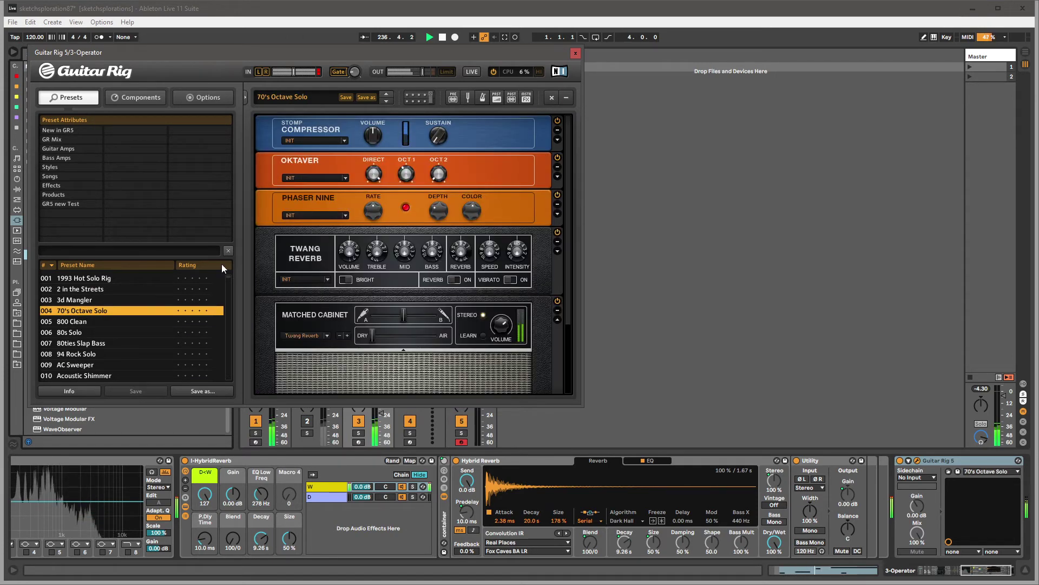
- Audition the Guitar Rig presets Bubbly Rhythm, Buzzed Michael Clean, Catfilter and Carlos in Europe - MC
{"action": "scroll", "coordinate": [228, 278], "scroll_direction": "down", "scroll_amount": 15}
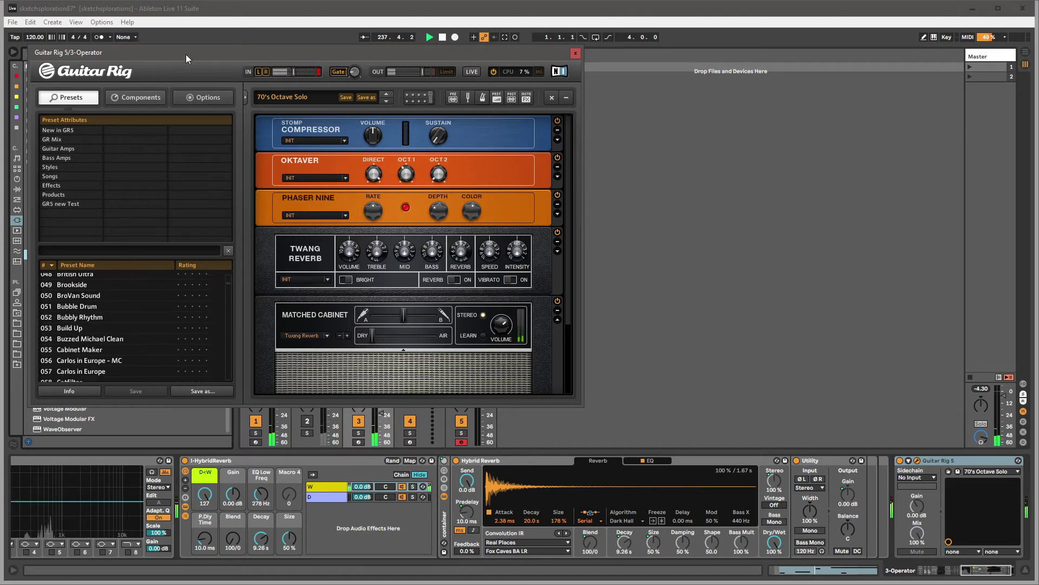
{"action": "left_click_drag", "start_coordinate": [186, 54], "coordinate": [288, 66]}
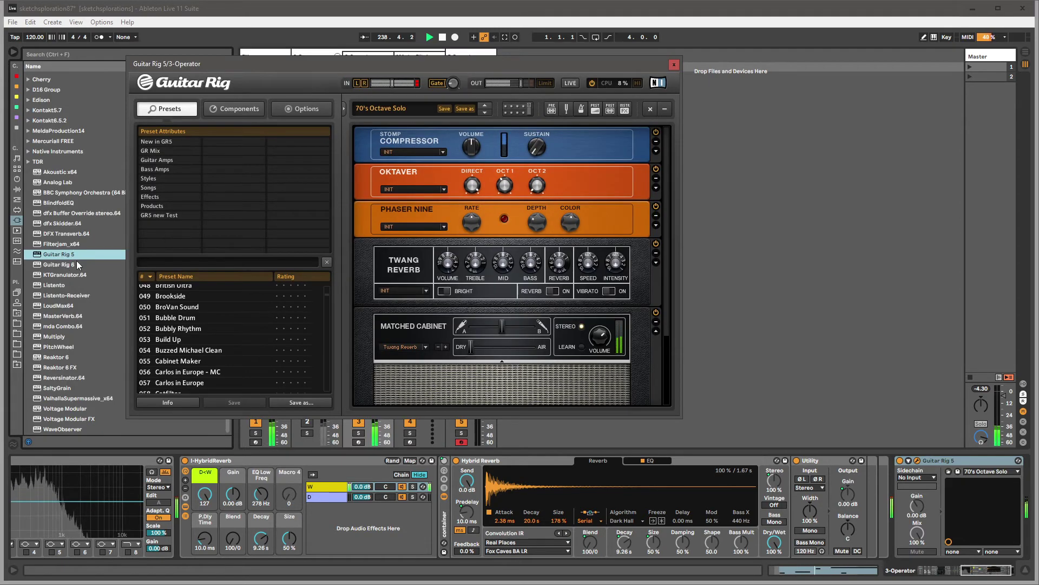
{"action": "left_click", "coordinate": [200, 328]}
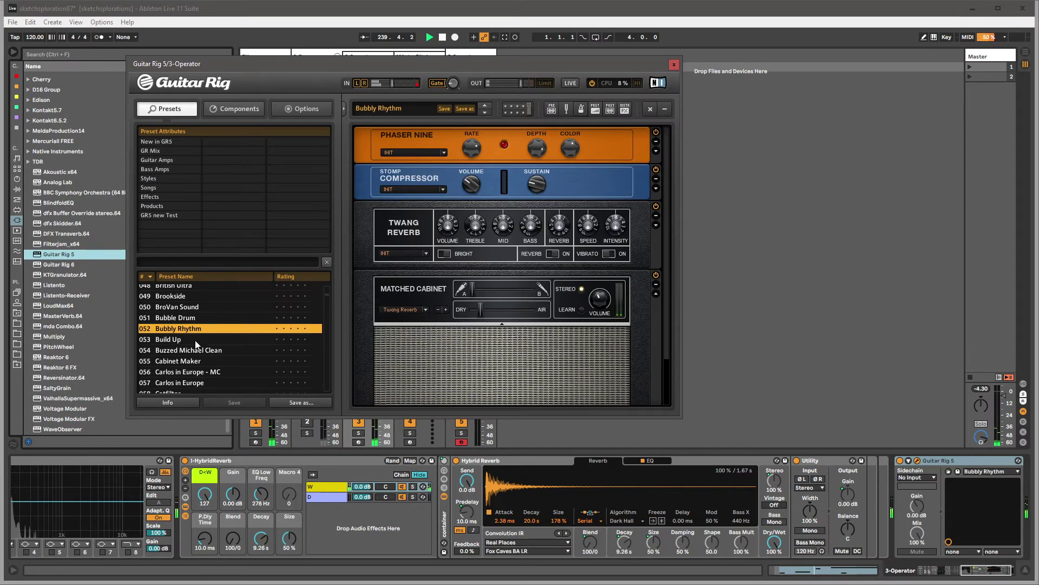
{"action": "left_click", "coordinate": [196, 350]}
{"action": "scroll", "coordinate": [194, 351], "scroll_direction": "down", "scroll_amount": 2}
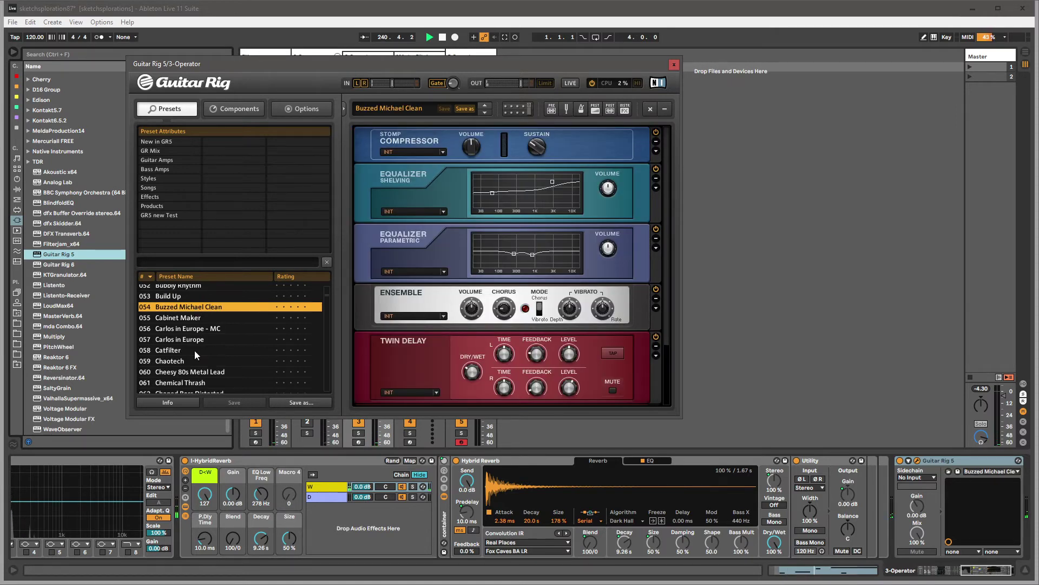
{"action": "left_click", "coordinate": [194, 350]}
{"action": "left_click", "coordinate": [219, 329]}
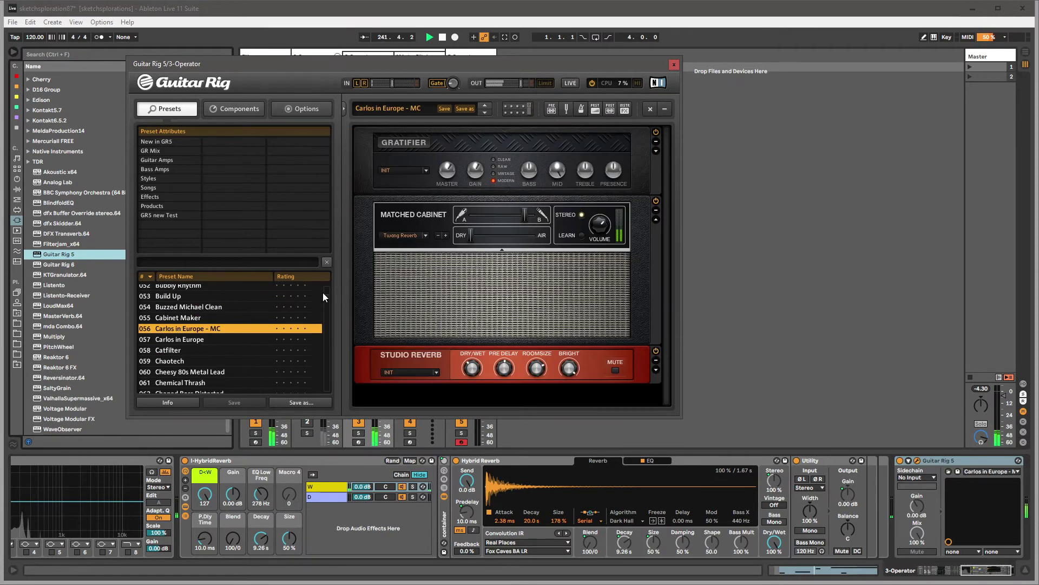
- Audition Cheesy 80s Metal Lead, Choped Bass Distorted and Chorus Bass, and close the Guitar Rig plug-in window
{"action": "scroll", "coordinate": [196, 336], "scroll_direction": "down", "scroll_amount": 3}
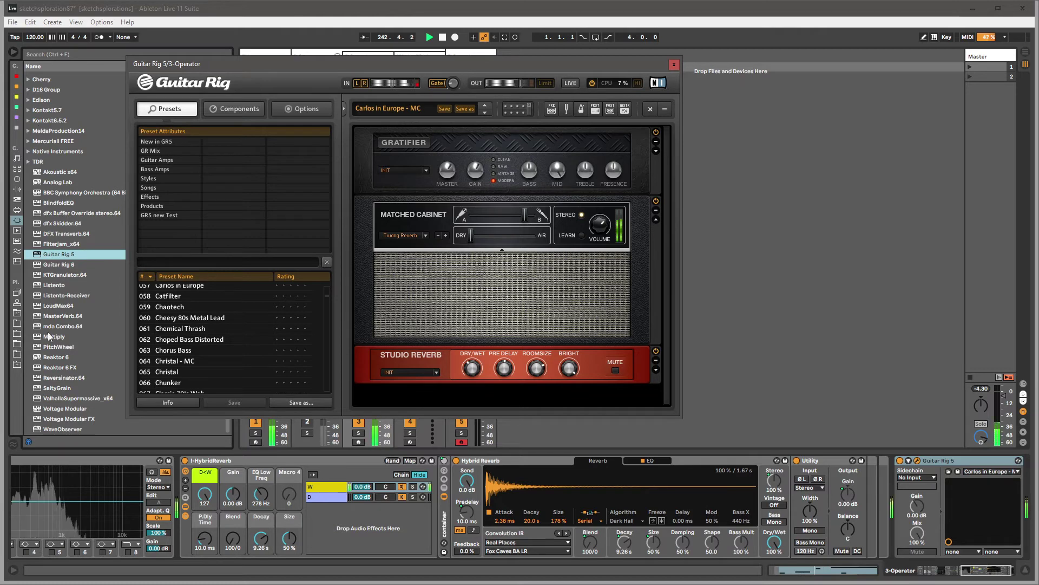
{"action": "left_click", "coordinate": [182, 319]}
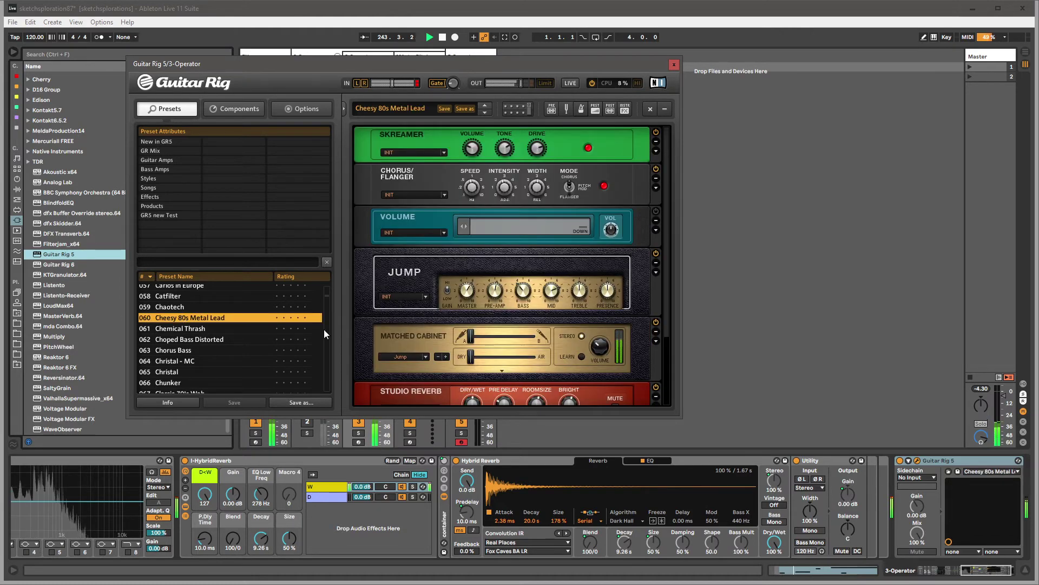
{"action": "left_click", "coordinate": [180, 341]}
{"action": "left_click", "coordinate": [179, 352]}
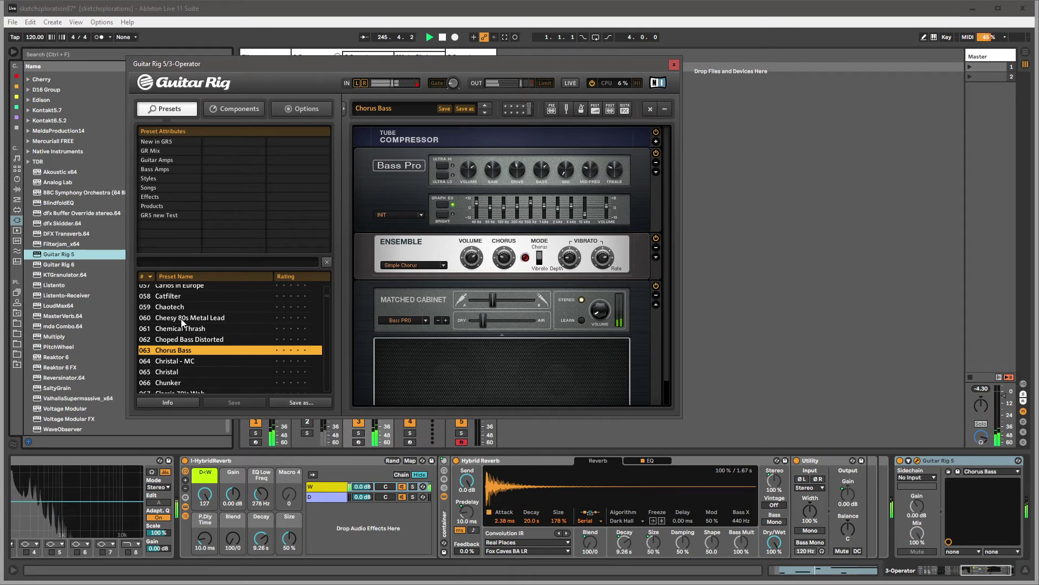
{"action": "left_click_drag", "start_coordinate": [327, 299], "coordinate": [327, 290]}
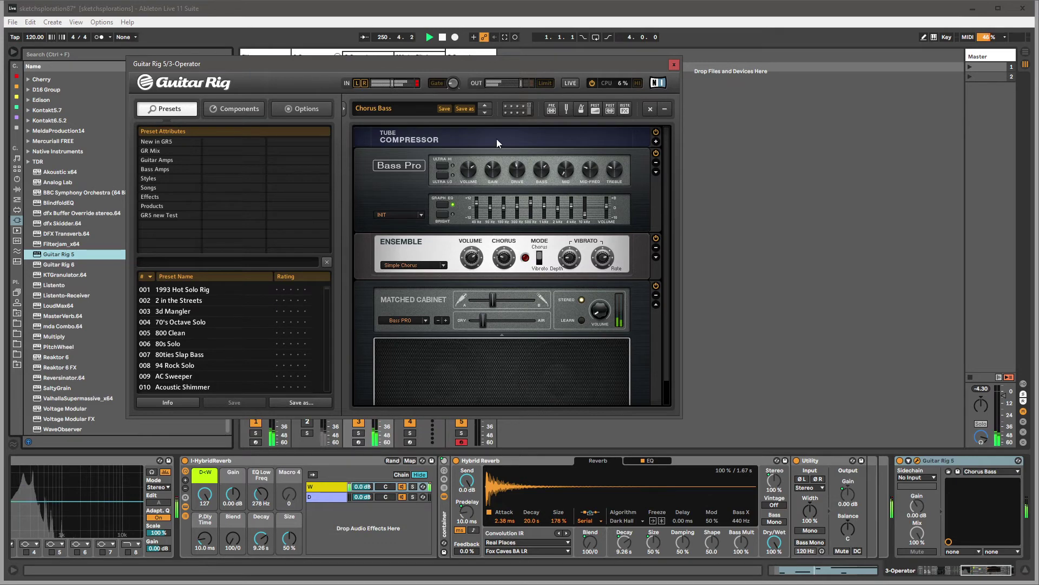
{"action": "left_click", "coordinate": [674, 65]}
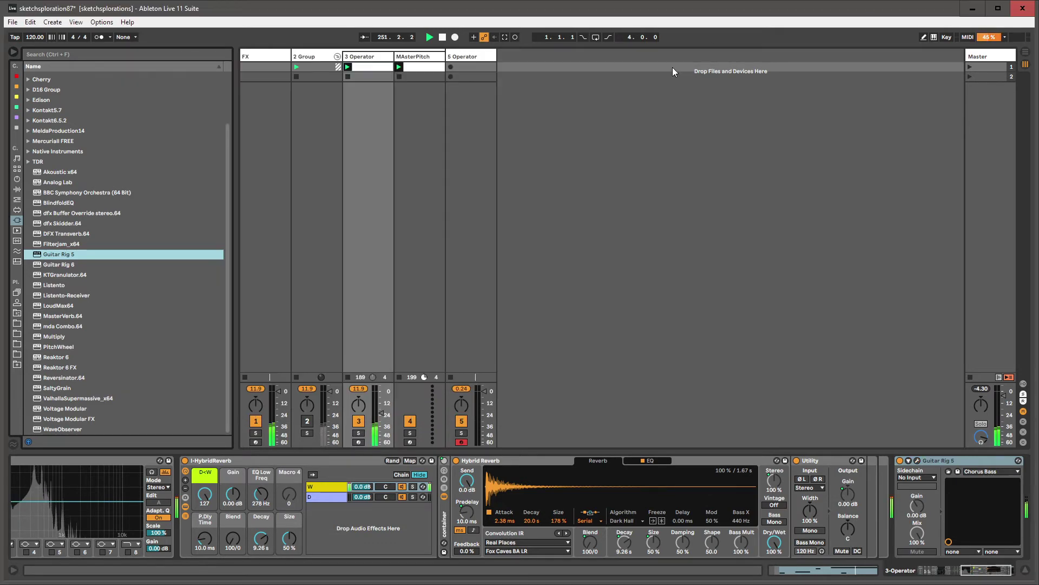
- Delete Guitar Rig 5 from the end of the 3 Operator track's device chain
{"action": "left_click", "coordinate": [967, 470]}
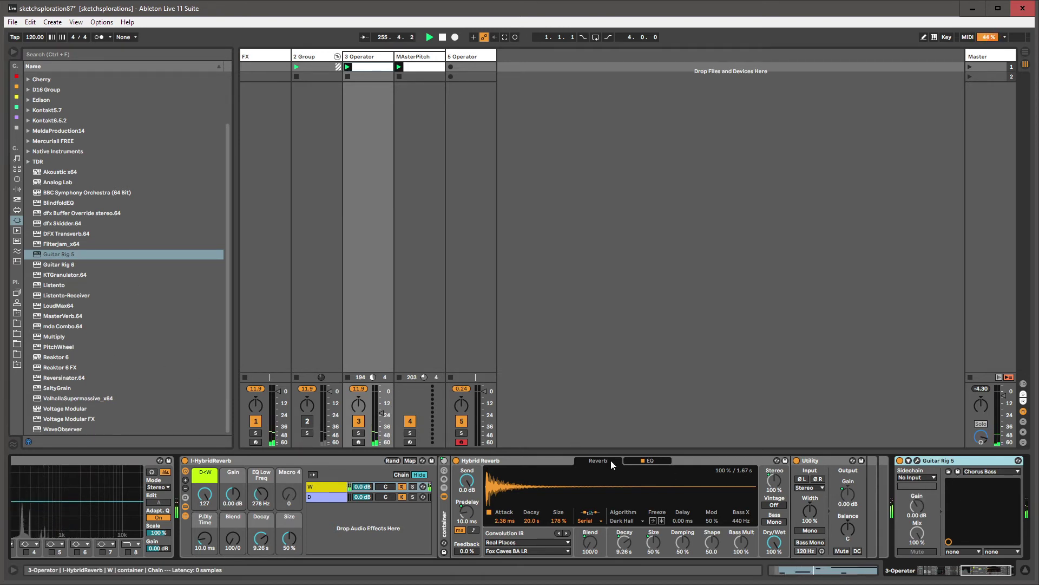
{"action": "left_click_drag", "start_coordinate": [972, 578], "coordinate": [976, 578]}
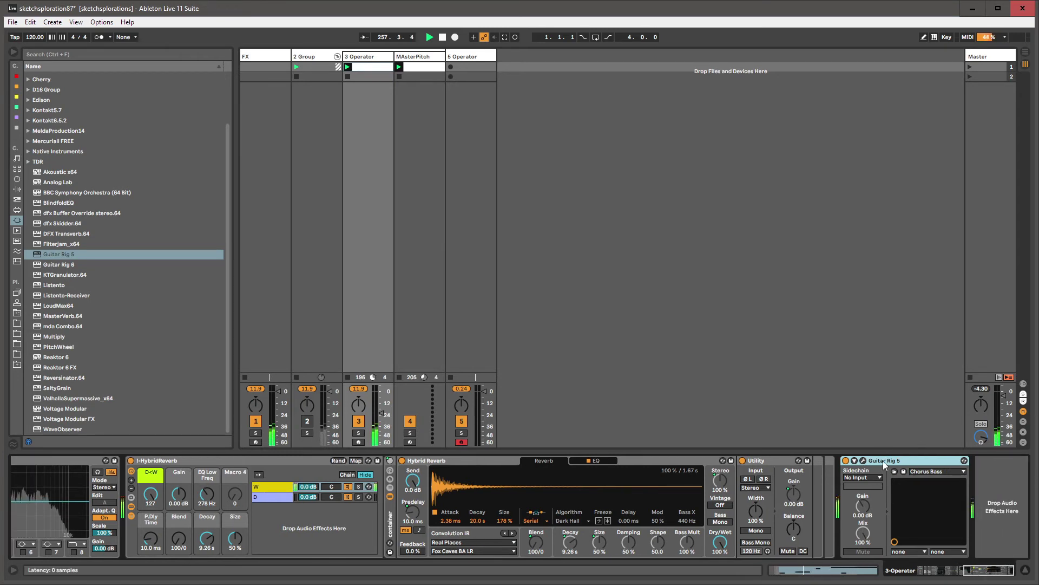
{"action": "key", "text": "Delete"}
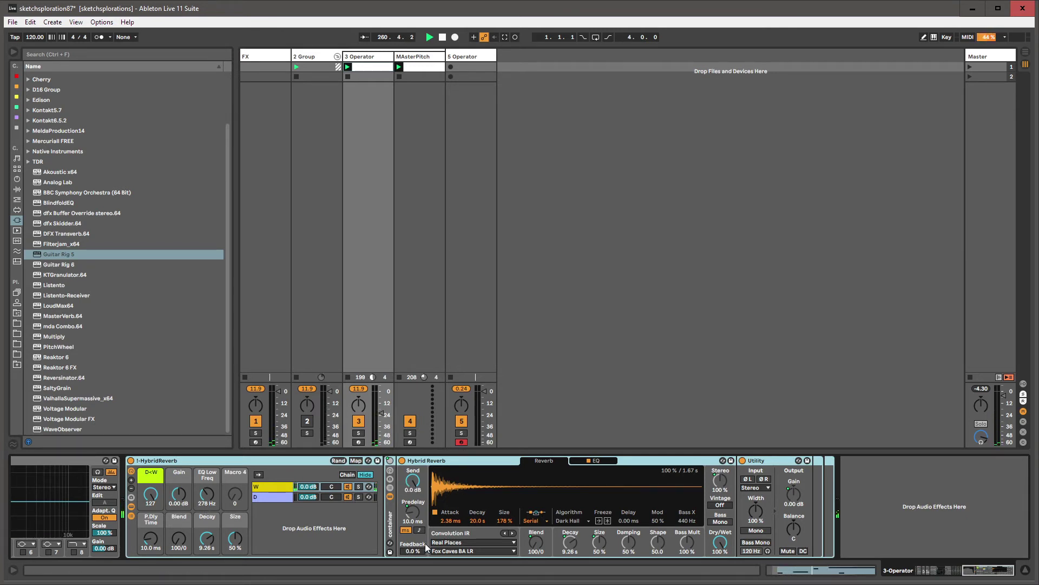
- Check the Hybrid Reverb's EQ page, and set the rack's Gain to 3.03 dB and the convolution Size to 452 %
{"action": "left_click", "coordinate": [581, 461]}
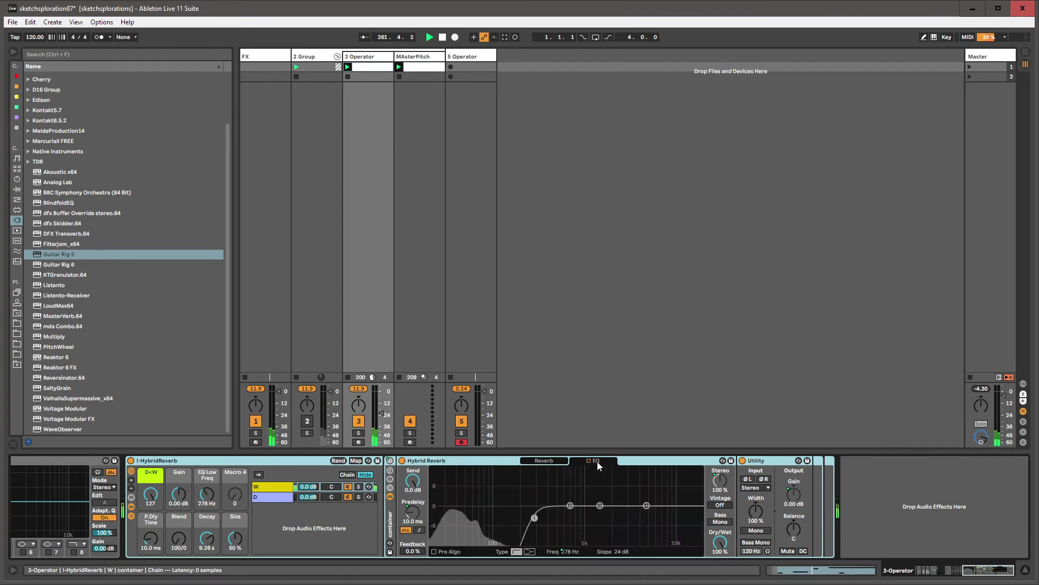
{"action": "left_click", "coordinate": [531, 459]}
{"action": "left_click", "coordinate": [576, 460]}
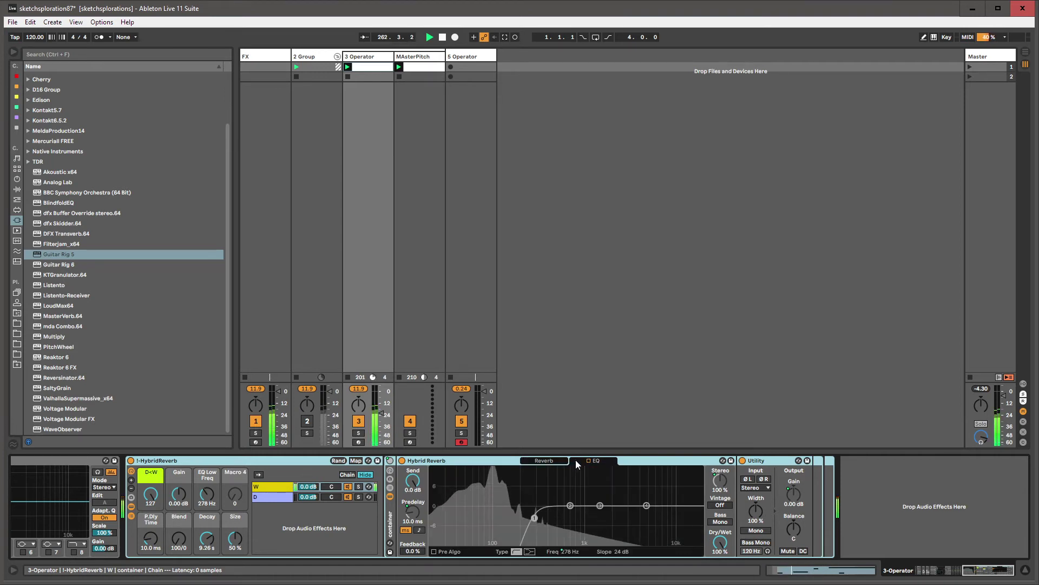
{"action": "left_click", "coordinate": [544, 460]}
{"action": "left_click_drag", "start_coordinate": [180, 500], "coordinate": [180, 488]}
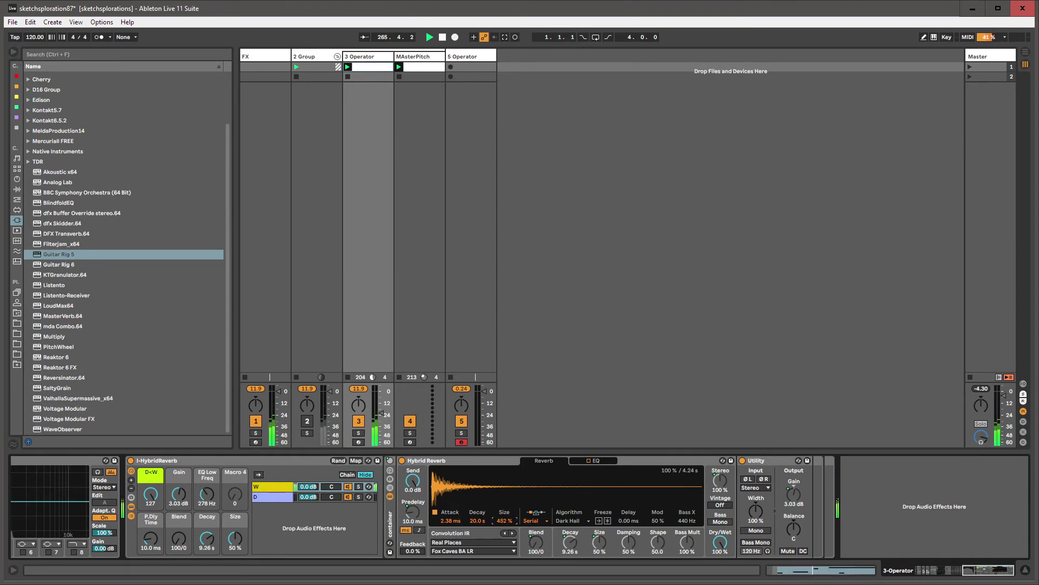
- Shorten the Hybrid Reverb's convolution Decay to 49.1 ms
{"action": "left_click_drag", "start_coordinate": [478, 520], "coordinate": [478, 574]}
{"action": "left_click_drag", "start_coordinate": [477, 521], "coordinate": [477, 514]}
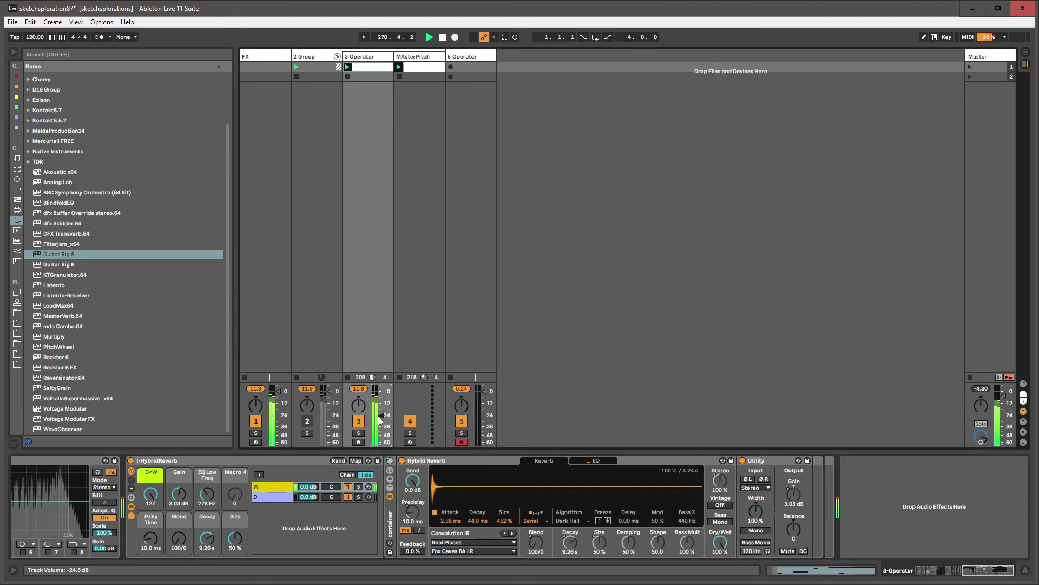
{"action": "left_click_drag", "start_coordinate": [479, 522], "coordinate": [479, 518]}
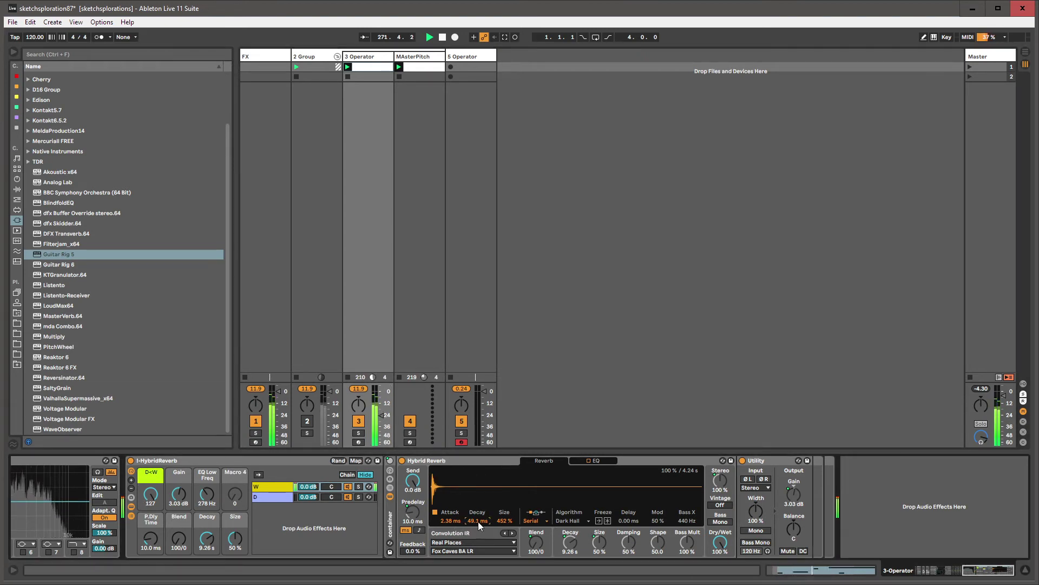
- Load the DARKnDIRTYbeat instrument rack from the project's RACKS folder onto a new track after 5 Operator
{"action": "left_click", "coordinate": [409, 57]}
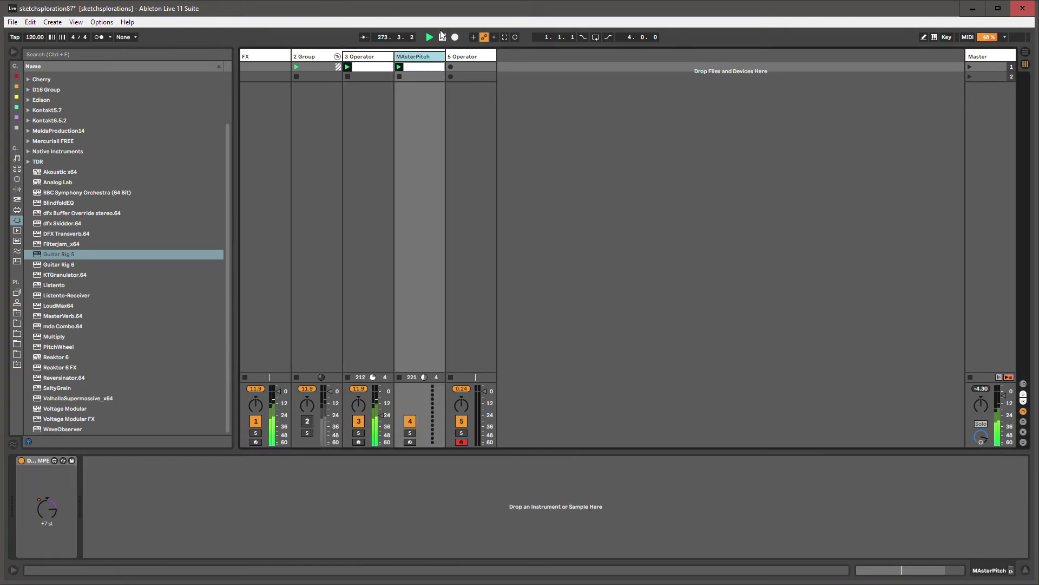
{"action": "left_click", "coordinate": [460, 57]}
{"action": "left_click", "coordinate": [19, 128]}
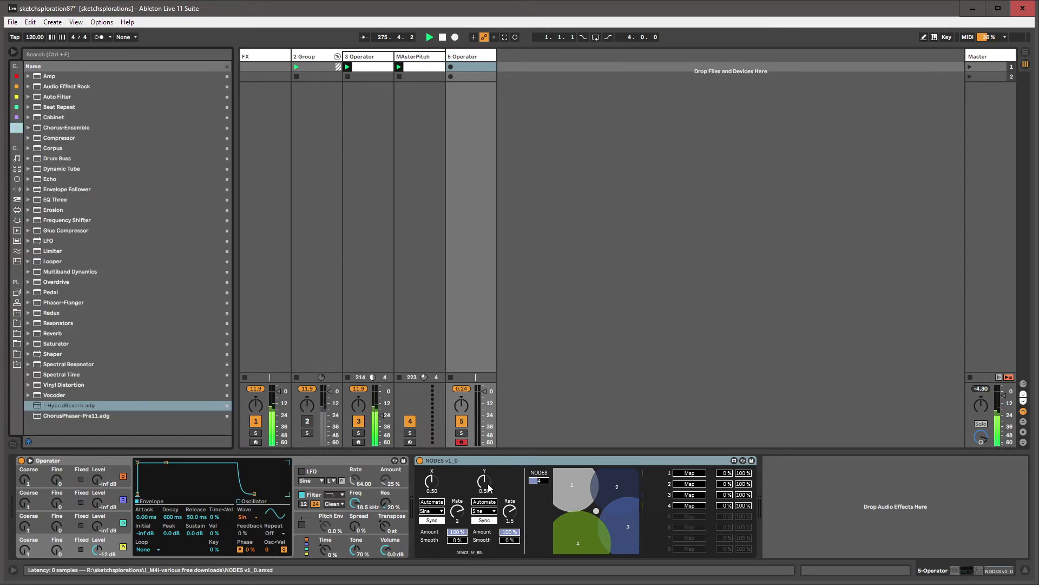
{"action": "left_click", "coordinate": [466, 460]}
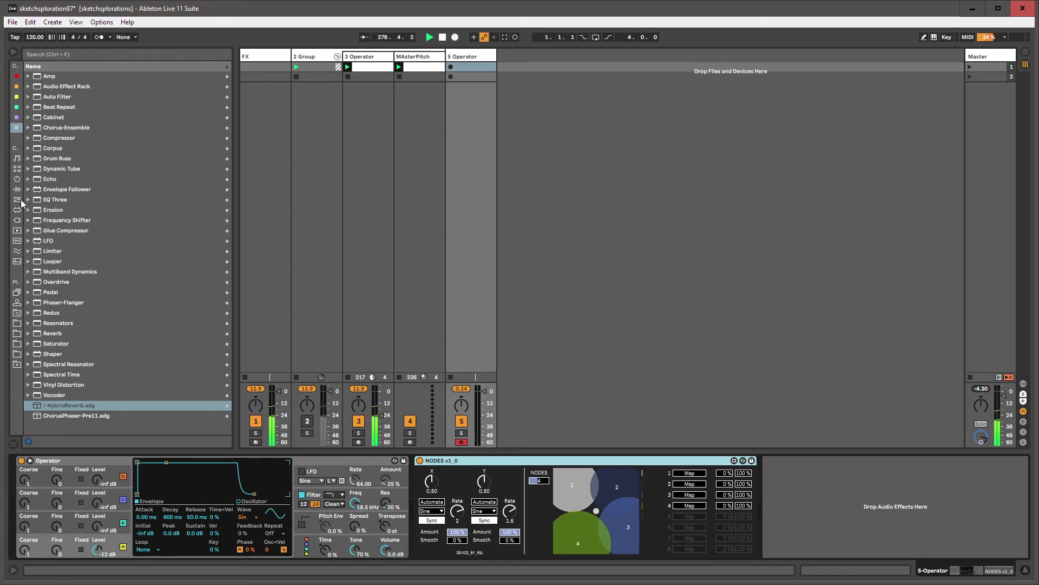
{"action": "left_click", "coordinate": [17, 313]}
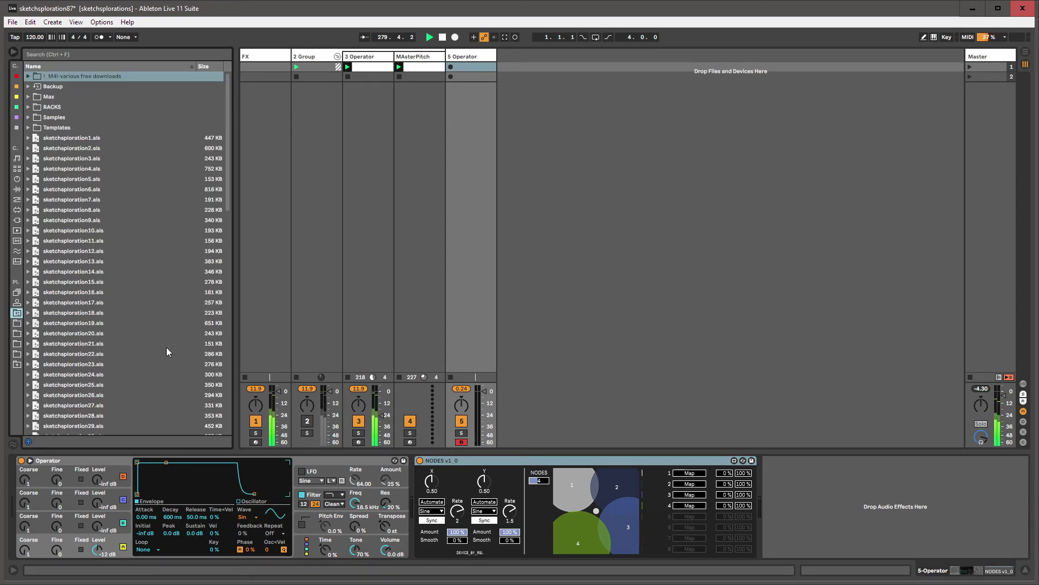
{"action": "double_click", "coordinate": [54, 107]}
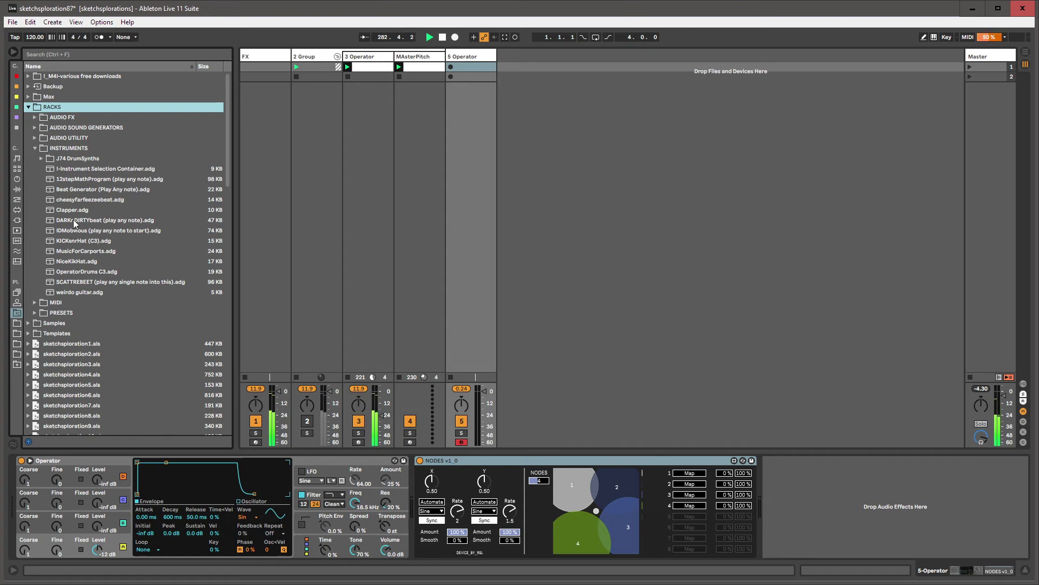
{"action": "left_click", "coordinate": [73, 220]}
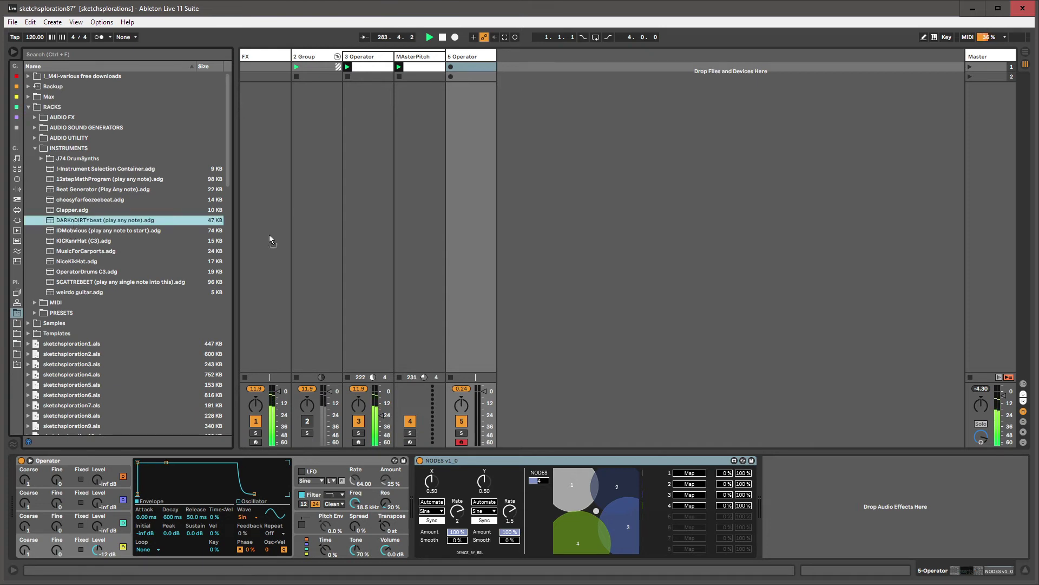
{"action": "left_click_drag", "start_coordinate": [489, 241], "coordinate": [508, 241]}
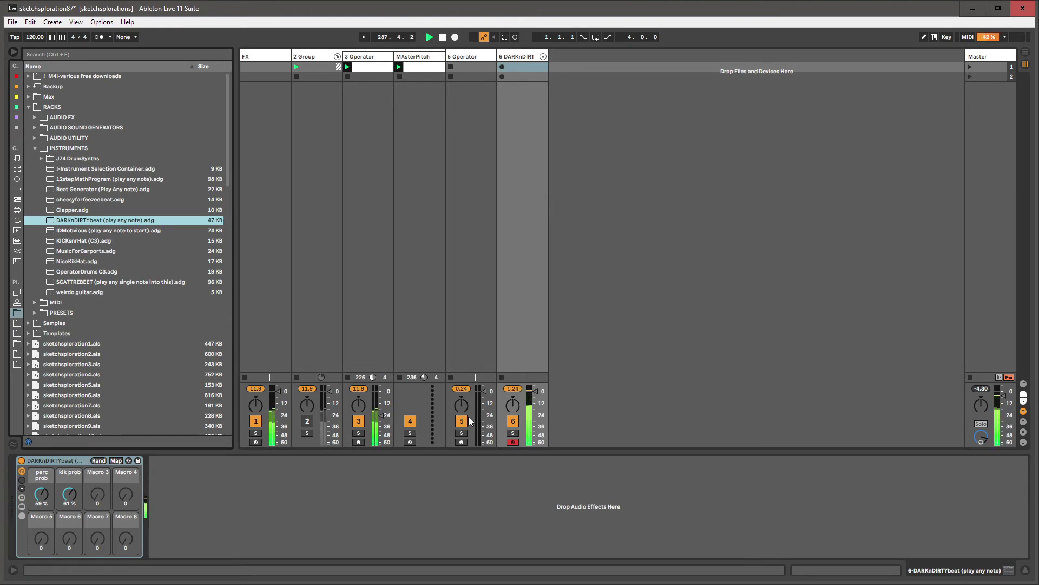
- Move the DARKnDIRTYbeat track between 3 Operator and MAsterPitch and create an empty MIDI clip in its first slot
{"action": "left_click", "coordinate": [468, 56]}
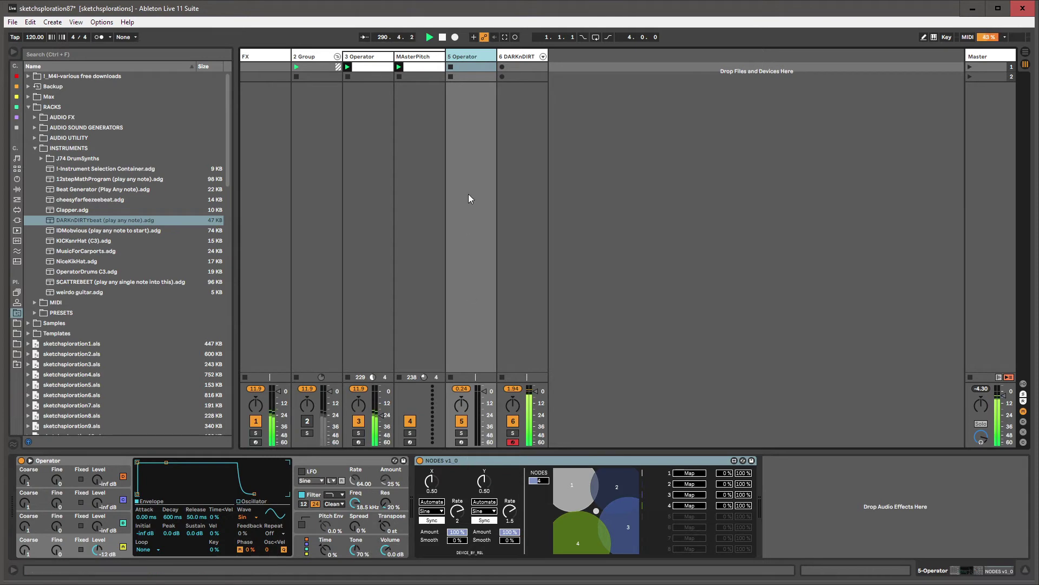
{"action": "left_click_drag", "start_coordinate": [513, 57], "coordinate": [398, 59]}
{"action": "double_click", "coordinate": [413, 70]}
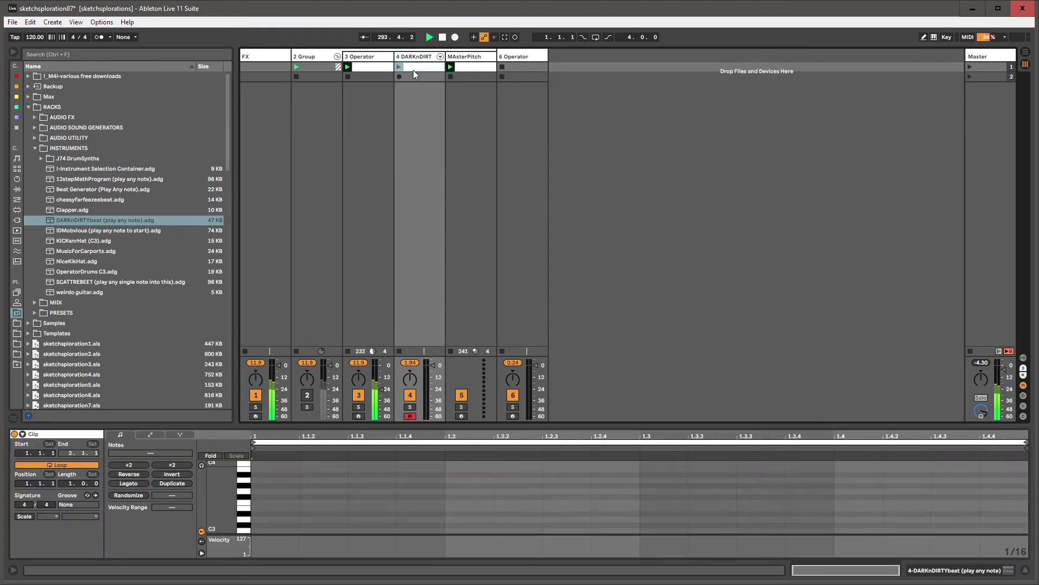
- Set the global launch quantization to 1 Bar and launch the 3 Operator, DARKnDIRTYbeat and MAsterPitch clips together
{"action": "left_click", "coordinate": [134, 37]}
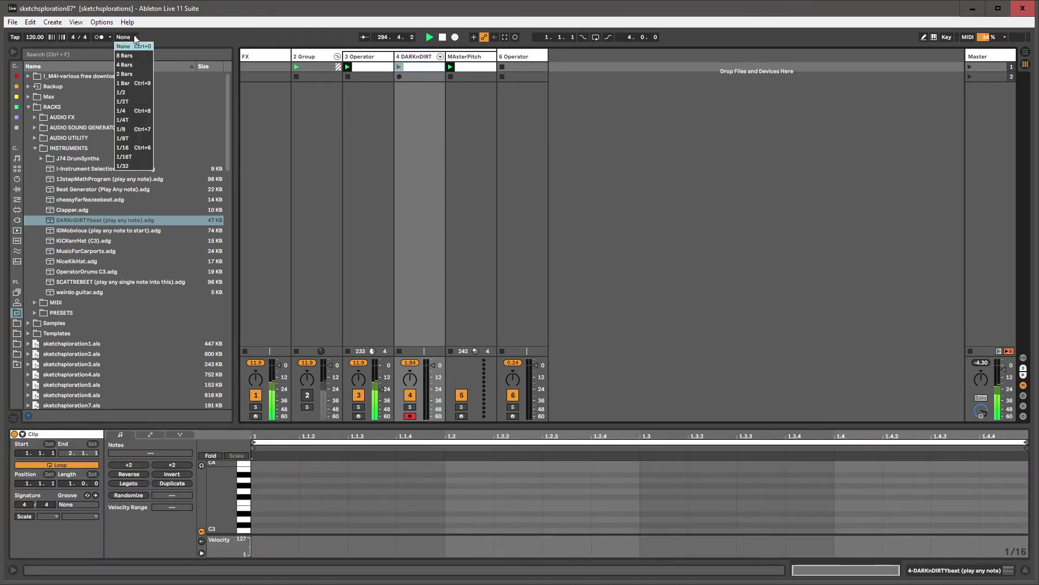
{"action": "left_click", "coordinate": [134, 83]}
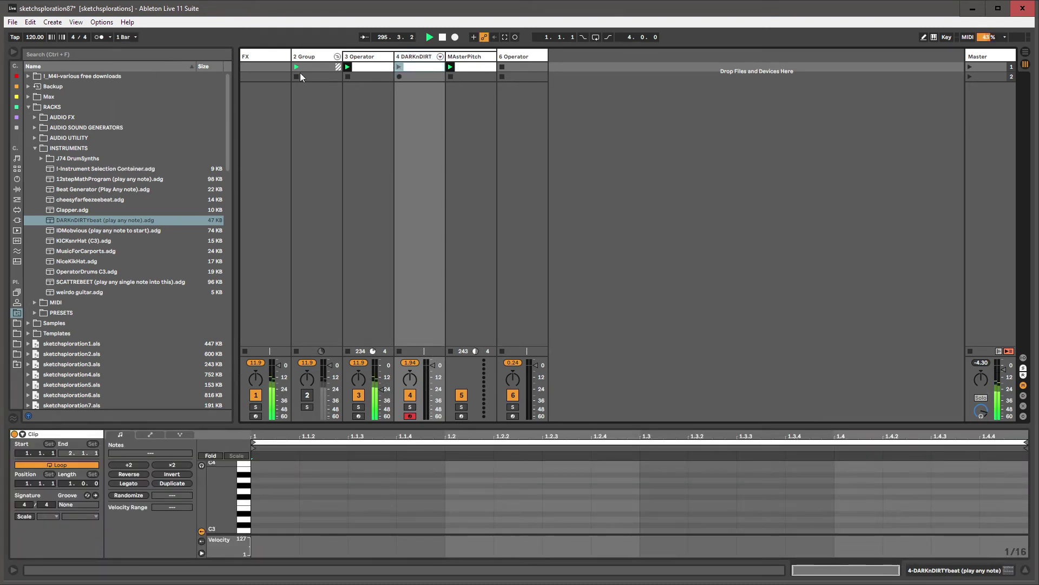
{"action": "left_click", "coordinate": [363, 68]}
{"action": "left_click", "coordinate": [424, 66], "text": "shift"}
{"action": "left_click", "coordinate": [467, 68], "text": "shift"}
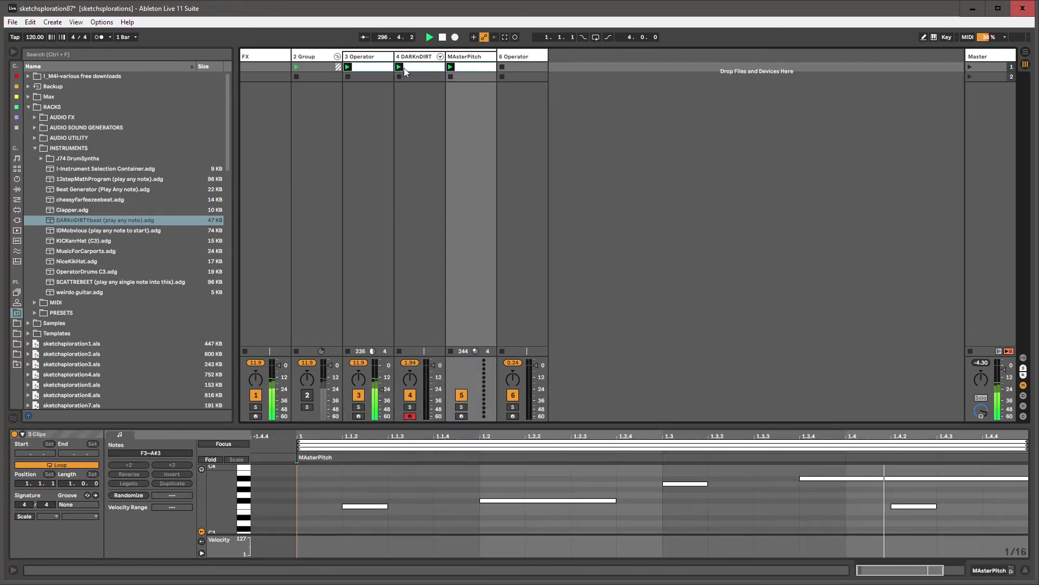
- Lengthen the DARKnDIRTYbeat clip's loop to 4 bars and fill it with one continuous C3 note
{"action": "left_click", "coordinate": [407, 67]}
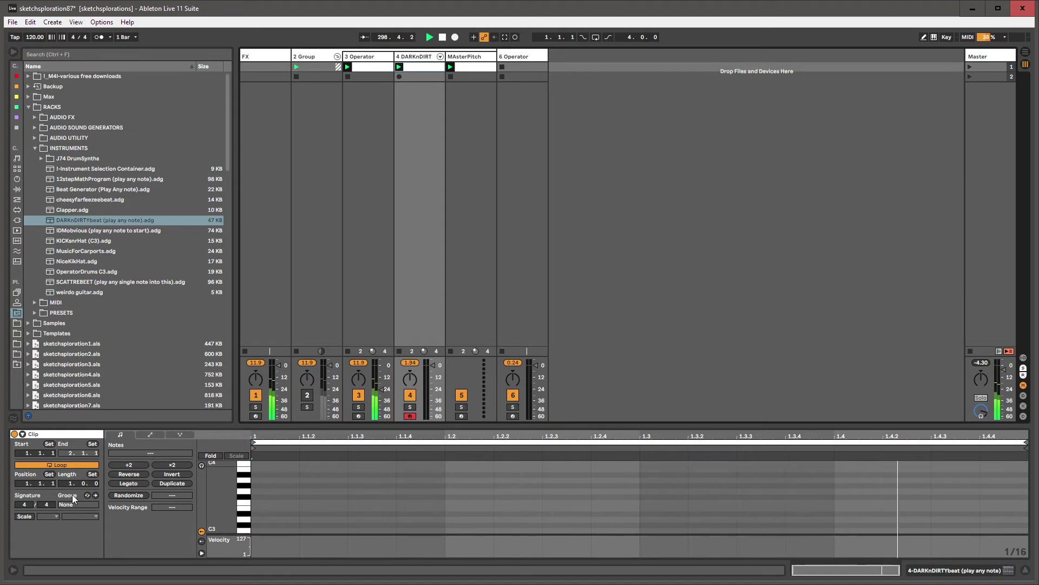
{"action": "scroll", "coordinate": [69, 486], "scroll_direction": "up", "scroll_amount": 3}
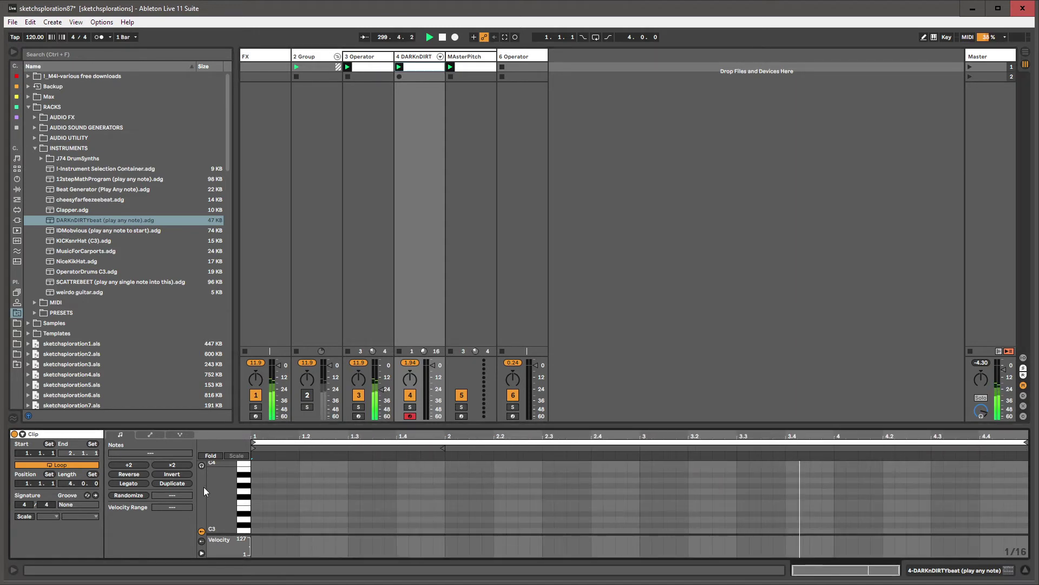
{"action": "double_click", "coordinate": [257, 530]}
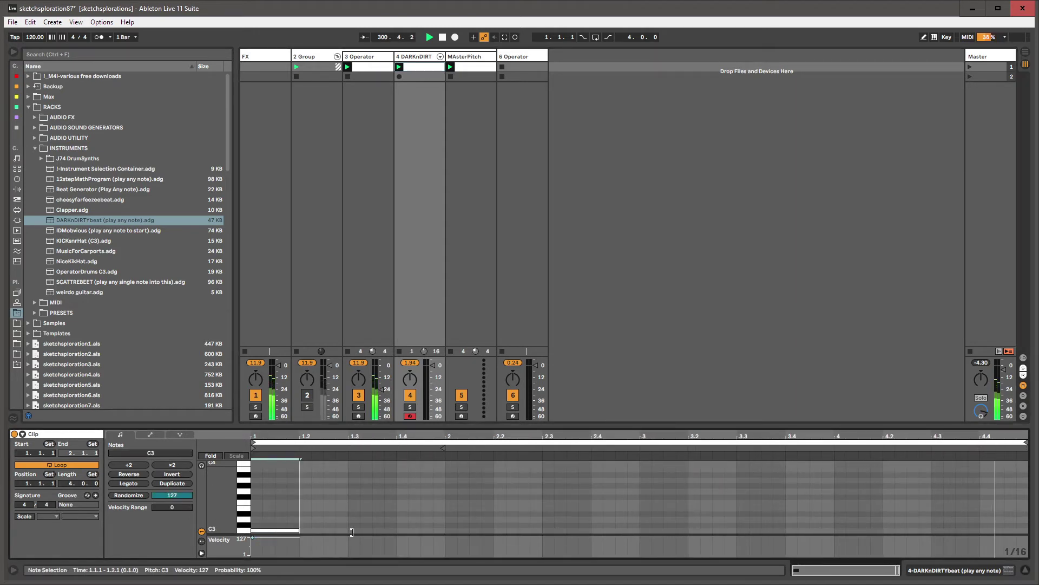
{"action": "left_click_drag", "start_coordinate": [351, 533], "coordinate": [1028, 532]}
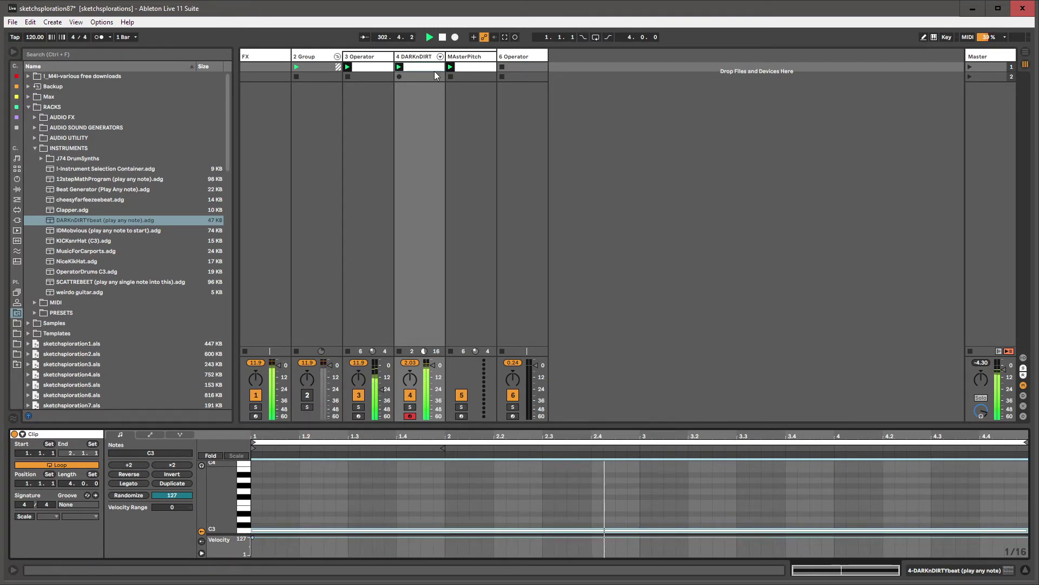
- Examine the devices inside the DARKnDIRTYbeat rack's BEAT!! chain and collapse the rack again
{"action": "left_click", "coordinate": [424, 56]}
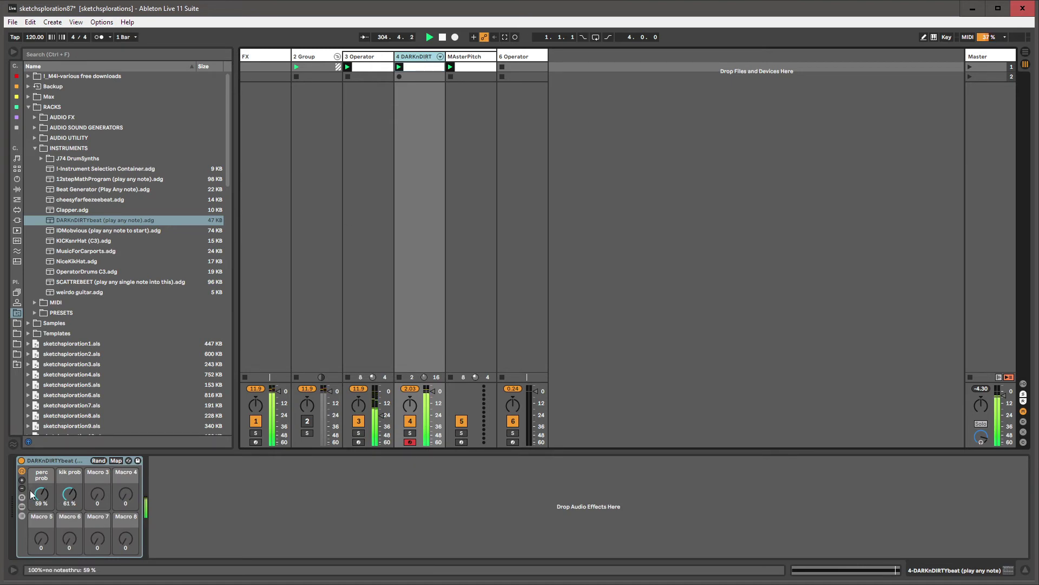
{"action": "left_click", "coordinate": [22, 516]}
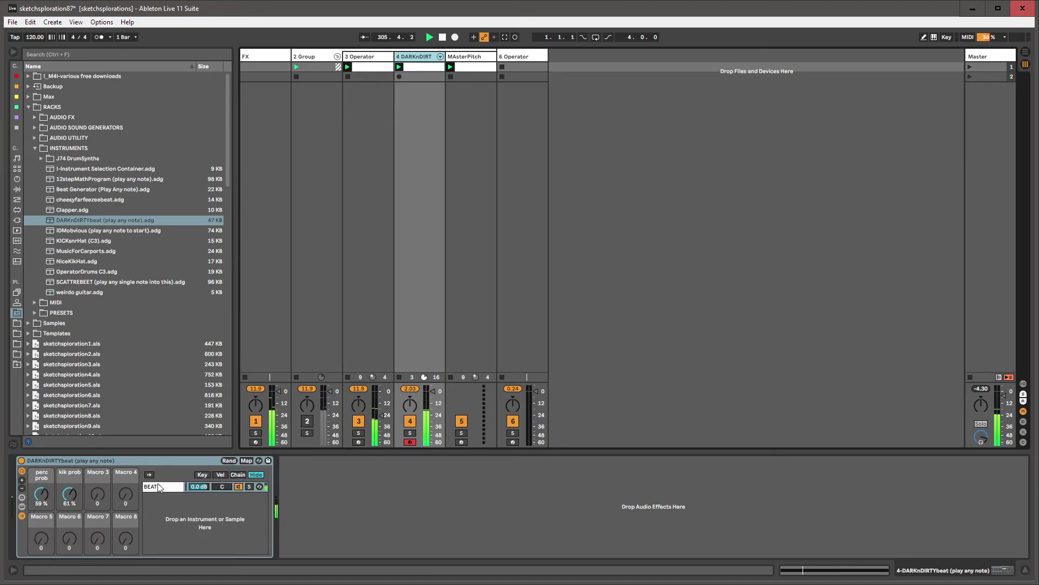
{"action": "left_click", "coordinate": [172, 487]}
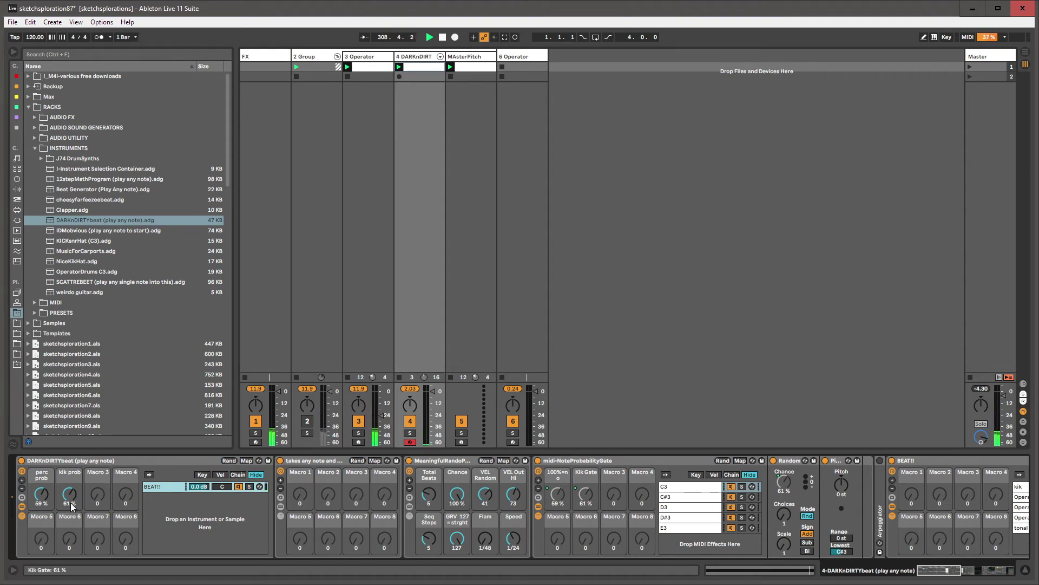
{"action": "left_click", "coordinate": [22, 507]}
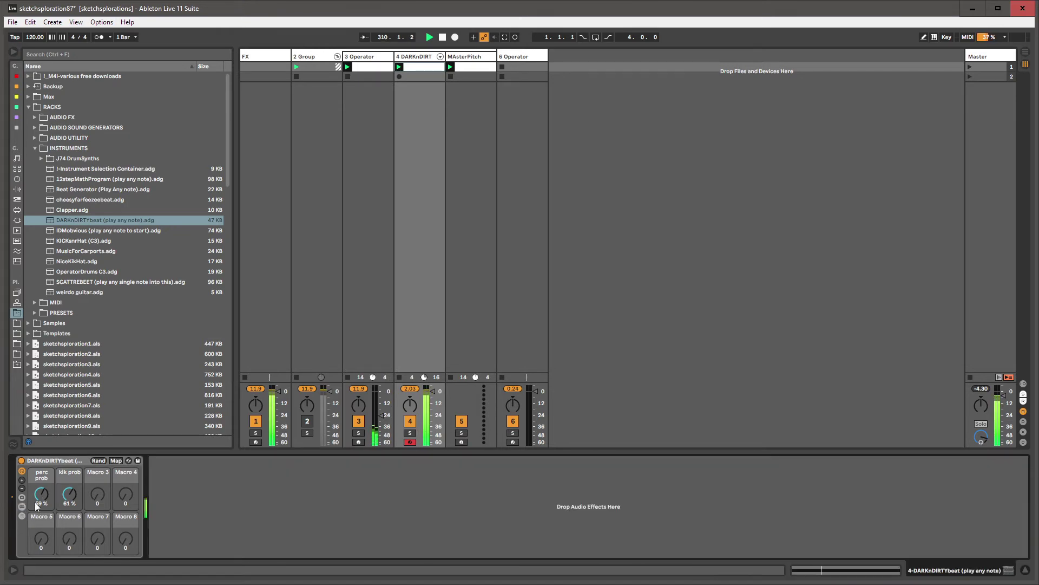
- Delete the 6 Operator track and return to the notes of the DARKnDIRTYbeat clip
{"action": "left_click", "coordinate": [422, 66]}
{"action": "left_click", "coordinate": [530, 55]}
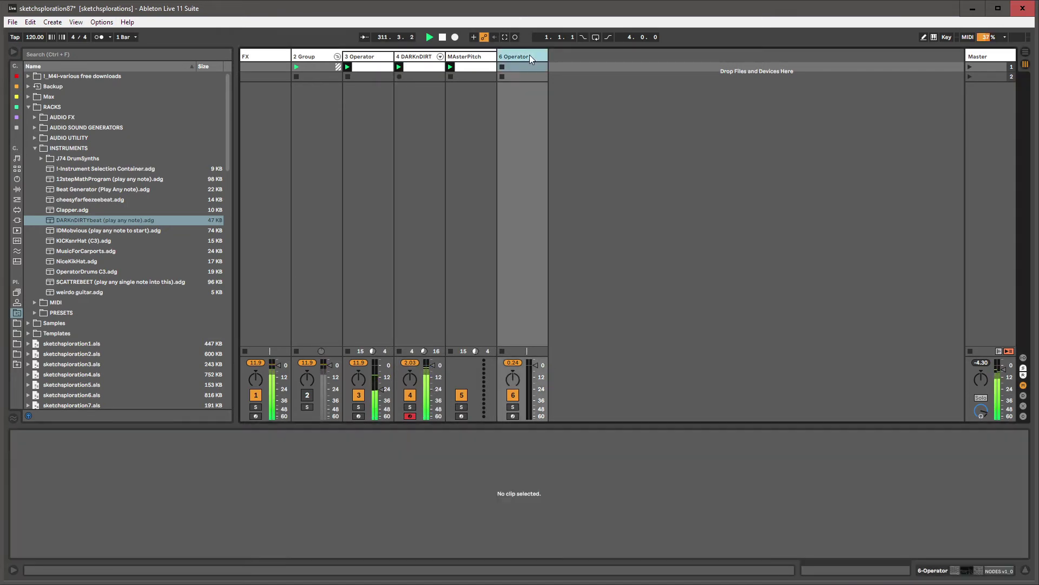
{"action": "left_click", "coordinate": [440, 67]}
{"action": "key", "text": "ctrl+z"}
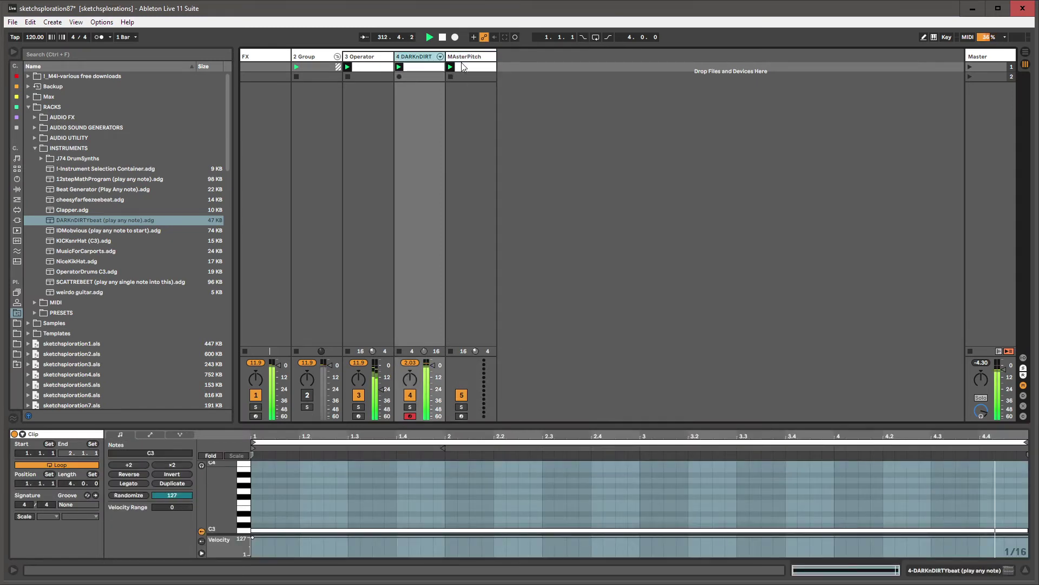
{"action": "left_click", "coordinate": [463, 66]}
{"action": "key", "text": "ctrl+z"}
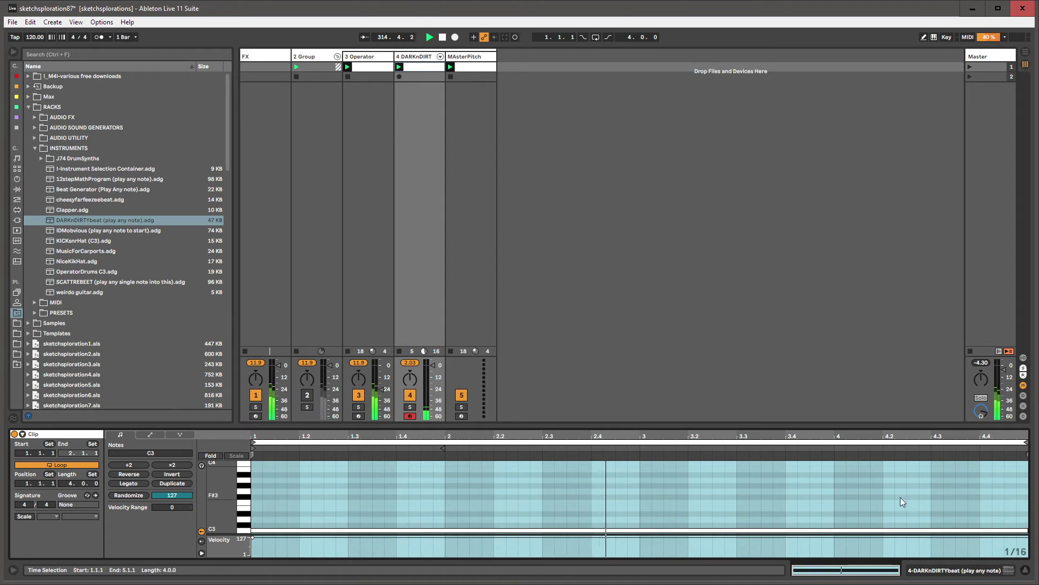
- Shorten the long C3 note to one bar and add C3 notes starting at 2 and 3.3, extending the last to 4.4.4
{"action": "left_click", "coordinate": [886, 529]}
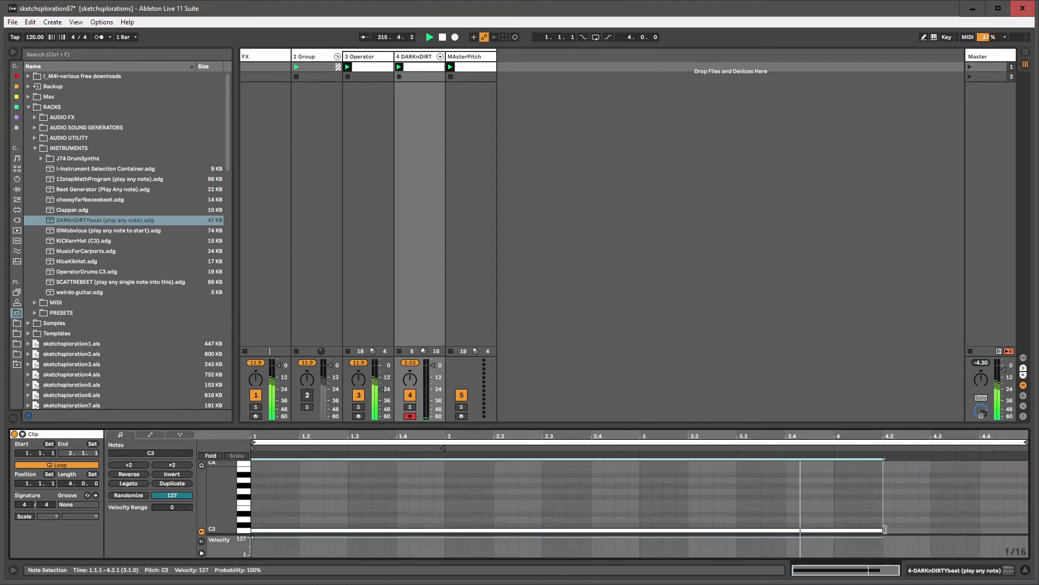
{"action": "left_click_drag", "start_coordinate": [886, 529], "coordinate": [449, 501]}
{"action": "double_click", "coordinate": [451, 529]}
{"action": "double_click", "coordinate": [746, 530]}
{"action": "left_click", "coordinate": [752, 531]}
{"action": "left_click", "coordinate": [458, 512]}
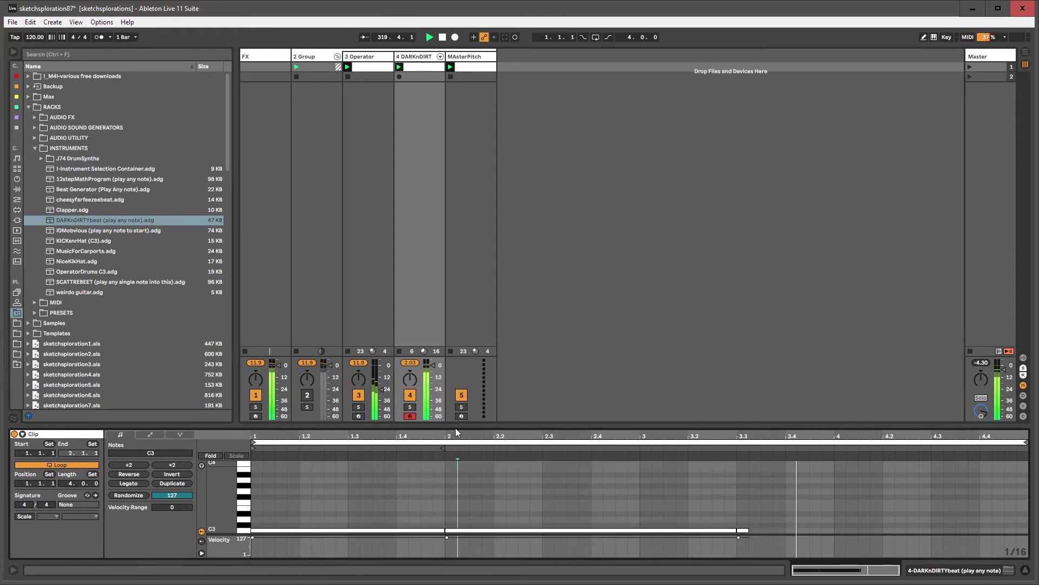
{"action": "left_click_drag", "start_coordinate": [749, 530], "coordinate": [1018, 533]}
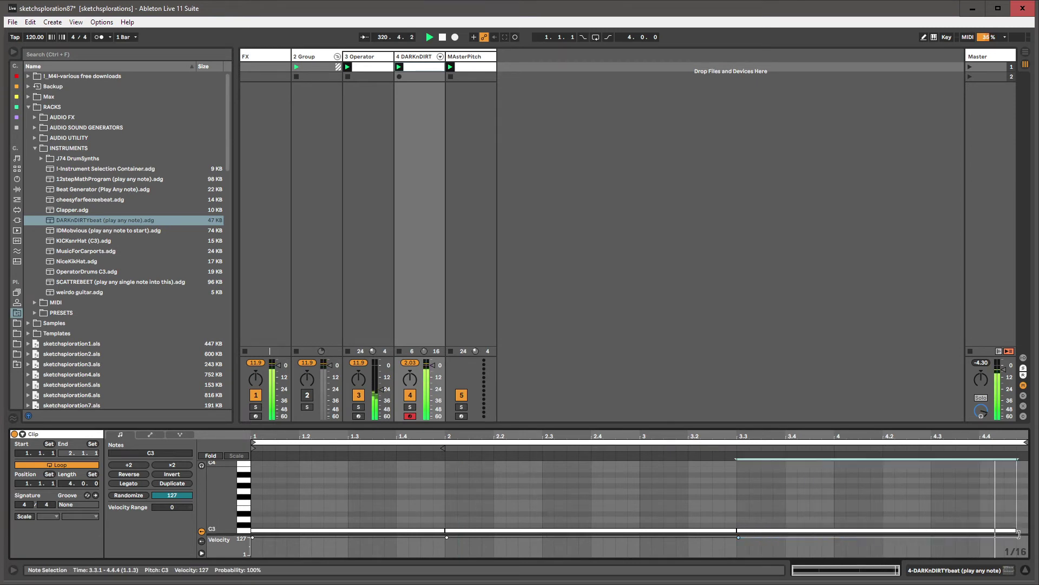
{"action": "left_click", "coordinate": [1017, 534]}
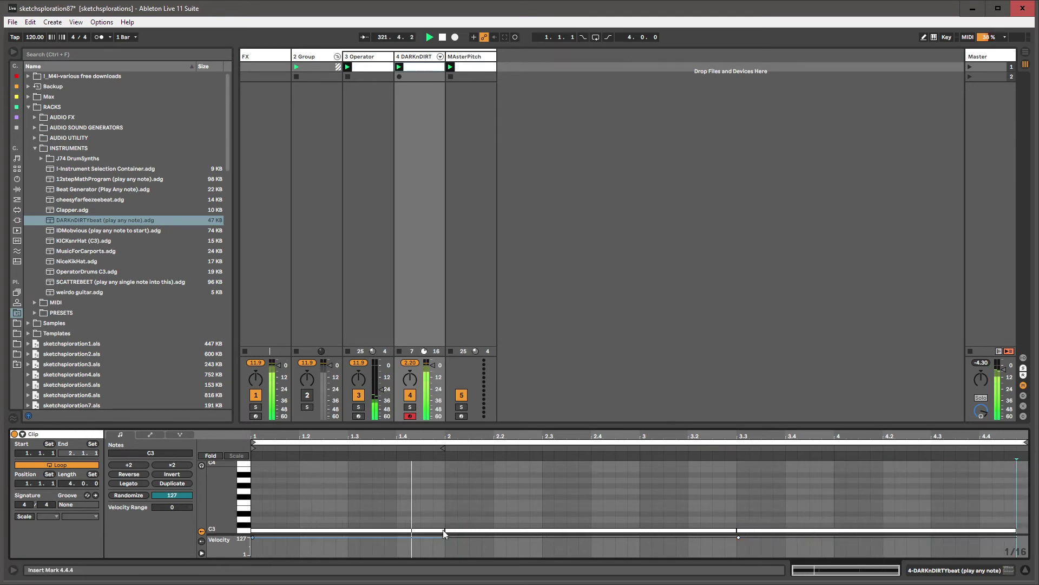
- Shorten the first C3 note of the DARKnDIRTYbeat clip to a single sixteenth
{"action": "left_click_drag", "start_coordinate": [444, 533], "coordinate": [434, 533]}
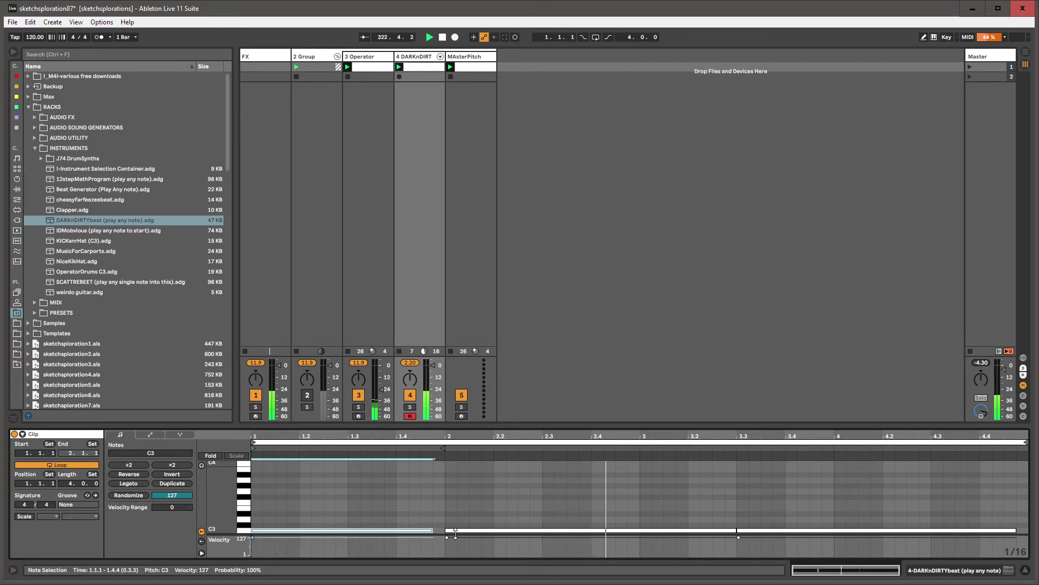
{"action": "left_click_drag", "start_coordinate": [433, 530], "coordinate": [265, 530]}
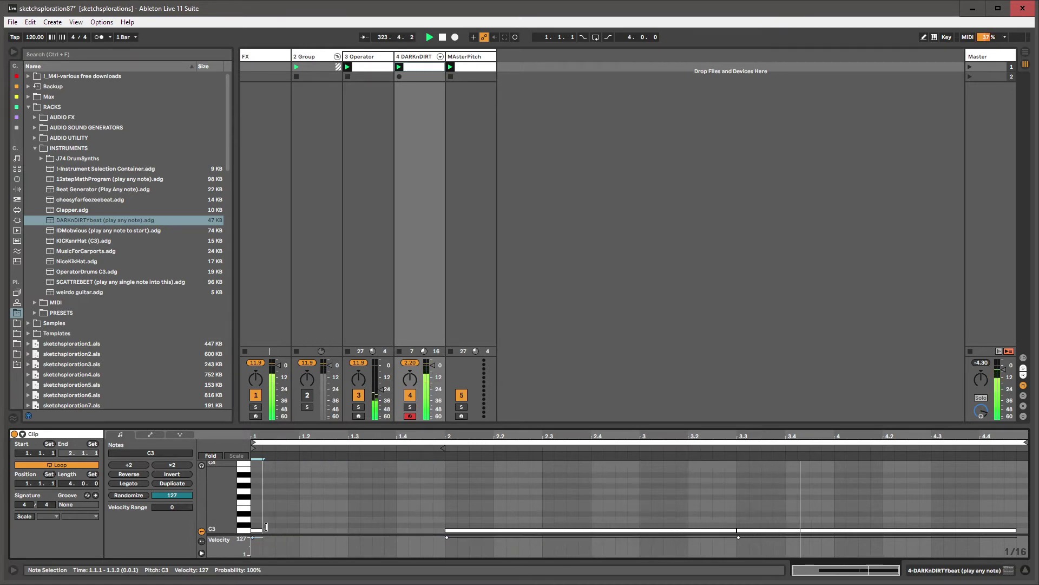
{"action": "left_click", "coordinate": [469, 532]}
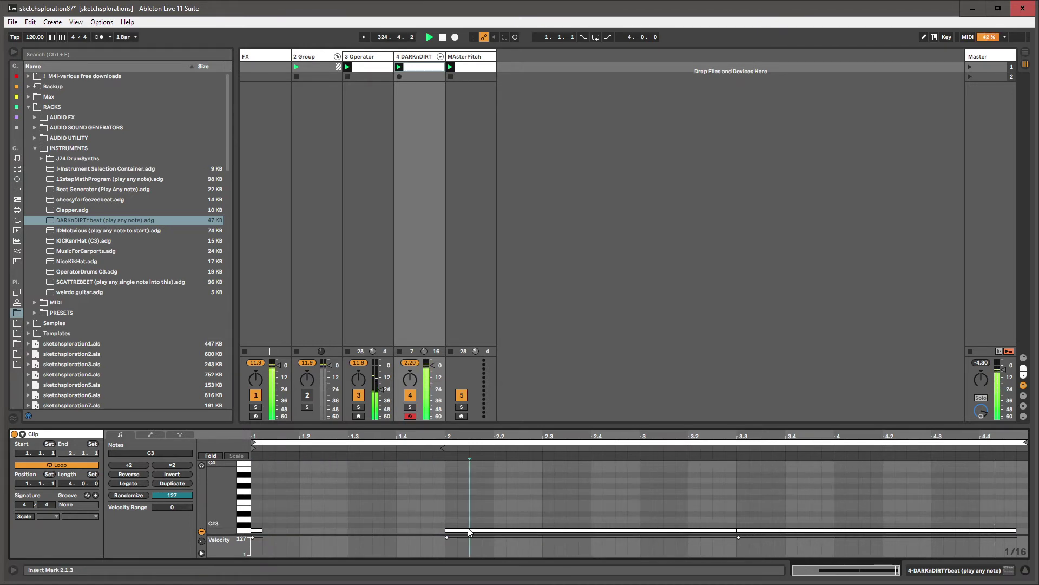
- Delete the long C3 notes at 2 and 3.3 of the DARKnDIRTYbeat clip and add a sixteenth C3 note at 3
{"action": "double_click", "coordinate": [469, 532]}
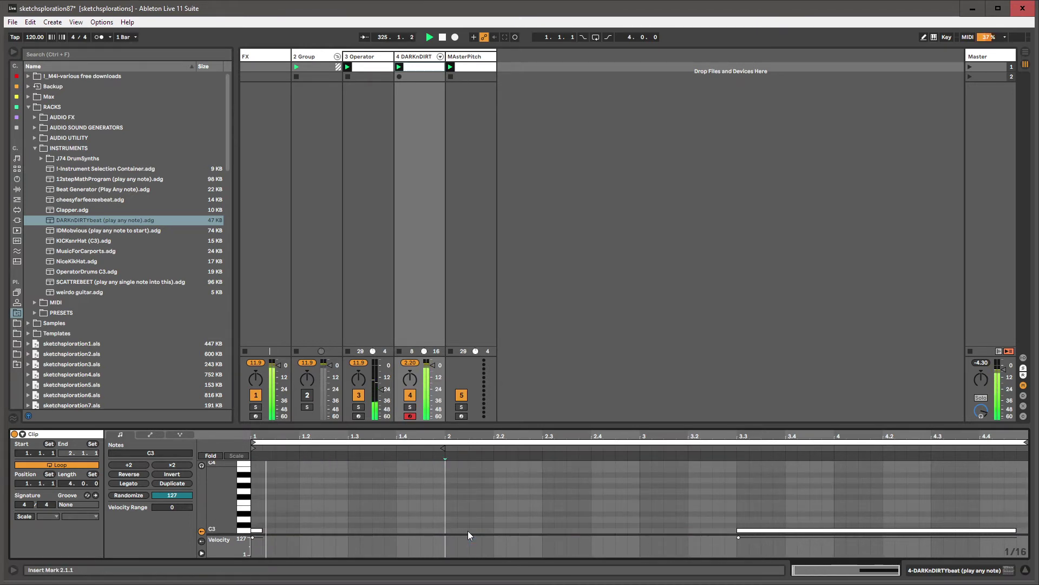
{"action": "double_click", "coordinate": [744, 531]}
{"action": "double_click", "coordinate": [645, 530]}
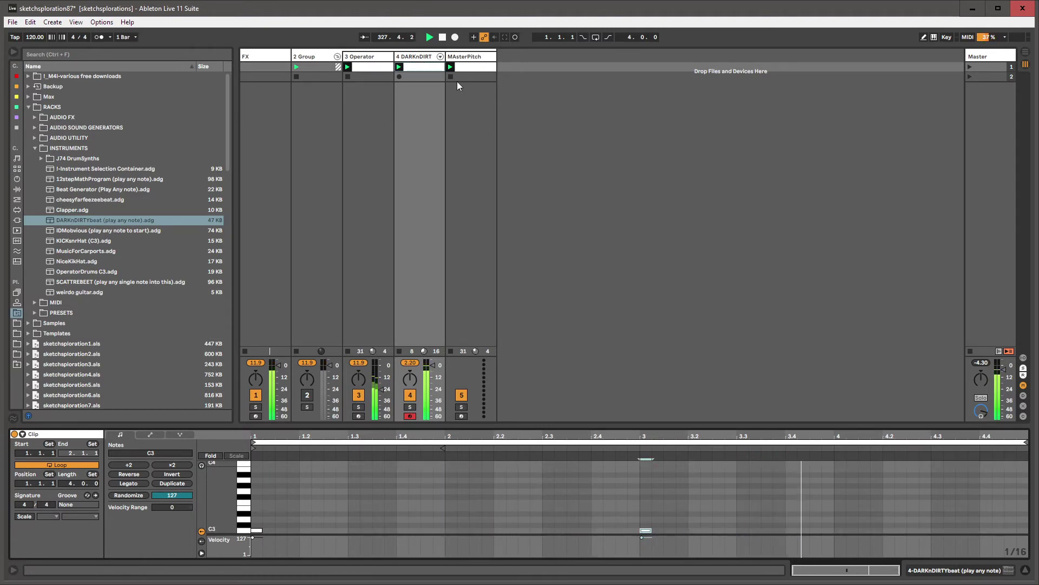
- Set the DARKnDIRTYbeat rack's perc prob to 29 % and kik prob to 67 %
{"action": "left_click", "coordinate": [417, 100]}
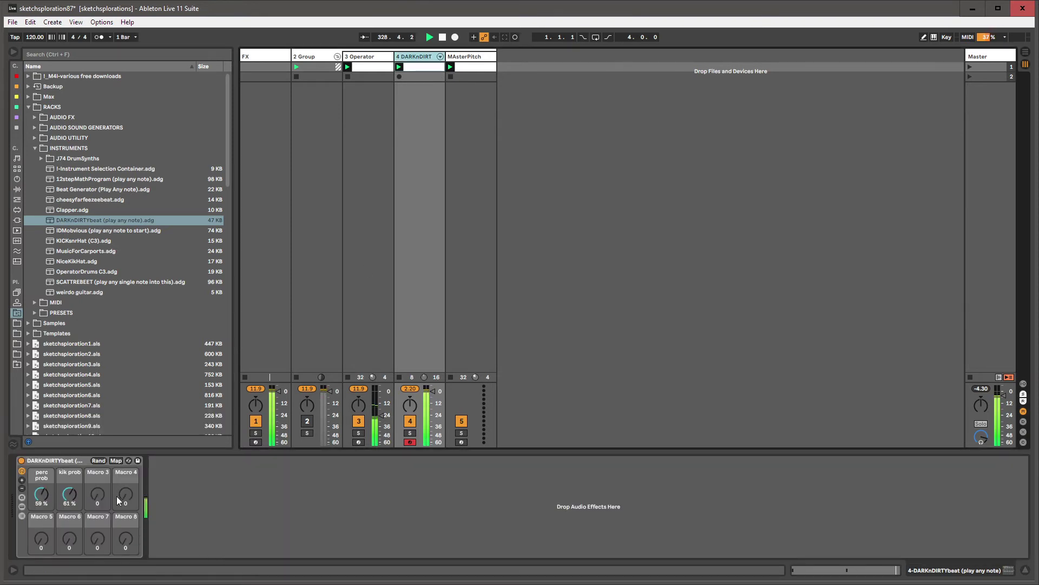
{"action": "left_click_drag", "start_coordinate": [70, 493], "coordinate": [69, 530]}
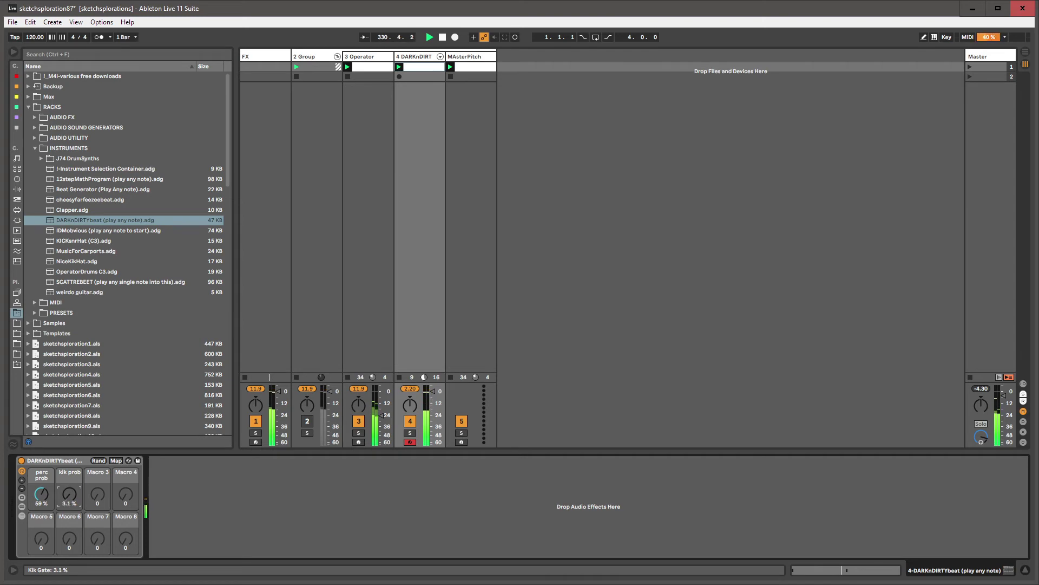
{"action": "left_click_drag", "start_coordinate": [69, 493], "coordinate": [41, 557]}
{"action": "left_click_drag", "start_coordinate": [69, 494], "coordinate": [70, 501]}
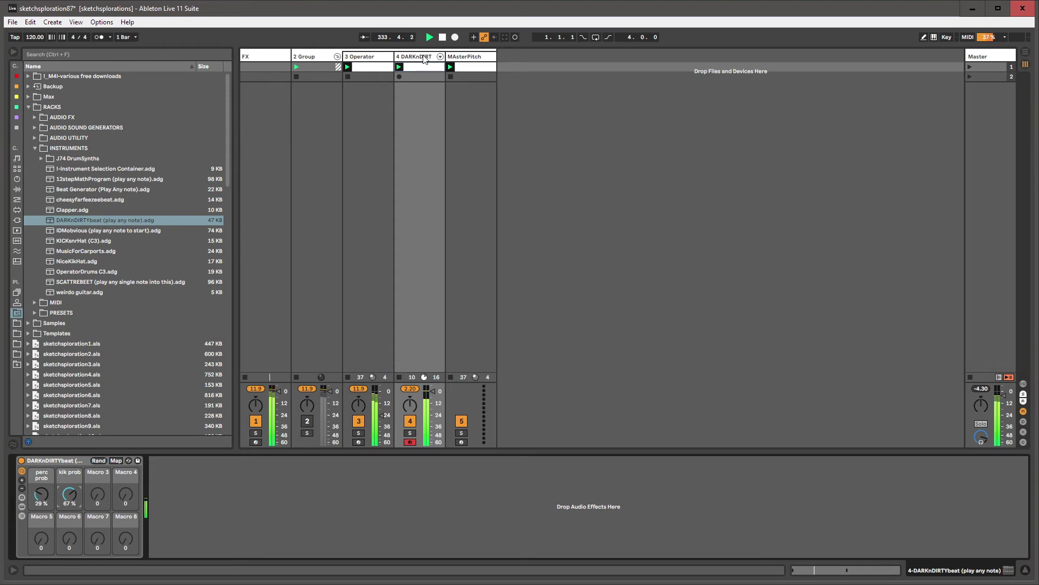
- Copy the Operator track's HybridReverb rack to the DARKnDIRTYbeat track, with D<W at 41, impulse decay at 132 ms and impulse size at 500 %
{"action": "left_click", "coordinate": [368, 57]}
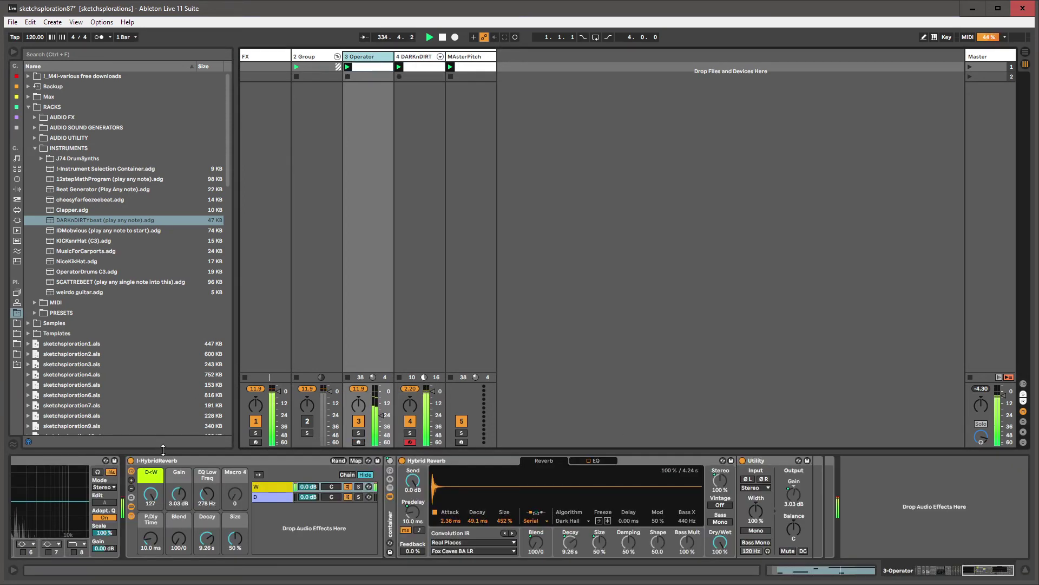
{"action": "left_click", "coordinate": [419, 56]}
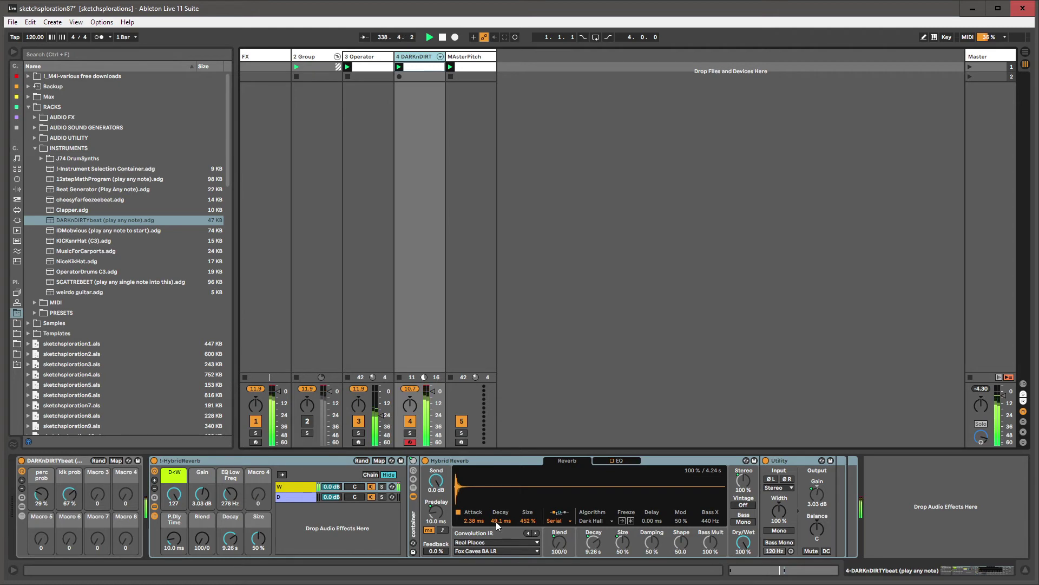
{"action": "left_click_drag", "start_coordinate": [497, 523], "coordinate": [497, 539]}
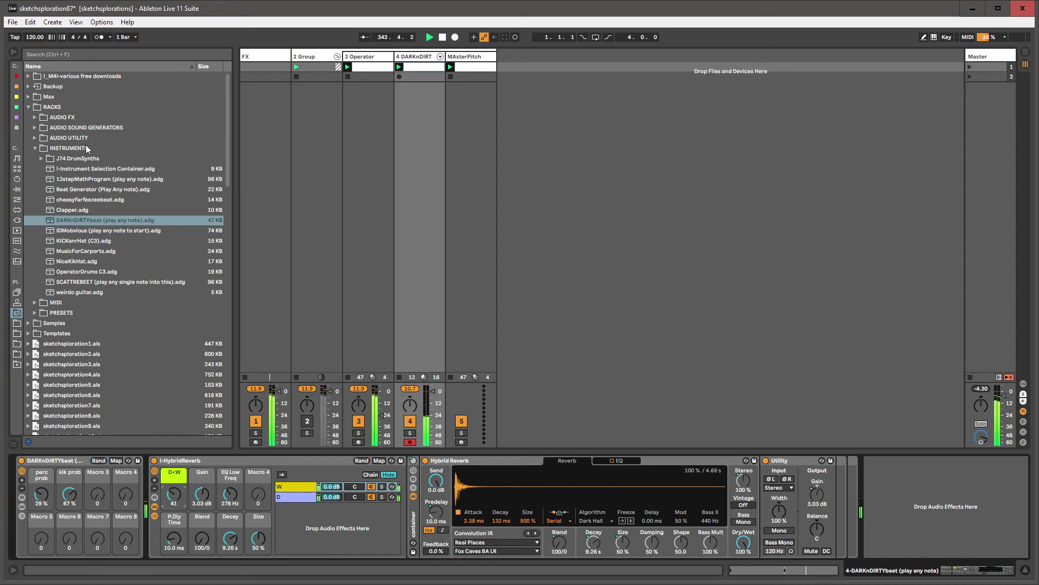
- Load the NODES v1_0 device from the M4L various free downloads folder onto the DARKnDIRTYbeat track
{"action": "left_click", "coordinate": [35, 107]}
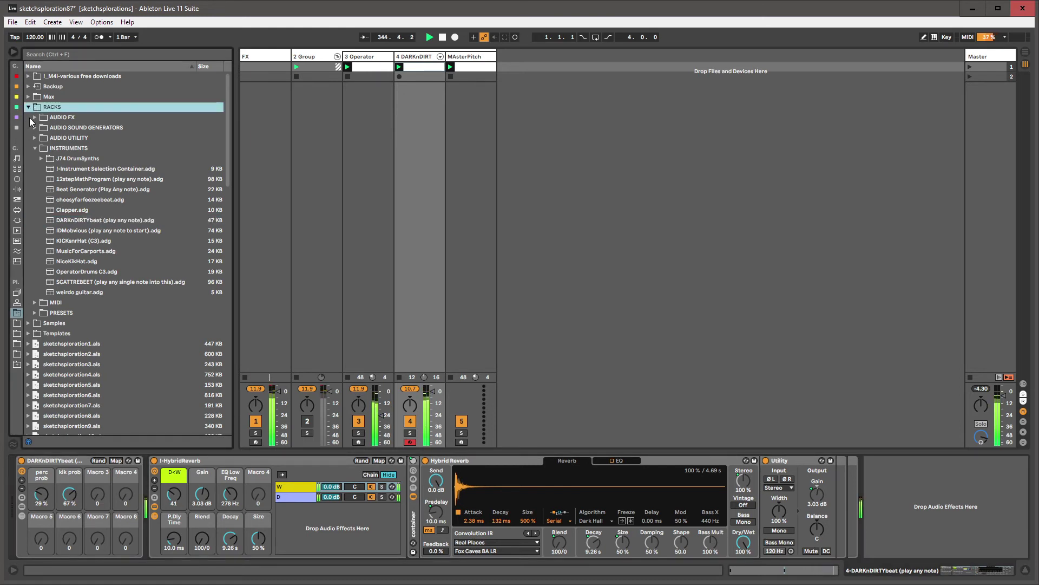
{"action": "left_click", "coordinate": [28, 107]}
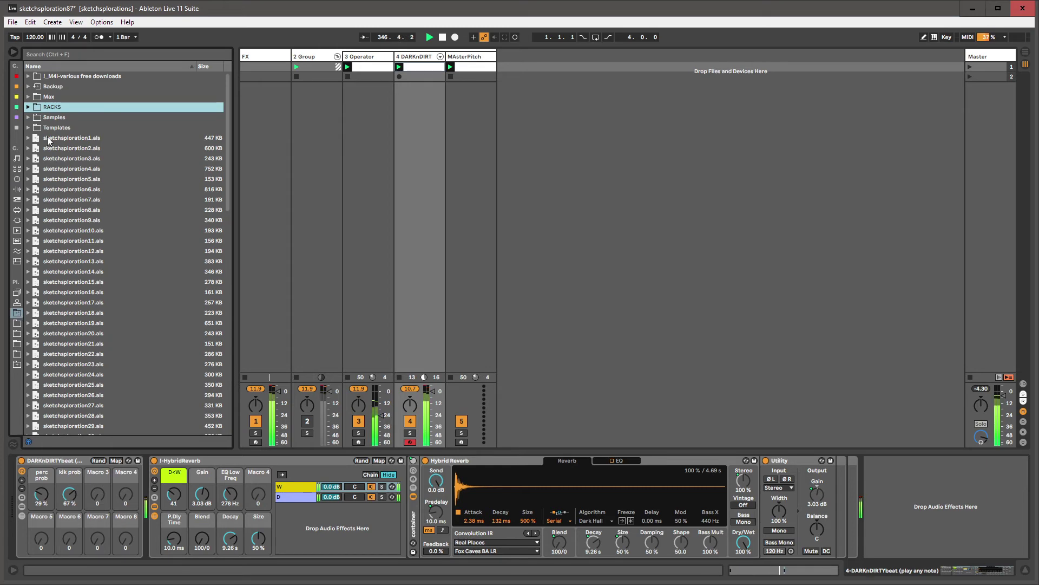
{"action": "left_click", "coordinate": [28, 76]}
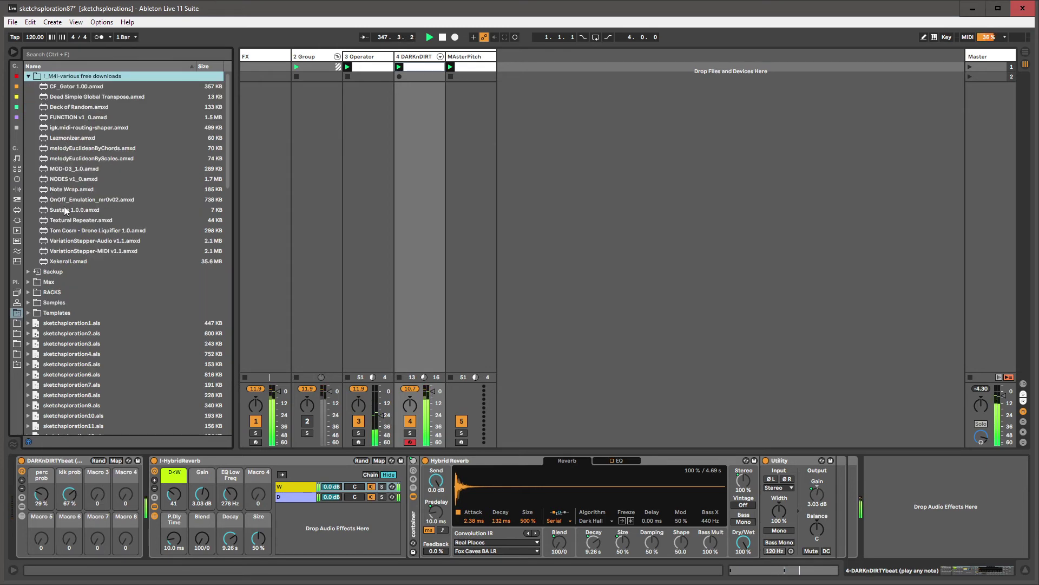
{"action": "left_click", "coordinate": [67, 169]}
{"action": "left_click", "coordinate": [67, 178]}
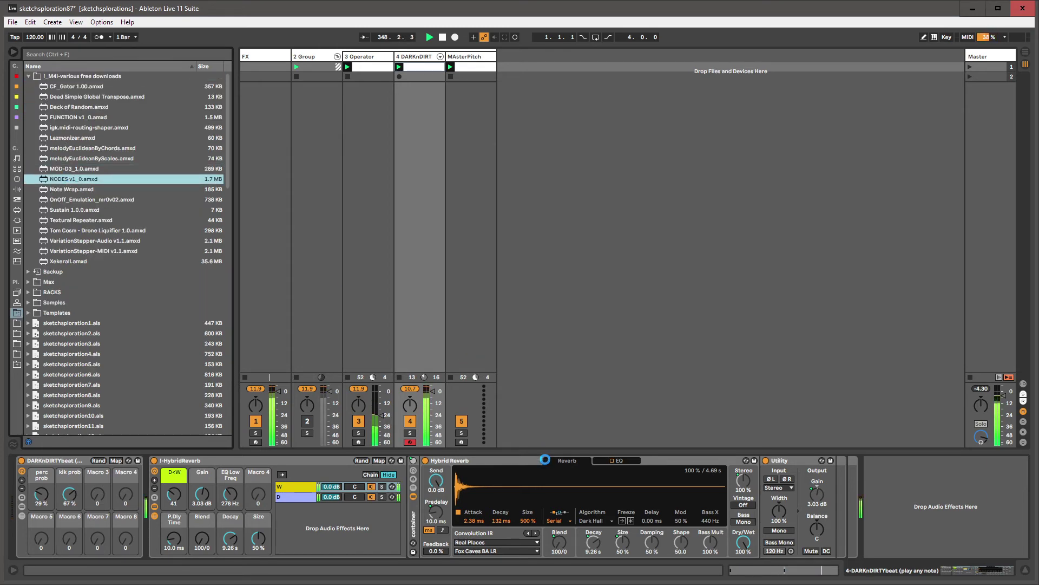
{"action": "double_click", "coordinate": [67, 178]}
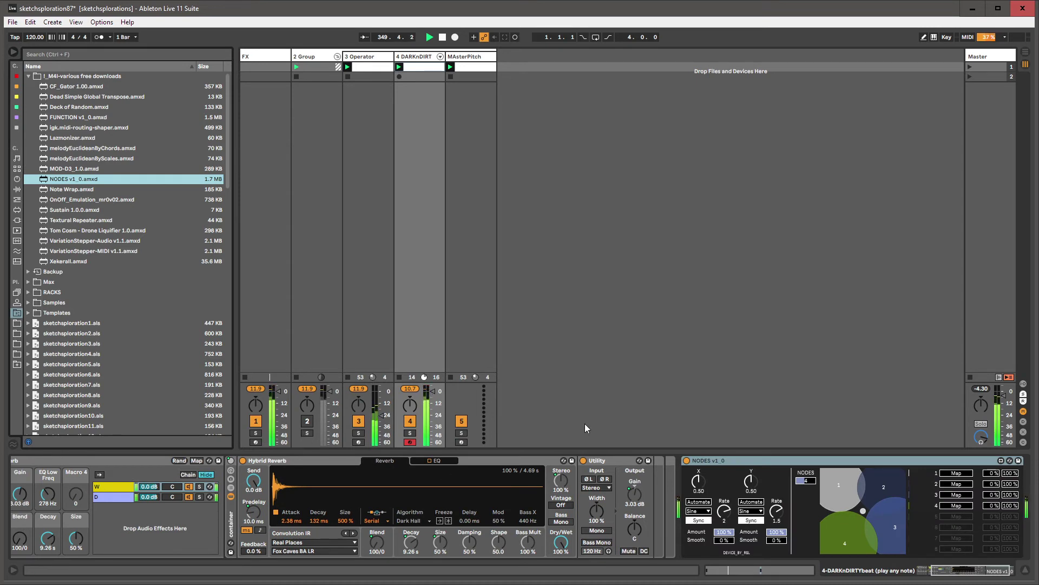
- Hide the HybridReverb rack's inner devices and set its predelay to 7.16 ms, blend to 93/7 and decay to 907 ms
{"action": "scroll", "coordinate": [359, 487], "scroll_direction": "left", "scroll_amount": 3}
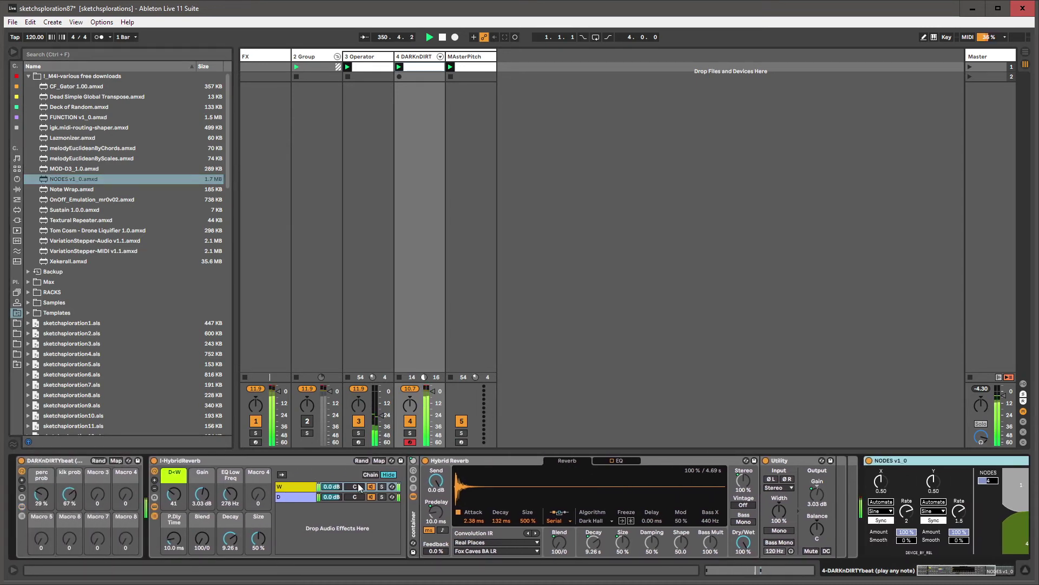
{"action": "left_click_drag", "start_coordinate": [224, 544], "coordinate": [223, 534]}
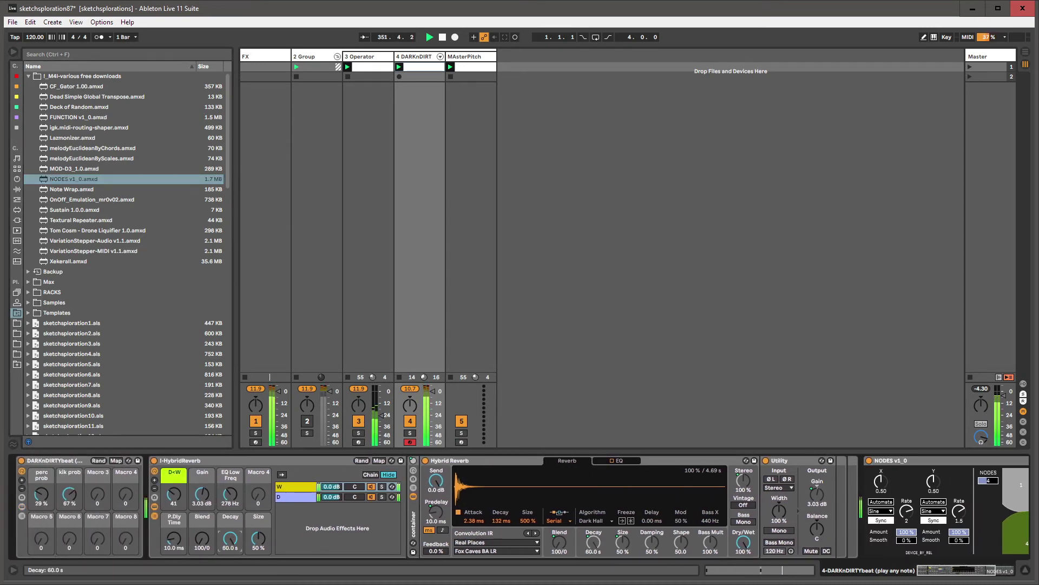
{"action": "left_click", "coordinate": [155, 516]}
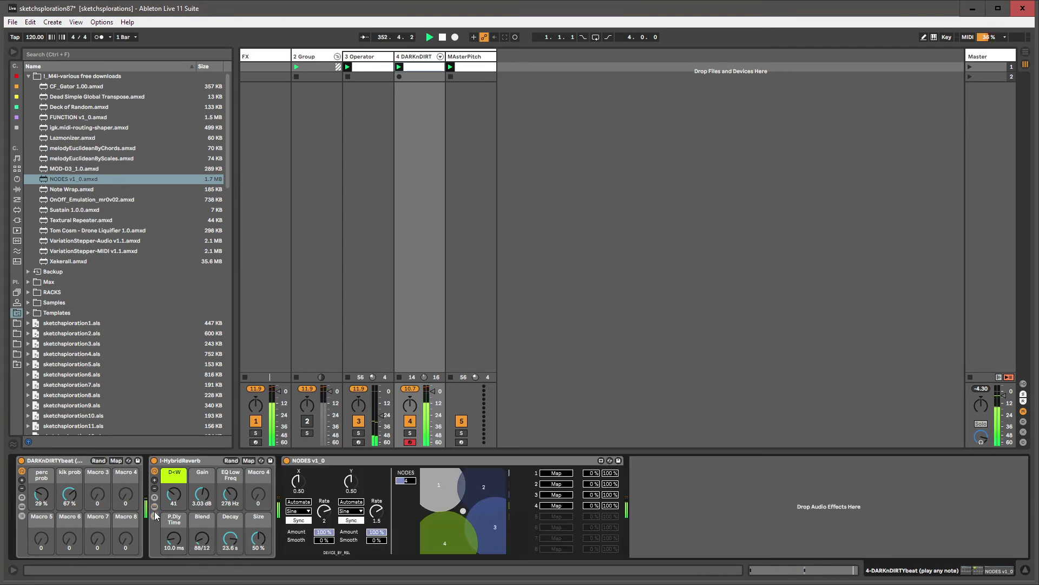
{"action": "left_click_drag", "start_coordinate": [202, 539], "coordinate": [230, 546]}
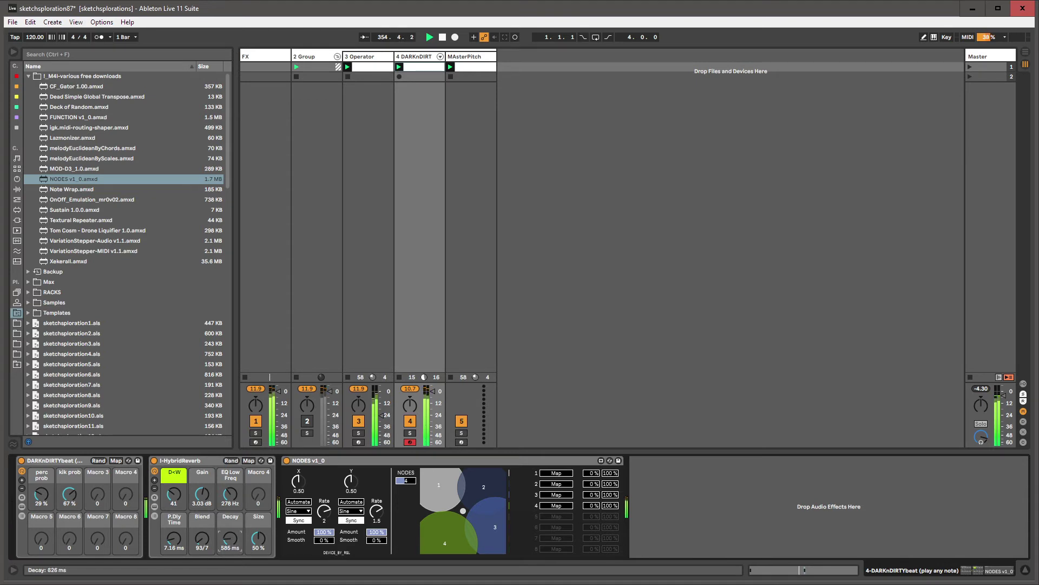
{"action": "left_click", "coordinate": [510, 460]}
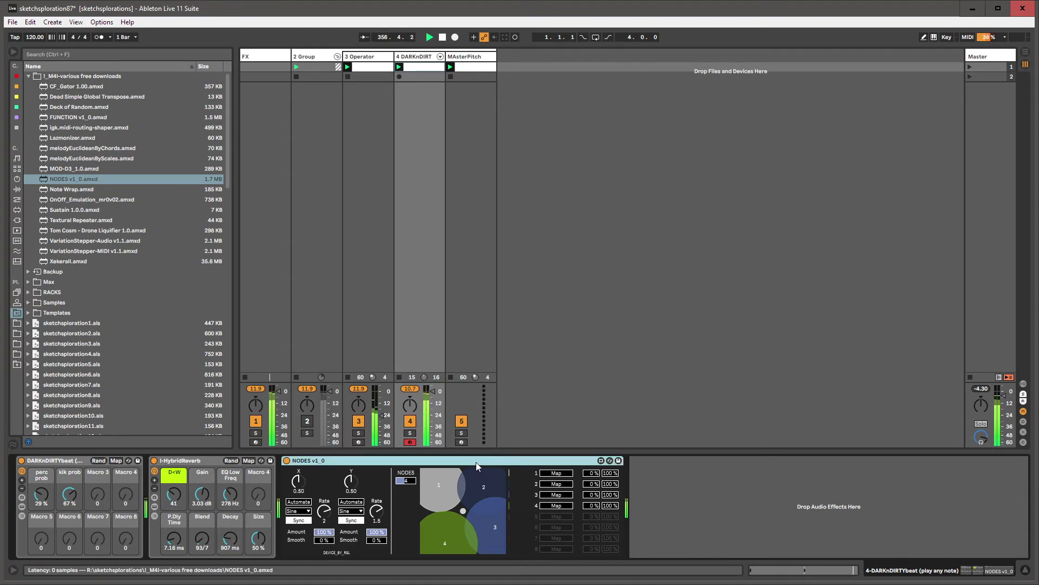
{"action": "left_click", "coordinate": [360, 57]}
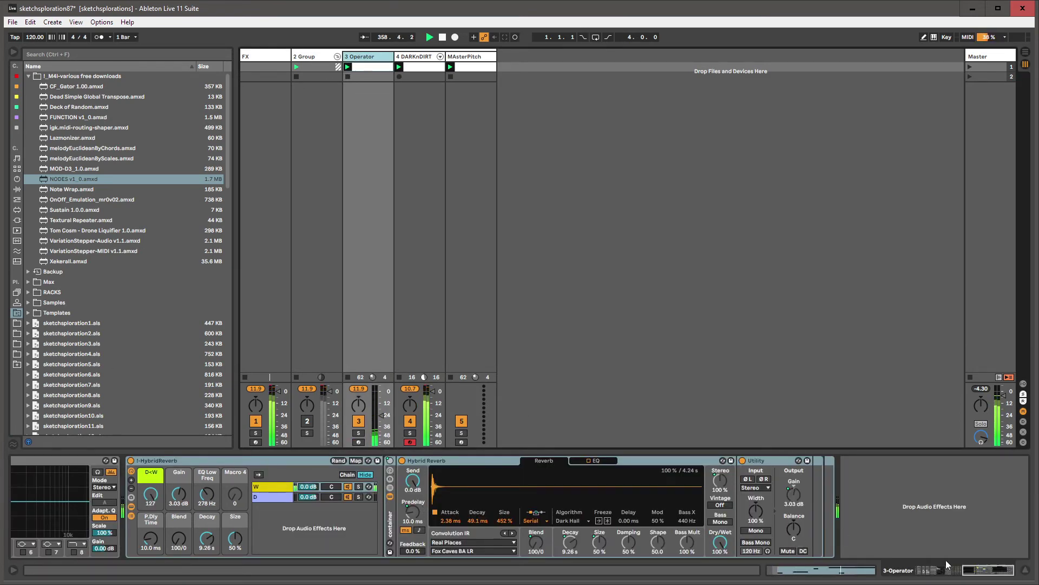
{"action": "left_click_drag", "start_coordinate": [977, 571], "coordinate": [969, 575]}
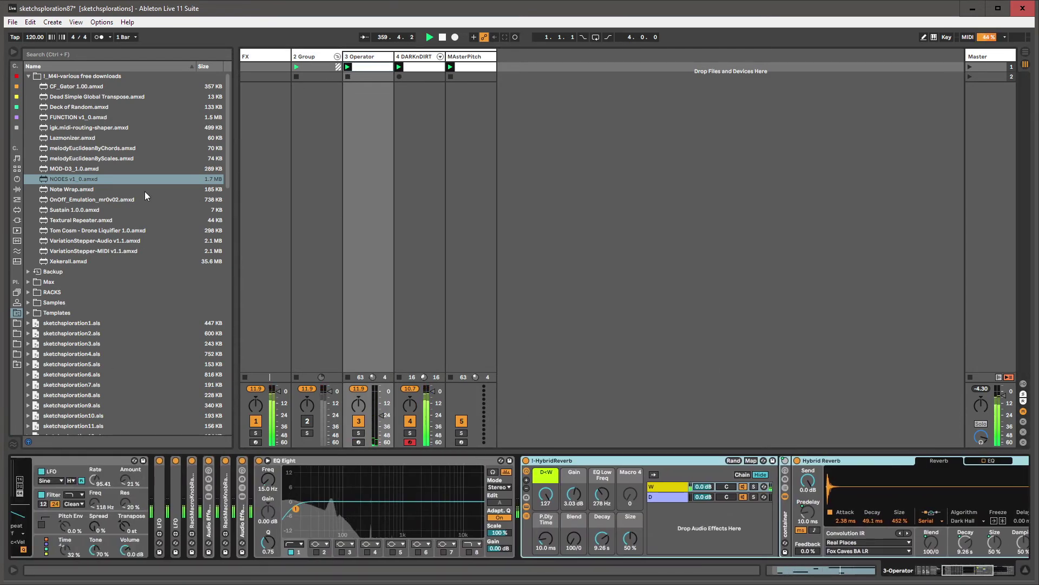
{"action": "left_click", "coordinate": [77, 119]}
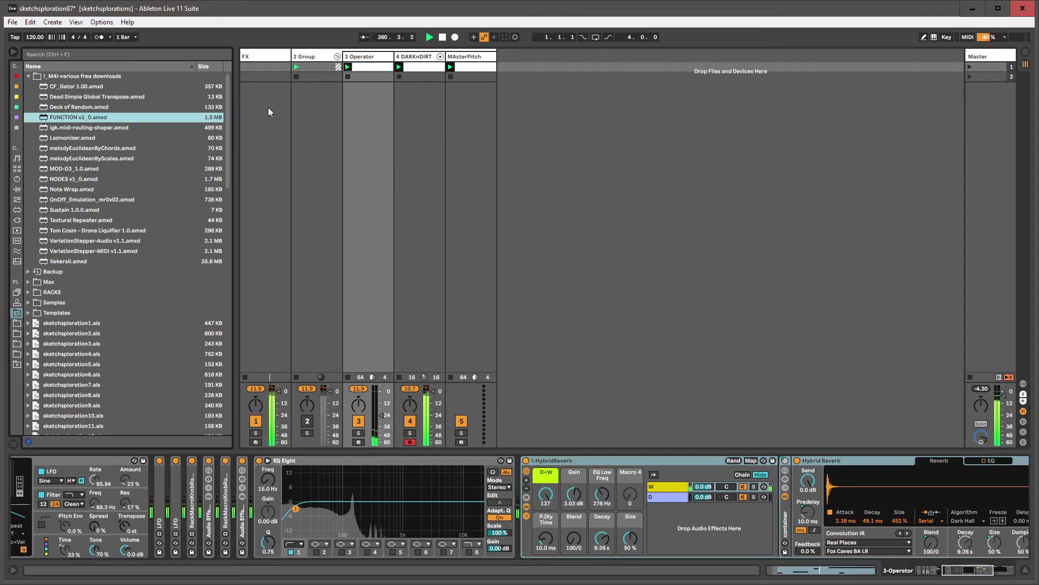
{"action": "left_click", "coordinate": [464, 60]}
{"action": "left_click", "coordinate": [419, 58]}
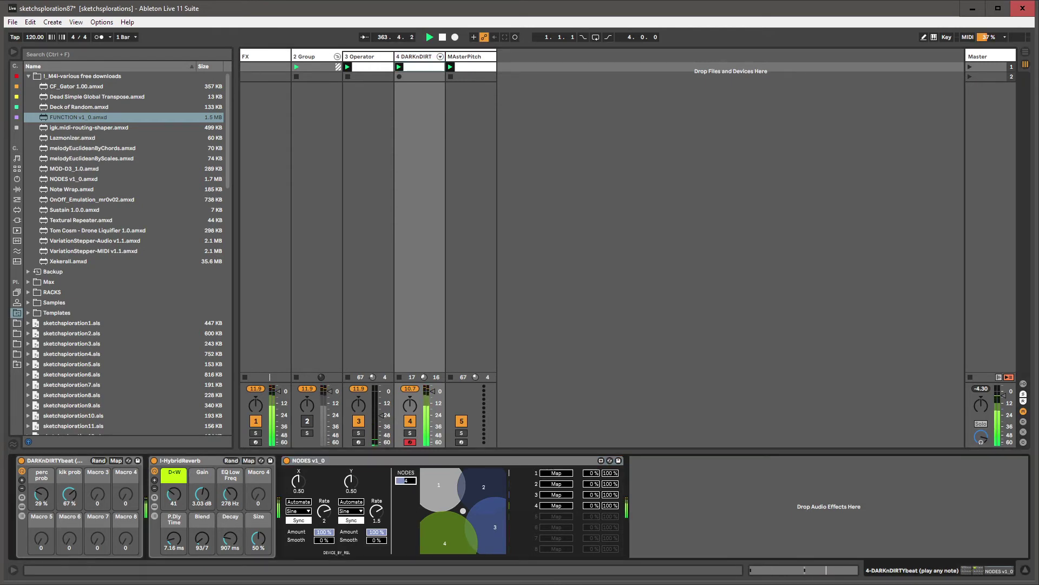
- Move the NODES point across the node circles to X 0.74, Y 0.22, inside node 2
{"action": "left_click_drag", "start_coordinate": [406, 480], "coordinate": [441, 490]}
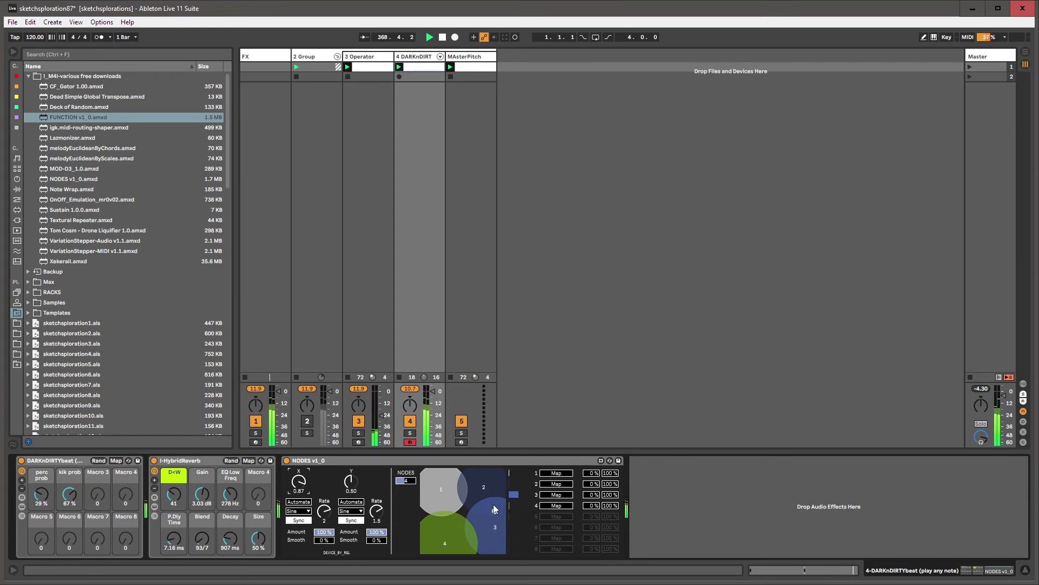
{"action": "left_click_drag", "start_coordinate": [495, 511], "coordinate": [471, 535]}
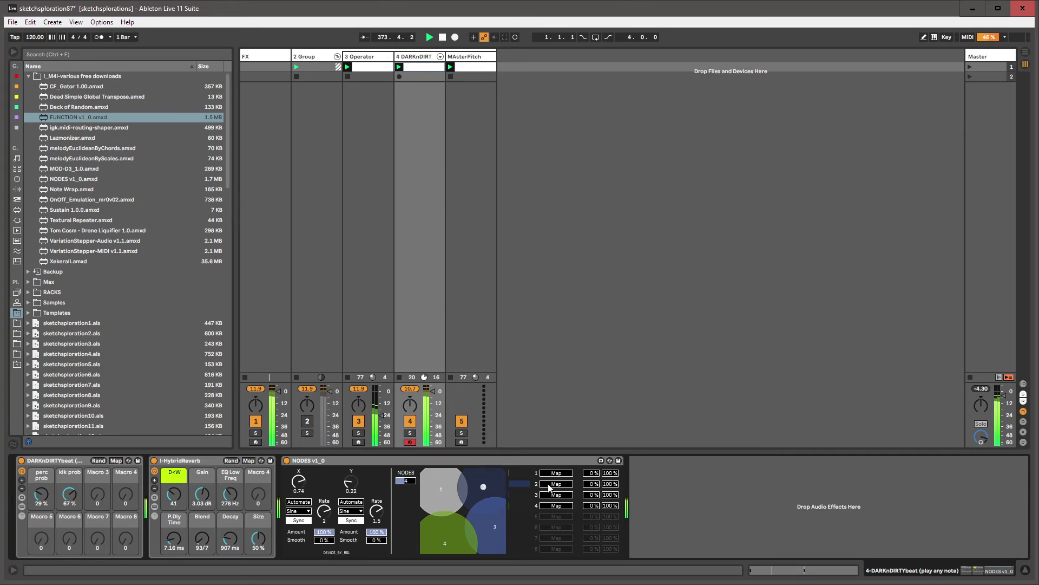
- Automate both the X and Y axes of NODES at a rate of 1, using the Random waveform for X
{"action": "left_click", "coordinate": [299, 502]}
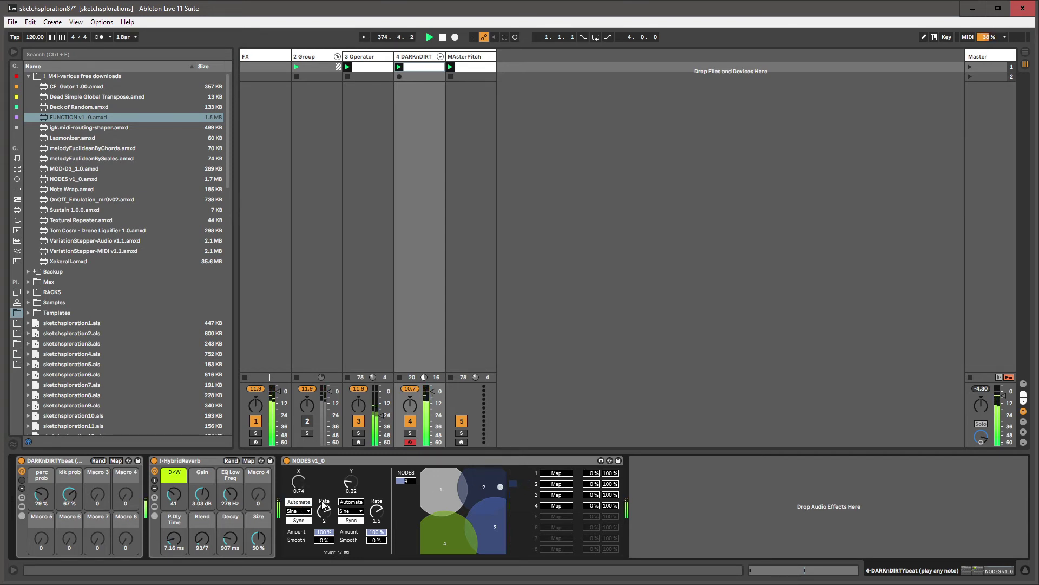
{"action": "left_click", "coordinate": [355, 503]}
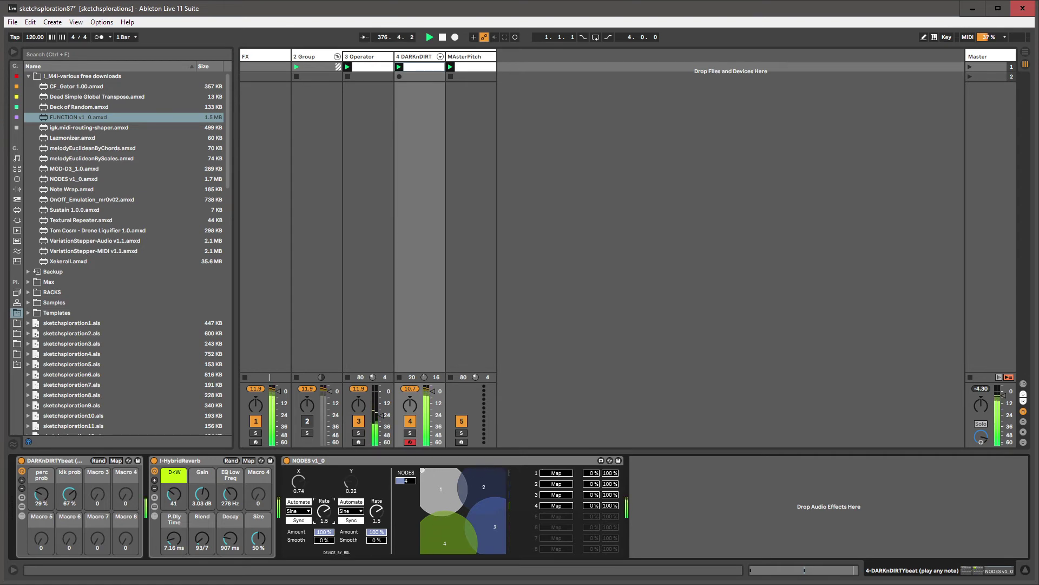
{"action": "left_click_drag", "start_coordinate": [376, 512], "coordinate": [376, 516]}
{"action": "left_click", "coordinate": [443, 491]}
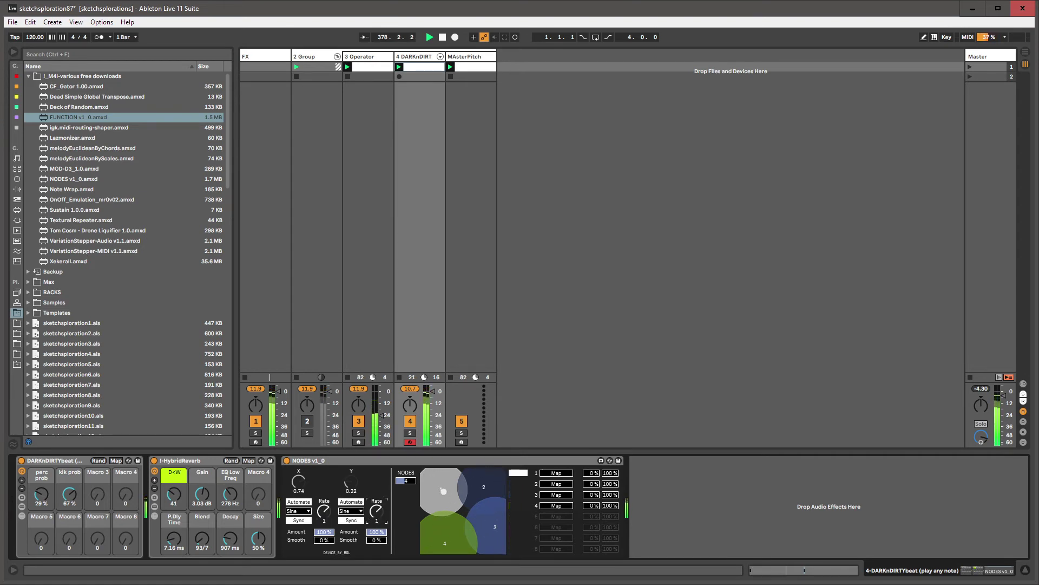
{"action": "left_click", "coordinate": [298, 511]}
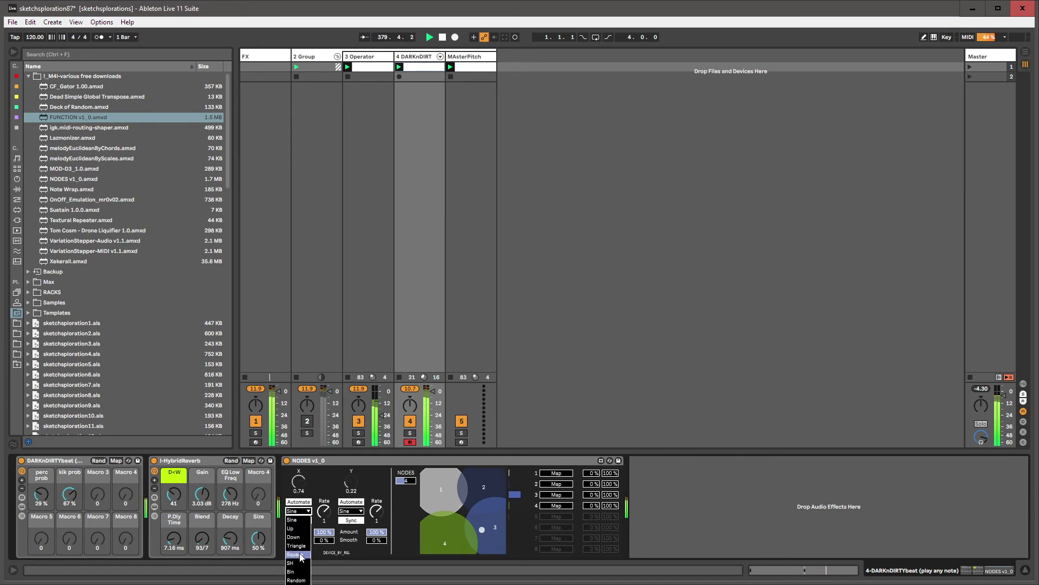
{"action": "left_click", "coordinate": [296, 580]}
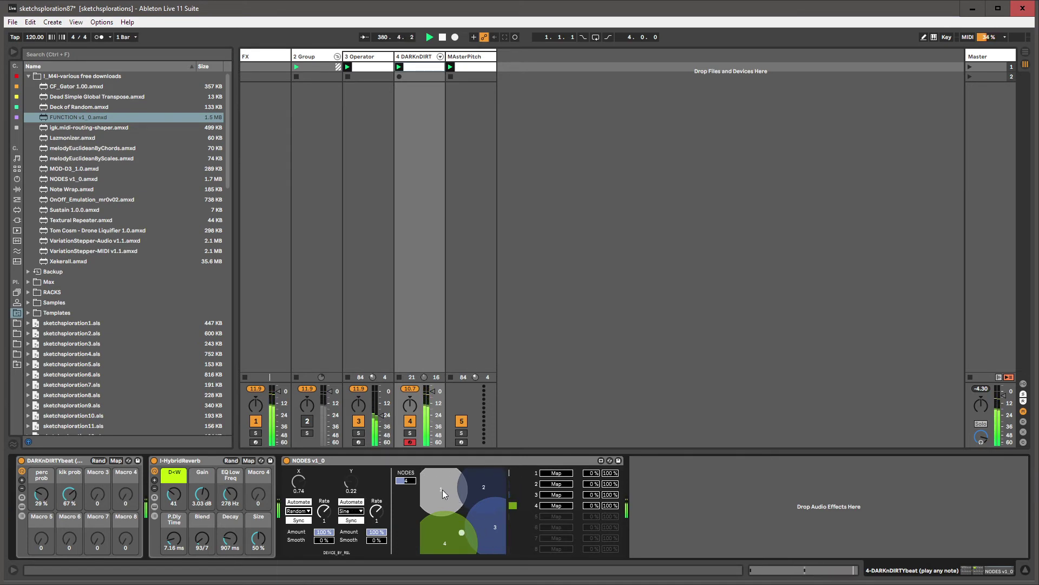
- Shift node 1 slightly and map it to the HybridReverb rack's Decay with a range of 9 % to 98 %
{"action": "left_click_drag", "start_coordinate": [442, 495], "coordinate": [443, 497]}
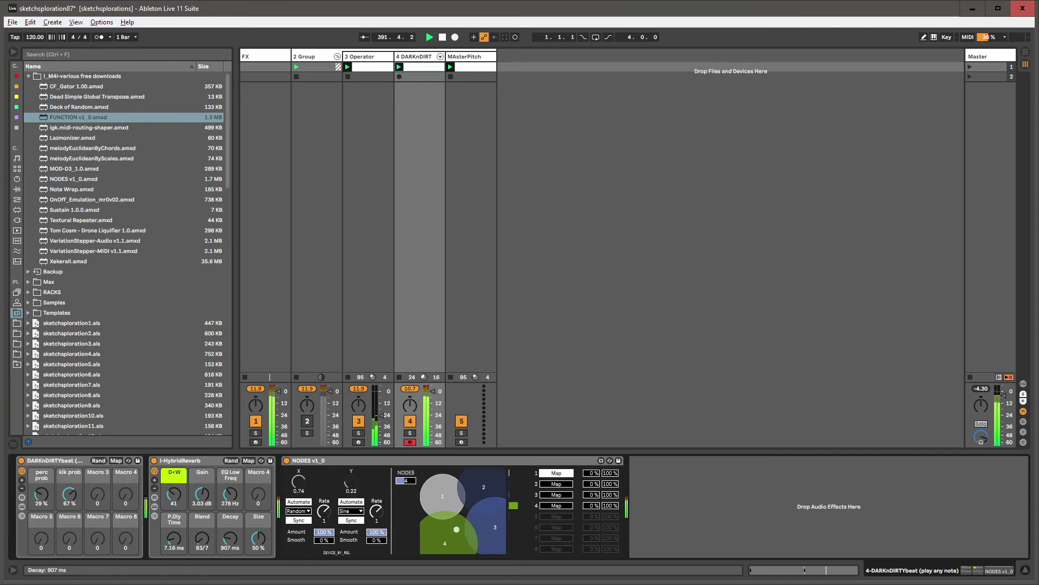
{"action": "left_click", "coordinate": [232, 537]}
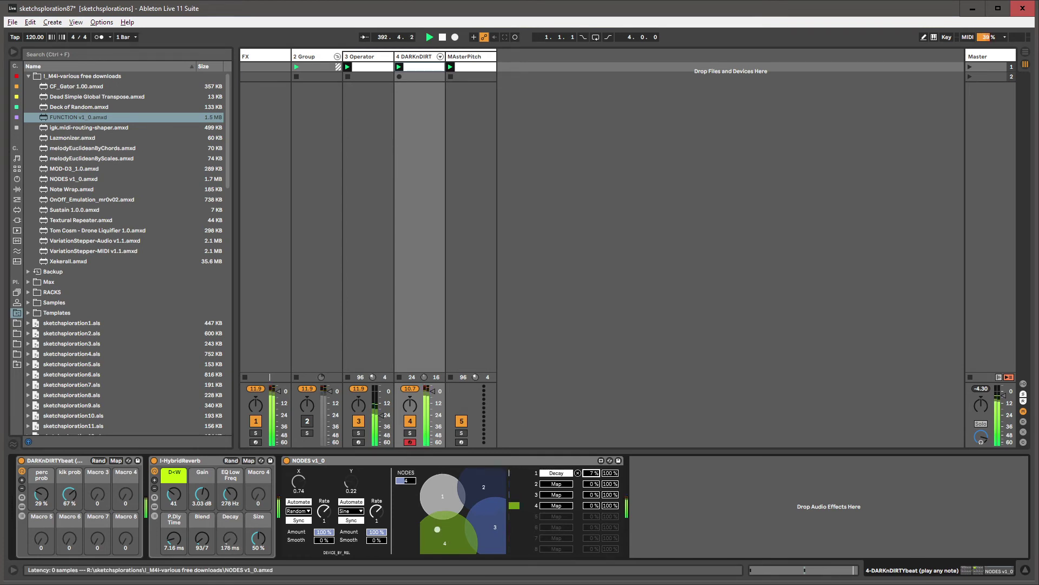
{"action": "left_click_drag", "start_coordinate": [589, 477], "coordinate": [606, 476]}
- Set the NODES Y automation to the Random waveform at a rate of 1/12 and the X rate to 5/16
{"action": "left_click", "coordinate": [348, 512]}
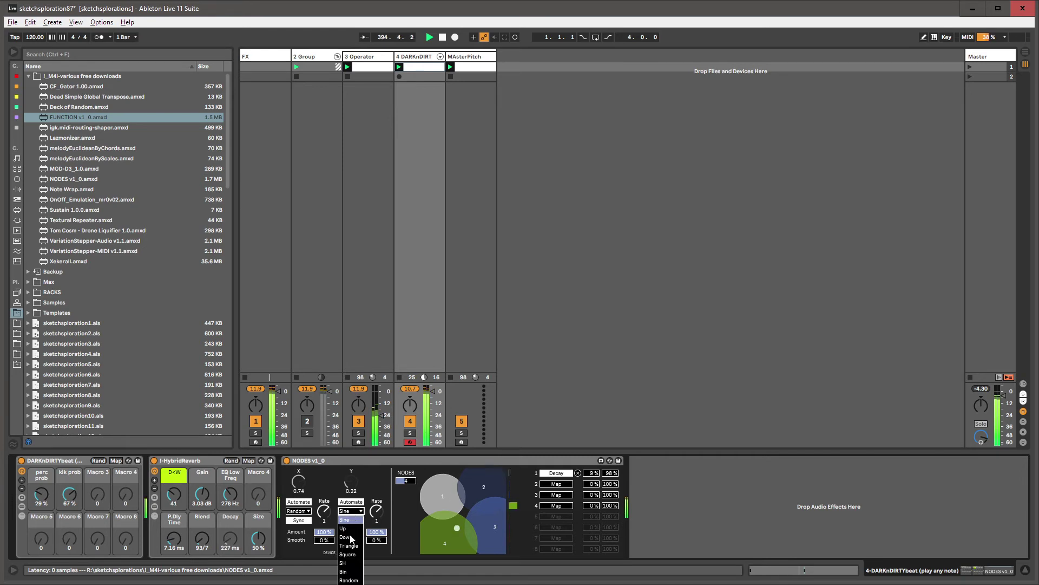
{"action": "left_click", "coordinate": [350, 561]}
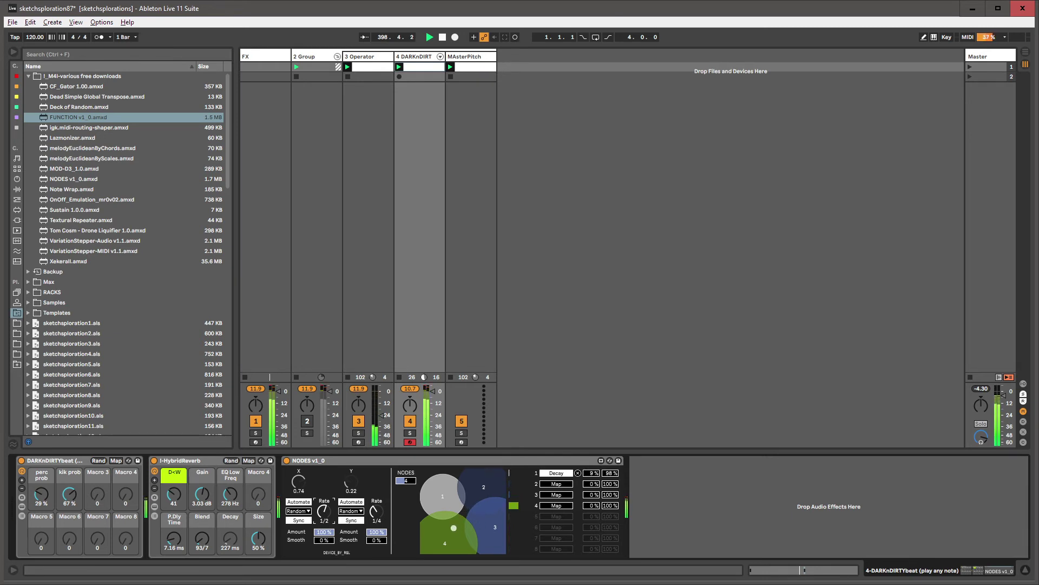
{"action": "left_click_drag", "start_coordinate": [329, 511], "coordinate": [378, 524]}
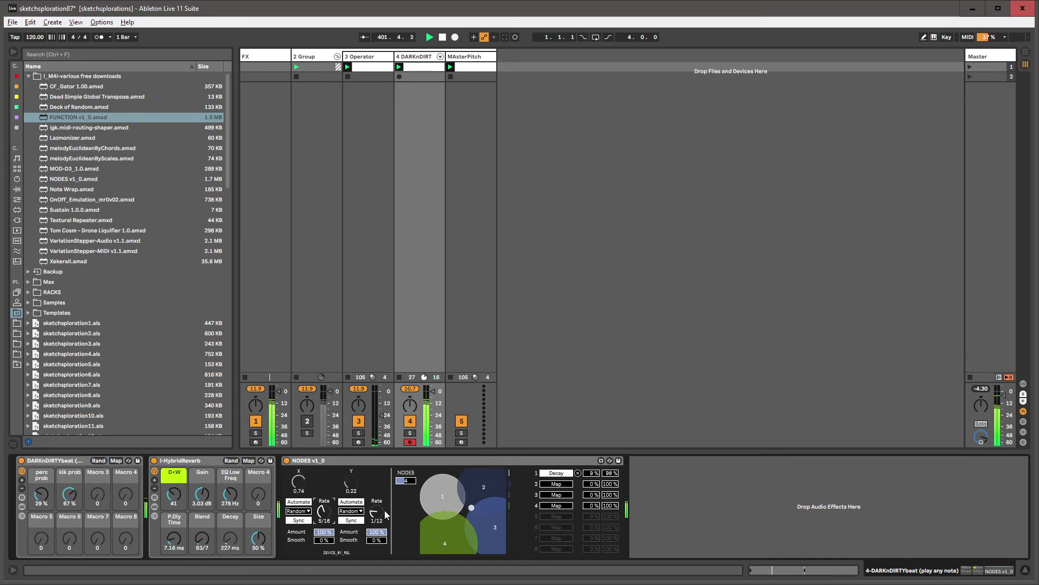
- Raise the Operator track's volume slightly
{"action": "left_click_drag", "start_coordinate": [381, 415], "coordinate": [382, 414]}
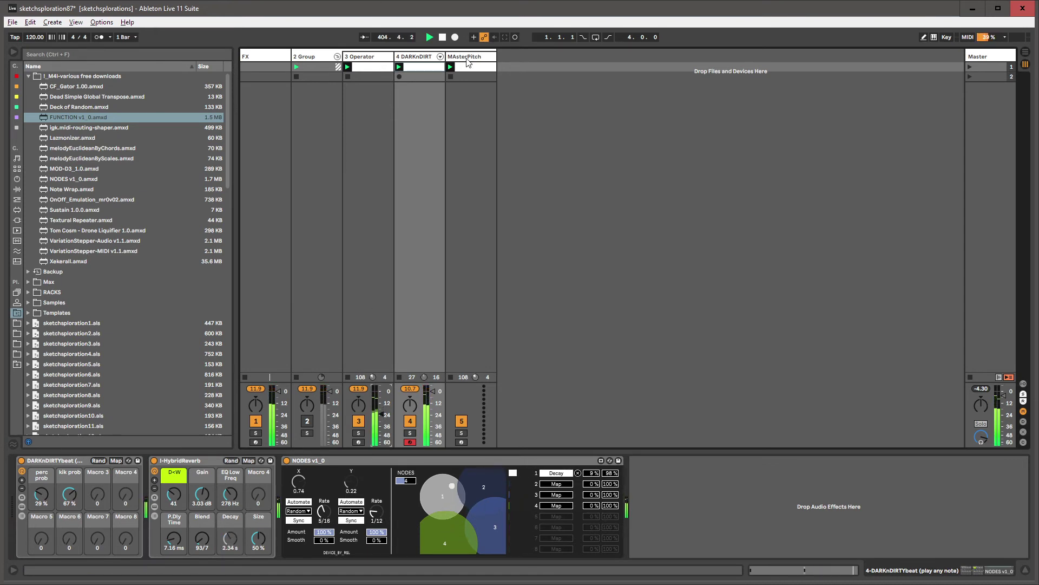
{"action": "key", "text": "Right"}
{"action": "left_click", "coordinate": [372, 57]}
{"action": "left_click", "coordinate": [314, 57]}
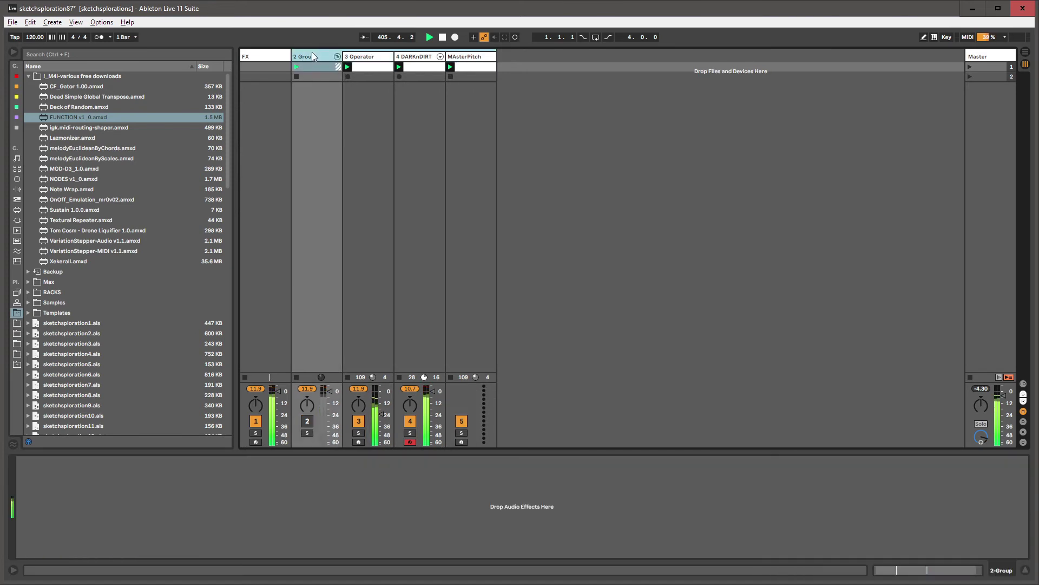
{"action": "left_click", "coordinate": [364, 56]}
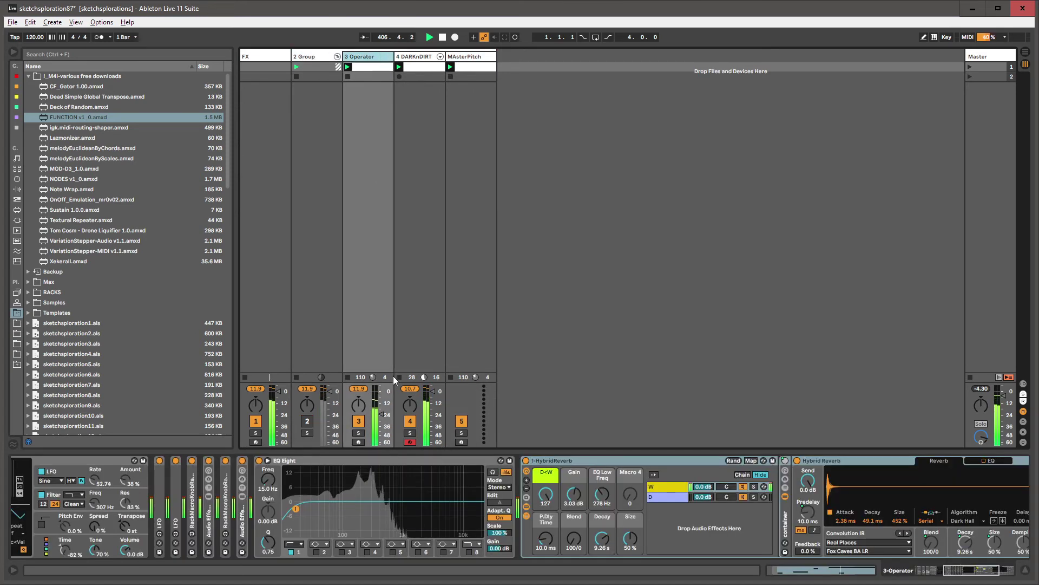
- Map node 2 of NODES to the HybridReverb rack's D<>W macro and set the rack's P.Dly Time to 40.6 ms
{"action": "left_click", "coordinate": [421, 243]}
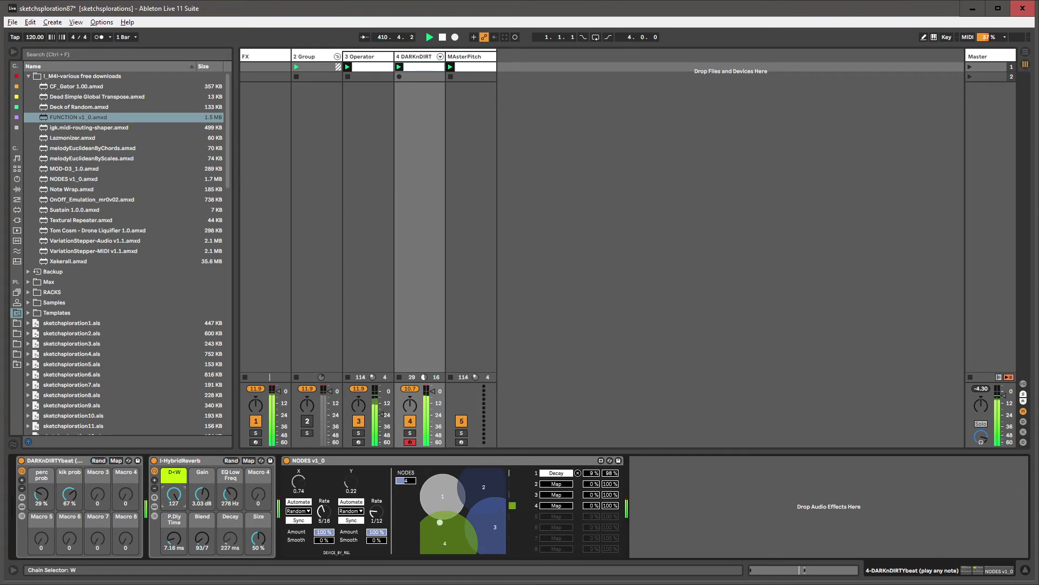
{"action": "left_click_drag", "start_coordinate": [180, 492], "coordinate": [180, 496]}
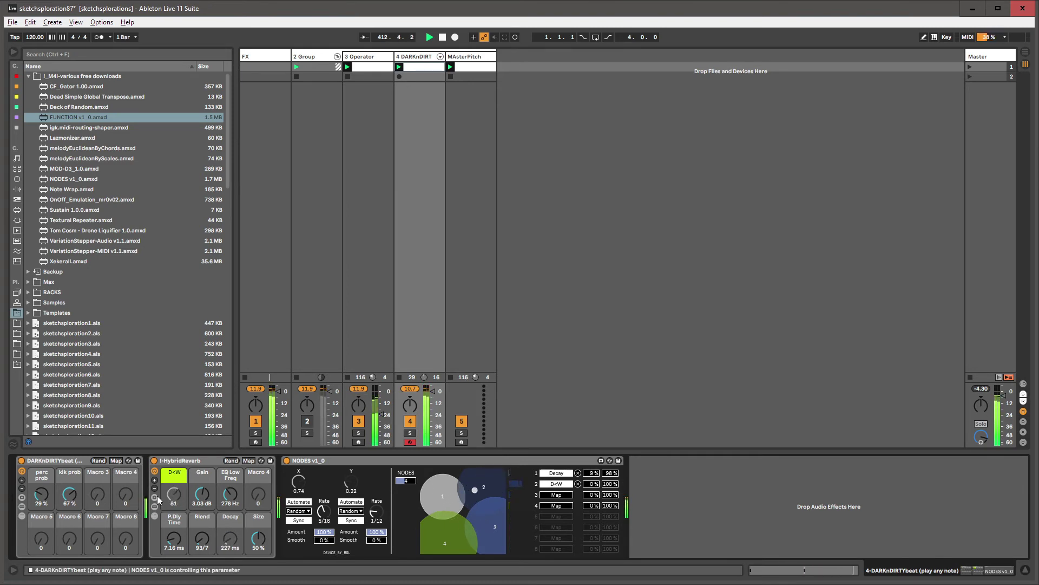
{"action": "mouse_move", "coordinate": [178, 548]}
{"action": "left_mouse_down"}
{"action": "mouse_move", "coordinate": [177, 511]}
{"action": "mouse_move", "coordinate": [178, 541]}
{"action": "left_mouse_up"}
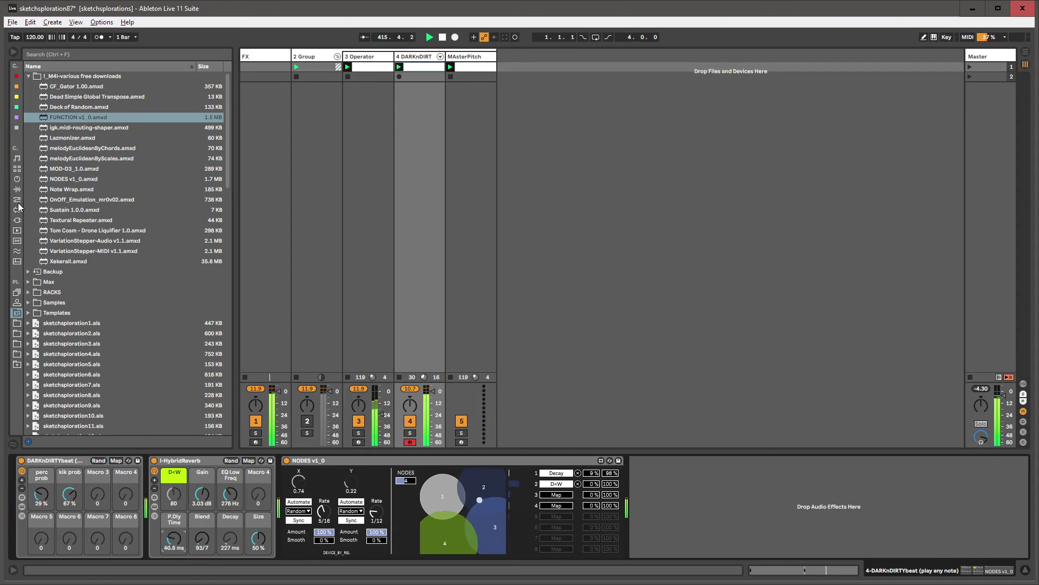
- Add an EQ Eight after NODES on the DARKnDIRTYbeat track and set its band 1 low cut to 20.6 Hz
{"action": "left_click", "coordinate": [717, 502]}
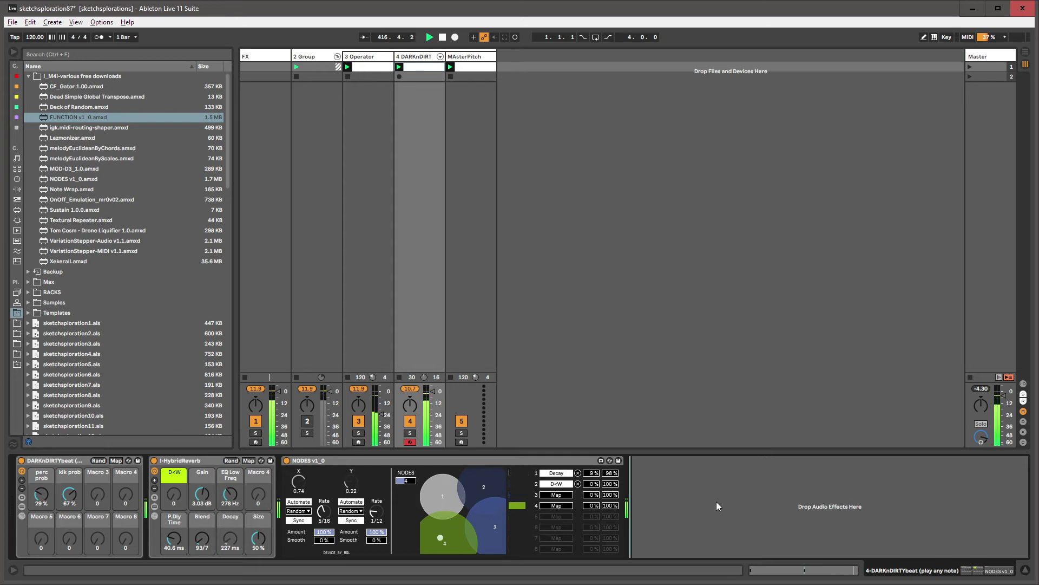
{"action": "key", "text": "ctrl+f"}
{"action": "type", "text": "eq eight"}
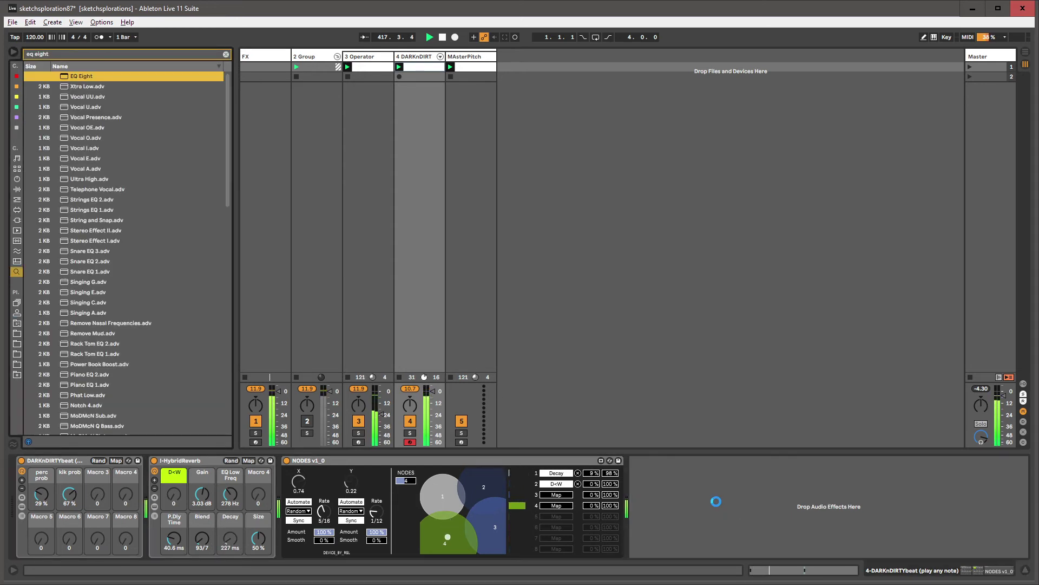
{"action": "key", "text": "Return"}
{"action": "left_click", "coordinate": [667, 551]}
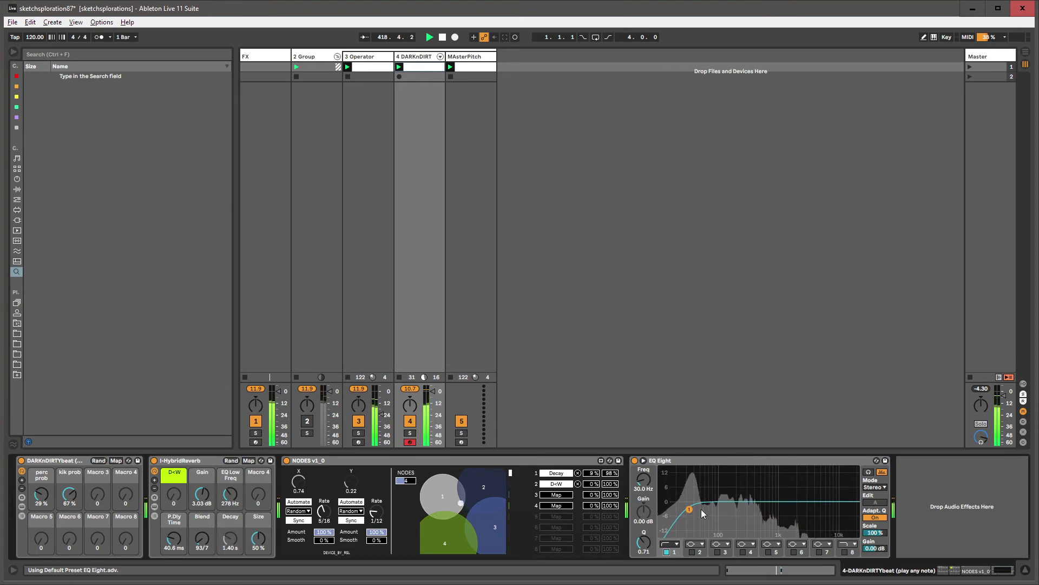
{"action": "left_click_drag", "start_coordinate": [684, 510], "coordinate": [680, 509]}
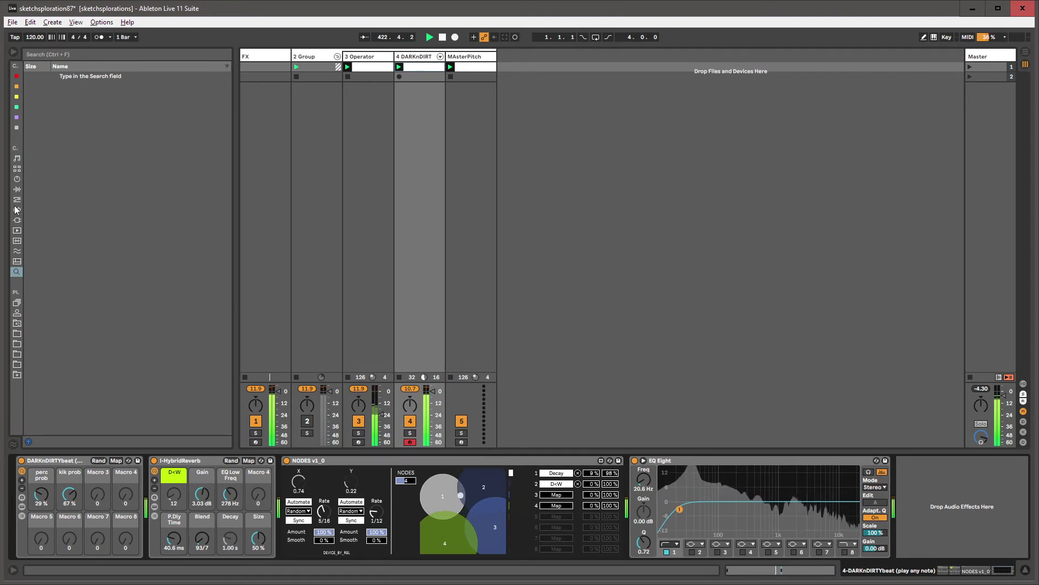
- Insert a new MIDI track after the MAsterPitch track
{"action": "left_click", "coordinate": [16, 313]}
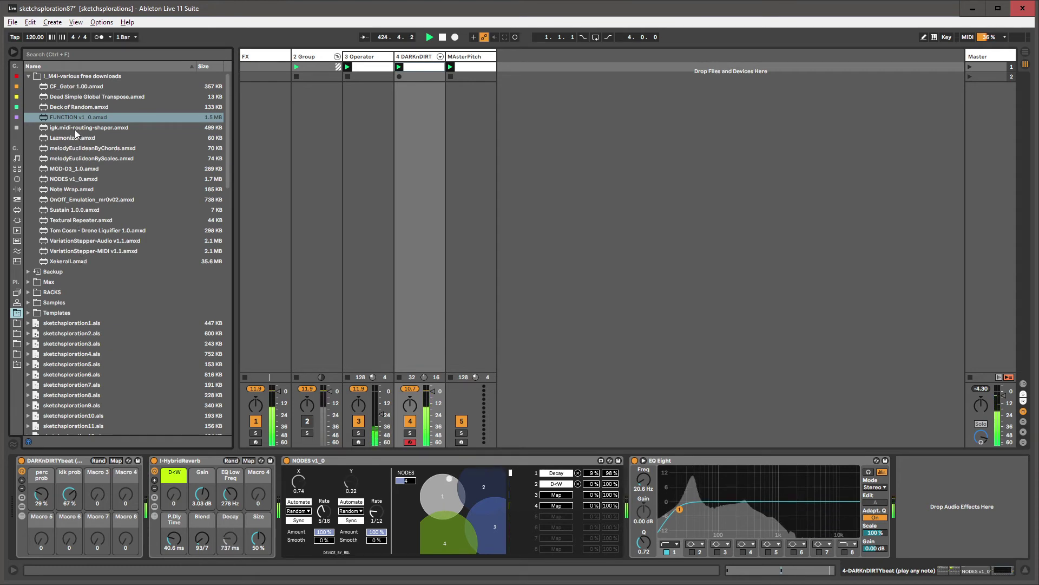
{"action": "left_click", "coordinate": [473, 57]}
{"action": "key", "text": "ctrl+shift+t"}
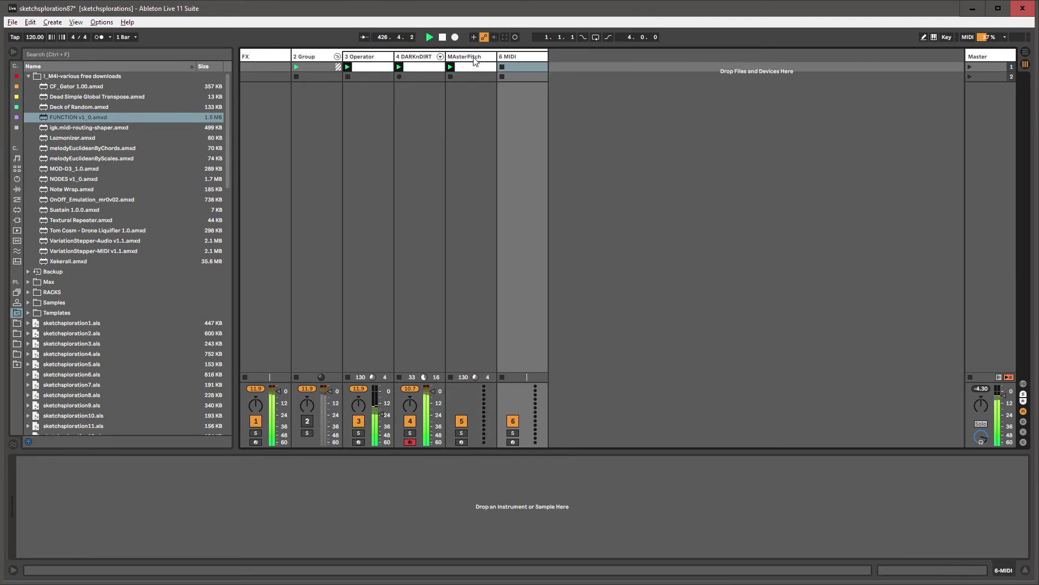
- Load igk.midi-routing-shaper after EQ Eight on the DARKnDIRTYbeat track and add a breakpoint on the falling part of its curve
{"action": "left_click", "coordinate": [417, 57]}
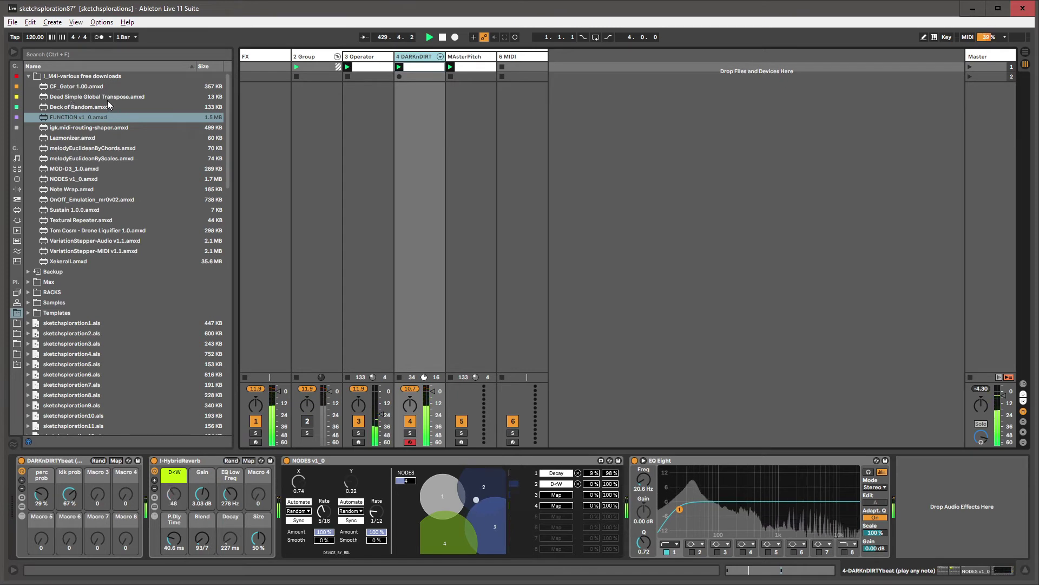
{"action": "left_click", "coordinate": [71, 96]}
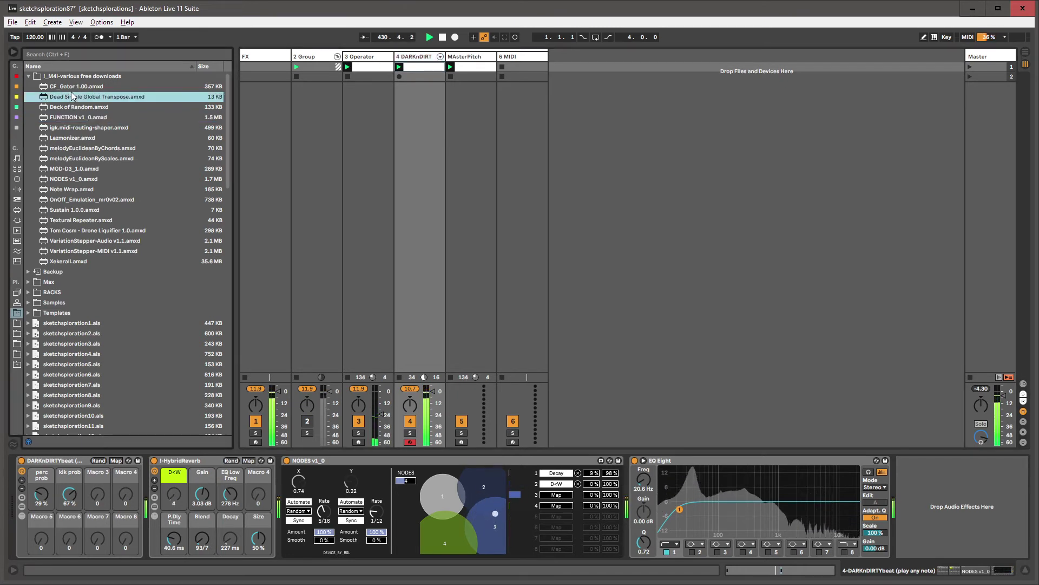
{"action": "key", "text": "Up"}
{"action": "left_click", "coordinate": [72, 128]}
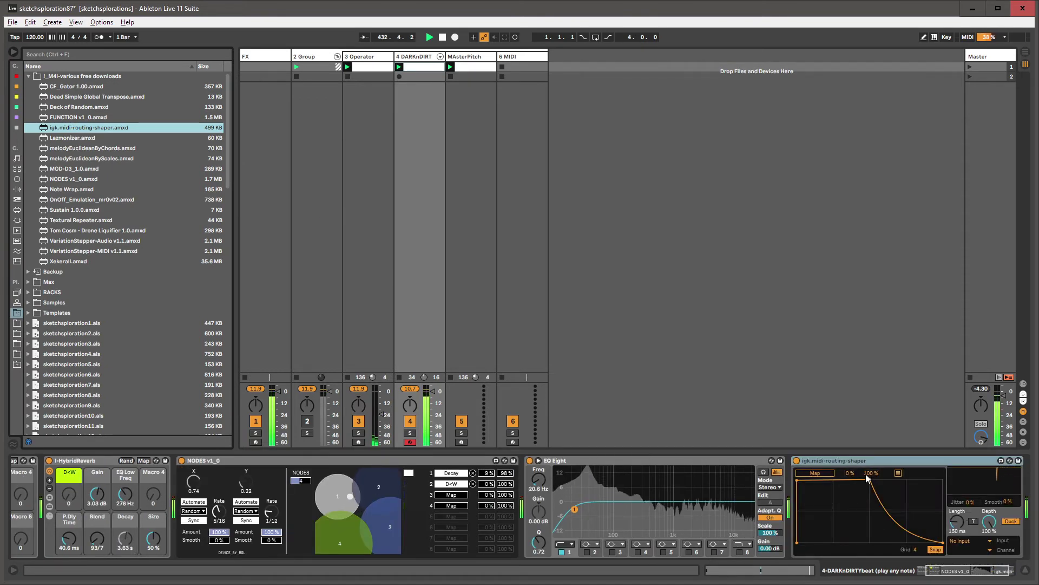
{"action": "left_click", "coordinate": [894, 507]}
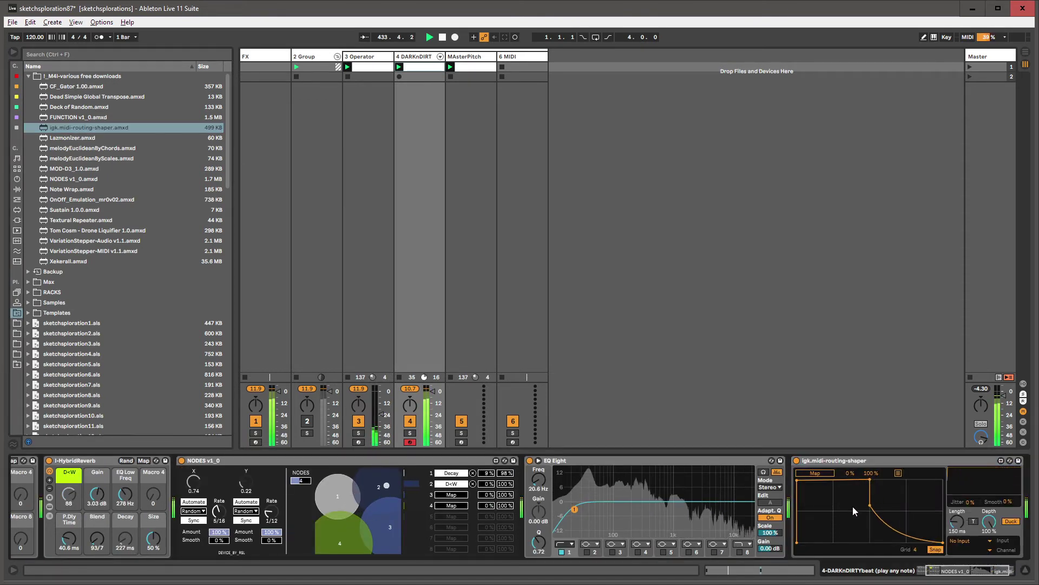
- Add sixteenth-length C3 notes at the start of bars 2 and 4 in the DARKnDIRTYbeat track's MIDI clip
{"action": "left_click", "coordinate": [967, 541]}
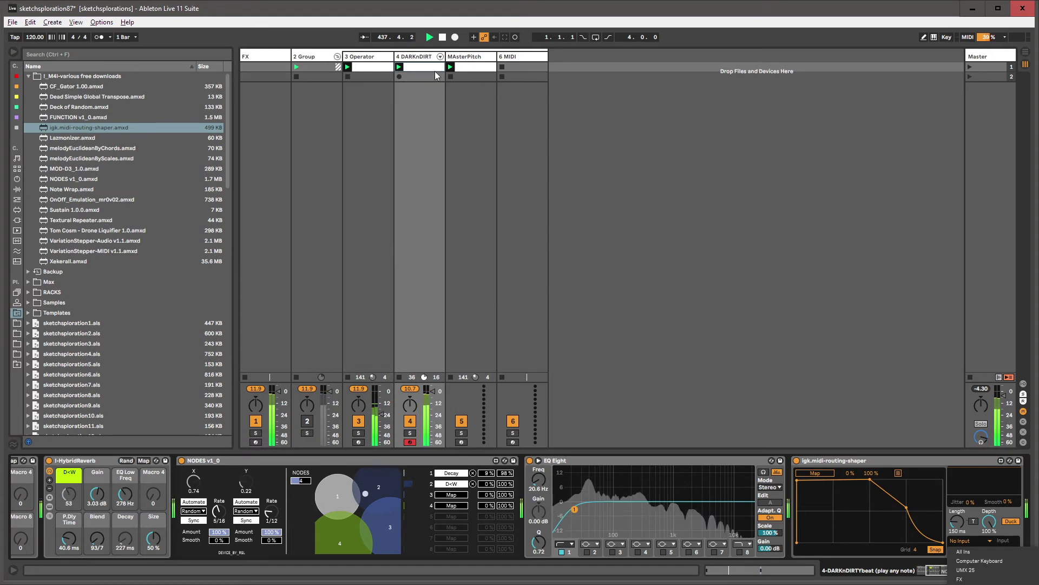
{"action": "left_click", "coordinate": [367, 430]}
{"action": "left_click", "coordinate": [412, 67]}
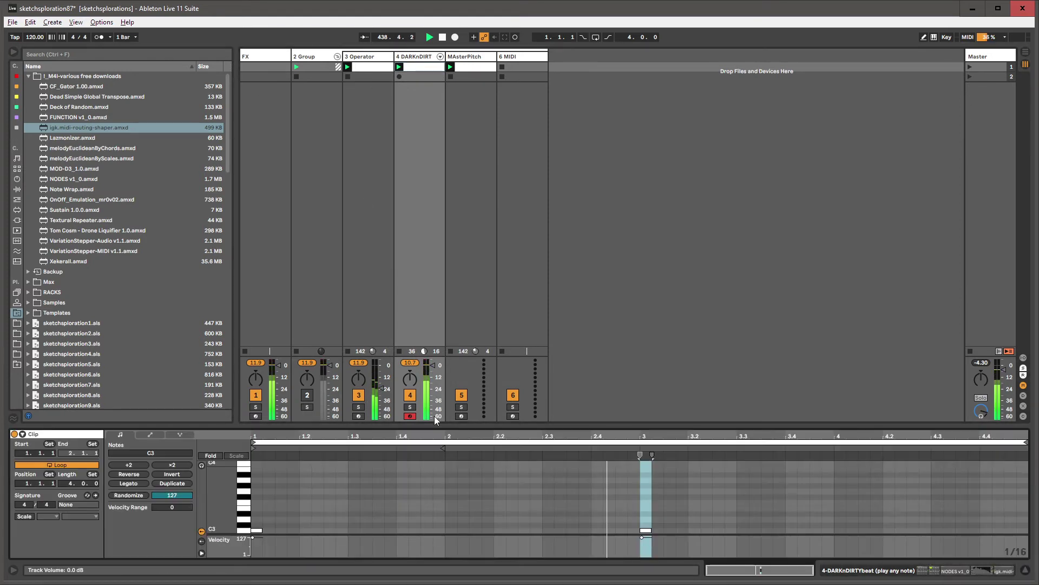
{"action": "double_click", "coordinate": [453, 530]}
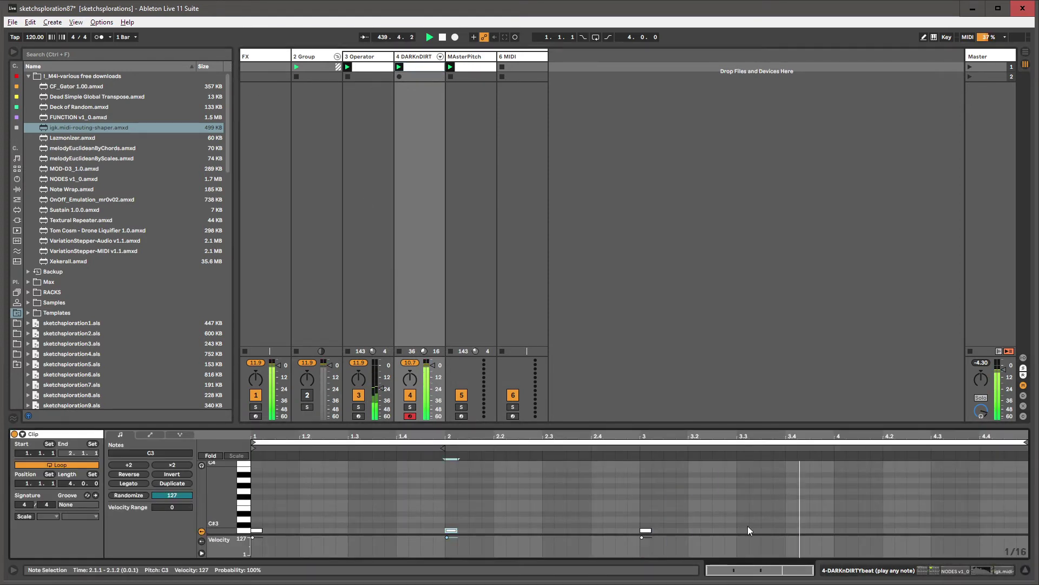
{"action": "double_click", "coordinate": [840, 530]}
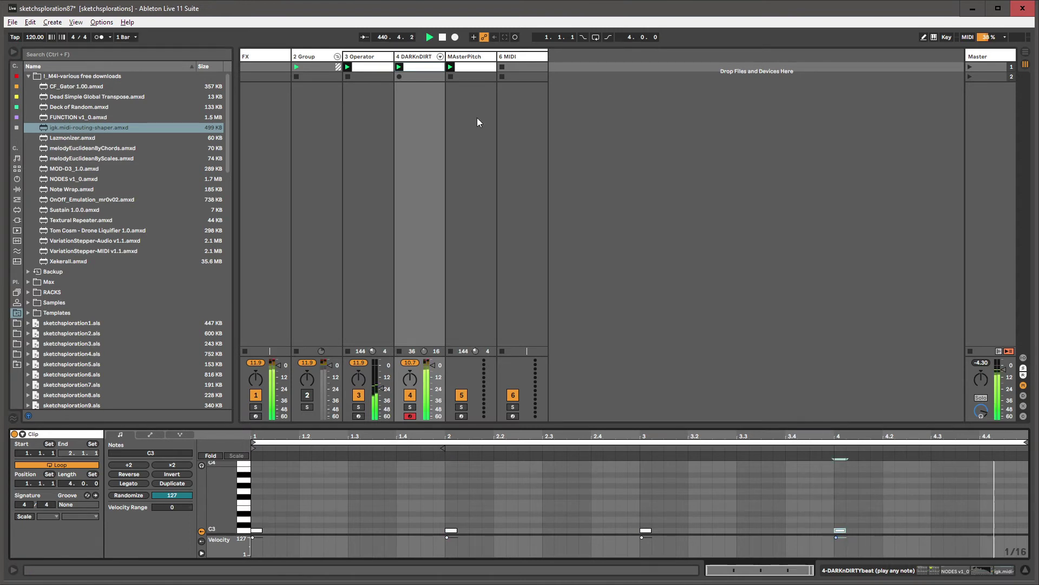
- Set the routing shaper's MIDI input to the 4-DARKnDIRTYbeat track with the Post FX channel
{"action": "left_click", "coordinate": [480, 65]}
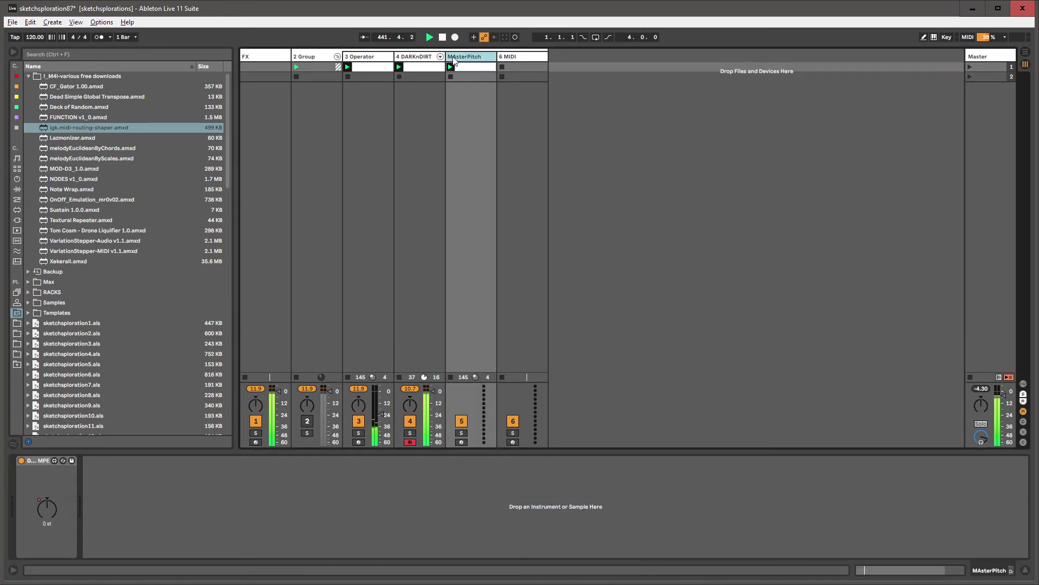
{"action": "left_click", "coordinate": [431, 57]}
{"action": "left_click", "coordinate": [964, 540]}
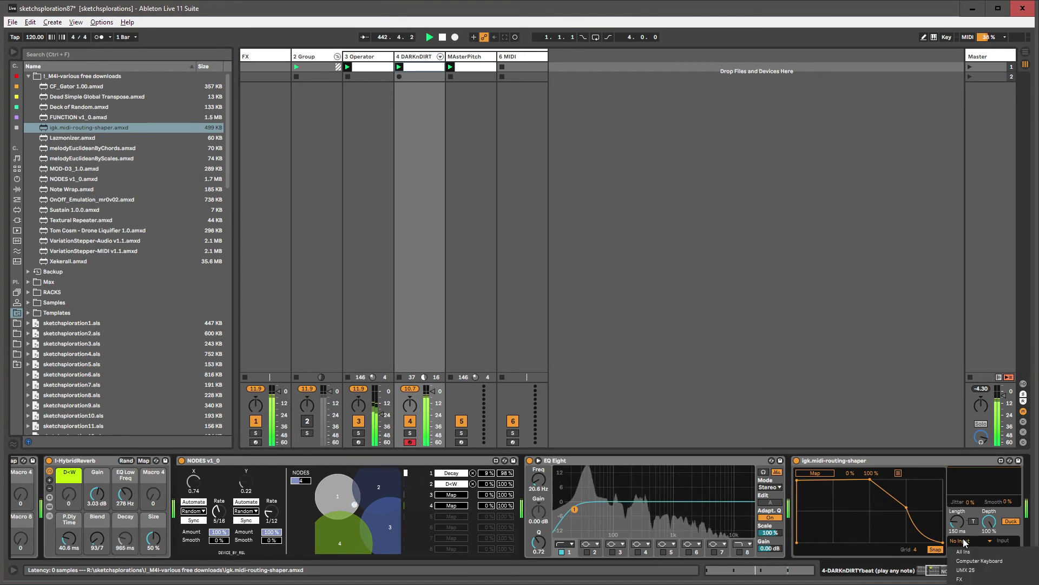
{"action": "key", "text": "Escape"}
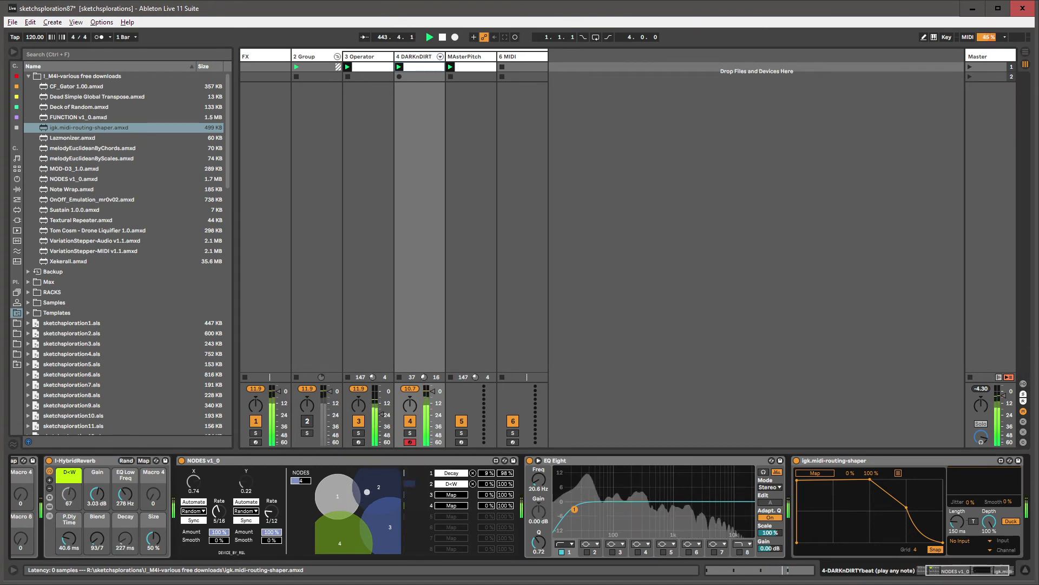
{"action": "left_click", "coordinate": [964, 540]}
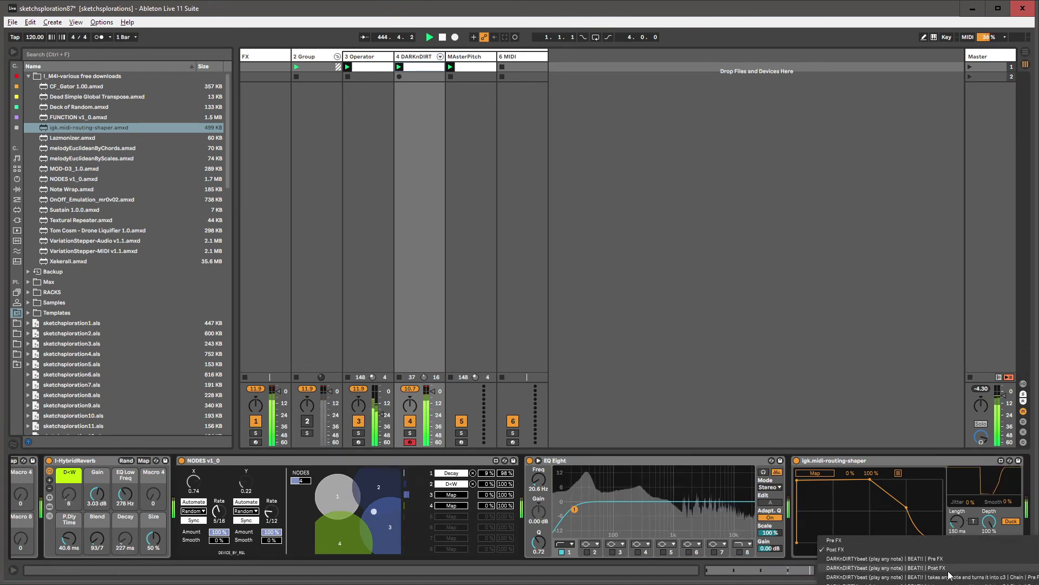
{"action": "left_click", "coordinate": [957, 454]}
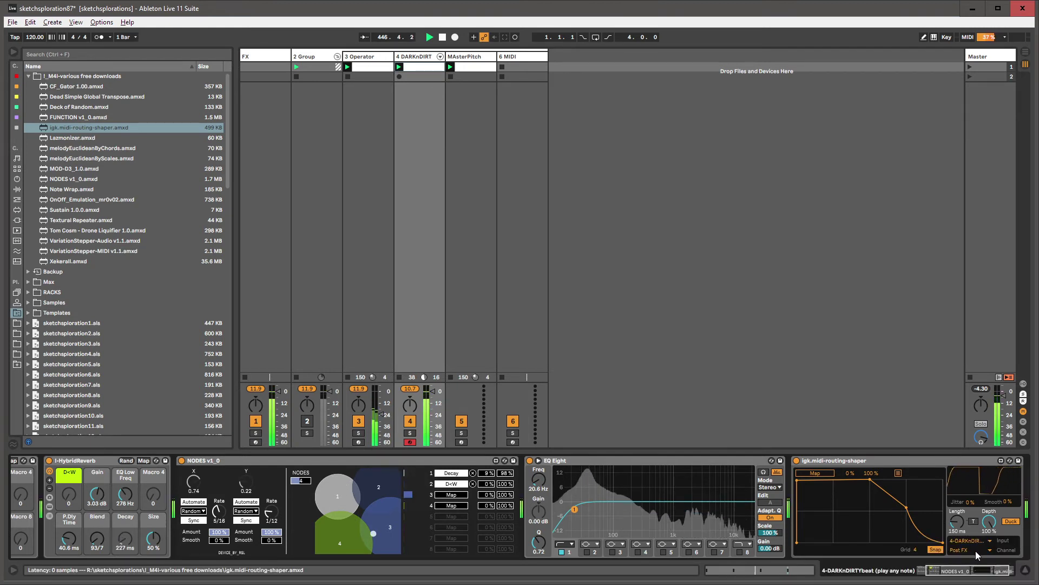
- Reshape the routing shaper's curve into several steep dips and rises, ending with a curved rise to the maximum
{"action": "left_click_drag", "start_coordinate": [949, 571], "coordinate": [827, 579]}
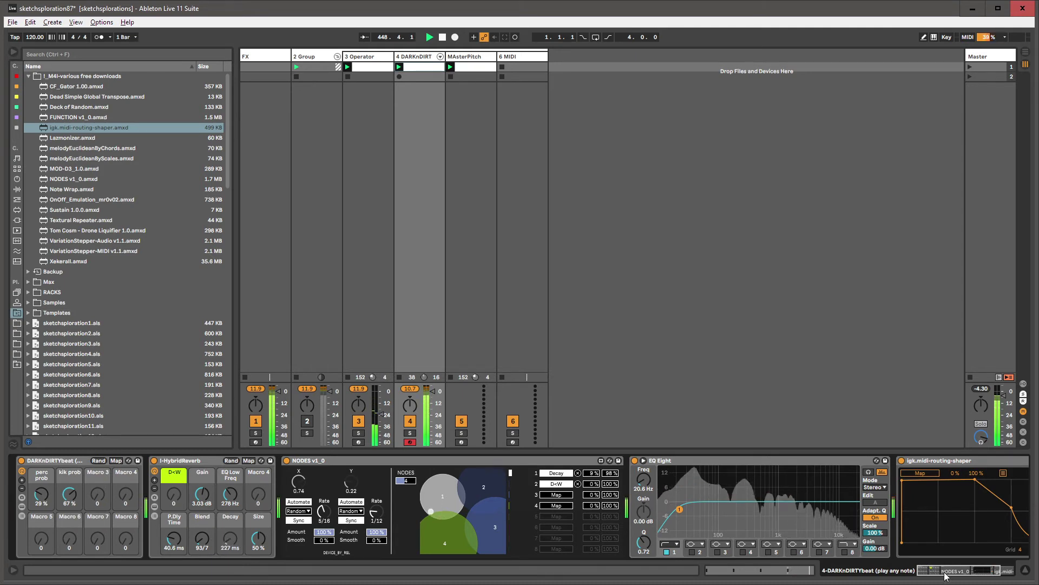
{"action": "left_click_drag", "start_coordinate": [946, 575], "coordinate": [958, 575]}
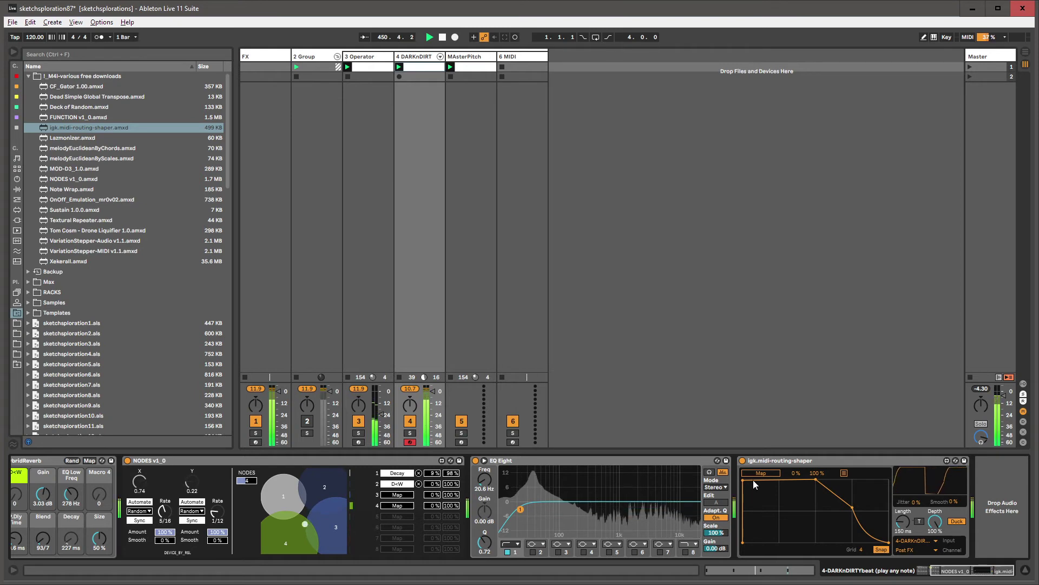
{"action": "left_click_drag", "start_coordinate": [752, 481], "coordinate": [783, 475]}
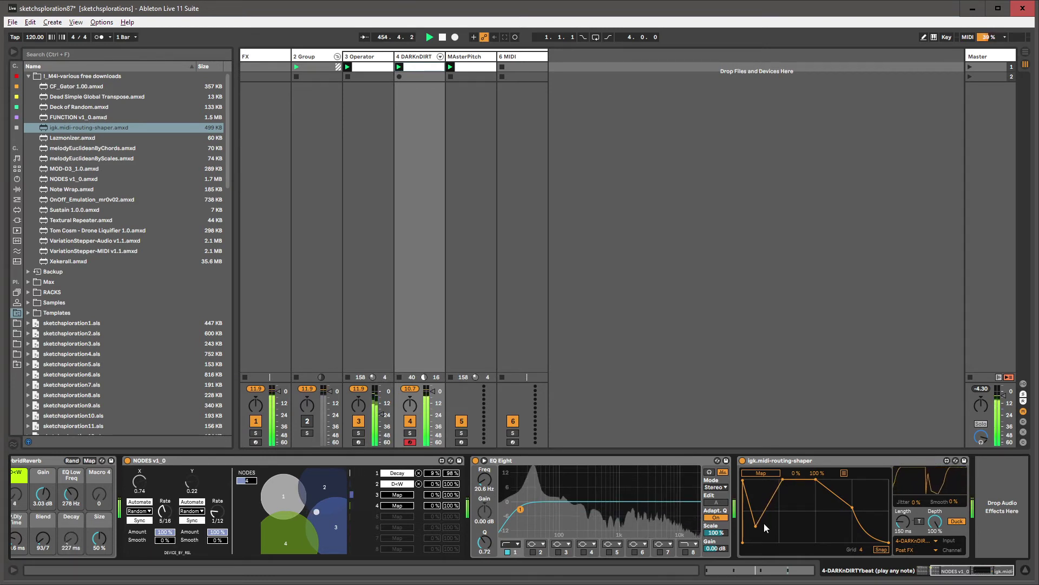
{"action": "left_click_drag", "start_coordinate": [750, 525], "coordinate": [759, 543]}
{"action": "left_click_drag", "start_coordinate": [783, 479], "coordinate": [777, 477]}
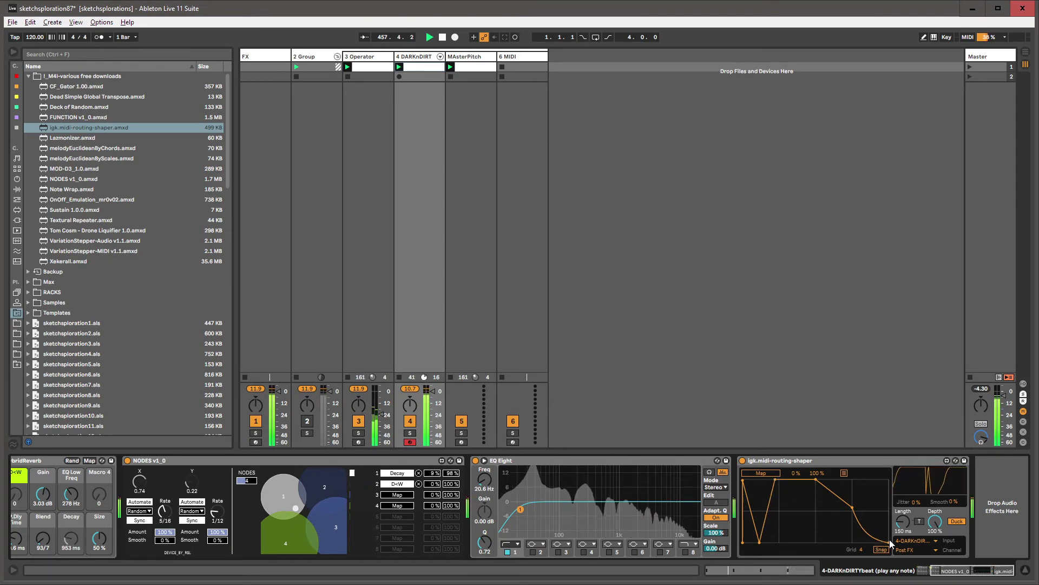
{"action": "left_click_drag", "start_coordinate": [888, 545], "coordinate": [880, 478]}
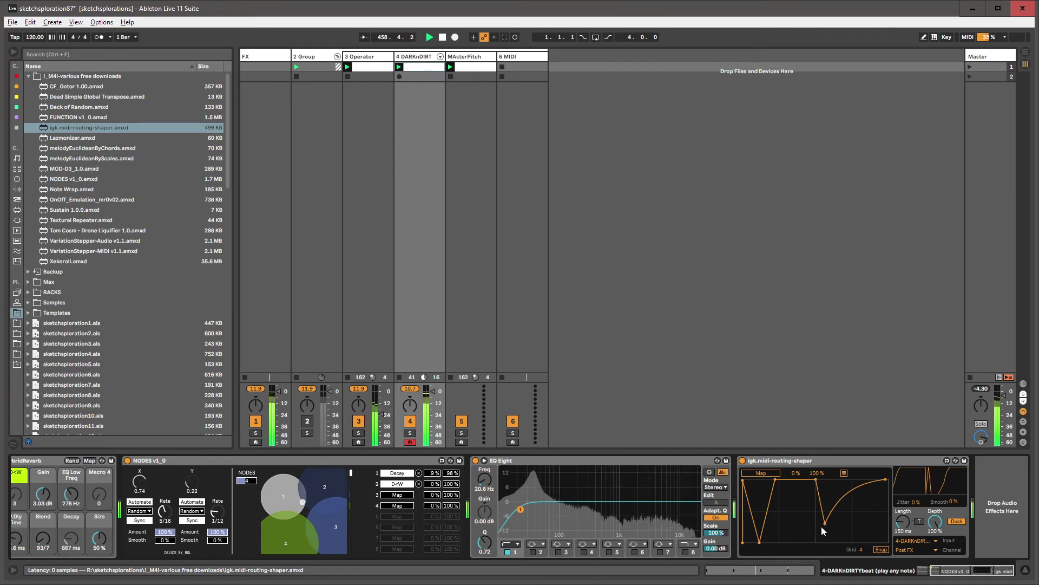
{"action": "left_click_drag", "start_coordinate": [843, 537], "coordinate": [844, 554]}
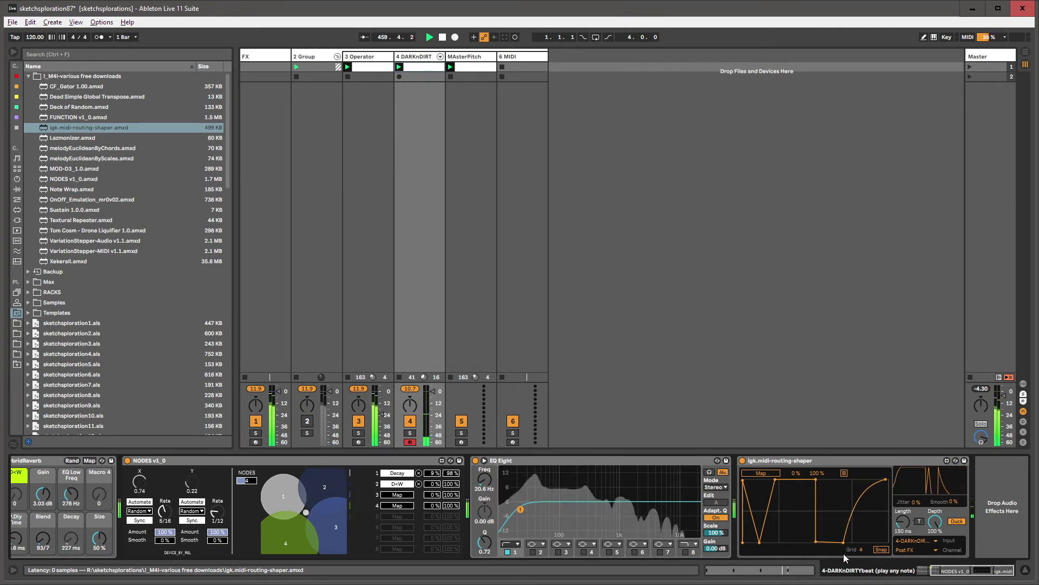
{"action": "left_click_drag", "start_coordinate": [801, 483], "coordinate": [764, 548]}
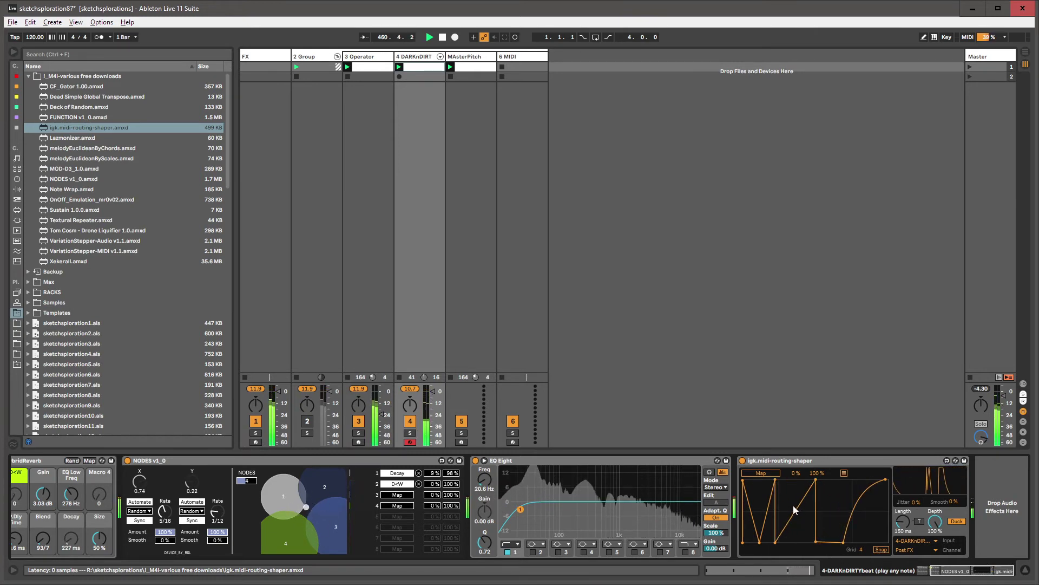
{"action": "left_click_drag", "start_coordinate": [812, 485], "coordinate": [803, 519]}
{"action": "mouse_move", "coordinate": [817, 480]}
{"action": "left_mouse_down"}
{"action": "mouse_move", "coordinate": [798, 479]}
{"action": "mouse_move", "coordinate": [816, 480]}
{"action": "left_mouse_up"}
{"action": "left_click", "coordinate": [879, 549]}
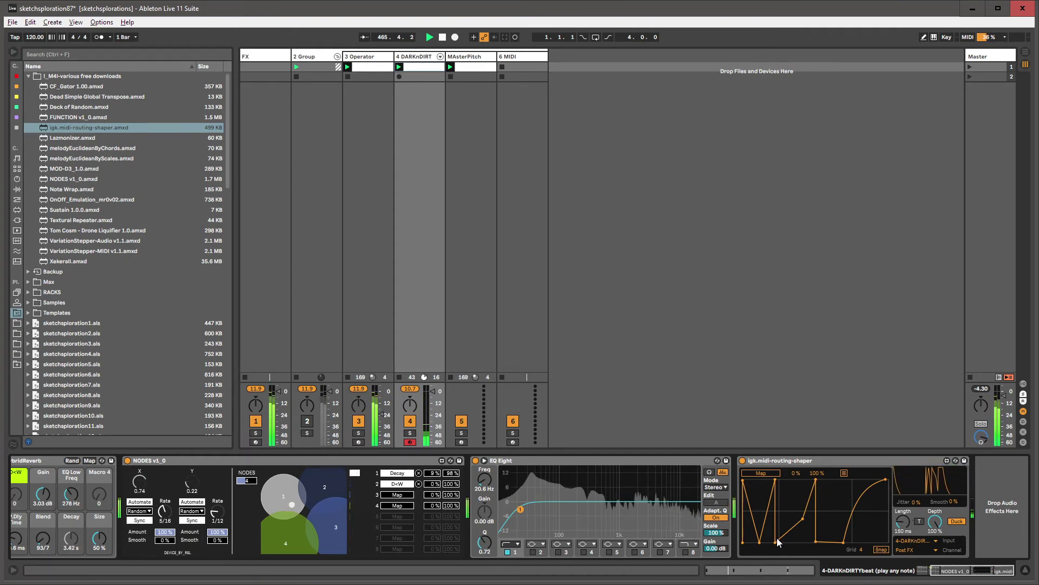
- Move the DARKnDIRTYbeat track's routing shaper ahead of !-HybridReverb and set its input to 4-DARKnDIRTYbeat with the Post FX channel
{"action": "left_click", "coordinate": [804, 461]}
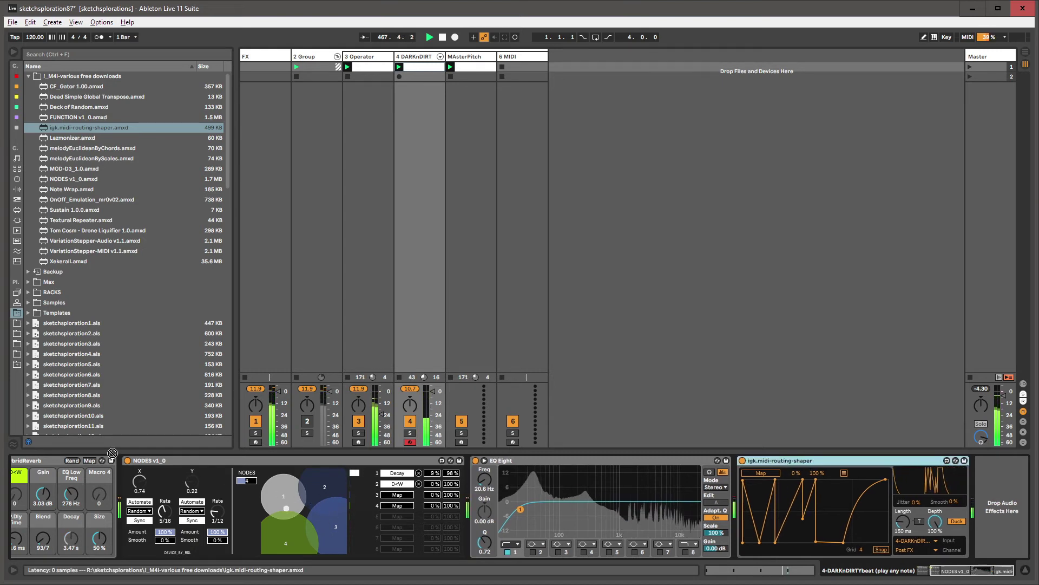
{"action": "left_click_drag", "start_coordinate": [43, 480], "coordinate": [99, 469]}
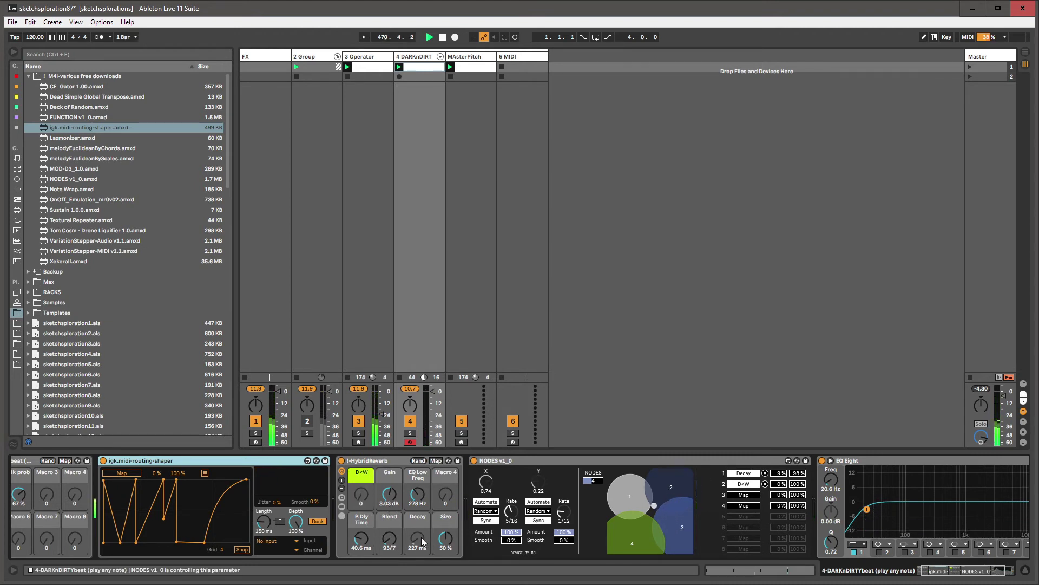
{"action": "left_click", "coordinate": [275, 541]}
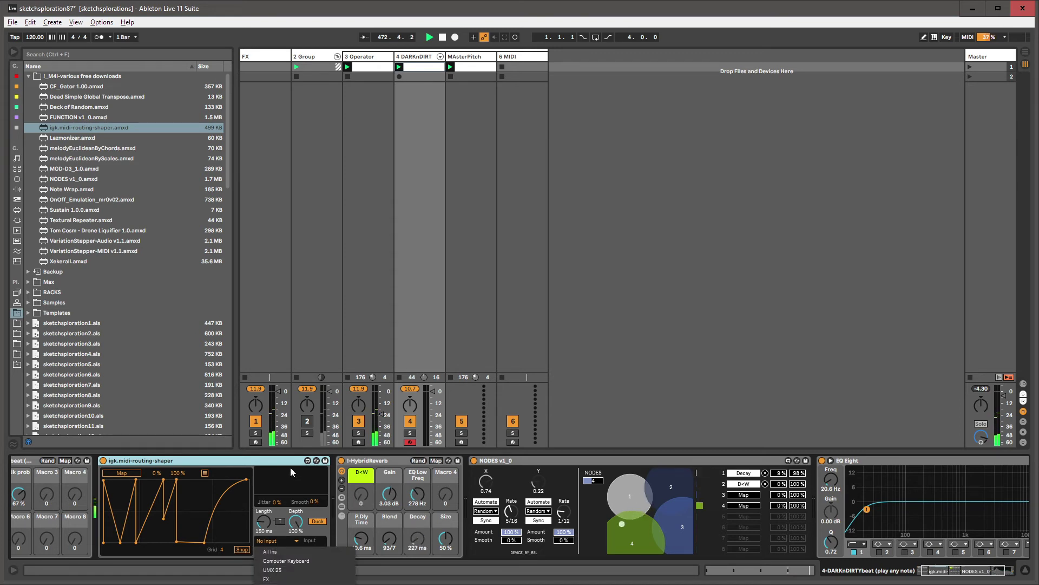
{"action": "left_click", "coordinate": [295, 521]}
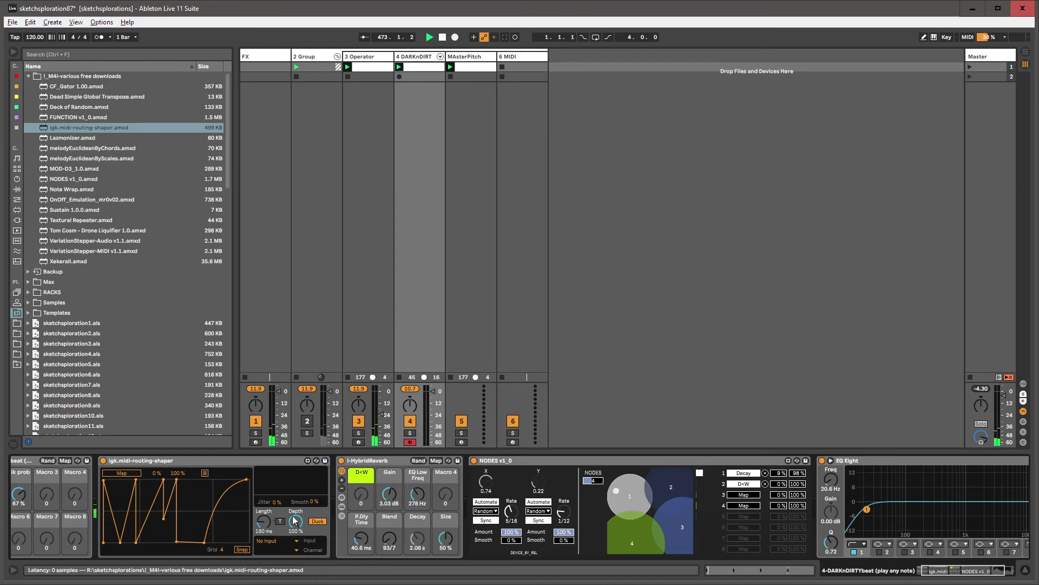
{"action": "left_click", "coordinate": [284, 543]}
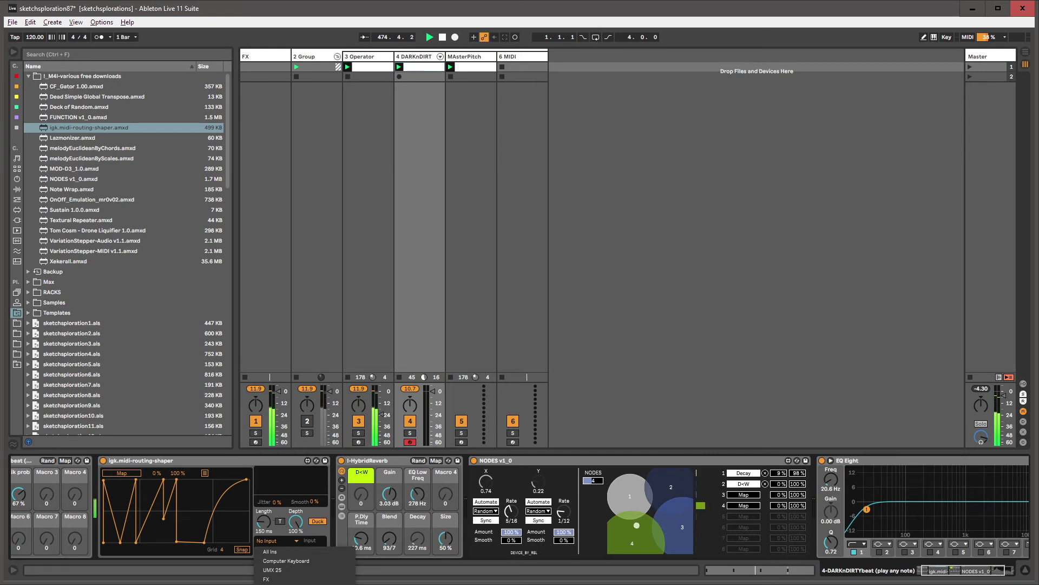
{"action": "left_click", "coordinate": [278, 566]}
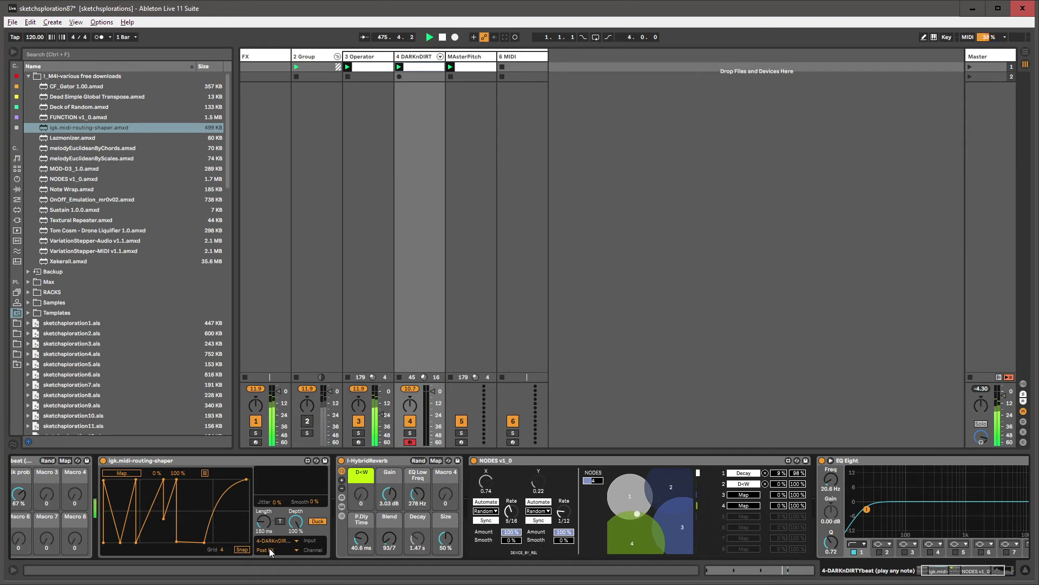
{"action": "left_click", "coordinate": [272, 551]}
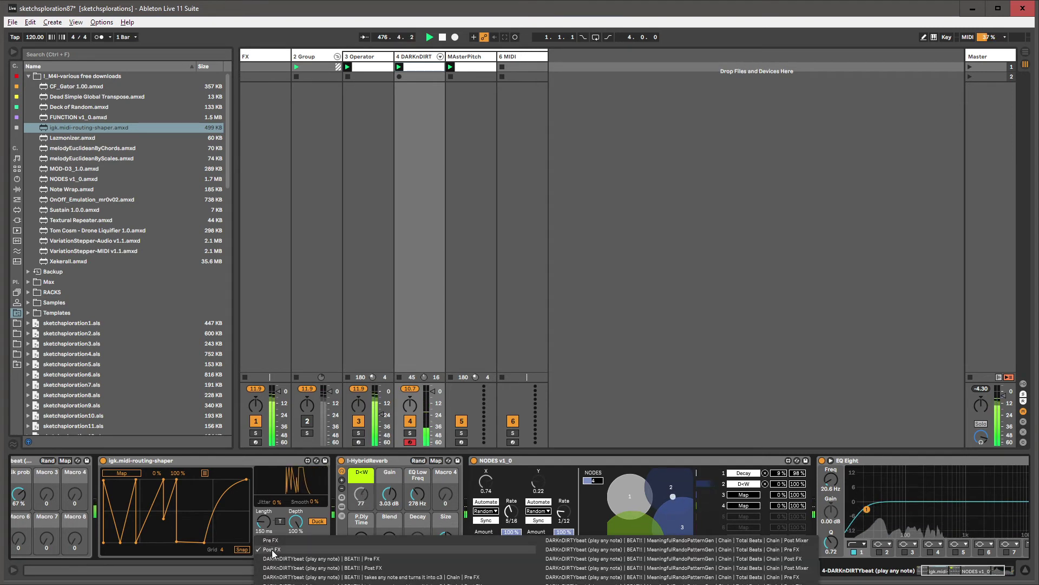
{"action": "left_click", "coordinate": [271, 549]}
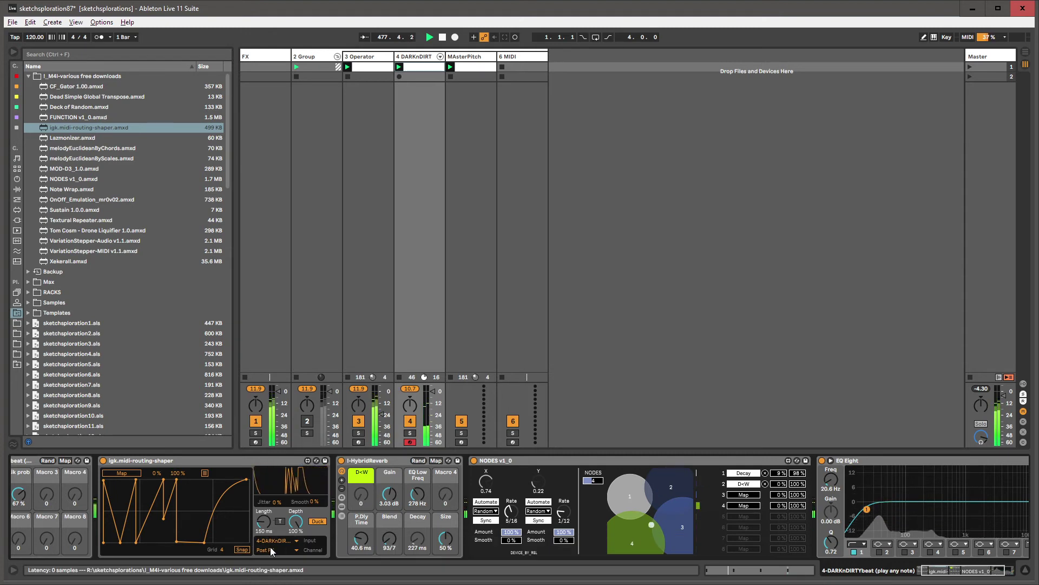
- Copy the routing shaper from the DARKnDIRTYbeat track to the Operator track, directly after the Operator instrument
{"action": "scroll", "coordinate": [590, 548], "scroll_direction": "left", "scroll_amount": 2}
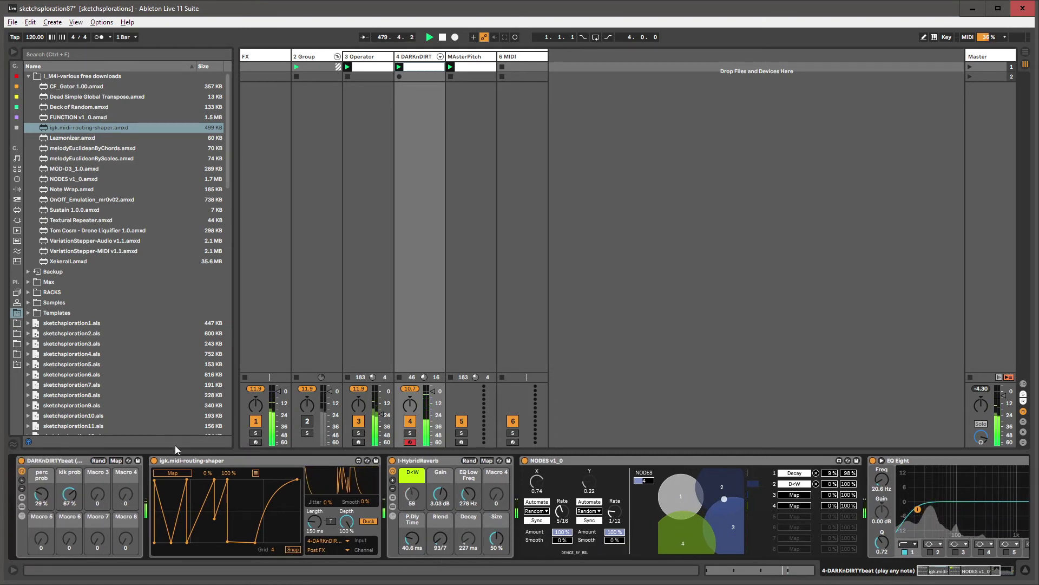
{"action": "left_click_drag", "start_coordinate": [180, 460], "coordinate": [361, 204]}
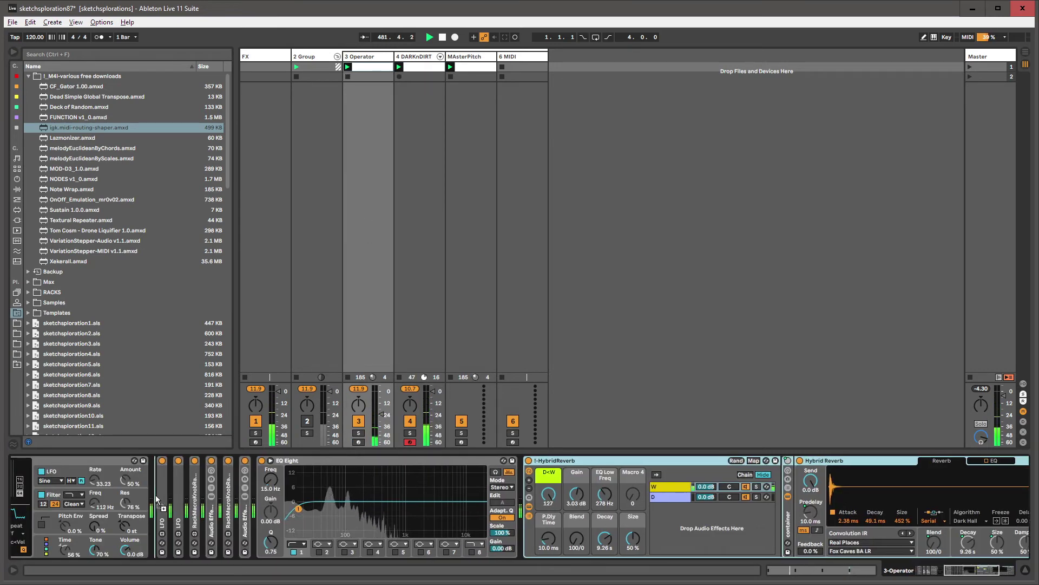
{"action": "left_click_drag", "start_coordinate": [155, 495], "coordinate": [155, 495]}
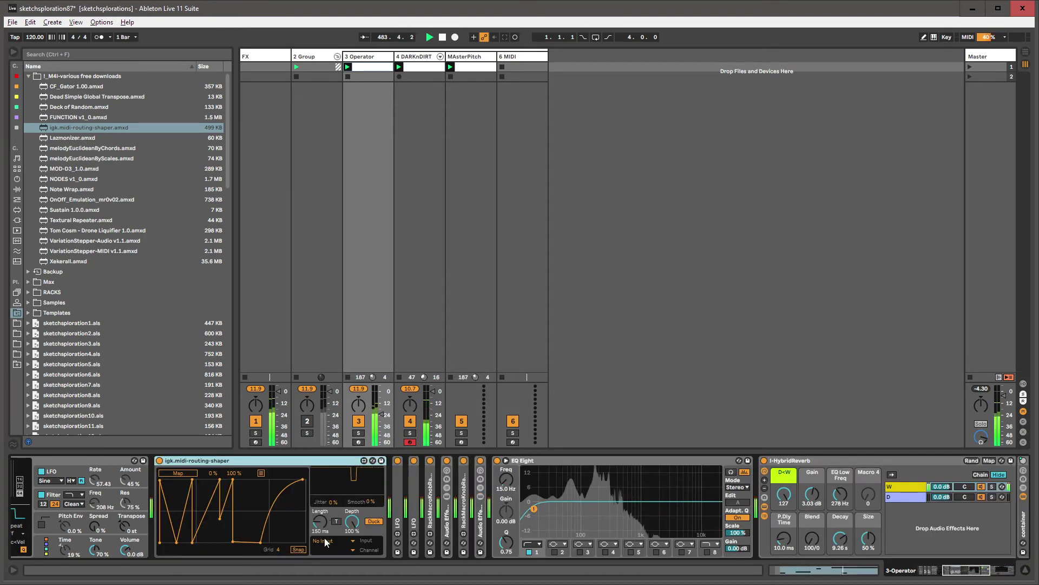
- Set the copied shaper's input to 3-Operator with Post FX, its depth to 72.4 % and its length to a synced 1/12
{"action": "left_click", "coordinate": [325, 541]}
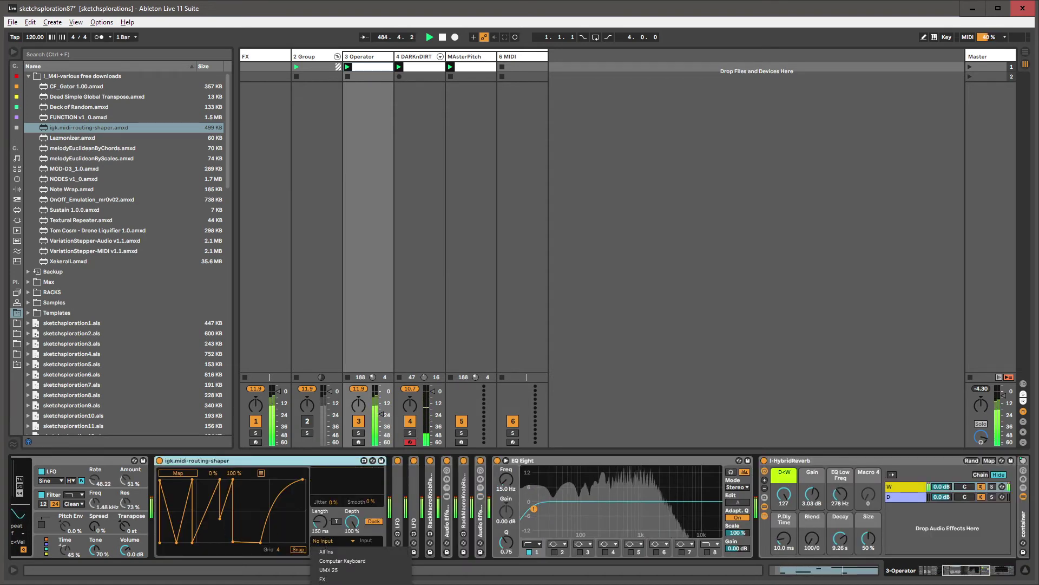
{"action": "left_click", "coordinate": [326, 542]}
{"action": "left_click", "coordinate": [327, 547]}
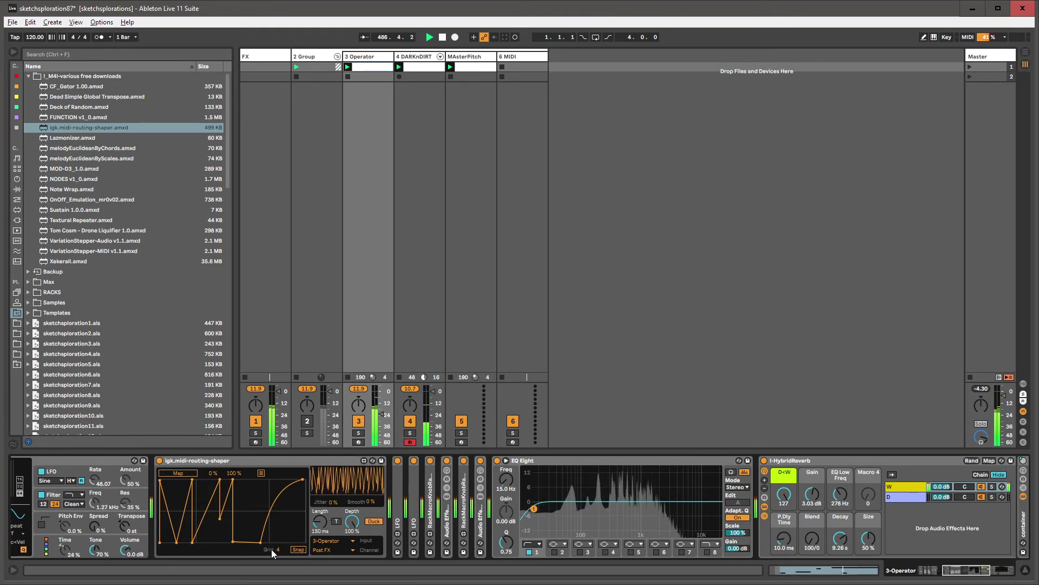
{"action": "left_click_drag", "start_coordinate": [323, 517], "coordinate": [352, 536]}
{"action": "left_click", "coordinate": [336, 521]}
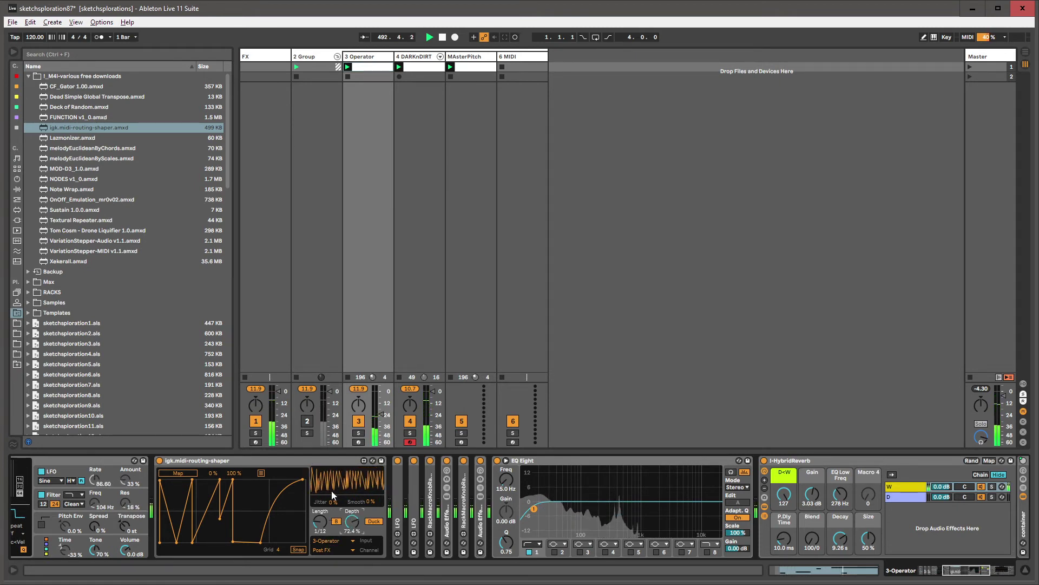
- Insert the !!-d_w OnOFF rack between Operator and the routing shaper, and move the shaper into the rack's W chain
{"action": "left_click", "coordinate": [250, 458]}
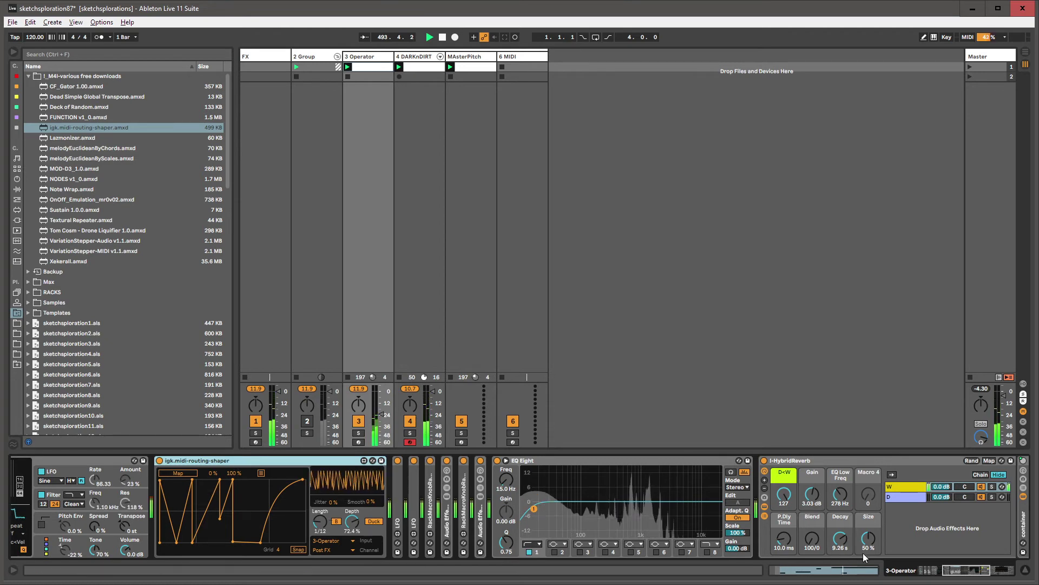
{"action": "left_click_drag", "start_coordinate": [969, 572], "coordinate": [961, 571]}
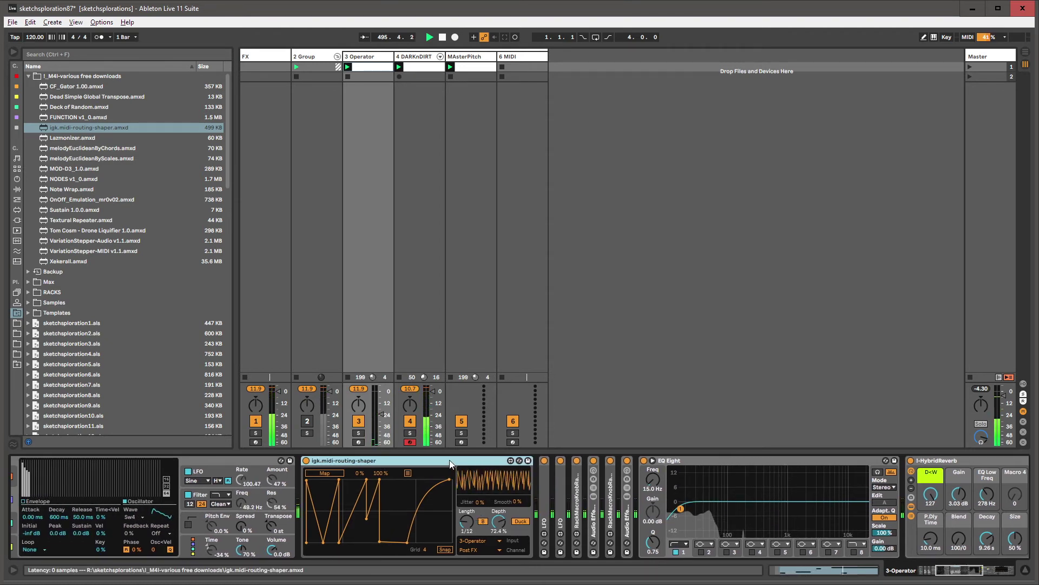
{"action": "key", "text": "ctrl+f"}
{"action": "type", "text": "audio effect rack"}
{"action": "key", "text": "Down"}
{"action": "key", "text": "Return"}
{"action": "key", "text": "Escape"}
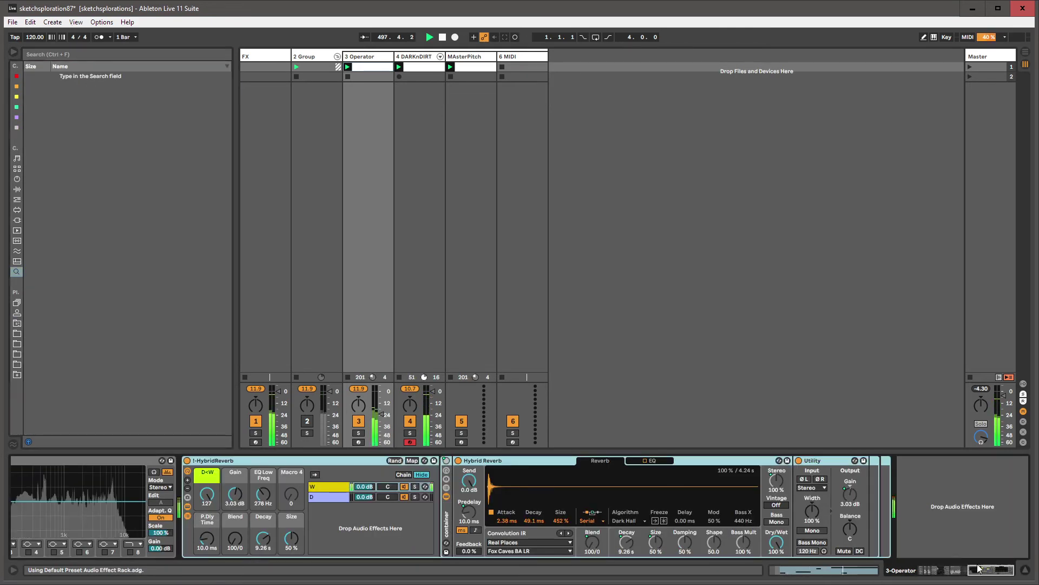
{"action": "left_click", "coordinate": [946, 571]}
{"action": "left_click", "coordinate": [585, 467]}
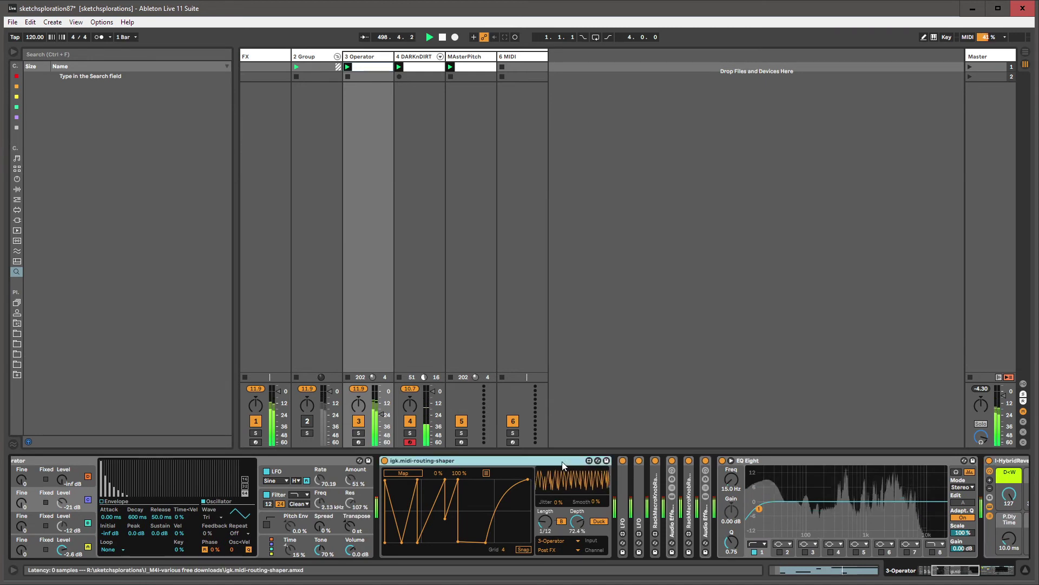
{"action": "left_click", "coordinate": [384, 507]}
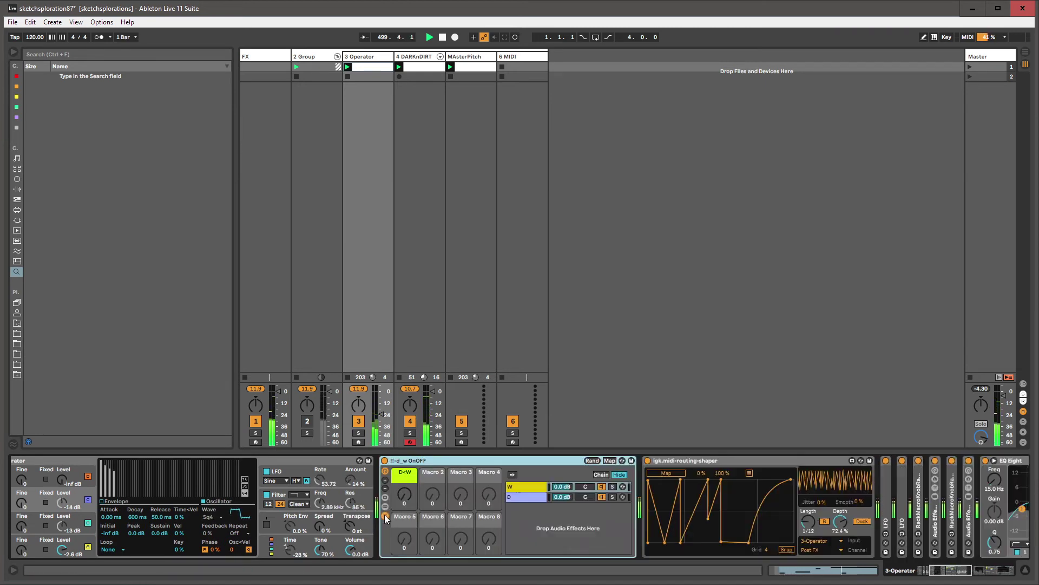
{"action": "left_click", "coordinate": [513, 495]}
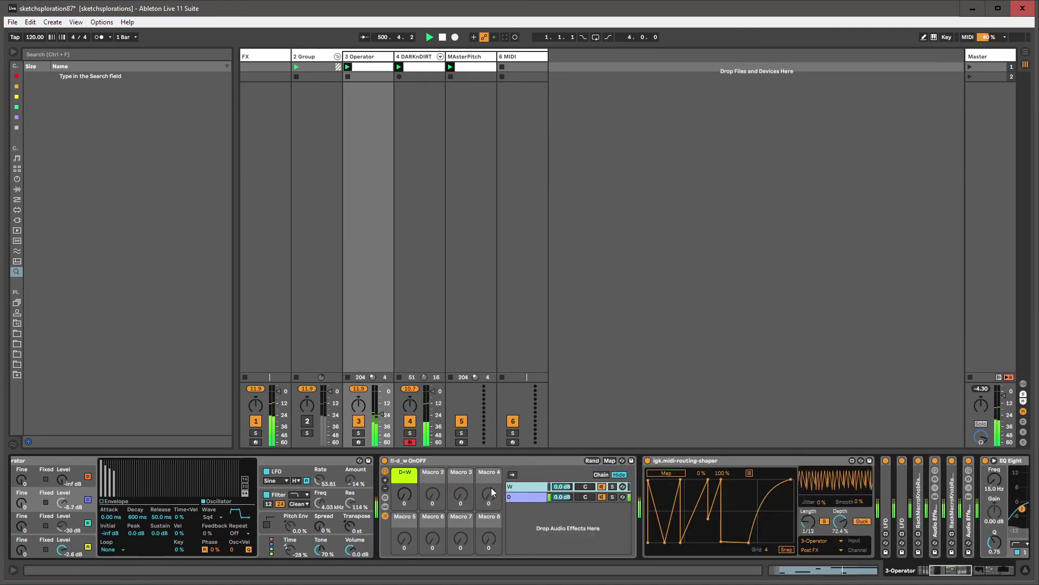
{"action": "left_click_drag", "start_coordinate": [758, 461], "coordinate": [672, 479]}
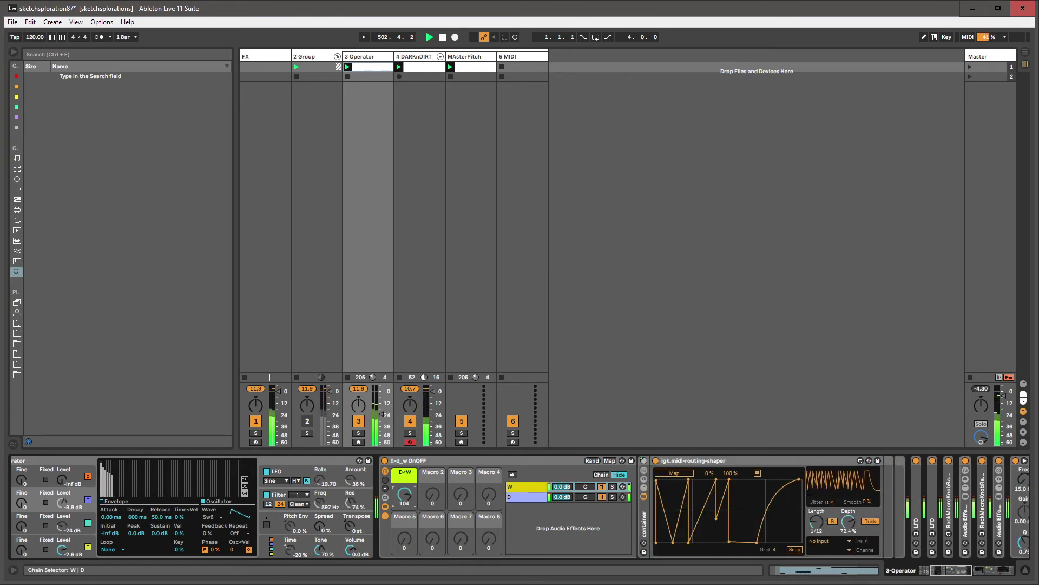
- Unfold the FUNCTION devices, map the second one's eighth slot to the !!-d_w OnOFF rack's D<W macro, and save the set
{"action": "scroll", "coordinate": [893, 561], "scroll_direction": "down", "scroll_amount": 6}
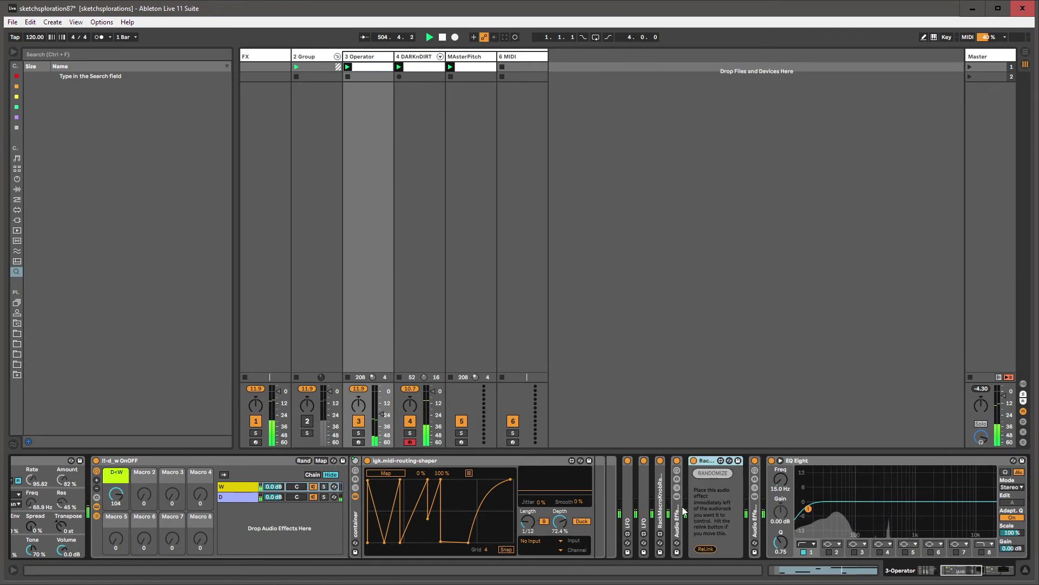
{"action": "double_click", "coordinate": [678, 519]}
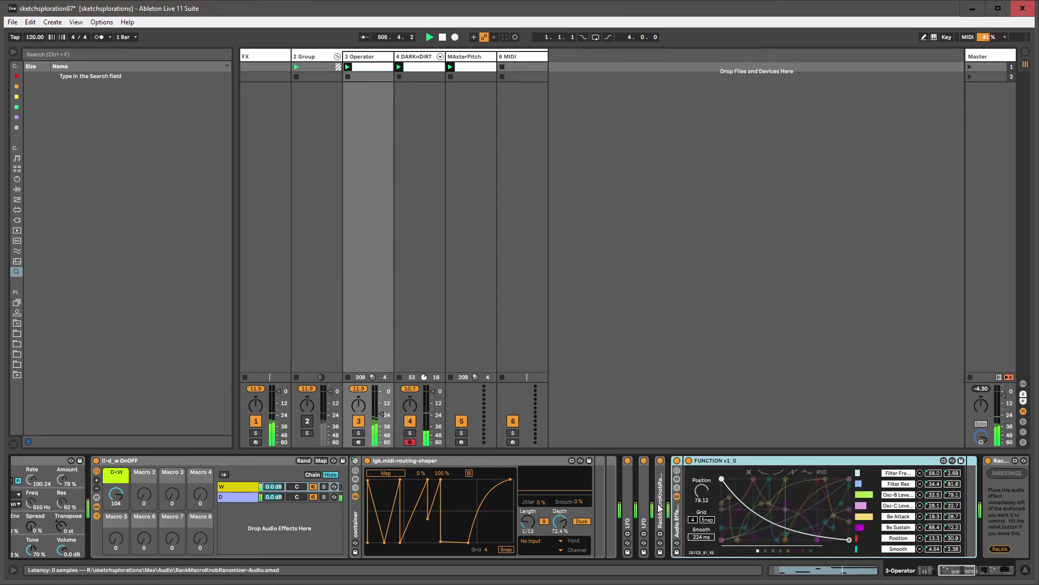
{"action": "double_click", "coordinate": [661, 507]}
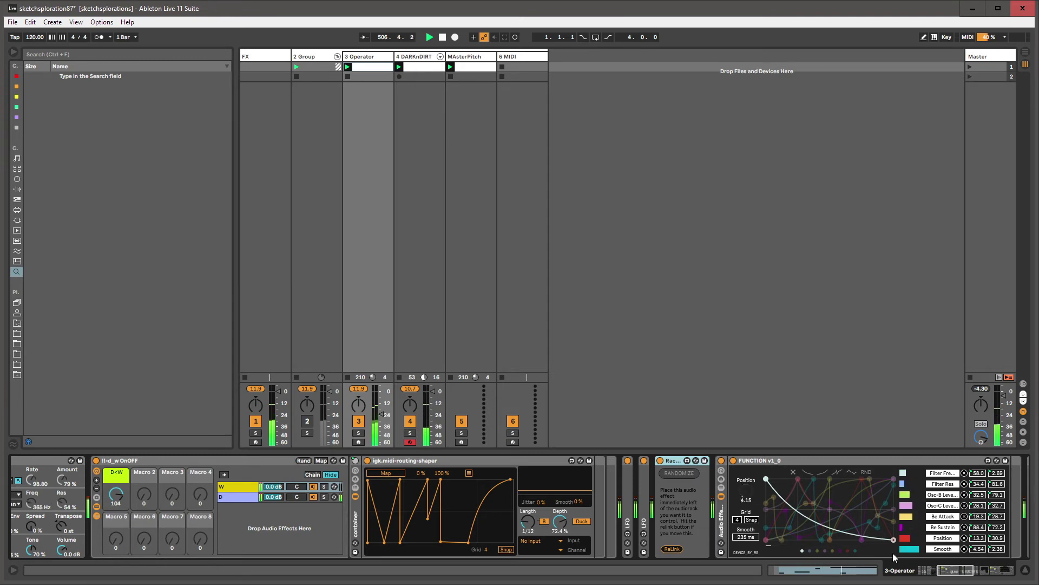
{"action": "scroll", "coordinate": [867, 536], "scroll_direction": "down", "scroll_amount": 8}
{"action": "double_click", "coordinate": [697, 508]}
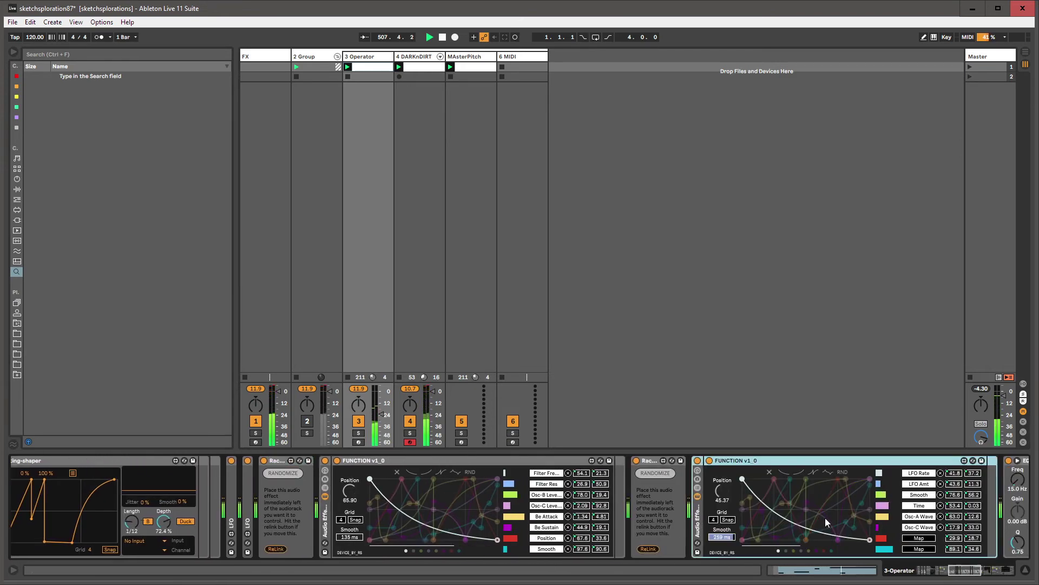
{"action": "left_click", "coordinate": [920, 548]}
{"action": "left_click_drag", "start_coordinate": [967, 575], "coordinate": [948, 576]}
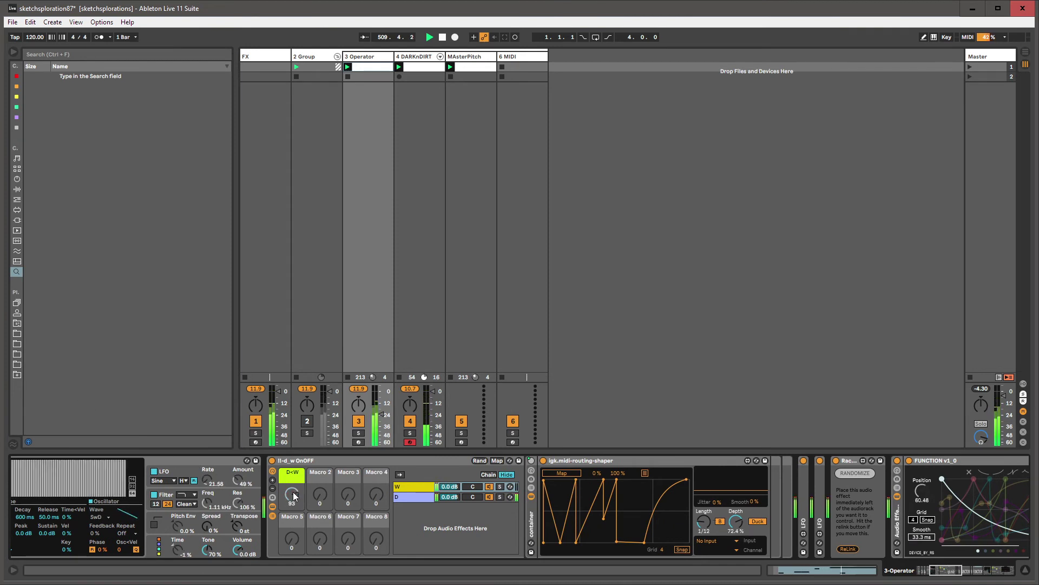
{"action": "key", "text": "ctrl+s"}
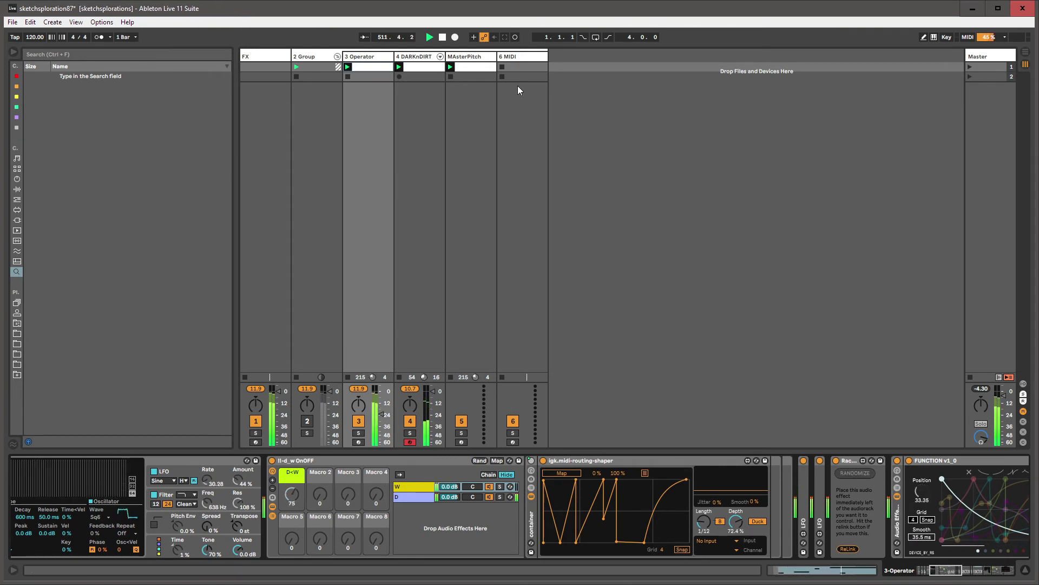
- Set the input of the routing shaper inside the Operator track's W chain to 3-Operator with the Post FX channel
{"action": "left_click", "coordinate": [475, 59]}
{"action": "left_click", "coordinate": [438, 58]}
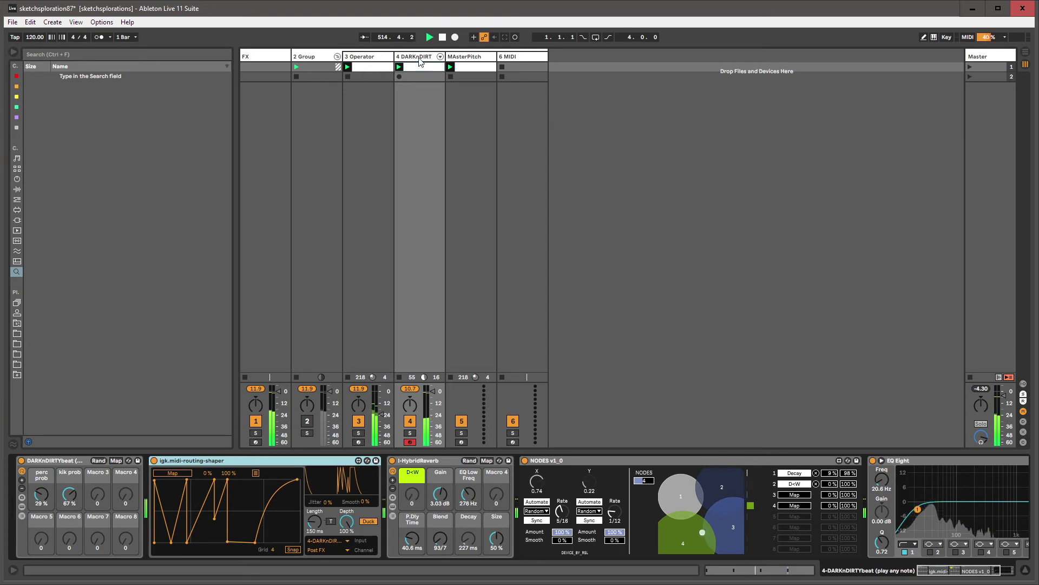
{"action": "left_click", "coordinate": [370, 57]}
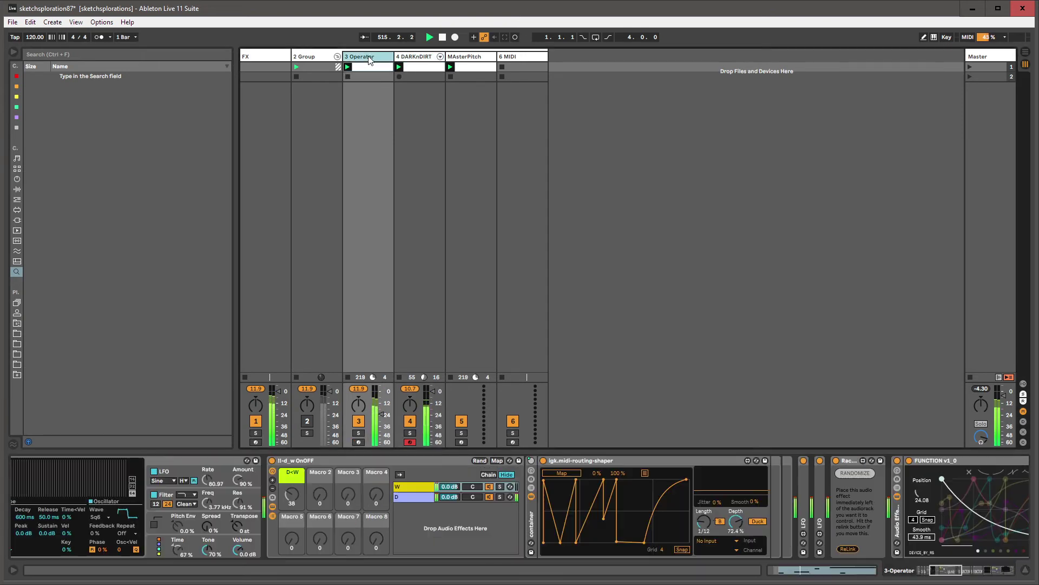
{"action": "left_click", "coordinate": [706, 541]}
{"action": "left_click", "coordinate": [479, 431]}
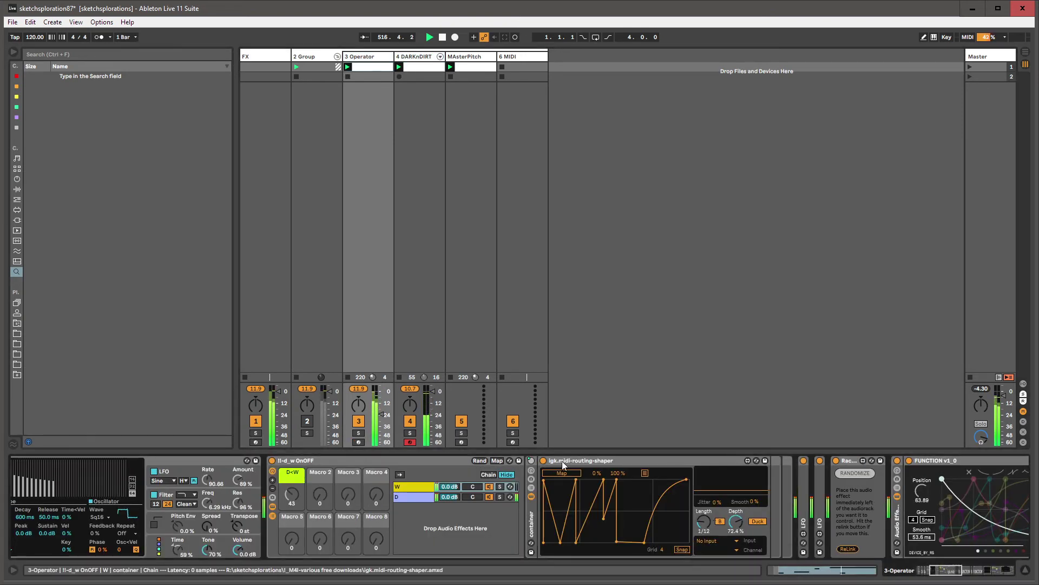
{"action": "left_click", "coordinate": [596, 460]}
{"action": "left_click", "coordinate": [715, 542]}
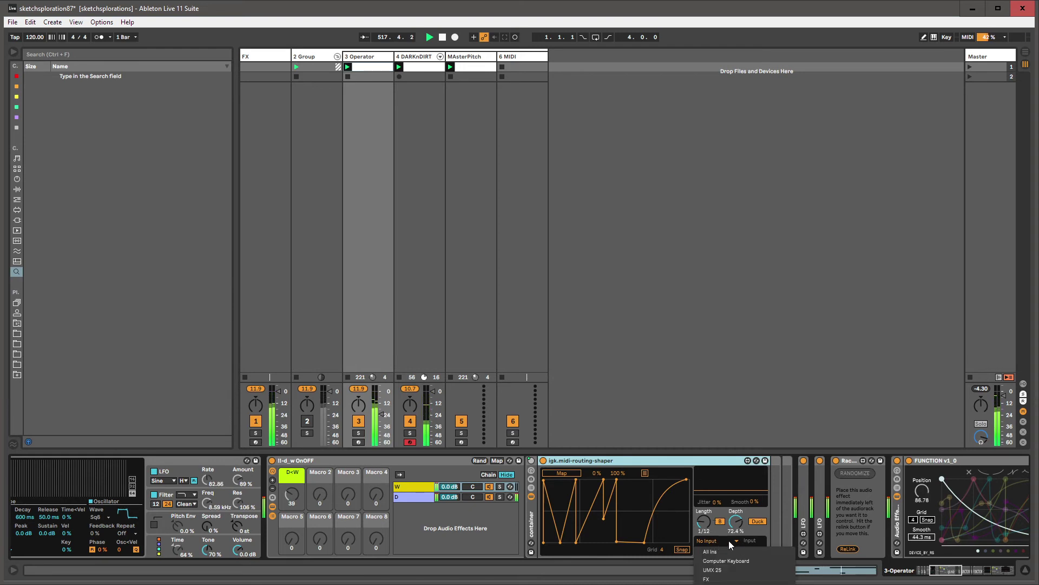
{"action": "left_click", "coordinate": [717, 550]}
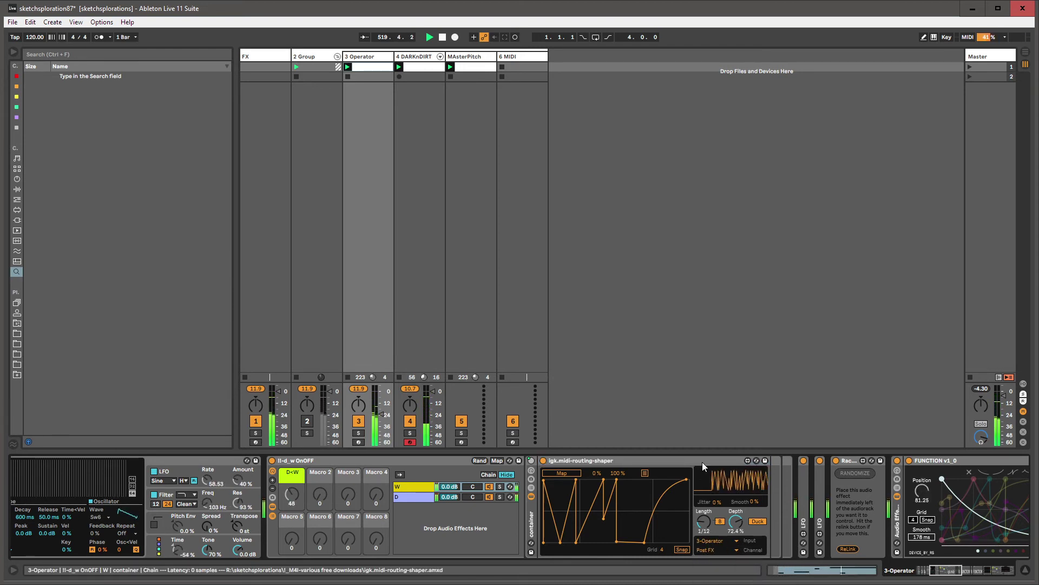
{"action": "left_click", "coordinate": [687, 459]}
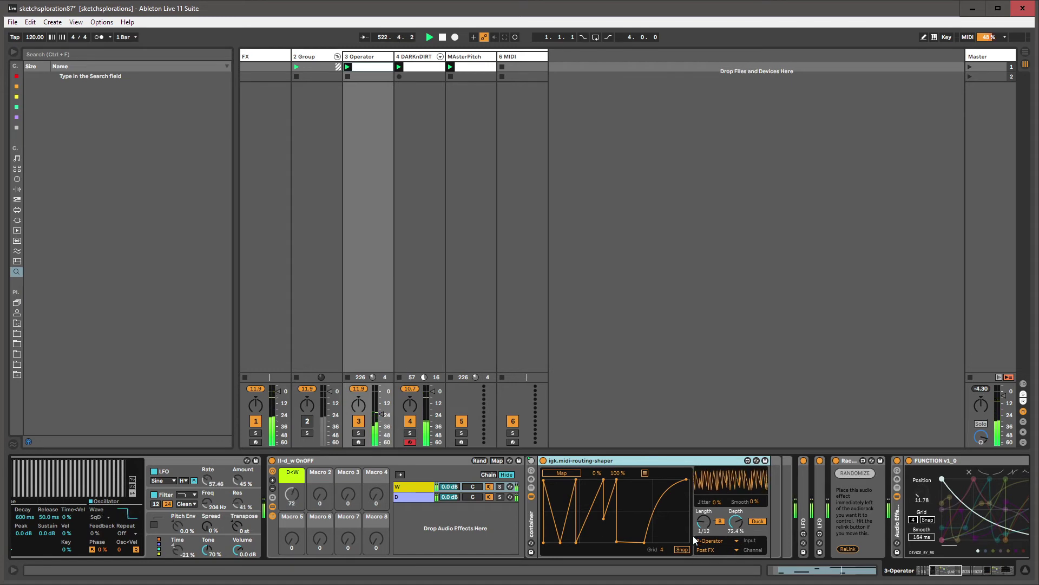
- Delete the empty 6 MIDI track and select the Operator track again
{"action": "left_click", "coordinate": [515, 56]}
{"action": "key", "text": "Delete"}
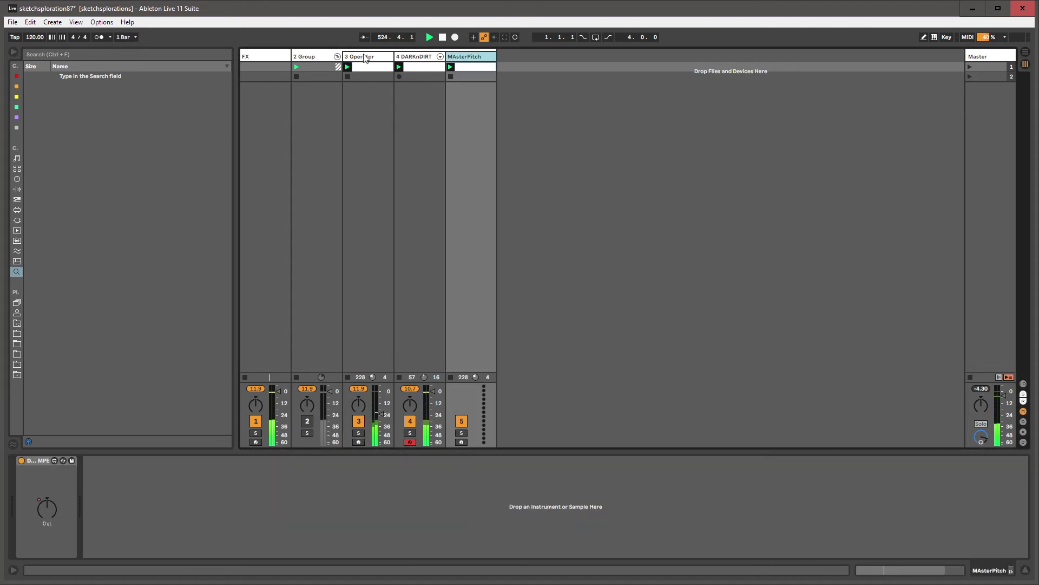
{"action": "left_click", "coordinate": [364, 57]}
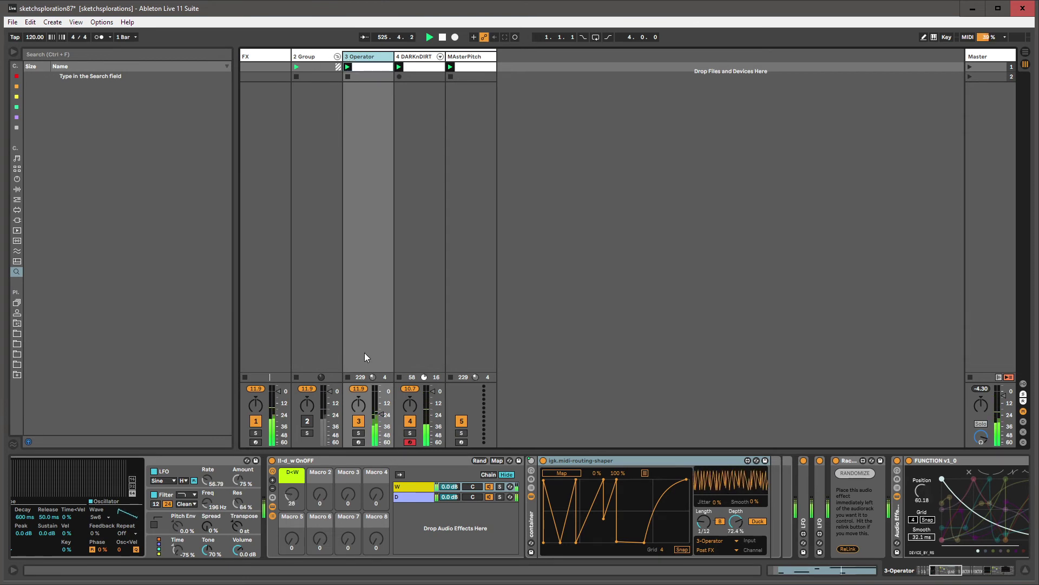
- Set the Smooth of the DARKnDIRTYbeat track's routing shaper to 4%, and adjust the 3 Operator track's volume to about -21.6 dB
{"action": "left_click", "coordinate": [416, 57]}
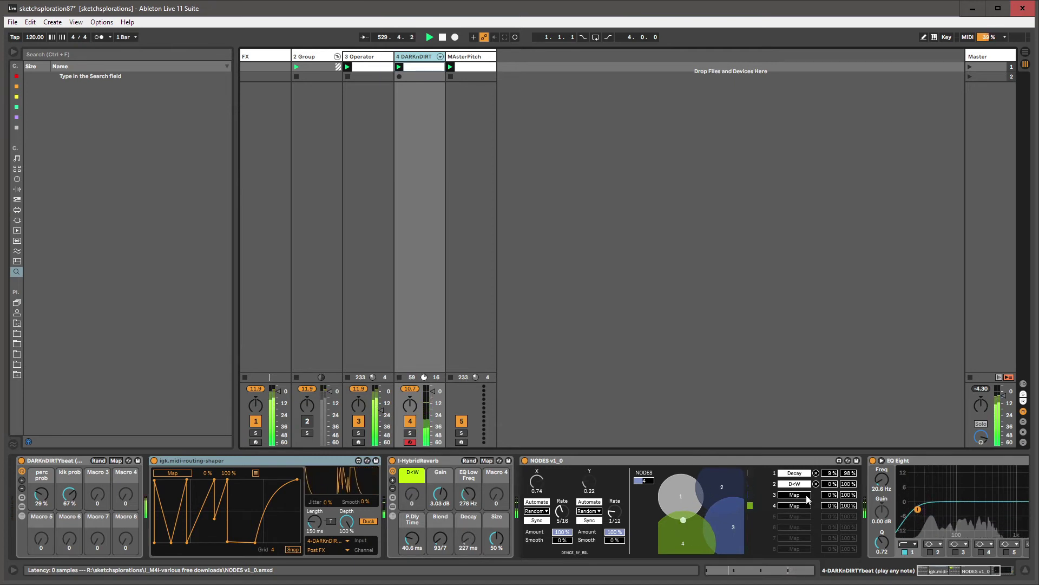
{"action": "left_click_drag", "start_coordinate": [363, 505], "coordinate": [363, 489]}
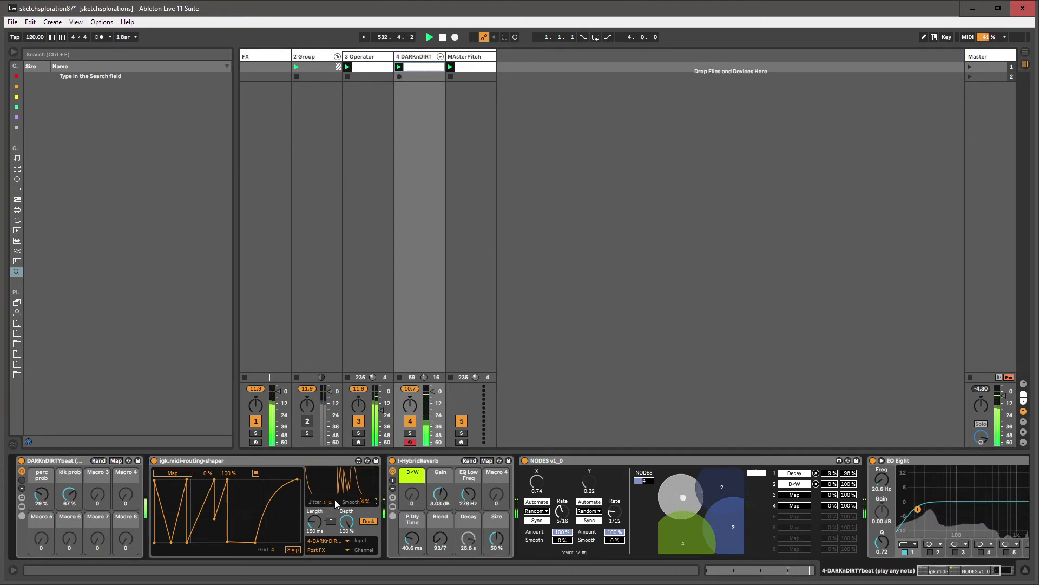
{"action": "left_click_drag", "start_coordinate": [387, 417], "coordinate": [388, 419]}
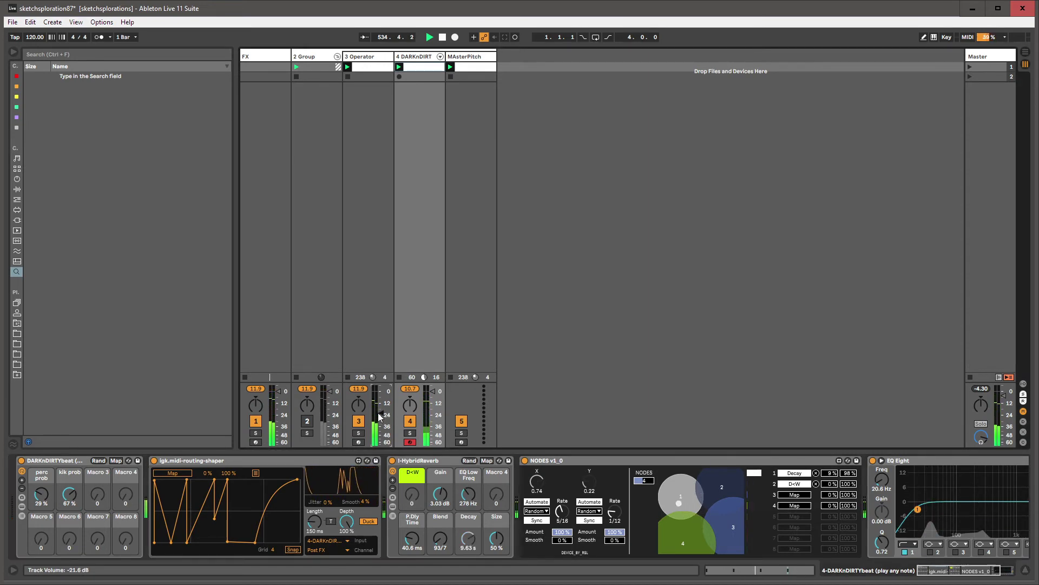
{"action": "key", "text": "Left"}
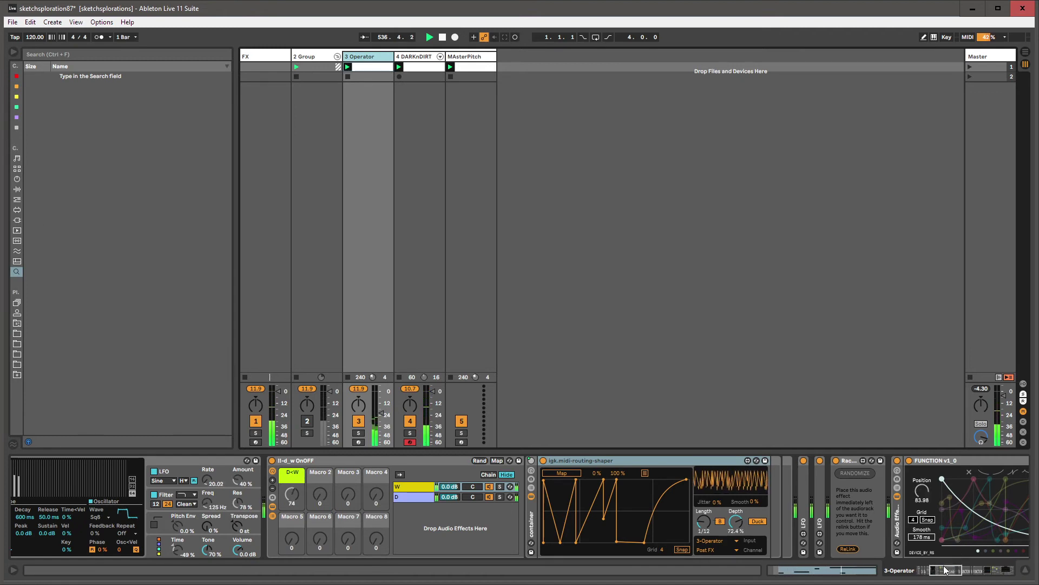
{"action": "left_click_drag", "start_coordinate": [945, 569], "coordinate": [932, 569]}
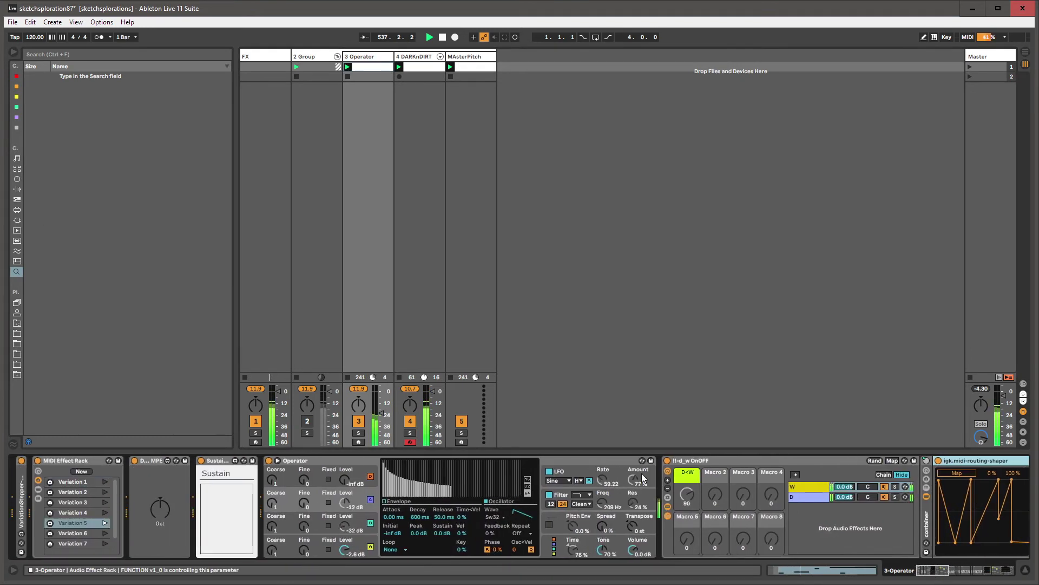
- Insert a new MIDI track after MAsterPitch and load an Operator instrument onto it
{"action": "left_click", "coordinate": [17, 323]}
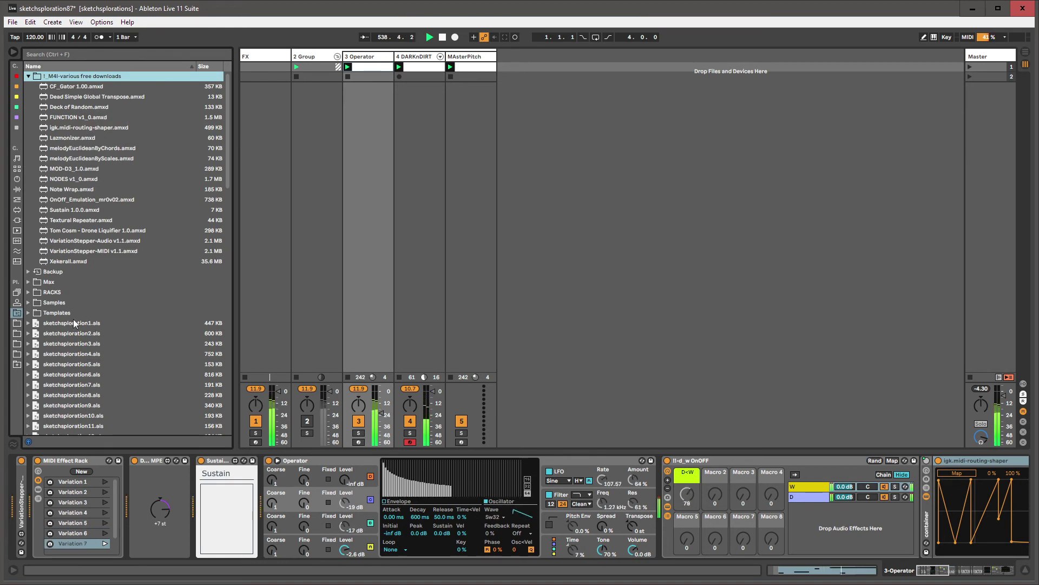
{"action": "left_click", "coordinate": [465, 60]}
{"action": "key", "text": "ctrl+shift+t"}
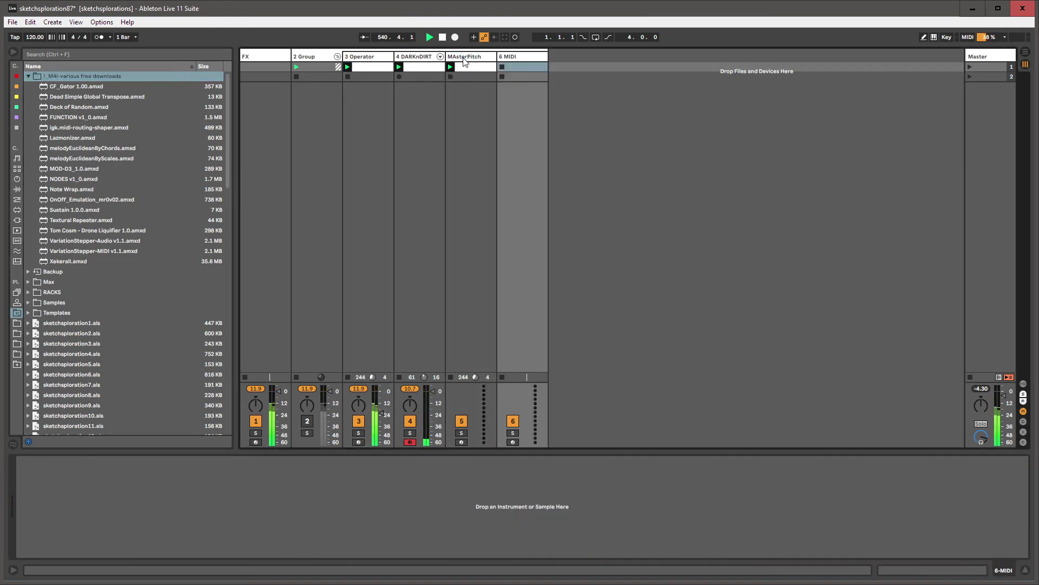
{"action": "left_click", "coordinate": [364, 56]}
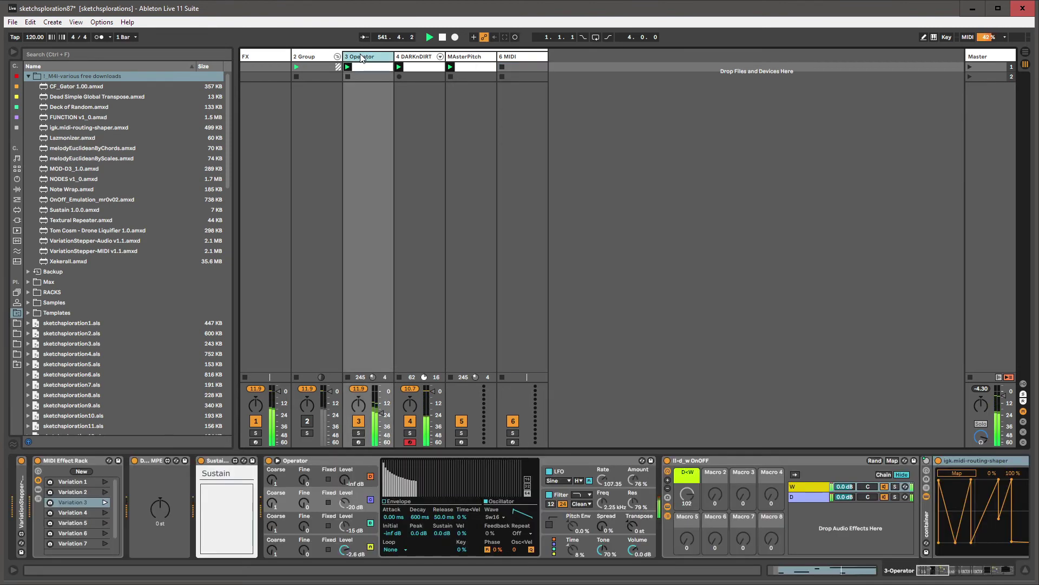
{"action": "left_click", "coordinate": [524, 62]}
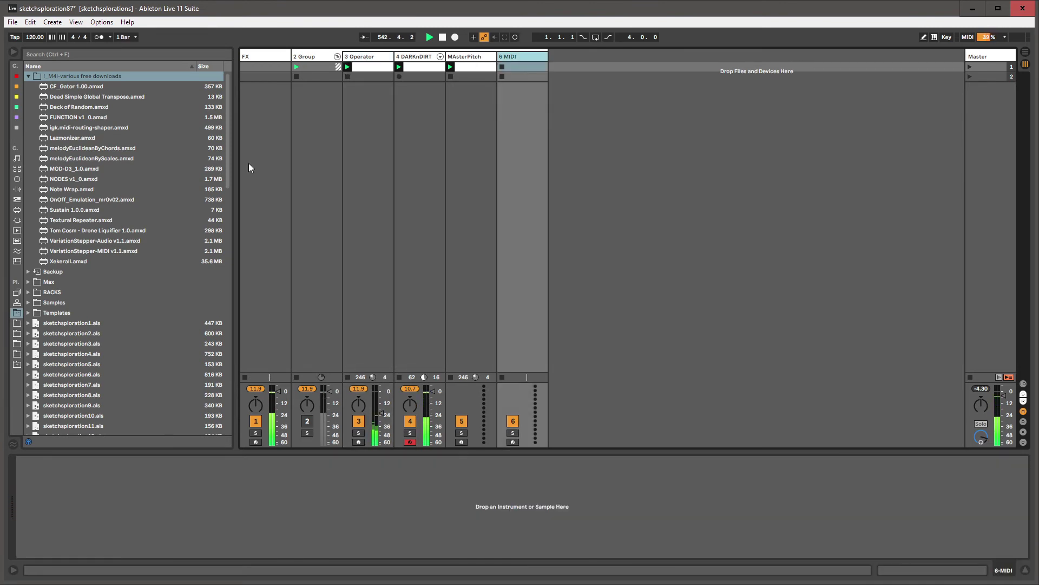
{"action": "left_click", "coordinate": [19, 180]}
{"action": "left_click_drag", "start_coordinate": [47, 187], "coordinate": [386, 125]}
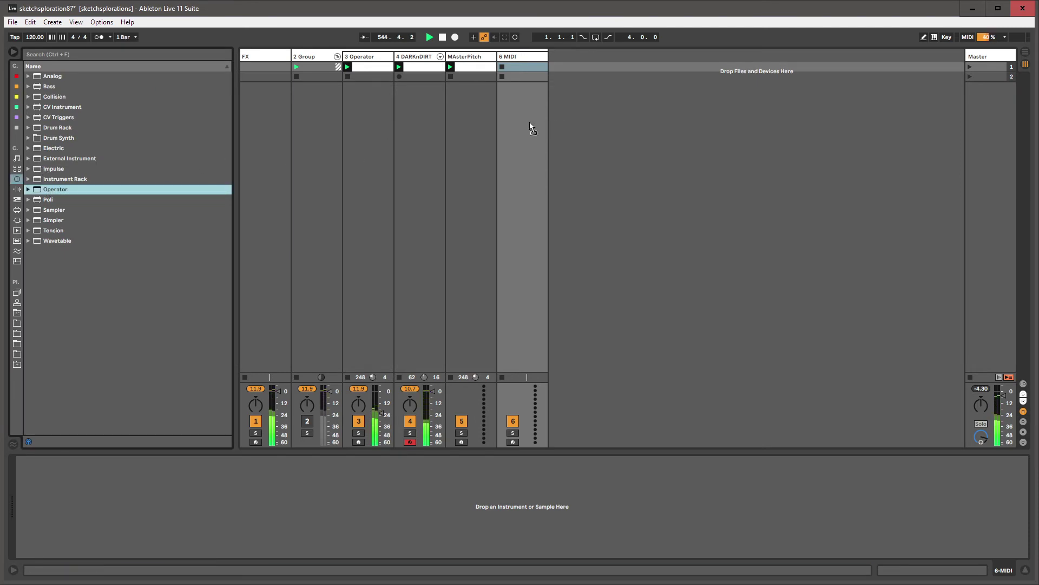
{"action": "left_click_drag", "start_coordinate": [529, 125], "coordinate": [512, 100]}
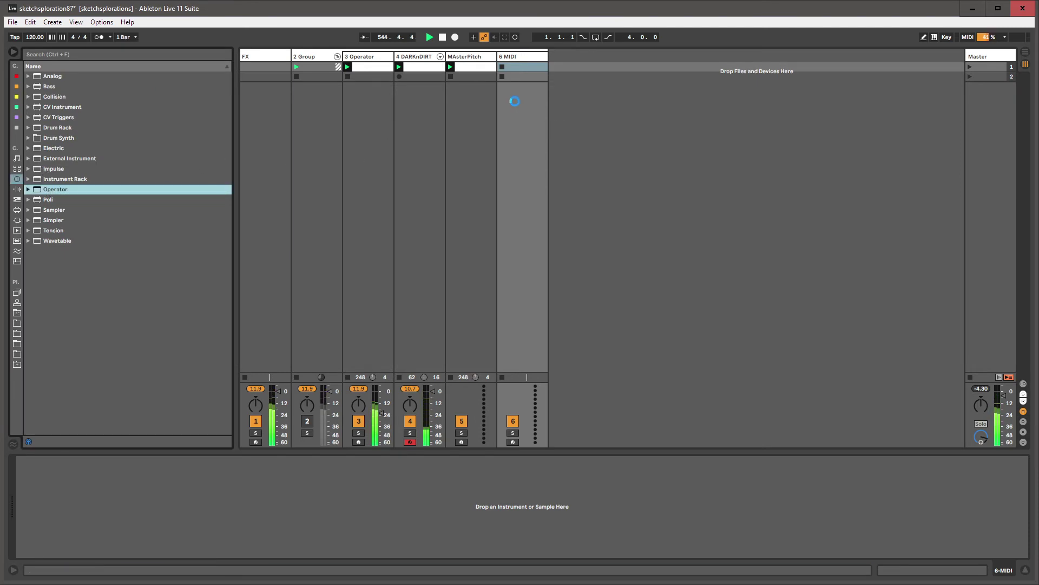
- Add the Tom Cosm - Drone Liquifier 1.0 device after Operator on the 6 Operator track
{"action": "left_click", "coordinate": [14, 312]}
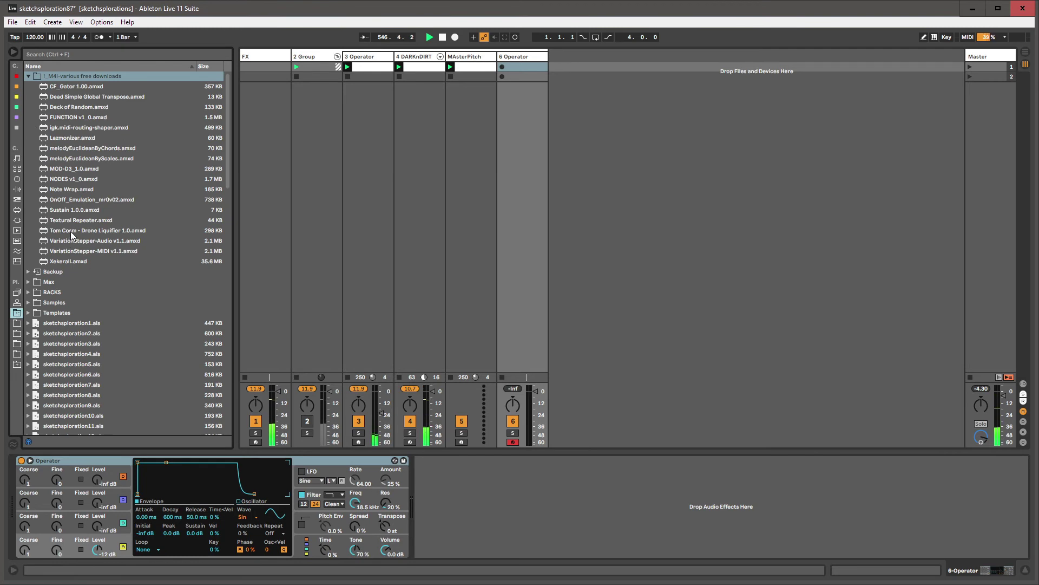
{"action": "left_click_drag", "start_coordinate": [71, 232], "coordinate": [315, 248]}
{"action": "left_click_drag", "start_coordinate": [419, 462], "coordinate": [427, 472]}
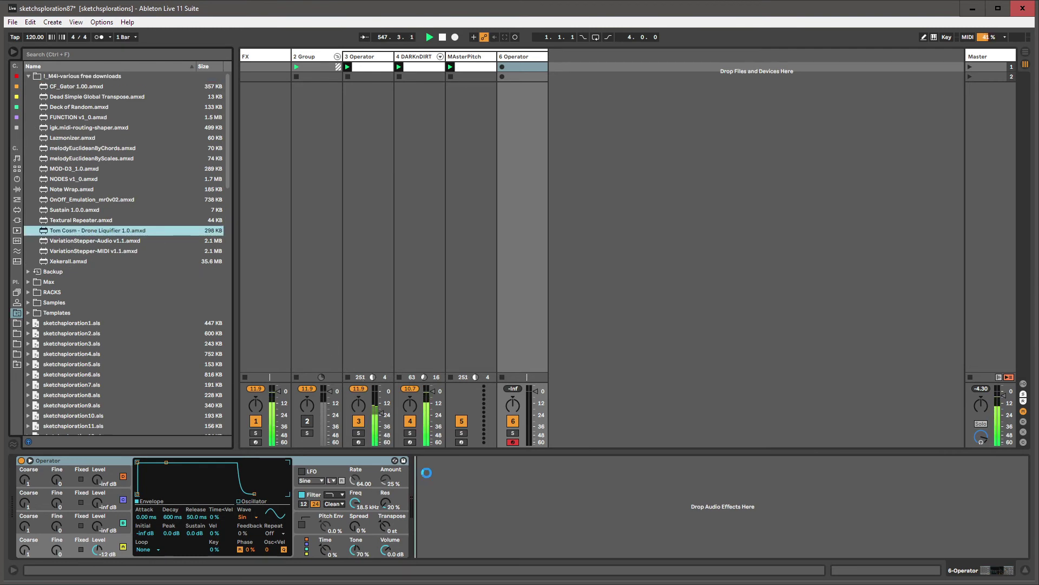
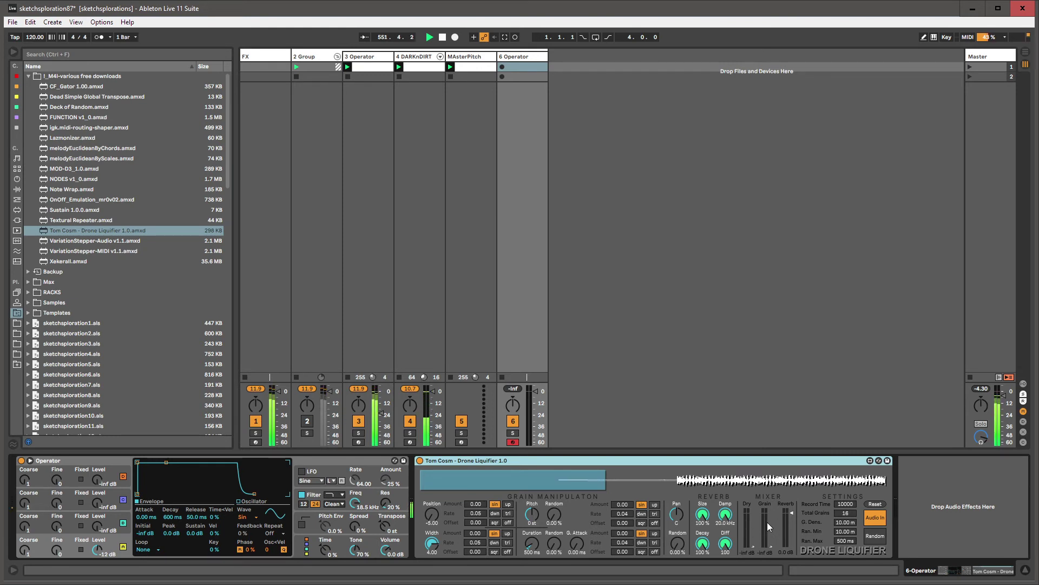
{"action": "left_click_drag", "start_coordinate": [768, 522], "coordinate": [767, 514]}
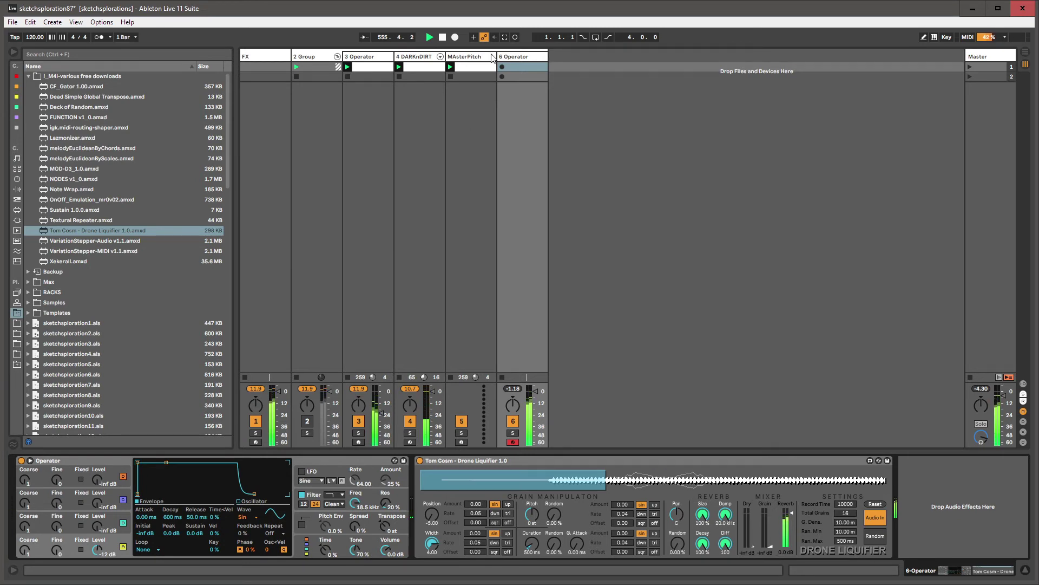
- Record a four-bar looping MIDI chord into the first clip slot of 6 Operator and open the clip for editing
{"action": "left_click", "coordinate": [502, 67]}
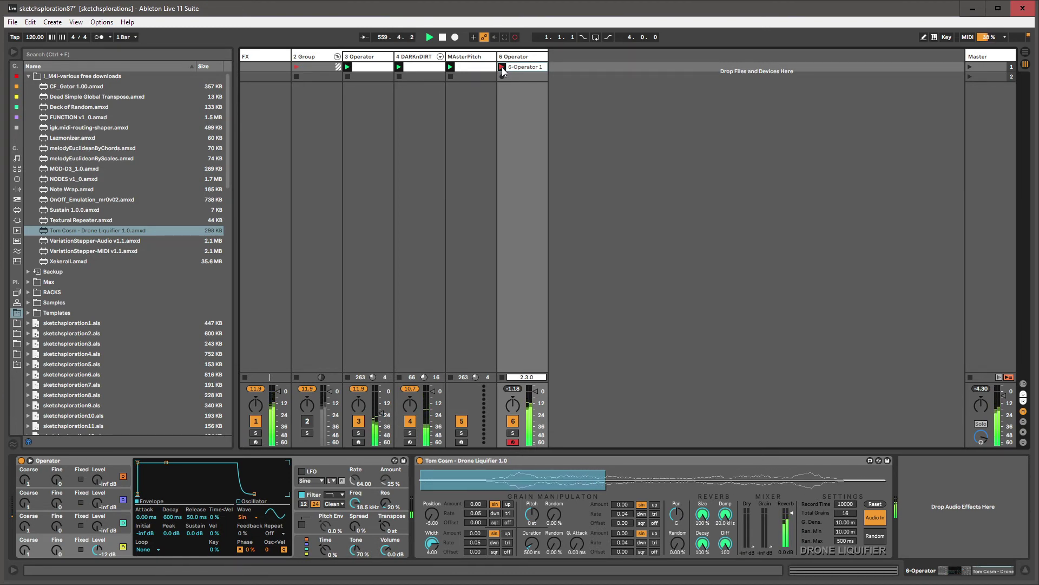
{"action": "left_click", "coordinate": [502, 67]}
{"action": "left_click", "coordinate": [518, 67]}
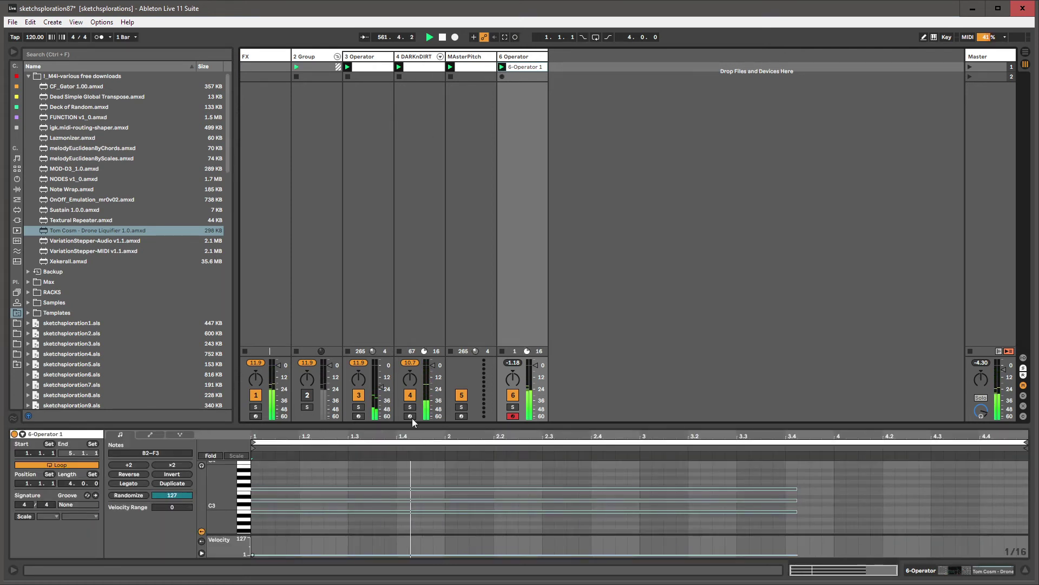
- Select all notes in the 6-Operator 1 clip, set their velocity to 96, and return to the track's devices
{"action": "left_click_drag", "start_coordinate": [411, 475], "coordinate": [423, 536]}
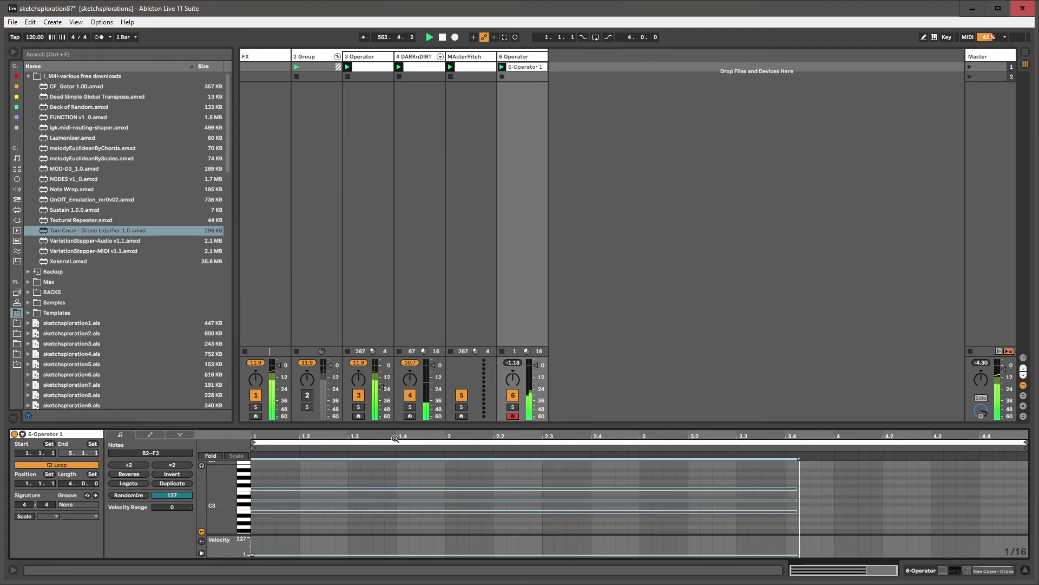
{"action": "mouse_move", "coordinate": [397, 488]}
{"action": "left_mouse_down"}
{"action": "mouse_move", "coordinate": [397, 457]}
{"action": "mouse_move", "coordinate": [395, 480]}
{"action": "left_mouse_up"}
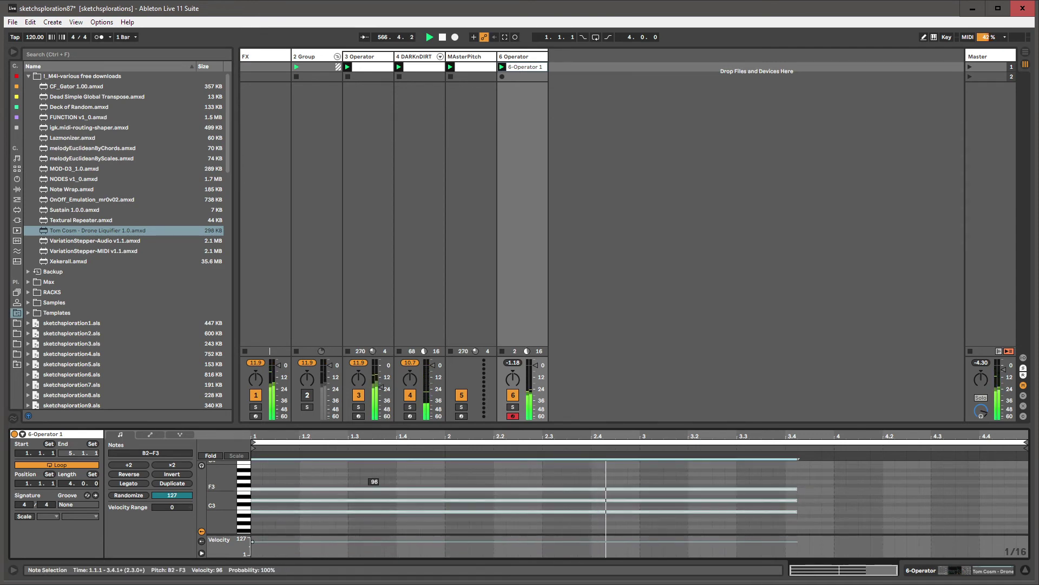
{"action": "key", "text": "shift+Tab"}
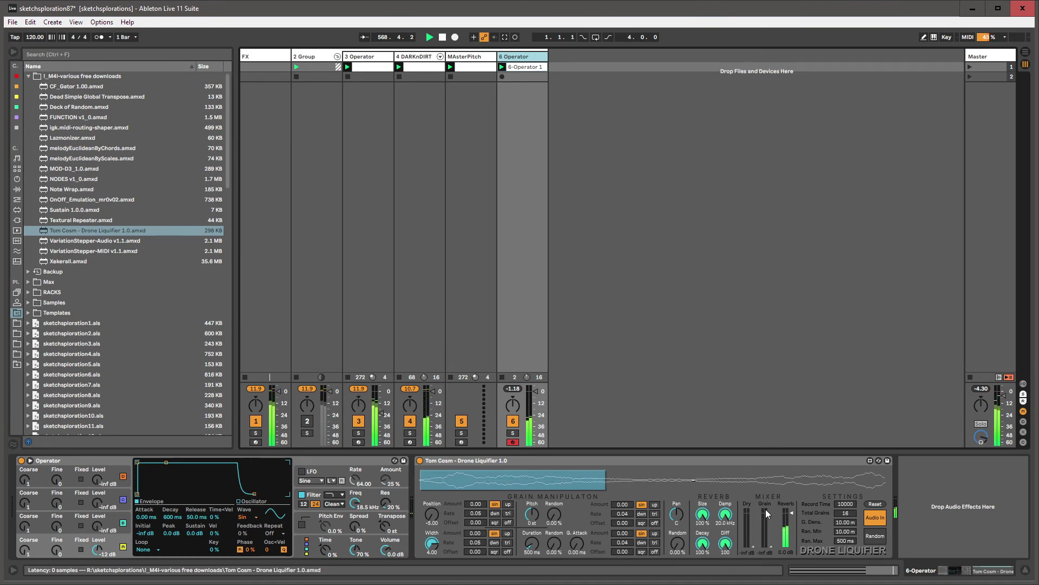
- Adjust the Drone Liquifier's grain position, and set its Grain and Reverb mixer levels to about -28 dB
{"action": "mouse_move", "coordinate": [766, 513]}
{"action": "left_mouse_down"}
{"action": "mouse_move", "coordinate": [766, 490]}
{"action": "mouse_move", "coordinate": [792, 544]}
{"action": "mouse_move", "coordinate": [771, 518]}
{"action": "left_mouse_up"}
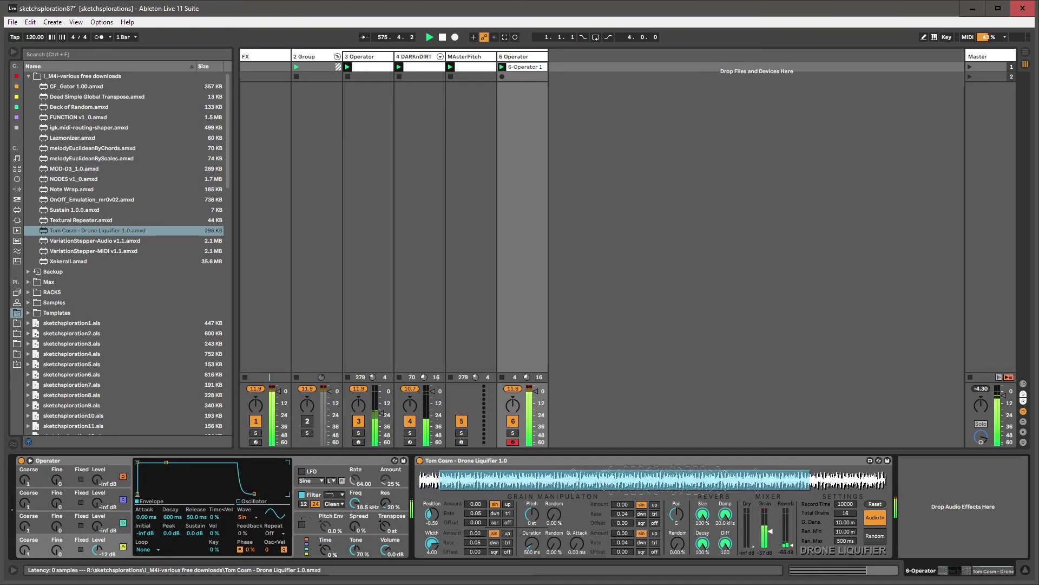
{"action": "left_click_drag", "start_coordinate": [788, 536], "coordinate": [789, 519]}
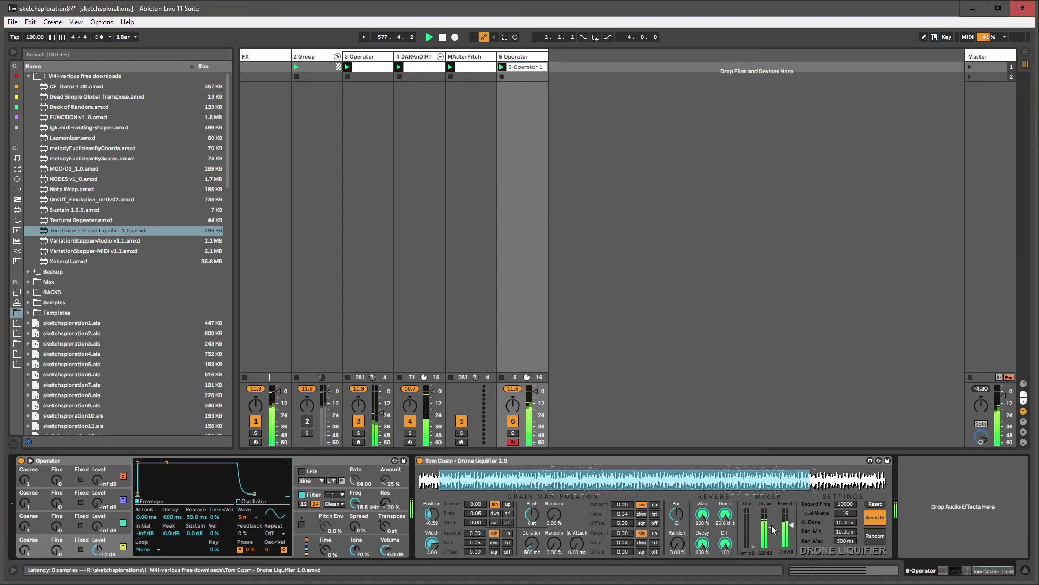
- On 3 Operator's HybridReverb rack, set EQ Low Freq to 120 Hz, Decay to 13.2 s, Size to 21% and Blend to 74/26
{"action": "left_click", "coordinate": [374, 57]}
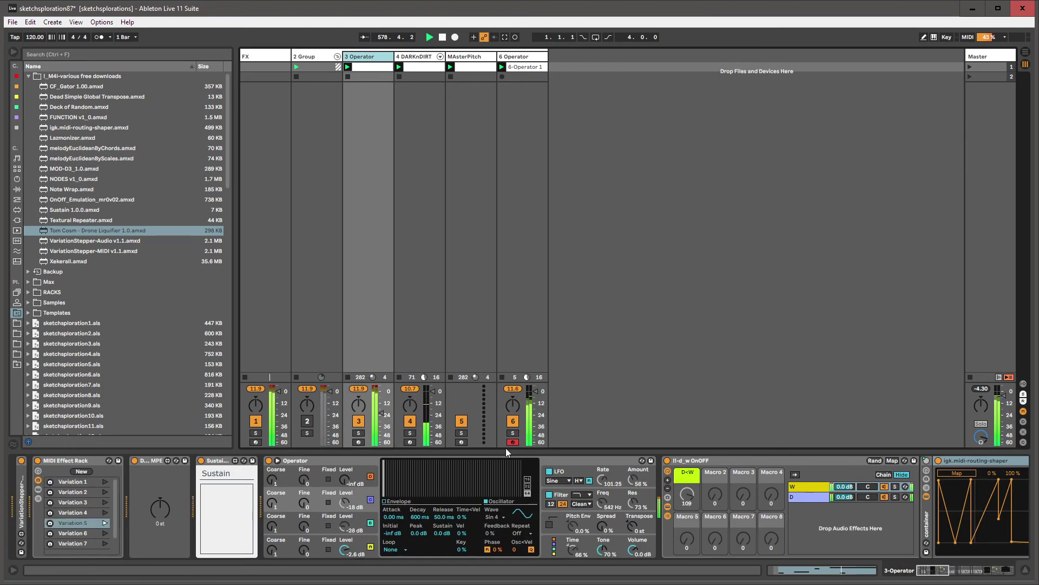
{"action": "left_click_drag", "start_coordinate": [927, 577], "coordinate": [998, 574]}
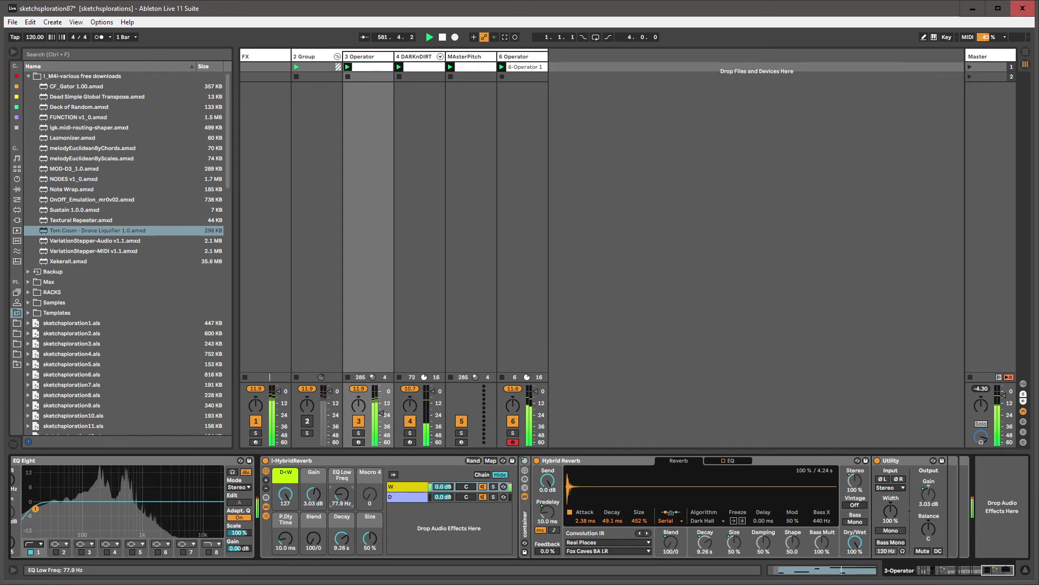
{"action": "left_click_drag", "start_coordinate": [342, 539], "coordinate": [370, 569]}
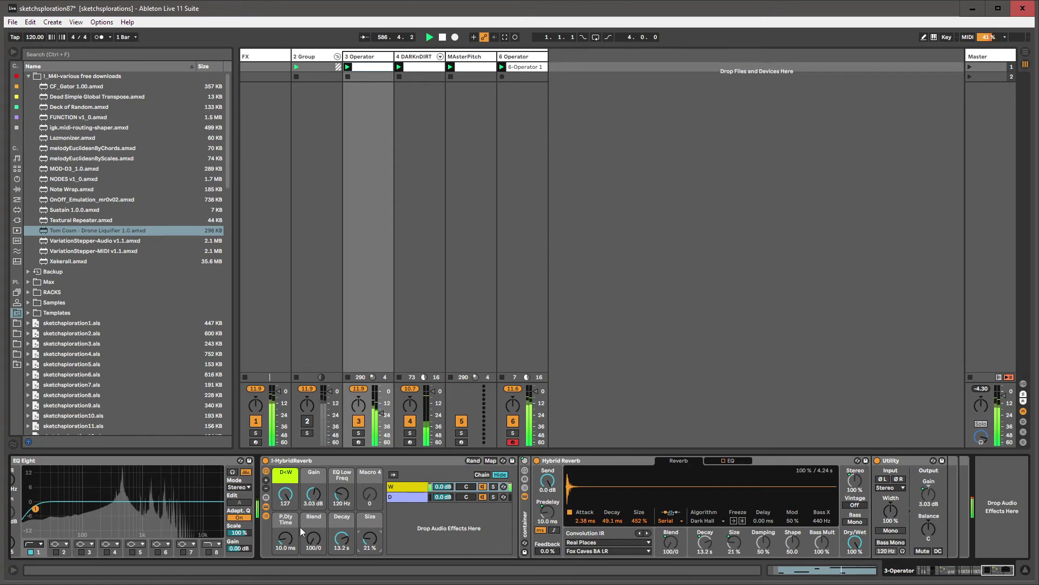
{"action": "left_click_drag", "start_coordinate": [314, 539], "coordinate": [313, 563]}
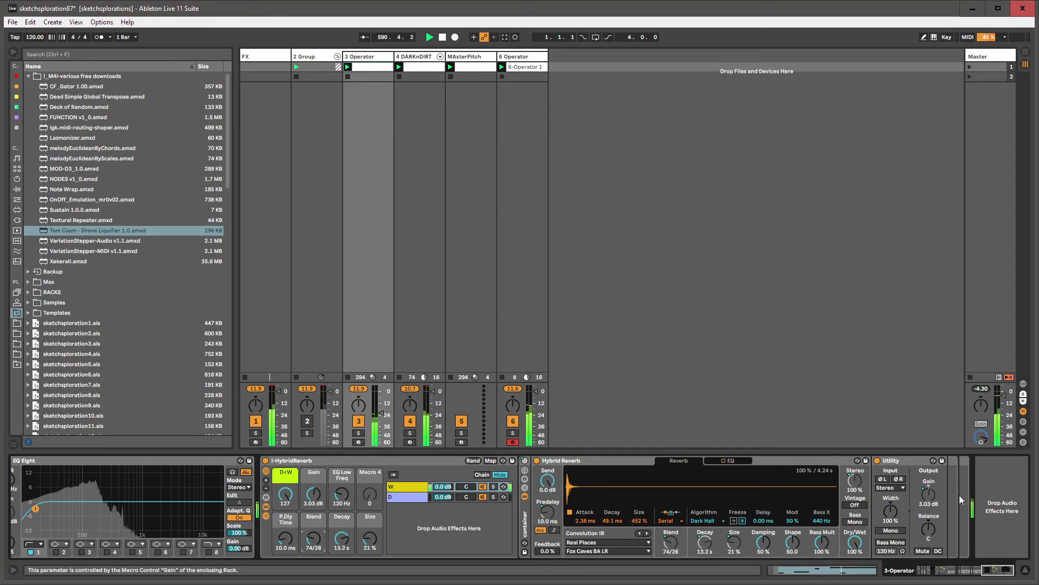
- Place two tremelo Auto Pan presets before 3 Operator's HybridReverb rack, with the second one's rate set to 0.09 Hz
{"action": "key", "text": "ctrl+f"}
{"action": "type", "text": "trem"}
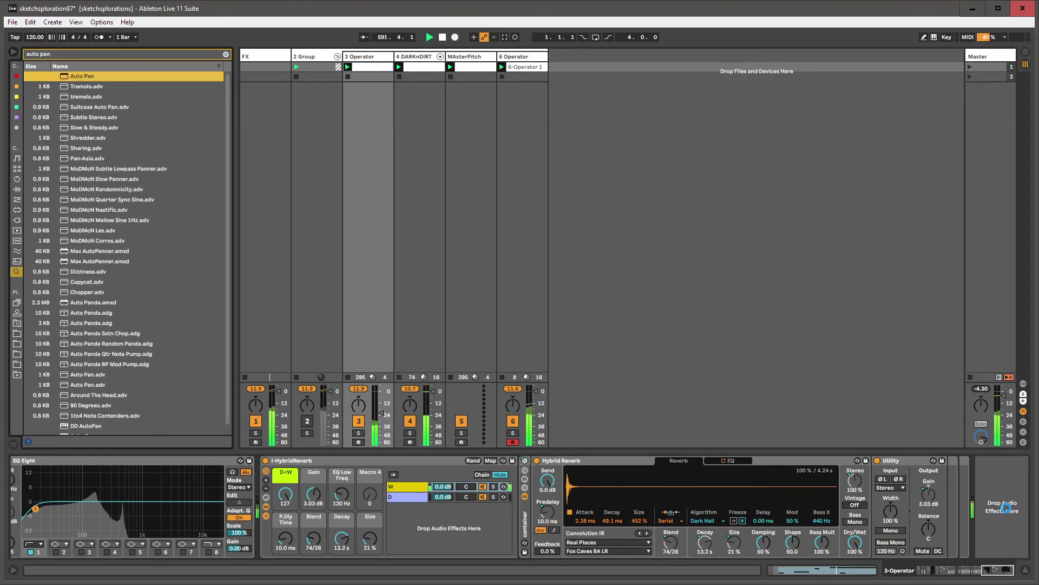
{"action": "key", "text": "Return"}
{"action": "key", "text": "Escape"}
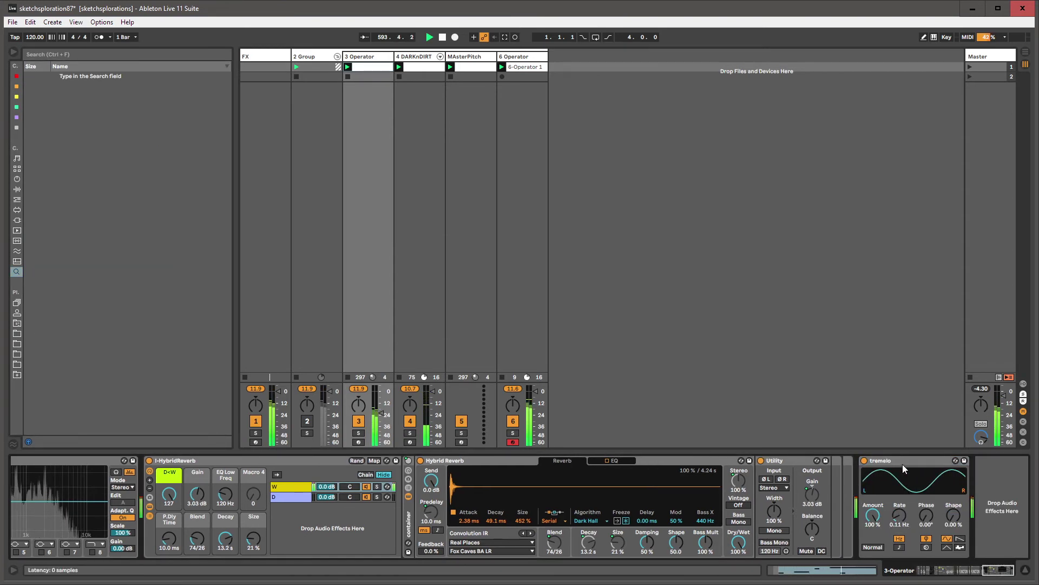
{"action": "left_click", "coordinate": [891, 464]}
{"action": "left_click_drag", "start_coordinate": [890, 464], "coordinate": [290, 476]}
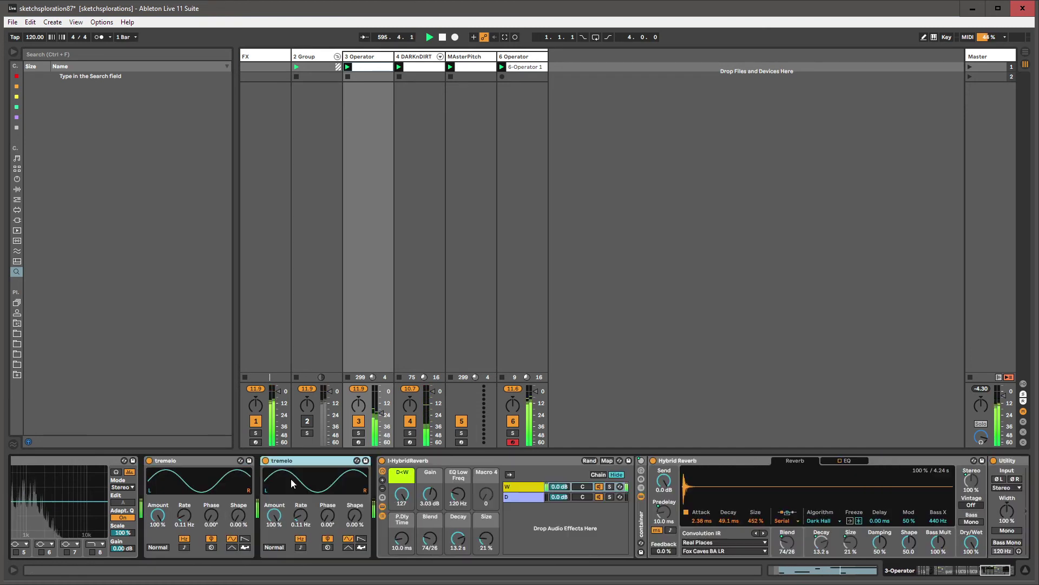
{"action": "left_click_drag", "start_coordinate": [303, 517], "coordinate": [303, 523]}
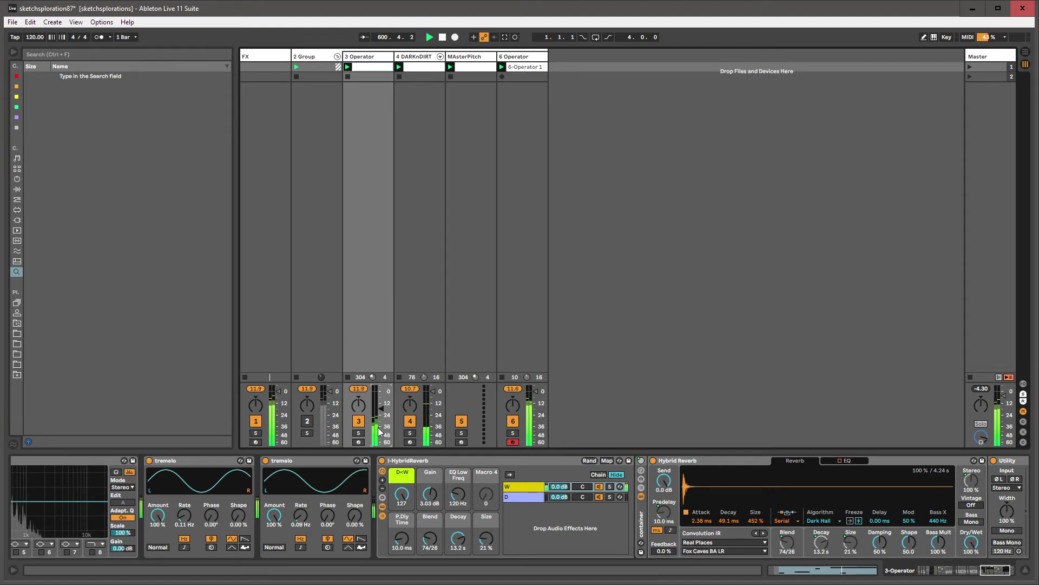
- Fold the chains and devices of the !!-d_w OnOFF rack, and set the 3 Operator track's volume to about -18 dB
{"action": "scroll", "coordinate": [791, 514], "scroll_direction": "left", "scroll_amount": 10}
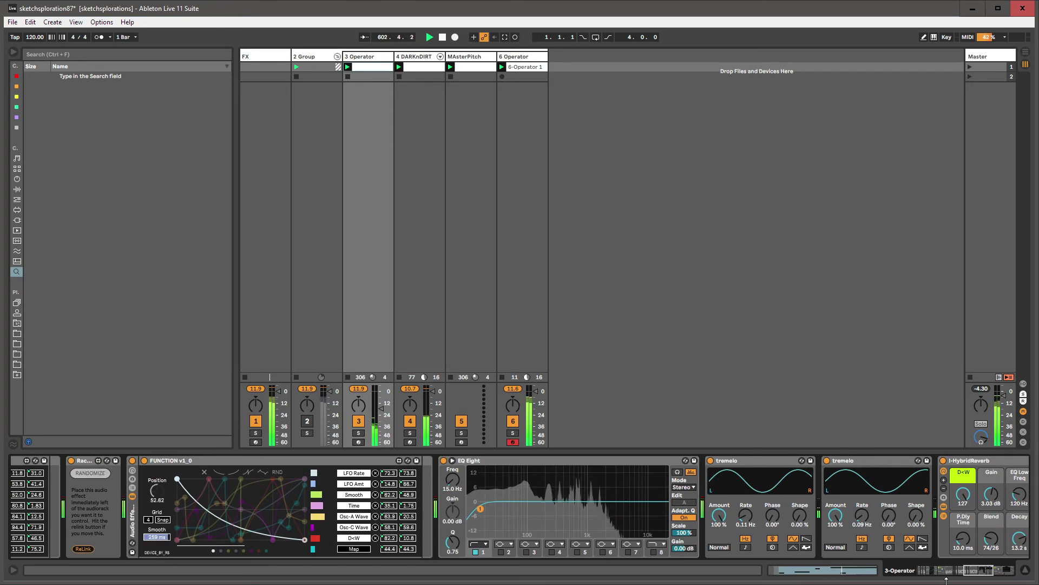
{"action": "left_click_drag", "start_coordinate": [977, 578], "coordinate": [957, 578]}
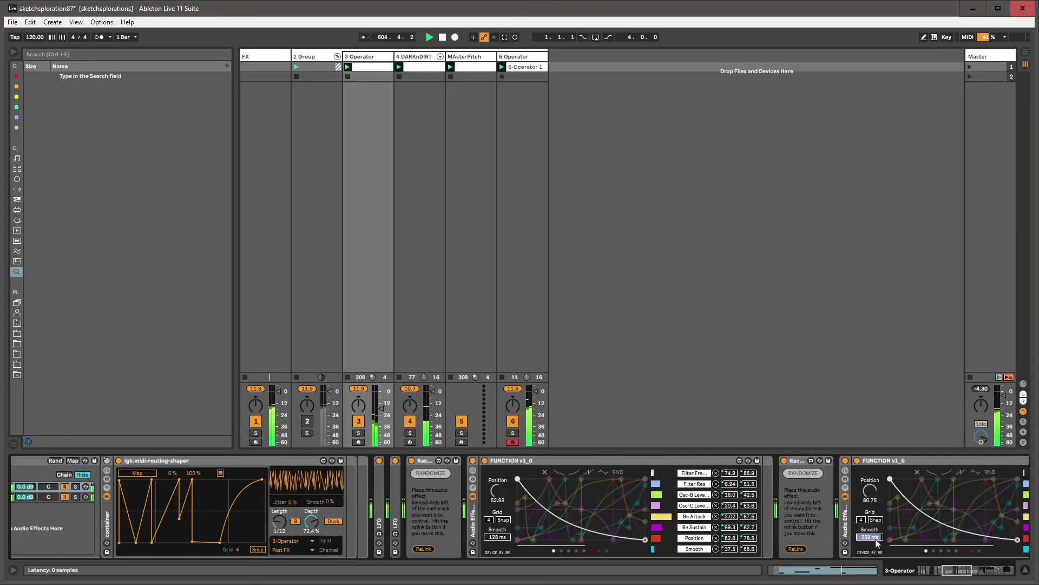
{"action": "left_click_drag", "start_coordinate": [959, 575], "coordinate": [934, 575]}
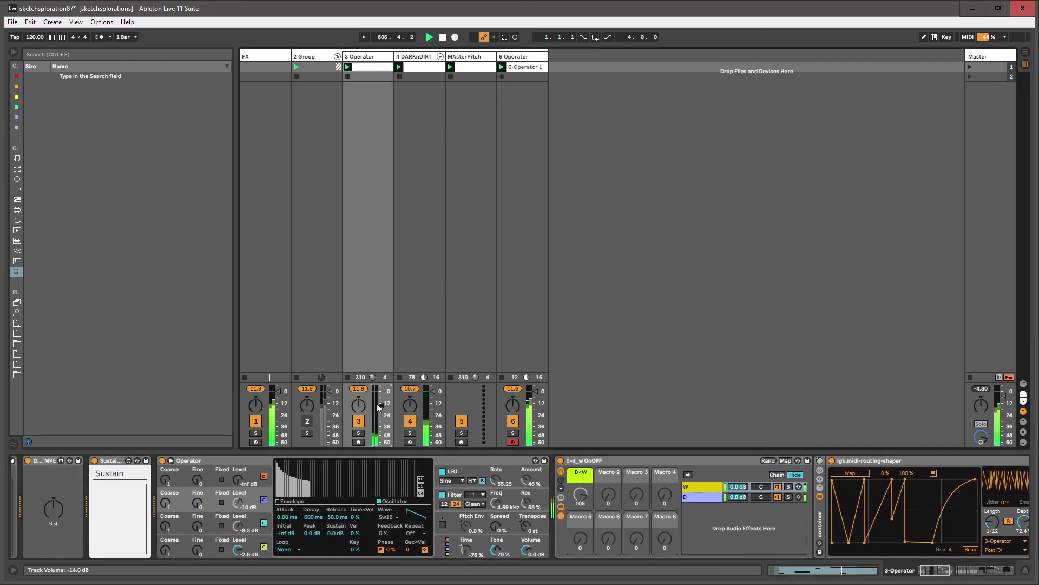
{"action": "left_click", "coordinate": [563, 518]}
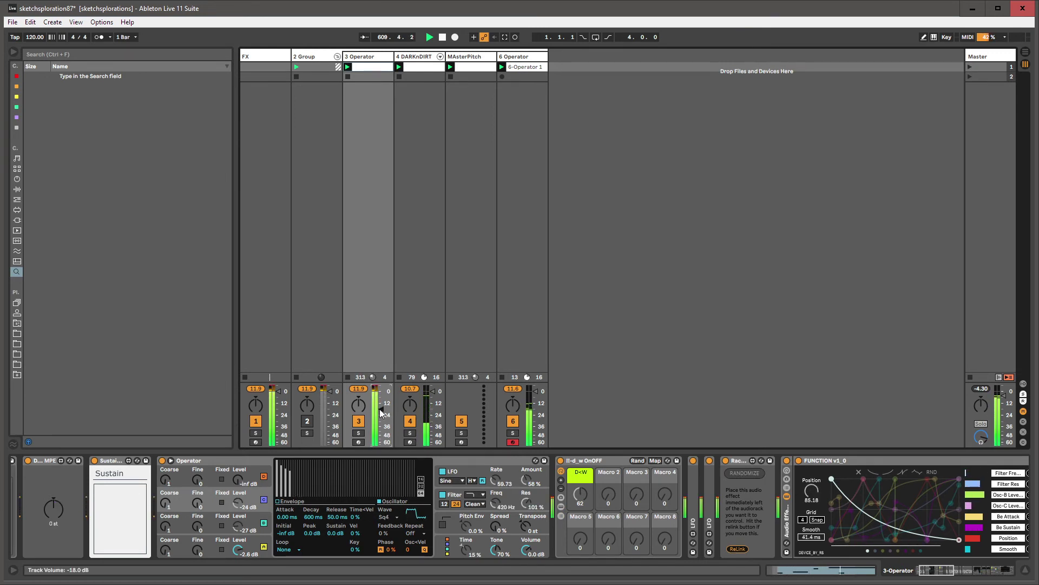
- Add a Compressor at the end of the 3 Operator track's device chain
{"action": "left_click", "coordinate": [994, 569]}
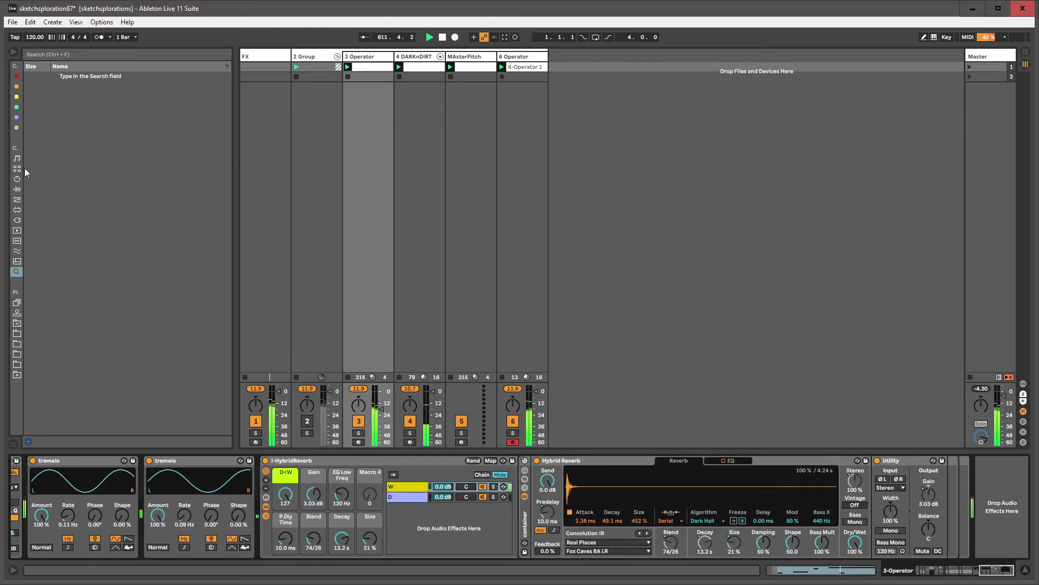
{"action": "left_click", "coordinate": [18, 183]}
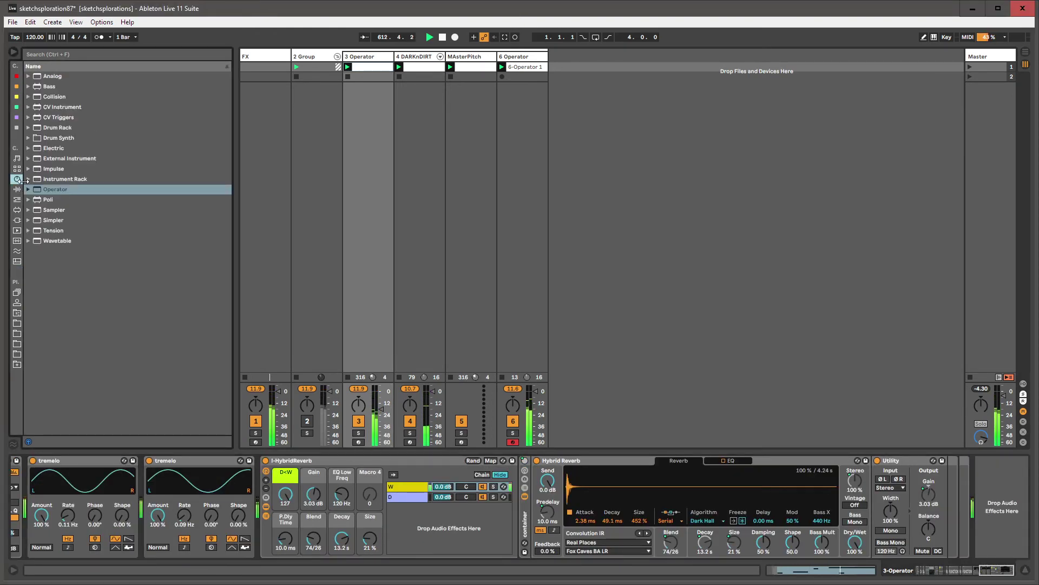
{"action": "left_click", "coordinate": [18, 127]}
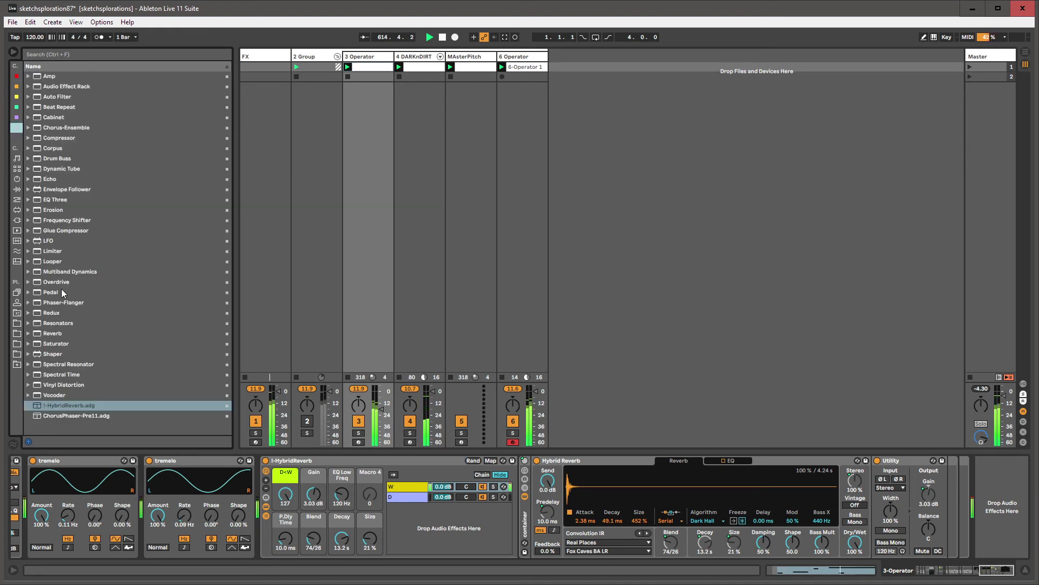
{"action": "double_click", "coordinate": [59, 139]}
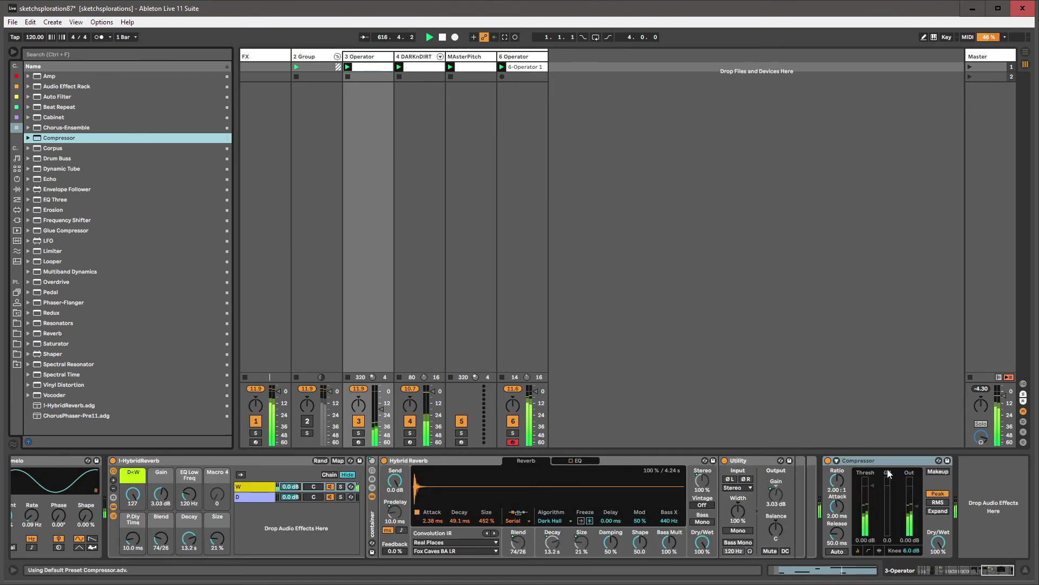
- Enable the sidechain on the 3 Operator track's Compressor and feed it from the 4-DARKnDIRTYbeat track
{"action": "left_click", "coordinate": [875, 461]}
{"action": "left_click", "coordinate": [836, 461]}
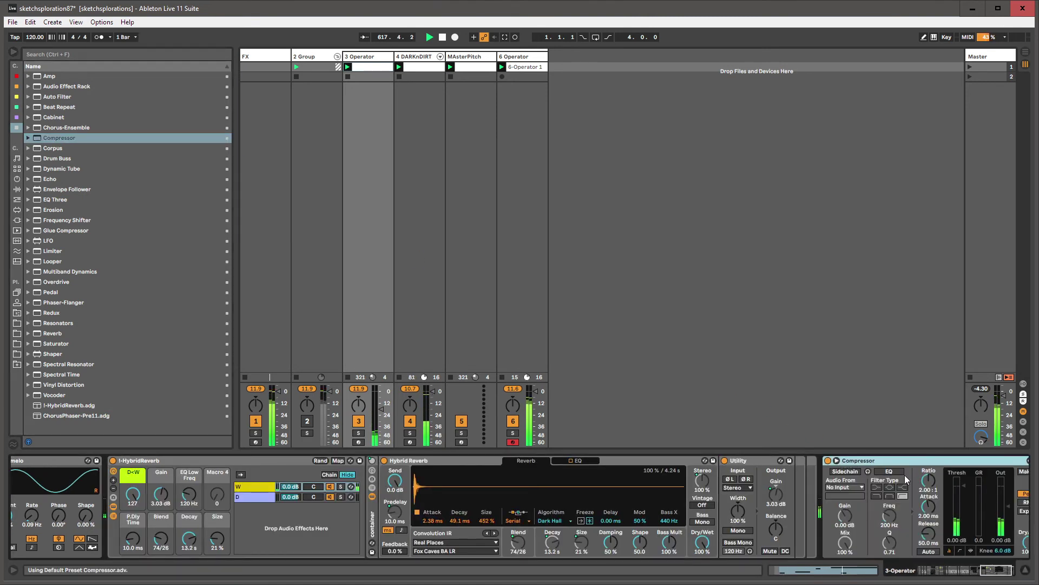
{"action": "left_click_drag", "start_coordinate": [993, 573], "coordinate": [999, 572]}
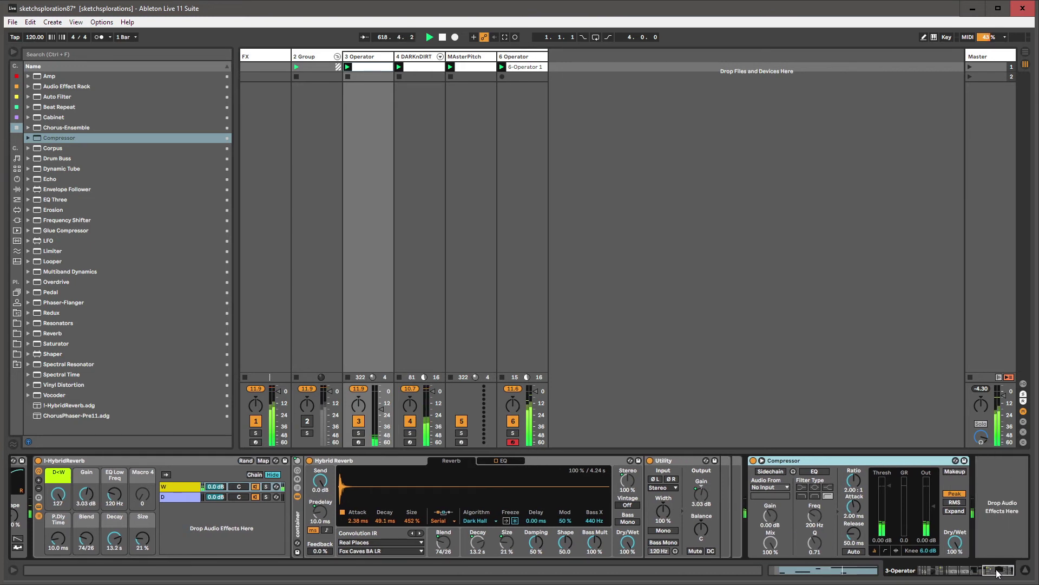
{"action": "left_click", "coordinate": [776, 487]}
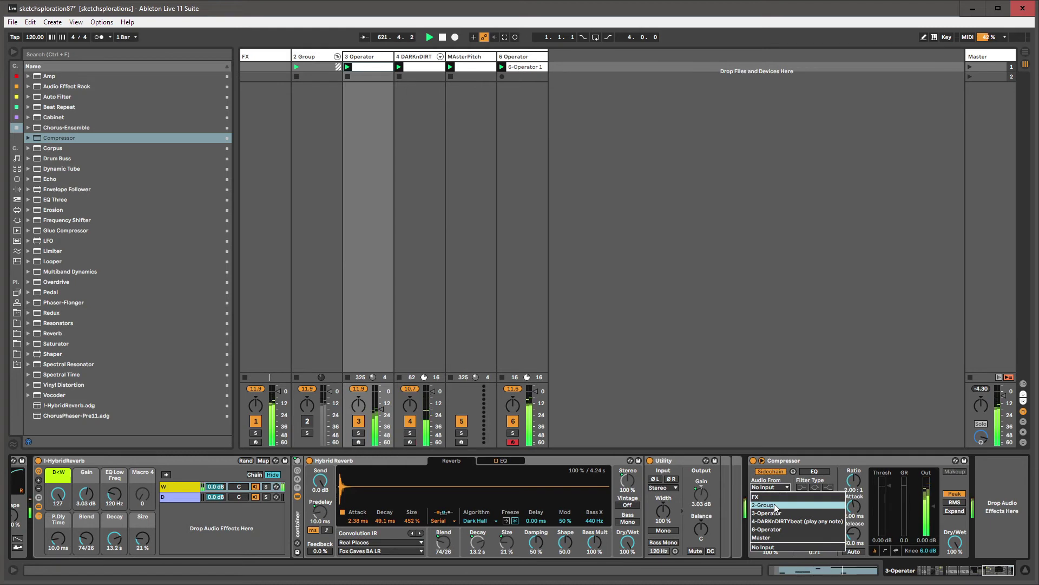
{"action": "left_click", "coordinate": [775, 471]}
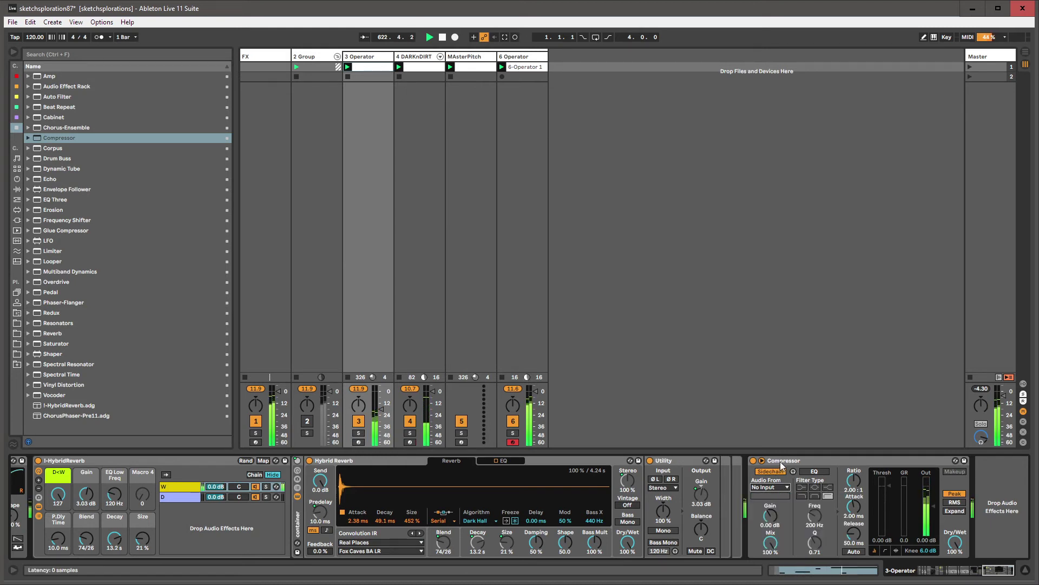
{"action": "left_click", "coordinate": [773, 486]}
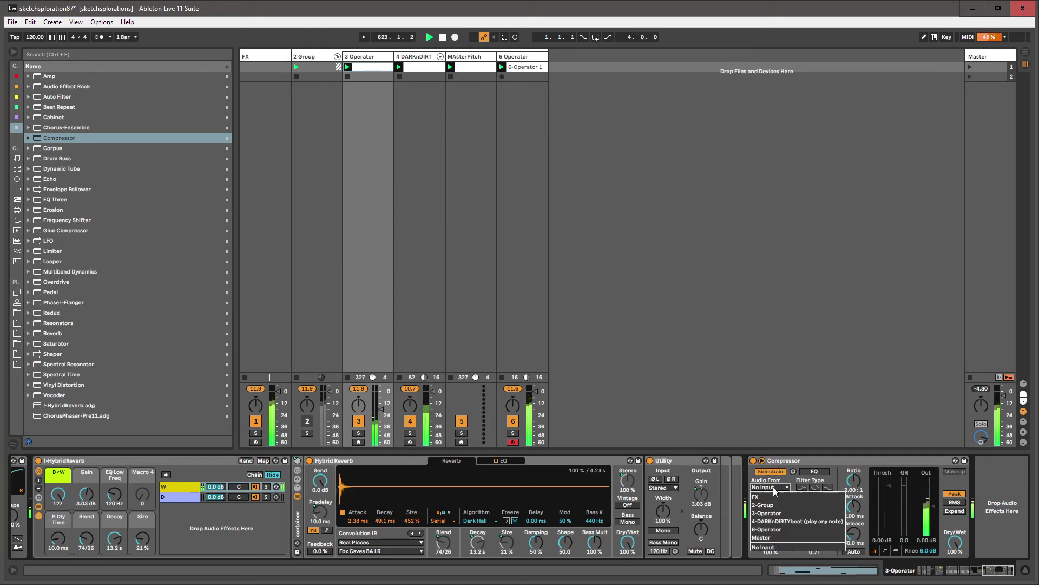
{"action": "left_click", "coordinate": [776, 521]}
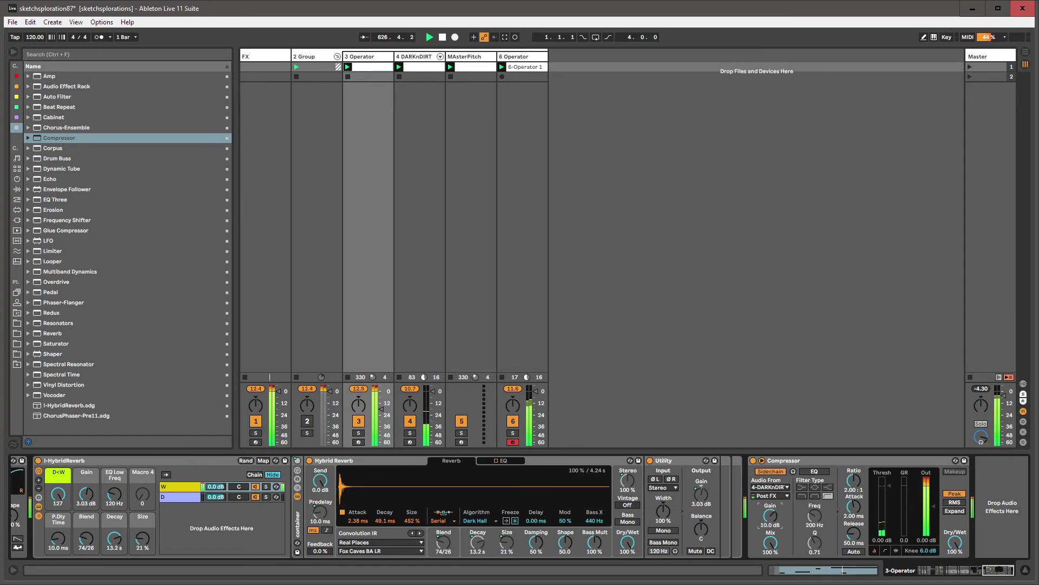
- Set the Compressor's sidechain gain to 14.5 dB, the threshold to -8.41 dB and the release to 1.46 s
{"action": "left_click_drag", "start_coordinate": [770, 515], "coordinate": [771, 507]}
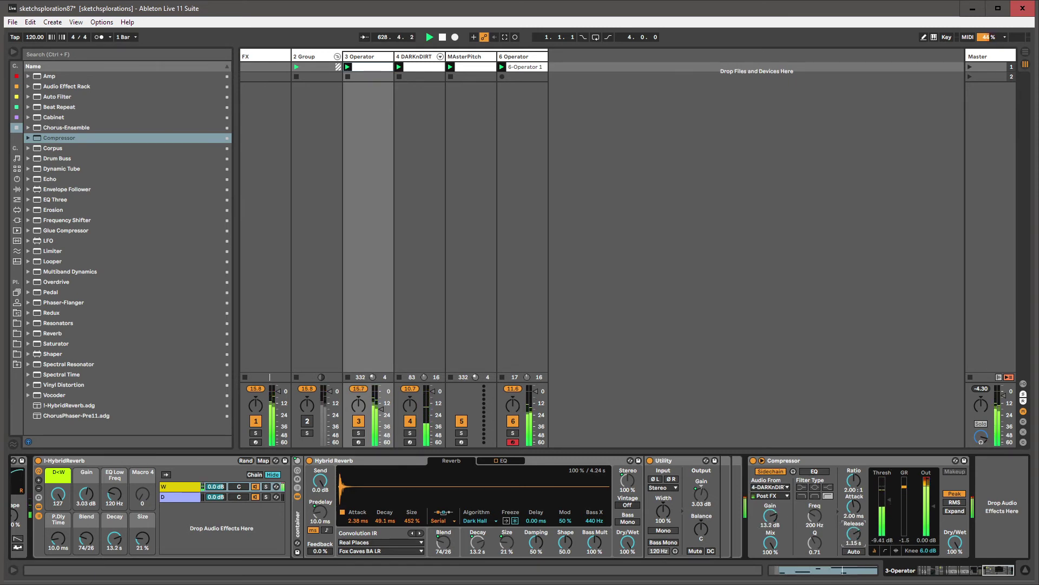
{"action": "left_click_drag", "start_coordinate": [854, 533], "coordinate": [854, 529]}
{"action": "left_click_drag", "start_coordinate": [770, 516], "coordinate": [770, 512]}
{"action": "left_click_drag", "start_coordinate": [770, 516], "coordinate": [771, 512]}
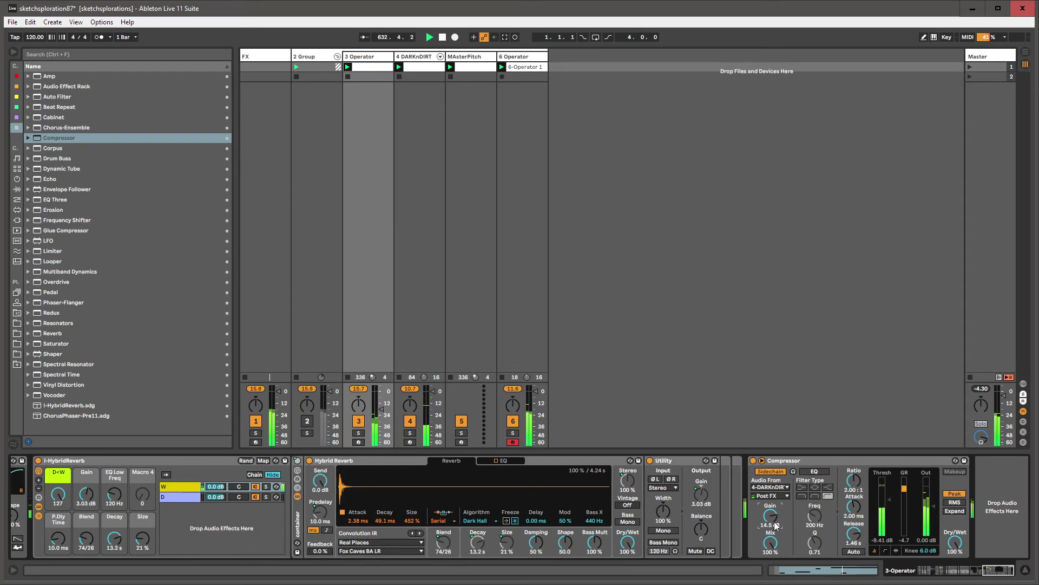
- Examine the device chains of the DARKnDIRT, MAsterPitch and 6 Operator tracks
{"action": "left_click", "coordinate": [417, 57]}
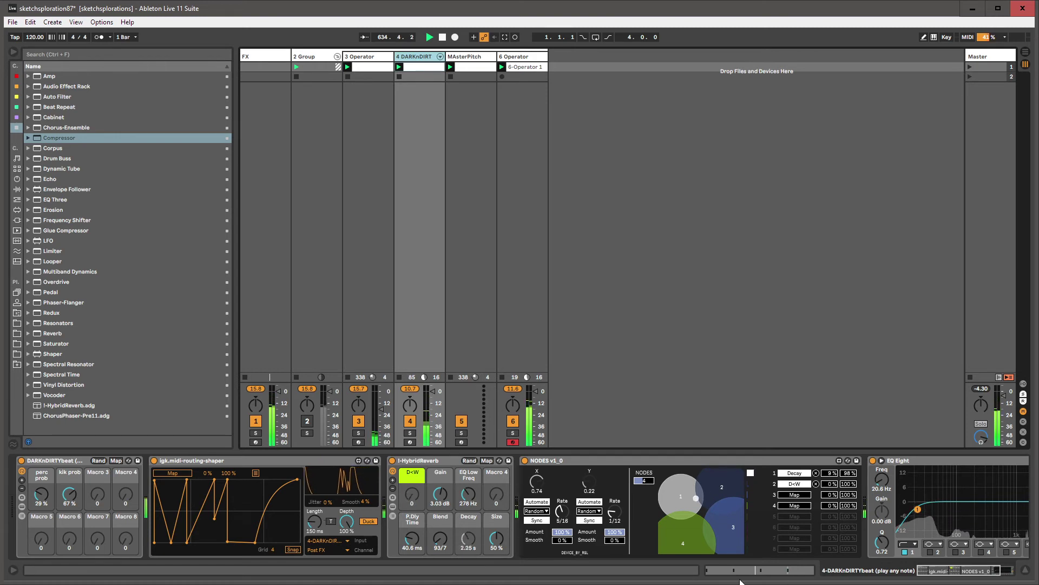
{"action": "left_click", "coordinate": [205, 464]}
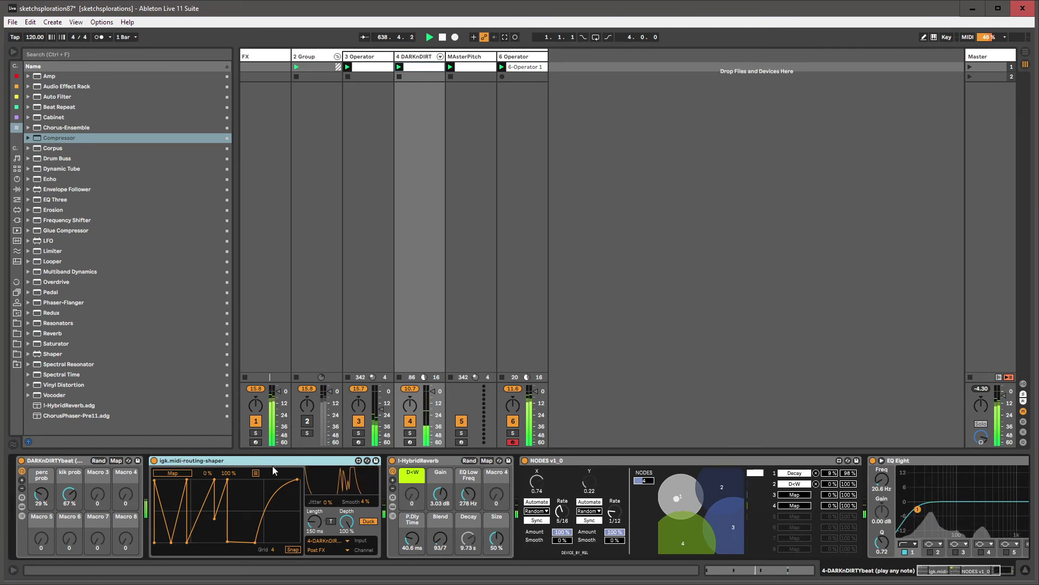
{"action": "key", "text": "ctrl+f"}
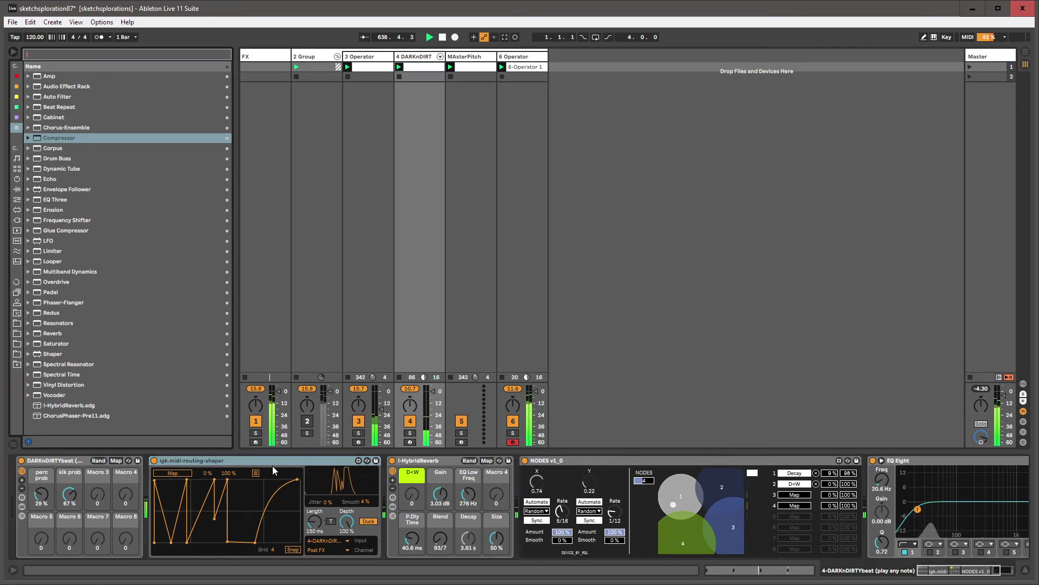
{"action": "left_click", "coordinate": [870, 480]}
{"action": "left_click", "coordinate": [965, 573]}
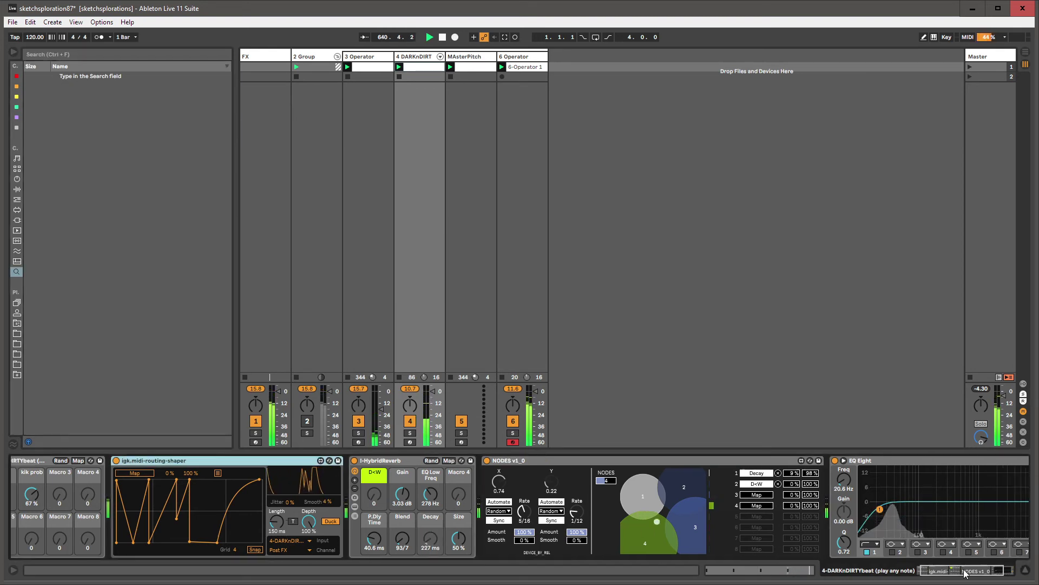
{"action": "mouse_move", "coordinate": [965, 573]}
{"action": "left_mouse_down"}
{"action": "mouse_move", "coordinate": [976, 573]}
{"action": "mouse_move", "coordinate": [957, 572]}
{"action": "left_mouse_up"}
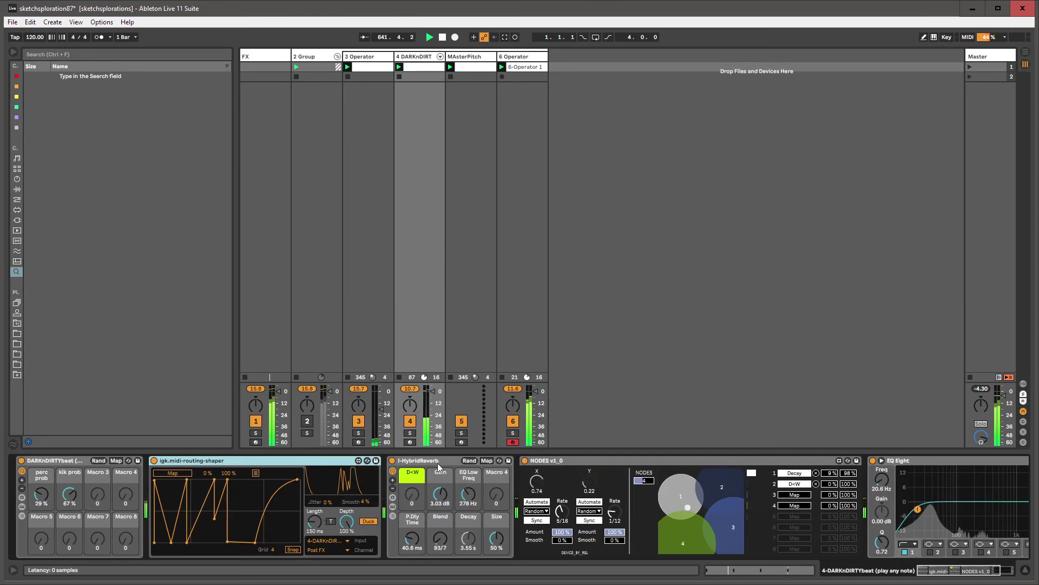
{"action": "left_click", "coordinate": [517, 66]}
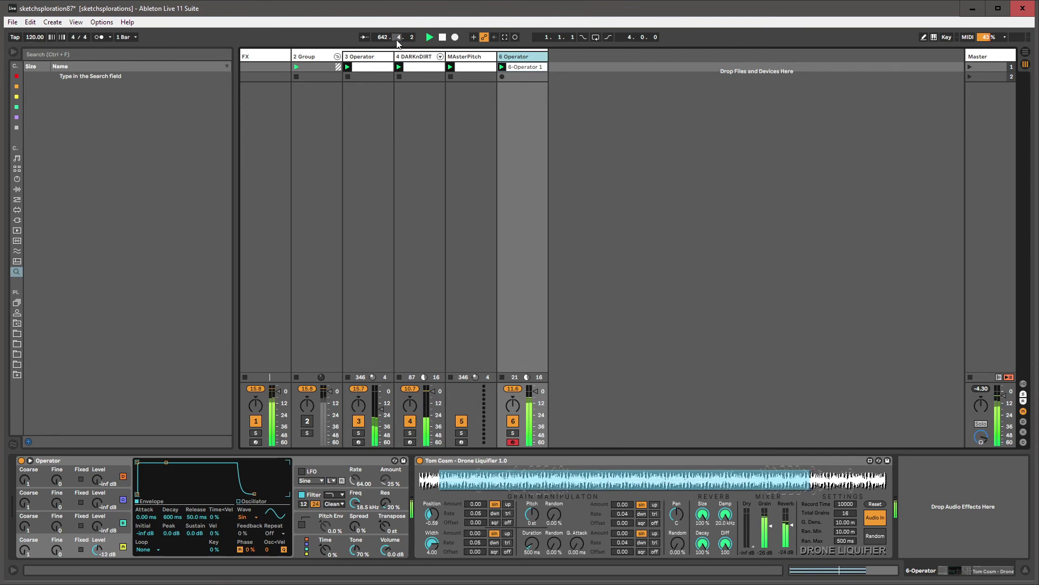
{"action": "left_click", "coordinate": [476, 277]}
{"action": "left_click", "coordinate": [417, 282]}
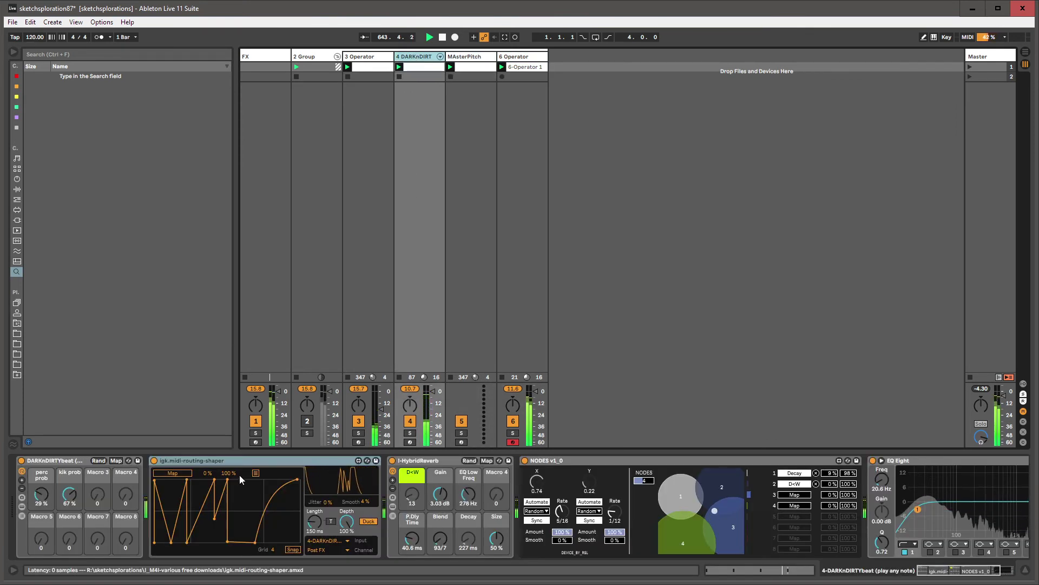
{"action": "left_click", "coordinate": [244, 459]}
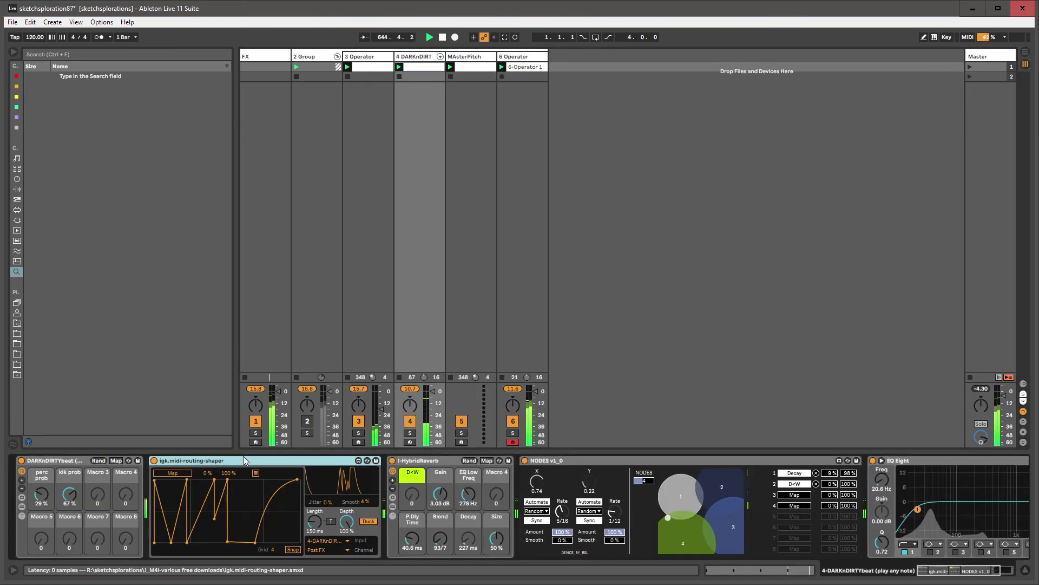
{"action": "left_click", "coordinate": [458, 59]}
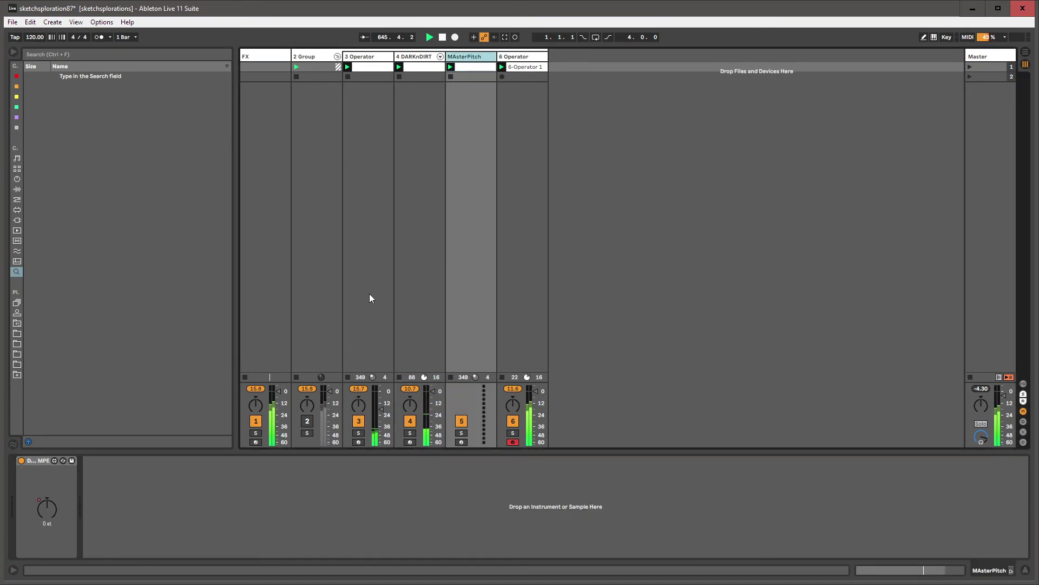
{"action": "left_click", "coordinate": [525, 56]}
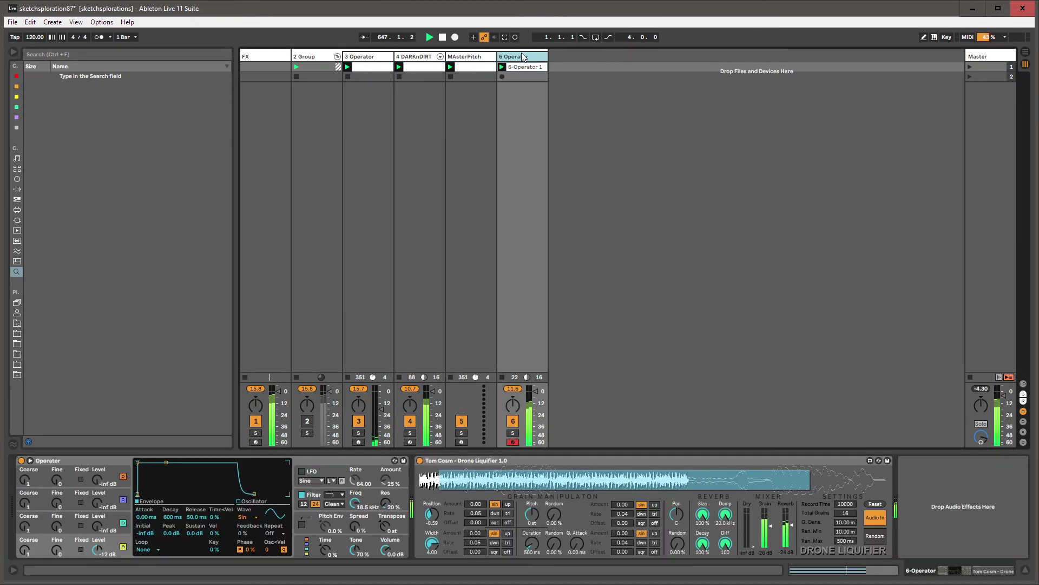
{"action": "left_click", "coordinate": [86, 459]}
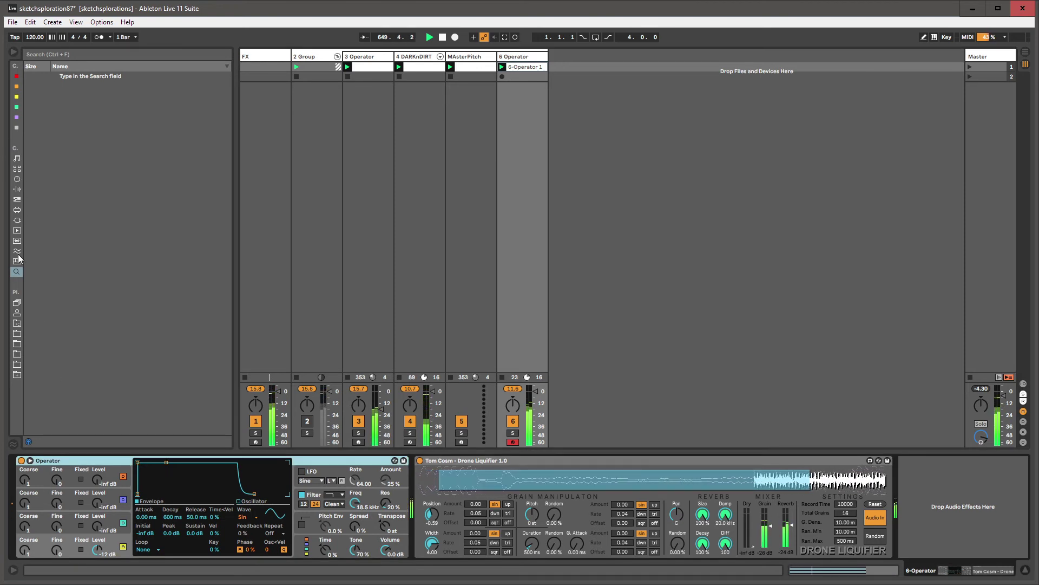
- Copy the Dead Simple Global Transpose device from the 3 Operator track to the 6 Operator track, ahead of its Operator
{"action": "left_click", "coordinate": [383, 58]}
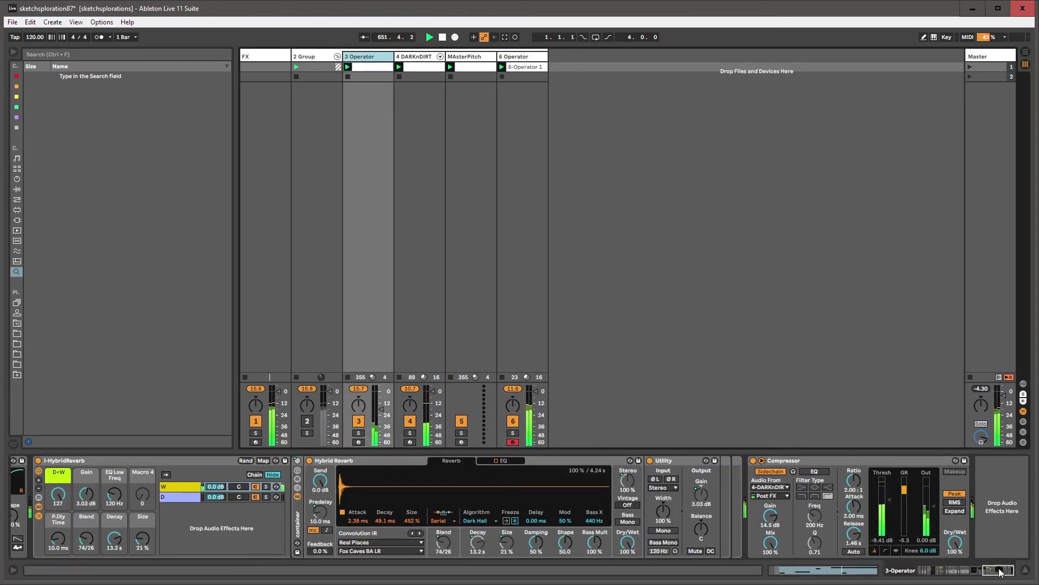
{"action": "left_click_drag", "start_coordinate": [1001, 572], "coordinate": [940, 572]}
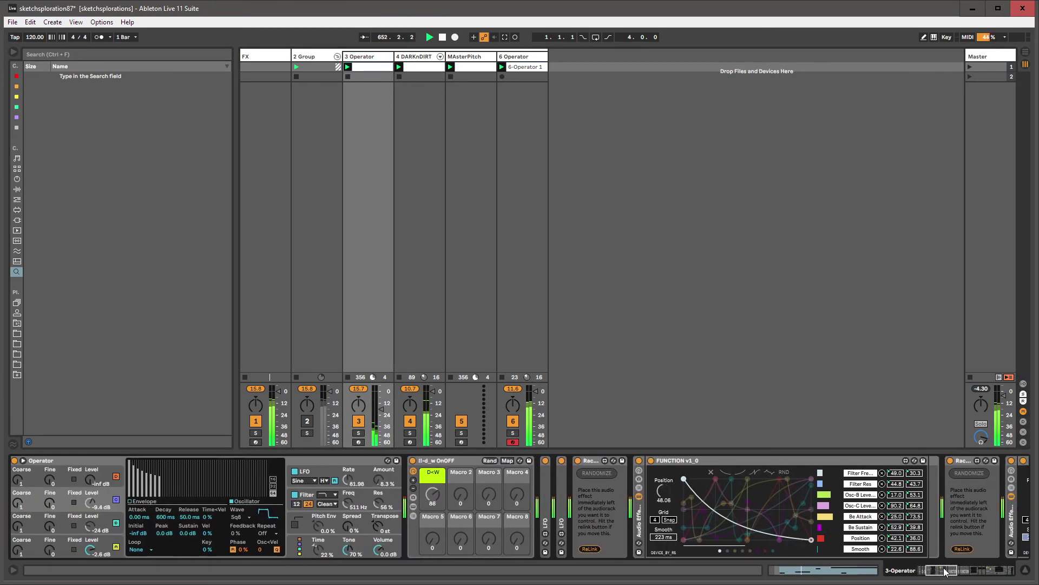
{"action": "left_click", "coordinate": [578, 472]}
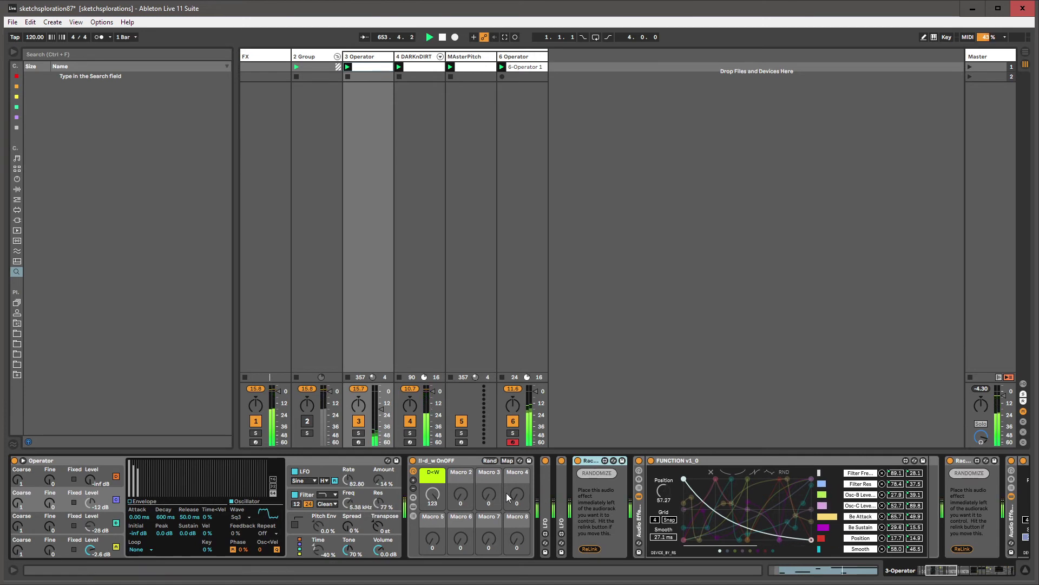
{"action": "left_click", "coordinate": [546, 502]}
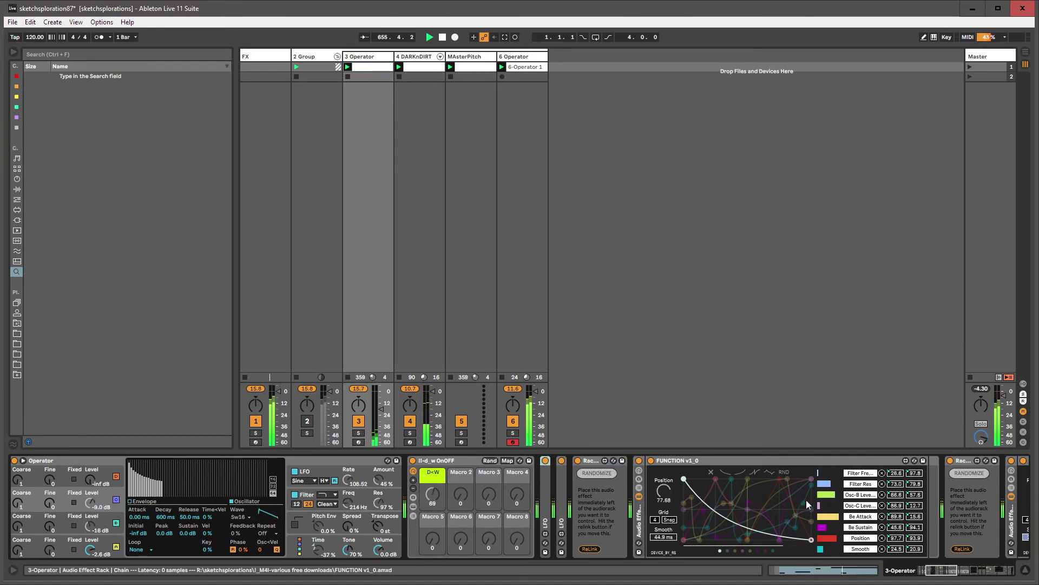
{"action": "scroll", "coordinate": [171, 461], "scroll_direction": "left", "scroll_amount": 5}
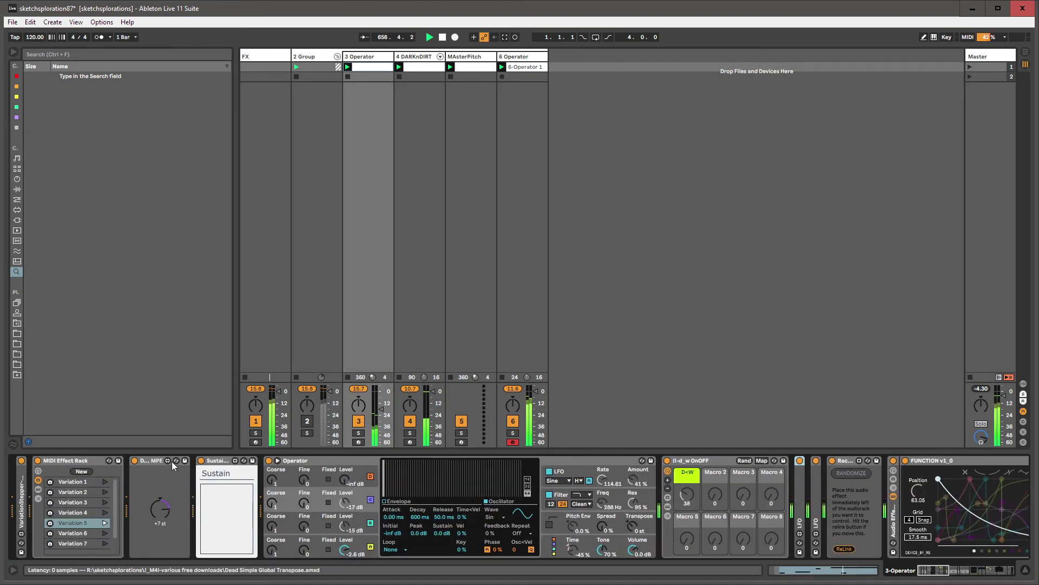
{"action": "left_click", "coordinate": [521, 56]}
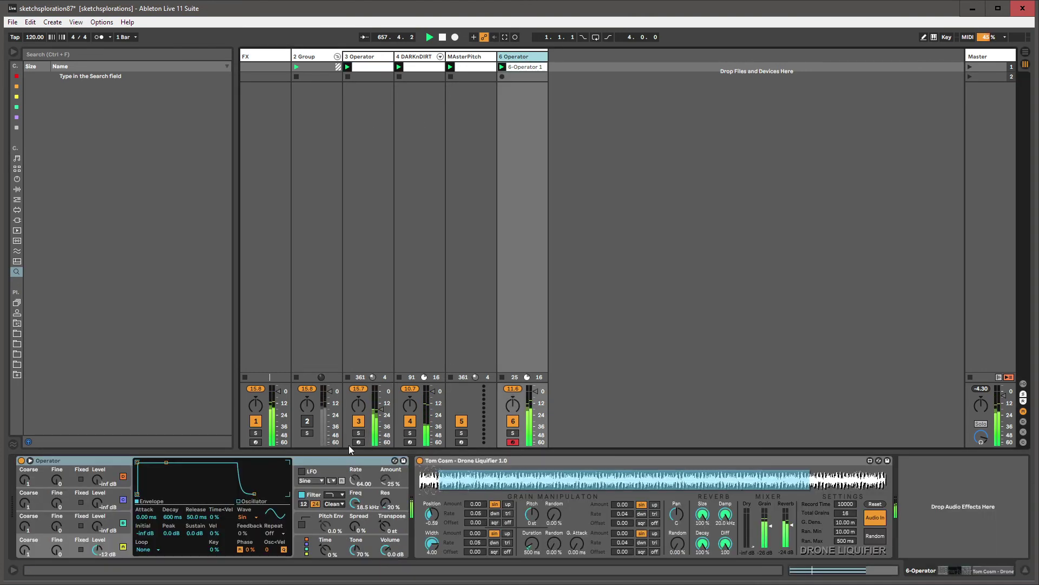
{"action": "scroll", "coordinate": [97, 458], "scroll_direction": "left", "scroll_amount": 2}
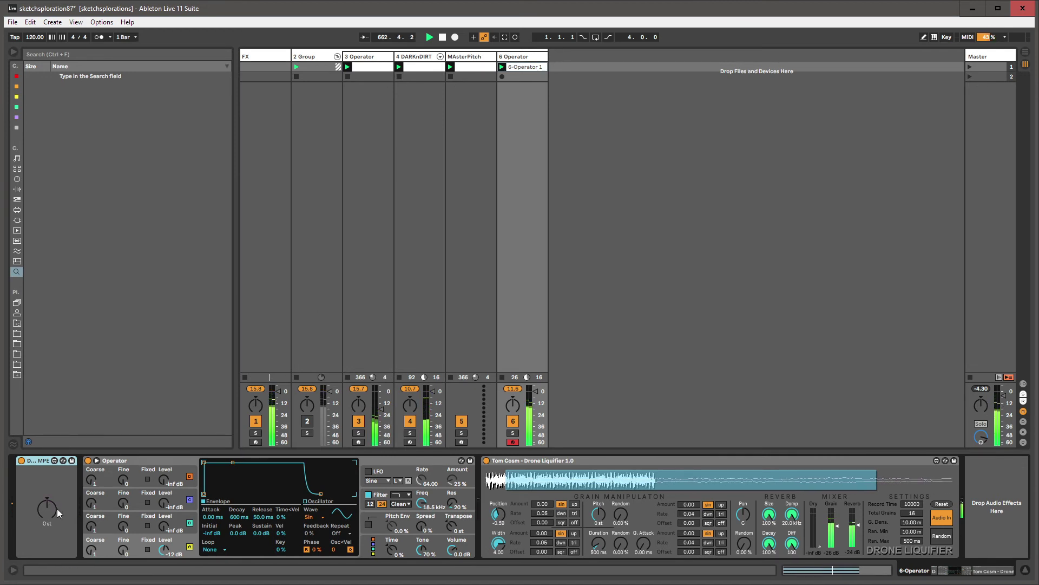
- Shorten the unlinked pitch envelope loop of the MAsterPitch clip to a length of 8.3.3
{"action": "left_click", "coordinate": [467, 206]}
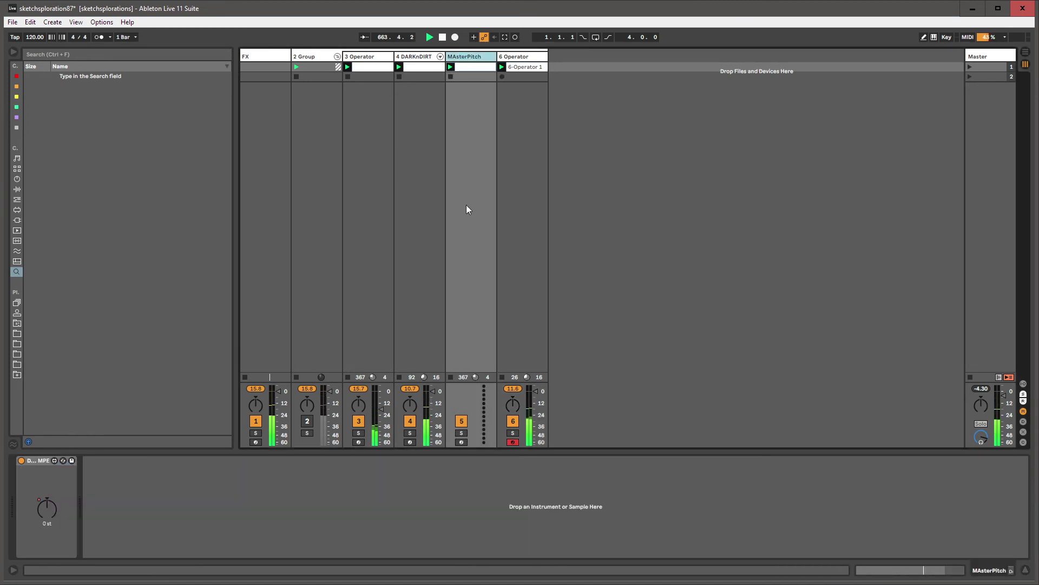
{"action": "left_click", "coordinate": [485, 67]}
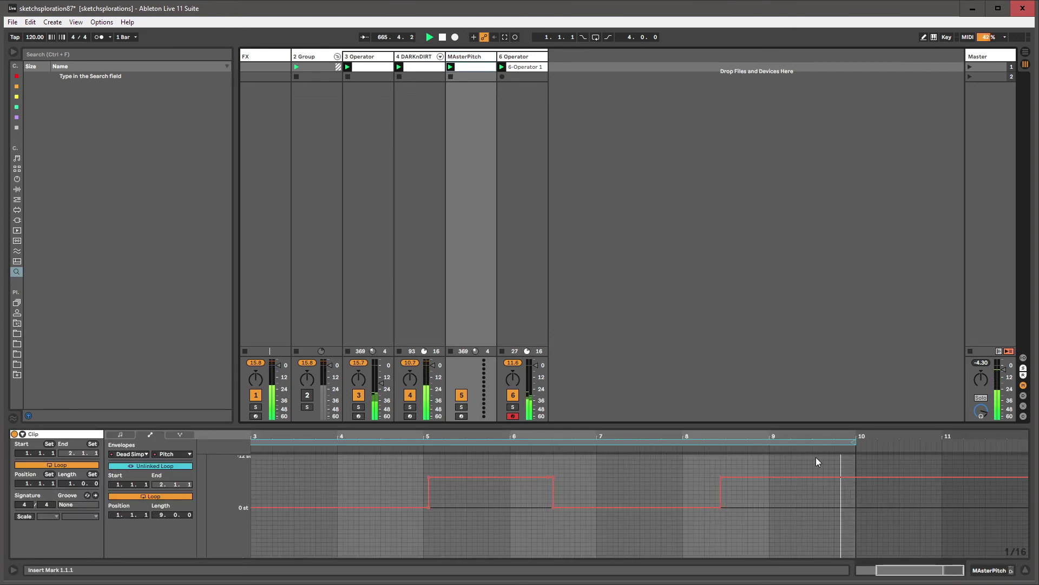
{"action": "left_click", "coordinate": [856, 439]}
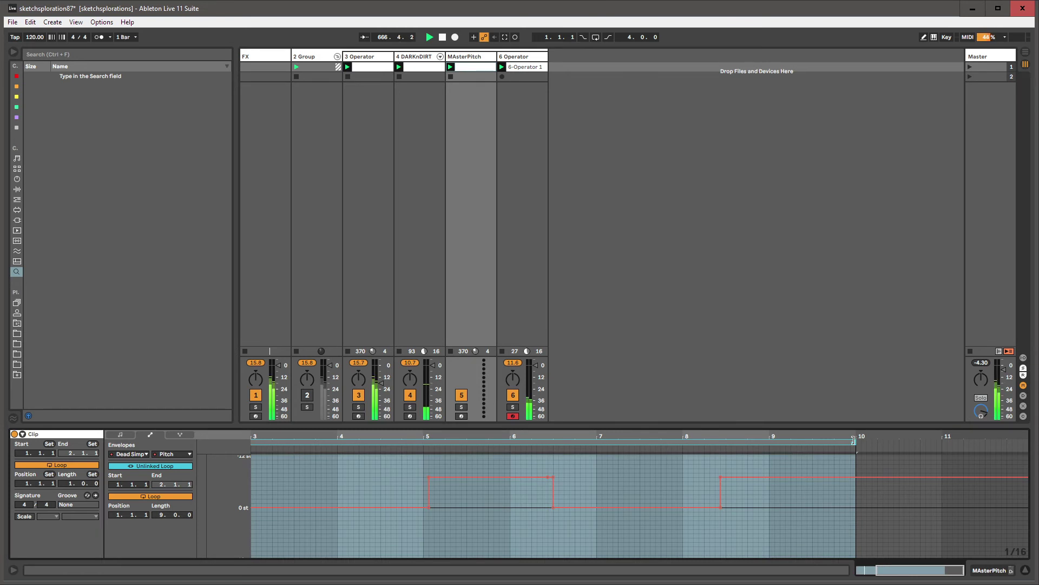
{"action": "left_click_drag", "start_coordinate": [853, 440], "coordinate": [849, 440]}
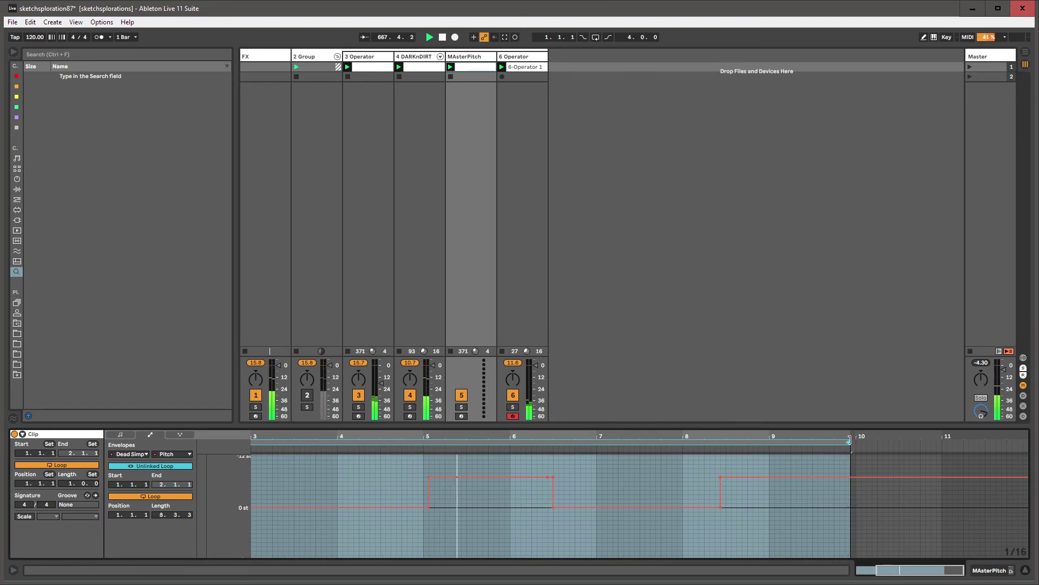
- Check the 6 Operator track's transpose device and the notes in its clip
{"action": "left_click", "coordinate": [514, 57]}
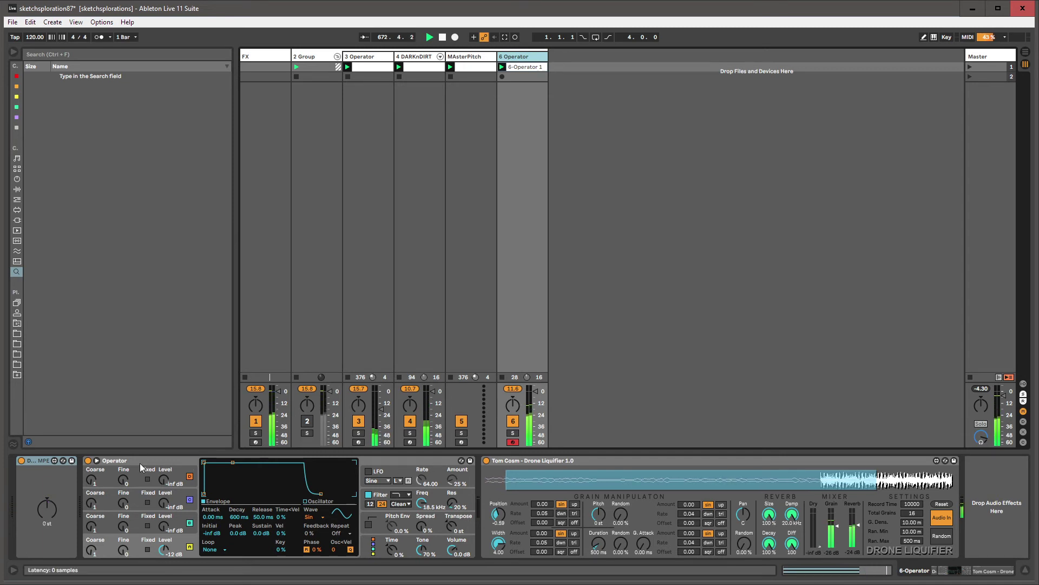
{"action": "left_click", "coordinate": [521, 67]}
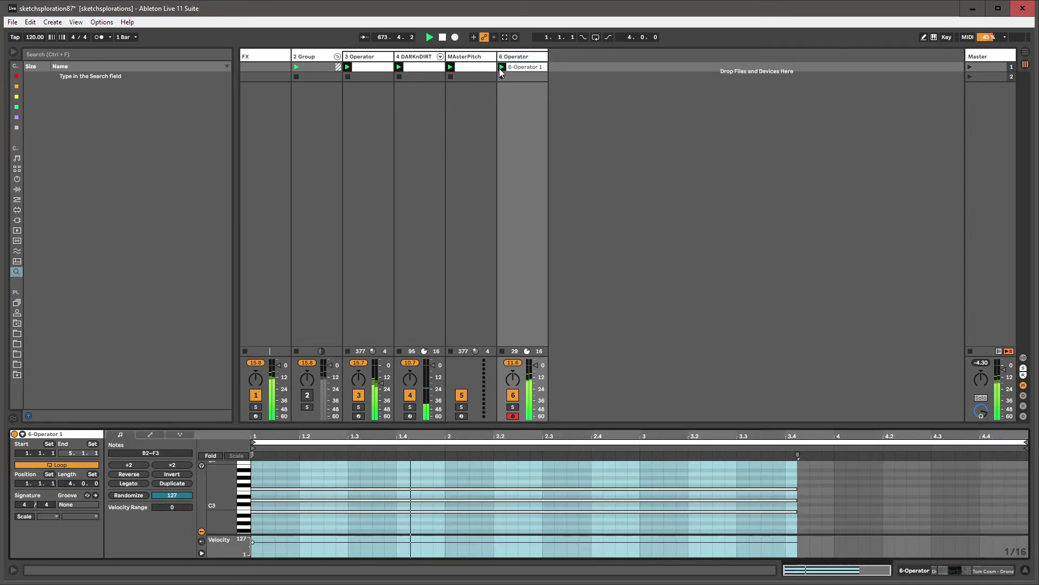
{"action": "key", "text": "shift+Tab"}
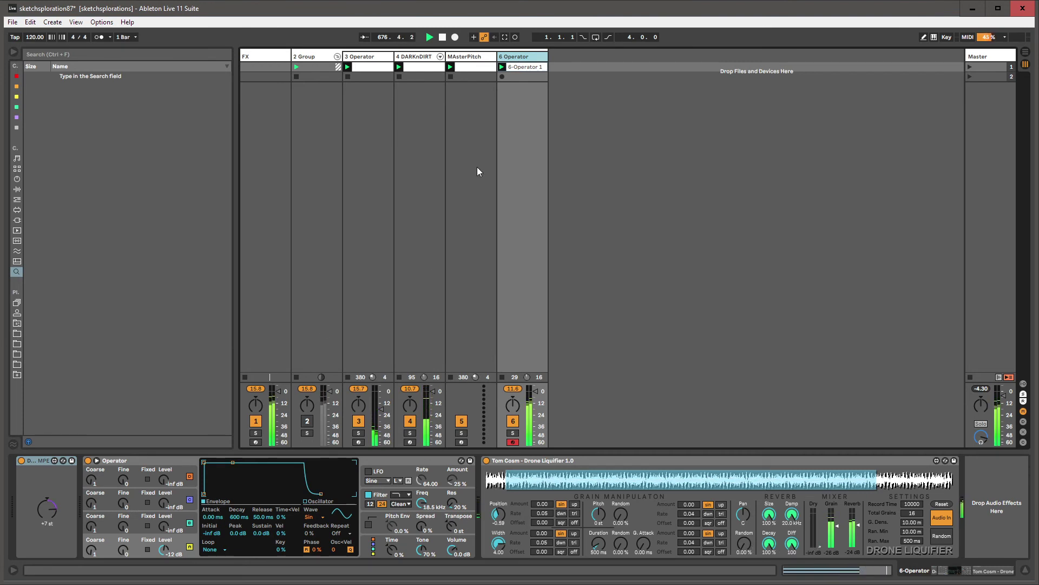
- Add a MIDI track holding a copy of the 6 Operator track's Operator and create an empty clip in its first slot
{"action": "key", "text": "ctrl+shift+t"}
{"action": "left_click", "coordinate": [517, 58]}
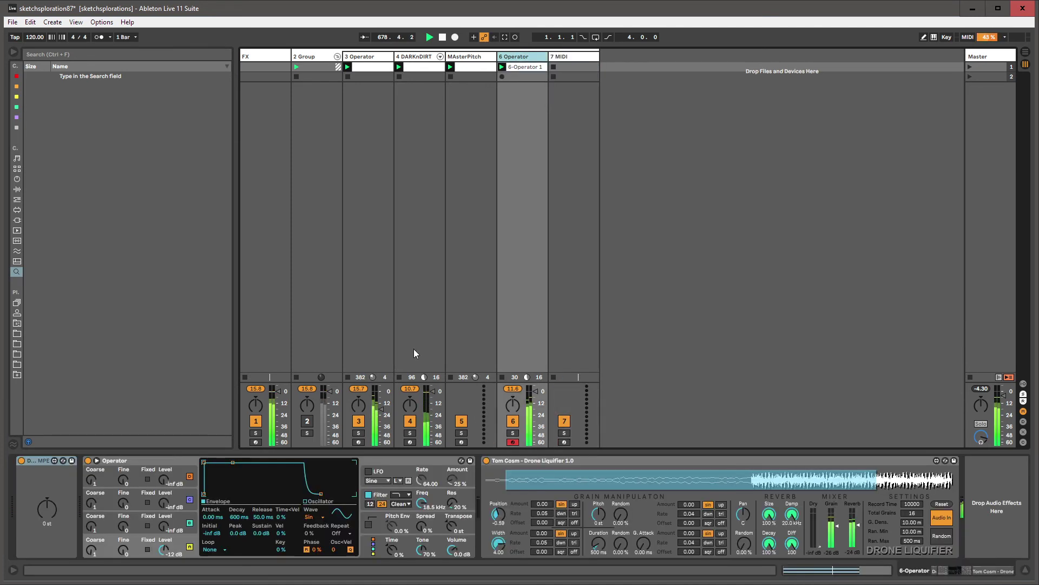
{"action": "left_click_drag", "start_coordinate": [146, 463], "coordinate": [580, 70]}
{"action": "double_click", "coordinate": [578, 66]}
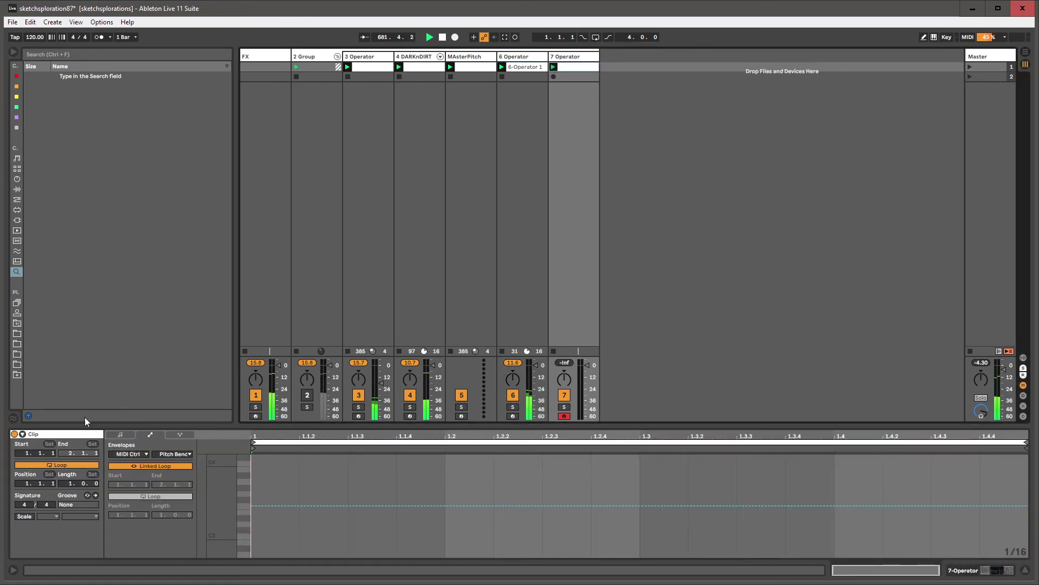
- Add a G#6 note at the start of the 7 Operator clip and shorten it to about half a sixteenth
{"action": "left_click", "coordinate": [125, 433]}
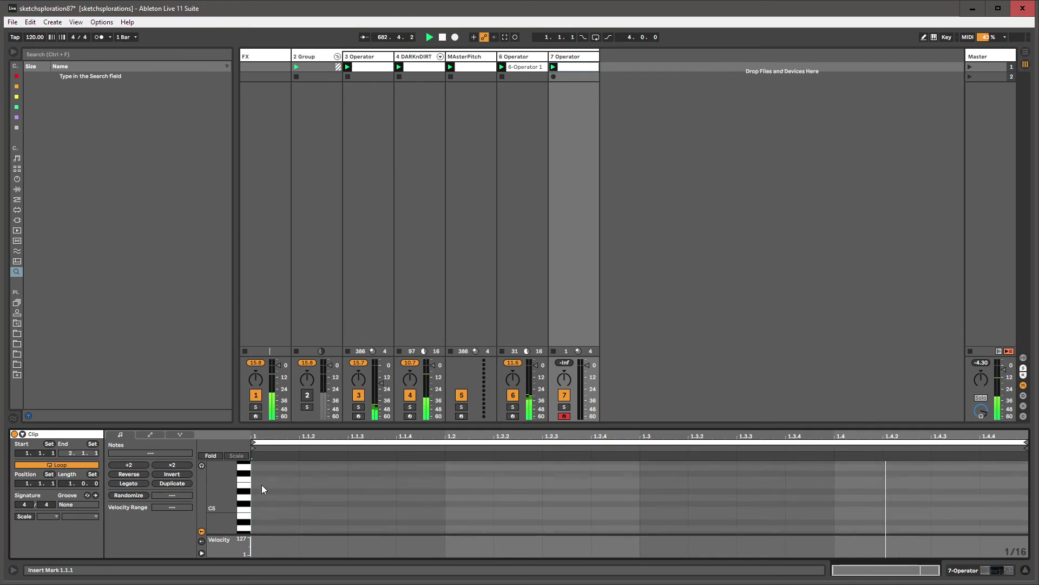
{"action": "scroll", "coordinate": [261, 485], "scroll_direction": "up", "scroll_amount": 5}
{"action": "double_click", "coordinate": [271, 465]}
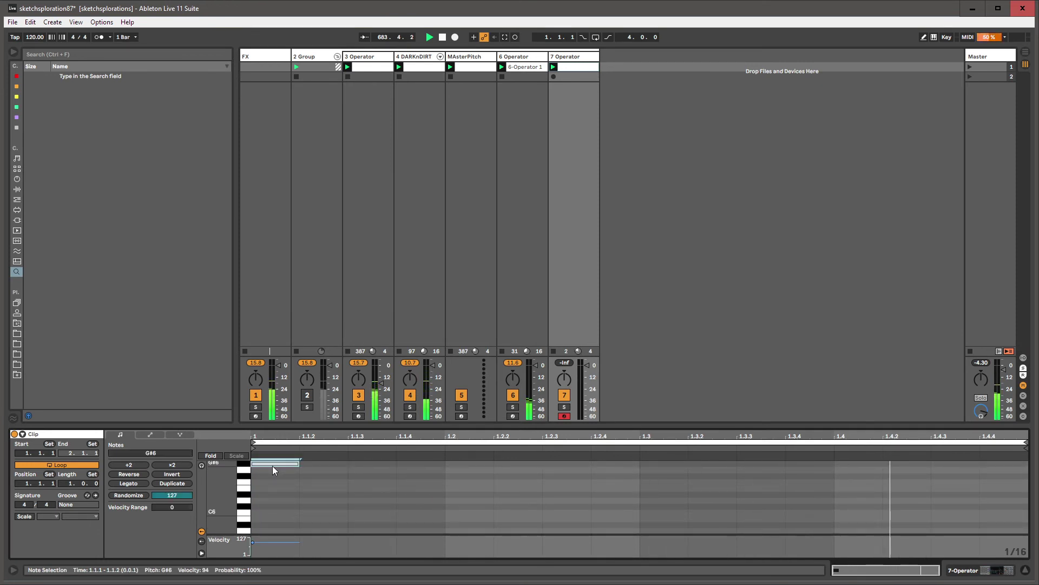
{"action": "left_click_drag", "start_coordinate": [298, 464], "coordinate": [269, 463]}
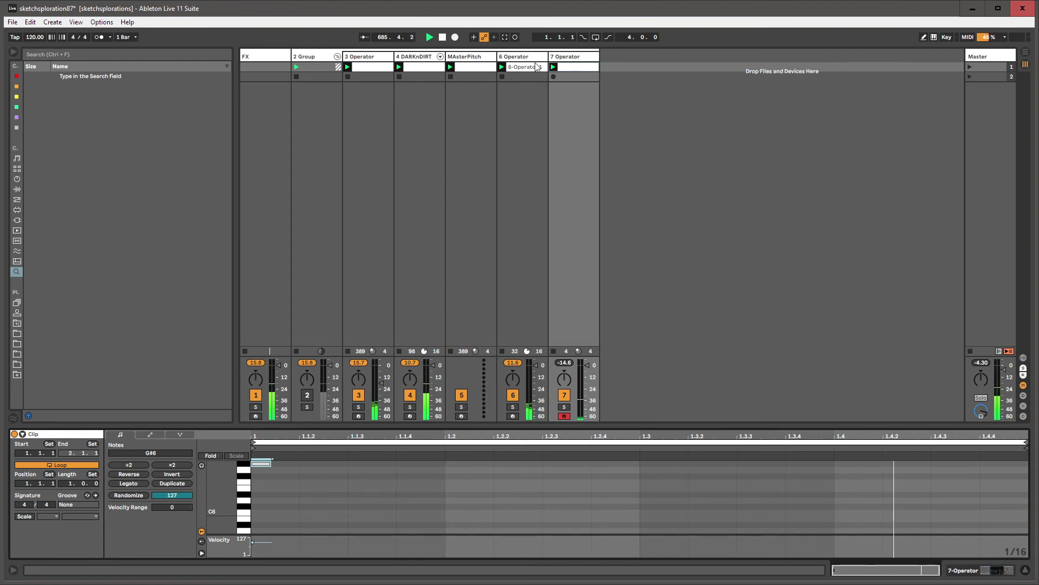
- Try a loop length of 4.0.0 for the 7 Operator clip and return it to 1.0.0
{"action": "left_click", "coordinate": [179, 434]}
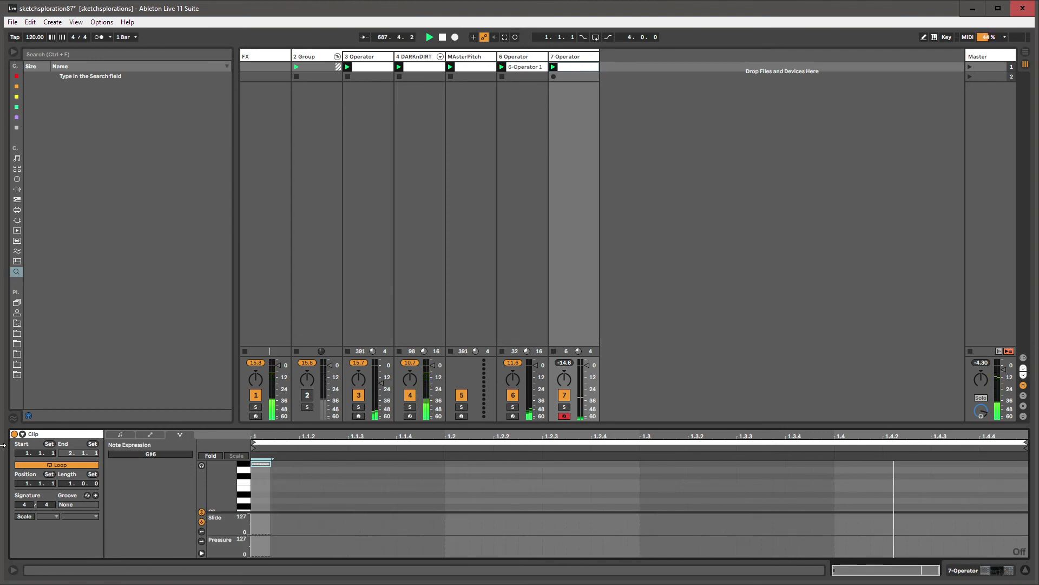
{"action": "left_click_drag", "start_coordinate": [63, 483], "coordinate": [63, 471]}
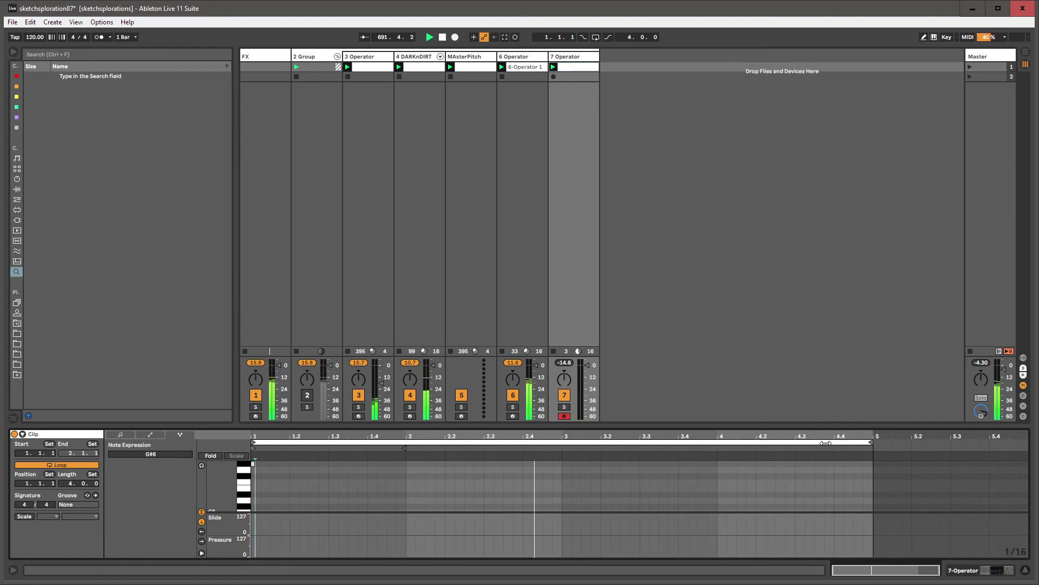
{"action": "left_click_drag", "start_coordinate": [826, 442], "coordinate": [406, 435]}
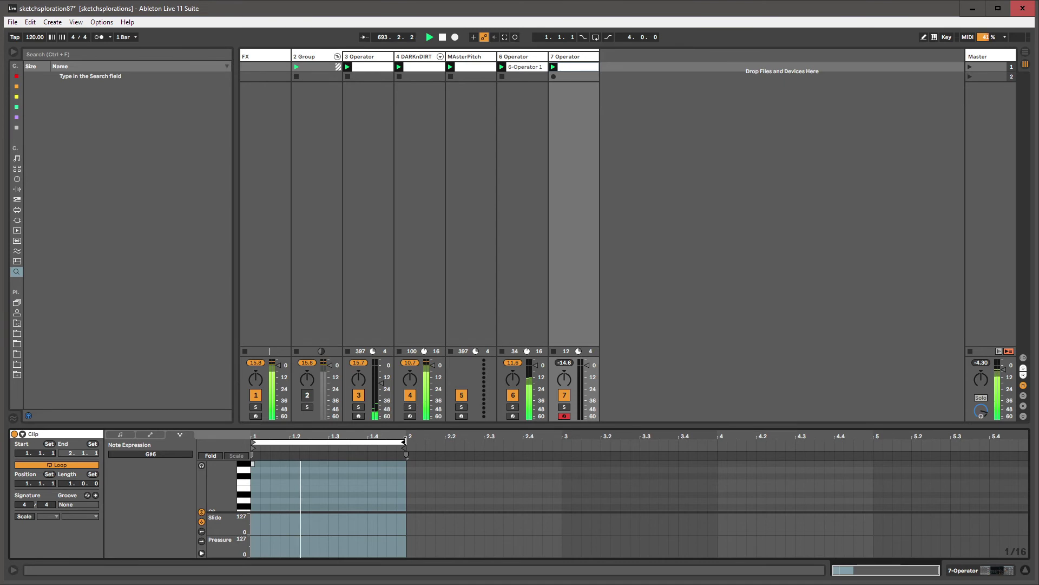
- Switch the 7 Operator track's Operator filter to high-pass with 115 % resonance and a frequency of 7.39 kHz
{"action": "left_click", "coordinate": [578, 59]}
{"action": "left_click", "coordinate": [338, 501]}
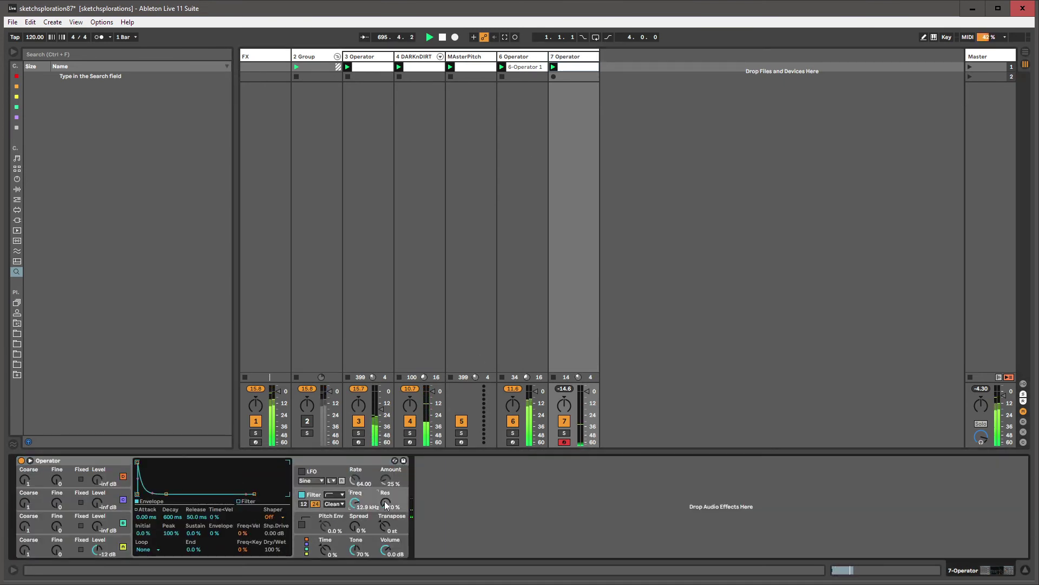
{"action": "left_click_drag", "start_coordinate": [387, 505], "coordinate": [349, 520]}
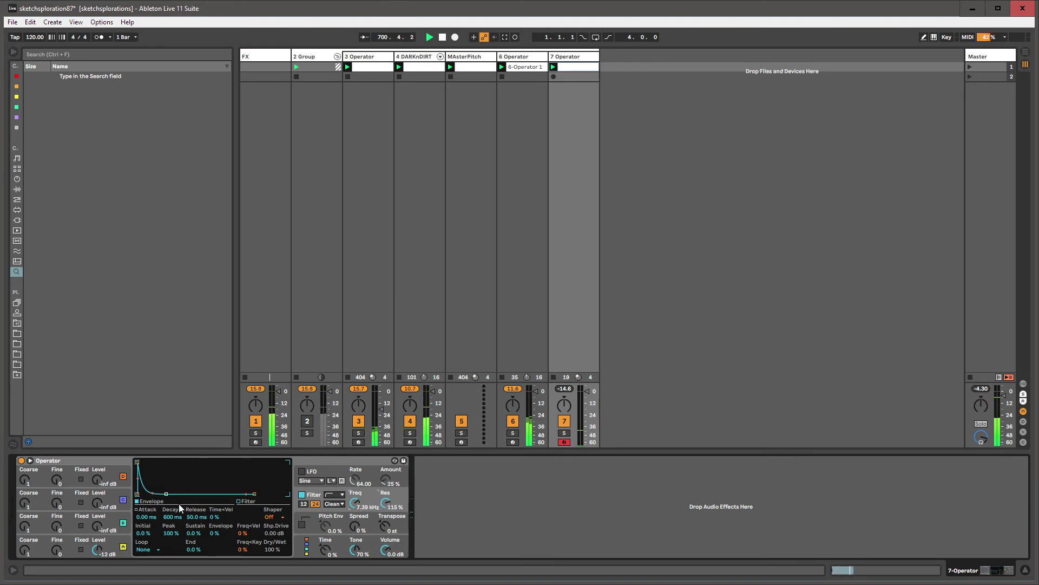
- Raise the level of the green oscillator, second from the bottom in the 7 Operator track's Operator, to -19 dB
{"action": "left_click", "coordinate": [117, 540]}
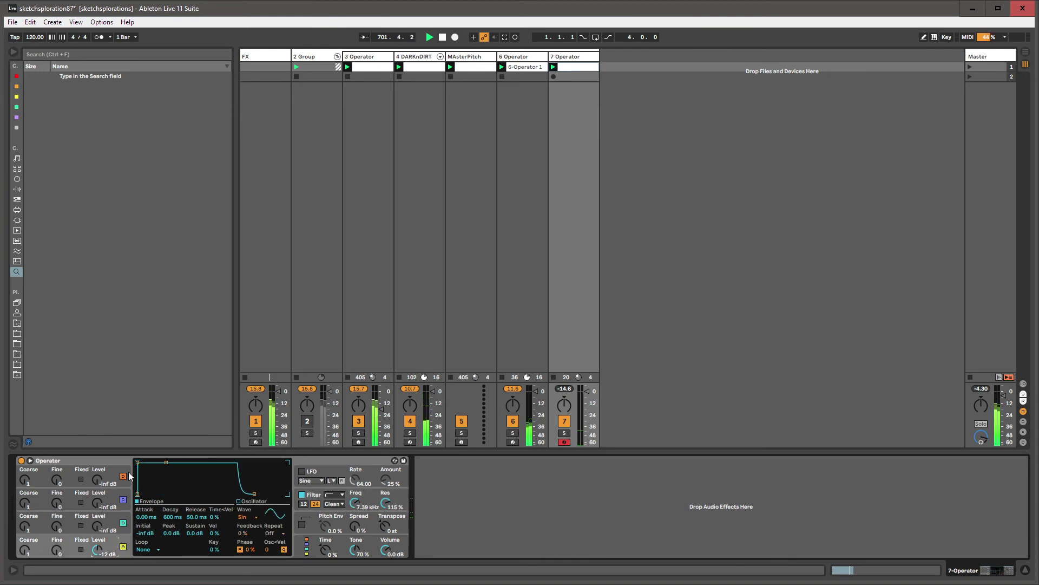
{"action": "left_click_drag", "start_coordinate": [92, 517], "coordinate": [92, 501]}
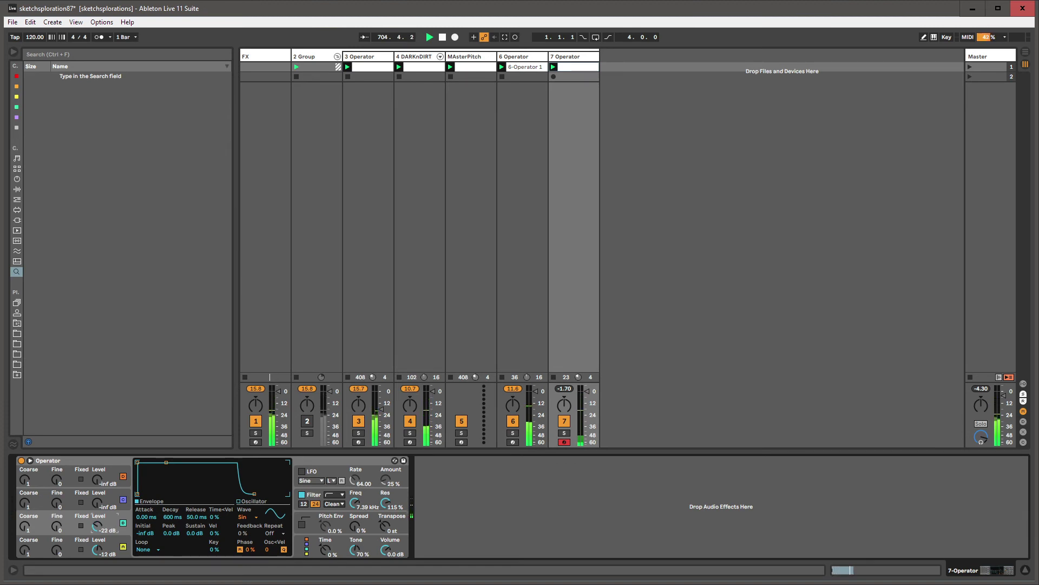
{"action": "left_click_drag", "start_coordinate": [97, 525], "coordinate": [97, 519]}
- Set the Operator's filter frequency to 10.6 kHz and lower the 7 Operator track's volume to about -9.7 dB
{"action": "left_click", "coordinate": [355, 503]}
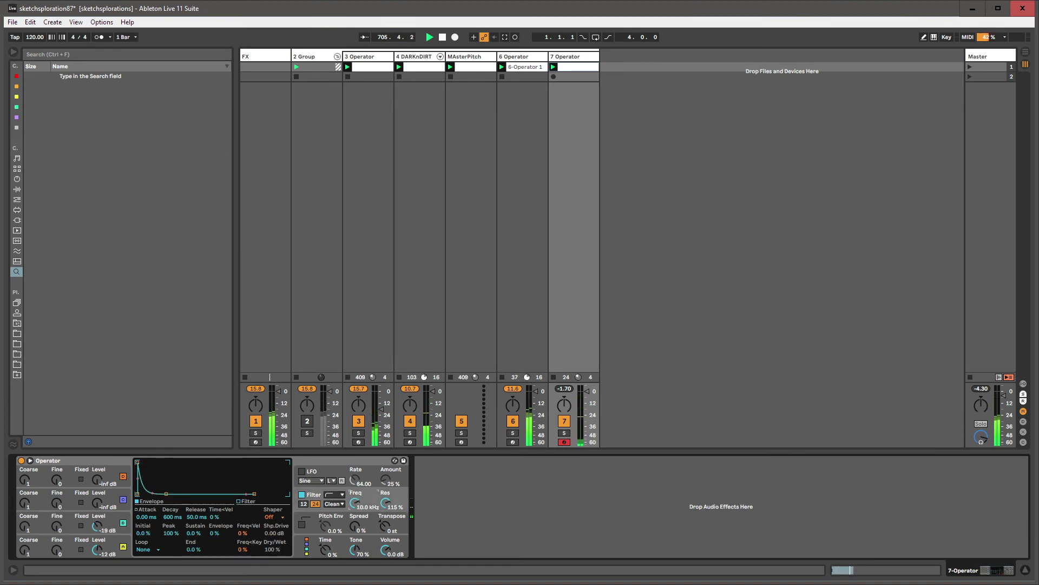
{"action": "left_click_drag", "start_coordinate": [355, 503], "coordinate": [354, 501]}
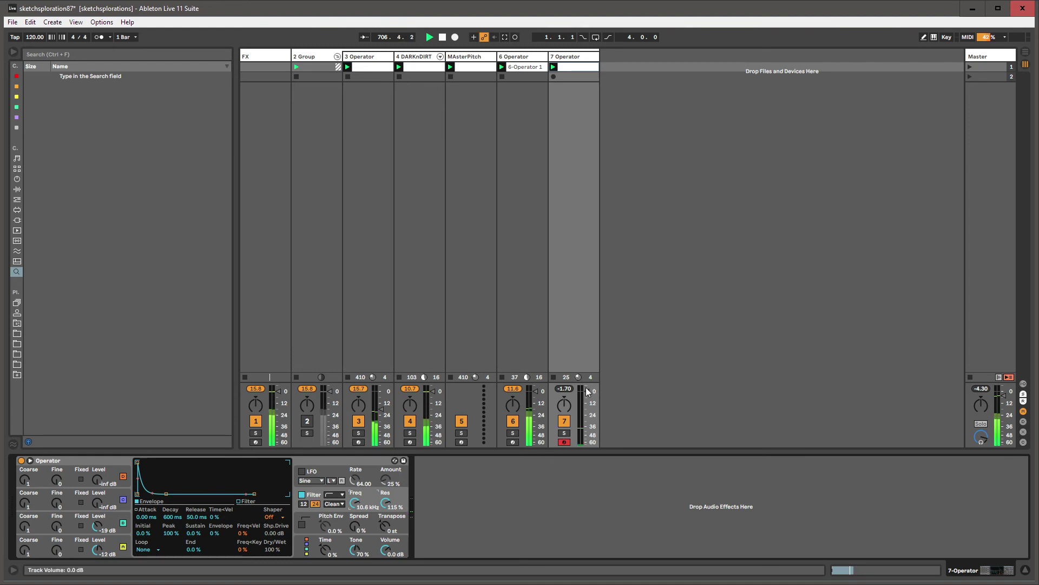
{"action": "left_click_drag", "start_coordinate": [588, 391], "coordinate": [587, 403]}
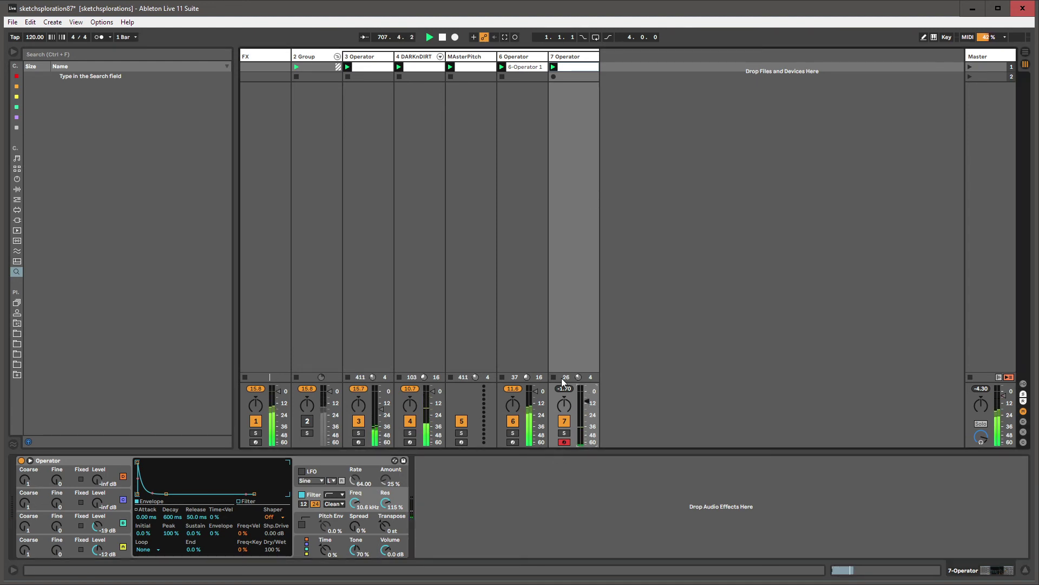
- Rename the 7 Operator track as early 00's beep
{"action": "left_click", "coordinate": [573, 59]}
{"action": "type", "text": "r"}
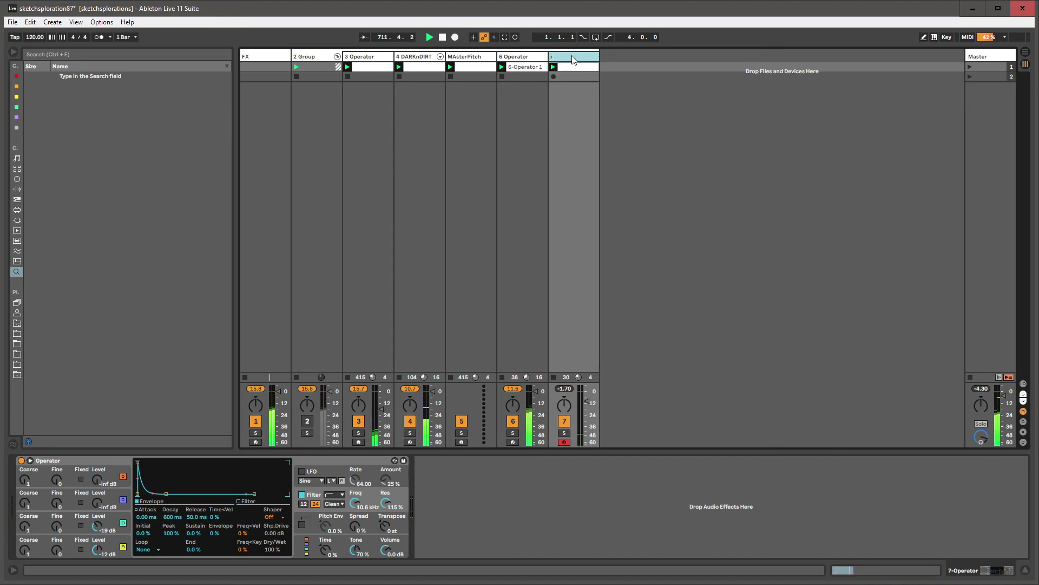
{"action": "type", "text": "o"}
{"action": "key", "text": "BackSpace"}
{"action": "key", "text": "BackSpace"}
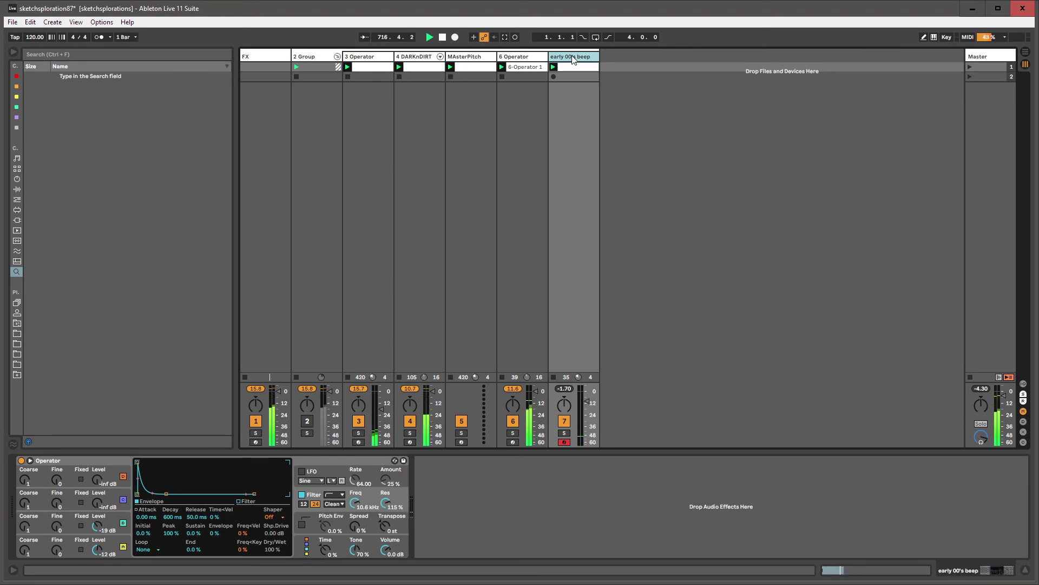
- Delete the empty second scene
{"action": "left_click", "coordinate": [986, 76]}
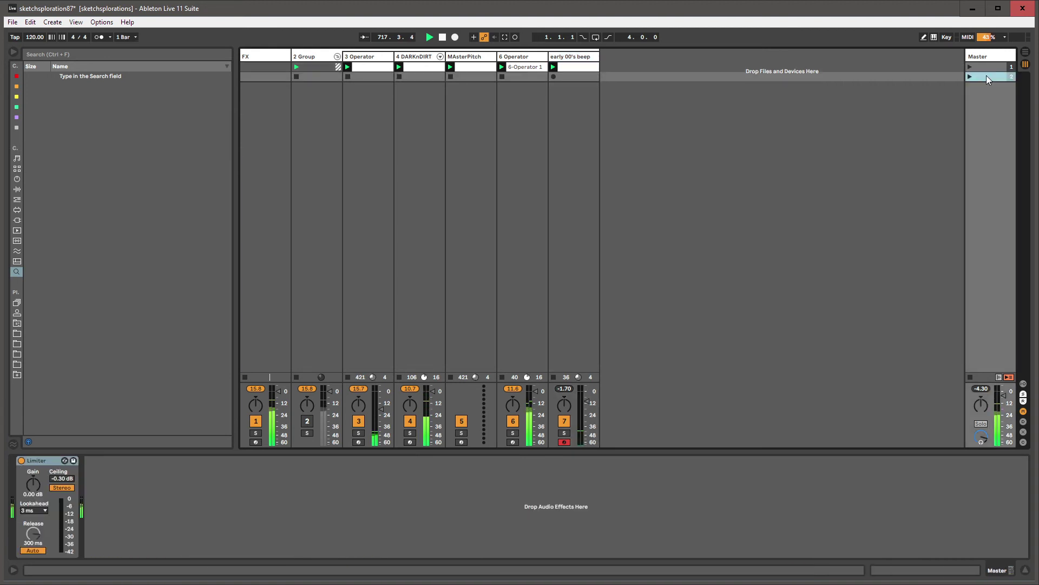
{"action": "key", "text": "Delete"}
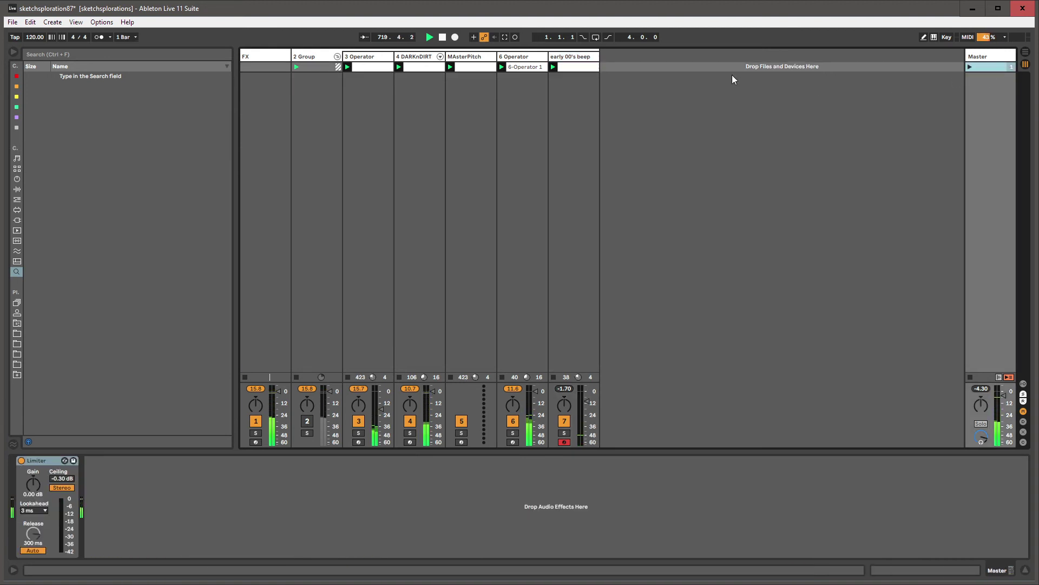
{"action": "left_click", "coordinate": [364, 58]}
- Set the filter frequency of the early 00's beep track's Operator to 11.3 kHz
{"action": "left_click", "coordinate": [574, 80]}
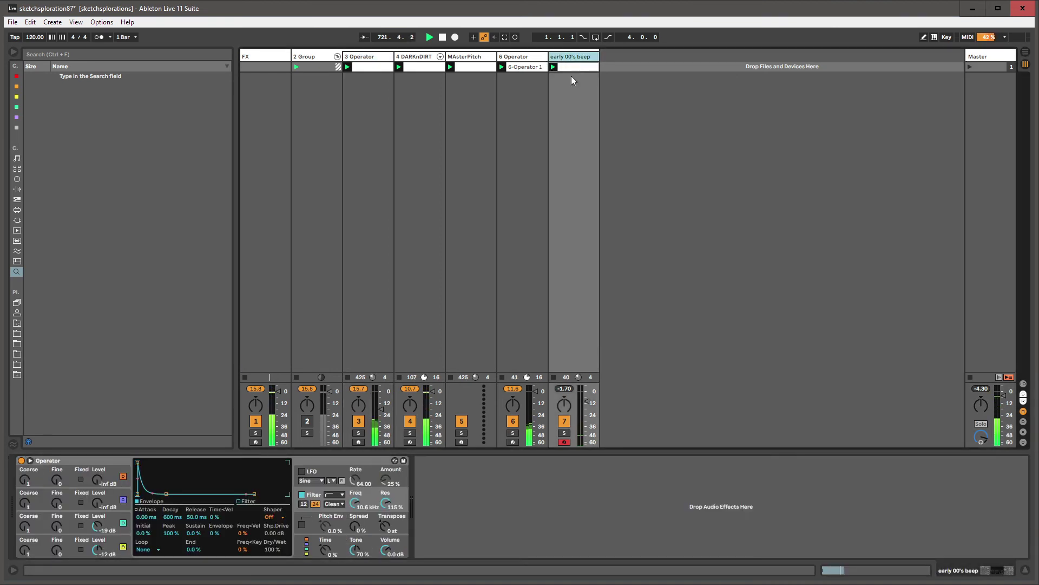
{"action": "left_click", "coordinate": [359, 509]}
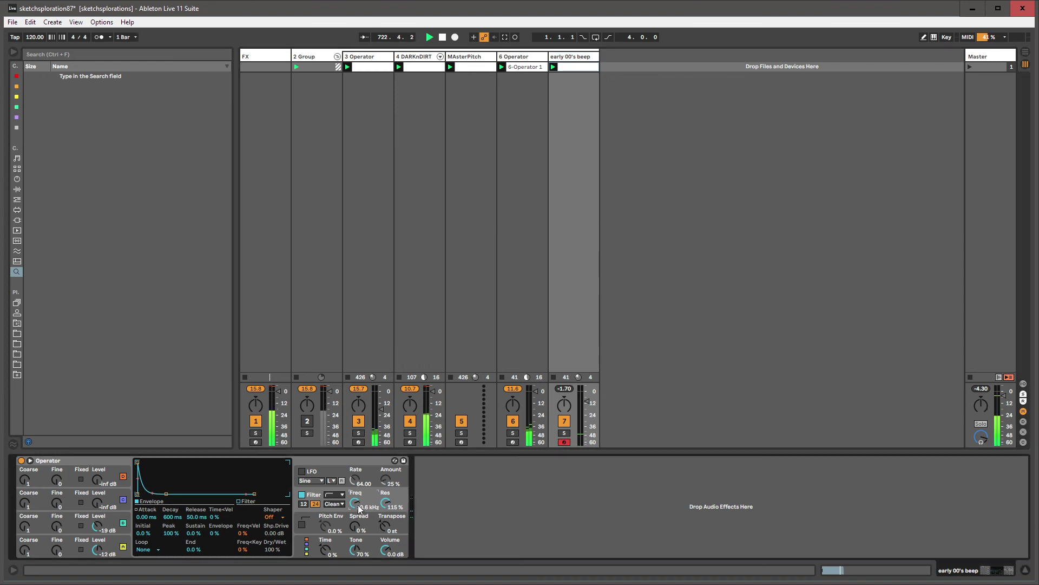
{"action": "left_click_drag", "start_coordinate": [359, 509], "coordinate": [379, 503]}
- Review the device chains of the MAsterPitch, 6 Operator, 3 Operator and 4 DARKnDIRT tracks
{"action": "left_click", "coordinate": [516, 95]}
{"action": "left_click", "coordinate": [478, 59]}
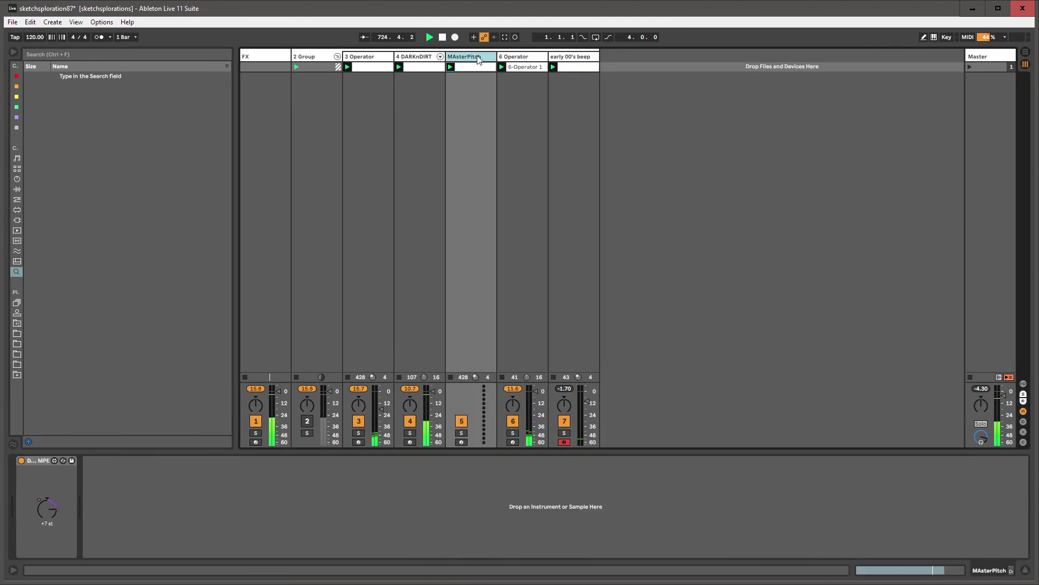
{"action": "key", "text": "Left"}
{"action": "key", "text": "Left"}
{"action": "left_click", "coordinate": [577, 57]}
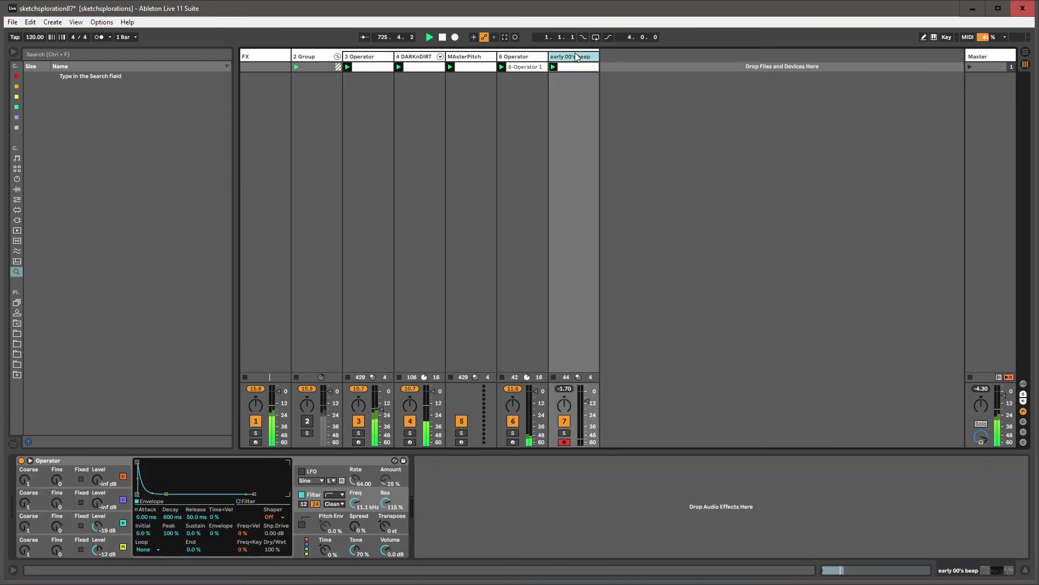
{"action": "key", "text": "Left"}
{"action": "left_click", "coordinate": [546, 461]}
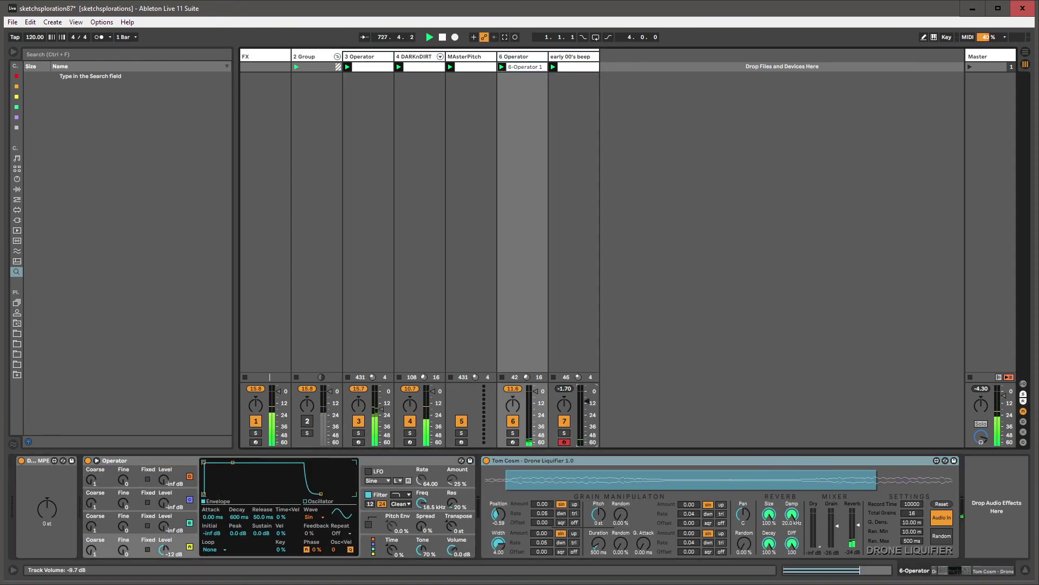
{"action": "left_click", "coordinate": [366, 57]}
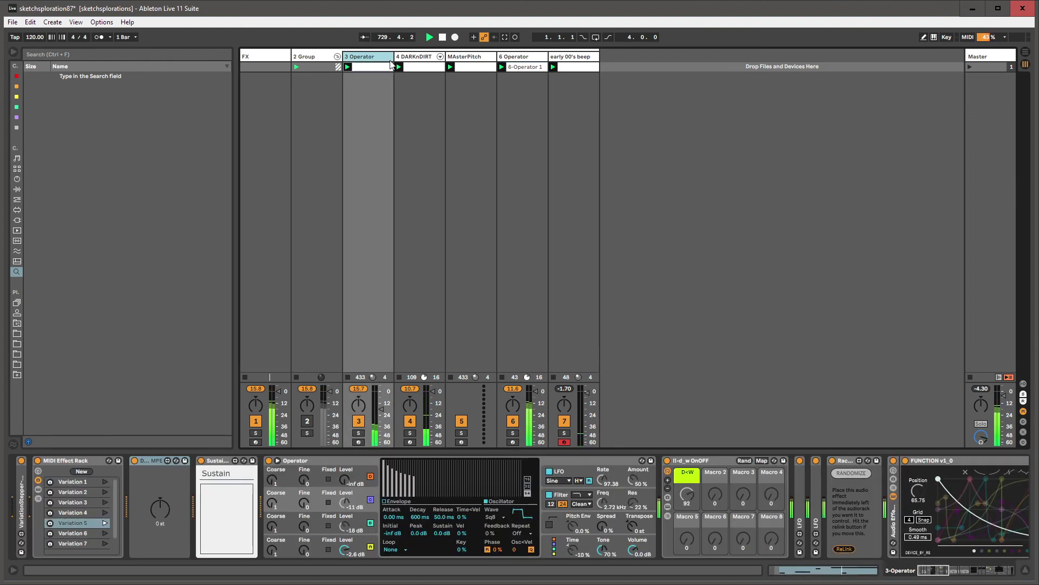
{"action": "left_click", "coordinate": [519, 57]}
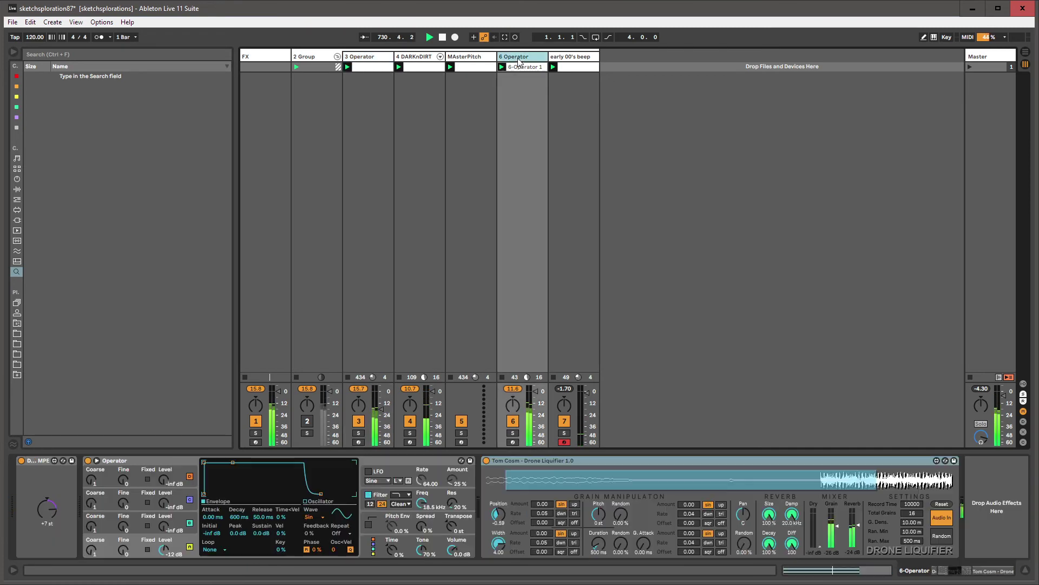
{"action": "left_click", "coordinate": [518, 68]}
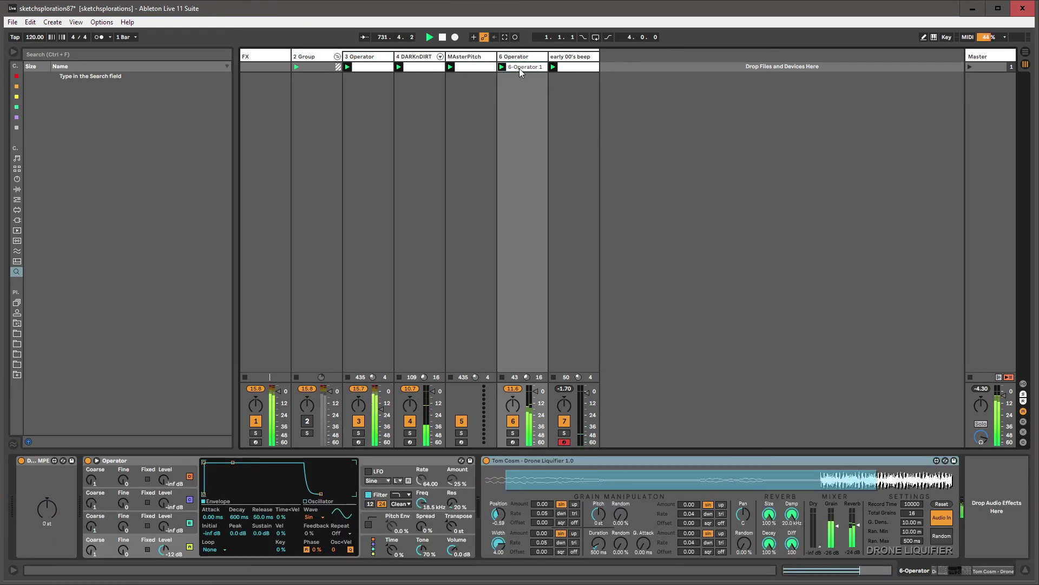
{"action": "left_click", "coordinate": [476, 67]}
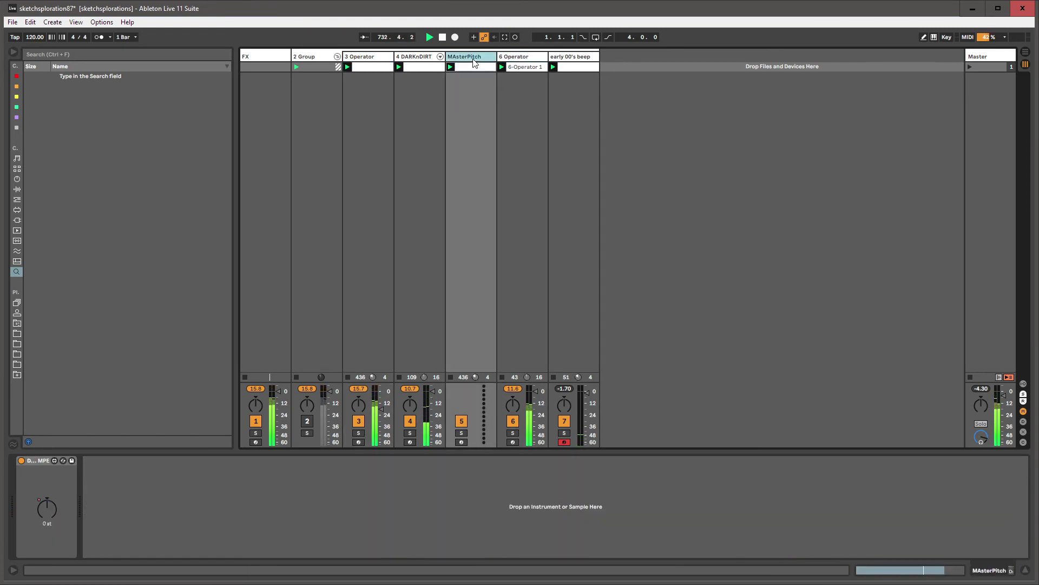
{"action": "left_click", "coordinate": [421, 64]}
{"action": "left_click", "coordinate": [367, 58]}
{"action": "left_click", "coordinate": [417, 57]}
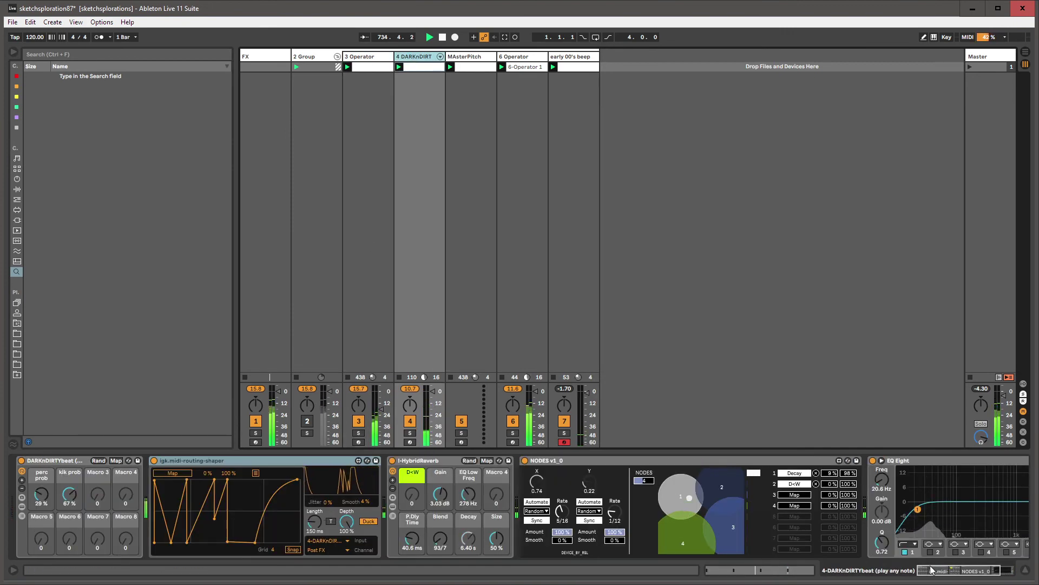
{"action": "scroll", "coordinate": [637, 467], "scroll_direction": "right", "scroll_amount": 3}
- Look through the MIDI effects and the downloaded Max for Live devices, and check the 4 DARKnDIRT track's device chain
{"action": "left_click", "coordinate": [556, 54]}
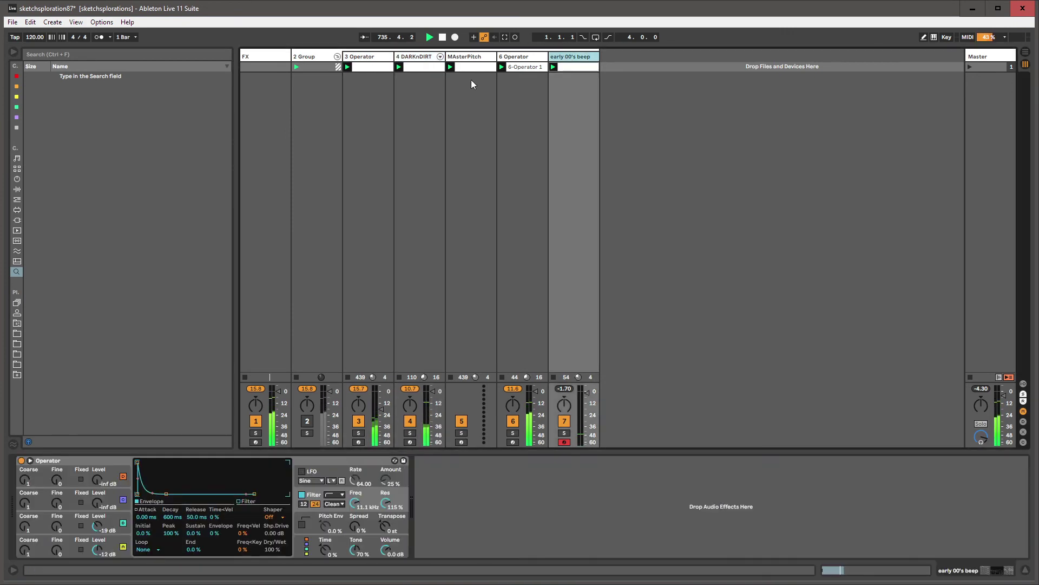
{"action": "left_click", "coordinate": [17, 200]}
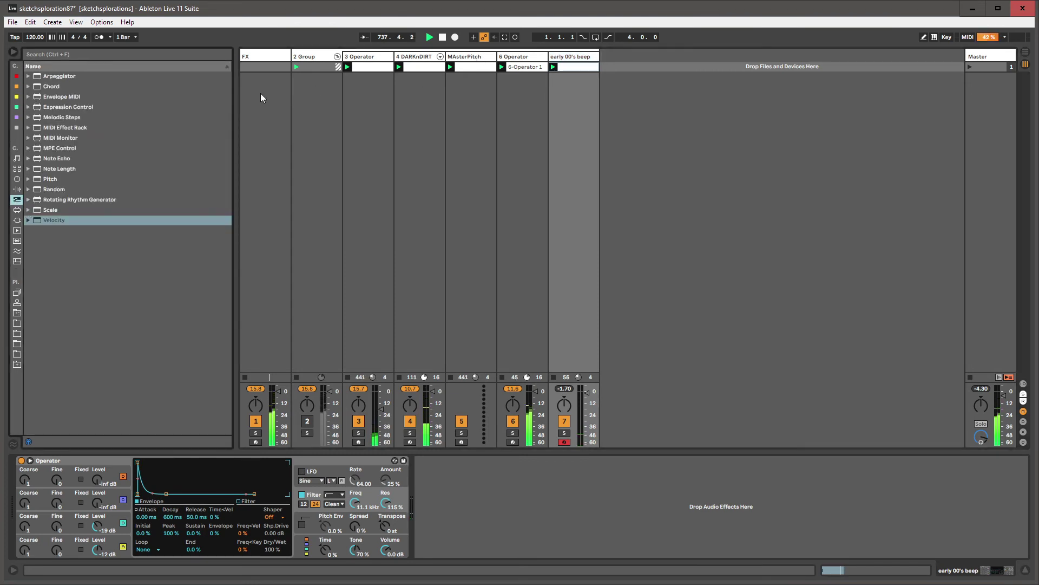
{"action": "left_click", "coordinate": [17, 313]}
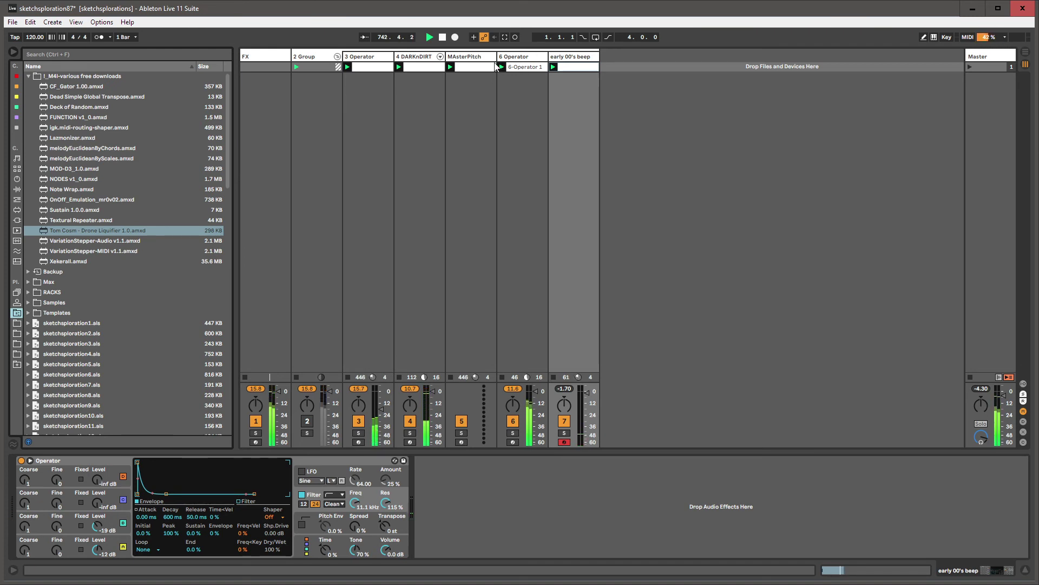
{"action": "left_click", "coordinate": [519, 66]}
{"action": "left_click", "coordinate": [422, 66]}
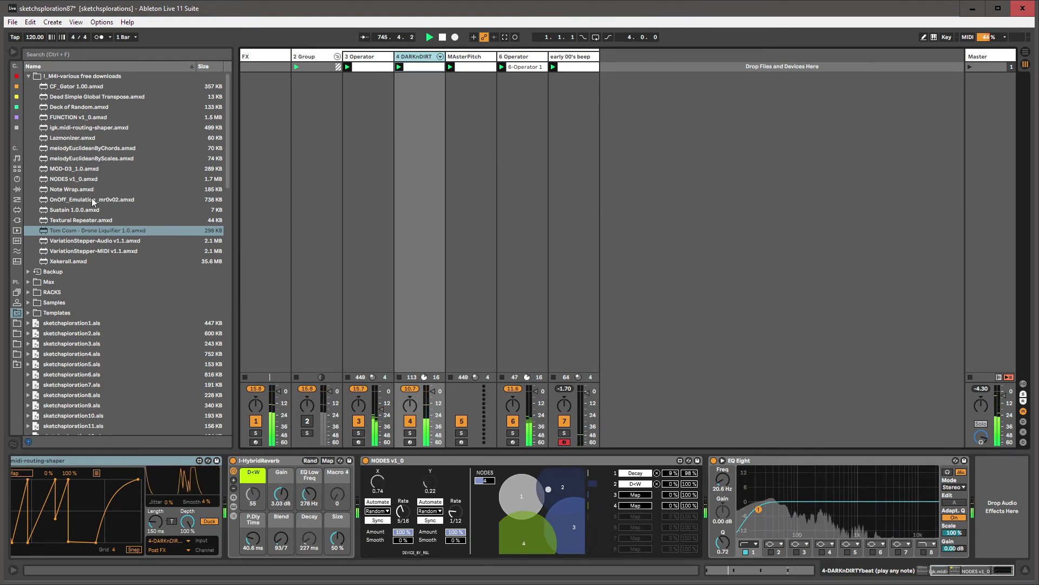
{"action": "left_click", "coordinate": [79, 169]}
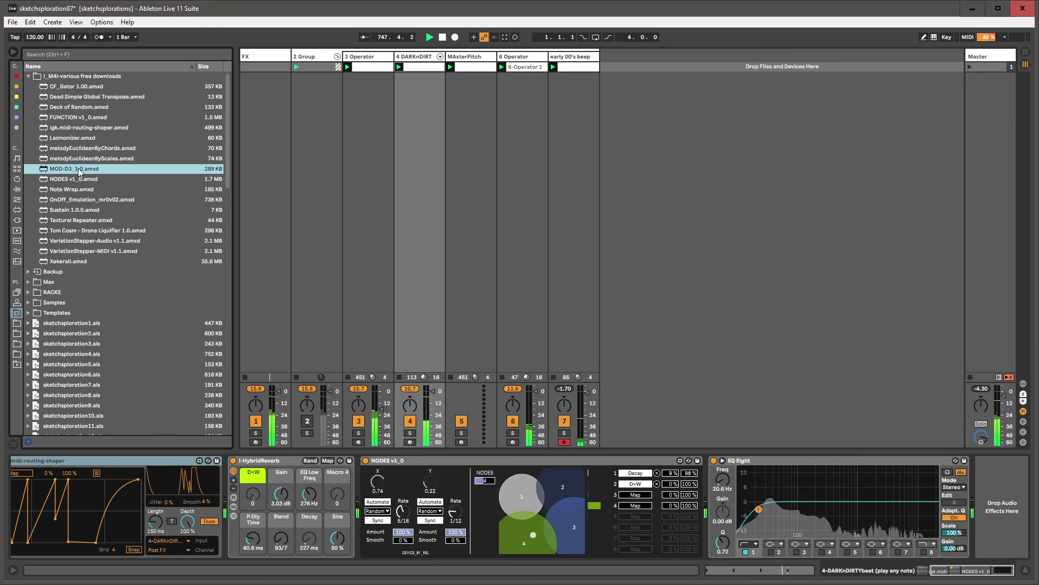
{"action": "left_click", "coordinate": [81, 98]}
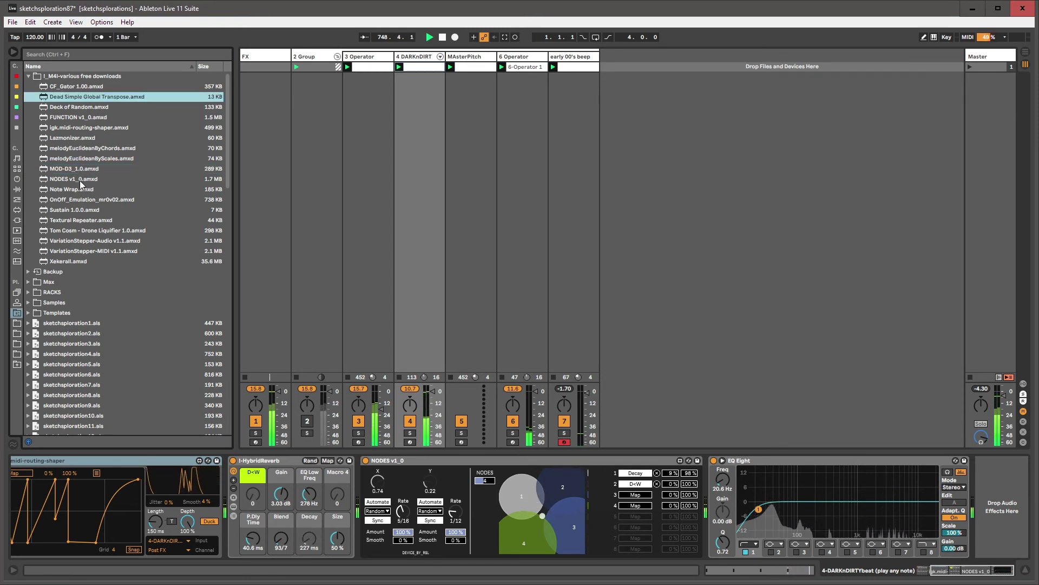
{"action": "left_click", "coordinate": [81, 230]}
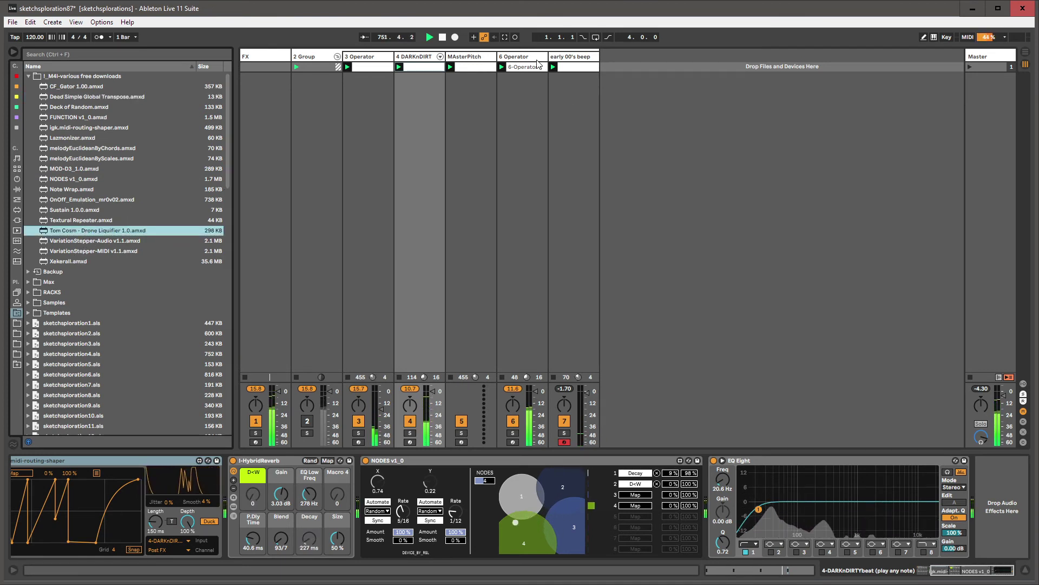
- Rename the 6 Operator track as drone and move the MAsterPitch track to the end, after early 00's beep
{"action": "left_click", "coordinate": [509, 58]}
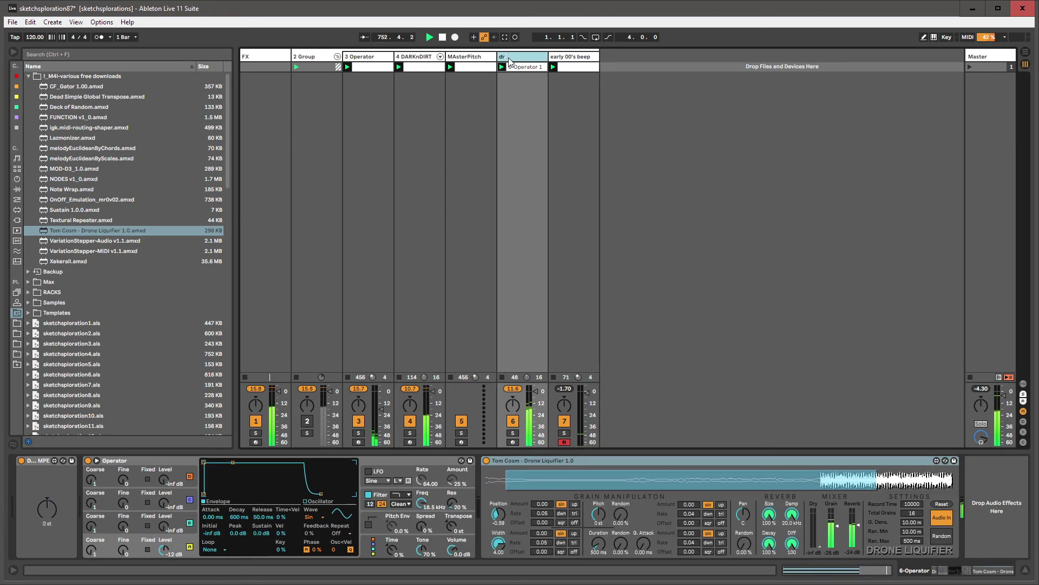
{"action": "left_click", "coordinate": [485, 60]}
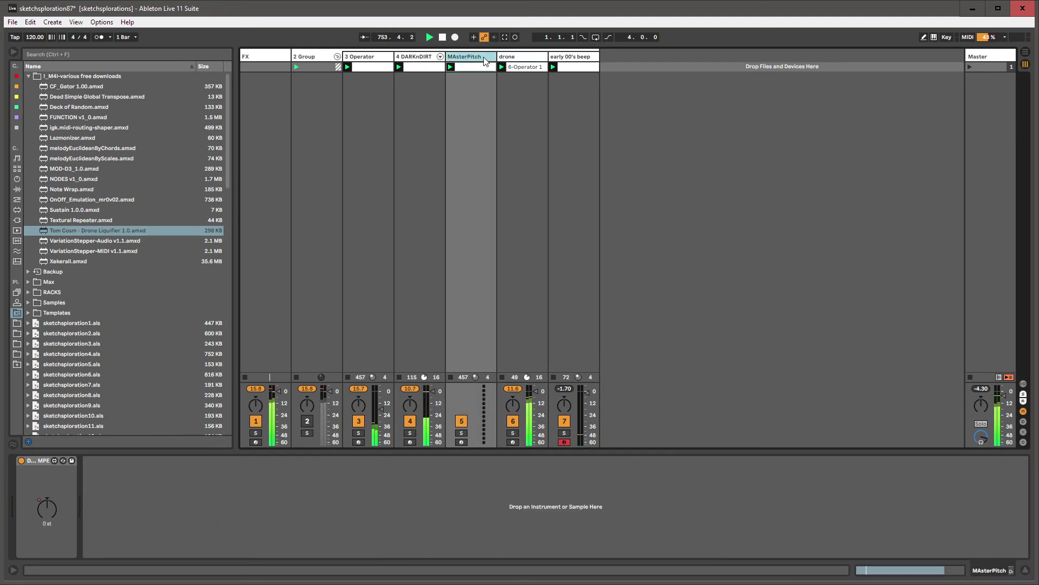
{"action": "left_click", "coordinate": [414, 61]}
{"action": "left_click", "coordinate": [464, 60]}
{"action": "left_click_drag", "start_coordinate": [574, 64], "coordinate": [596, 59]}
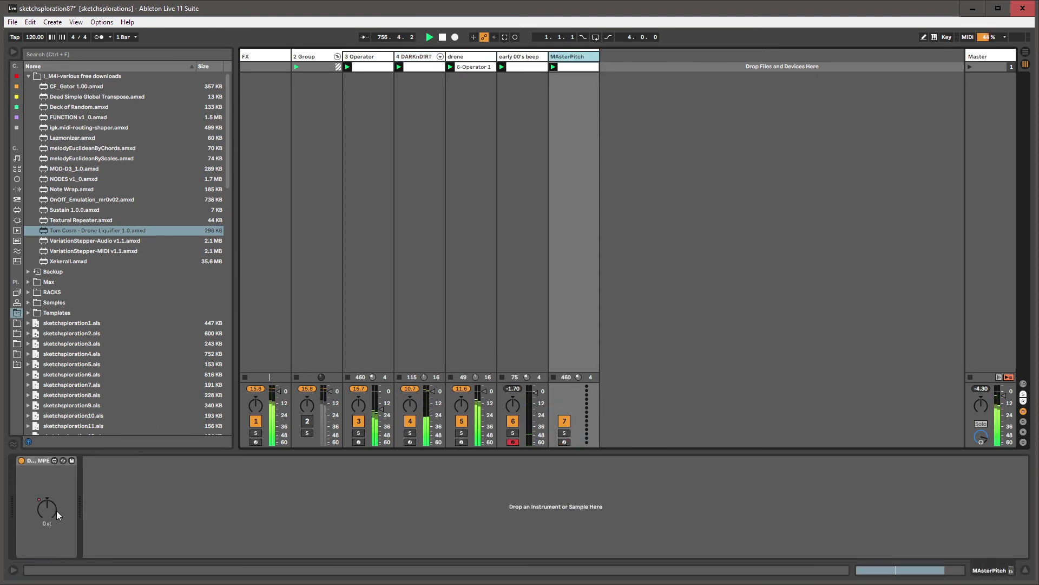
- Compare the device chains of the drone, 4 DARKnDIRT and early 00's beep tracks
{"action": "left_click", "coordinate": [519, 65]}
{"action": "key", "text": "Left"}
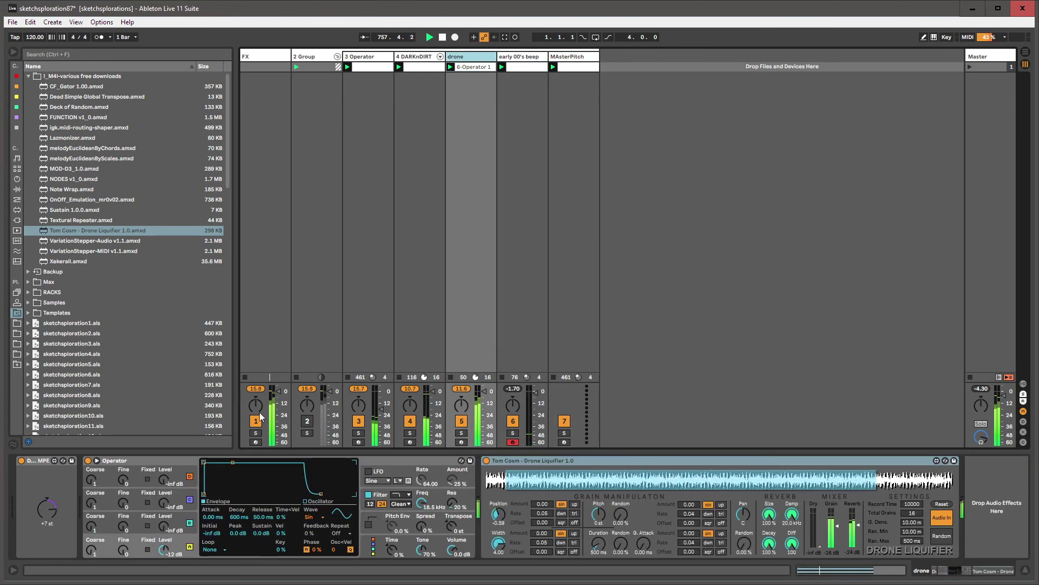
{"action": "left_click", "coordinate": [426, 61]}
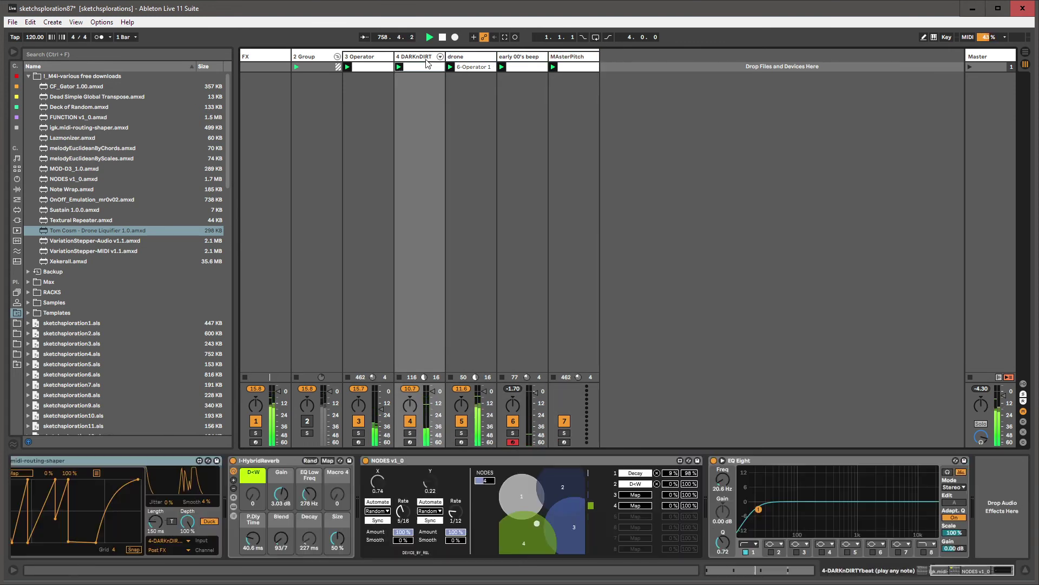
{"action": "left_click", "coordinate": [515, 59]}
{"action": "left_click", "coordinate": [475, 60]}
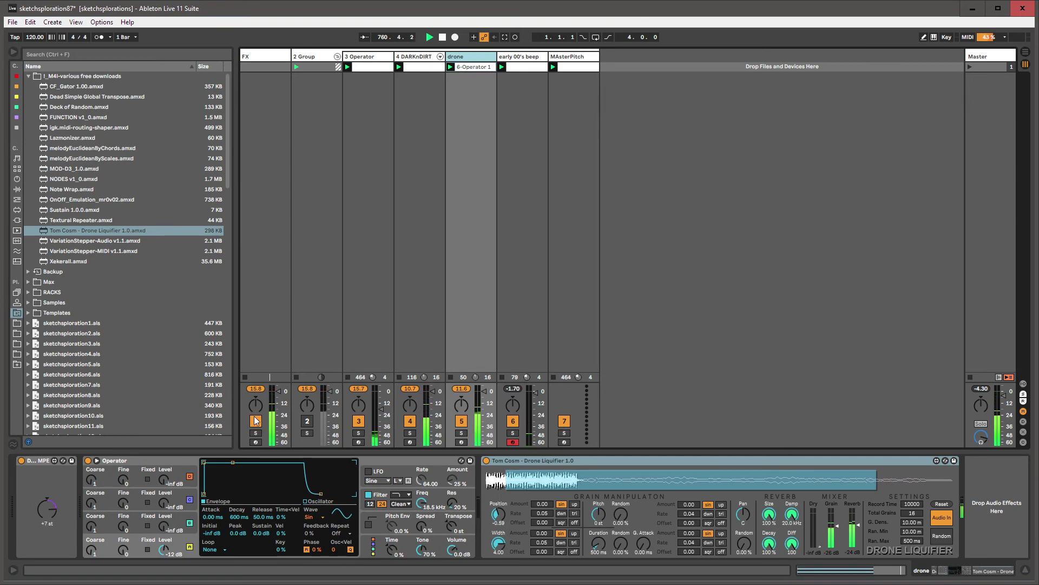
{"action": "left_click", "coordinate": [529, 66]}
{"action": "left_click", "coordinate": [464, 58]}
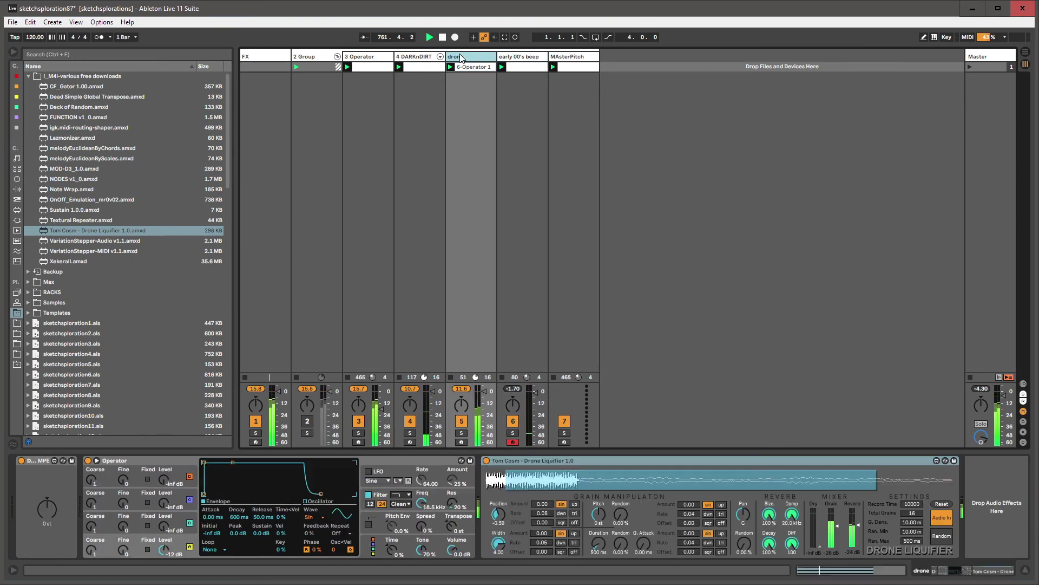
- Try placing the 4 DARKnDIRT track after the drone track and return it to its original place
{"action": "left_click", "coordinate": [426, 60]}
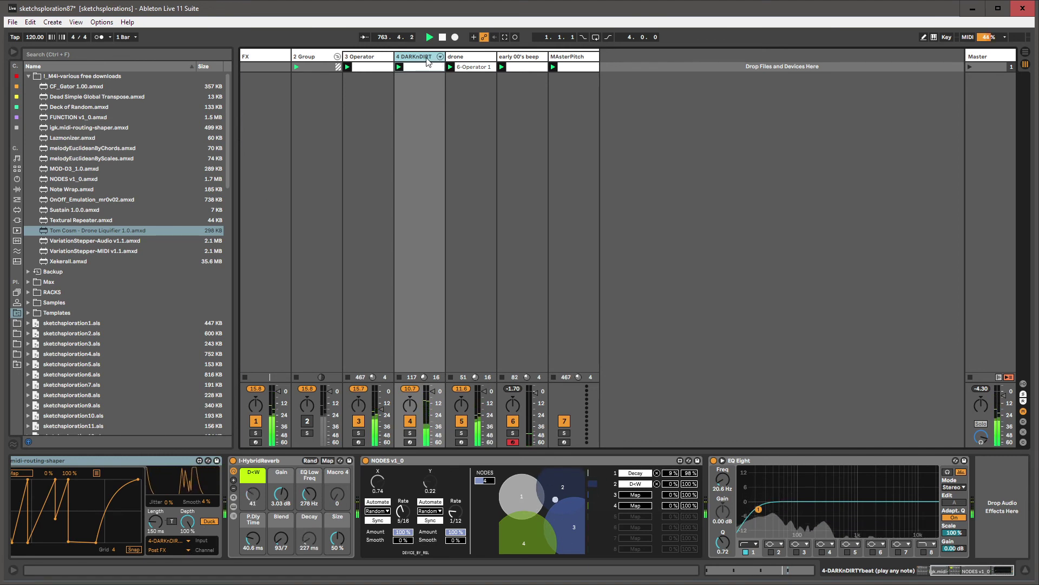
{"action": "left_click", "coordinate": [496, 56]}
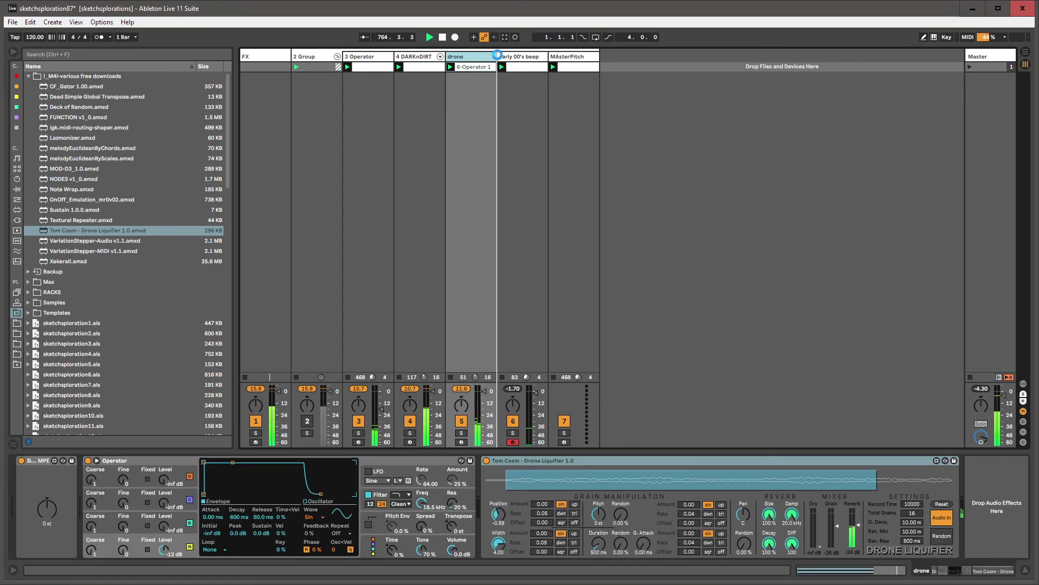
{"action": "key", "text": "ctrl+z"}
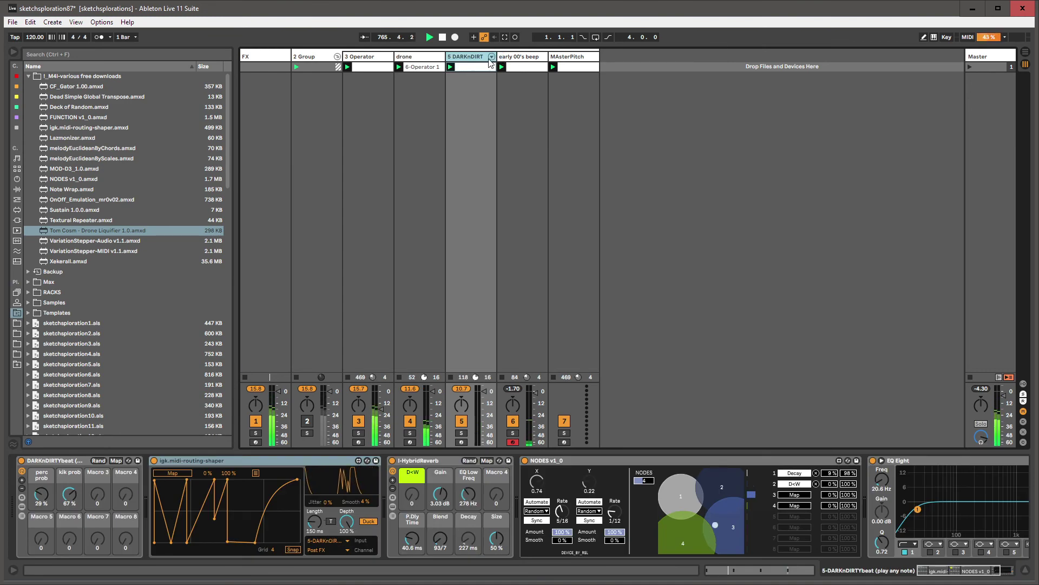
{"action": "left_click", "coordinate": [505, 59]}
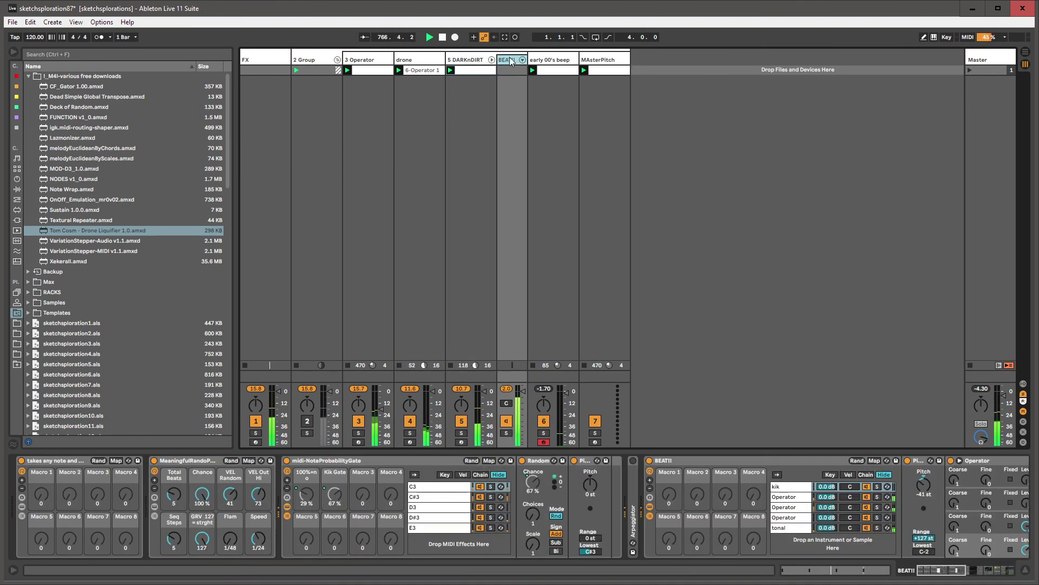
{"action": "left_click", "coordinate": [492, 60]}
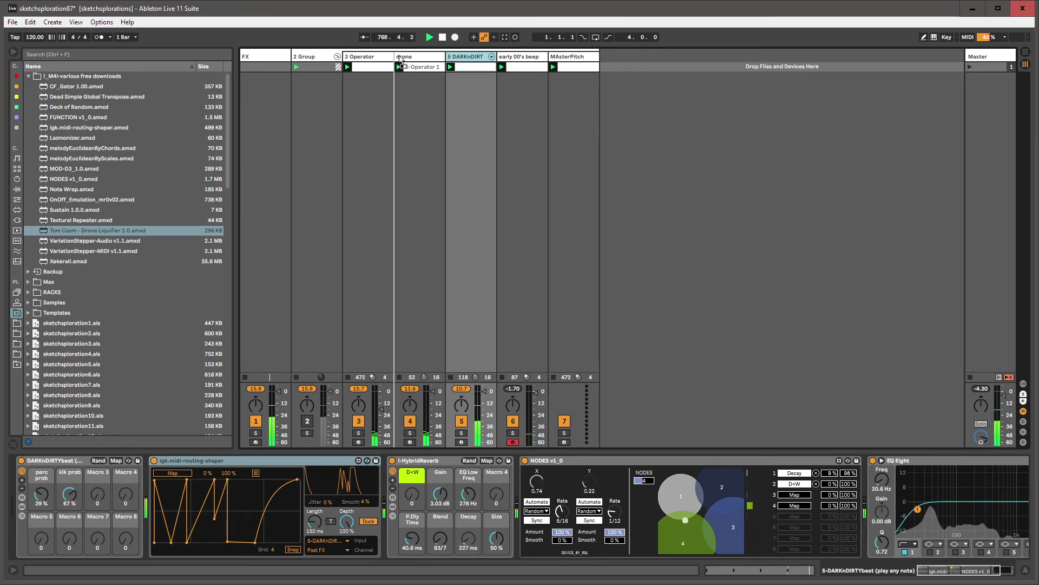
{"action": "left_click_drag", "start_coordinate": [395, 55], "coordinate": [395, 55]}
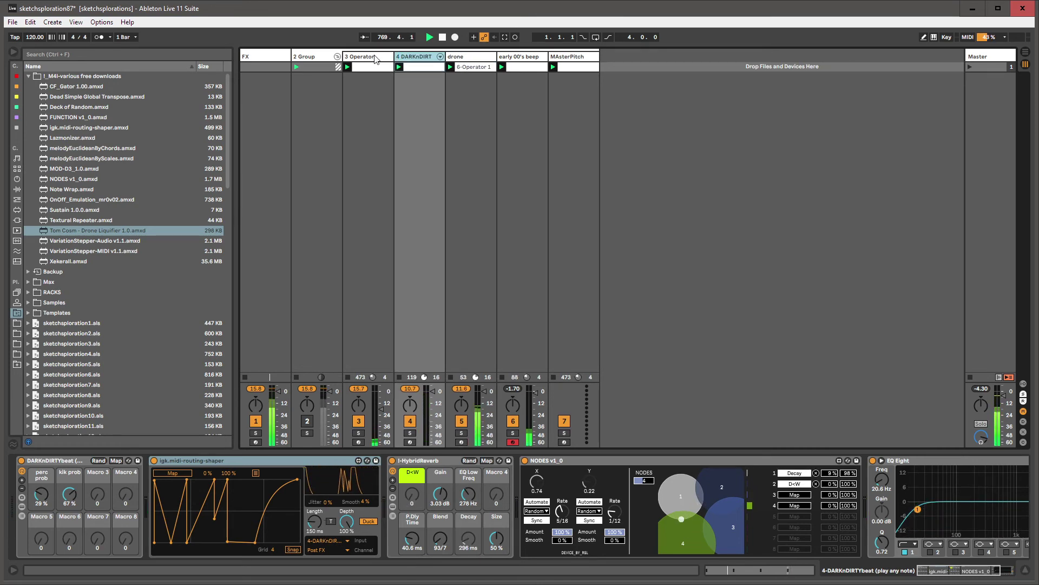
- Examine the 3 Operator track's device chain from its MIDI effects through to the audio effects
{"action": "left_click", "coordinate": [374, 59]}
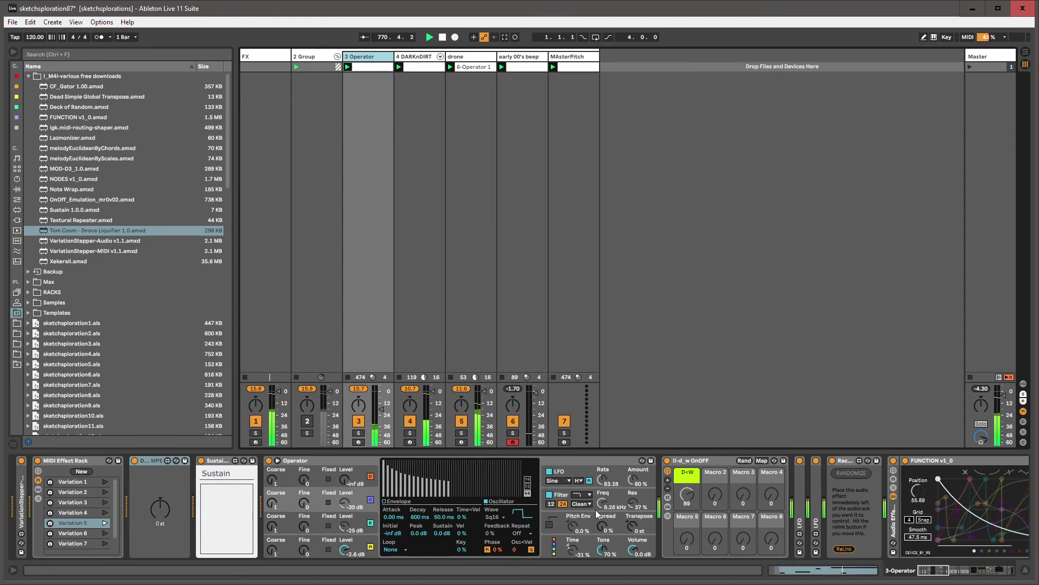
{"action": "left_click", "coordinate": [668, 516]}
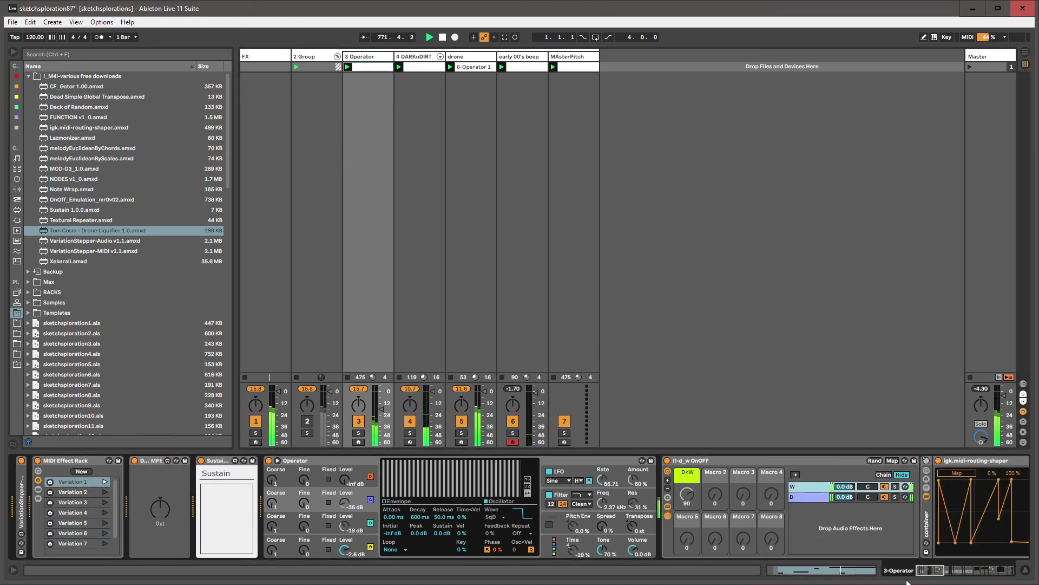
{"action": "left_click", "coordinate": [935, 573]}
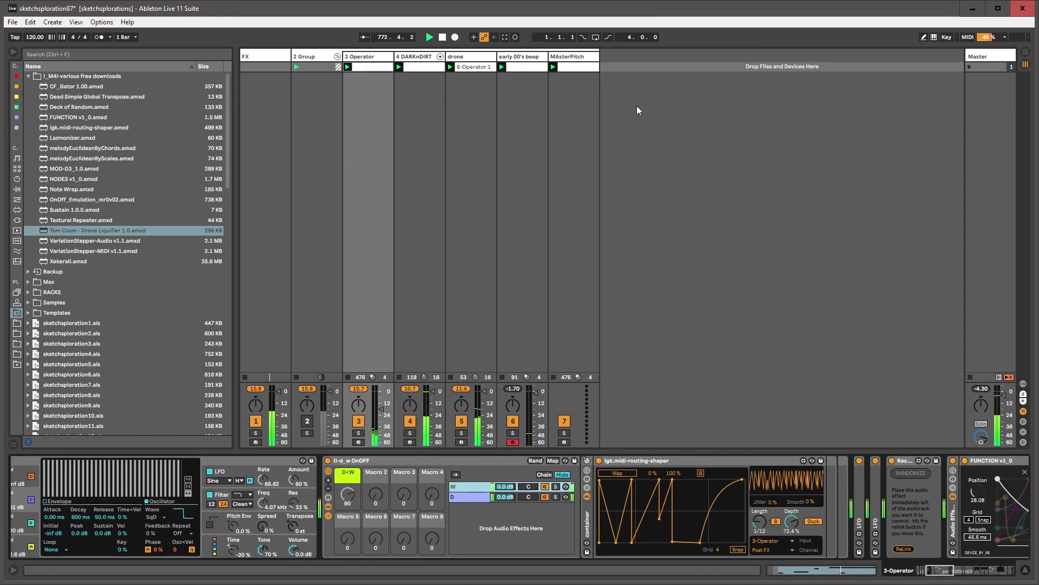
{"action": "left_click", "coordinate": [404, 57]}
{"action": "left_click", "coordinate": [375, 56]}
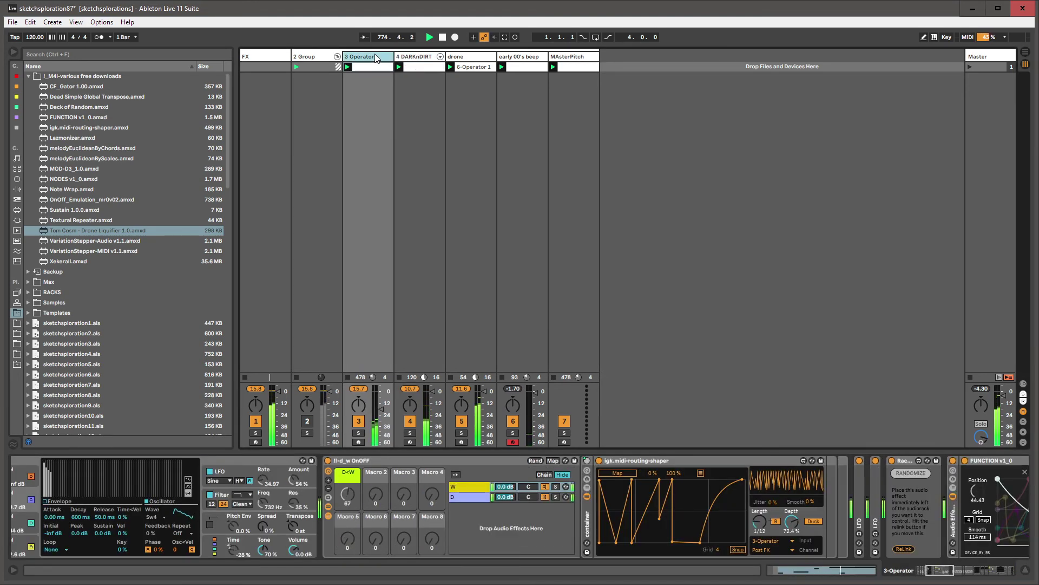
{"action": "key", "text": "ctrl+s"}
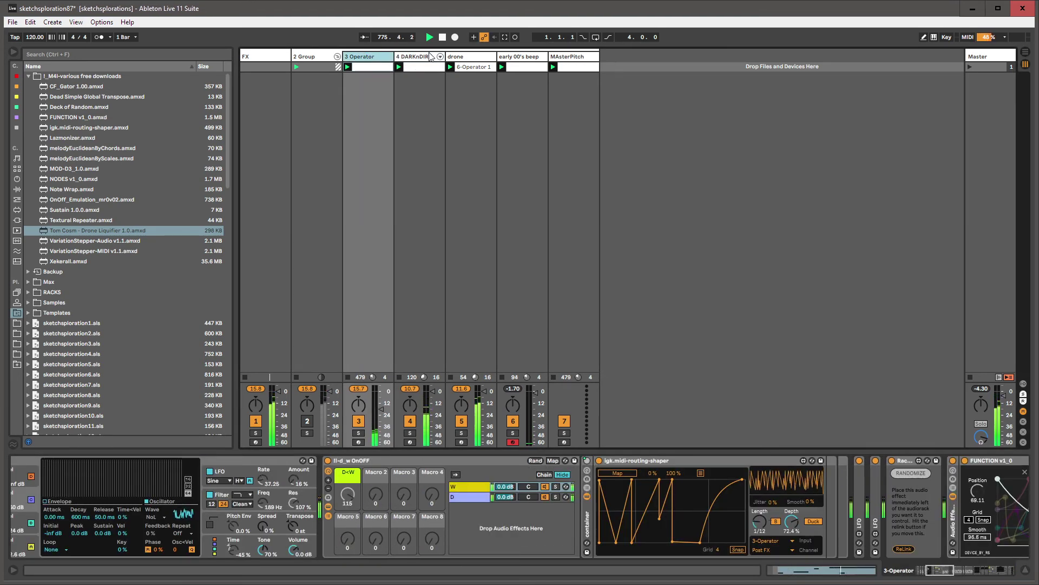
- Rename the 4 DARKnDIRT track as brooooke beatish
{"action": "left_click", "coordinate": [416, 87]}
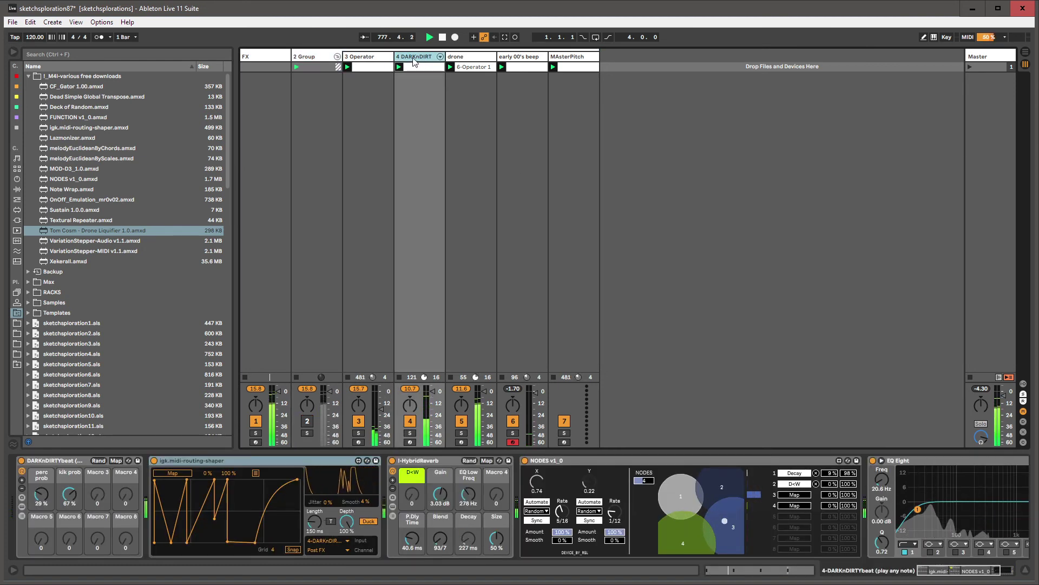
{"action": "key", "text": "ctrl+r"}
{"action": "type", "text": "bro"}
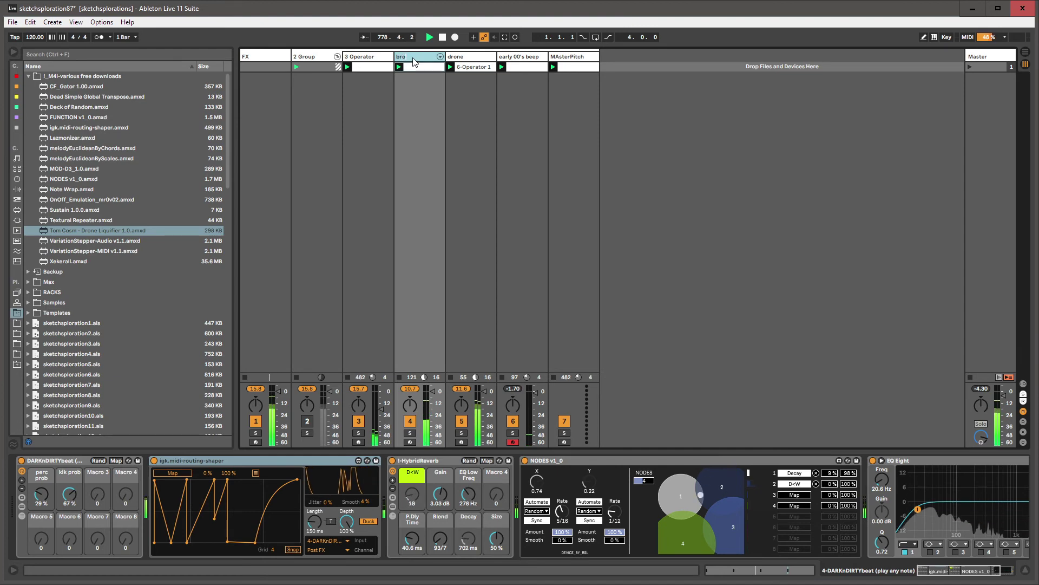
{"action": "type", "text": "oopke beatish"}
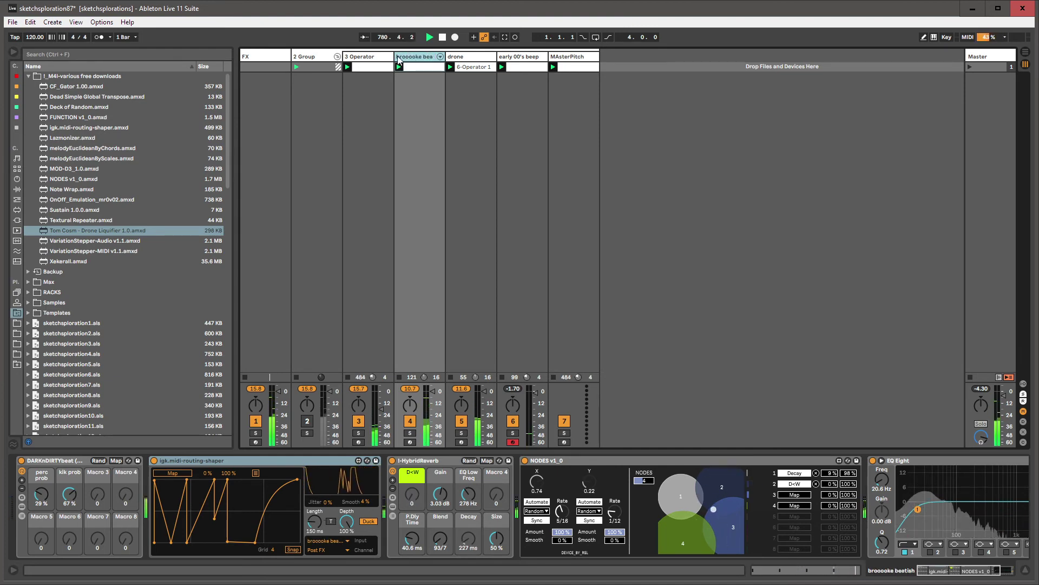
- Rename the 3 Operator track as weirdo business
{"action": "left_click", "coordinate": [369, 57]}
{"action": "key", "text": "ctrl+r"}
{"action": "type", "text": "weirdo"}
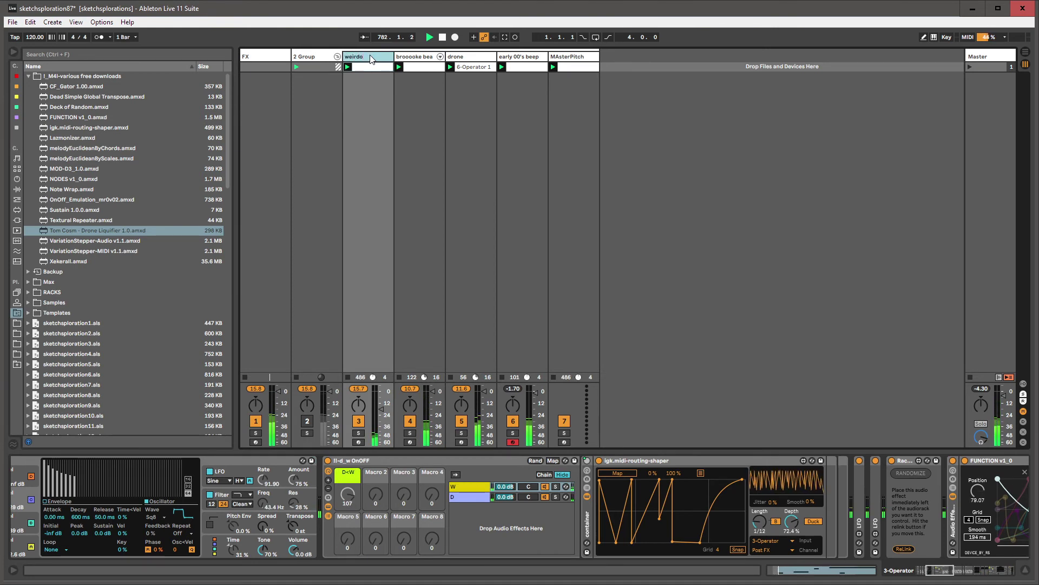
{"action": "key", "text": "Return"}
{"action": "type", "text": "business"}
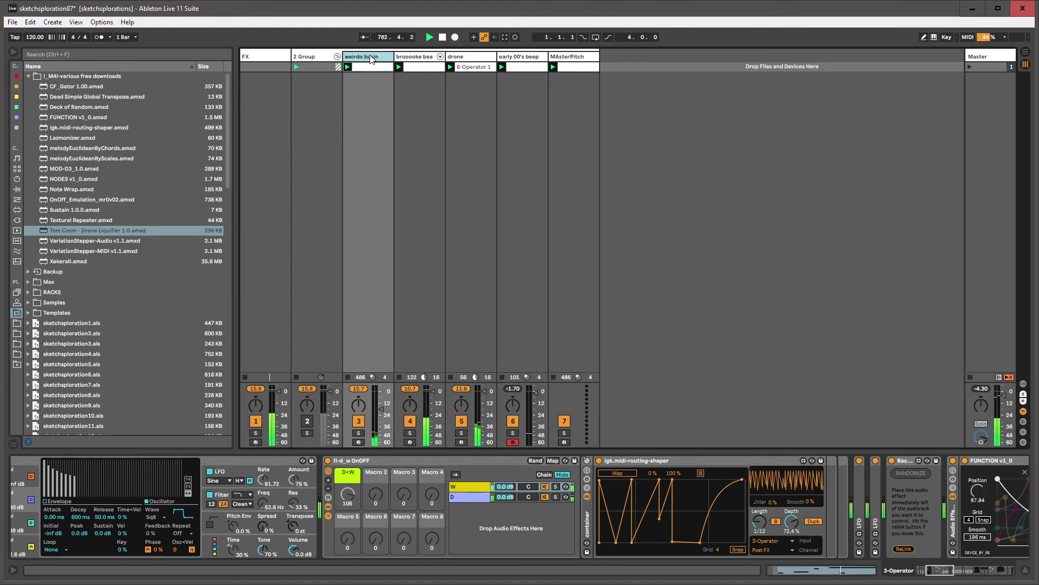
{"action": "key", "text": "Return"}
{"action": "left_click", "coordinate": [296, 59]}
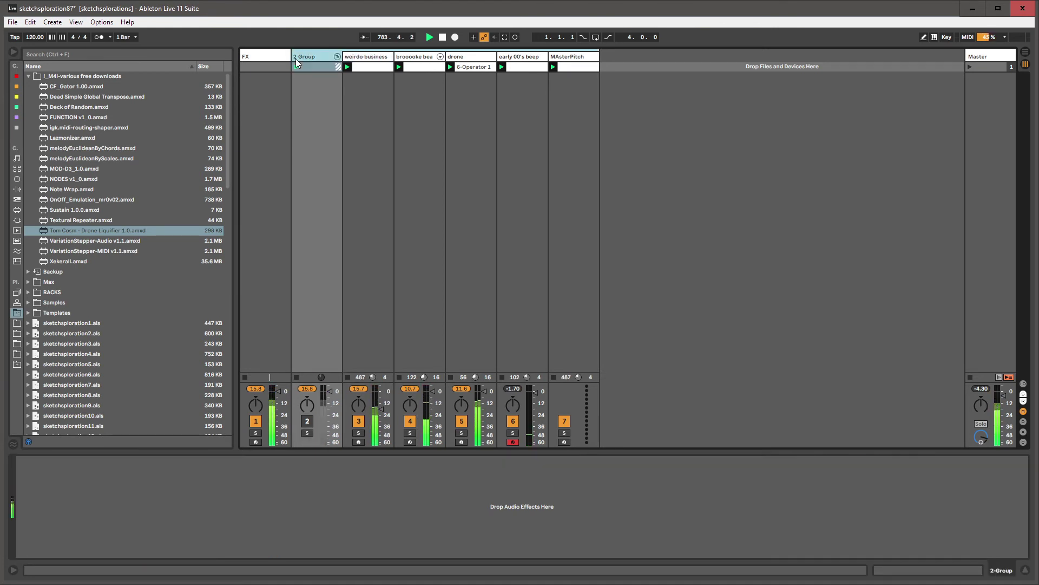
{"action": "left_click", "coordinate": [462, 59]}
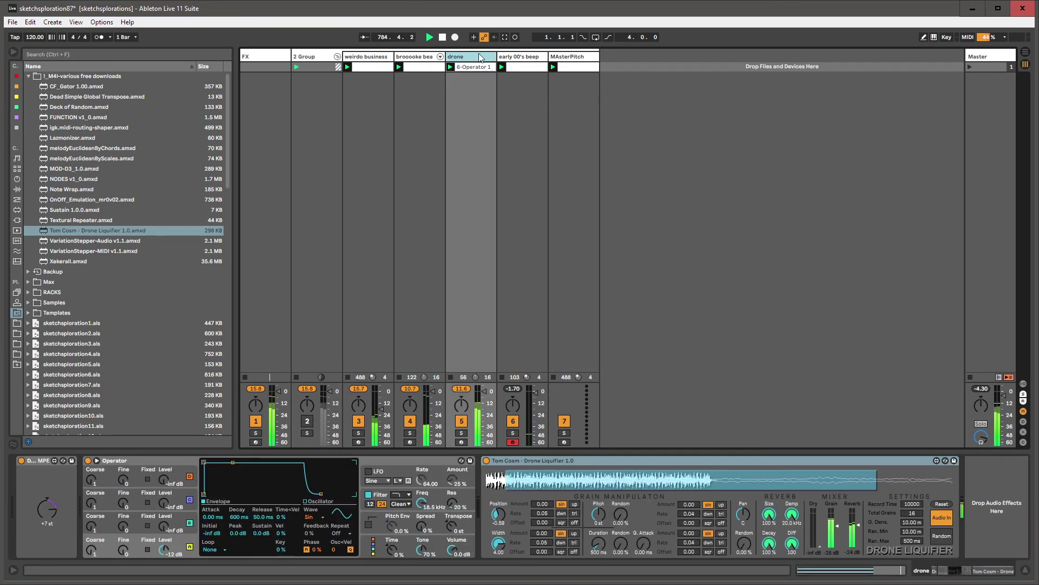
{"action": "left_click", "coordinate": [530, 58]}
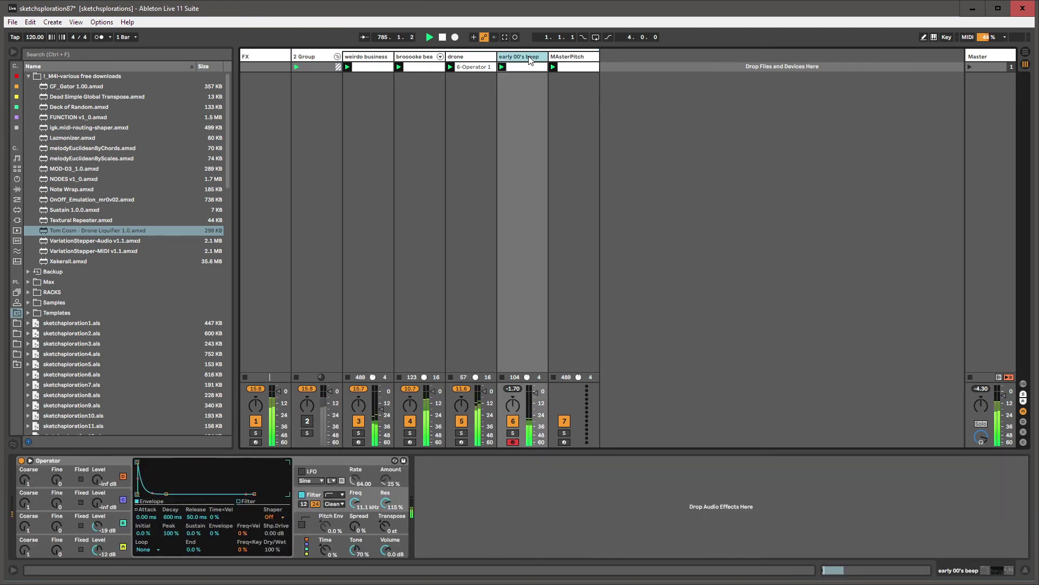
{"action": "left_click", "coordinate": [360, 55]}
- Insert a new MIDI track after MAsterPitch and copy the early 00's beep track's Operator onto it
{"action": "left_click", "coordinate": [573, 58]}
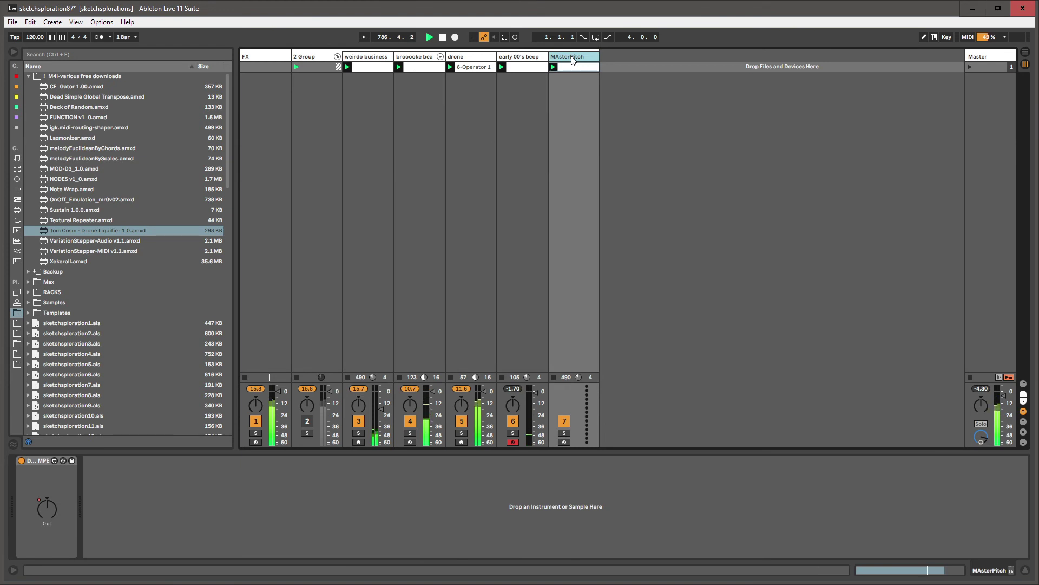
{"action": "key", "text": "ctrl+shift+t"}
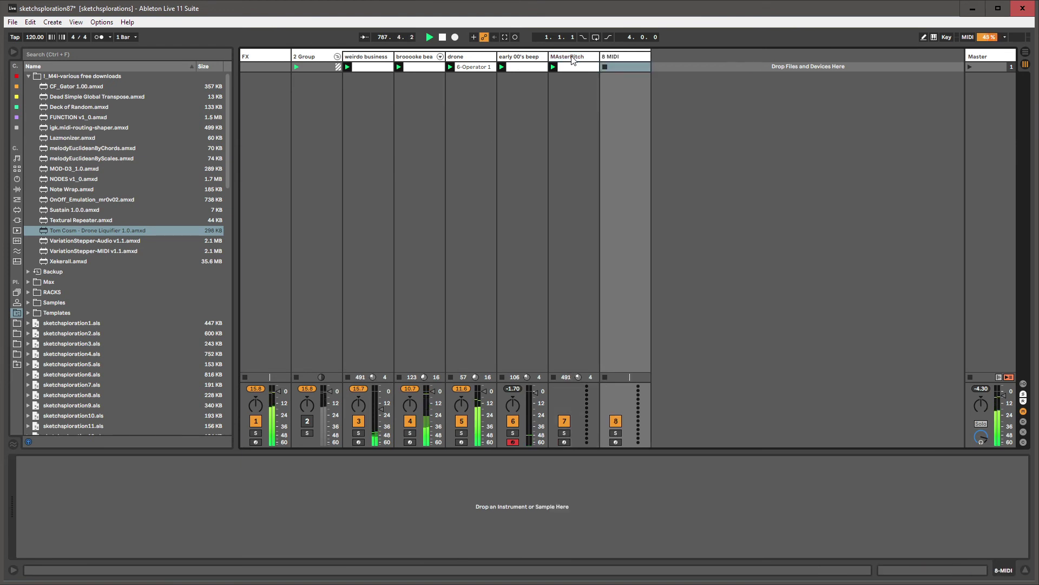
{"action": "left_click", "coordinate": [573, 57]}
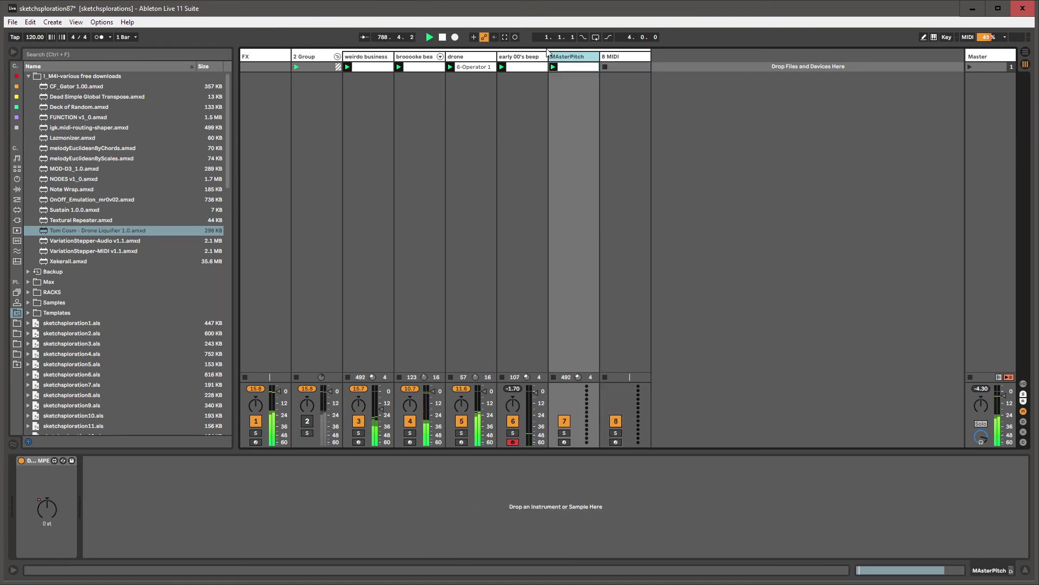
{"action": "key", "text": "Left"}
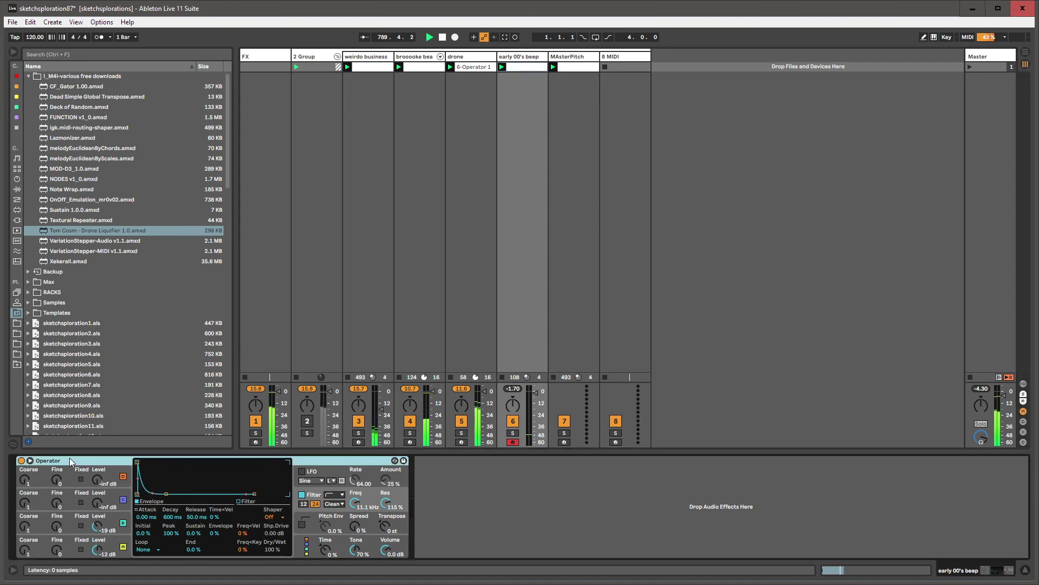
{"action": "left_click", "coordinate": [624, 59]}
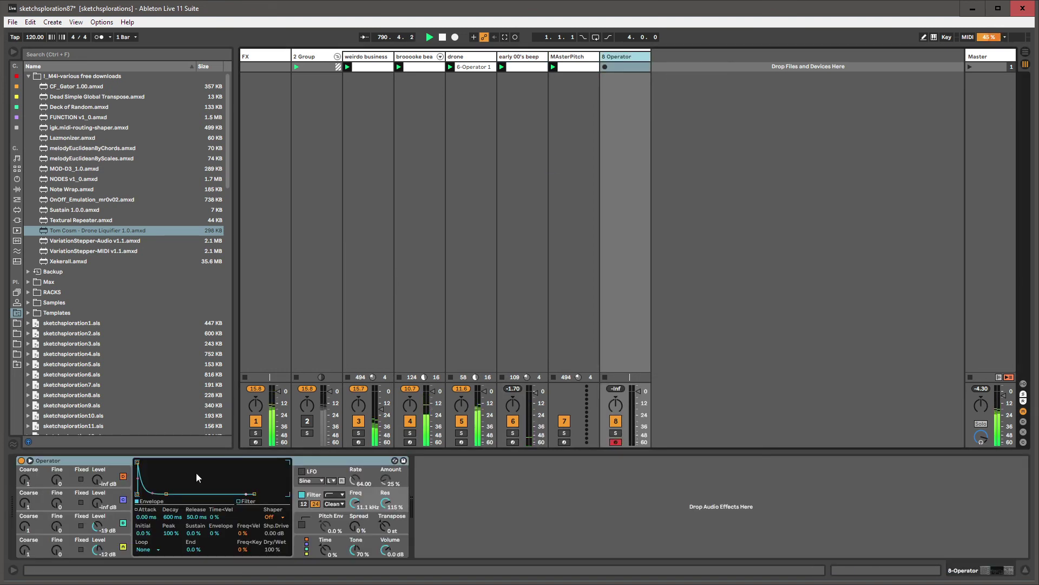
- Create a one-bar clip on the new Operator track and add a C2 note at its start, shortened to under half a sixteenth
{"action": "left_click", "coordinate": [621, 67]}
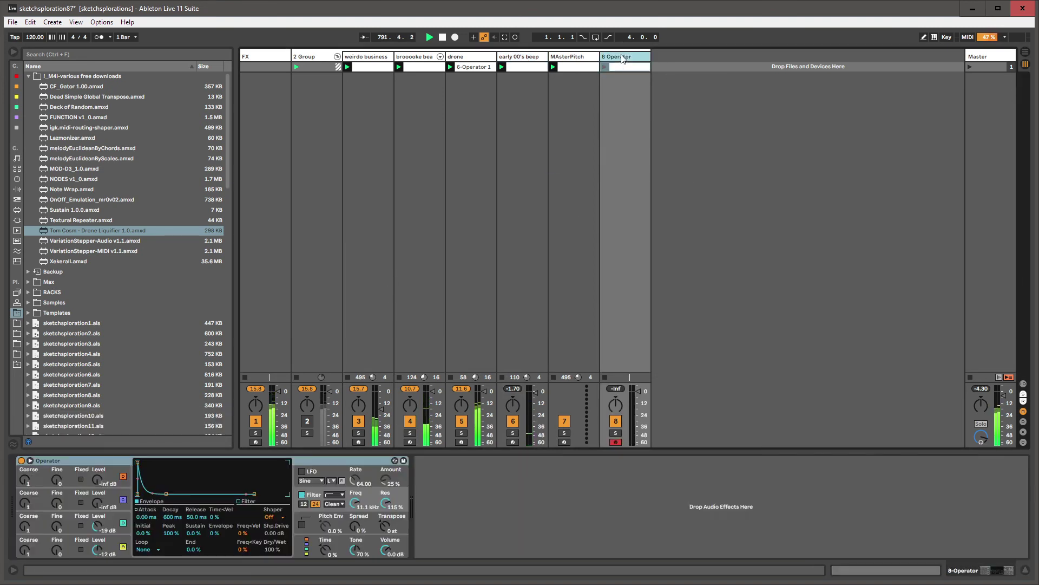
{"action": "double_click", "coordinate": [616, 66]}
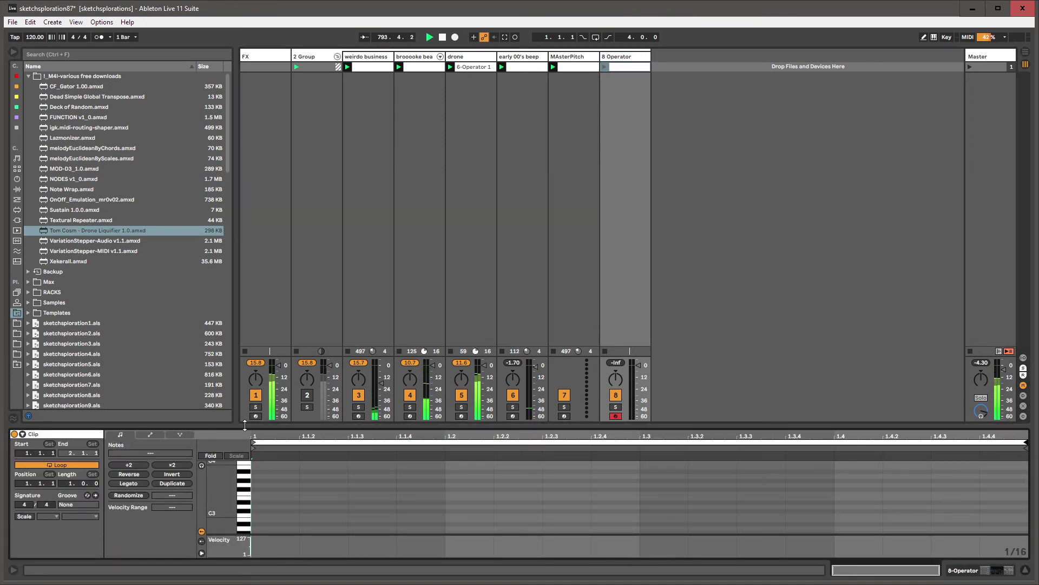
{"action": "left_click_drag", "start_coordinate": [244, 425], "coordinate": [250, 363]}
{"action": "scroll", "coordinate": [282, 429], "scroll_direction": "down", "scroll_amount": 3}
{"action": "double_click", "coordinate": [268, 466]}
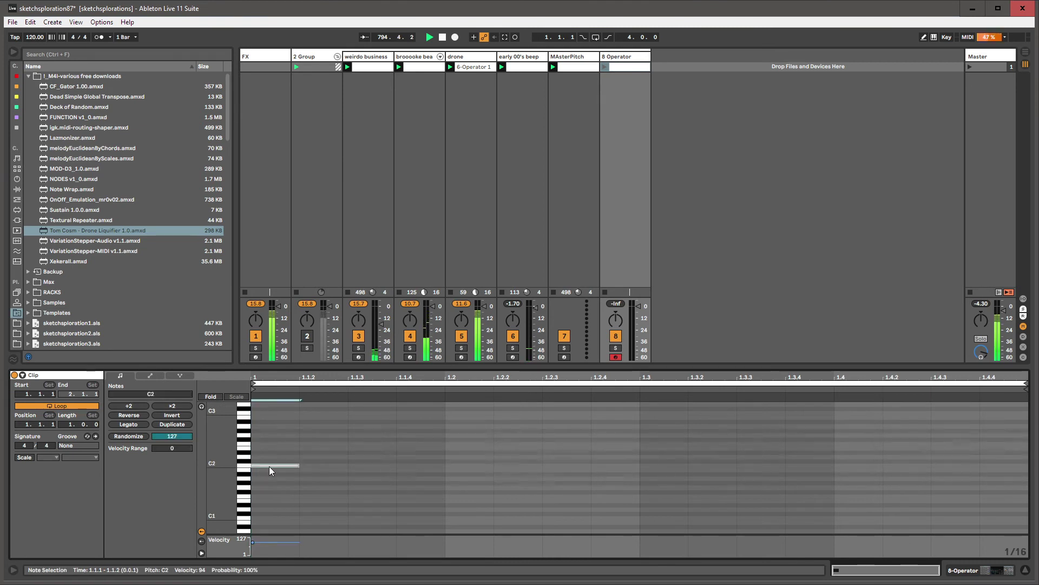
{"action": "left_click_drag", "start_coordinate": [299, 465], "coordinate": [272, 465]}
{"action": "left_click", "coordinate": [272, 463]}
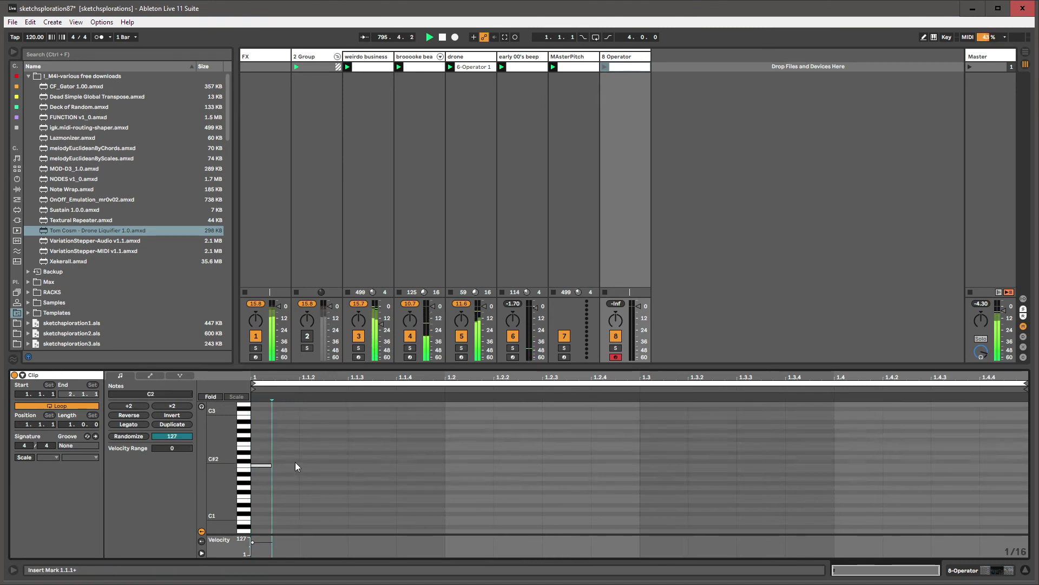
- Repeat the short C2 note on every sixteenth across the one-bar clip and launch the clip
{"action": "left_click", "coordinate": [259, 466]}
{"action": "key", "text": "ctrl+d"}
{"action": "key", "text": "ctrl+d"}
{"action": "key", "text": "ctrl+d"}
{"action": "key", "text": "ctrl+d"}
{"action": "key", "text": "ctrl+d"}
{"action": "key", "text": "ctrl+d"}
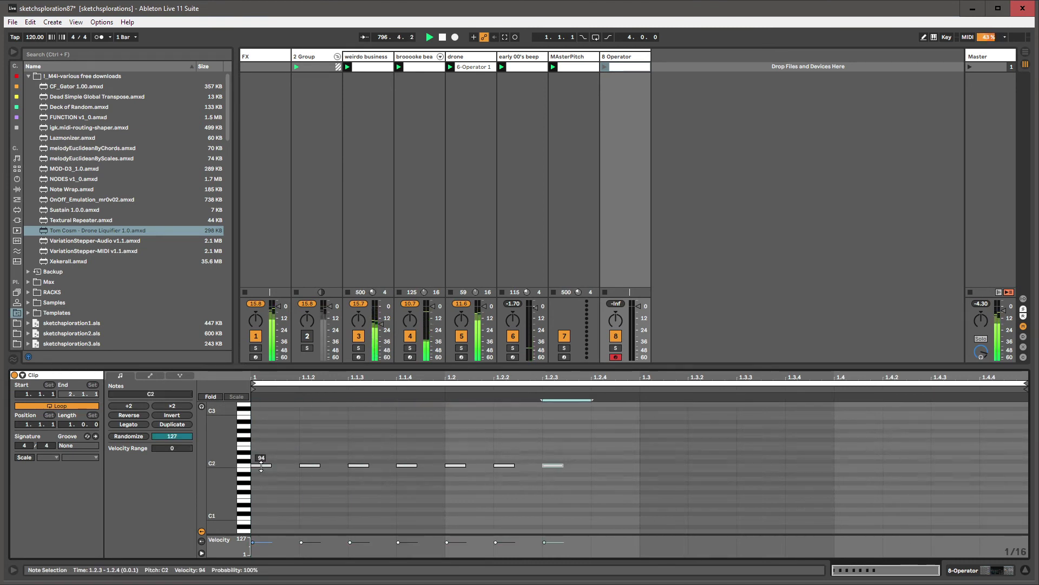
{"action": "key", "text": "ctrl+d"}
{"action": "key", "text": "ctrl+d"}
{"action": "key", "text": "ctrl+d"}
{"action": "key", "text": "ctrl+d"}
{"action": "key", "text": "ctrl+d"}
{"action": "key", "text": "ctrl+d"}
{"action": "key", "text": "ctrl+d"}
{"action": "key", "text": "ctrl+d"}
{"action": "key", "text": "ctrl+d"}
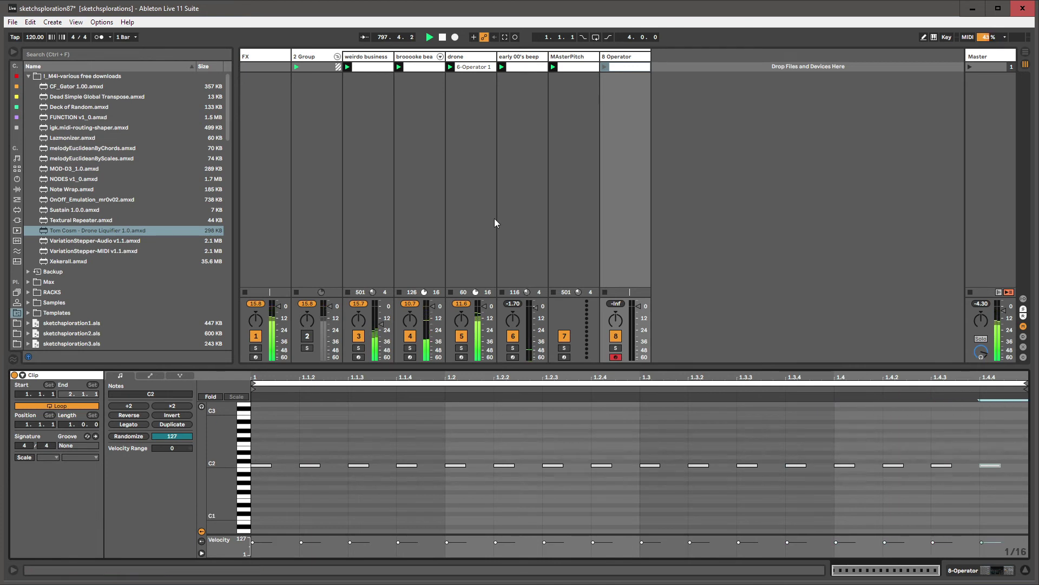
{"action": "left_click", "coordinate": [627, 66]}
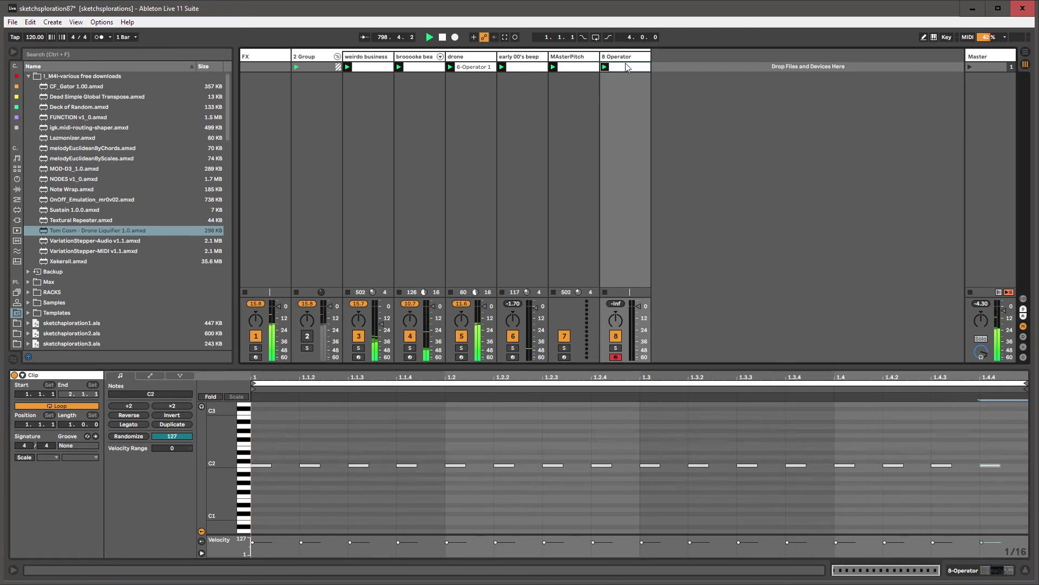
- Switch the new track's Operator filter to low-pass, with its frequency at 132 Hz and resonance at 29%
{"action": "left_click", "coordinate": [625, 57]}
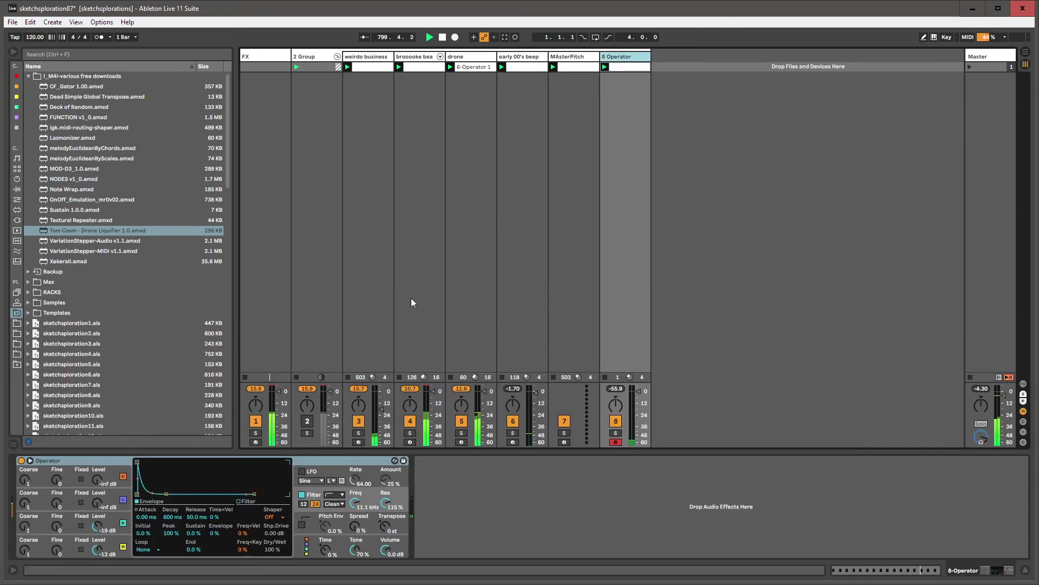
{"action": "mouse_move", "coordinate": [369, 510]}
{"action": "left_mouse_down"}
{"action": "mouse_move", "coordinate": [369, 574]}
{"action": "mouse_move", "coordinate": [376, 501]}
{"action": "mouse_move", "coordinate": [355, 519]}
{"action": "left_mouse_up"}
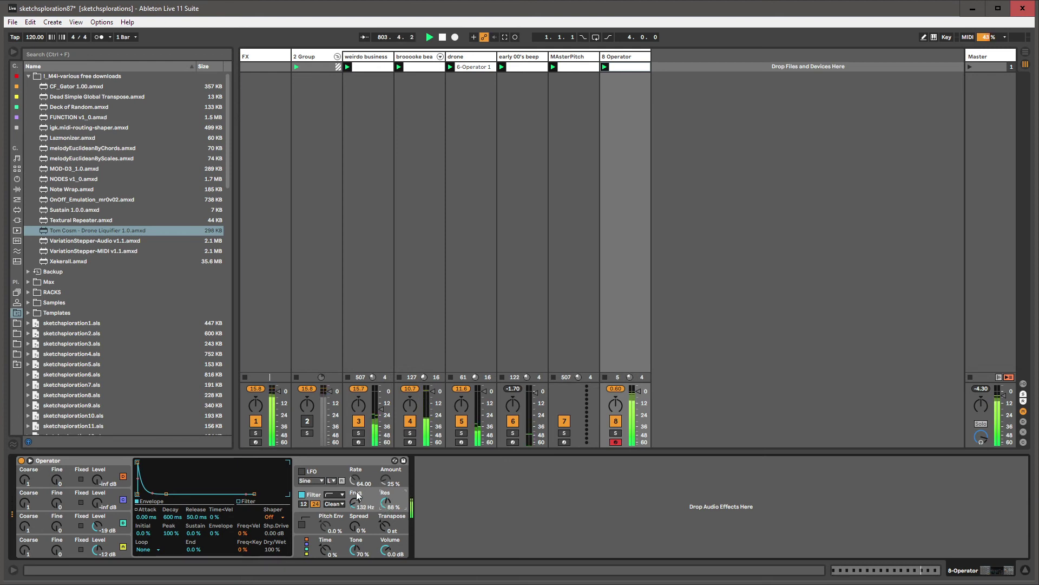
{"action": "left_click", "coordinate": [336, 495]}
{"action": "left_click", "coordinate": [336, 495]}
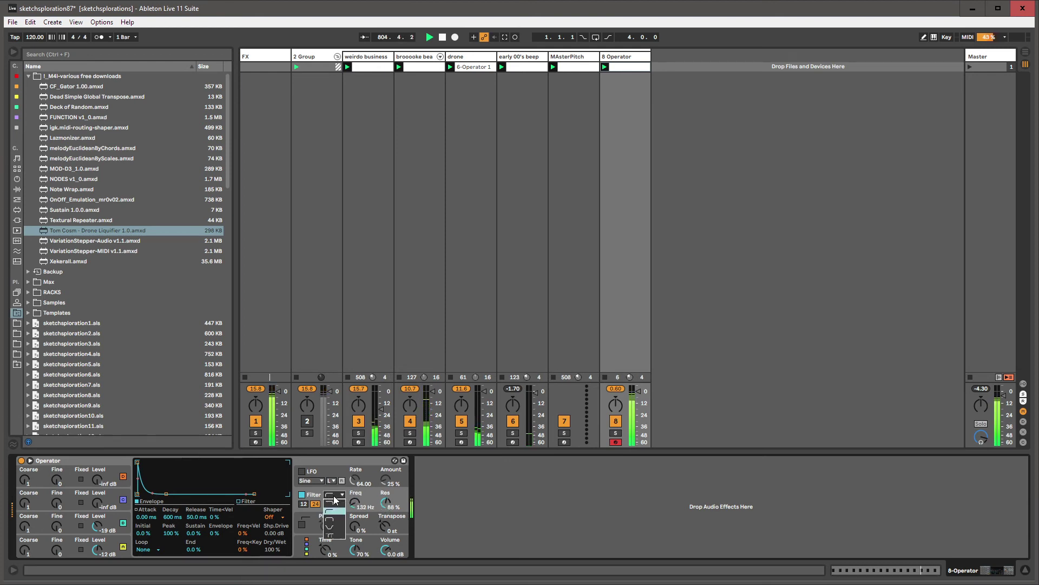
{"action": "left_click", "coordinate": [336, 503]}
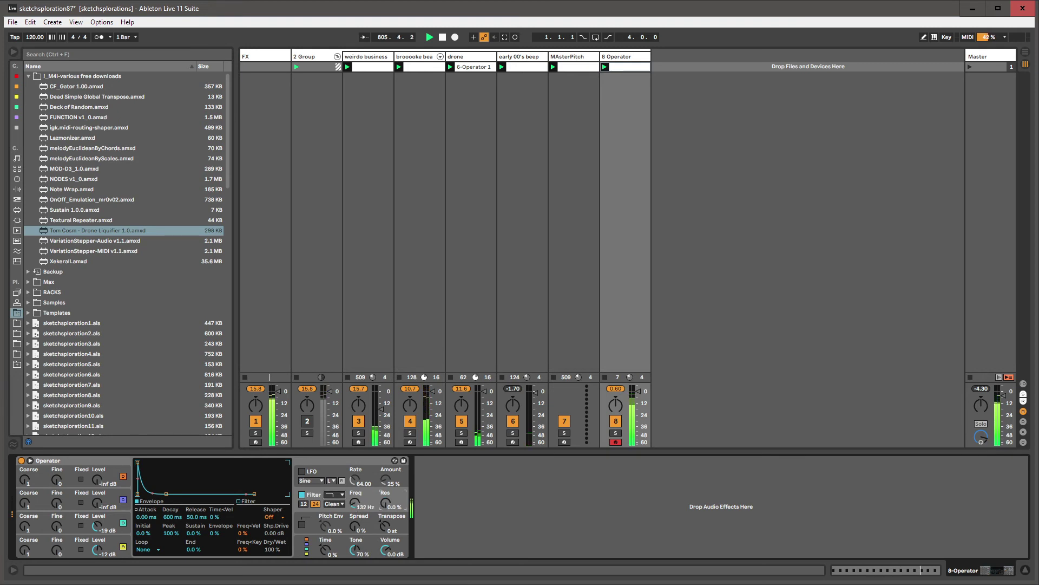
{"action": "left_click_drag", "start_coordinate": [385, 503], "coordinate": [385, 499]}
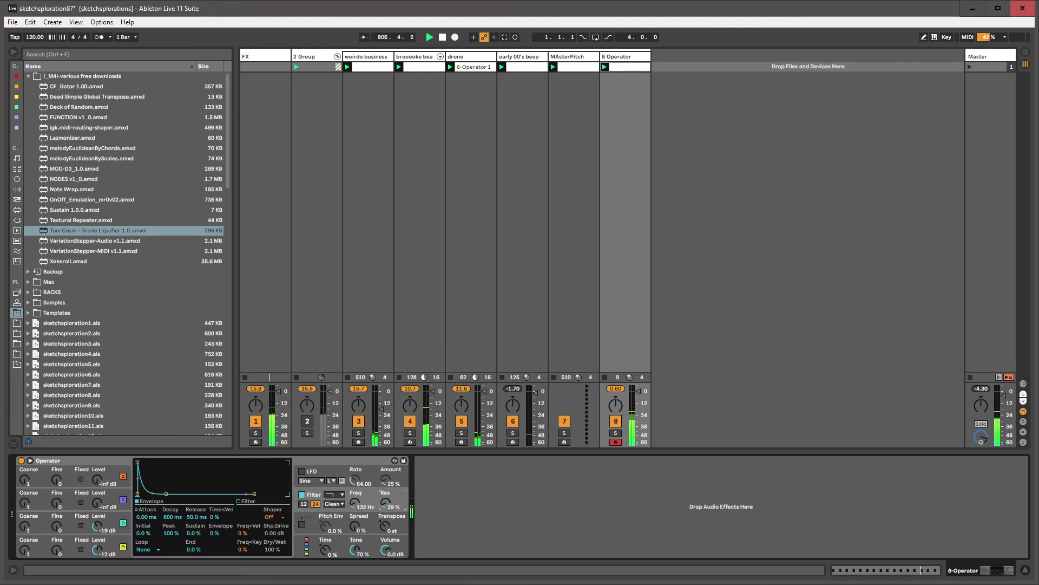
- Silence Operator's oscillator C and give oscillator A a 13.9 ms decay, -31 dB sustain and 0.0 dB level
{"action": "double_click", "coordinate": [98, 528]}
{"action": "left_click", "coordinate": [118, 544]}
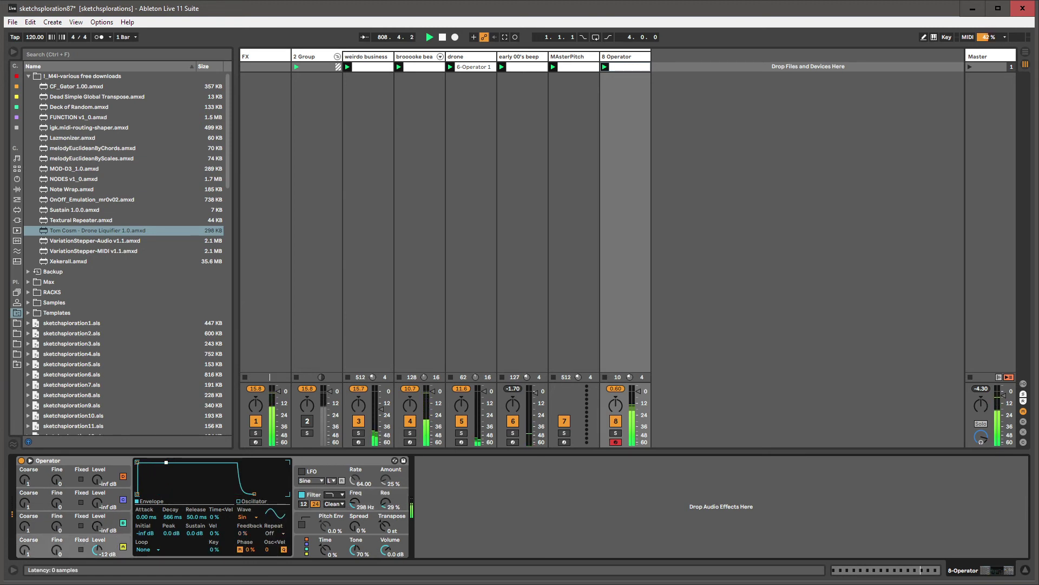
{"action": "left_click_drag", "start_coordinate": [166, 463], "coordinate": [149, 484]}
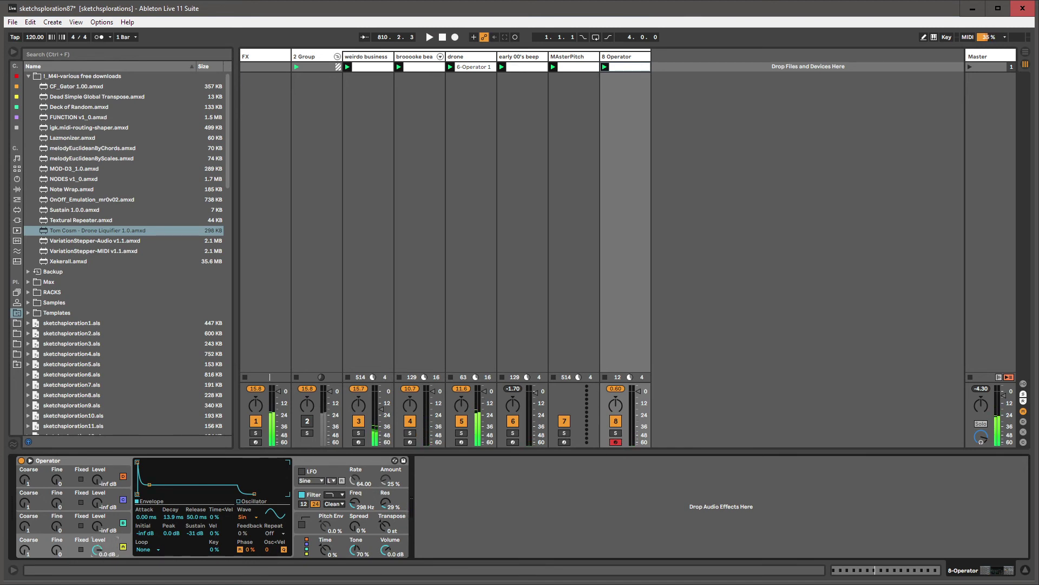
{"action": "left_click_drag", "start_coordinate": [99, 553], "coordinate": [104, 545]}
- Extend the clip's loop to three bars and automate oscillator A's level rising from about -69 dB at the start to 0.0 dB at bar 2
{"action": "left_click", "coordinate": [616, 66]}
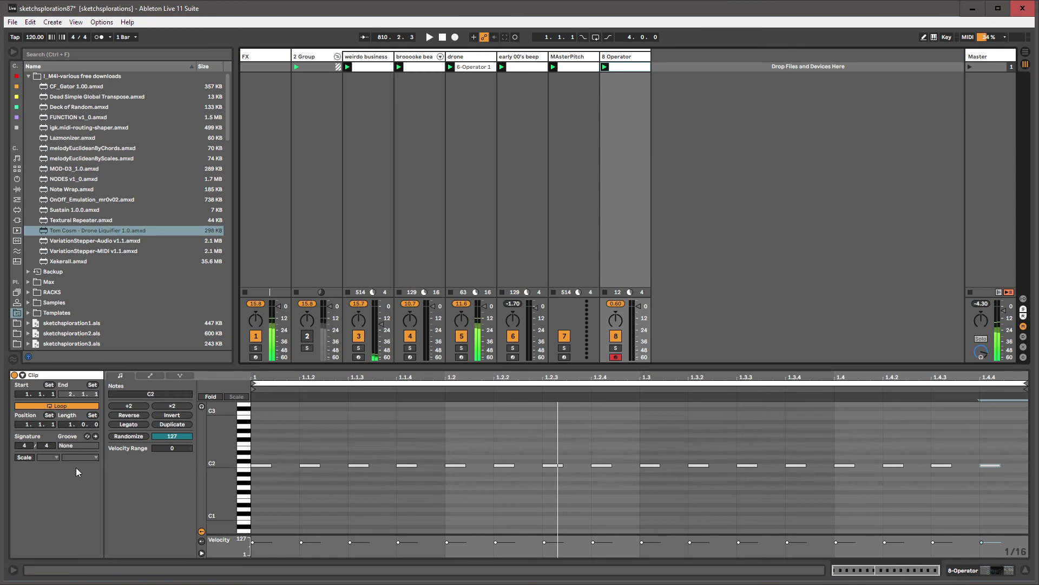
{"action": "left_click_drag", "start_coordinate": [72, 425], "coordinate": [72, 417]}
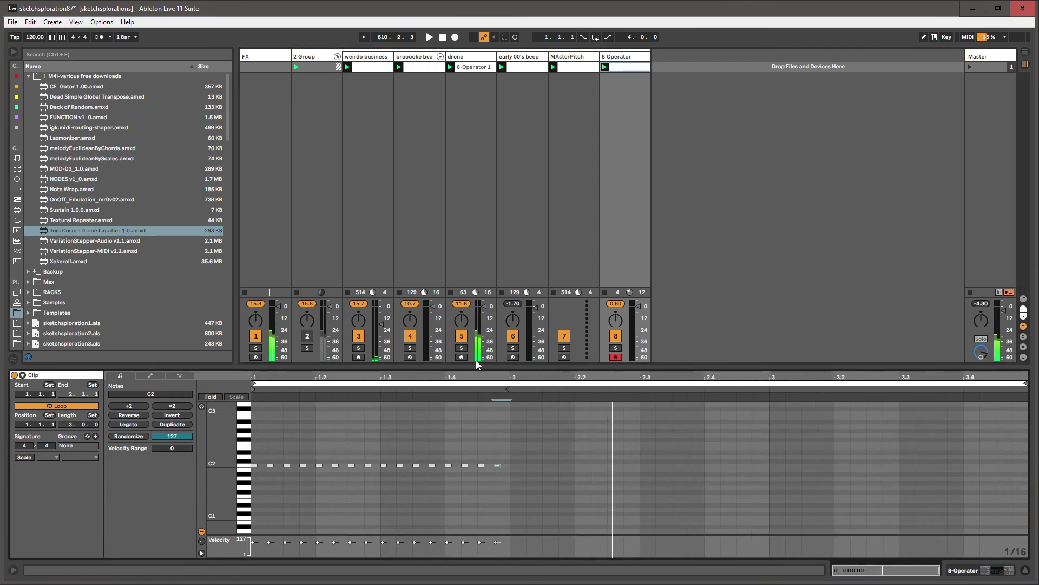
{"action": "left_click", "coordinate": [619, 57]}
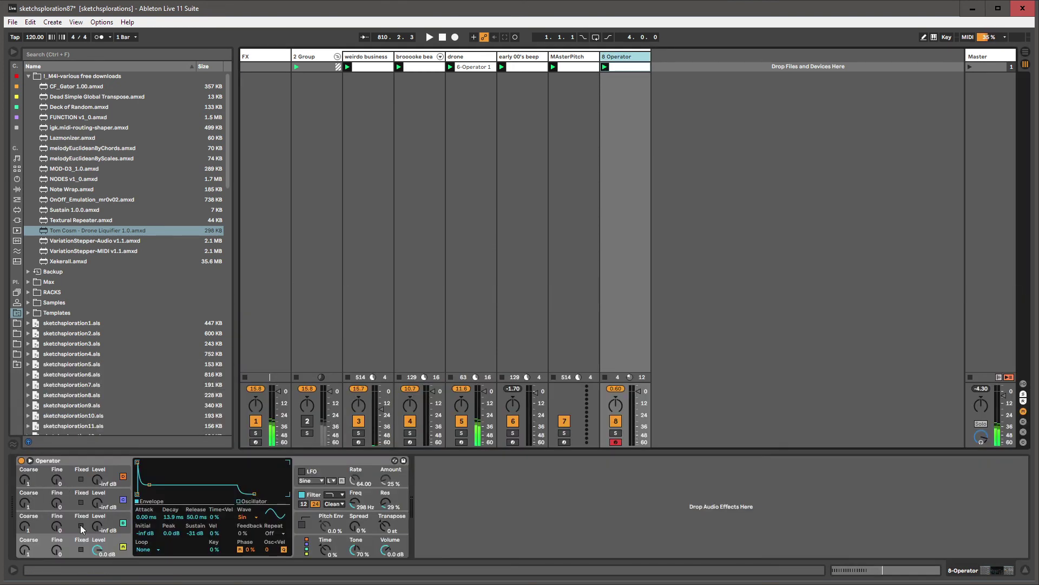
{"action": "right_click", "coordinate": [99, 548]}
{"action": "left_click", "coordinate": [130, 552]}
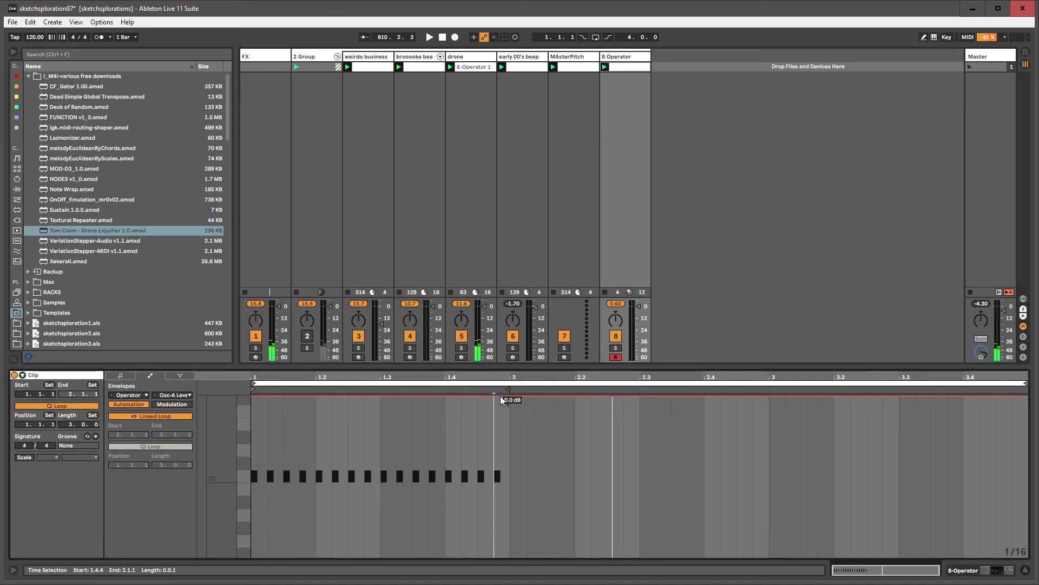
{"action": "left_click_drag", "start_coordinate": [502, 401], "coordinate": [251, 555]}
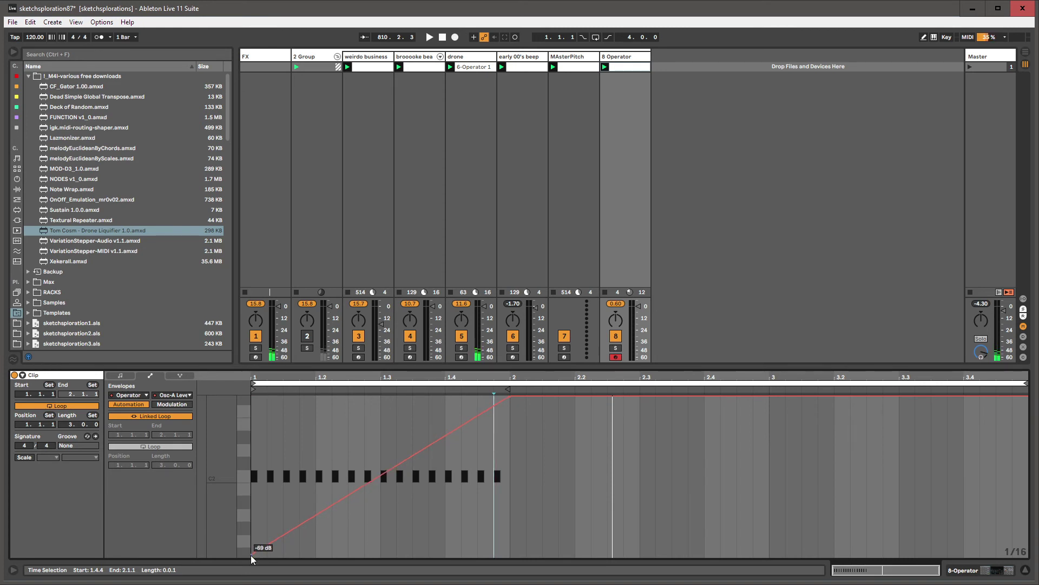
{"action": "key", "text": "space"}
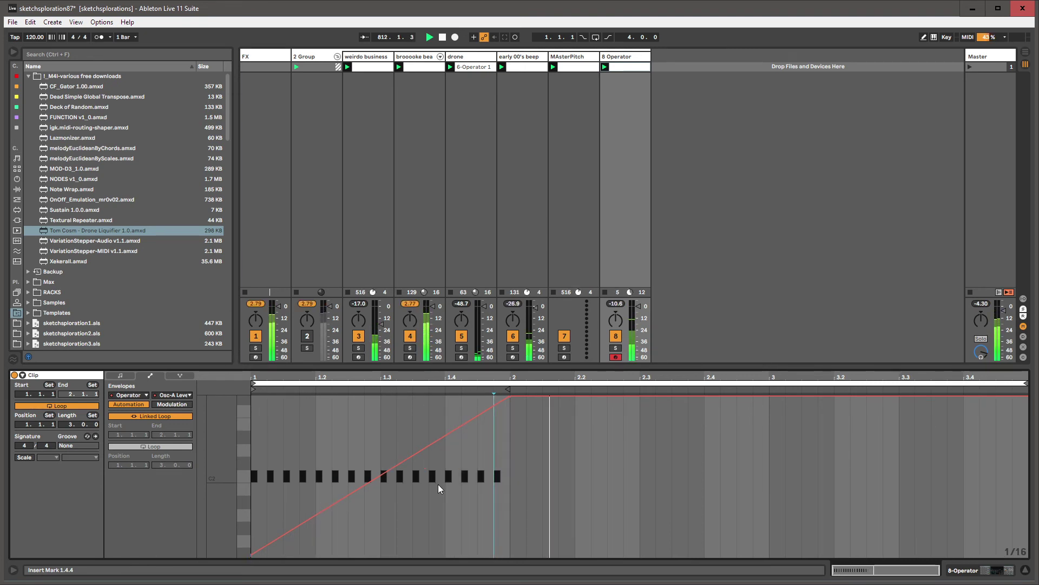
- Set the new track's Operator to 71% spread, 179 Hz filter frequency and 93% resonance
{"action": "left_click", "coordinate": [626, 56]}
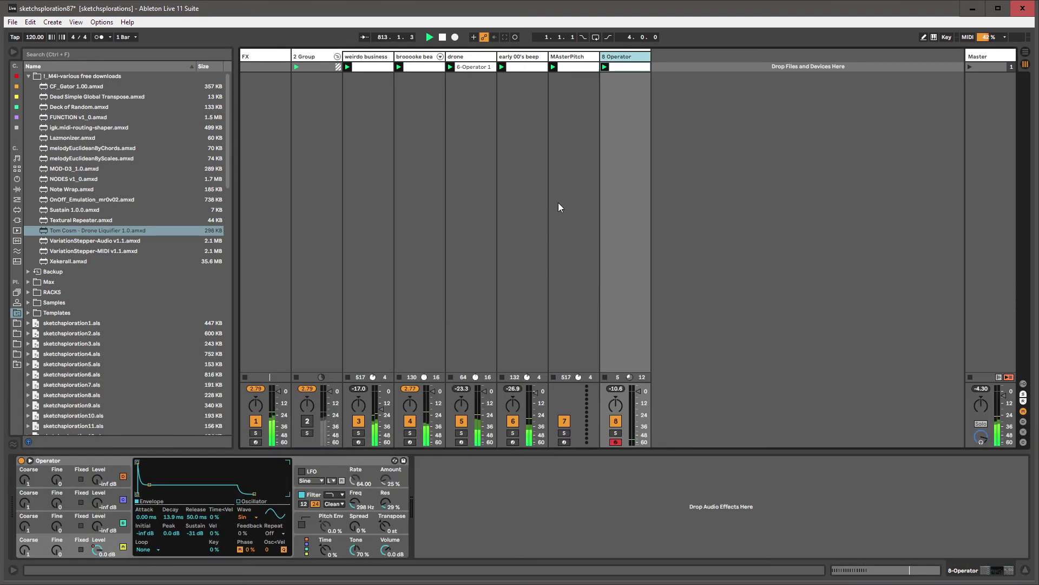
{"action": "left_click_drag", "start_coordinate": [355, 524], "coordinate": [355, 496]}
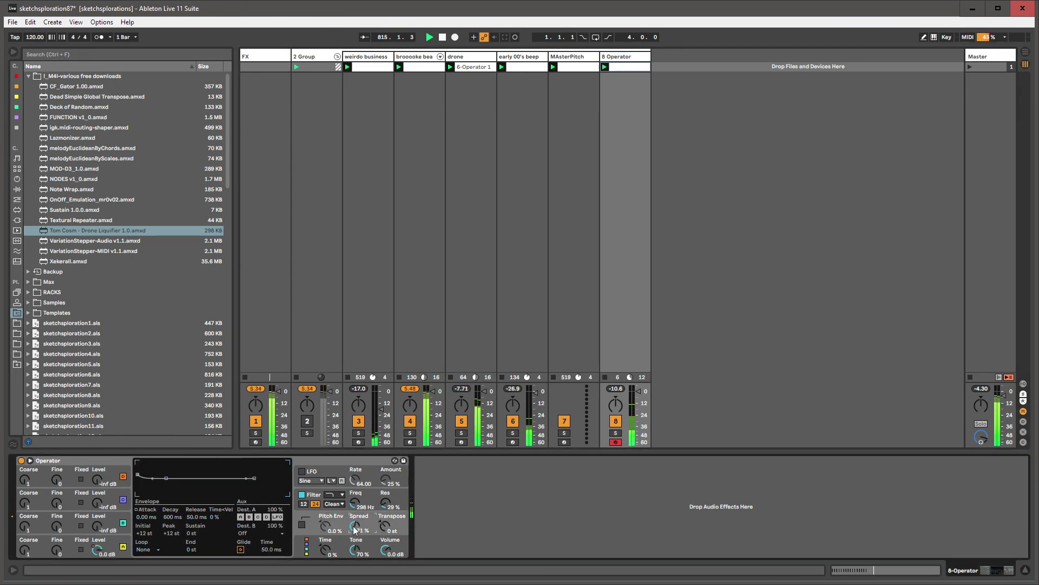
{"action": "left_click_drag", "start_coordinate": [356, 509], "coordinate": [357, 495]}
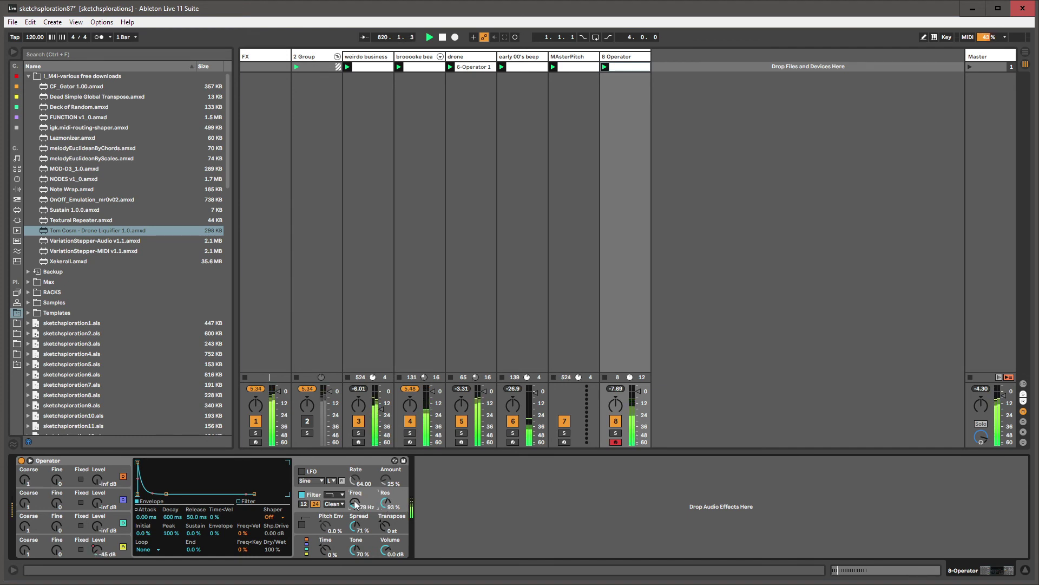
- Look through the free-download Max devices around Note Wrap and OnOff_Emulation_mr0v02
{"action": "left_click", "coordinate": [87, 191]}
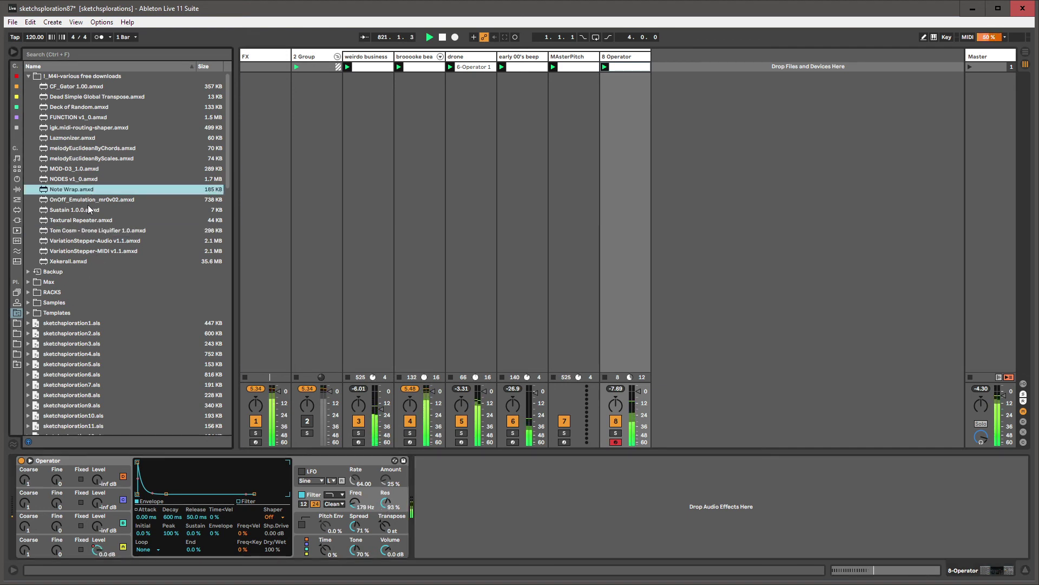
{"action": "key", "text": "Down"}
{"action": "key", "text": "Down"}
{"action": "key", "text": "Down"}
{"action": "key", "text": "Up"}
{"action": "key", "text": "Up"}
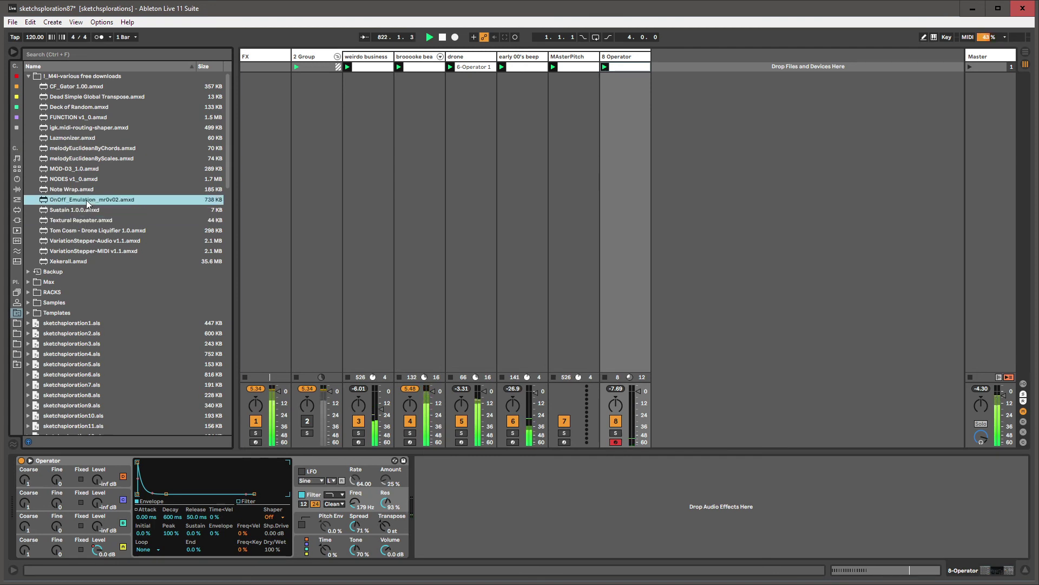
{"action": "key", "text": "Up"}
{"action": "key", "text": "Up"}
{"action": "key", "text": "Down"}
{"action": "key", "text": "Down"}
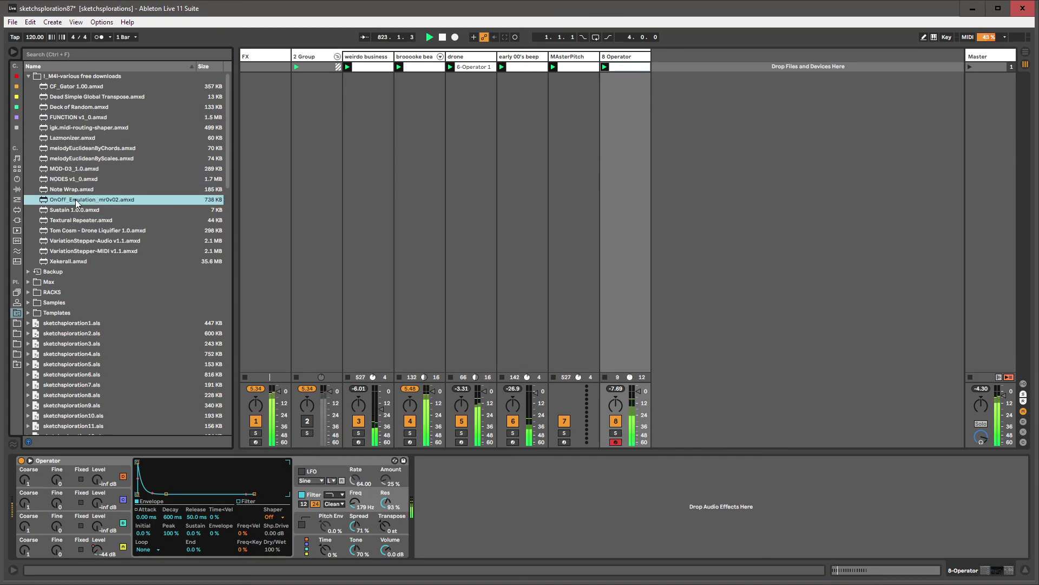
{"action": "key", "text": "Up"}
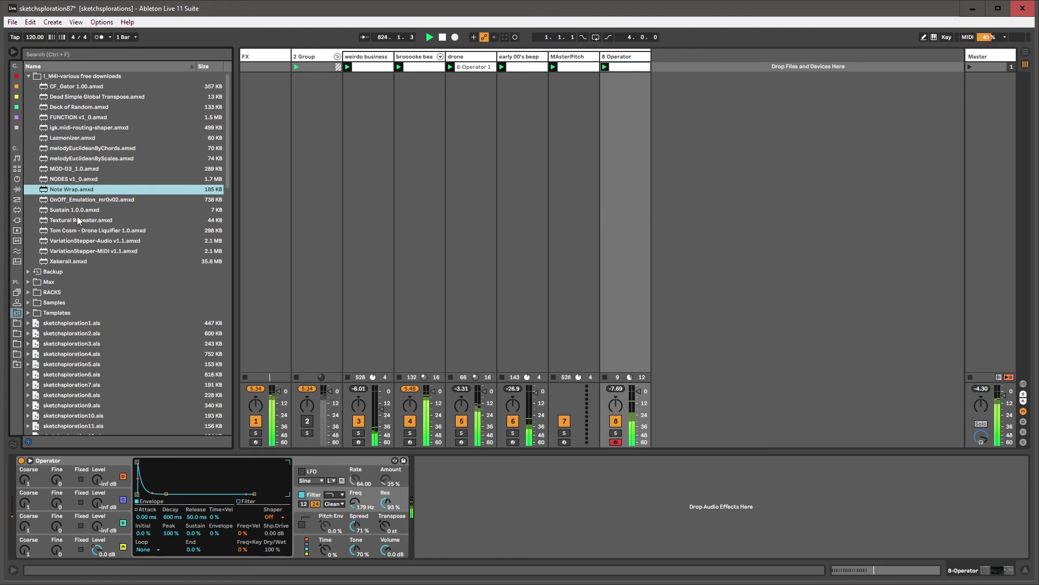
- Delete OnOff_Emulation_mr0v02.amxd from the free downloads folder
{"action": "key", "text": "Down"}
{"action": "right_click", "coordinate": [83, 200]}
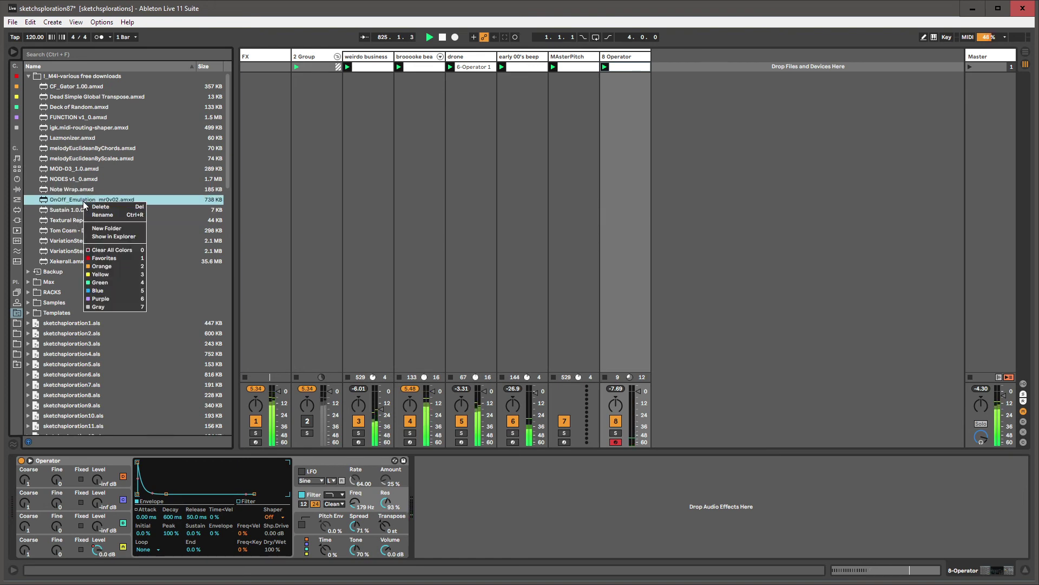
{"action": "left_click", "coordinate": [90, 207]}
{"action": "left_click", "coordinate": [481, 316]}
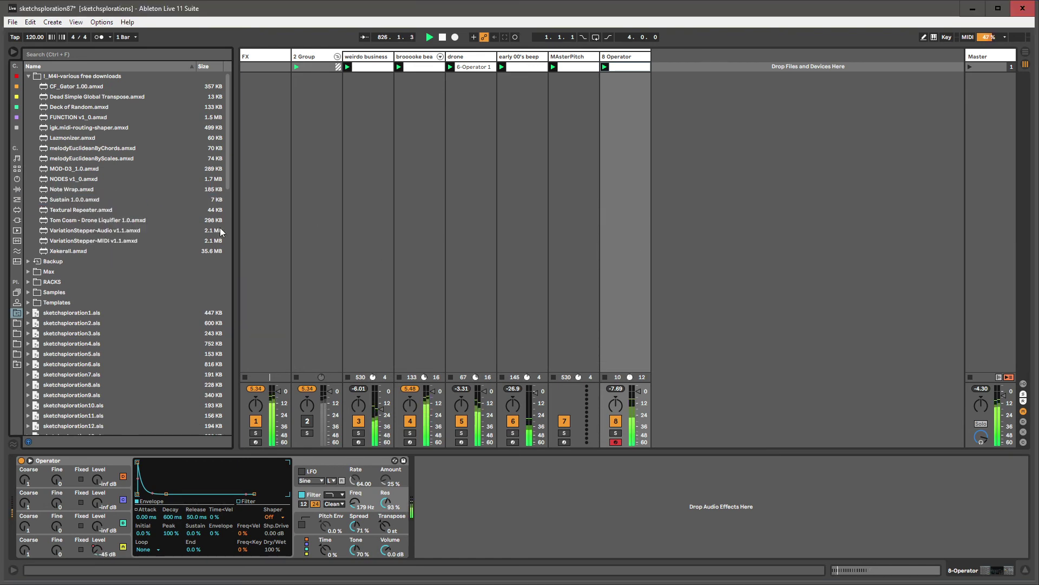
- Examine the remaining free-download Max devices, from CF_Gator to VariationStepper-MIDI, for one that suits the new Operator track
{"action": "left_click", "coordinate": [62, 200]}
{"action": "left_click", "coordinate": [66, 210]}
{"action": "left_click", "coordinate": [70, 220]}
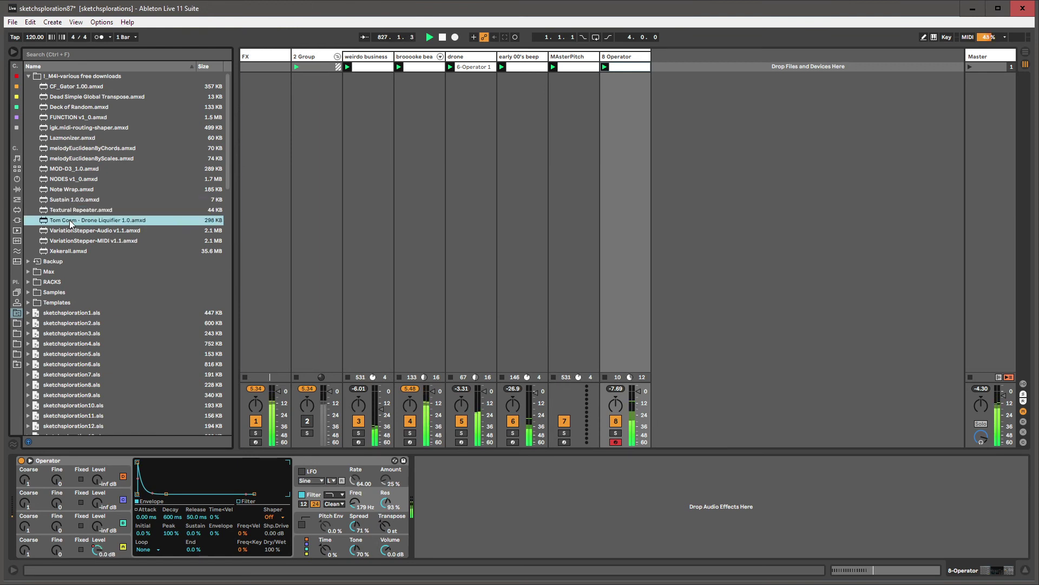
{"action": "left_click", "coordinate": [71, 190]}
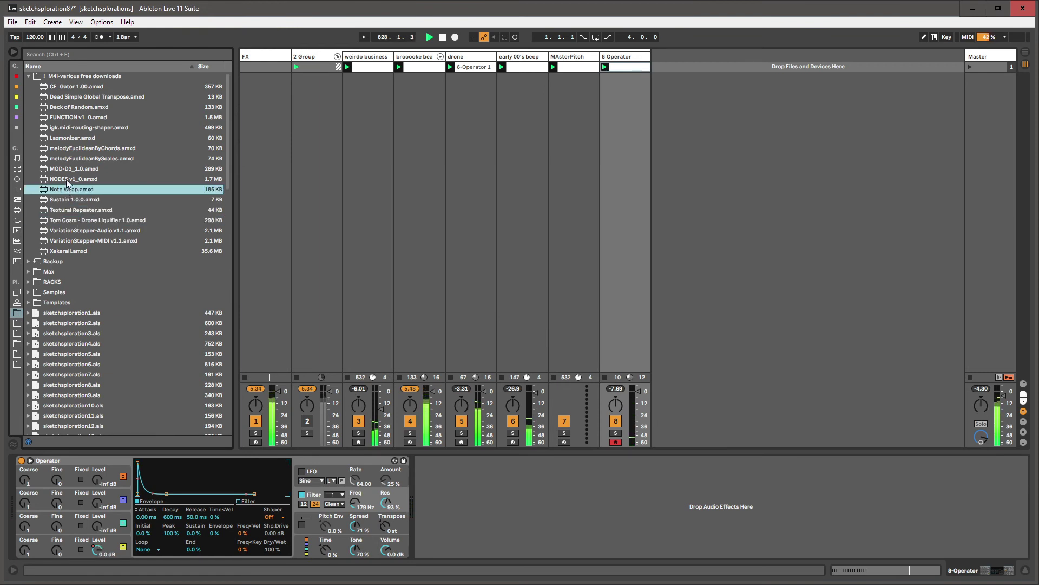
{"action": "left_click", "coordinate": [67, 181]}
{"action": "left_click", "coordinate": [72, 169]}
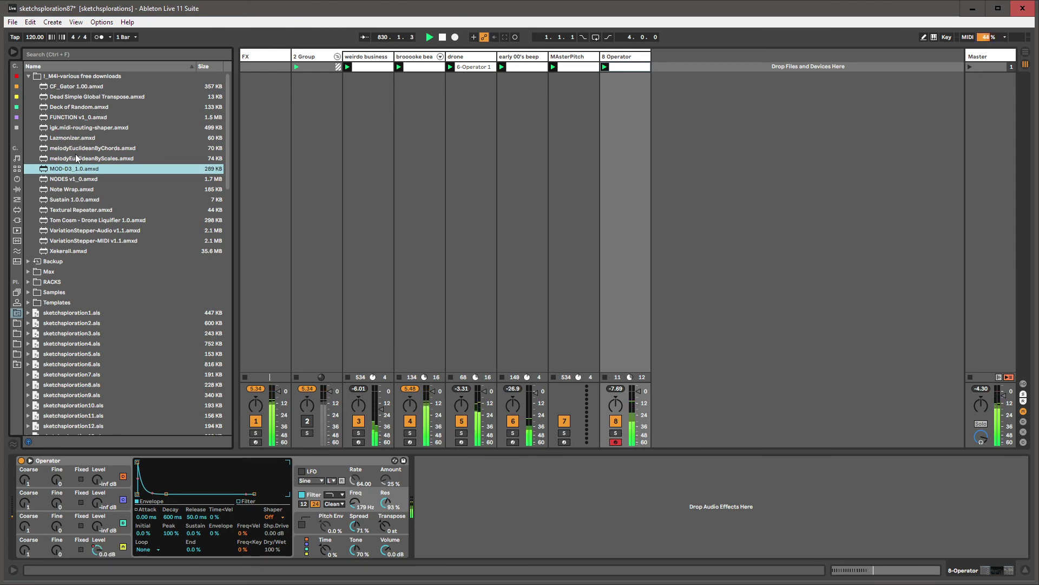
{"action": "left_click", "coordinate": [73, 87]}
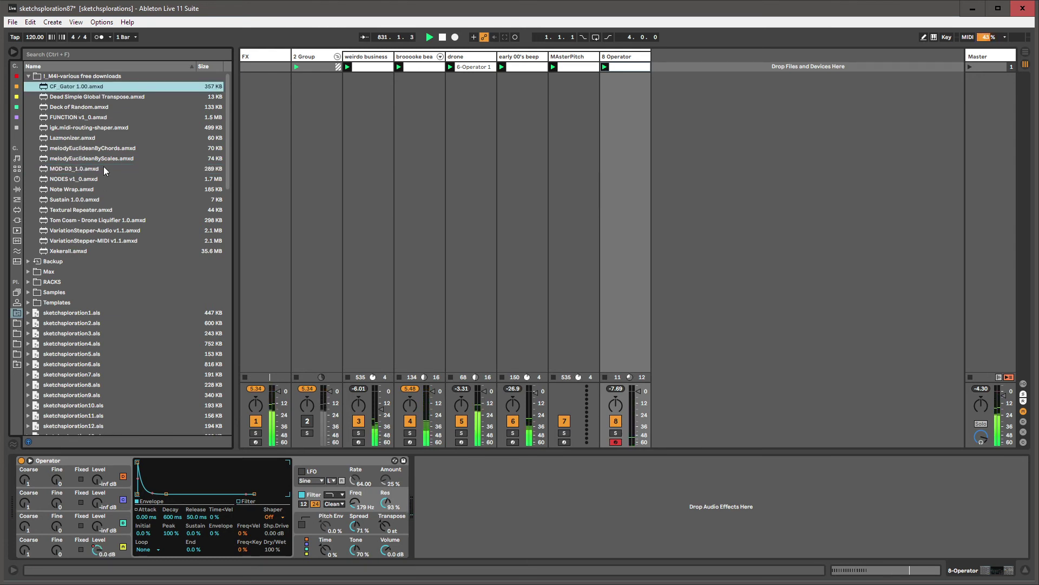
{"action": "left_click", "coordinate": [85, 93]}
{"action": "left_click", "coordinate": [79, 109]}
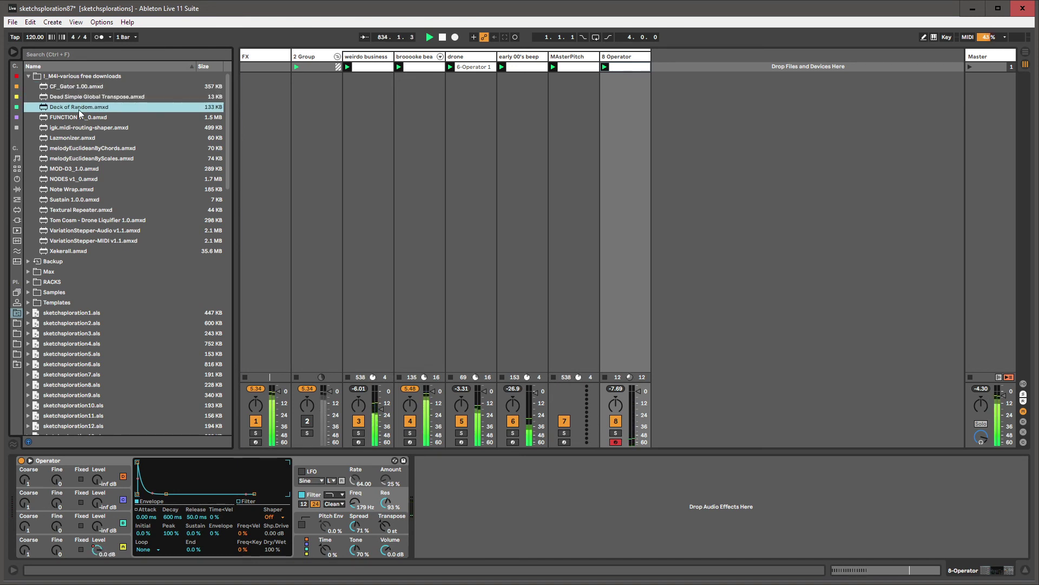
{"action": "left_click", "coordinate": [84, 165]}
{"action": "left_click", "coordinate": [83, 162]}
{"action": "left_click", "coordinate": [82, 168]}
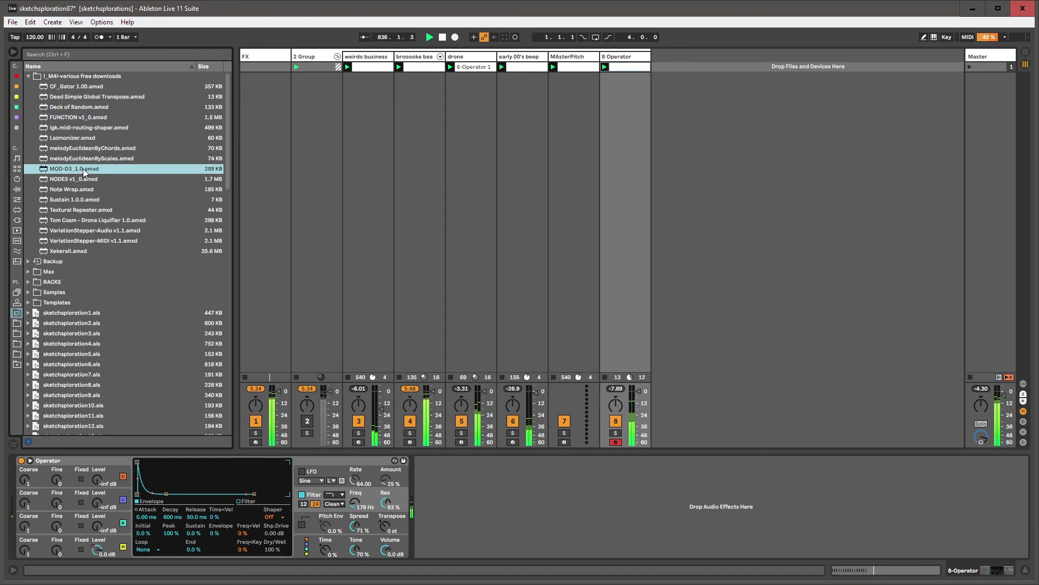
{"action": "left_click", "coordinate": [81, 177]}
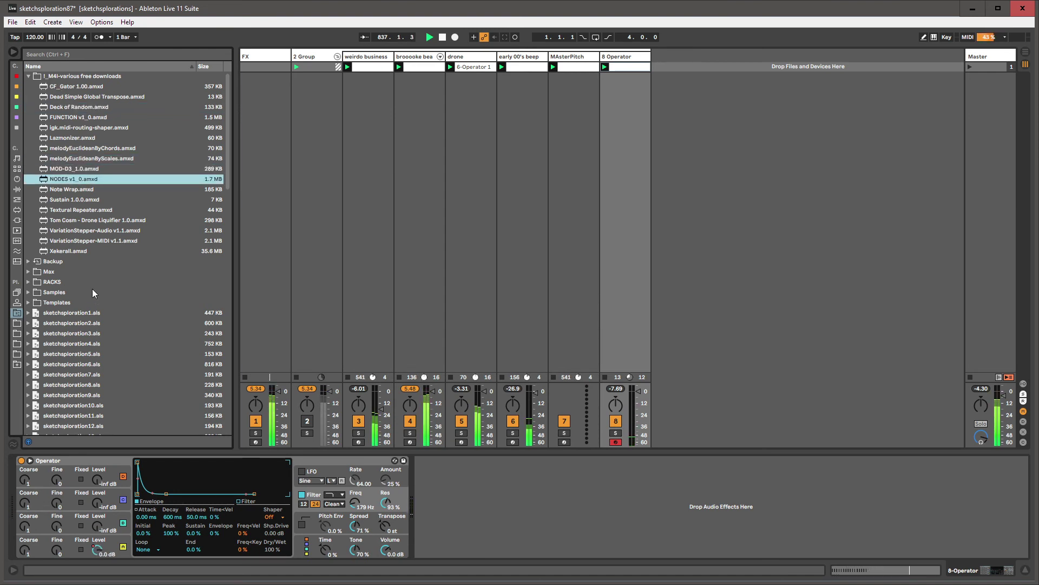
{"action": "left_click", "coordinate": [79, 241]}
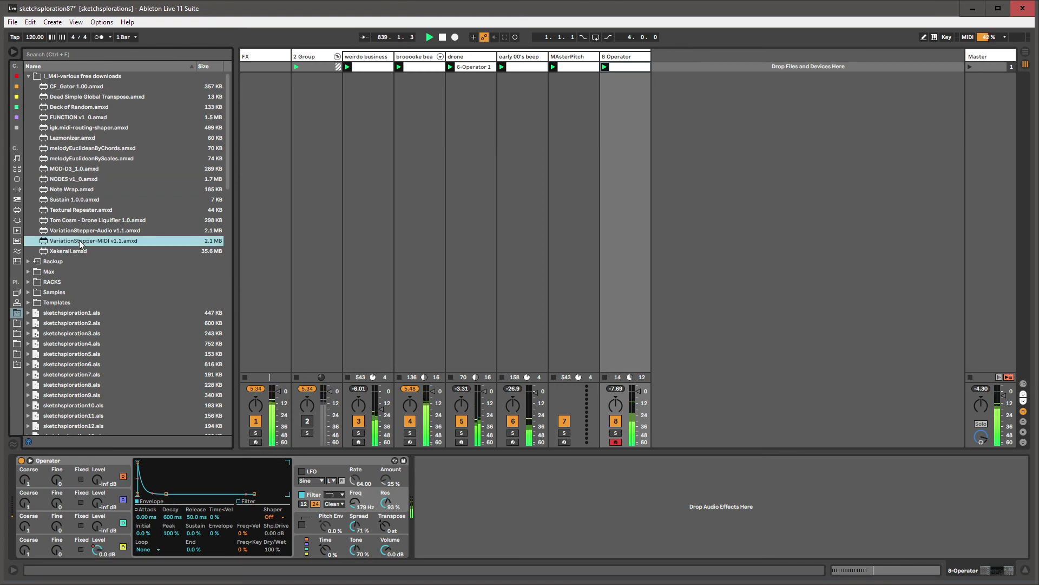
{"action": "left_click", "coordinate": [72, 210]}
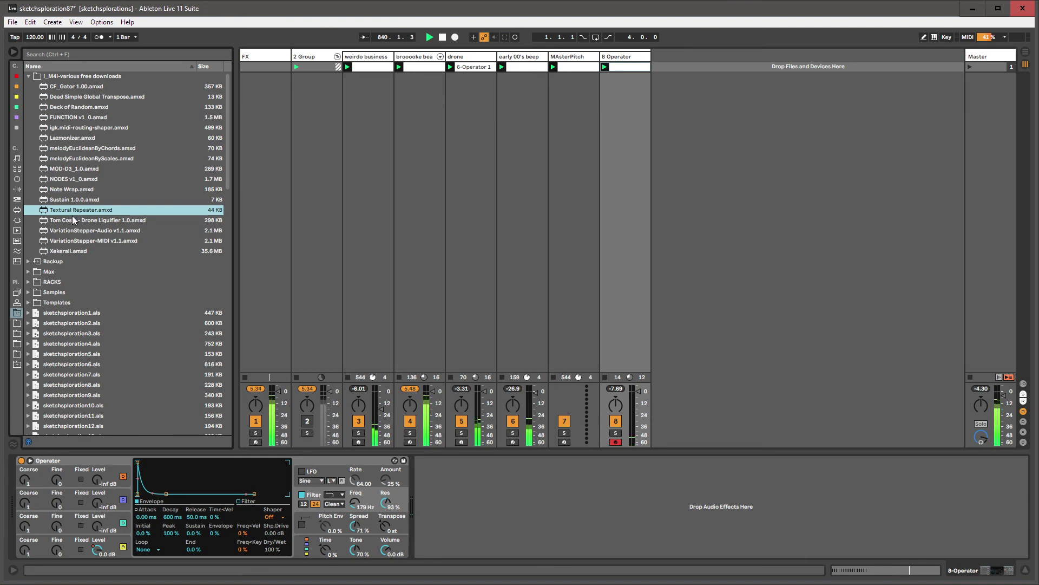
{"action": "left_click", "coordinate": [75, 221]}
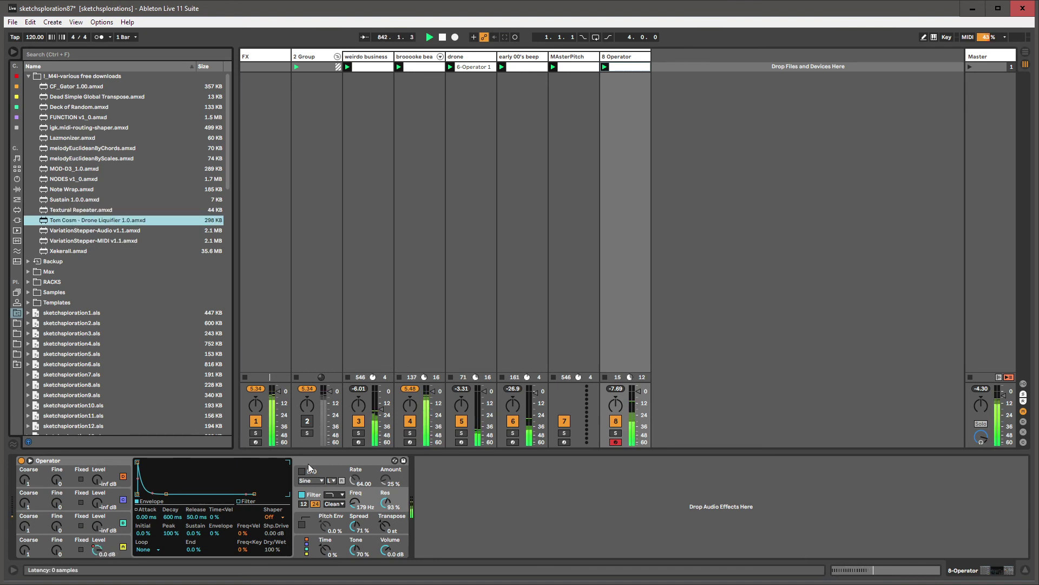
- Load MOD-D3_1.0.amxd after the Operator on the 8 Operator track and set its z value to 45.7%
{"action": "left_click", "coordinate": [243, 394]}
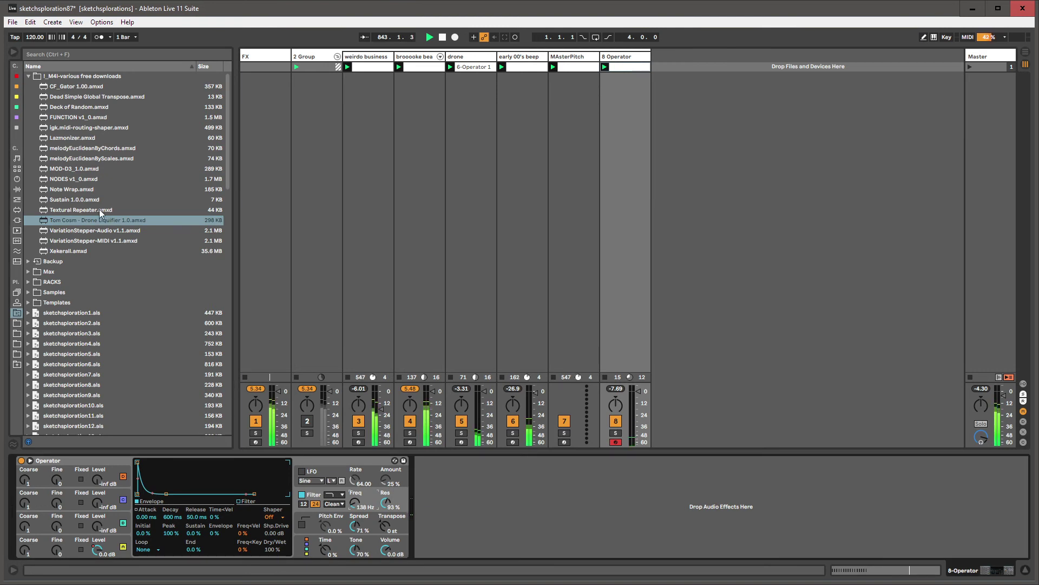
{"action": "left_click_drag", "start_coordinate": [70, 171], "coordinate": [455, 486]}
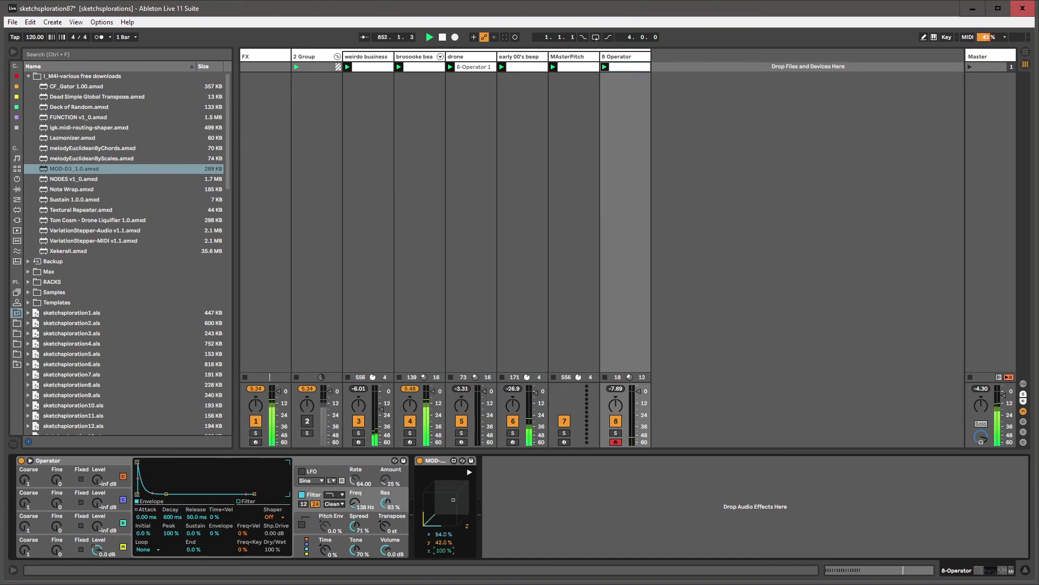
{"action": "left_click_drag", "start_coordinate": [444, 550], "coordinate": [449, 536]}
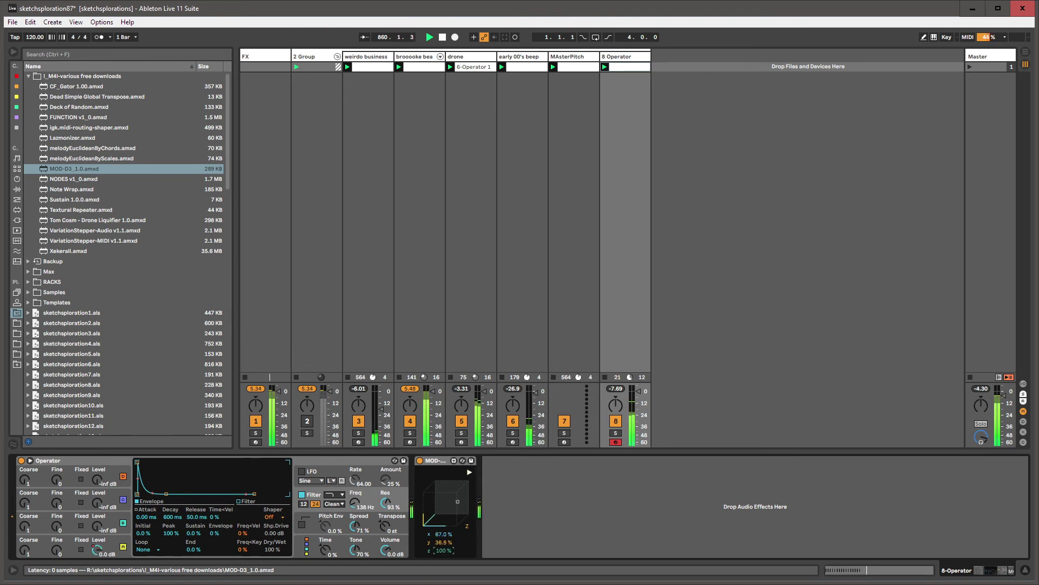
{"action": "mouse_move", "coordinate": [442, 550]}
{"action": "left_mouse_down"}
{"action": "mouse_move", "coordinate": [441, 574]}
{"action": "mouse_move", "coordinate": [444, 531]}
{"action": "mouse_move", "coordinate": [443, 558]}
{"action": "left_mouse_up"}
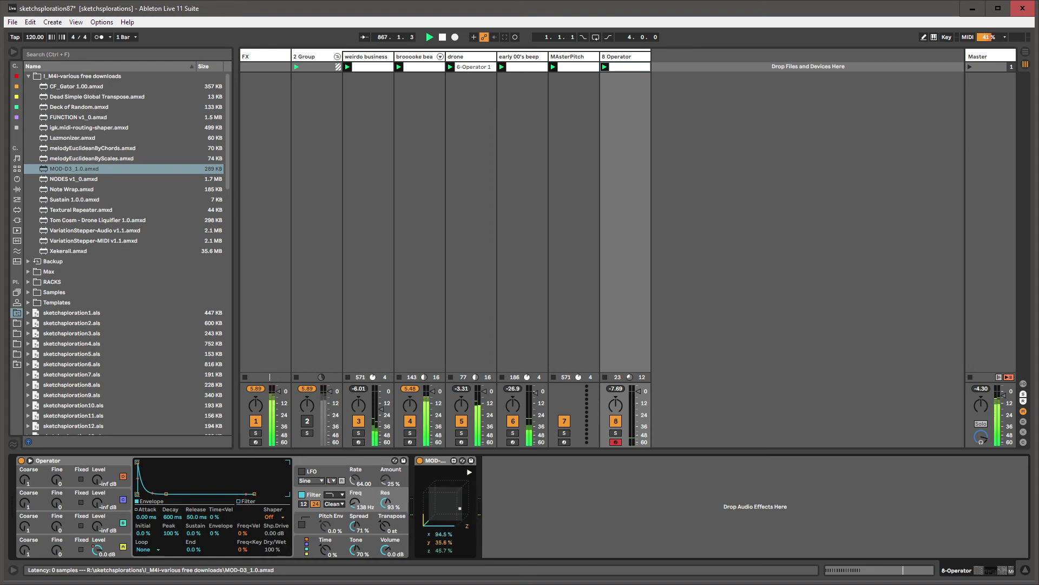
- Examine the x, y and z mapping settings of the MOD-D3 device and return to its cube view
{"action": "left_click", "coordinate": [434, 461]}
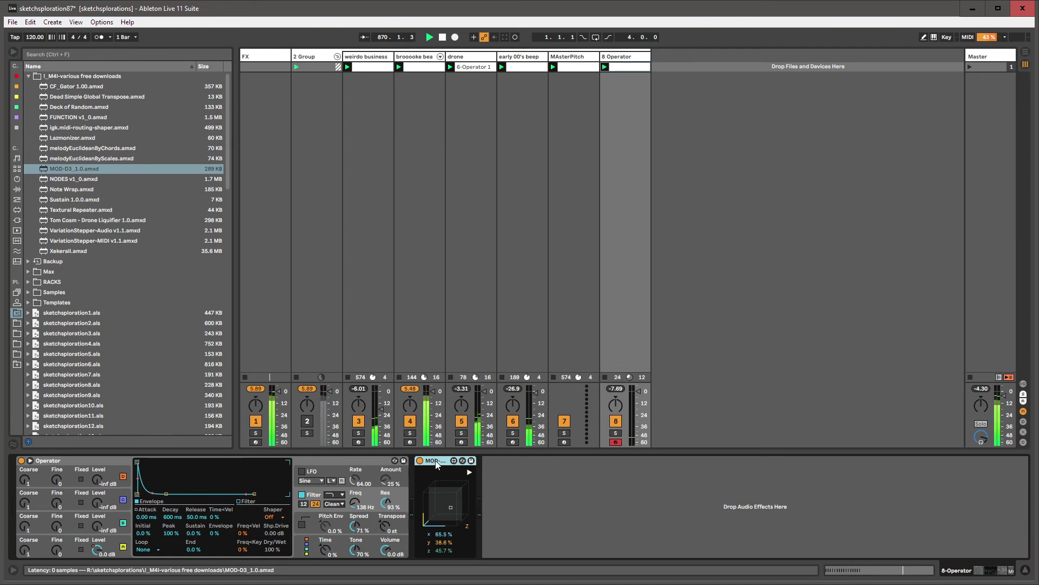
{"action": "left_click", "coordinate": [469, 472]}
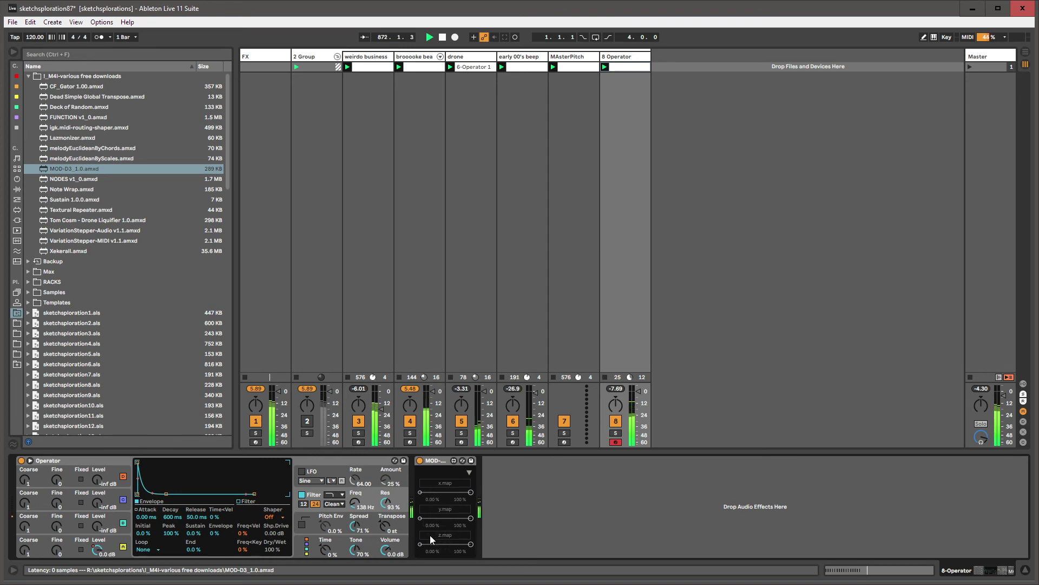
{"action": "left_click", "coordinate": [469, 472]}
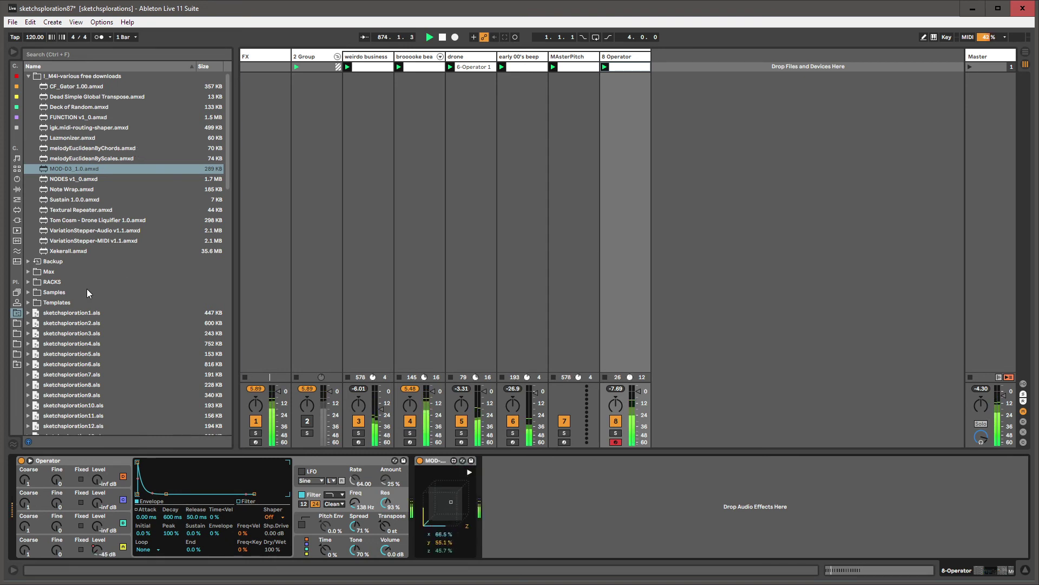
- Look through the MIDI devices in the Max folder for one that suits the new Operator track
{"action": "left_click", "coordinate": [30, 270]}
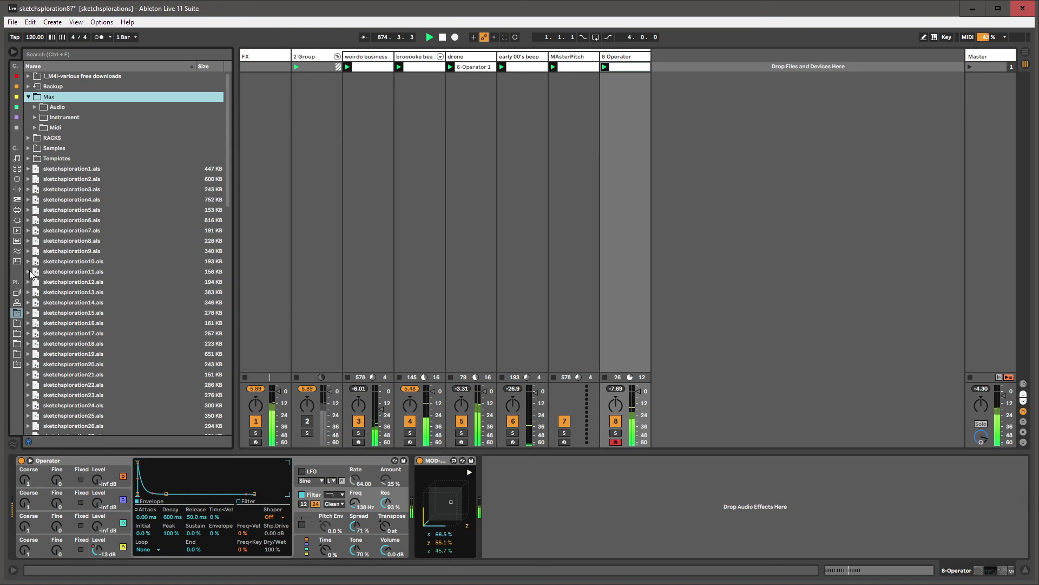
{"action": "left_click", "coordinate": [35, 128]}
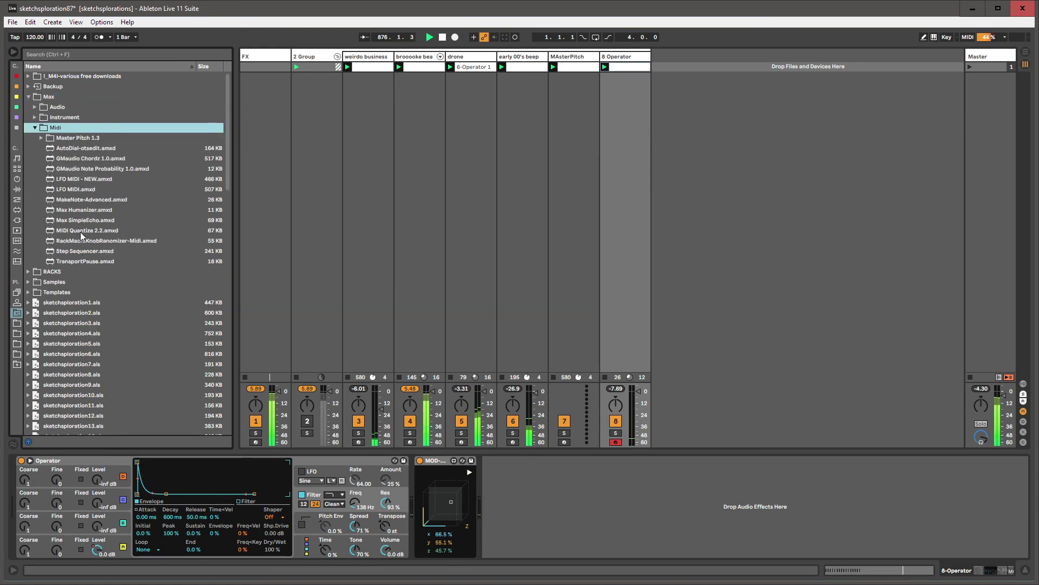
{"action": "left_click", "coordinate": [34, 127]}
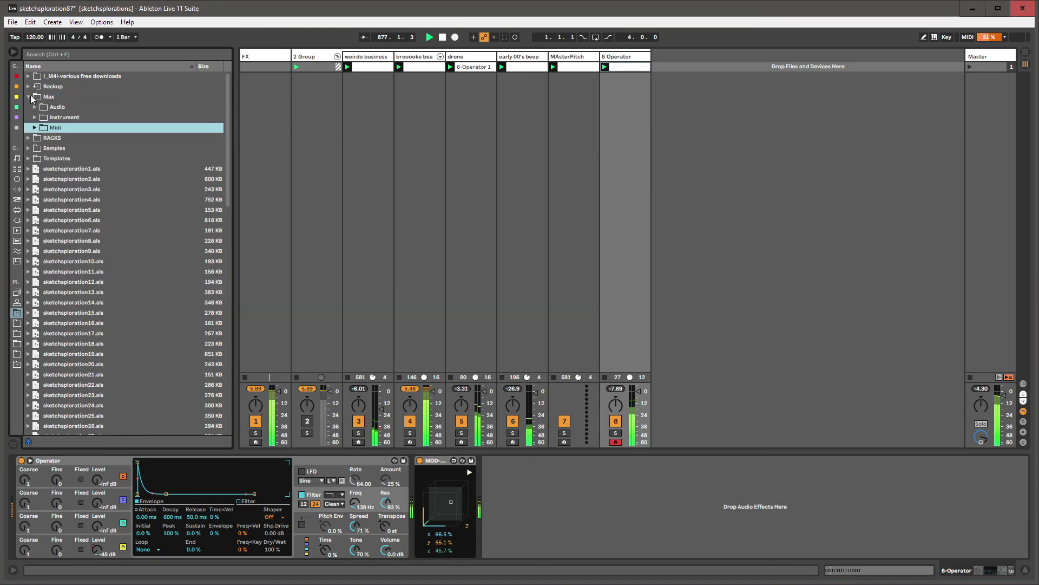
{"action": "left_click", "coordinate": [30, 96]}
- Try a new point in the MOD-D3 cube with x at 55.5% and z at 65.4%
{"action": "left_click_drag", "start_coordinate": [453, 504], "coordinate": [443, 486]}
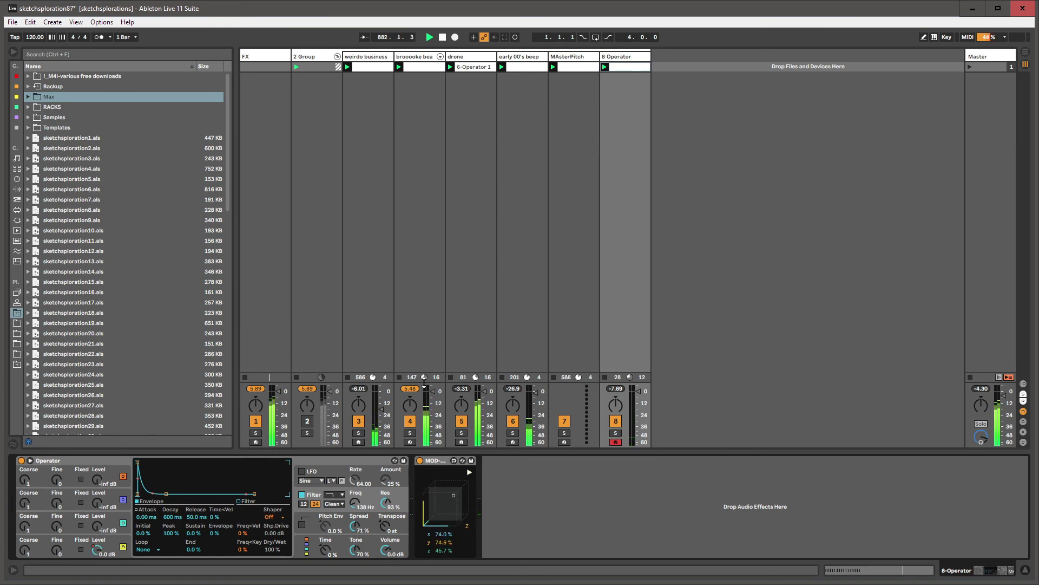
{"action": "left_click", "coordinate": [431, 476]}
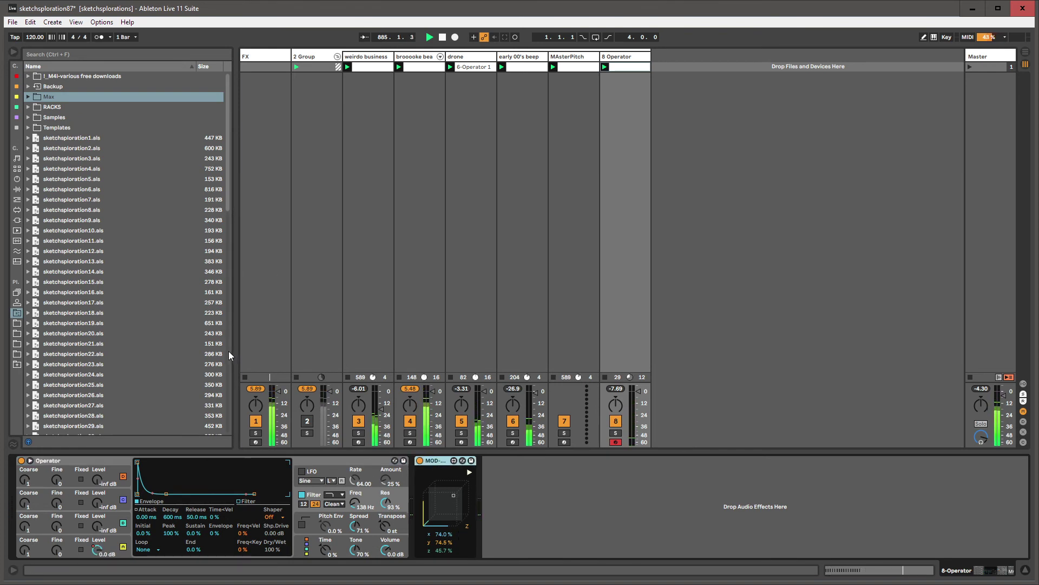
{"action": "left_click_drag", "start_coordinate": [454, 498], "coordinate": [440, 520]}
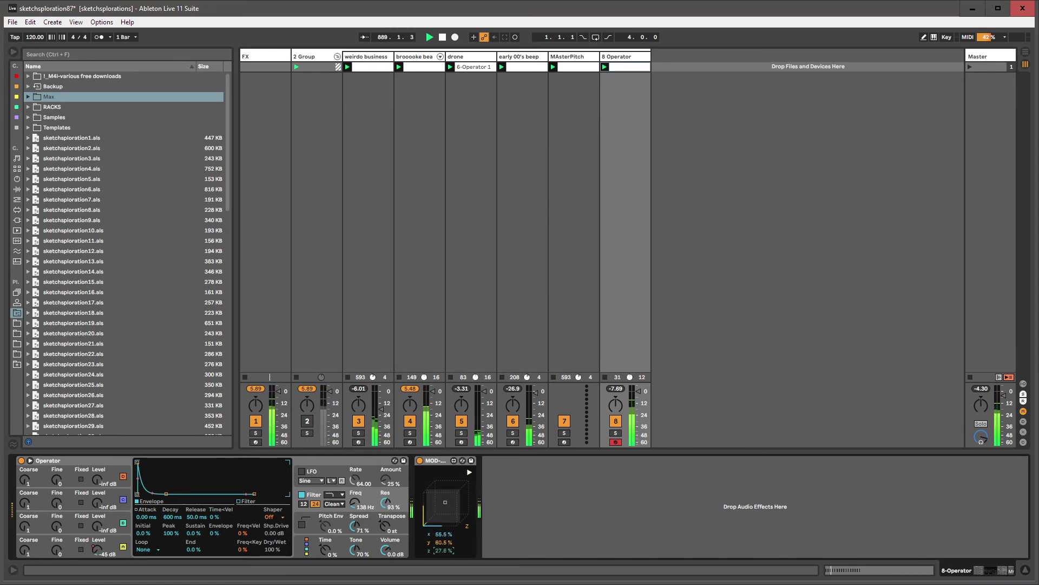
{"action": "left_click_drag", "start_coordinate": [442, 551], "coordinate": [443, 550]}
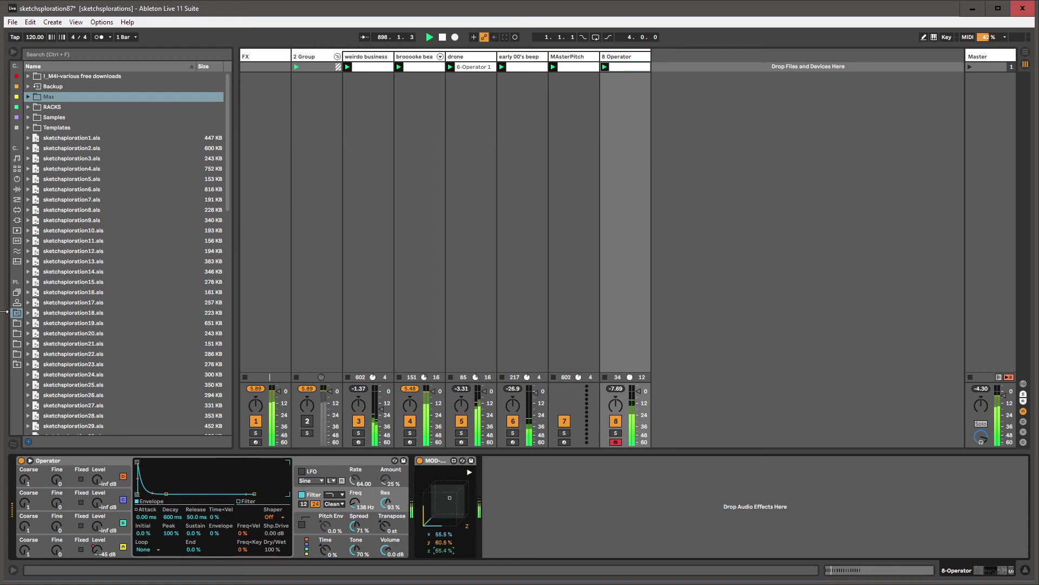
- Look through the installed packs and the template sets in the browser
{"action": "left_click", "coordinate": [17, 250]}
{"action": "left_click", "coordinate": [17, 291]}
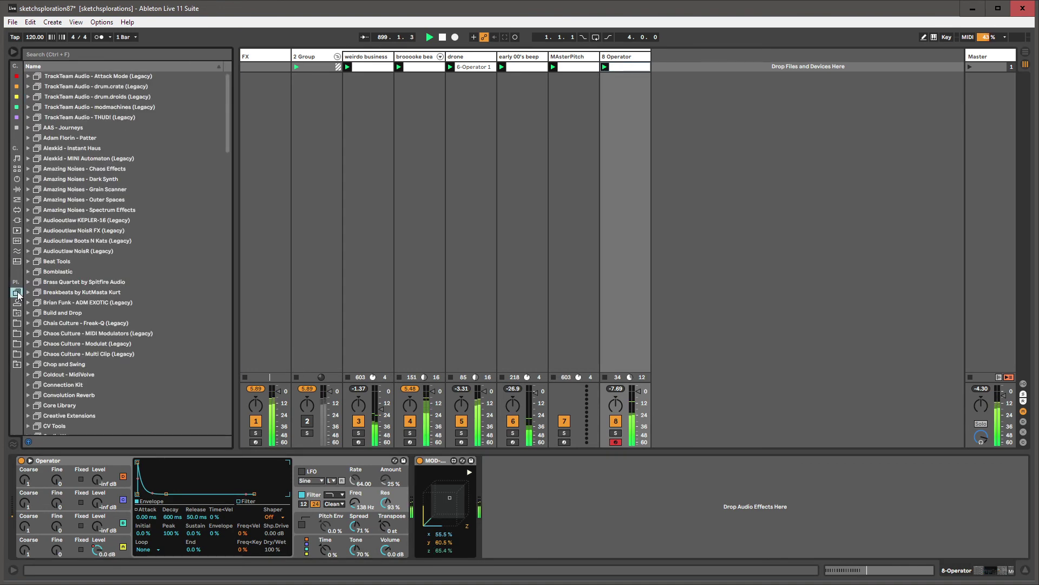
{"action": "left_click_drag", "start_coordinate": [226, 116], "coordinate": [193, 99]}
{"action": "left_click", "coordinate": [495, 487]}
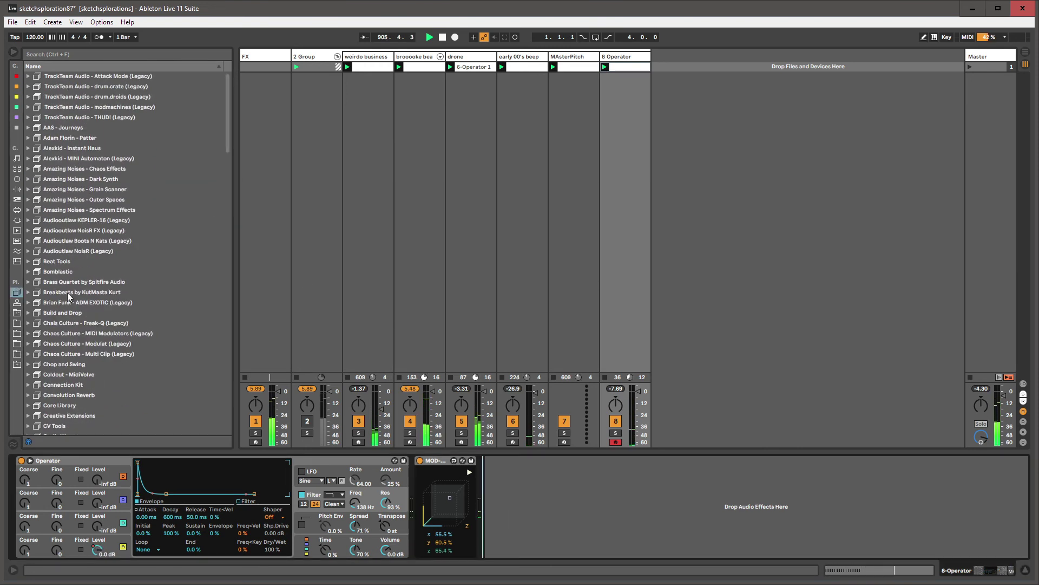
{"action": "left_click", "coordinate": [17, 260]}
{"action": "mouse_move", "coordinate": [437, 462]}
{"action": "left_mouse_down"}
{"action": "mouse_move", "coordinate": [495, 467]}
{"action": "mouse_move", "coordinate": [437, 460]}
{"action": "mouse_move", "coordinate": [500, 482]}
{"action": "mouse_move", "coordinate": [440, 460]}
{"action": "left_mouse_up"}
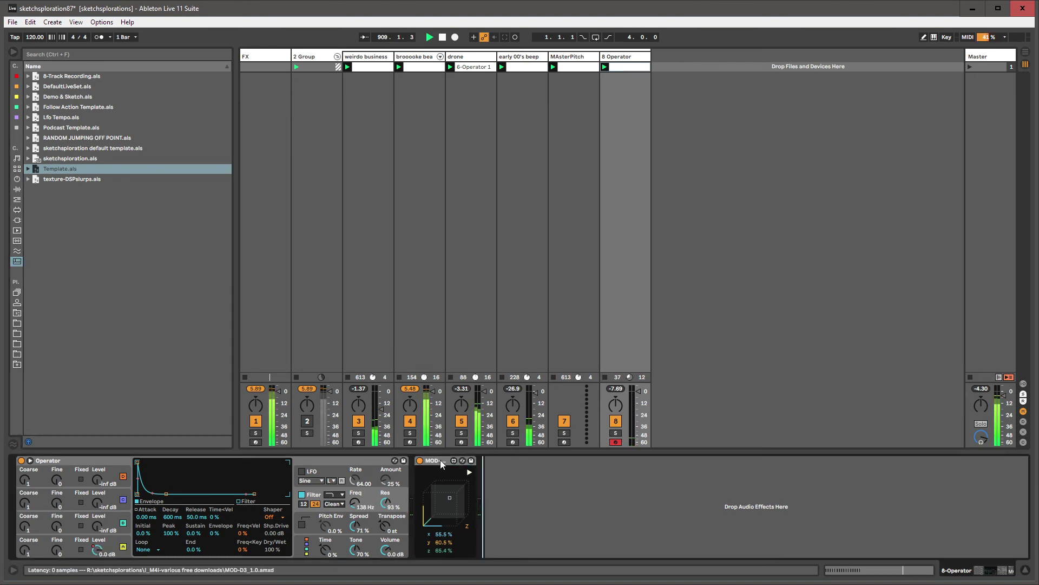
{"action": "left_click", "coordinate": [382, 462]}
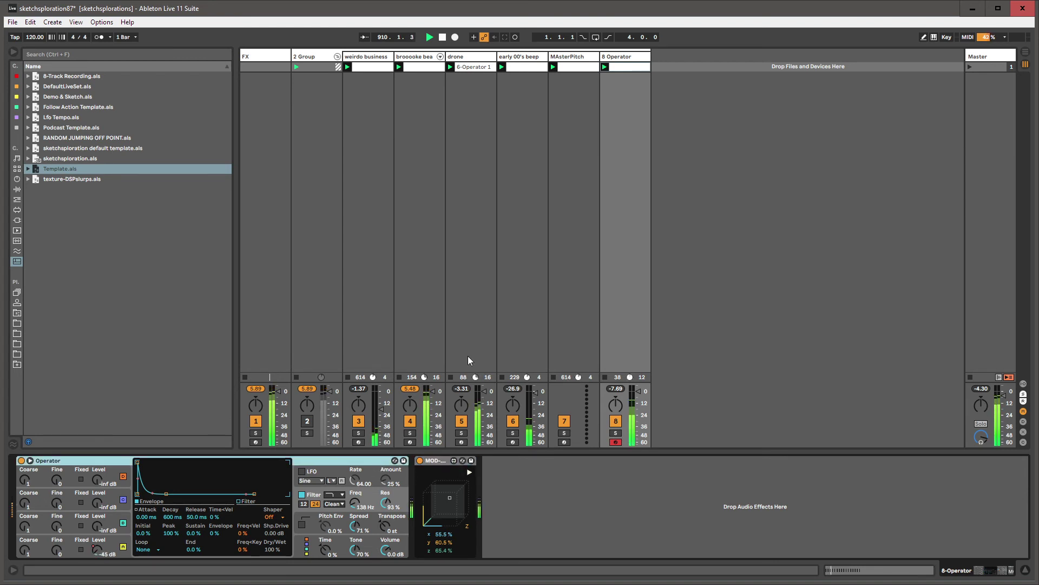
{"action": "left_click", "coordinate": [439, 463]}
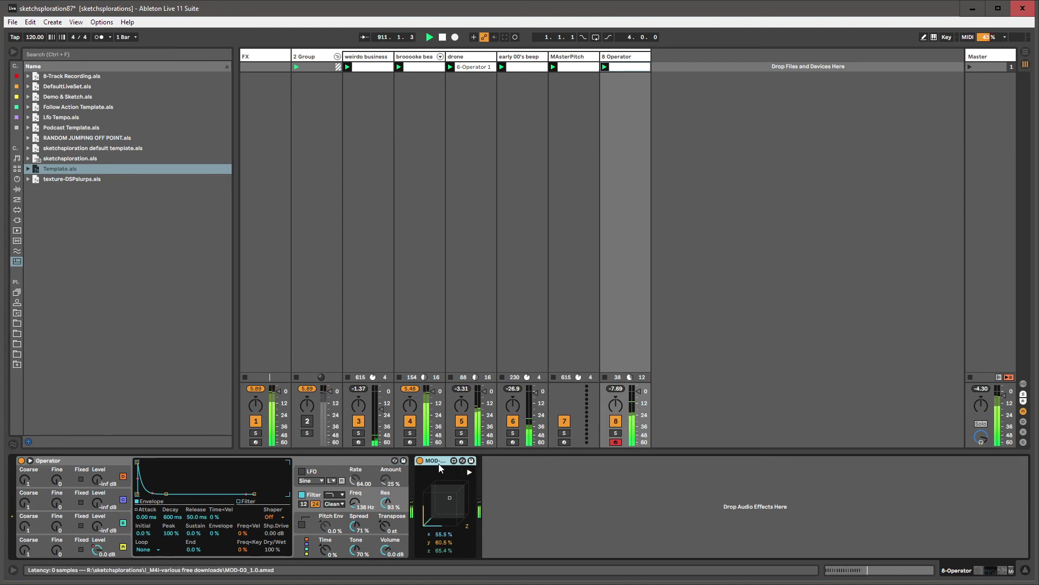
{"action": "left_click", "coordinate": [376, 462]}
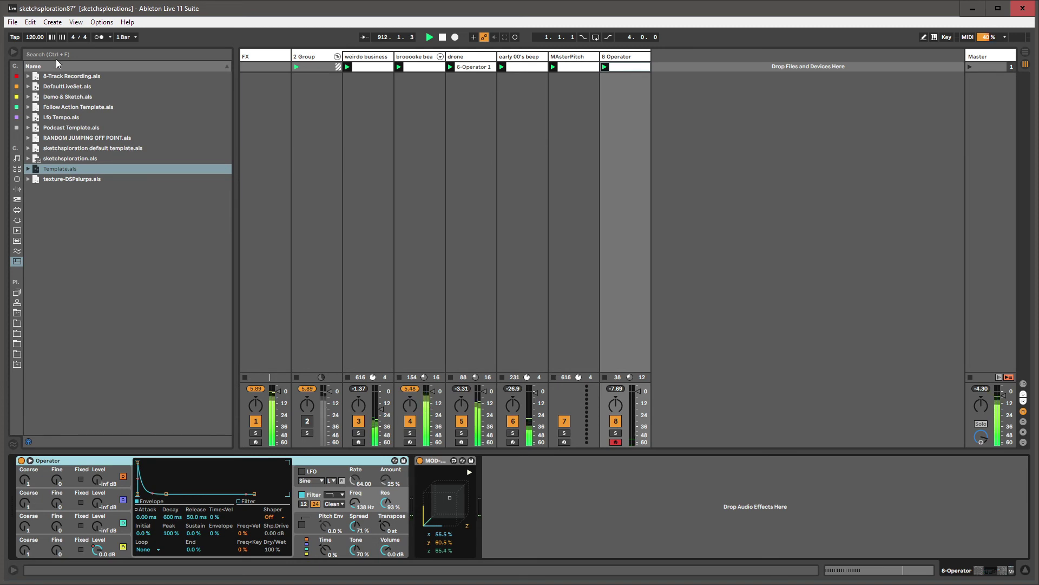
{"action": "left_click", "coordinate": [70, 54]}
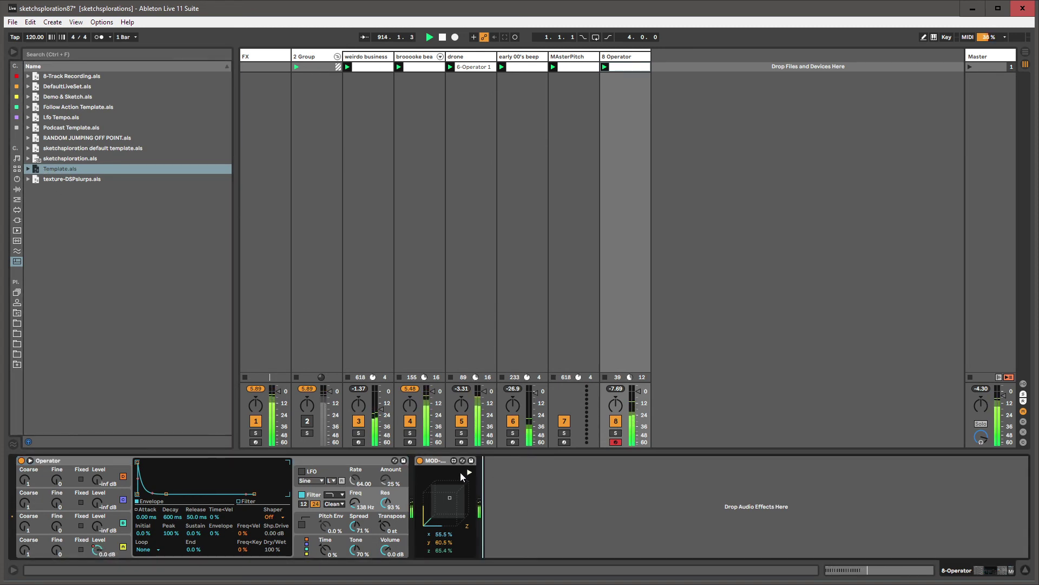
{"action": "left_click", "coordinate": [369, 462]}
- Open MOD-D3 in the Max editor and examine the options available for the device
{"action": "left_click", "coordinate": [454, 460]}
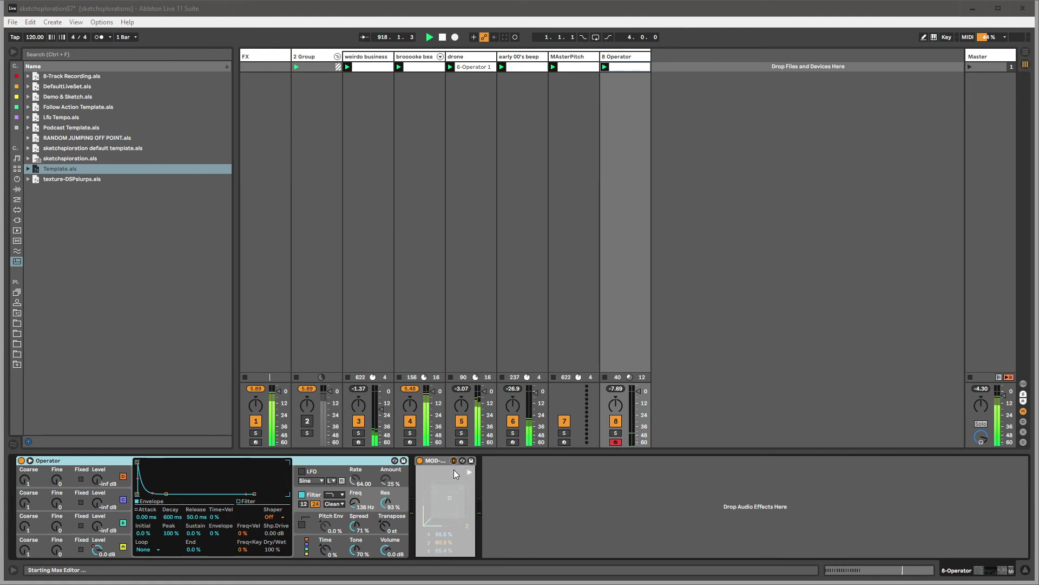
{"action": "right_click", "coordinate": [444, 463]}
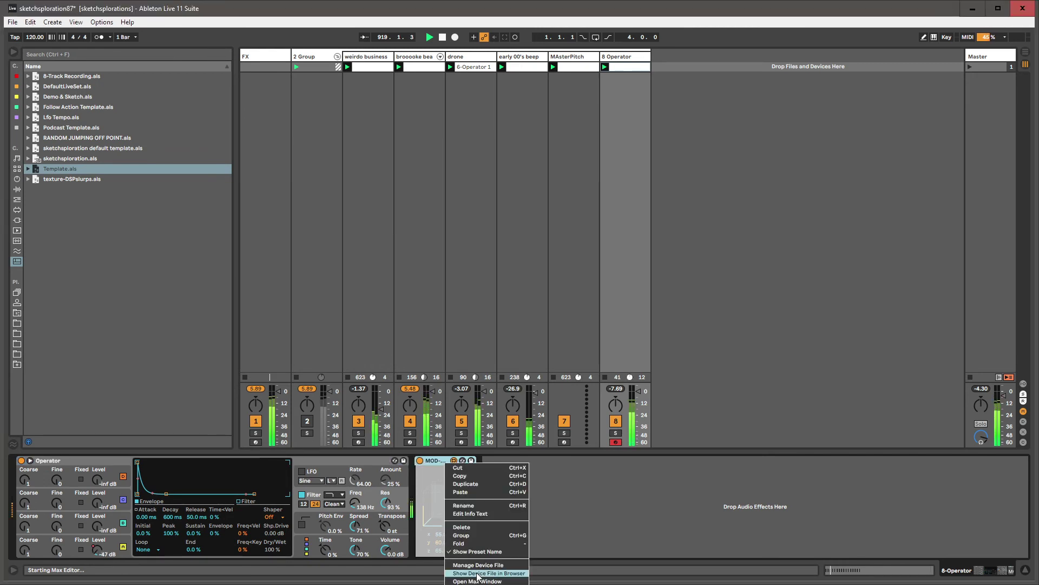
{"action": "left_click", "coordinate": [432, 461]}
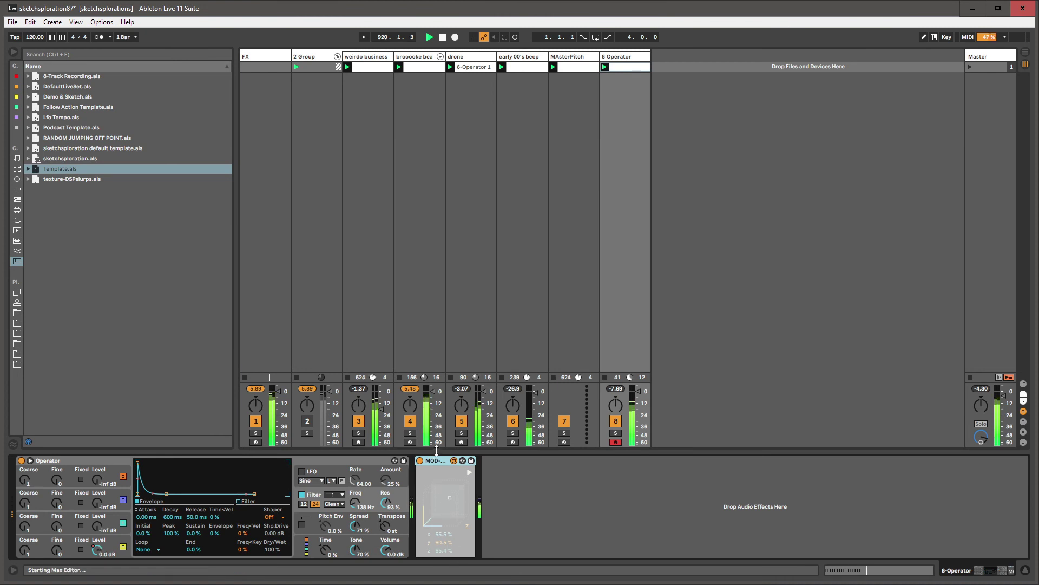
{"action": "right_click", "coordinate": [440, 463]}
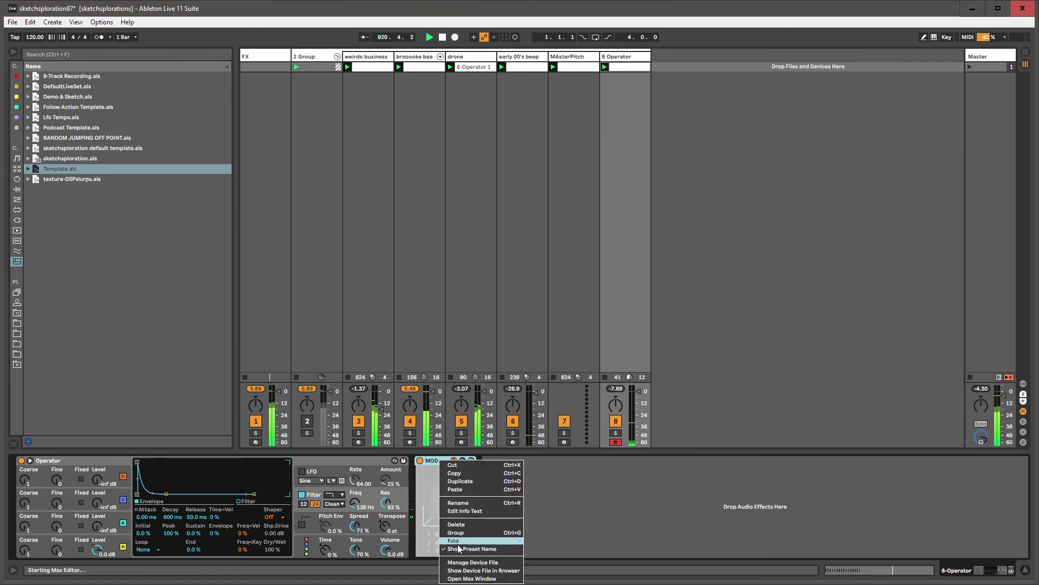
{"action": "left_click", "coordinate": [440, 464]}
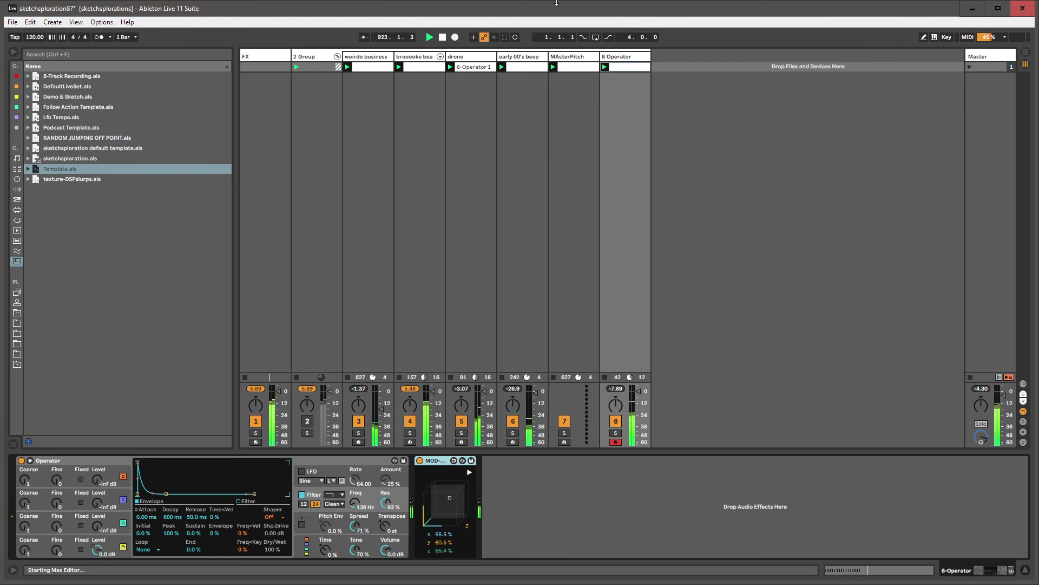
- Try MOD-D3 values of 46.0% for x, 57.5% for y and 58.3% for z
{"action": "left_click", "coordinate": [622, 61]}
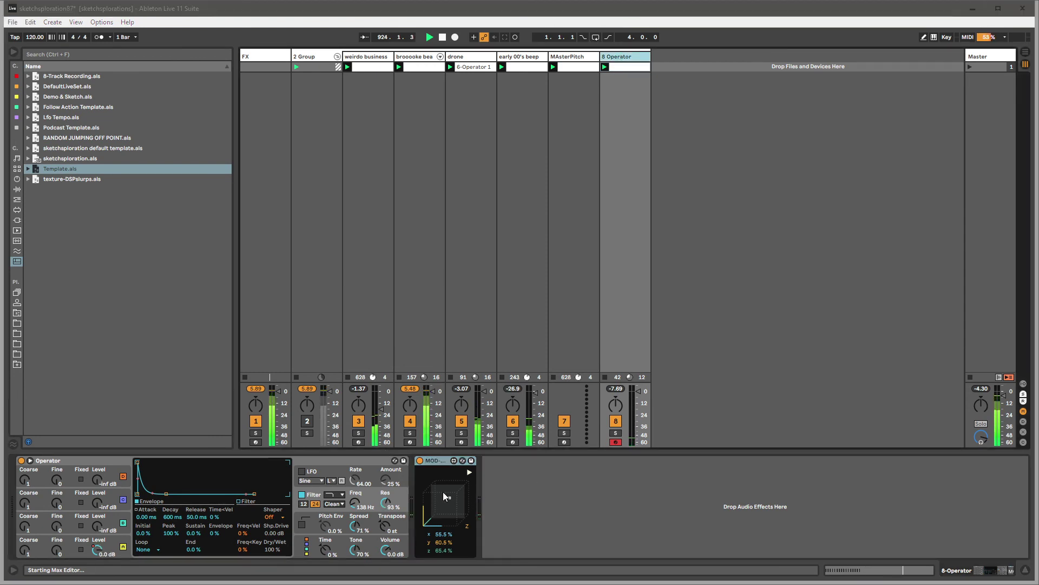
{"action": "left_click_drag", "start_coordinate": [443, 492], "coordinate": [453, 499]}
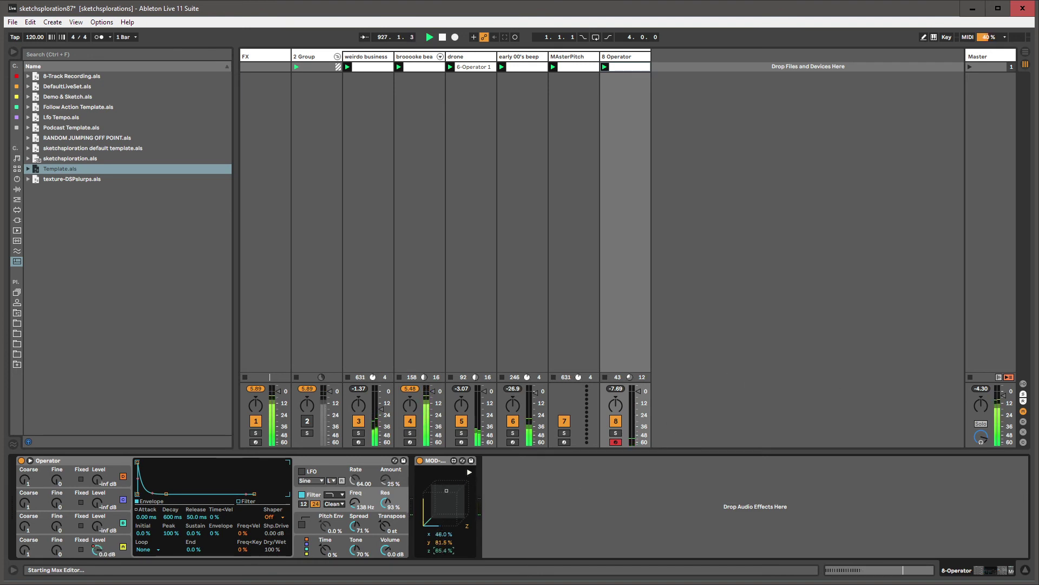
{"action": "left_click_drag", "start_coordinate": [442, 542], "coordinate": [443, 520]}
{"action": "left_click_drag", "start_coordinate": [440, 550], "coordinate": [440, 574]}
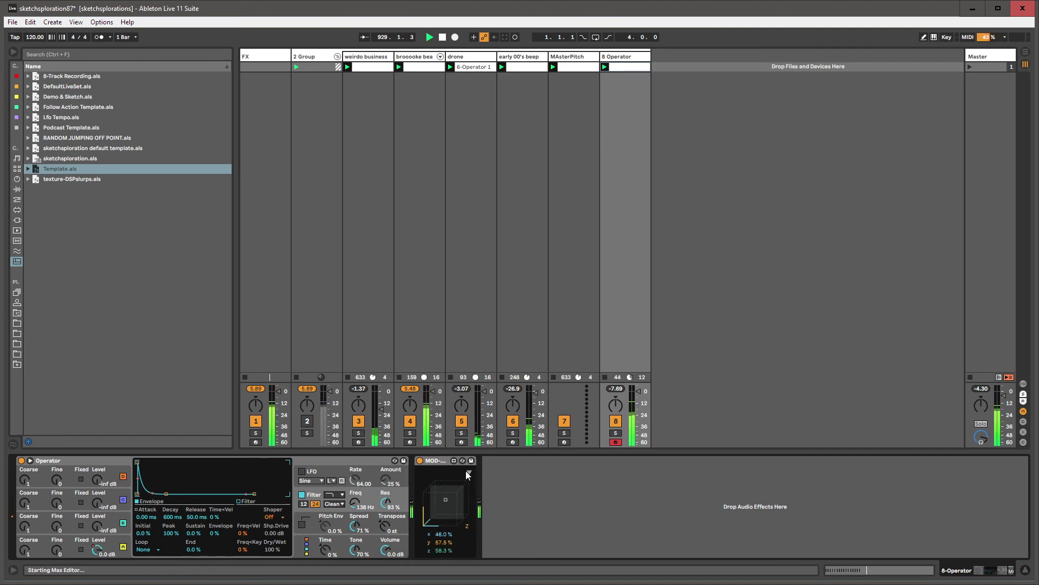
- Lower the upper limits of MOD-D3's x and y mapping ranges, taking the y maximum to about 45%
{"action": "left_click", "coordinate": [468, 471]}
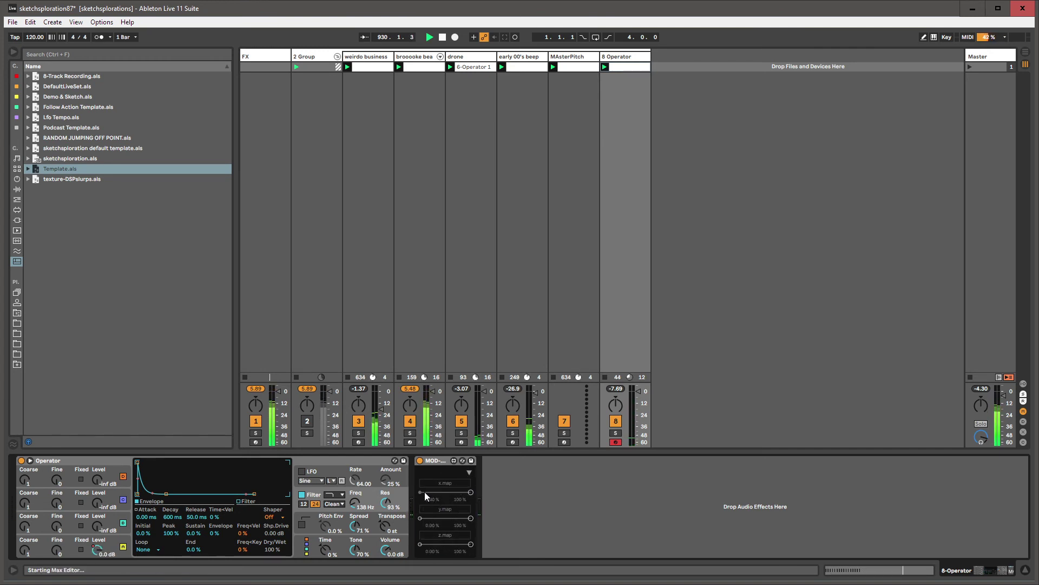
{"action": "left_click_drag", "start_coordinate": [471, 493], "coordinate": [438, 492]}
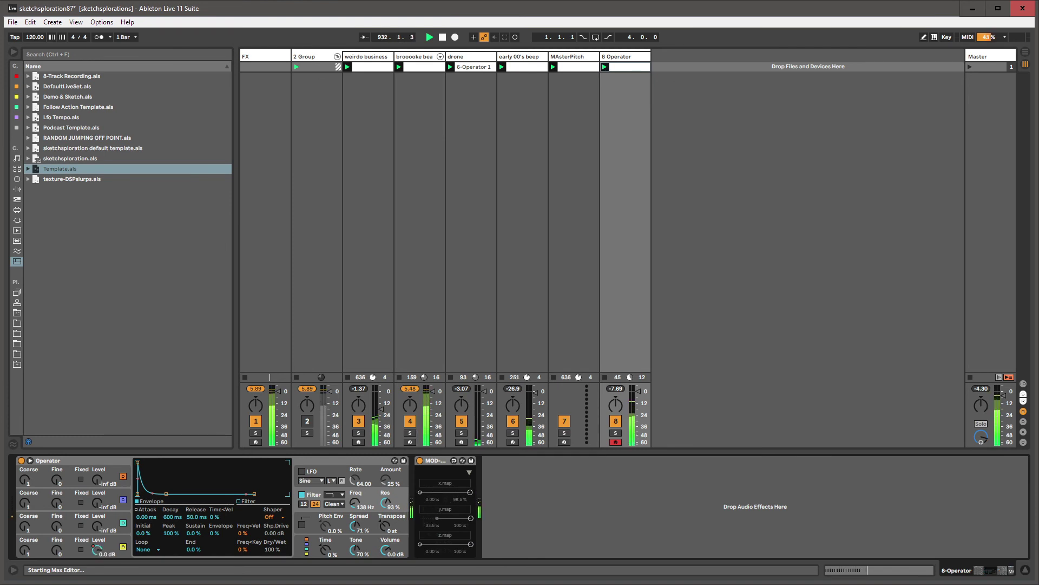
{"action": "left_click_drag", "start_coordinate": [469, 521], "coordinate": [448, 520]}
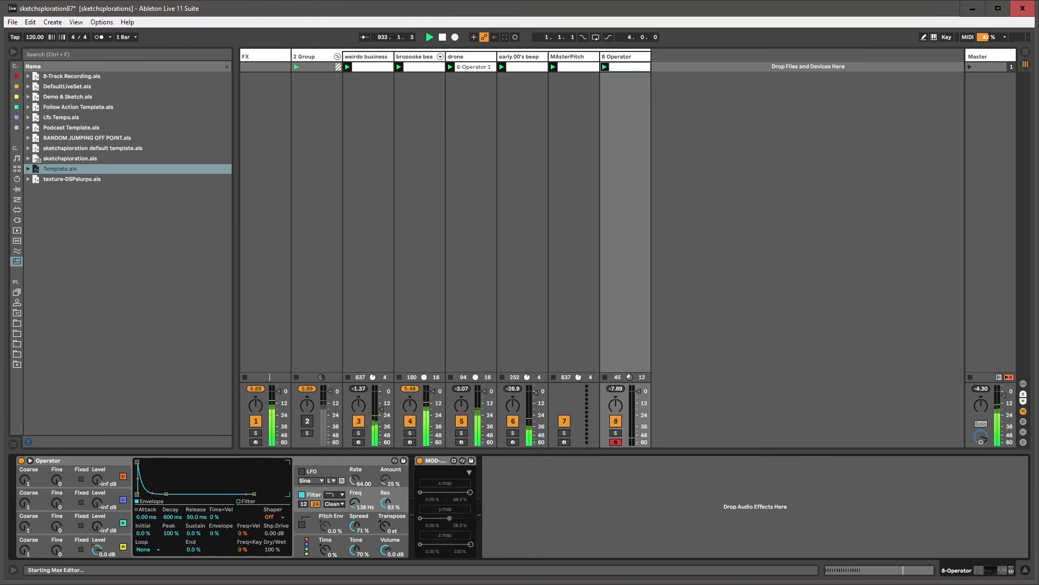
{"action": "left_click", "coordinate": [468, 472]}
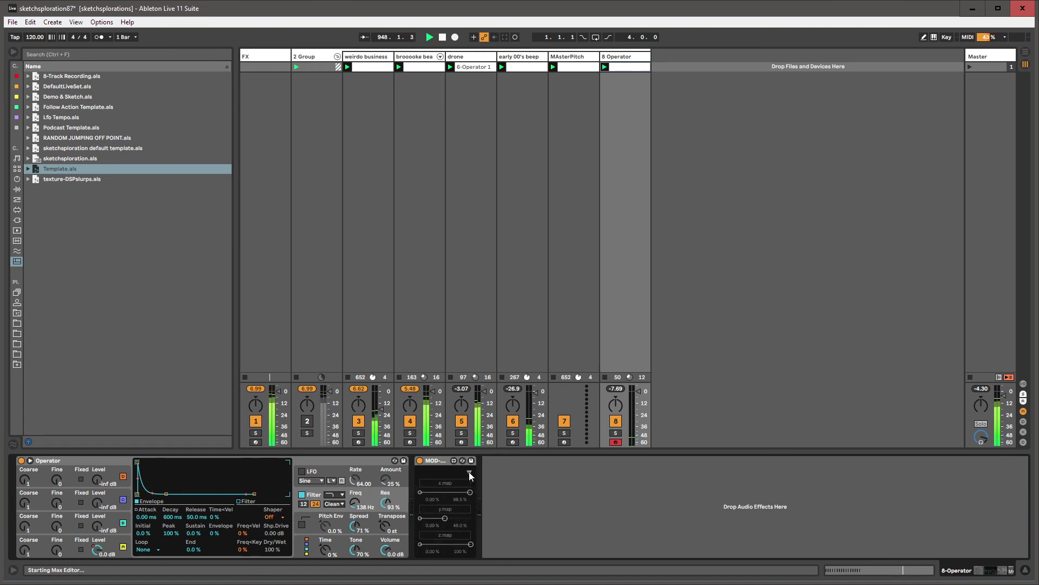
- Delete the MOD-D3 device from the 8 Operator track
{"action": "left_click", "coordinate": [434, 460]}
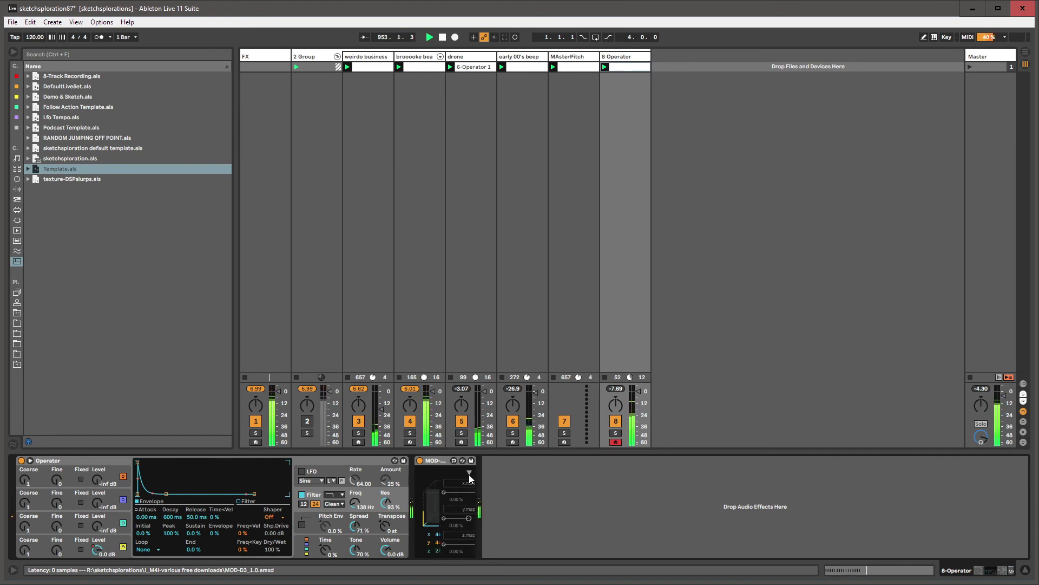
{"action": "left_click", "coordinate": [436, 458]}
{"action": "key", "text": "Delete"}
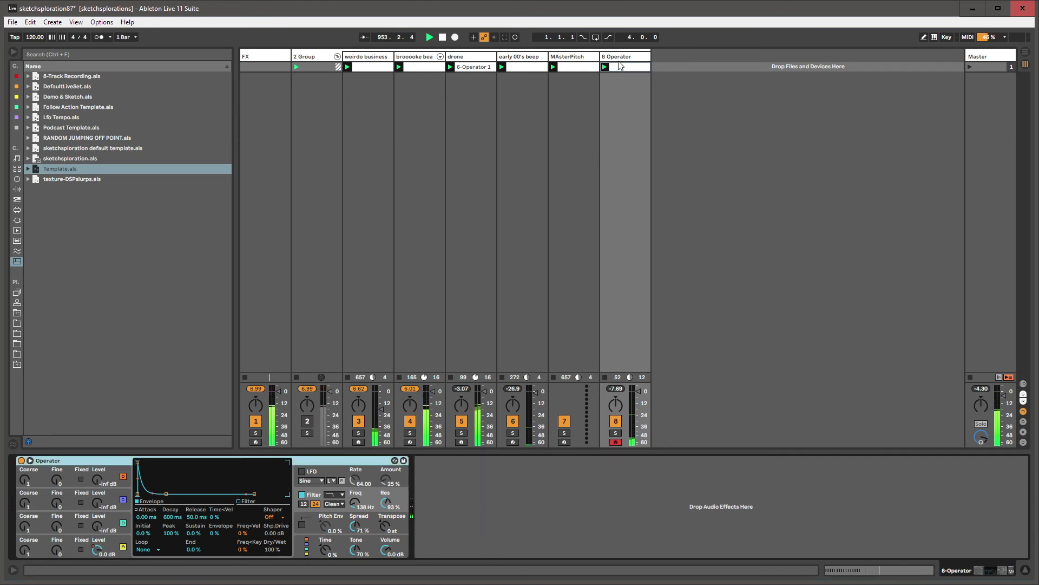
- Try an oscillator A level of -45 dB on the 8 Operator track and list the audio effects in the browser
{"action": "left_click", "coordinate": [391, 359]}
{"action": "left_click_drag", "start_coordinate": [95, 546], "coordinate": [94, 548]}
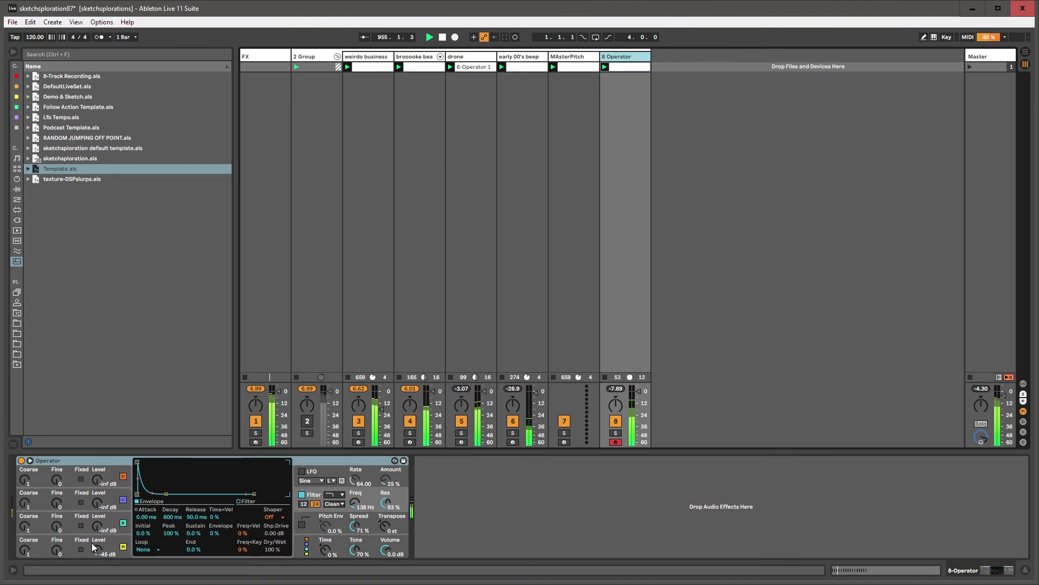
{"action": "left_click", "coordinate": [357, 503]}
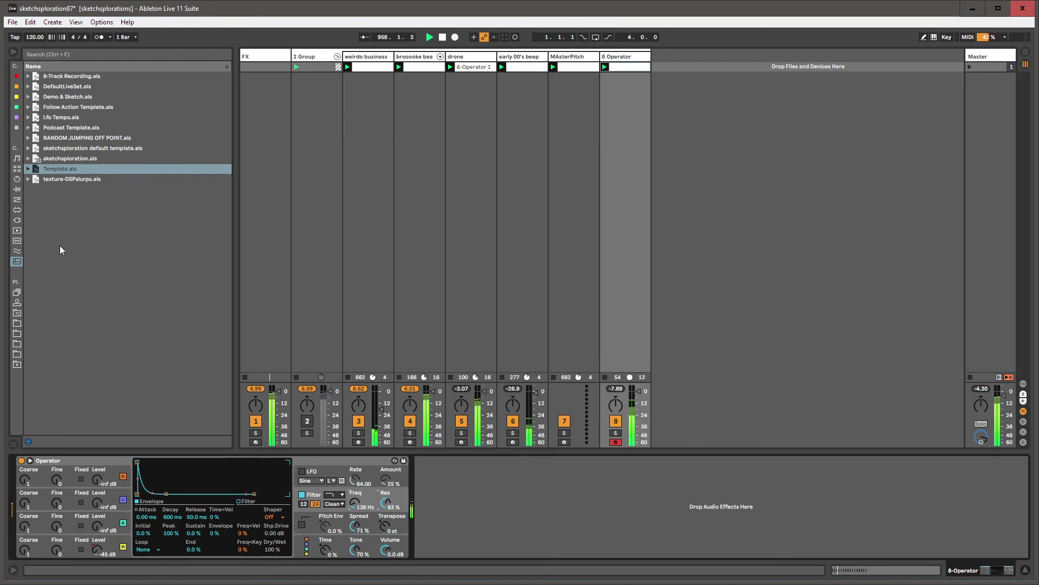
{"action": "left_click", "coordinate": [15, 126]}
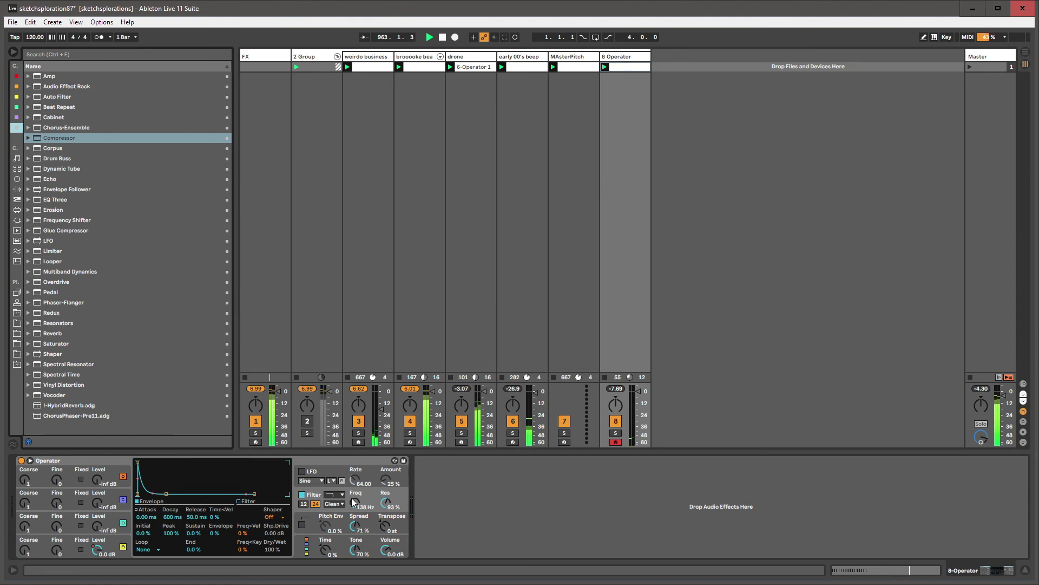
- Lower Operator's filter frequency to 71.5 Hz and show its automation envelope in the clip
{"action": "left_click_drag", "start_coordinate": [355, 503], "coordinate": [355, 515]}
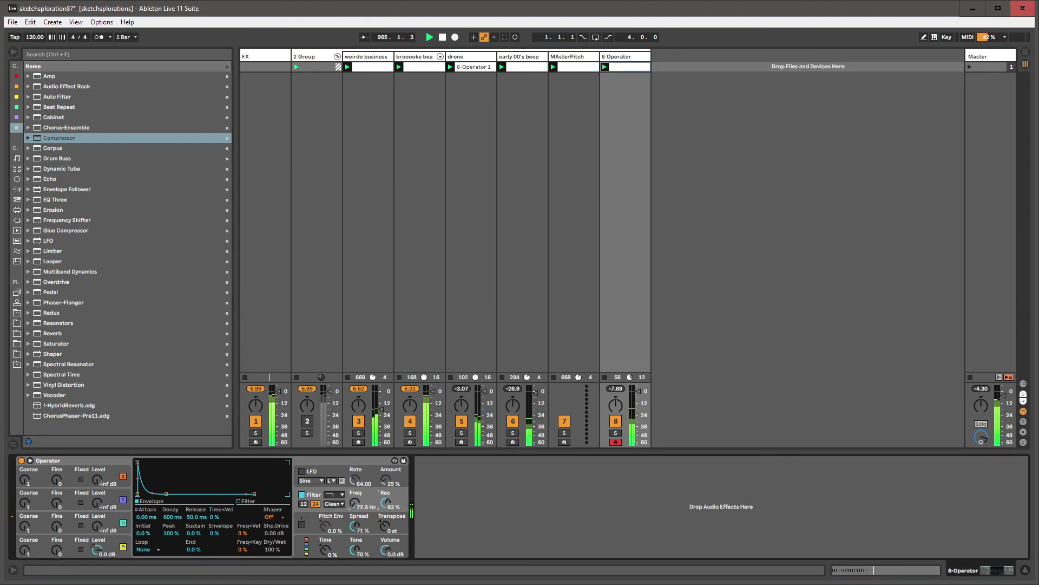
{"action": "right_click", "coordinate": [358, 507]}
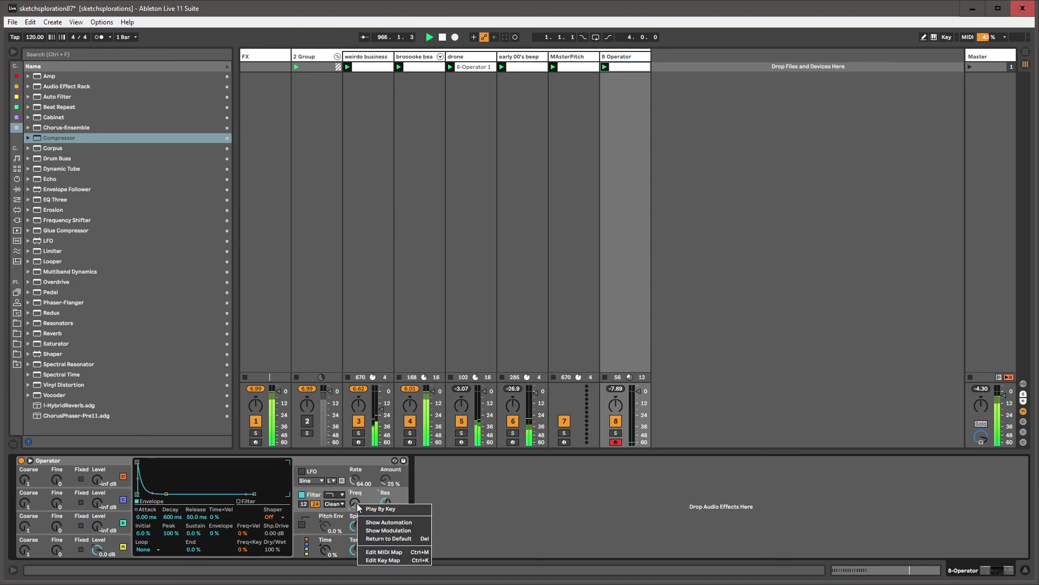
{"action": "left_click", "coordinate": [367, 518]}
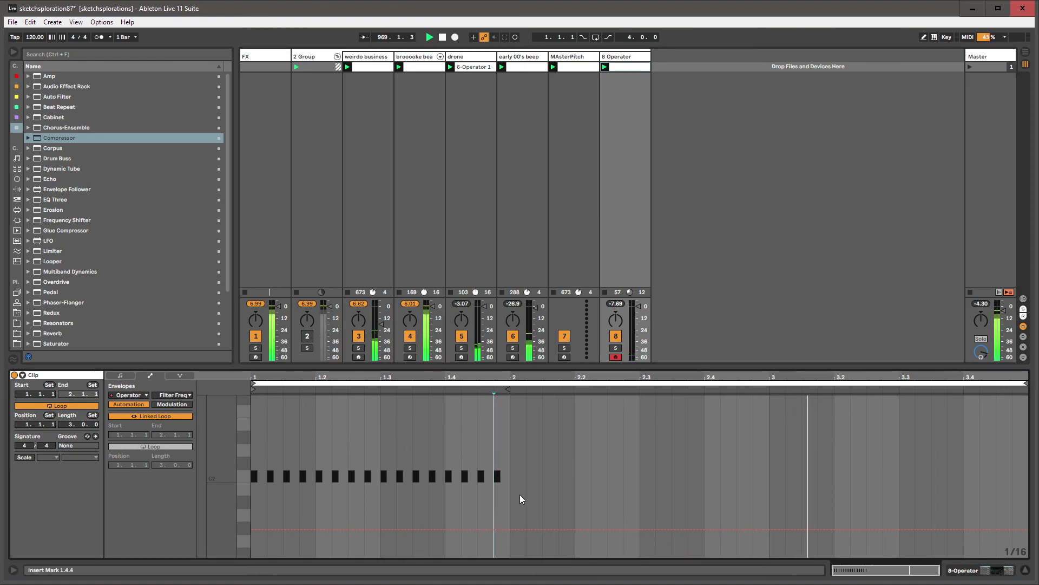
- Shape the Filter Freq automation into a gentle downward ramp across the first bar of the clip
{"action": "left_click", "coordinate": [508, 509]}
{"action": "left_click_drag", "start_coordinate": [473, 512], "coordinate": [251, 510]}
{"action": "left_click", "coordinate": [252, 531]}
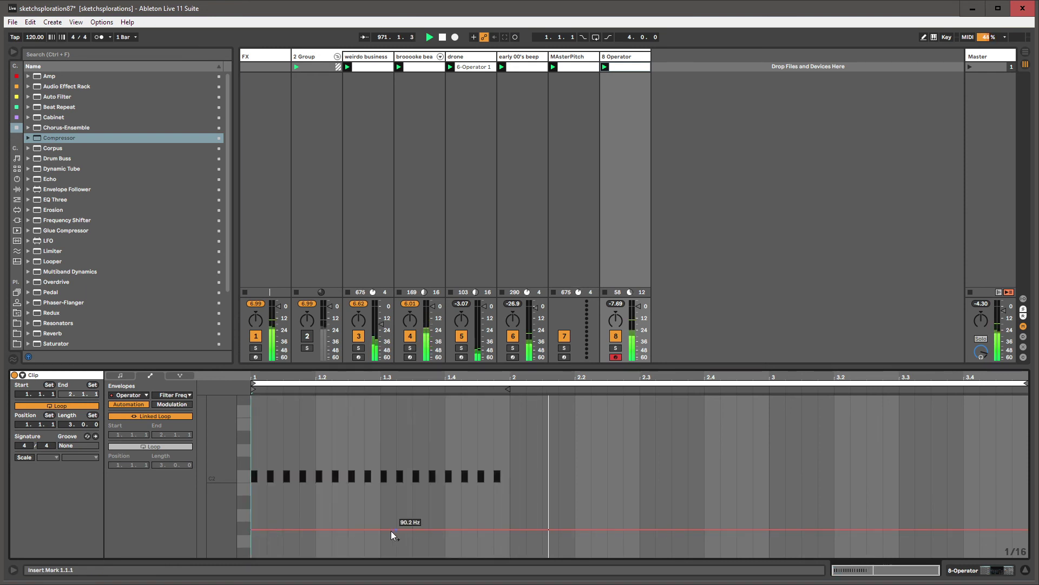
{"action": "mouse_move", "coordinate": [494, 535]}
{"action": "left_mouse_down"}
{"action": "mouse_move", "coordinate": [253, 537]}
{"action": "mouse_move", "coordinate": [253, 525]}
{"action": "left_mouse_up"}
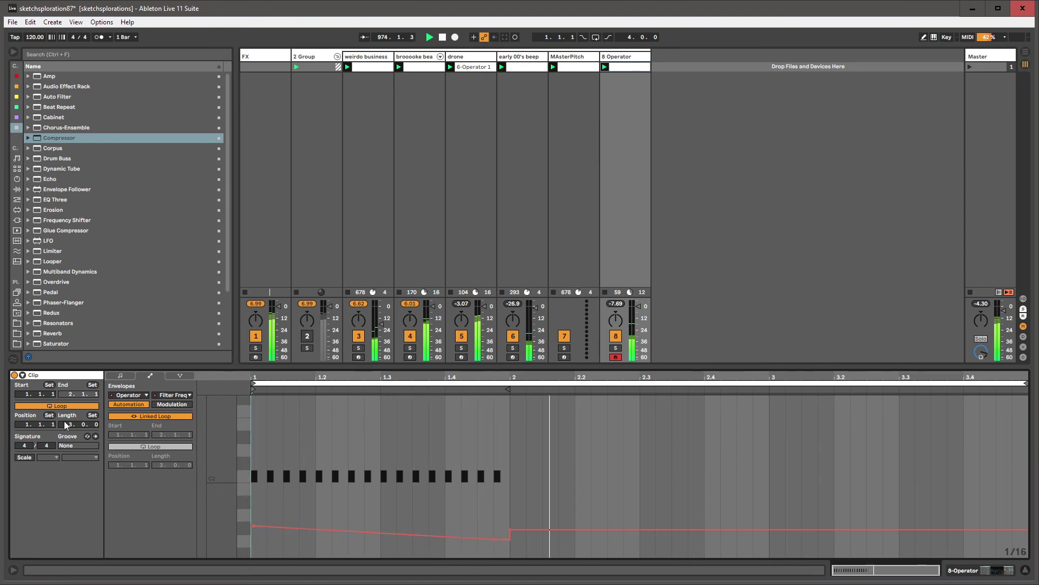
- Unlink the Filter Freq envelope with a 15-bar loop length, and remove the breakpoint that raises the frequency again at bar 2
{"action": "left_click", "coordinate": [134, 415]}
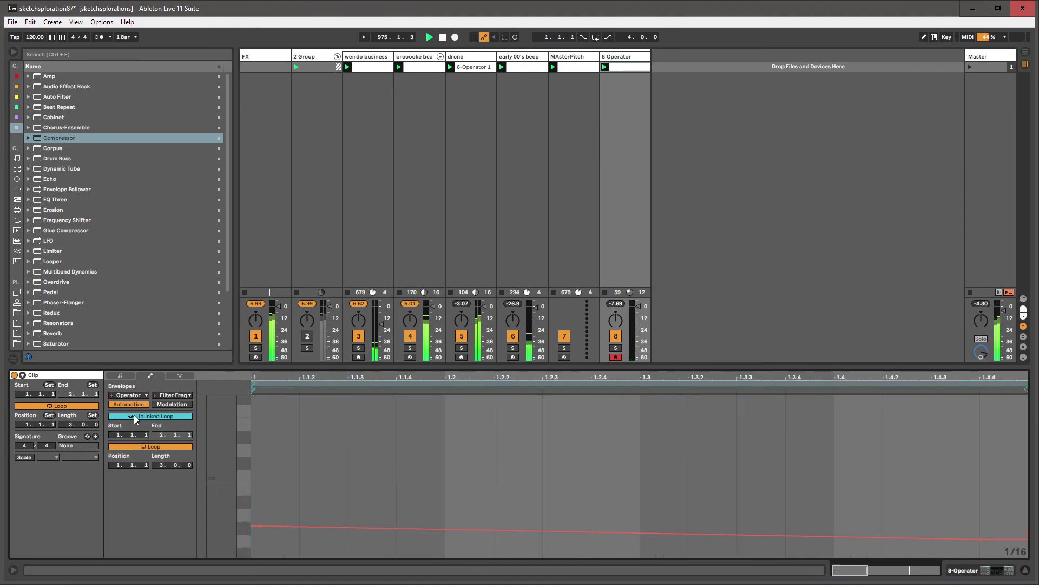
{"action": "left_click", "coordinate": [160, 463]}
{"action": "type", "text": "15"}
{"action": "key", "text": "Return"}
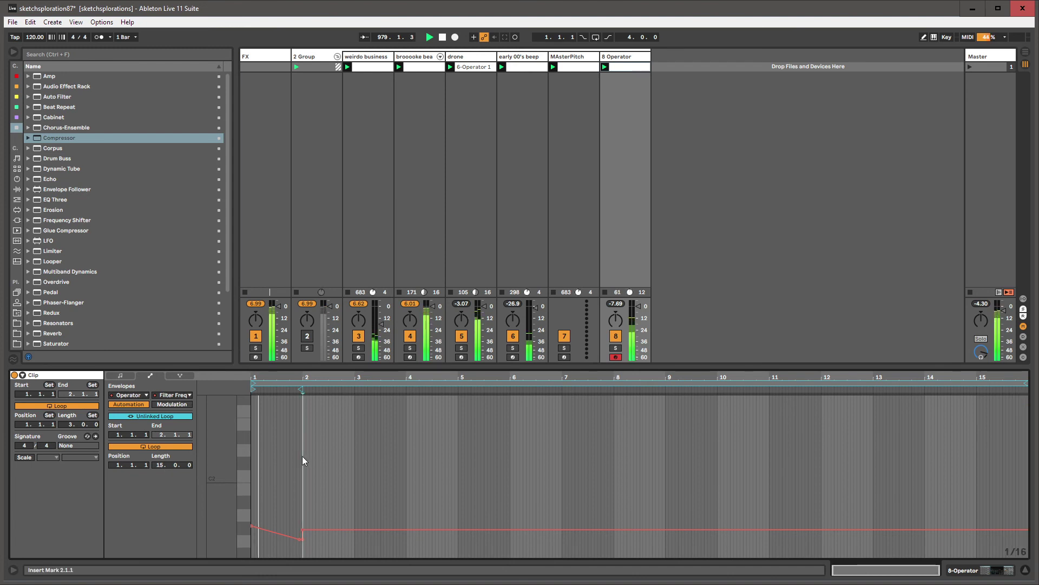
{"action": "left_click", "coordinate": [352, 450]}
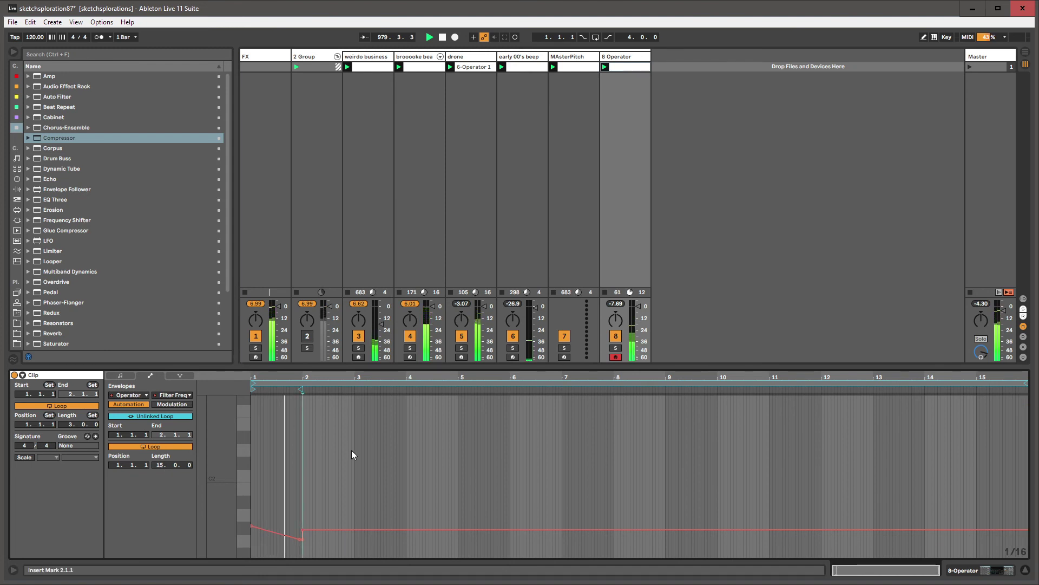
{"action": "left_click", "coordinate": [304, 531]}
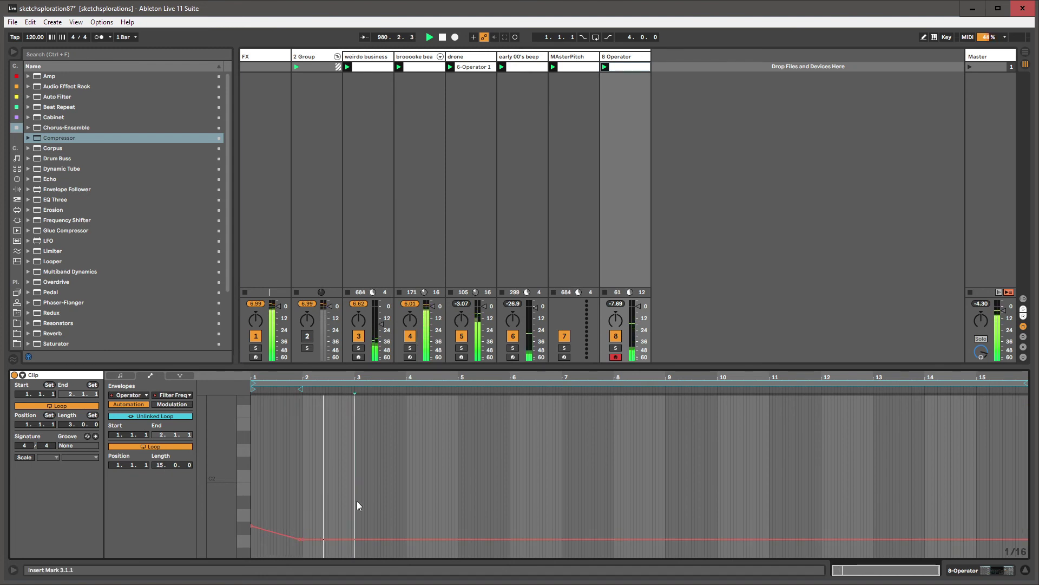
- Duplicate the filter envelope's looped content twice, extending the envelope loop to 60 bars
{"action": "left_click", "coordinate": [406, 493]}
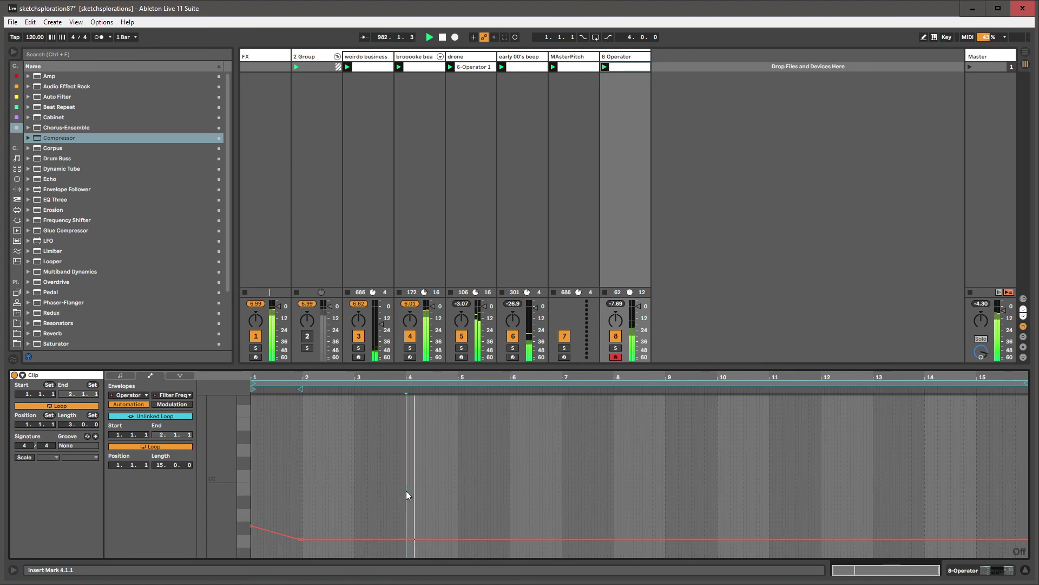
{"action": "left_click_drag", "start_coordinate": [406, 490], "coordinate": [261, 488]}
{"action": "key", "text": "ctrl+d"}
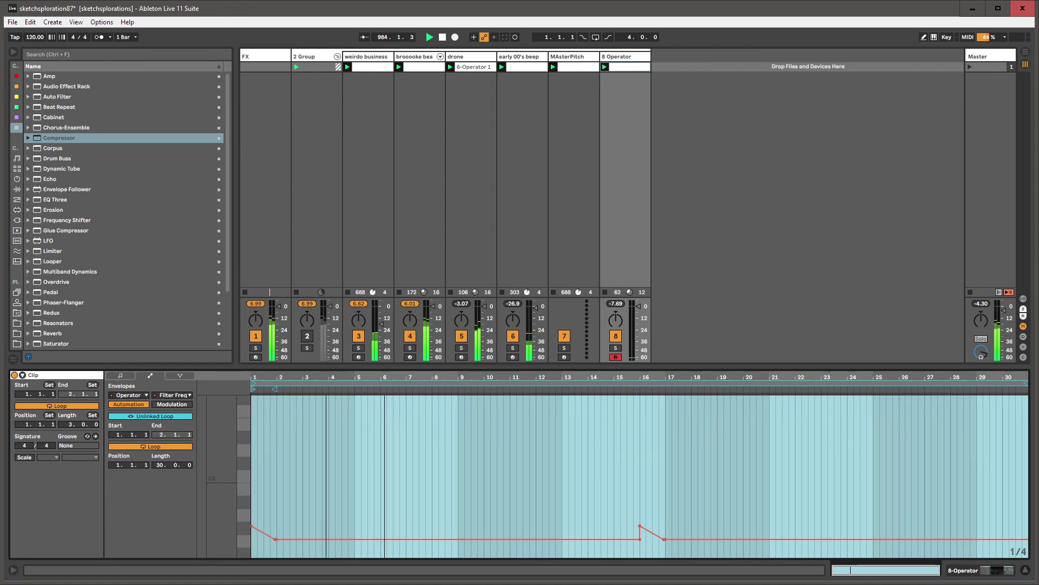
{"action": "left_click", "coordinate": [338, 442]}
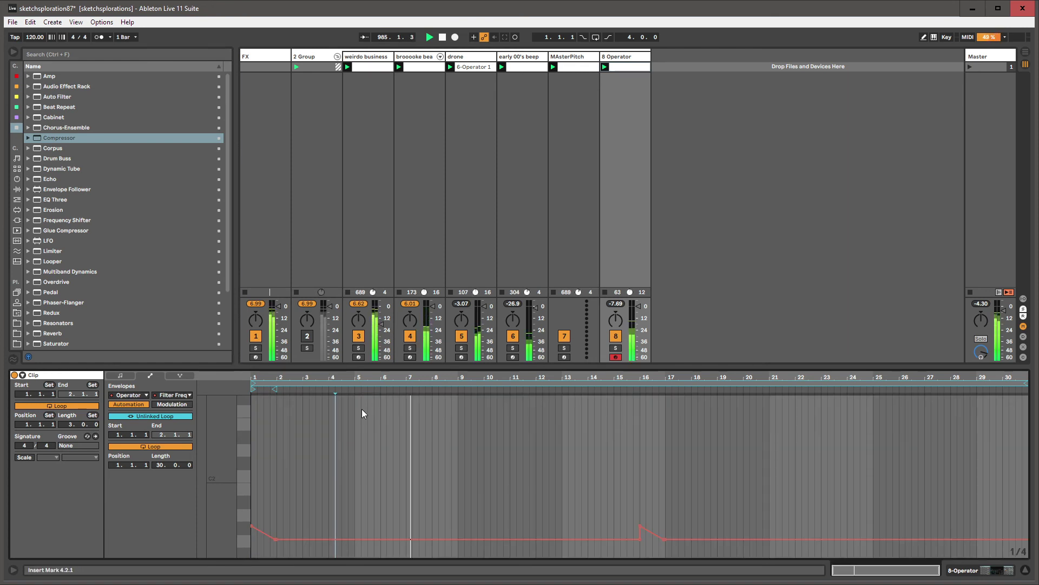
{"action": "left_click", "coordinate": [327, 419]}
{"action": "left_click_drag", "start_coordinate": [328, 420], "coordinate": [255, 420]}
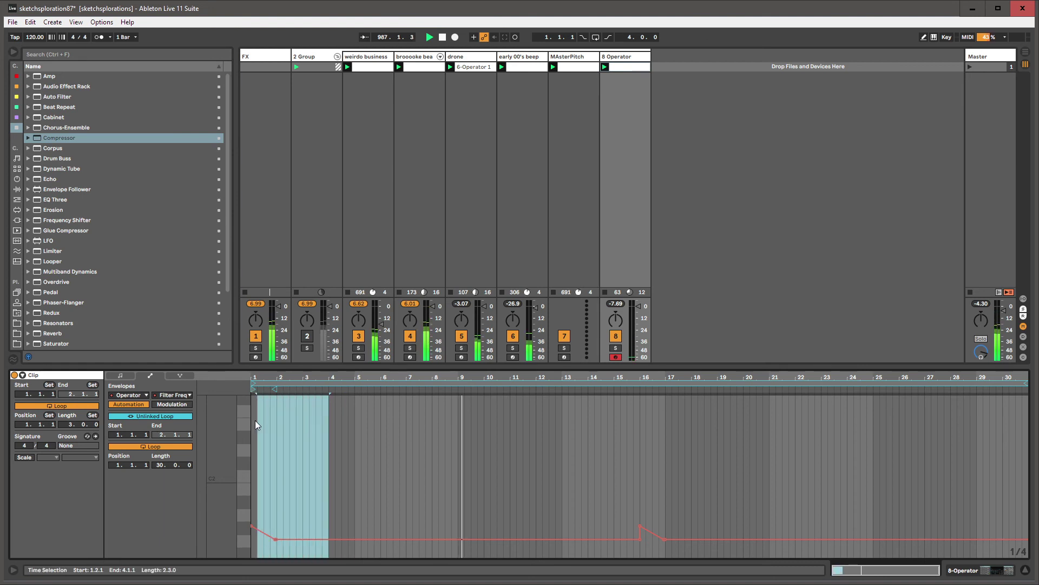
{"action": "key", "text": "ctrl+d"}
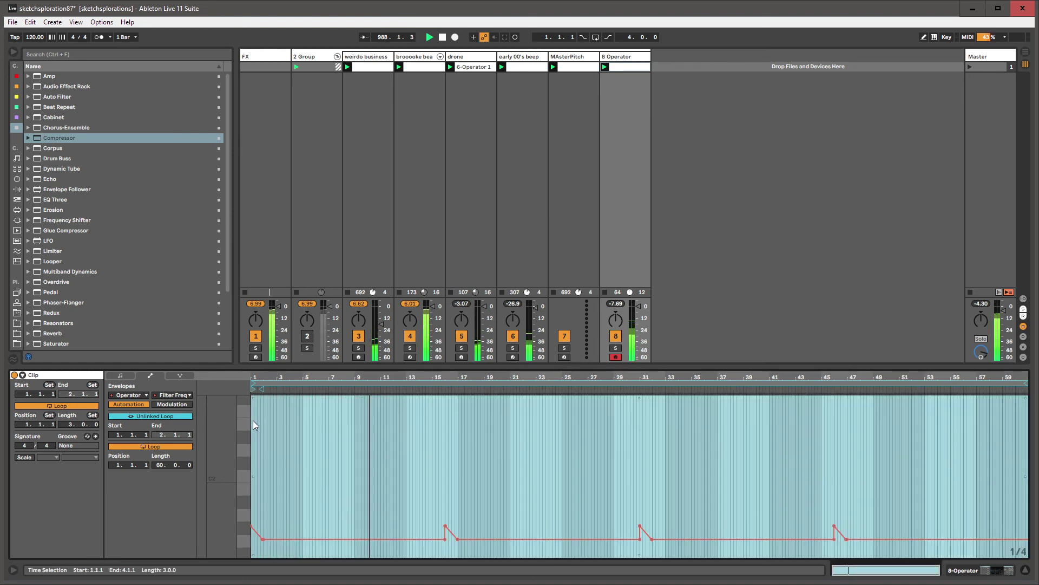
- Copy the envelope's first three bars and paste them at bars 4, 7, 10 and 13
{"action": "left_click", "coordinate": [332, 501]}
{"action": "left_click_drag", "start_coordinate": [253, 374], "coordinate": [251, 374]}
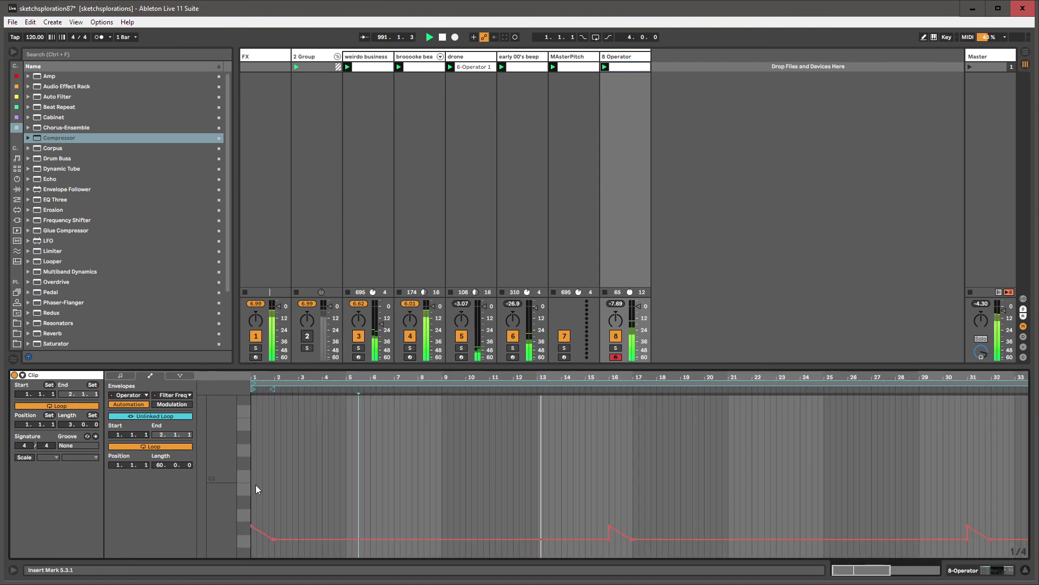
{"action": "mouse_move", "coordinate": [252, 481]}
{"action": "left_mouse_down"}
{"action": "mouse_move", "coordinate": [336, 485]}
{"action": "mouse_move", "coordinate": [320, 483]}
{"action": "left_mouse_up"}
{"action": "key", "text": "ctrl+c"}
{"action": "left_click", "coordinate": [320, 484]}
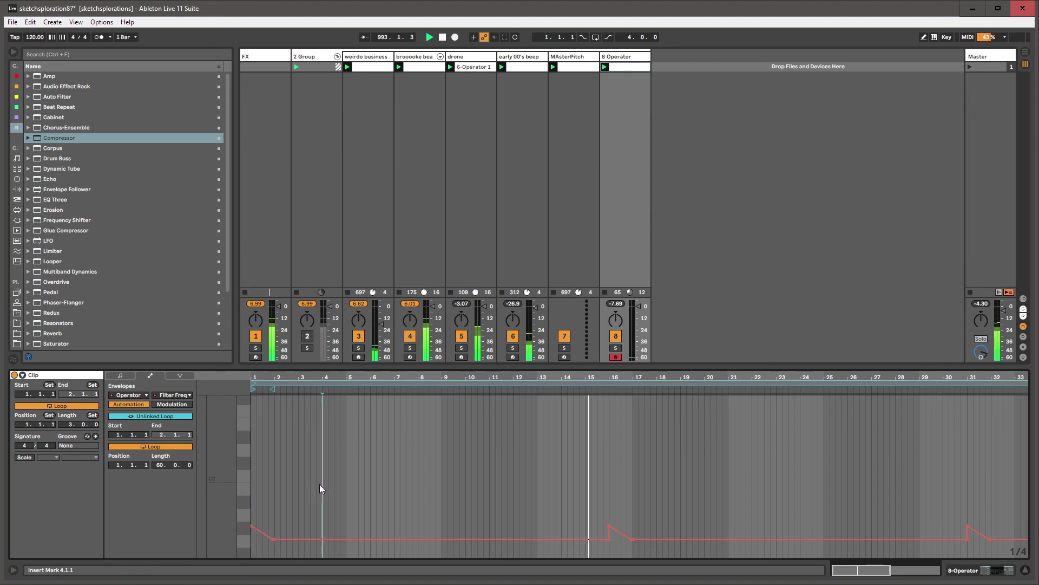
{"action": "key", "text": "ctrl+v"}
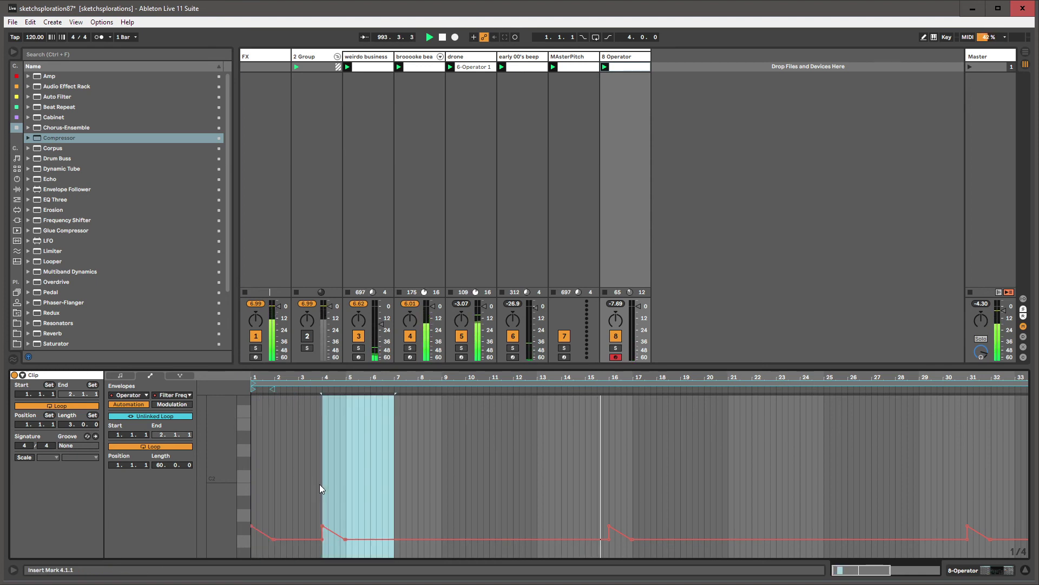
{"action": "left_click", "coordinate": [395, 483]}
{"action": "key", "text": "ctrl+v"}
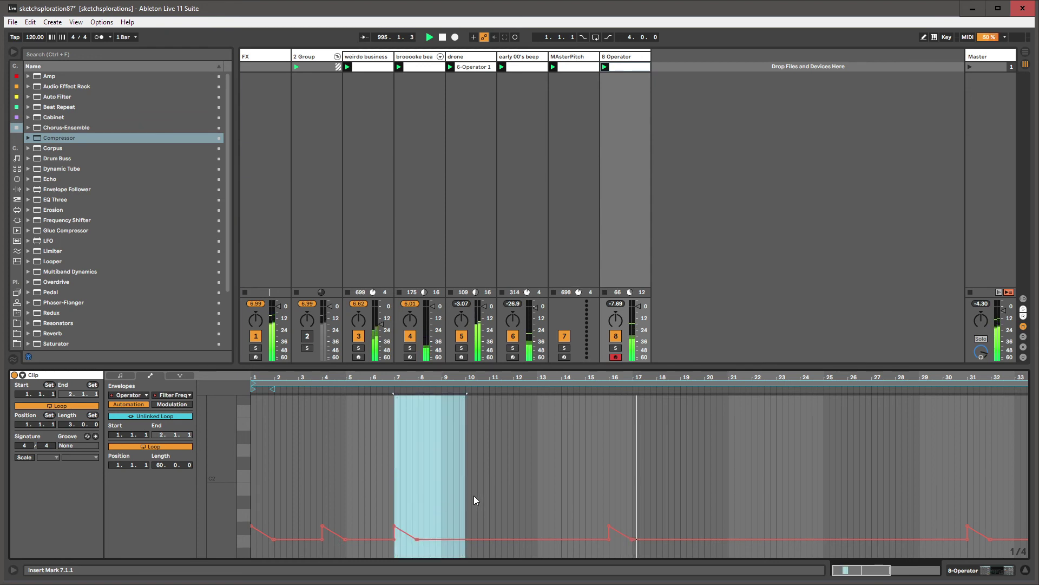
{"action": "left_click", "coordinate": [467, 494]}
{"action": "key", "text": "ctrl+v"}
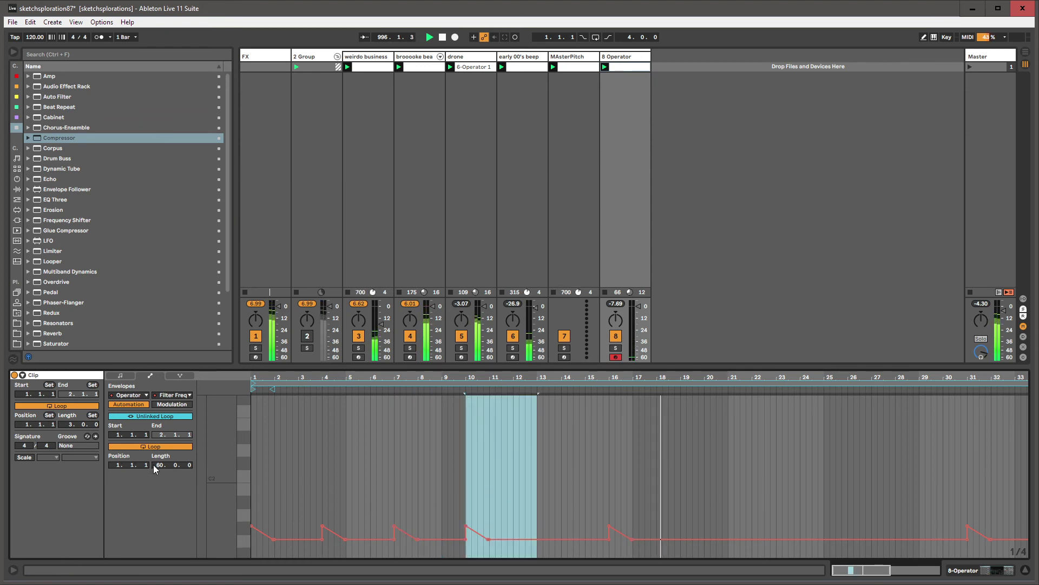
{"action": "left_click", "coordinate": [537, 462]}
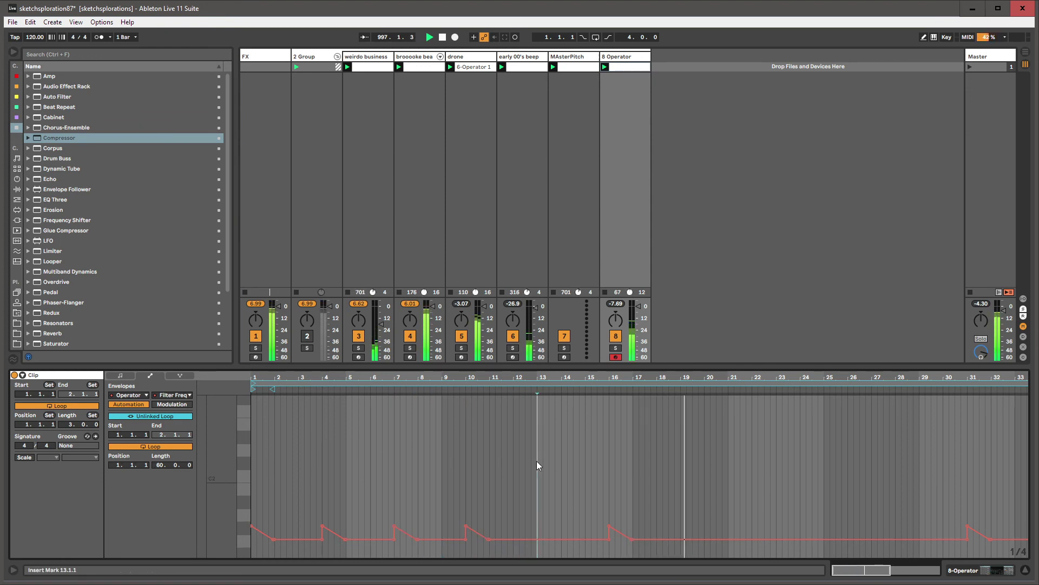
{"action": "key", "text": "ctrl+v"}
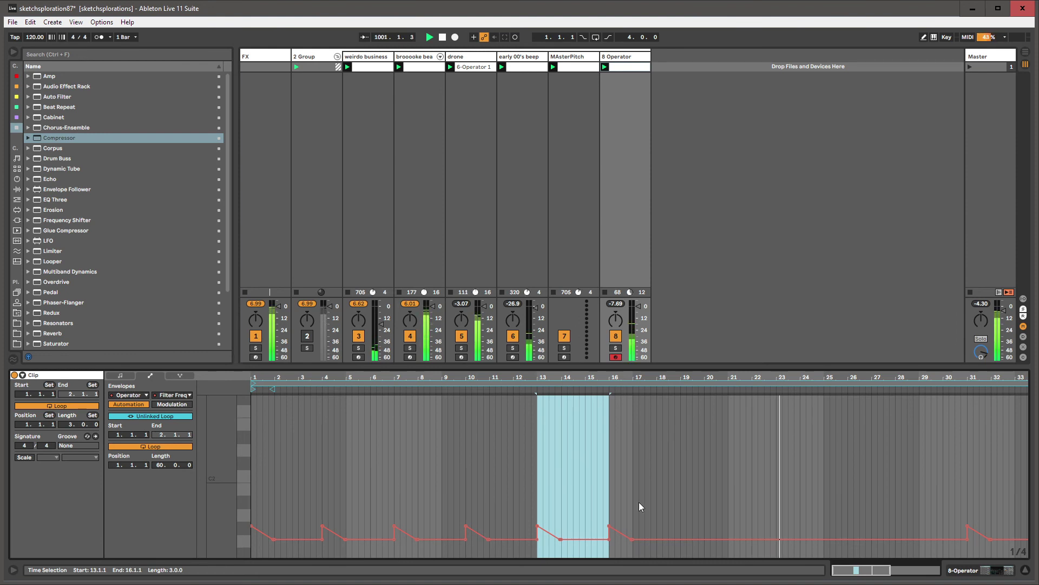
- Paste the copied three-bar filter ramp at bars 19, 22, 25 and 28 of the envelope
{"action": "left_click", "coordinate": [678, 492]}
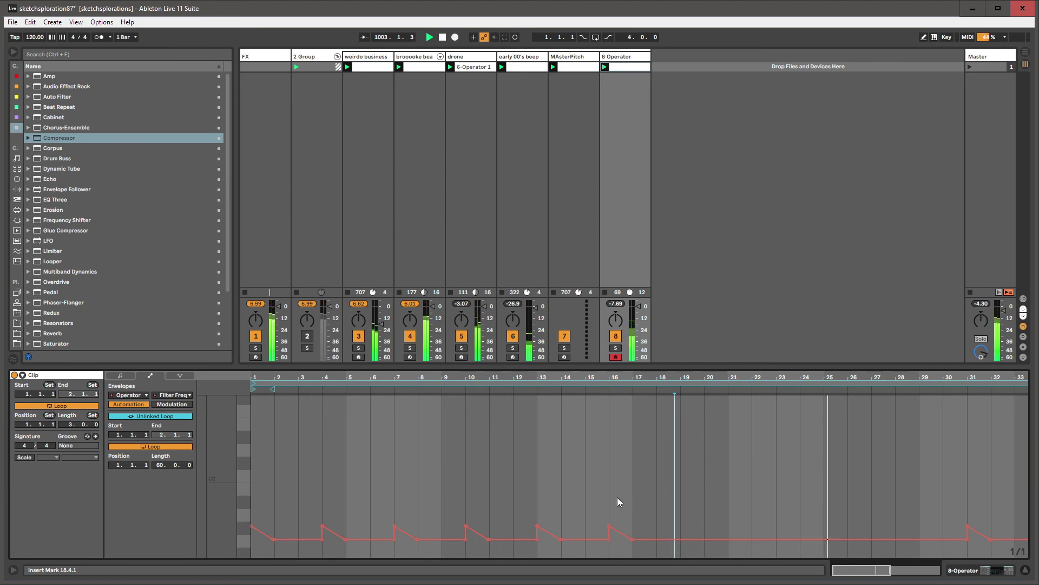
{"action": "left_click", "coordinate": [683, 498]}
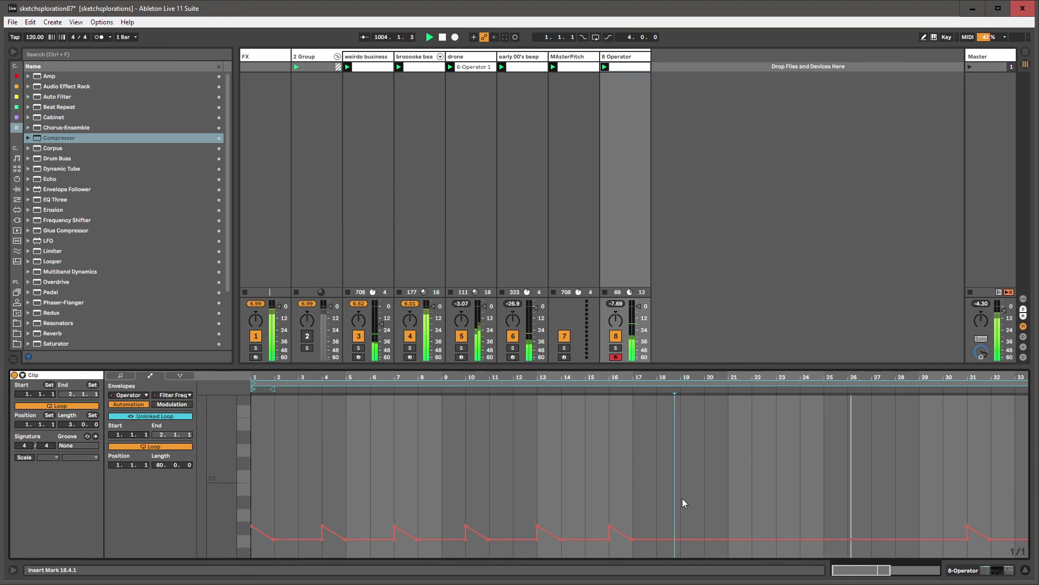
{"action": "key", "text": "ctrl+v"}
{"action": "left_click", "coordinate": [750, 499]}
{"action": "key", "text": "ctrl+v"}
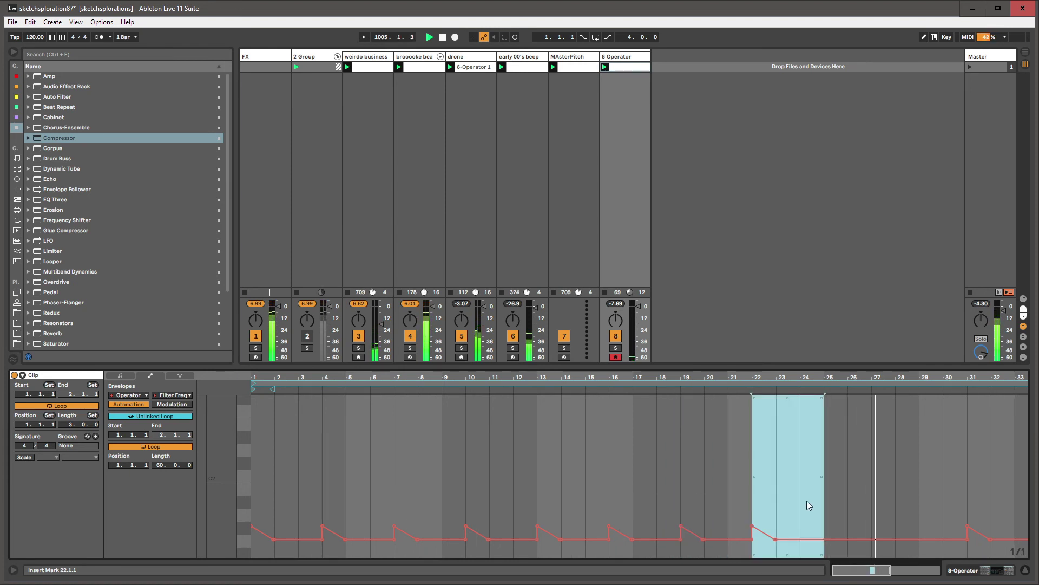
{"action": "left_click", "coordinate": [822, 501]}
{"action": "key", "text": "ctrl+v"}
{"action": "left_click", "coordinate": [896, 499]}
{"action": "key", "text": "ctrl+v"}
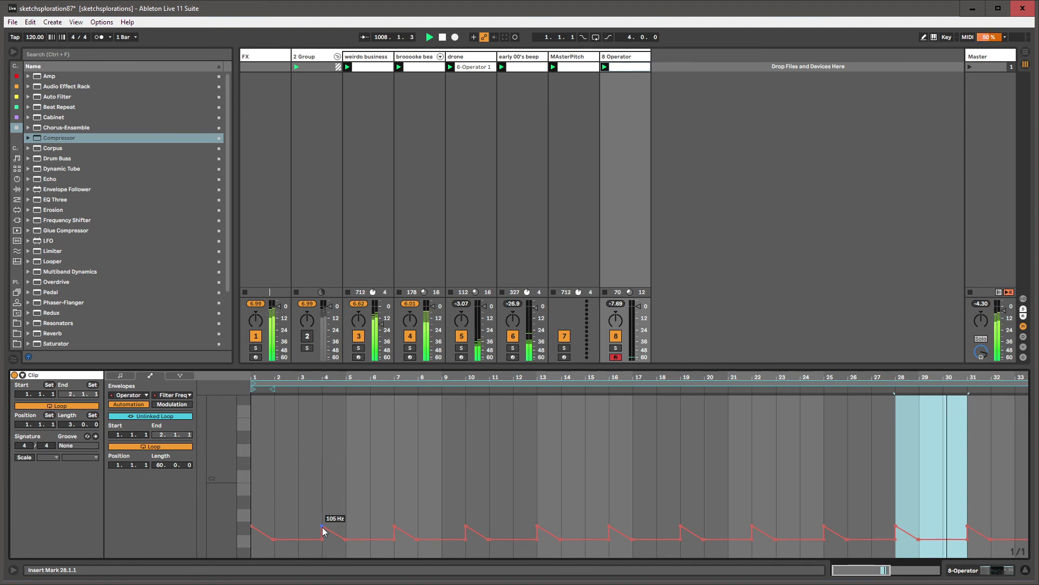
- Vary the repeated filter ramps: lower the peak at bar 4, dip after bars 7 and 13, and raise a peak after bar 10
{"action": "left_click_drag", "start_coordinate": [323, 528], "coordinate": [323, 531]}
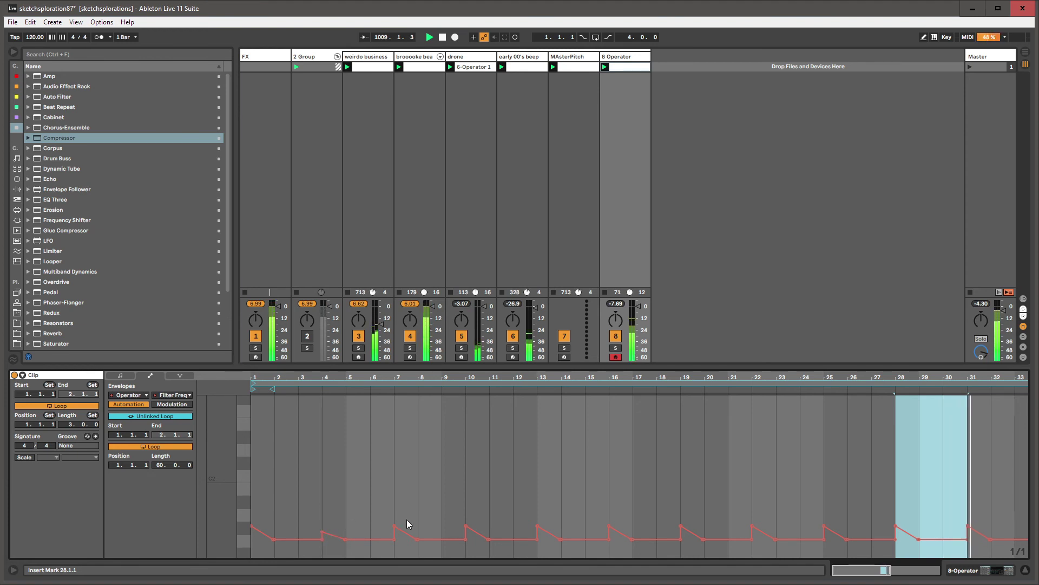
{"action": "left_click_drag", "start_coordinate": [397, 530], "coordinate": [396, 547]}
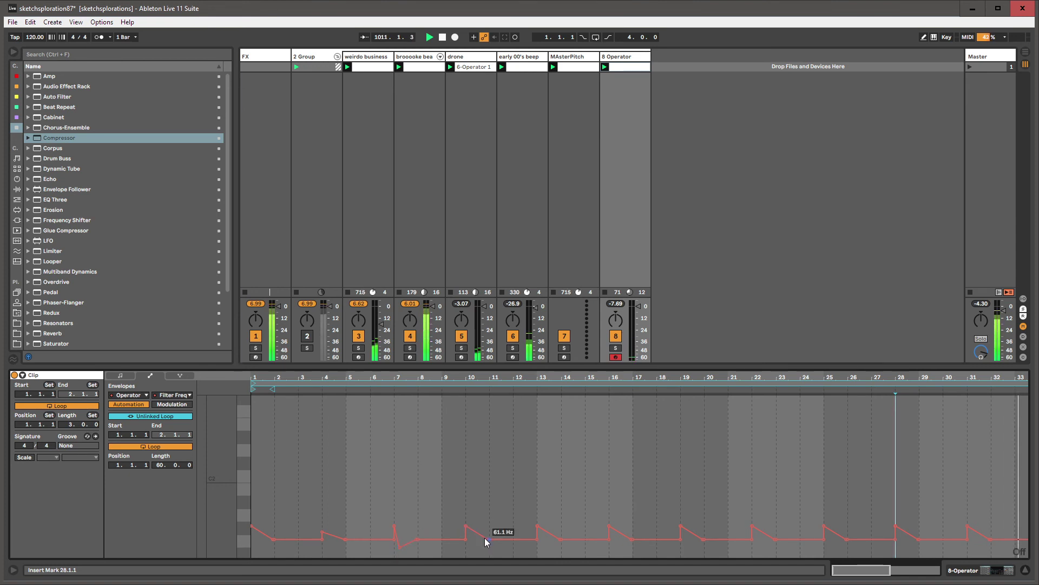
{"action": "left_click_drag", "start_coordinate": [481, 535], "coordinate": [481, 518]}
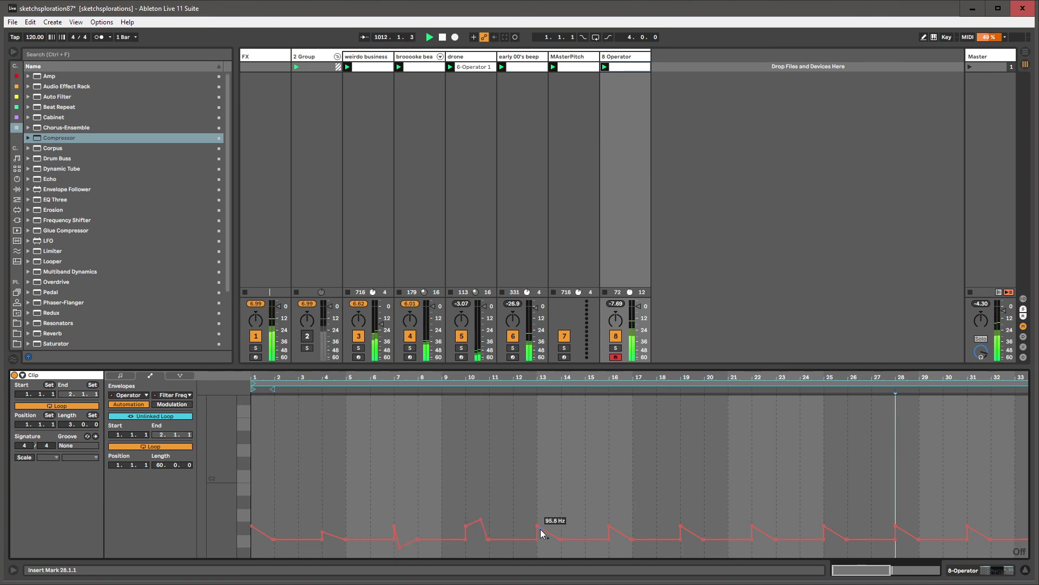
{"action": "mouse_move", "coordinate": [544, 529]}
{"action": "left_mouse_down"}
{"action": "mouse_move", "coordinate": [550, 519]}
{"action": "mouse_move", "coordinate": [537, 523]}
{"action": "mouse_move", "coordinate": [541, 543]}
{"action": "left_mouse_up"}
{"action": "left_click", "coordinate": [610, 523]}
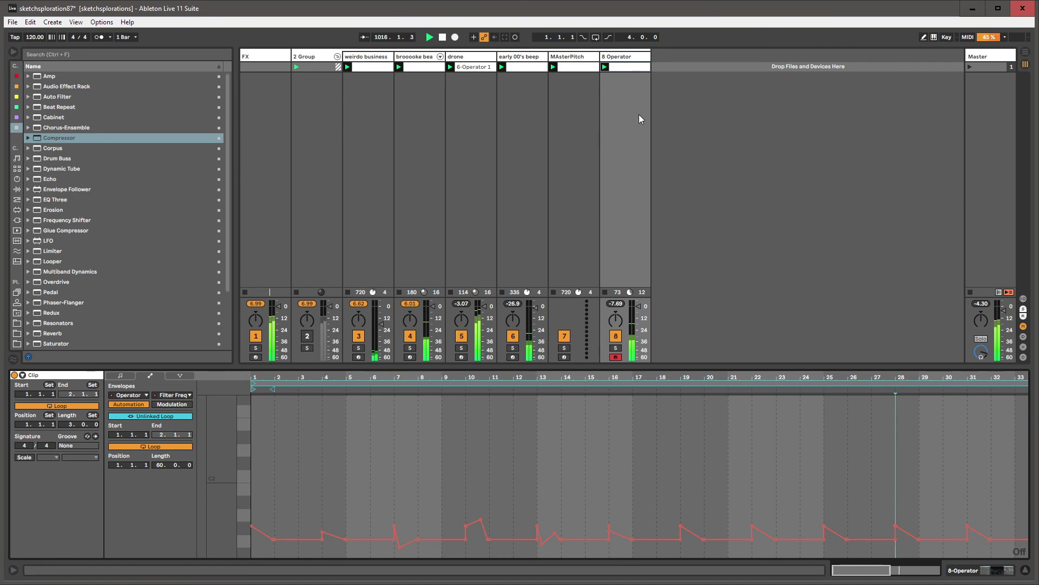
- Relaunch the 8 Operator clip and return from its note view to the track's Operator device
{"action": "left_click", "coordinate": [605, 67]}
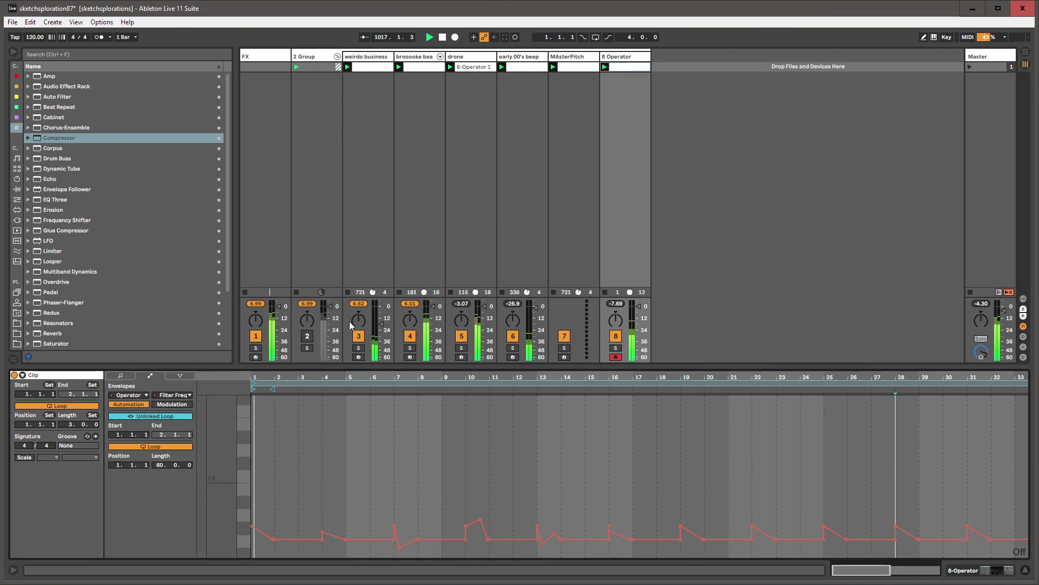
{"action": "left_click", "coordinate": [120, 375]}
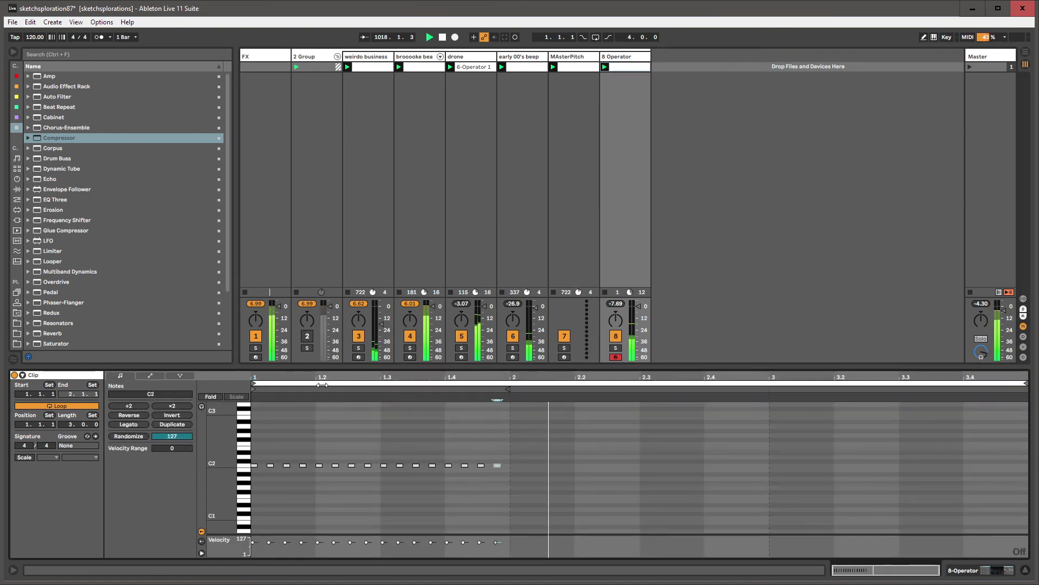
{"action": "left_click", "coordinate": [612, 63]}
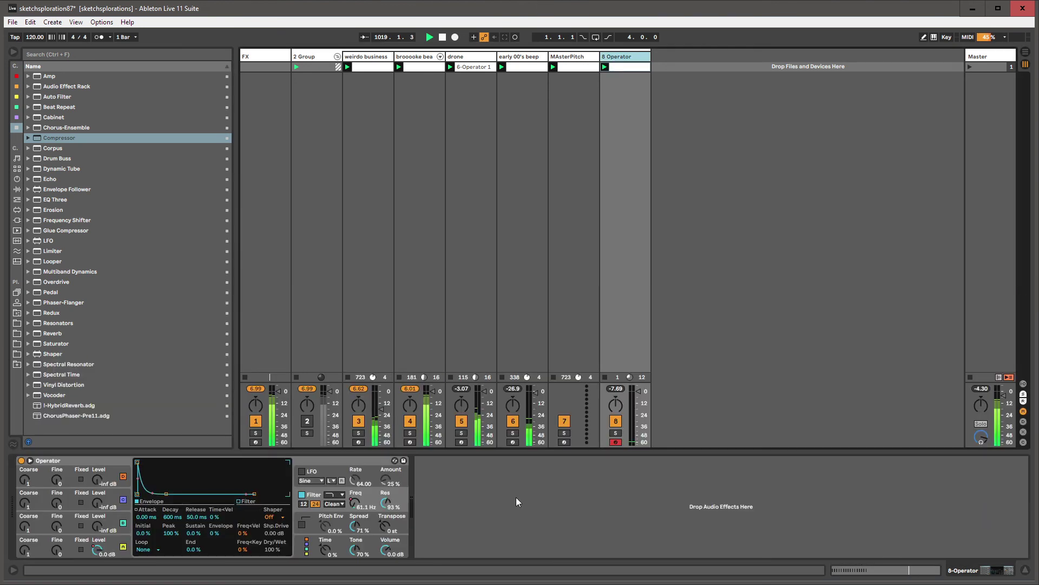
- Open the 8 Operator clip's filter frequency envelope and lower the ramps at bars 4 and 22
{"action": "left_click", "coordinate": [616, 67]}
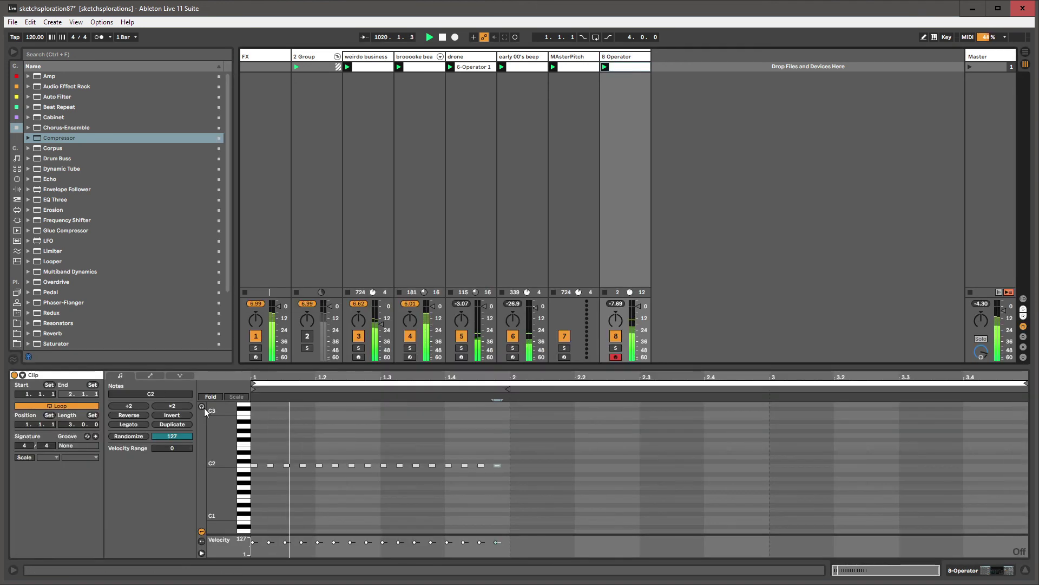
{"action": "left_click", "coordinate": [162, 374]}
{"action": "left_click", "coordinate": [161, 377]}
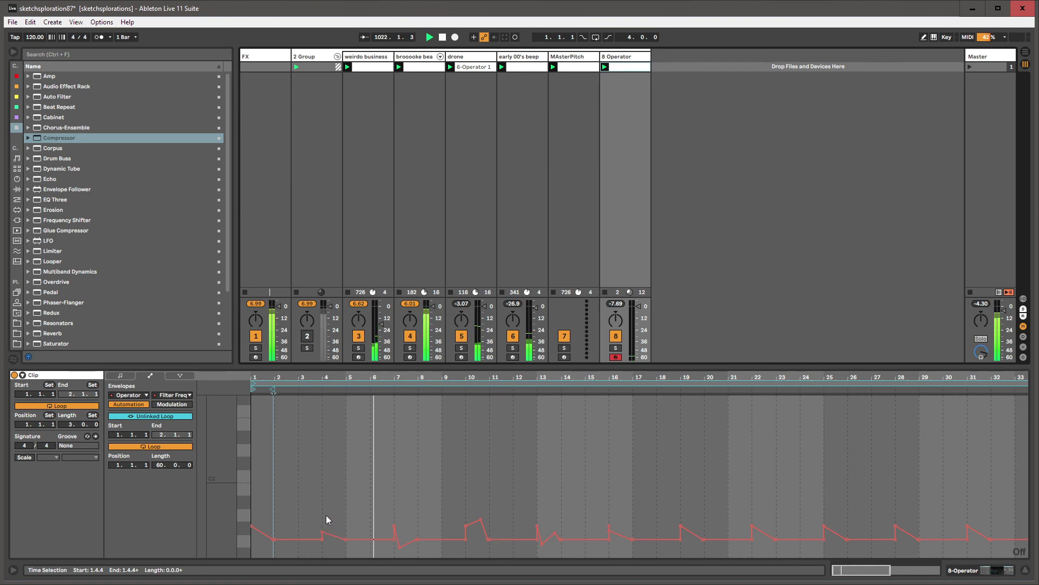
{"action": "left_click_drag", "start_coordinate": [326, 511], "coordinate": [347, 508]}
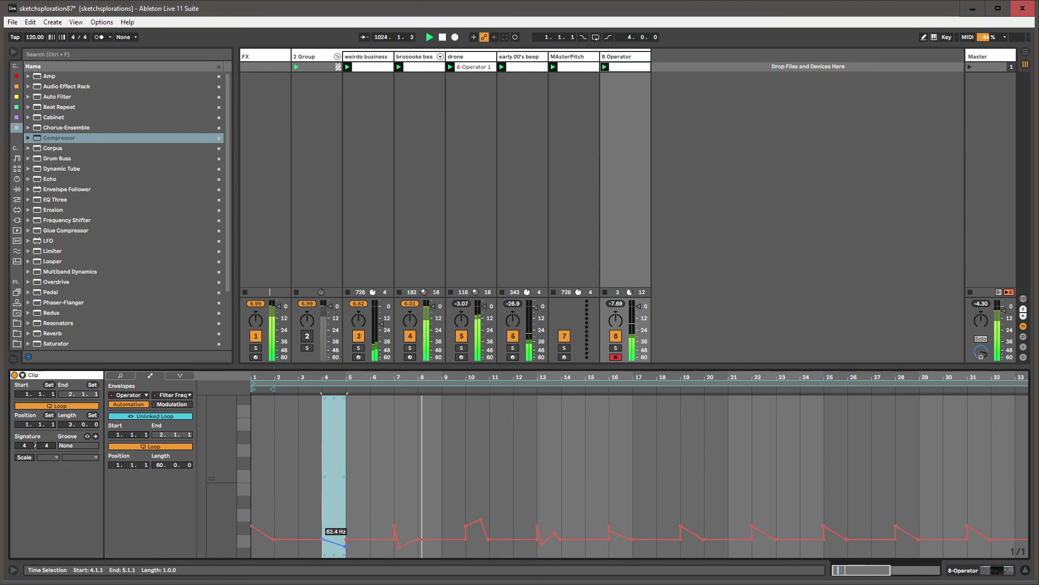
{"action": "left_click", "coordinate": [758, 503]}
{"action": "left_click_drag", "start_coordinate": [765, 529], "coordinate": [765, 538]}
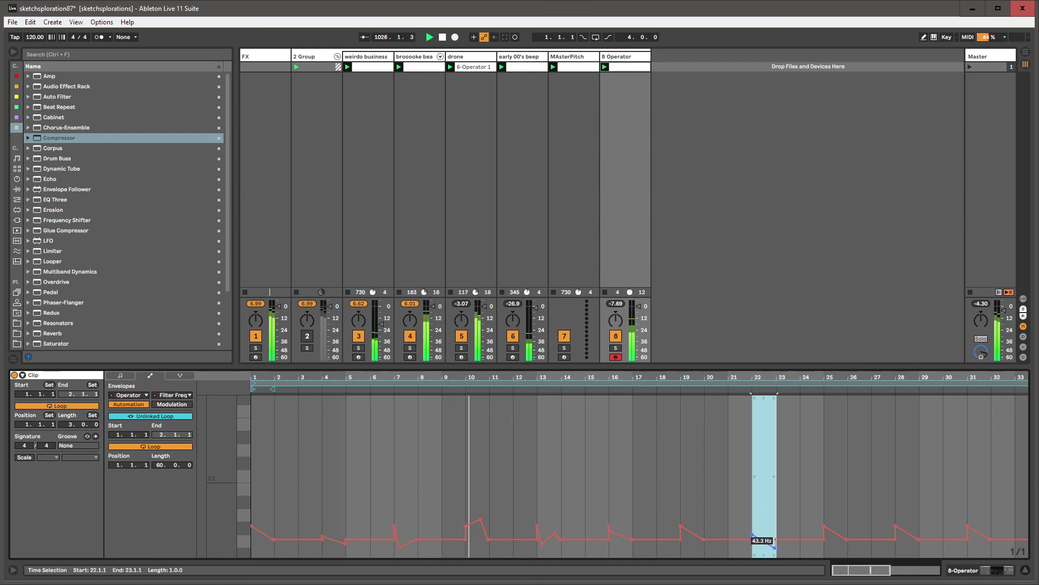
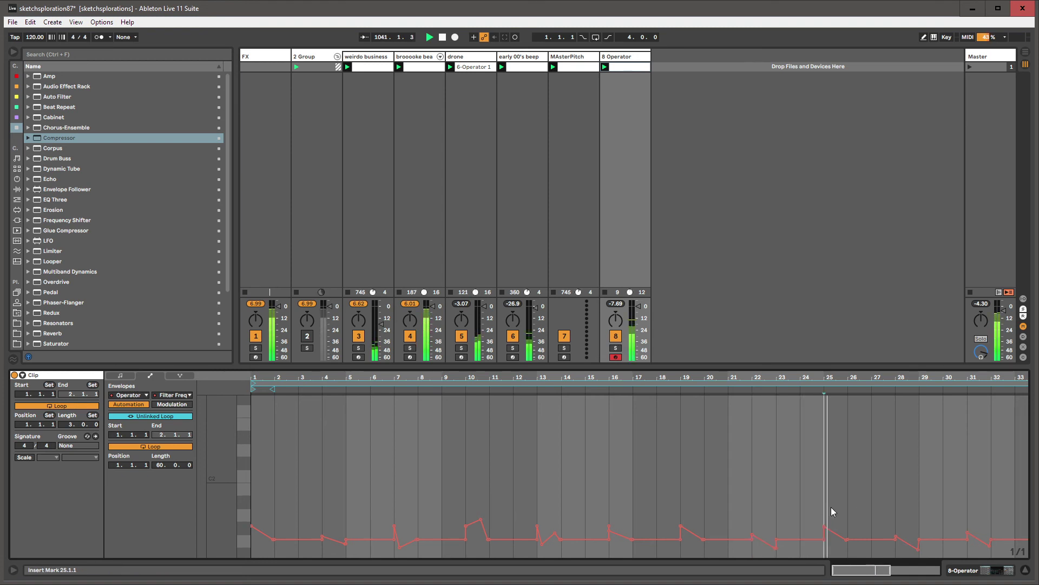
- Reshape the filter ramps at bars 28 and 31 so they rise to peaks just before bar 29 and at bar 32
{"action": "left_click_drag", "start_coordinate": [830, 510], "coordinate": [907, 539]}
{"action": "left_click", "coordinate": [893, 515]}
{"action": "left_click_drag", "start_coordinate": [978, 536], "coordinate": [991, 517]}
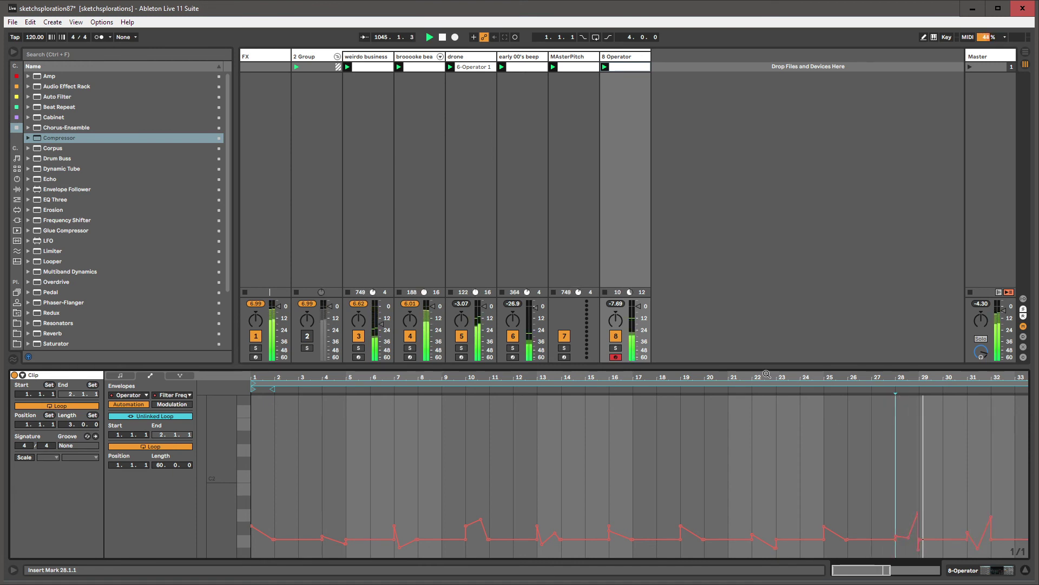
- Move the MAsterPitch track to the end of the set, after the Operator track
{"action": "left_click", "coordinate": [627, 57]}
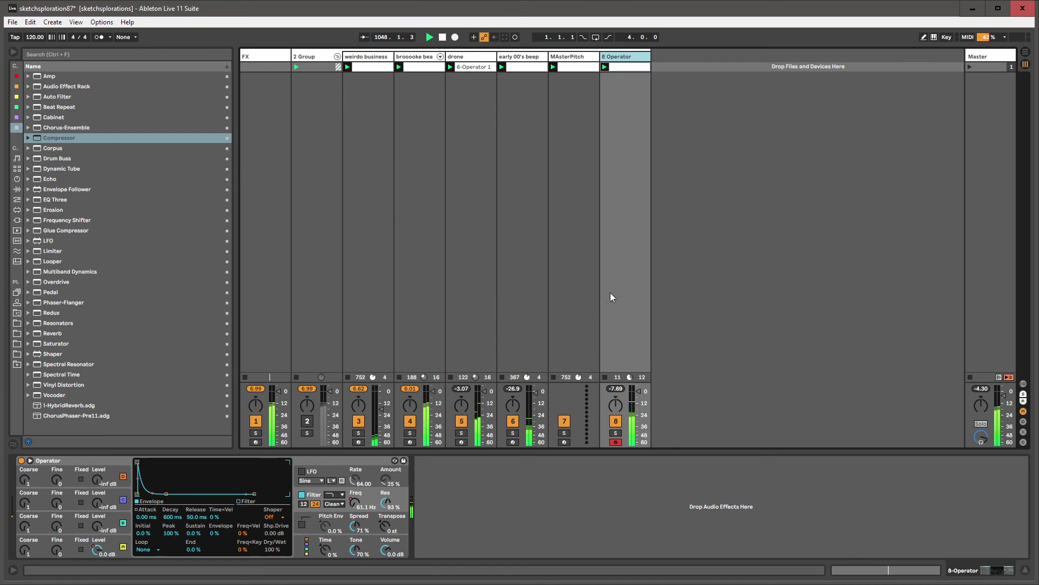
{"action": "left_click", "coordinate": [55, 459]}
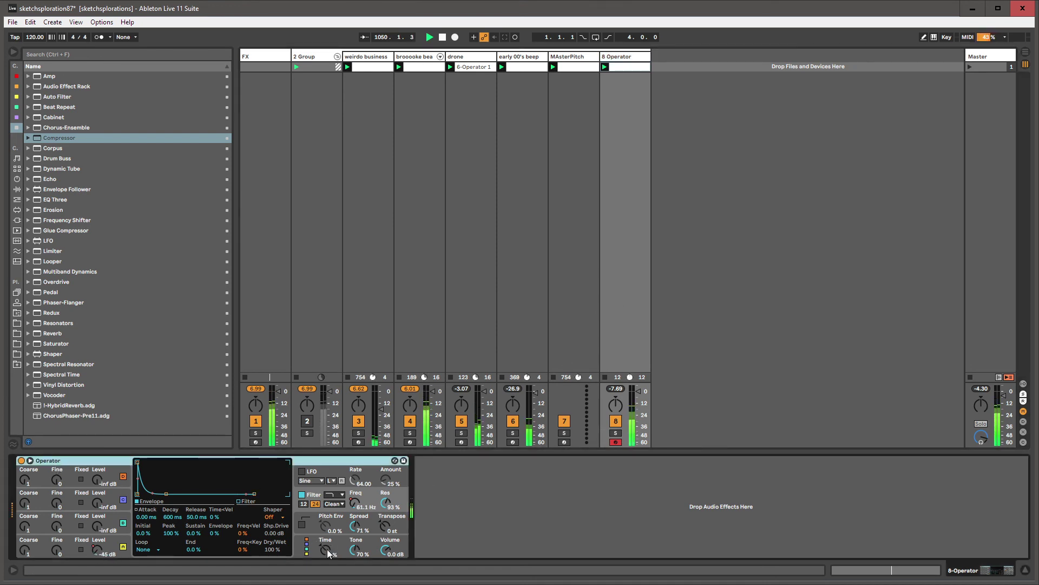
{"action": "left_click", "coordinate": [575, 59]}
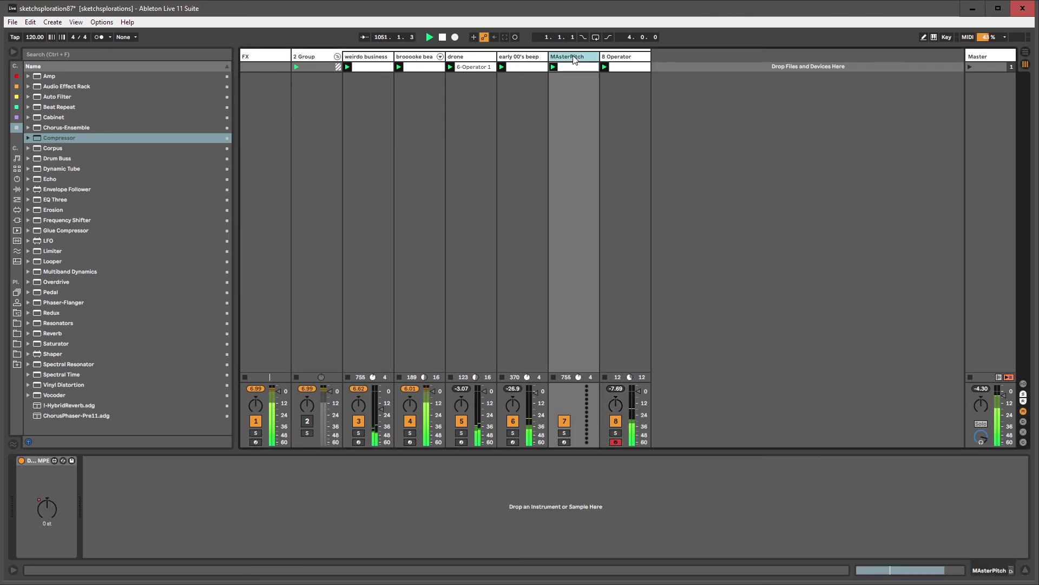
{"action": "left_click_drag", "start_coordinate": [575, 60], "coordinate": [639, 58]}
{"action": "left_click", "coordinate": [562, 58]}
{"action": "left_click", "coordinate": [607, 58]}
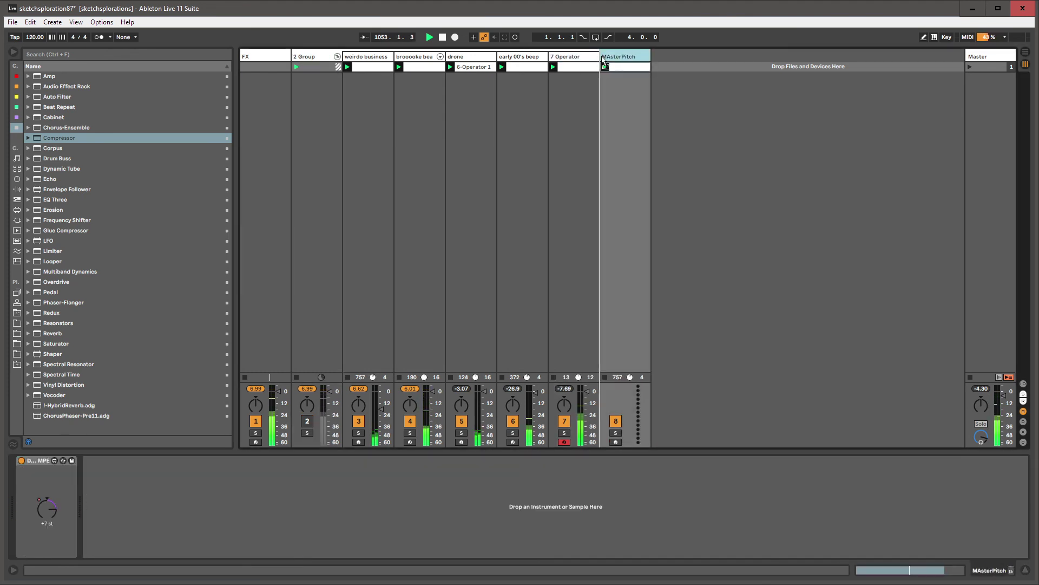
- Set the 7 Operator track's Operator spread to 100% and its volume to 6.0 dB
{"action": "left_click", "coordinate": [586, 58]}
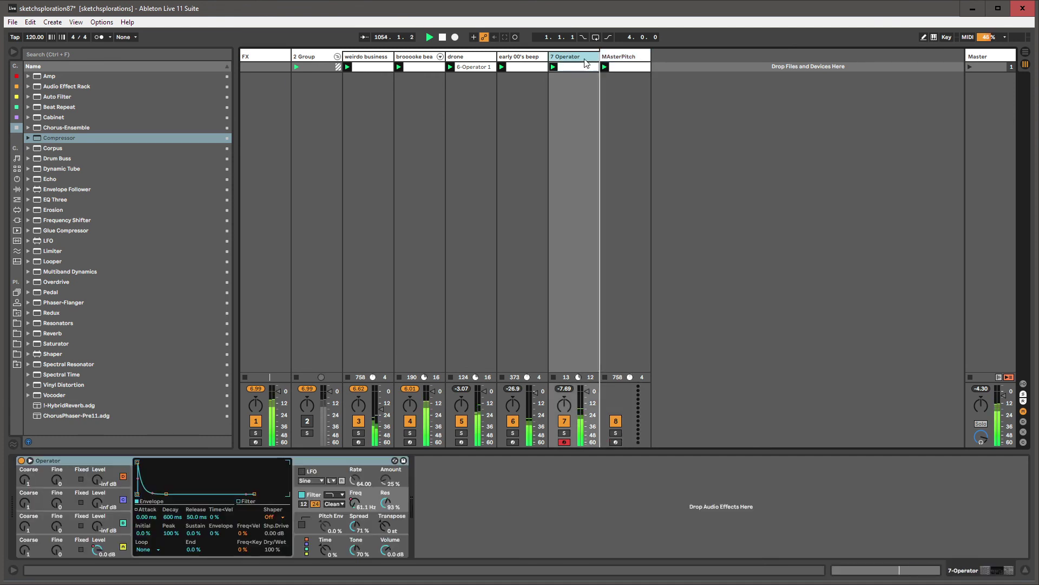
{"action": "left_click", "coordinate": [607, 57]}
{"action": "left_click", "coordinate": [585, 59]}
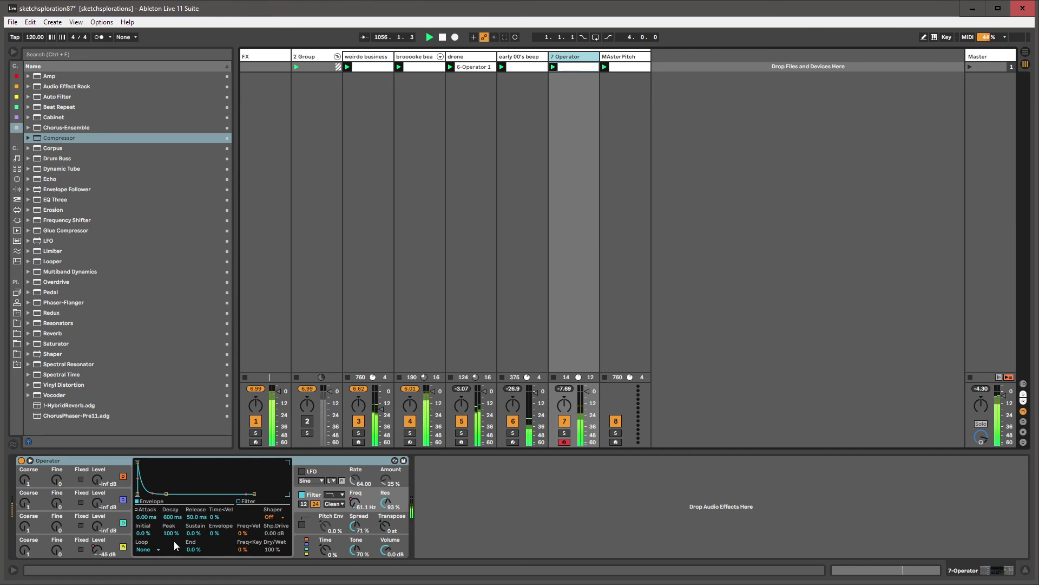
{"action": "left_click_drag", "start_coordinate": [383, 554], "coordinate": [354, 526]}
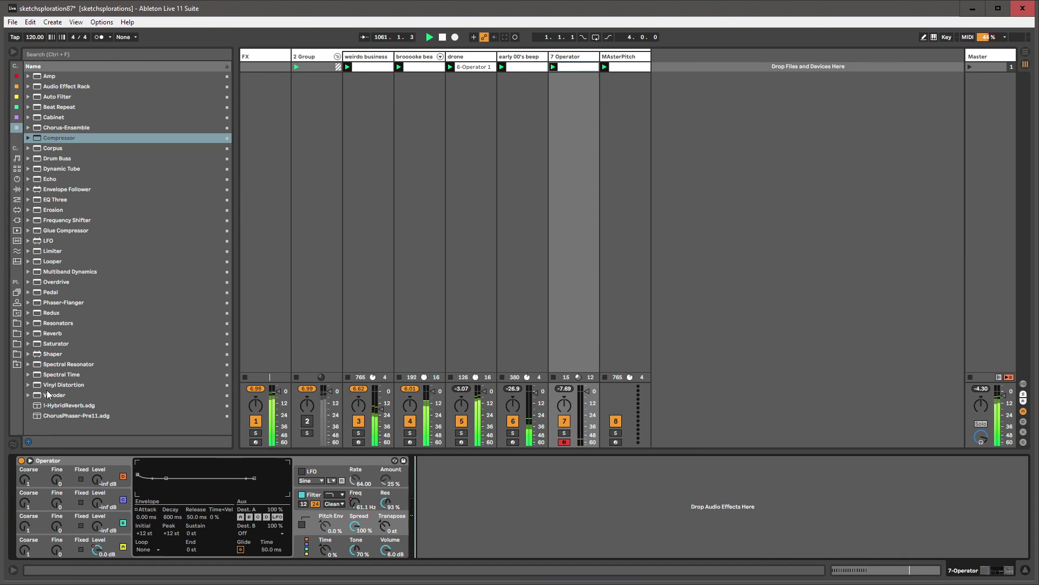
- Add the ChorusPhaser-Pre11 rack without its Phaser and set its Chorus to amount 0.75 ms, rate 0.62 Hz, feedback 64% and dry/wet 48%
{"action": "left_click", "coordinate": [52, 418]}
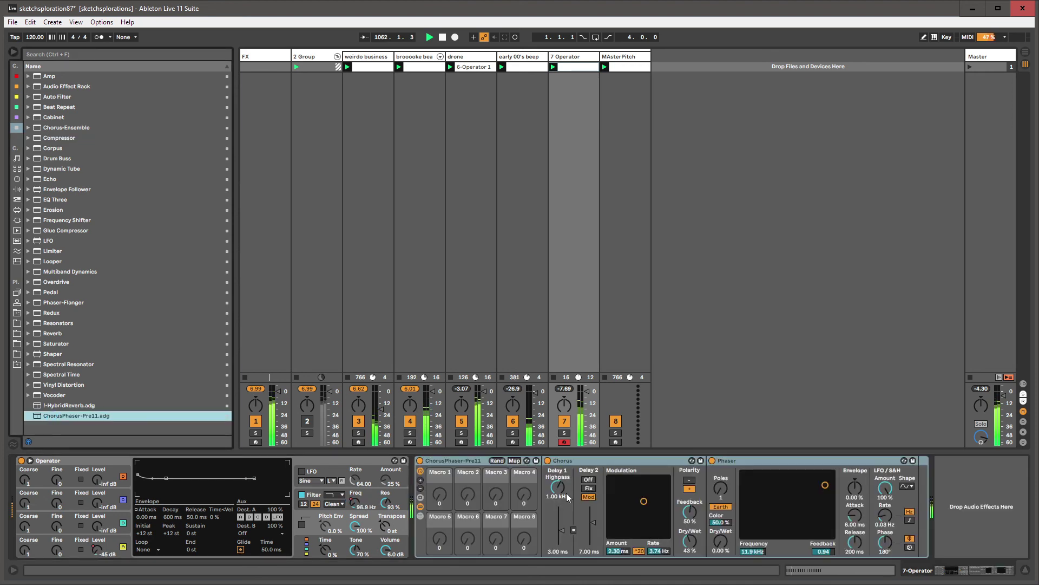
{"action": "left_click", "coordinate": [748, 471]}
{"action": "key", "text": "Delete"}
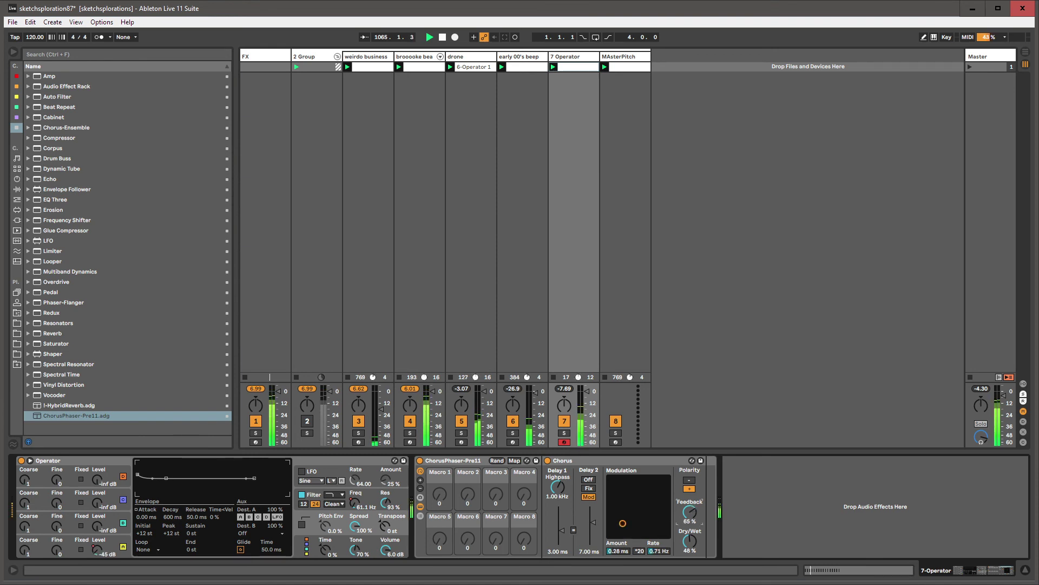
{"action": "left_click_drag", "start_coordinate": [627, 551], "coordinate": [627, 563]}
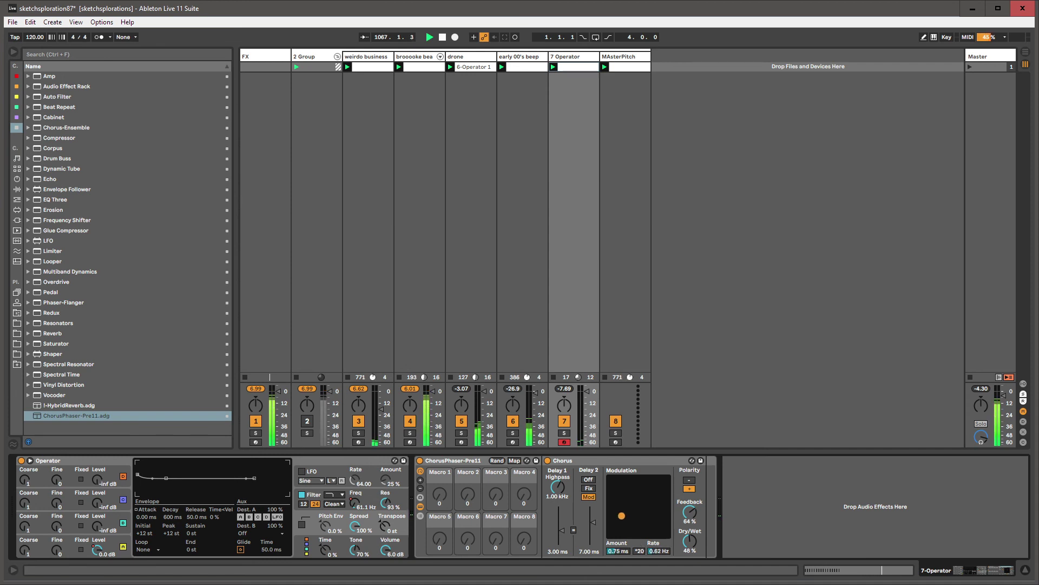
- Insert a new MIDI track after MAsterPitch and load the veeseevstrack_instr plug-in from the !_veeseevstrack061 folder onto it
{"action": "left_click", "coordinate": [637, 57]}
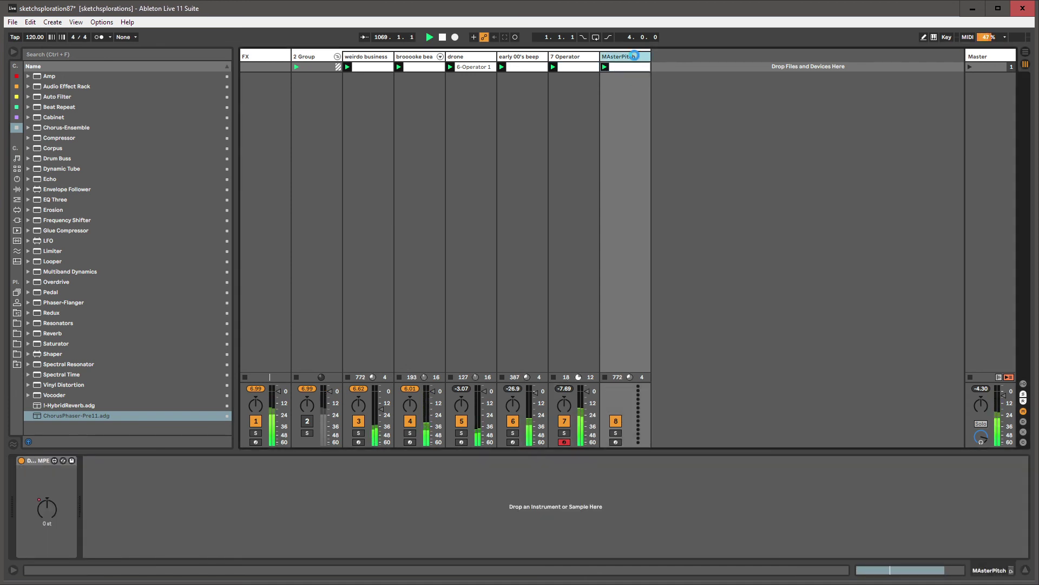
{"action": "key", "text": "ctrl+shift+t"}
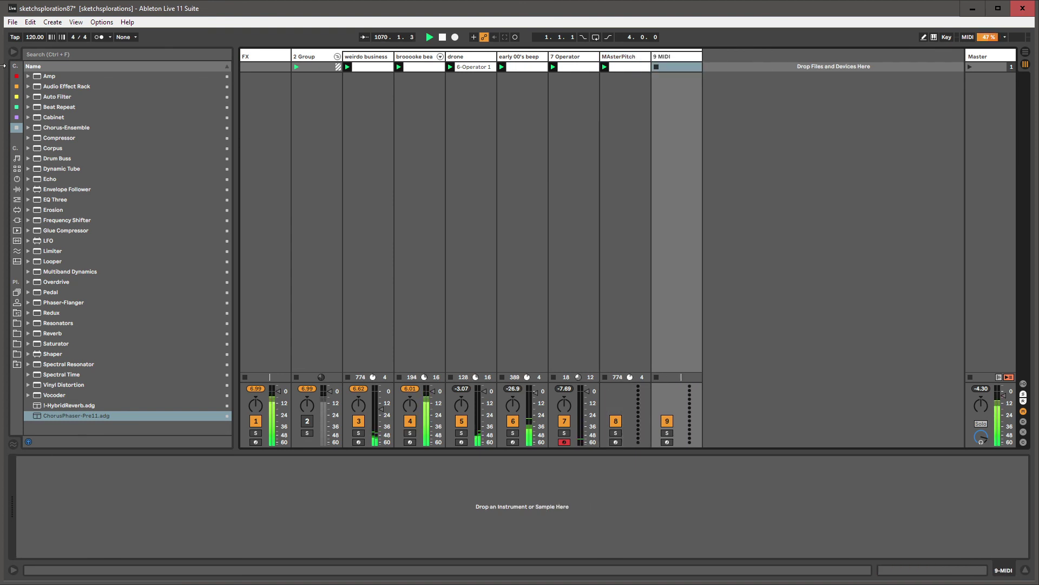
{"action": "left_click", "coordinate": [17, 221]}
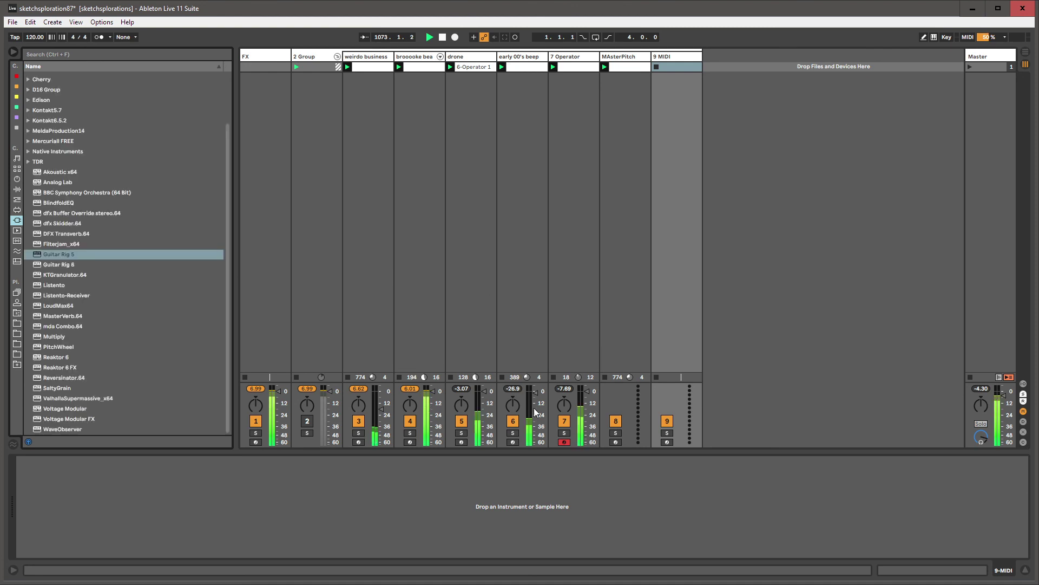
{"action": "left_click", "coordinate": [59, 151]}
{"action": "left_click", "coordinate": [55, 141]}
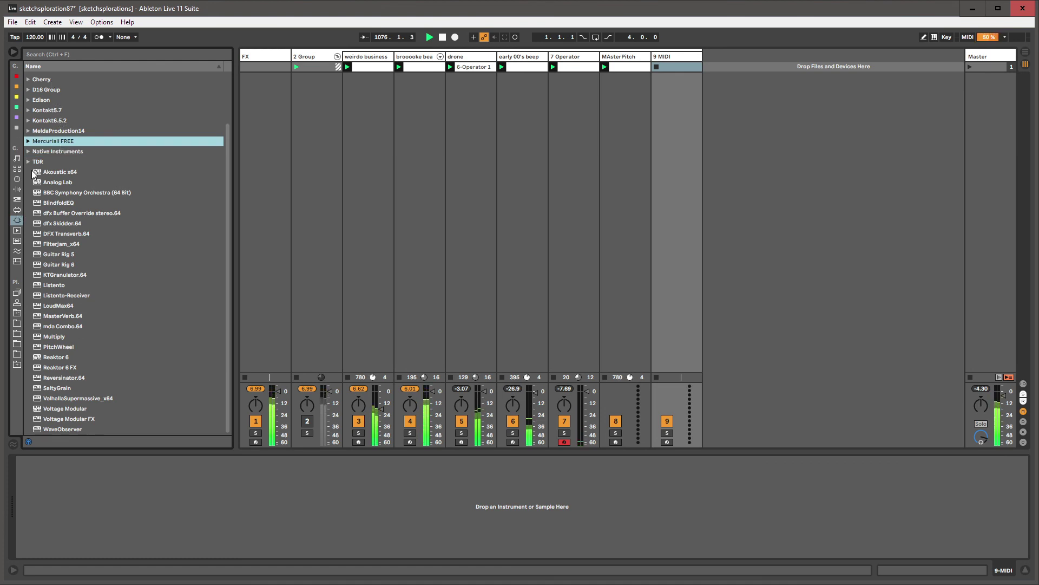
{"action": "scroll", "coordinate": [38, 160], "scroll_direction": "up", "scroll_amount": 3}
{"action": "left_click", "coordinate": [66, 87]}
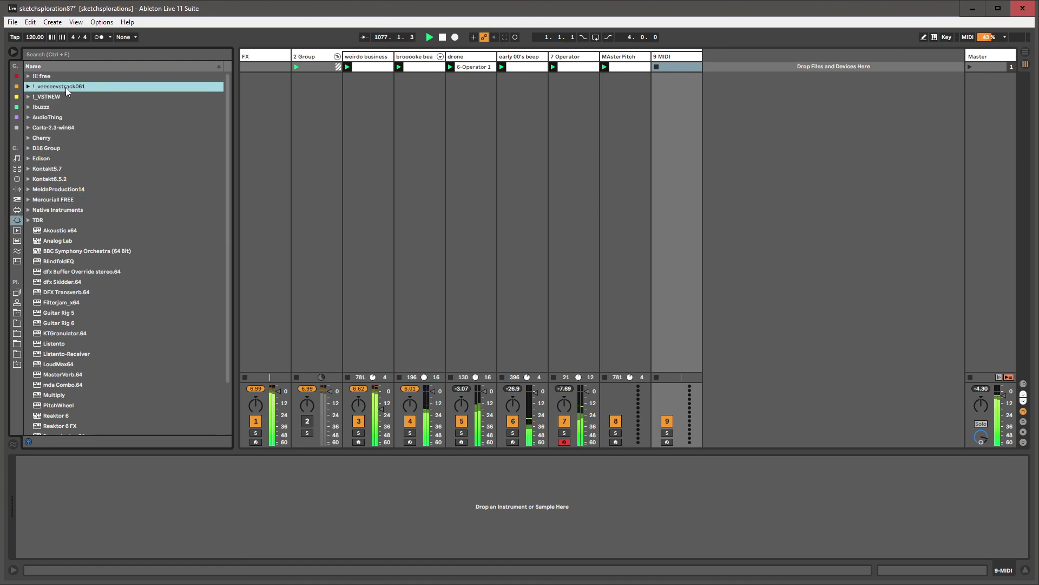
{"action": "double_click", "coordinate": [66, 87]}
{"action": "left_click", "coordinate": [65, 97]}
{"action": "left_click_drag", "start_coordinate": [64, 106], "coordinate": [677, 56]}
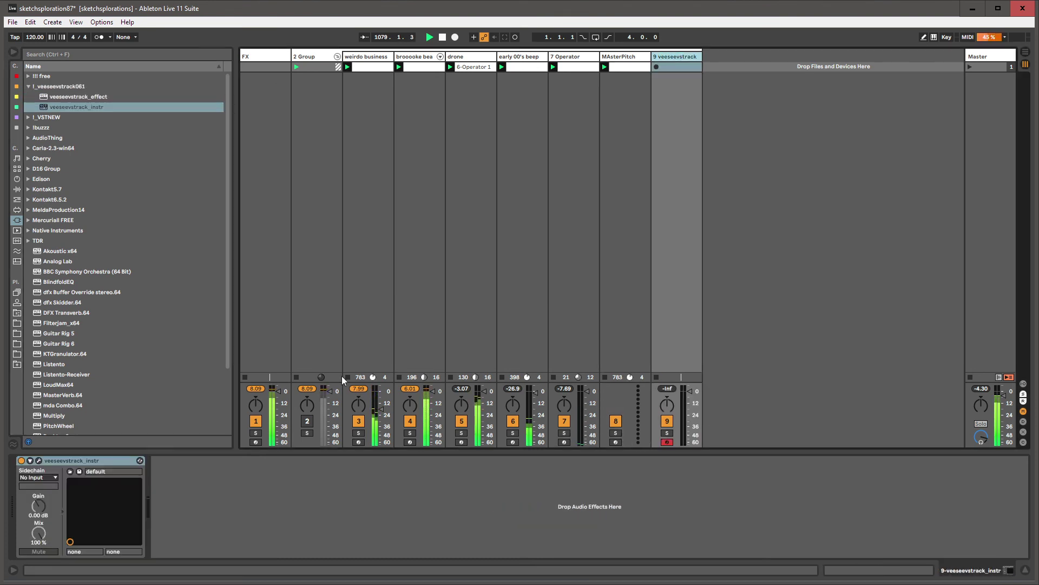
- Open the veeseevstrack_instr window and load the patch veeseevst-noize-brokencable1.vcv from the Documents Rack folder
{"action": "left_click", "coordinate": [38, 461]}
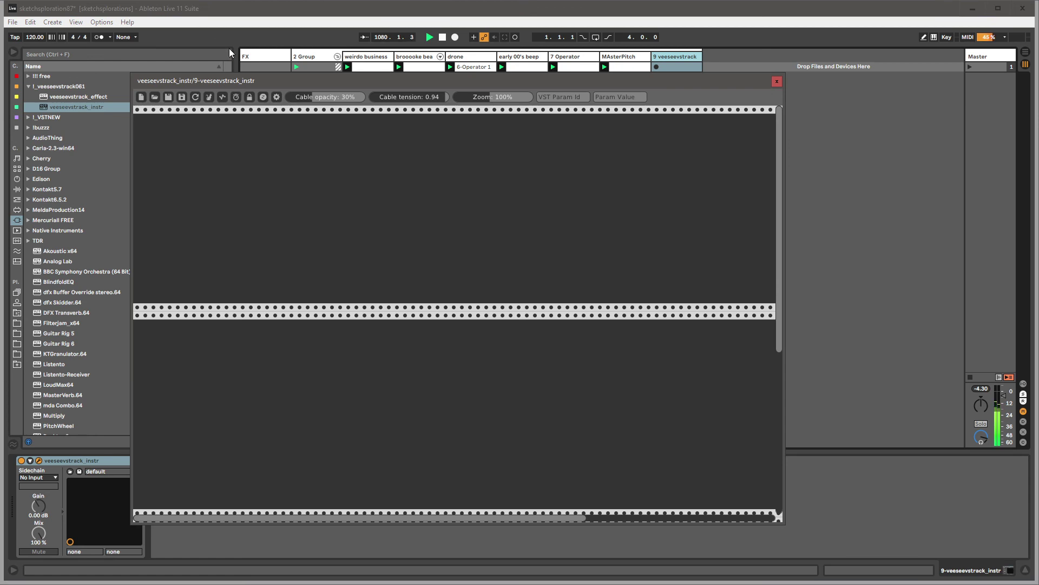
{"action": "left_click", "coordinate": [156, 97]}
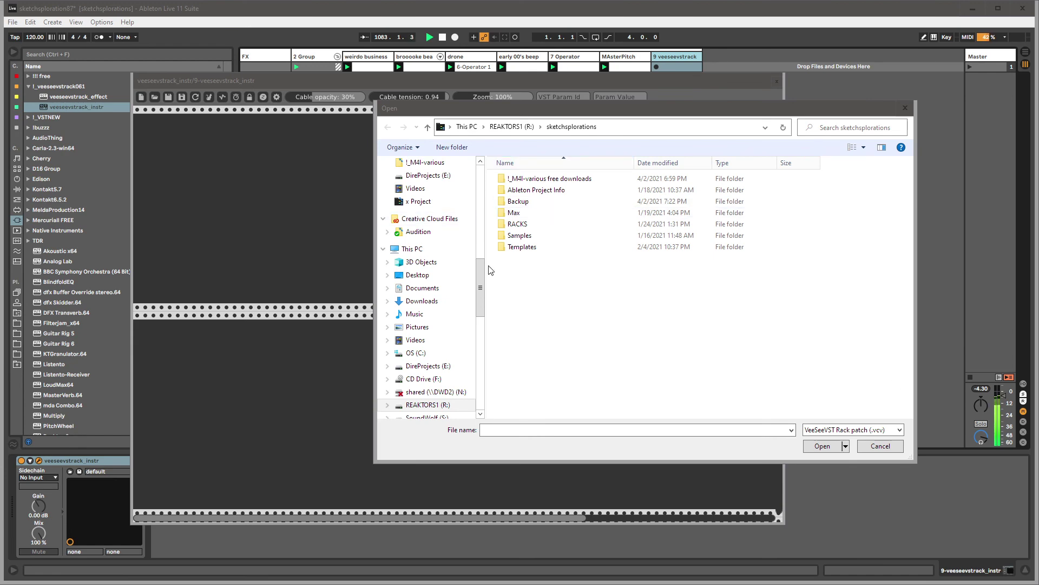
{"action": "left_click_drag", "start_coordinate": [481, 268], "coordinate": [482, 247]}
{"action": "left_click", "coordinate": [414, 265]}
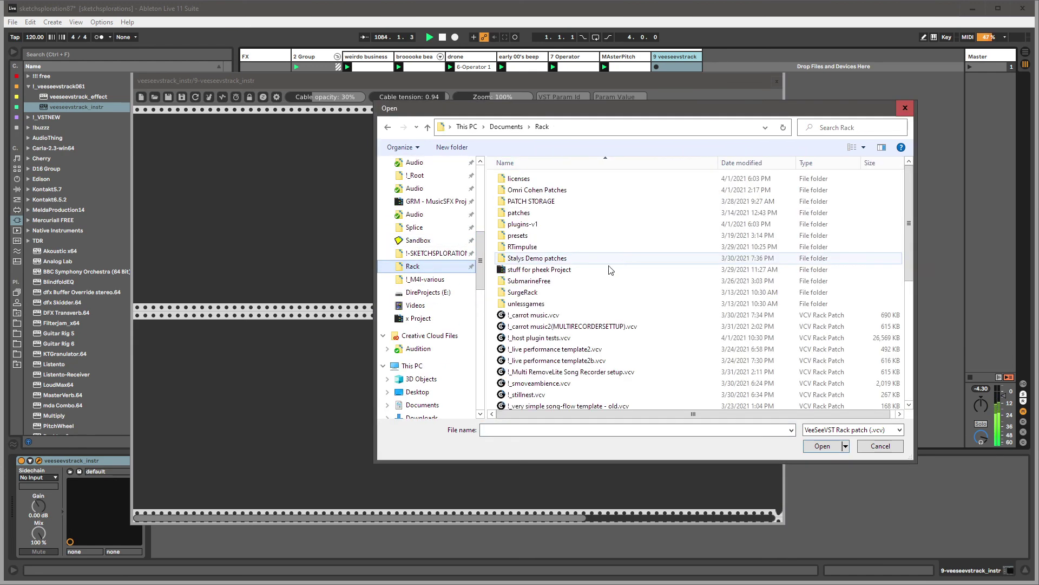
{"action": "scroll", "coordinate": [601, 270], "scroll_direction": "down", "scroll_amount": 3}
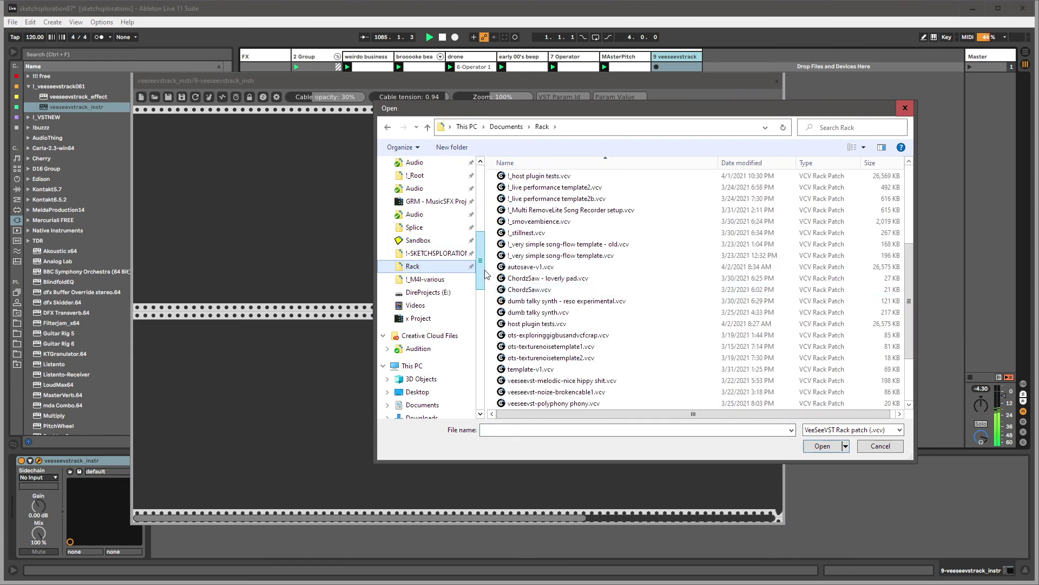
{"action": "scroll", "coordinate": [582, 331], "scroll_direction": "down", "scroll_amount": 3}
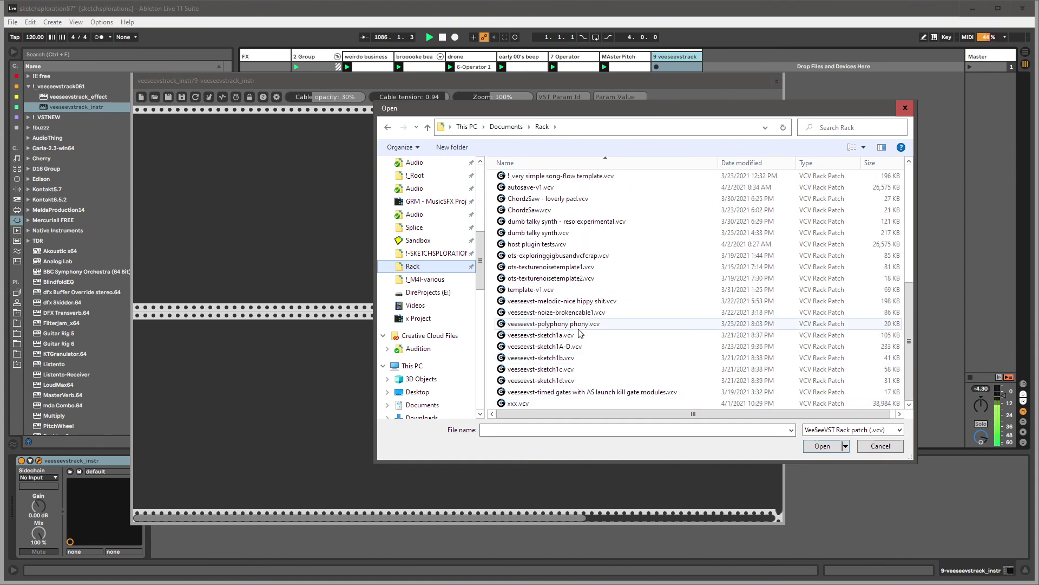
{"action": "left_click", "coordinate": [577, 314]}
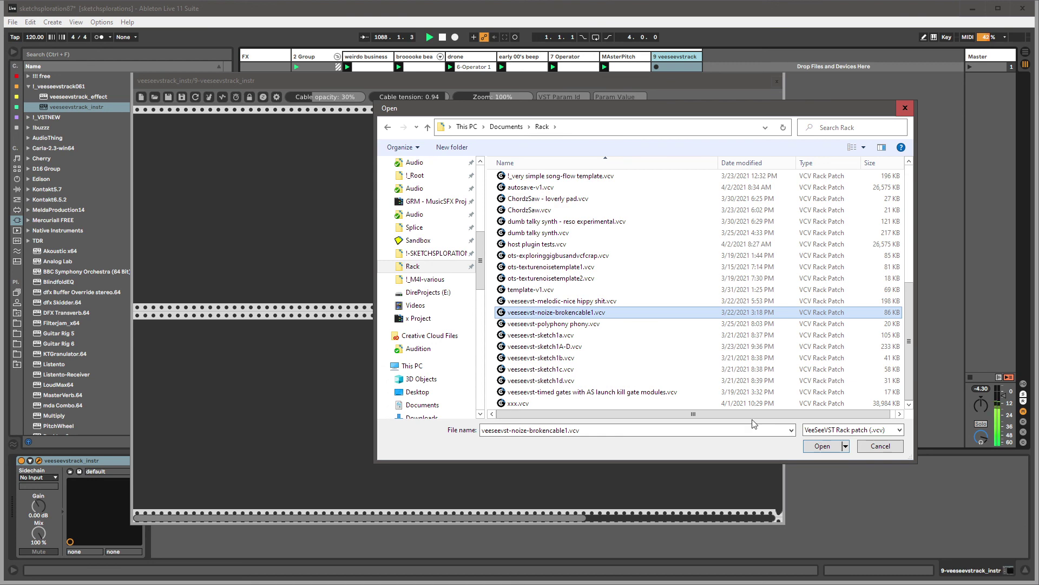
{"action": "left_click", "coordinate": [821, 446]}
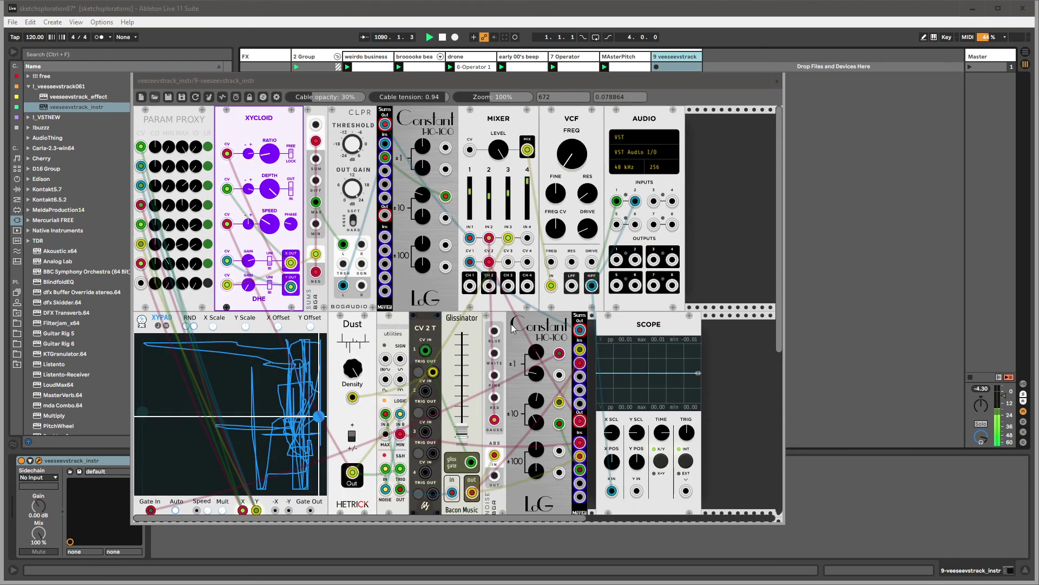
- Look over the whole patch and browse the available modules, including those from modular80
{"action": "scroll", "coordinate": [569, 373], "scroll_direction": "down", "scroll_amount": 5}
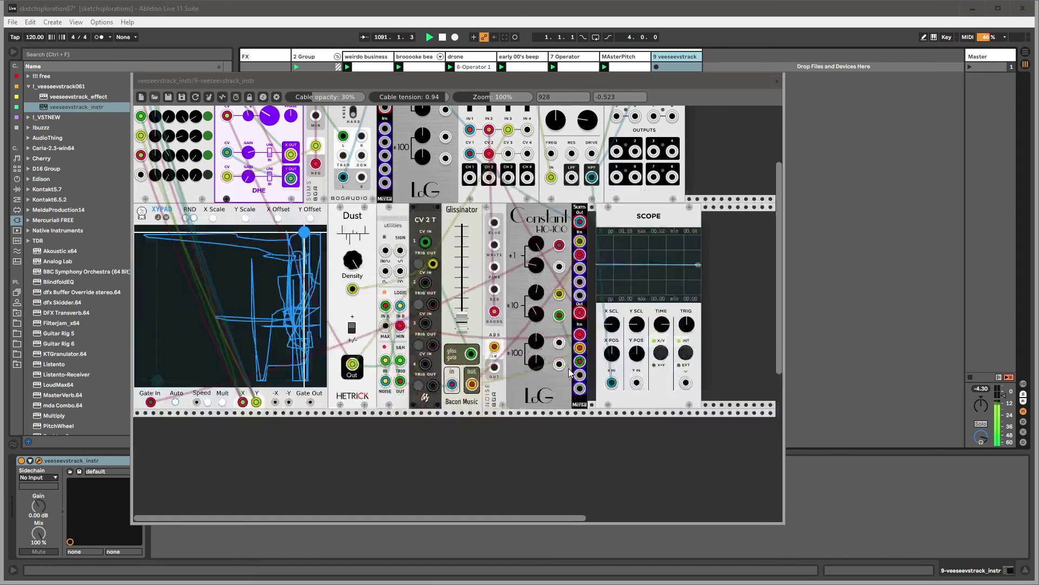
{"action": "scroll", "coordinate": [569, 372], "scroll_direction": "up", "scroll_amount": 5}
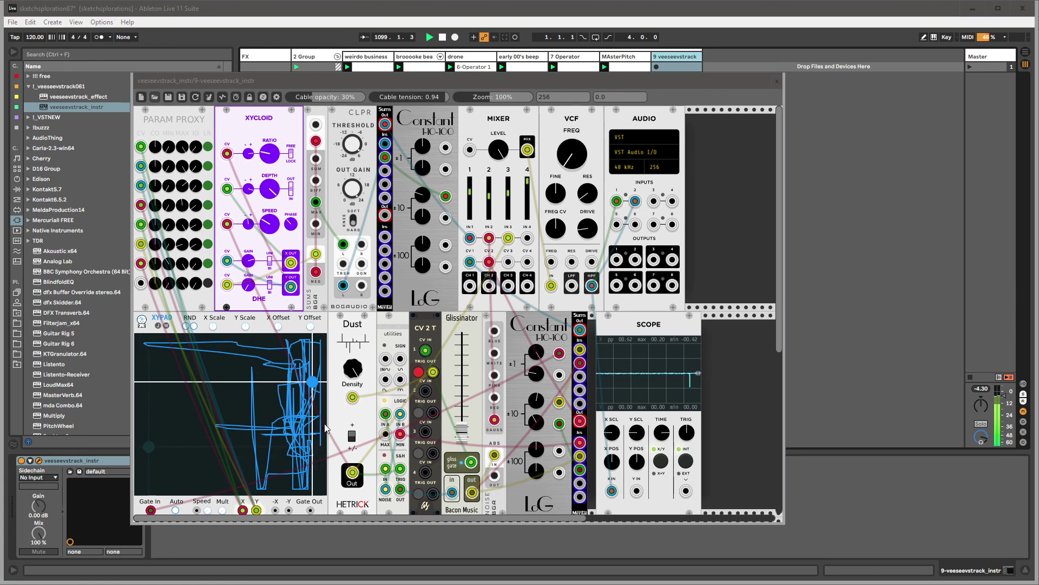
{"action": "right_click", "coordinate": [700, 254]}
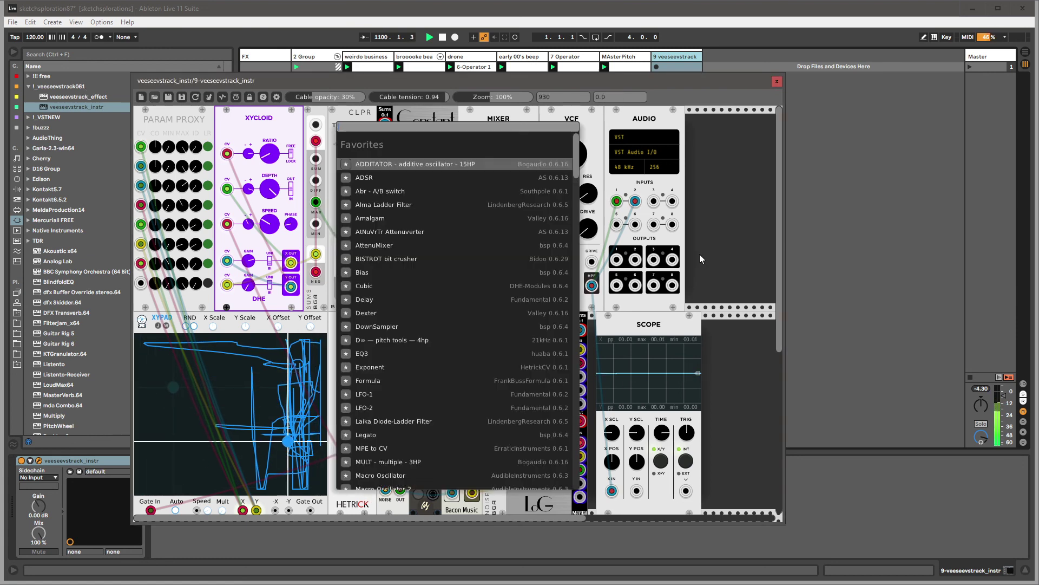
{"action": "left_click_drag", "start_coordinate": [577, 149], "coordinate": [577, 355]}
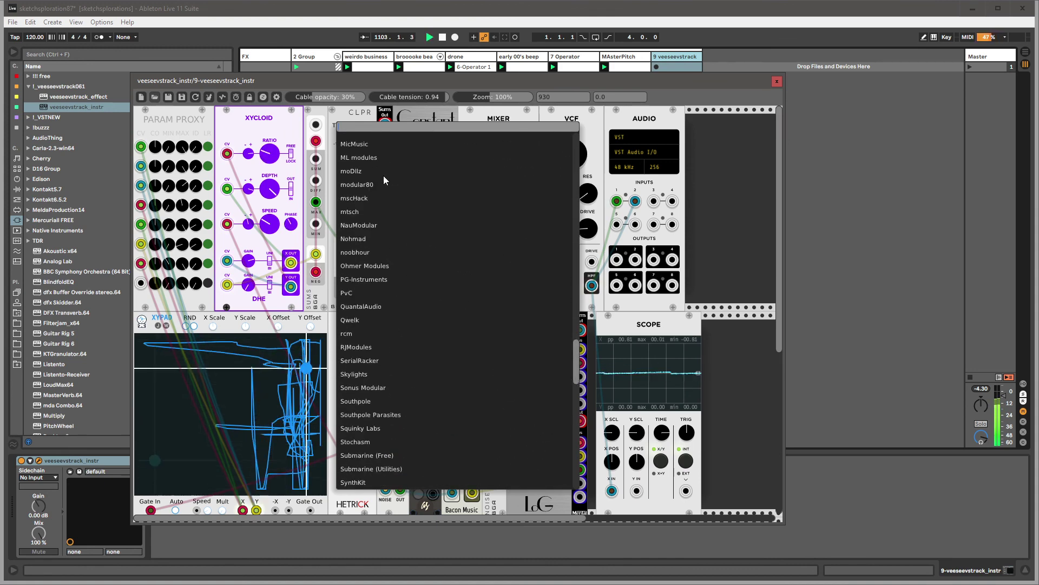
{"action": "left_click", "coordinate": [358, 184]}
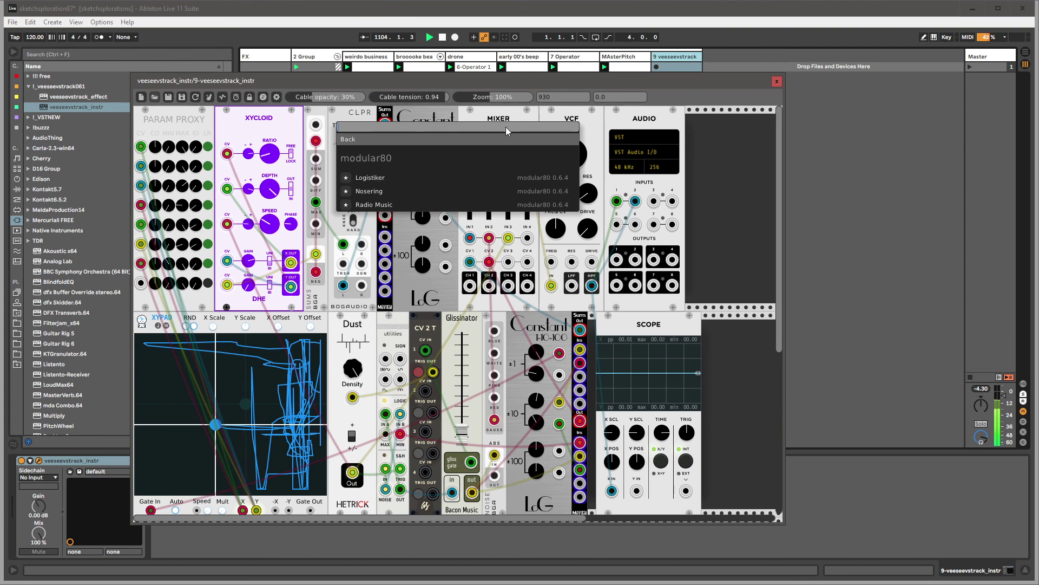
{"action": "left_click", "coordinate": [444, 141]}
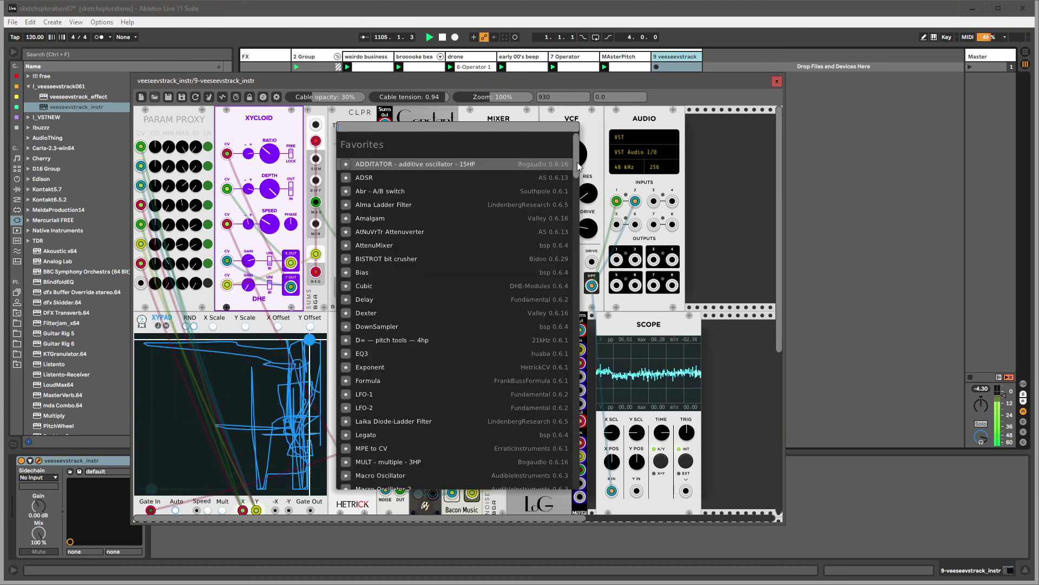
{"action": "mouse_move", "coordinate": [576, 162]}
{"action": "left_mouse_down"}
{"action": "mouse_move", "coordinate": [576, 369]}
{"action": "mouse_move", "coordinate": [577, 167]}
{"action": "left_mouse_up"}
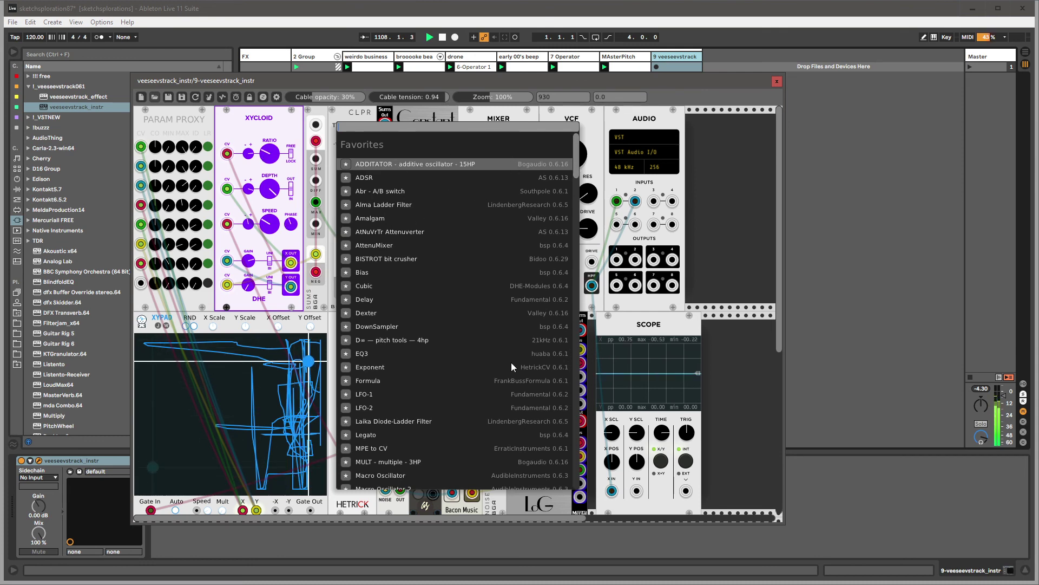
{"action": "left_click", "coordinate": [708, 201]}
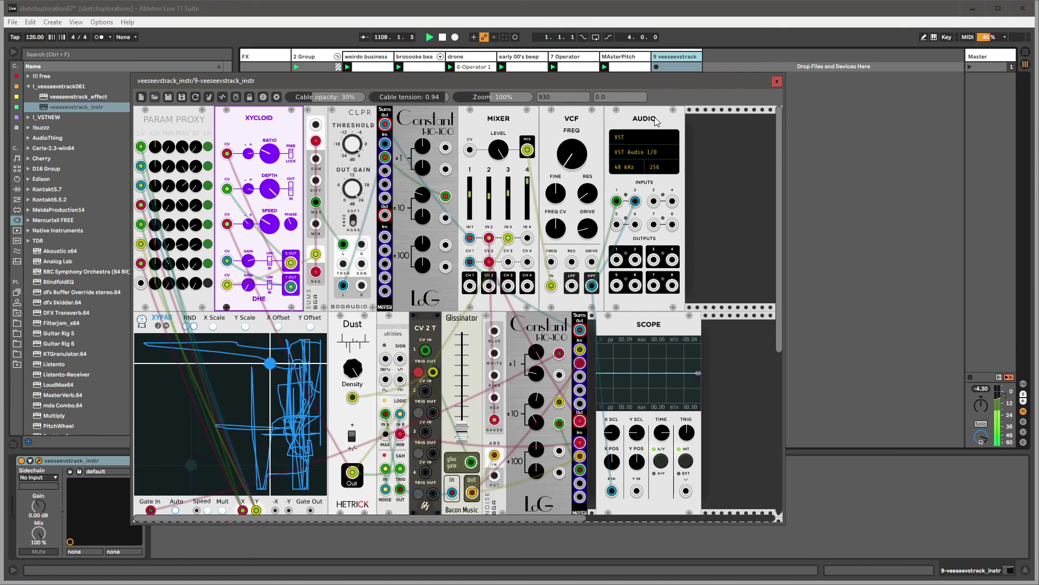
- Move the AUDIO module slightly away from the VCF and close the veeseevstrack_instr window
{"action": "left_click_drag", "start_coordinate": [657, 119], "coordinate": [673, 120]}
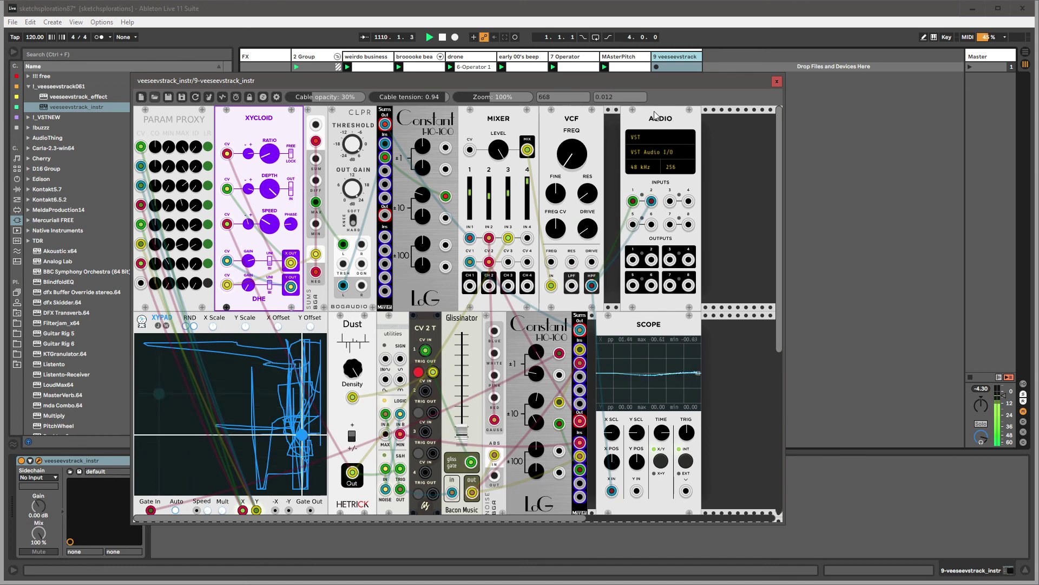
{"action": "left_click", "coordinate": [777, 82]}
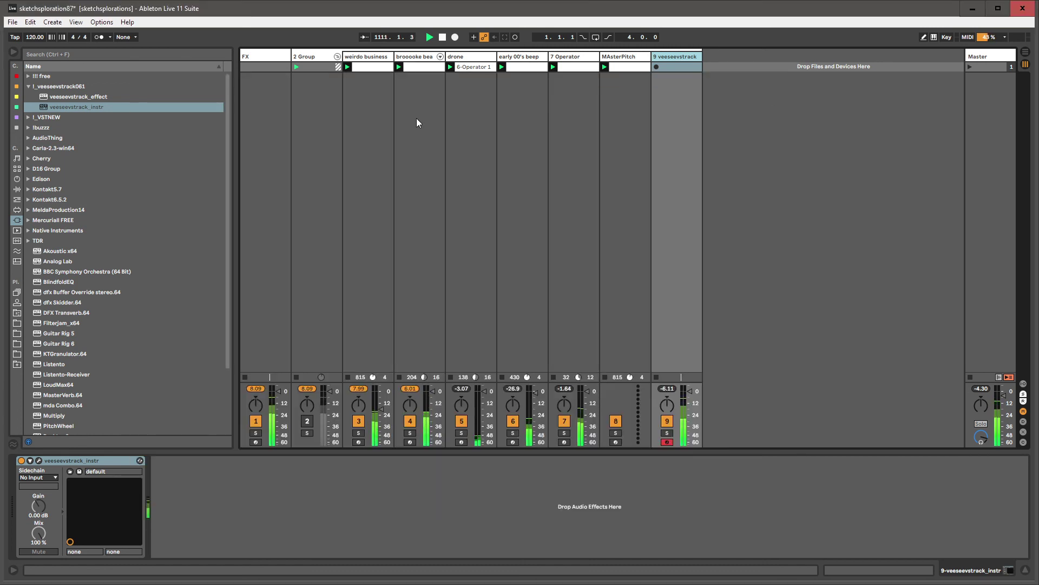
{"action": "left_click", "coordinate": [184, 492]}
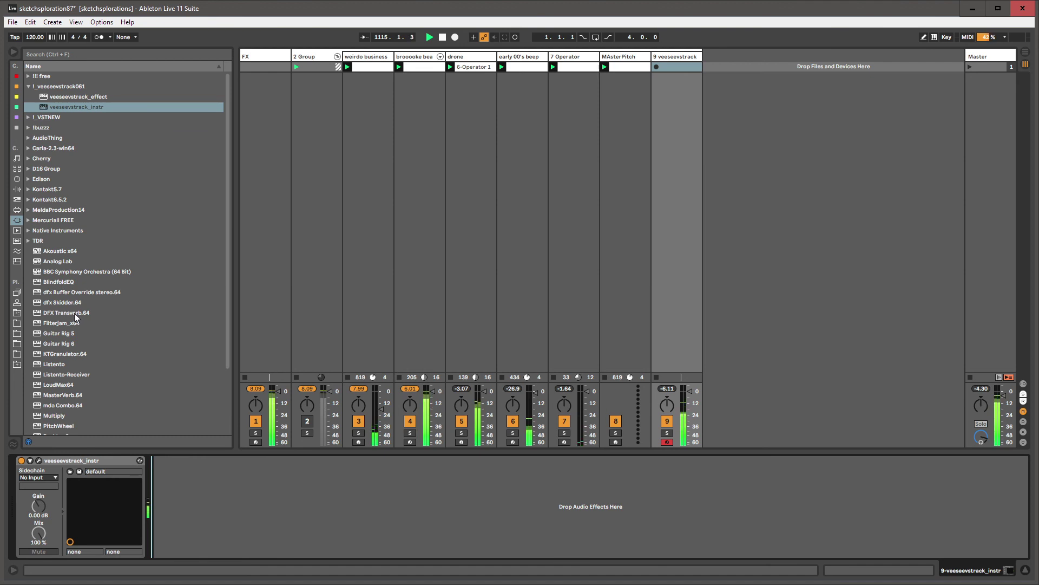
{"action": "left_click", "coordinate": [115, 459]}
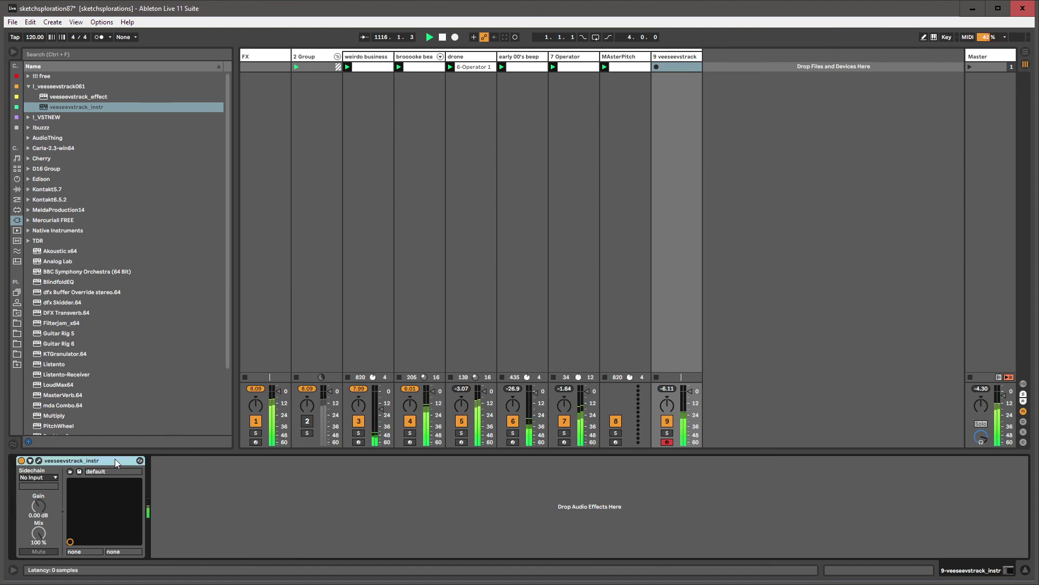
{"action": "left_click", "coordinate": [174, 472]}
{"action": "left_click", "coordinate": [669, 57]}
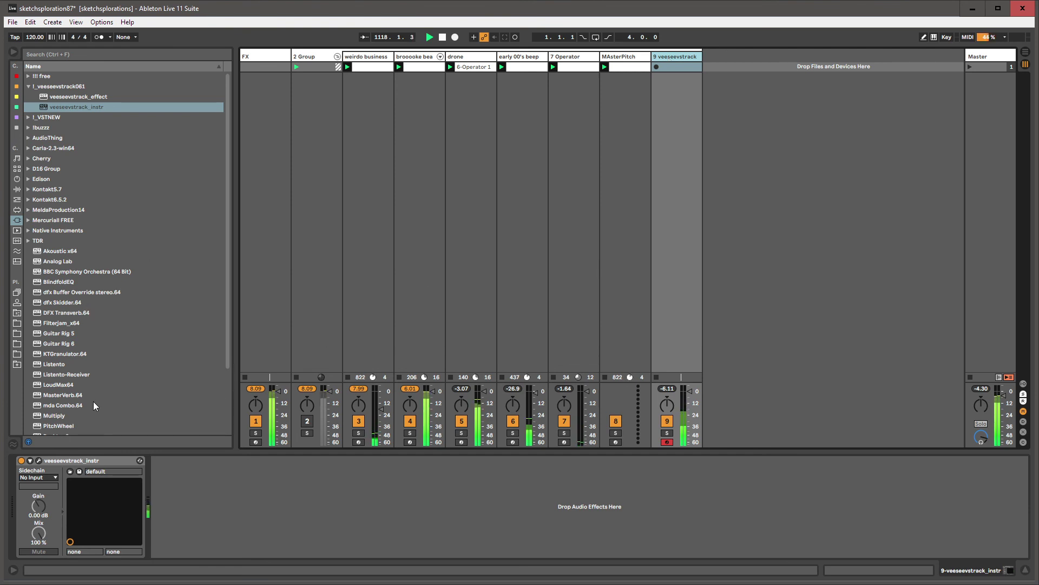
{"action": "left_click", "coordinate": [155, 486]}
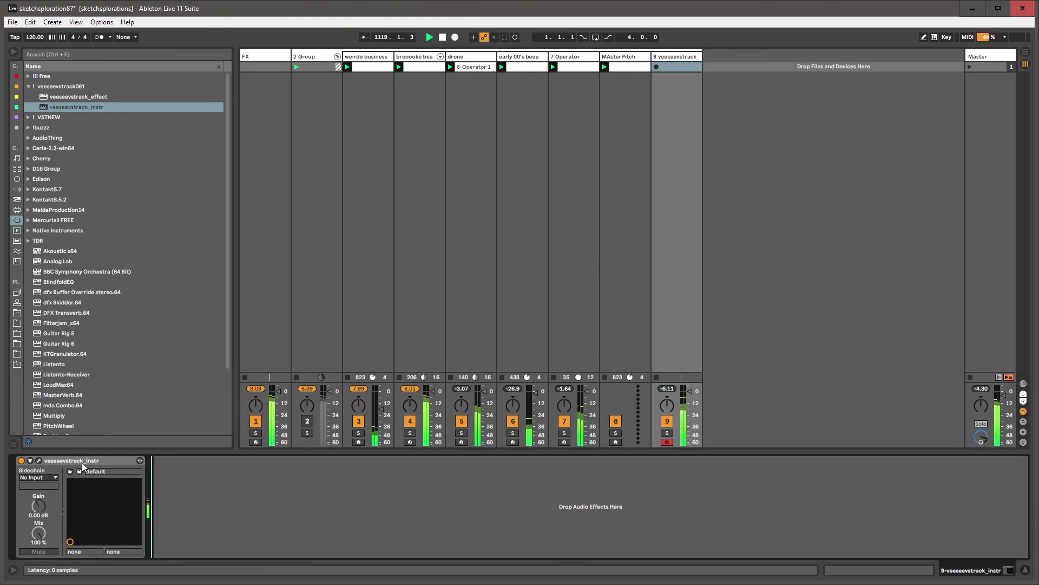
- Copy the sidechained Compressor from the end of the weirdo business track's chain onto the 9 veeseevstrack track
{"action": "left_click", "coordinate": [518, 58]}
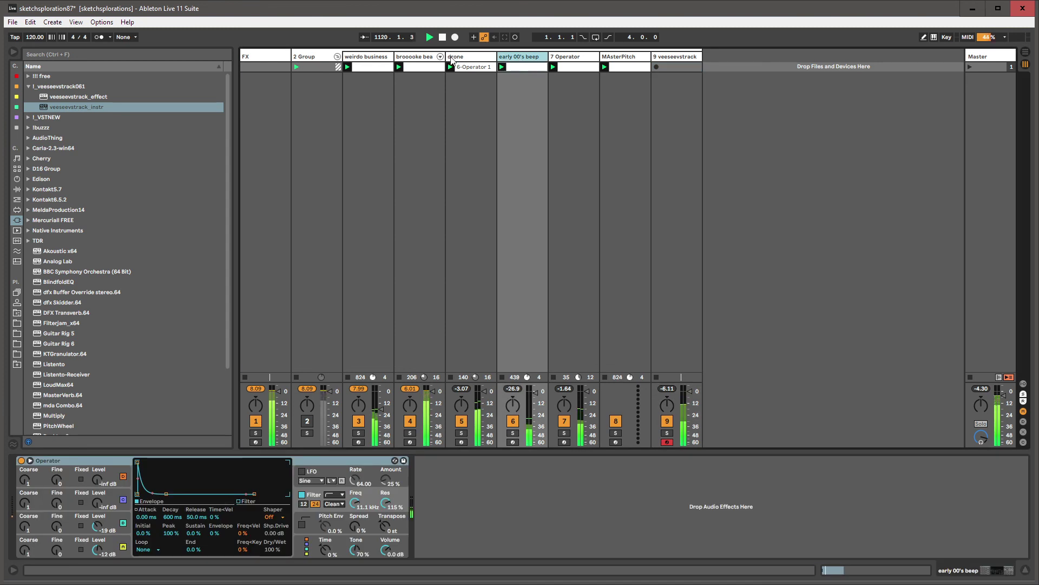
{"action": "left_click", "coordinate": [464, 58]}
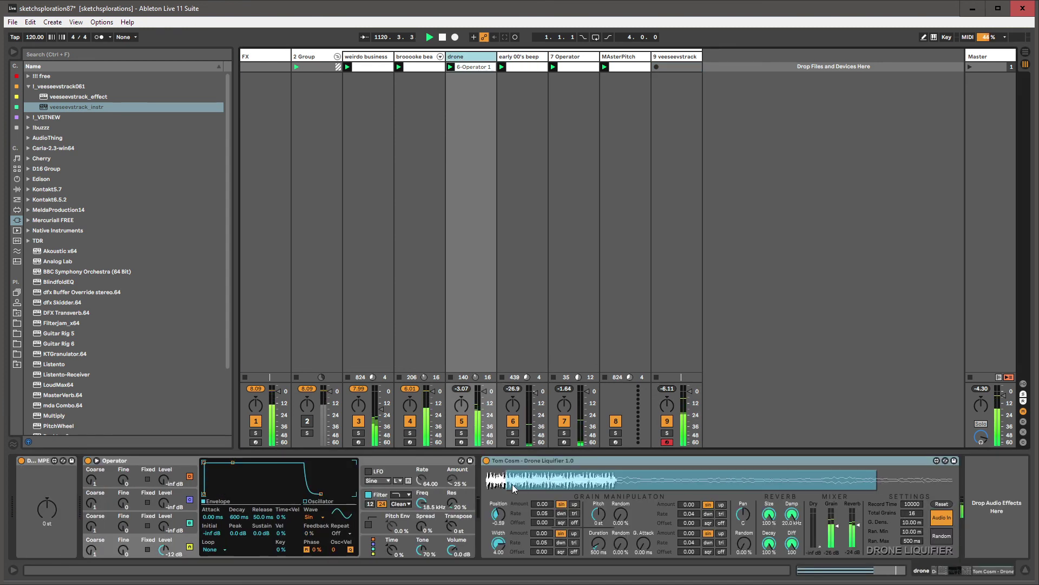
{"action": "left_click", "coordinate": [518, 58]}
{"action": "left_click", "coordinate": [426, 58]}
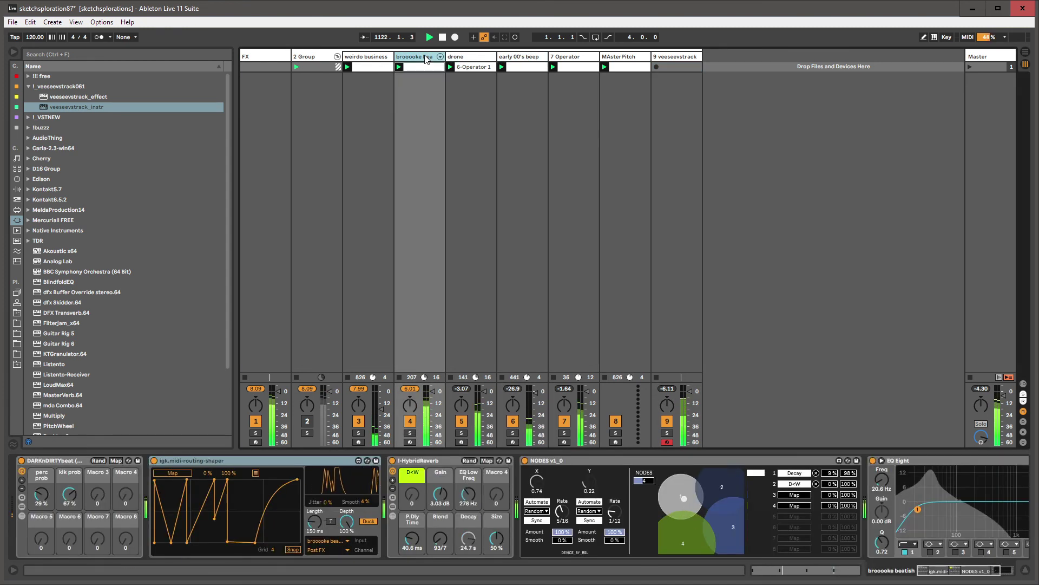
{"action": "left_click", "coordinate": [675, 57]}
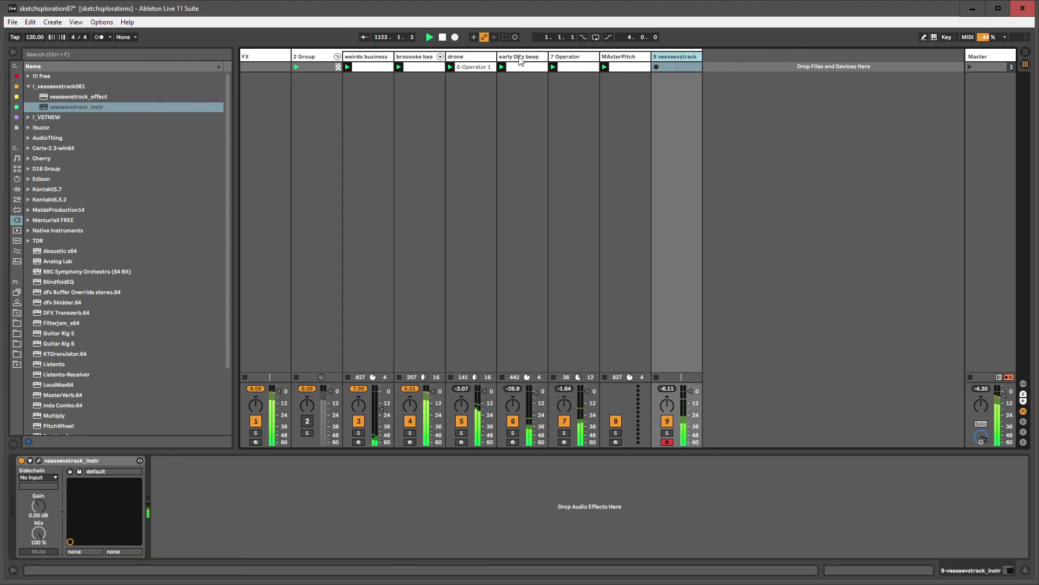
{"action": "left_click", "coordinate": [385, 57]}
{"action": "left_click", "coordinate": [417, 58]}
{"action": "left_click", "coordinate": [517, 58]}
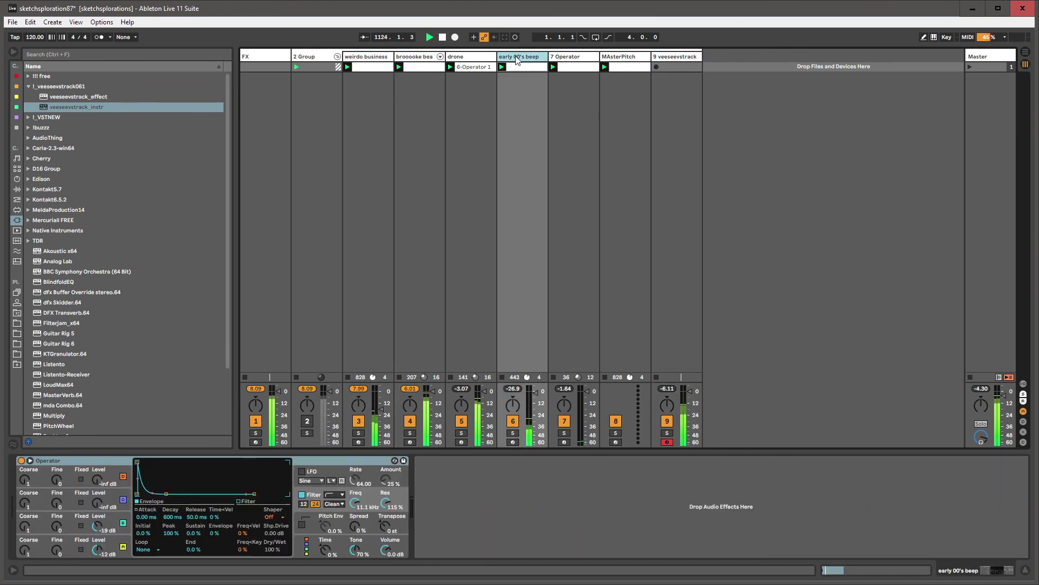
{"action": "left_click", "coordinate": [471, 59]}
{"action": "left_click", "coordinate": [371, 59]}
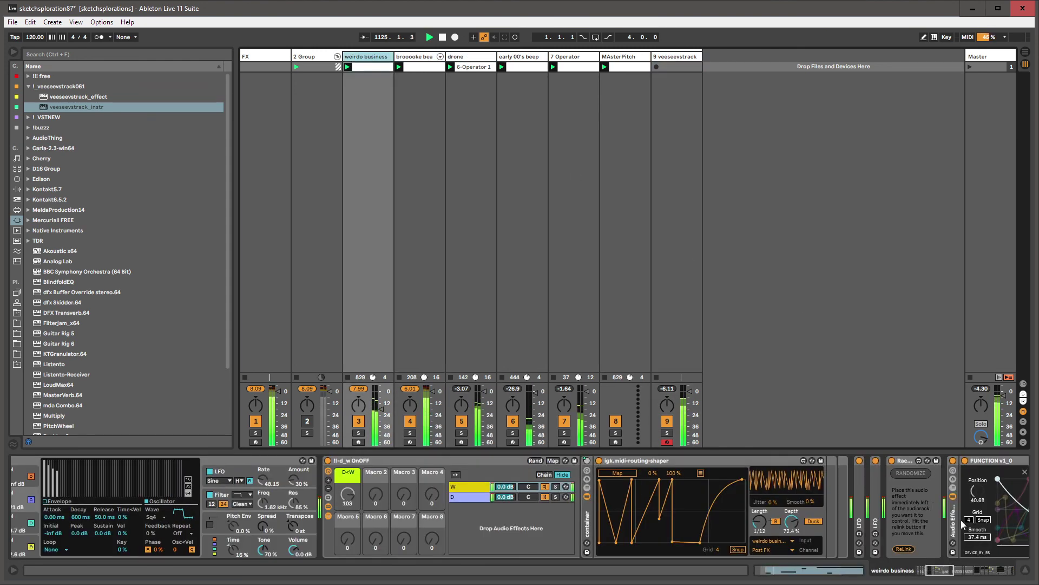
{"action": "left_click_drag", "start_coordinate": [942, 569], "coordinate": [1002, 569]}
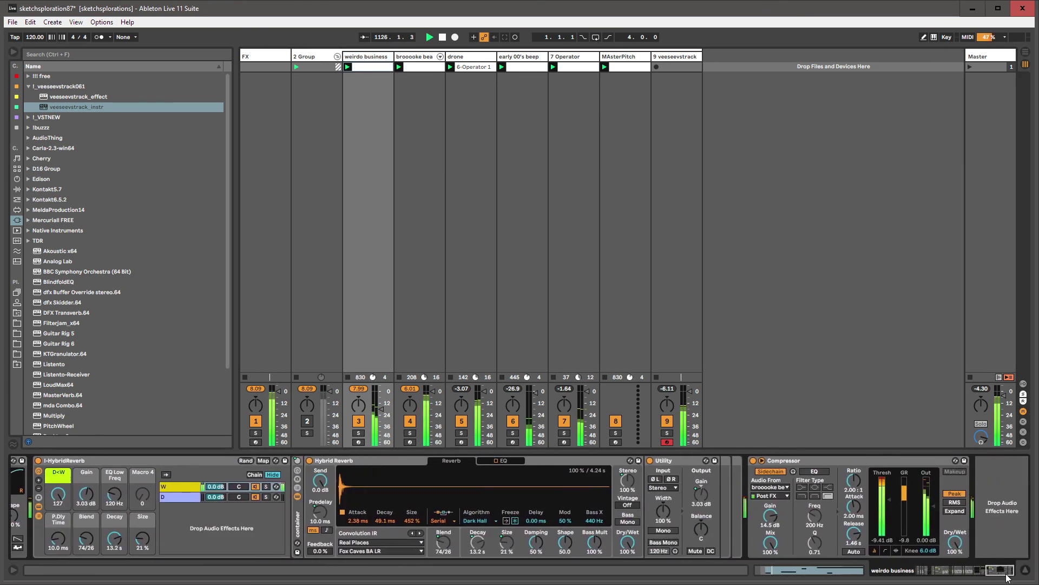
{"action": "left_click", "coordinate": [668, 58]}
{"action": "key", "text": "ctrl+v"}
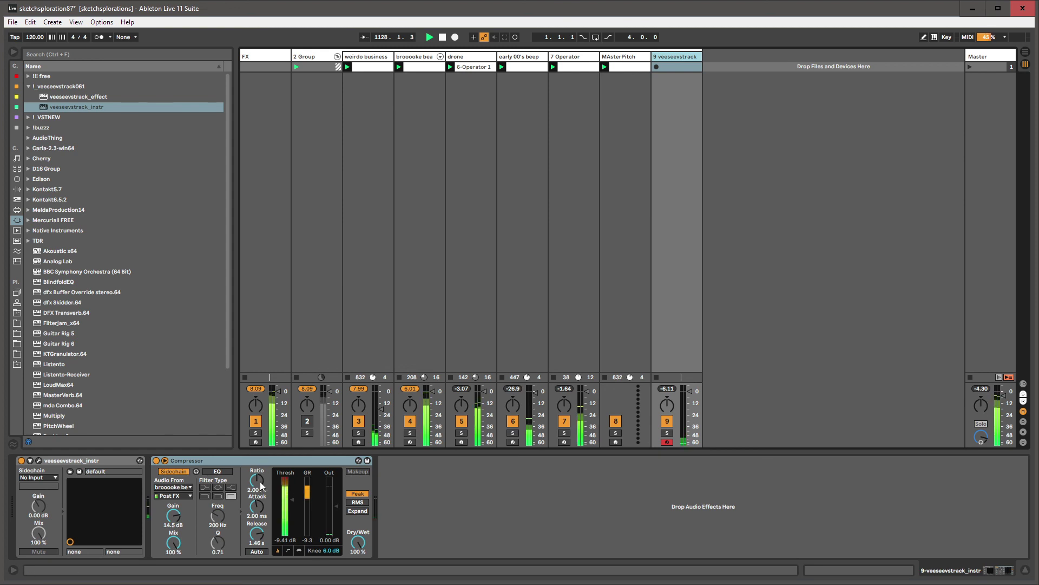
- Set the copied Compressor's ratio to 2.63:1, attack to 0.02 ms, release to 280 ms and threshold to -8.31 dB
{"action": "left_click_drag", "start_coordinate": [259, 481], "coordinate": [259, 471]}
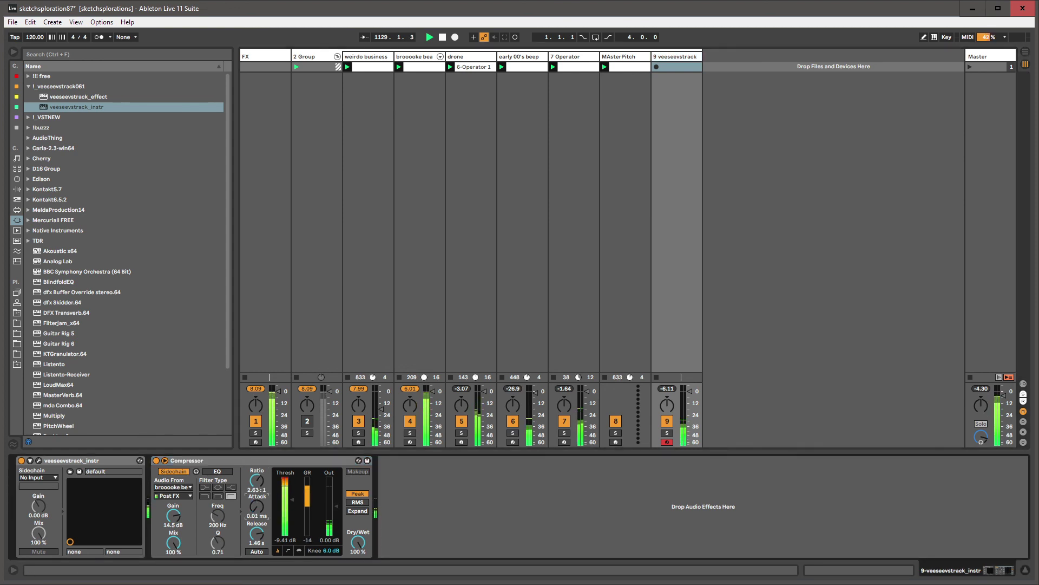
{"action": "left_click_drag", "start_coordinate": [256, 533], "coordinate": [256, 542]}
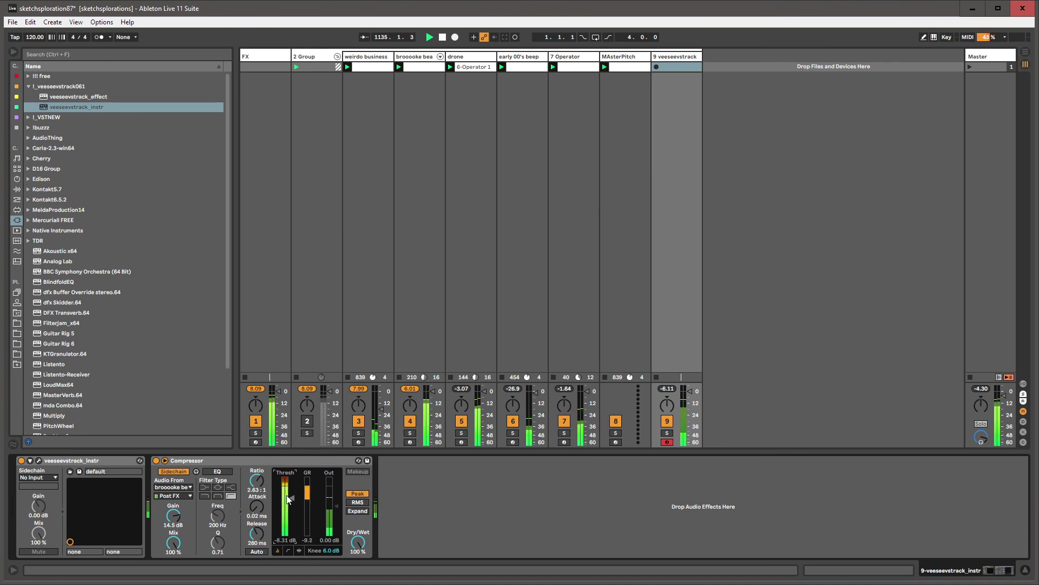
- Reopen the veeseevstrack_instr window, place SCOPE directly beside the Sums module and move AUDIO slightly closer to the VCF
{"action": "left_click_drag", "start_coordinate": [228, 250], "coordinate": [226, 383]}
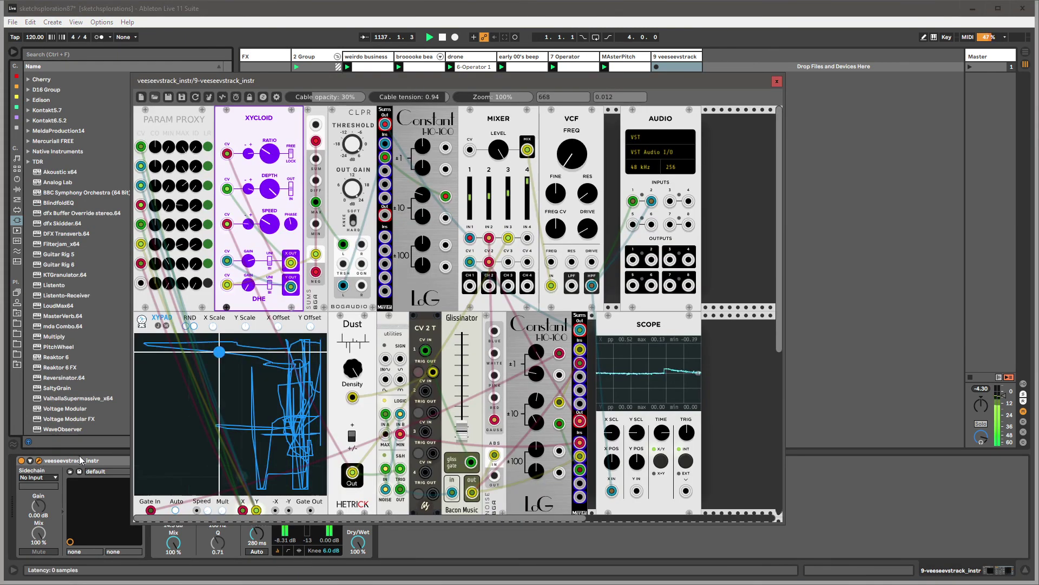
{"action": "left_click", "coordinate": [38, 460]}
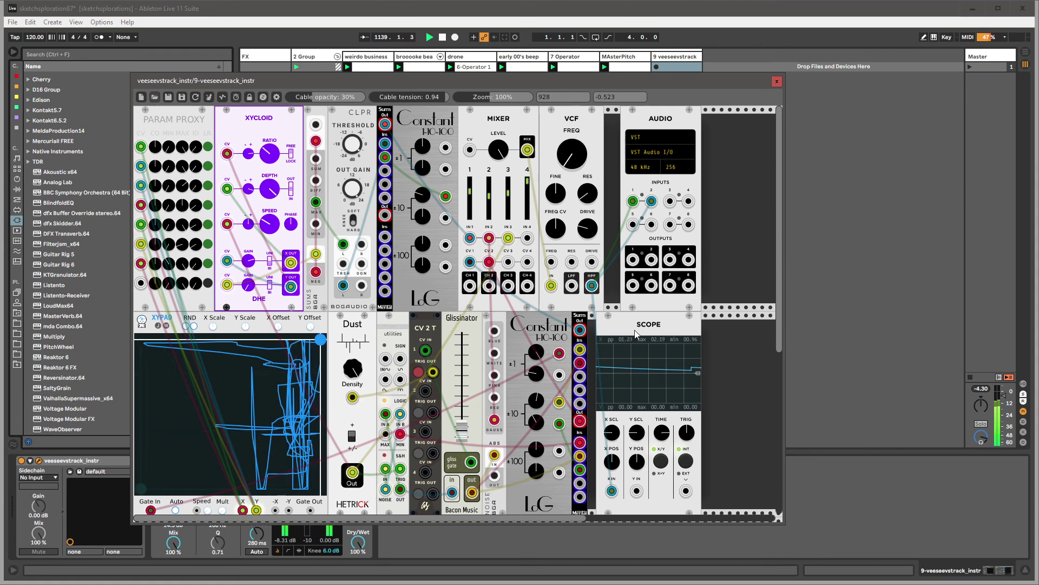
{"action": "left_click_drag", "start_coordinate": [636, 332], "coordinate": [627, 332]}
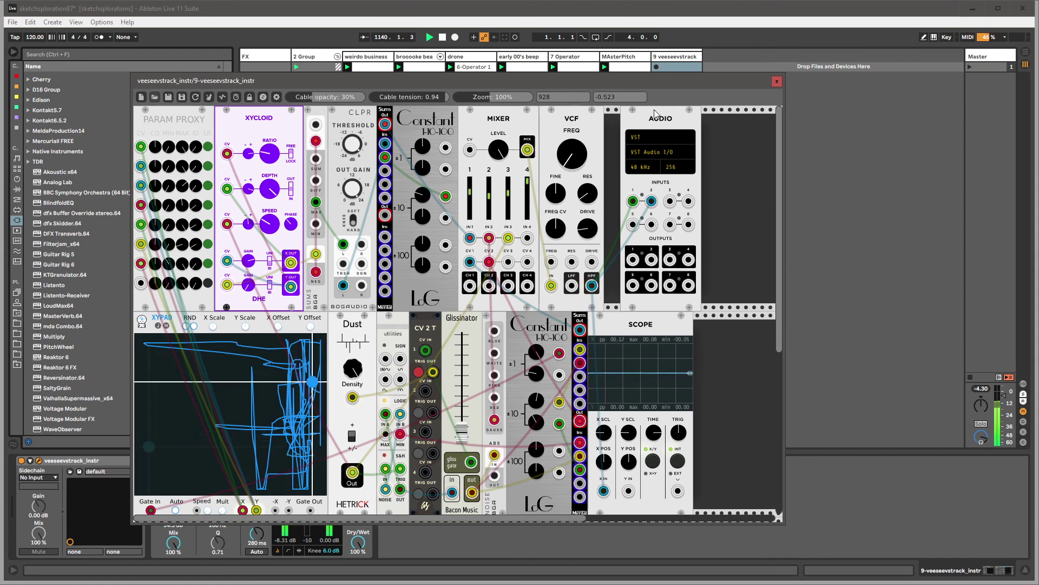
{"action": "left_click_drag", "start_coordinate": [659, 115], "coordinate": [649, 115]}
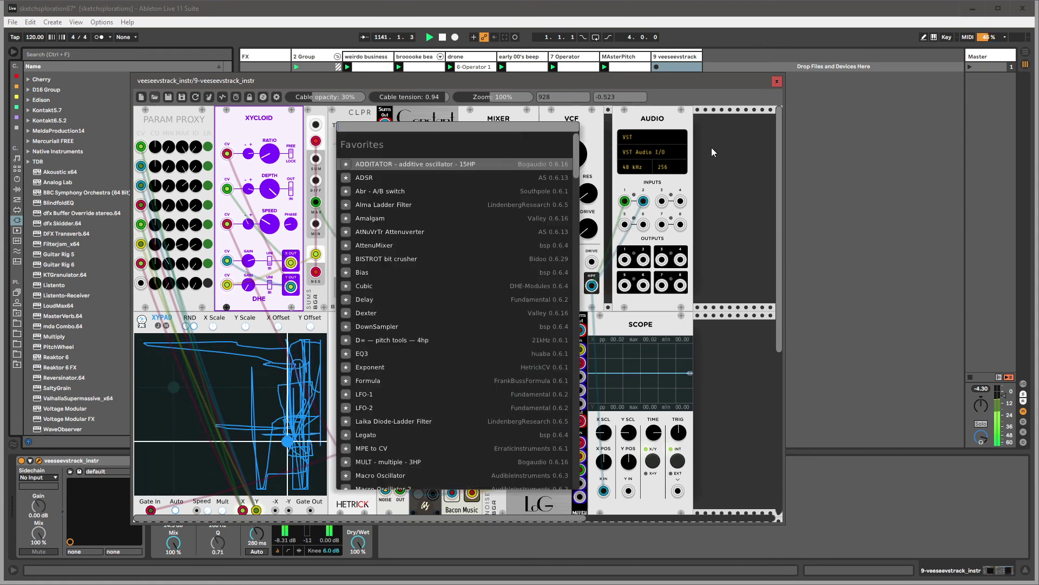
- Look through the tags in the rack's module list and view the modules tagged Chorus
{"action": "right_click", "coordinate": [712, 147]}
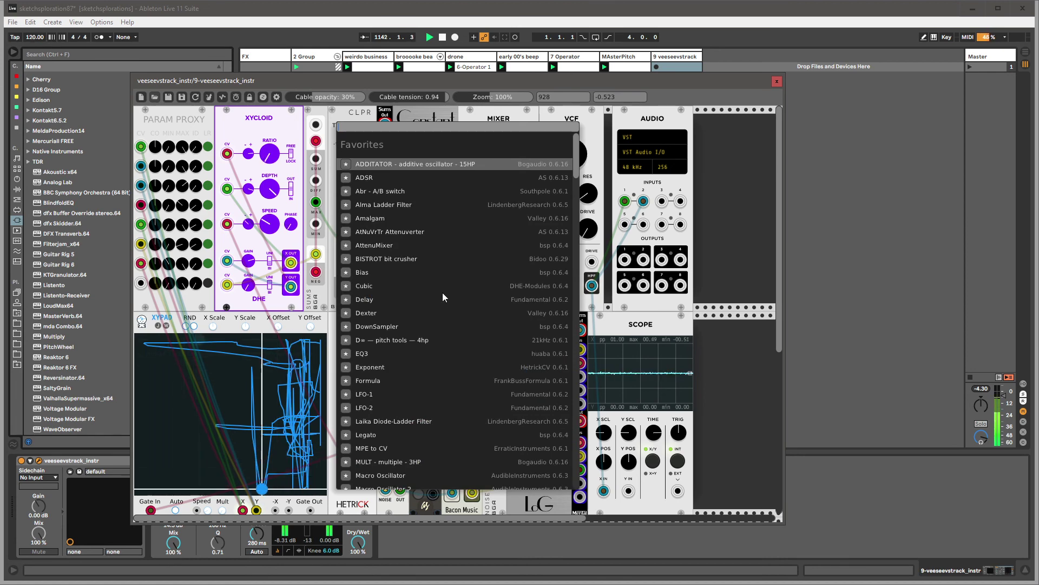
{"action": "left_click_drag", "start_coordinate": [577, 171], "coordinate": [577, 460]}
{"action": "scroll", "coordinate": [522, 177], "scroll_direction": "down", "scroll_amount": 2}
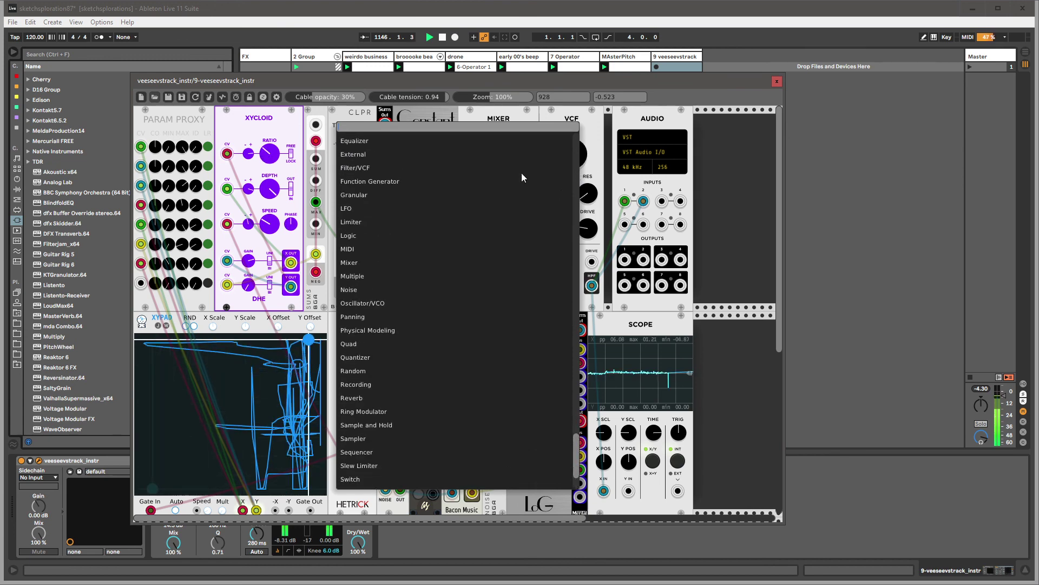
{"action": "scroll", "coordinate": [382, 412], "scroll_direction": "up", "scroll_amount": 1}
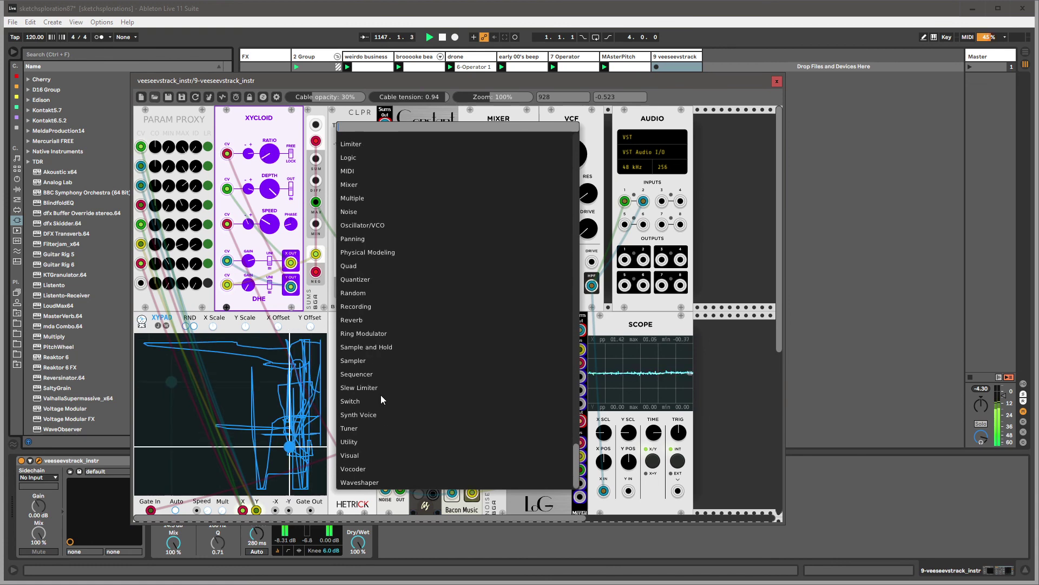
{"action": "scroll", "coordinate": [395, 272], "scroll_direction": "up", "scroll_amount": 10}
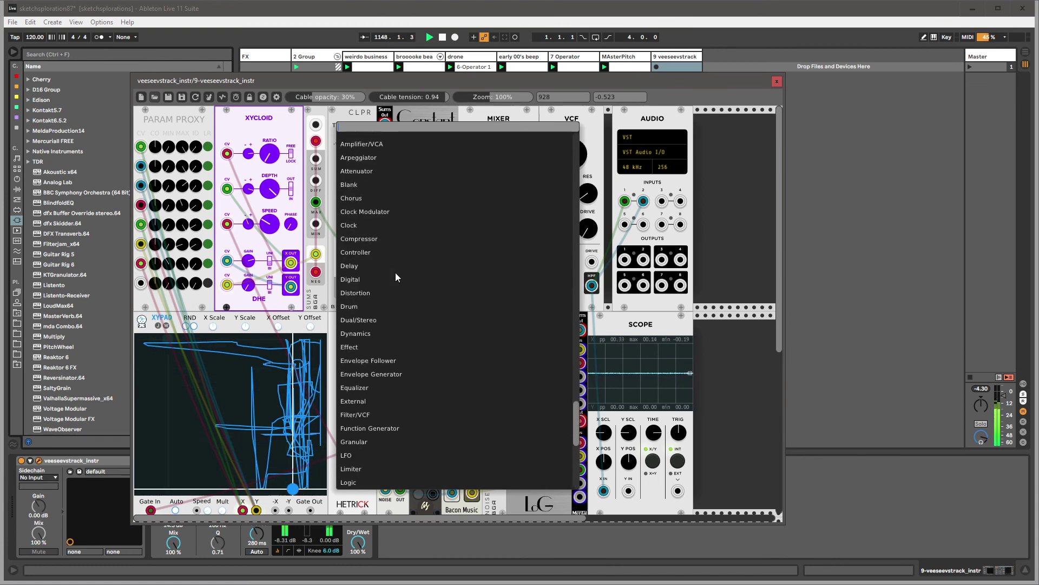
{"action": "scroll", "coordinate": [362, 307], "scroll_direction": "down", "scroll_amount": 2}
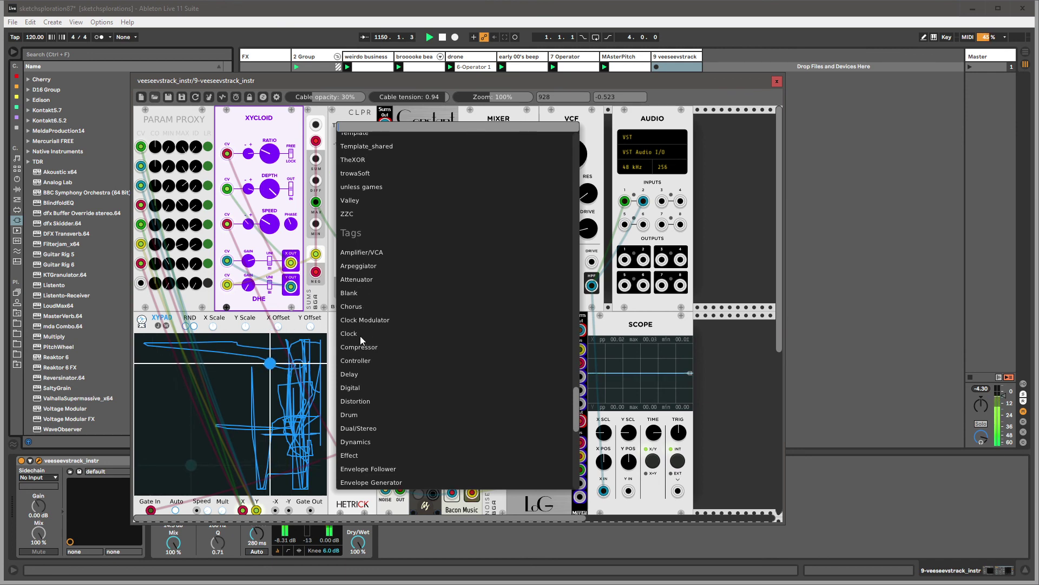
{"action": "left_click", "coordinate": [350, 306]}
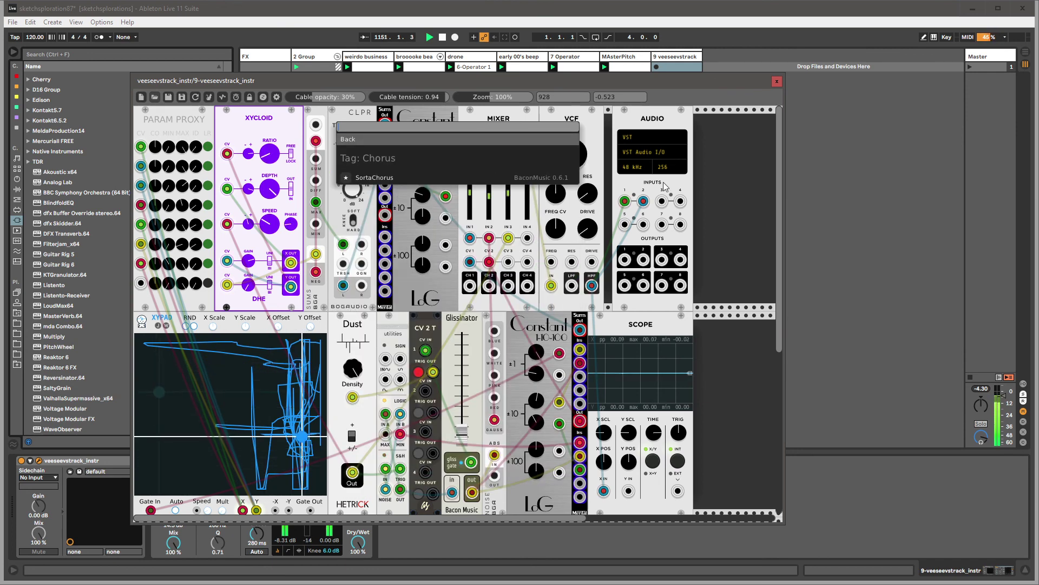
{"action": "left_click", "coordinate": [694, 183]}
- Search the rack's module list for "mb" and clear the search
{"action": "right_click", "coordinate": [703, 185]}
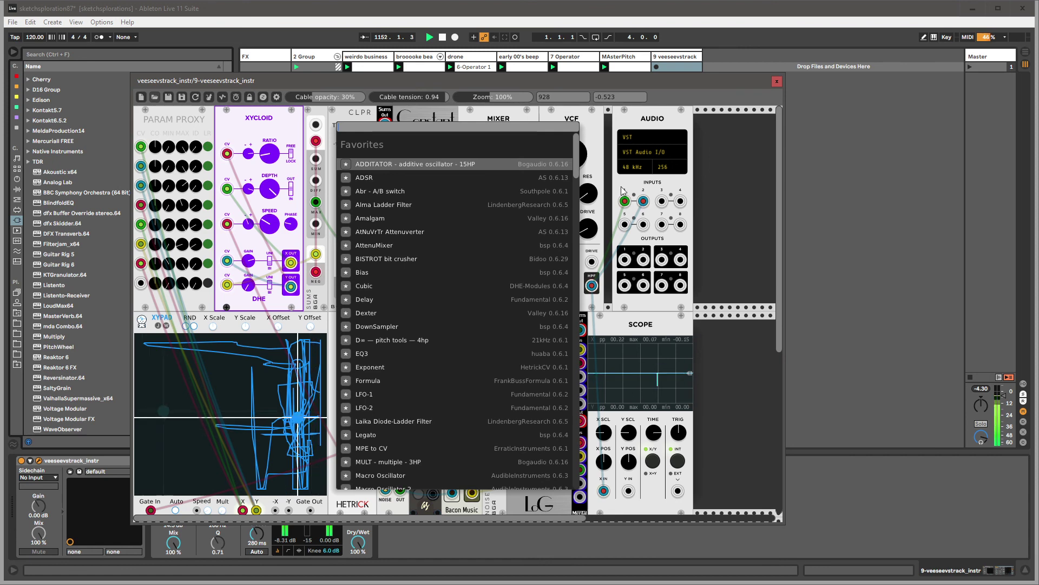
{"action": "type", "text": "mb"}
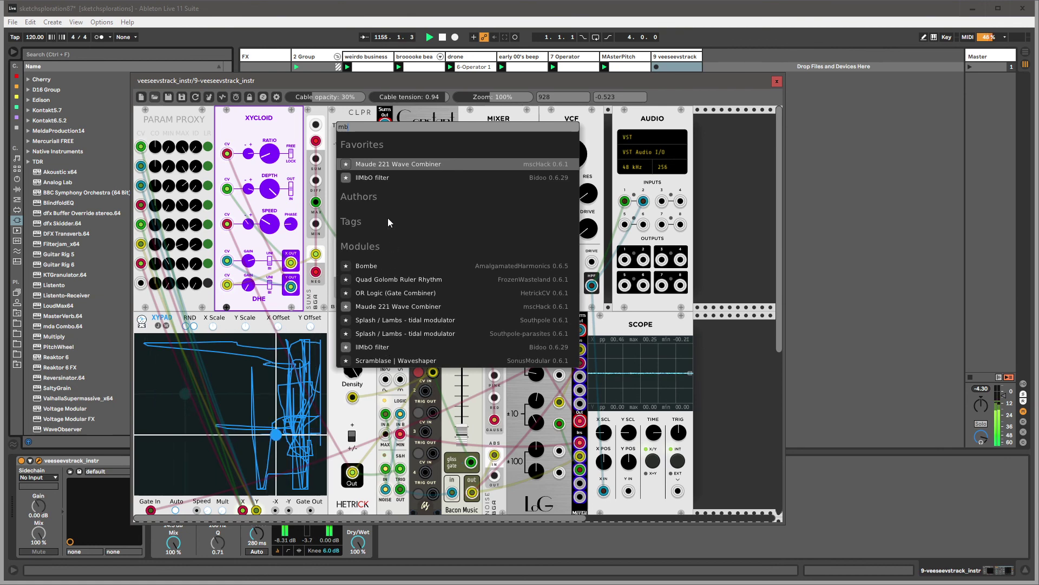
{"action": "key", "text": "BackSpace"}
{"action": "key", "text": "BackSpace"}
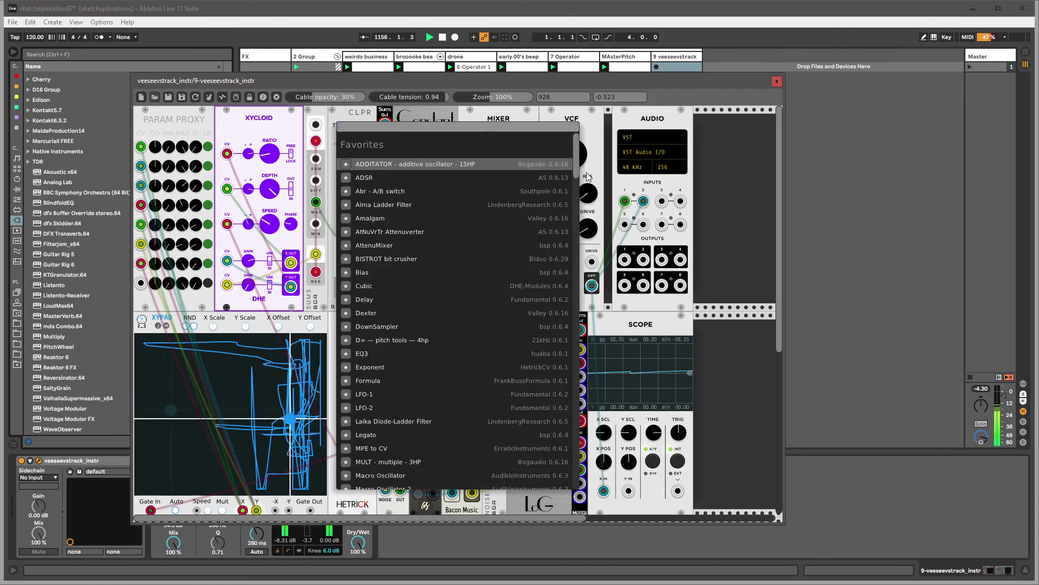
- Look through the favorite modules and the author list for a suitable module
{"action": "left_click_drag", "start_coordinate": [581, 167], "coordinate": [576, 246]}
{"action": "scroll", "coordinate": [462, 271], "scroll_direction": "up", "scroll_amount": 3}
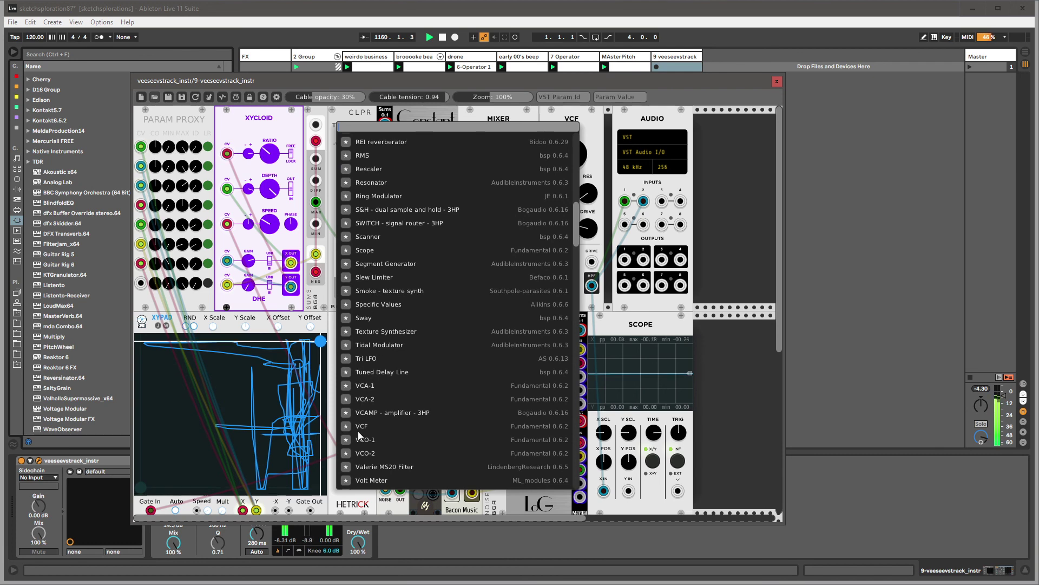
{"action": "scroll", "coordinate": [395, 365], "scroll_direction": "up", "scroll_amount": 1}
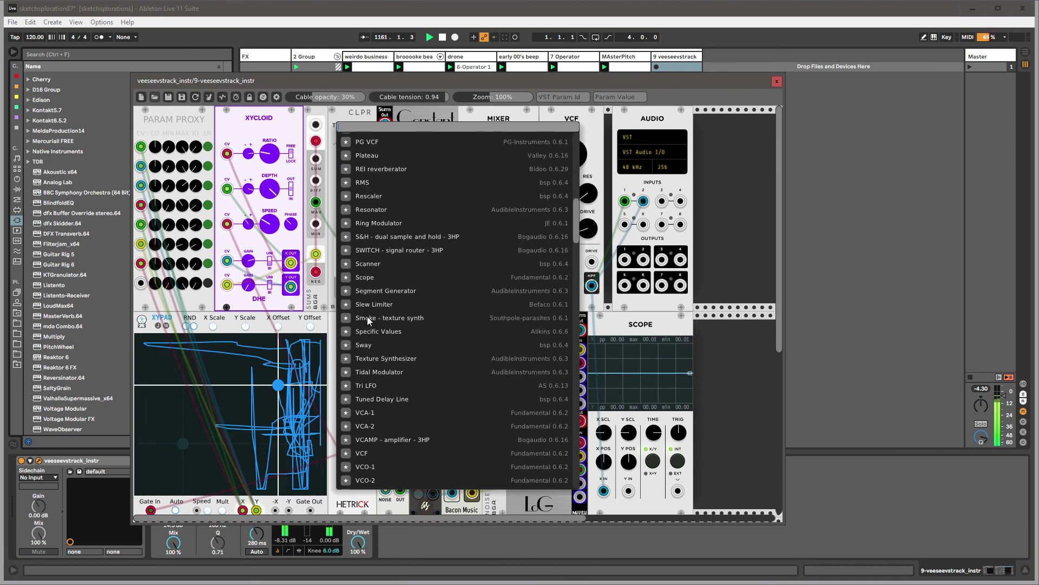
{"action": "scroll", "coordinate": [387, 404], "scroll_direction": "down", "scroll_amount": 3}
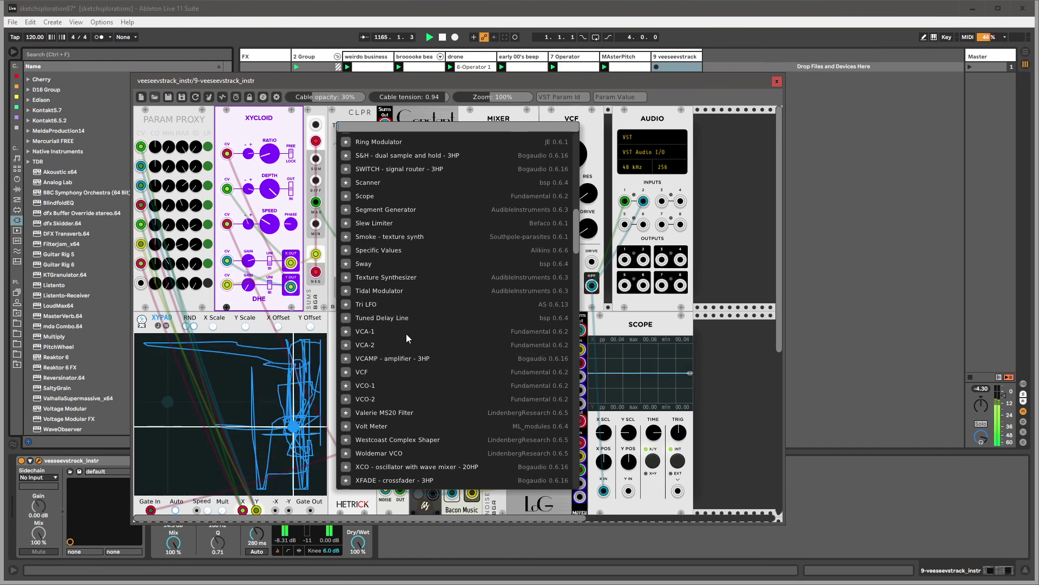
{"action": "scroll", "coordinate": [406, 333], "scroll_direction": "up", "scroll_amount": 2}
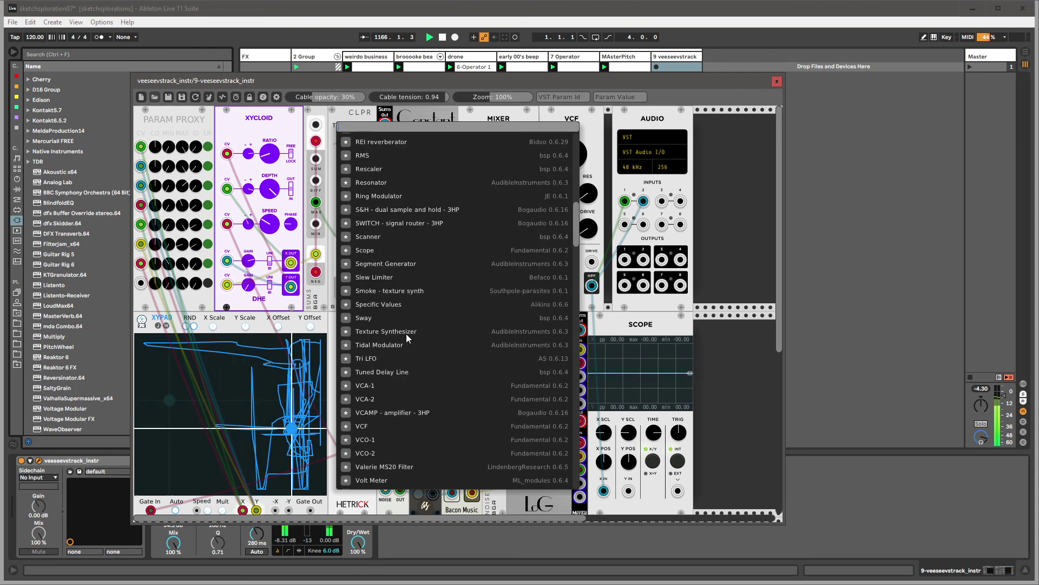
{"action": "scroll", "coordinate": [406, 333], "scroll_direction": "down", "scroll_amount": 3}
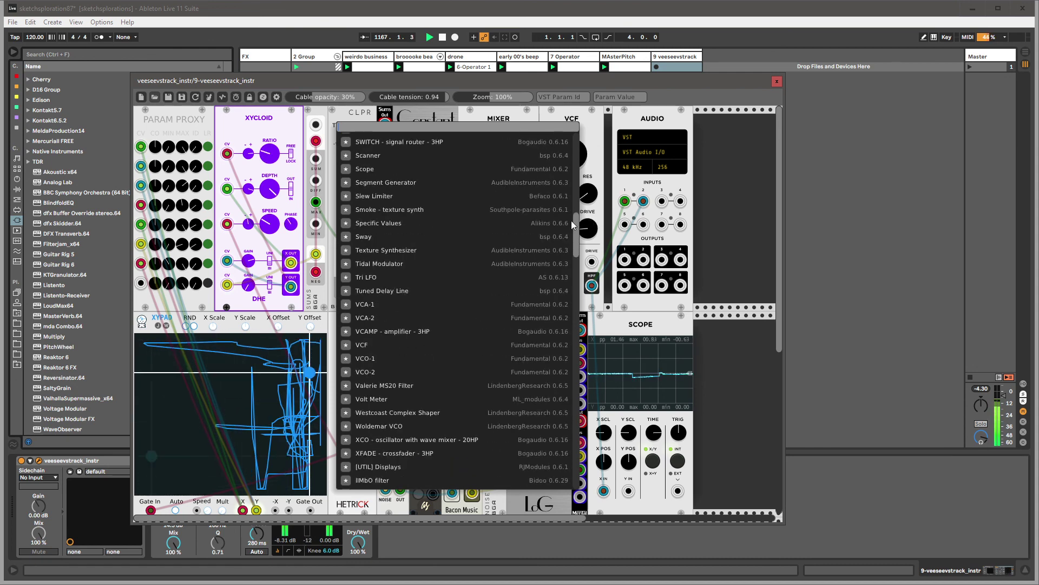
{"action": "scroll", "coordinate": [573, 223], "scroll_direction": "down", "scroll_amount": 15}
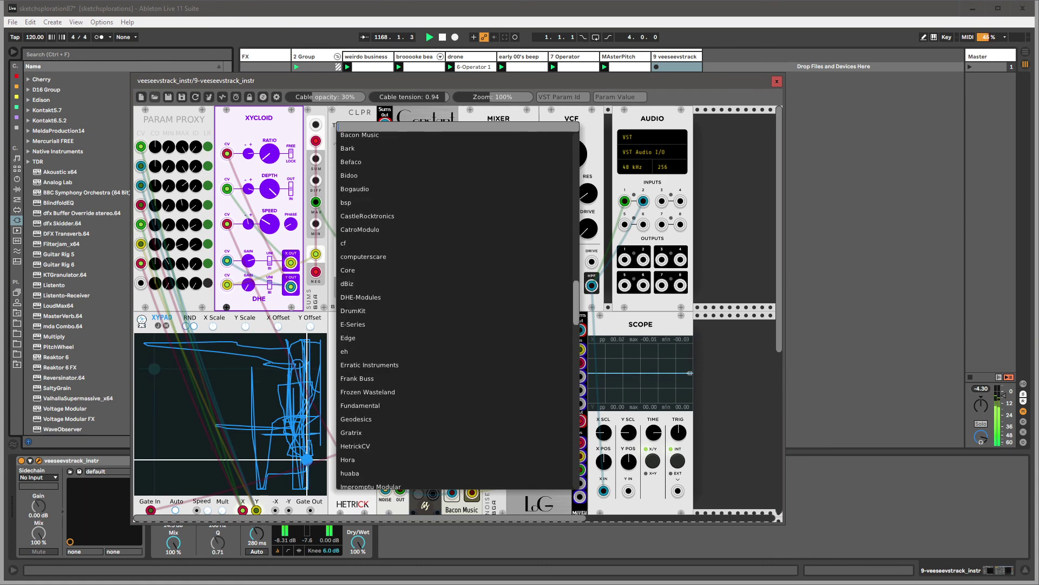
{"action": "scroll", "coordinate": [458, 308], "scroll_direction": "down", "scroll_amount": 15}
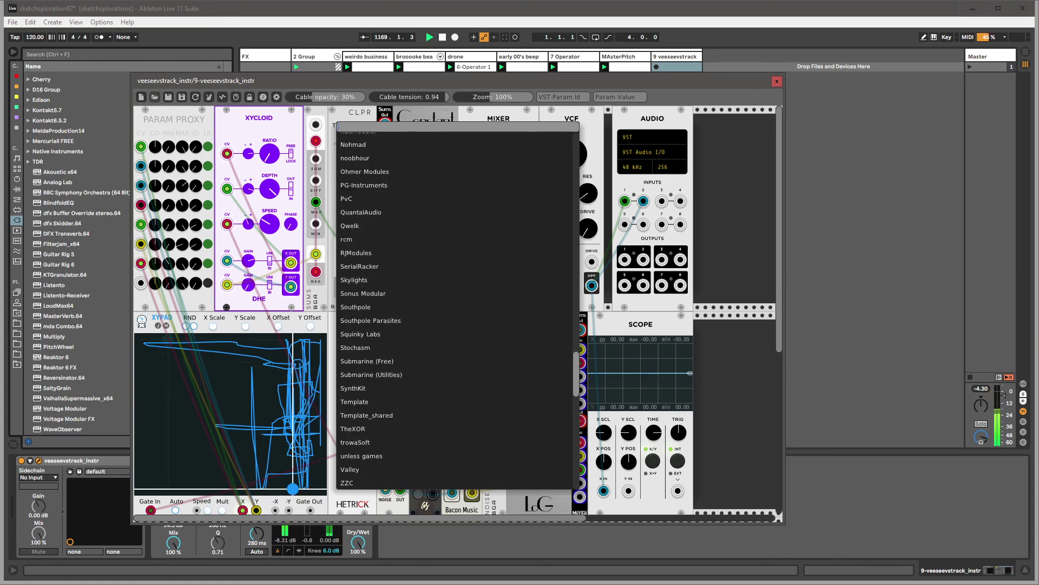
{"action": "scroll", "coordinate": [377, 197], "scroll_direction": "down", "scroll_amount": 1}
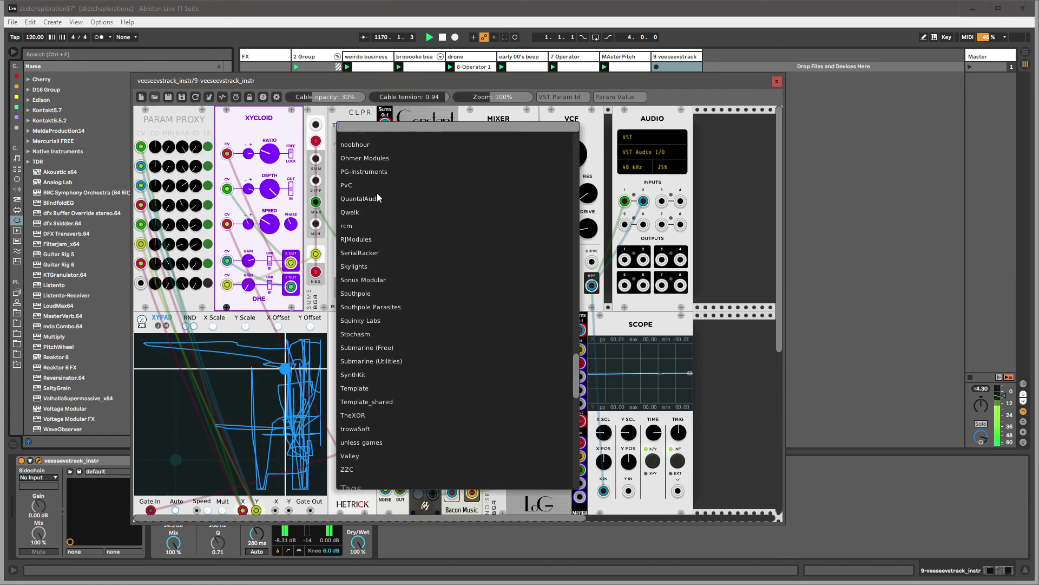
- Examine the modules offered by the author Submarine (Free) and close the list
{"action": "left_click", "coordinate": [366, 349]}
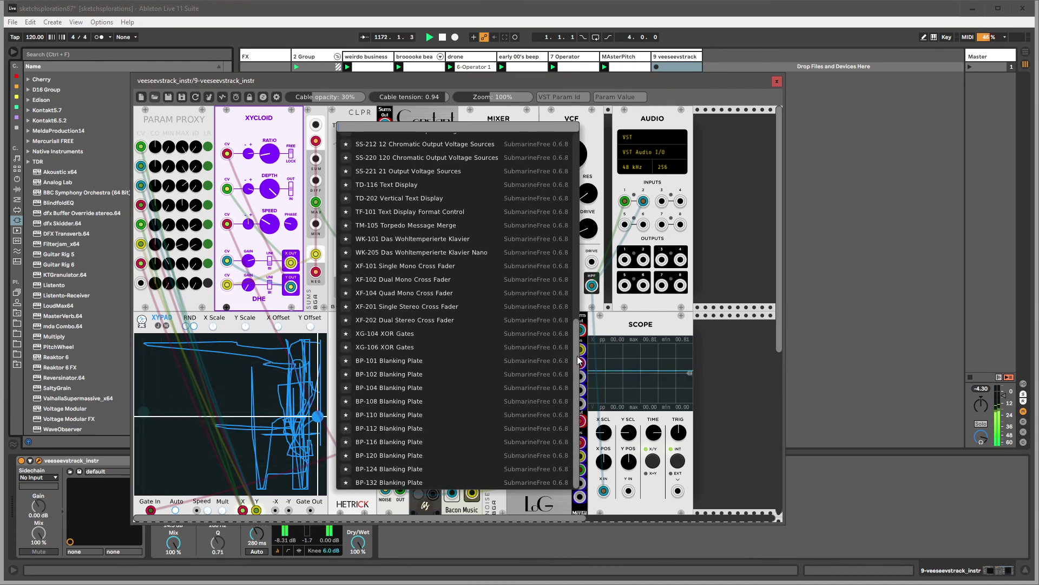
{"action": "left_click_drag", "start_coordinate": [575, 320], "coordinate": [575, 138]}
{"action": "scroll", "coordinate": [567, 372], "scroll_direction": "down", "scroll_amount": 1}
{"action": "scroll", "coordinate": [567, 371], "scroll_direction": "up", "scroll_amount": 1}
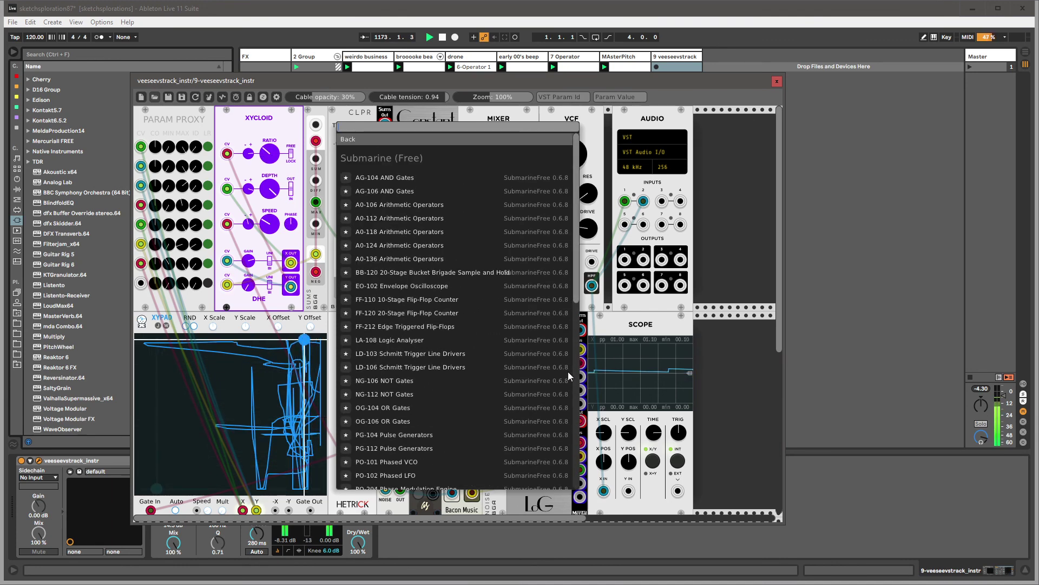
{"action": "scroll", "coordinate": [420, 374], "scroll_direction": "down", "scroll_amount": 4}
{"action": "scroll", "coordinate": [420, 375], "scroll_direction": "down", "scroll_amount": 7}
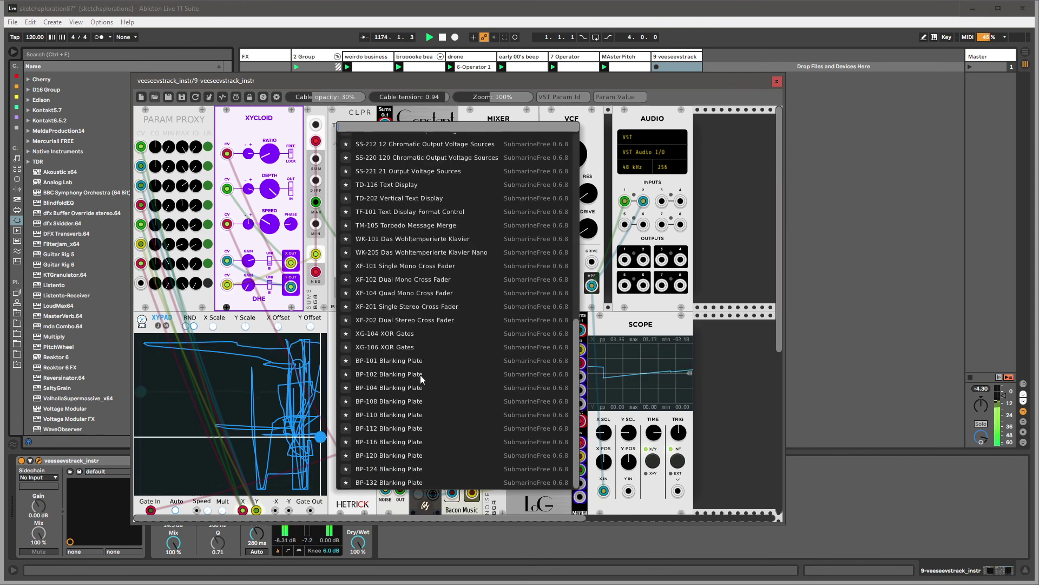
{"action": "left_click", "coordinate": [719, 193]}
- Add the Module Browser module from Submarine (Utilities) to the rack, directly beside AUDIO
{"action": "right_click", "coordinate": [720, 193]}
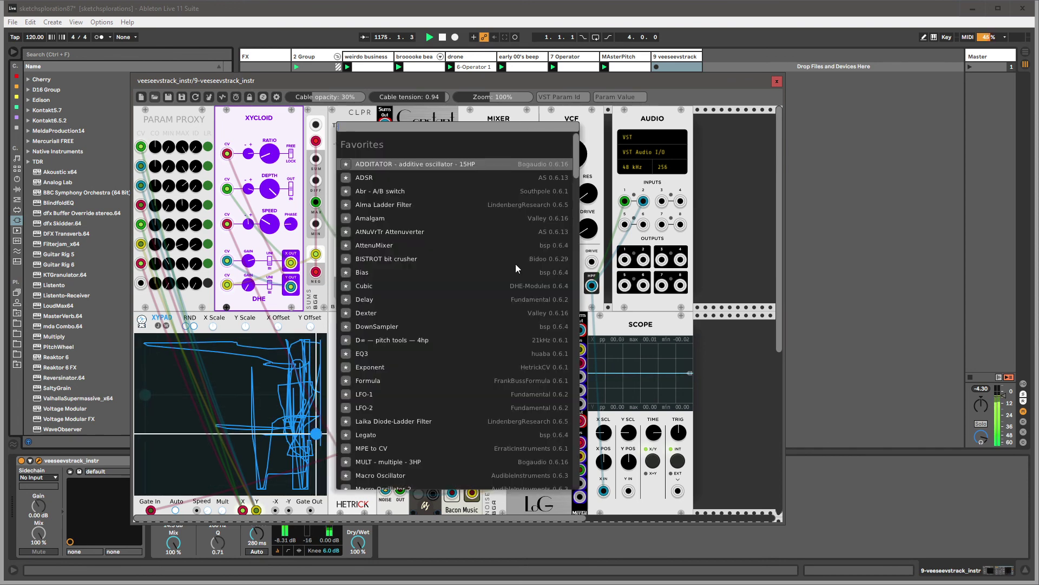
{"action": "left_click_drag", "start_coordinate": [578, 146], "coordinate": [577, 335]}
{"action": "scroll", "coordinate": [383, 339], "scroll_direction": "down", "scroll_amount": 8}
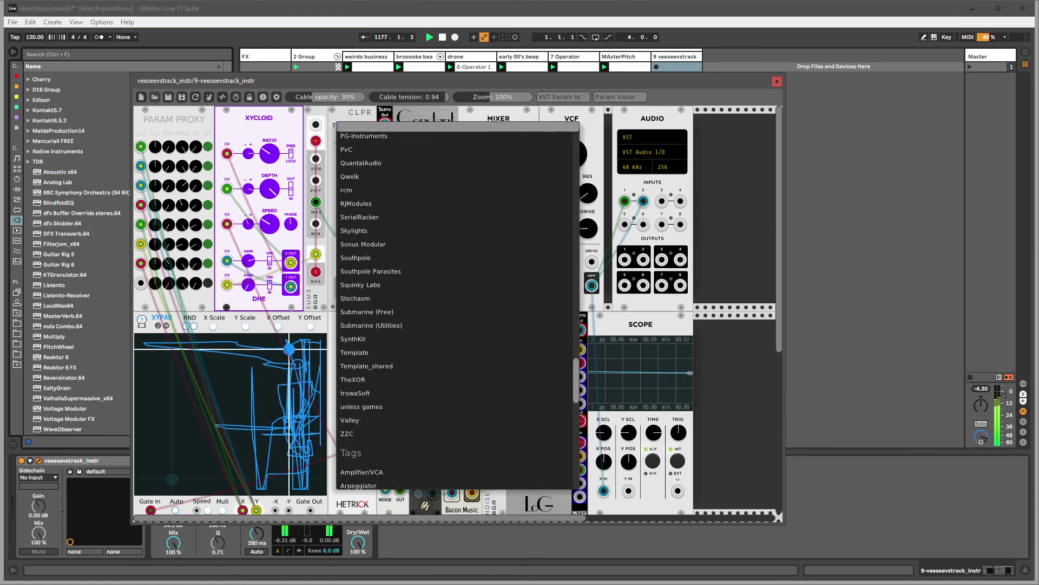
{"action": "left_click", "coordinate": [373, 326]}
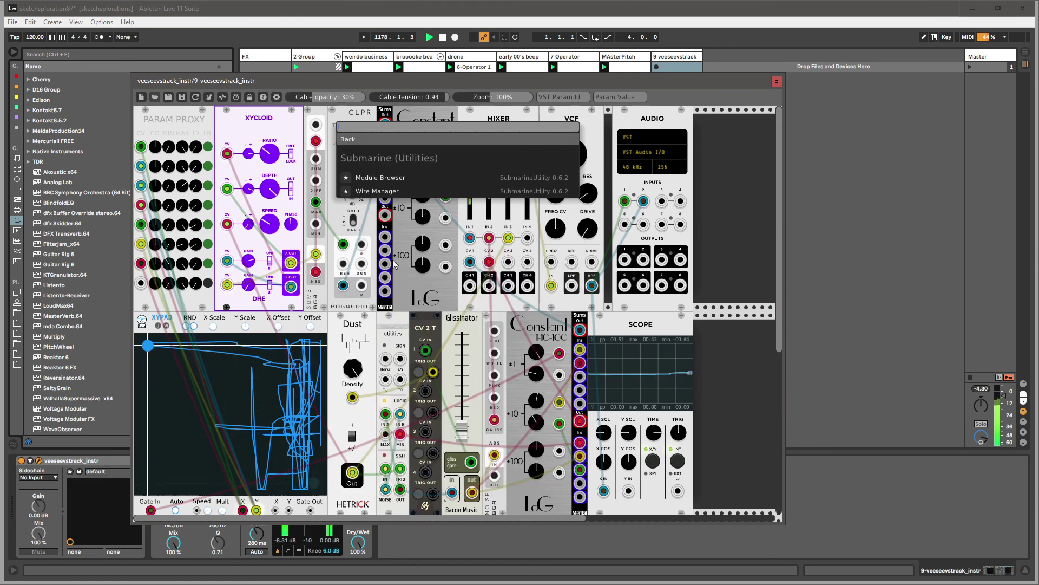
{"action": "left_click", "coordinate": [372, 178]}
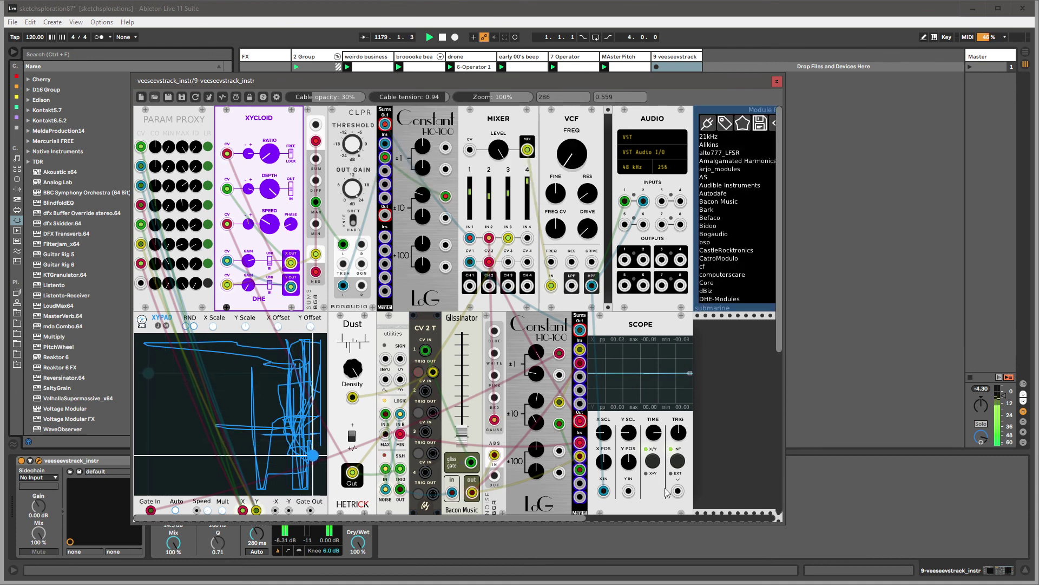
{"action": "scroll", "coordinate": [609, 139], "scroll_direction": "right", "scroll_amount": 3}
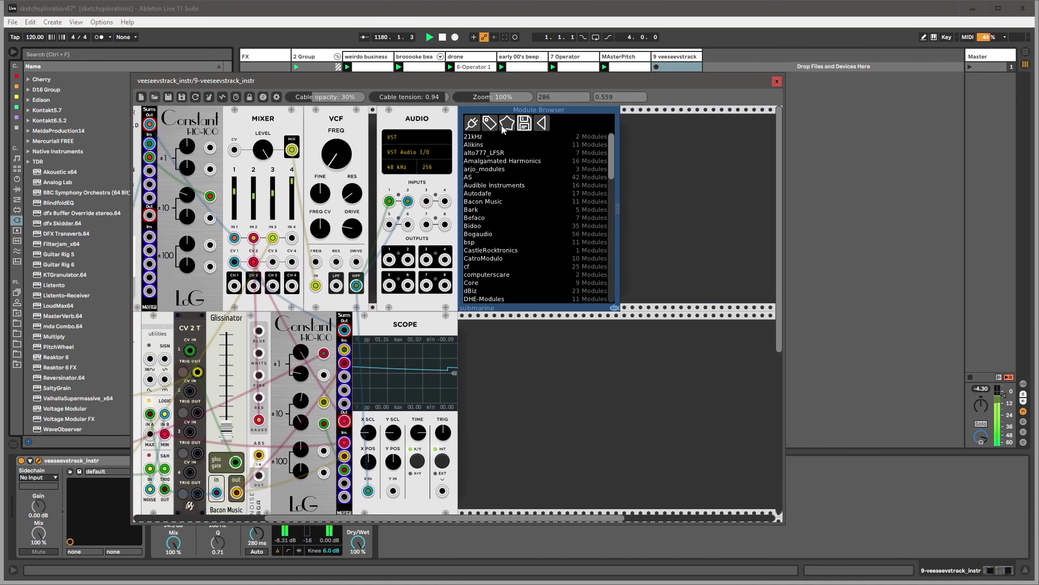
- Search the rack's module list for "distortion", review the matches and close the list
{"action": "right_click", "coordinate": [673, 151]}
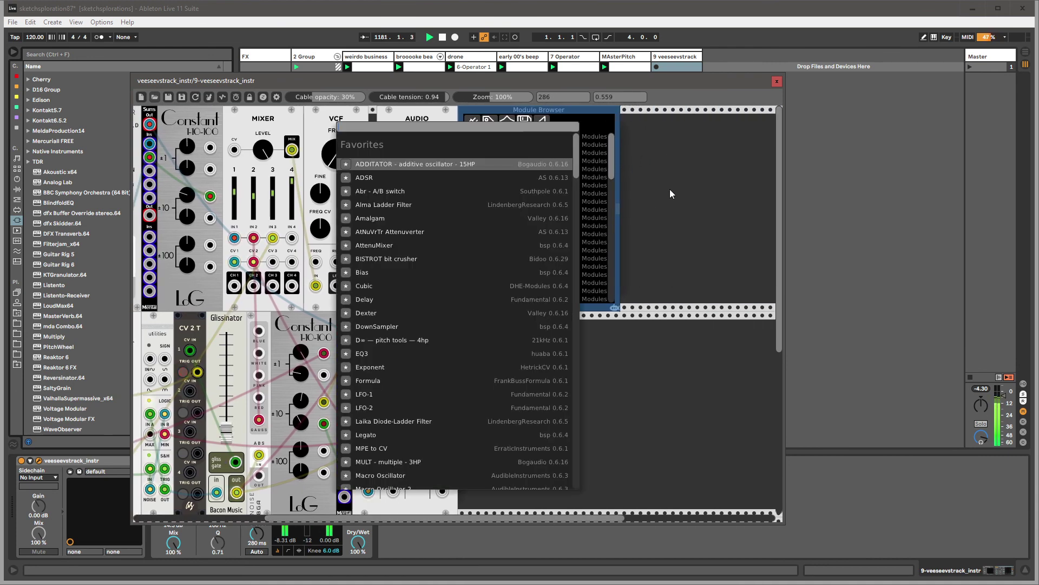
{"action": "left_click", "coordinate": [673, 151]}
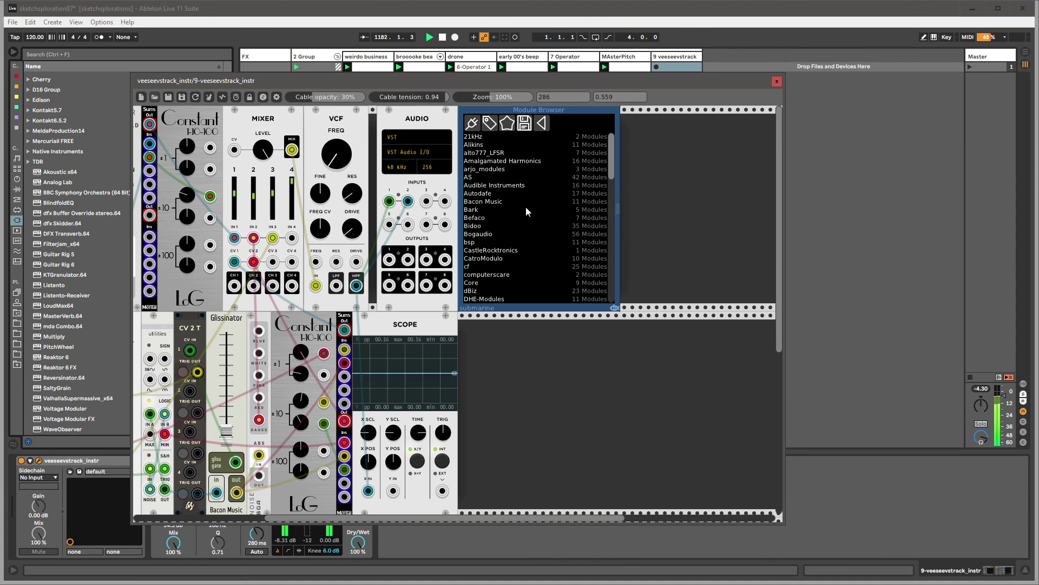
{"action": "right_click", "coordinate": [635, 144]}
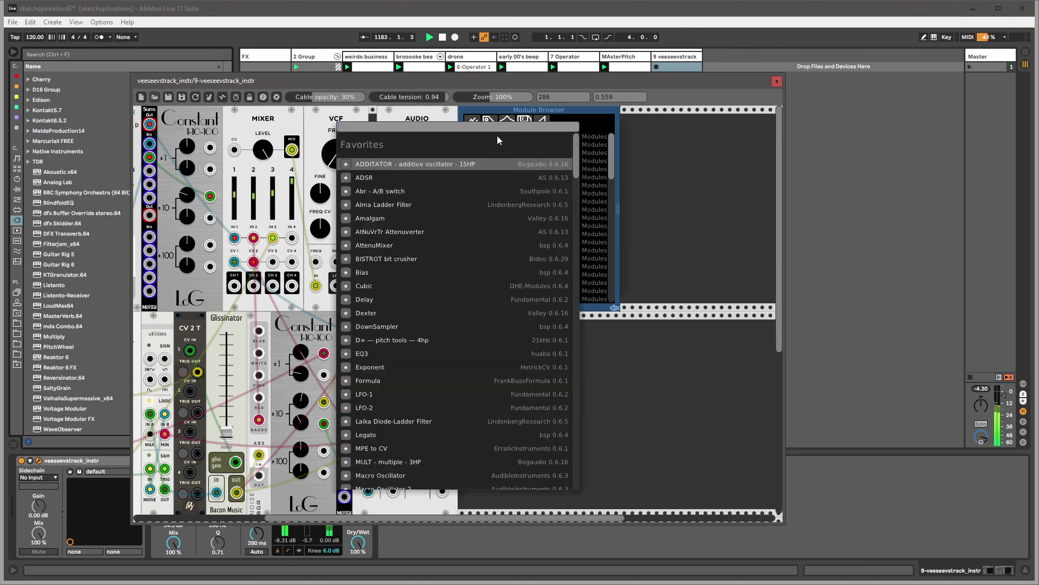
{"action": "type", "text": "siat"}
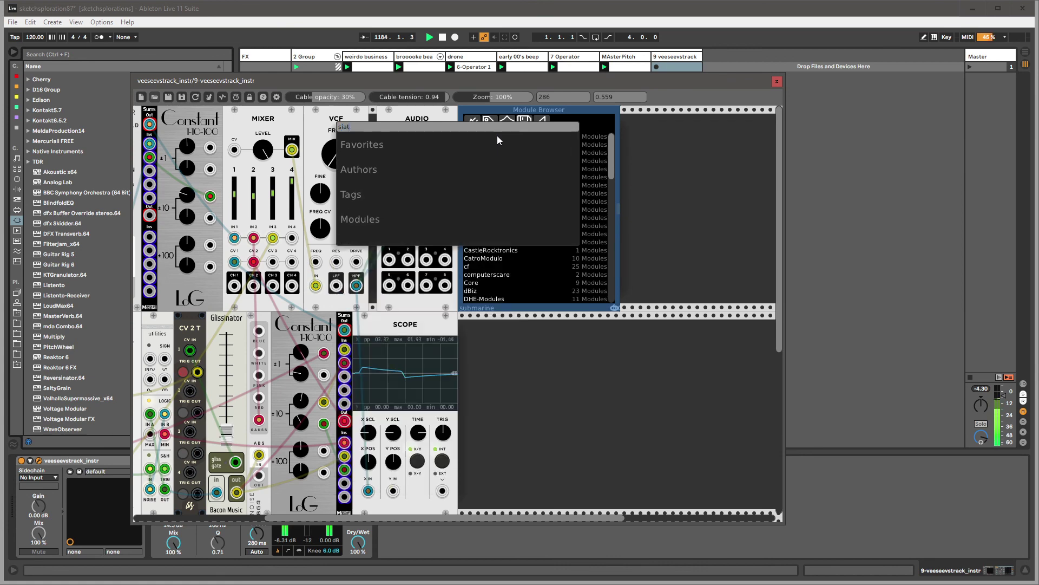
{"action": "key", "text": "BackSpace"}
{"action": "key", "text": "BackSpace"}
{"action": "key", "text": "BackSpace"}
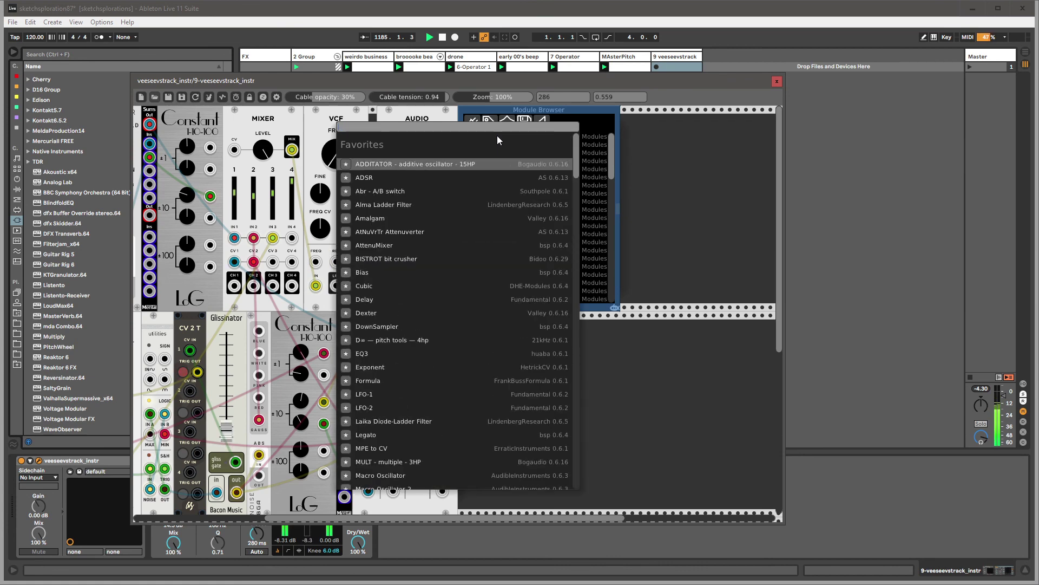
{"action": "type", "text": "distortion"}
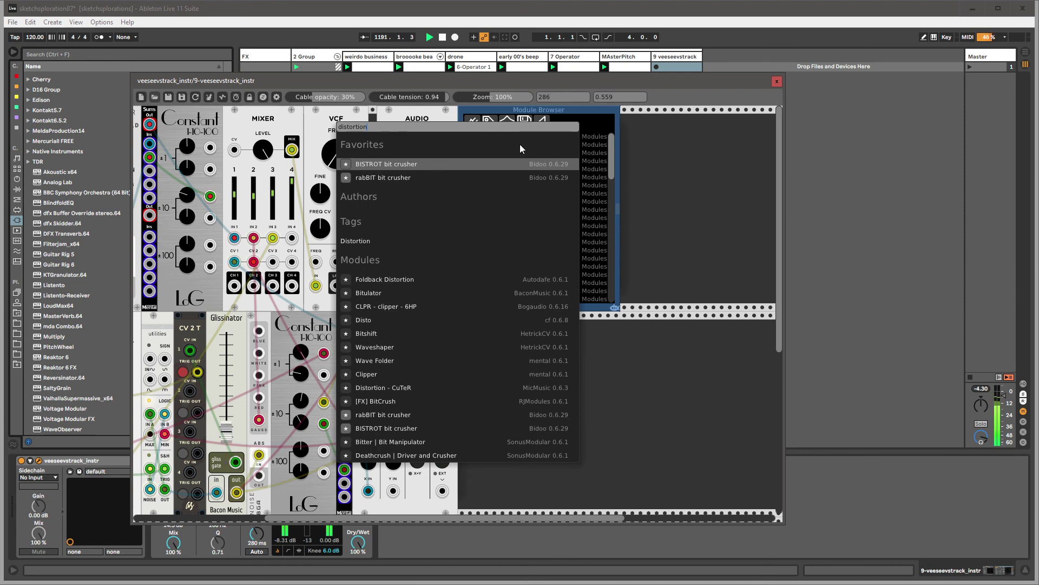
{"action": "left_click", "coordinate": [657, 172]}
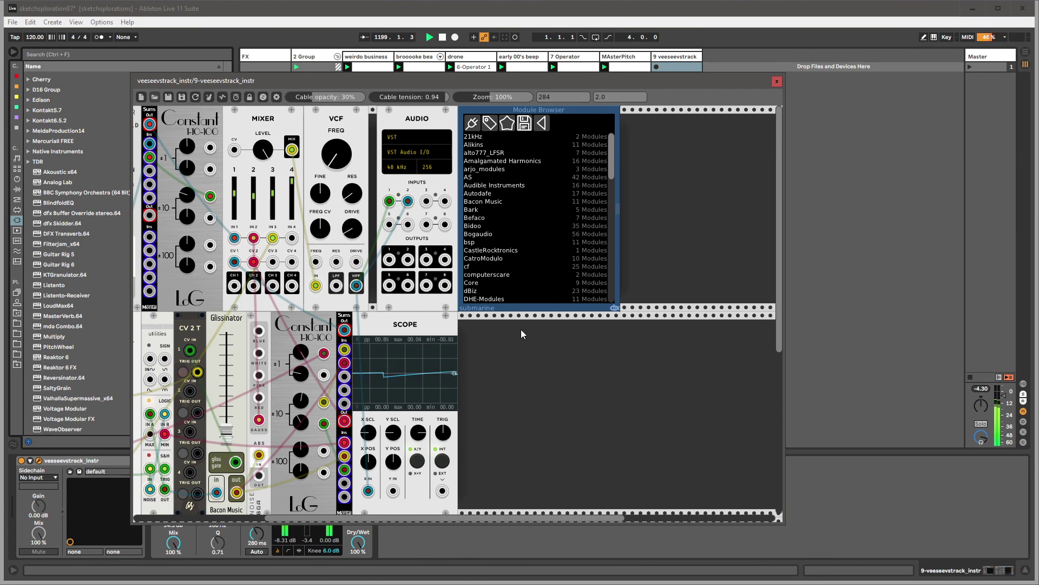
- Browse the authors in the added Module Browser and open the module list of ML modules
{"action": "left_click_drag", "start_coordinate": [612, 145], "coordinate": [612, 168]}
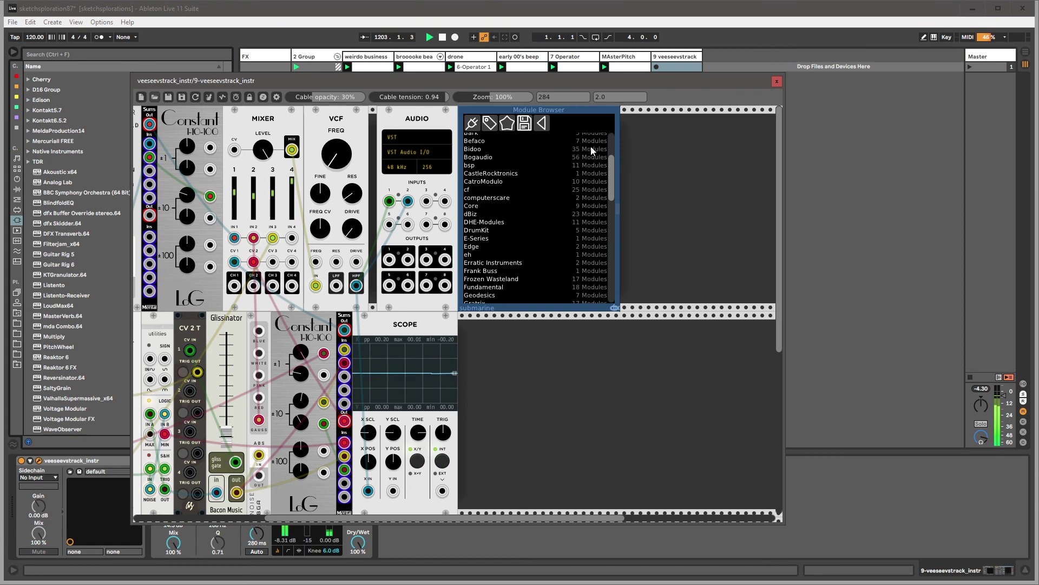
{"action": "left_click_drag", "start_coordinate": [614, 162], "coordinate": [614, 150]}
{"action": "scroll", "coordinate": [570, 184], "scroll_direction": "down", "scroll_amount": 10}
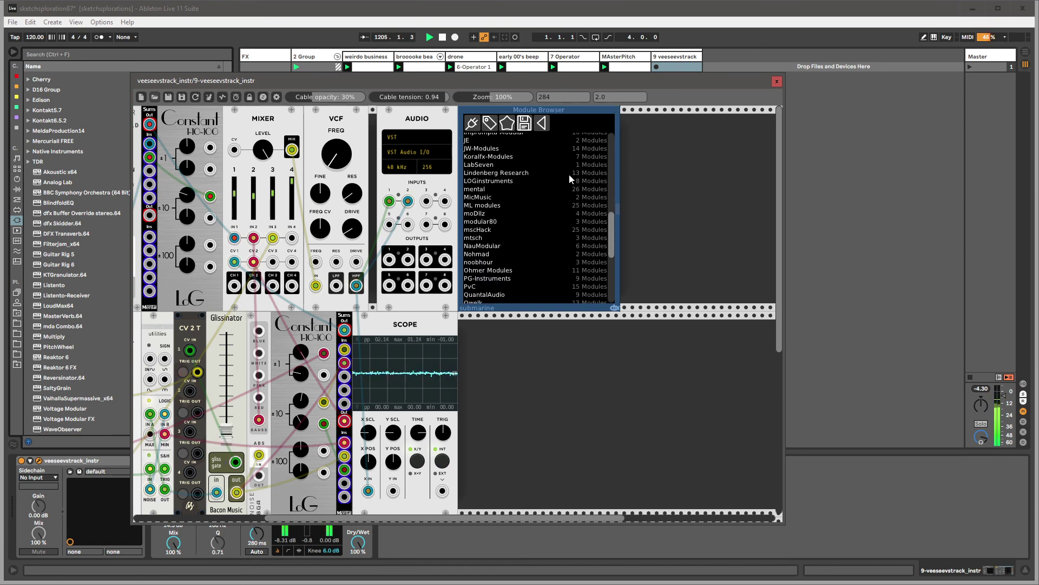
{"action": "left_click", "coordinate": [492, 207]}
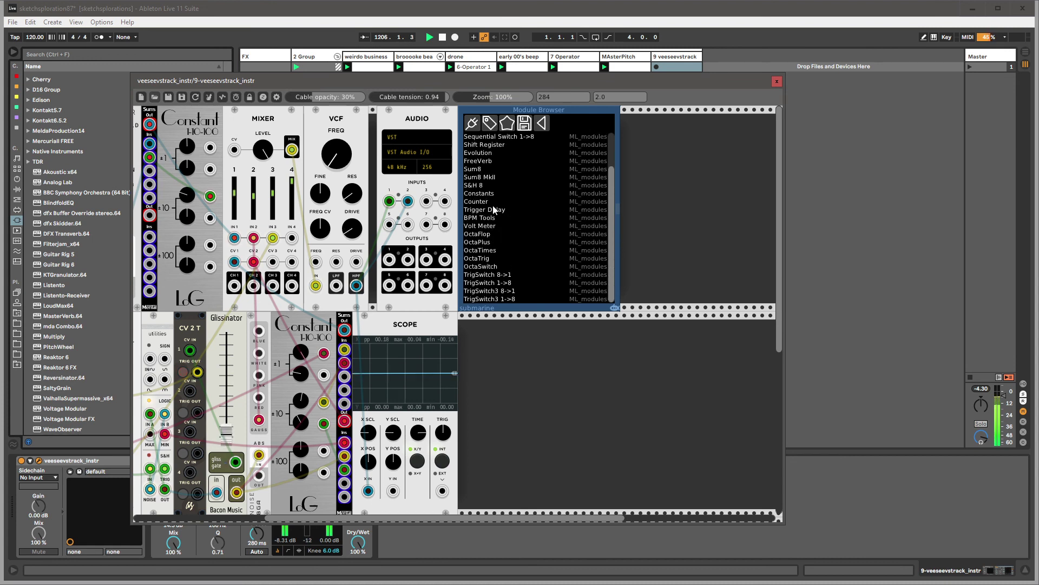
- Examine the Module Browser's tag categories and the modules listed under Distortion
{"action": "scroll", "coordinate": [611, 247], "scroll_direction": "up", "scroll_amount": 3}
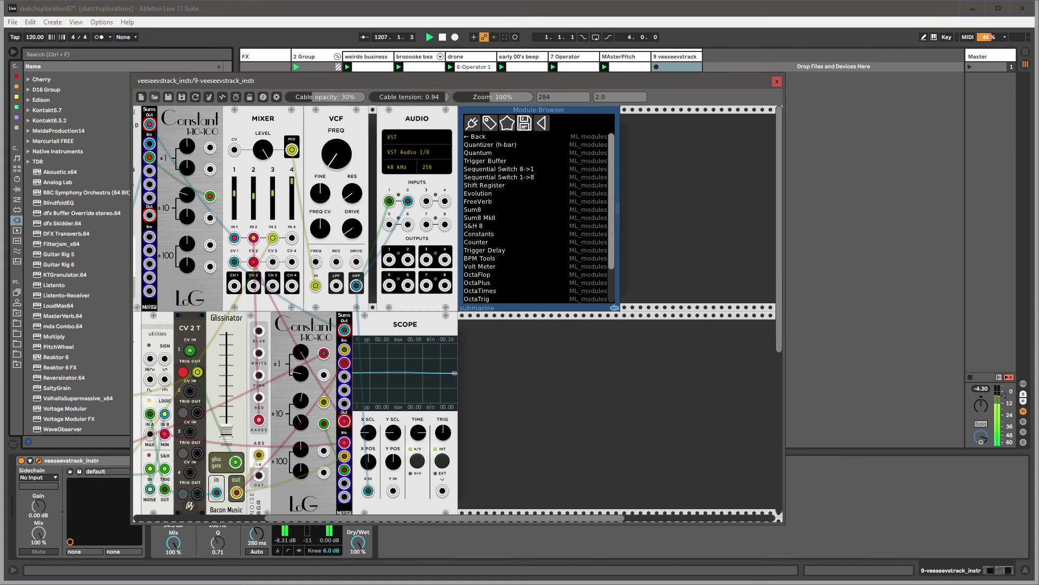
{"action": "left_click", "coordinate": [488, 125]}
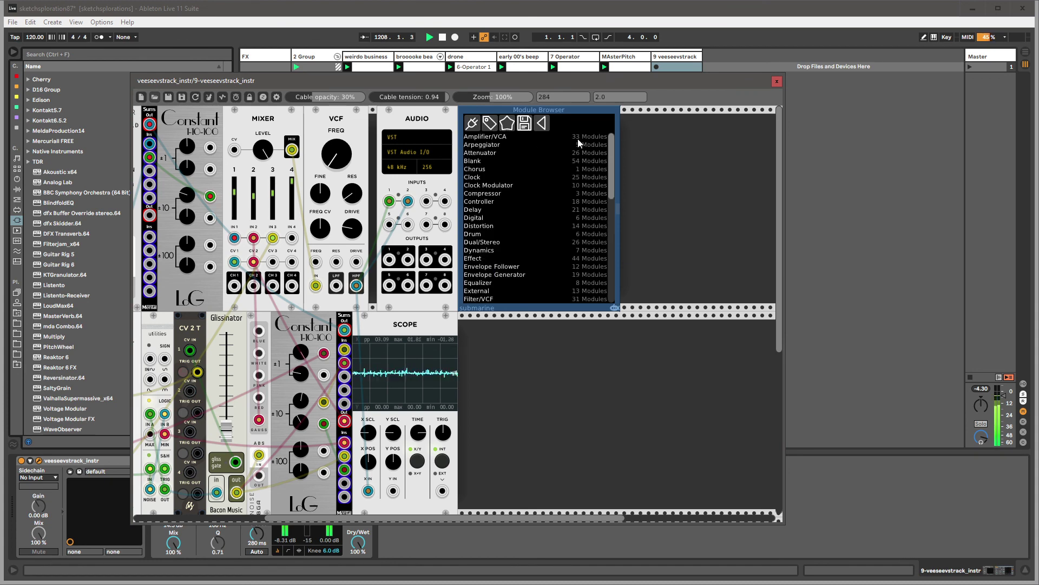
{"action": "scroll", "coordinate": [612, 141], "scroll_direction": "down", "scroll_amount": 5}
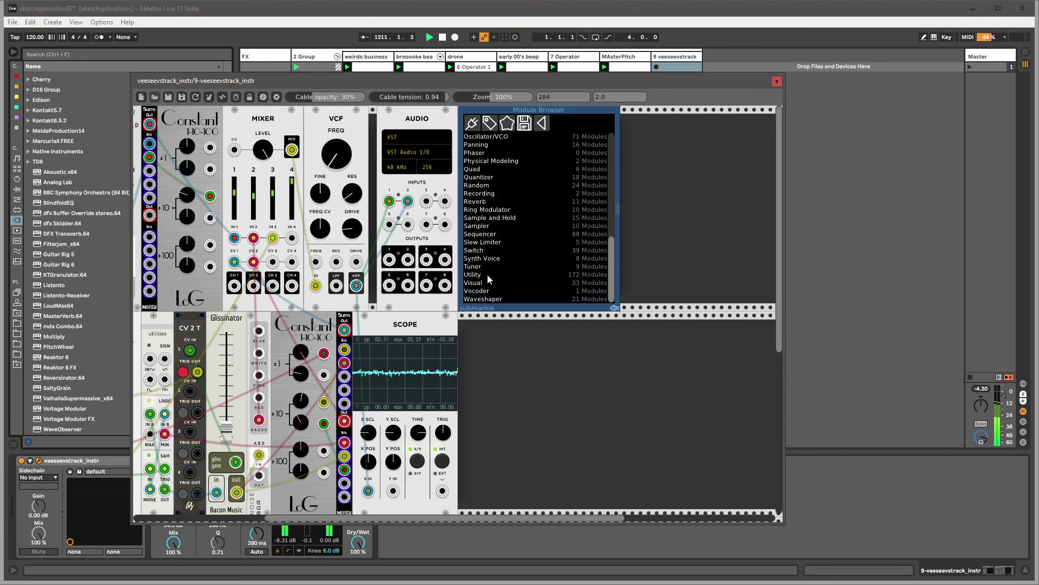
{"action": "scroll", "coordinate": [613, 273], "scroll_direction": "up", "scroll_amount": 5}
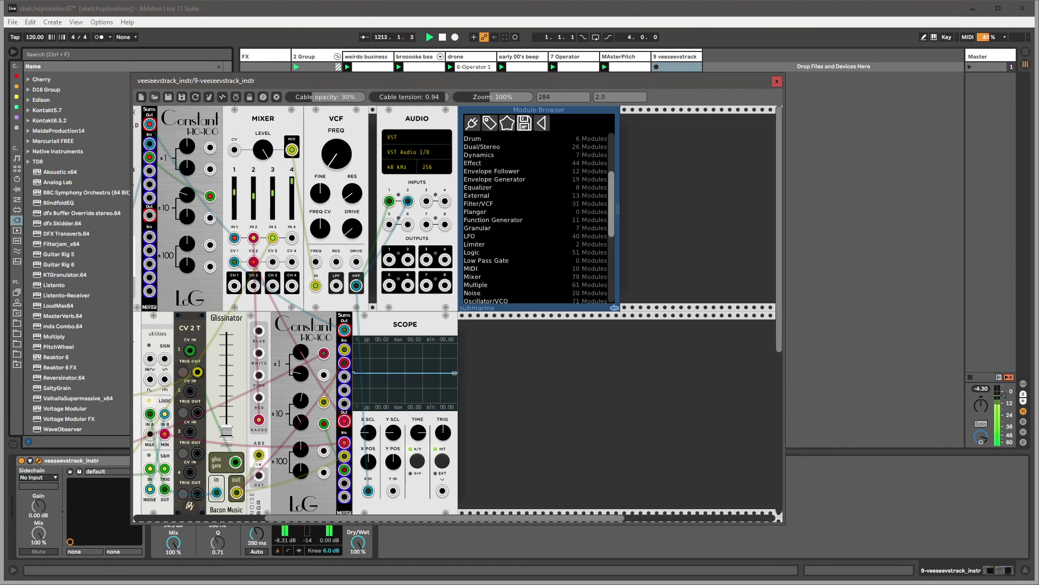
{"action": "left_click_drag", "start_coordinate": [356, 285], "coordinate": [388, 202]}
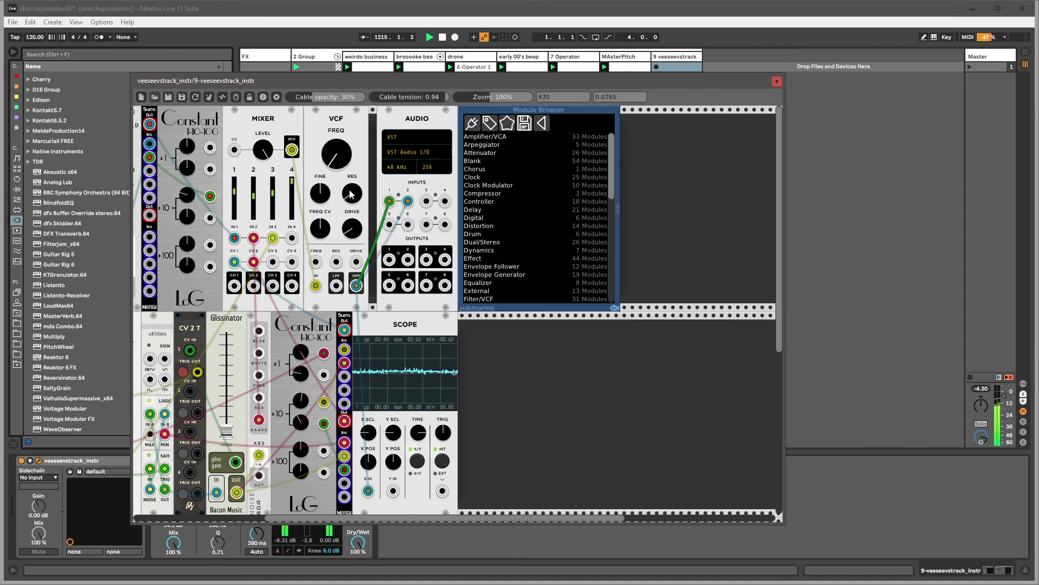
{"action": "key", "text": "ctrl+z"}
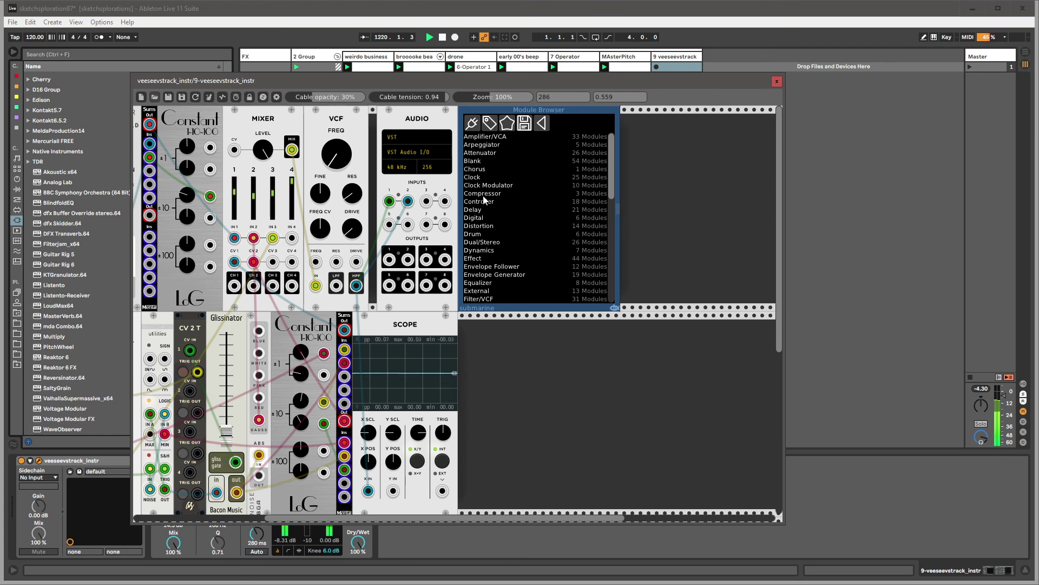
{"action": "left_click", "coordinate": [479, 226]}
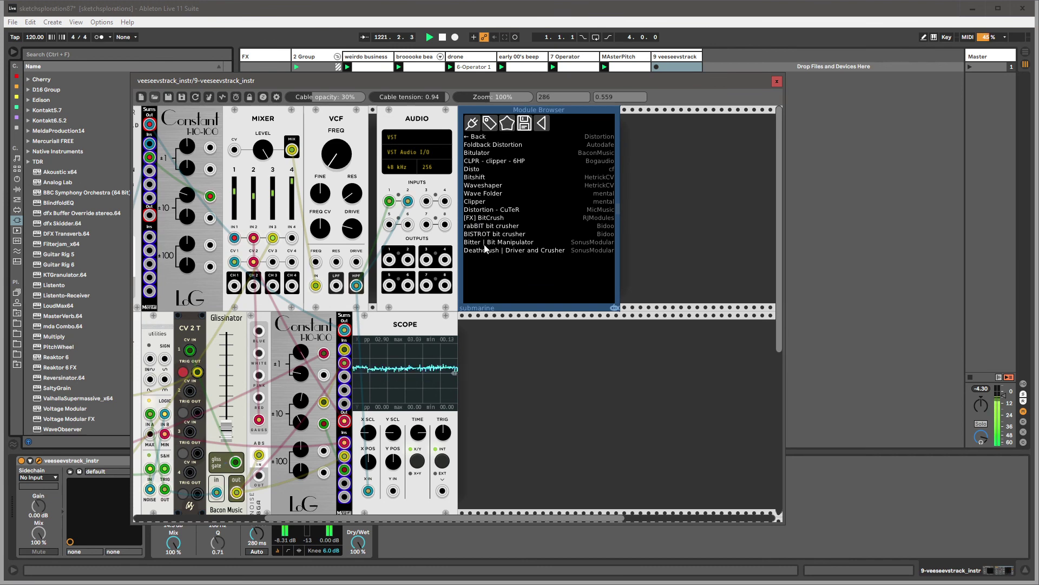
{"action": "left_click", "coordinate": [483, 137]}
{"action": "scroll", "coordinate": [610, 151], "scroll_direction": "down", "scroll_amount": 10}
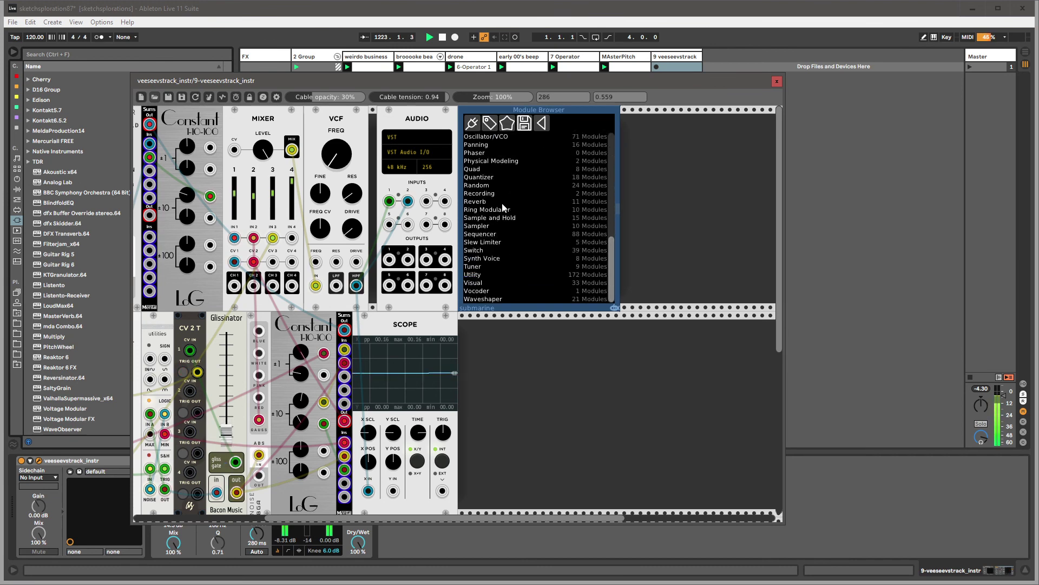
- Add the Soft Clipping VCA by ZZC from the Waveshaper tag to the lower row, directly beside SCOPE
{"action": "left_click", "coordinate": [478, 298]}
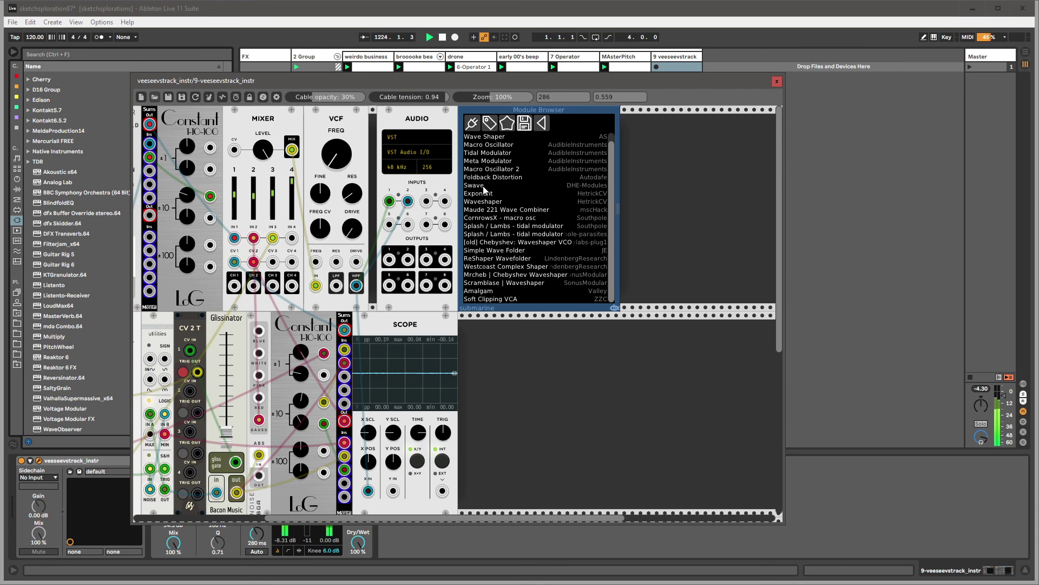
{"action": "scroll", "coordinate": [501, 252], "scroll_direction": "down", "scroll_amount": 3}
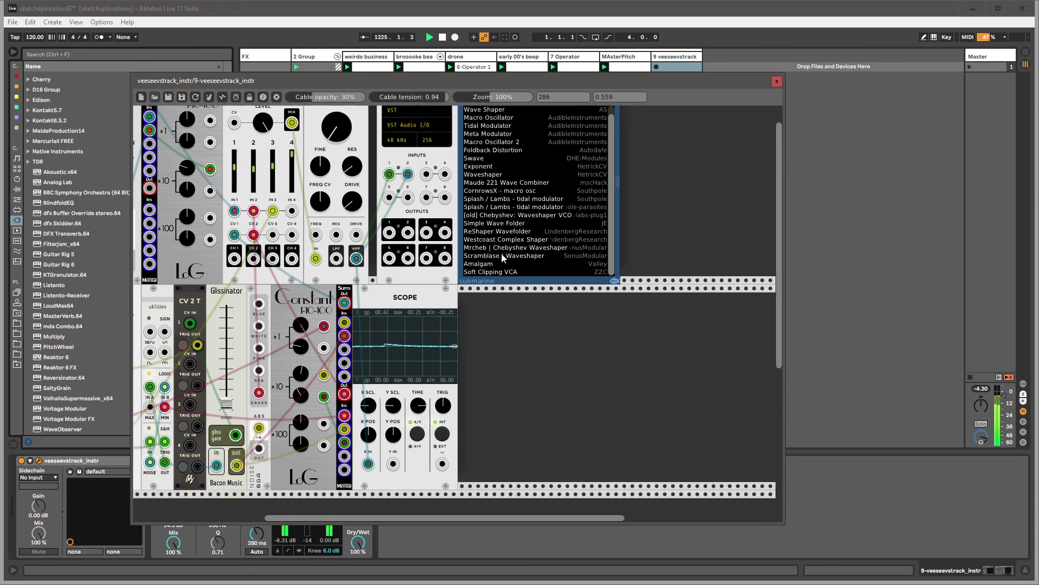
{"action": "scroll", "coordinate": [501, 254], "scroll_direction": "up", "scroll_amount": 3}
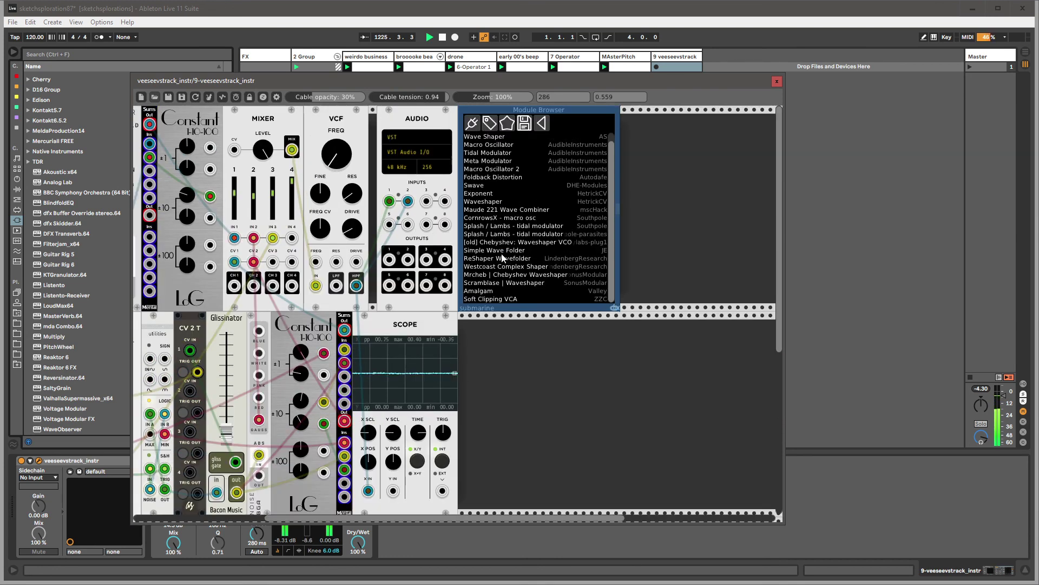
{"action": "left_click", "coordinate": [484, 306]}
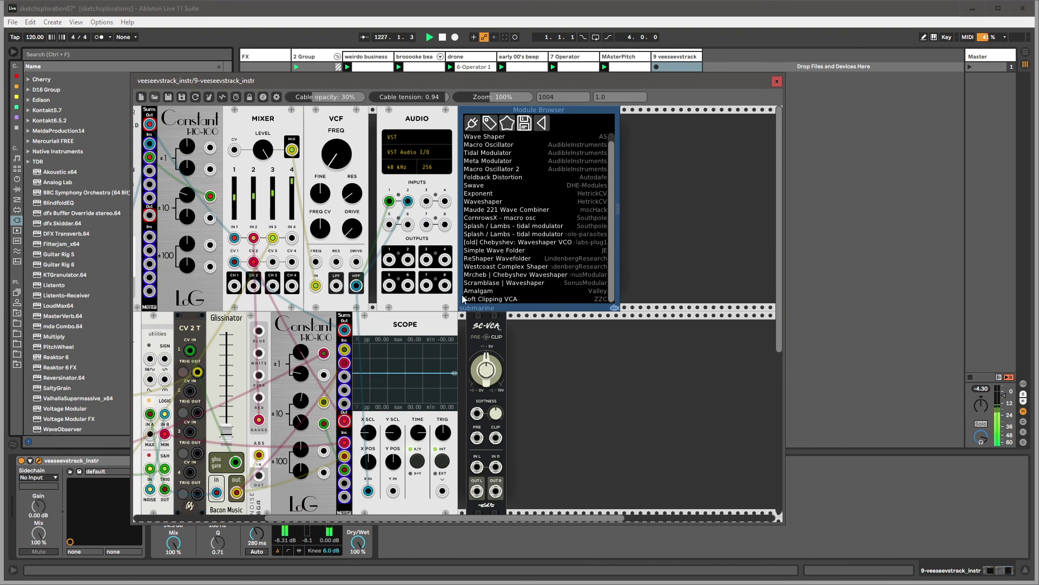
- Patch the VCF output through both SC-VCA channels into AUDIO inputs 1 and 2, and set the SC-VCA gain to 1.211
{"action": "mouse_move", "coordinate": [389, 202]}
{"action": "left_mouse_down"}
{"action": "mouse_move", "coordinate": [477, 466]}
{"action": "mouse_move", "coordinate": [414, 227]}
{"action": "mouse_move", "coordinate": [495, 467]}
{"action": "mouse_move", "coordinate": [389, 201]}
{"action": "left_mouse_up"}
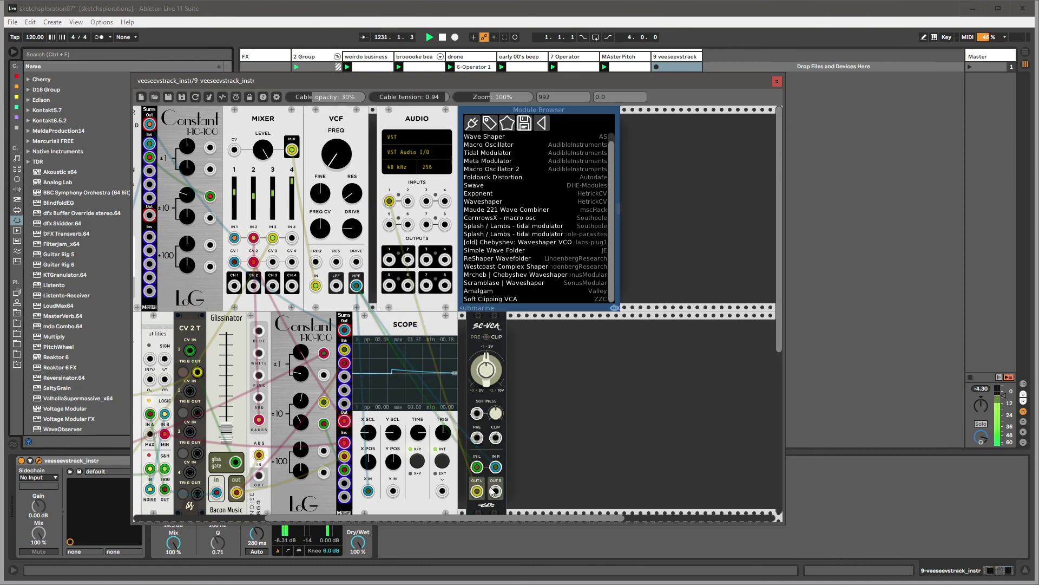
{"action": "left_click_drag", "start_coordinate": [496, 491], "coordinate": [409, 202]}
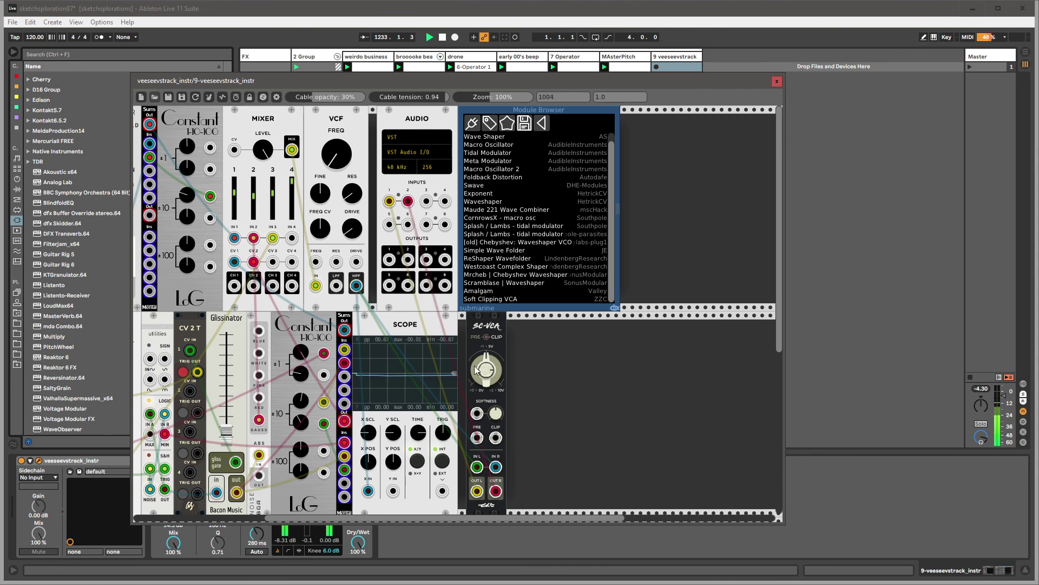
{"action": "left_click_drag", "start_coordinate": [472, 366], "coordinate": [473, 392]}
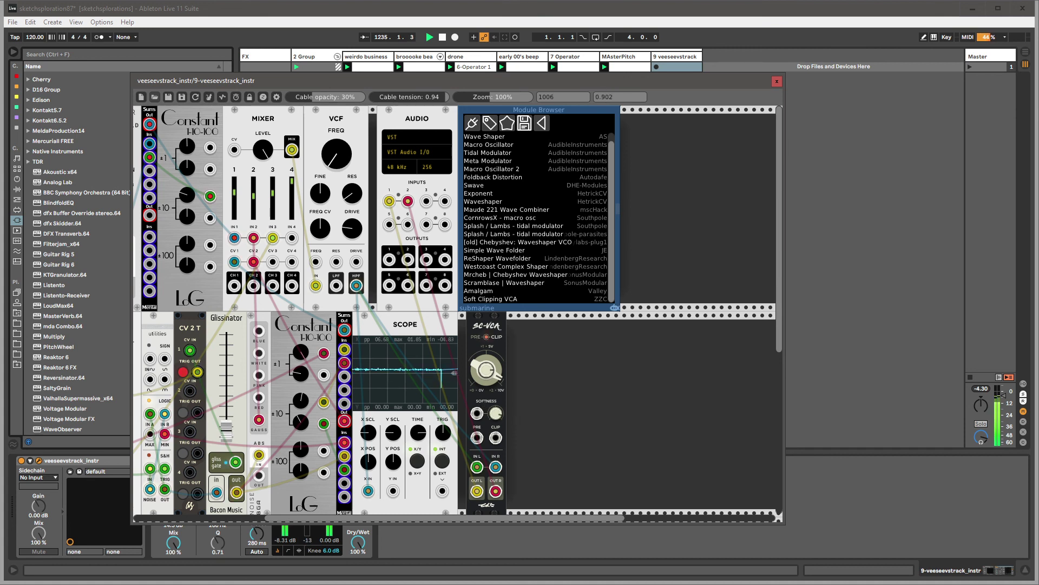
{"action": "left_click_drag", "start_coordinate": [489, 361], "coordinate": [489, 379]}
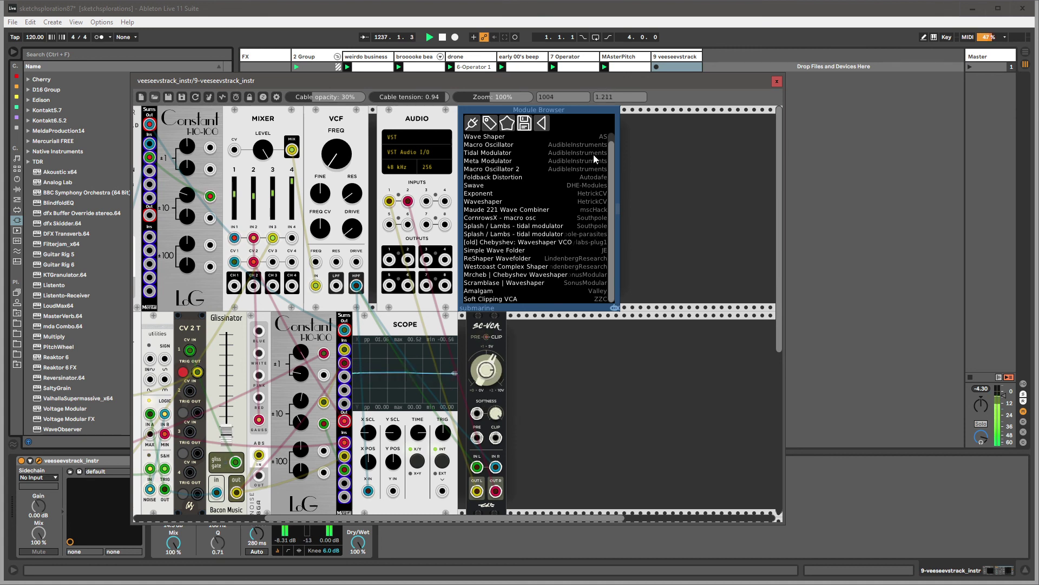
- Close the rack window and save the Live set under its current name
{"action": "left_click", "coordinate": [776, 82]}
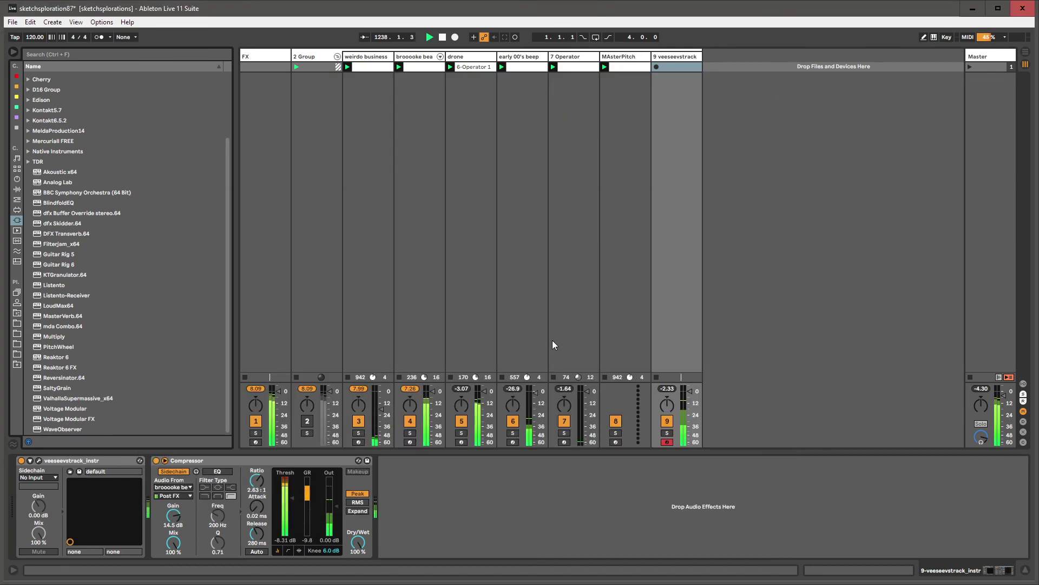
{"action": "left_click", "coordinate": [12, 21]}
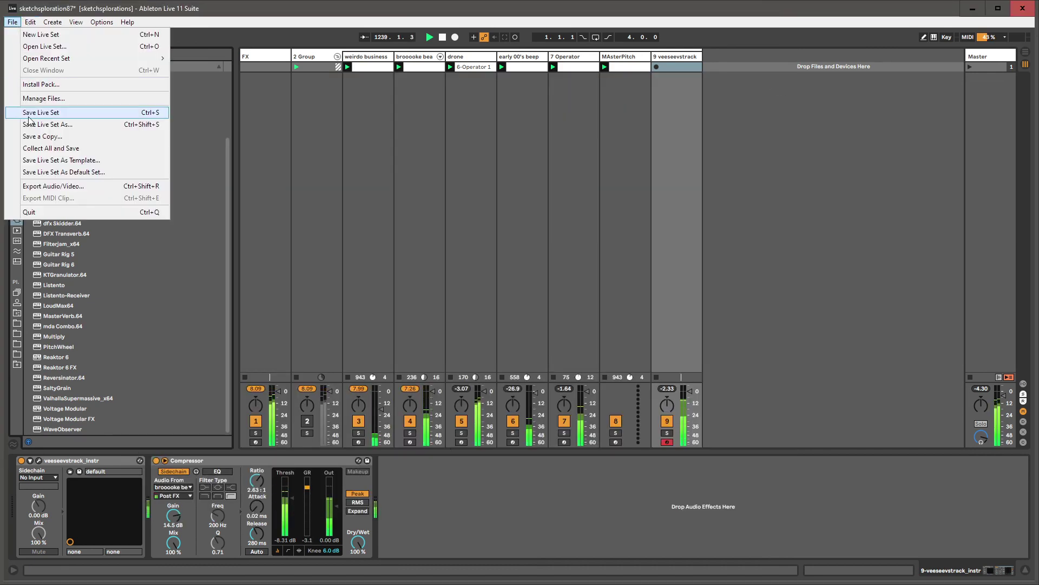
{"action": "left_click", "coordinate": [54, 115]}
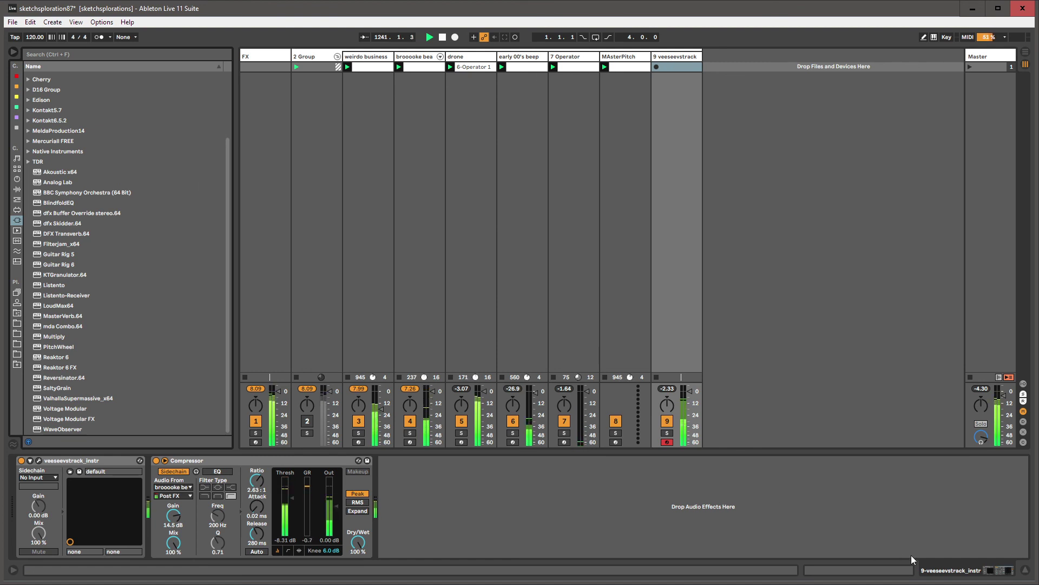
- Select the 9 veeseevstrack track and lower its volume slightly
{"action": "left_click", "coordinate": [678, 52]}
{"action": "left_click", "coordinate": [678, 55]}
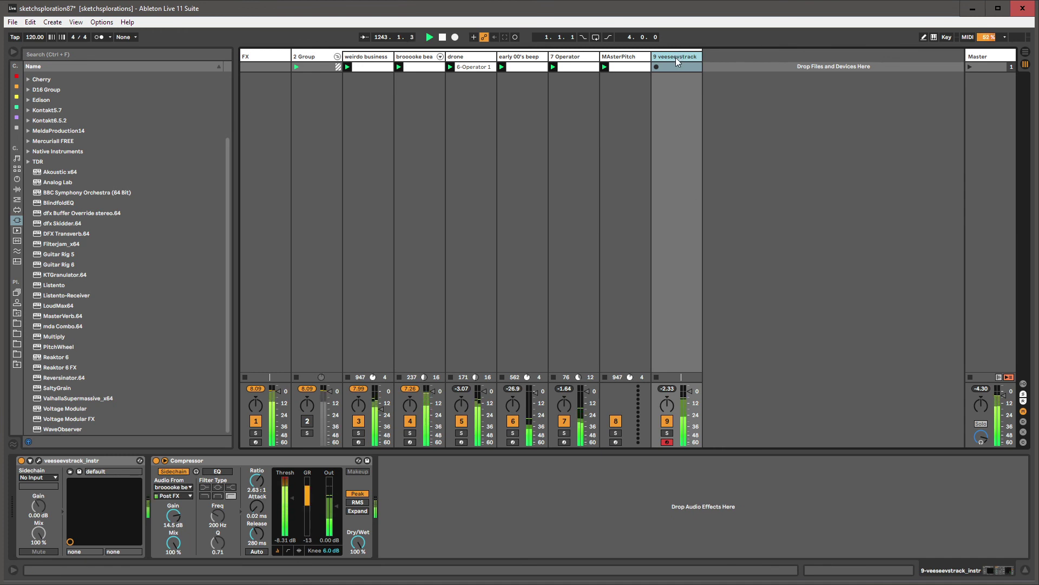
{"action": "left_click_drag", "start_coordinate": [689, 399], "coordinate": [688, 407]}
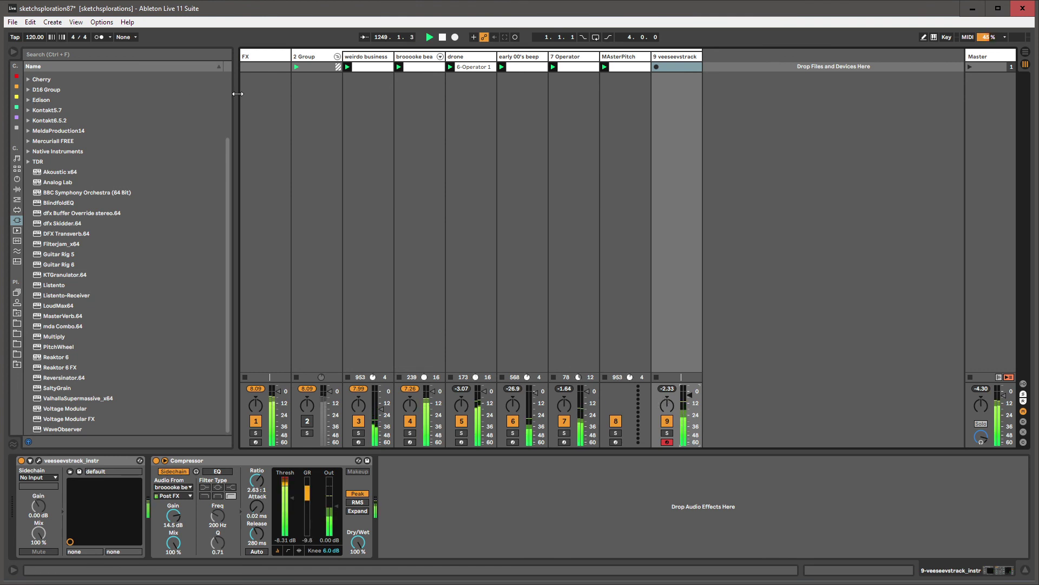
- Select the FX track and browse the plug-ins, MIDI effects and the project's !_M4l-various free downloads folder
{"action": "scroll", "coordinate": [229, 90], "scroll_direction": "up", "scroll_amount": 3}
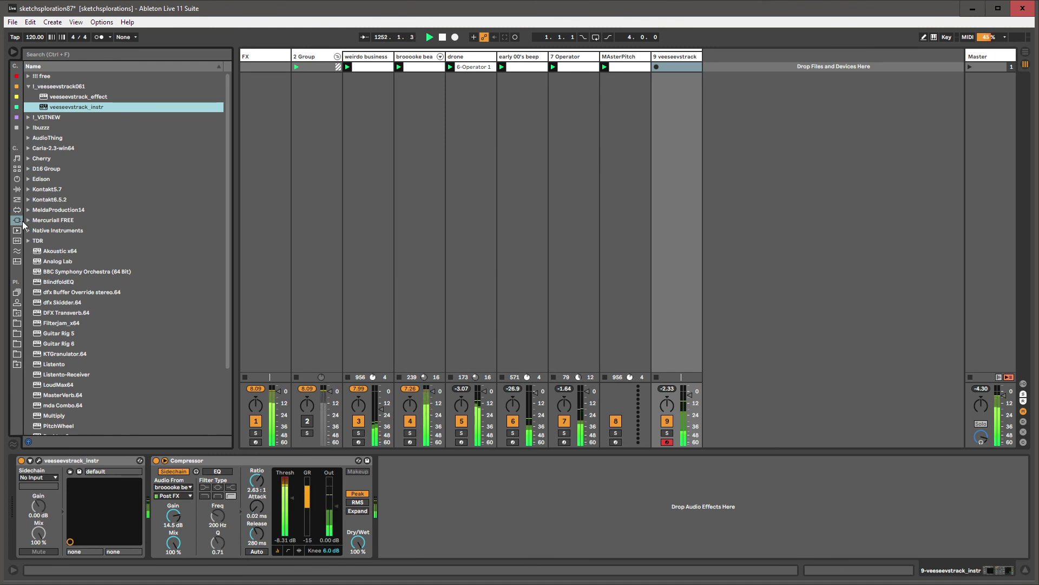
{"action": "left_click", "coordinate": [265, 59]}
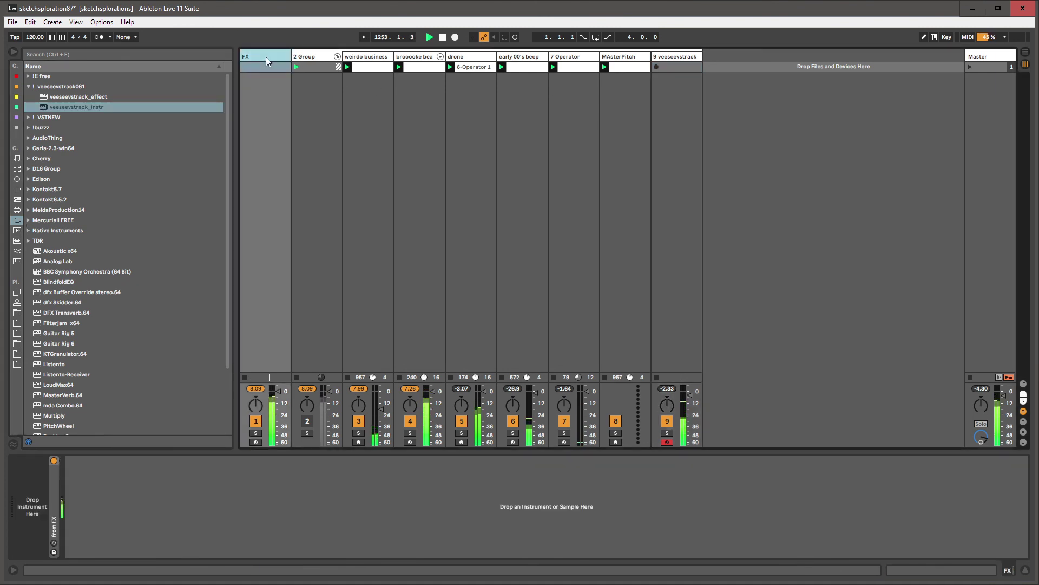
{"action": "left_click", "coordinate": [227, 200]}
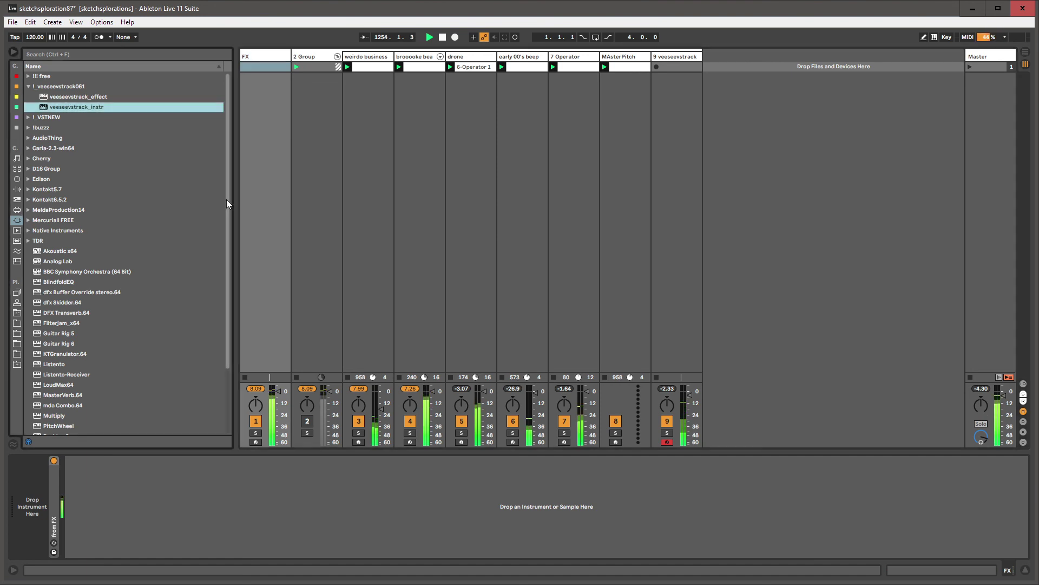
{"action": "left_click", "coordinate": [29, 86]}
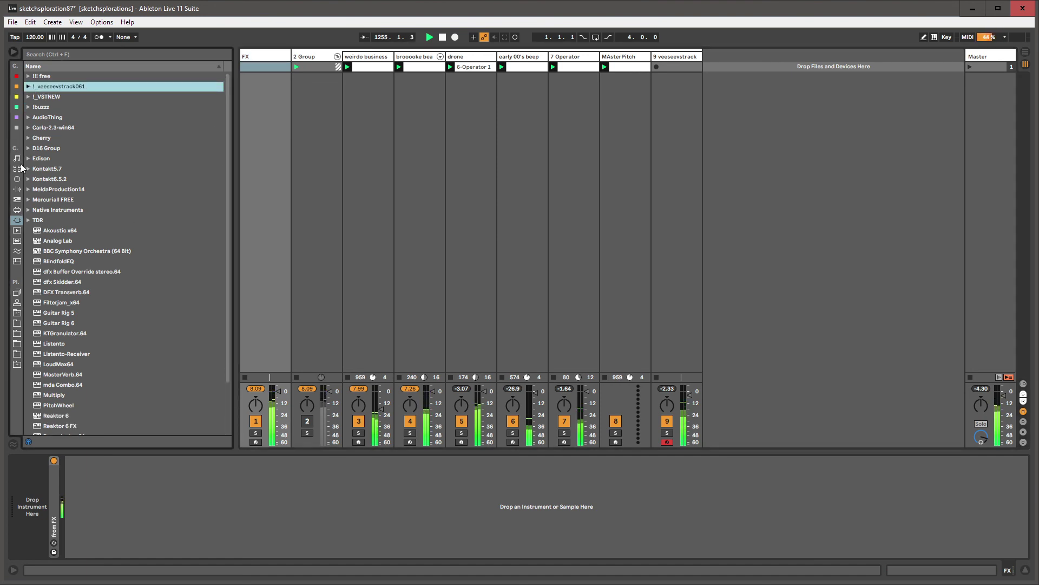
{"action": "left_click", "coordinate": [17, 200]}
{"action": "left_click", "coordinate": [34, 218]}
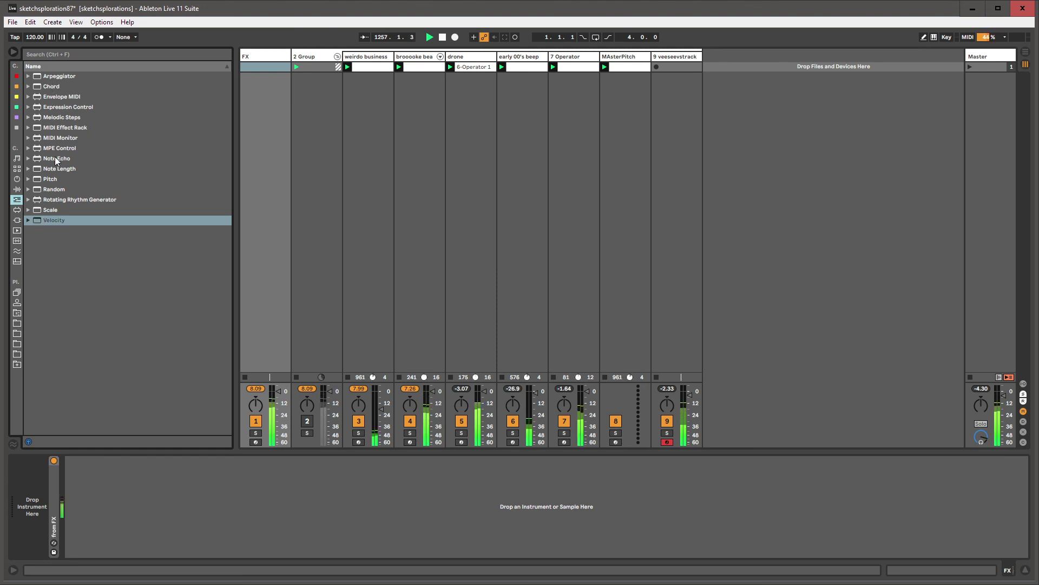
{"action": "left_click", "coordinate": [27, 220]}
{"action": "left_click", "coordinate": [27, 220]}
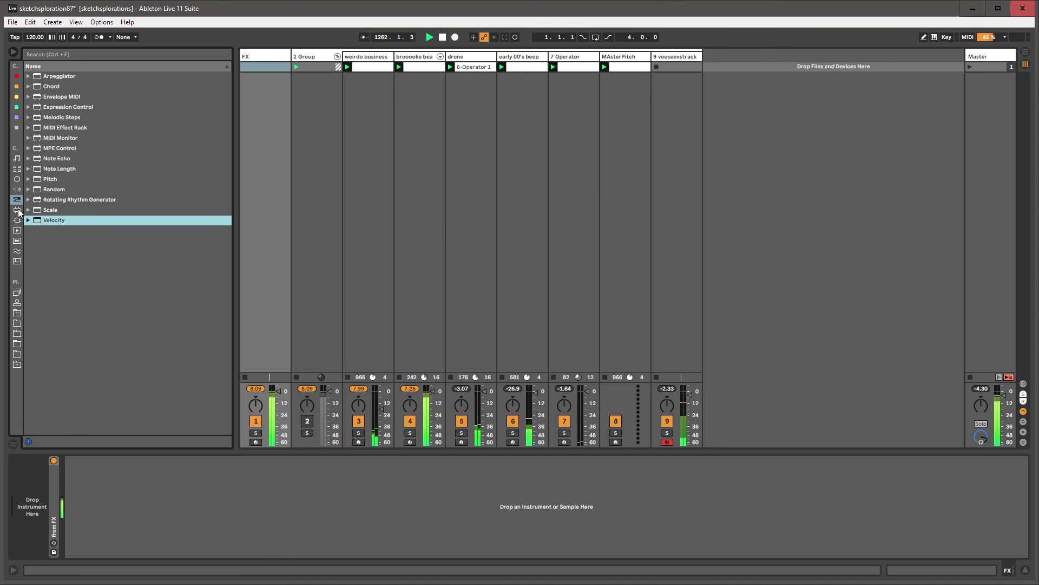
{"action": "left_click", "coordinate": [18, 313]}
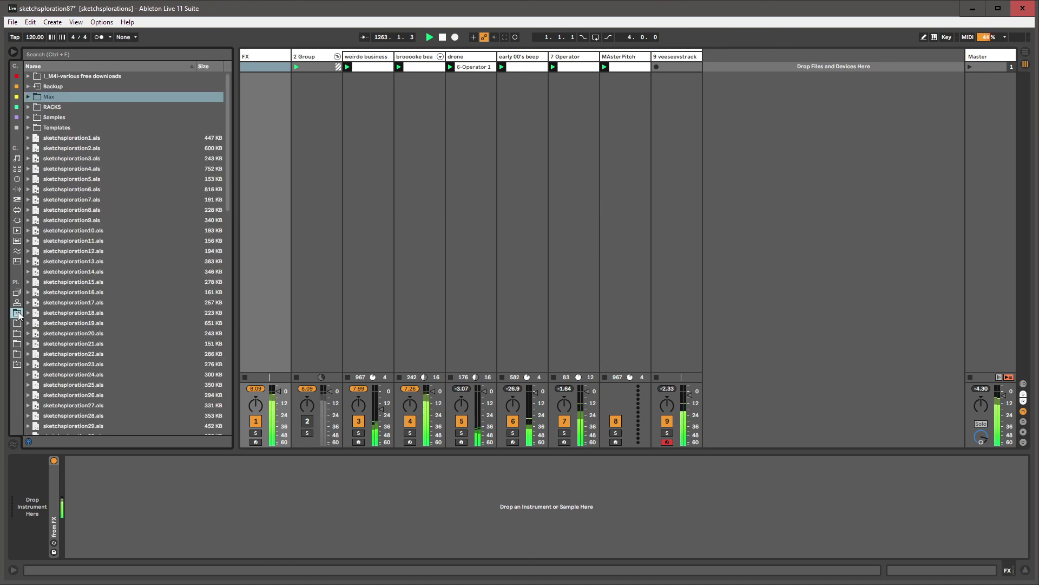
{"action": "left_click", "coordinate": [29, 77]}
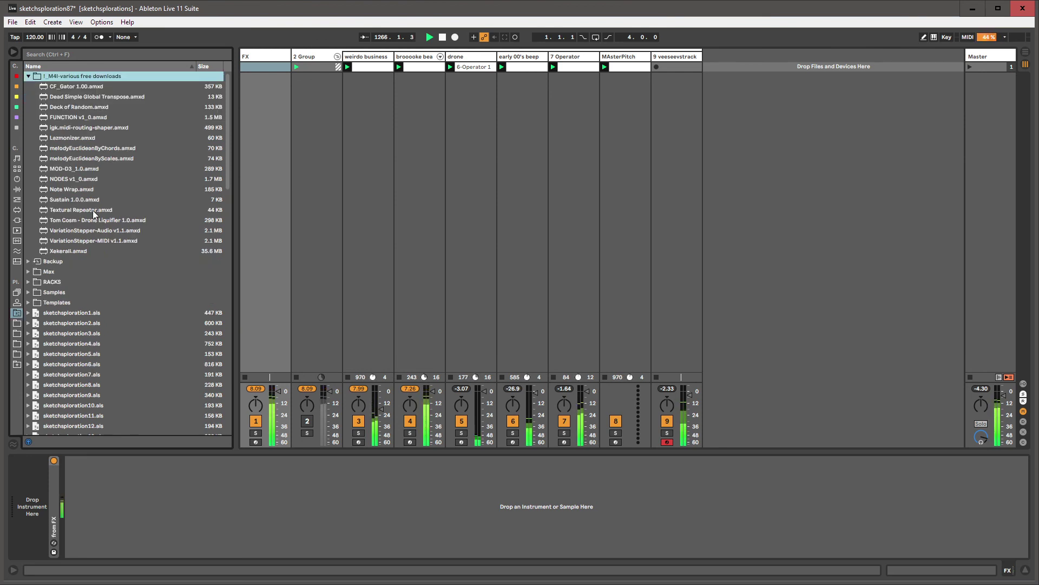
- Review the device chains track by track, from 9 veeseevstrack back to FX
{"action": "left_click", "coordinate": [689, 59]}
{"action": "left_click", "coordinate": [563, 59]}
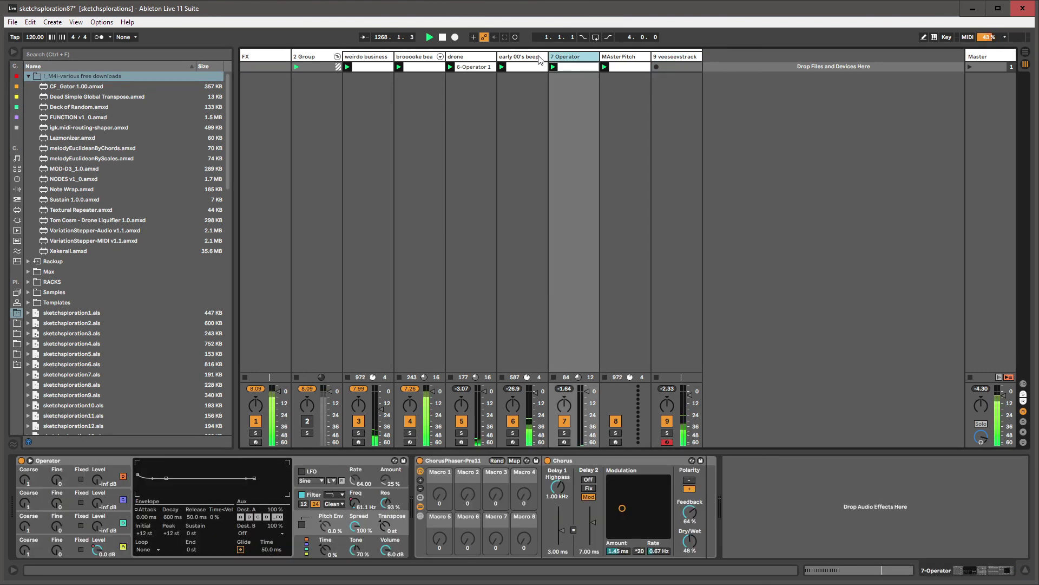
{"action": "left_click", "coordinate": [520, 57]}
{"action": "left_click", "coordinate": [469, 57]}
{"action": "left_click", "coordinate": [417, 58]}
{"action": "left_click", "coordinate": [367, 58]}
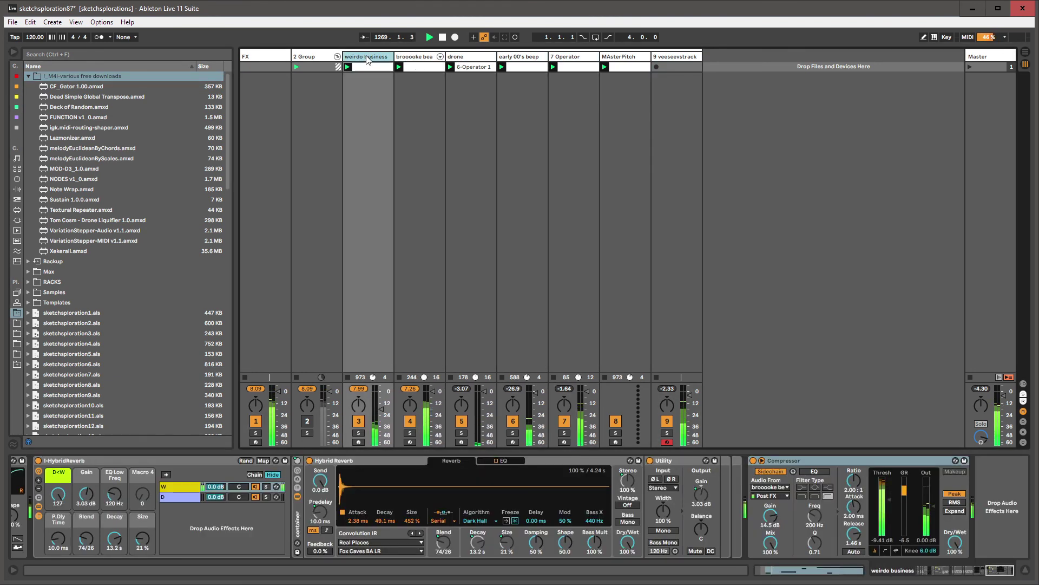
{"action": "left_click", "coordinate": [320, 57]}
{"action": "left_click", "coordinate": [275, 57]}
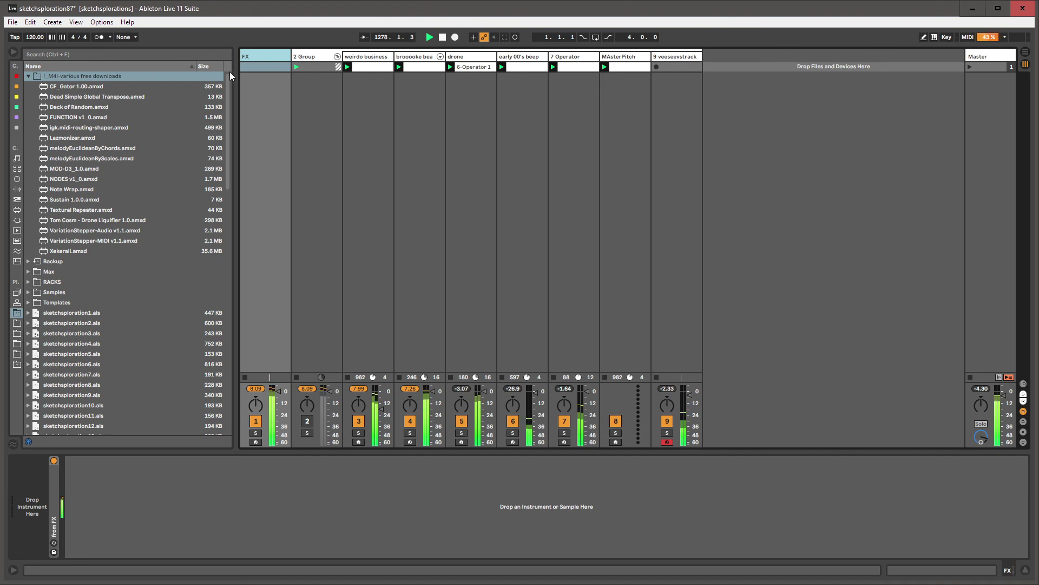
- Collapse the !_M4l-various free downloads folder, check the 2 Group track's device chain and reselect the FX track
{"action": "left_click", "coordinate": [28, 76]}
{"action": "left_click", "coordinate": [320, 56]}
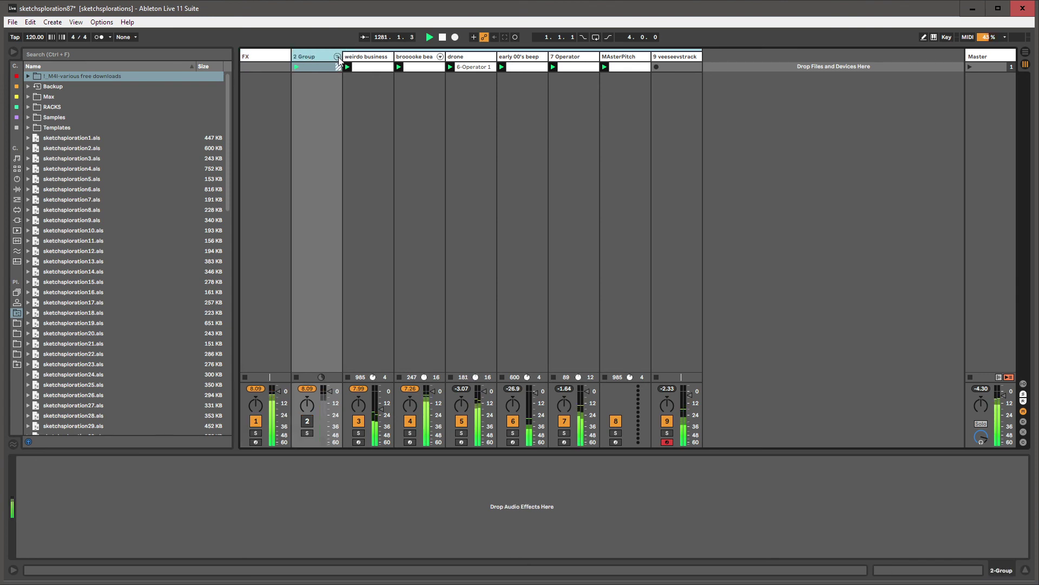
{"action": "left_click", "coordinate": [266, 57]}
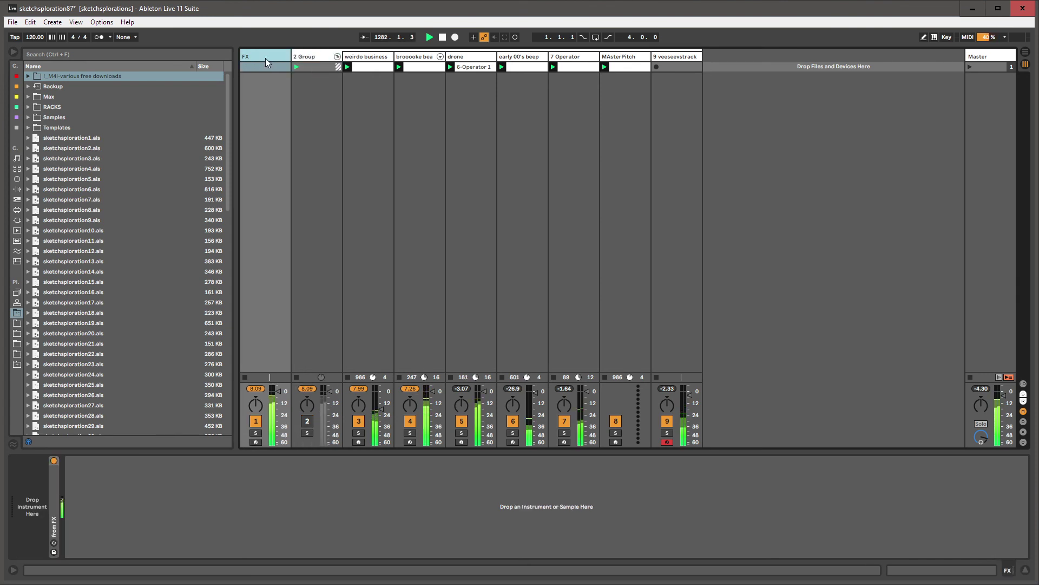
{"action": "left_click", "coordinate": [312, 56]}
{"action": "left_click", "coordinate": [257, 57]}
{"action": "left_click_drag", "start_coordinate": [229, 82], "coordinate": [218, 45]}
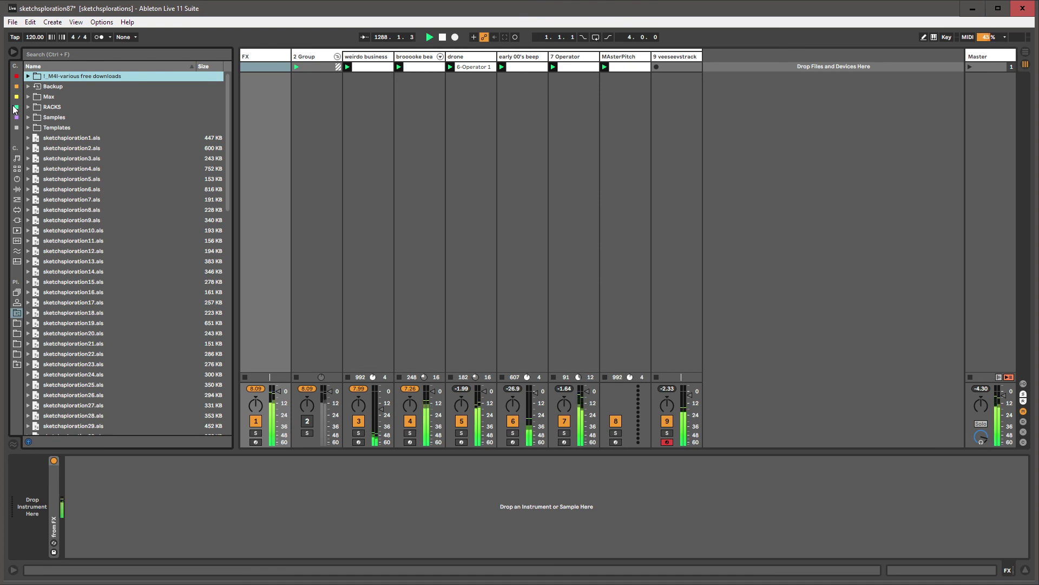
- Check the weirdo business track's device chain against the FX track and look through the project's file list
{"action": "left_click", "coordinate": [260, 55]}
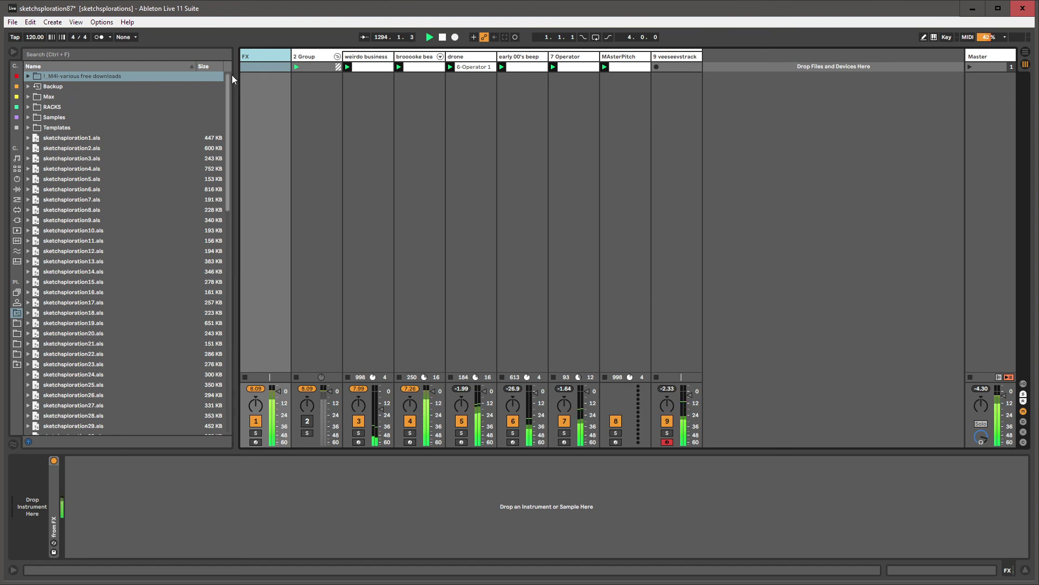
{"action": "left_click", "coordinate": [362, 56]}
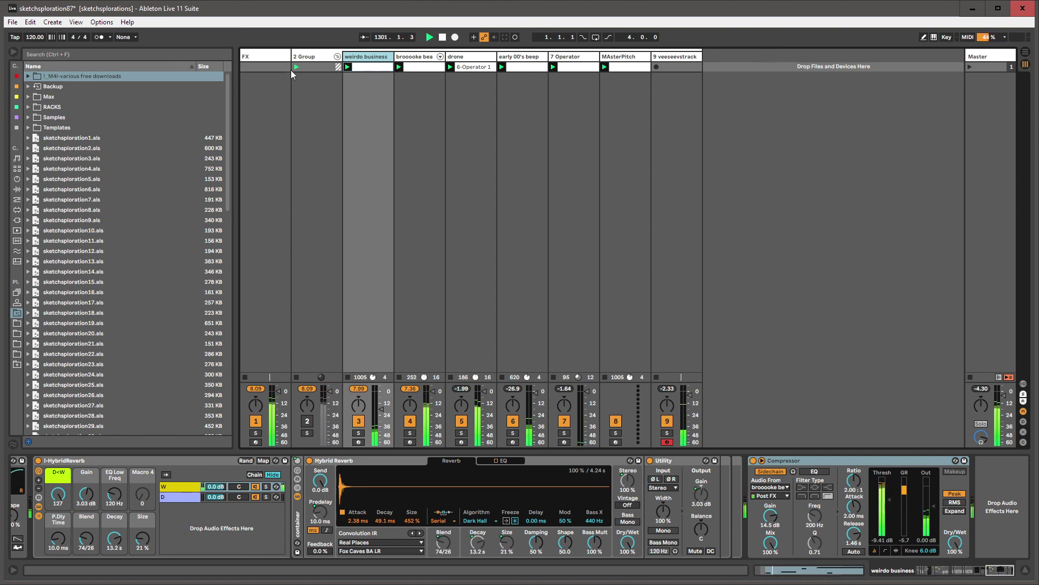
{"action": "left_click", "coordinate": [272, 57]}
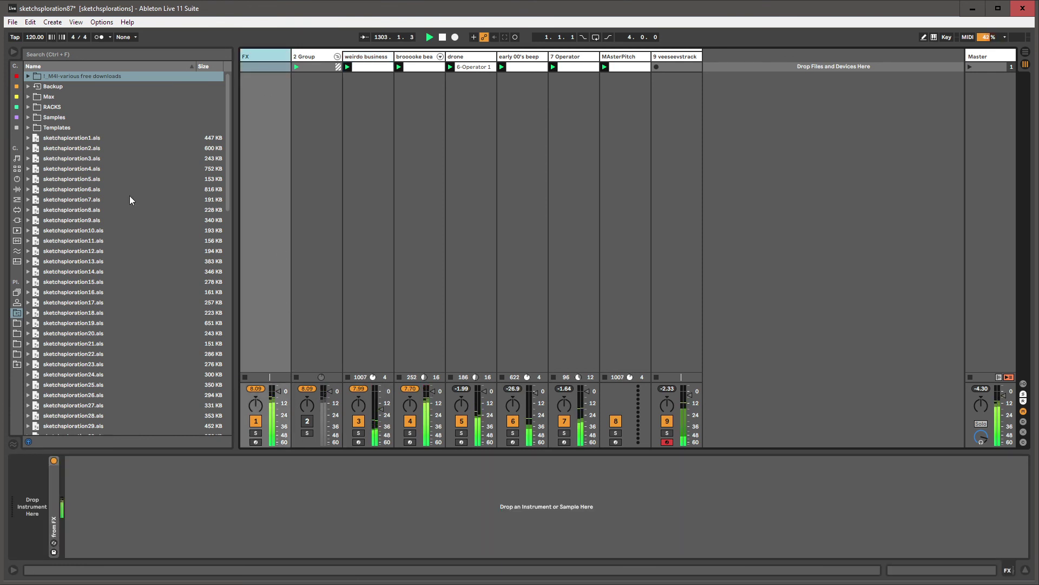
{"action": "left_click", "coordinate": [58, 76]}
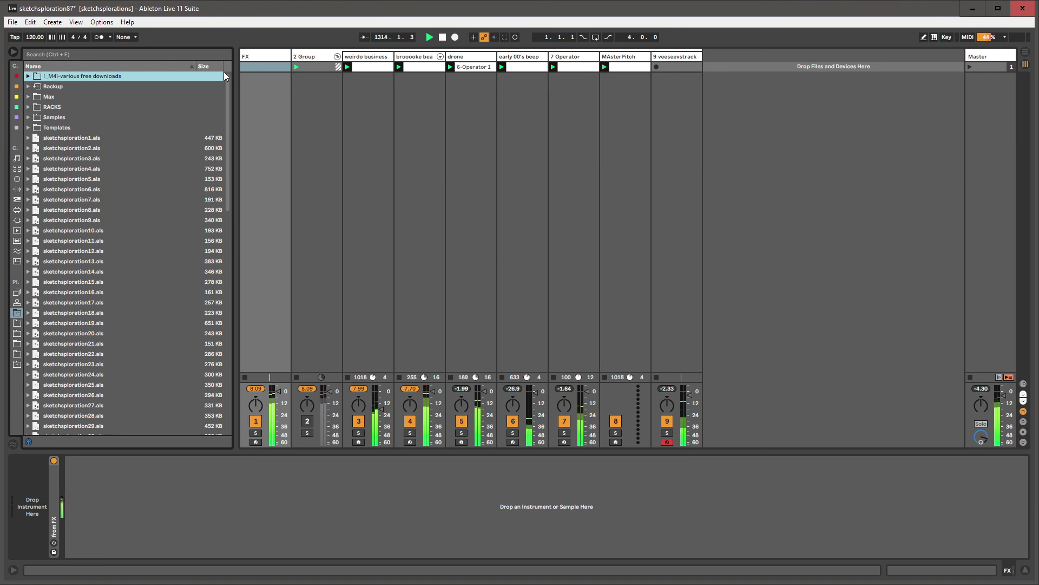
{"action": "scroll", "coordinate": [225, 76], "scroll_direction": "down", "scroll_amount": 3}
{"action": "scroll", "coordinate": [211, 65], "scroll_direction": "up", "scroll_amount": 3}
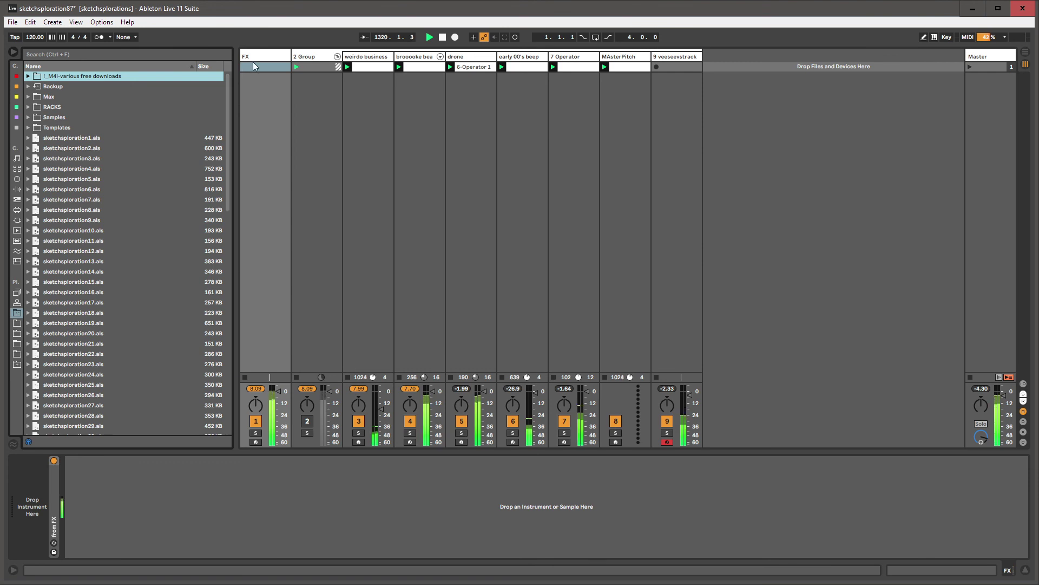
- Review the device chains of the weirdo business, 9 veeseevstrack, track 4 and 2 Group tracks, and reselect the FX track
{"action": "left_click", "coordinate": [298, 56]}
{"action": "left_click", "coordinate": [373, 57]}
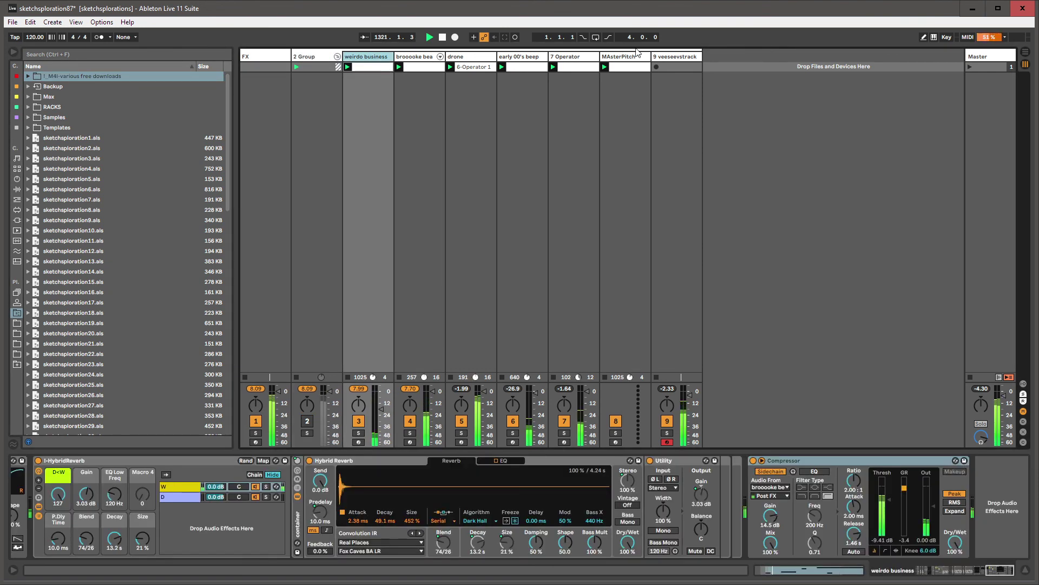
{"action": "key", "text": "Left"}
{"action": "left_click", "coordinate": [665, 56]}
{"action": "left_click", "coordinate": [355, 59]}
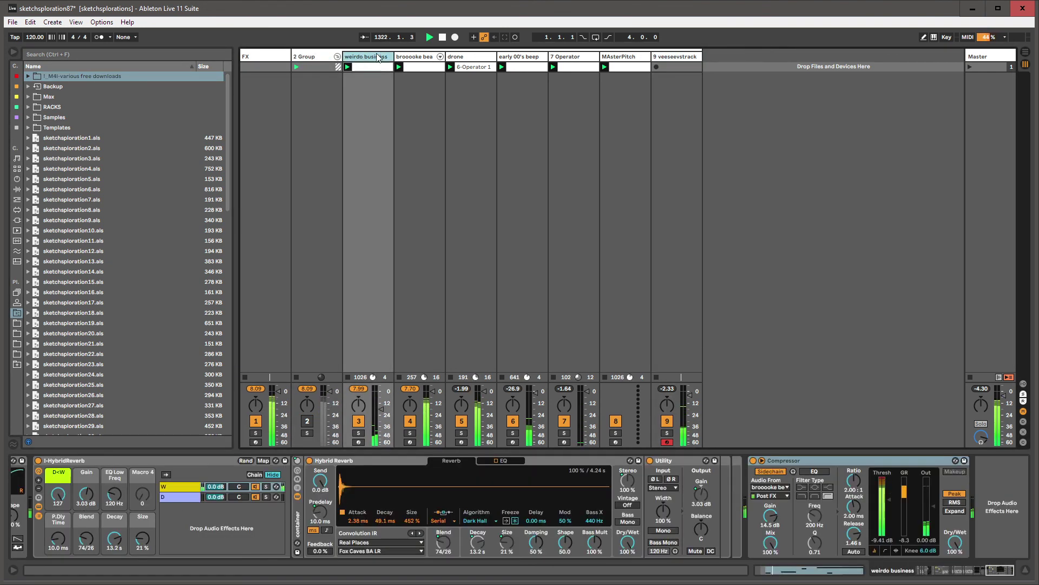
{"action": "left_click", "coordinate": [426, 58]}
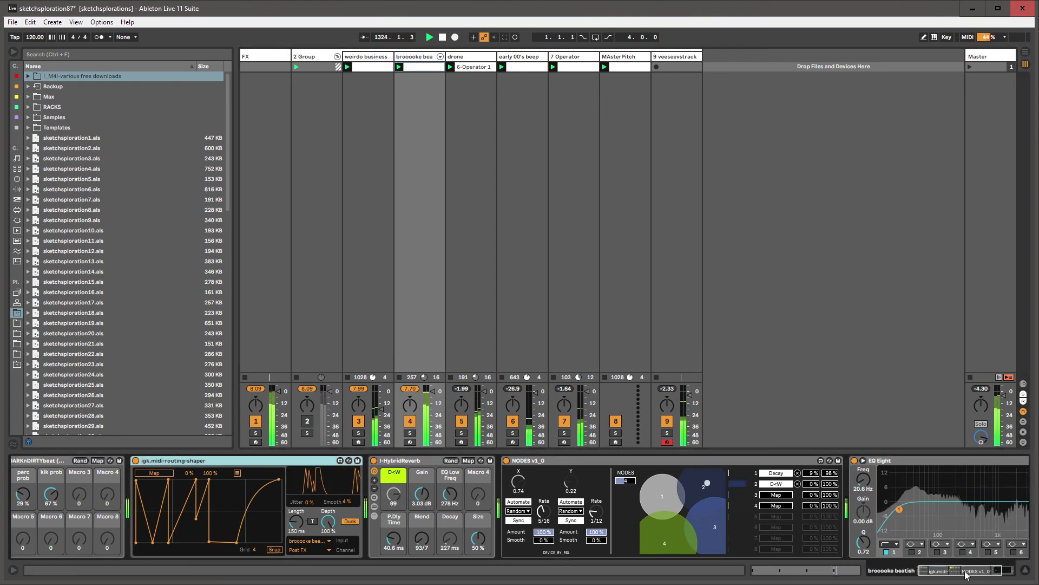
{"action": "left_click", "coordinate": [428, 461]}
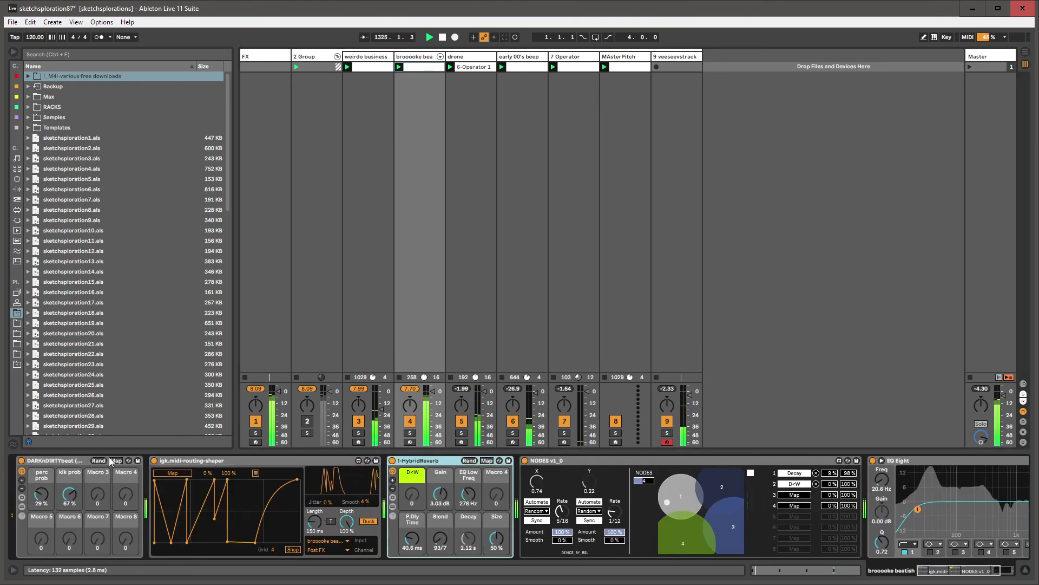
{"action": "left_click", "coordinate": [310, 56]}
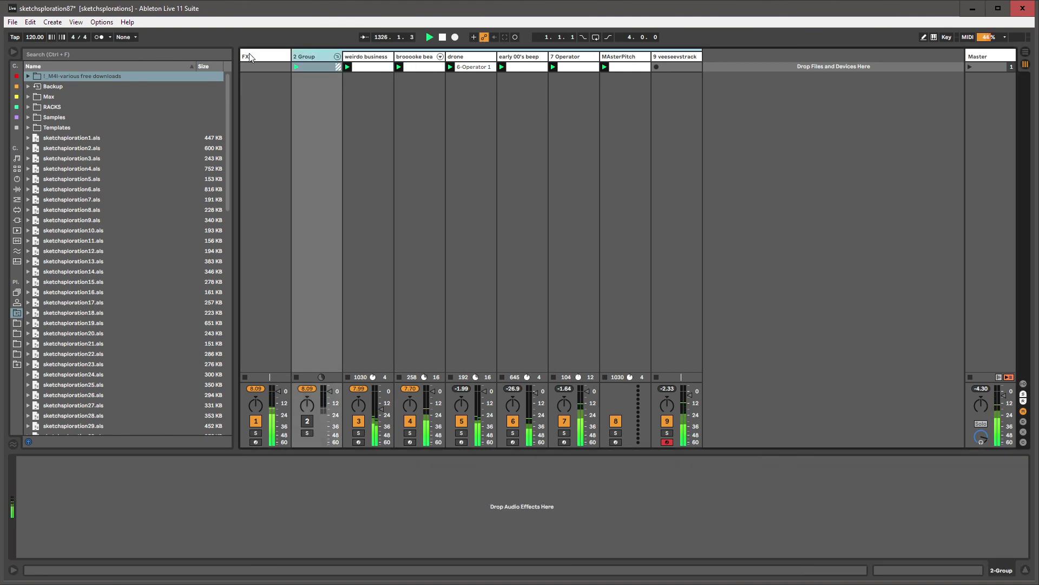
{"action": "left_click", "coordinate": [249, 57]}
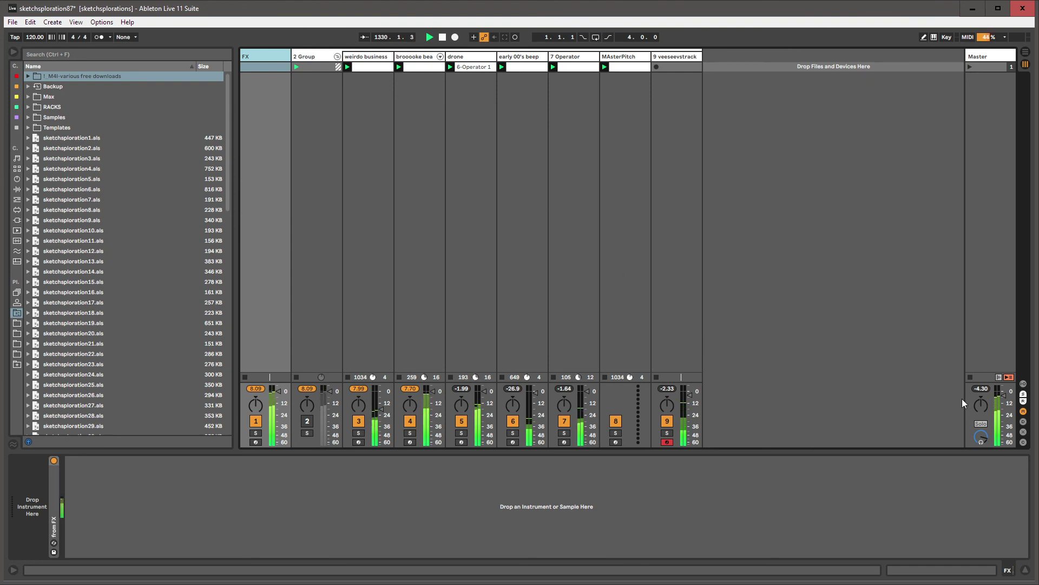
- Raise the Master track's volume slightly and save the Live set
{"action": "left_click_drag", "start_coordinate": [1003, 398], "coordinate": [1004, 395]}
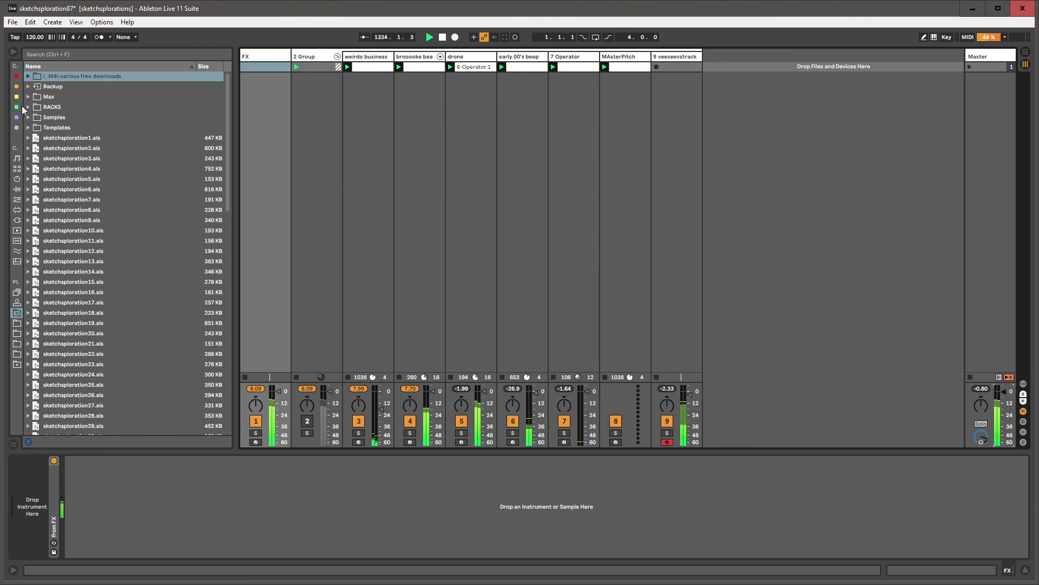
{"action": "left_click", "coordinate": [12, 22]}
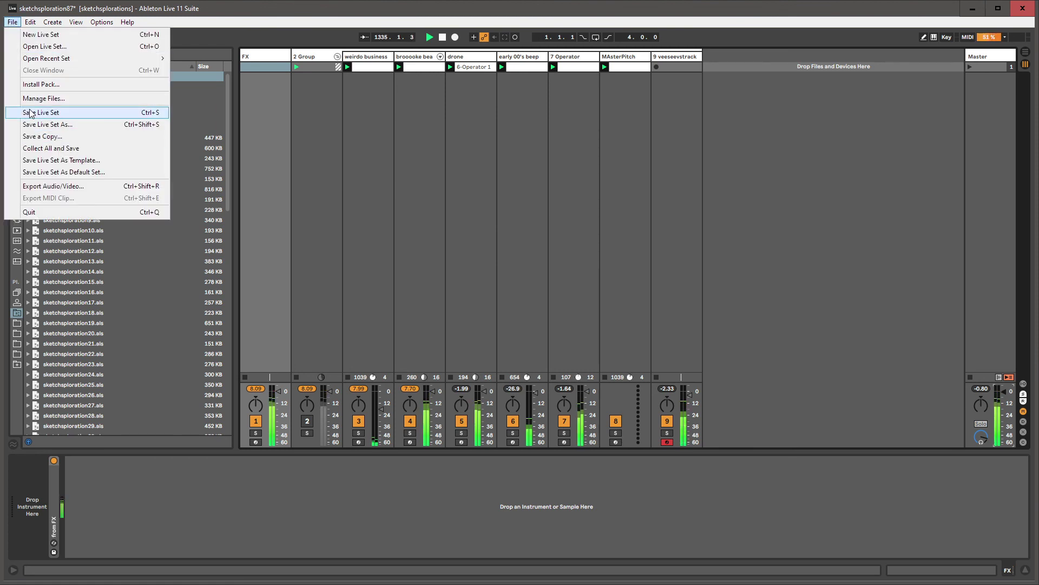
{"action": "left_click", "coordinate": [27, 111]}
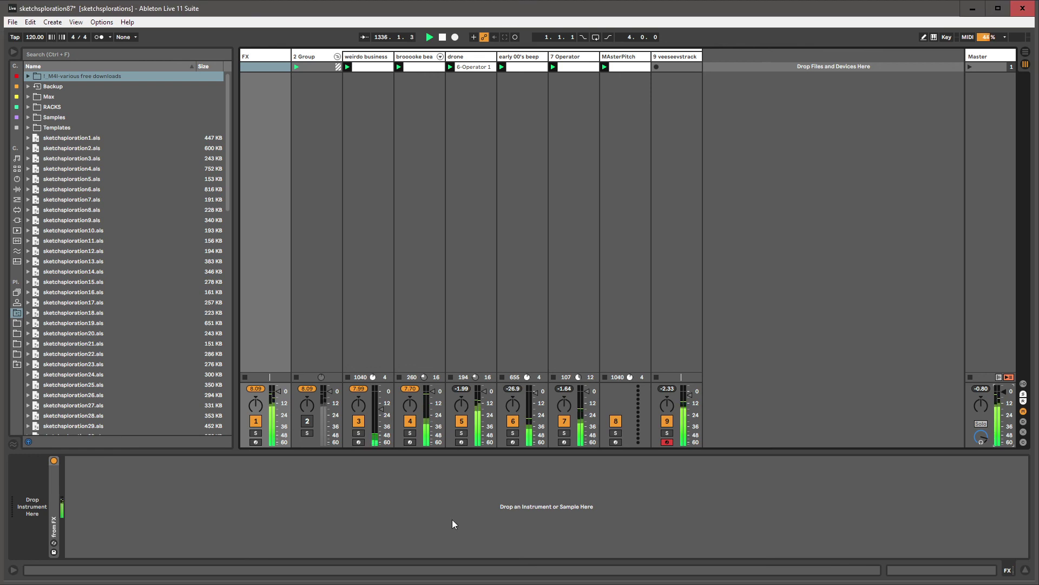